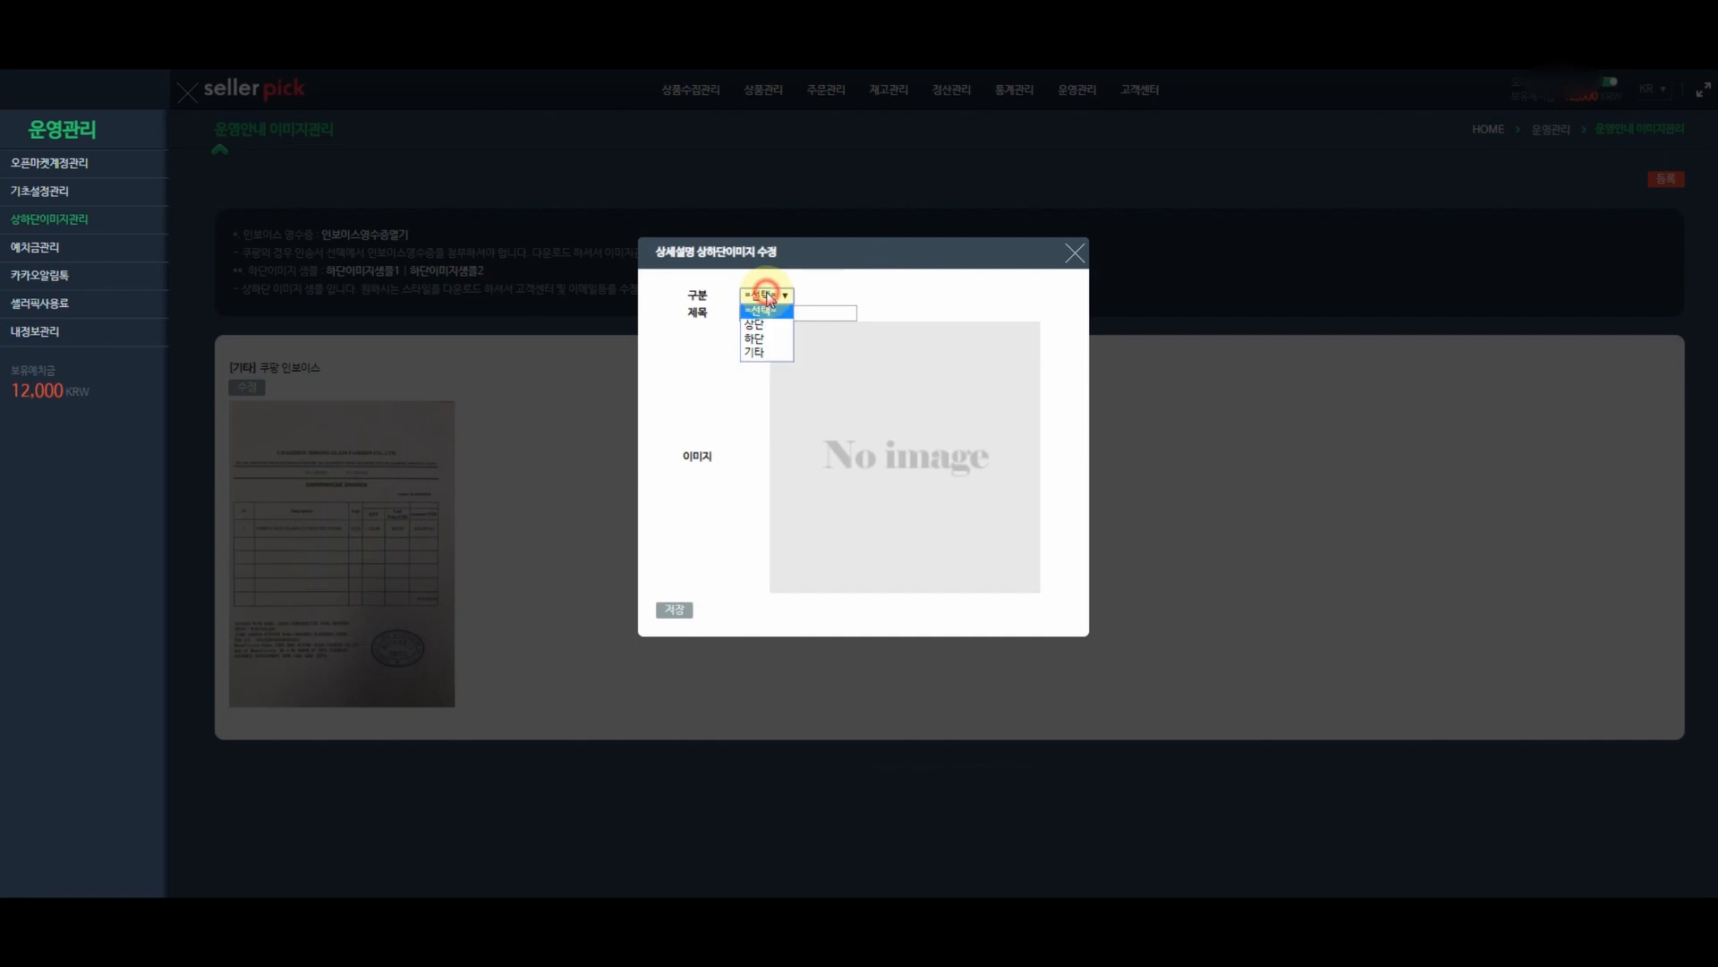
- Register a 상단-section image titled '상단 공지사항' with the white banner file and save it
click(766, 319)
click(787, 309)
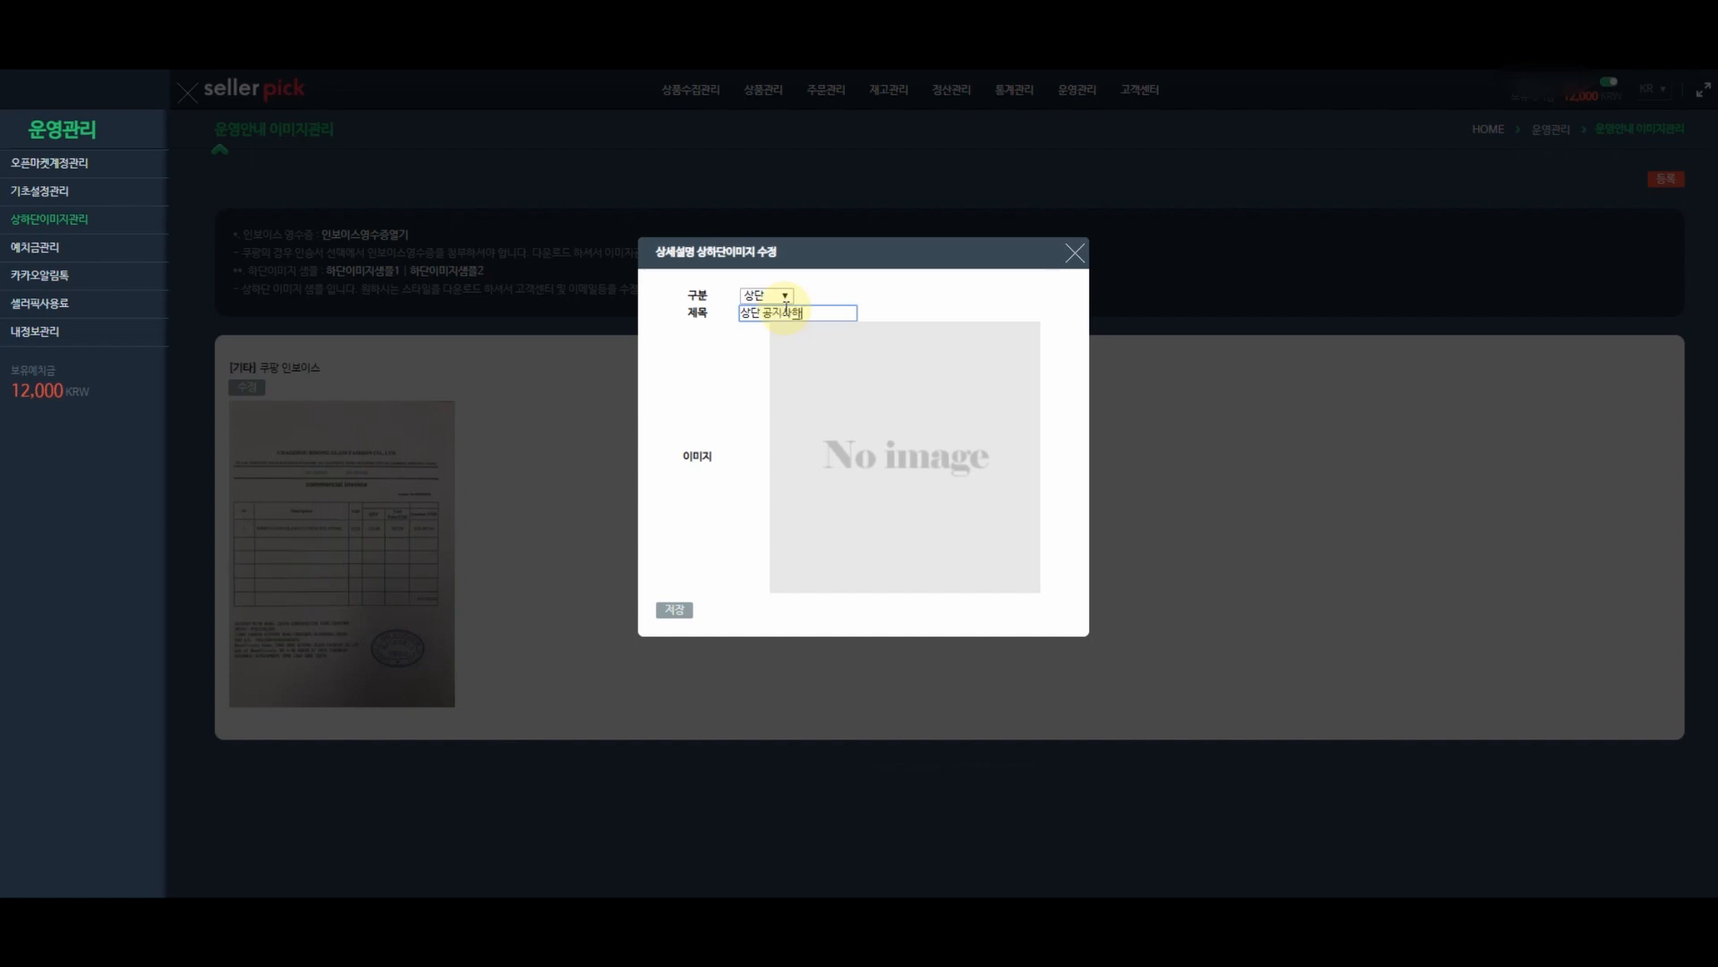
text(상단 공지사항)
click(861, 430)
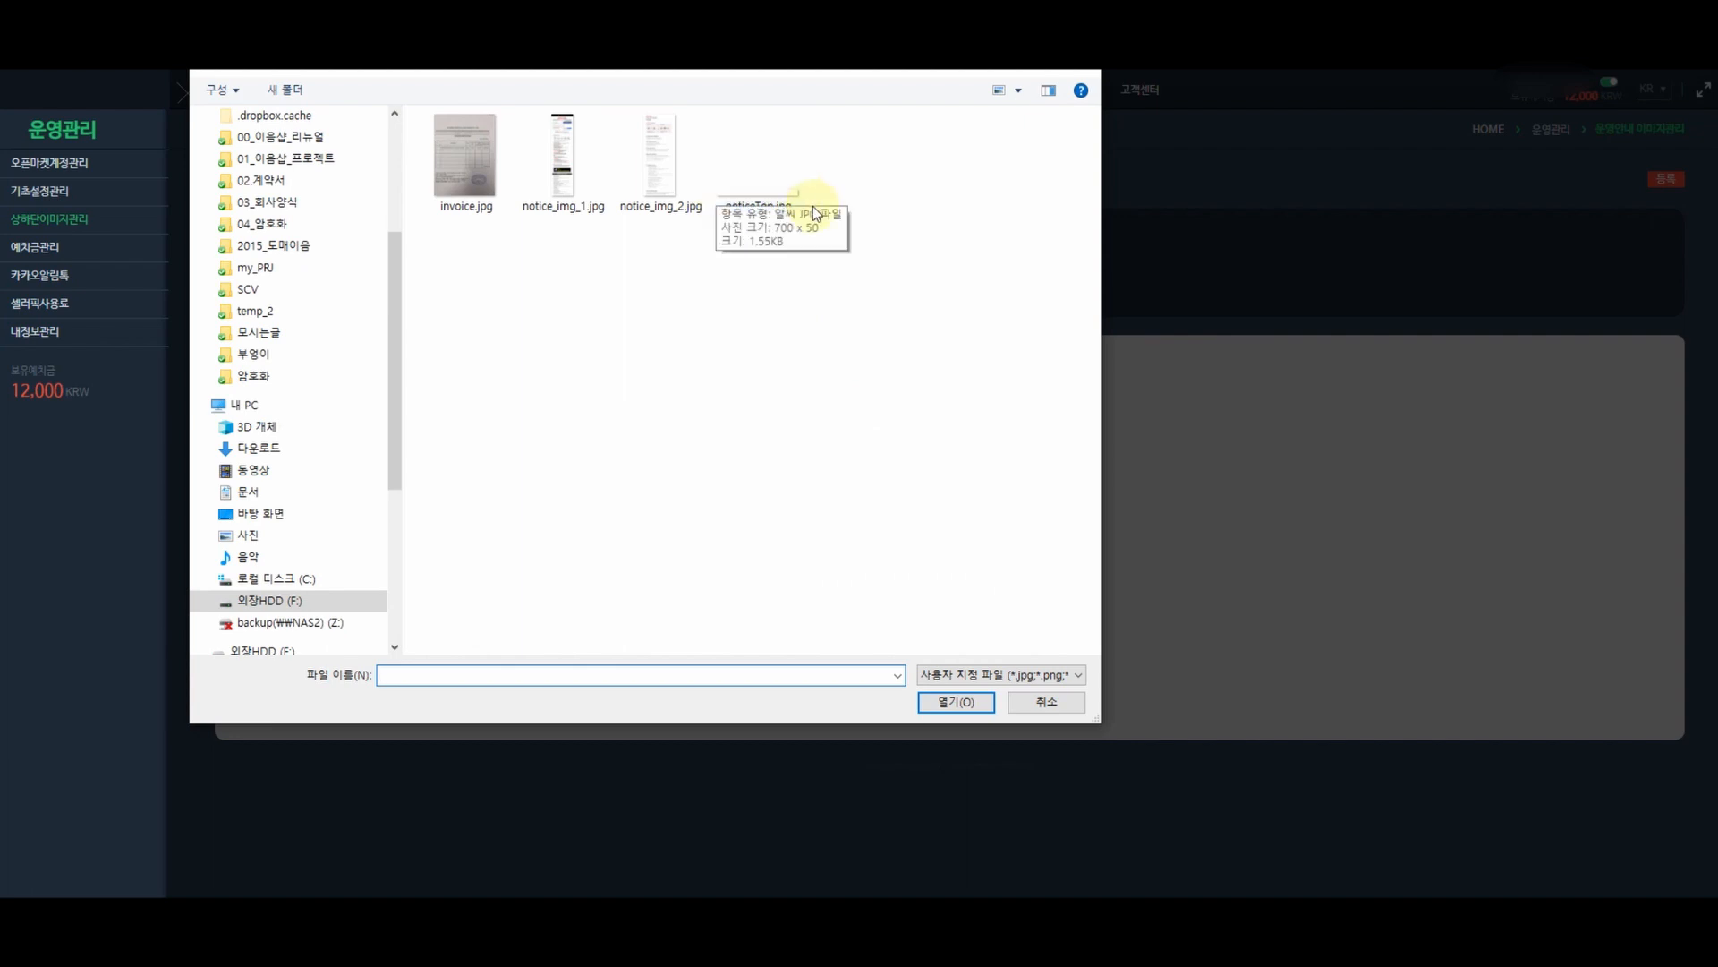
double_click(762, 204)
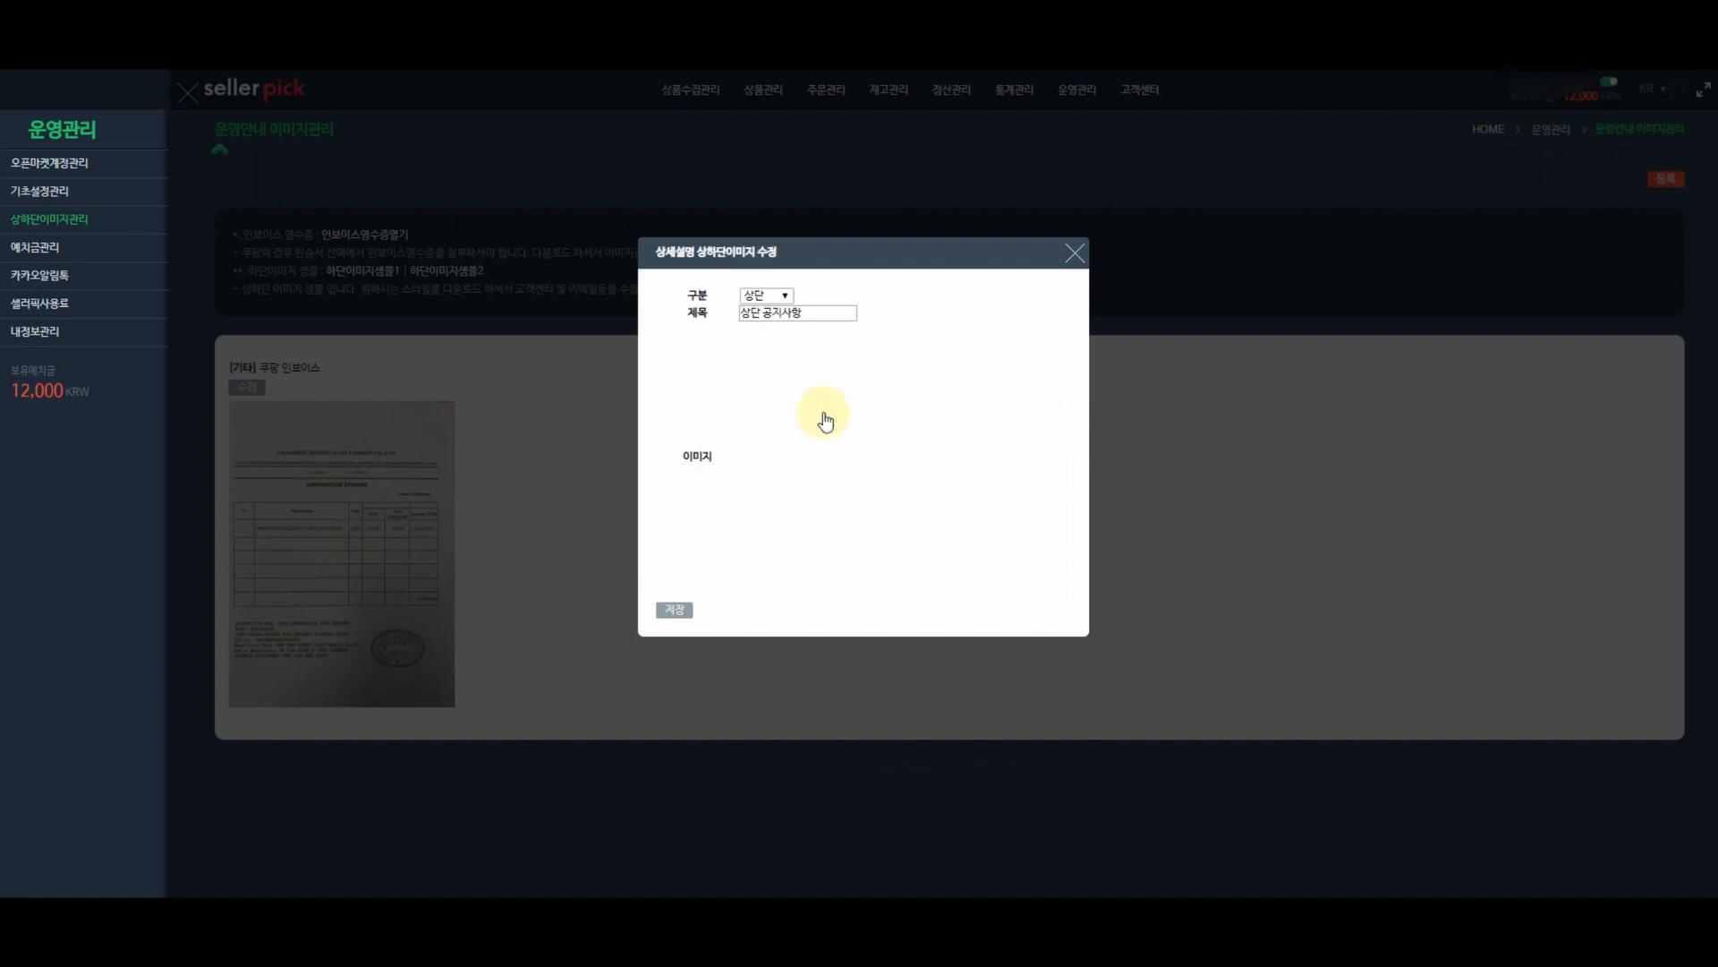
click(675, 612)
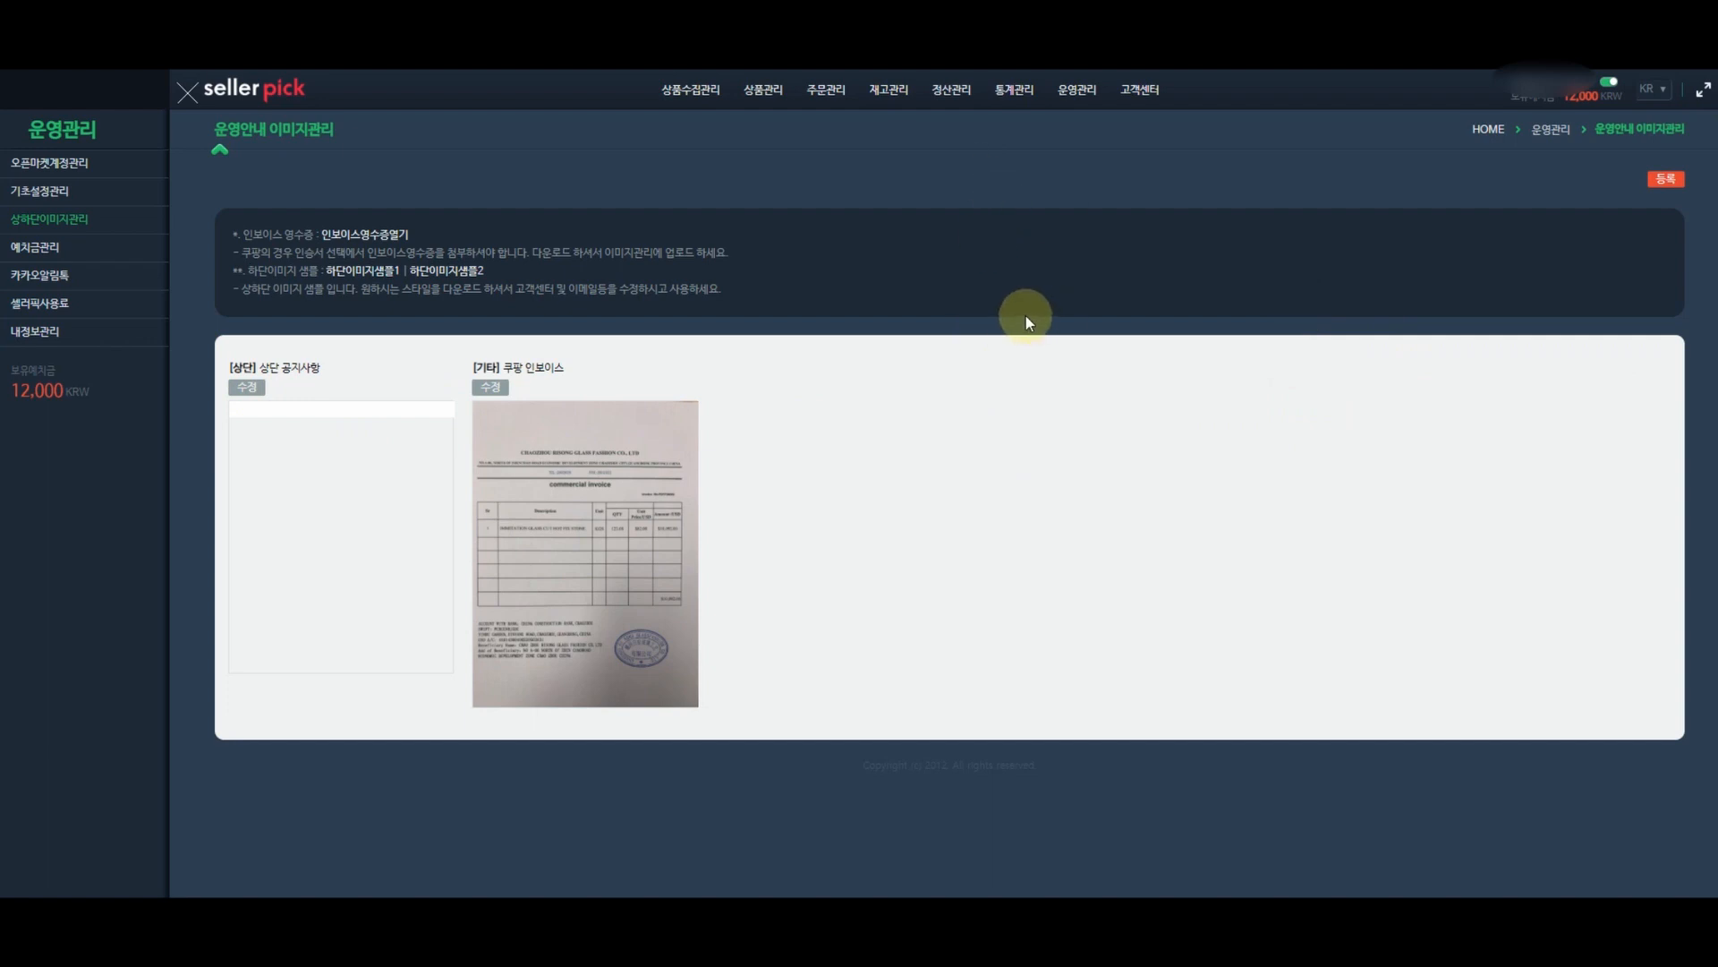
click(365, 281)
click(807, 259)
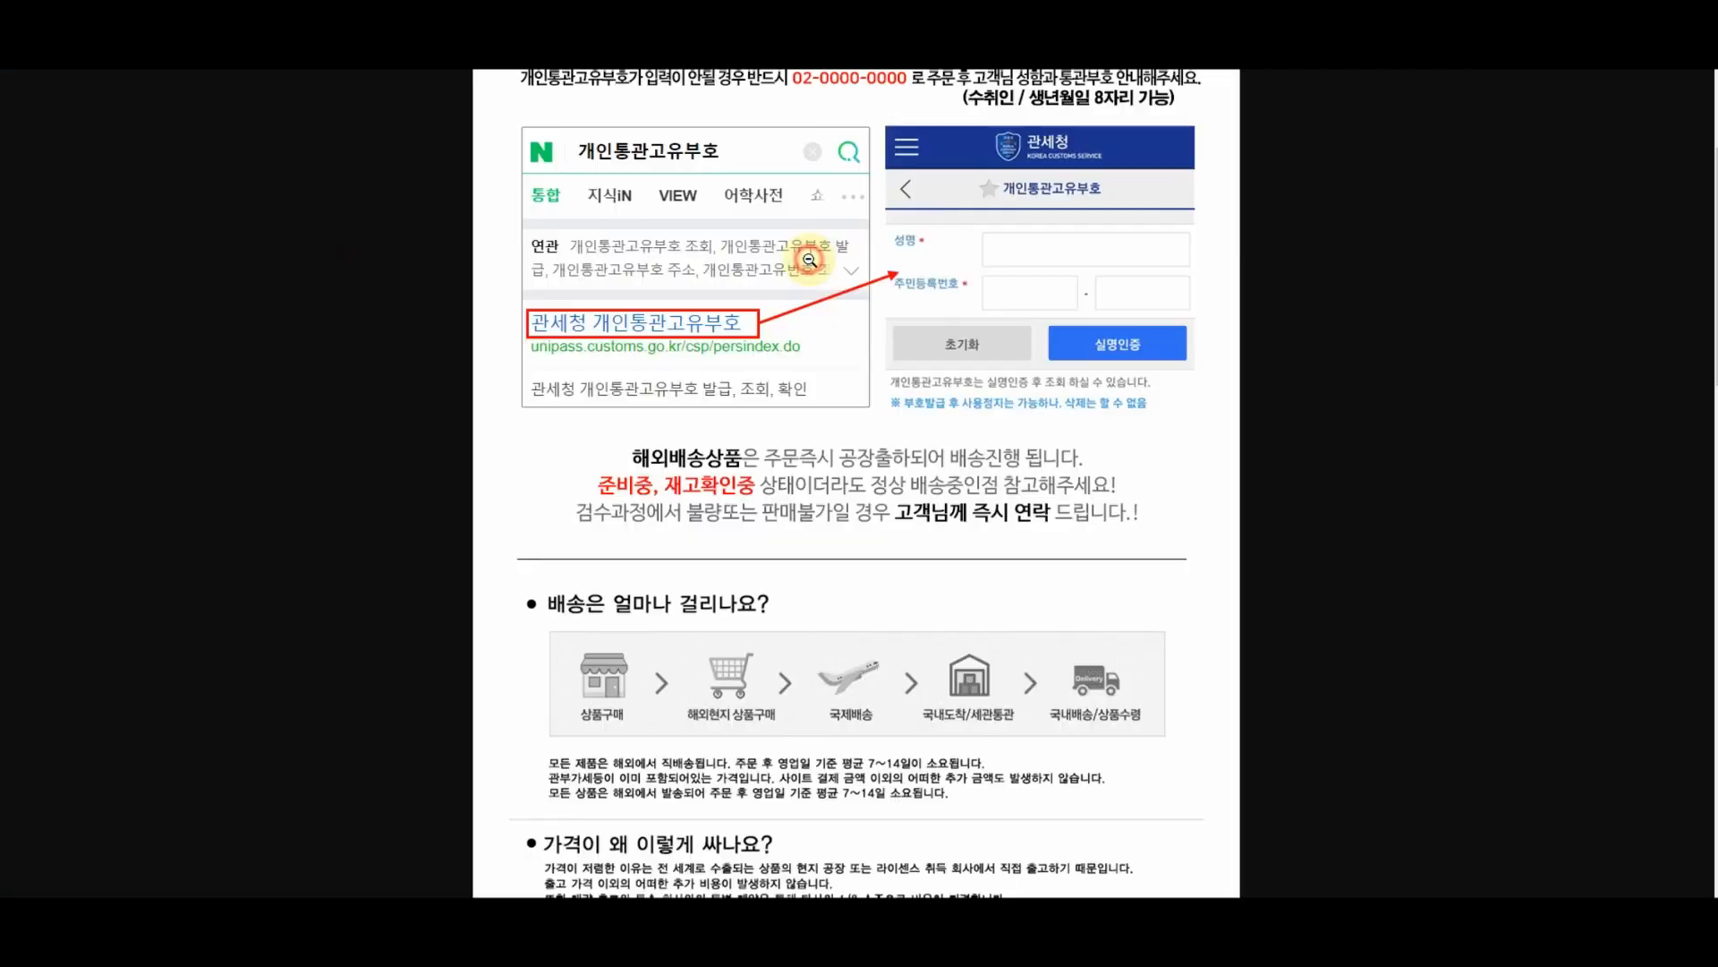
scroll(832, 143, up, 3)
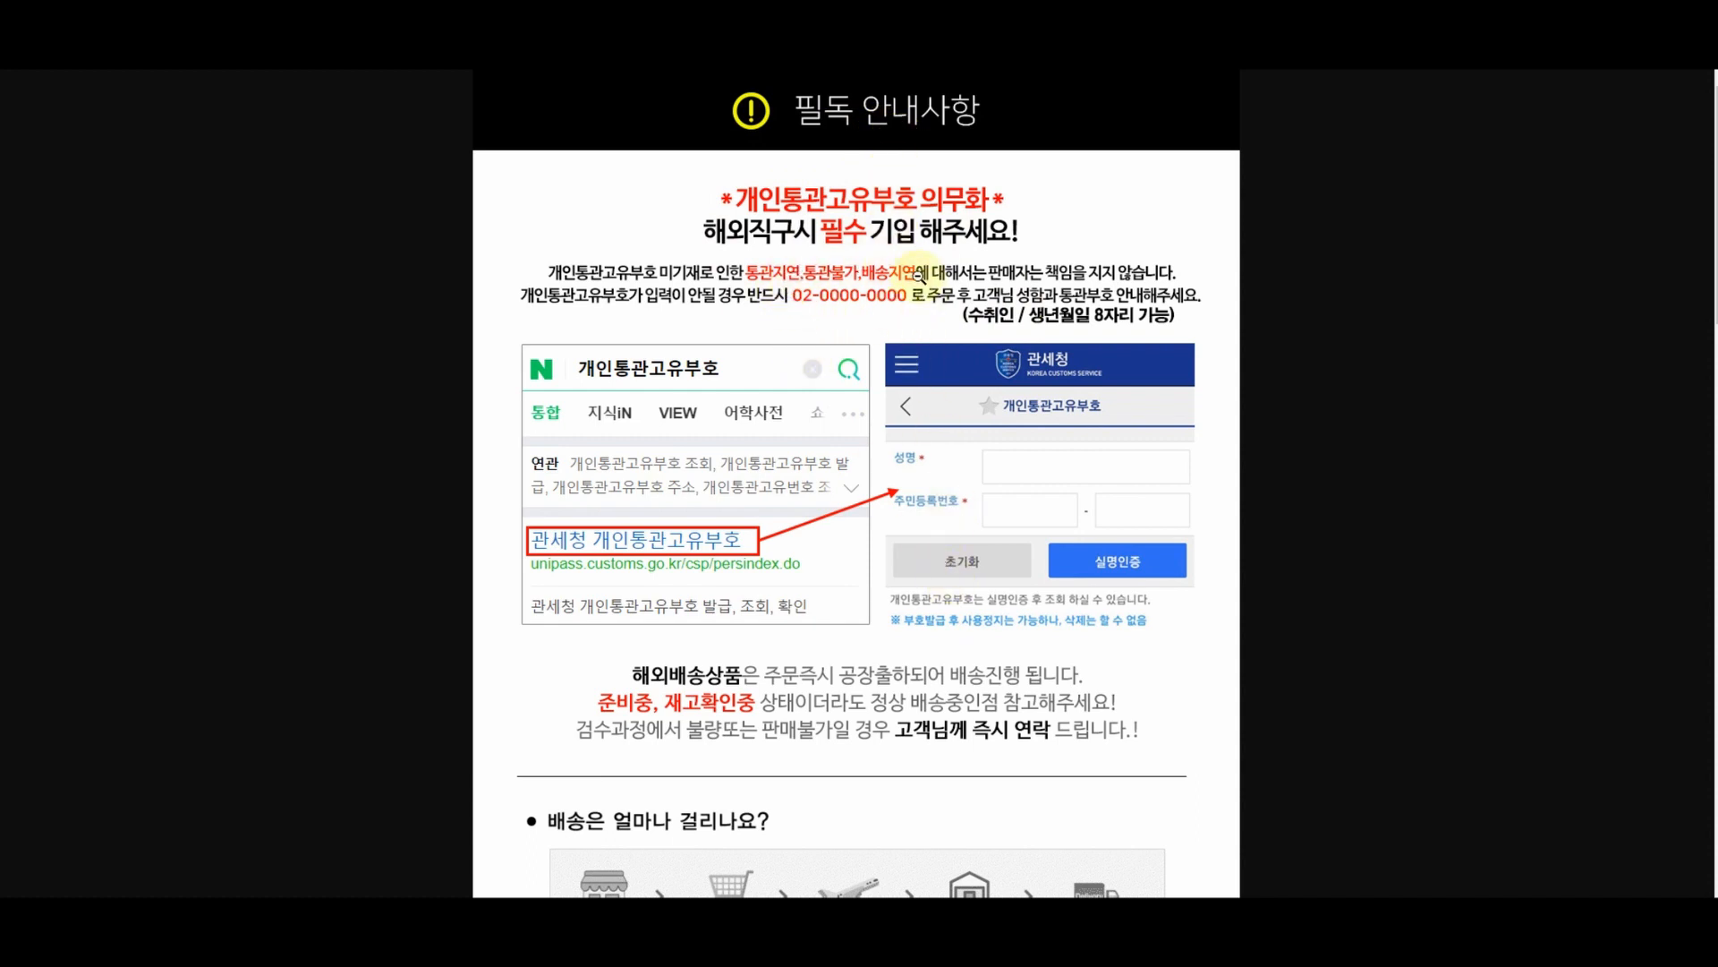
scroll(928, 304, down, 4)
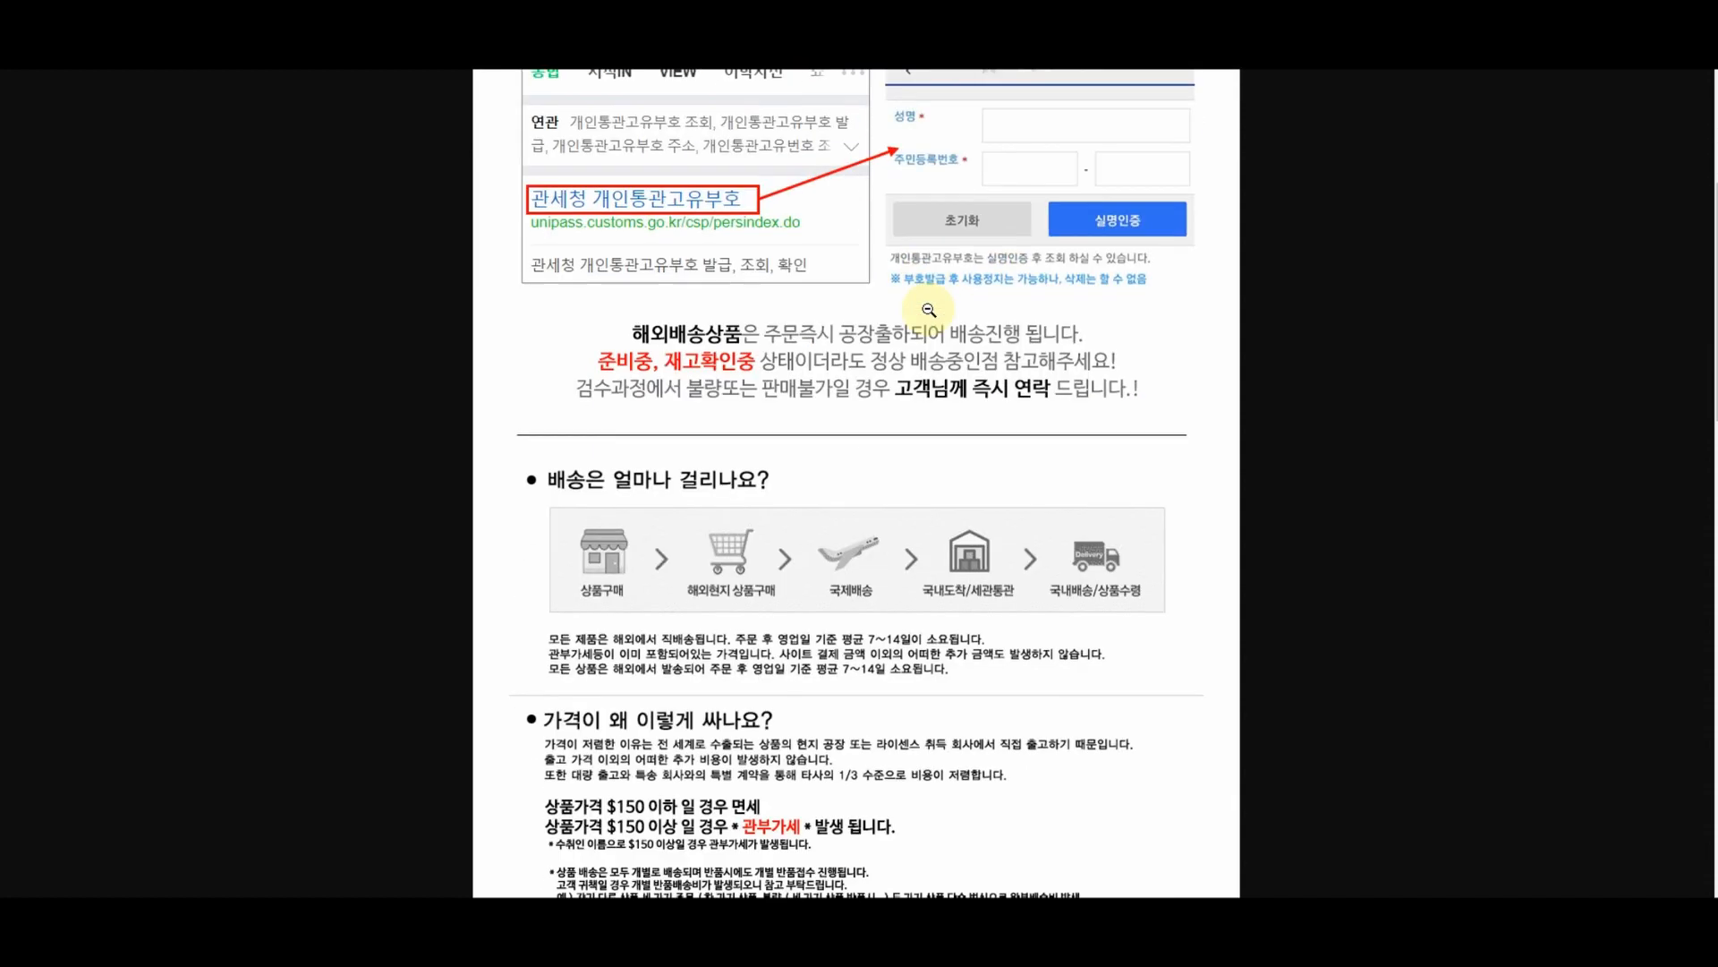
scroll(929, 309, down, 3)
scroll(717, 362, down, 9)
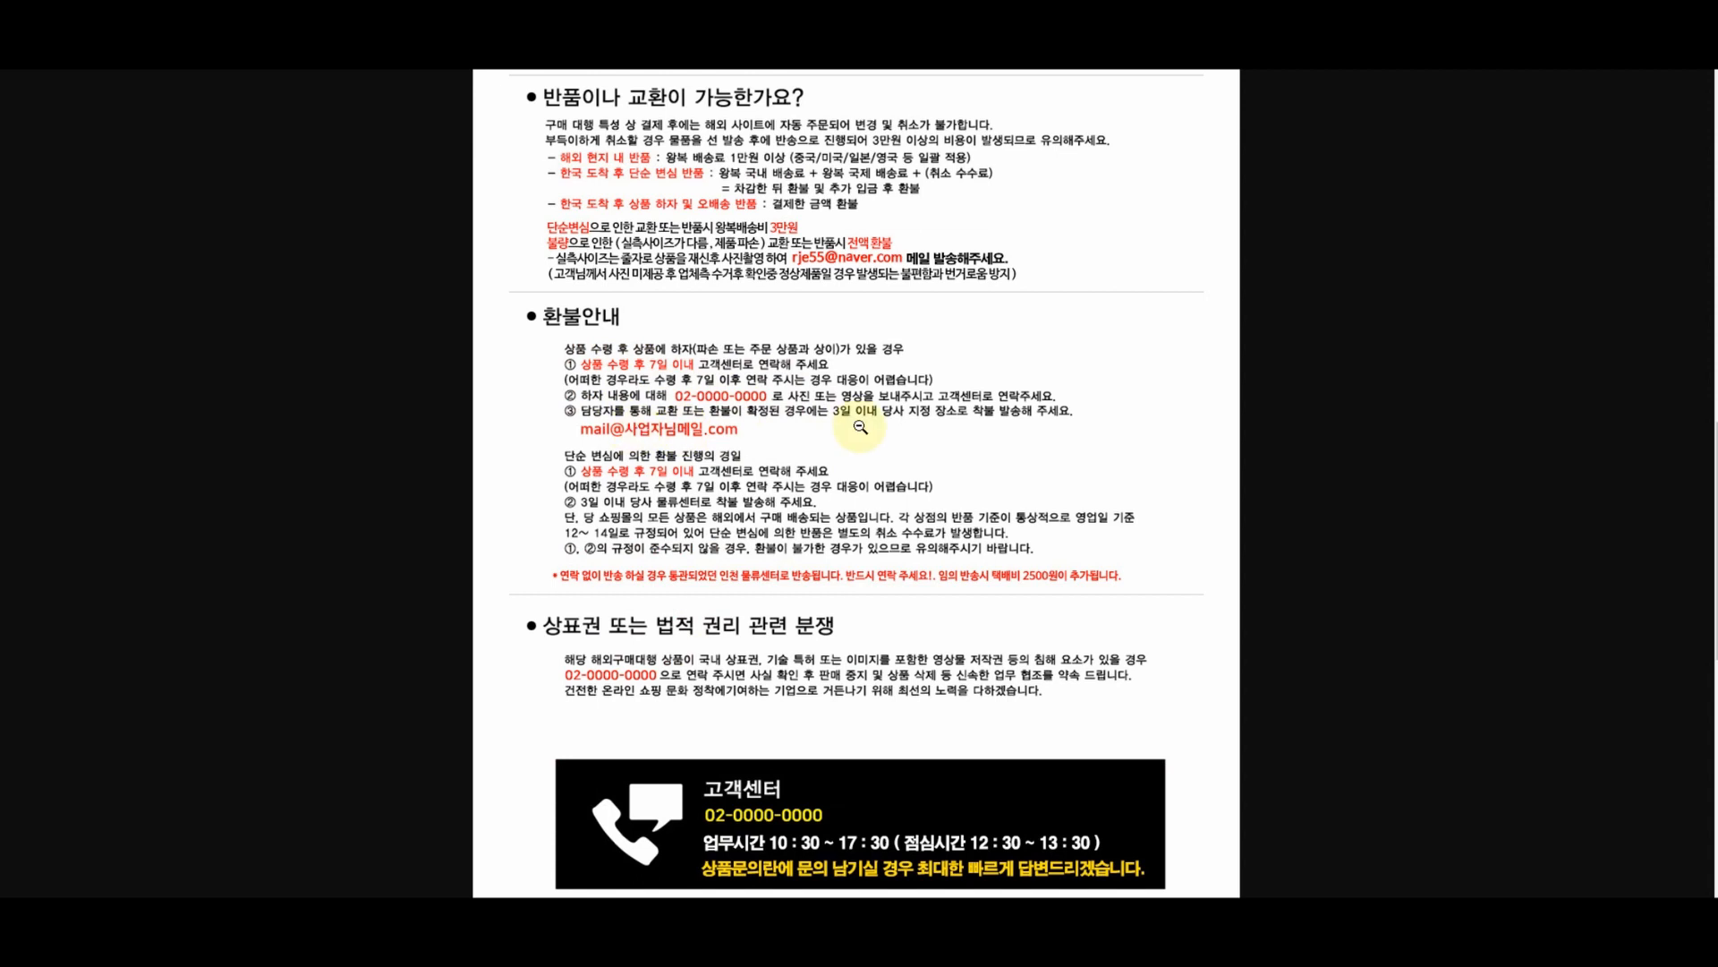
scroll(860, 427, down, 7)
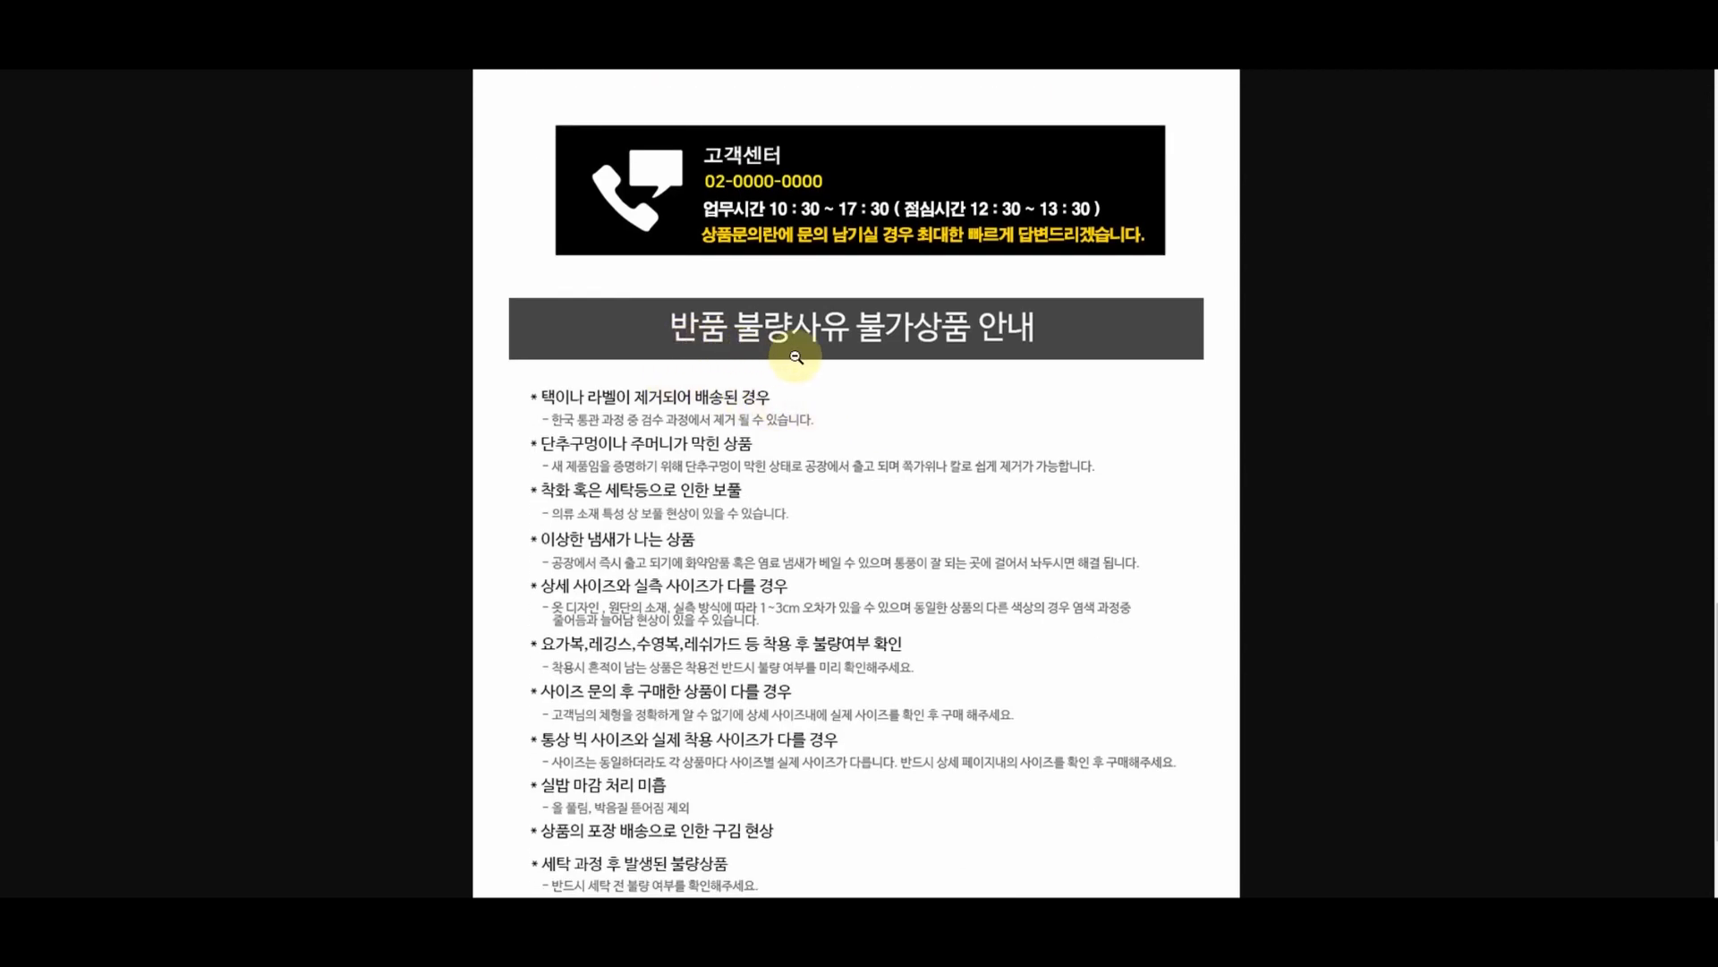
scroll(1060, 353, down, 2)
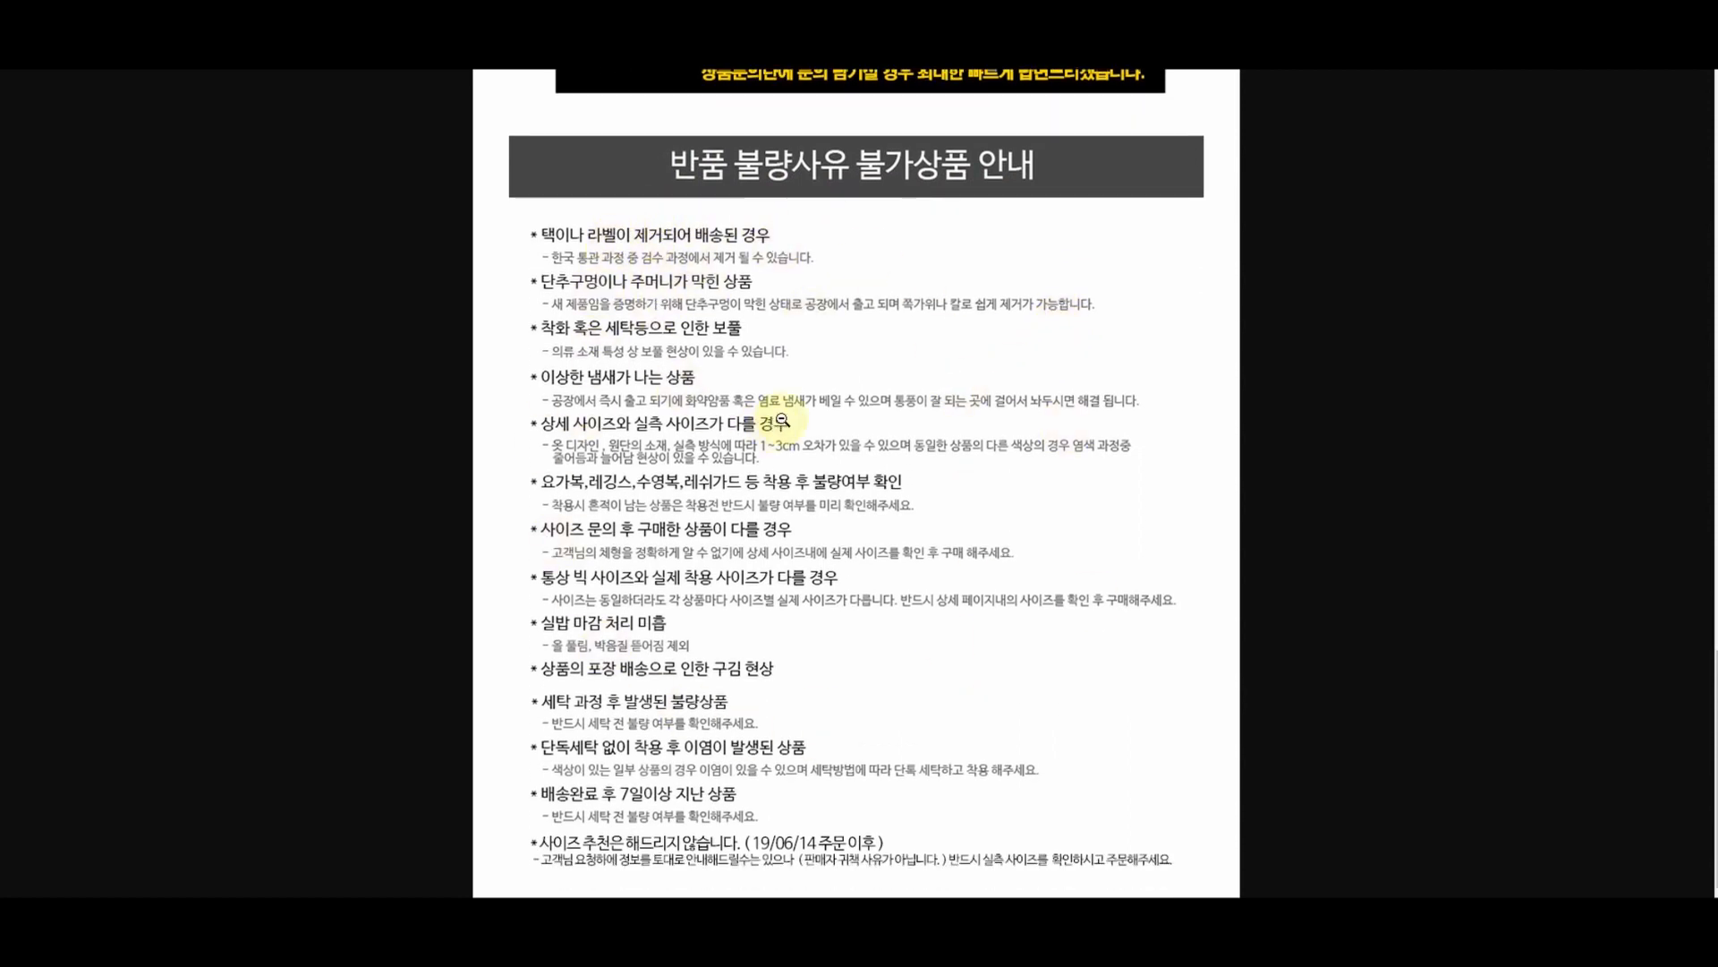
scroll(893, 309, up, 4)
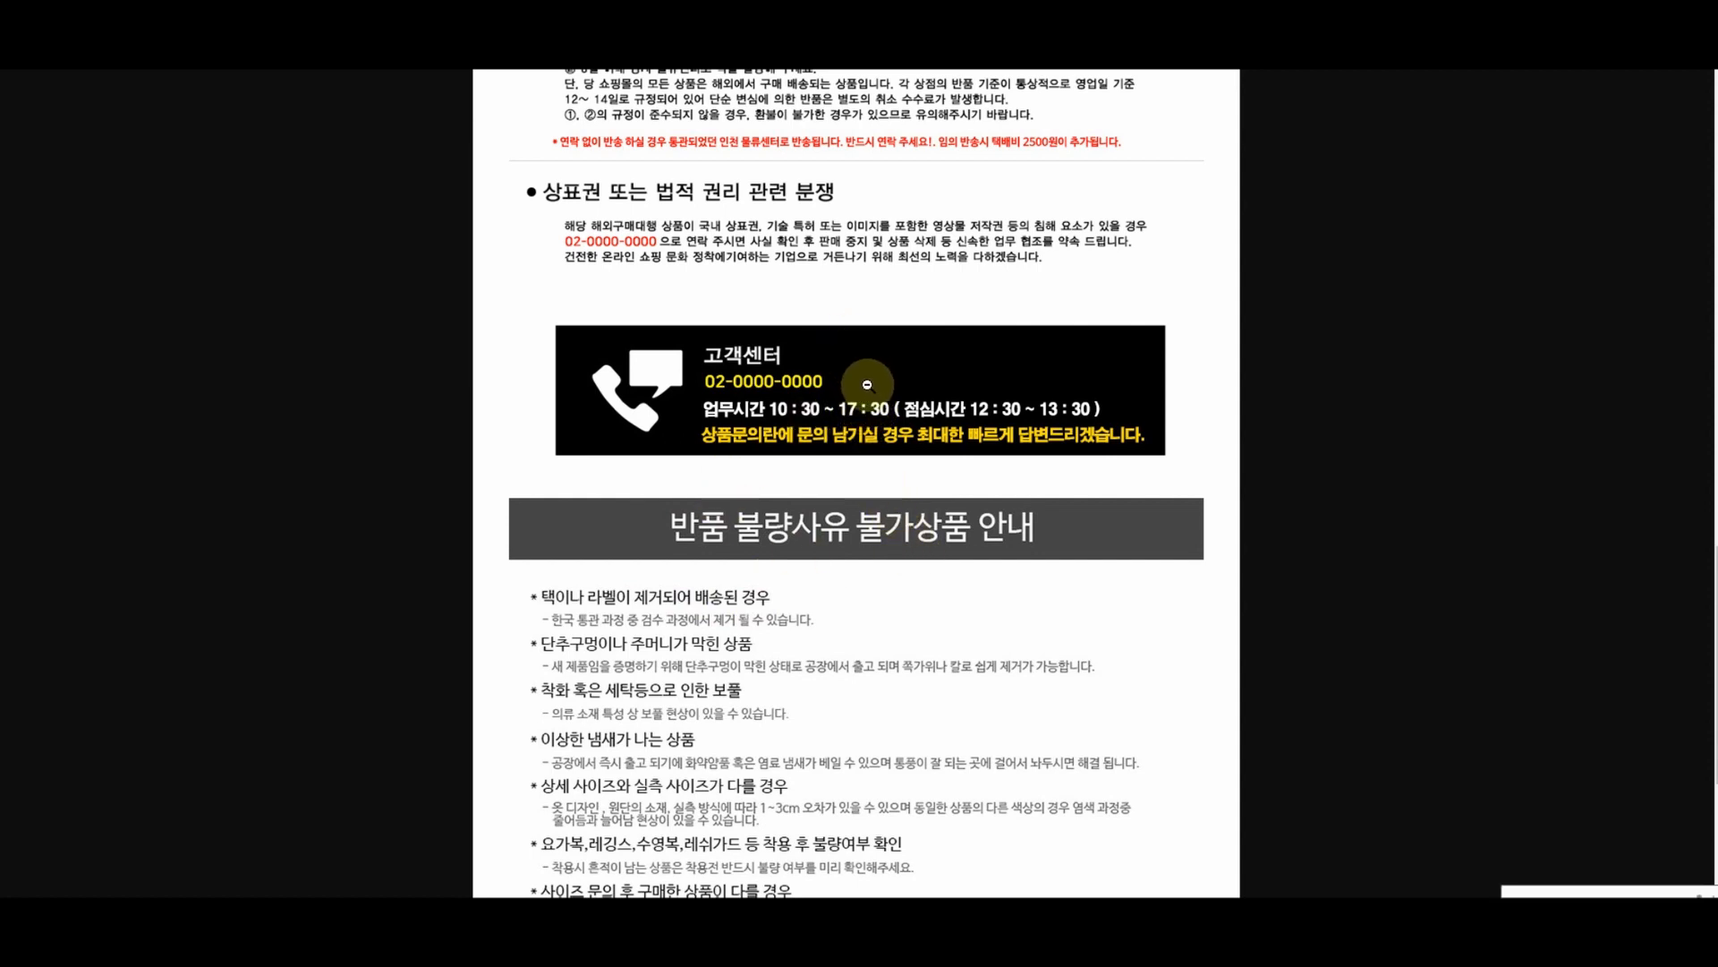
scroll(867, 385, down, 4)
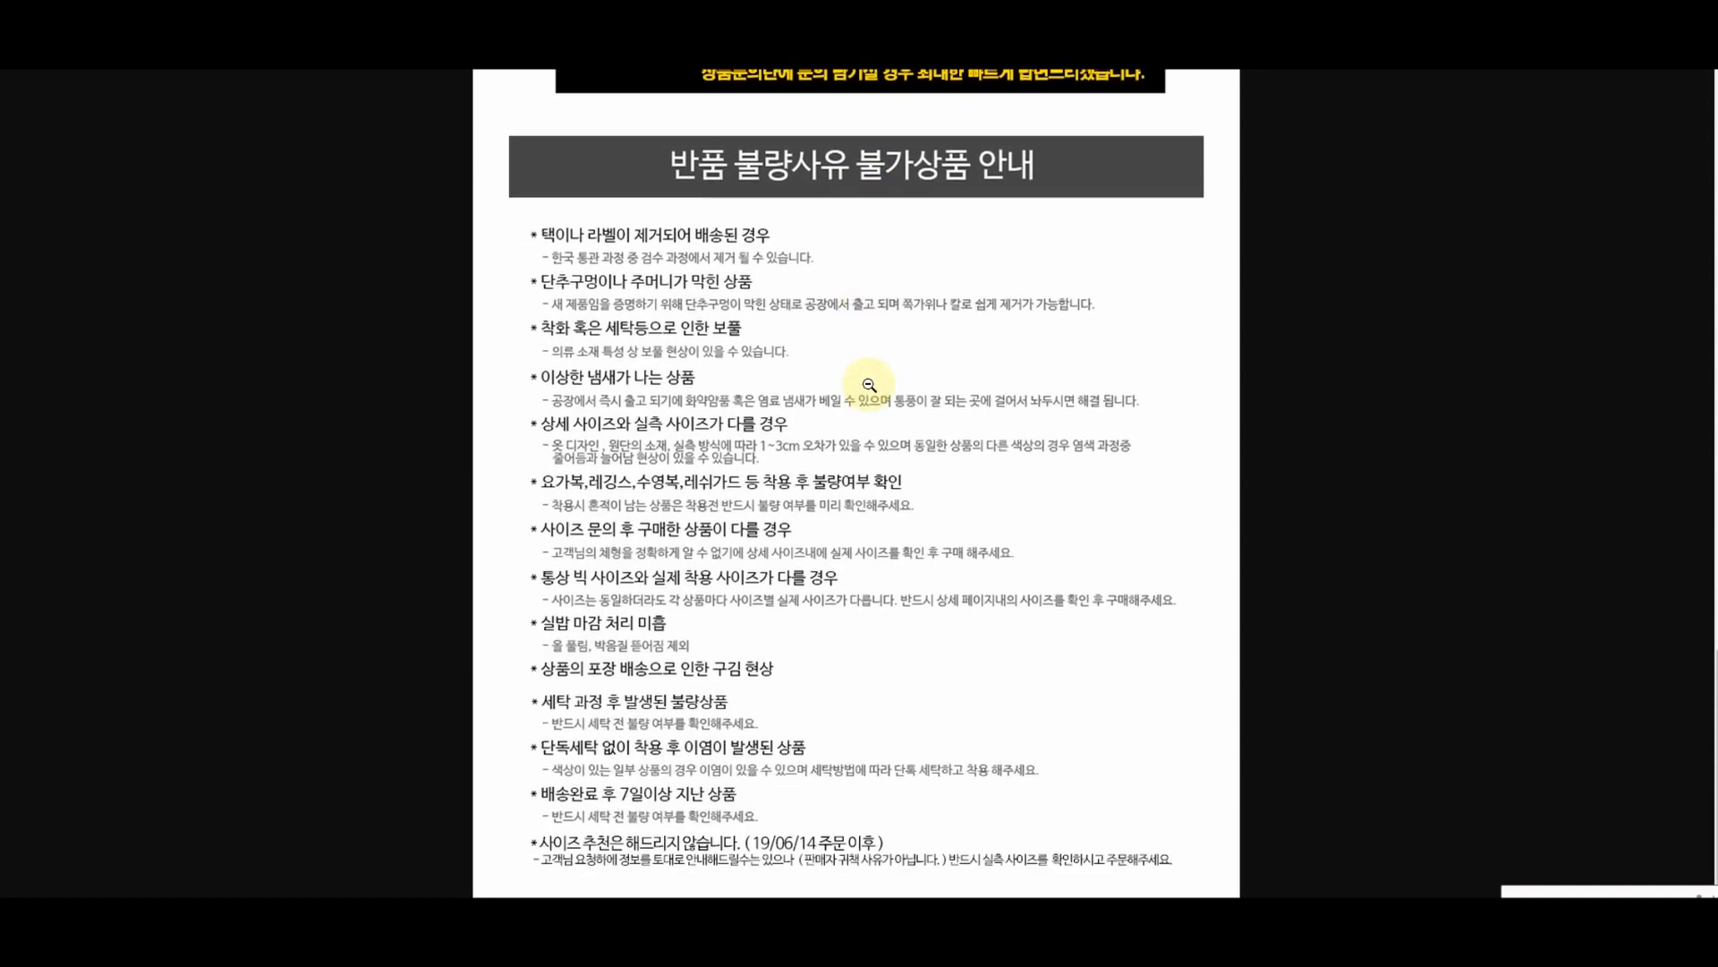
scroll(867, 385, up, 3)
scroll(867, 385, up, 9)
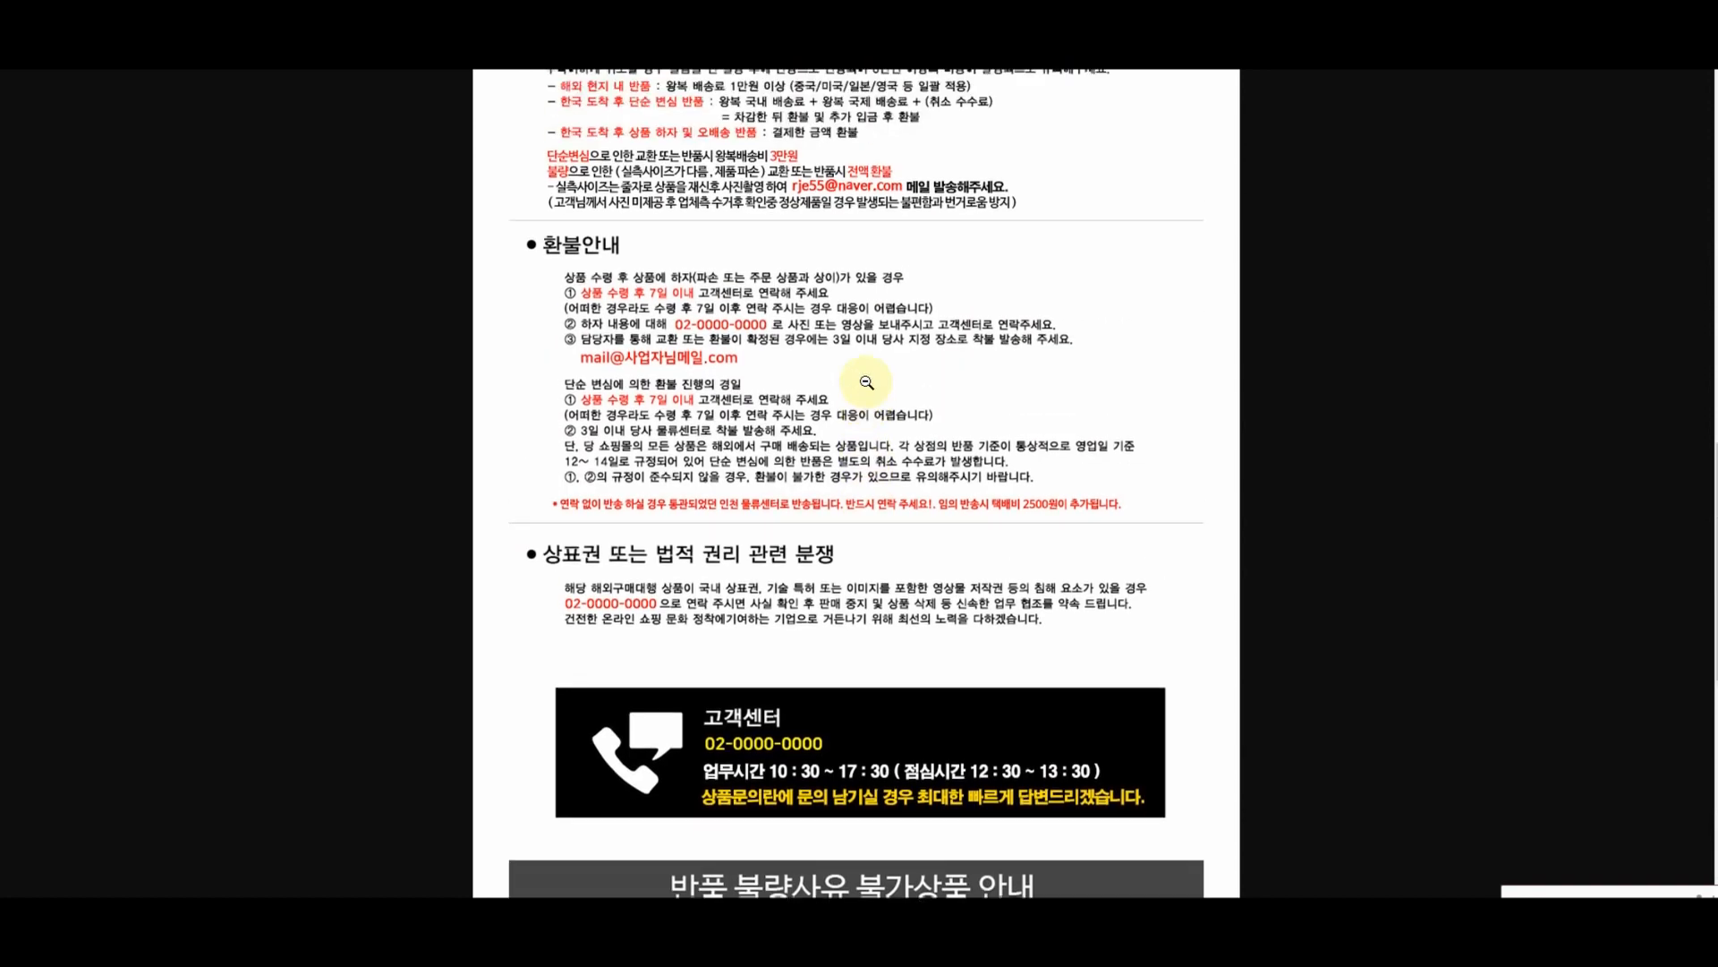
scroll(867, 382, up, 5)
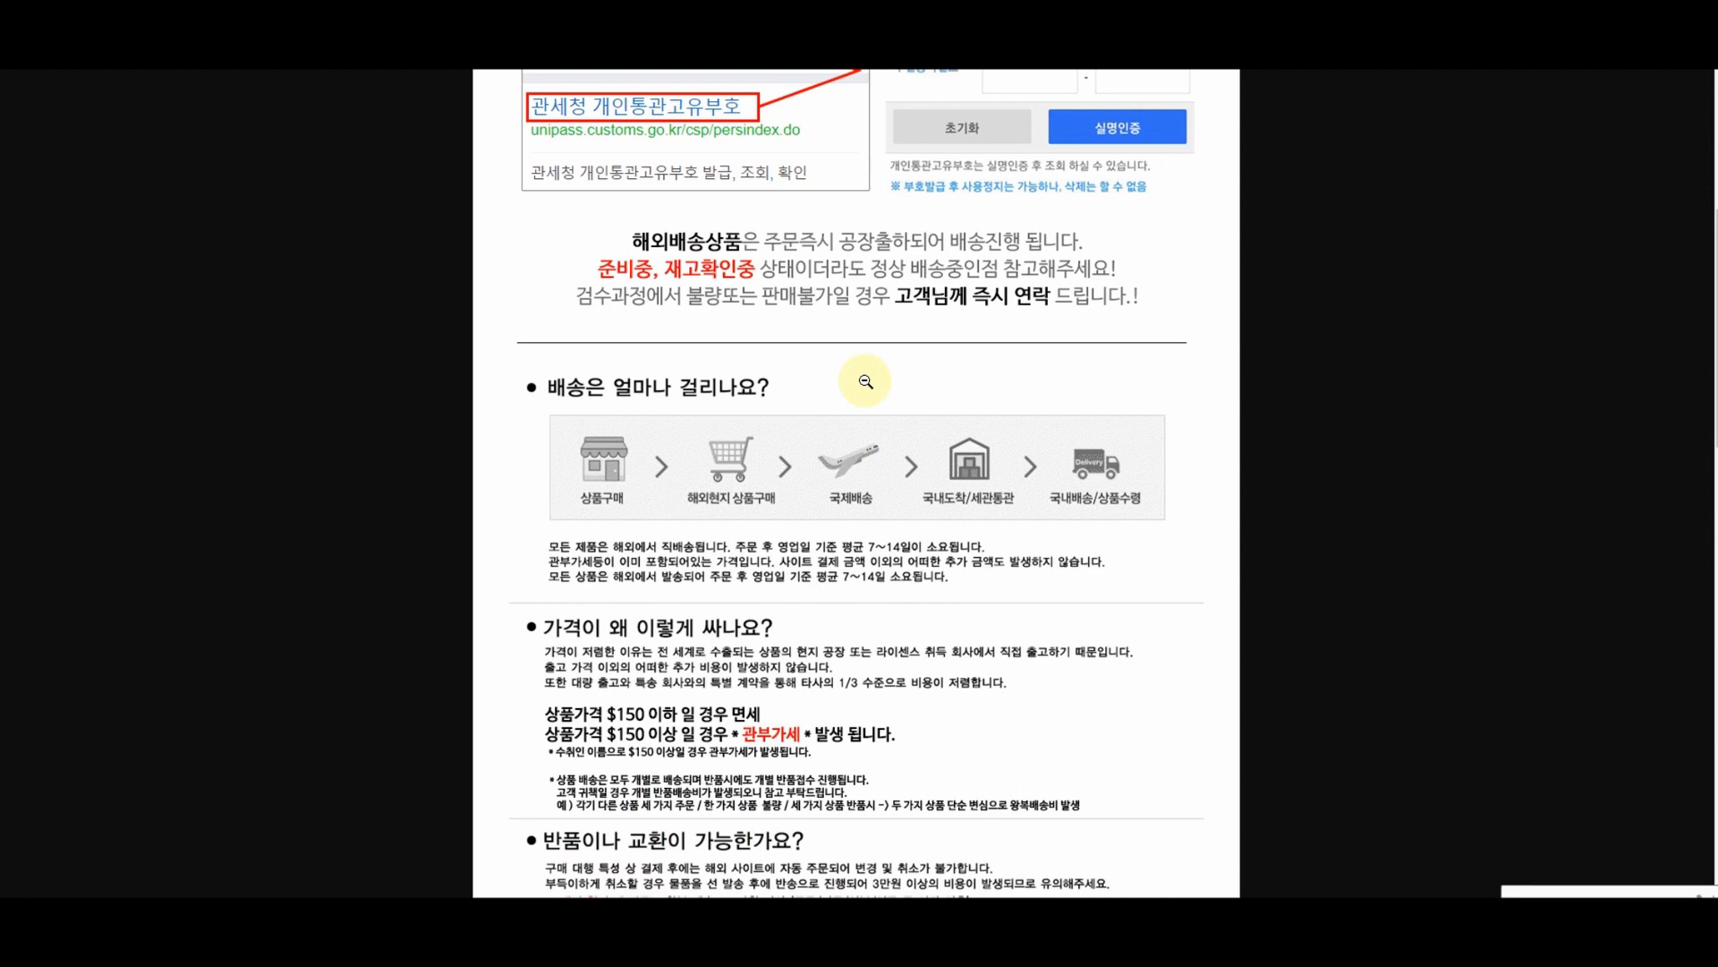
scroll(866, 382, up, 2)
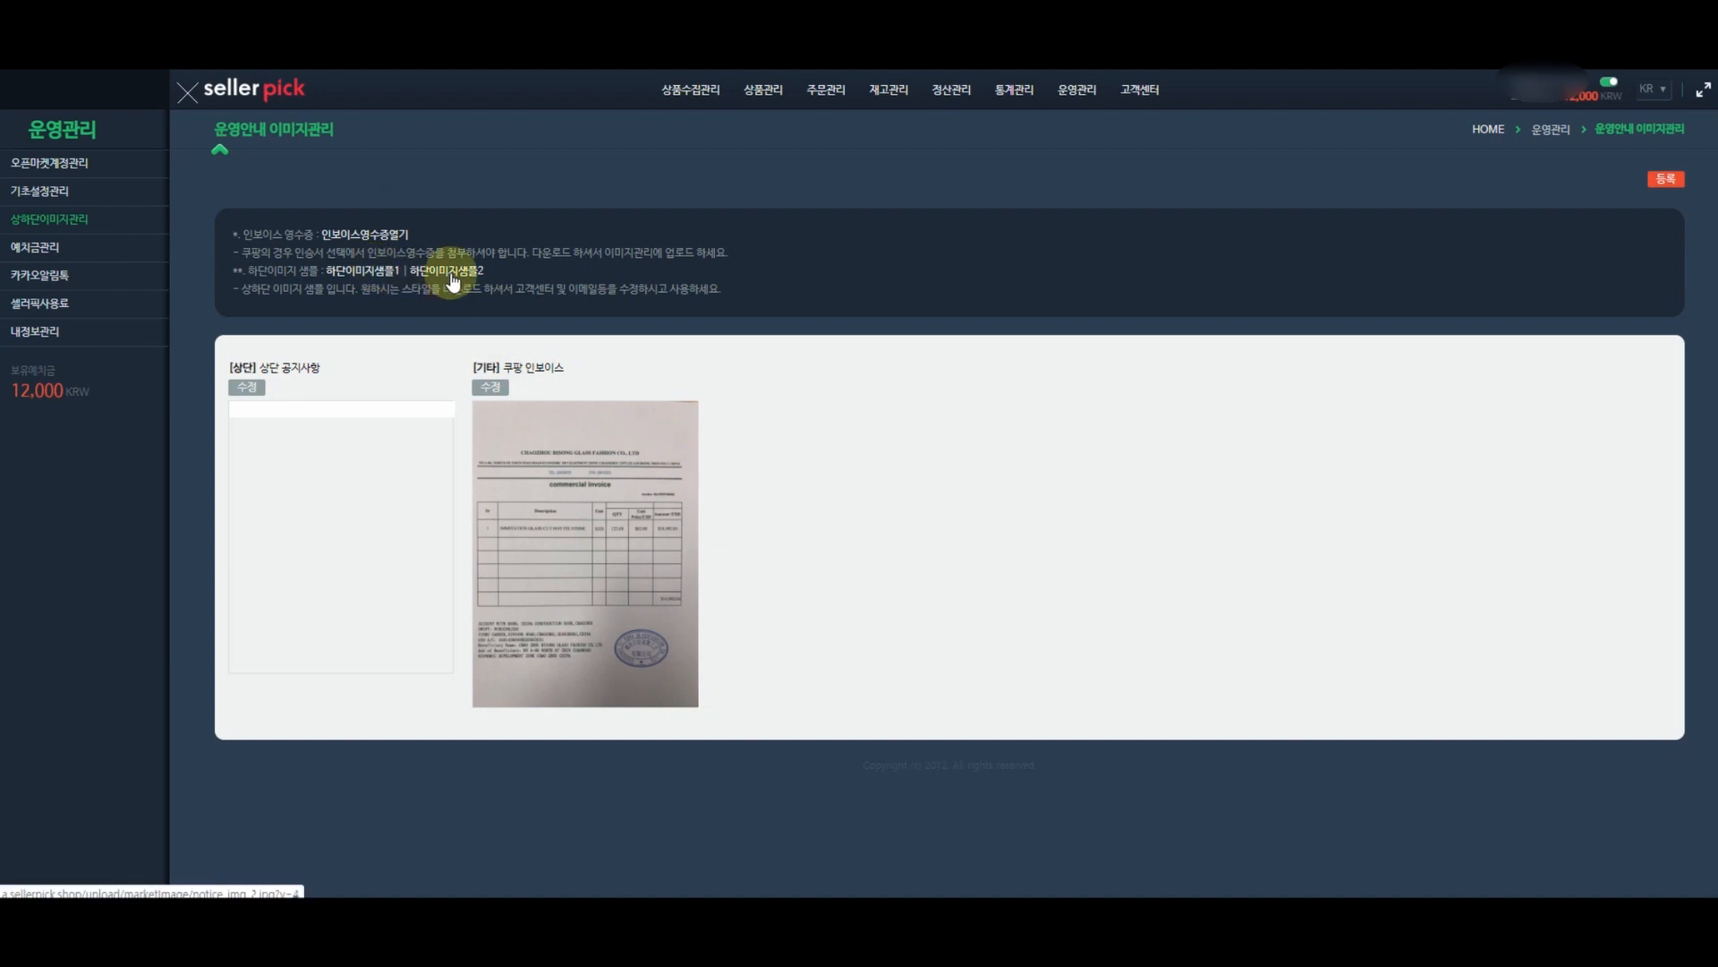
click(448, 271)
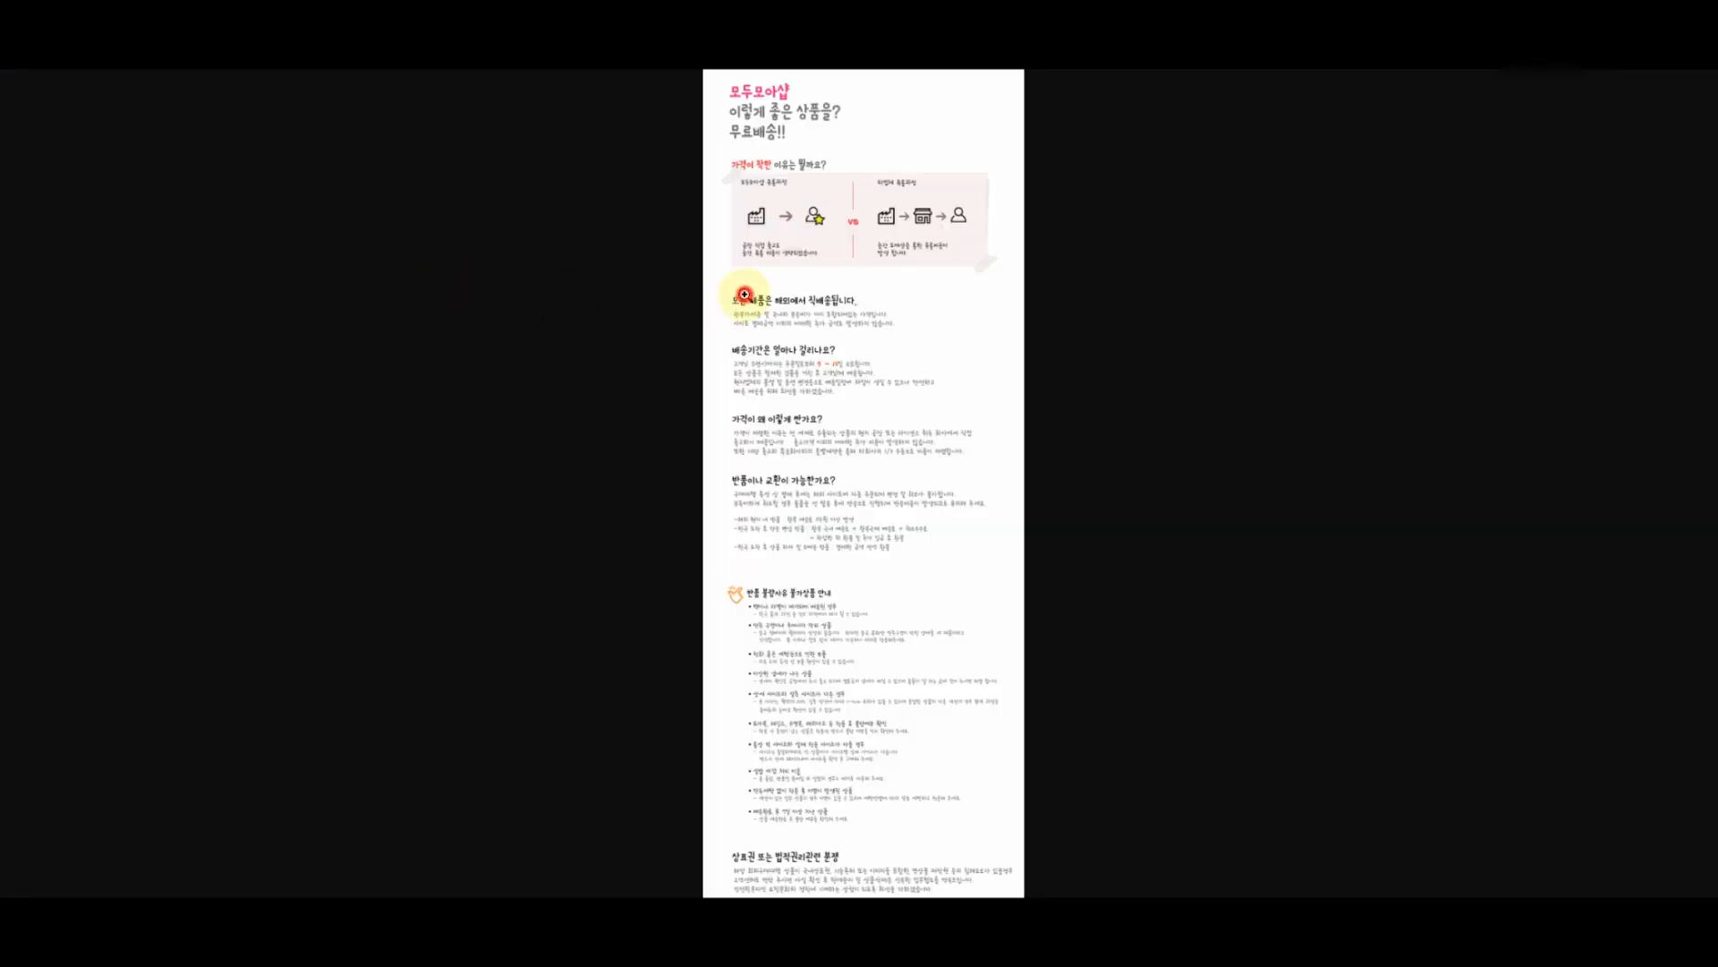
click(743, 297)
scroll(878, 323, up, 1)
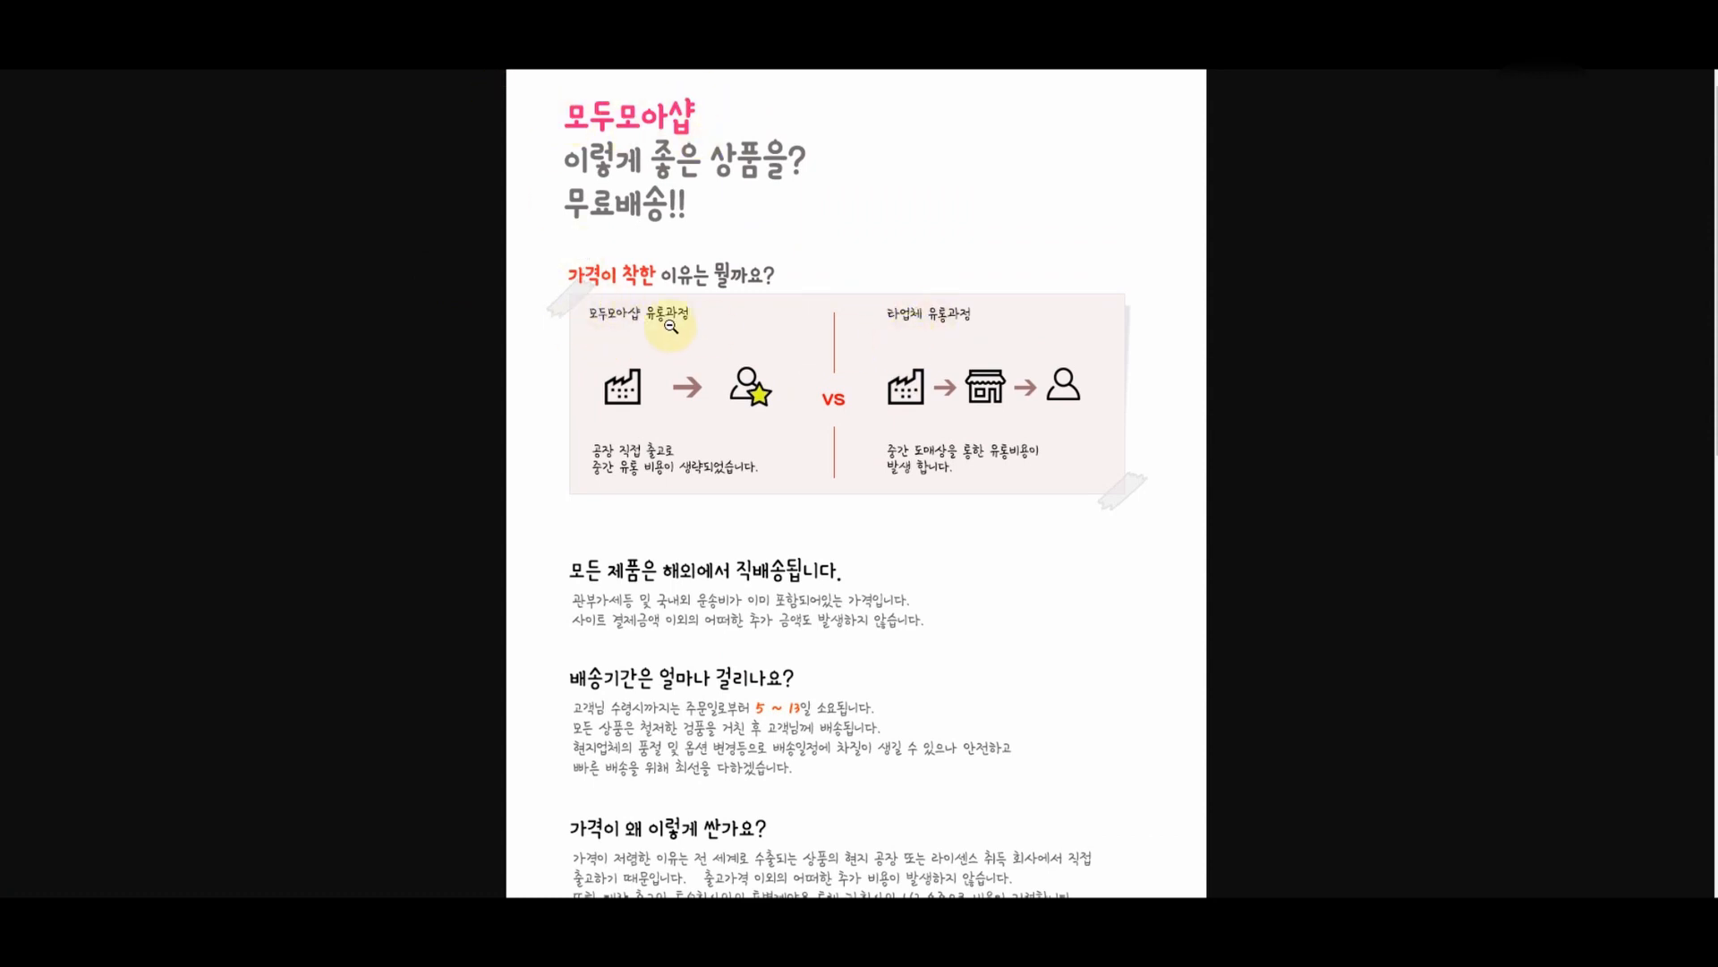
scroll(796, 461, down, 6)
scroll(801, 462, down, 8)
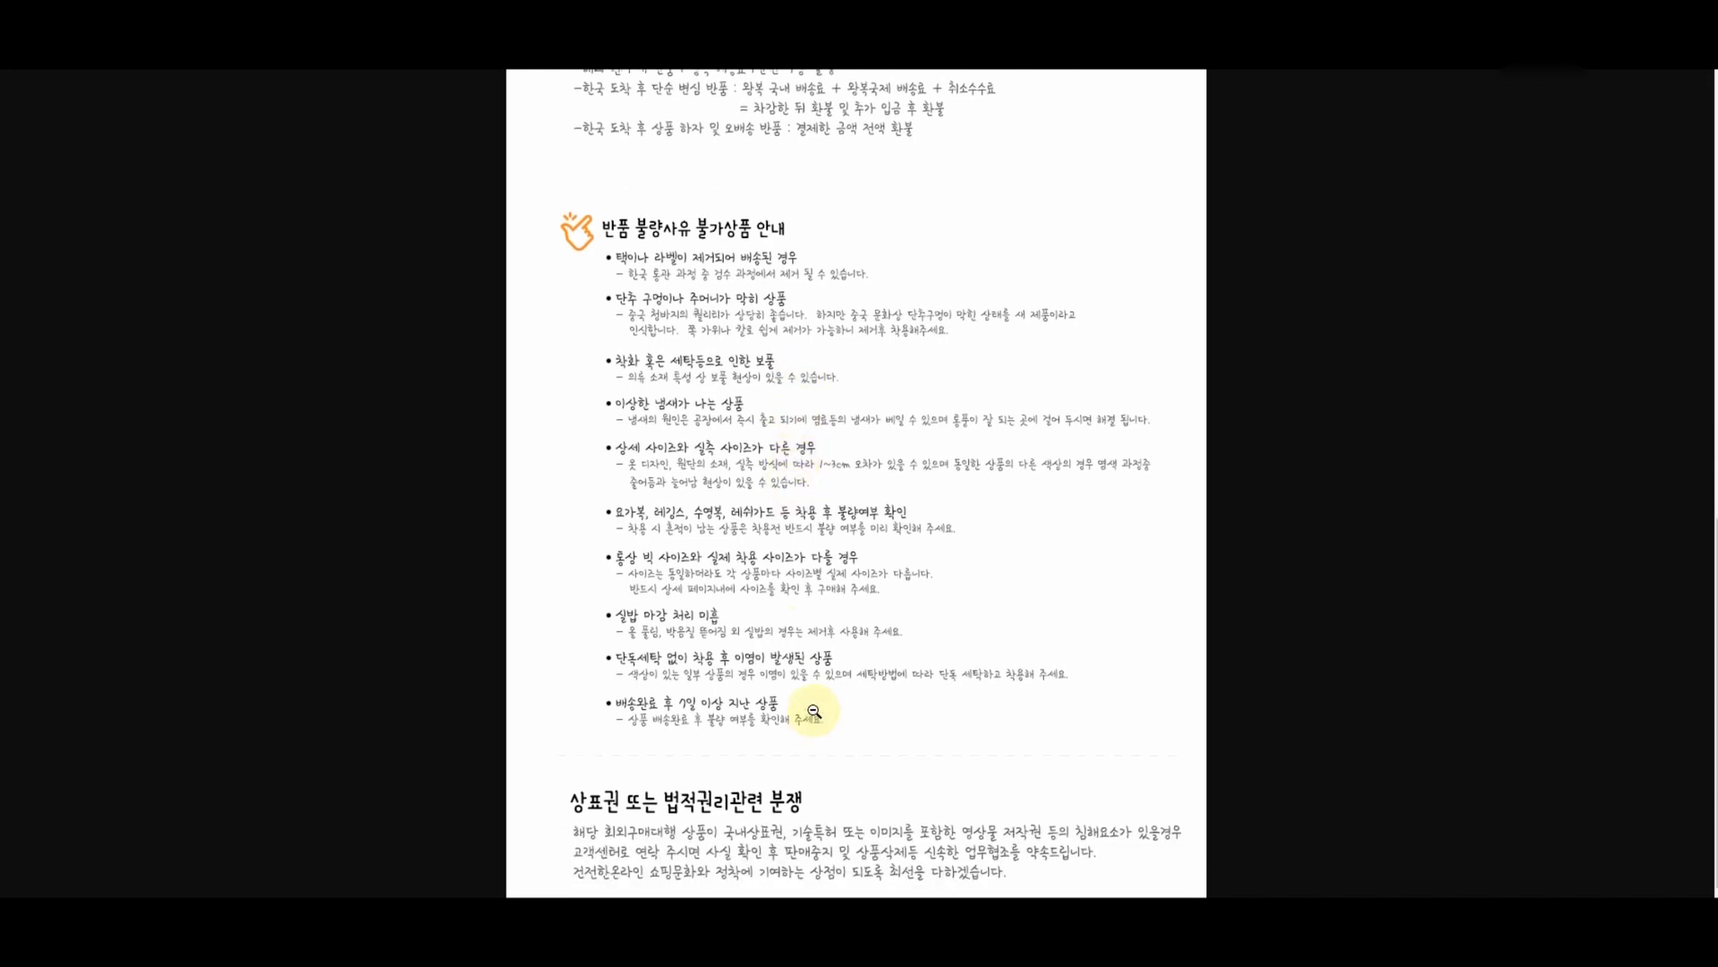
scroll(813, 707, up, 14)
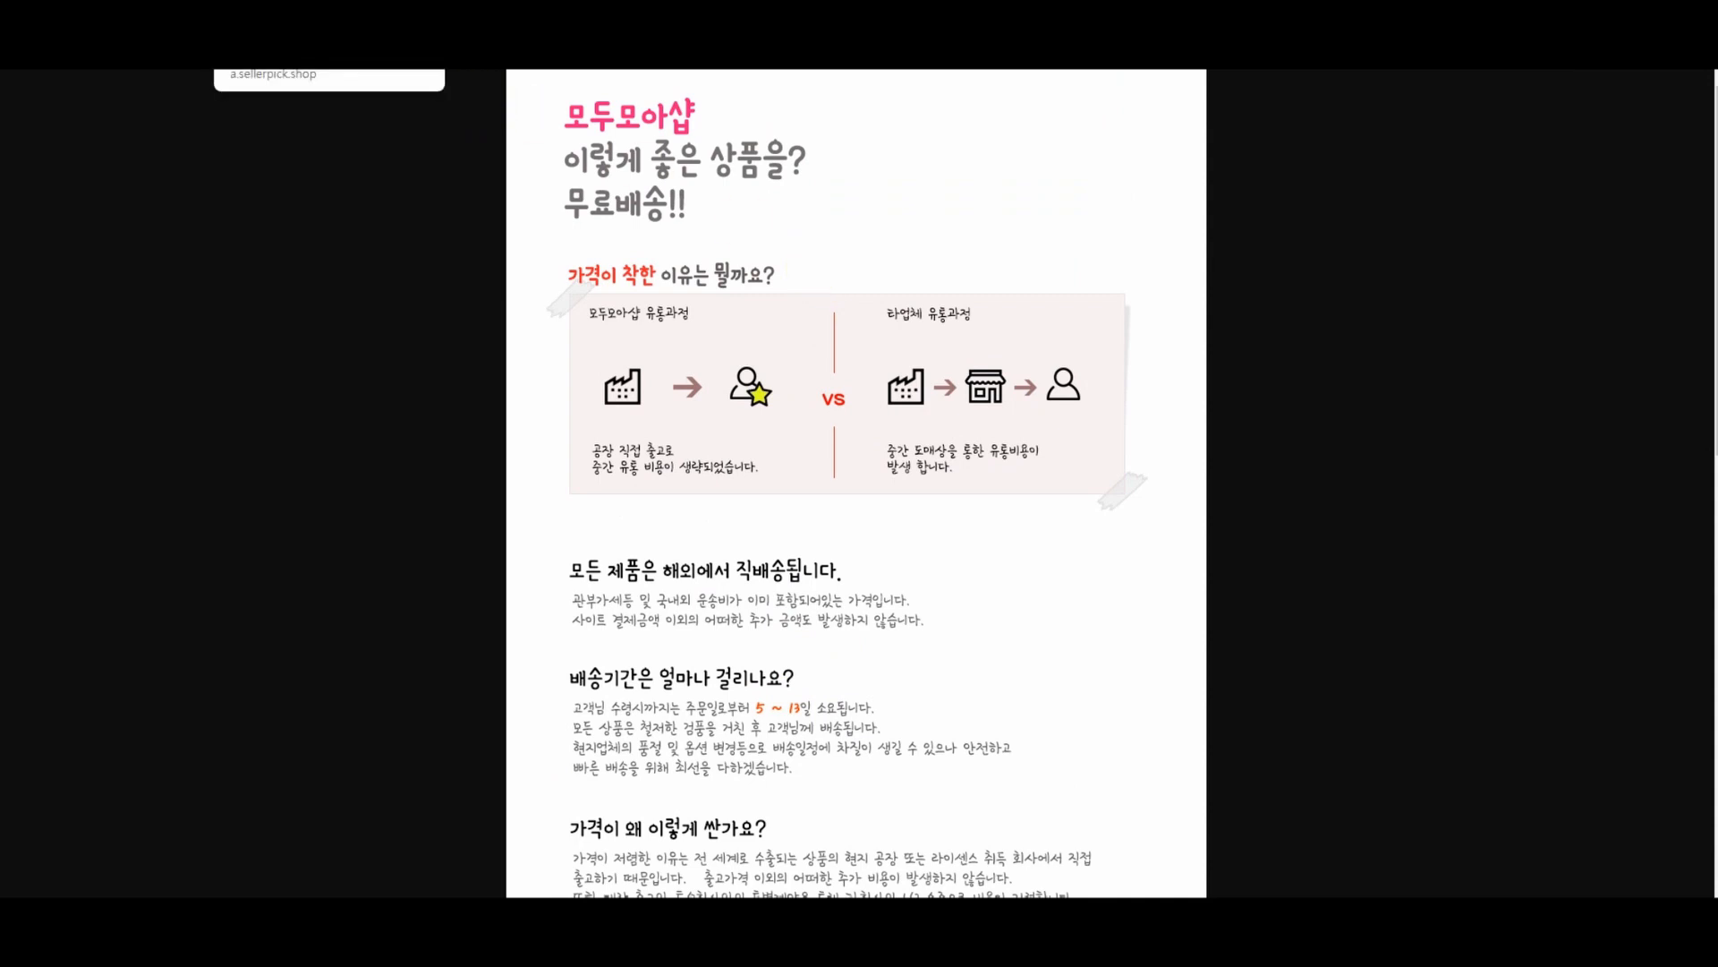
click(412, 18)
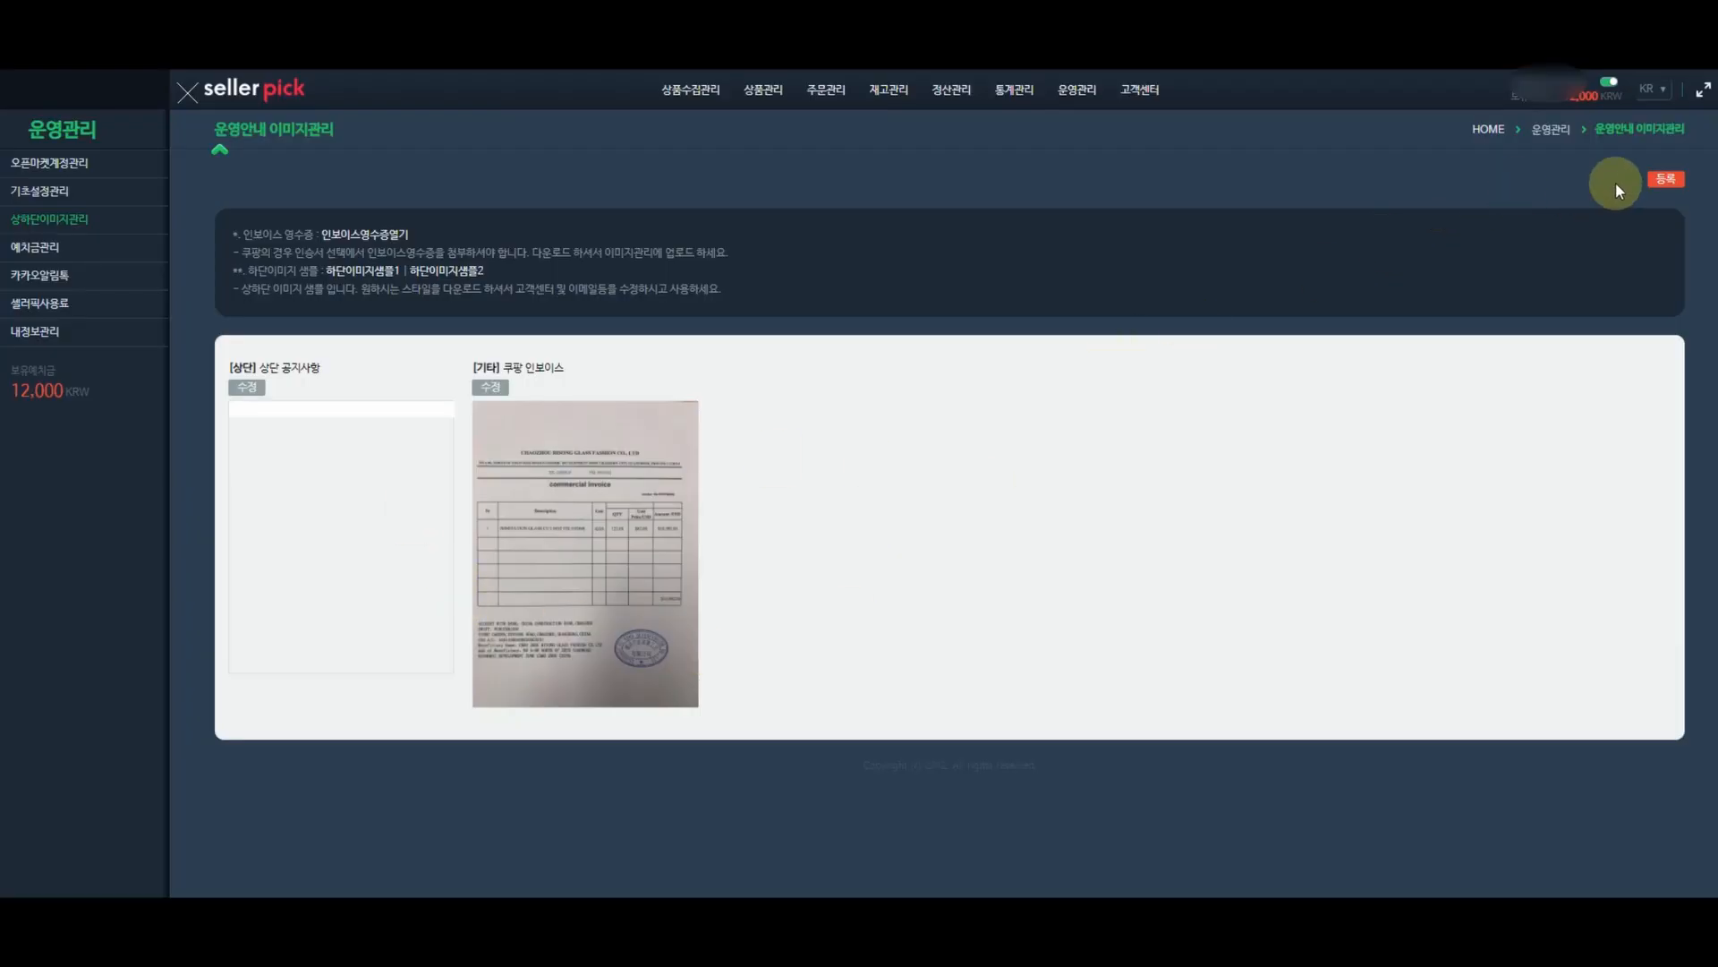
- Register a new 하단-section image titled '하단' using notice_img_1.jpg and save it
click(1661, 177)
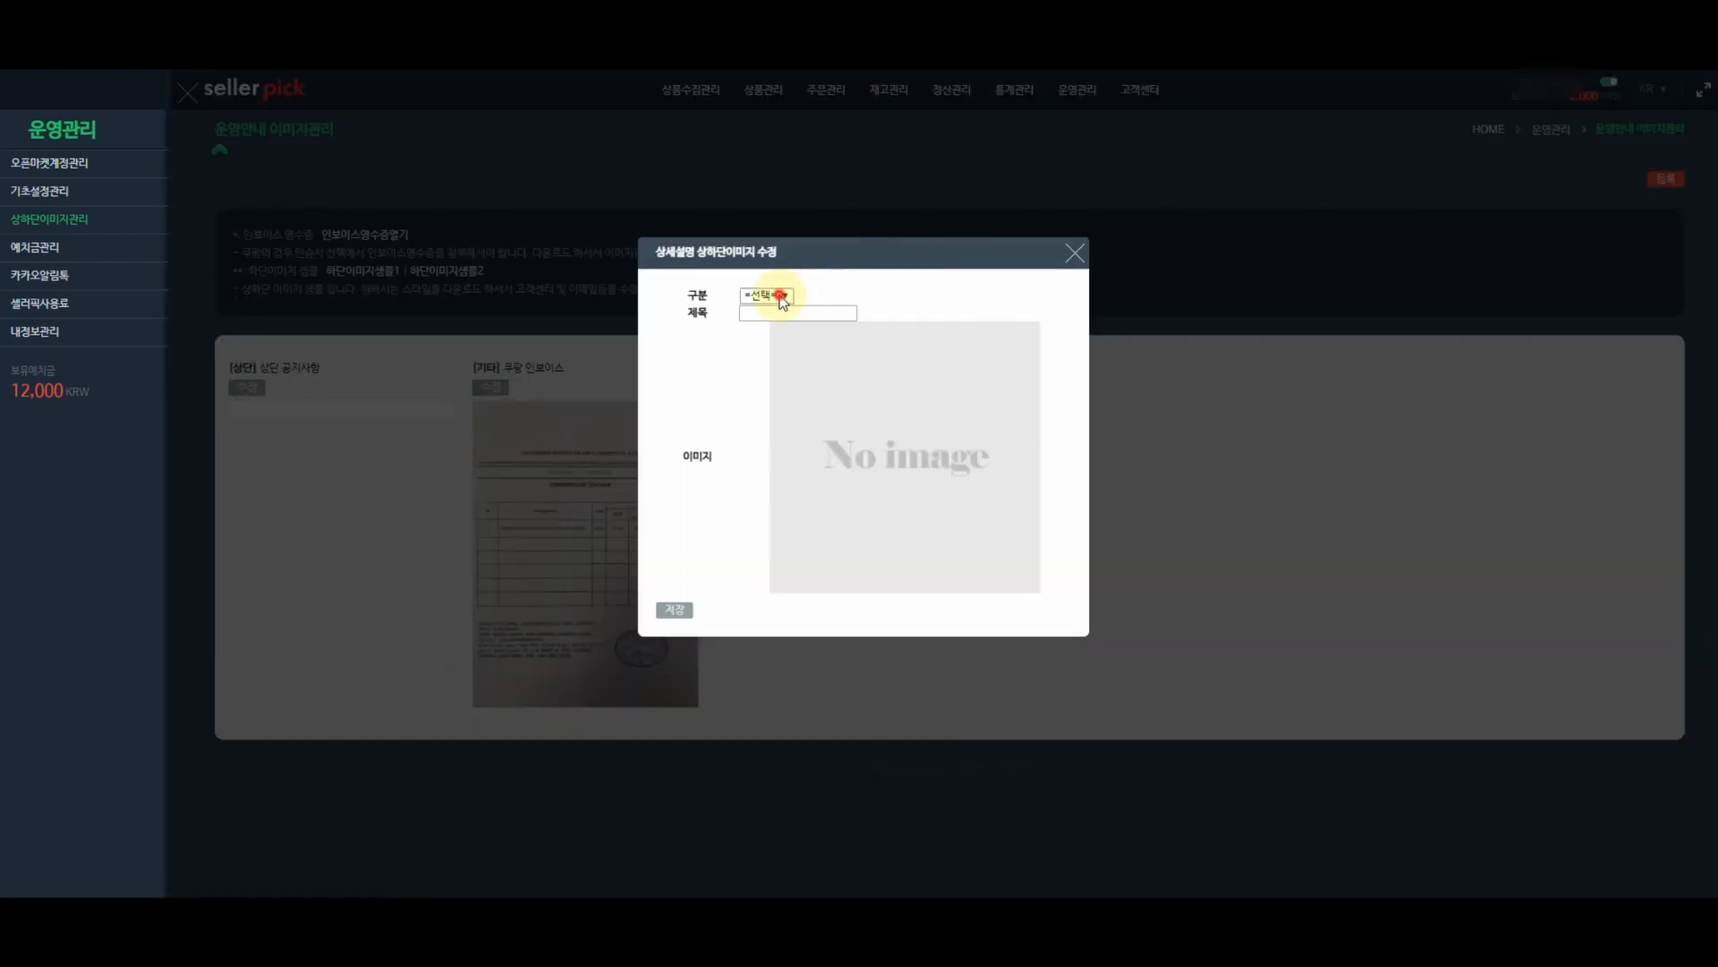
click(781, 300)
click(768, 336)
click(780, 315)
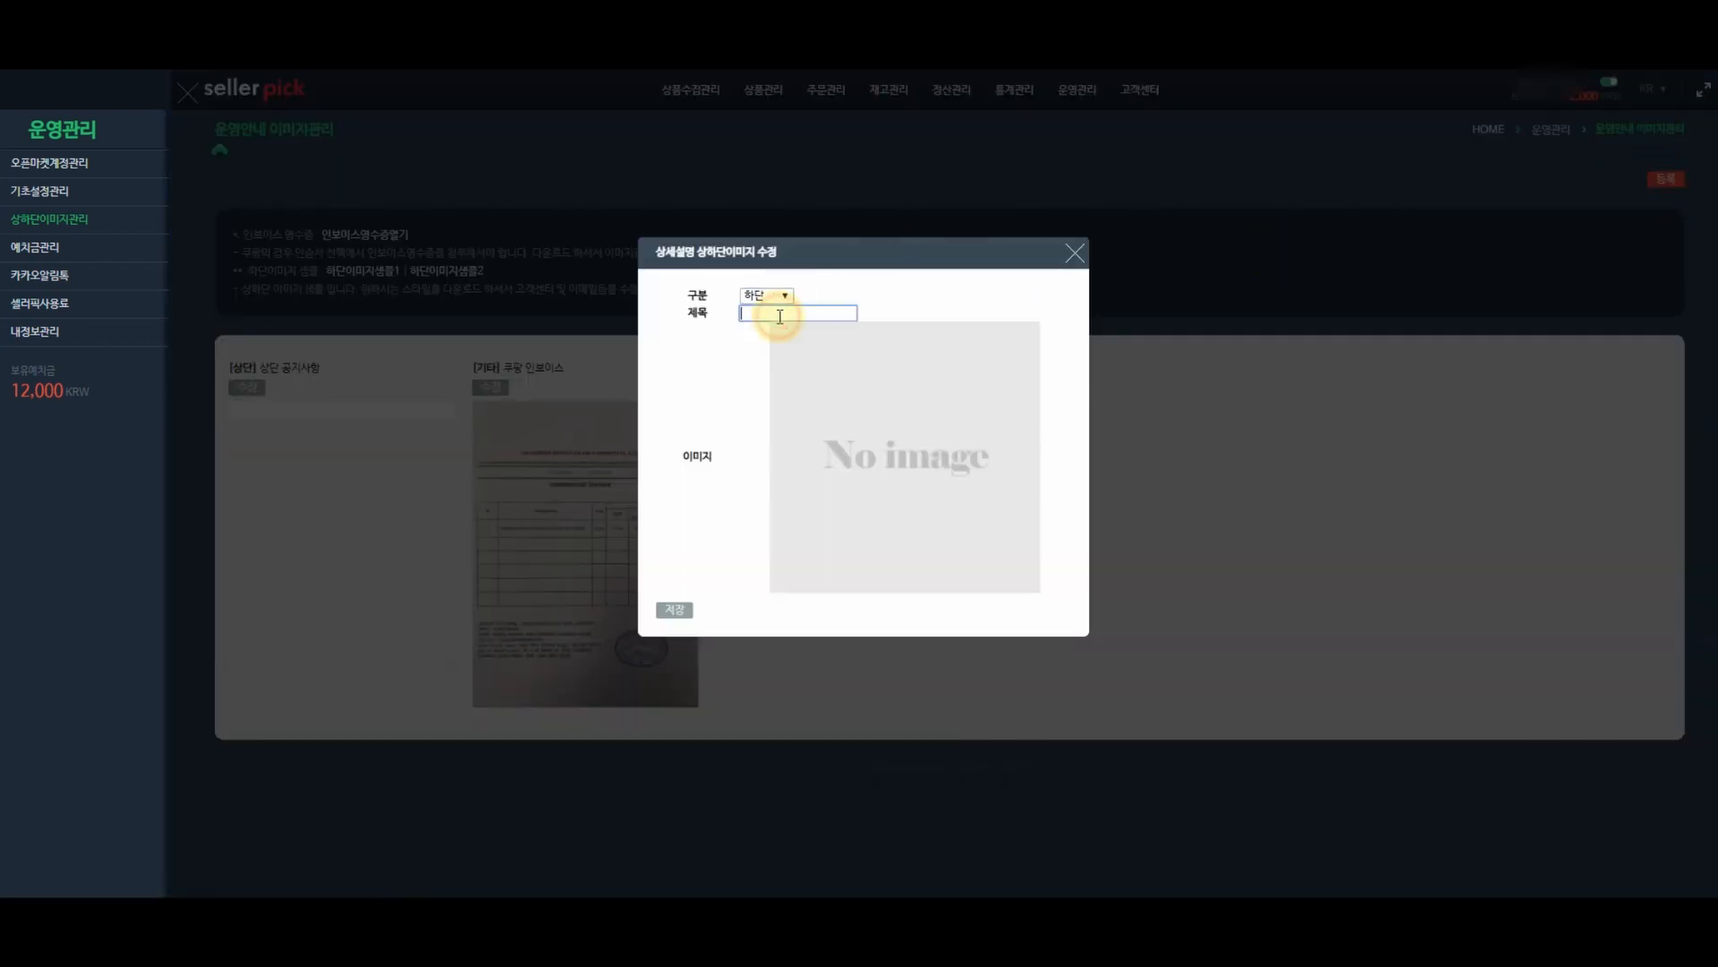
text(하단 공지사항)
click(850, 452)
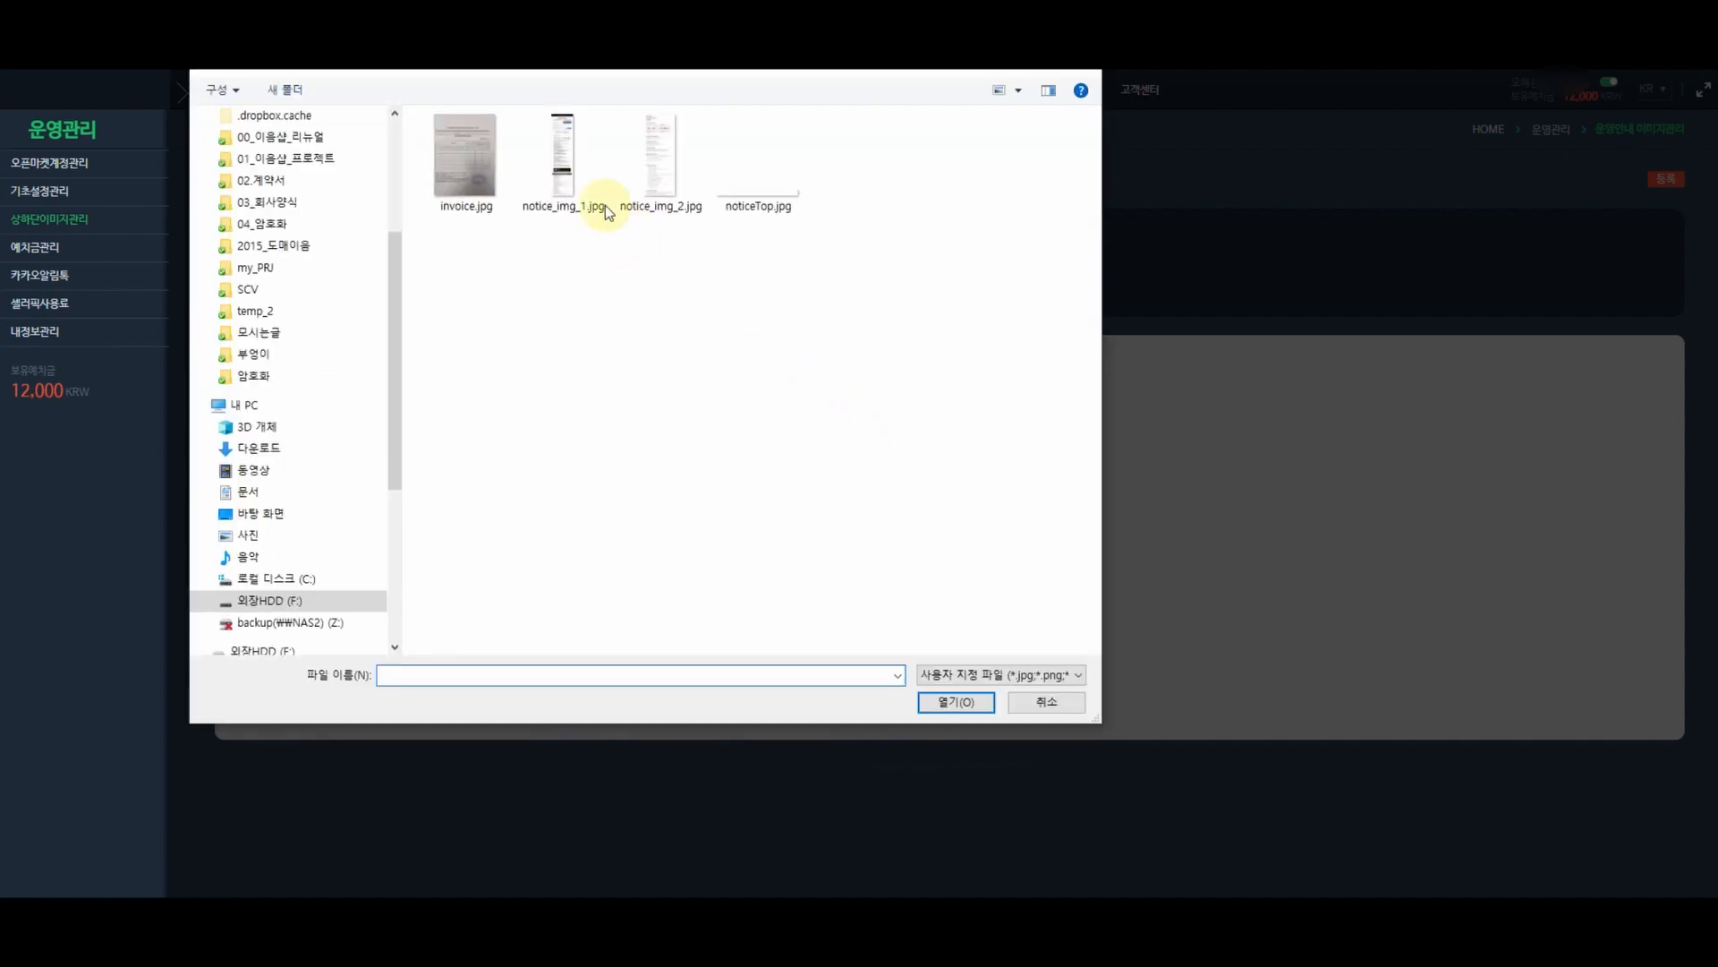
double_click(569, 169)
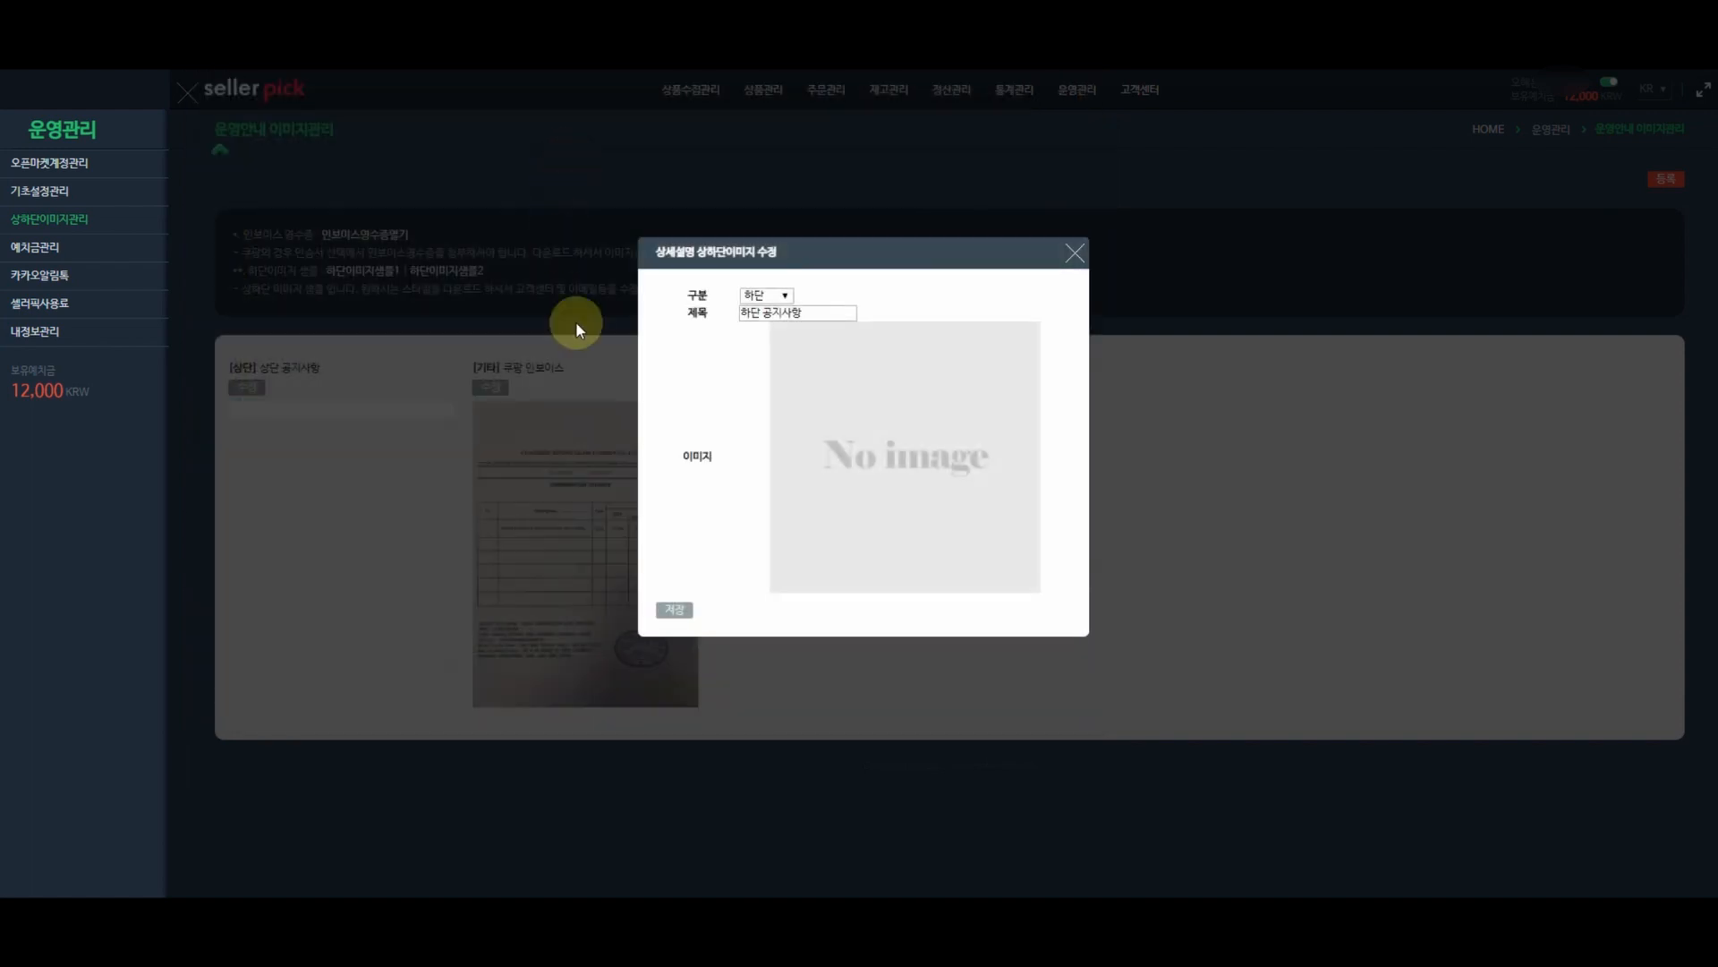
click(675, 612)
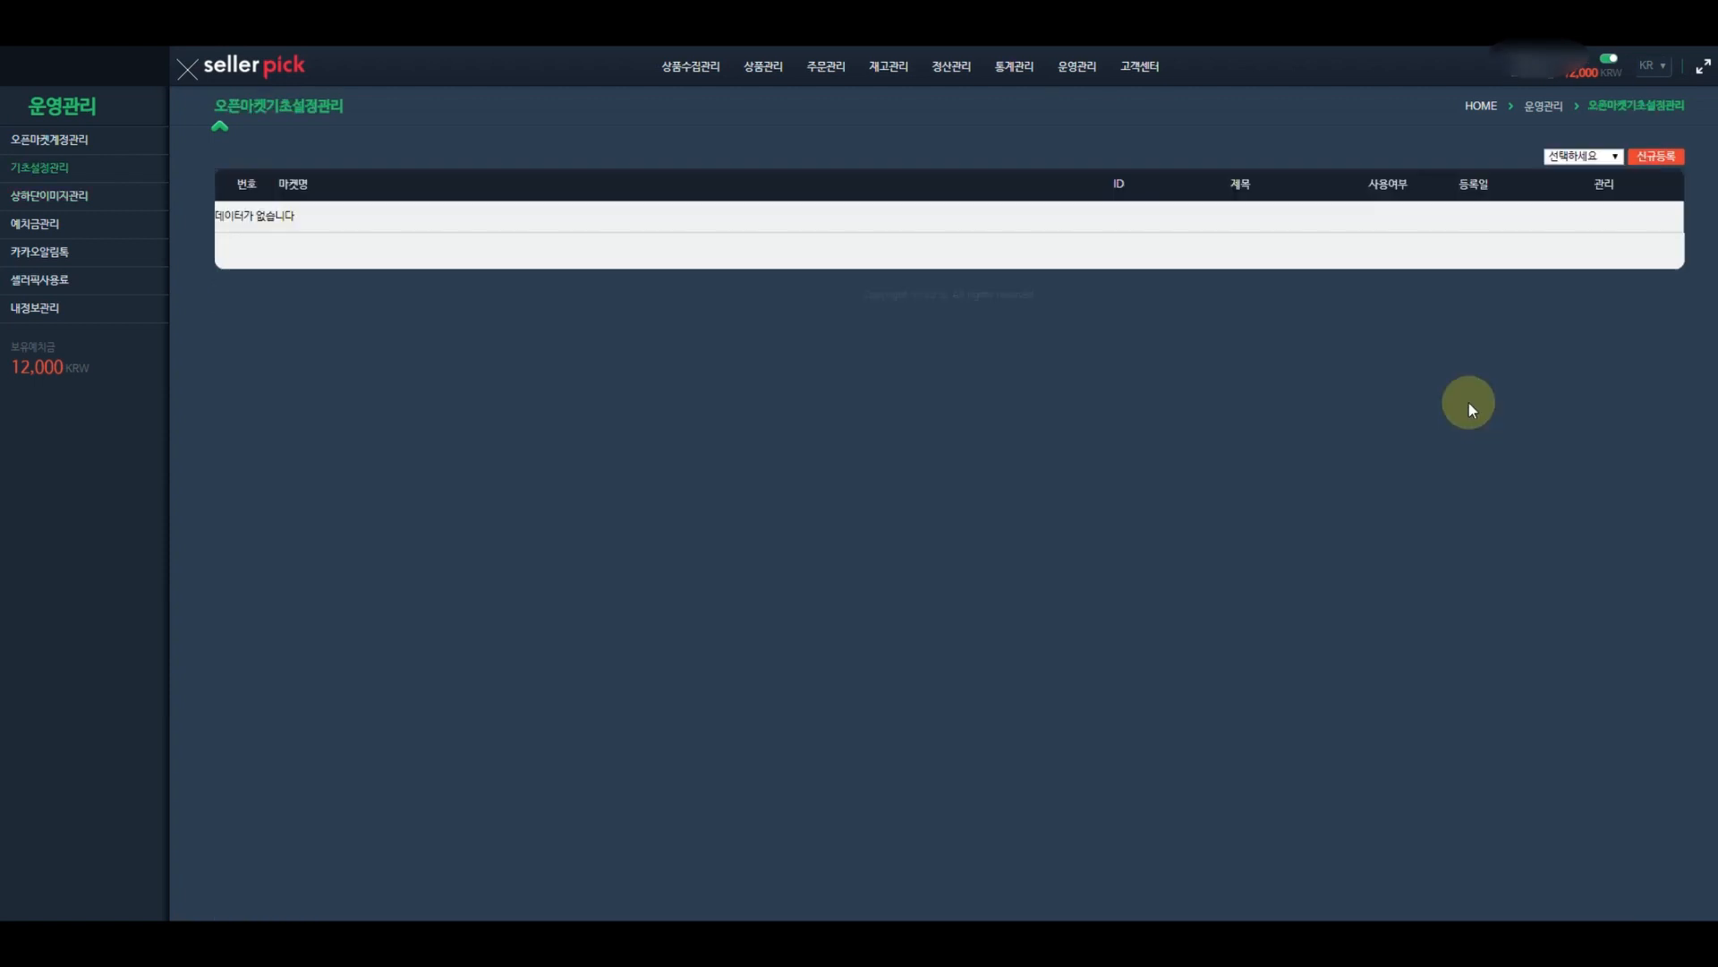
- Dismiss the market dropdown unchanged and go to the 오픈마켓계정관리 page
click(1569, 158)
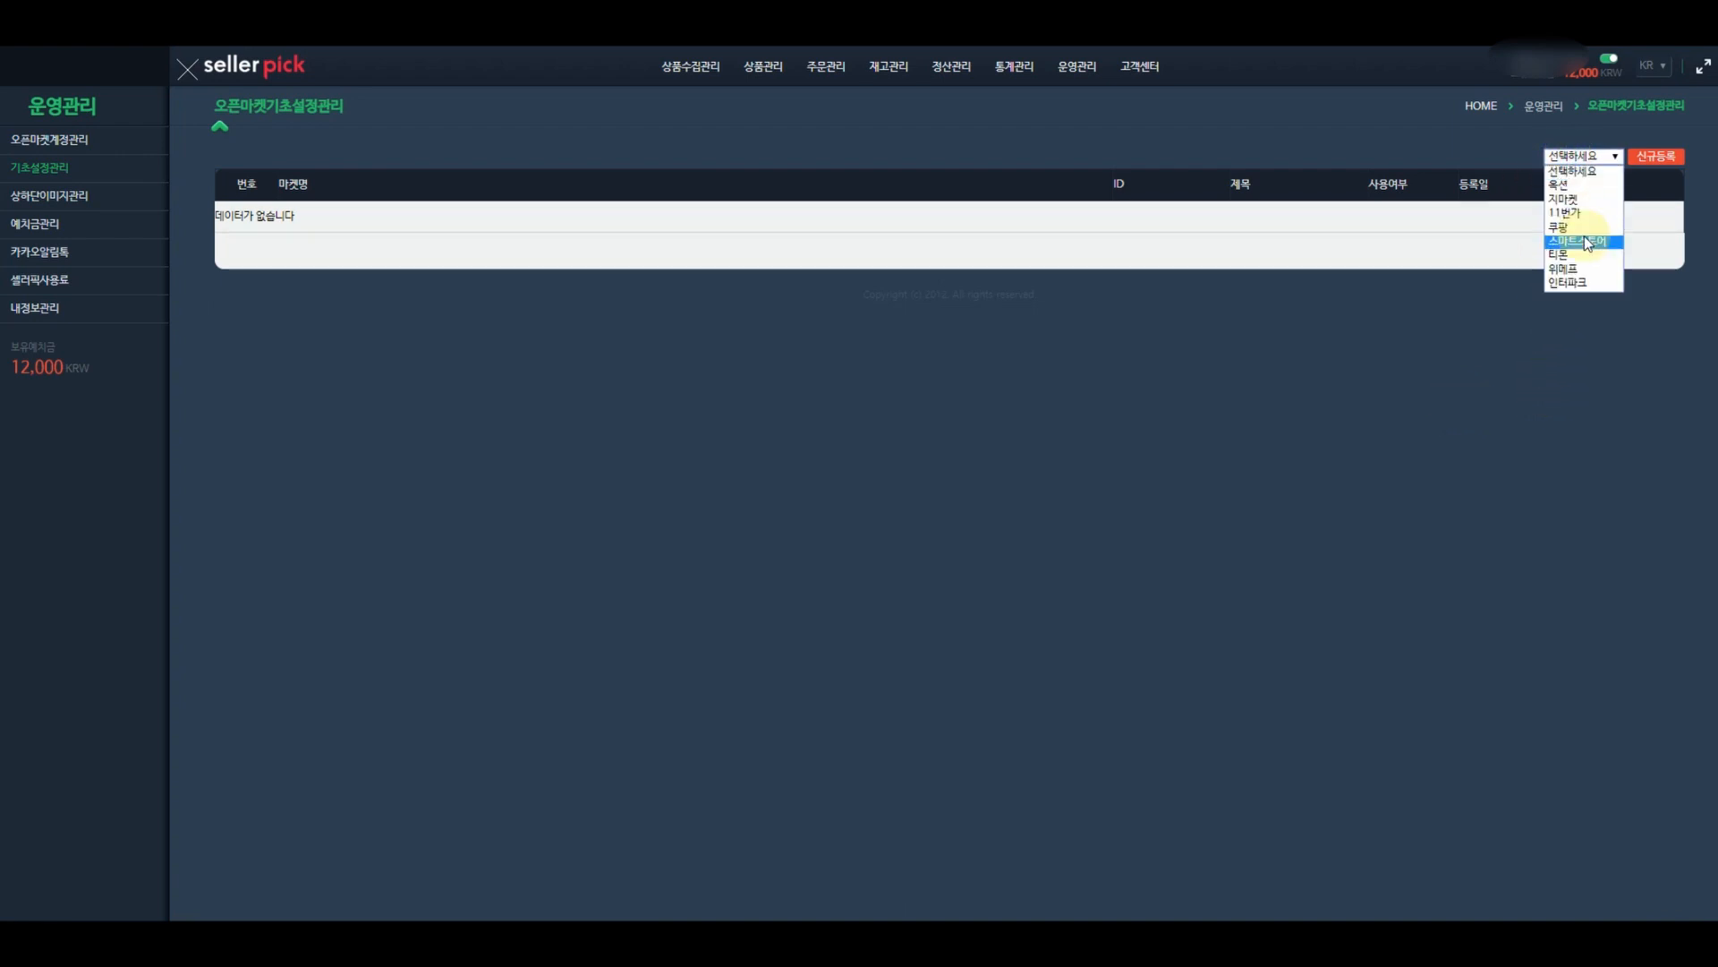
click(1212, 268)
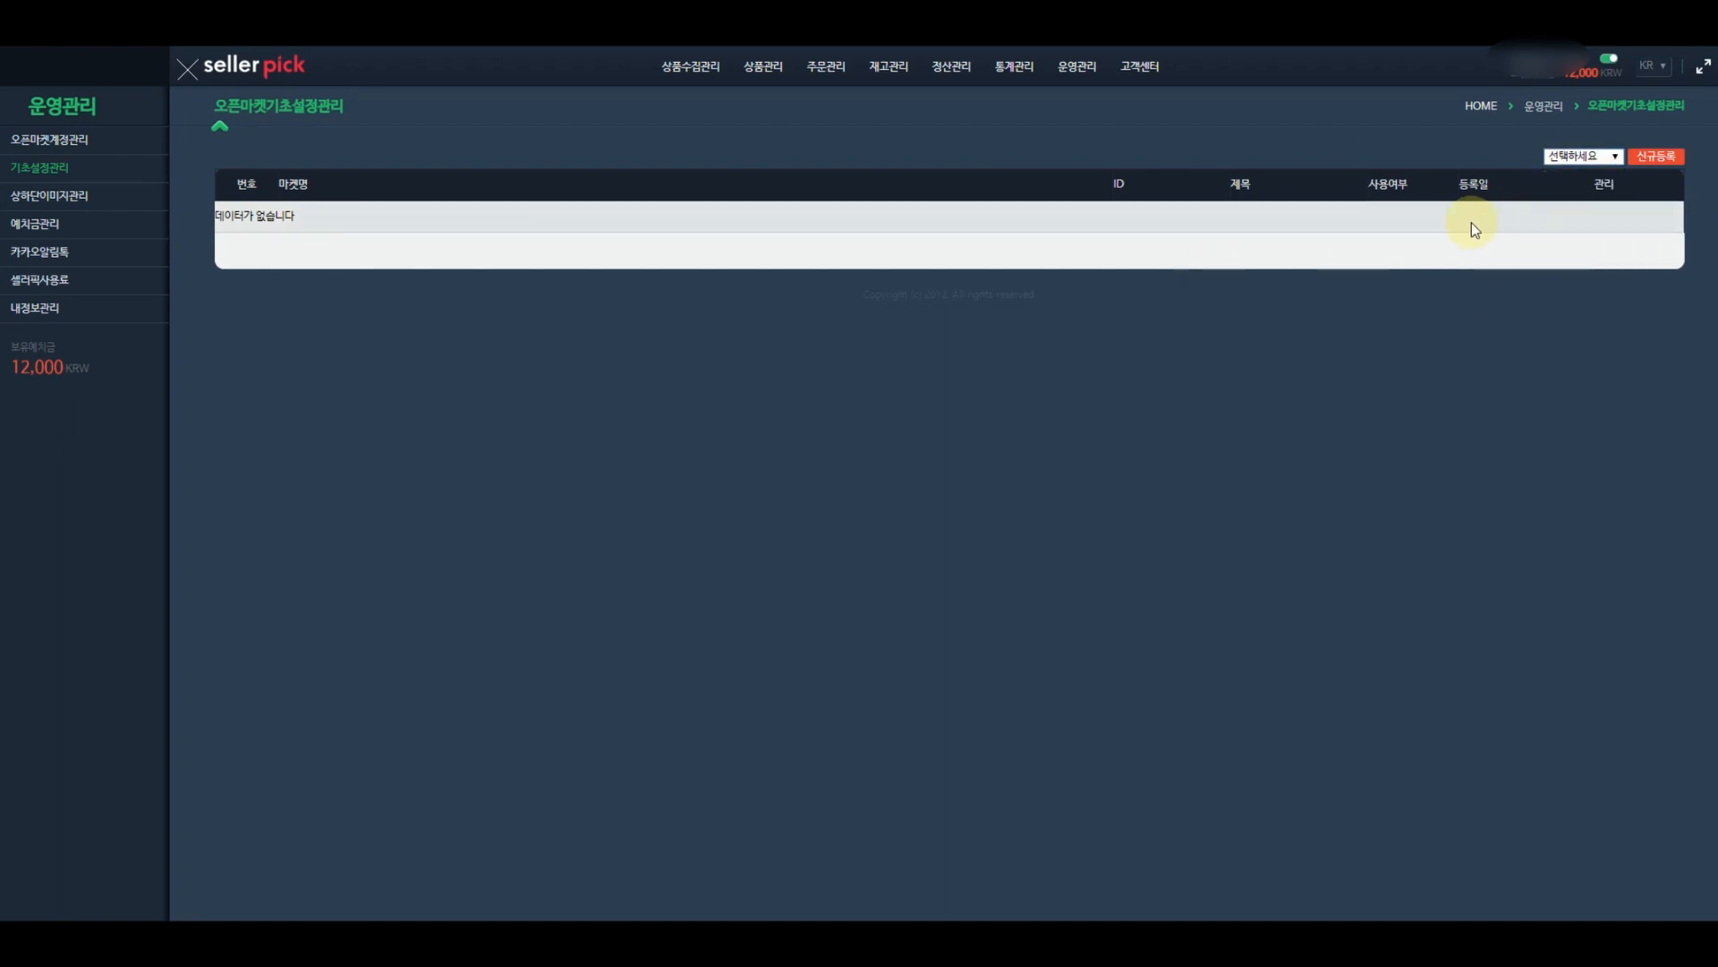
click(45, 141)
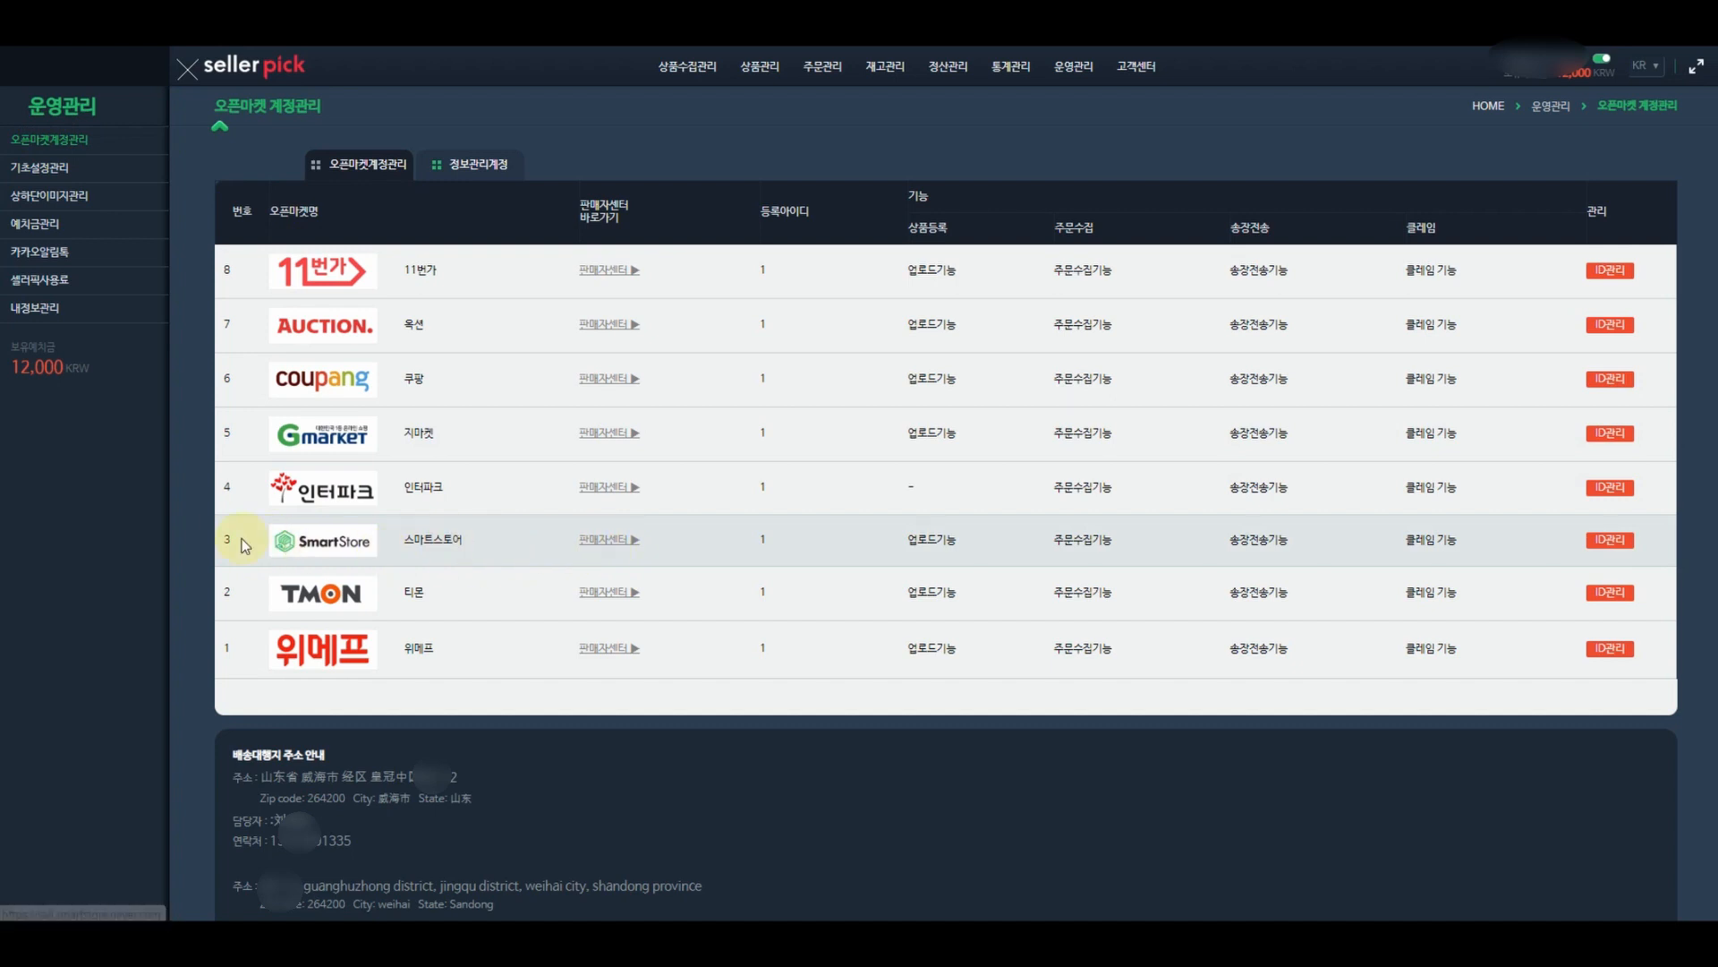
- Log in to SmartStore Center and open the 상품관리 > 상품 등록 form
click(609, 543)
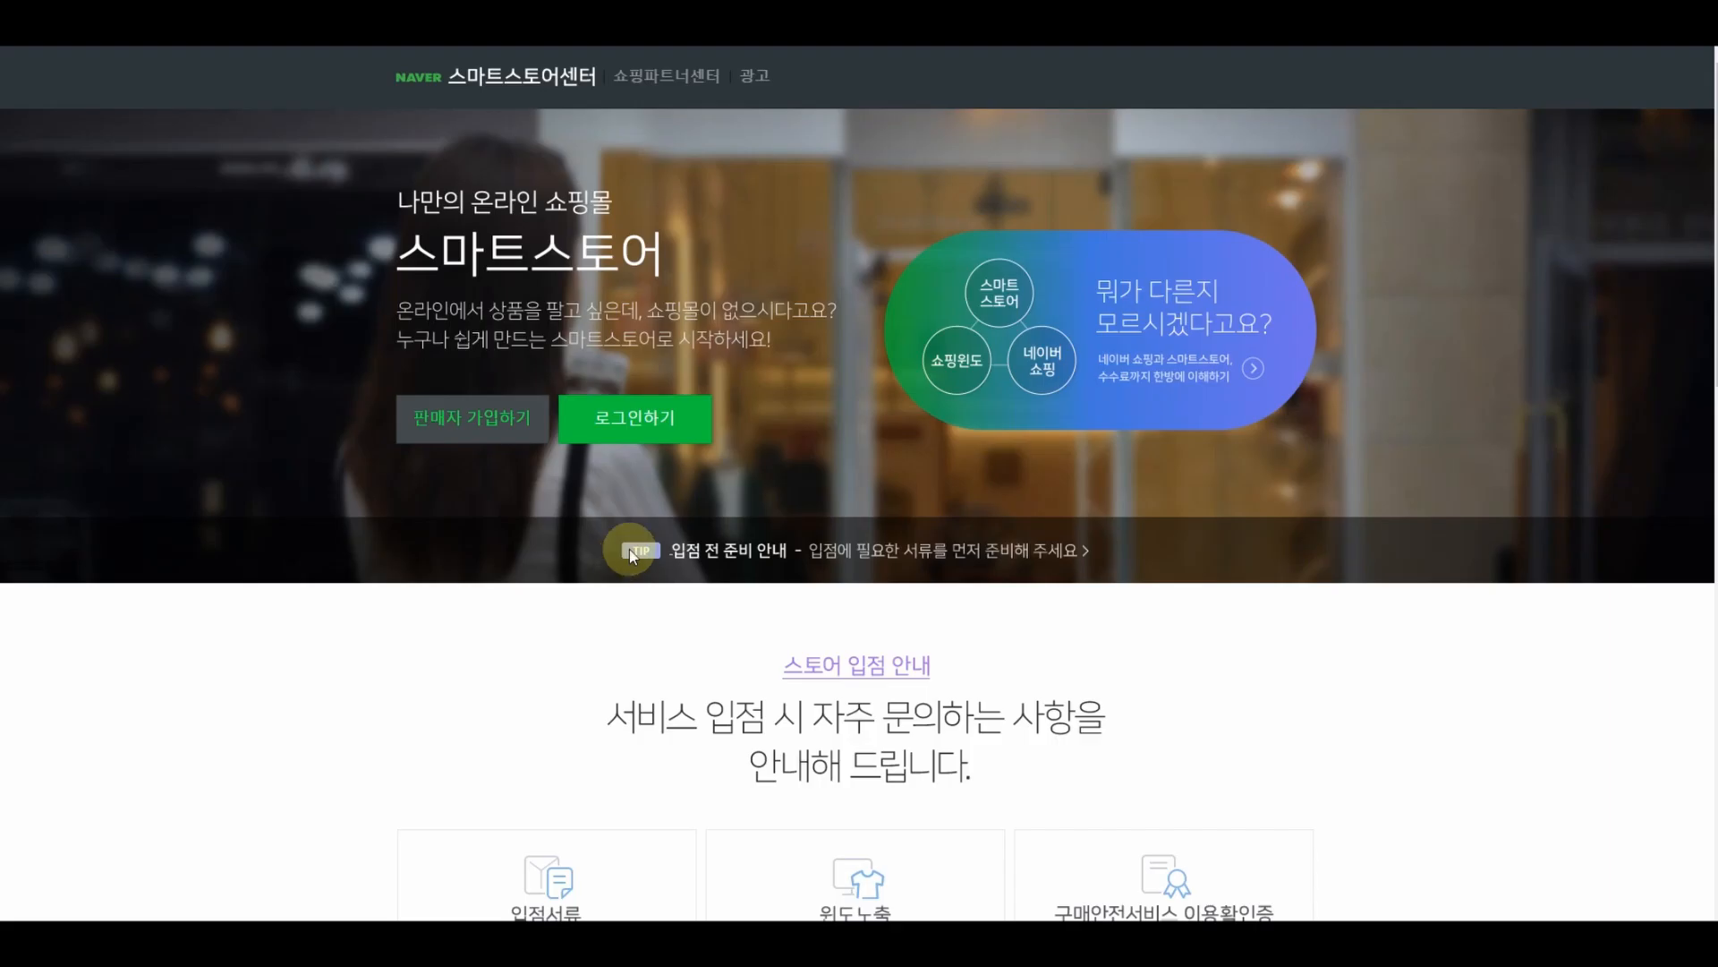
click(658, 430)
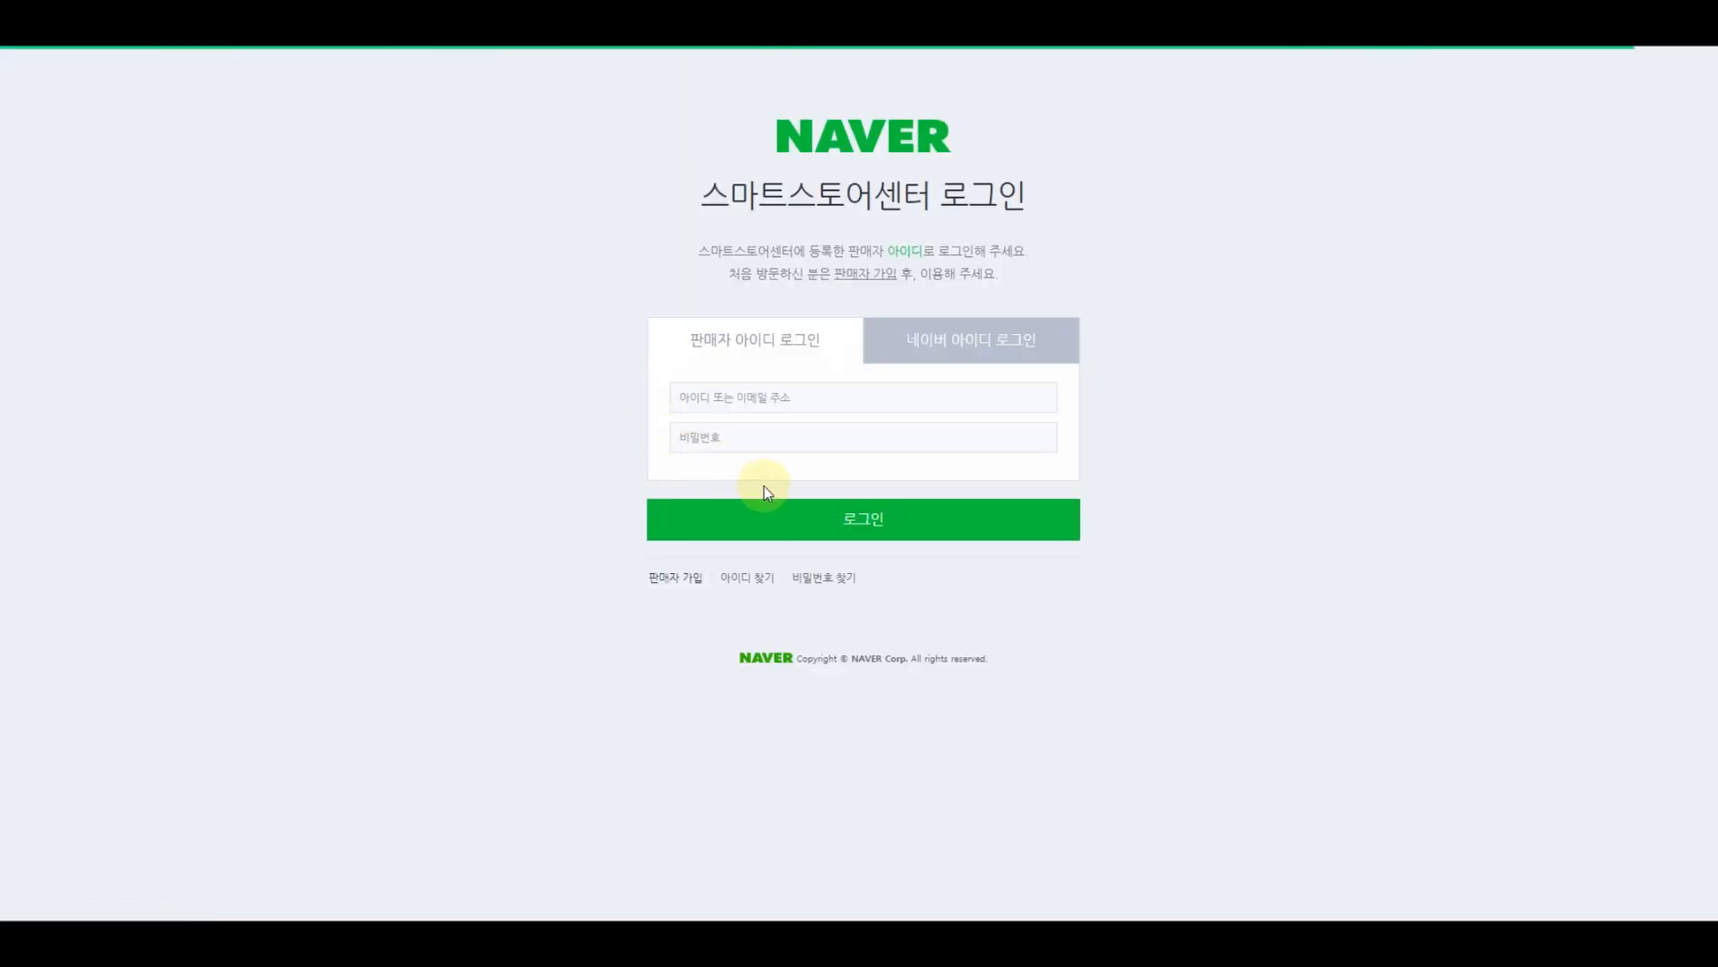
click(864, 527)
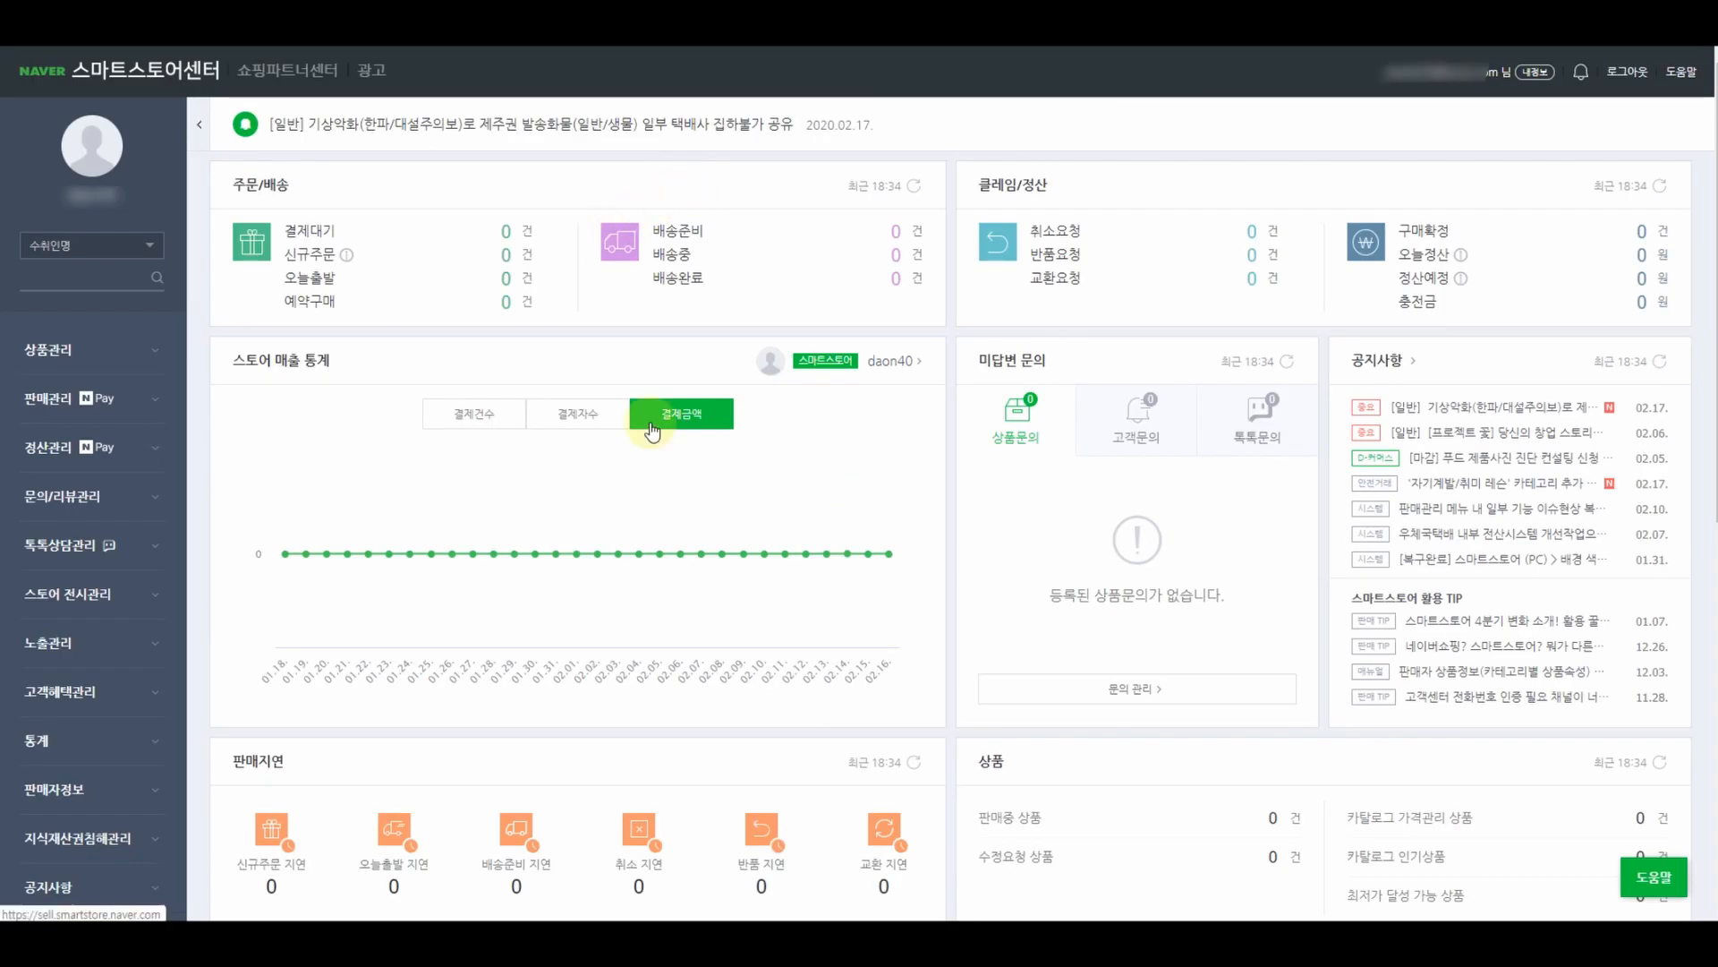
click(50, 355)
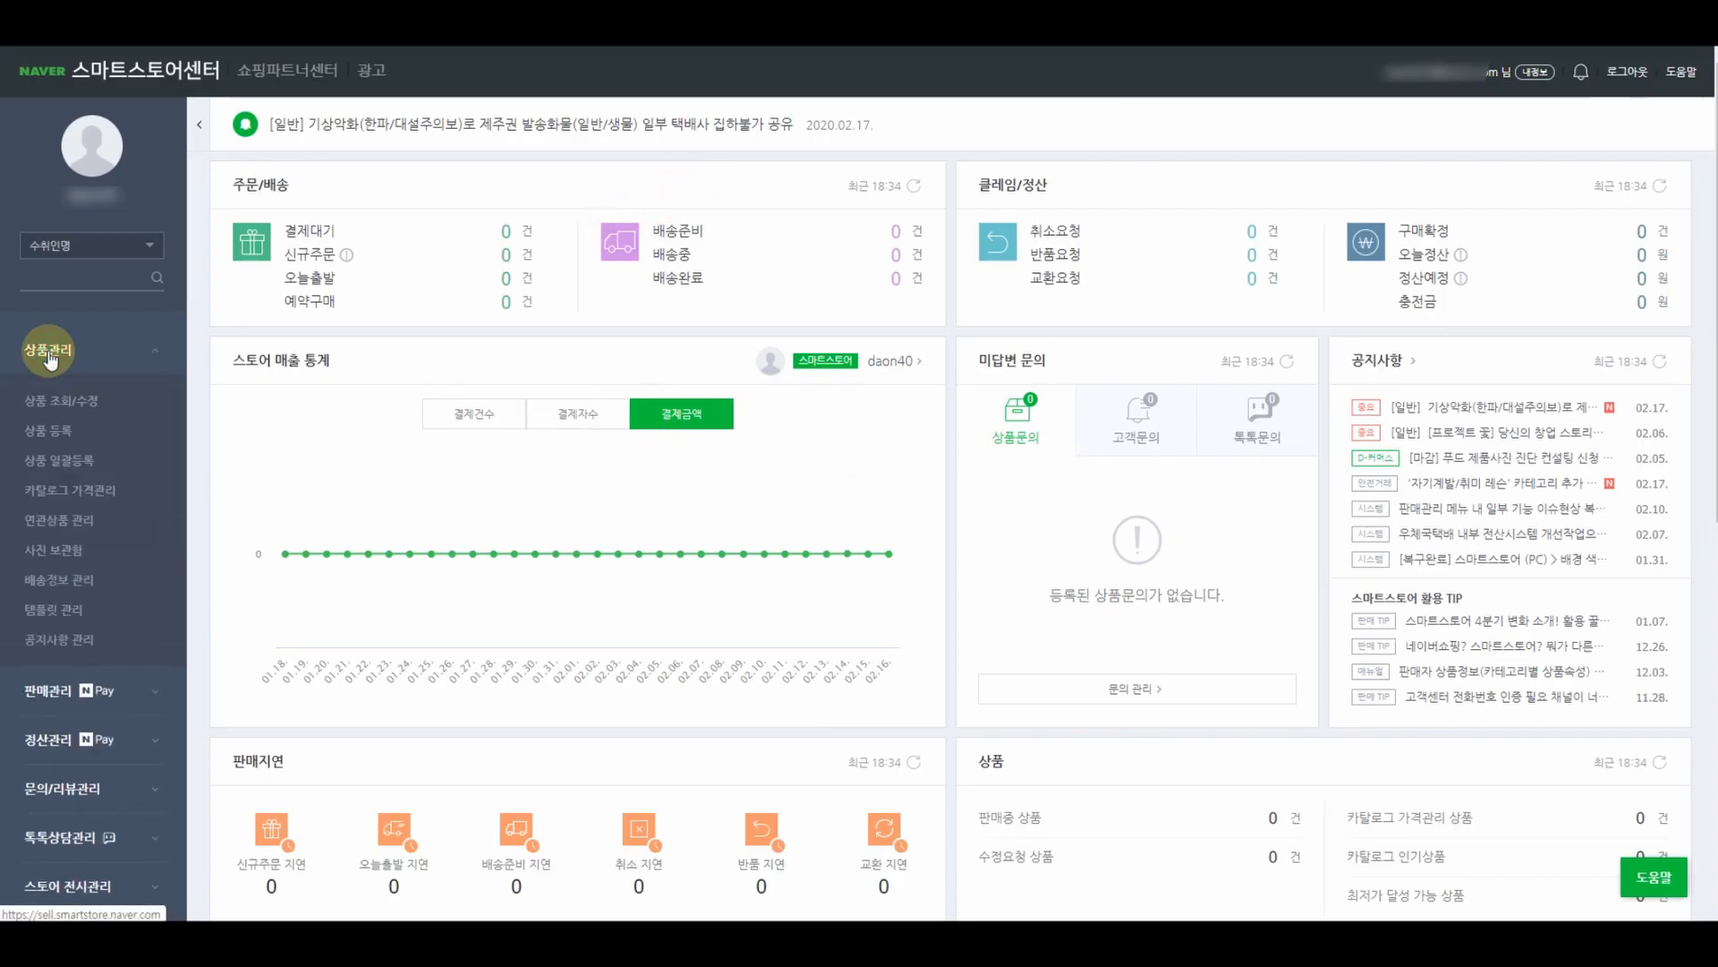
click(54, 437)
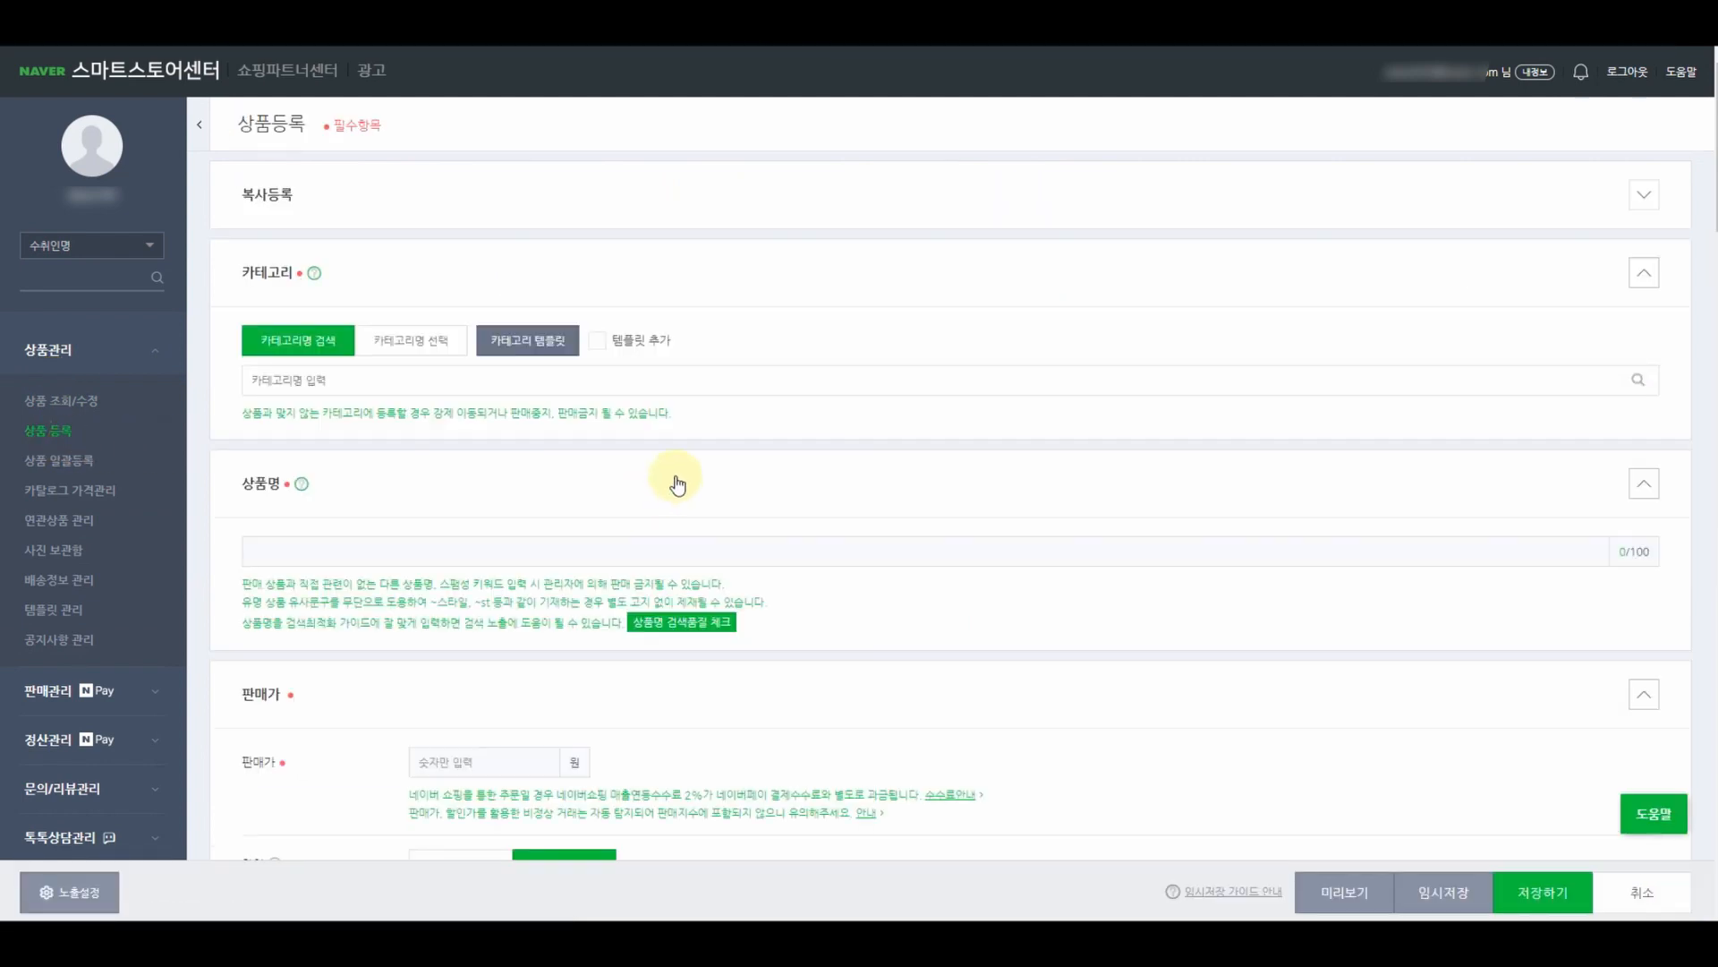
- Expand the product's delivery settings and check the current shipping-origin address
scroll(677, 484, down, 15)
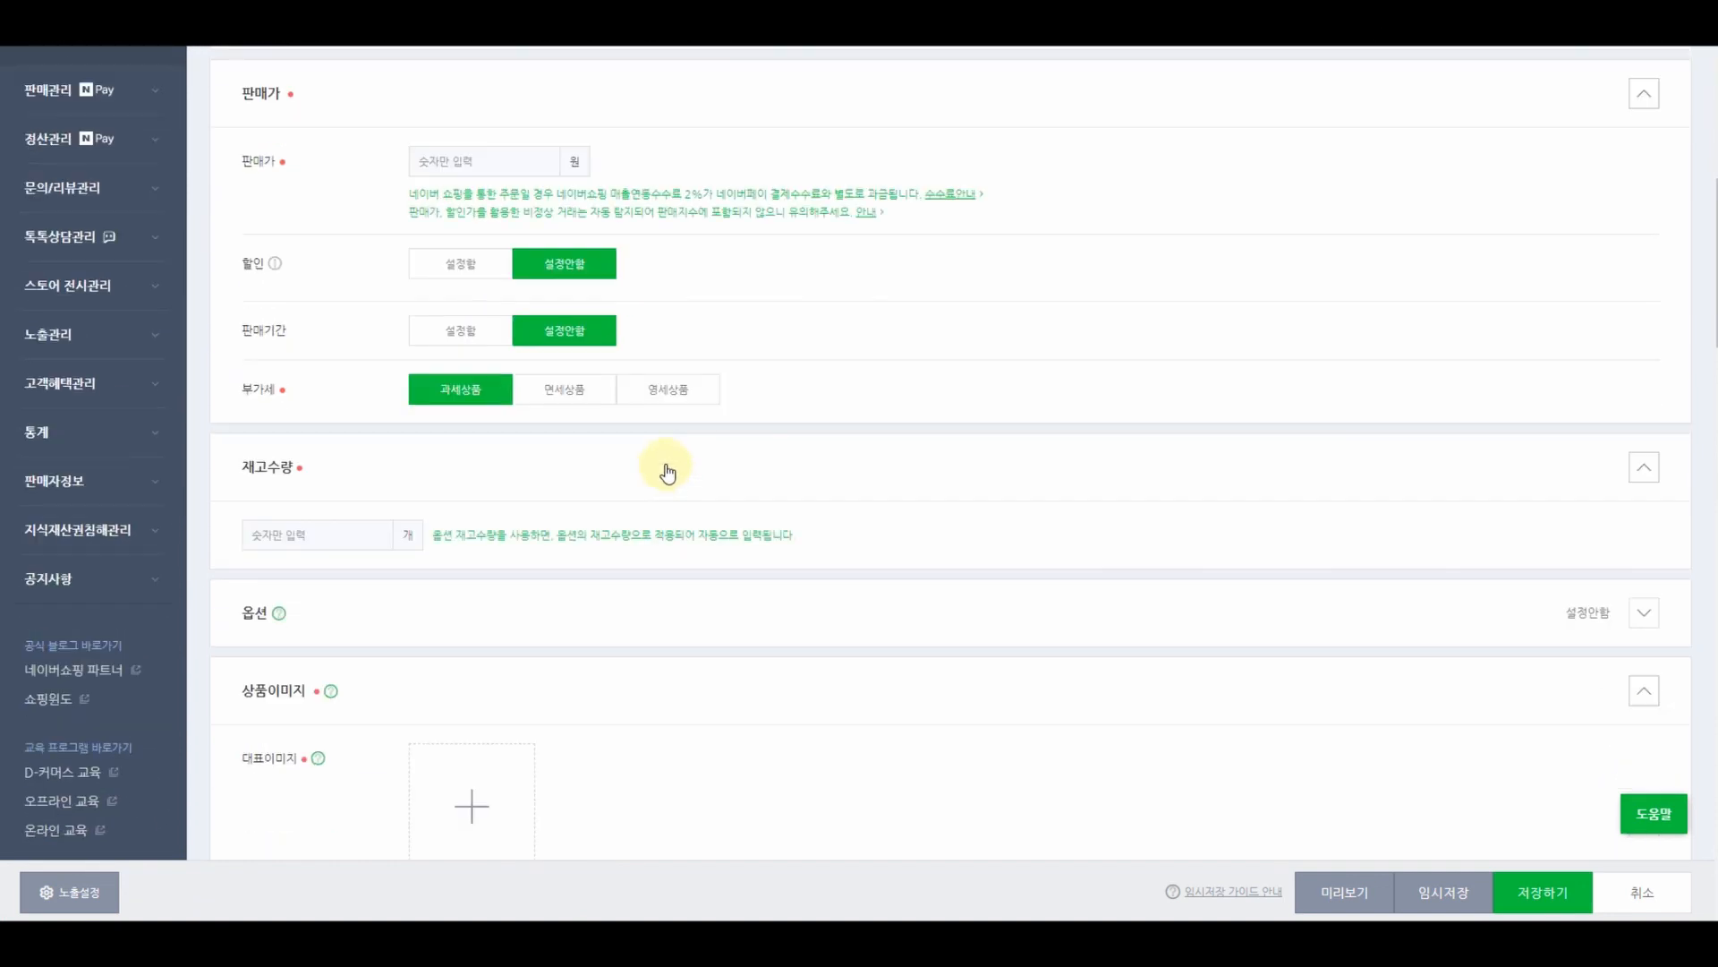
scroll(660, 466, down, 15)
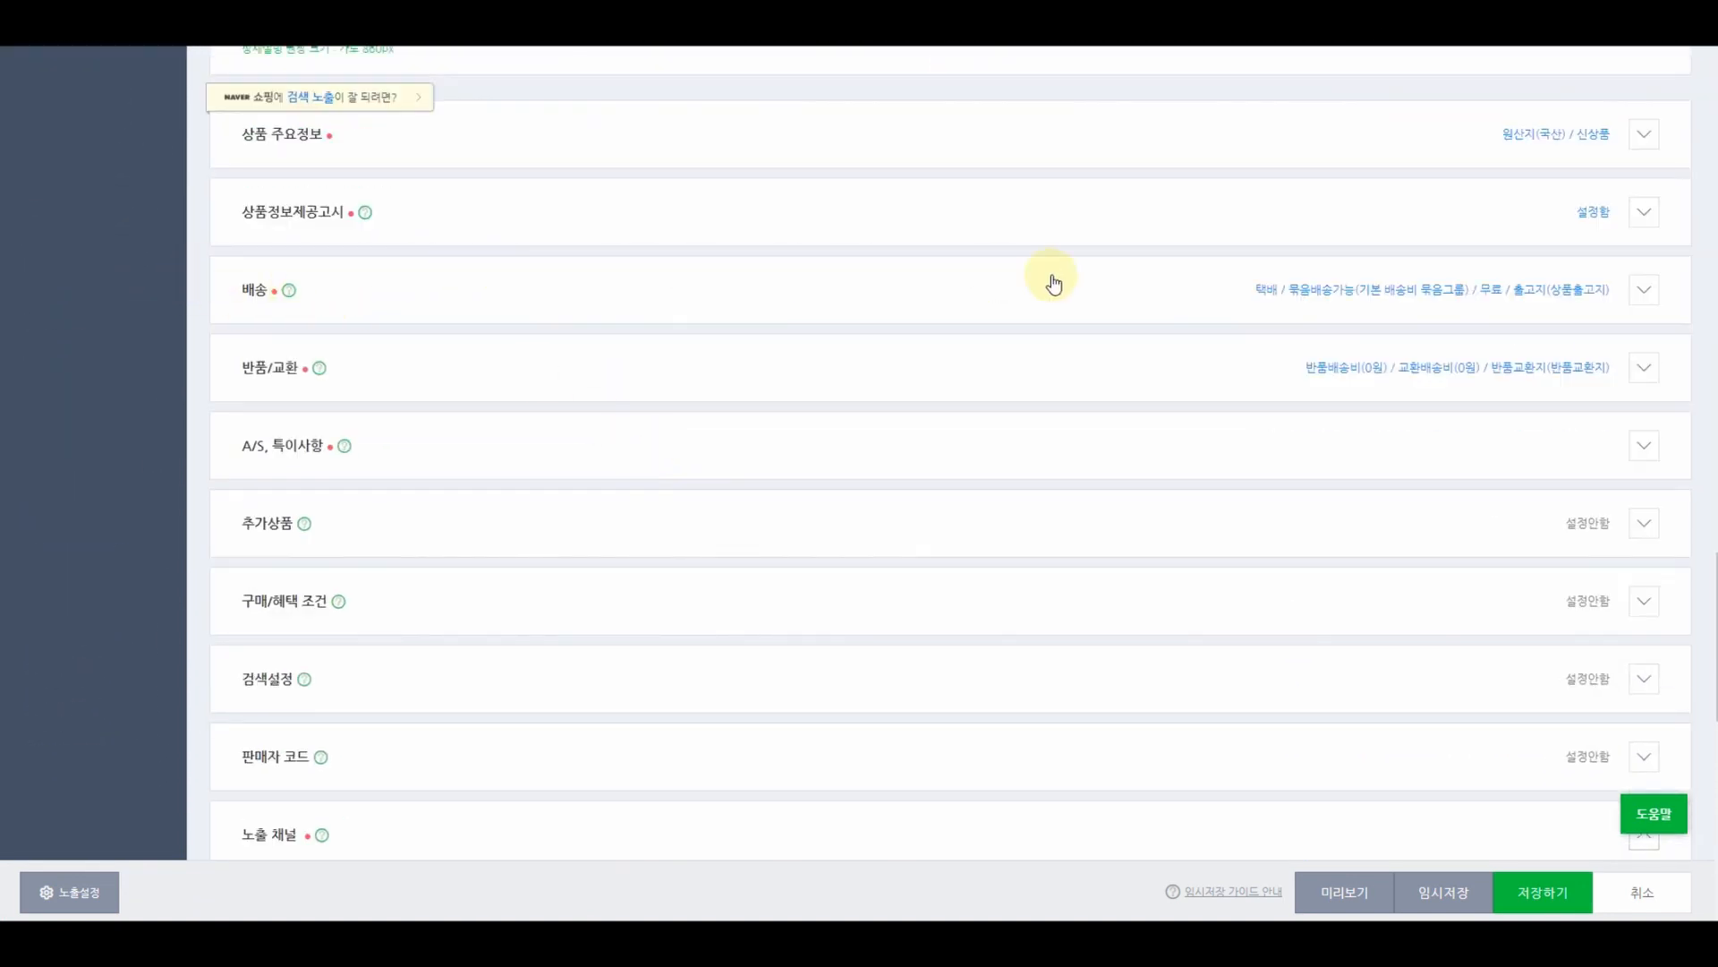
click(1645, 290)
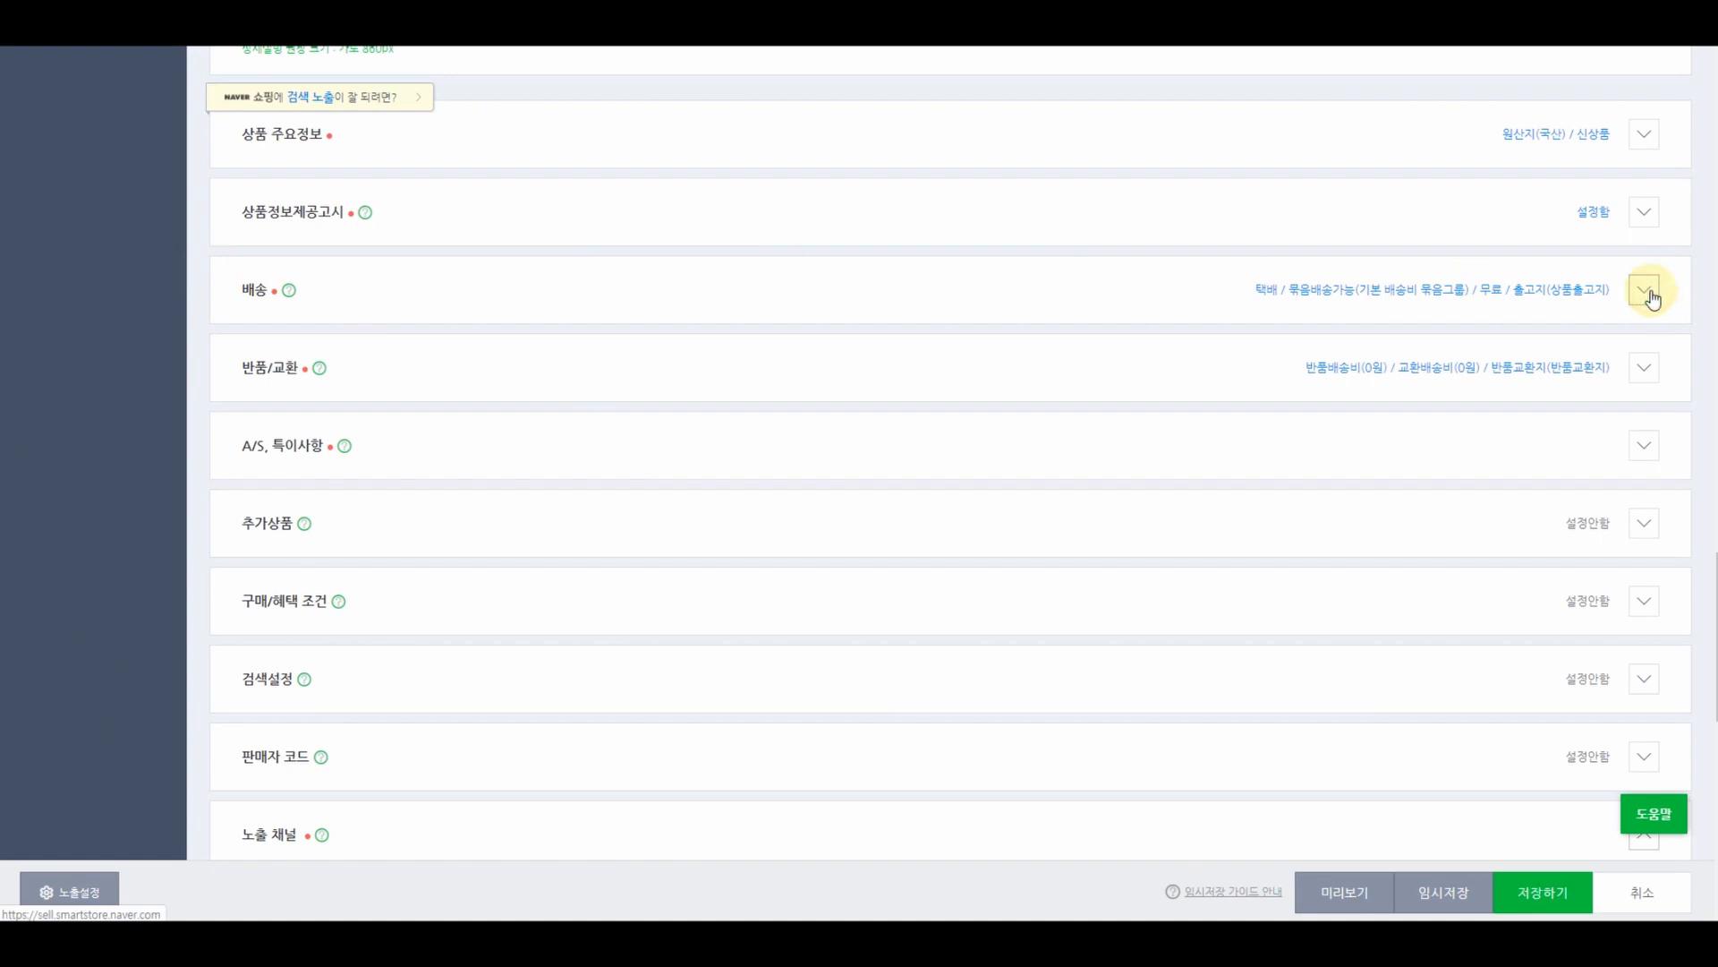
scroll(1346, 331, down, 5)
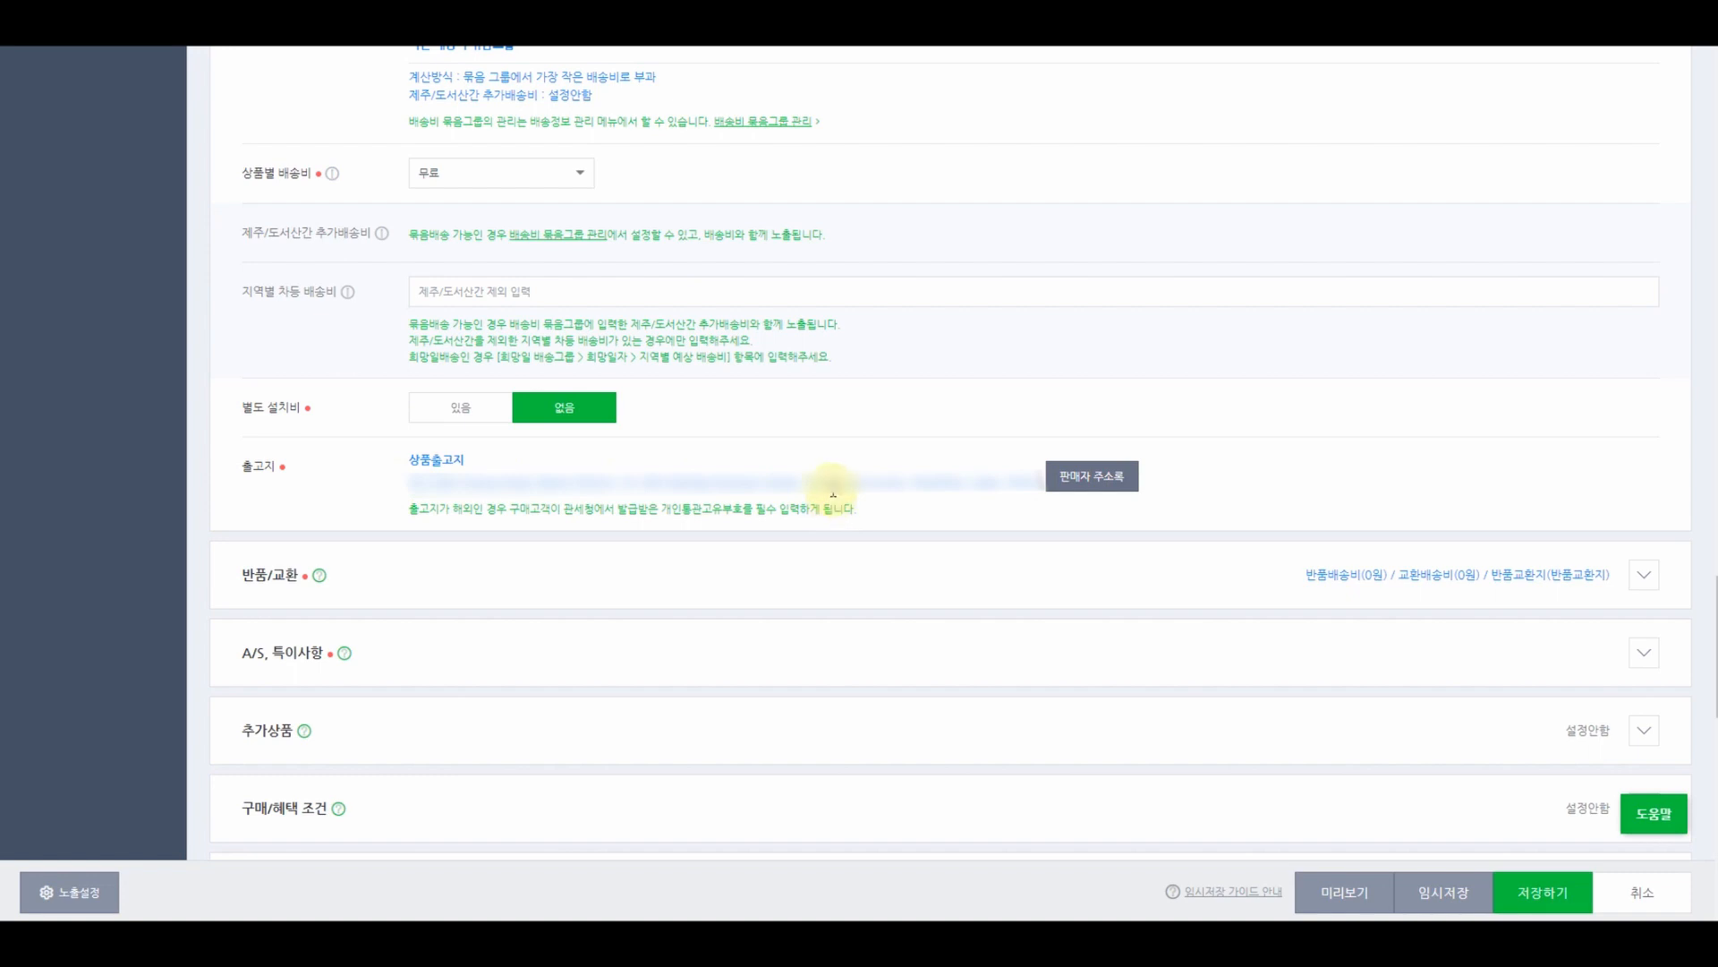
drag(503, 483, 840, 492)
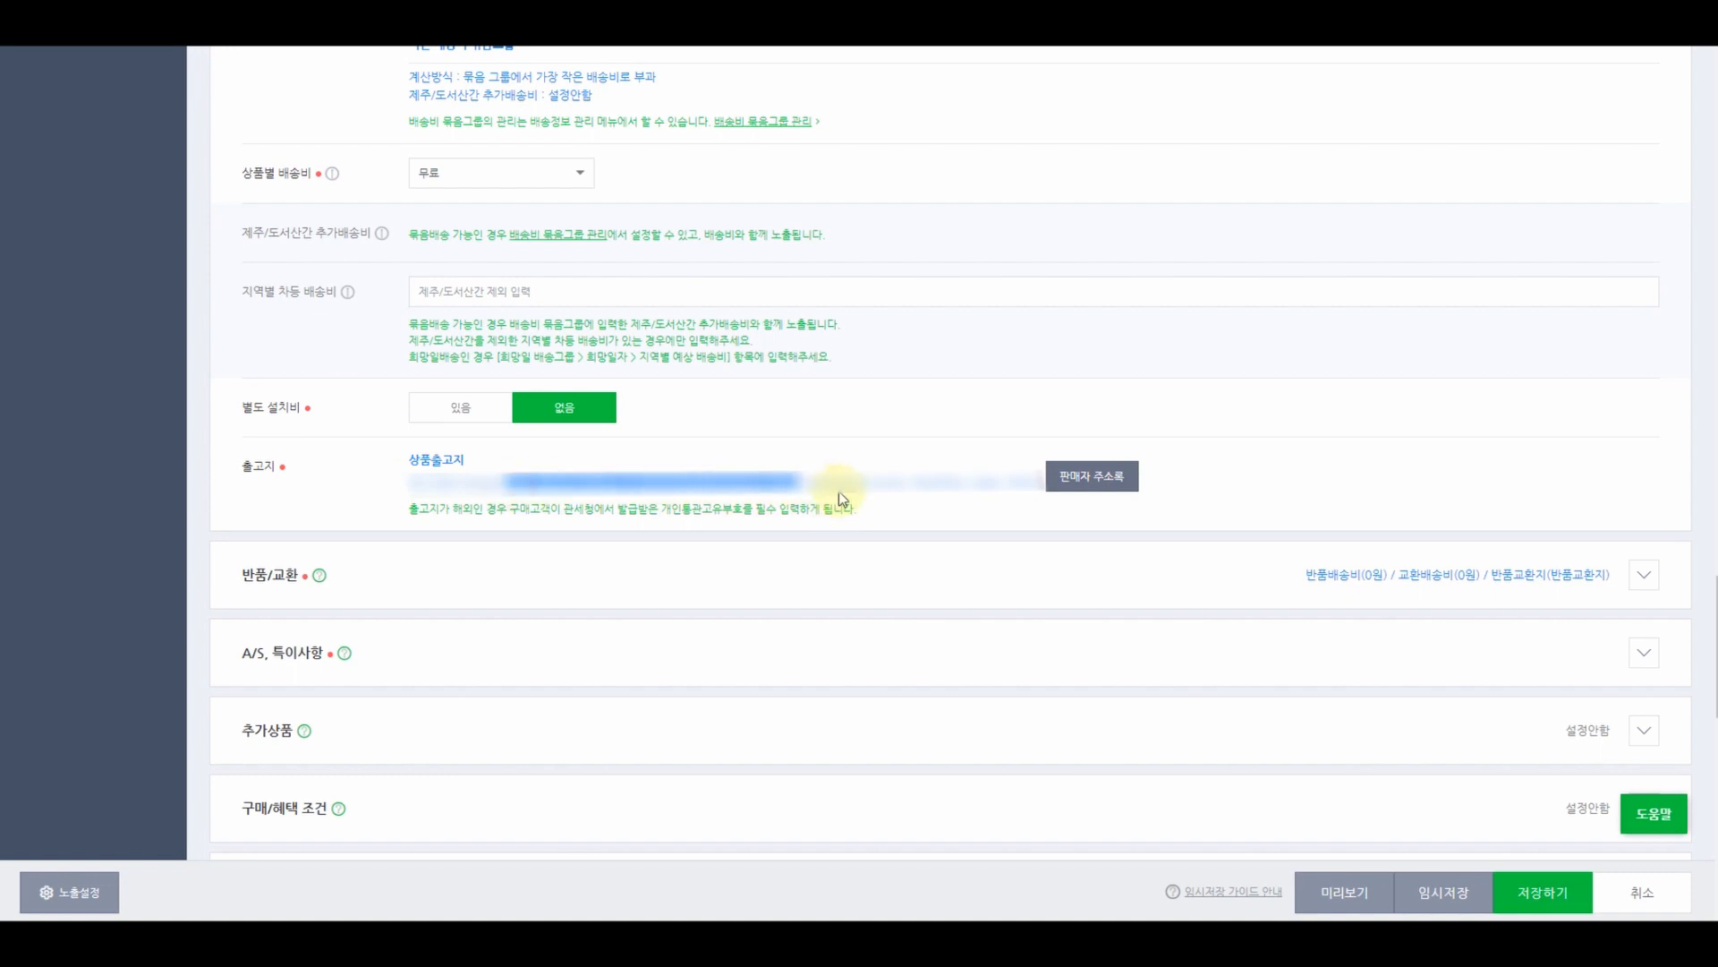
click(1004, 488)
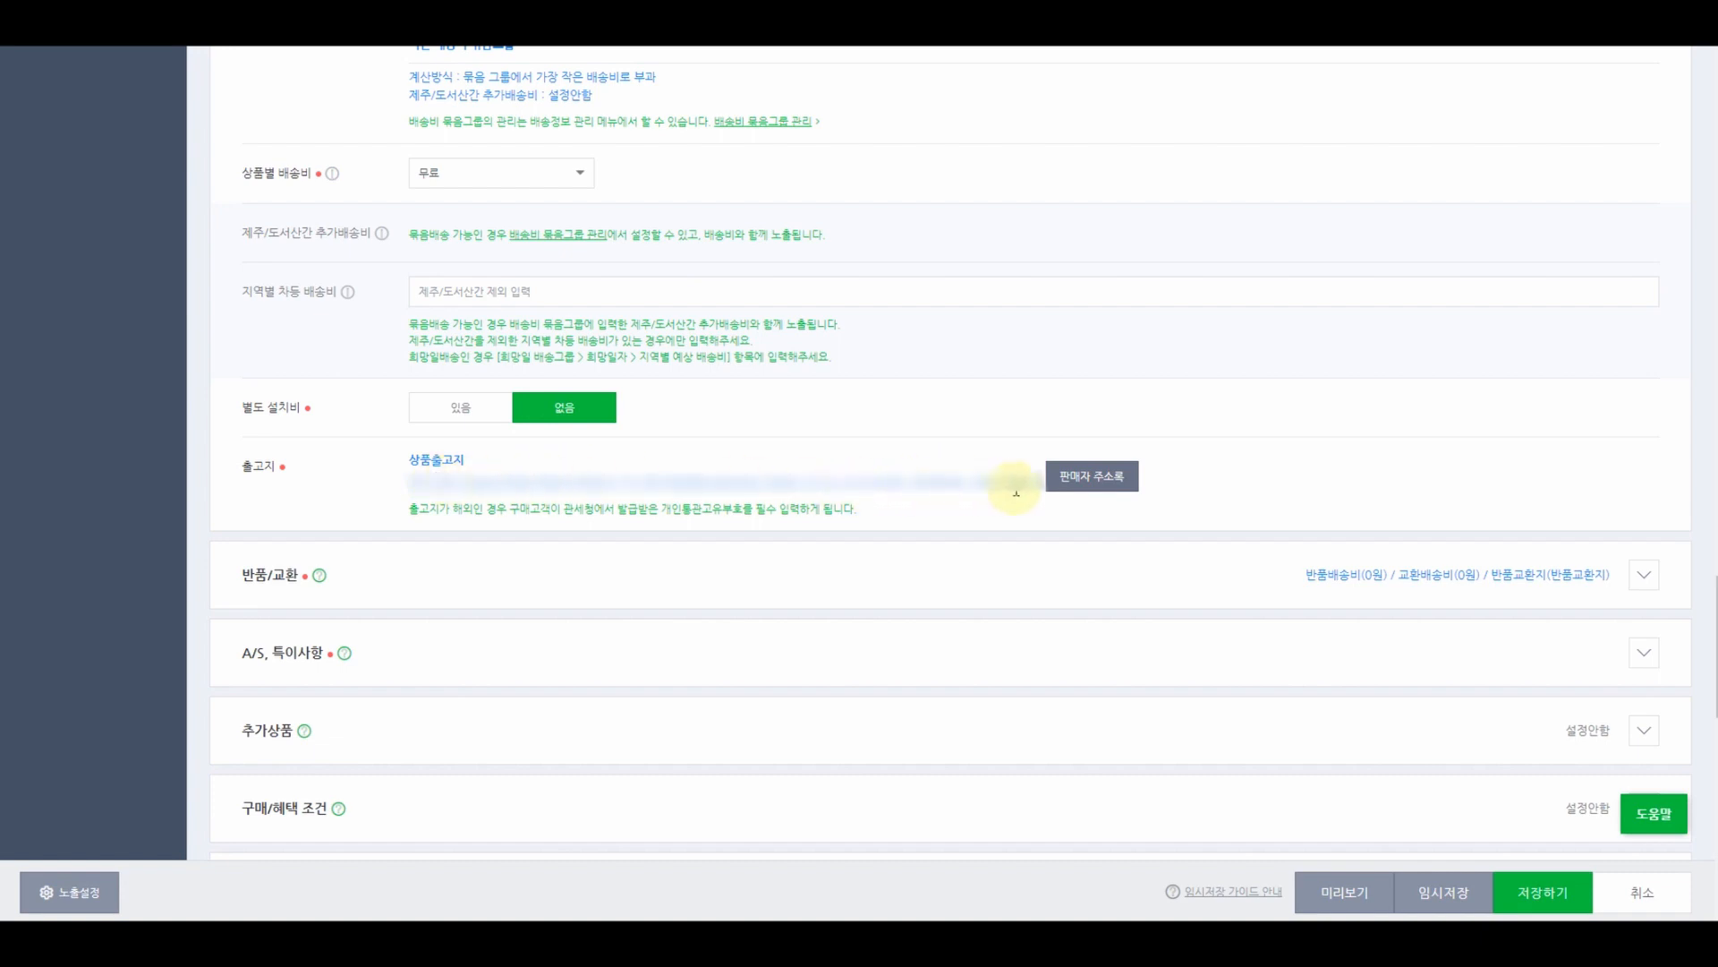
- Start a new seller address named '해외구매대행' and mark it as an overseas (해외) address
click(1090, 483)
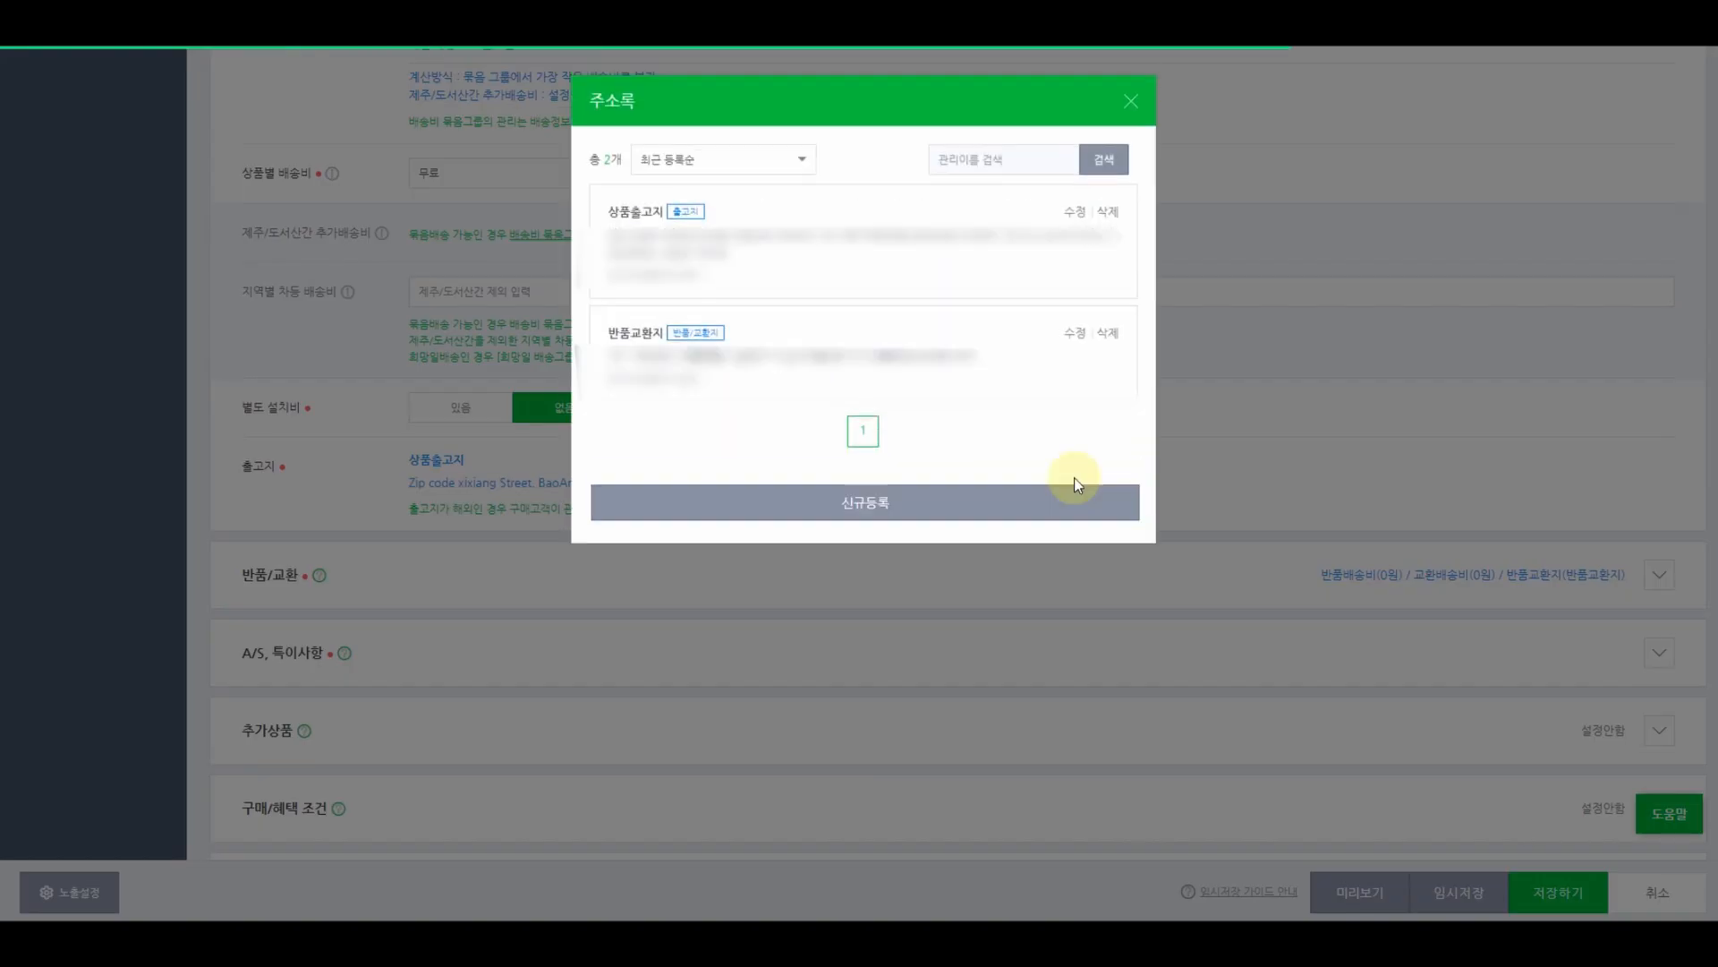
click(851, 509)
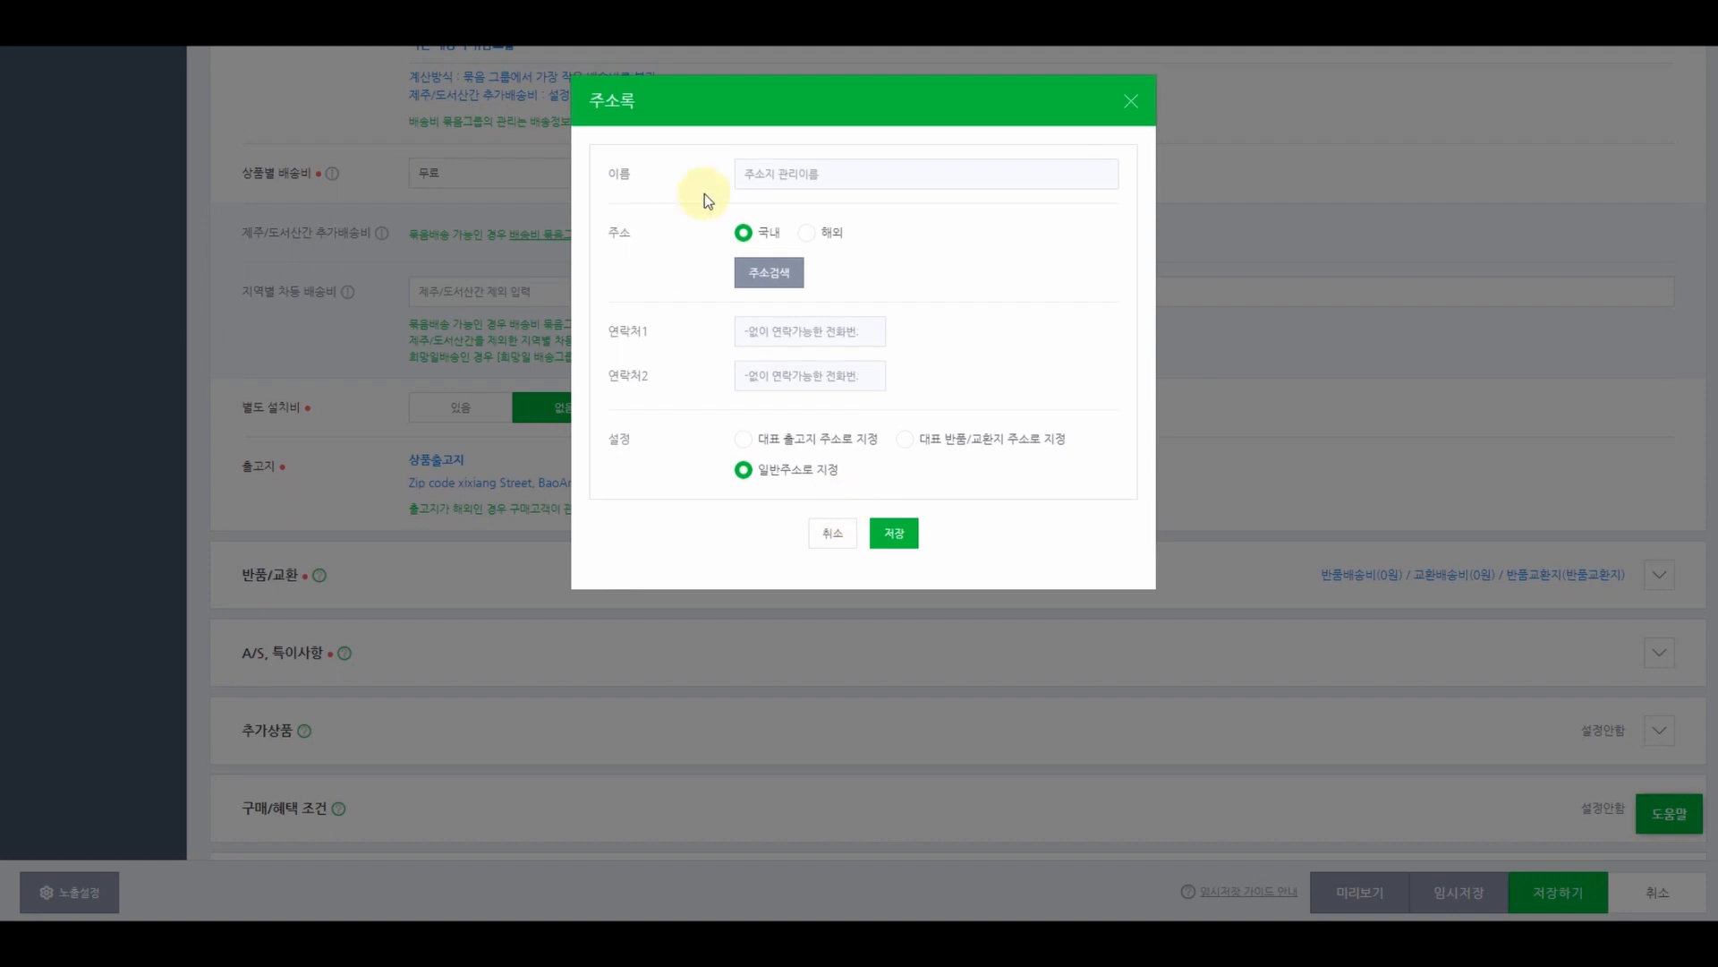
click(787, 175)
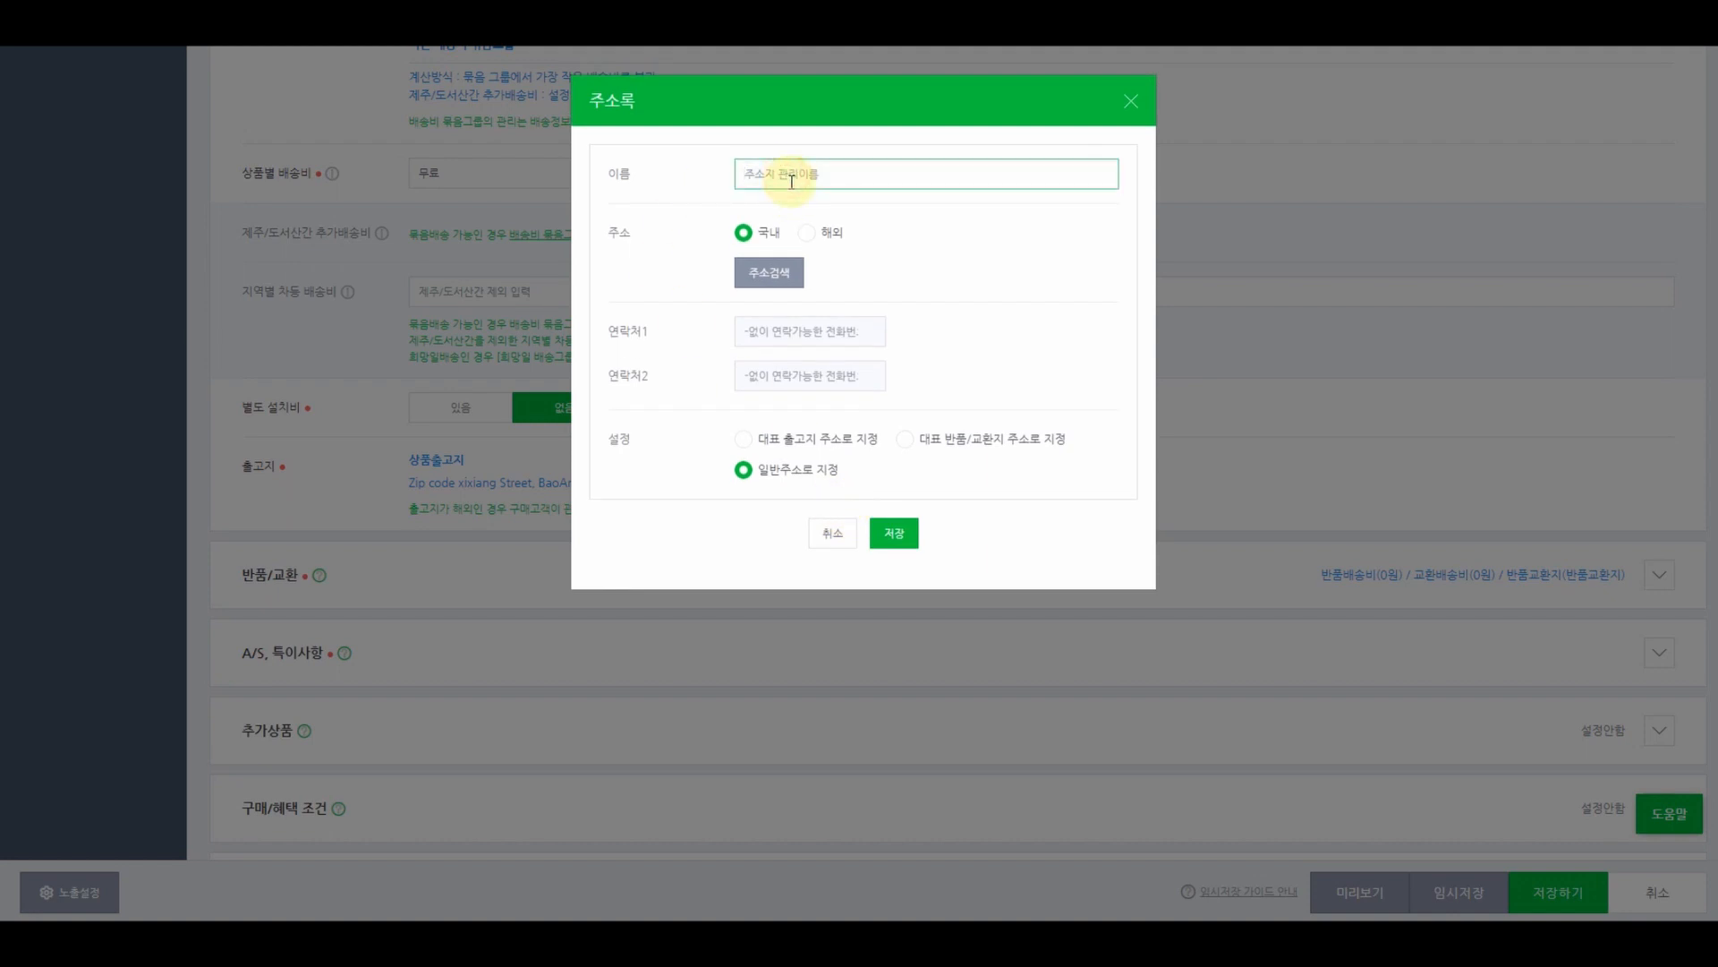
text(중국)
key(BackSpace)
key(BackSpace)
text(중)
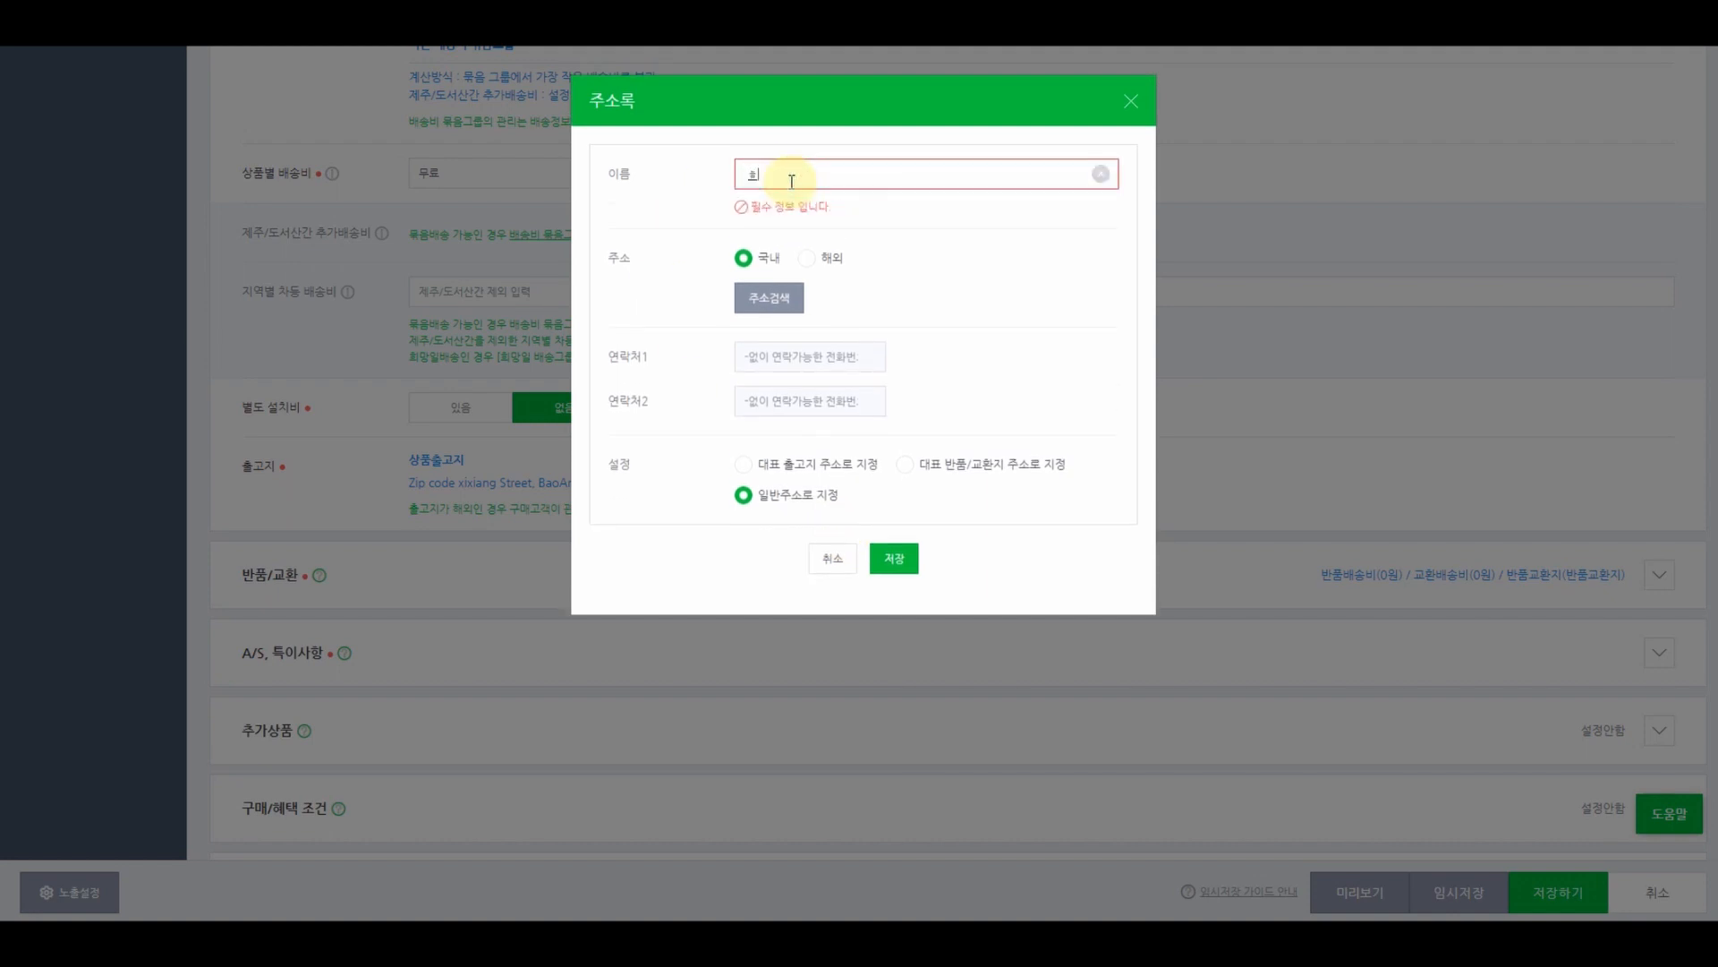
key(BackSpace)
key(BackSpace)
text(해외)
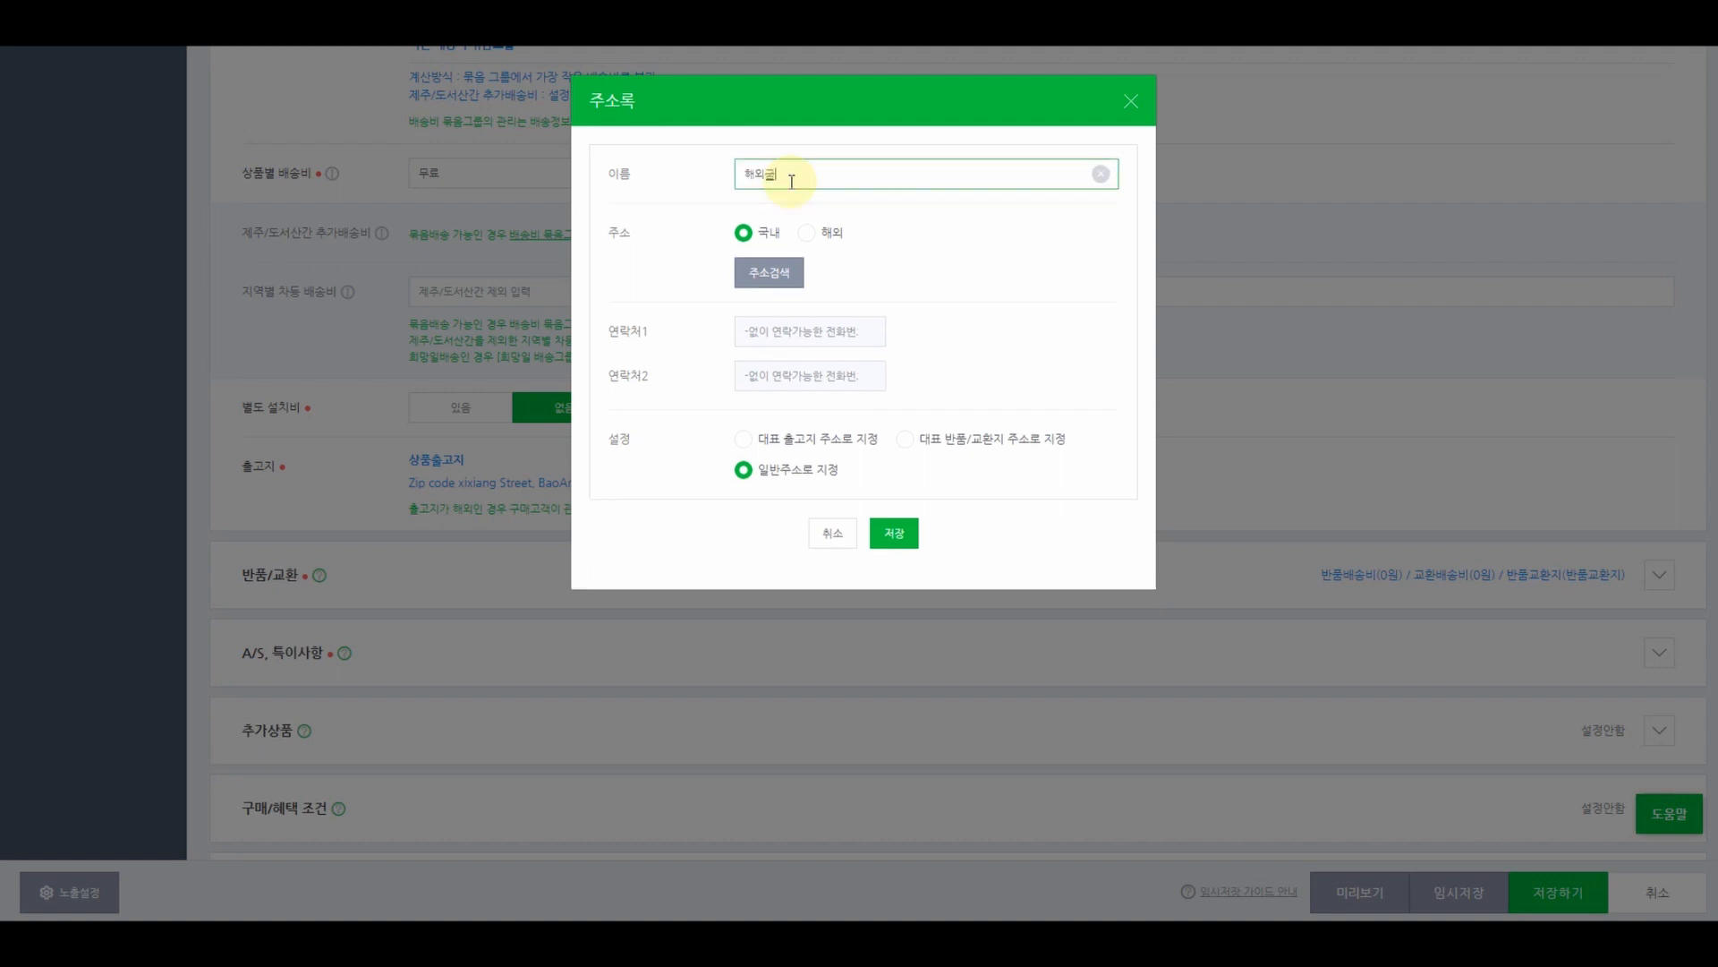
text(구매대행 중국)
click(804, 236)
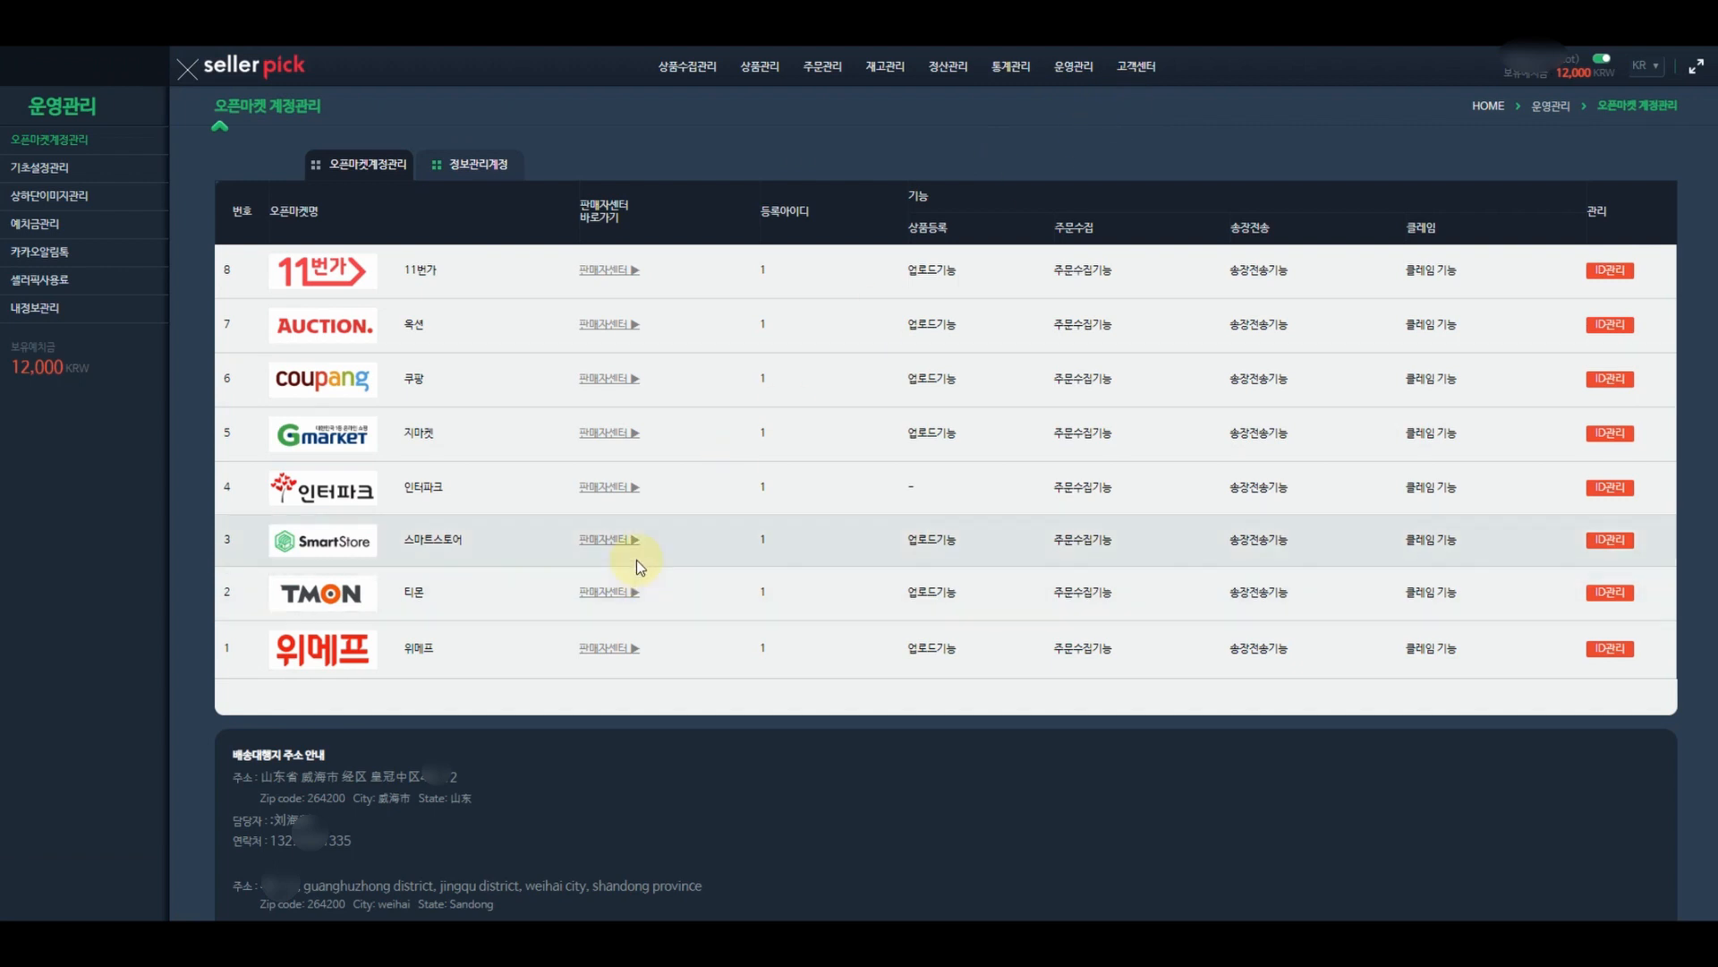
- Copy the second shipping-agent address block from Sellerpick and set the country to China
scroll(426, 714, down, 2)
drag(367, 729, 208, 659)
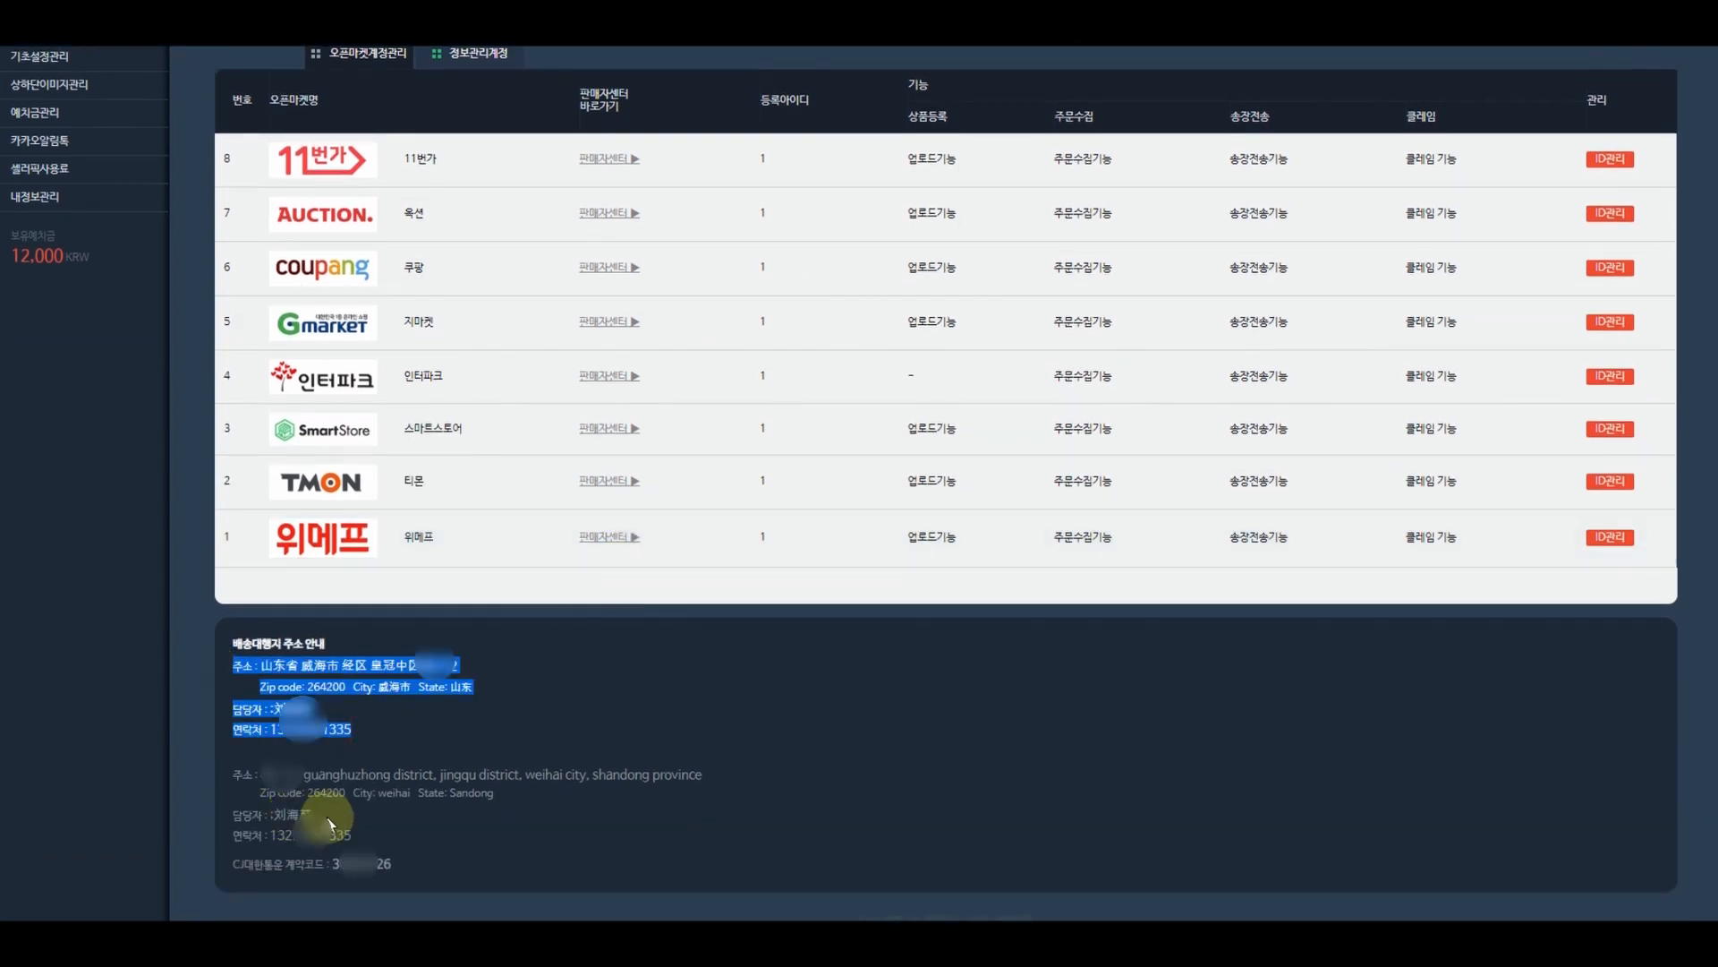
drag(365, 839, 242, 781)
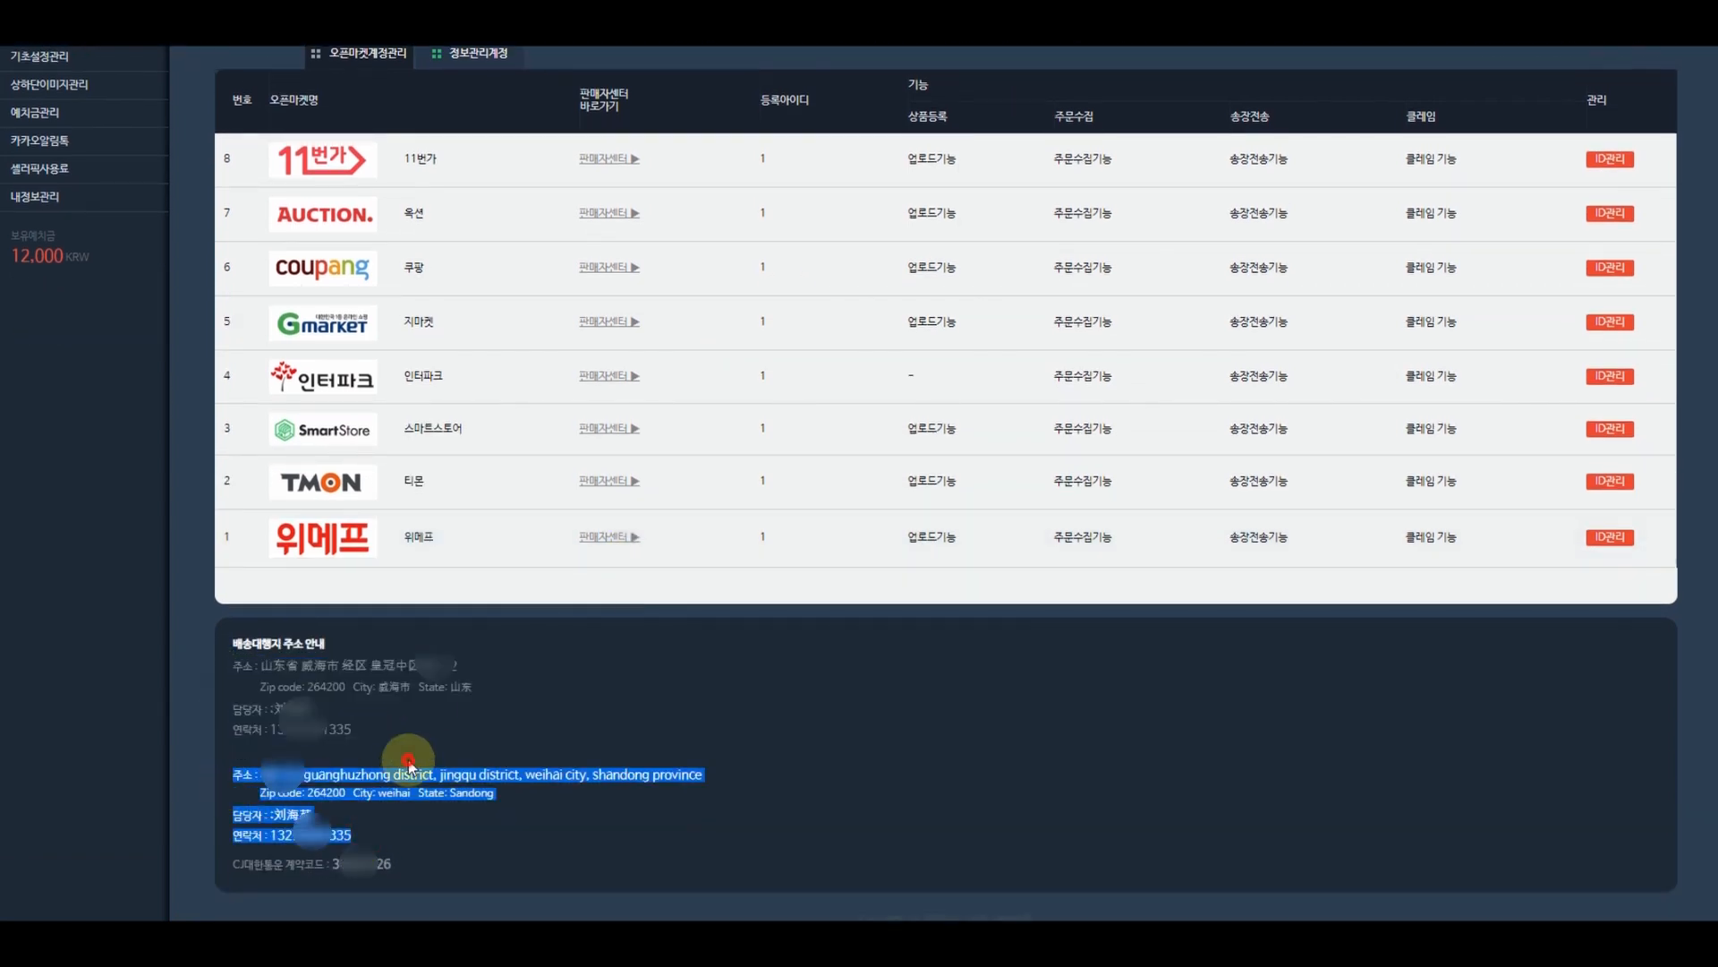
click(267, 778)
click(261, 775)
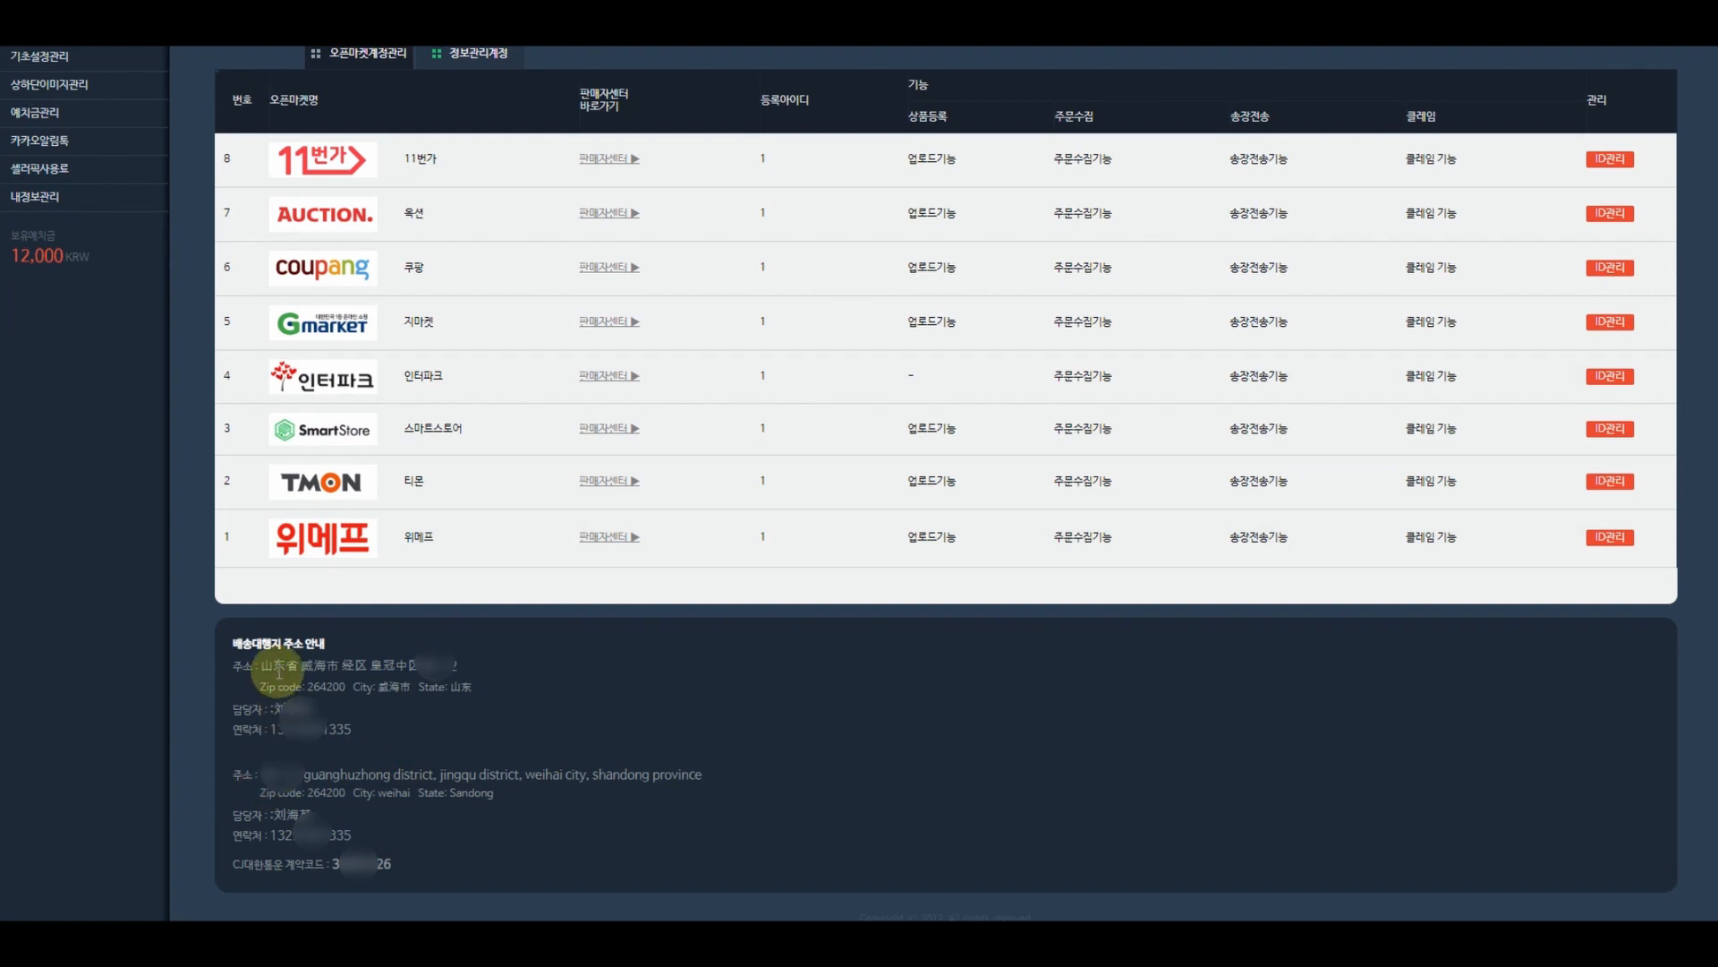
click(261, 775)
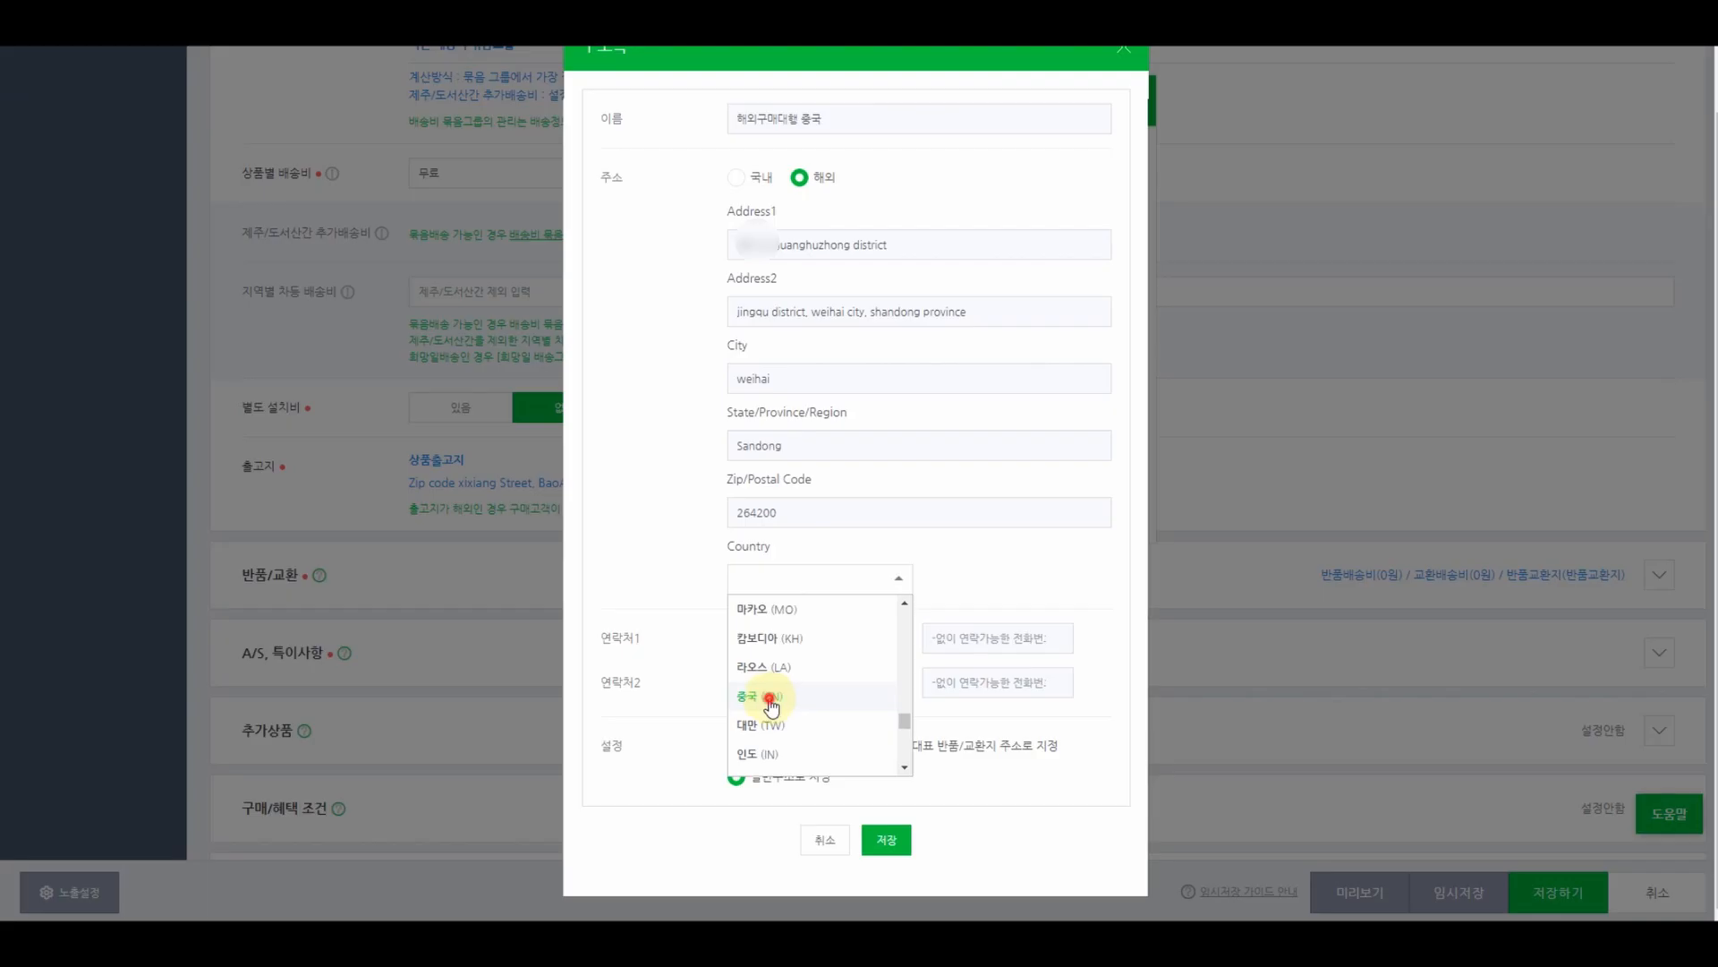
click(770, 707)
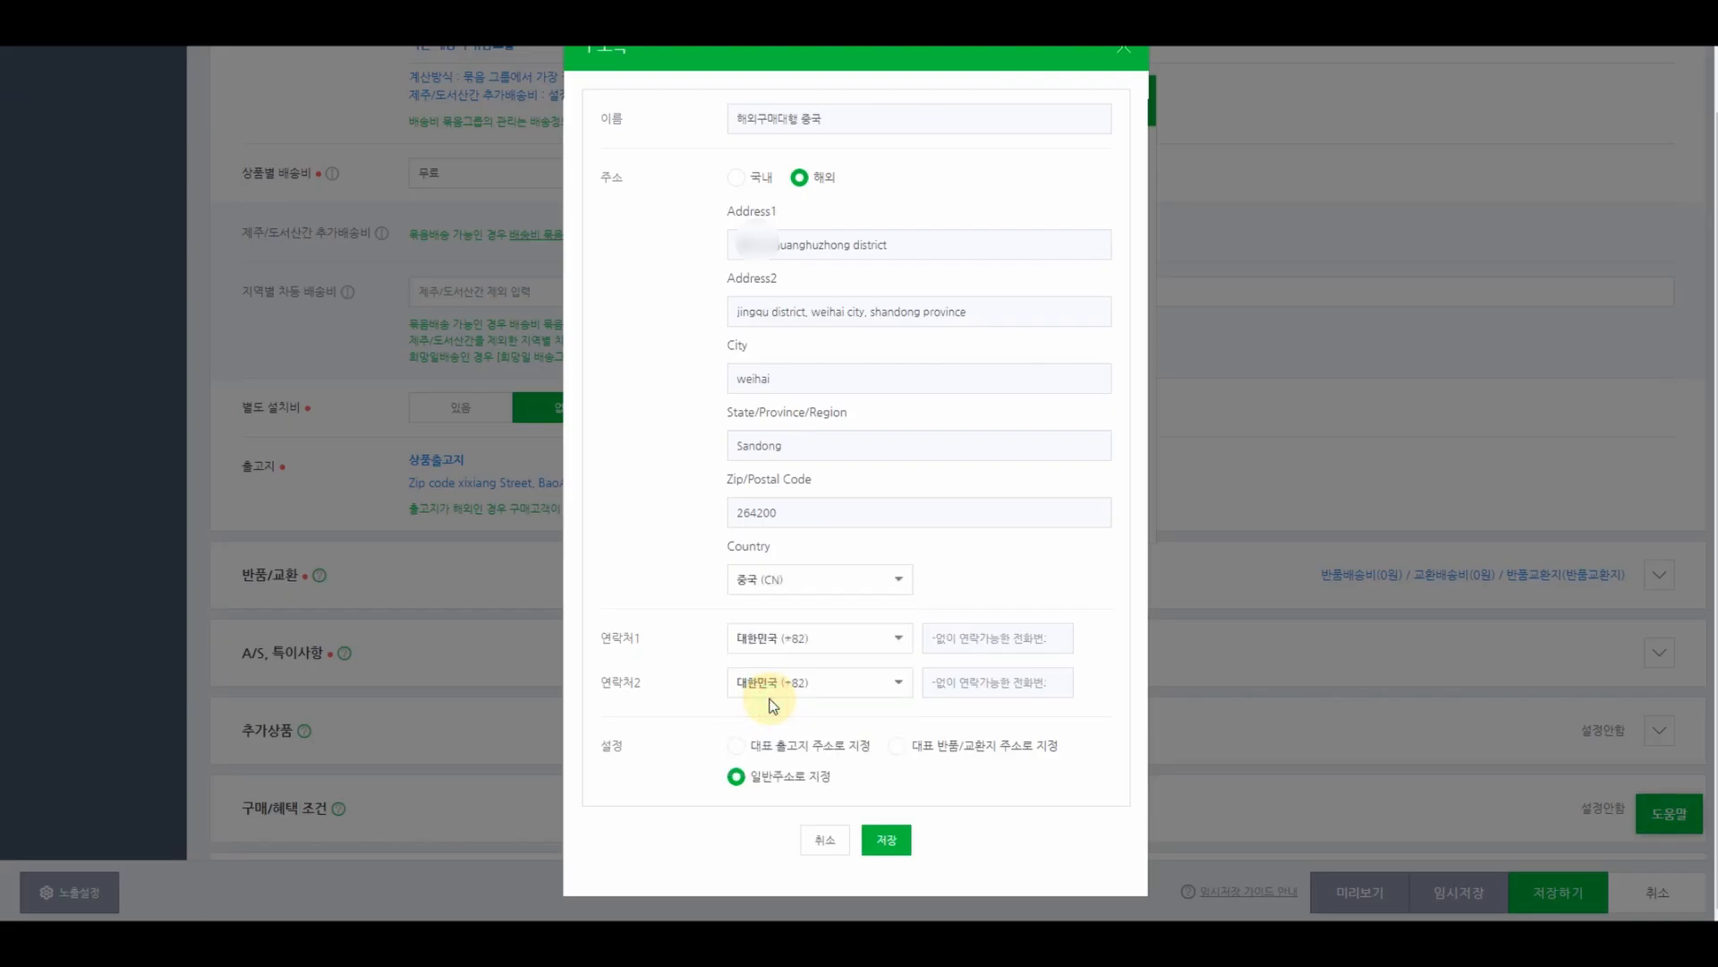
- Set contact 1 to China (+86) and paste the agent's phone number
click(841, 637)
scroll(862, 719, down, 3)
scroll(855, 718, down, 5)
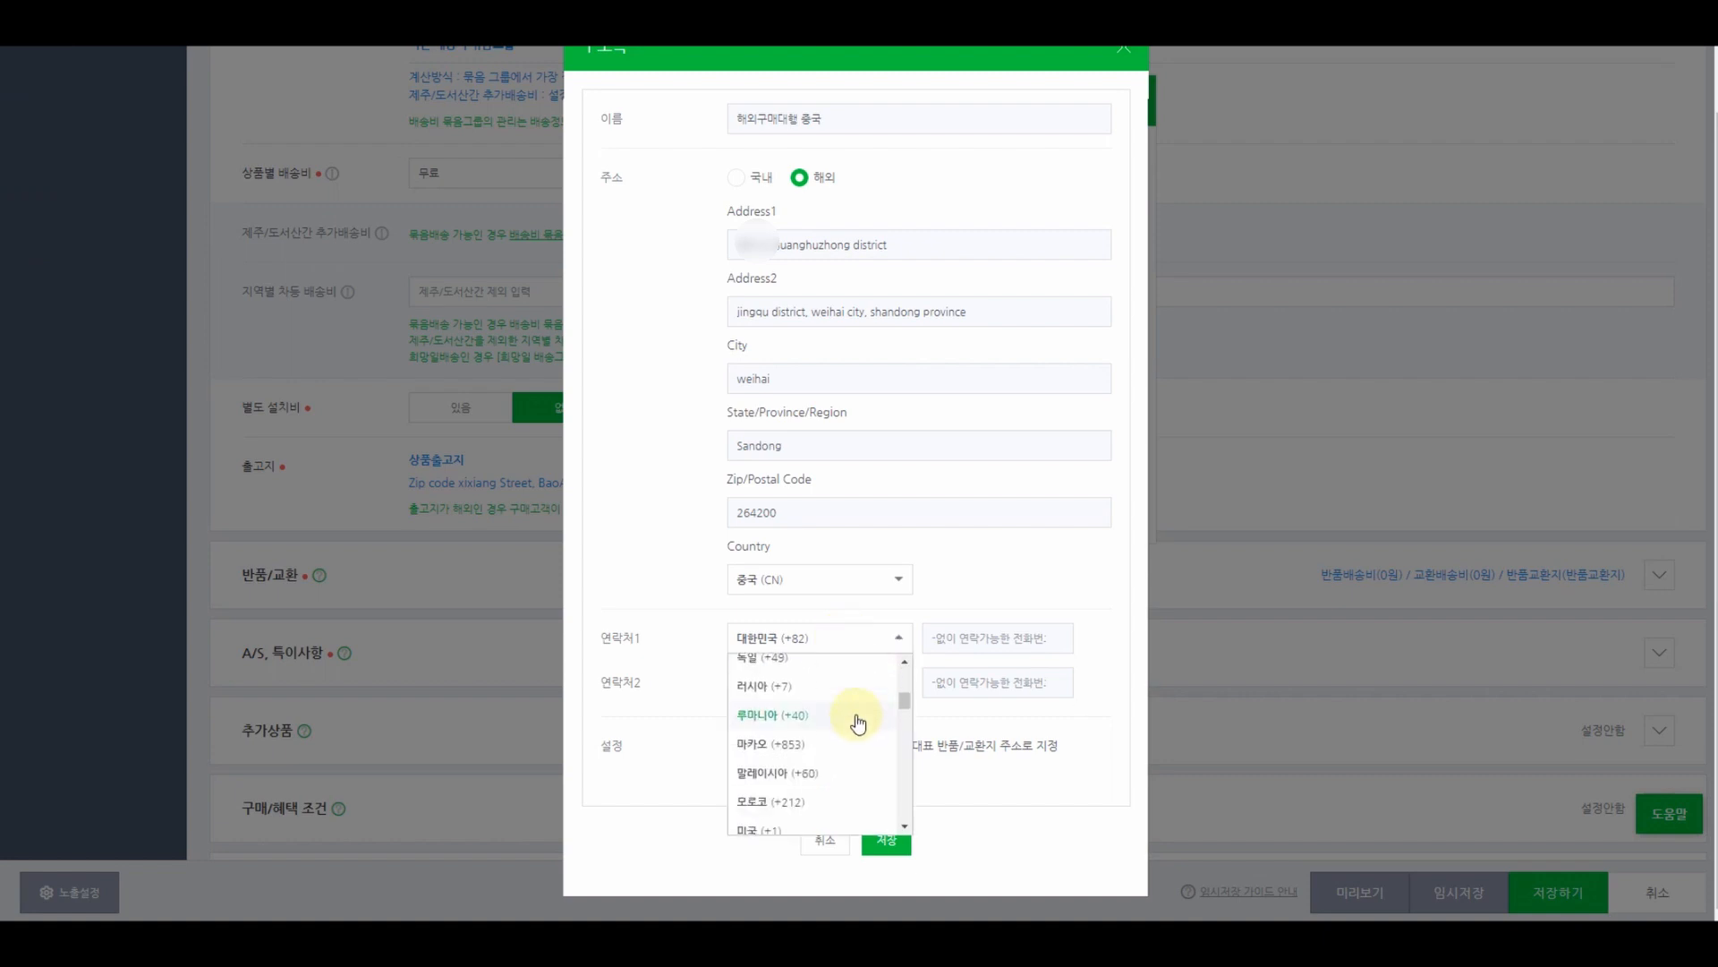
click(775, 667)
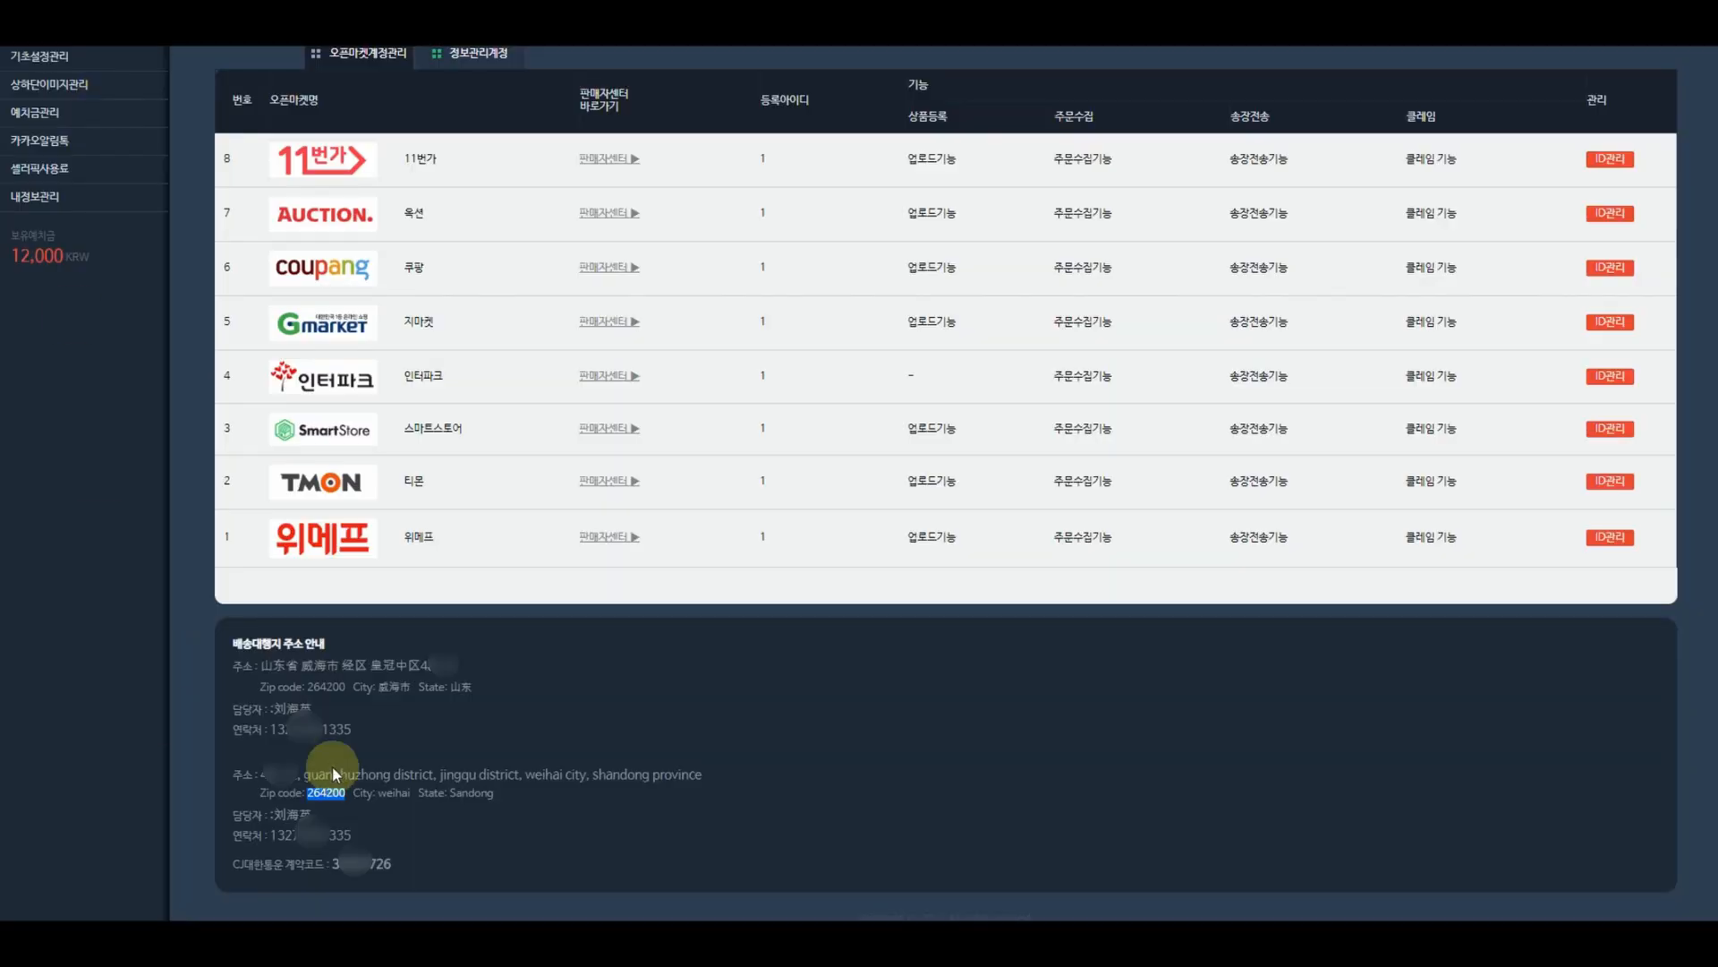
drag(357, 835, 273, 834)
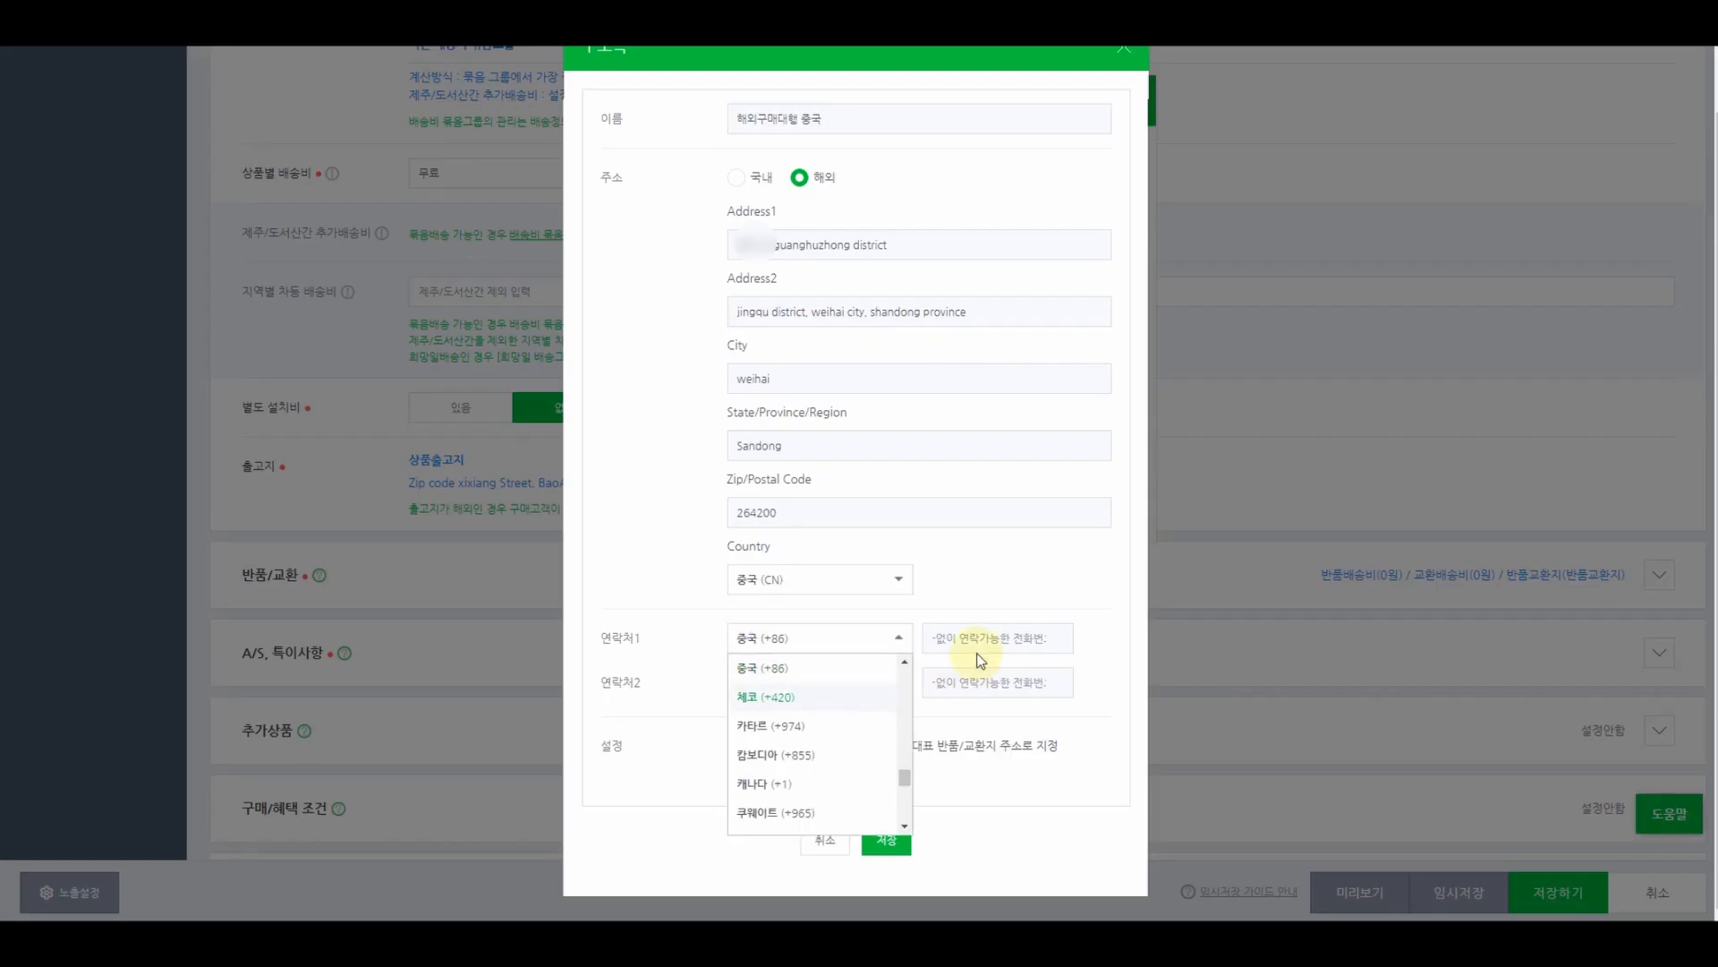
click(980, 638)
key(ctrl+v)
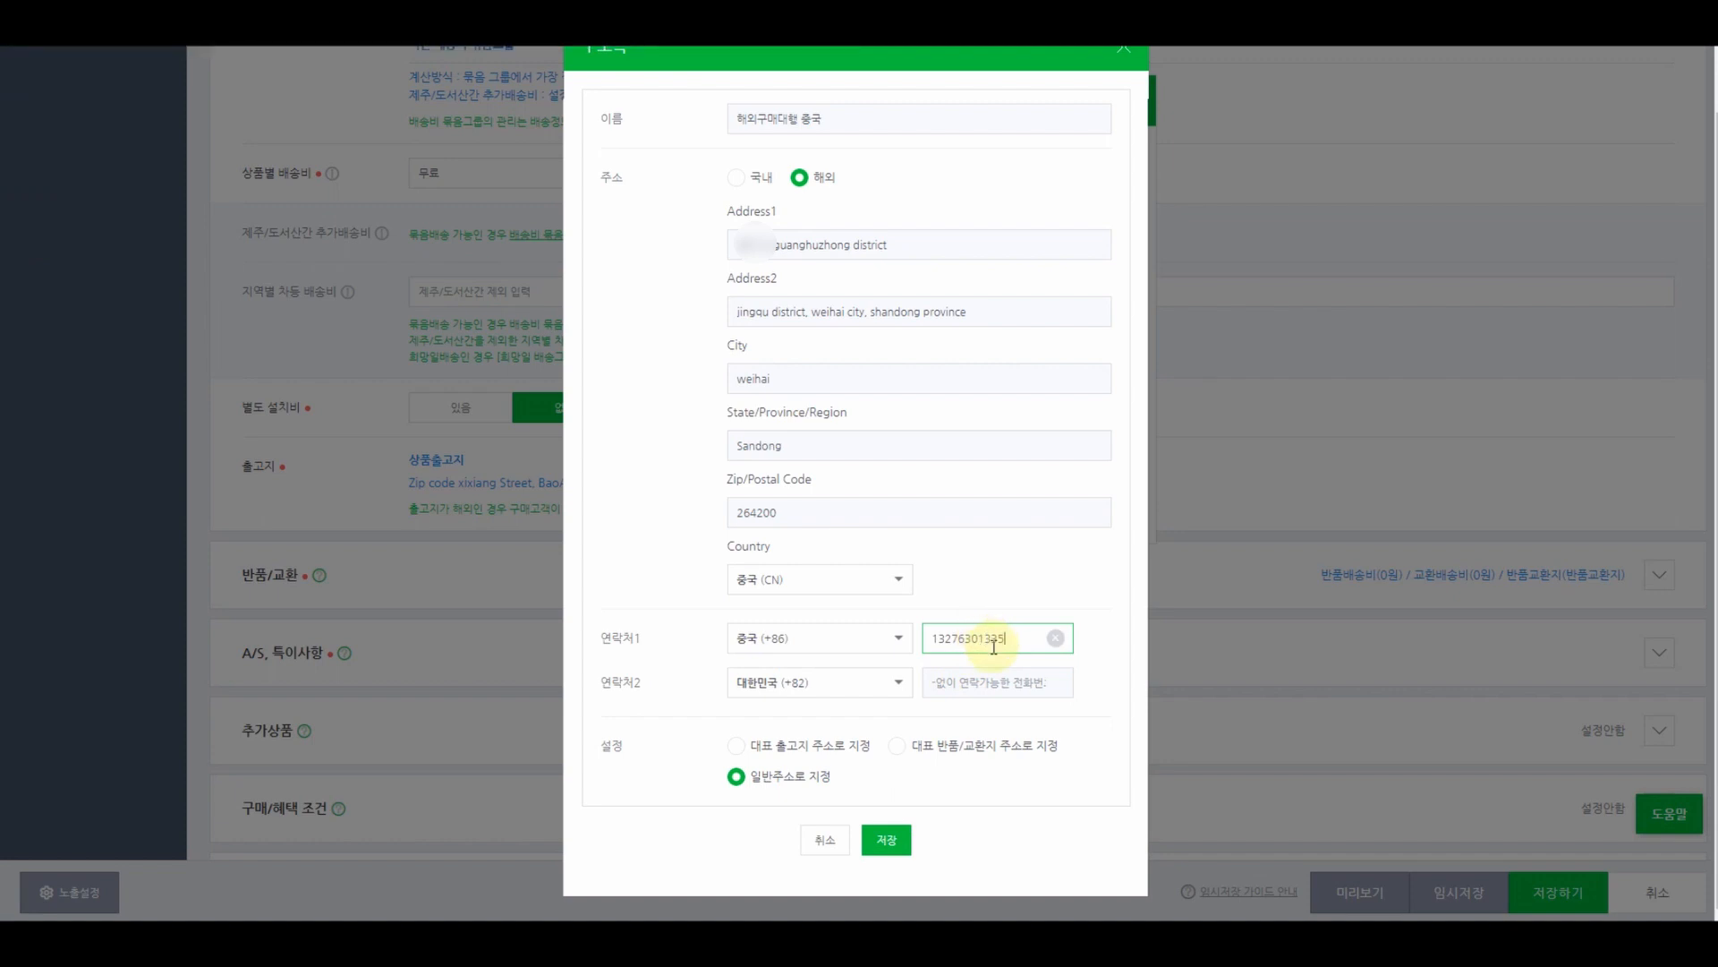
- Set contact 2 to China (+86) with the pasted number, make it the main shipping origin, and save
click(814, 682)
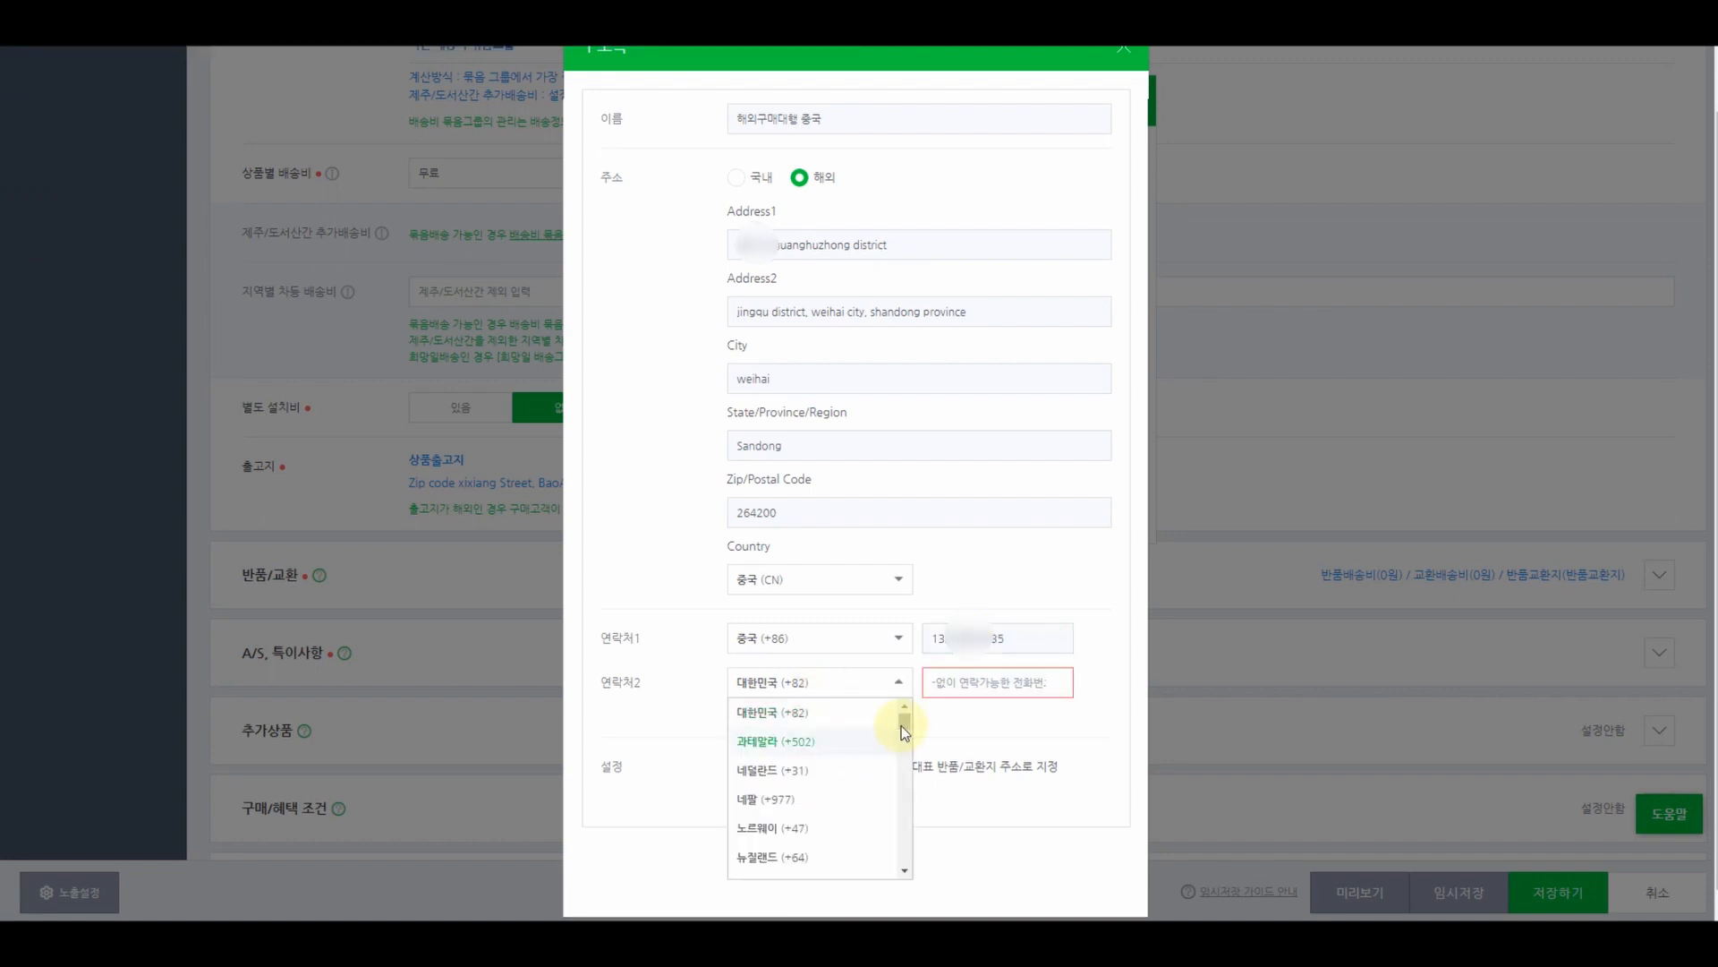
drag(904, 732, 909, 847)
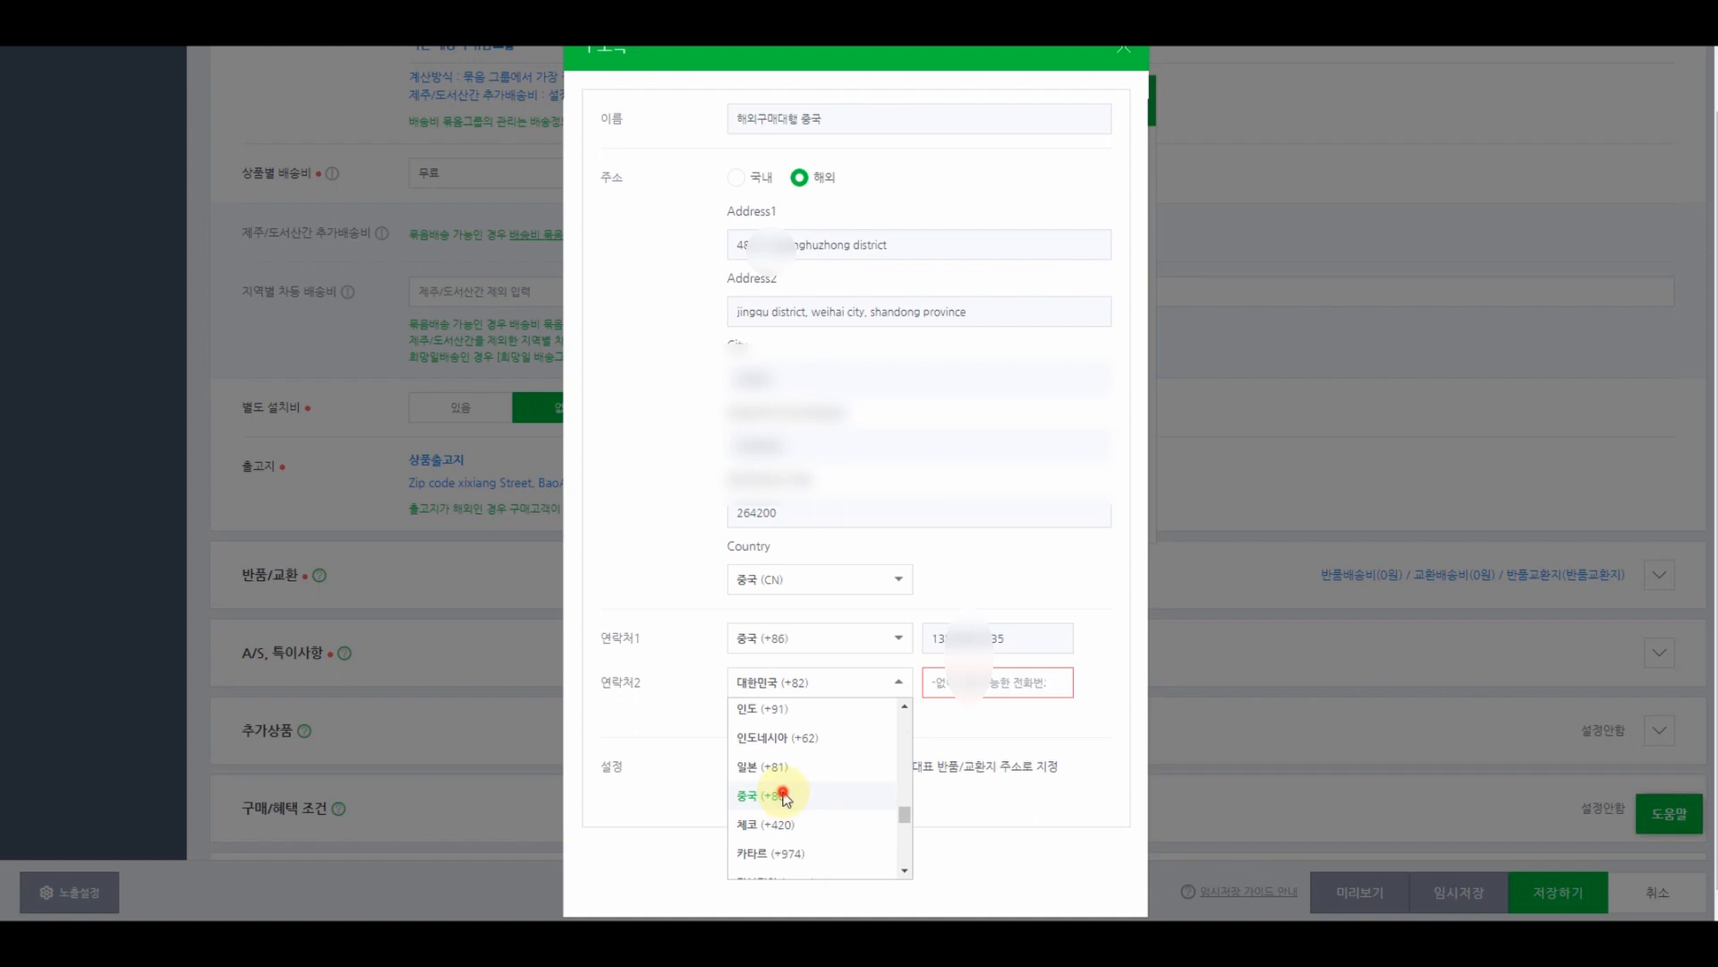
click(783, 795)
click(963, 685)
key(ctrl+v)
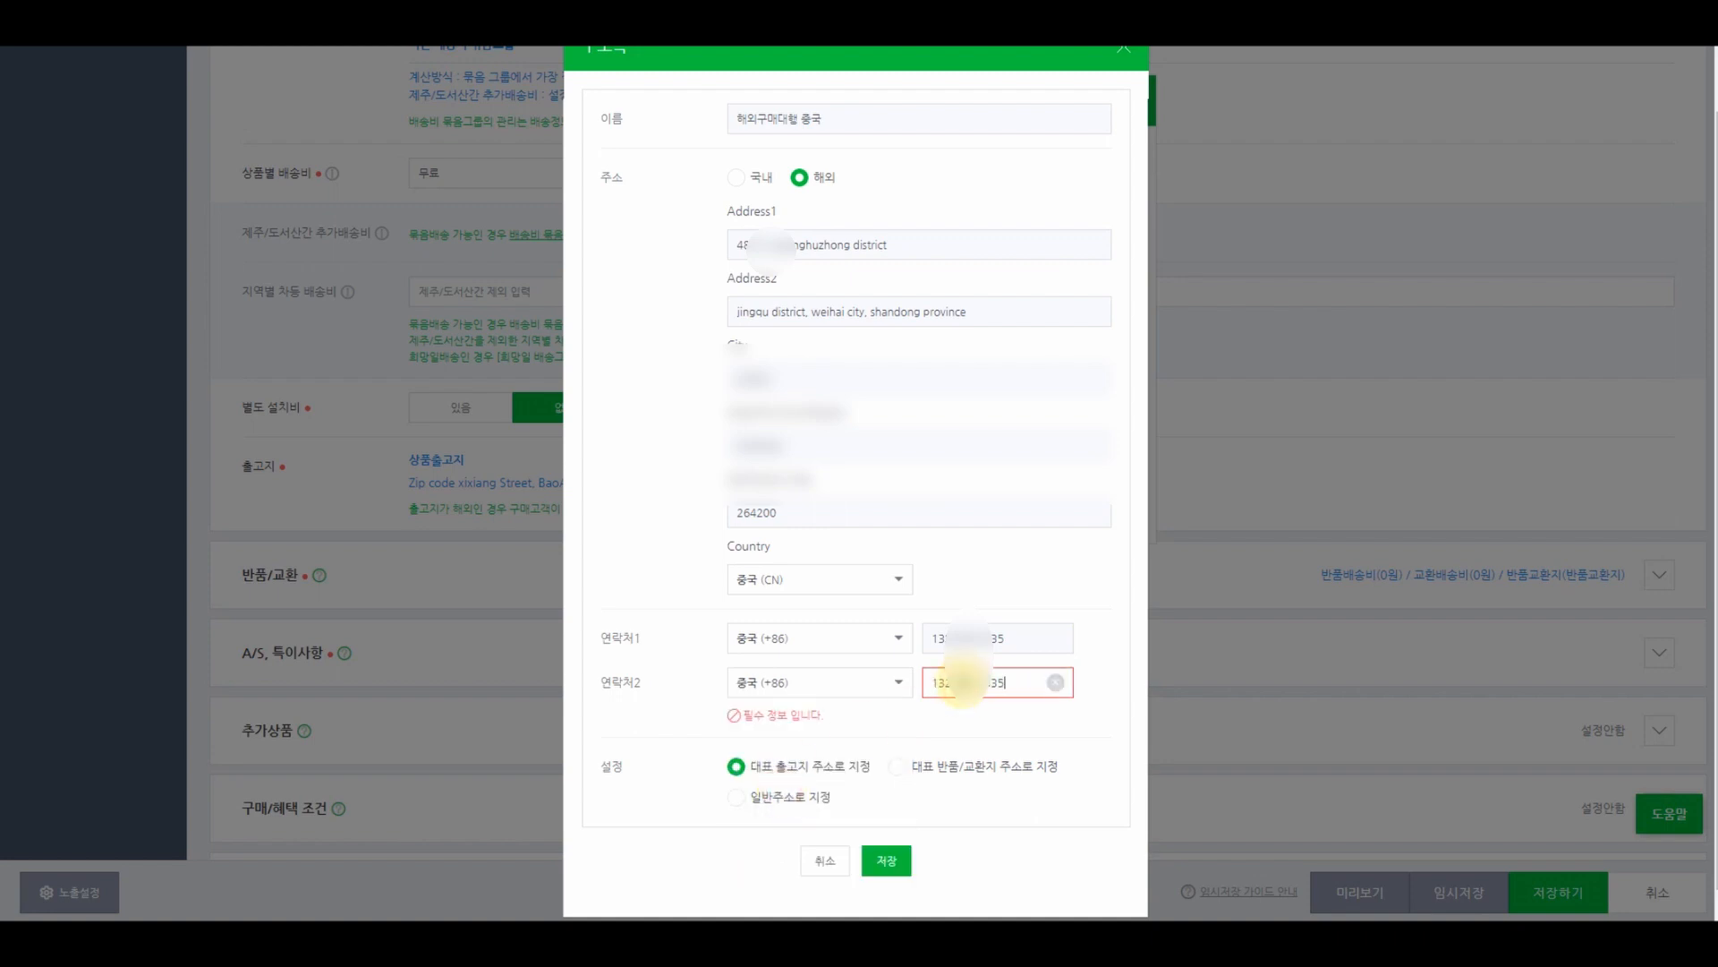
click(731, 750)
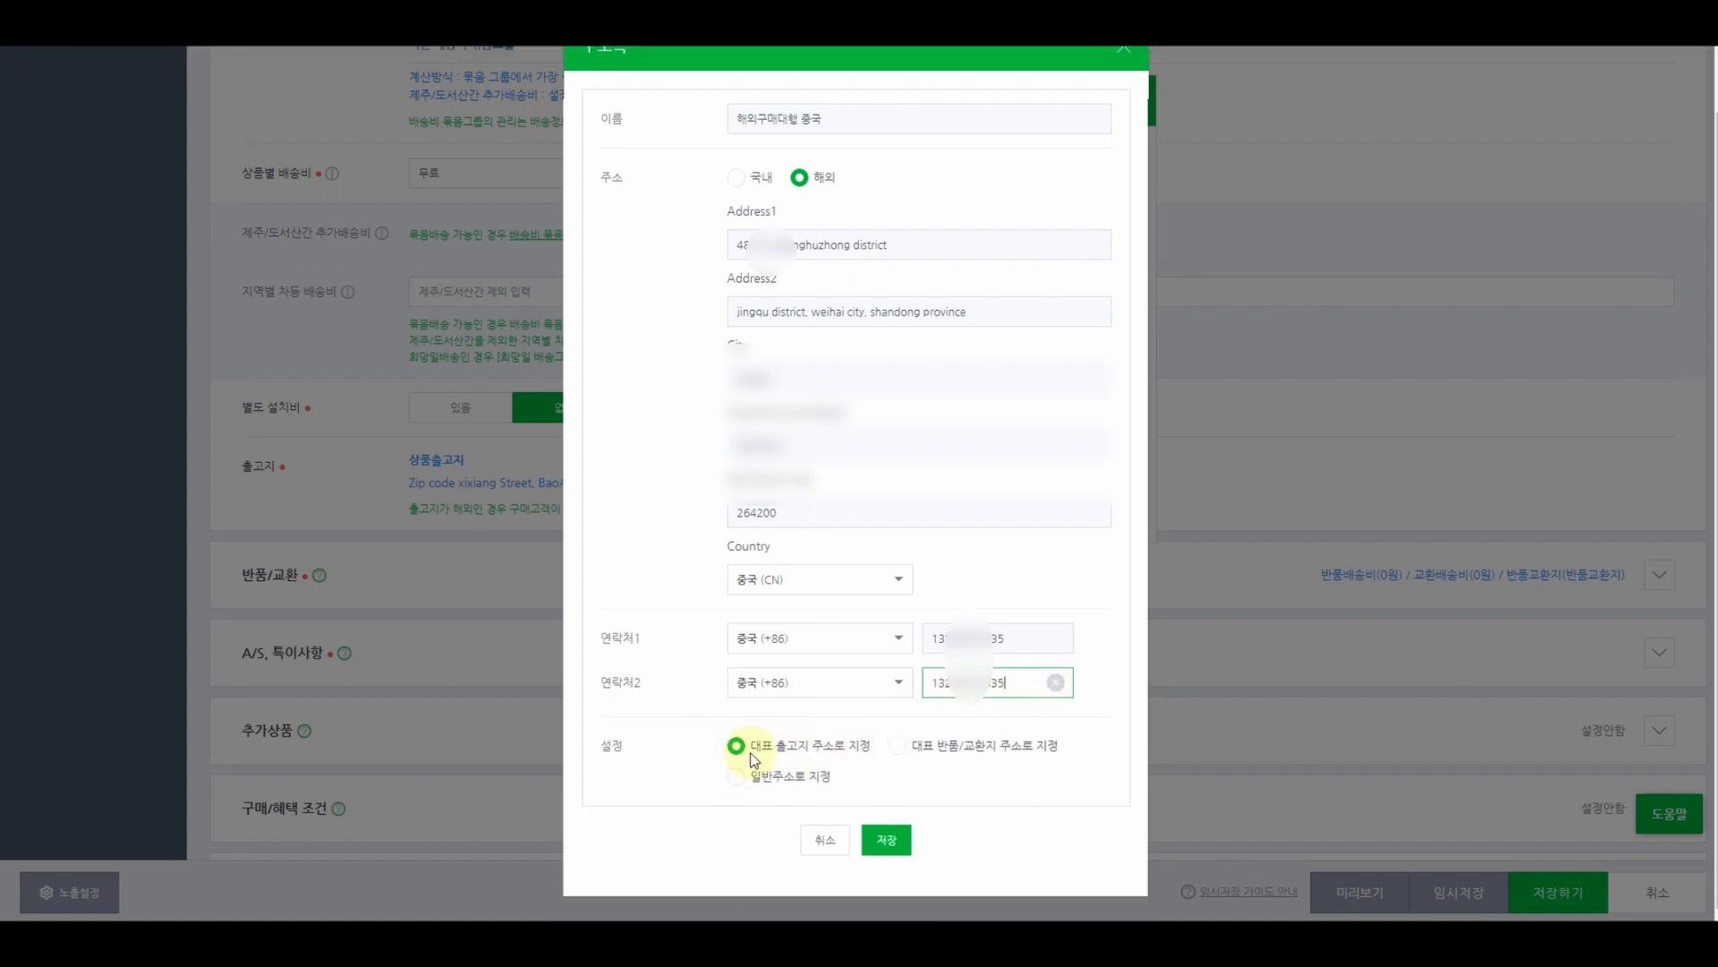
click(890, 841)
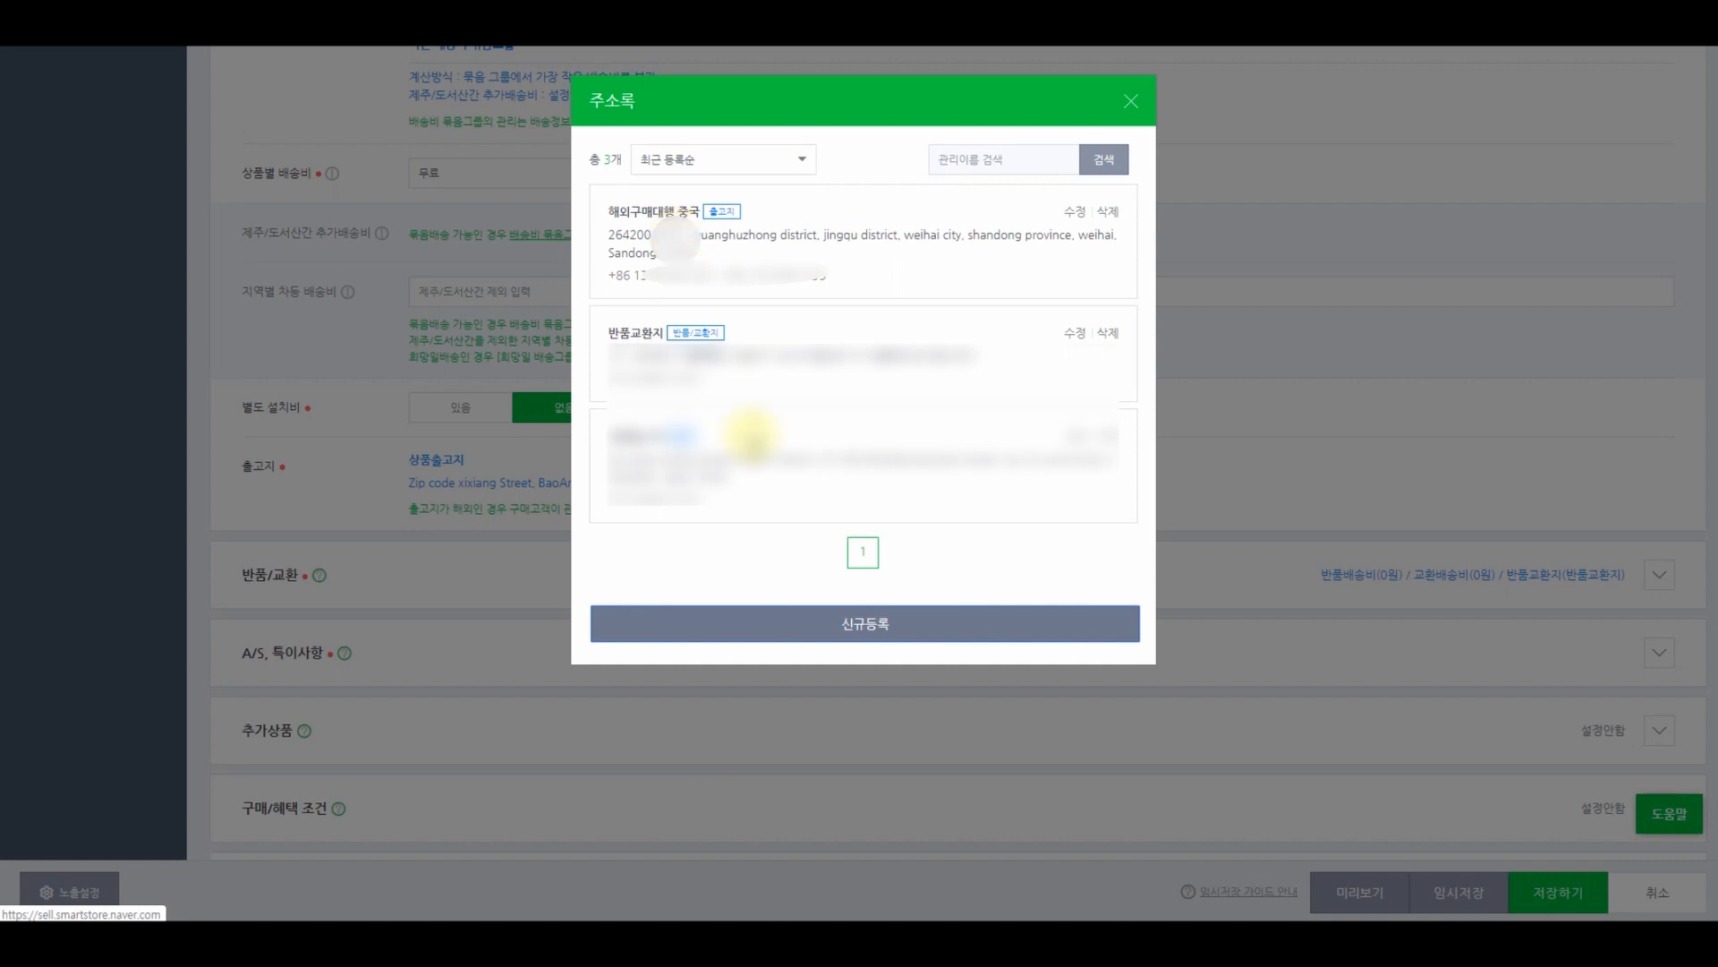
- Use the 해외구매대행 중국 address as the product's shipping origin
click(759, 238)
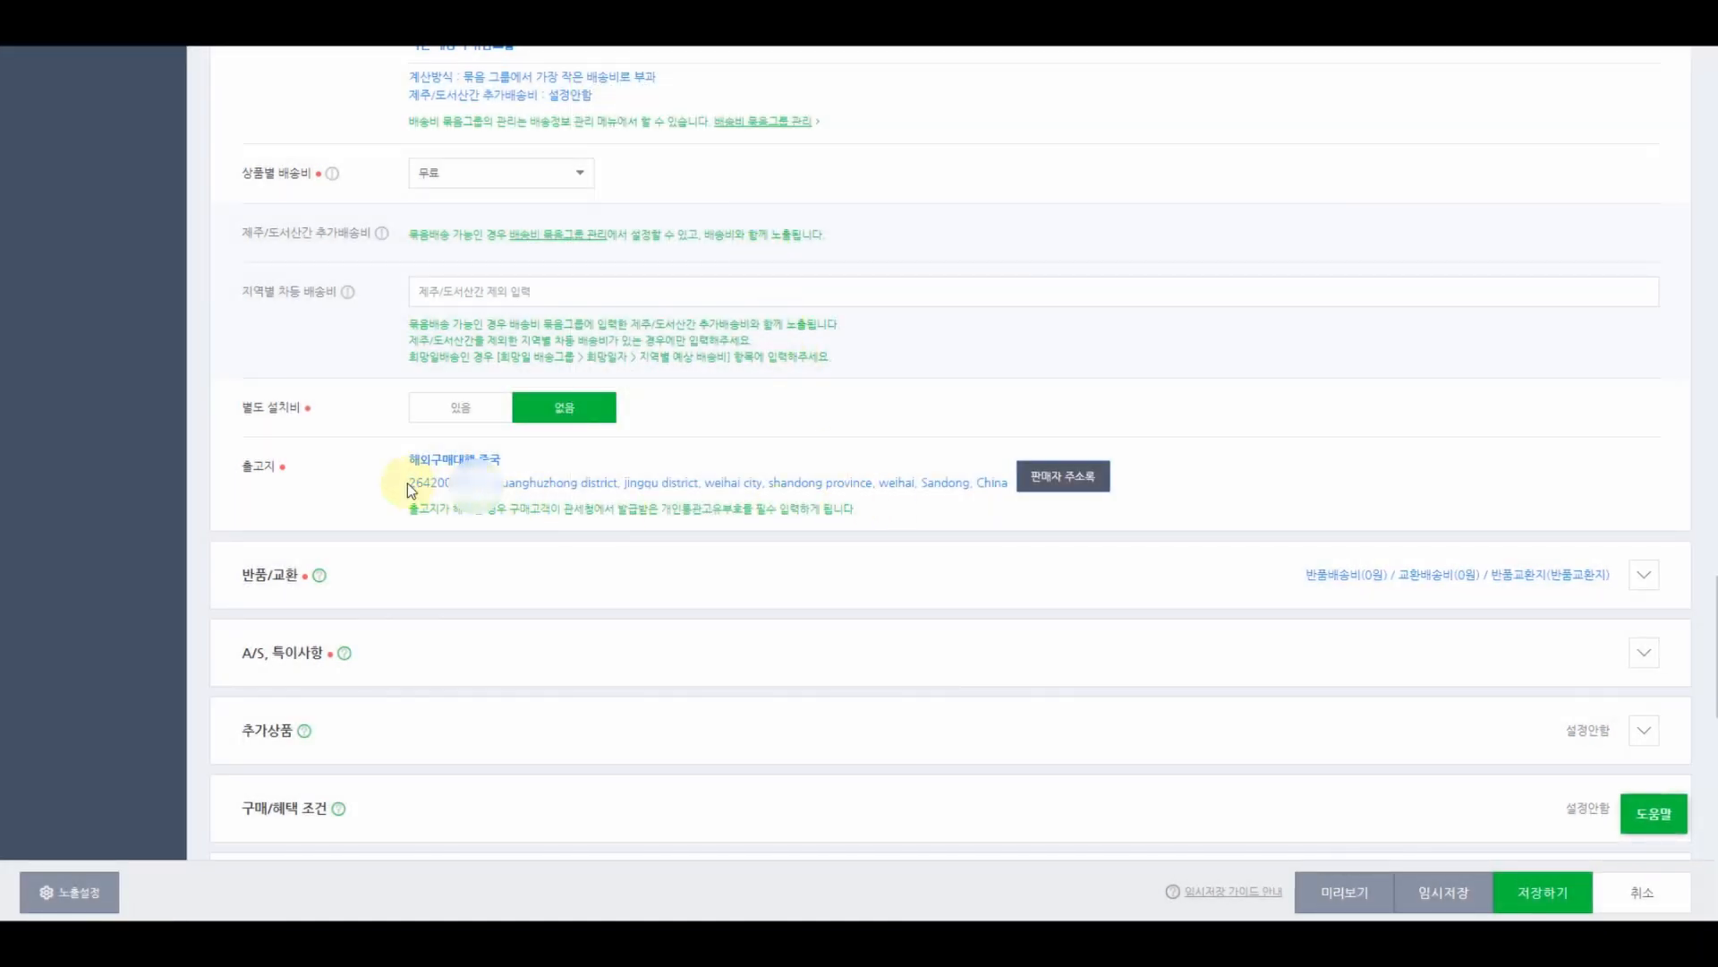
drag(407, 481, 954, 488)
click(956, 497)
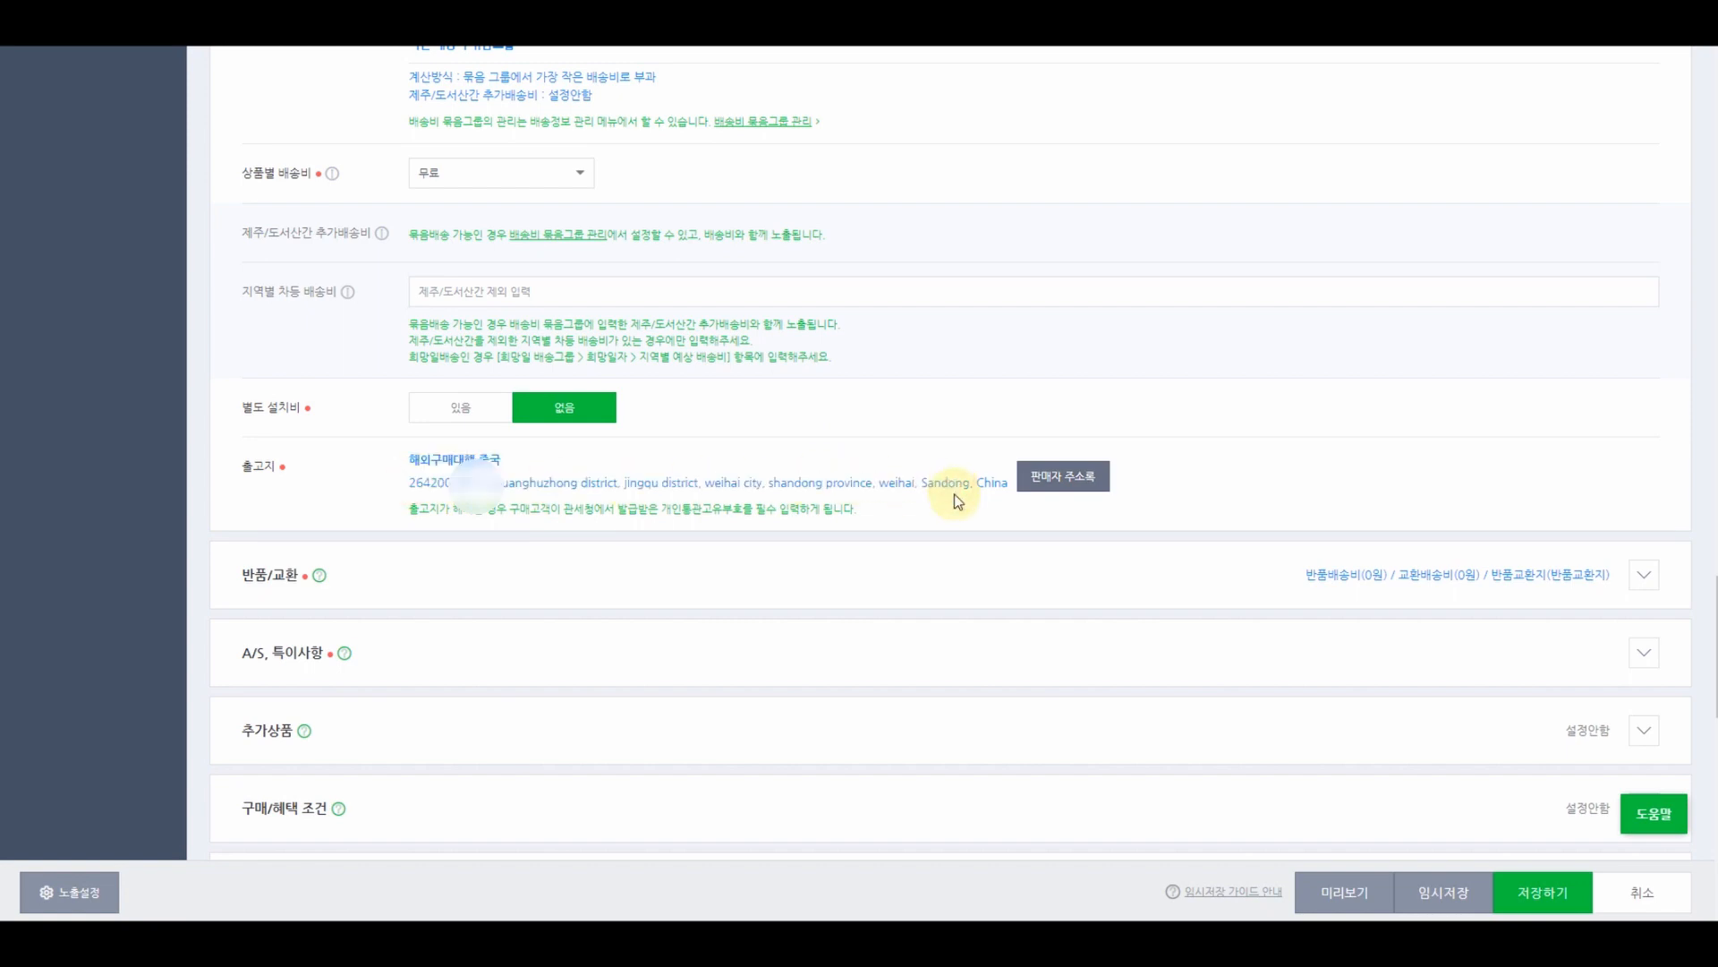
- Expand the return/exchange section and check the seller address book twice without changes
click(1643, 574)
scroll(813, 529, down, 4)
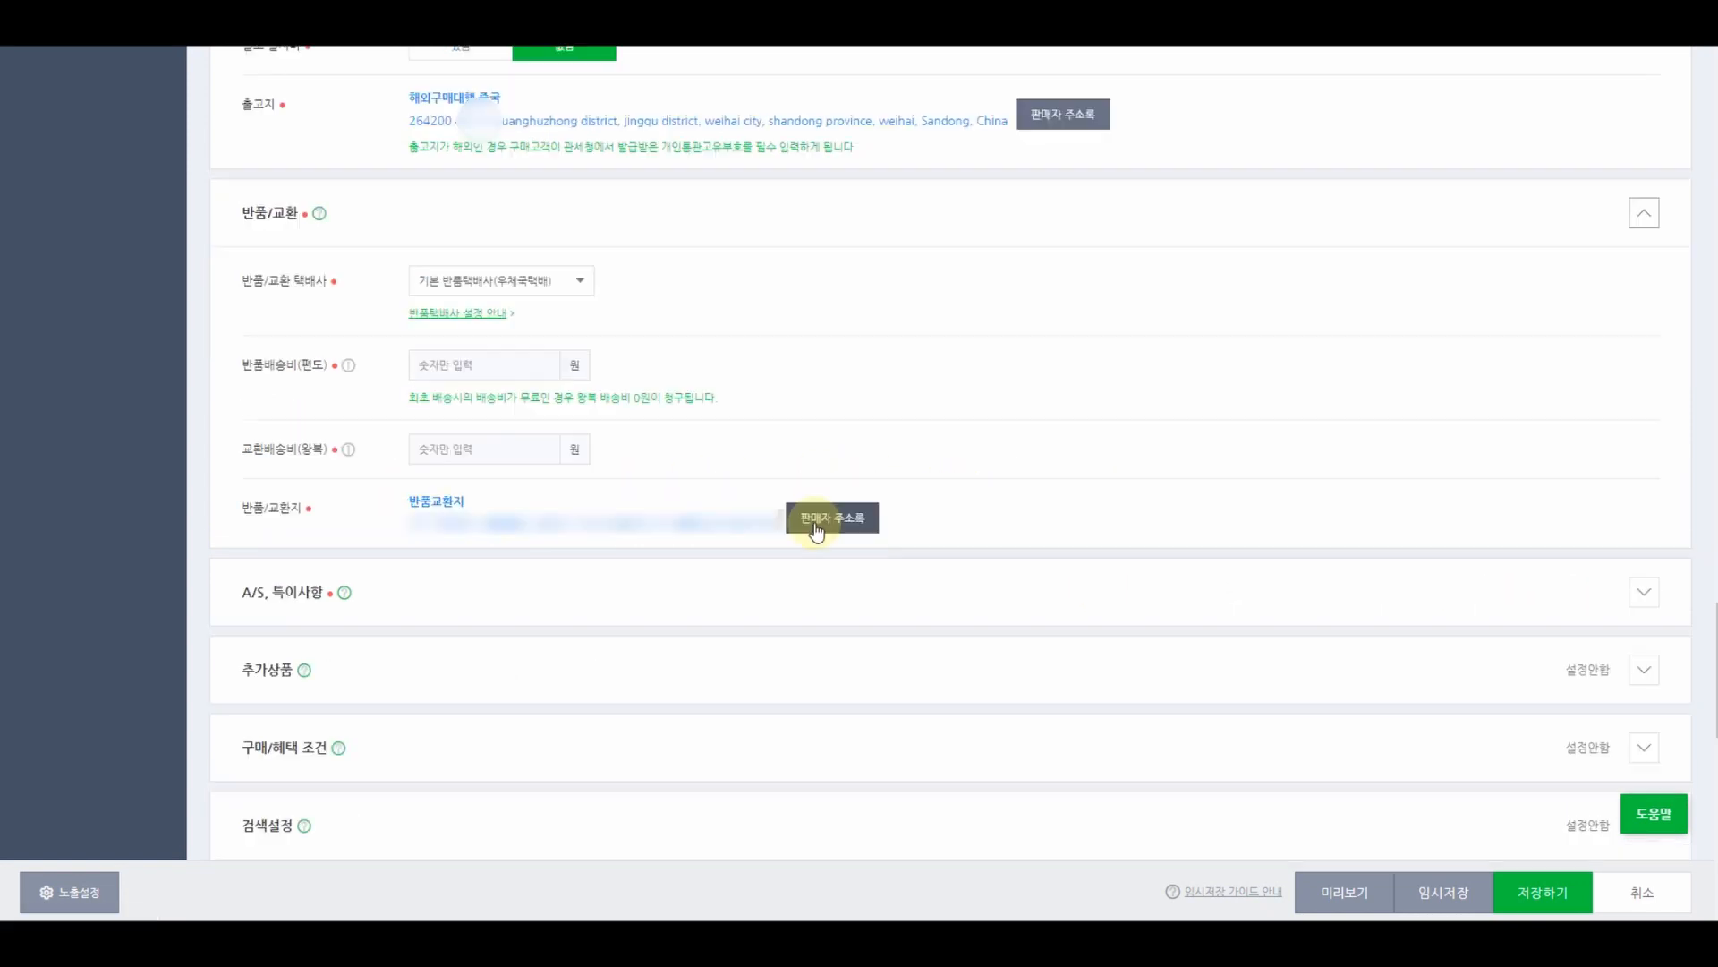
click(817, 524)
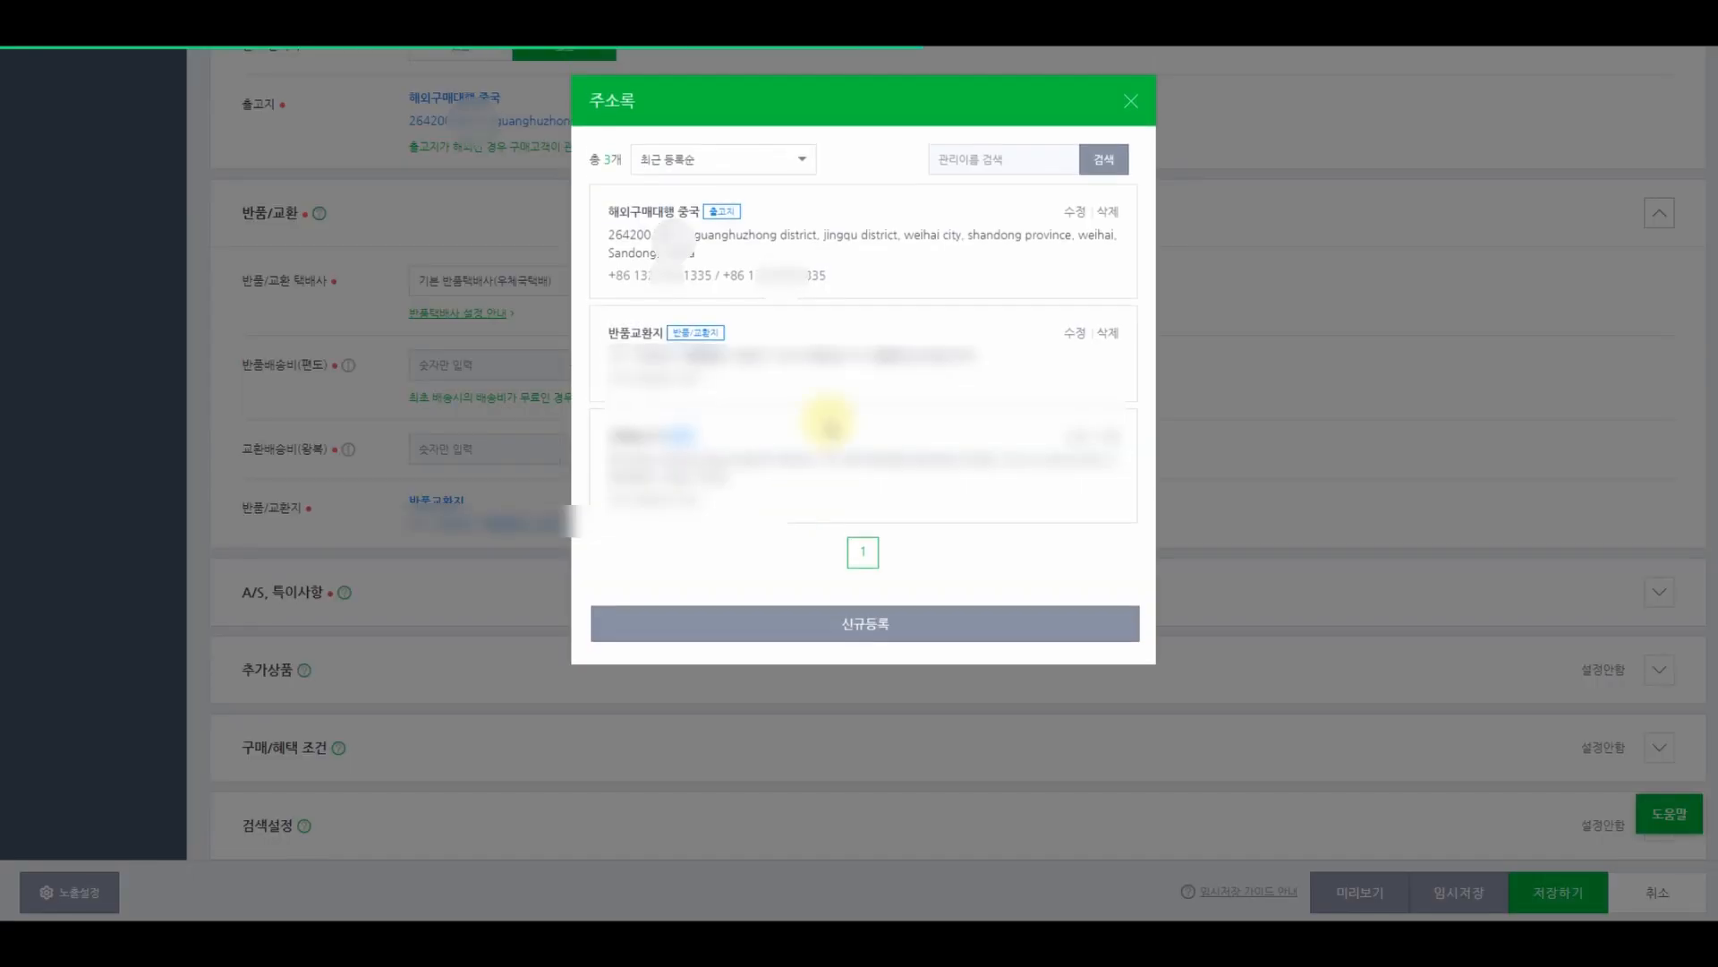
click(1135, 101)
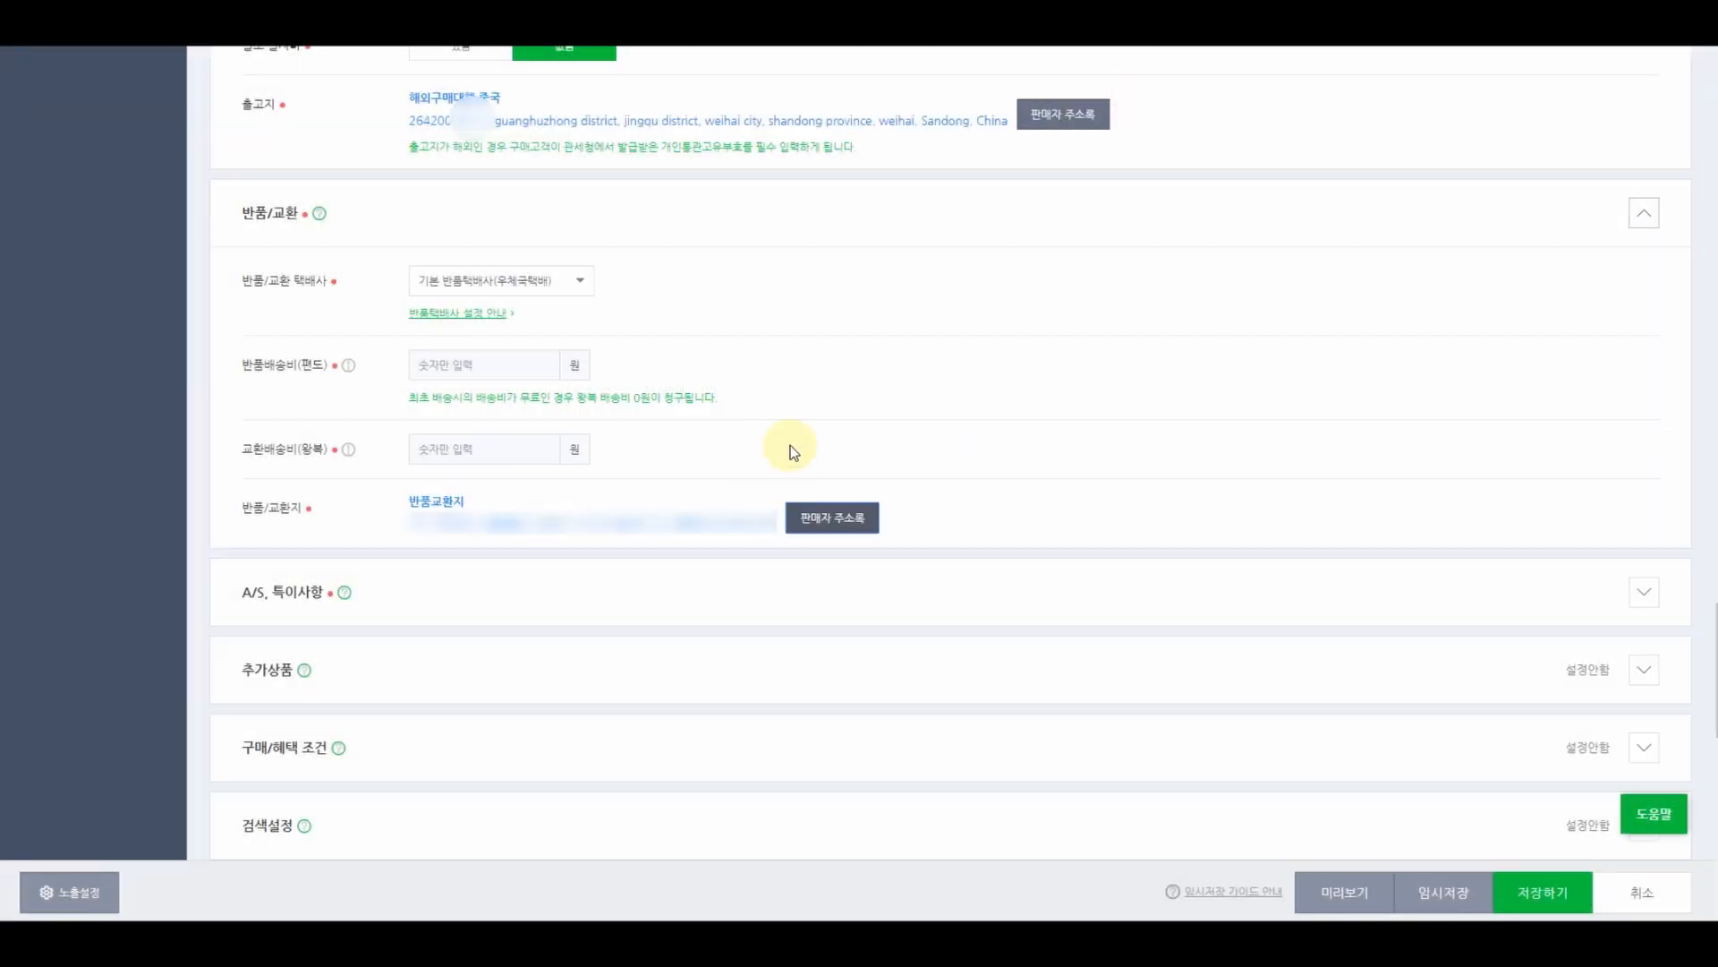
scroll(786, 460, up, 2)
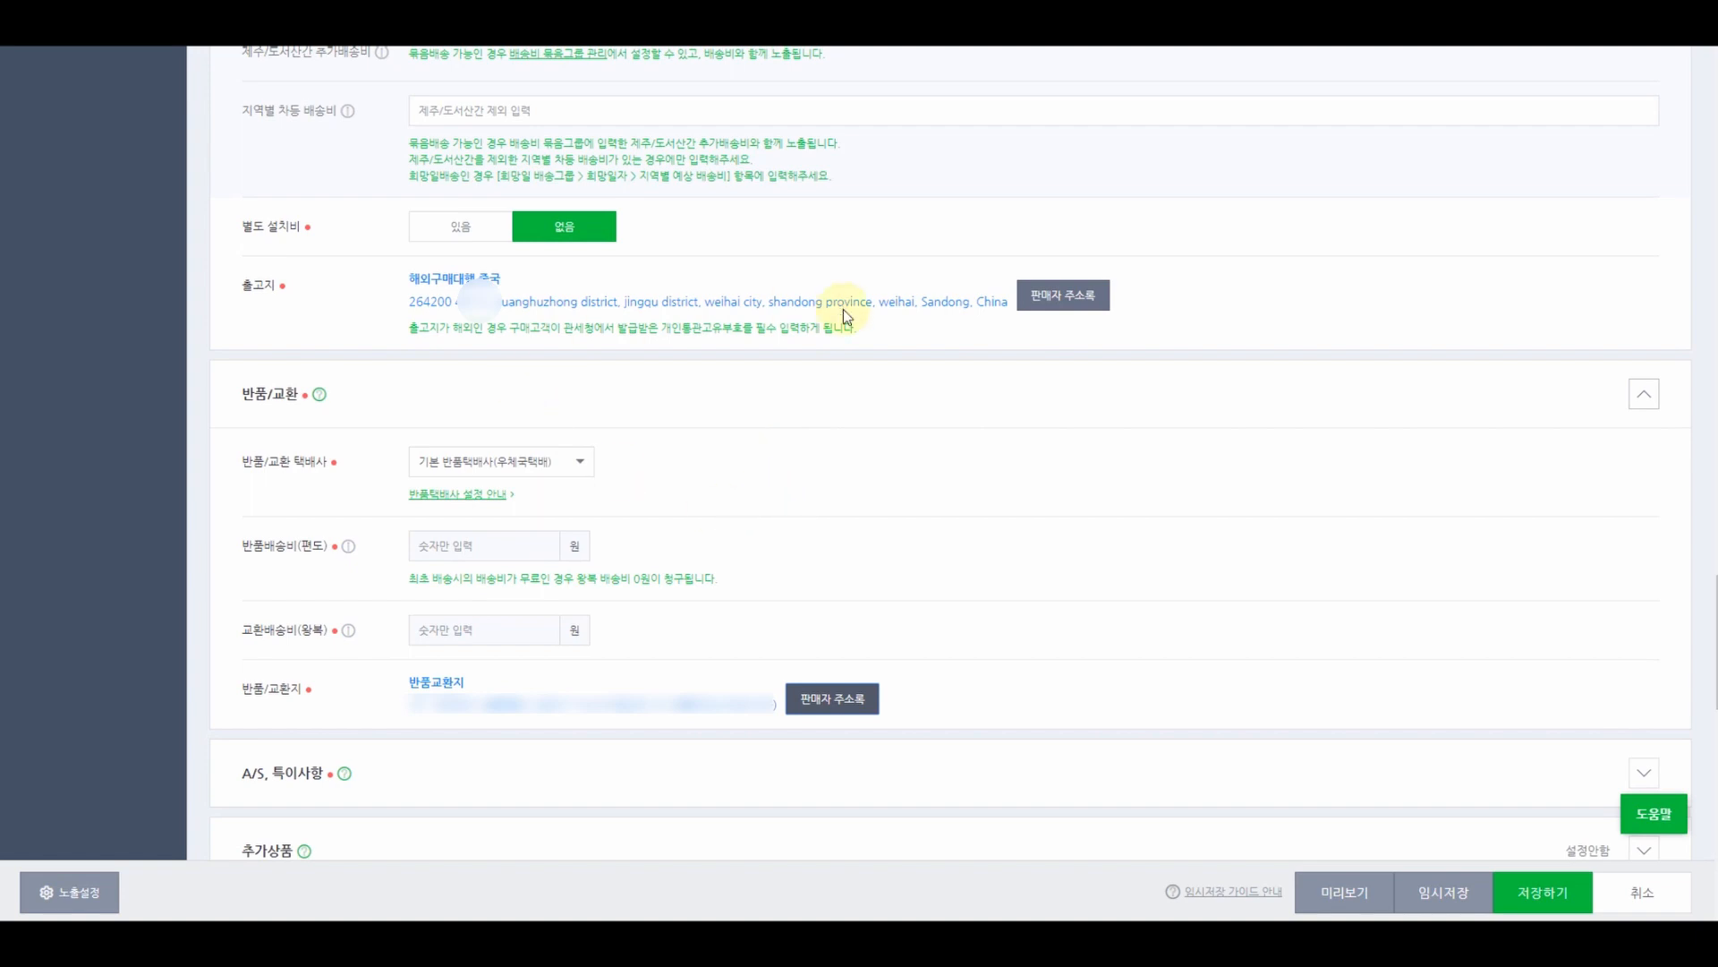
click(1043, 295)
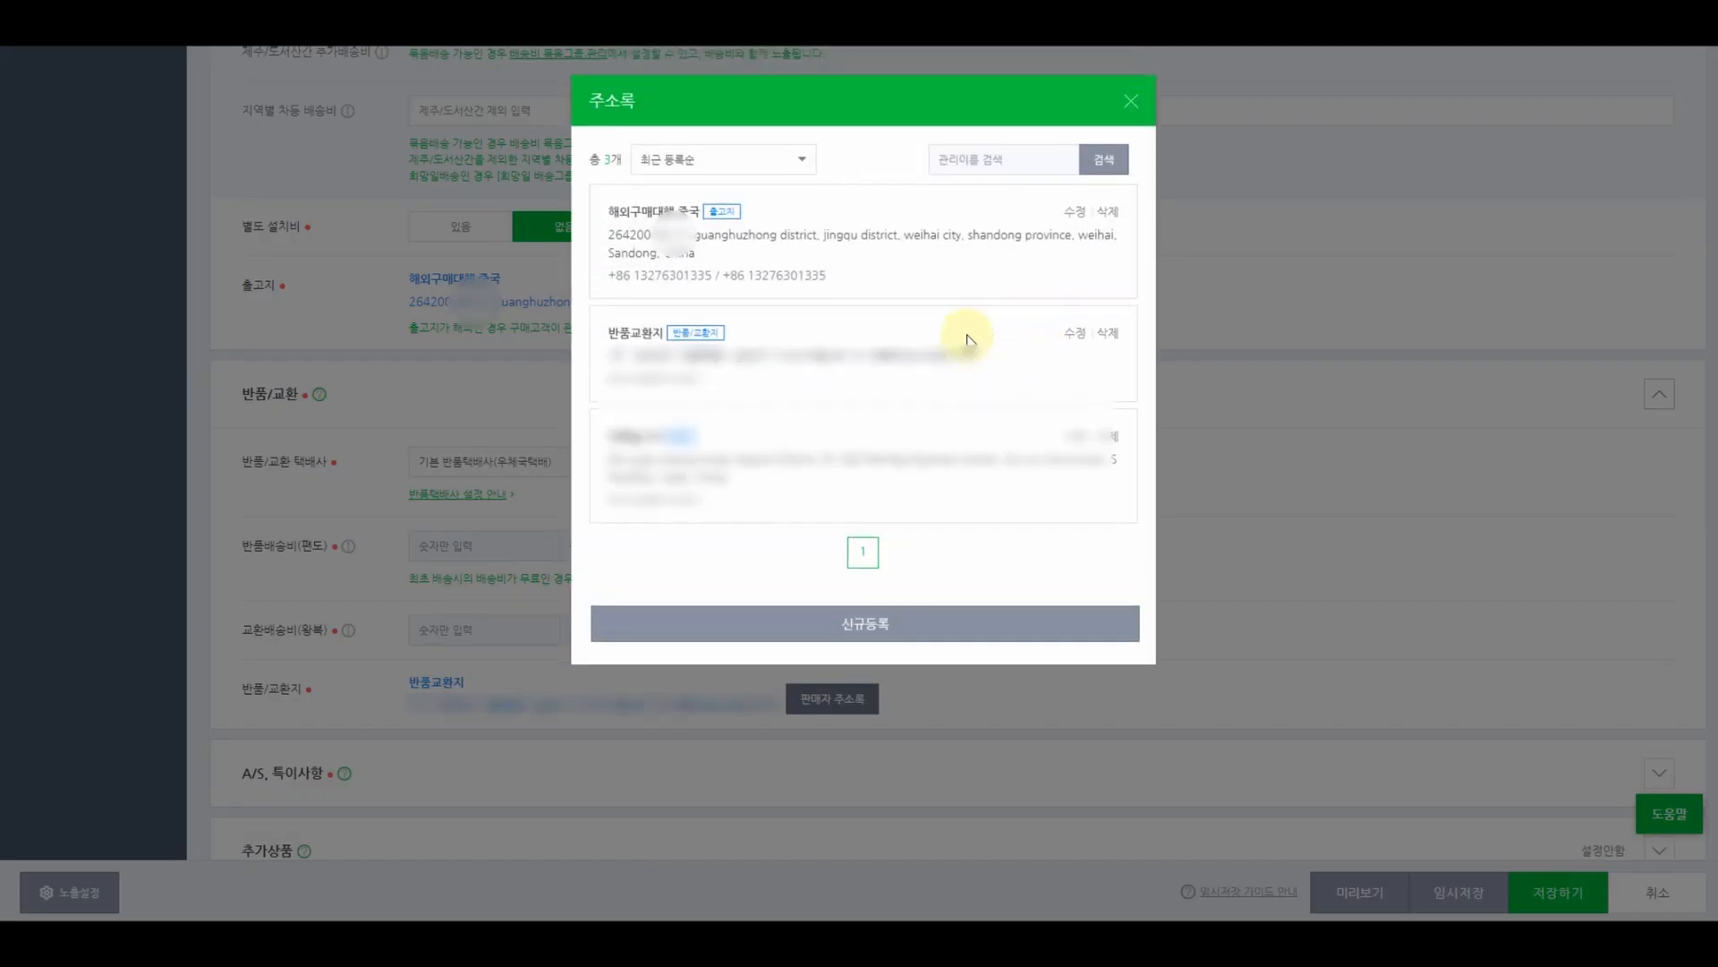
click(1131, 101)
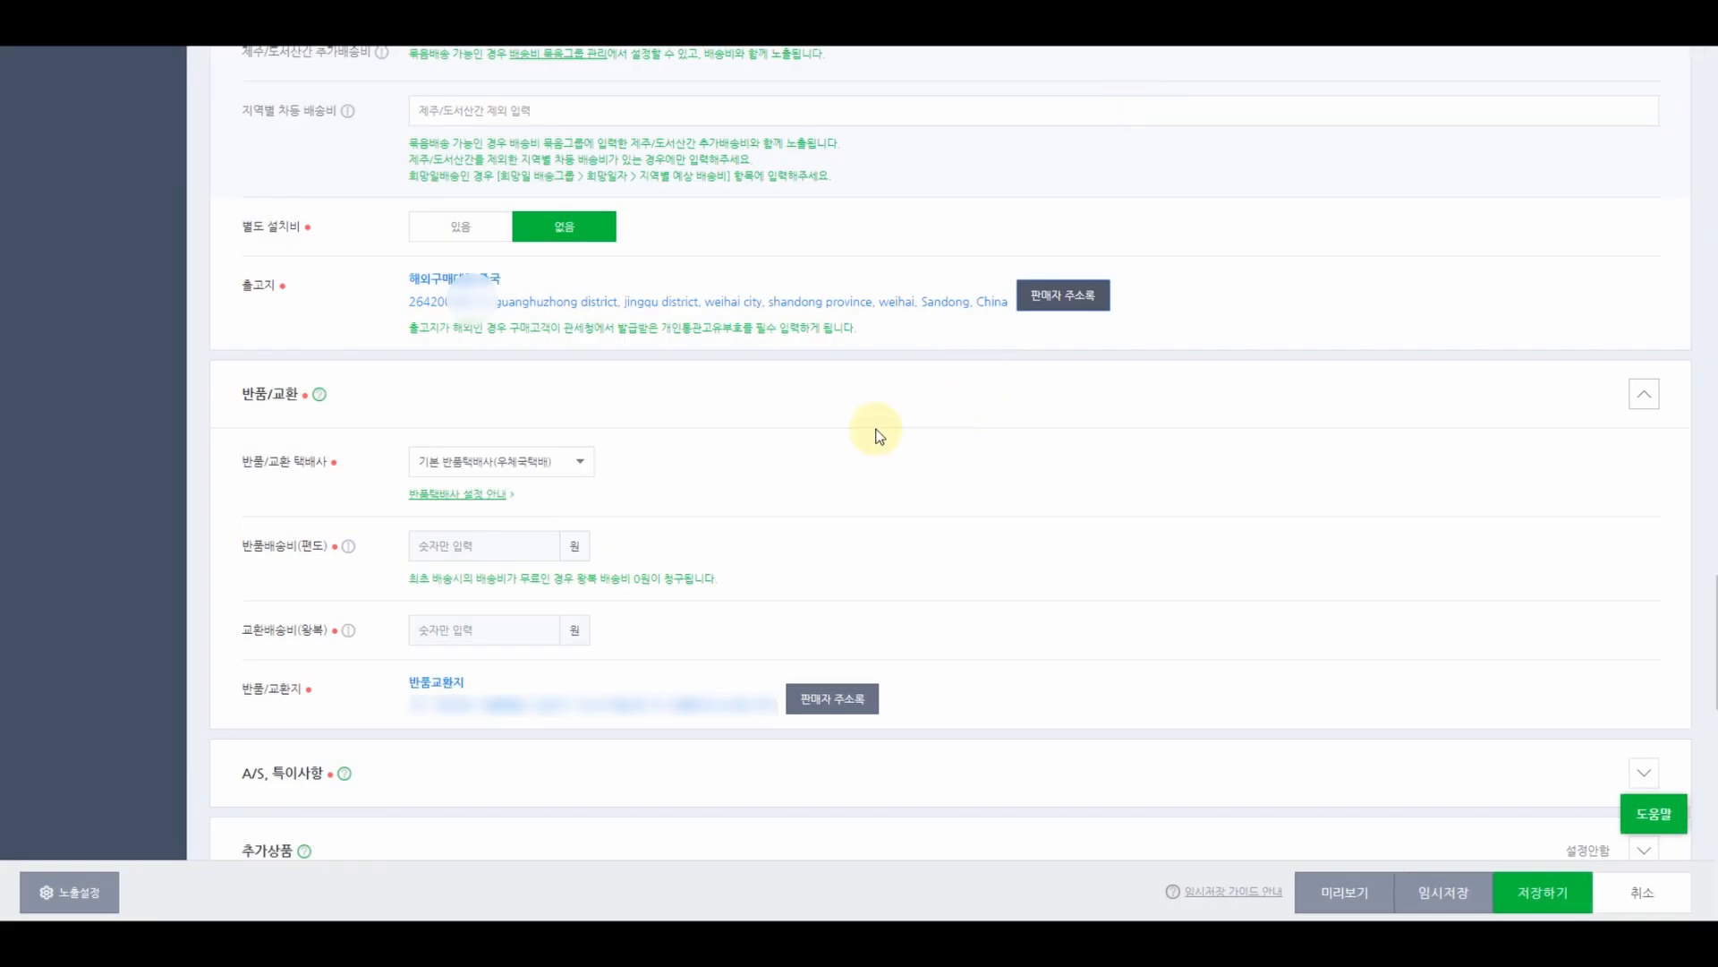
scroll(875, 435, up, 15)
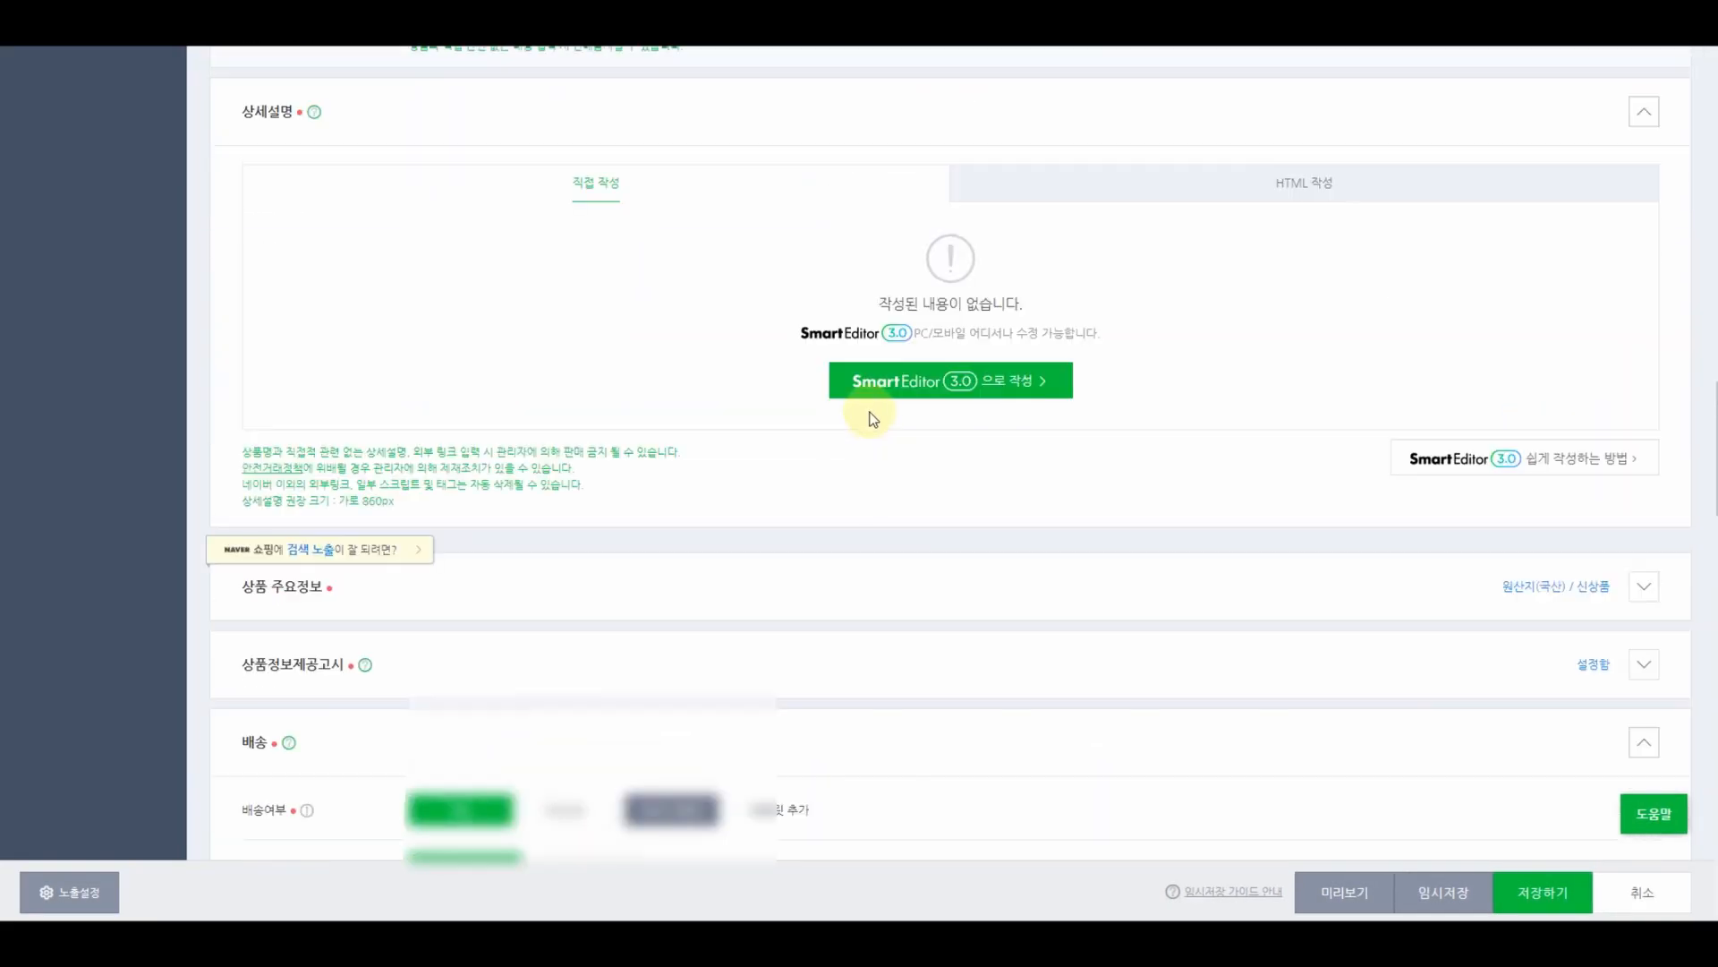
- Open the 상품판매권한 신청 page from the 판매자정보 menu
scroll(868, 404, up, 6)
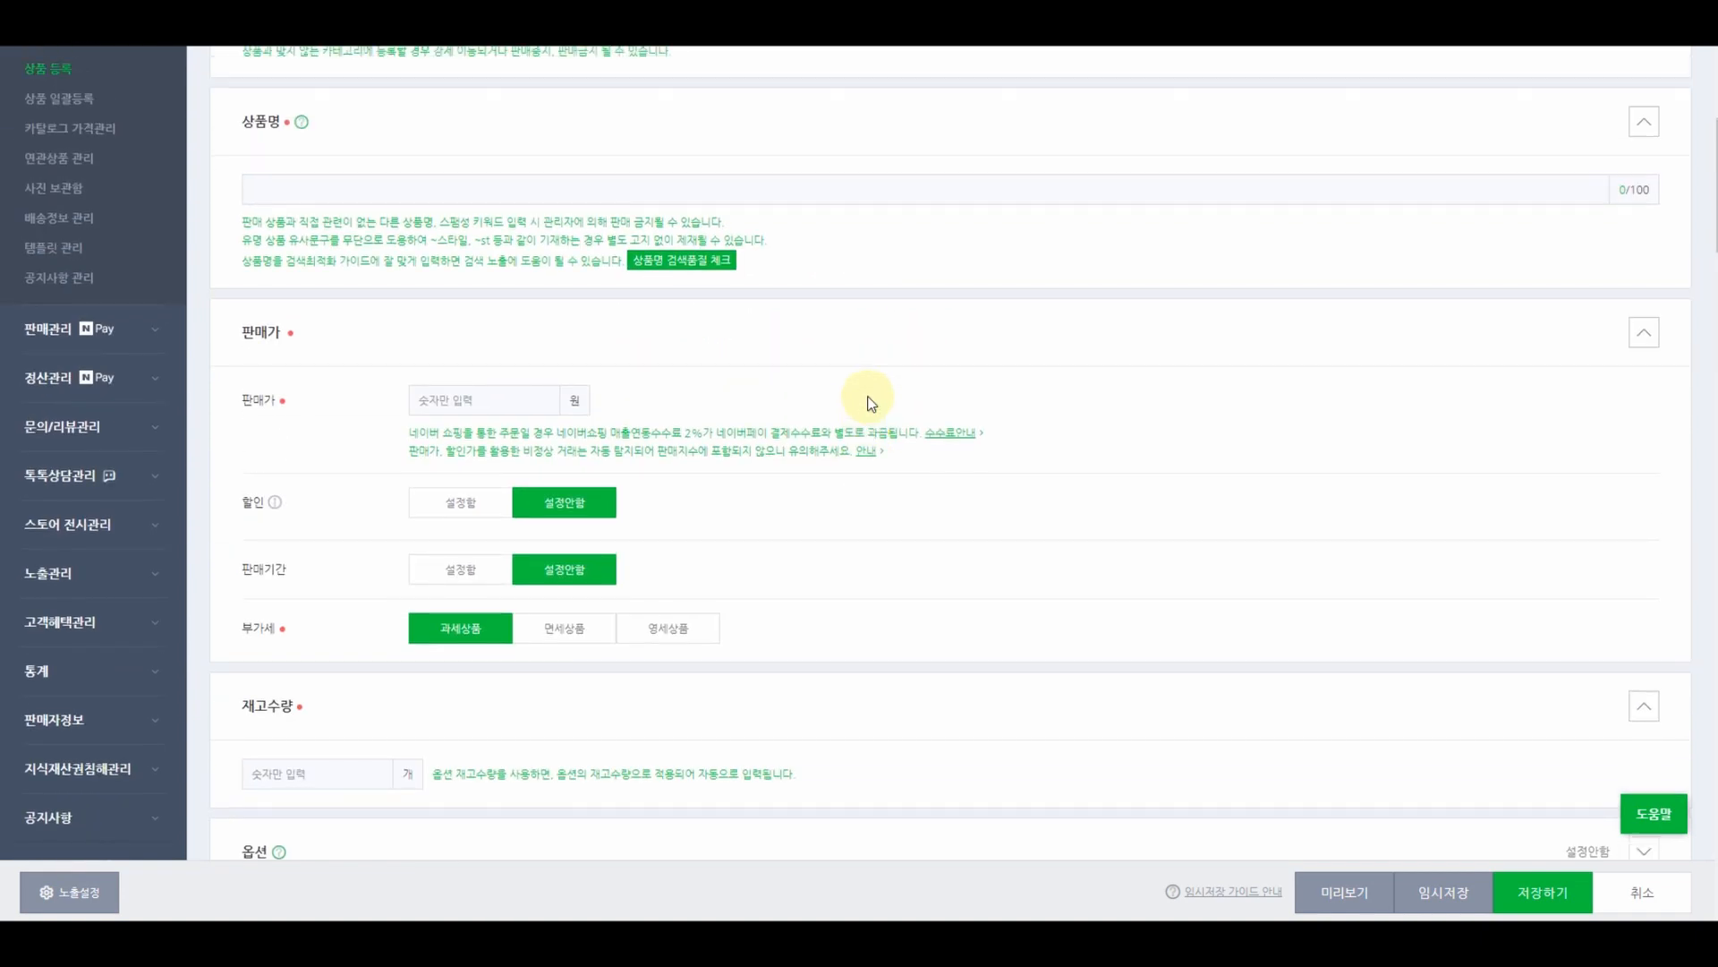
scroll(872, 398, down, 3)
scroll(153, 383, up, 6)
scroll(165, 383, down, 5)
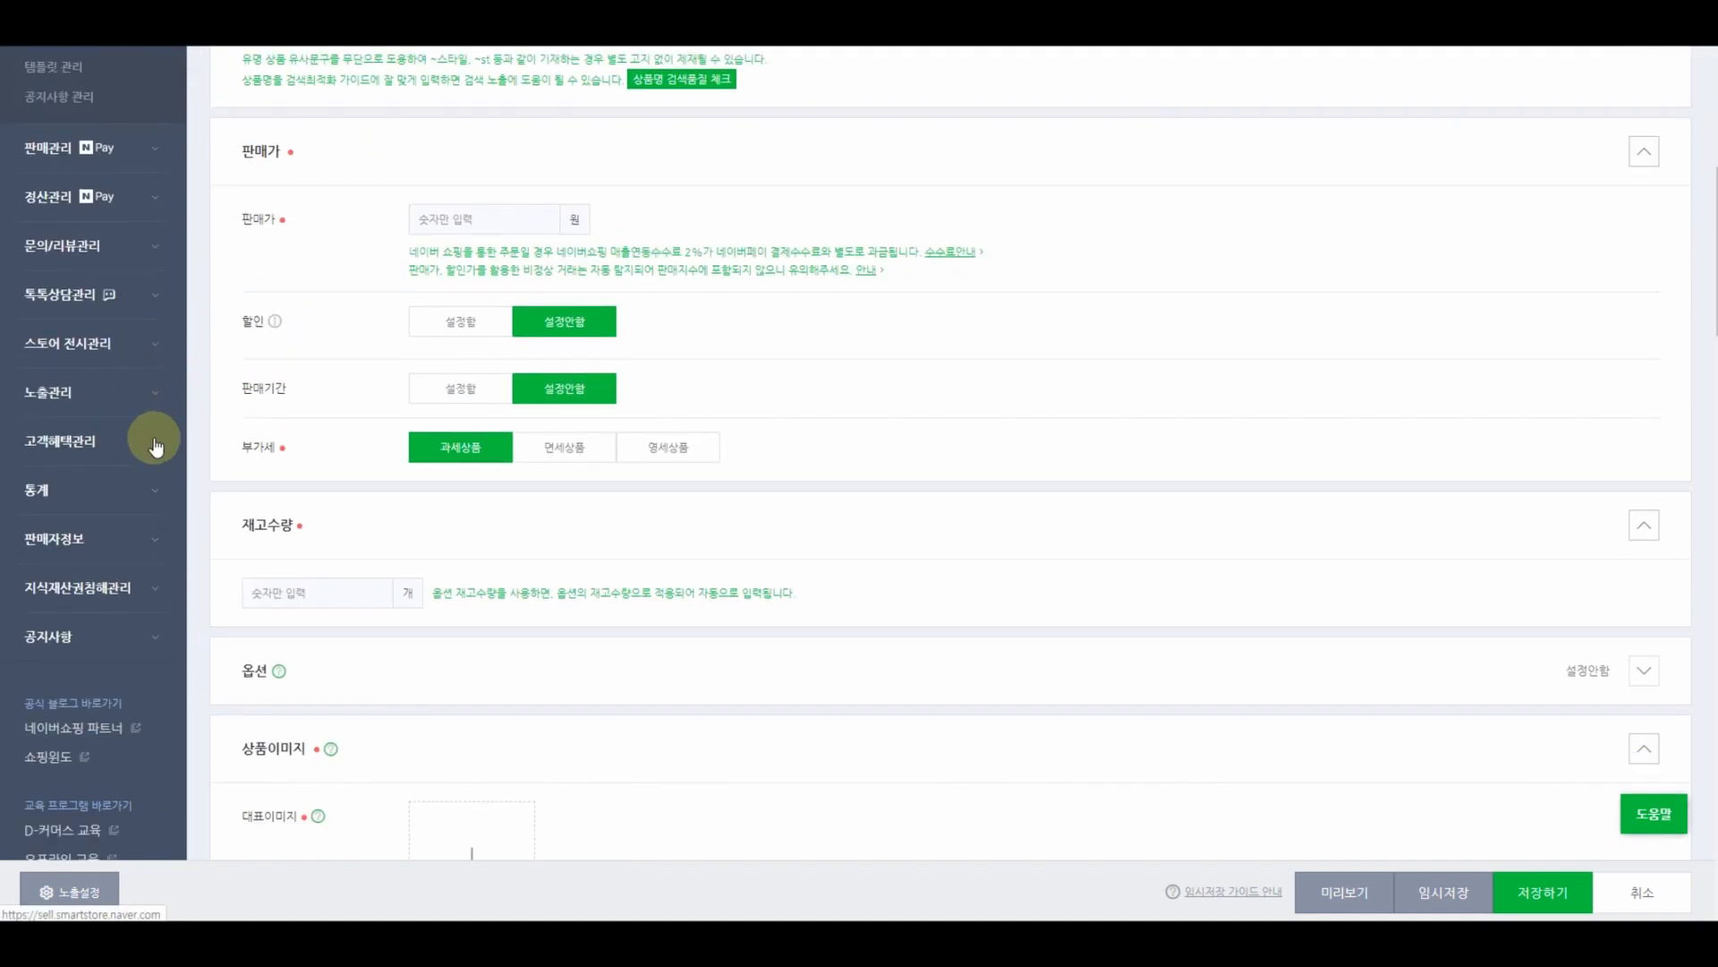
scroll(143, 452, down, 1)
click(79, 450)
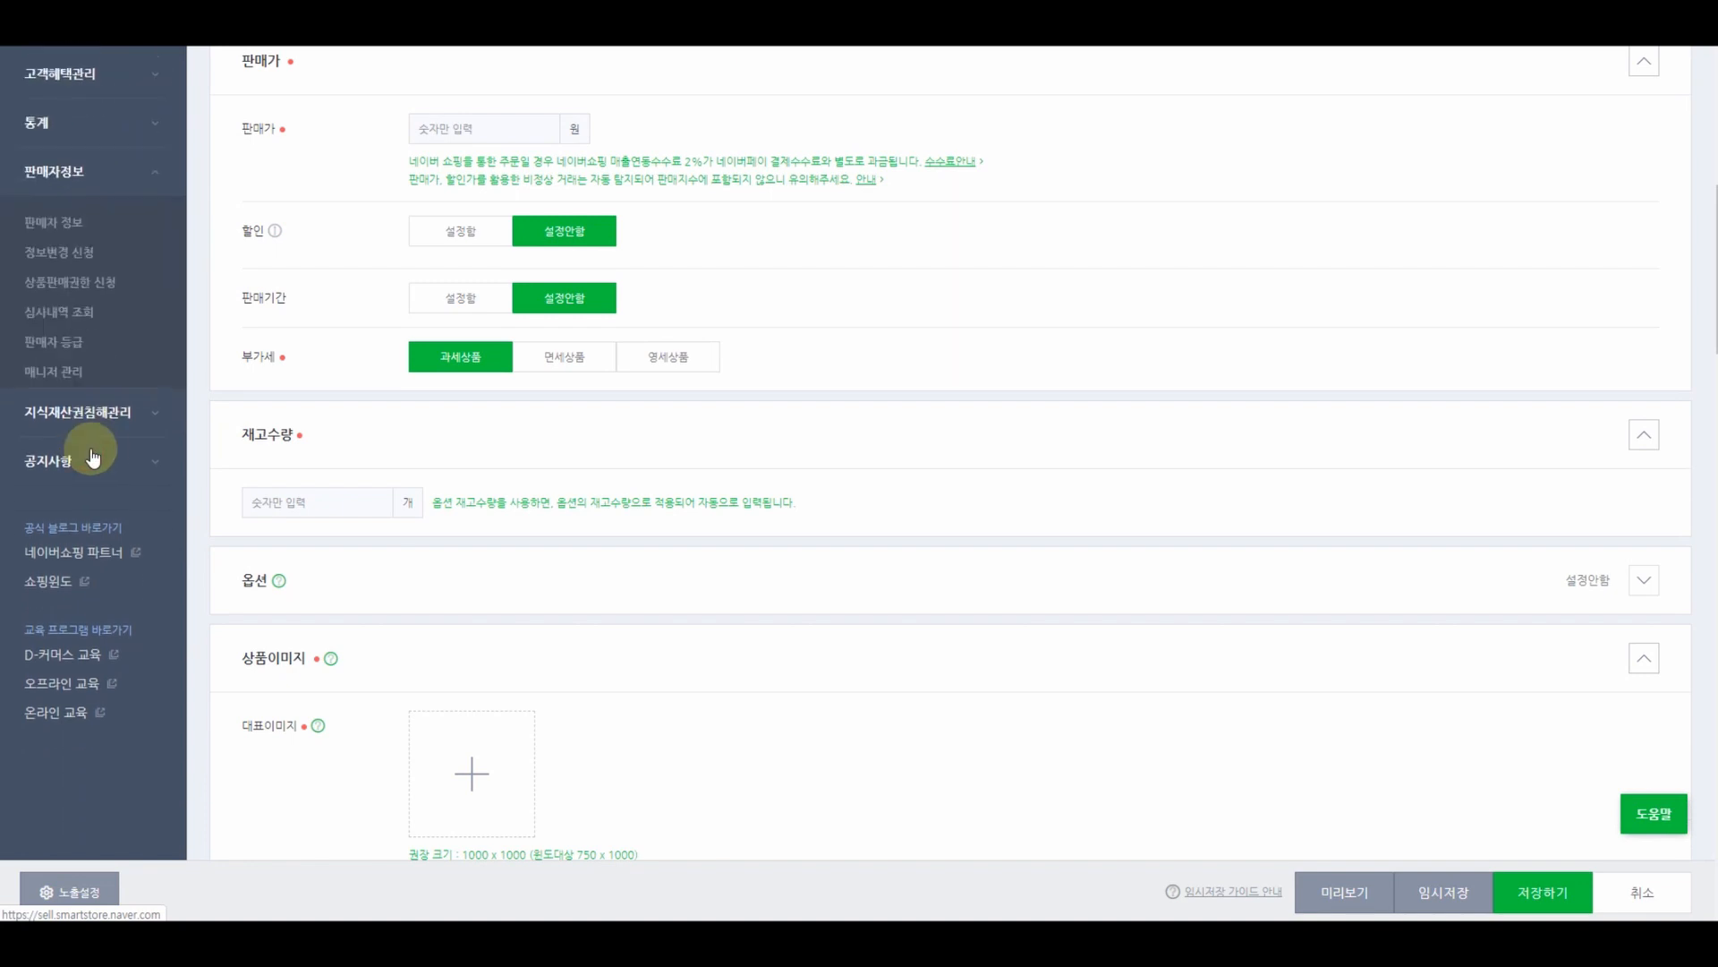
click(65, 268)
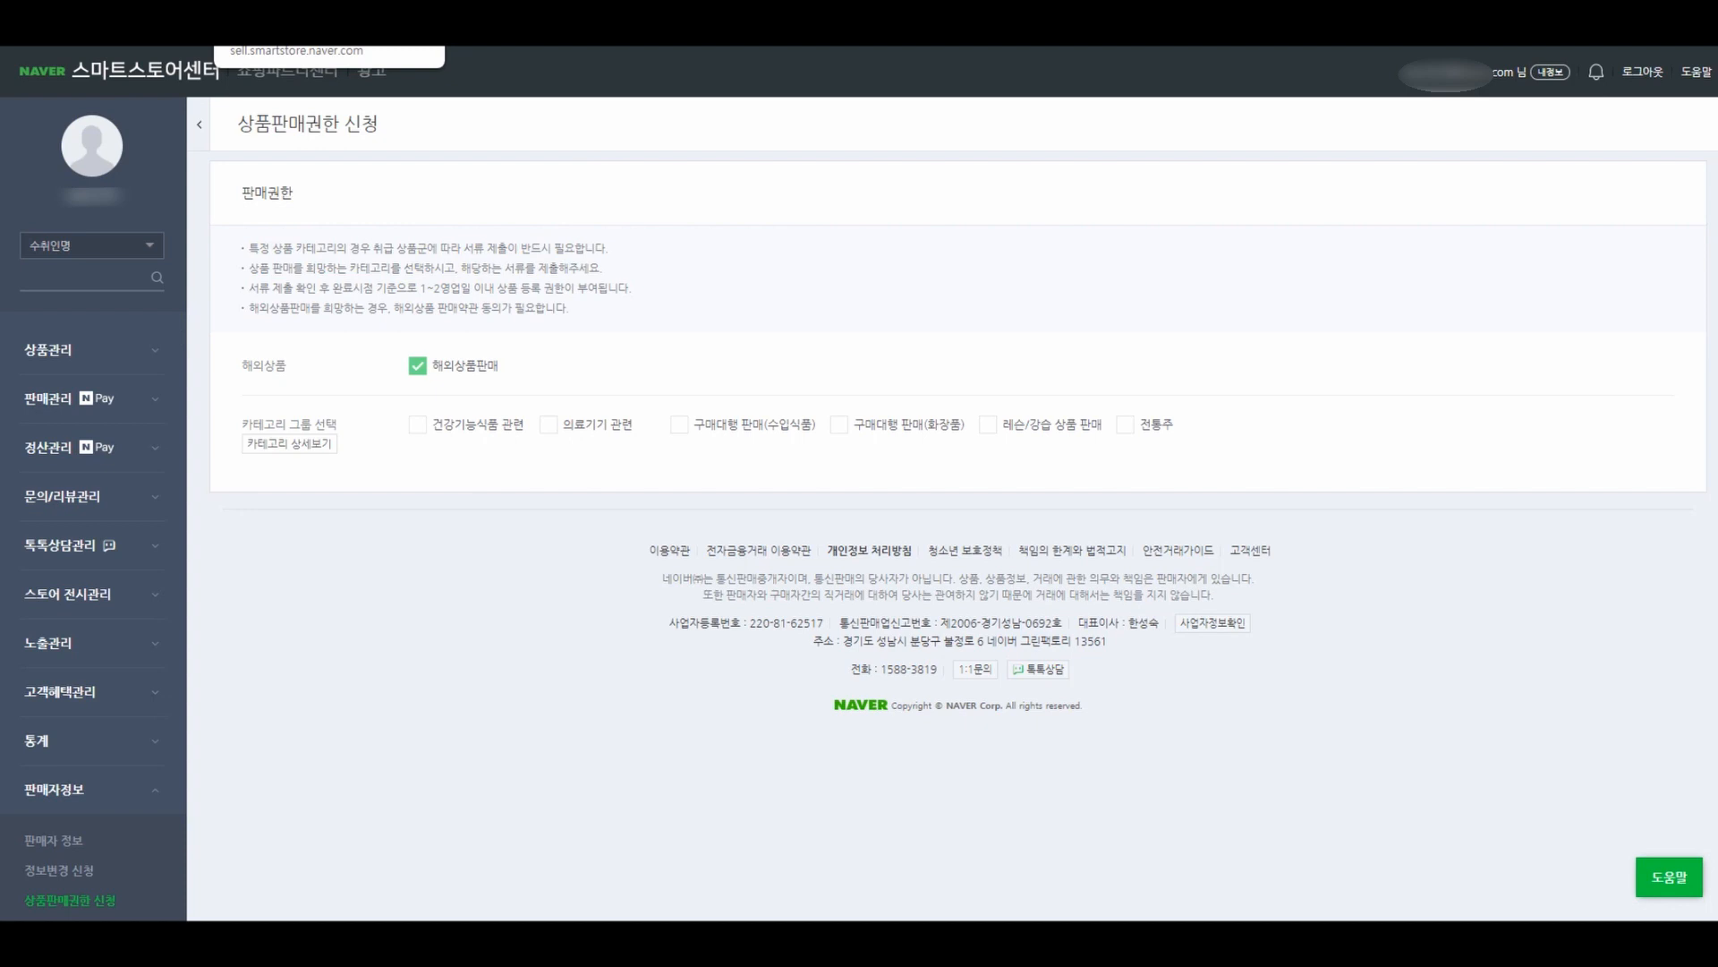
- In Sellerpick's 기초설정관리, choose 스마트스토어 and start a new basic-settings registration
click(134, 20)
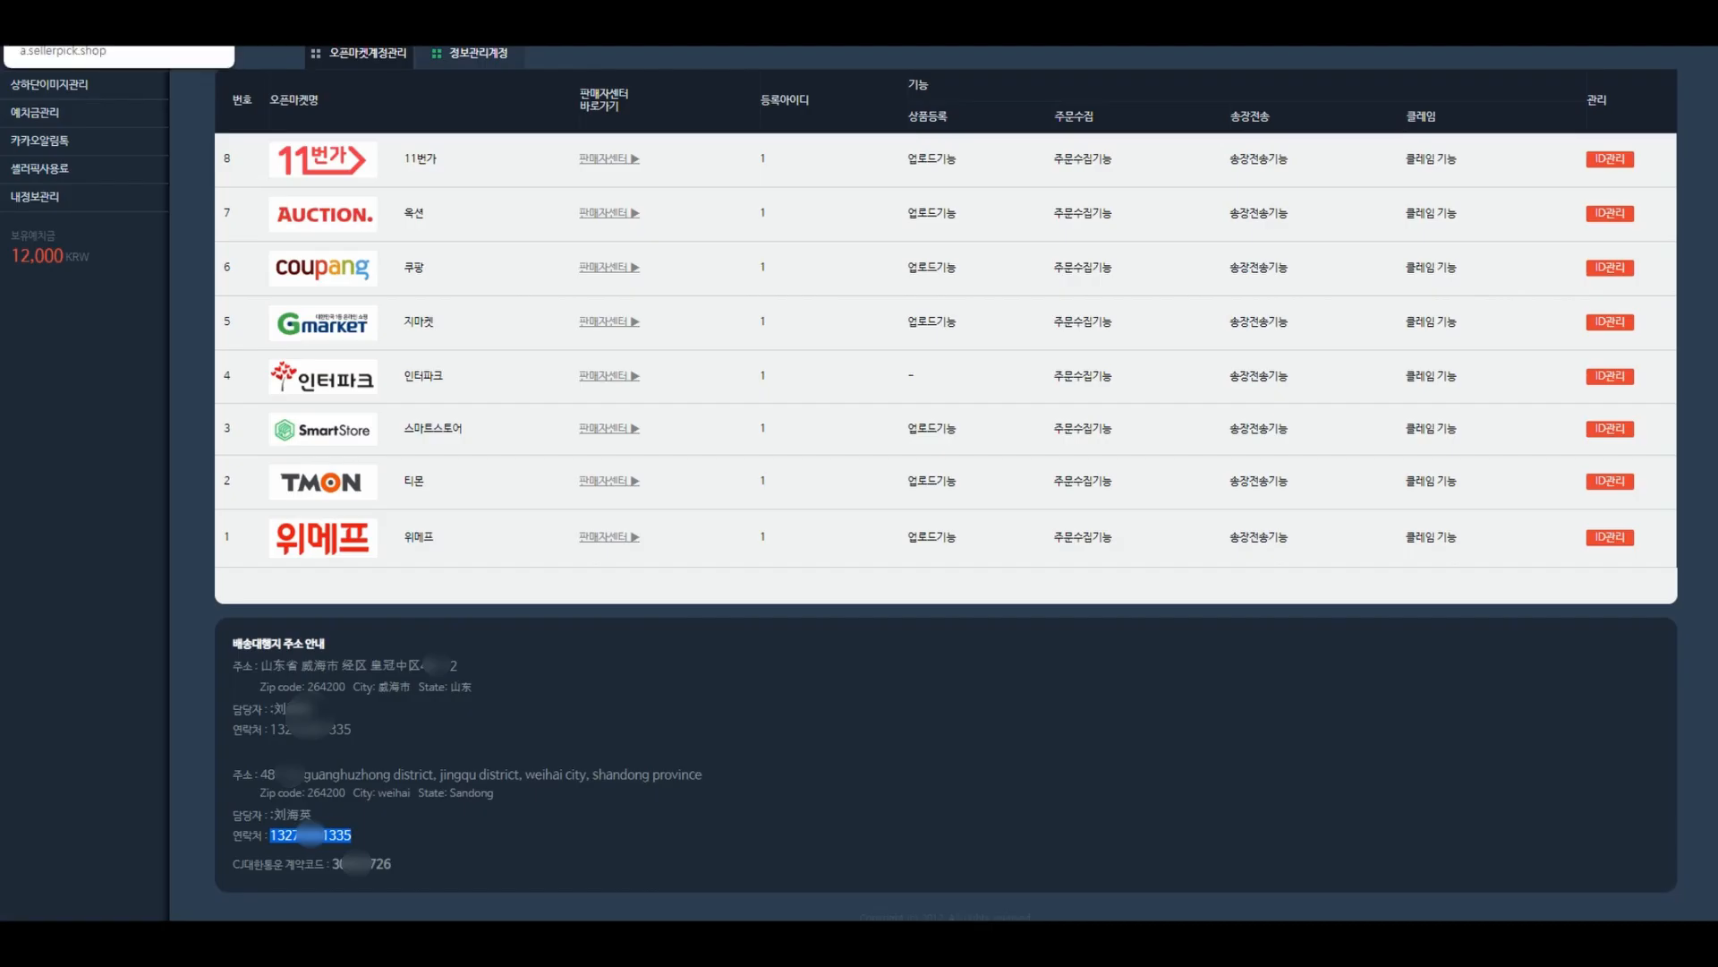
scroll(421, 327, up, 2)
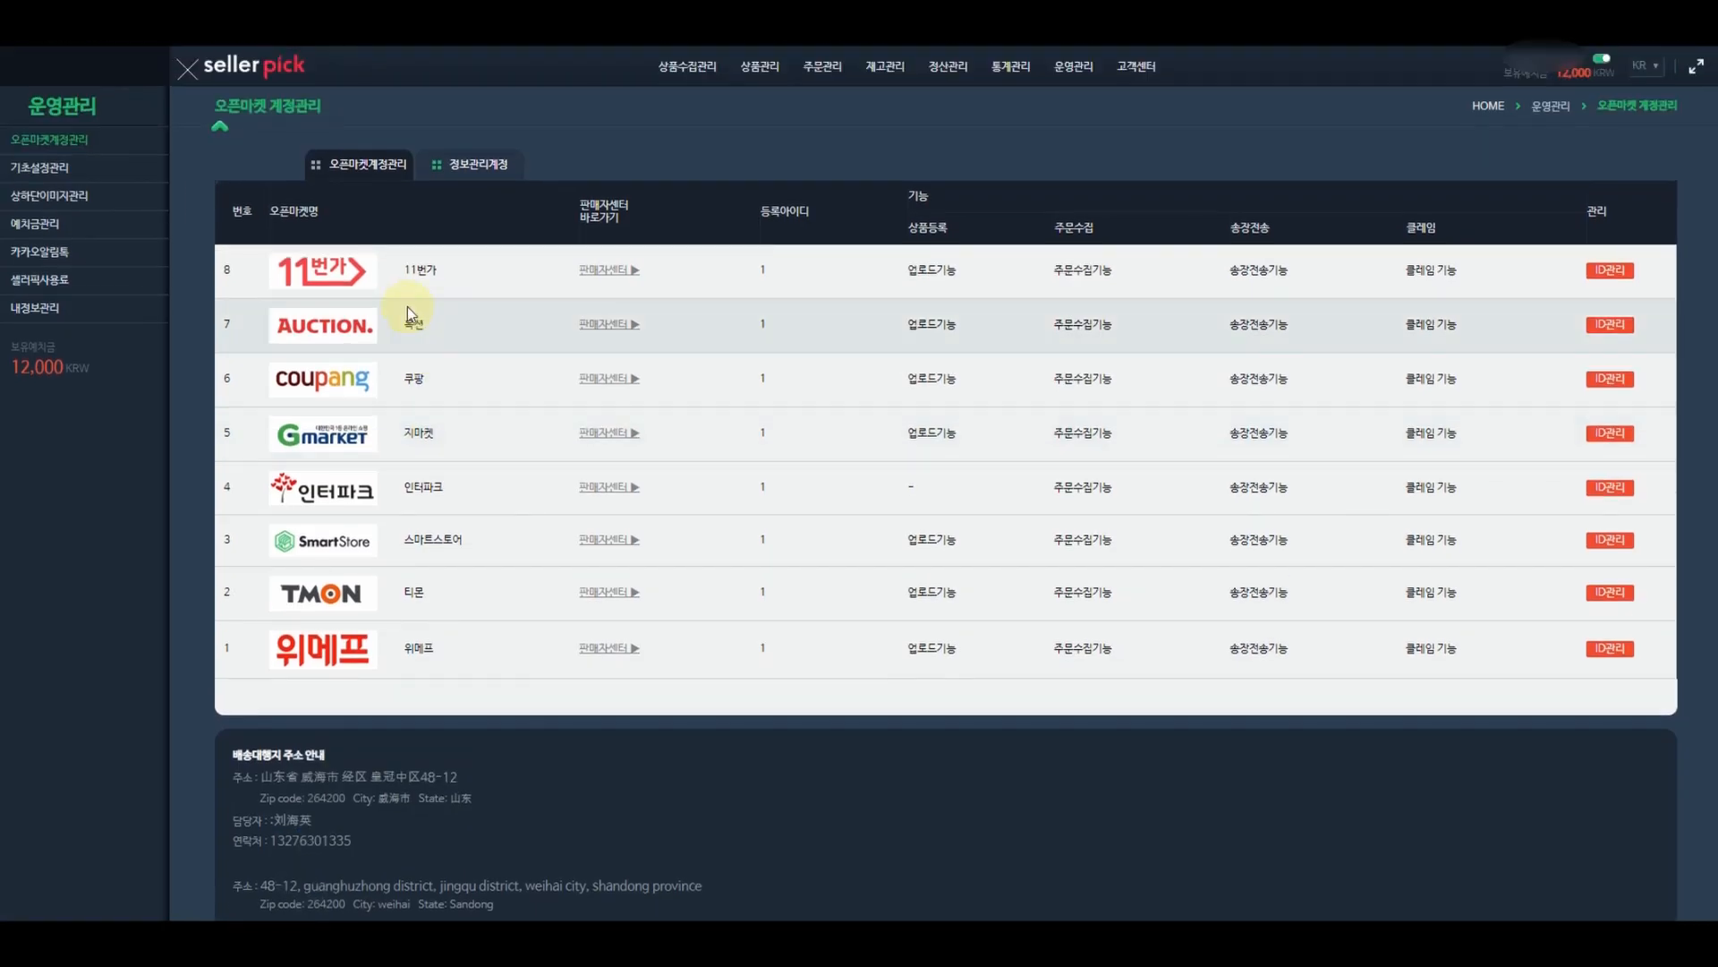
click(45, 173)
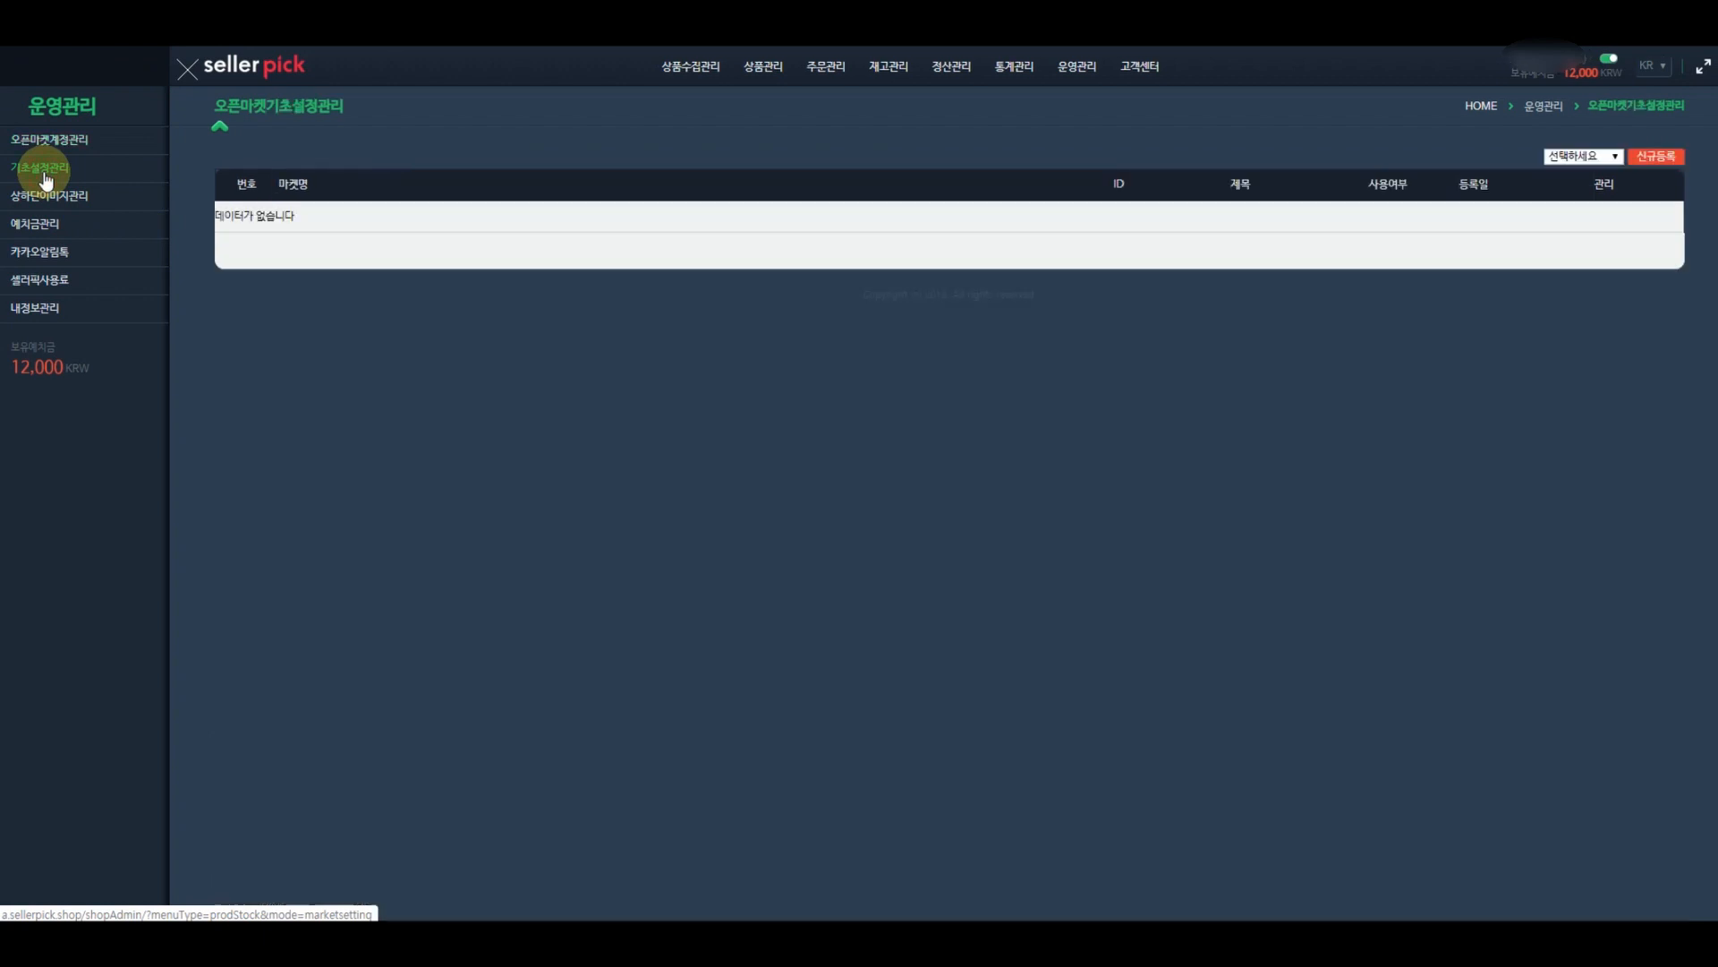
click(1587, 160)
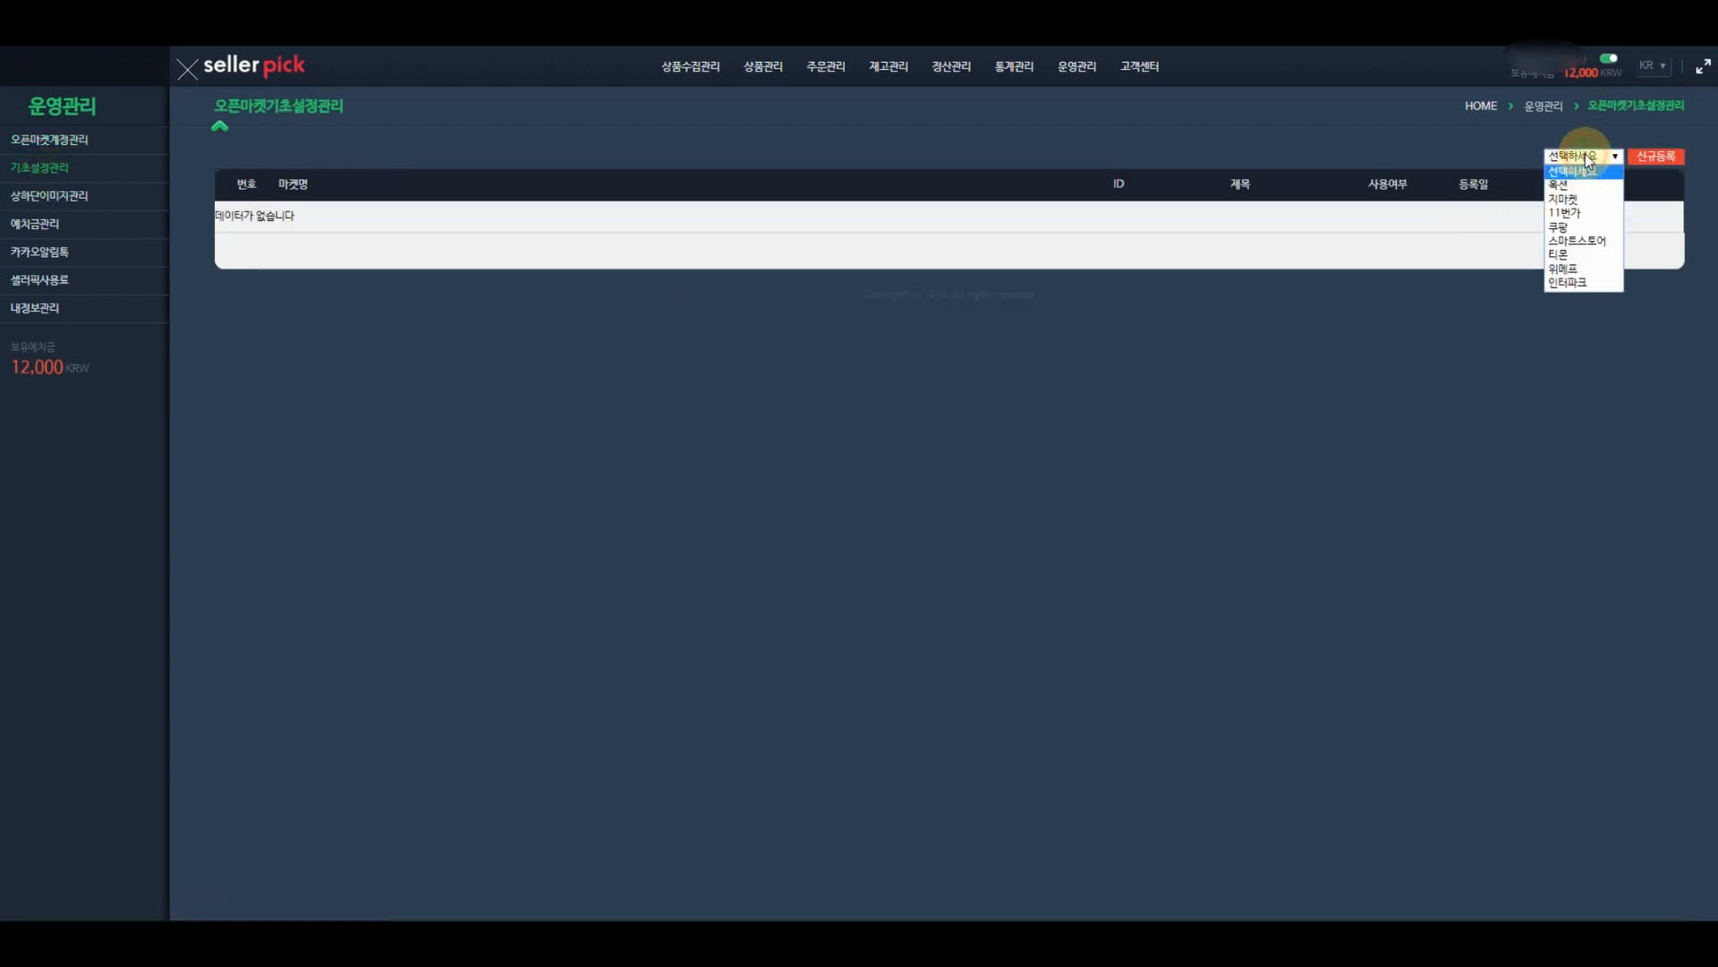
click(1580, 242)
click(1663, 158)
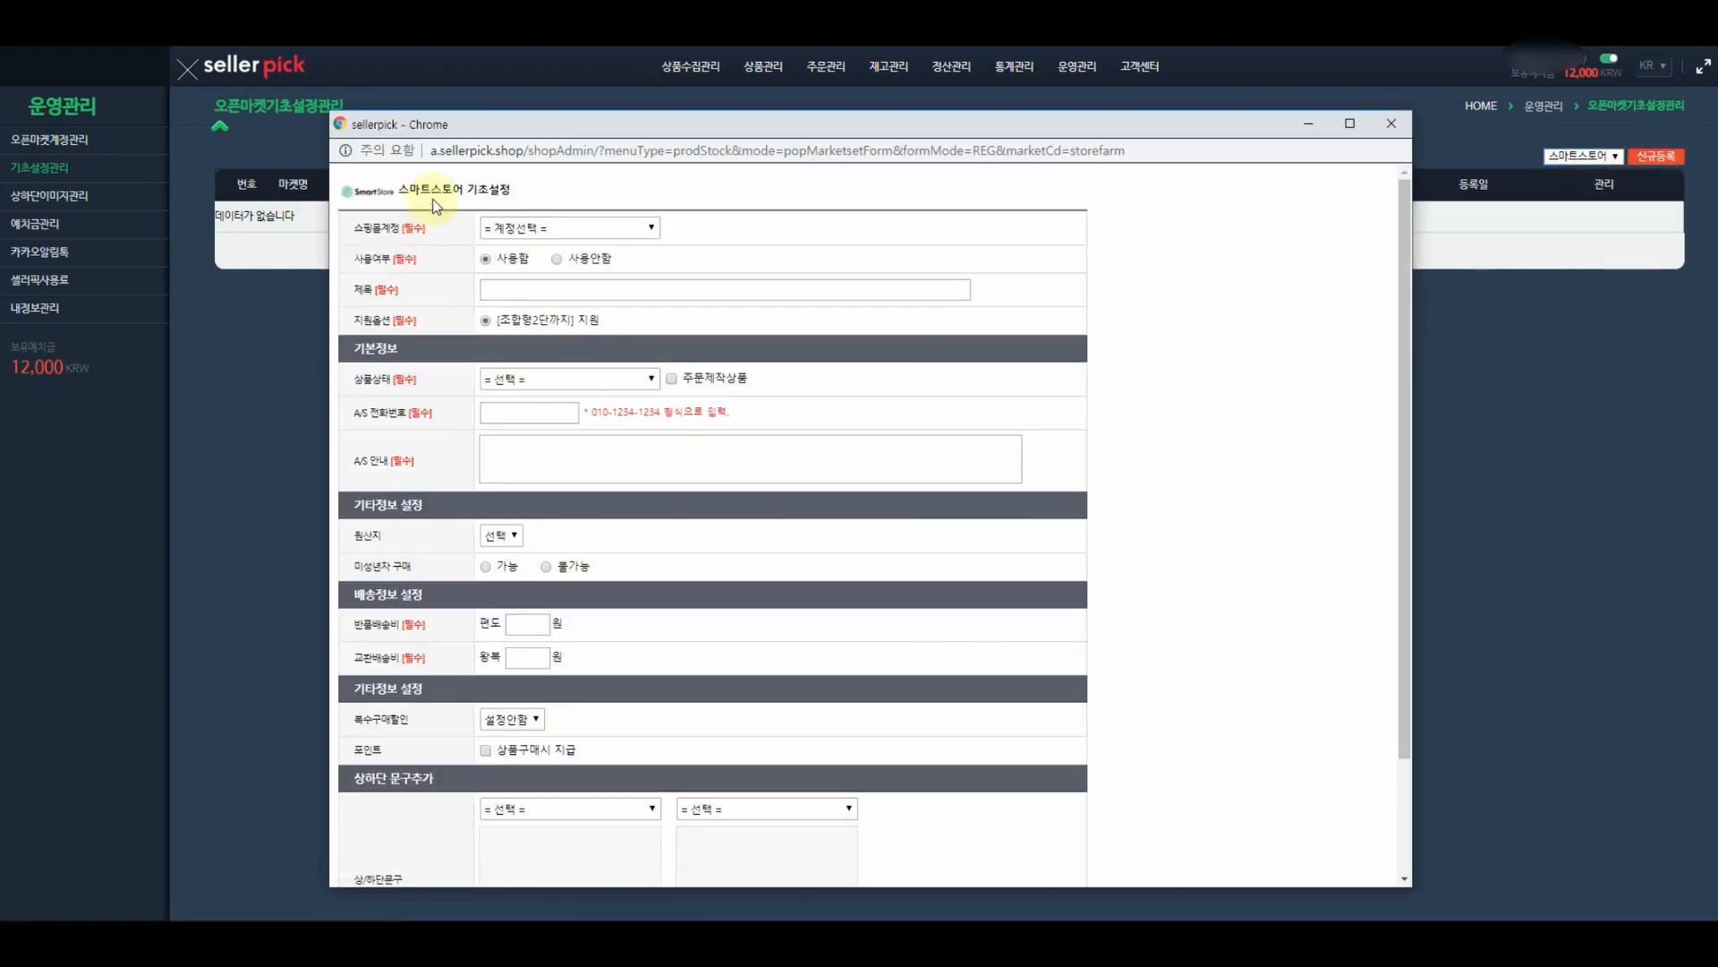
- Choose the store account, title the setting 해외구매대행 중국, and set condition to 새상품
drag(404, 189, 512, 190)
click(537, 188)
click(552, 230)
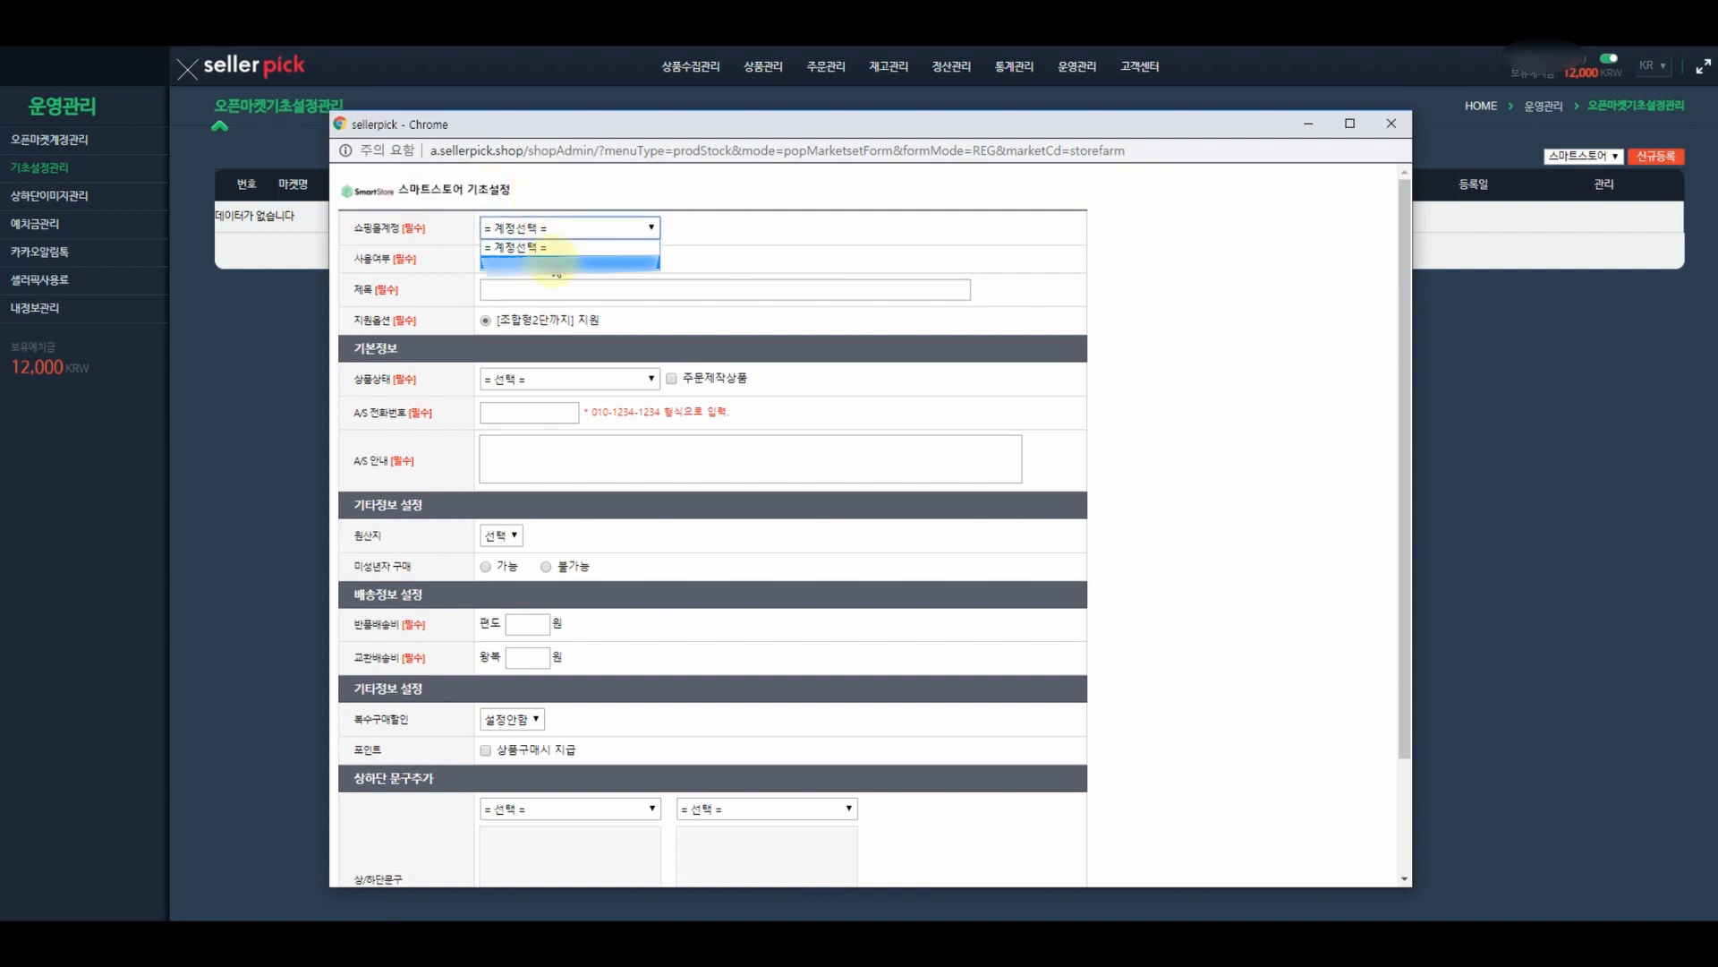
click(555, 263)
click(551, 291)
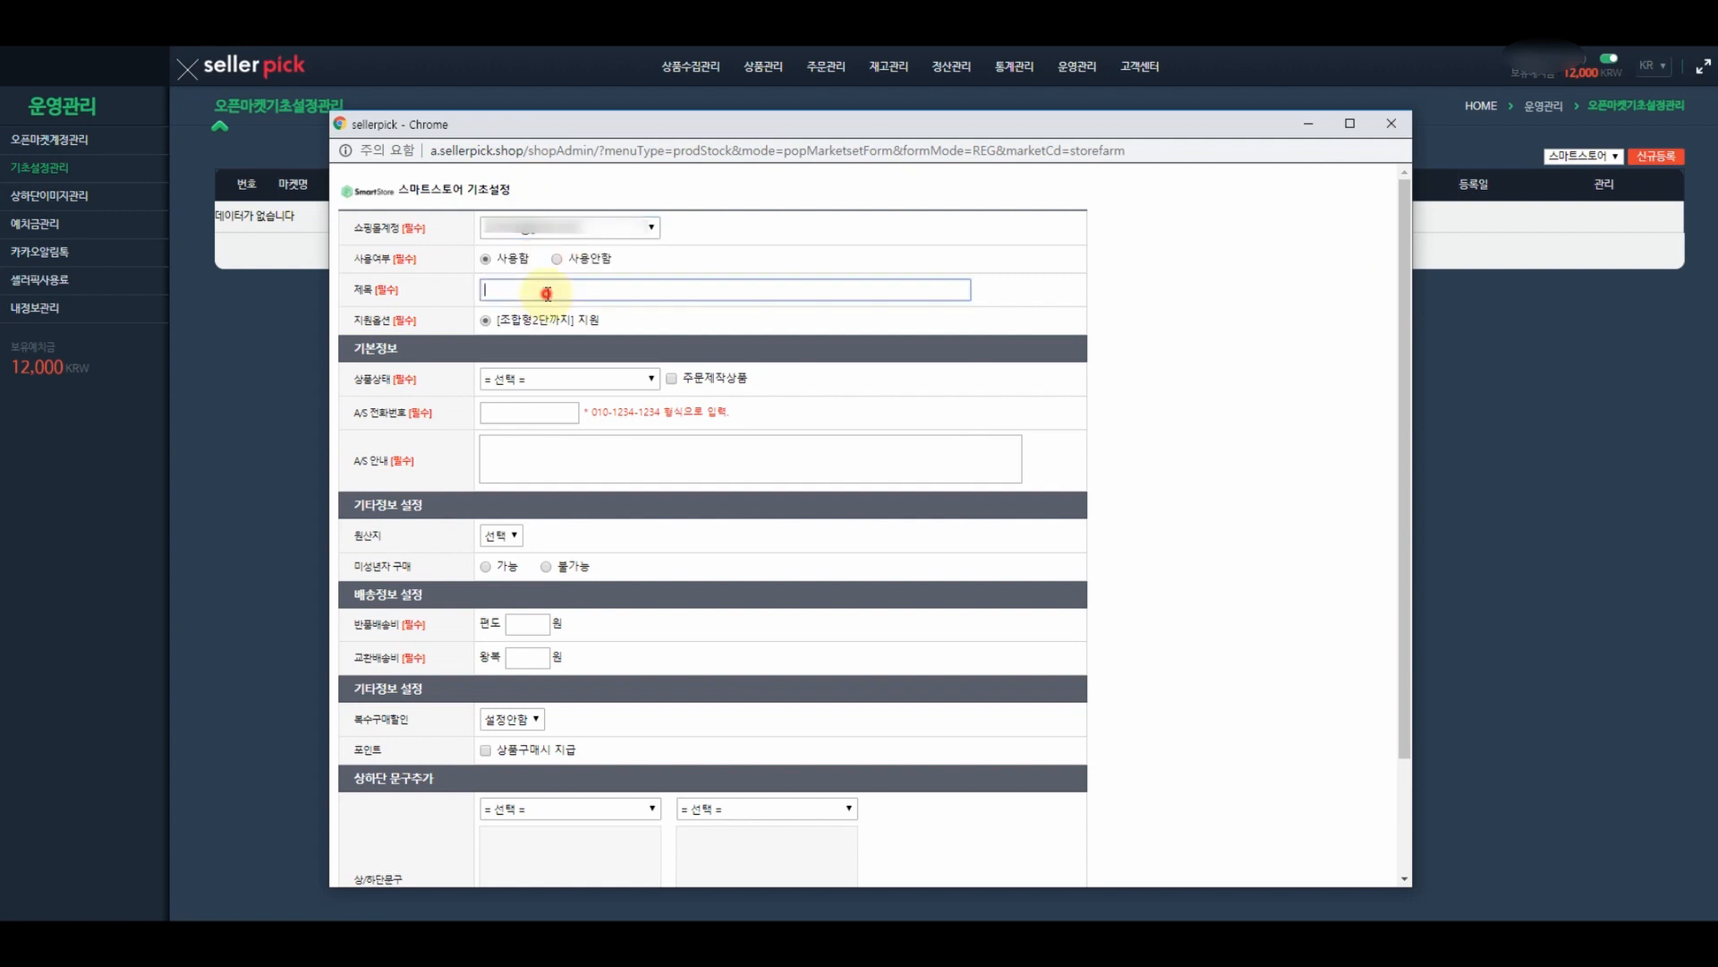
text(해외구매대행 중국)
click(524, 379)
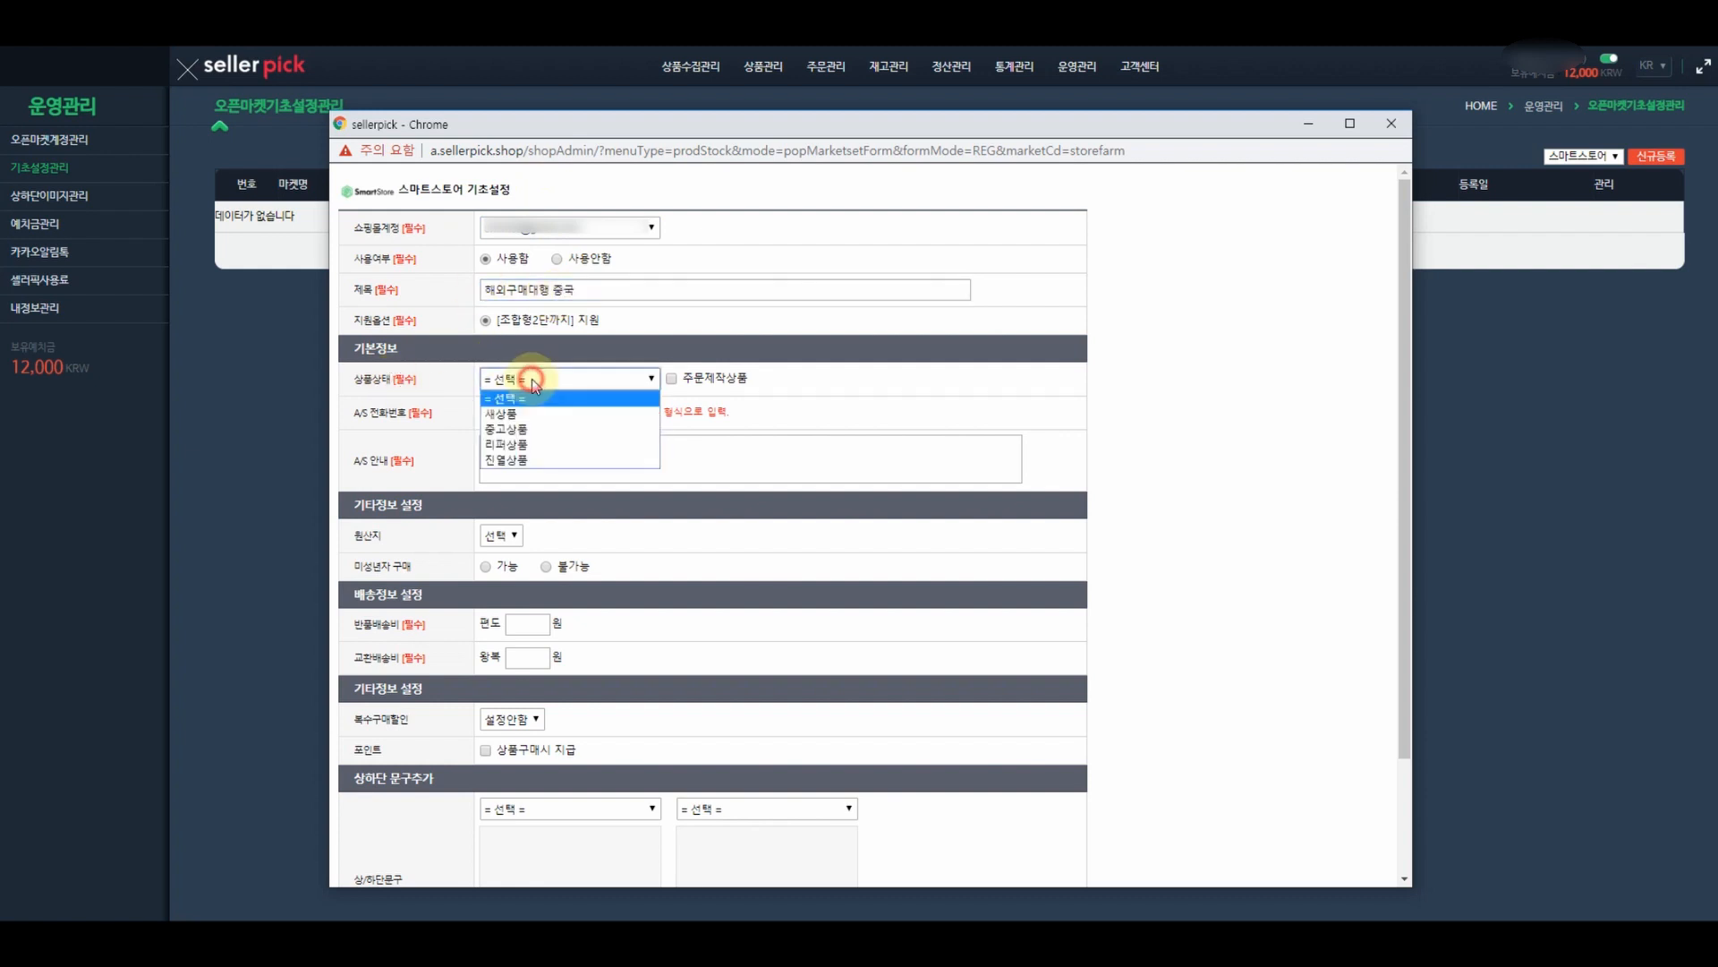
click(517, 412)
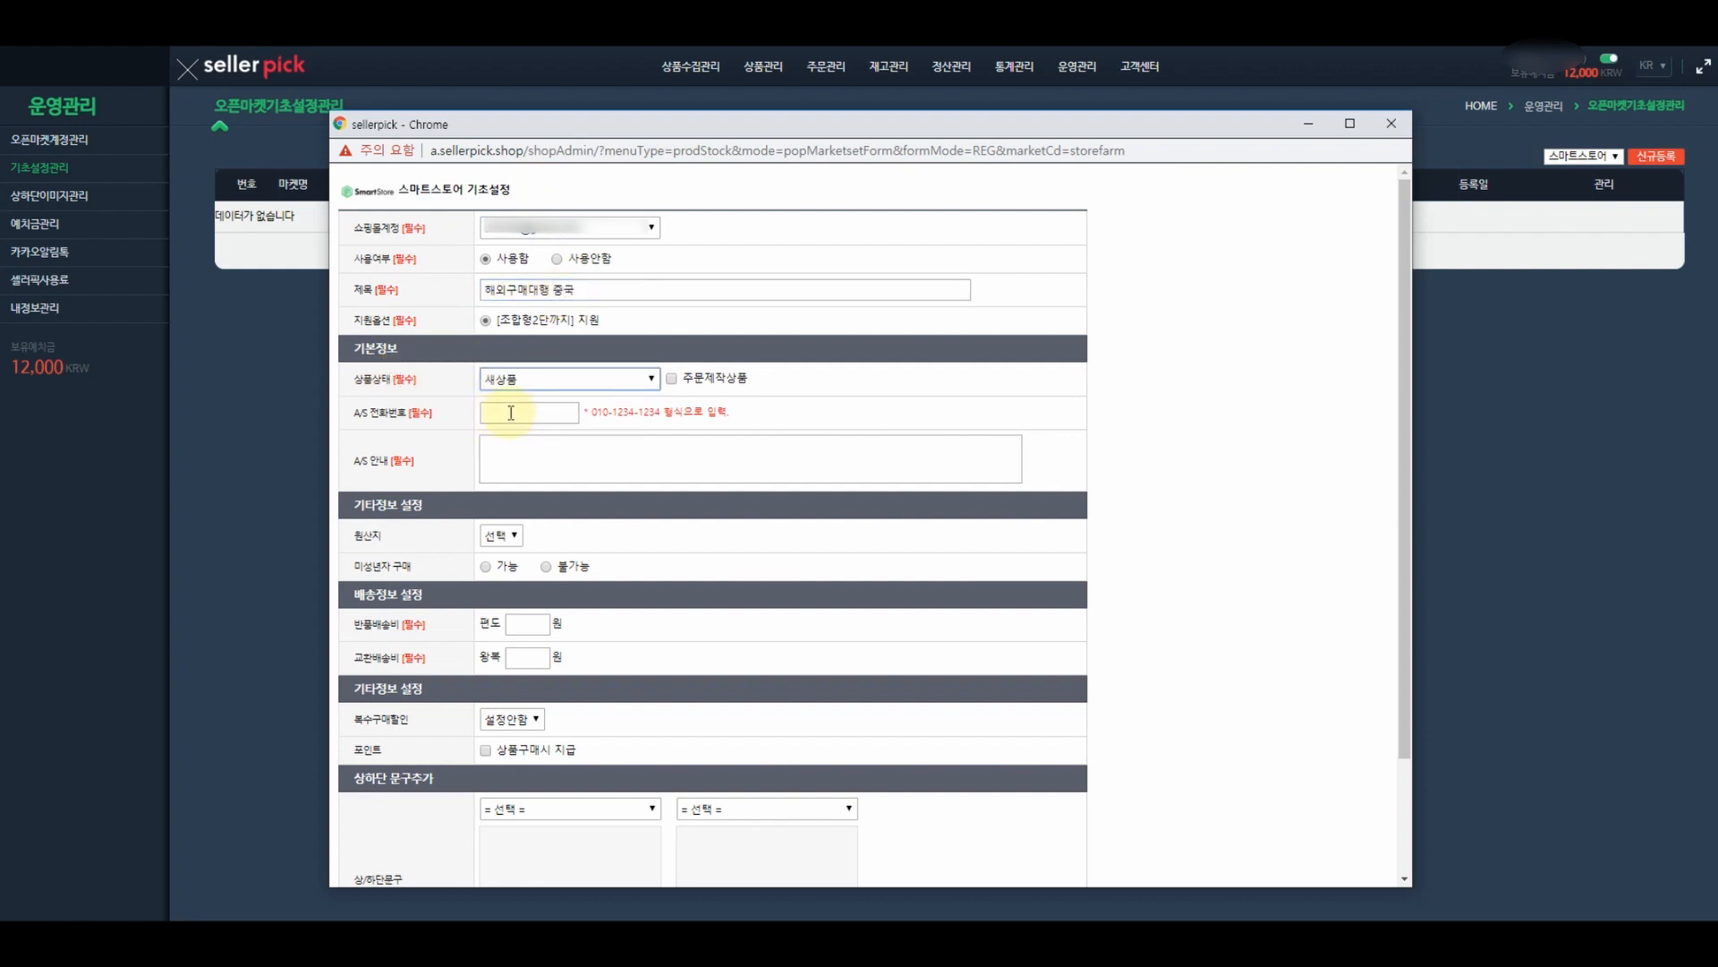
- Paste the A/S phone number and add the notice '해외구매상품 특성상 A/S 불가합니다.'
click(510, 412)
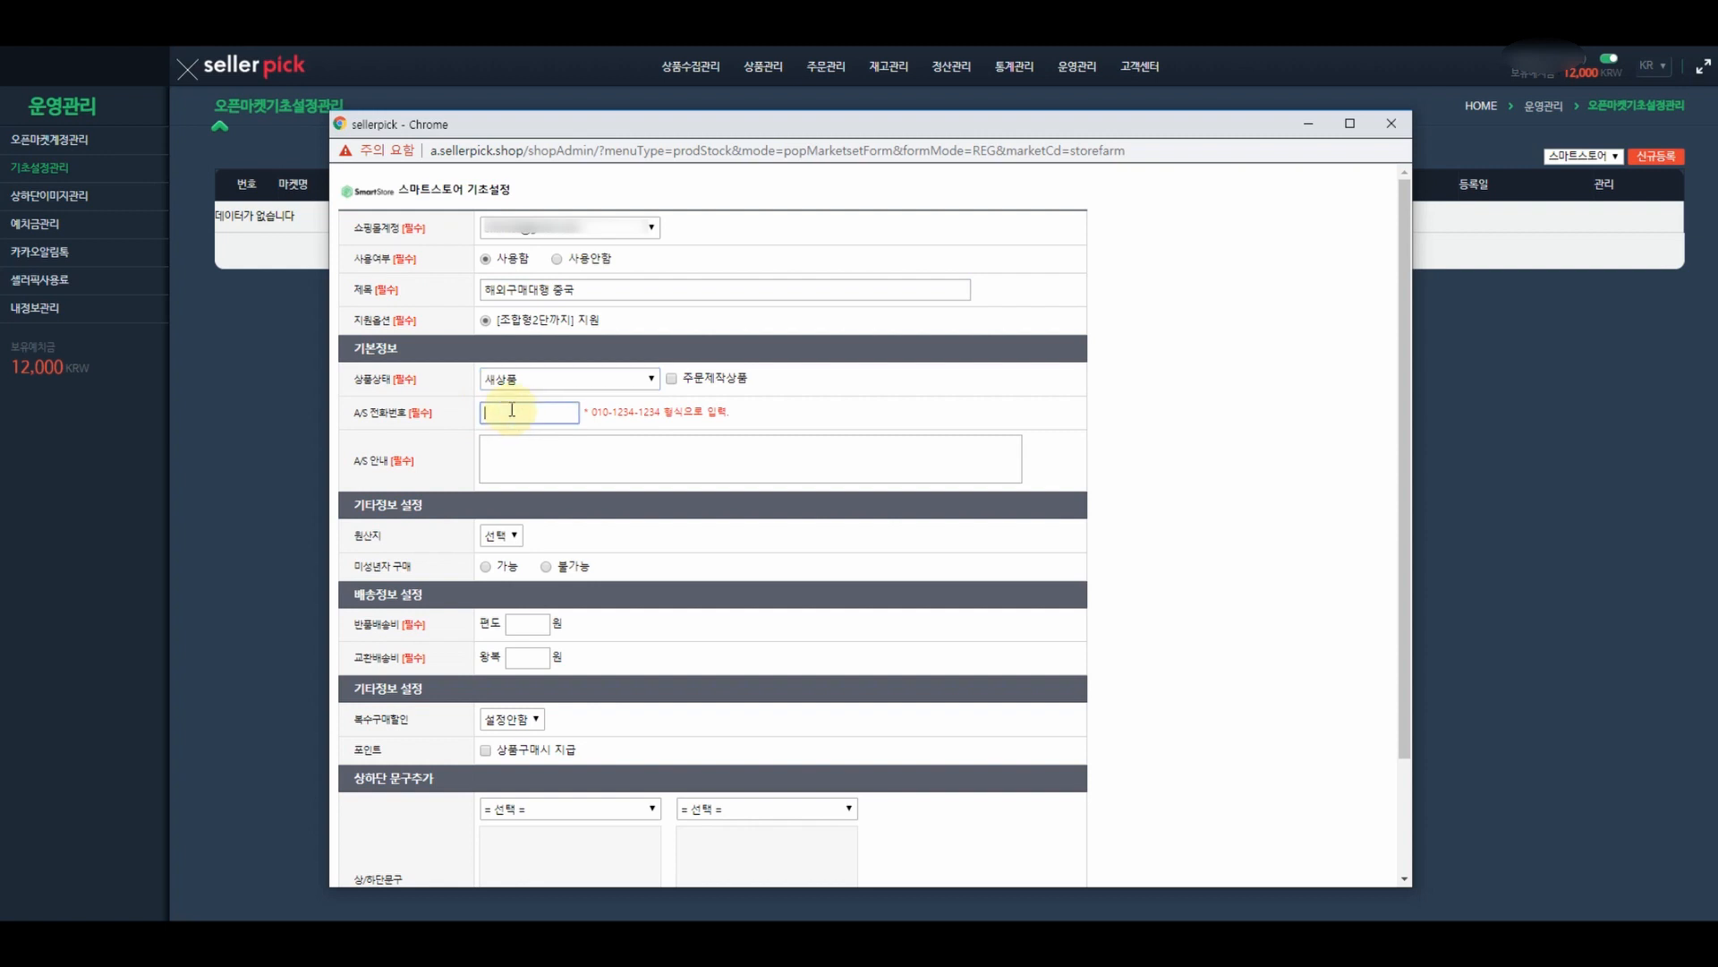
key(ctrl+v)
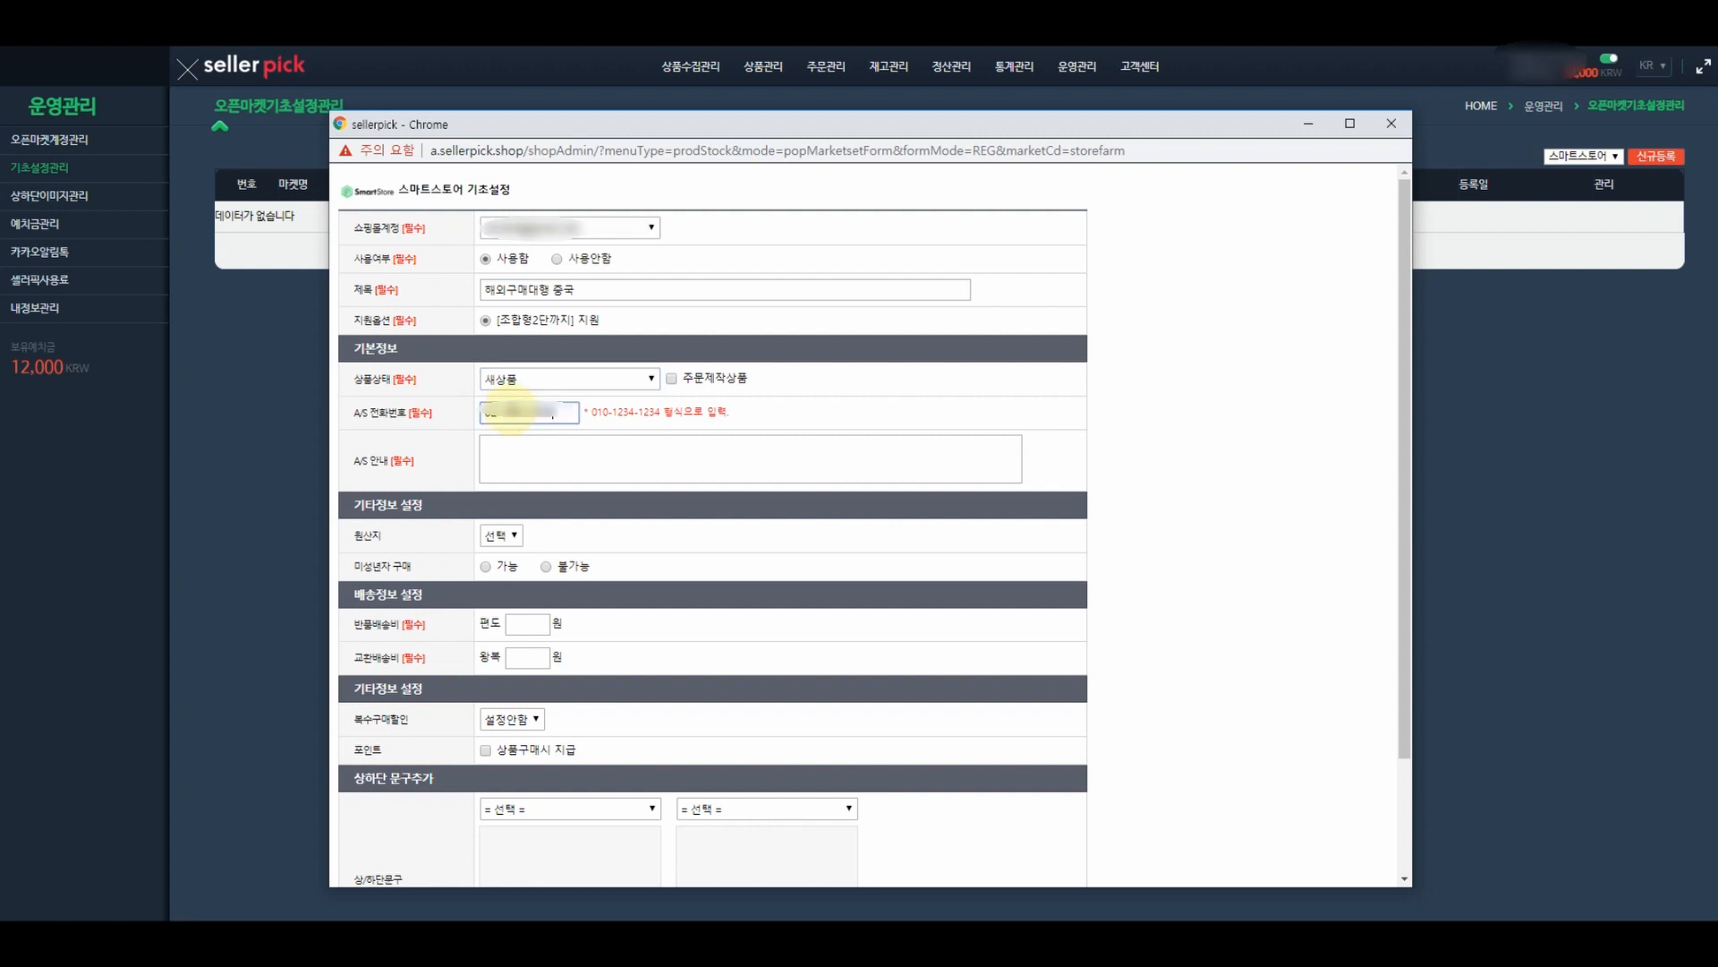
click(570, 456)
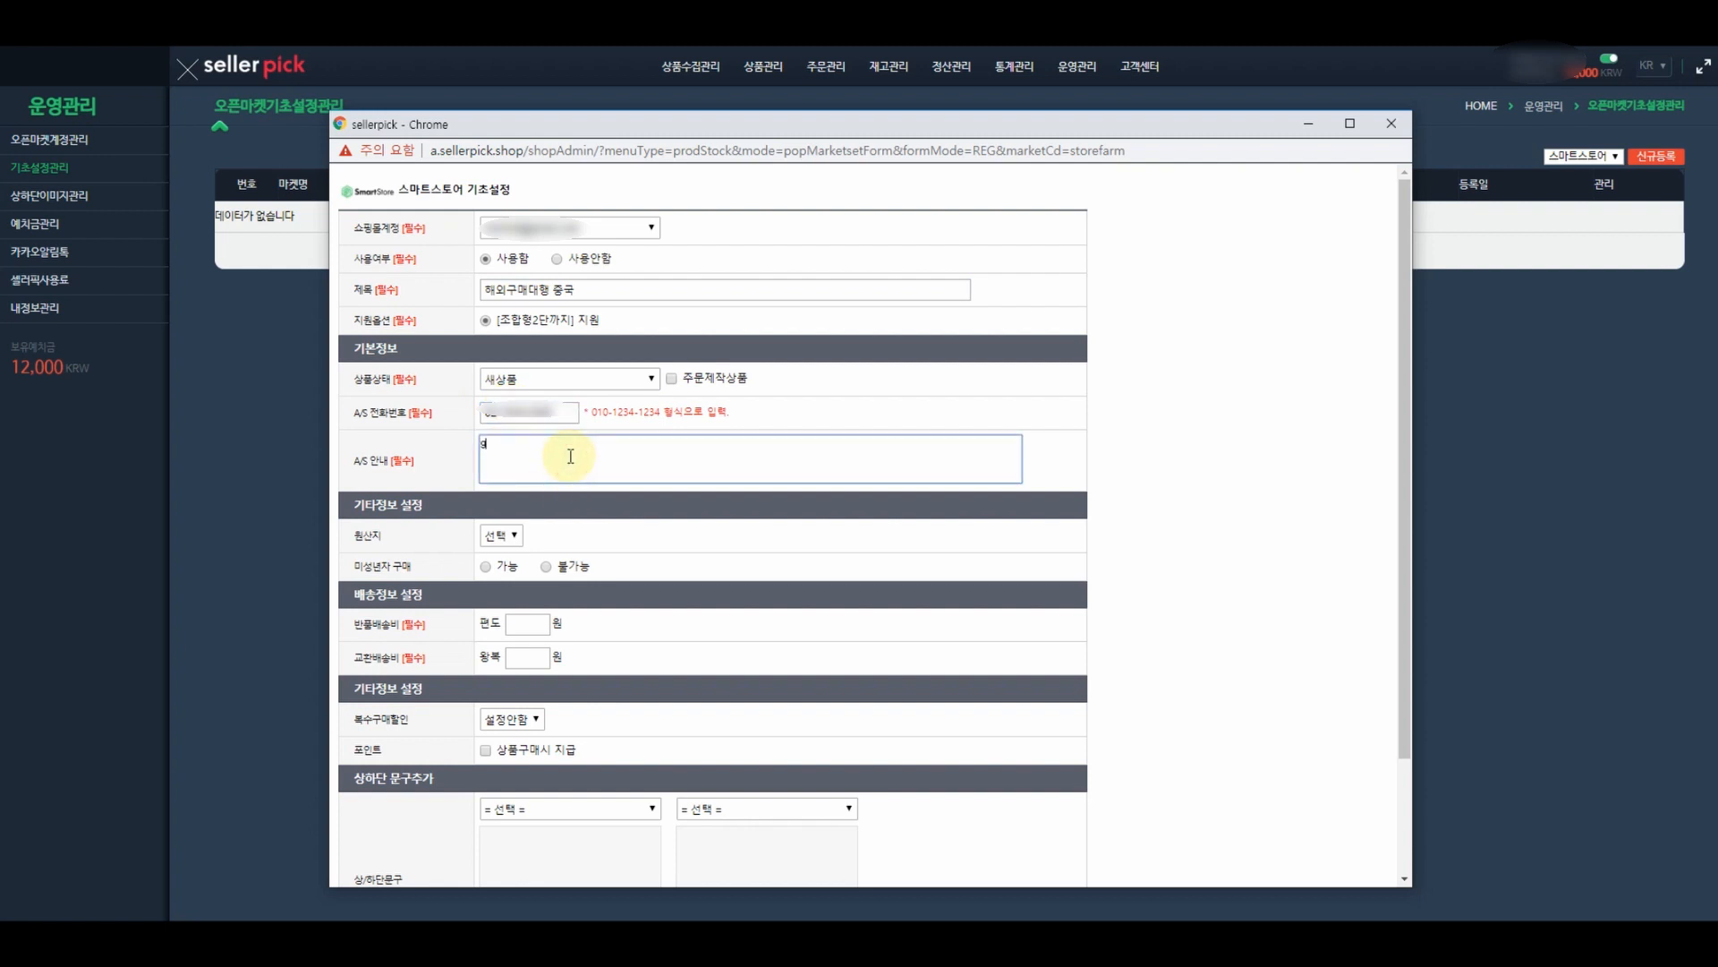
text(gi)
key(BackSpace)
key(BackSpace)
text(해외구매상품 특성상 A/S 불가합니)
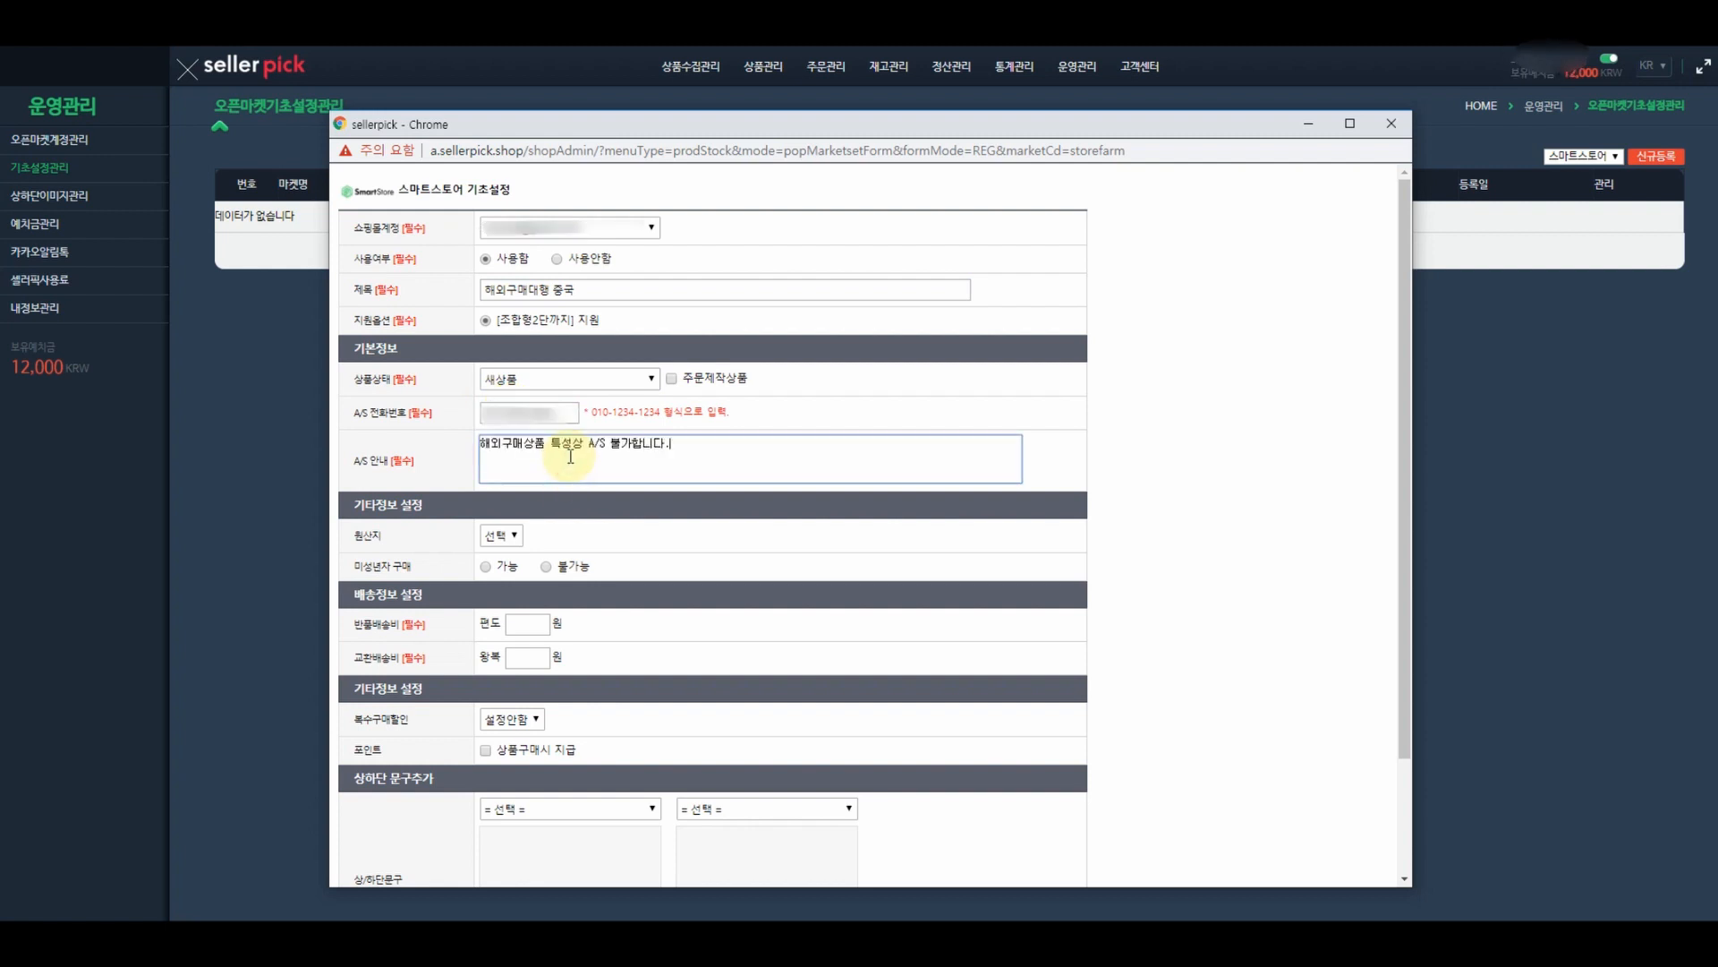
text(다.)
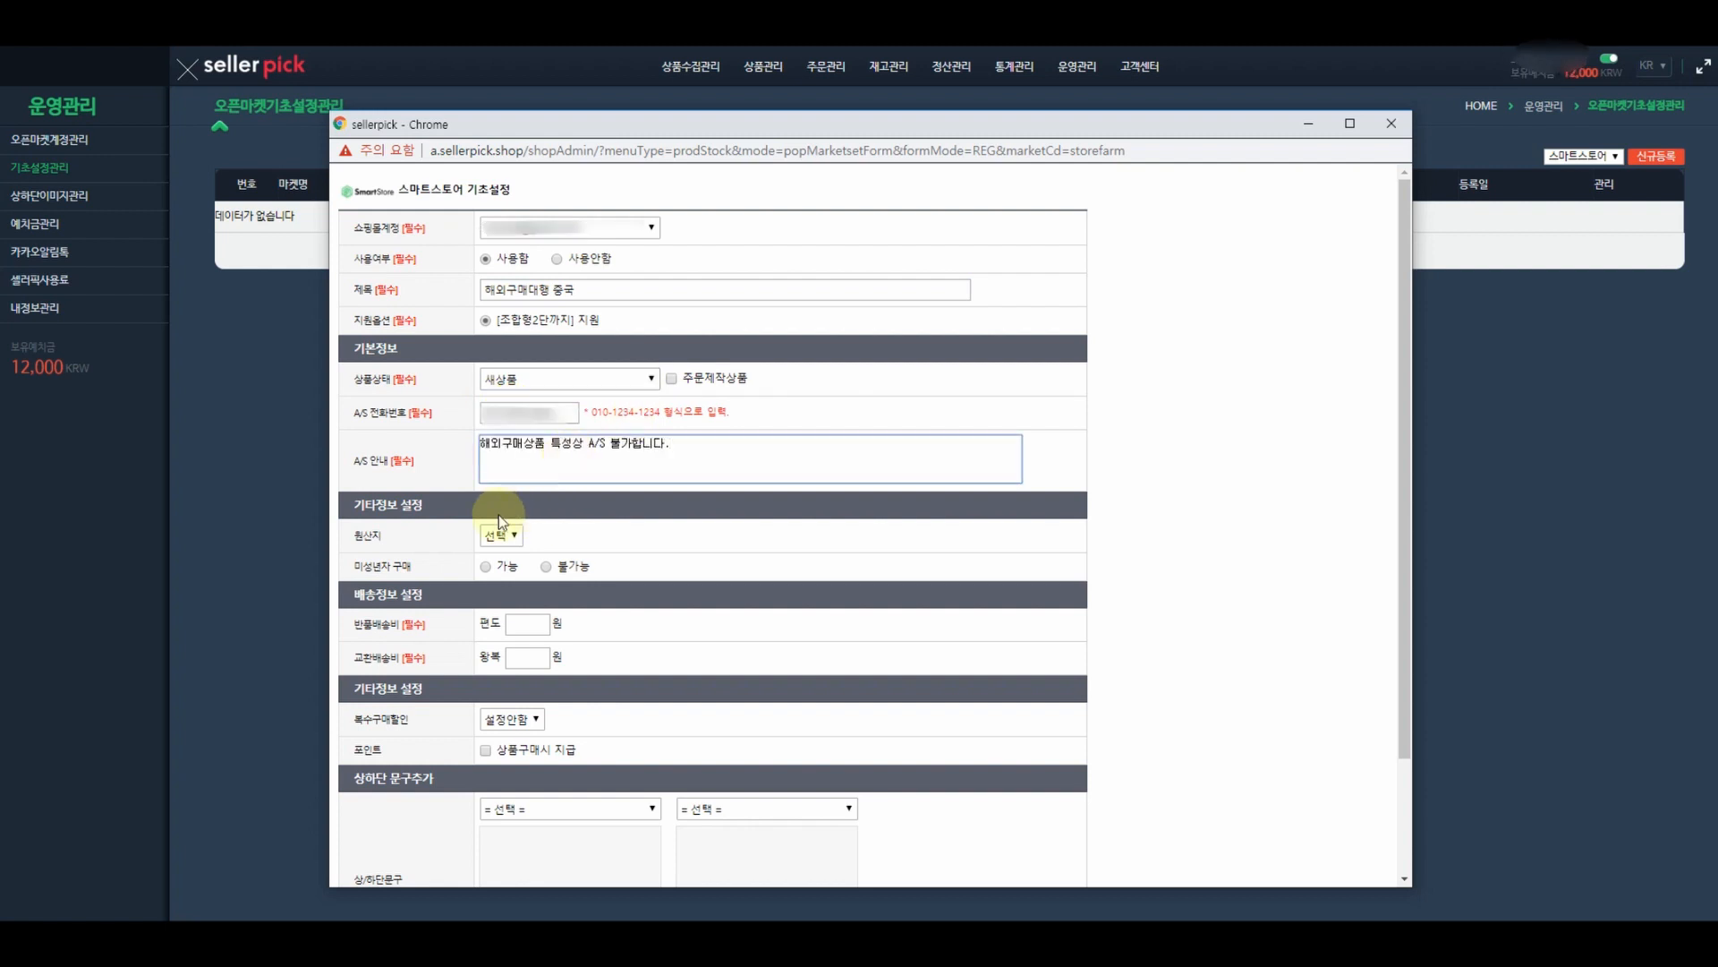
- Set origin to 중국, allow minors, and enter return fee 15000 and exchange fee 30000 won
click(500, 535)
click(510, 566)
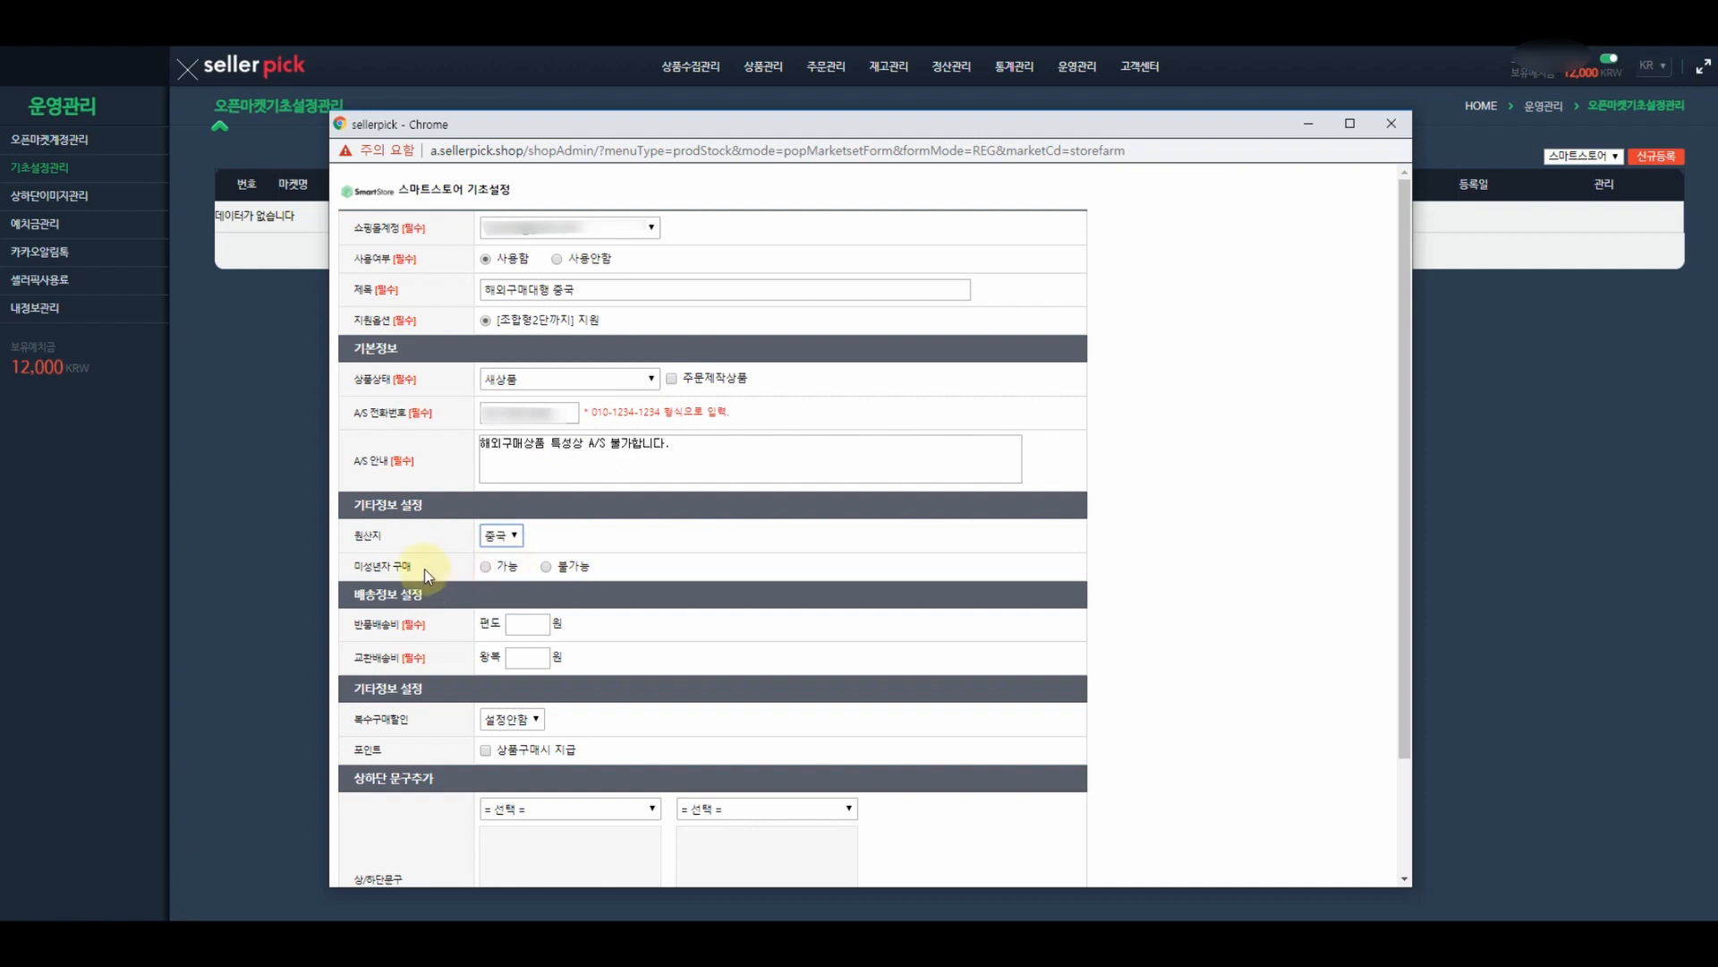
click(485, 567)
click(528, 624)
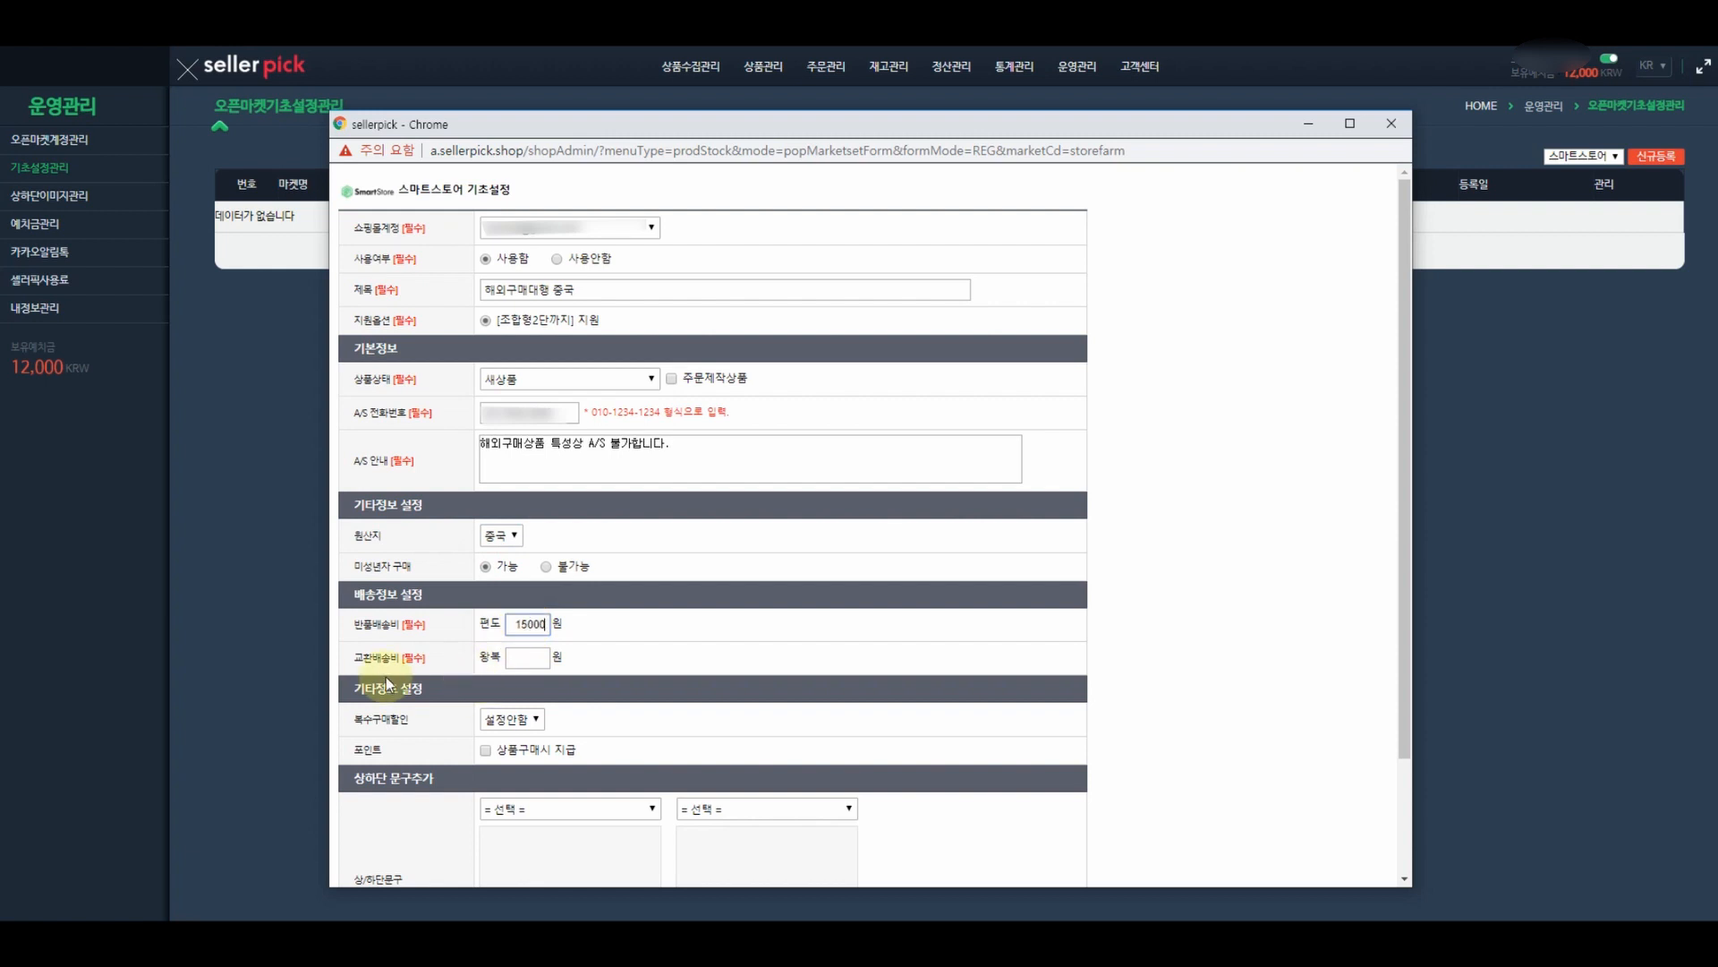
click(545, 658)
click(760, 626)
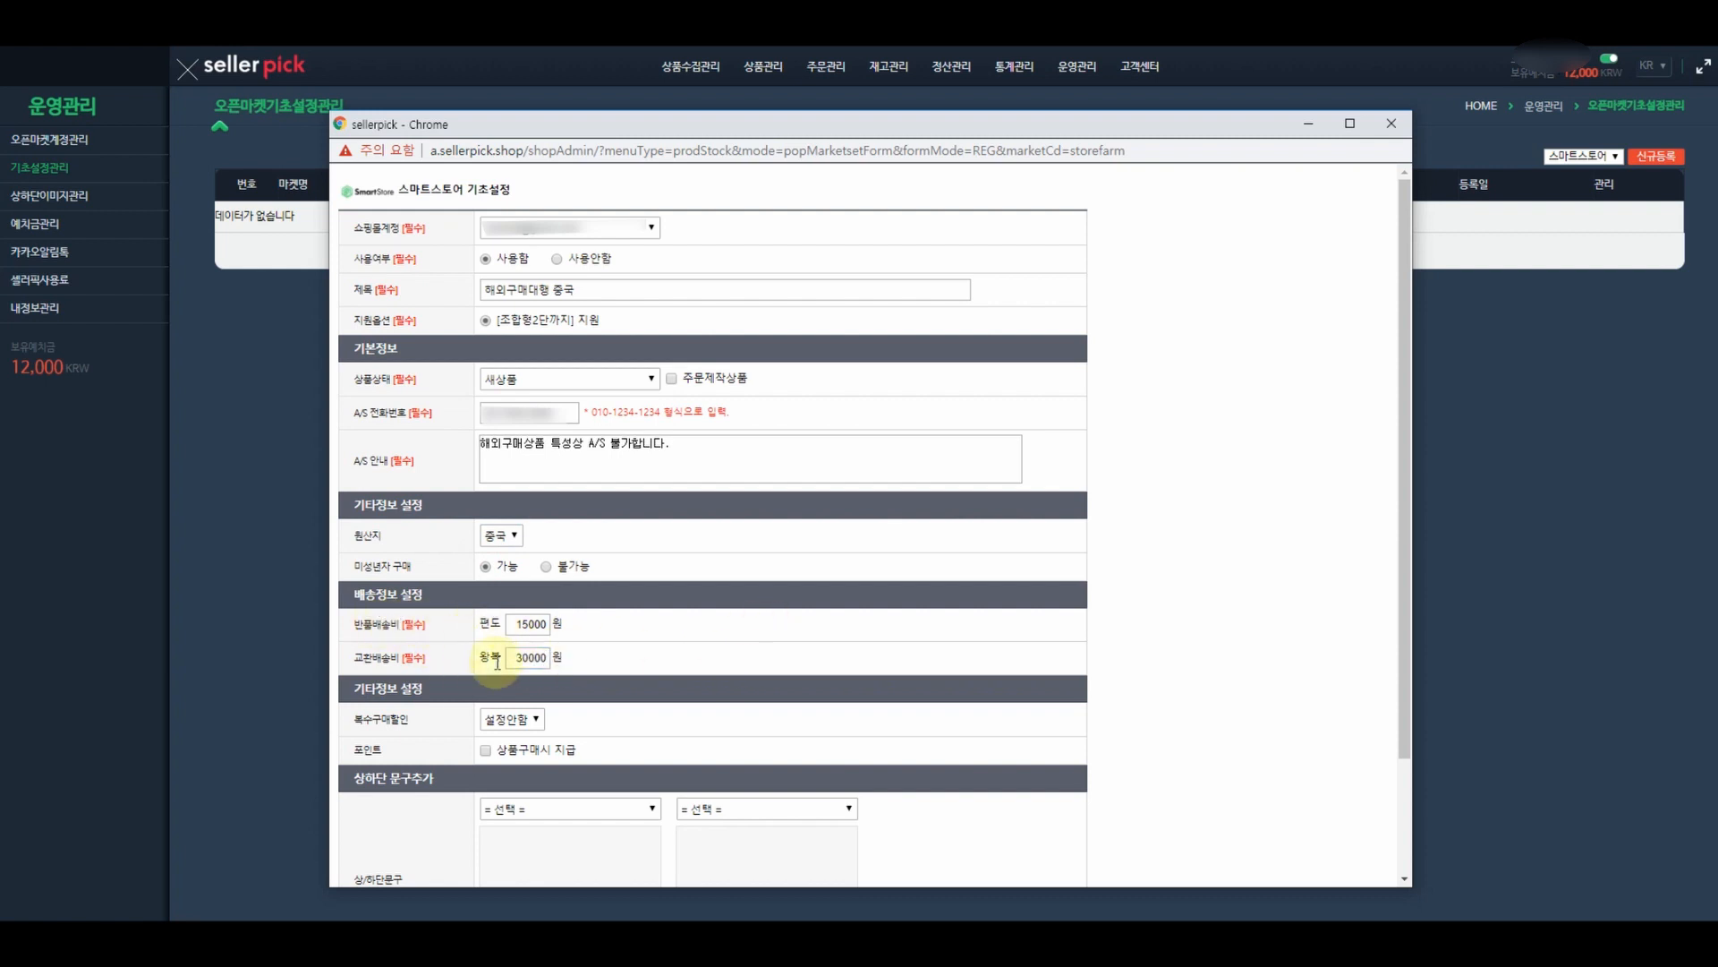
- Turn on a 500 won multi-purchase discount for 2 or more units, with no period limit
scroll(1016, 630, down, 1)
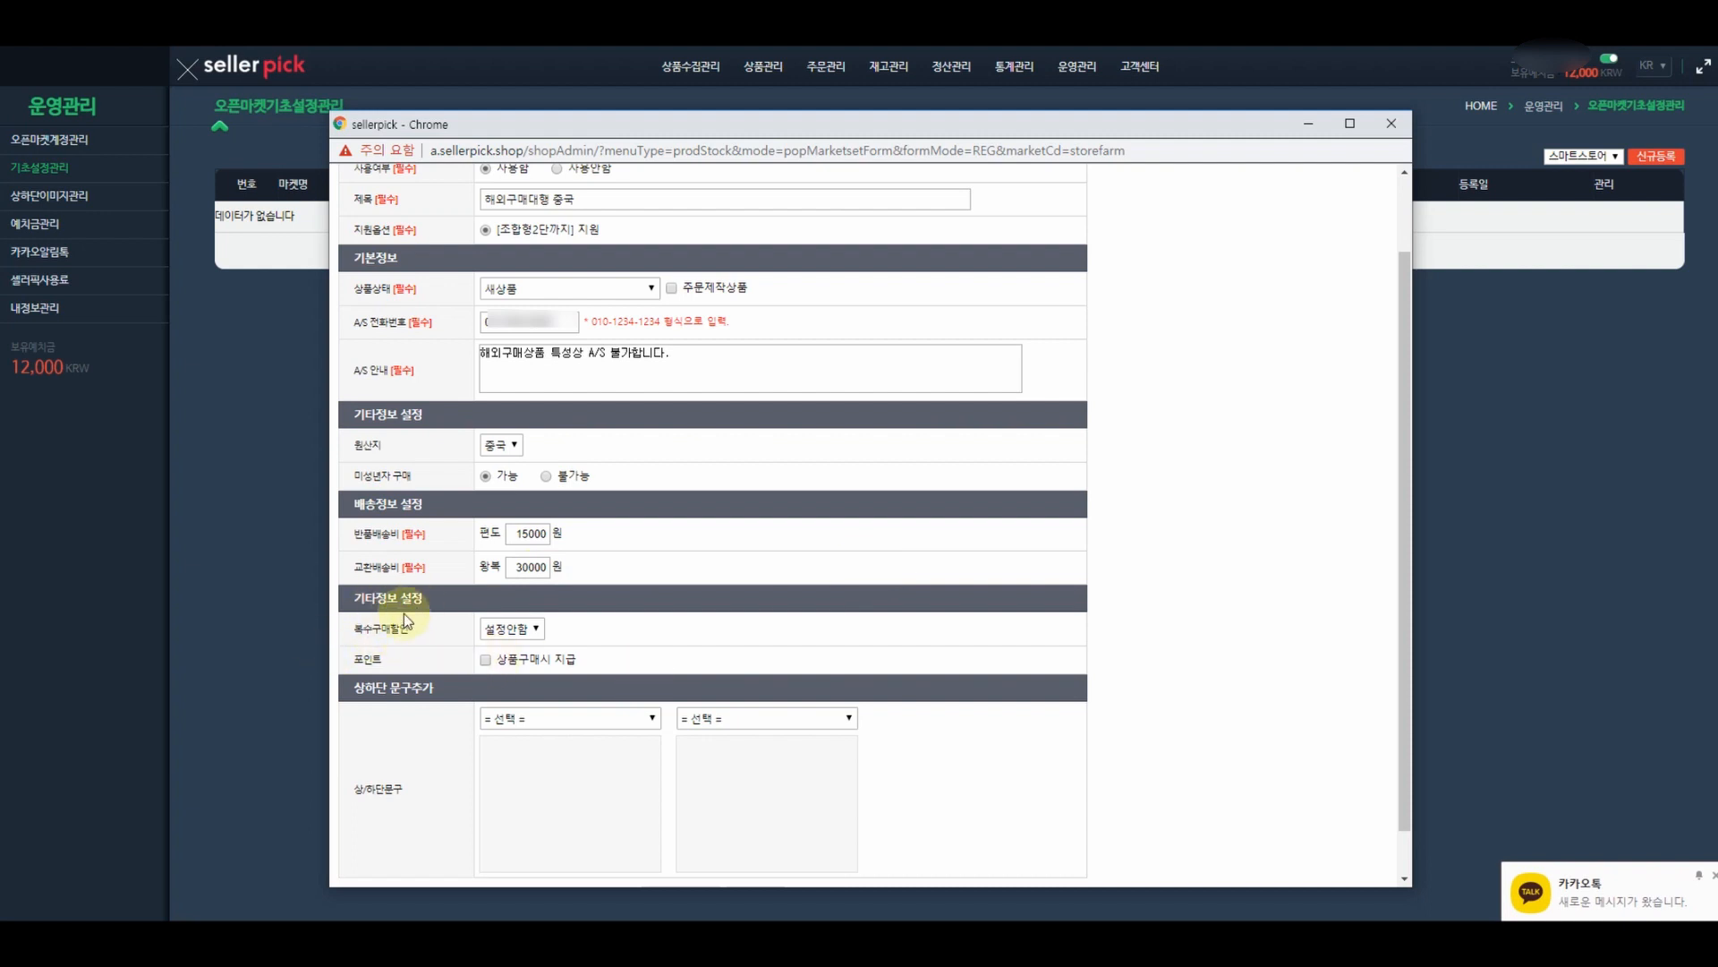
scroll(399, 616, down, 1)
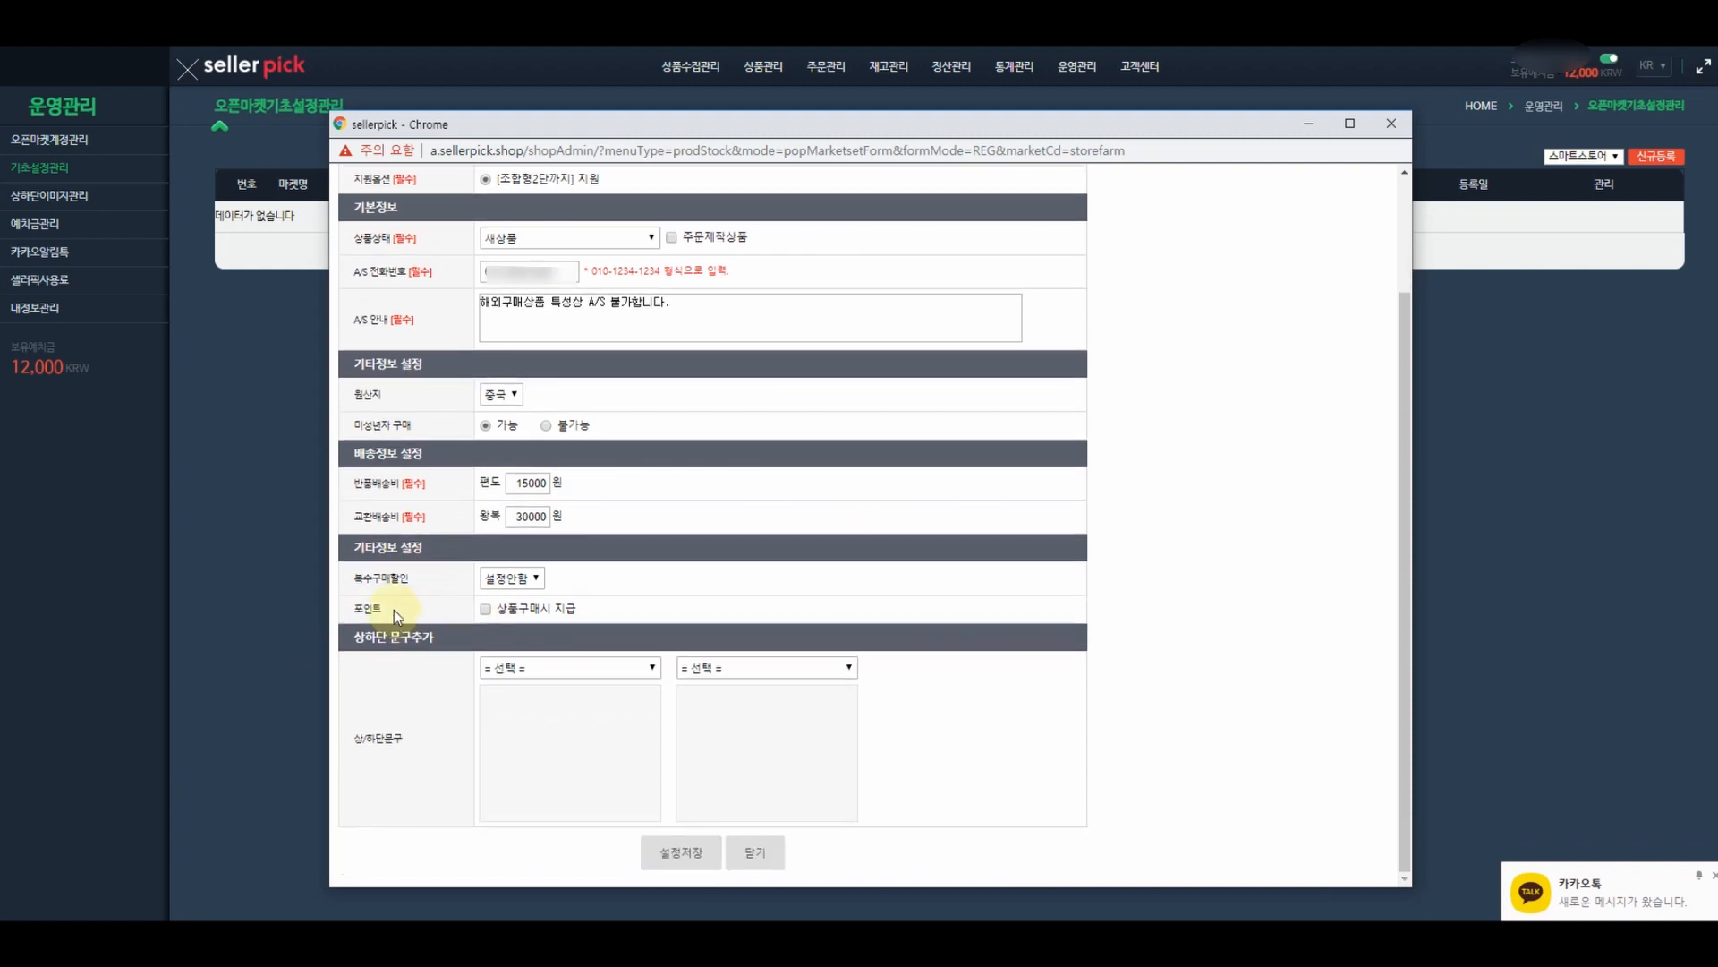
click(517, 584)
click(512, 609)
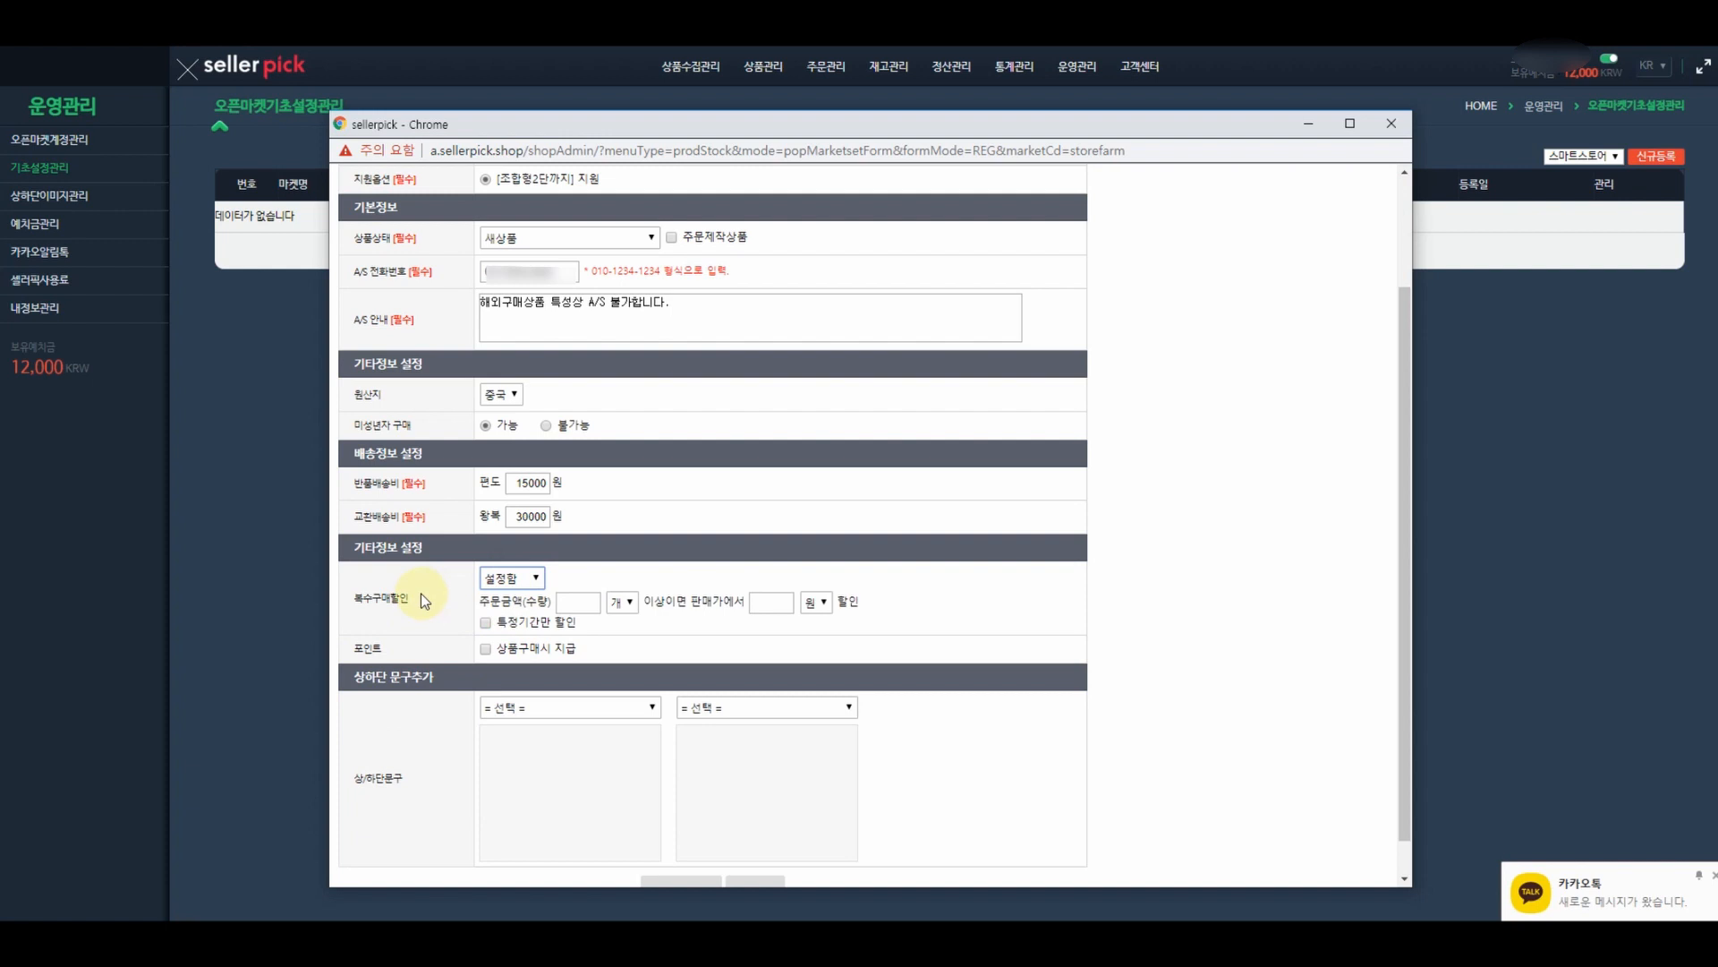
click(577, 602)
text(2)
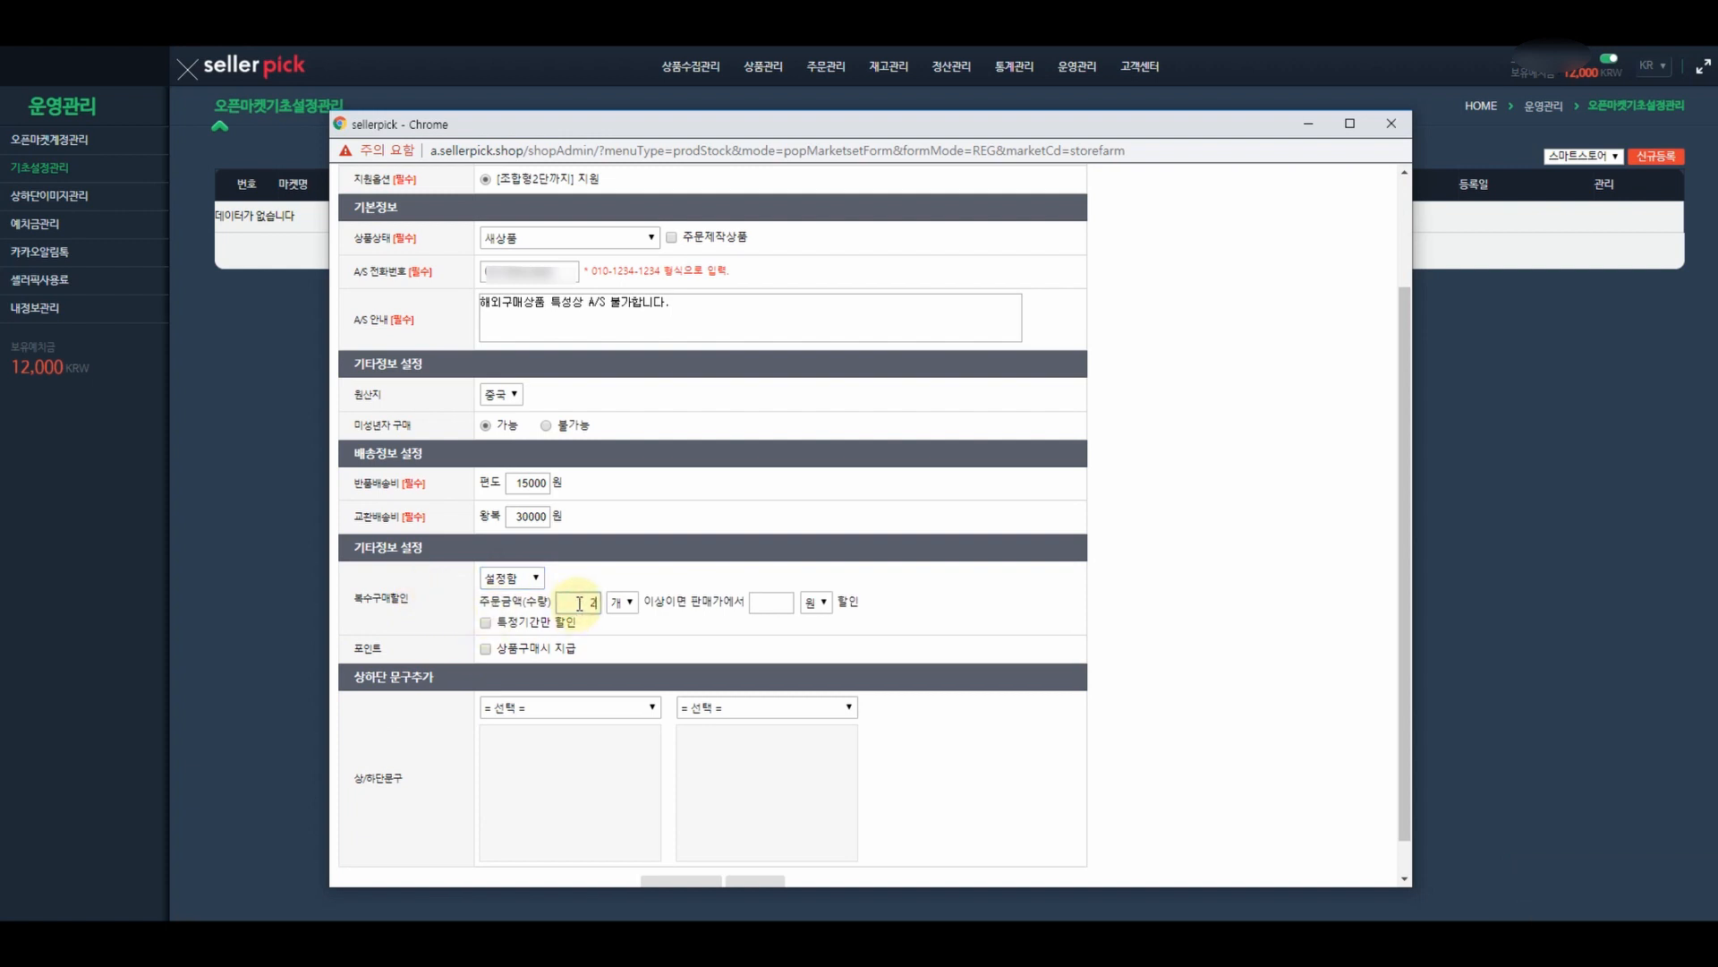
click(794, 607)
text(500)
click(823, 605)
click(823, 638)
click(821, 604)
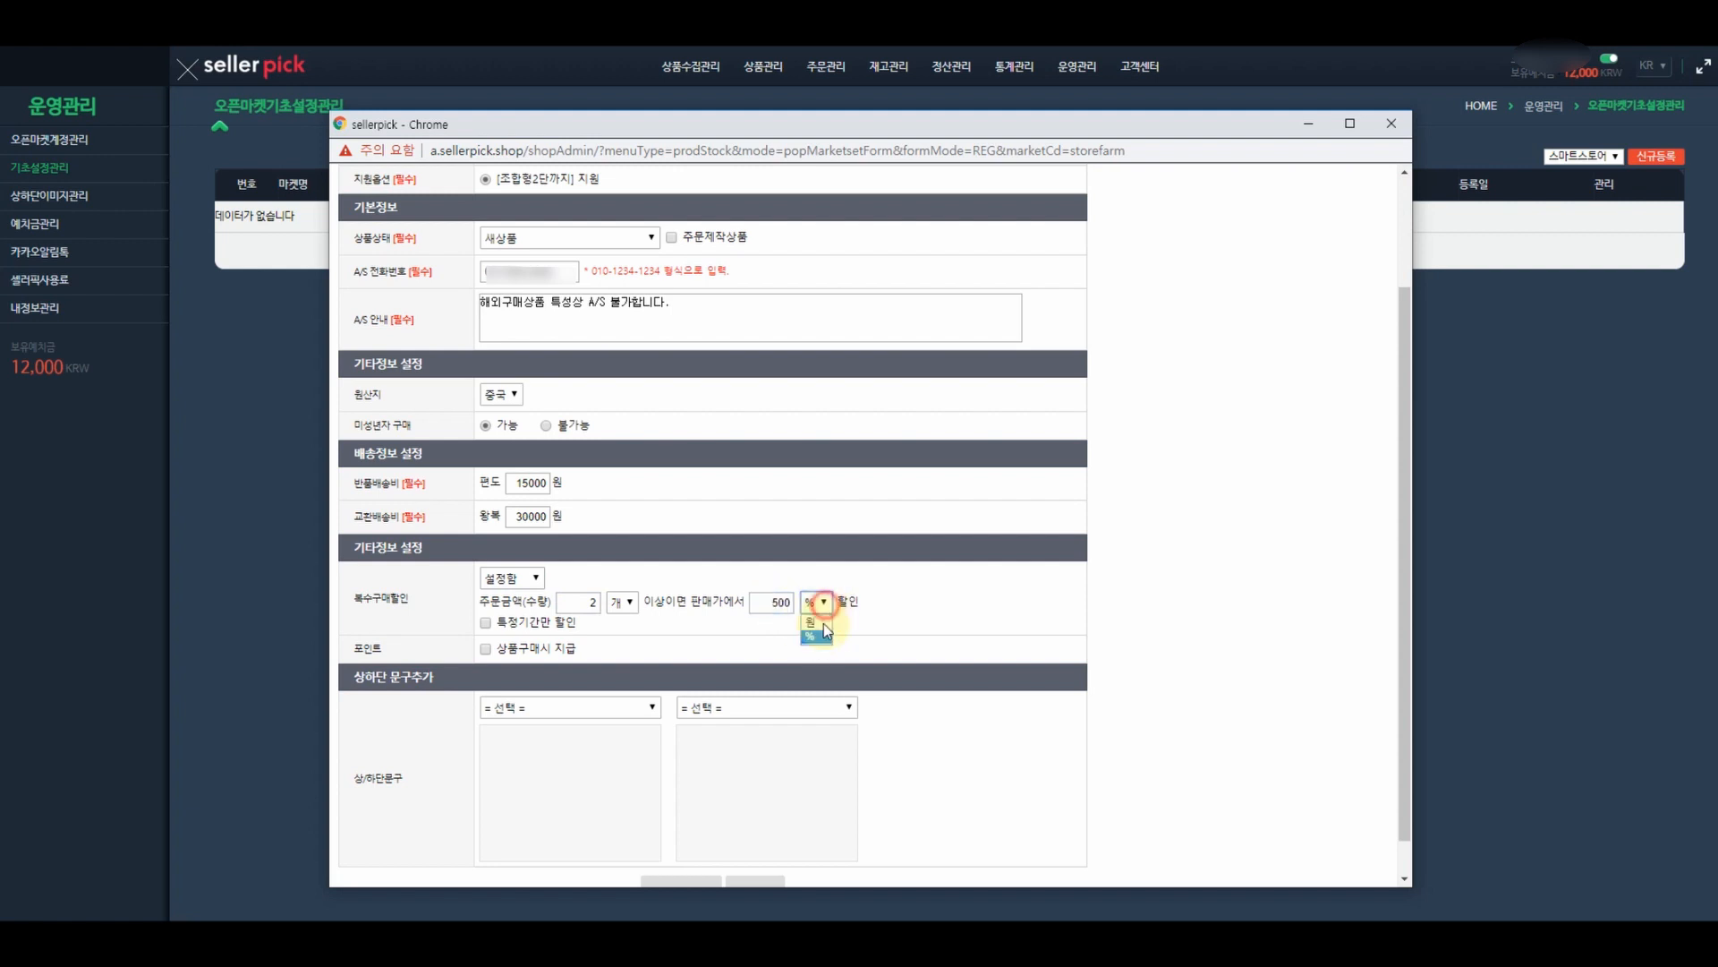
click(817, 622)
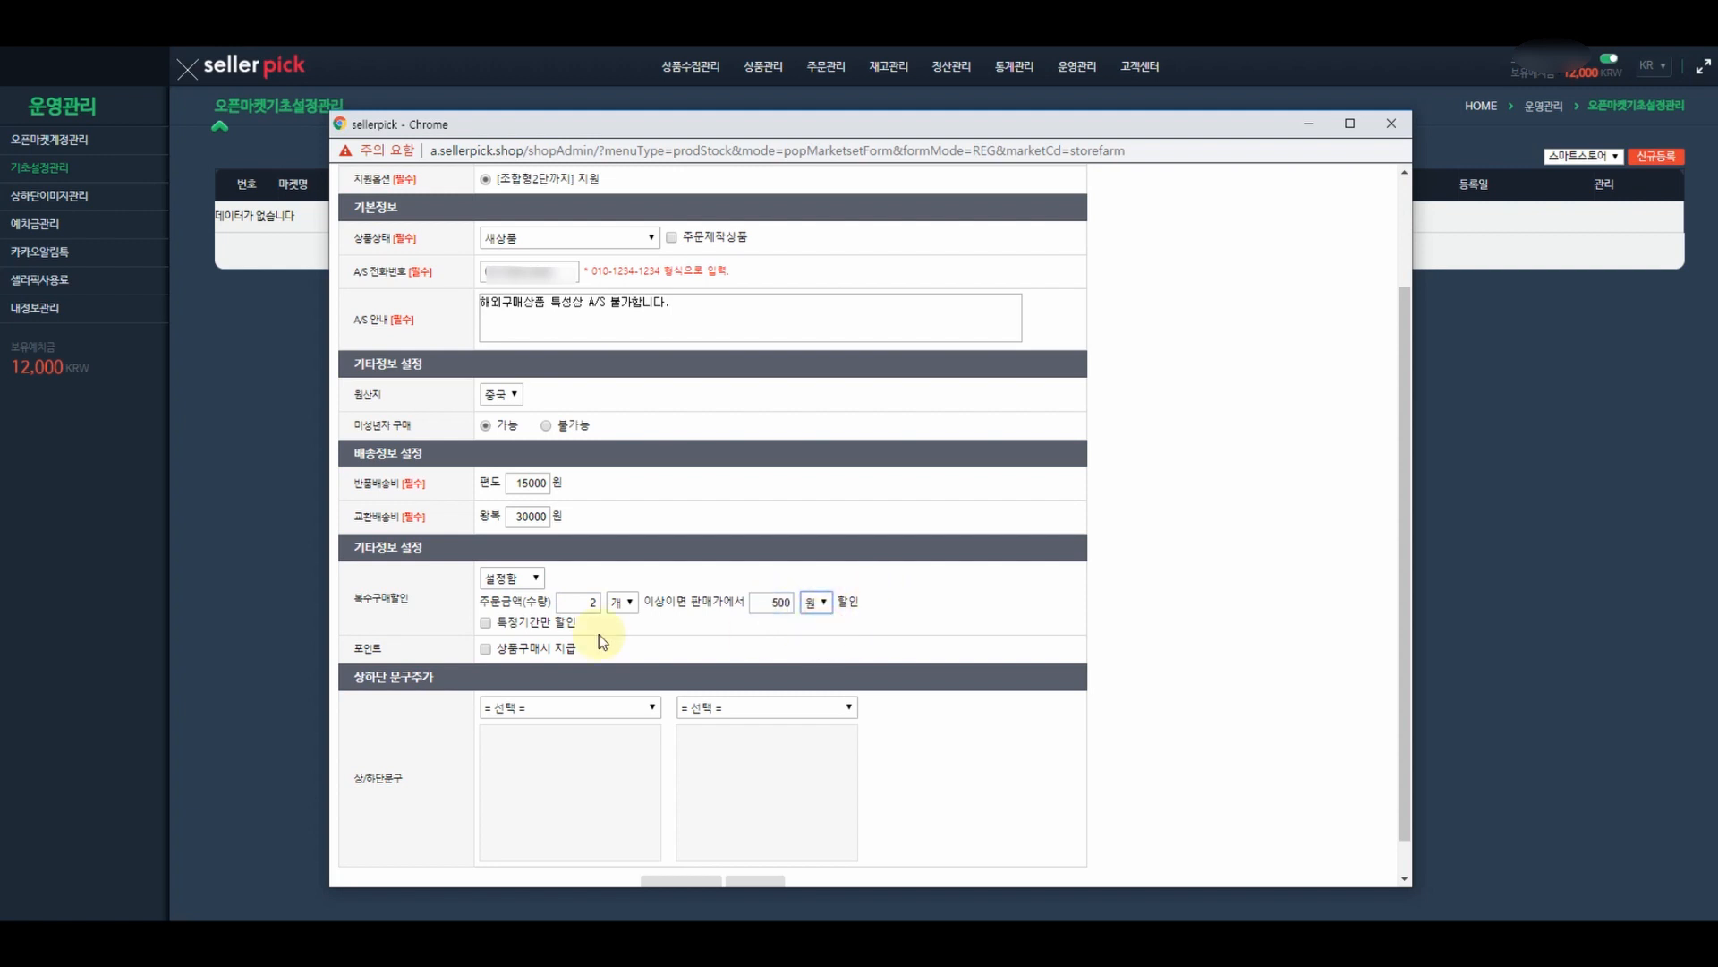
click(485, 625)
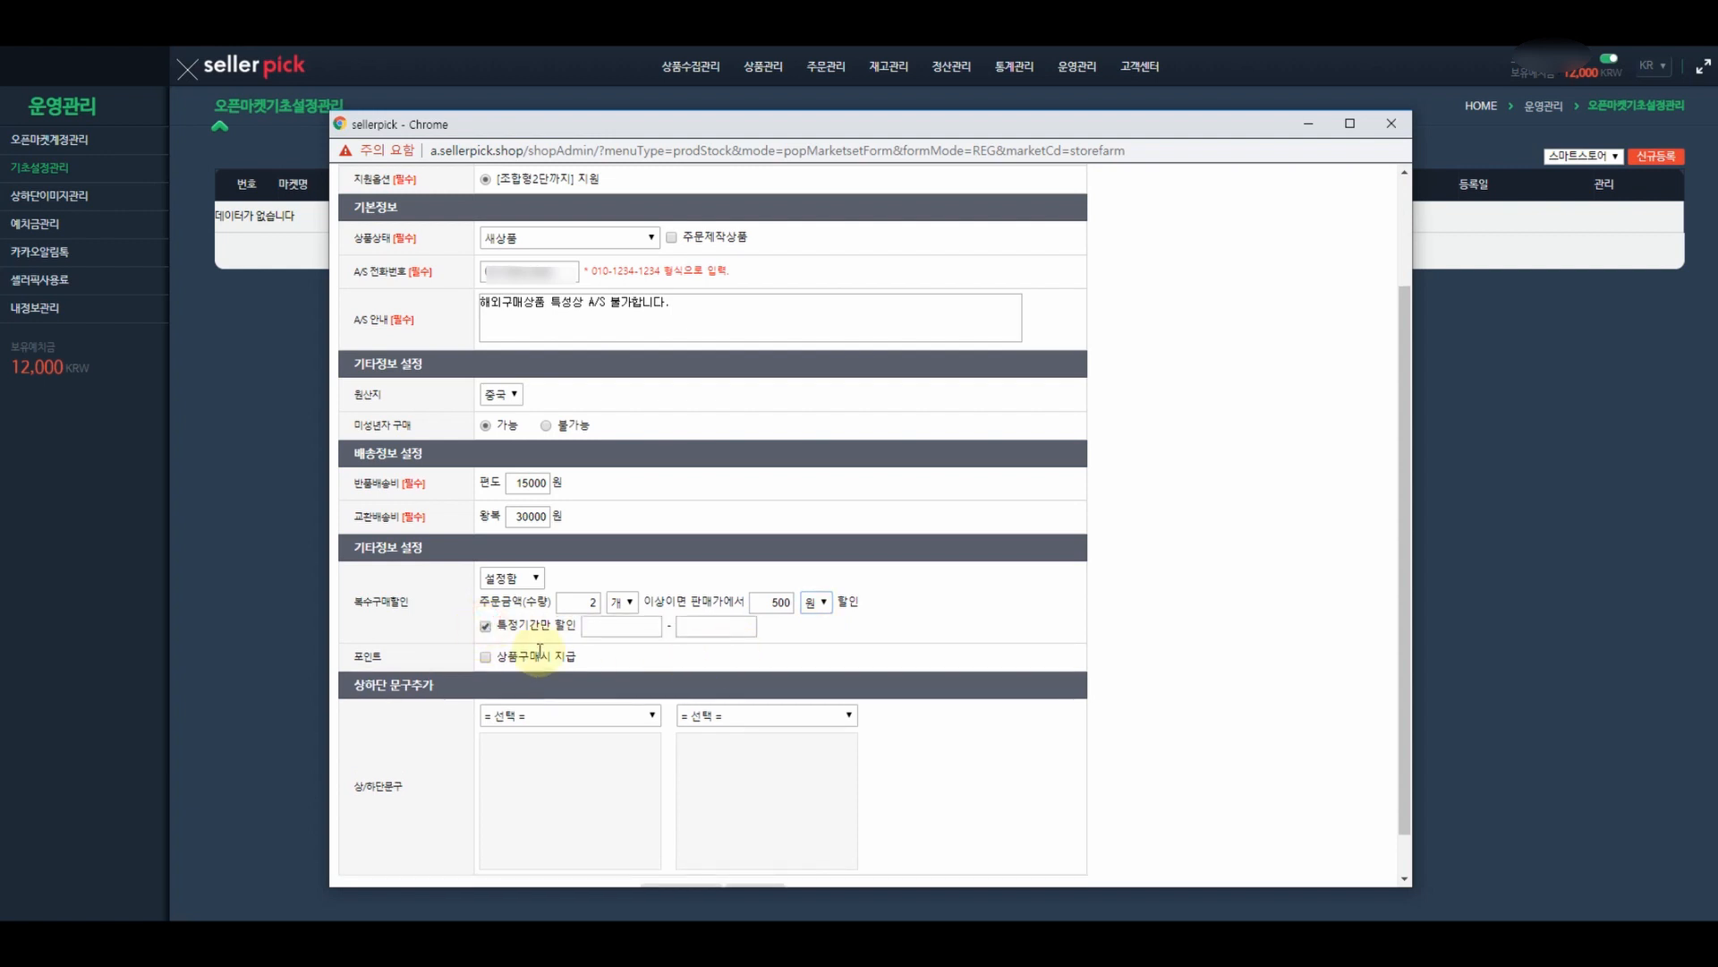
click(486, 627)
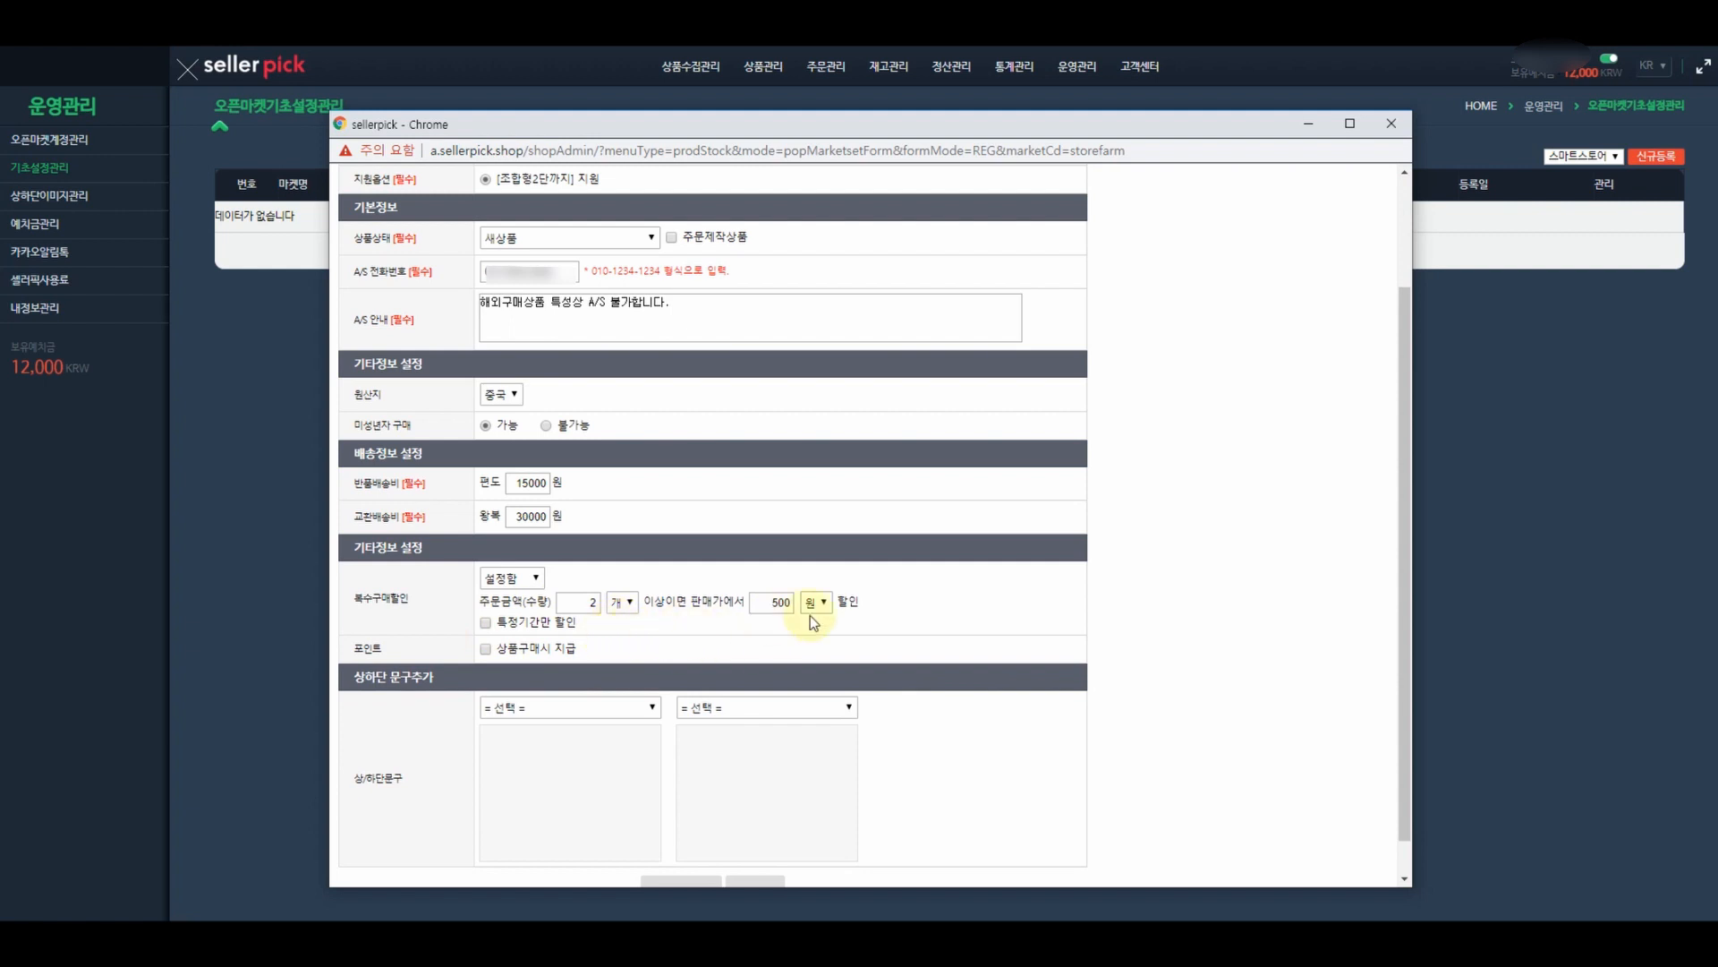
- Award 200 won in points for each product purchase
click(484, 650)
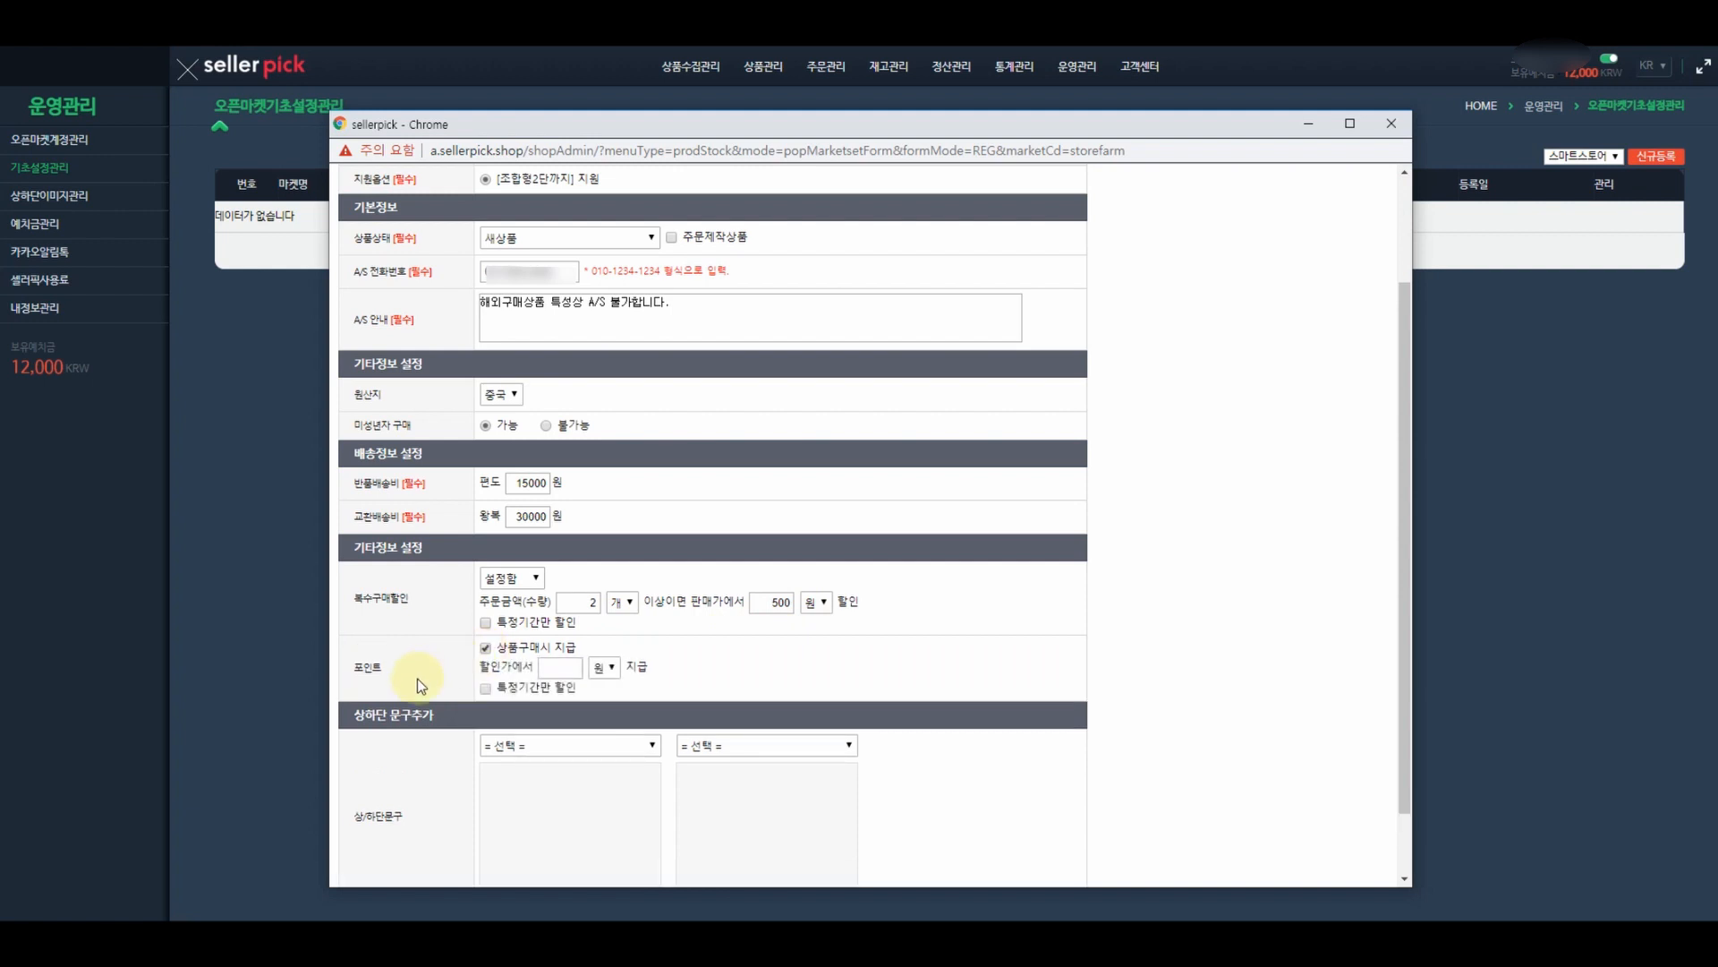
click(559, 669)
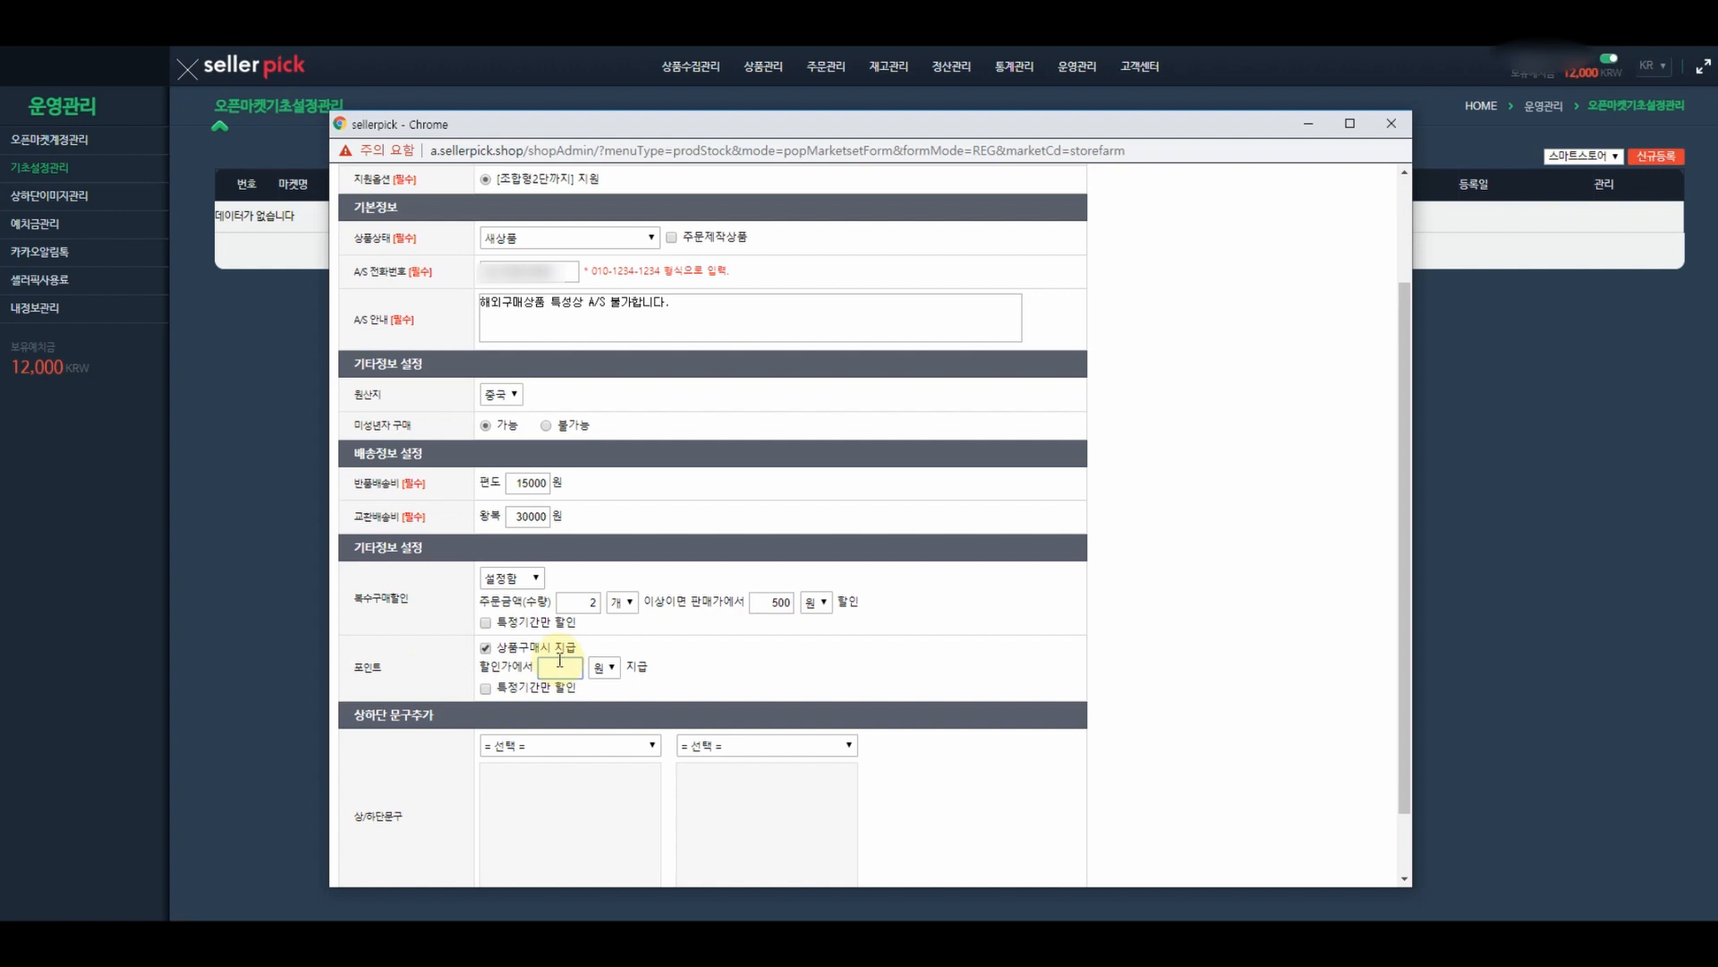
text(200)
scroll(1145, 684, down, 2)
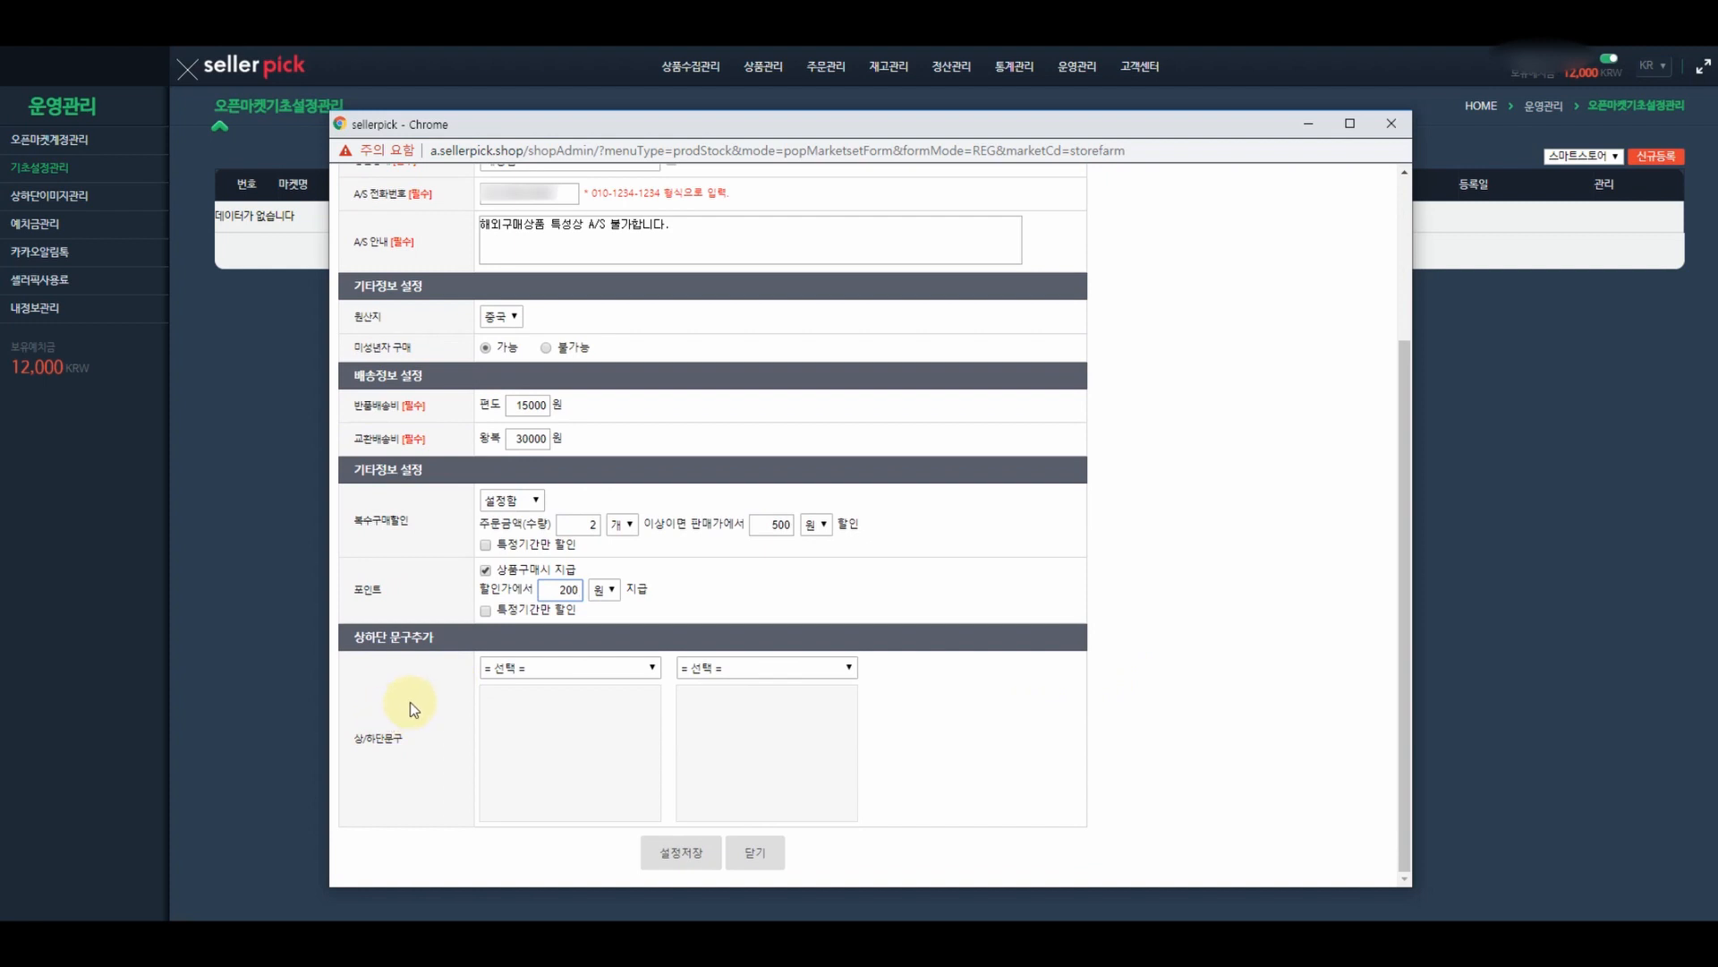
- Use 상단 공지사항 and 하단 공지사항 as top and bottom text, save, and close the window
click(528, 667)
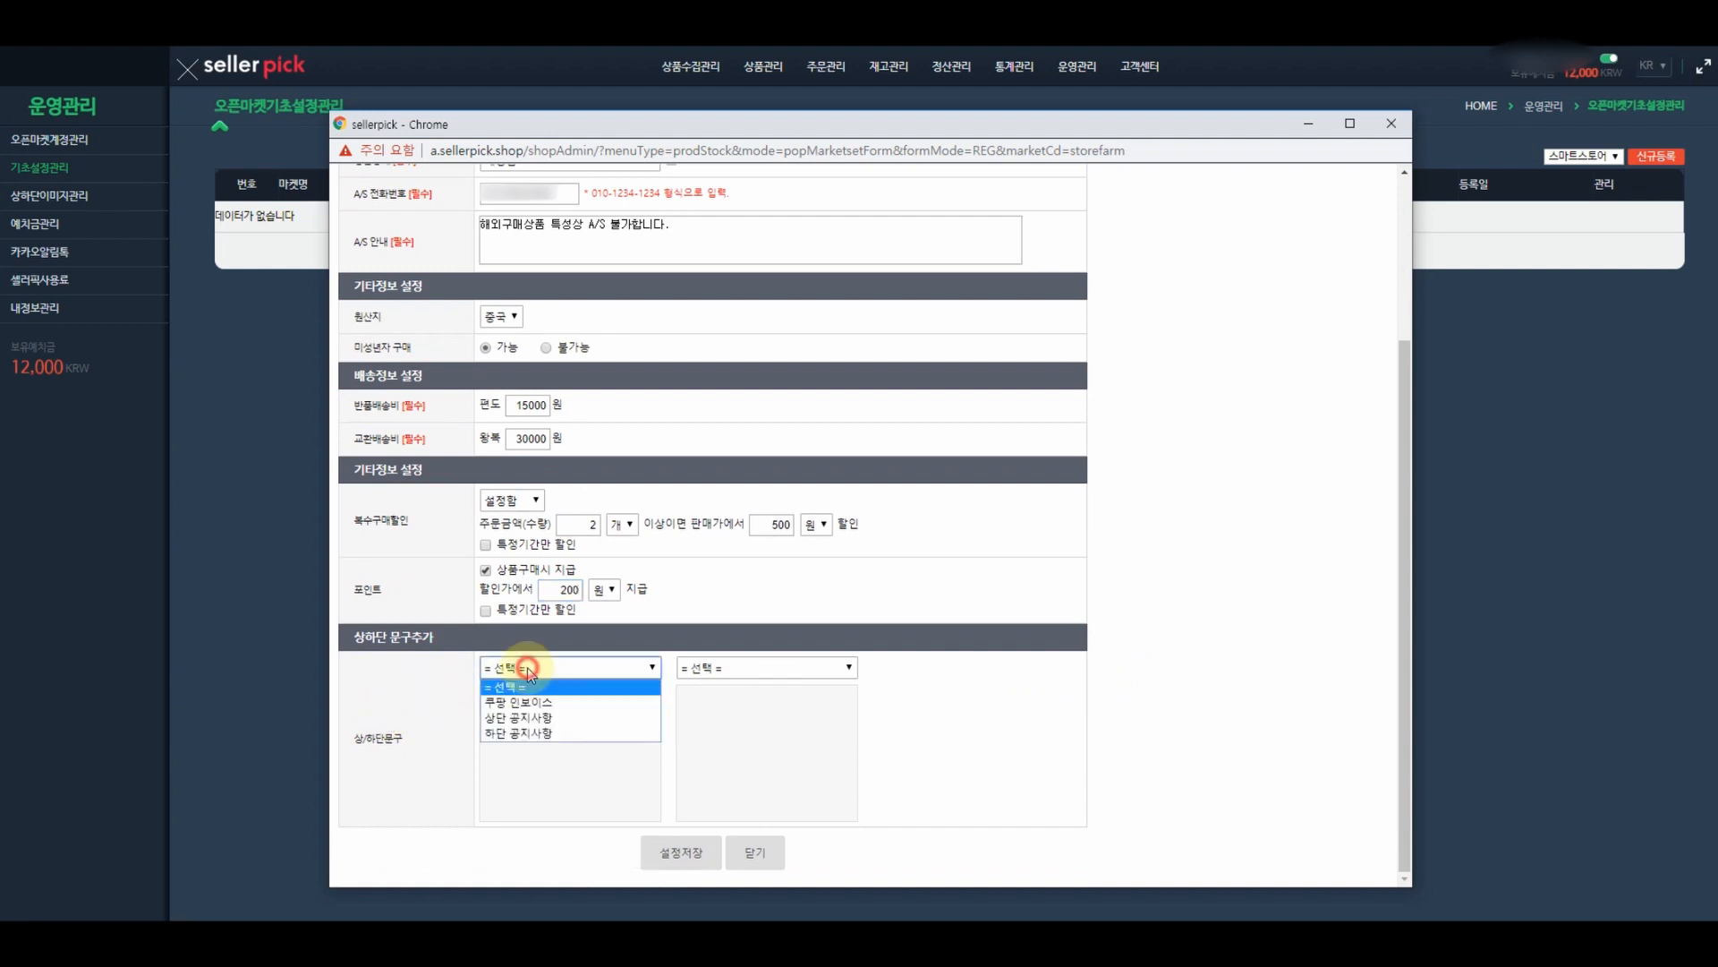
click(517, 717)
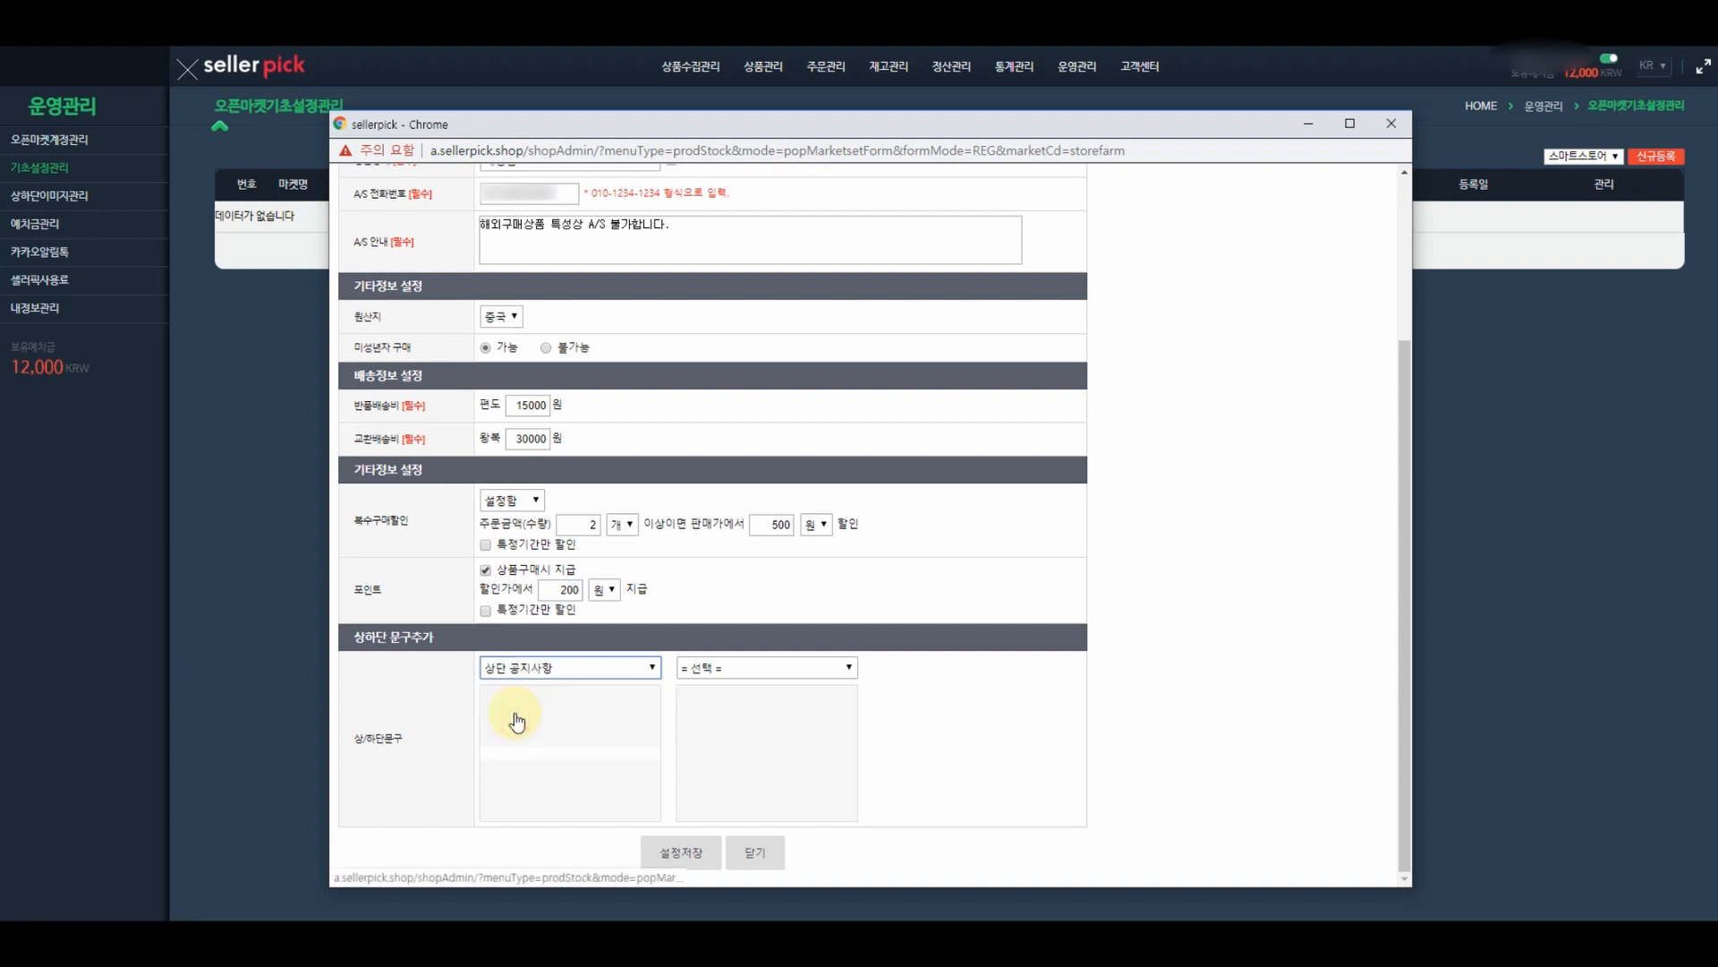
click(727, 668)
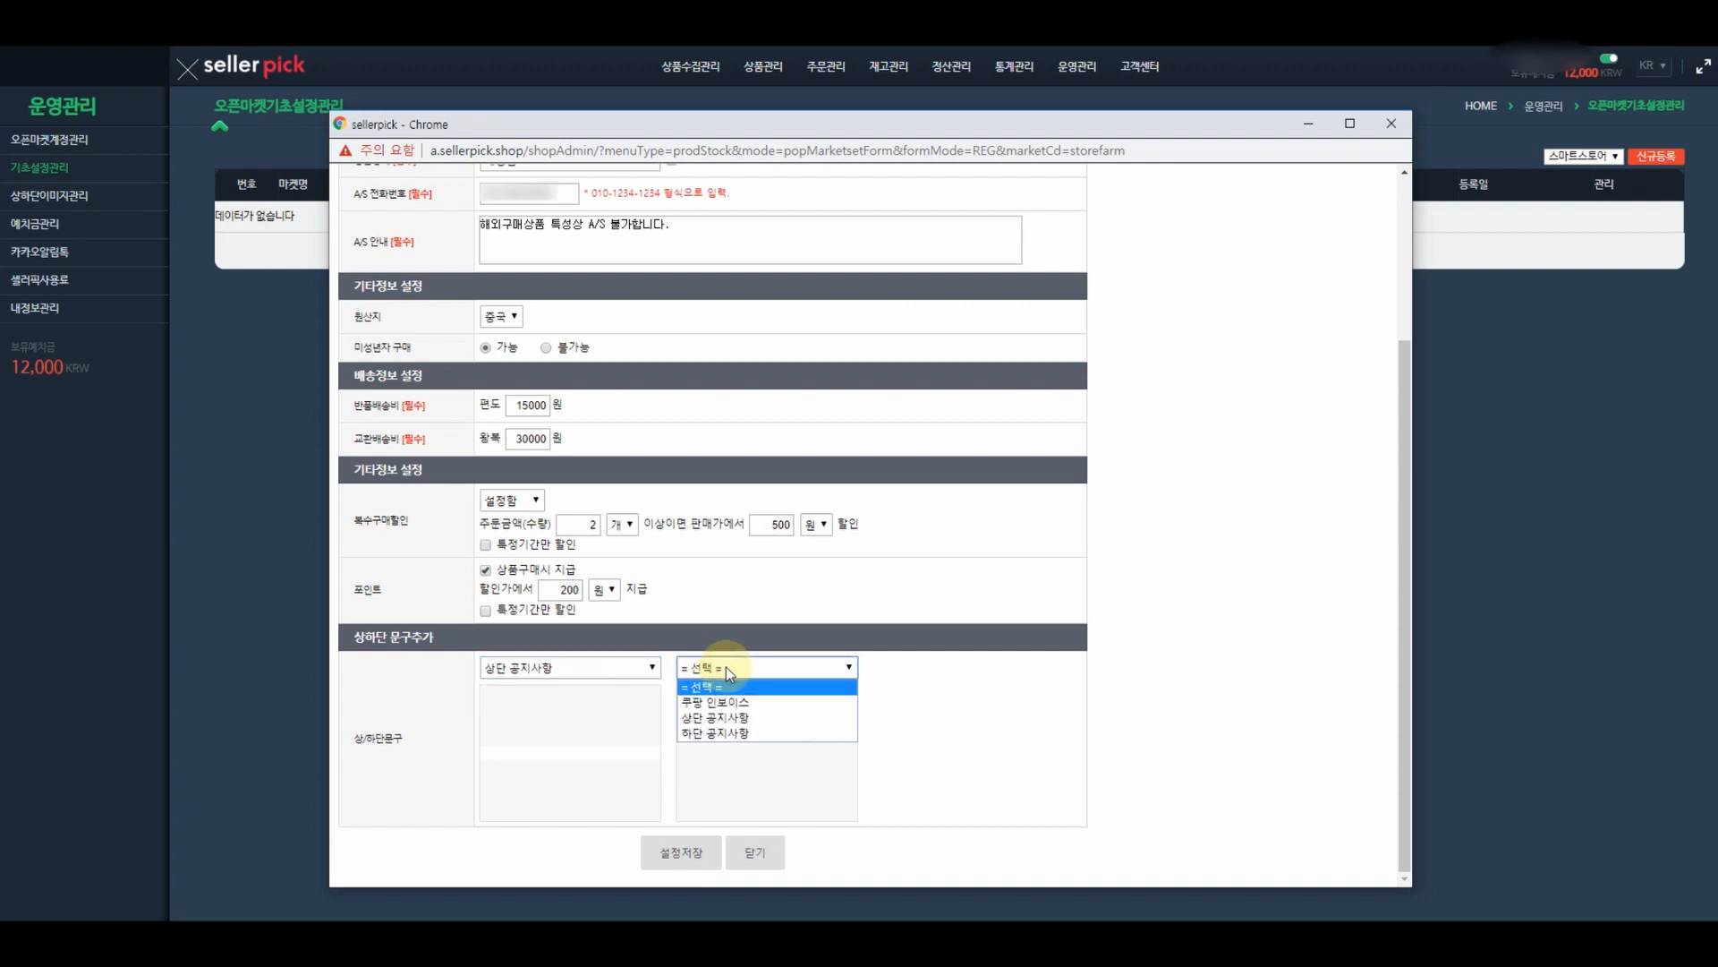
click(717, 733)
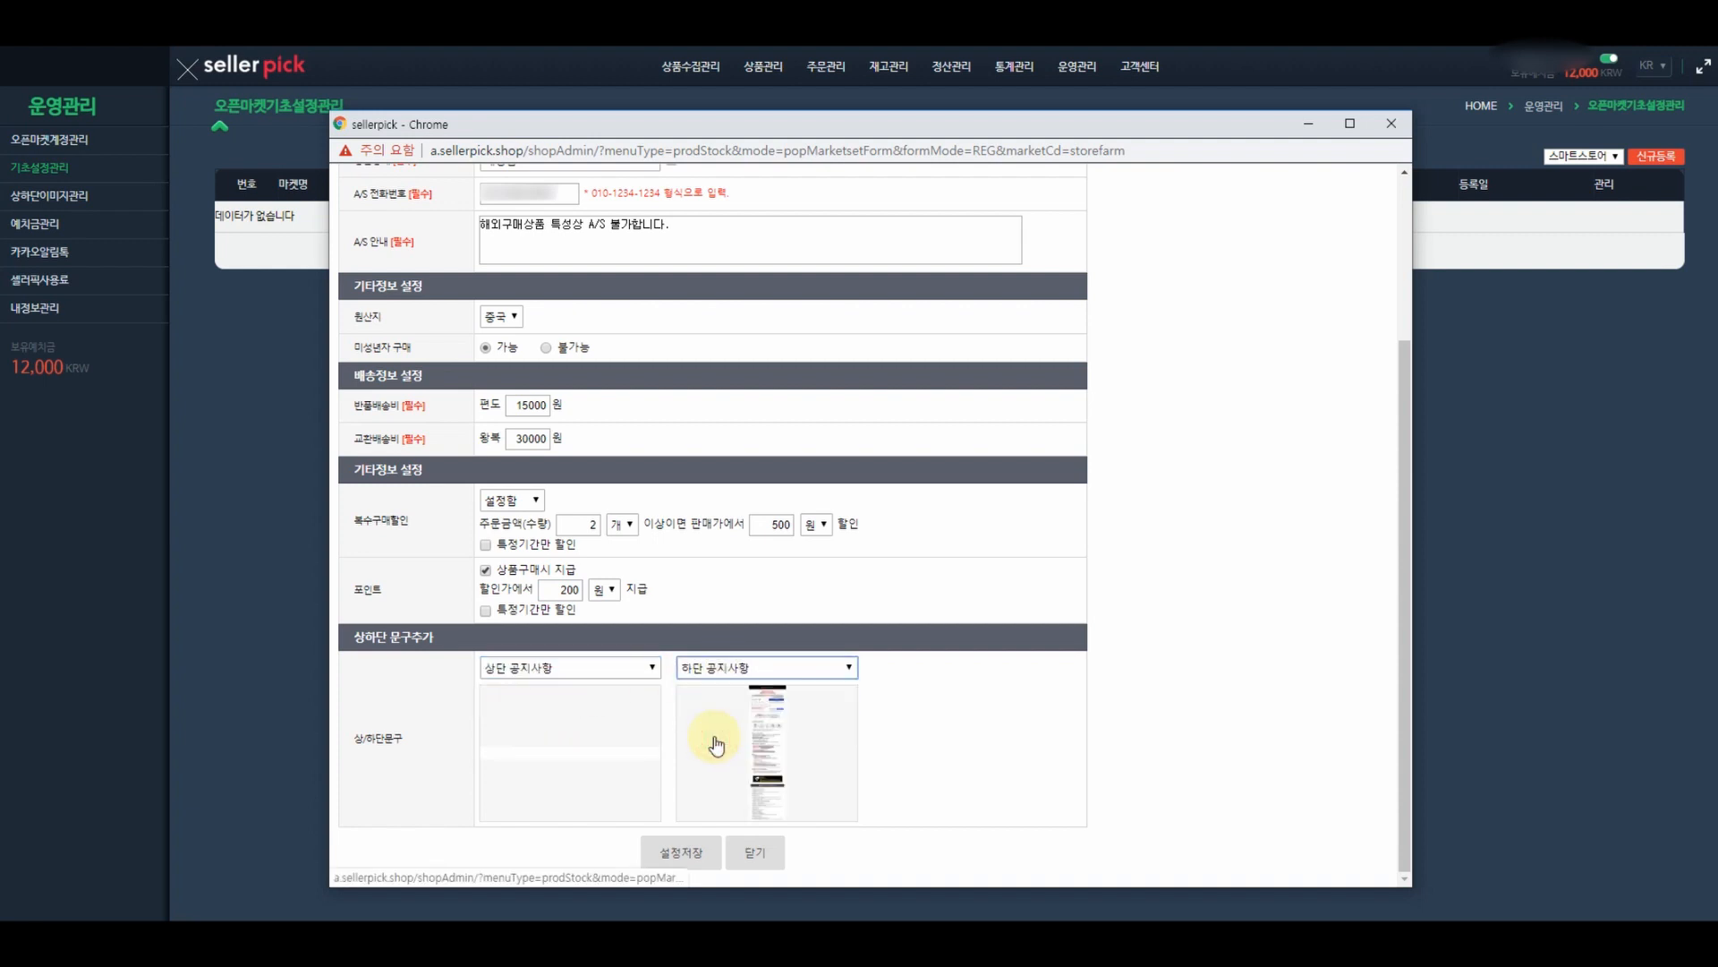
click(691, 857)
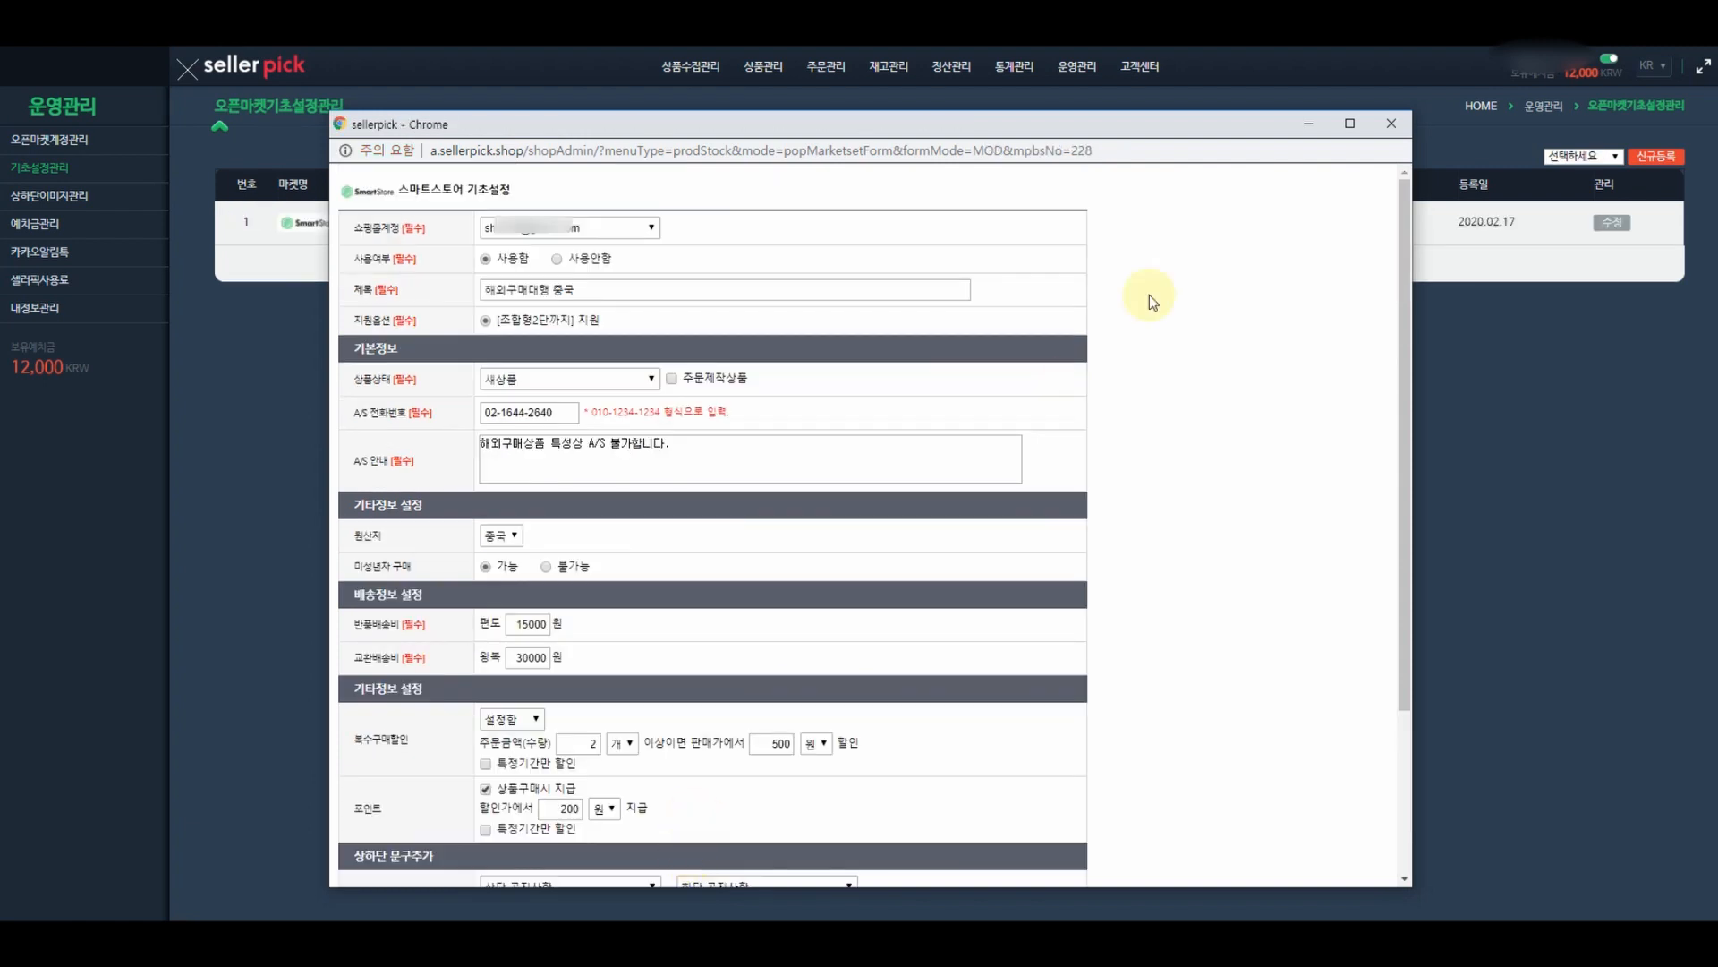
click(1392, 122)
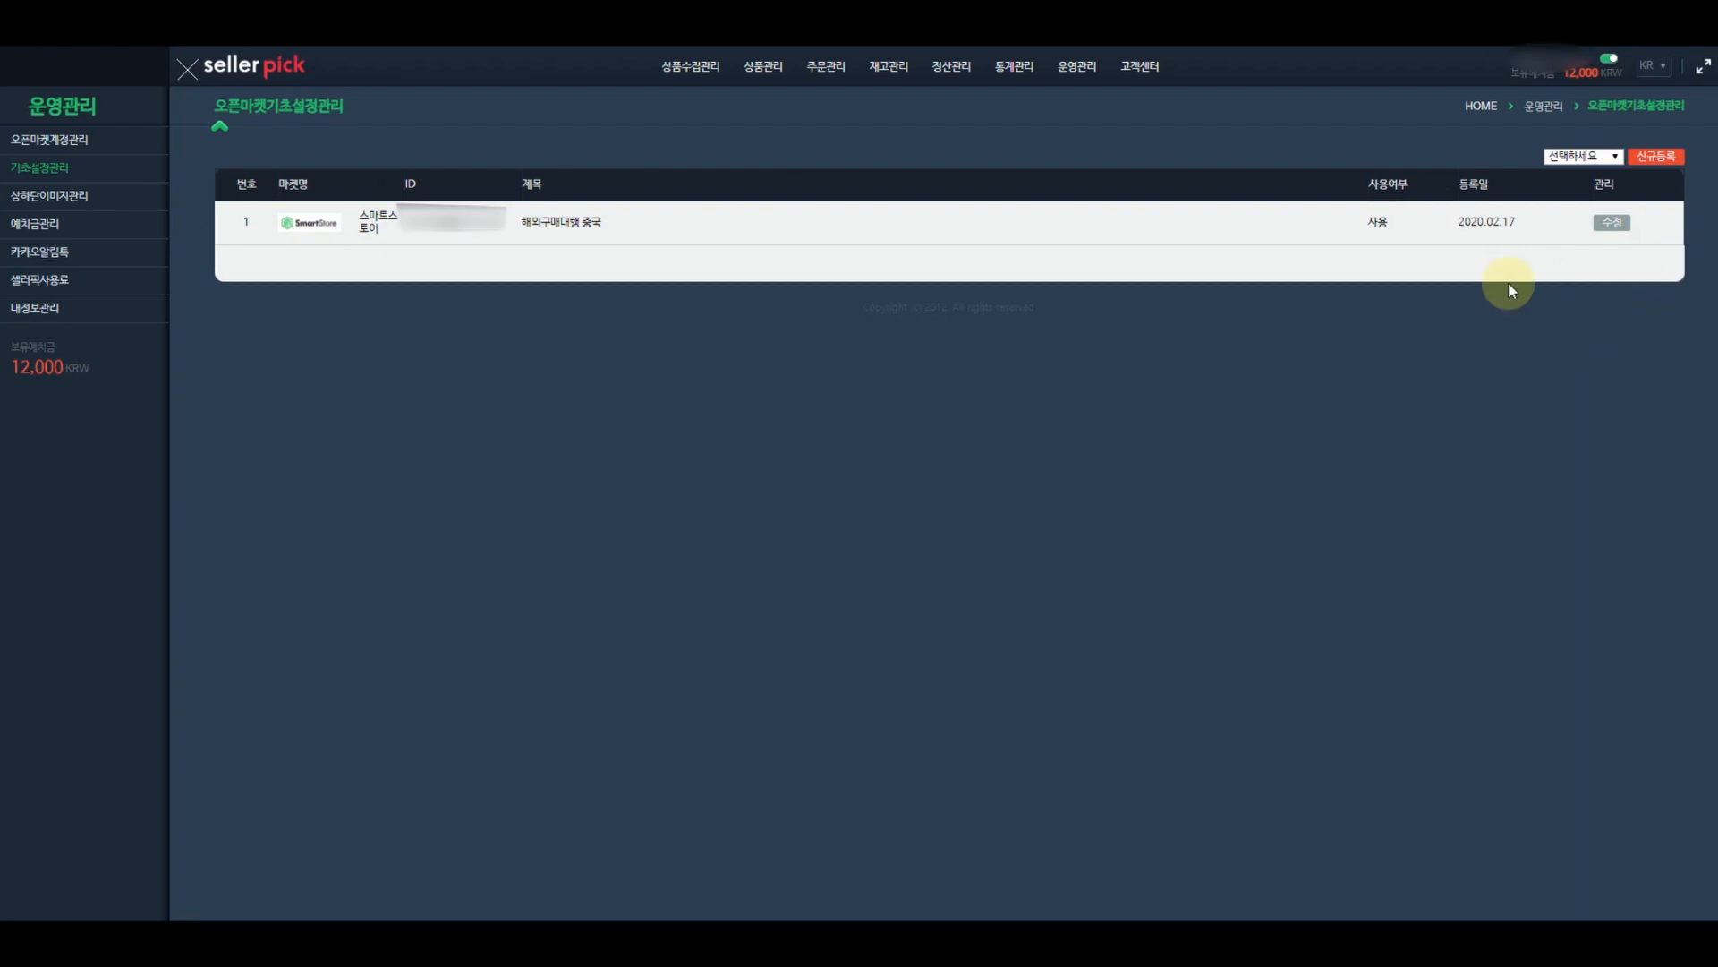
- Check the available markets in the dropdown, then go to the 오픈마켓계정관리 page
click(1607, 159)
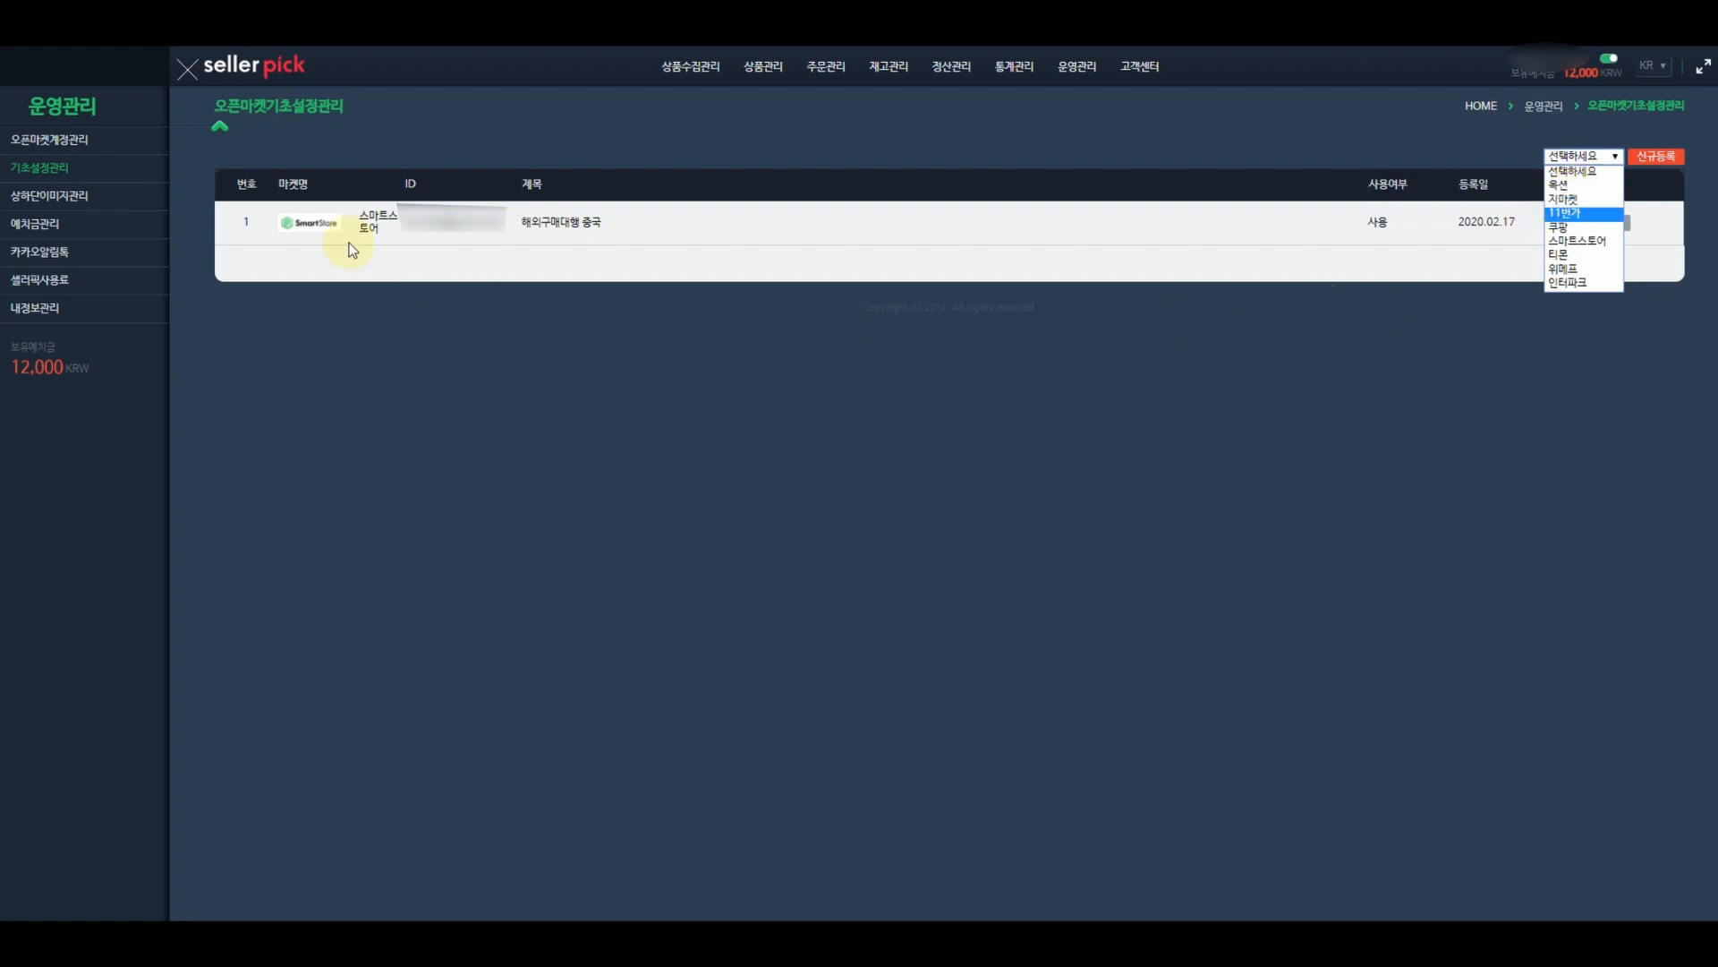
click(148, 137)
click(35, 142)
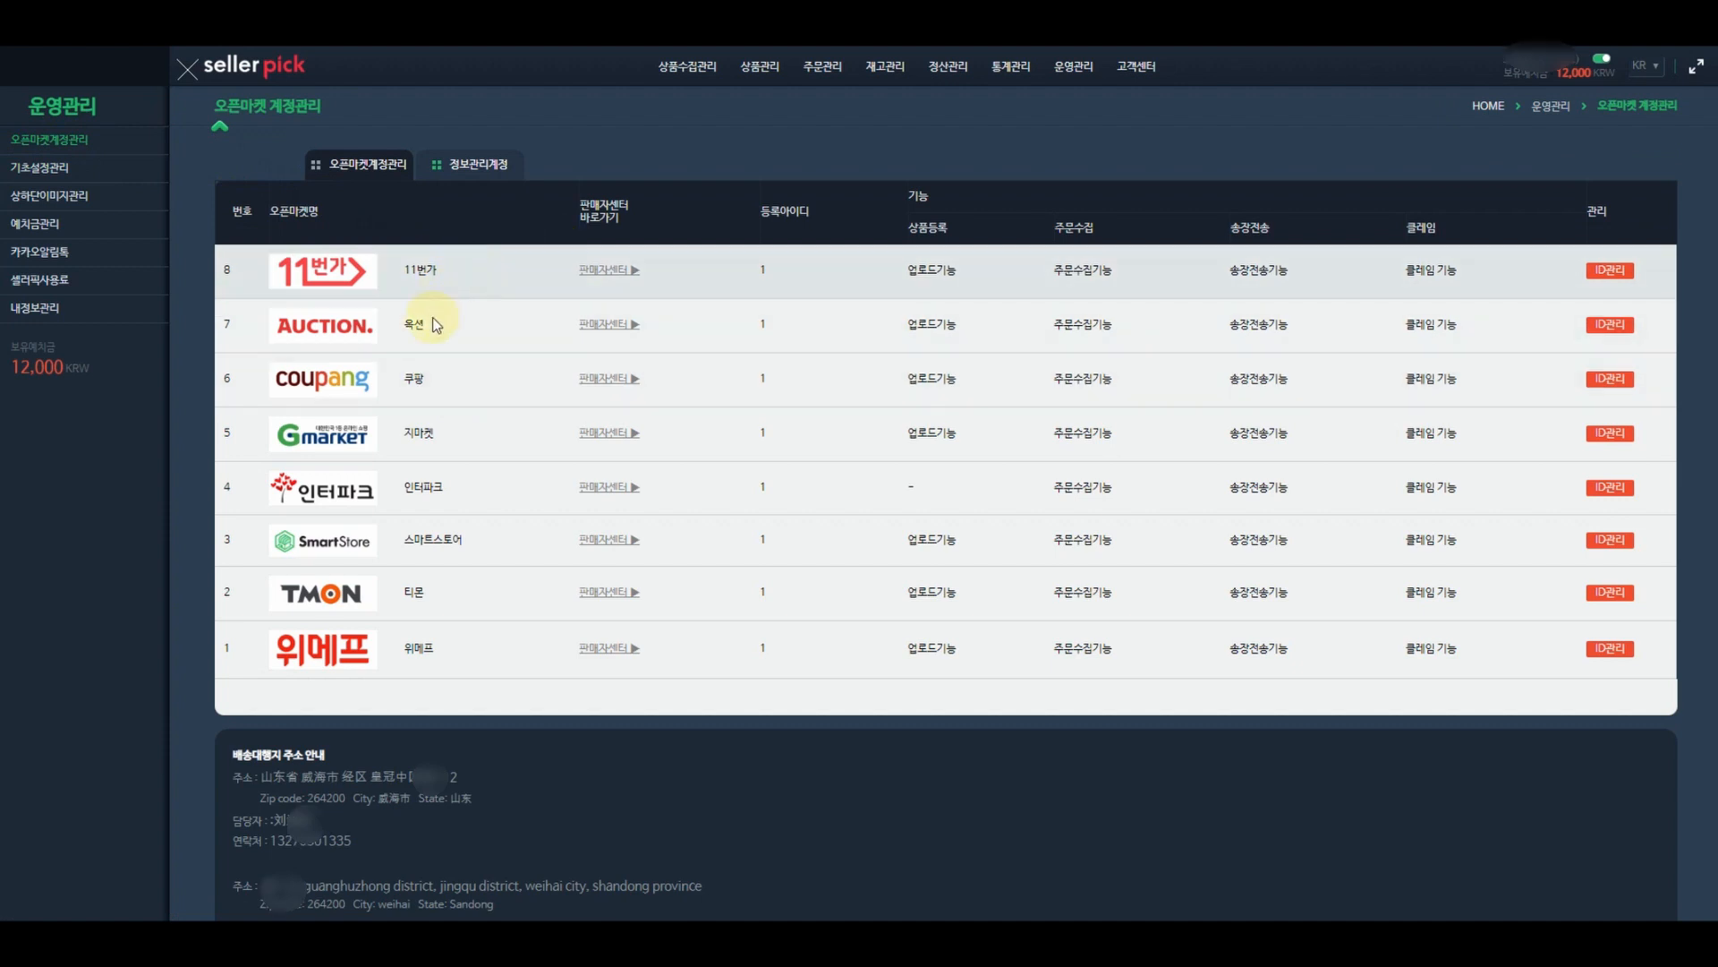
- From the 옥션 판매자센터 link, log in to ESM PLUS with the master account ID and password
click(614, 322)
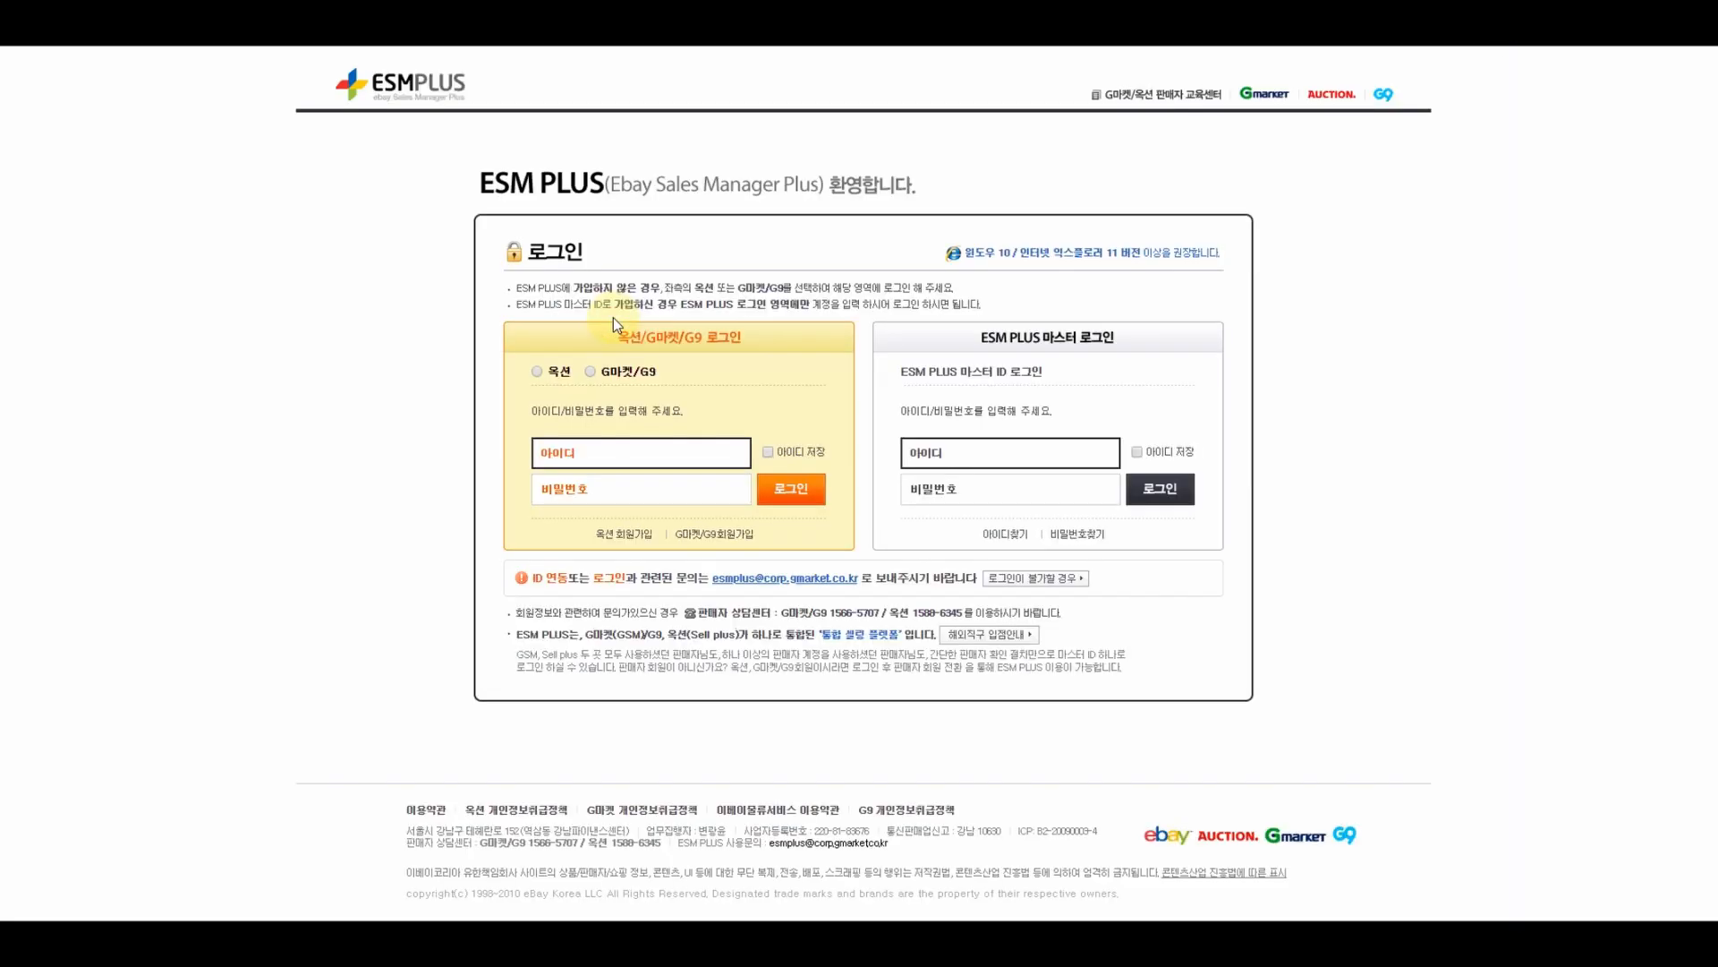
click(538, 372)
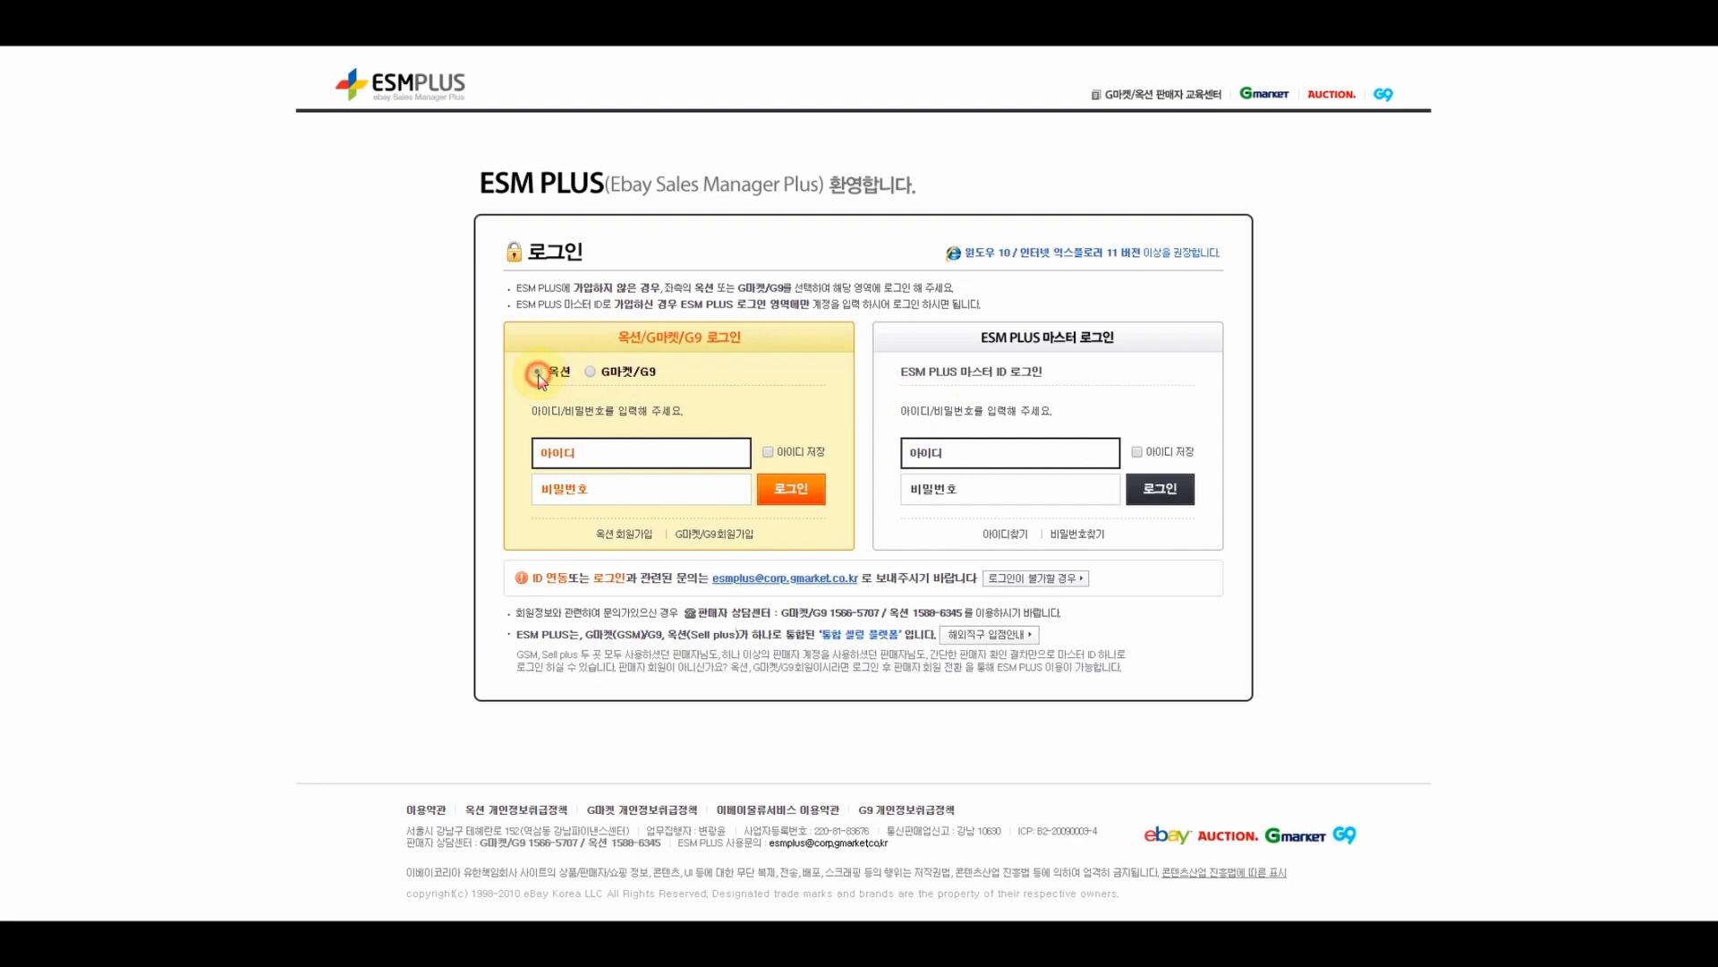
click(592, 372)
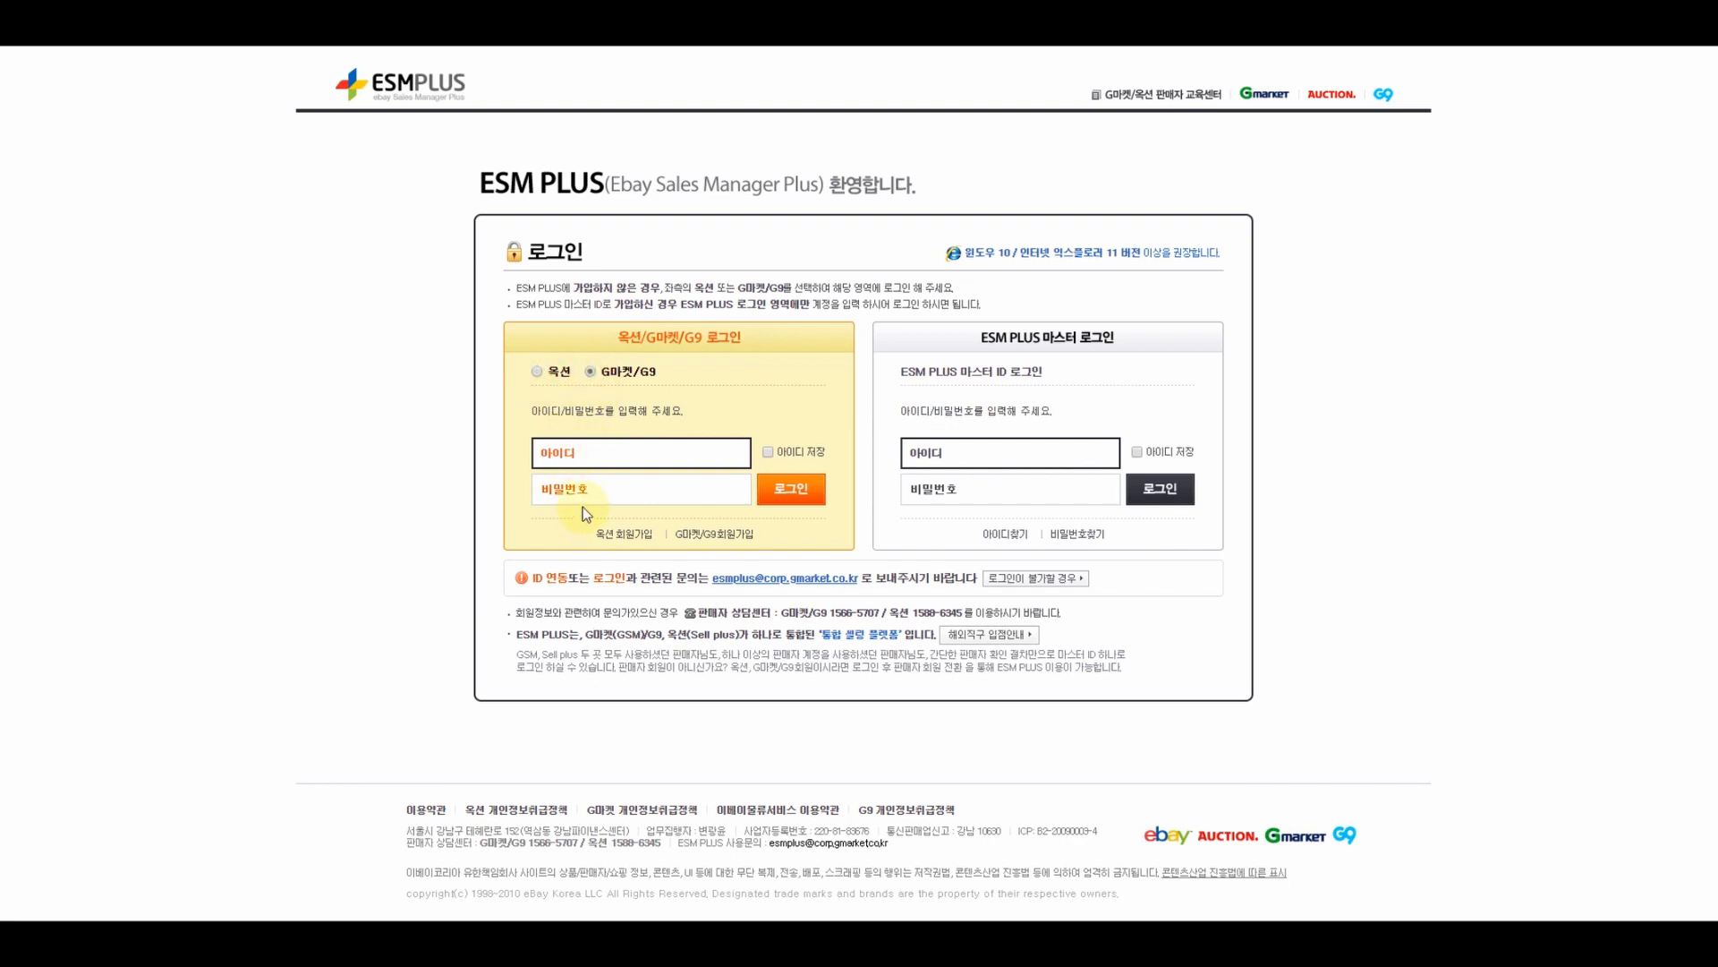
click(1021, 450)
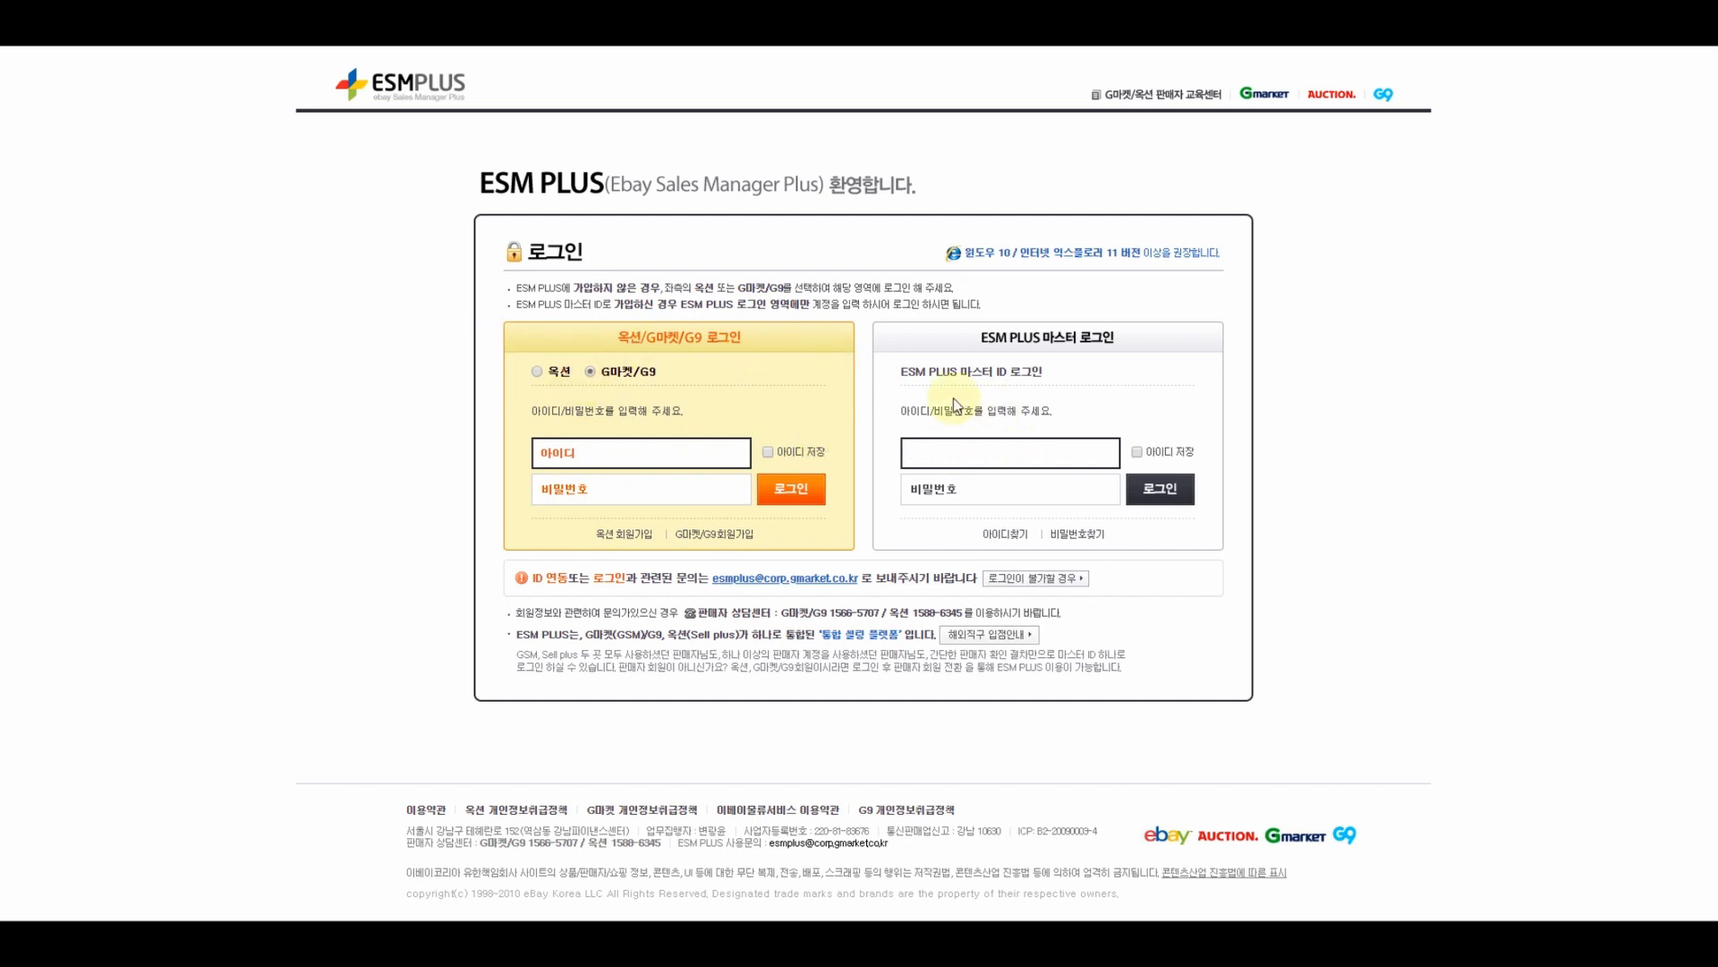
text(ㄴ요)
key(BackSpace)
key(BackSpace)
key(BackSpace)
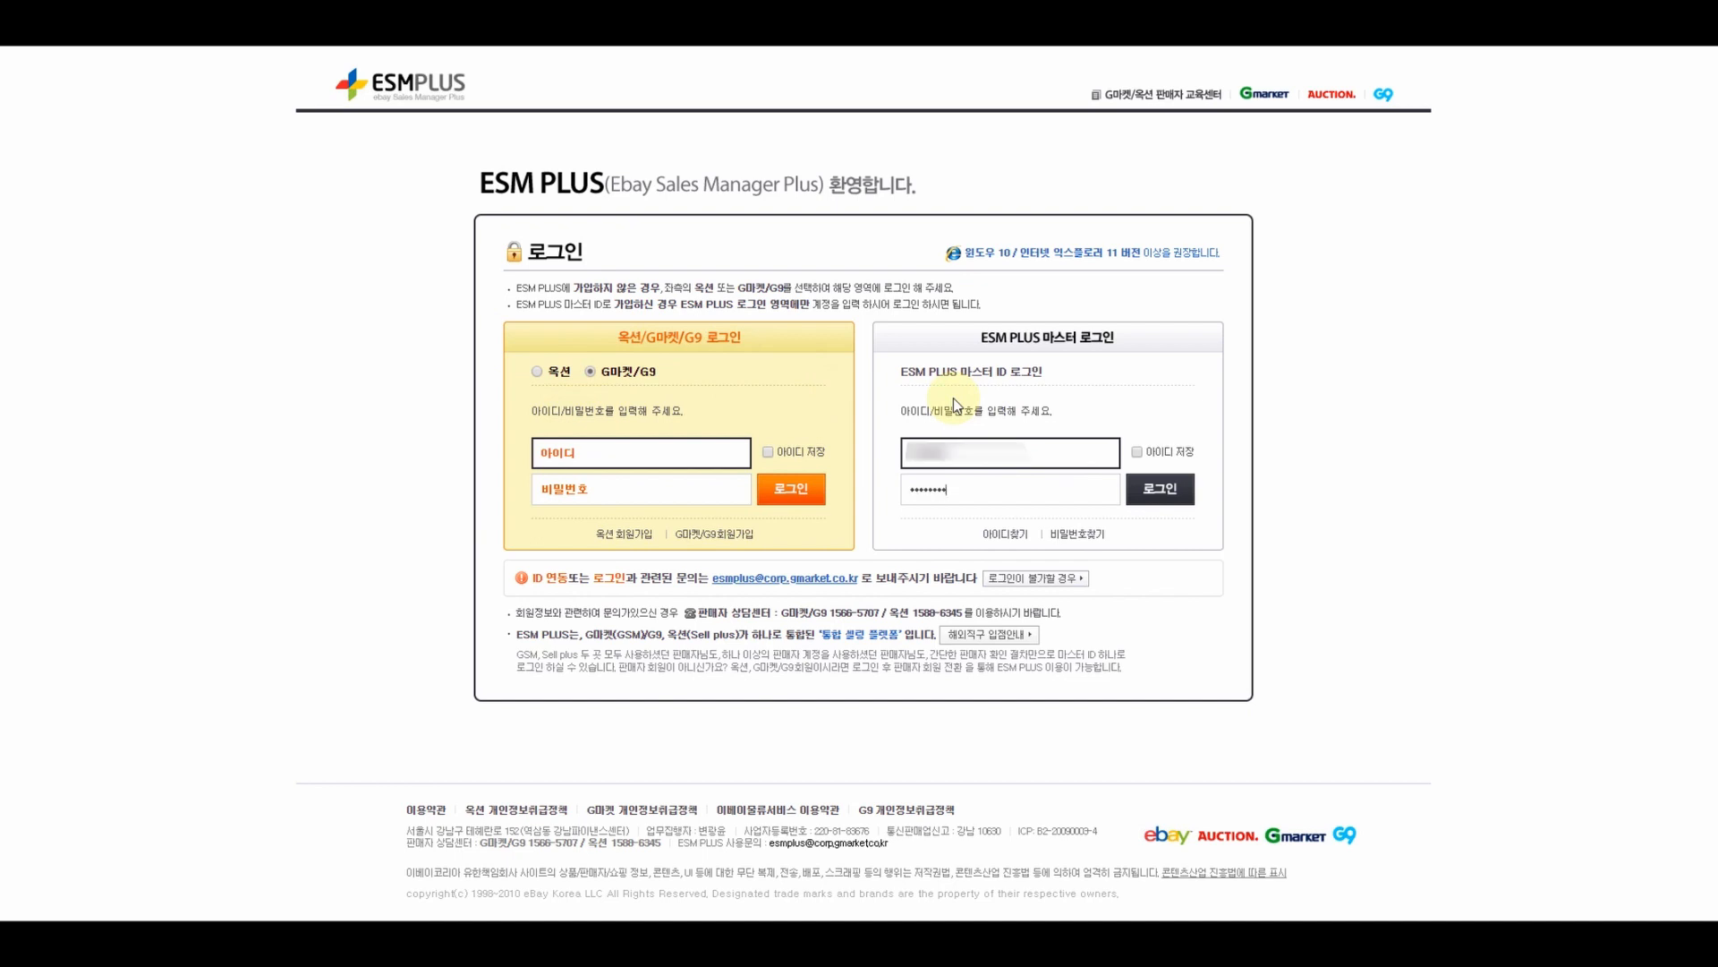
text(****)
click(1156, 492)
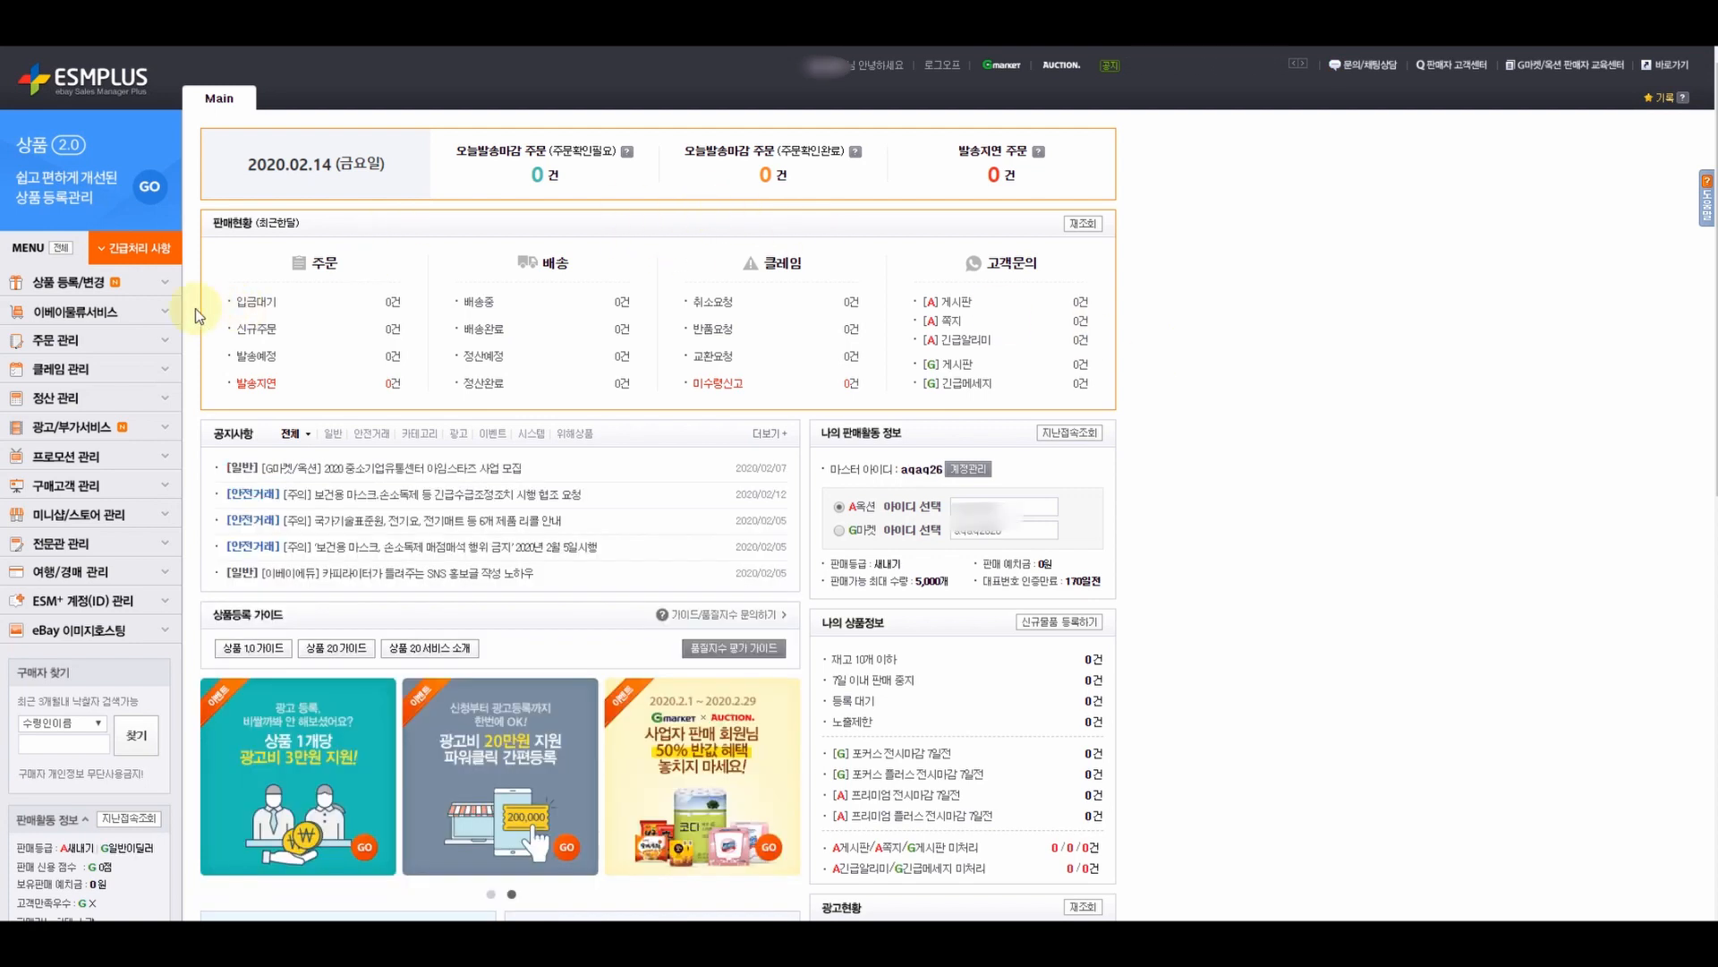
- Open 상품등록2.0 under 상품 등록/변경 and scroll its 노출정보 step down to 배송정보
click(91, 282)
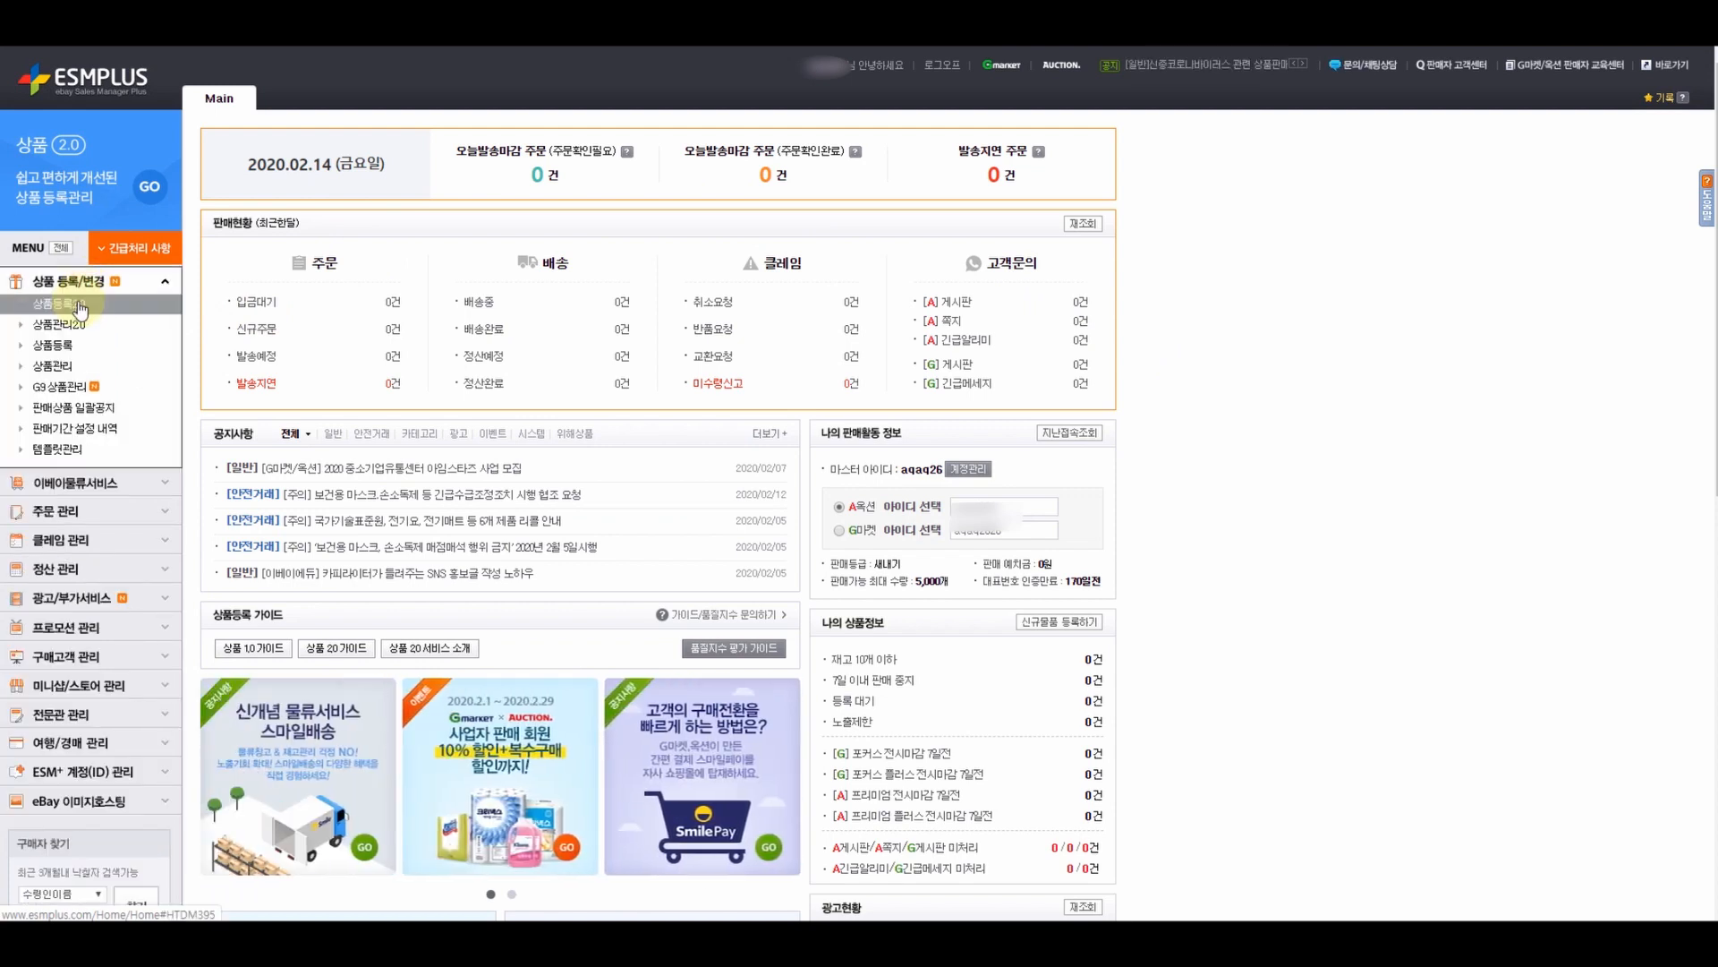
click(78, 305)
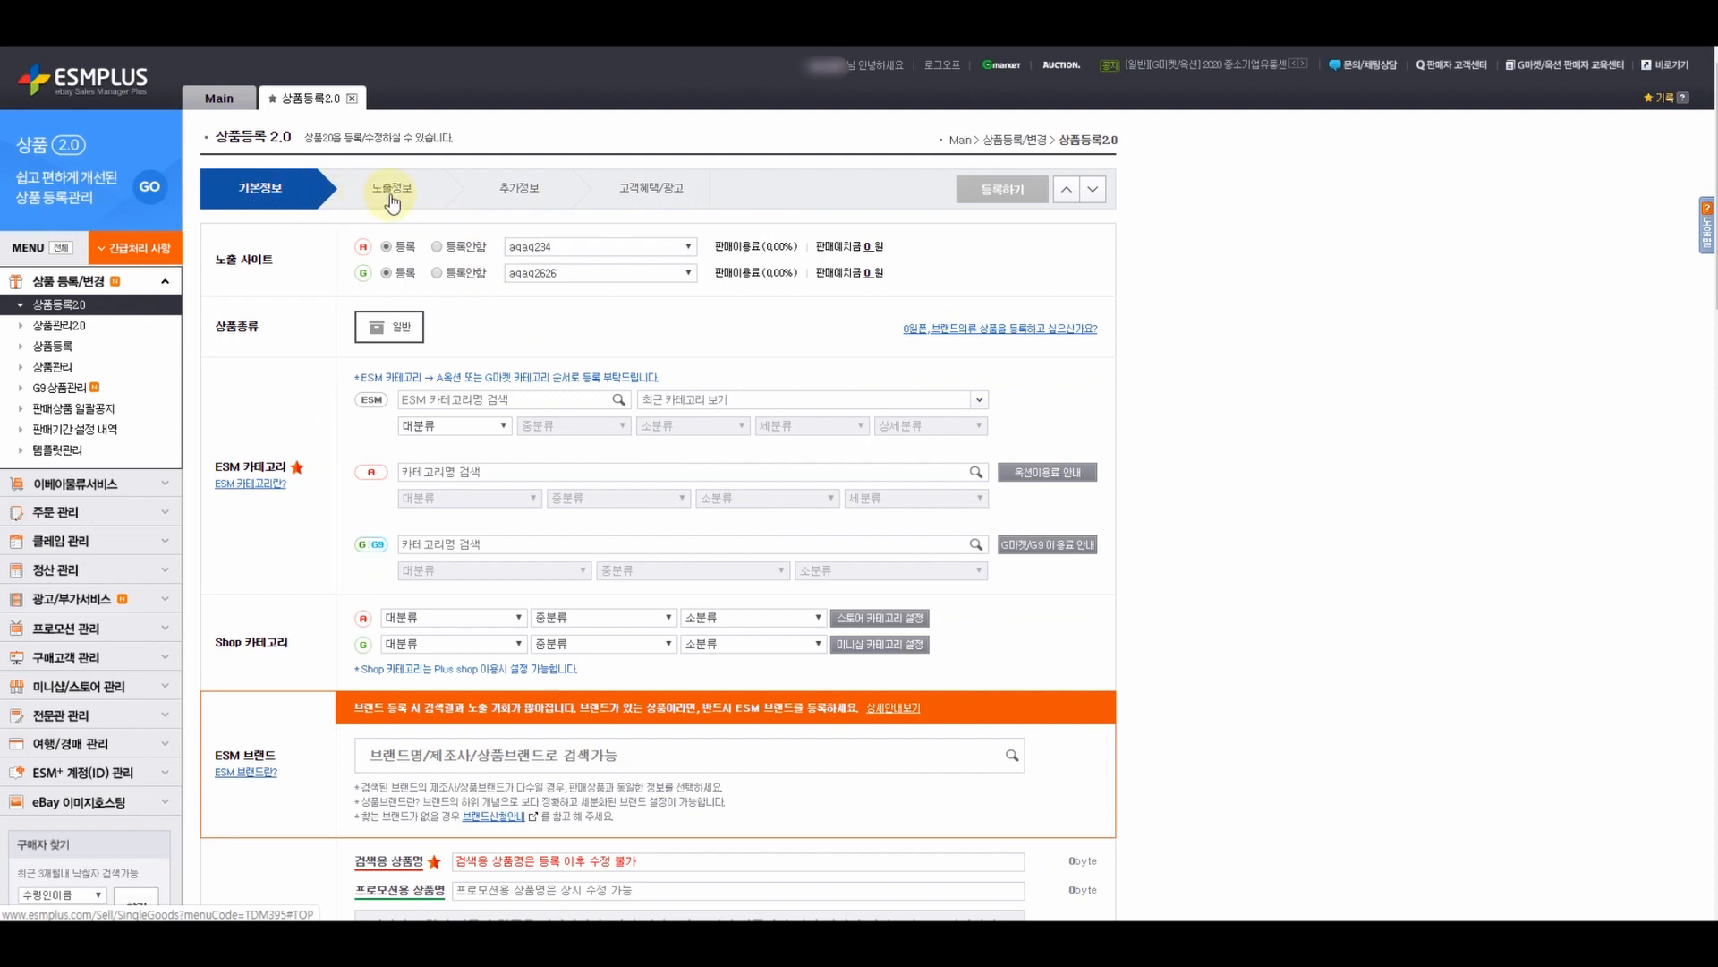
click(390, 199)
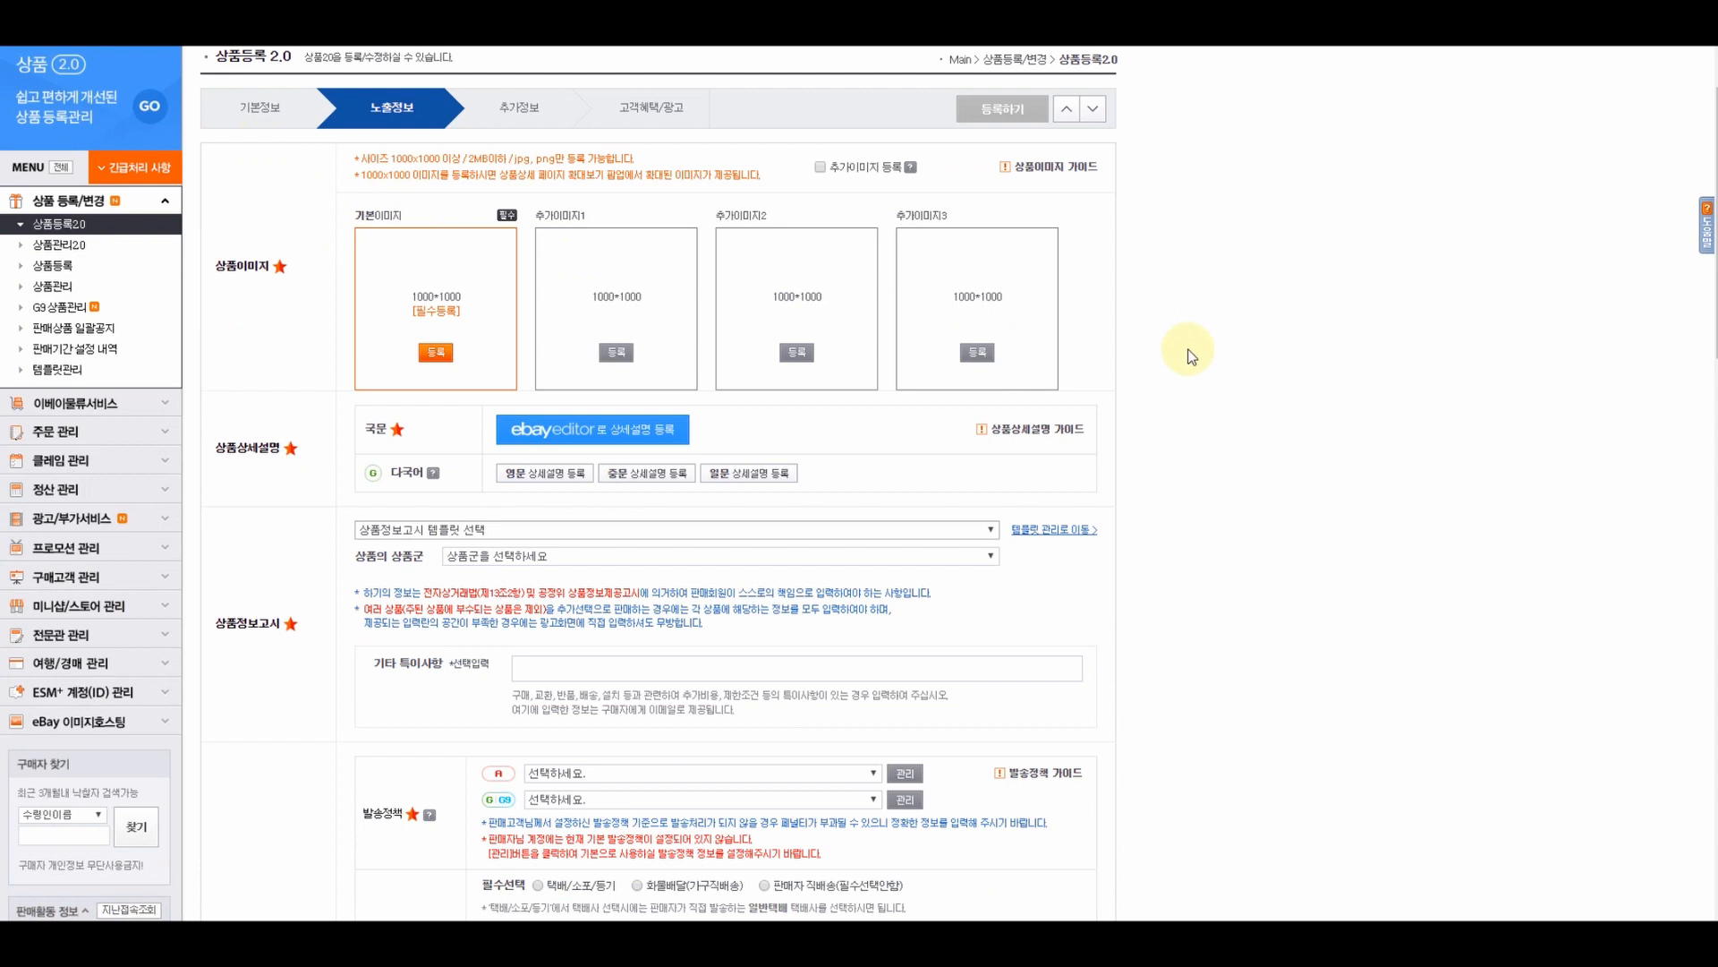
scroll(1190, 356, down, 4)
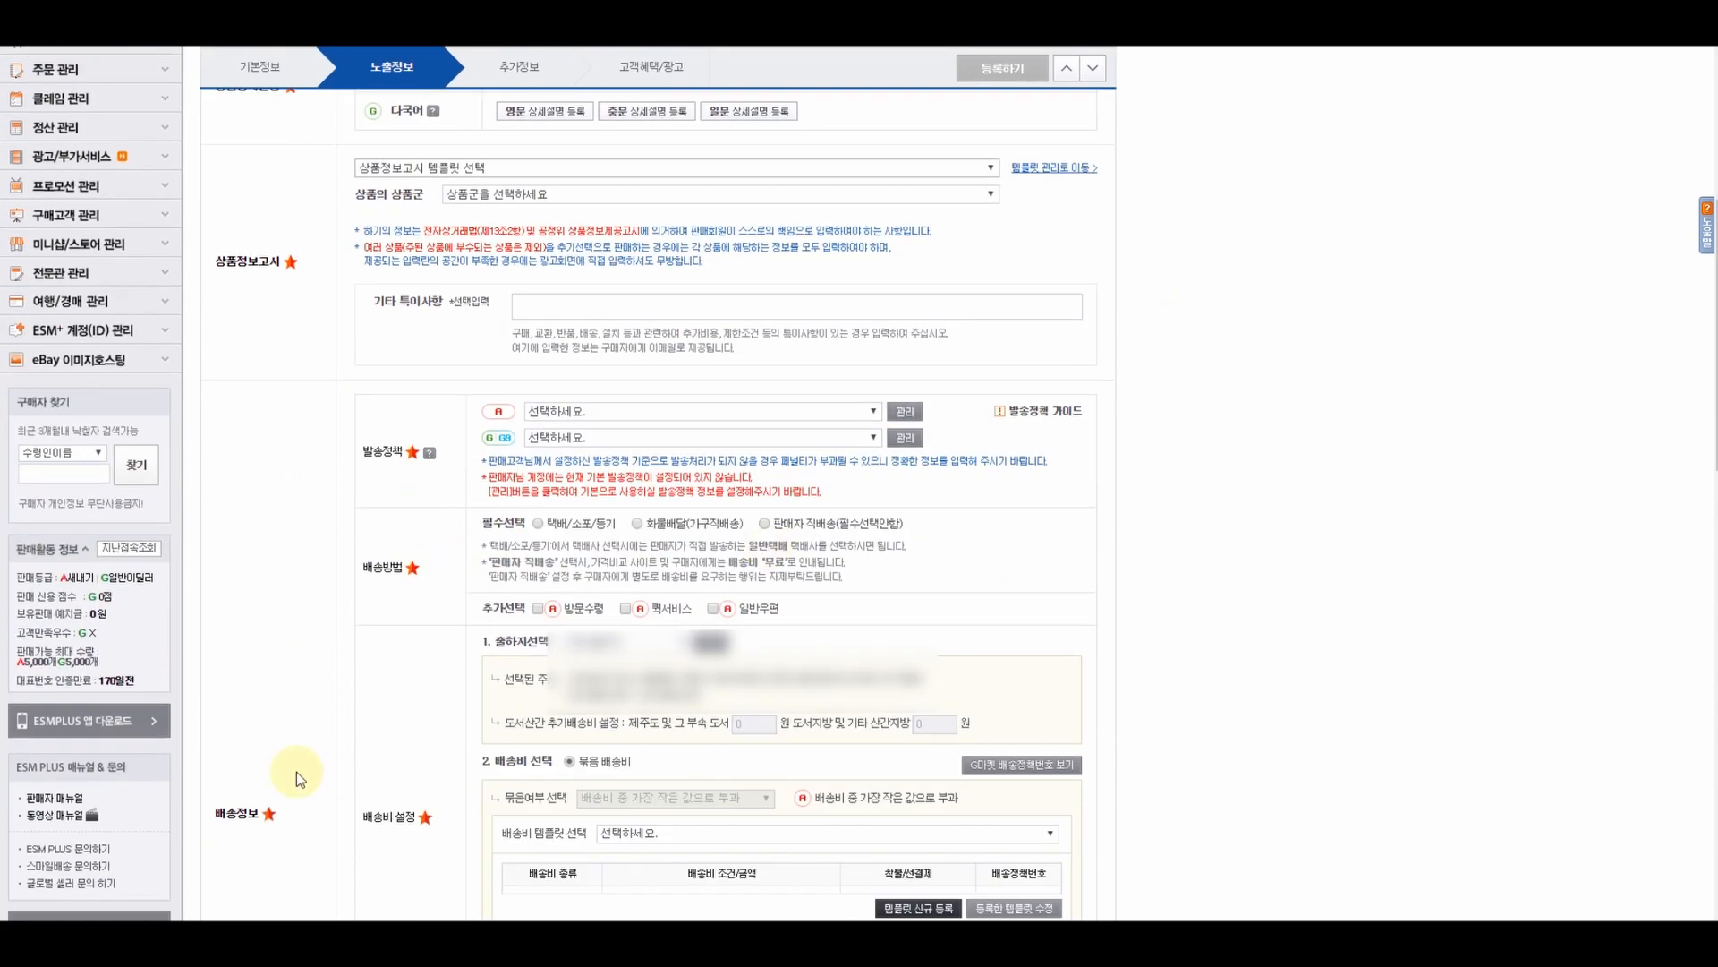
scroll(268, 627, down, 1)
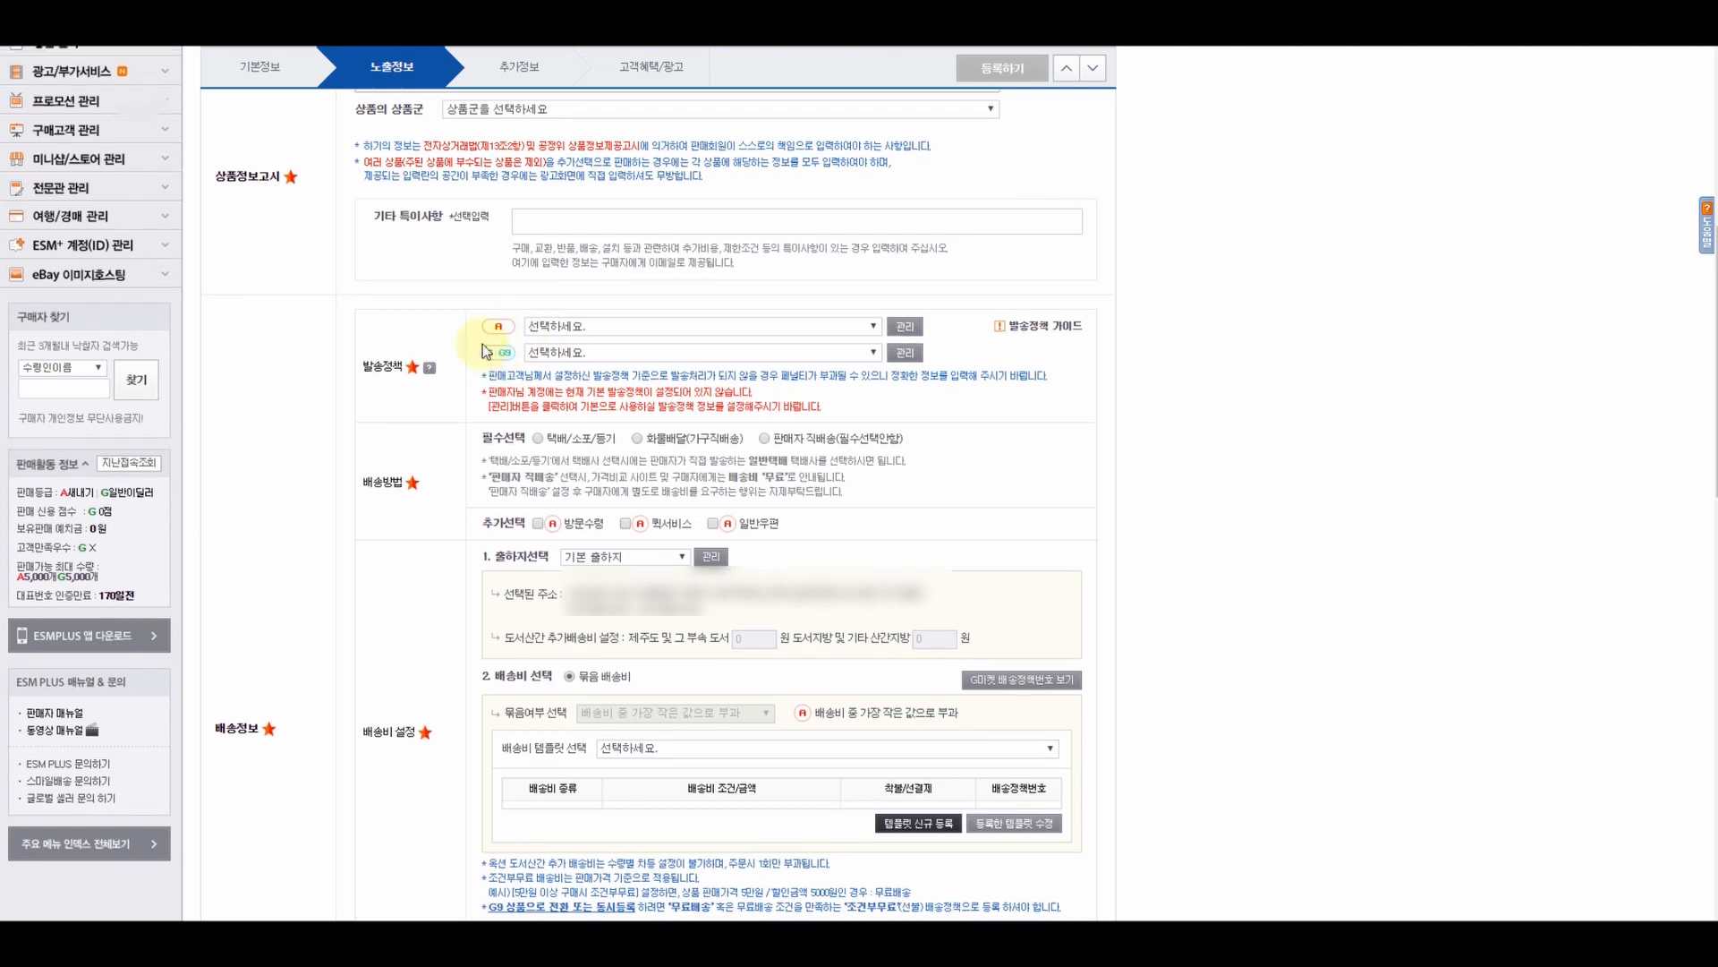
scroll(483, 346, up, 6)
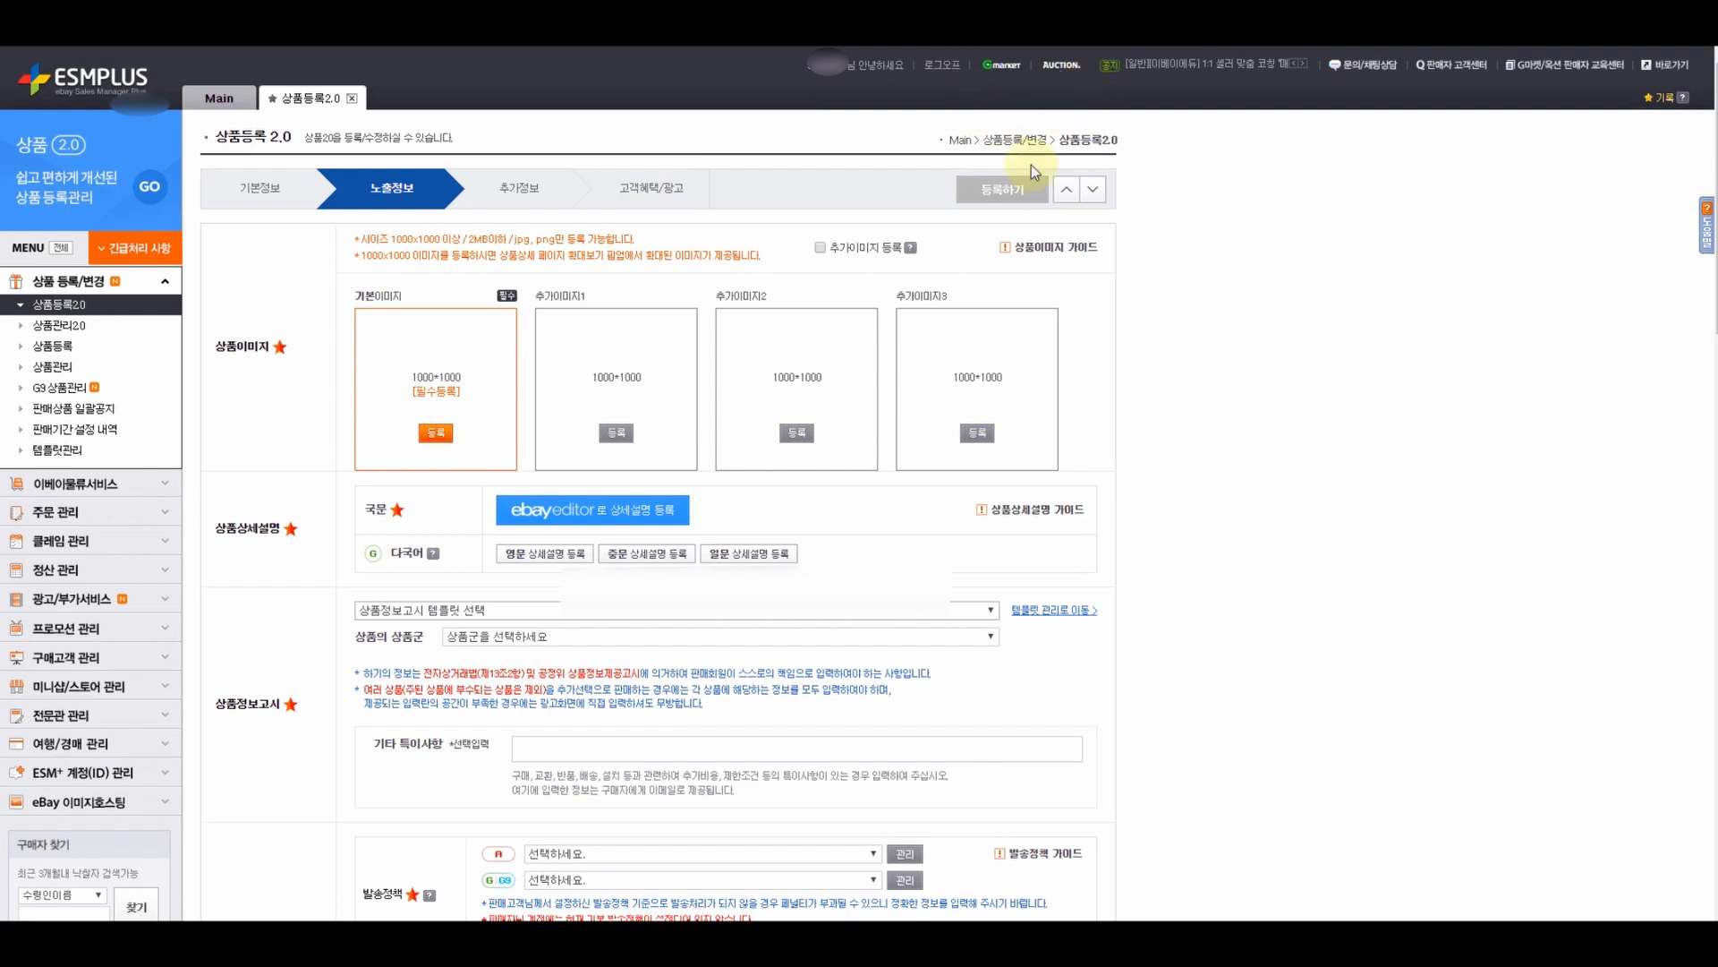
scroll(818, 374, down, 6)
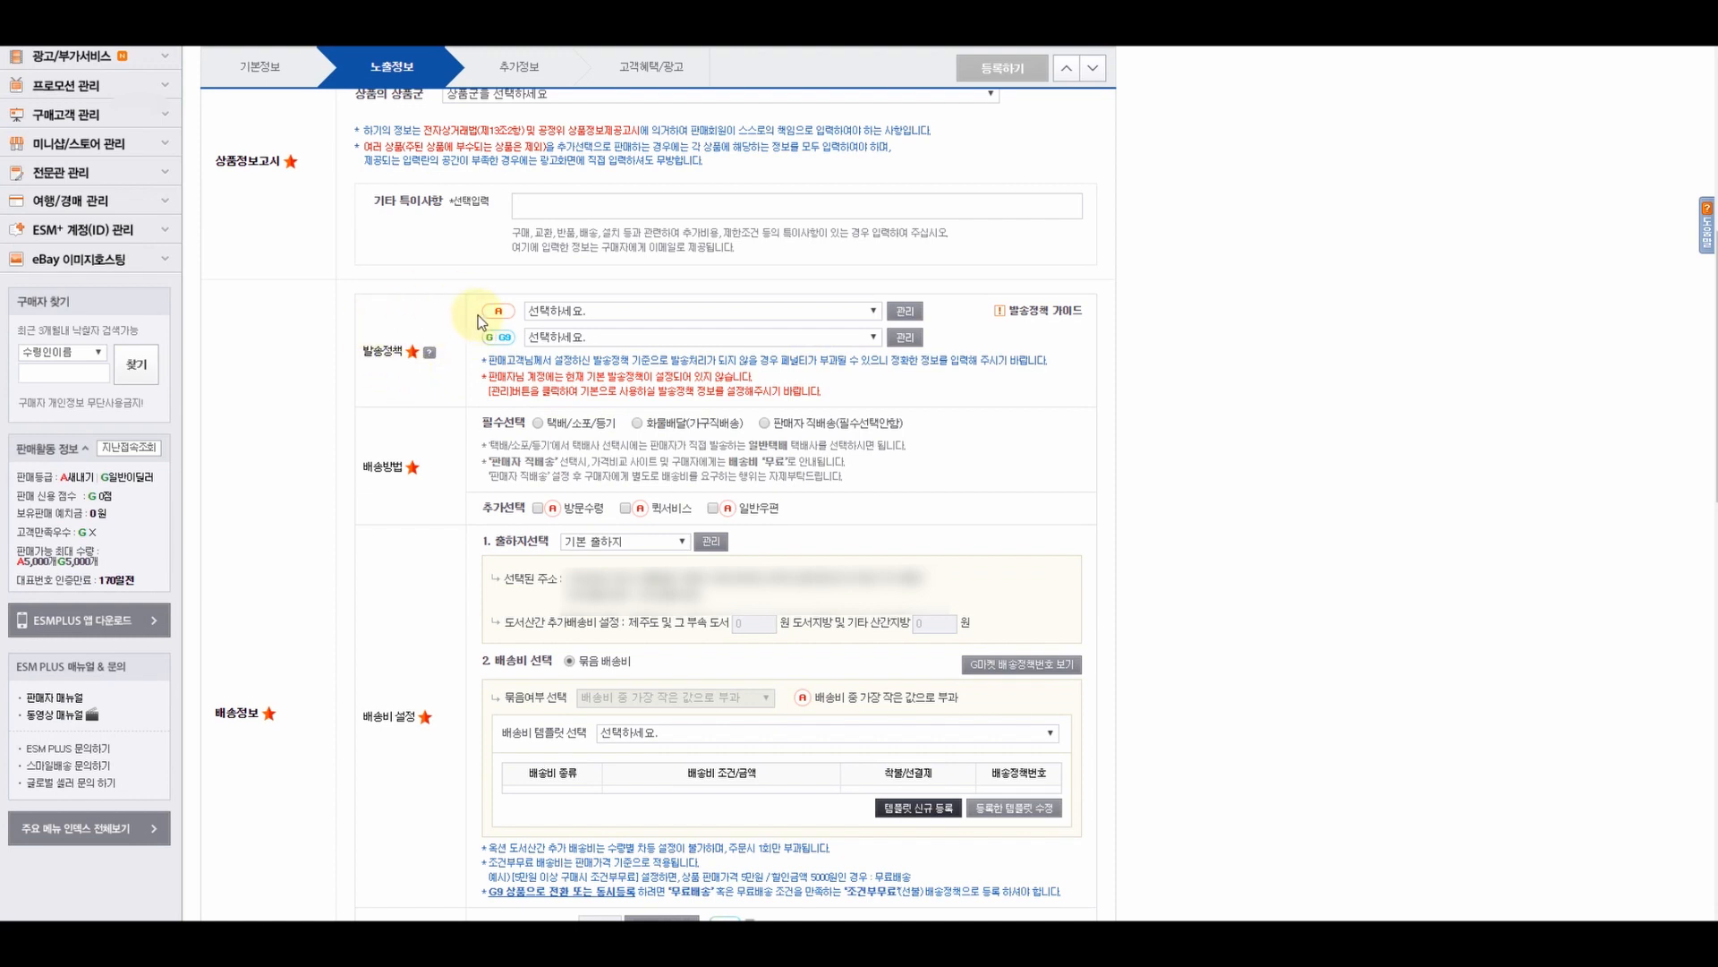
- Register a new Auction shipping policy: 해외발송 with 2-week preparation, marked as default
click(905, 313)
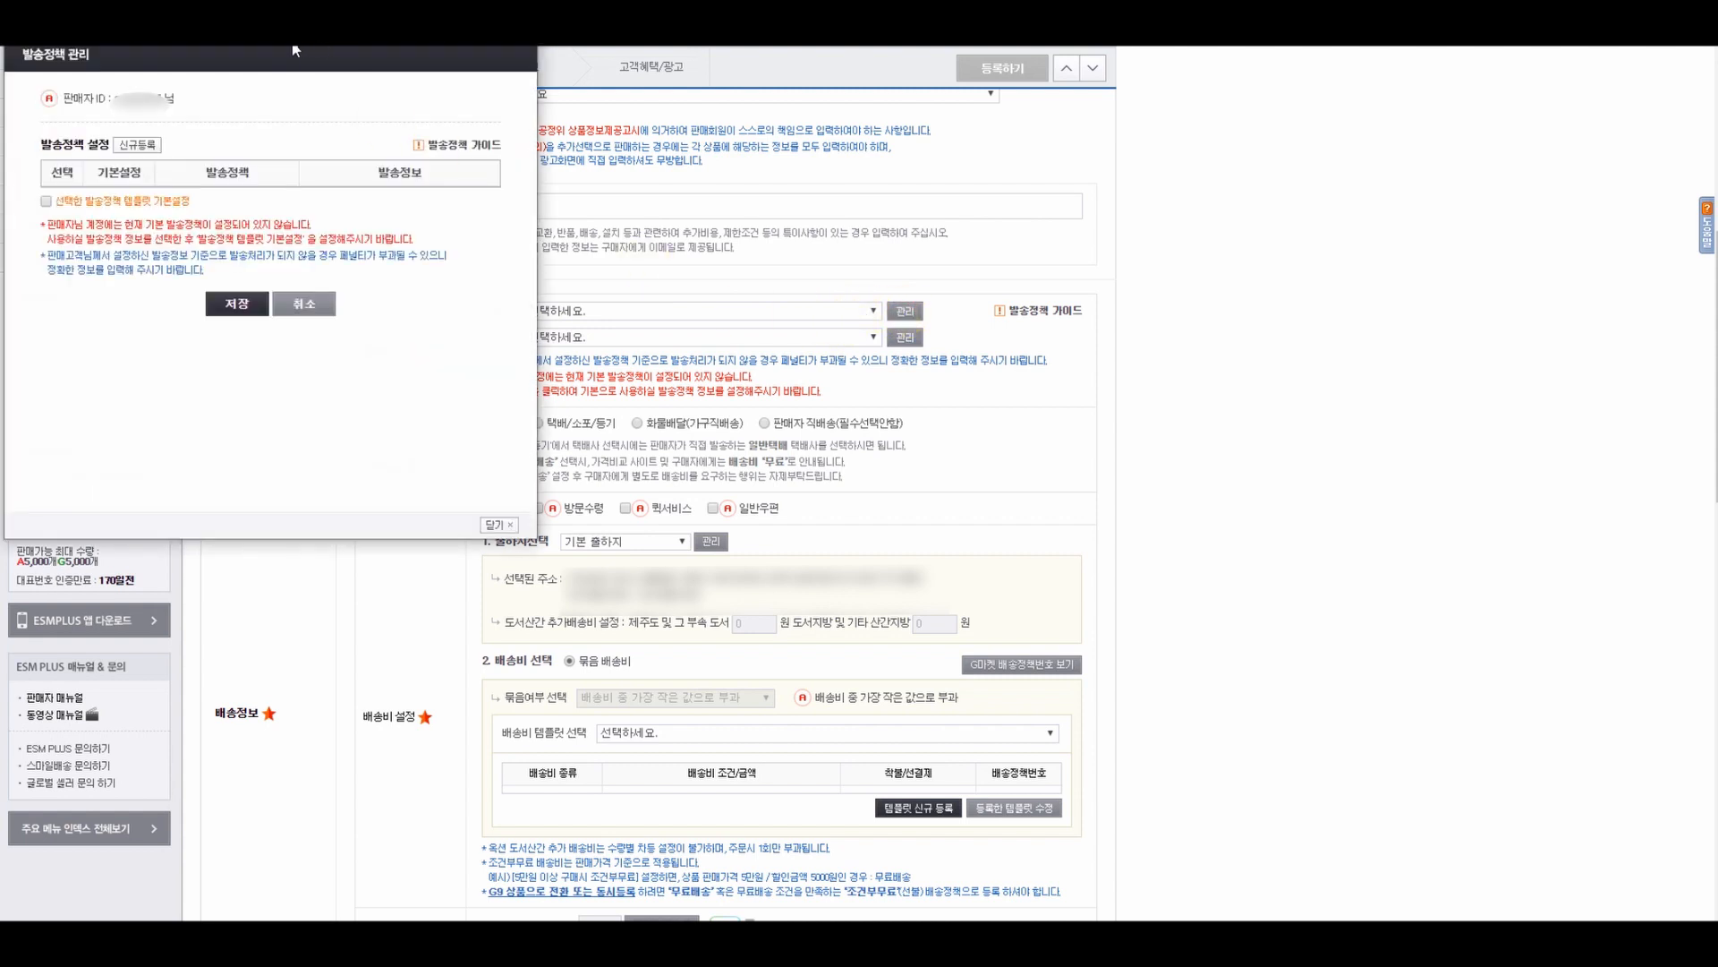
drag(349, 31, 821, 190)
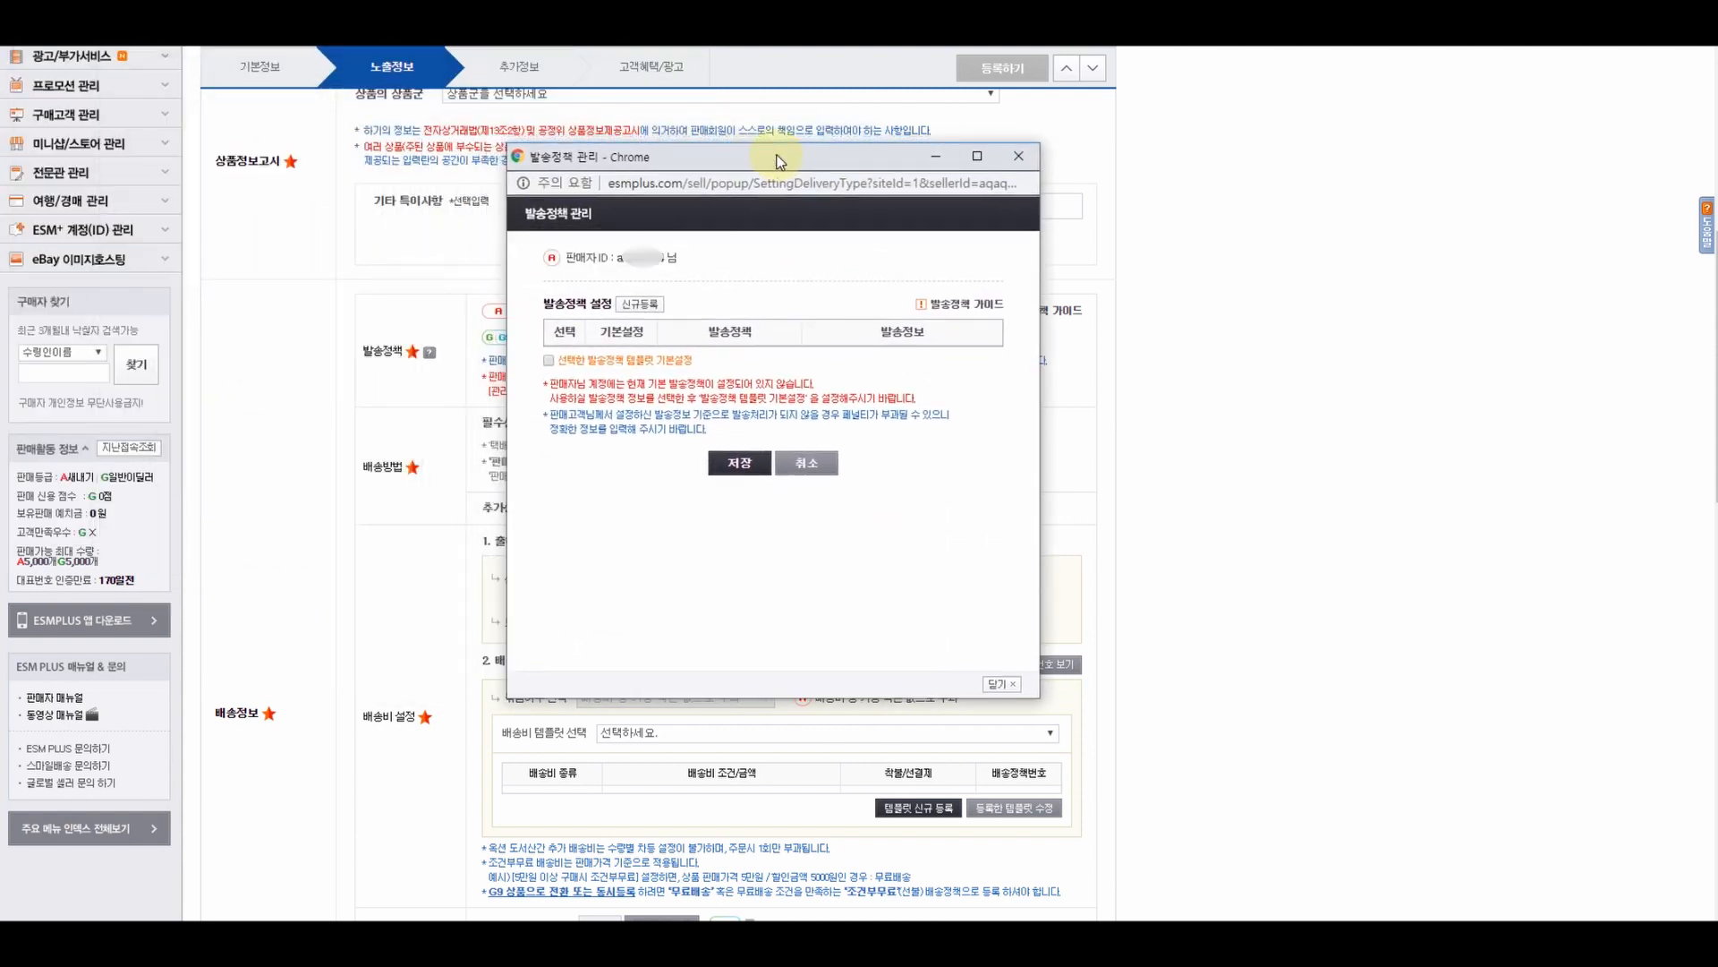
click(649, 309)
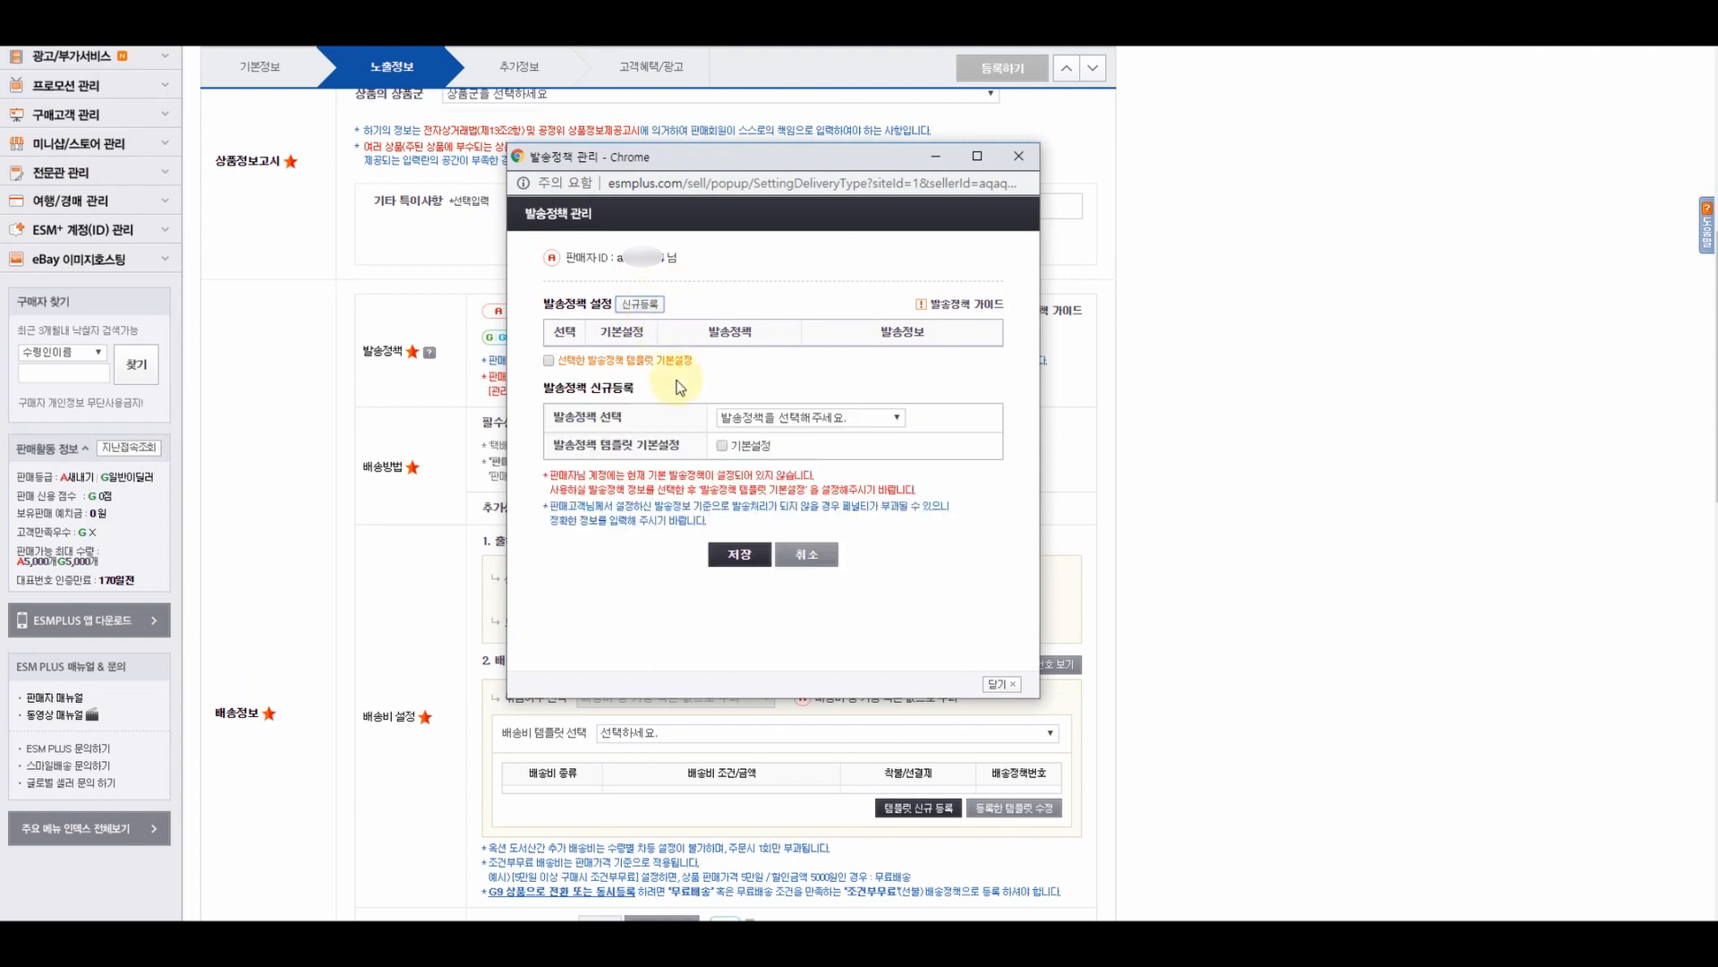
click(773, 421)
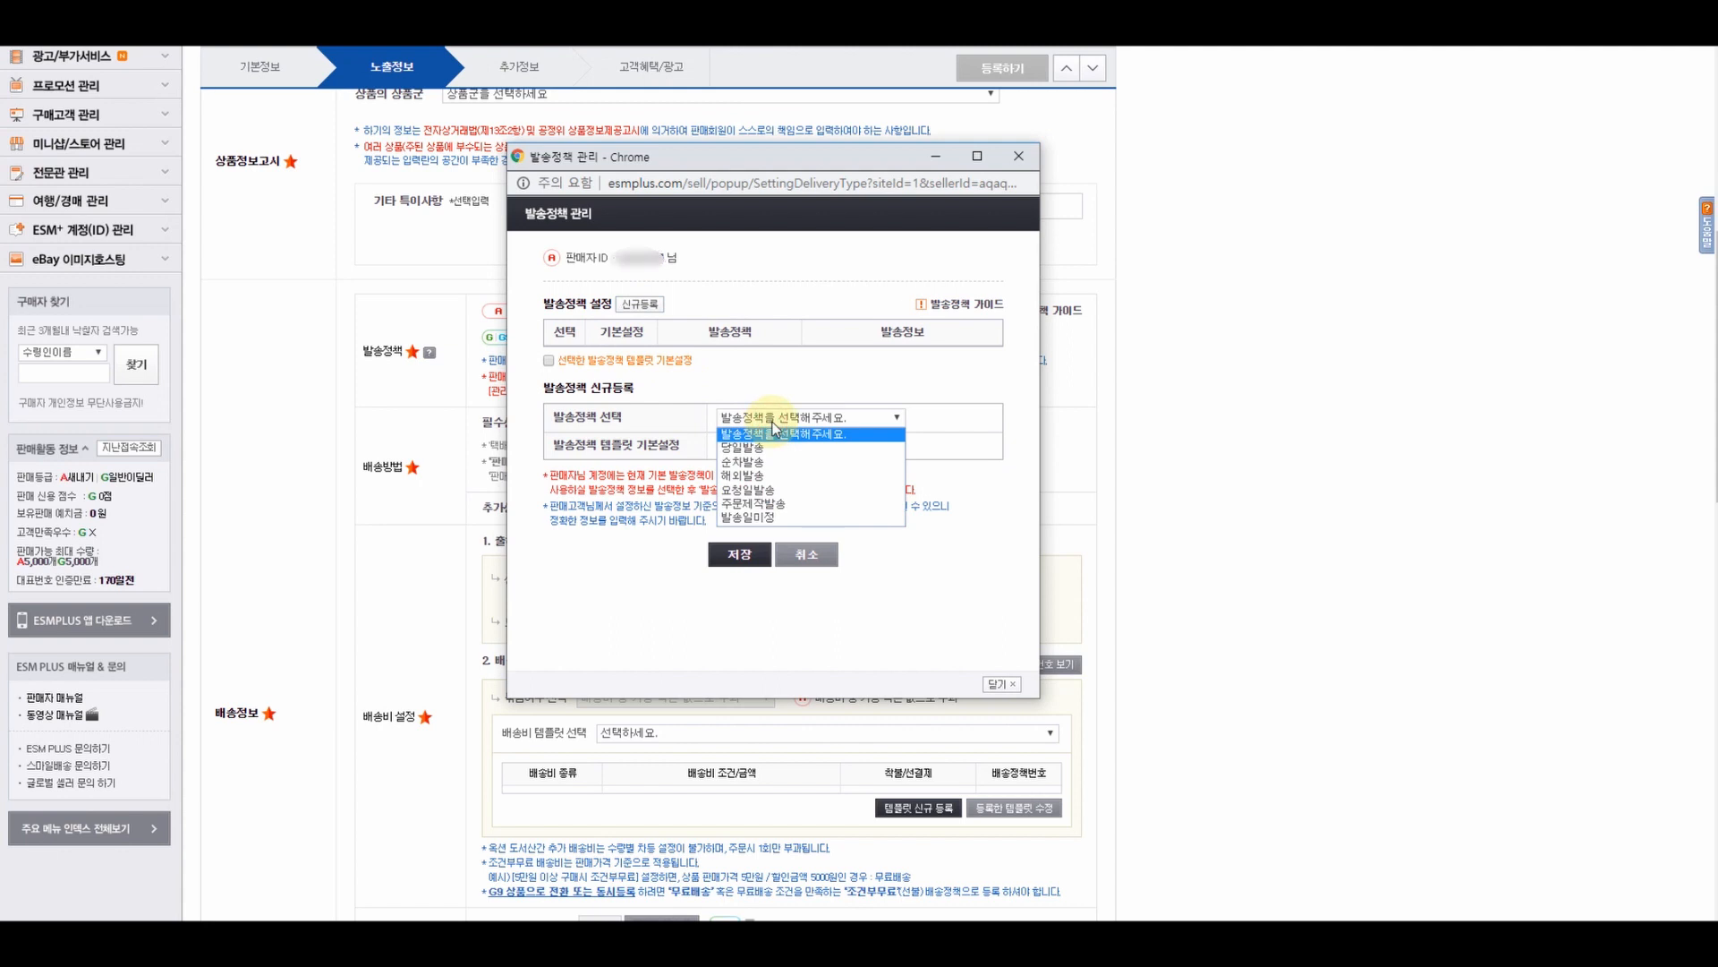
click(749, 475)
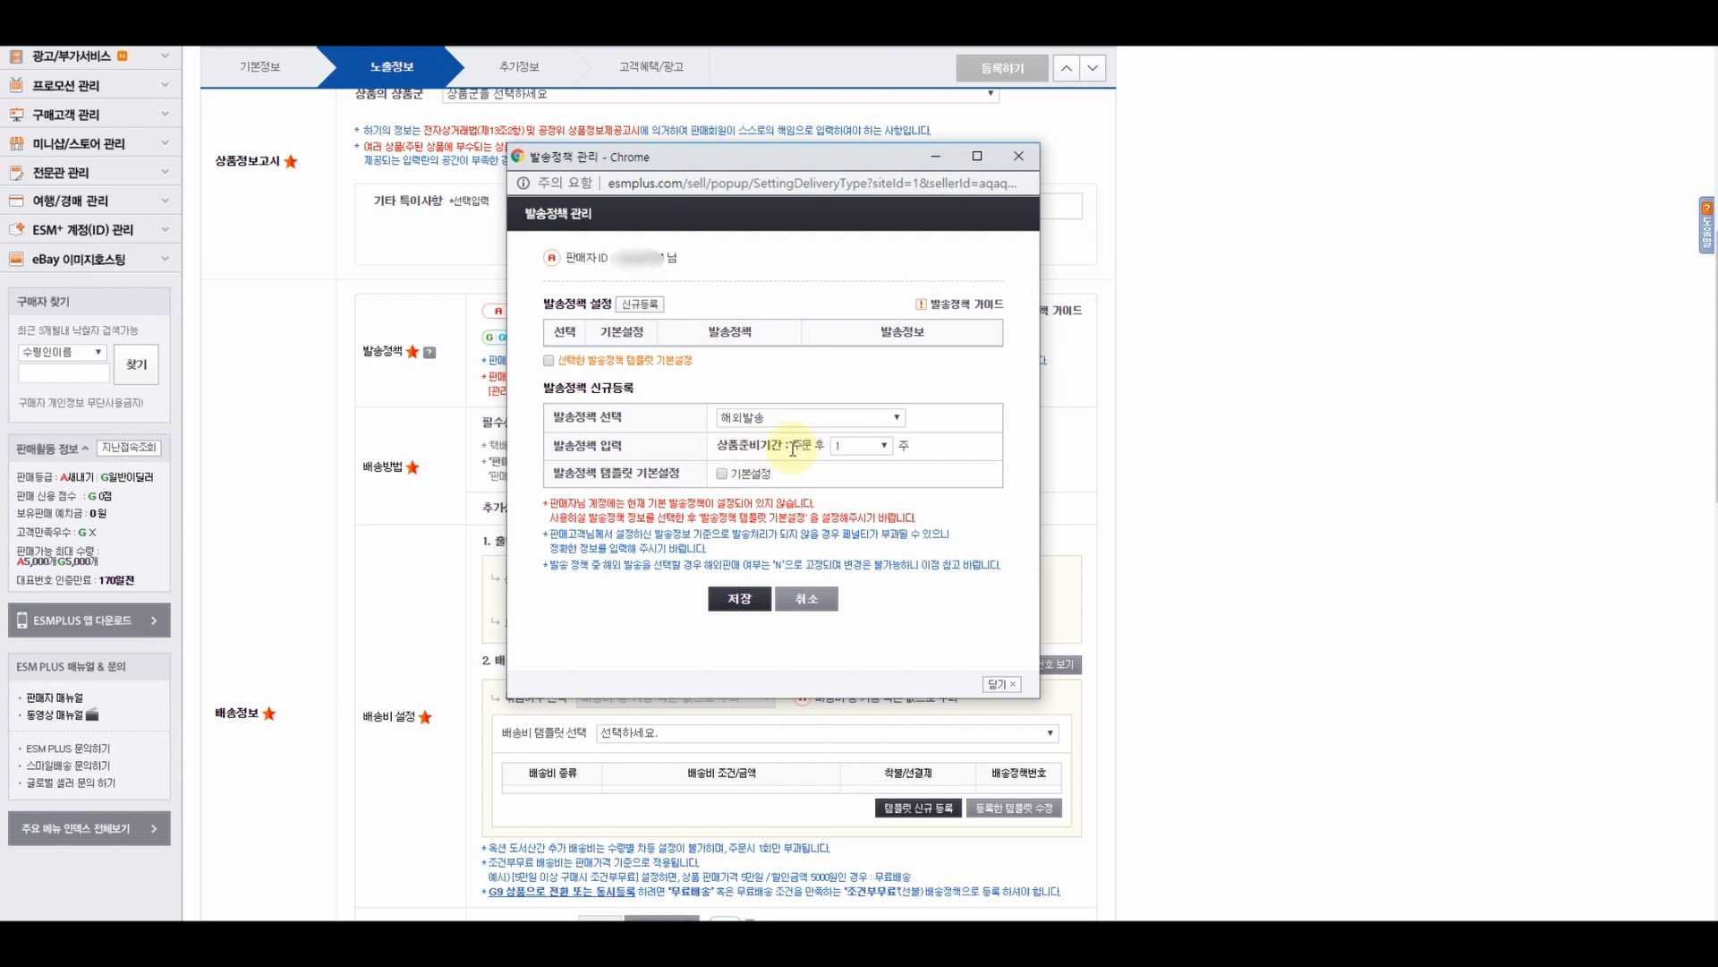
click(863, 447)
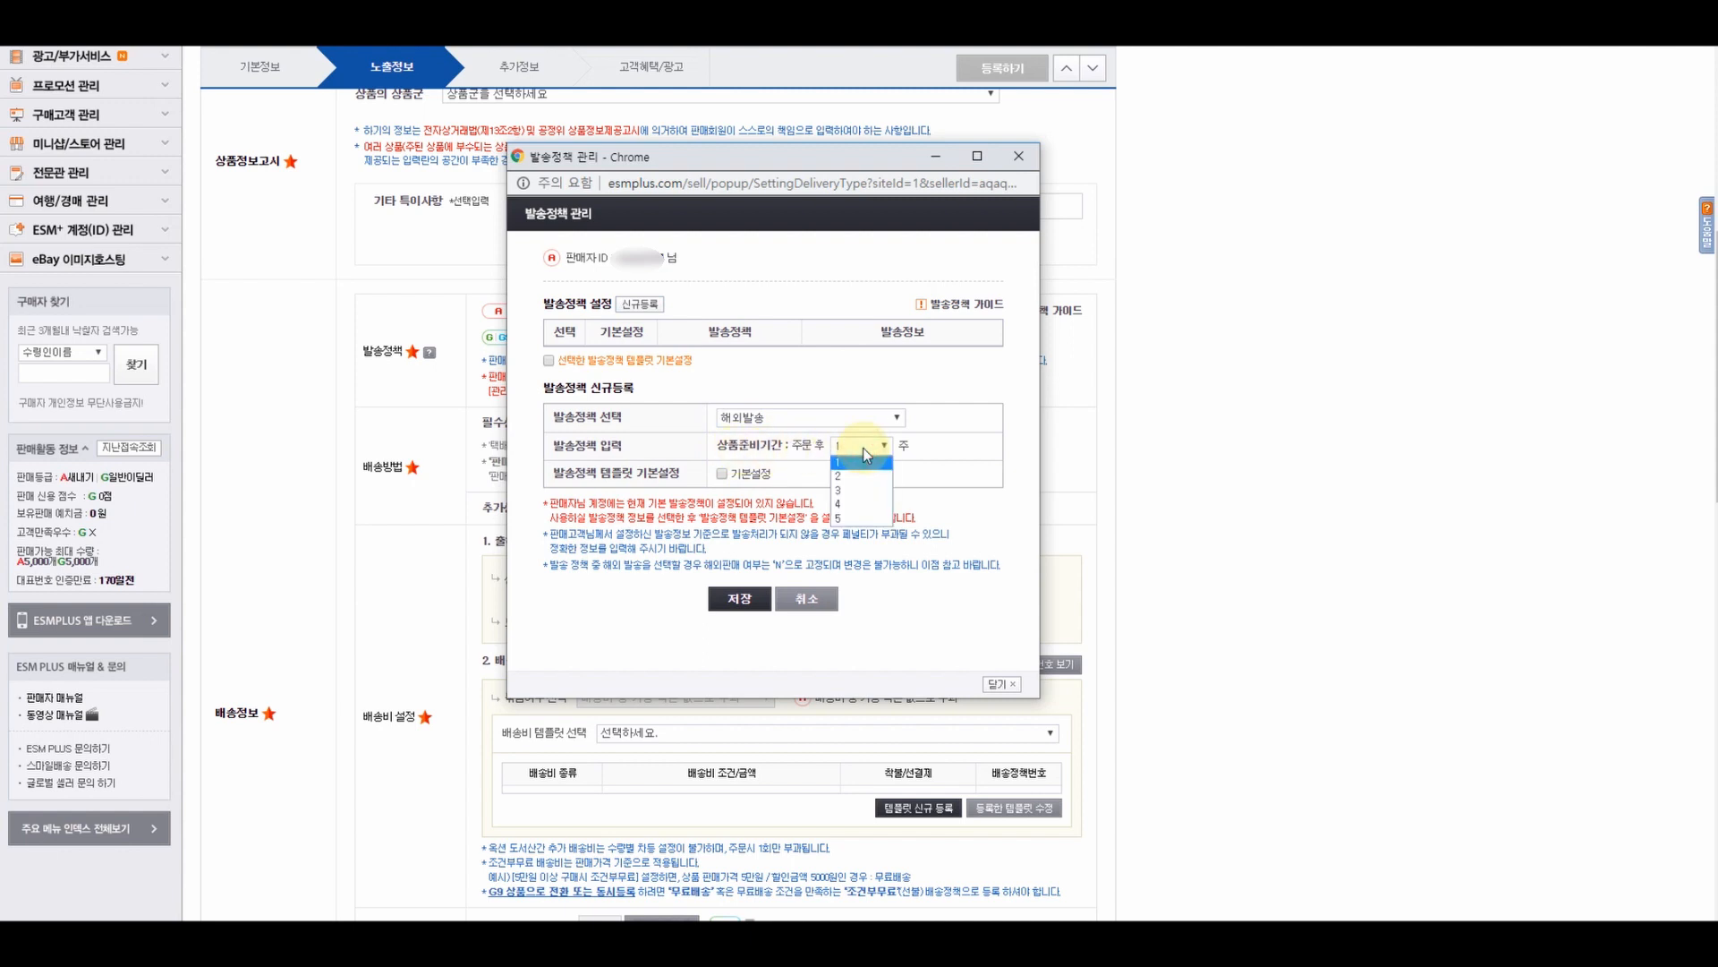
click(850, 470)
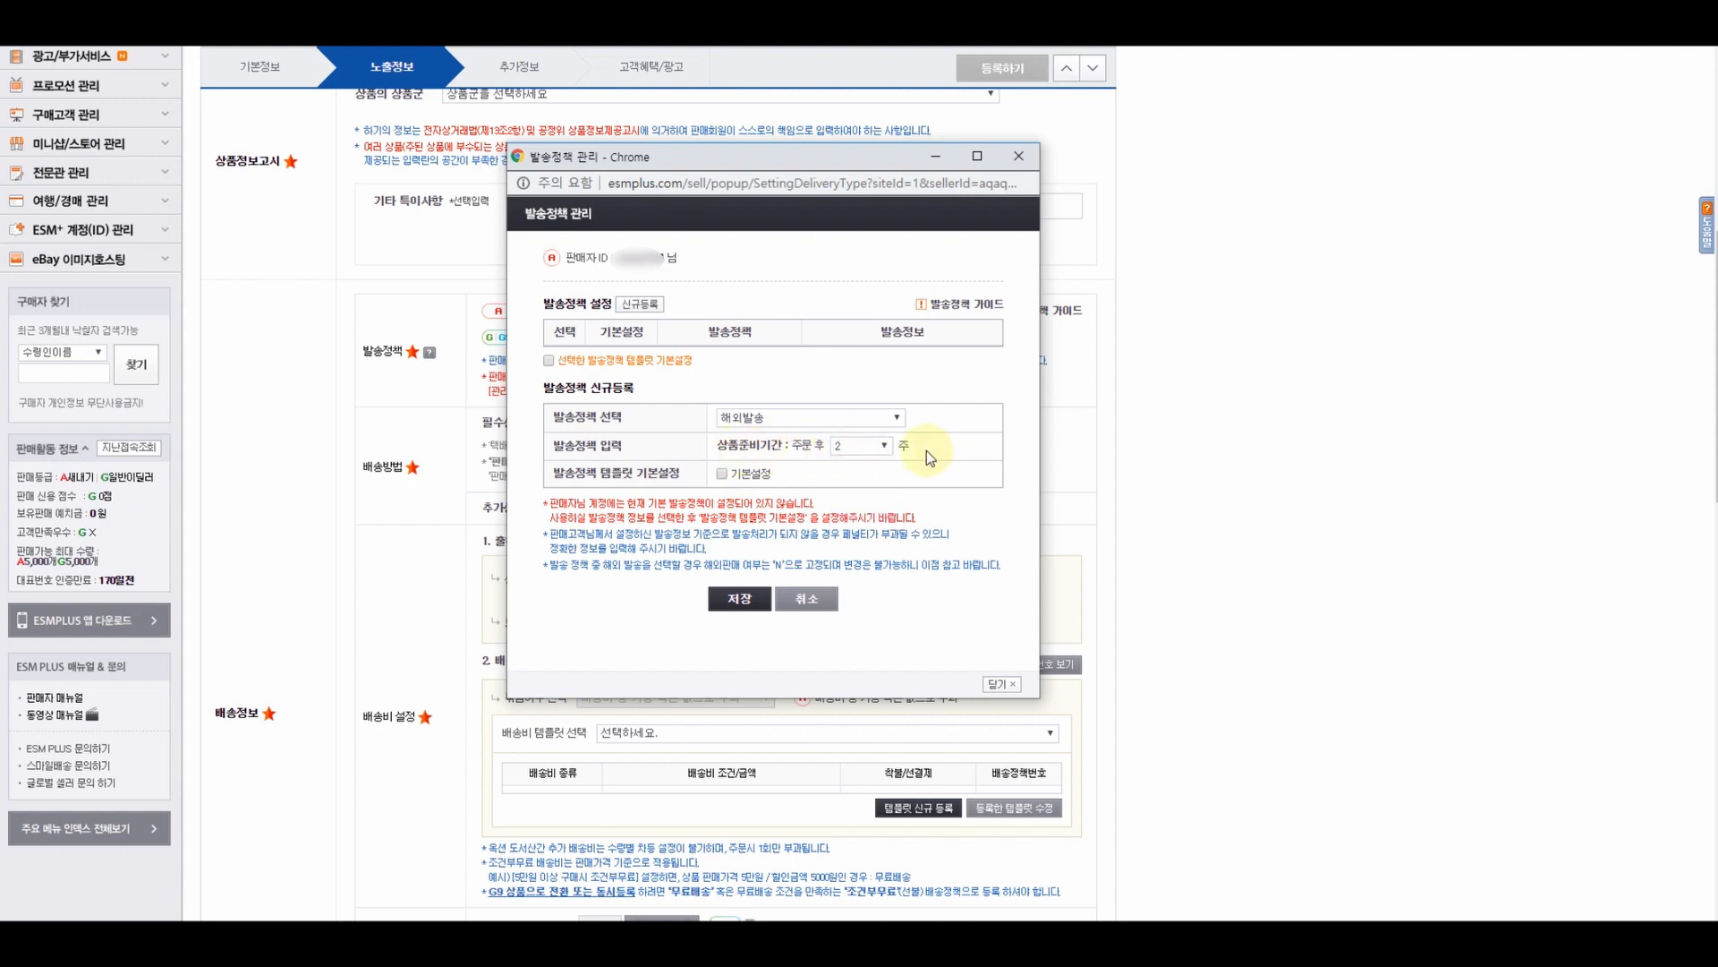
click(723, 474)
- Save the Auction policy and confirm the alerts so it becomes the form's default
click(739, 602)
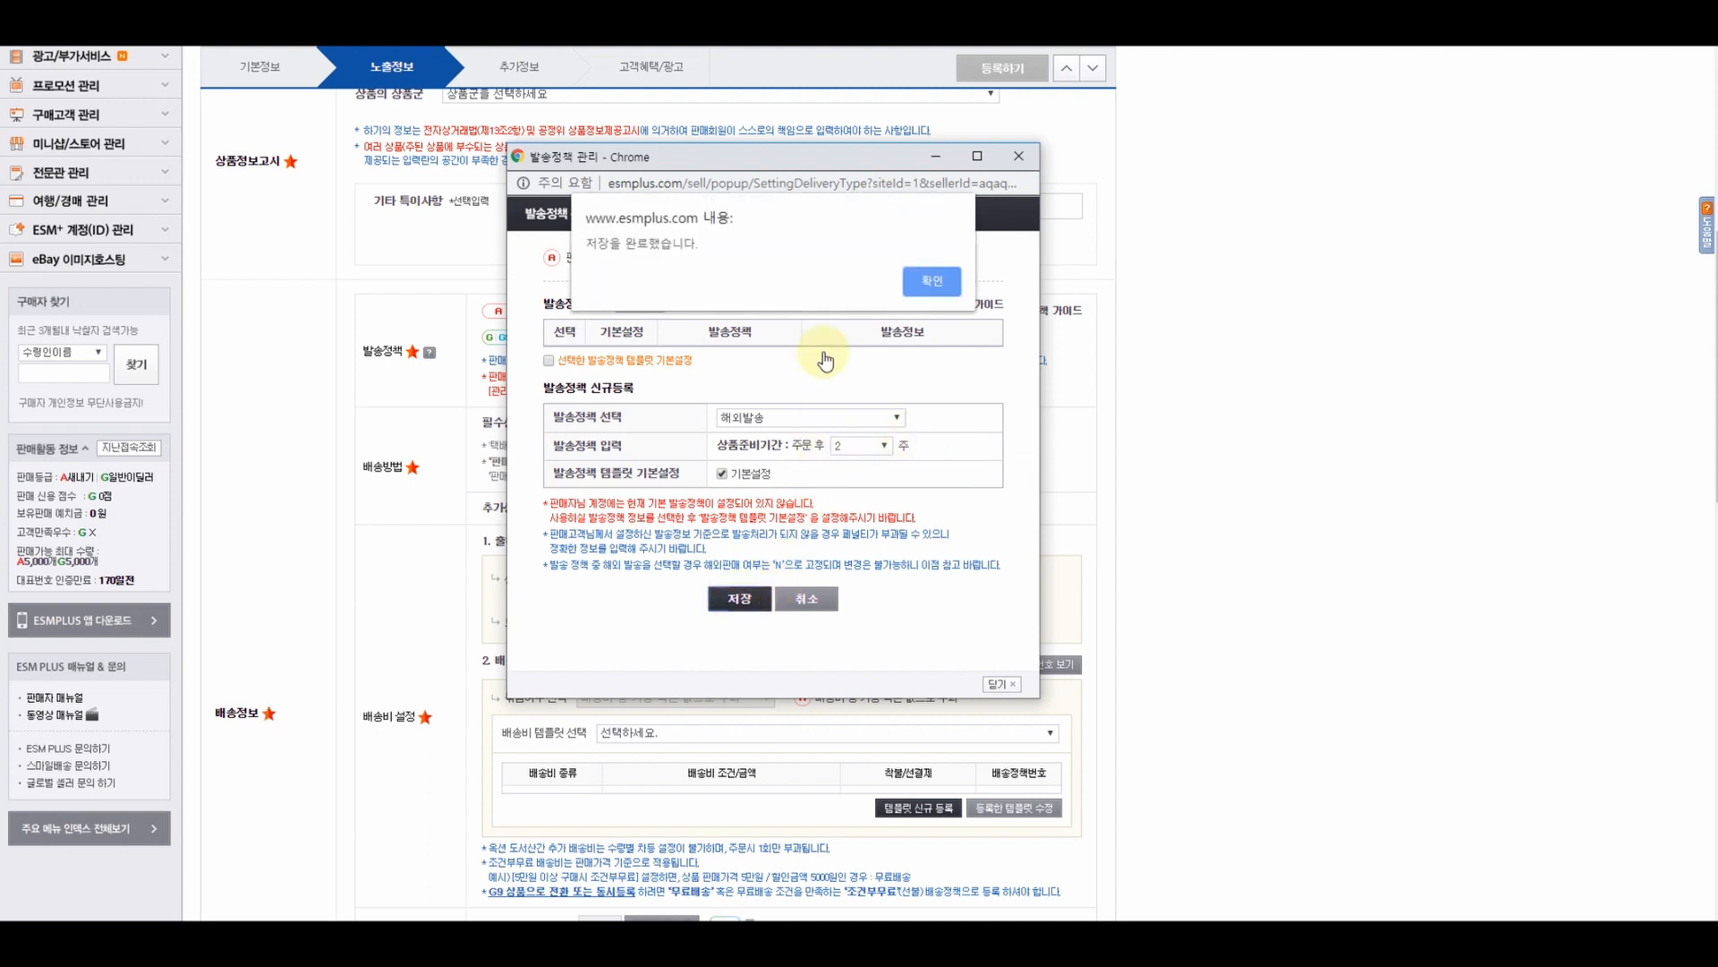
click(944, 282)
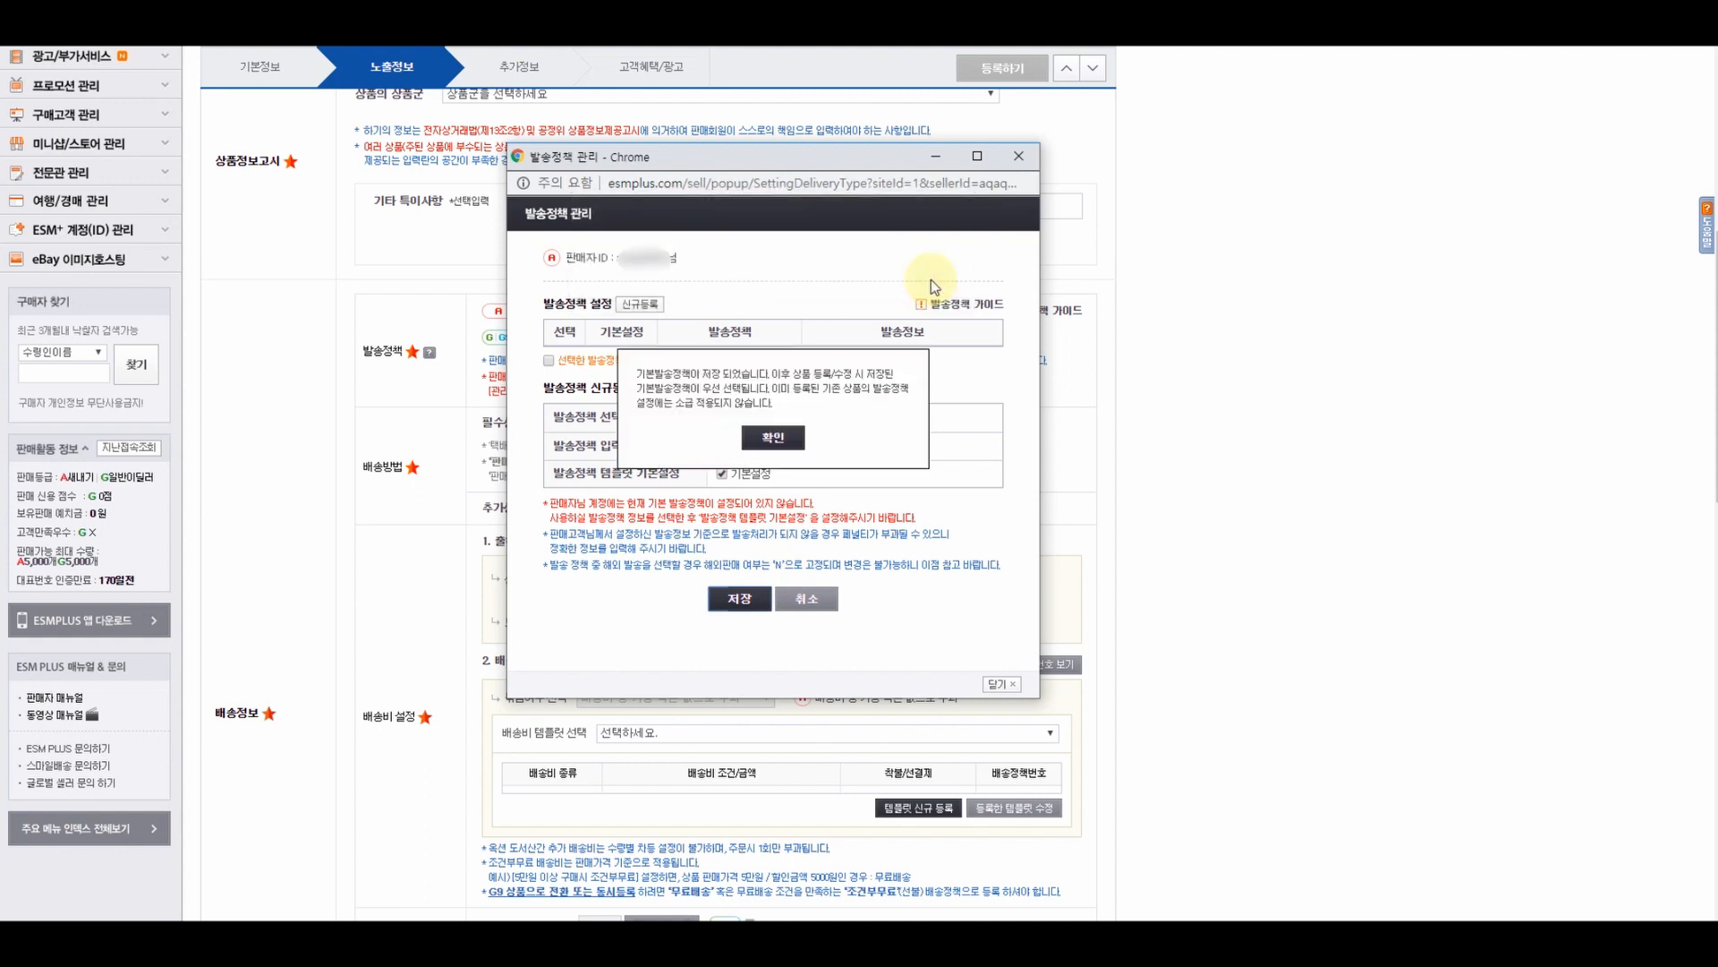
click(794, 439)
click(739, 456)
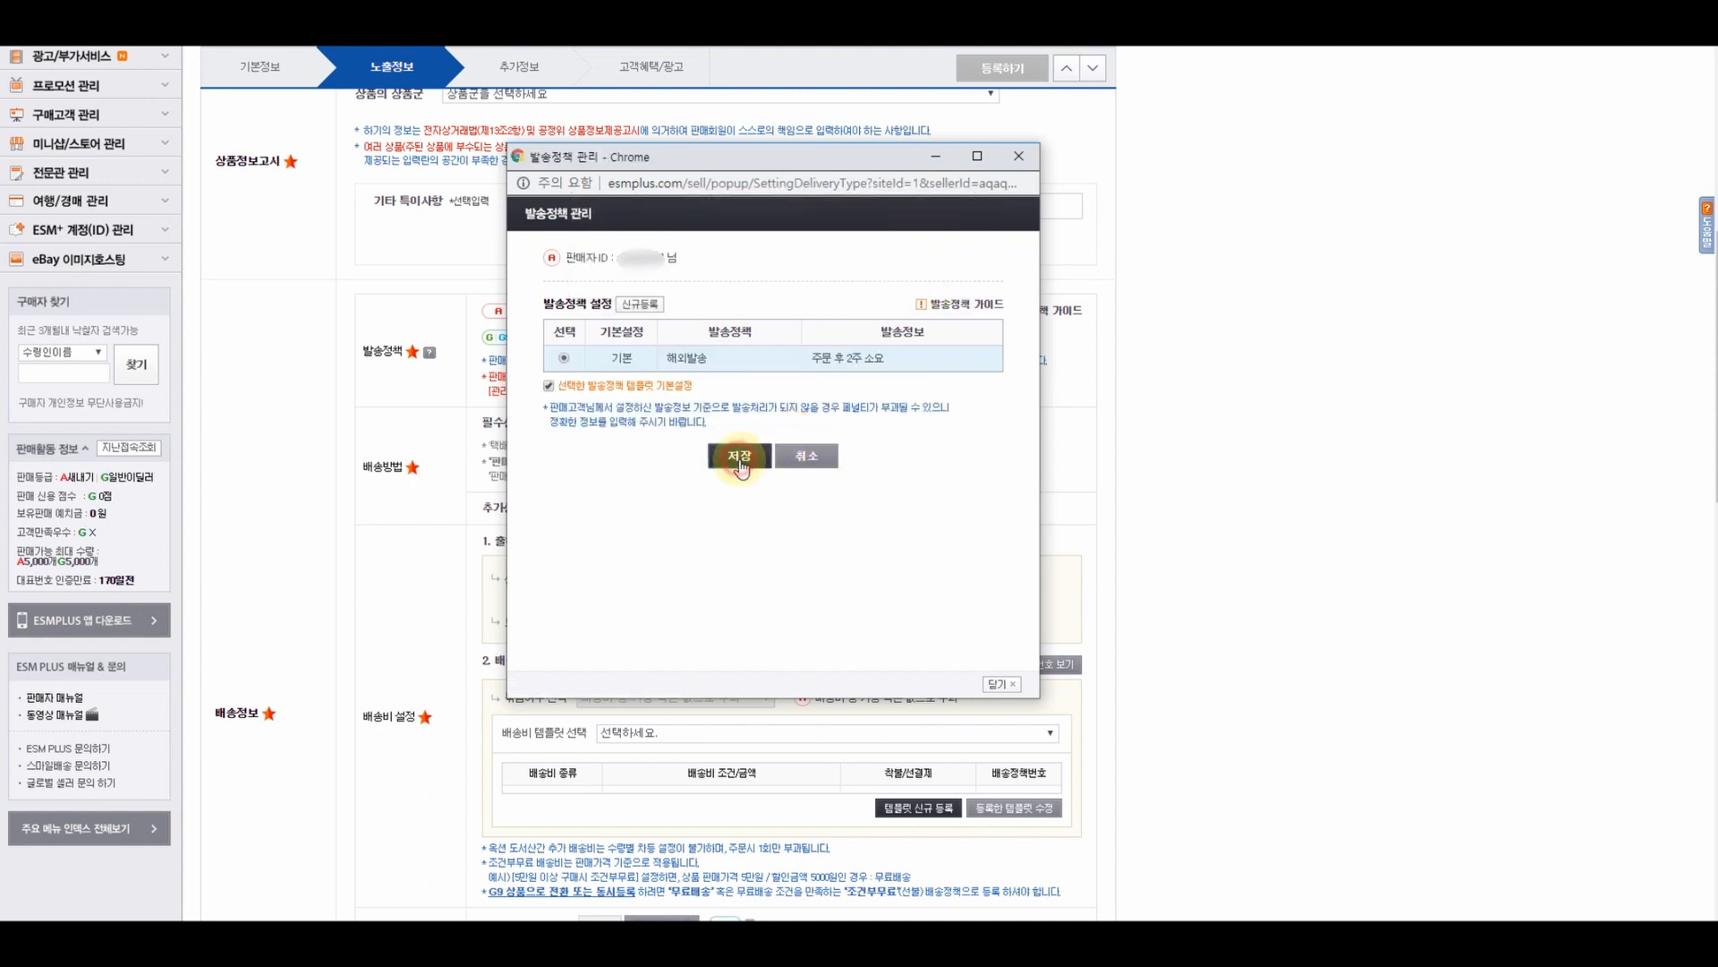
click(936, 282)
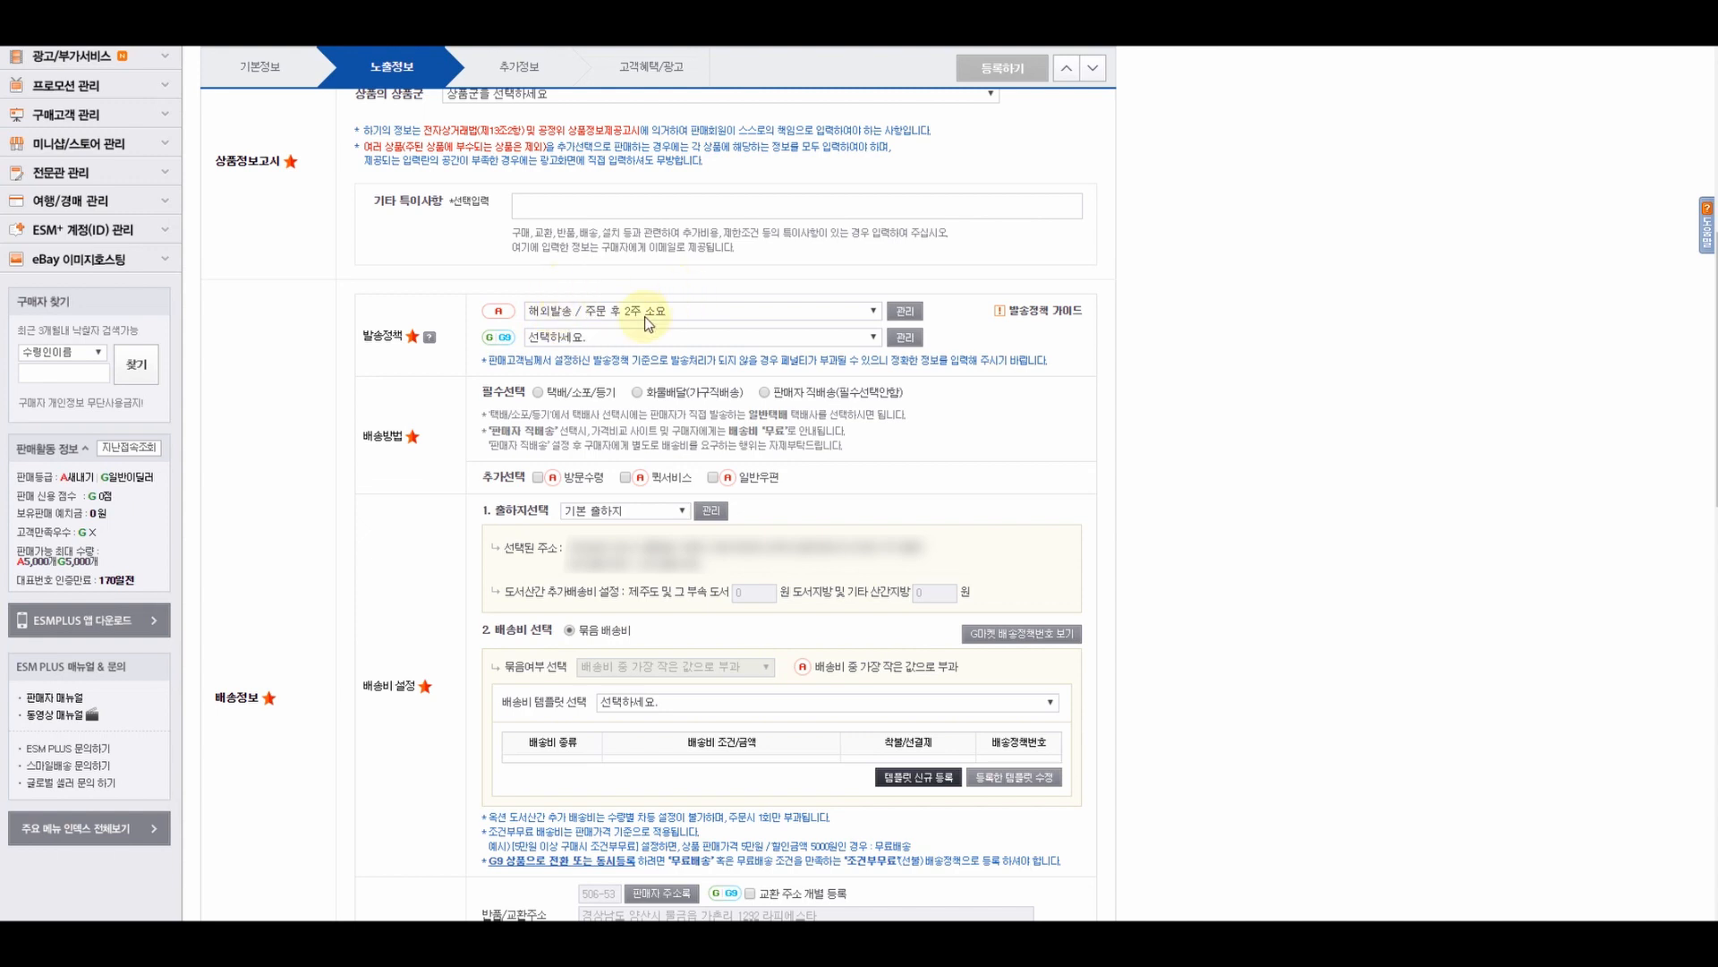
- Register a new G9 shipping policy: 해외발송 with 2-week preparation, marked as default
click(905, 337)
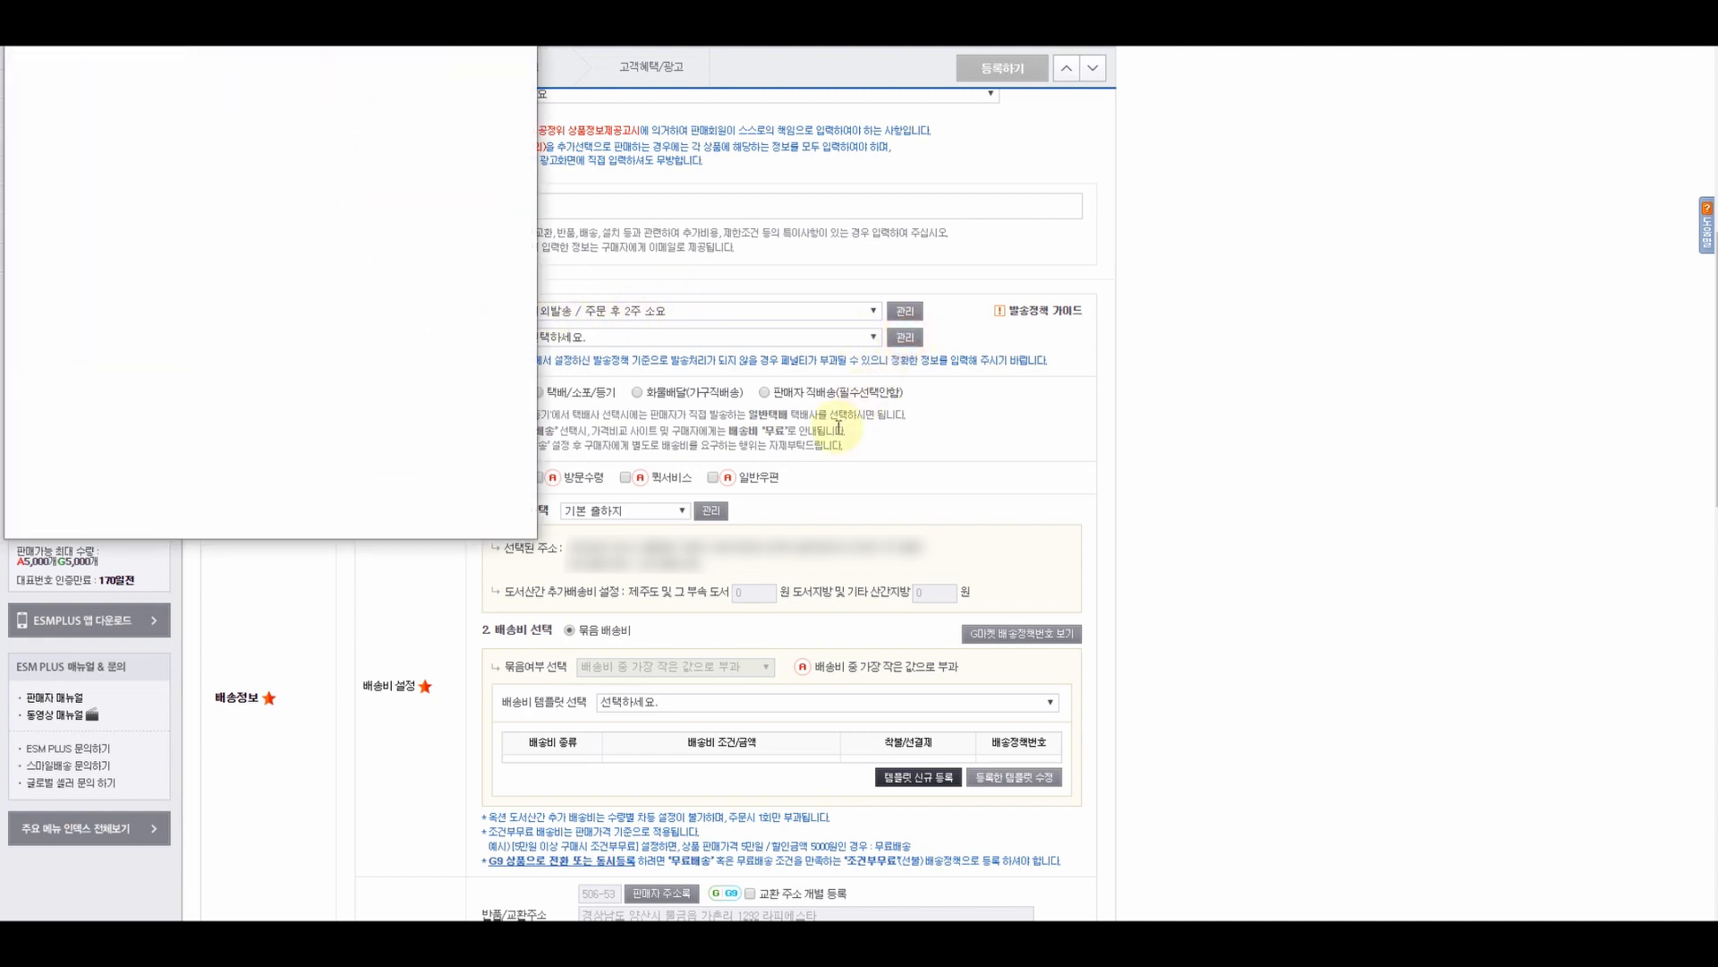
drag(314, 69, 759, 178)
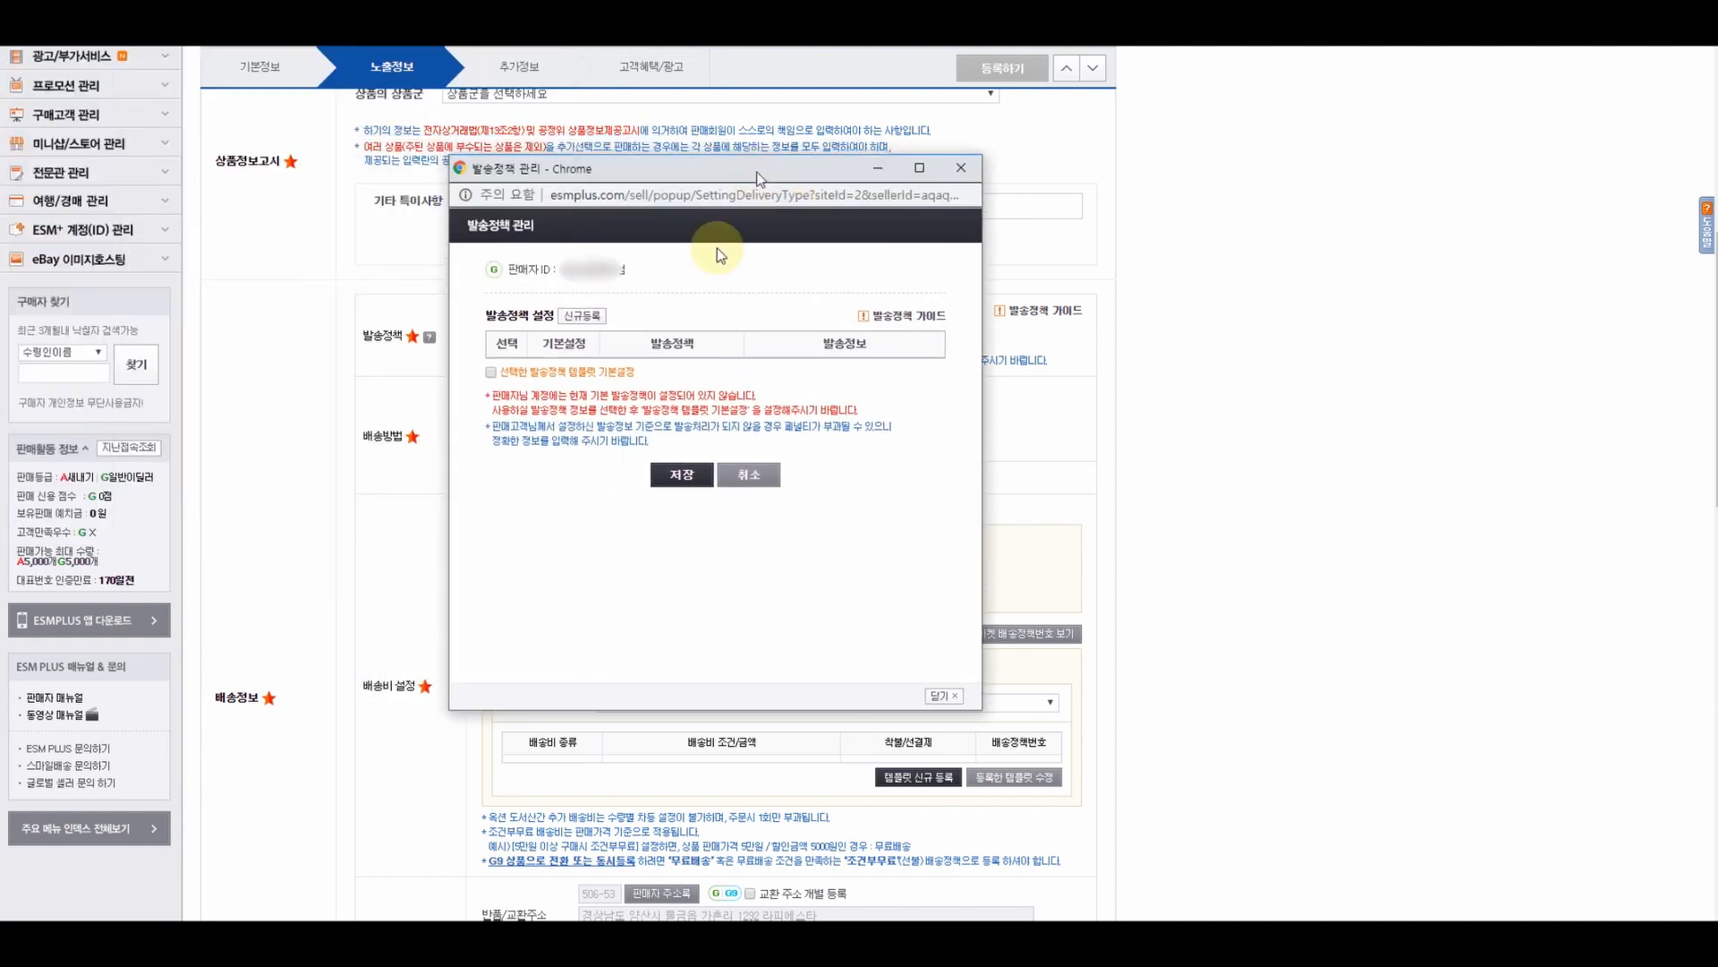
click(582, 315)
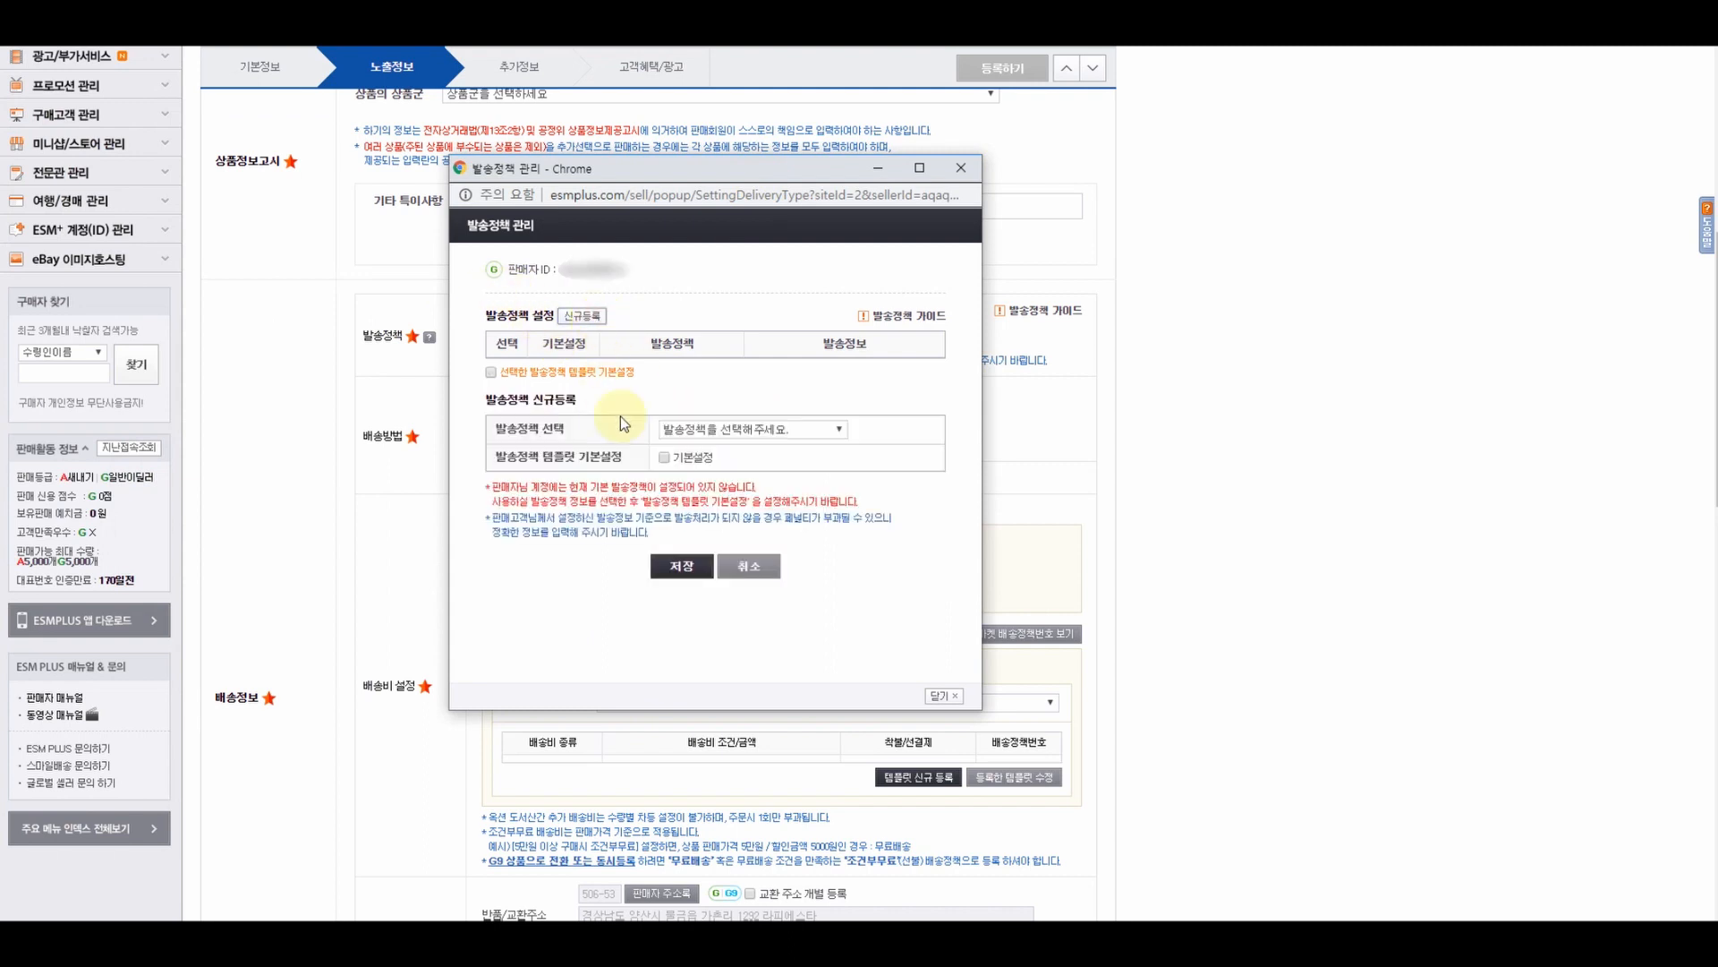
click(684, 433)
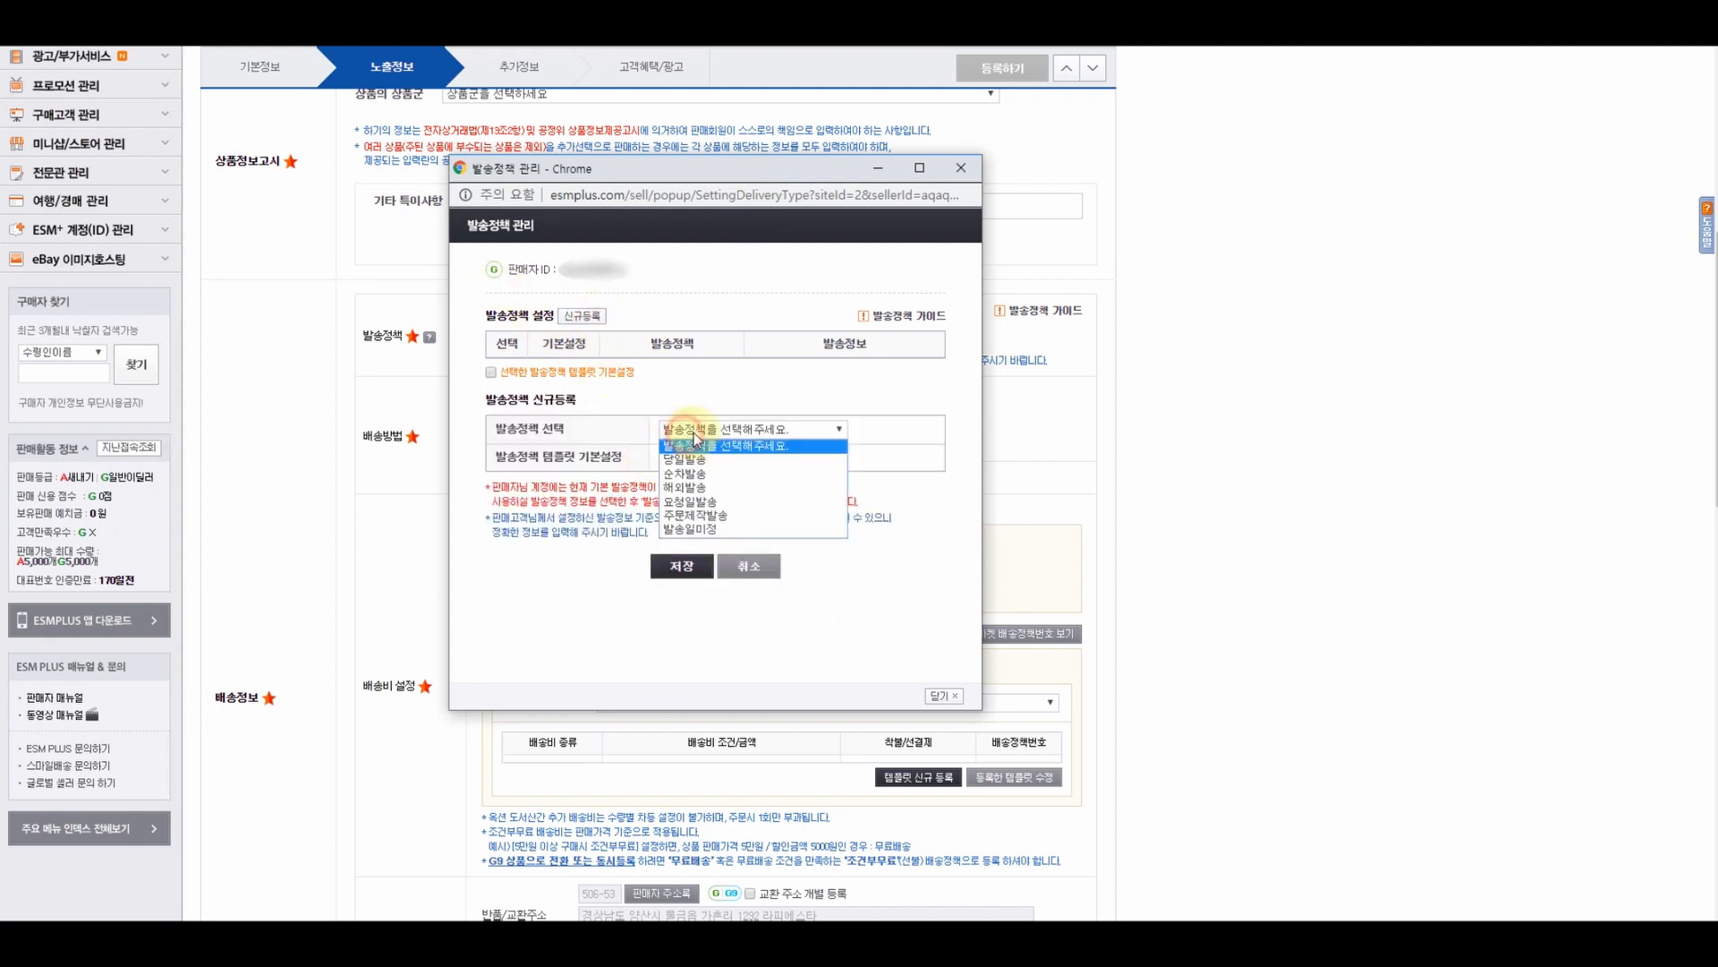
click(704, 490)
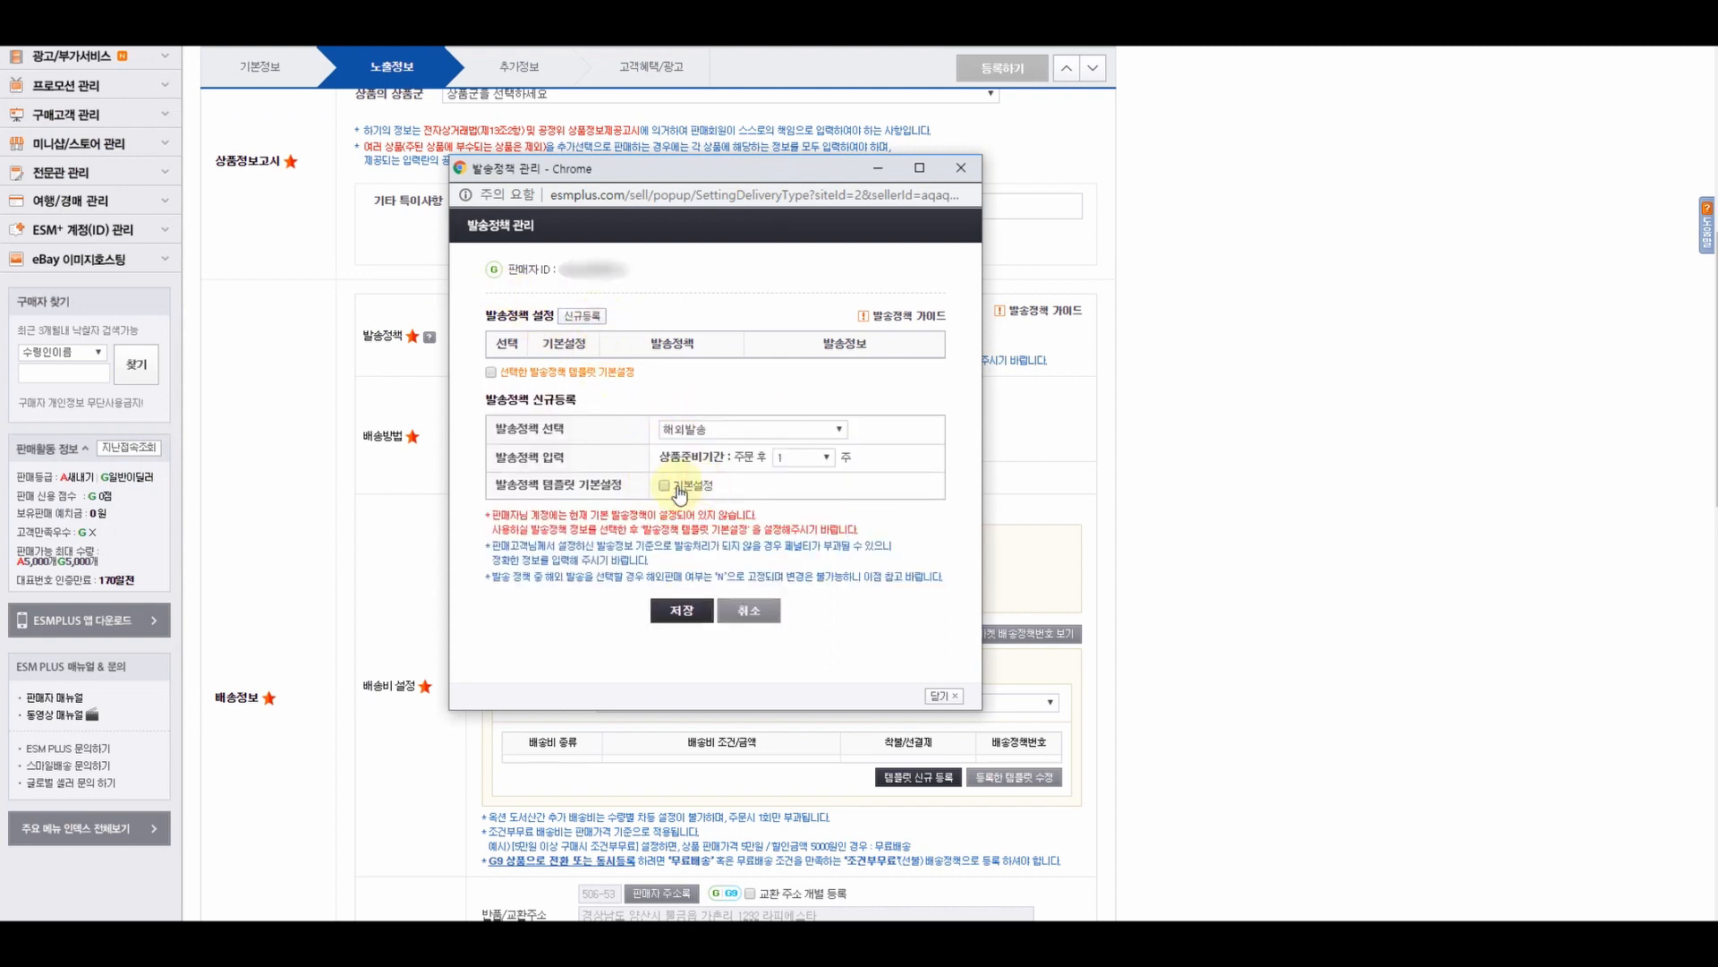
click(798, 459)
click(788, 488)
click(665, 485)
- Save the G9 policy and confirm the alerts so it becomes the default
click(681, 614)
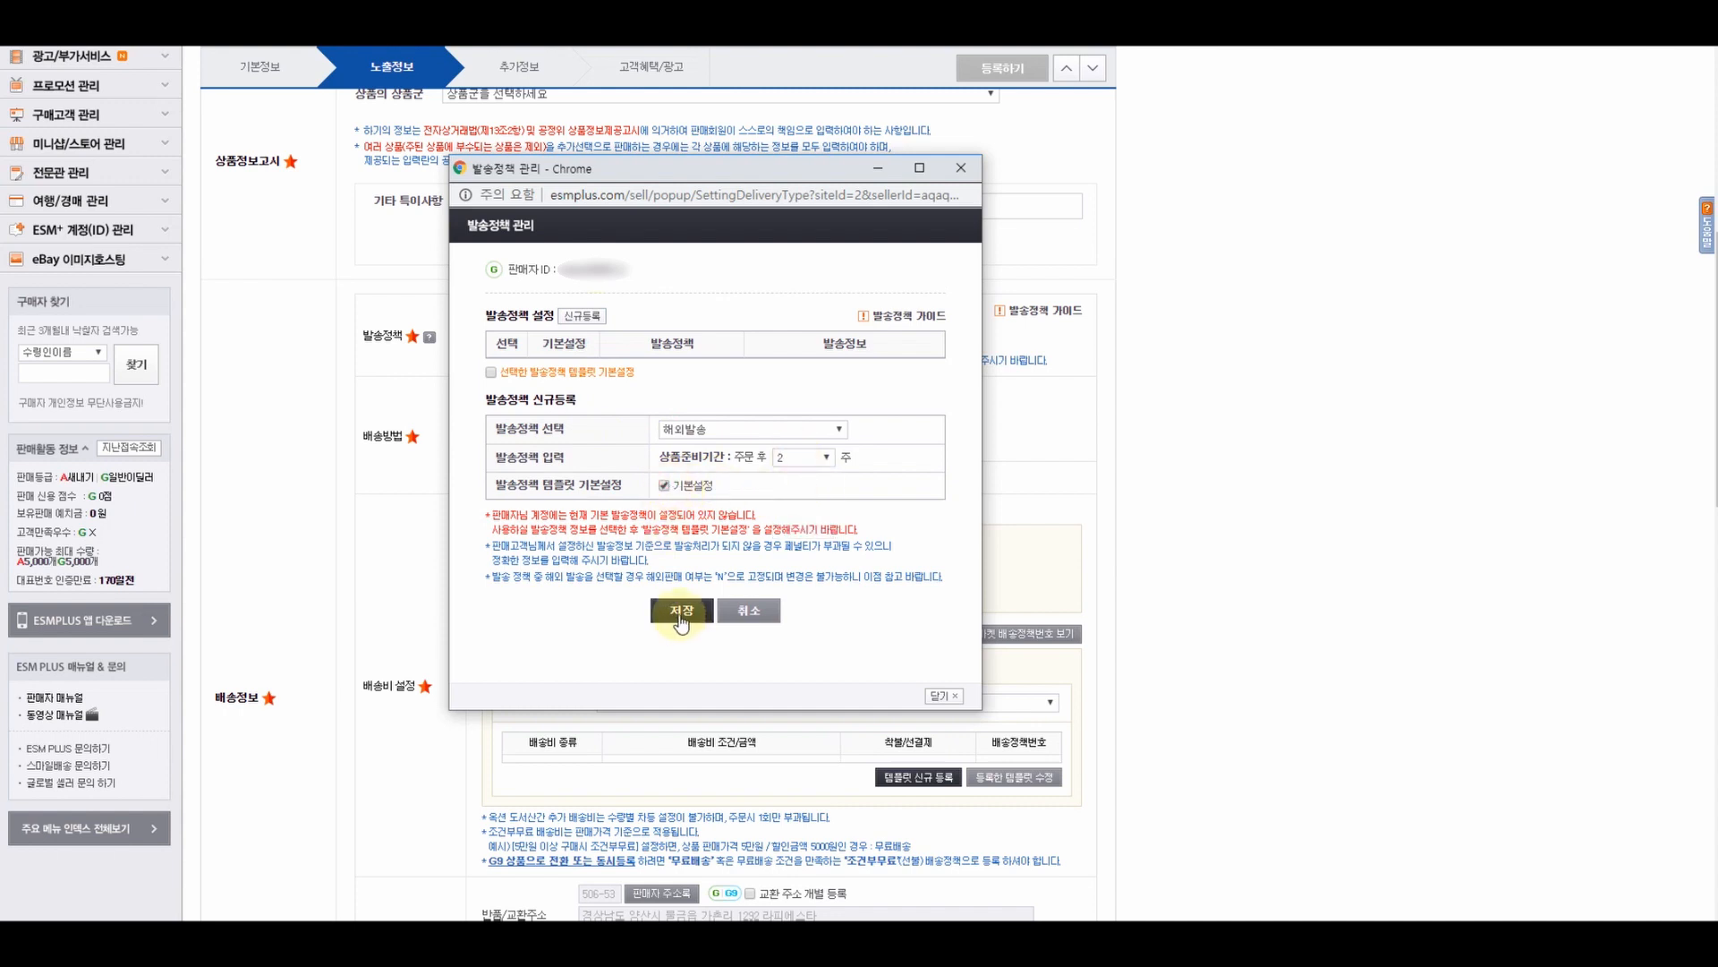
click(864, 291)
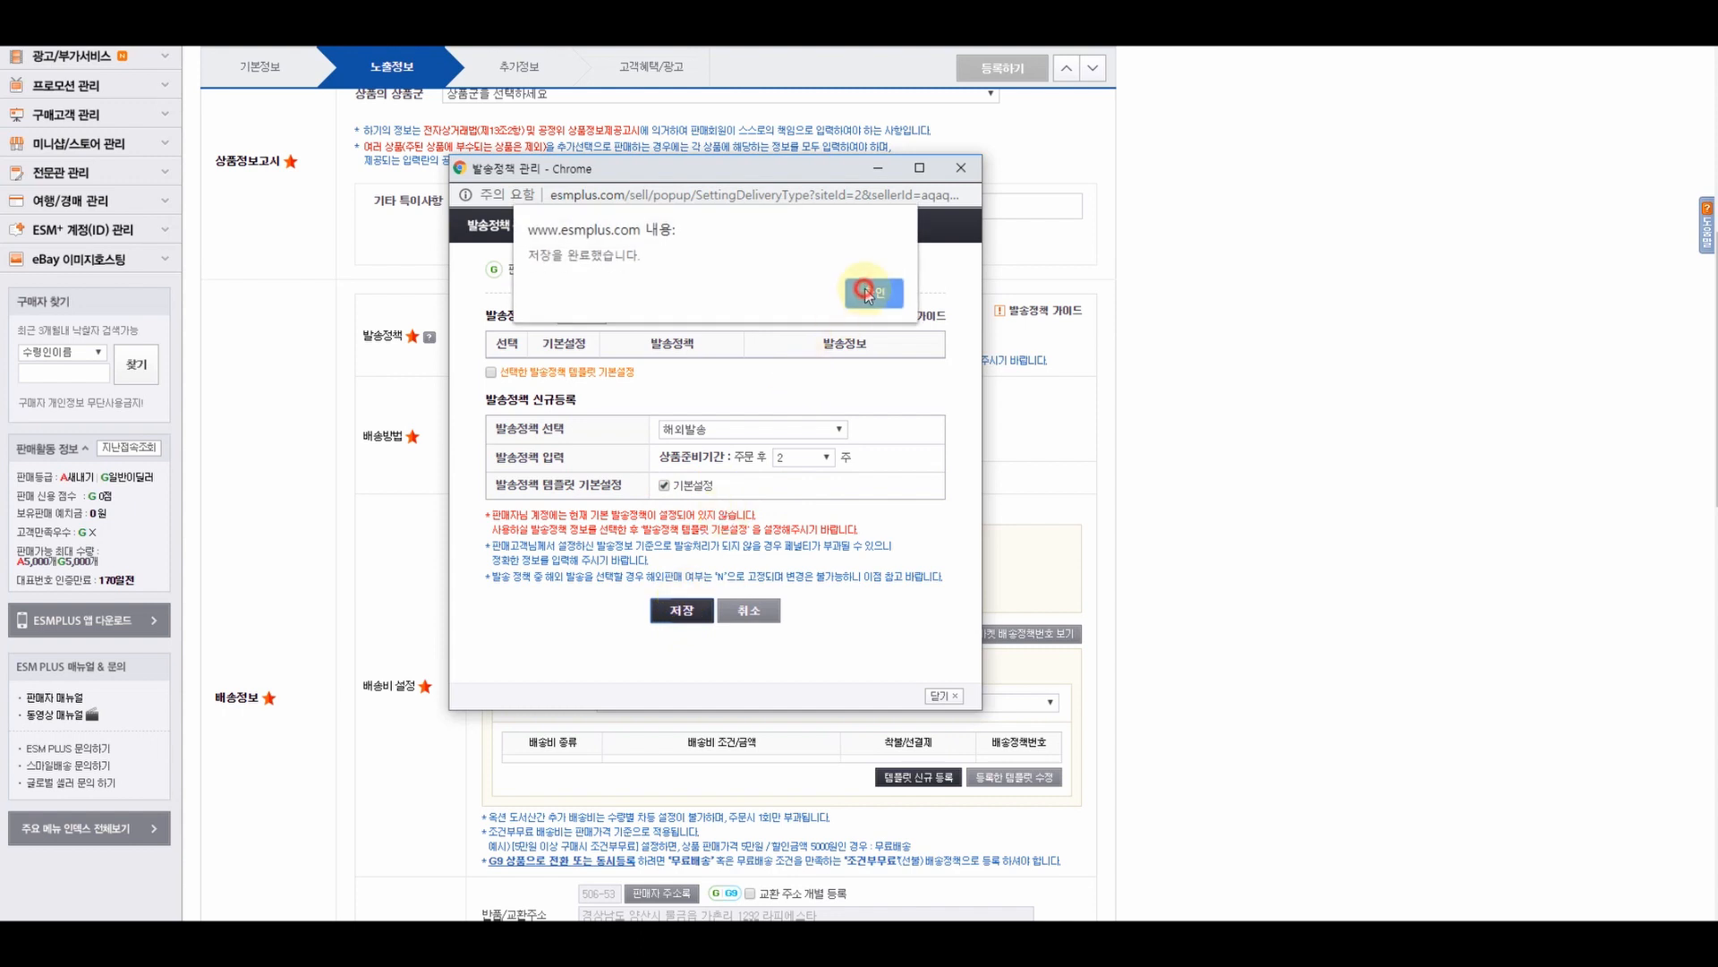
click(715, 448)
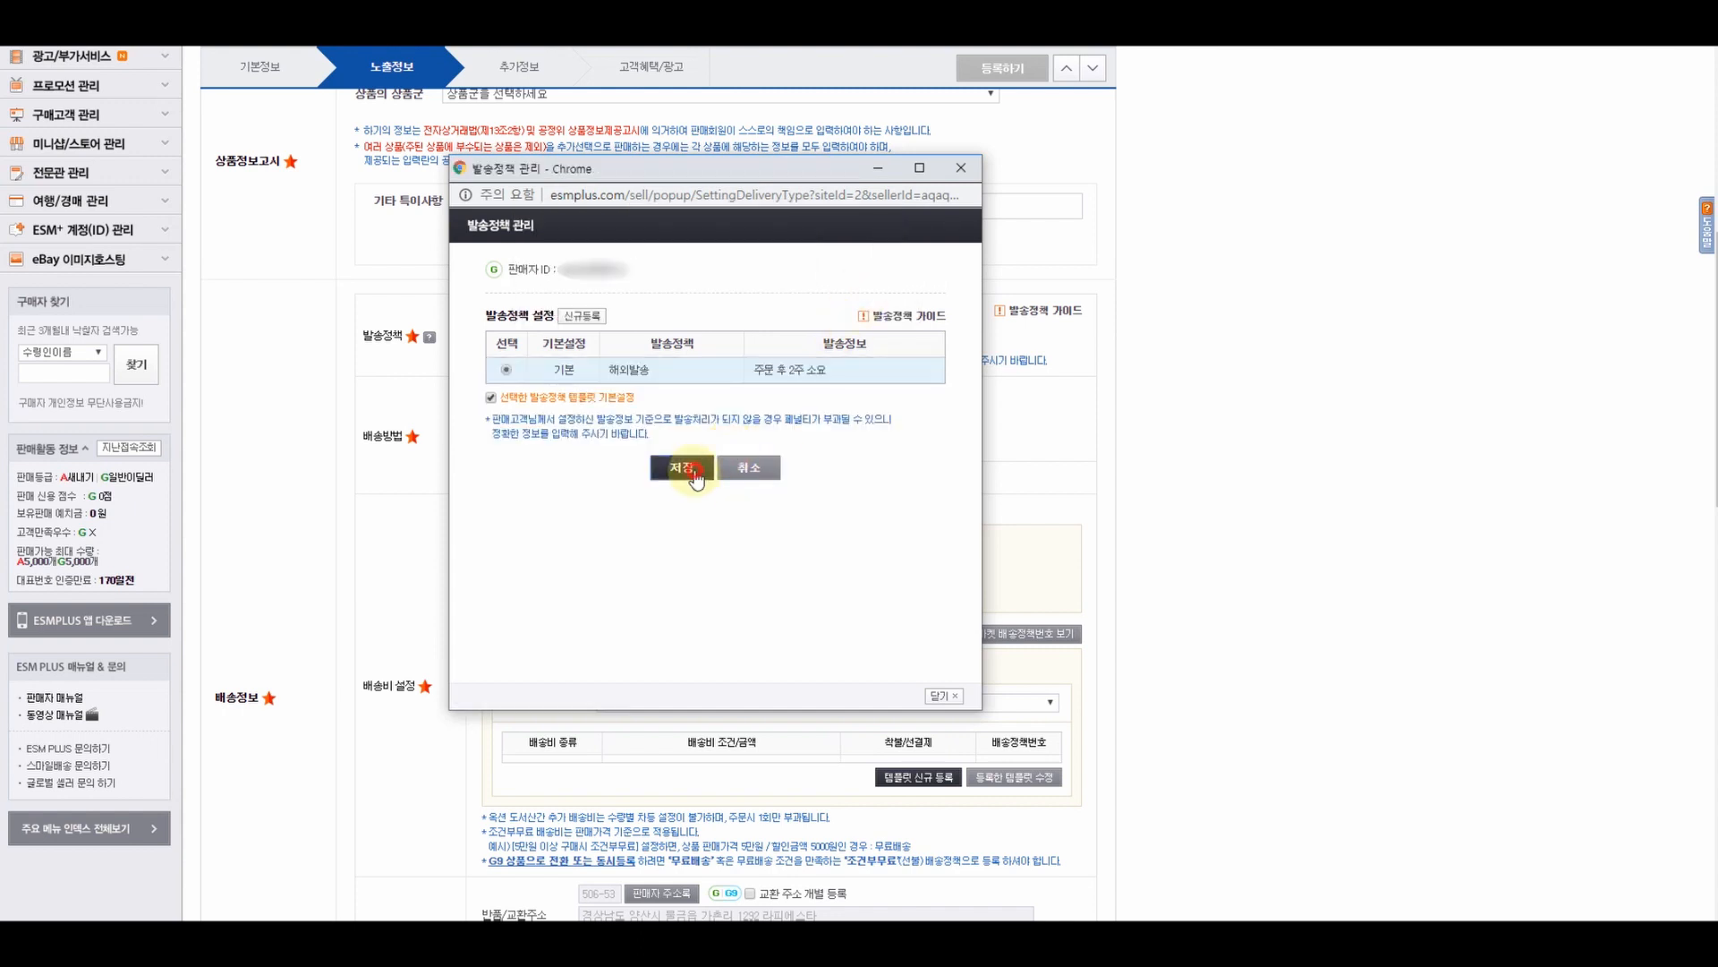
click(703, 461)
click(864, 285)
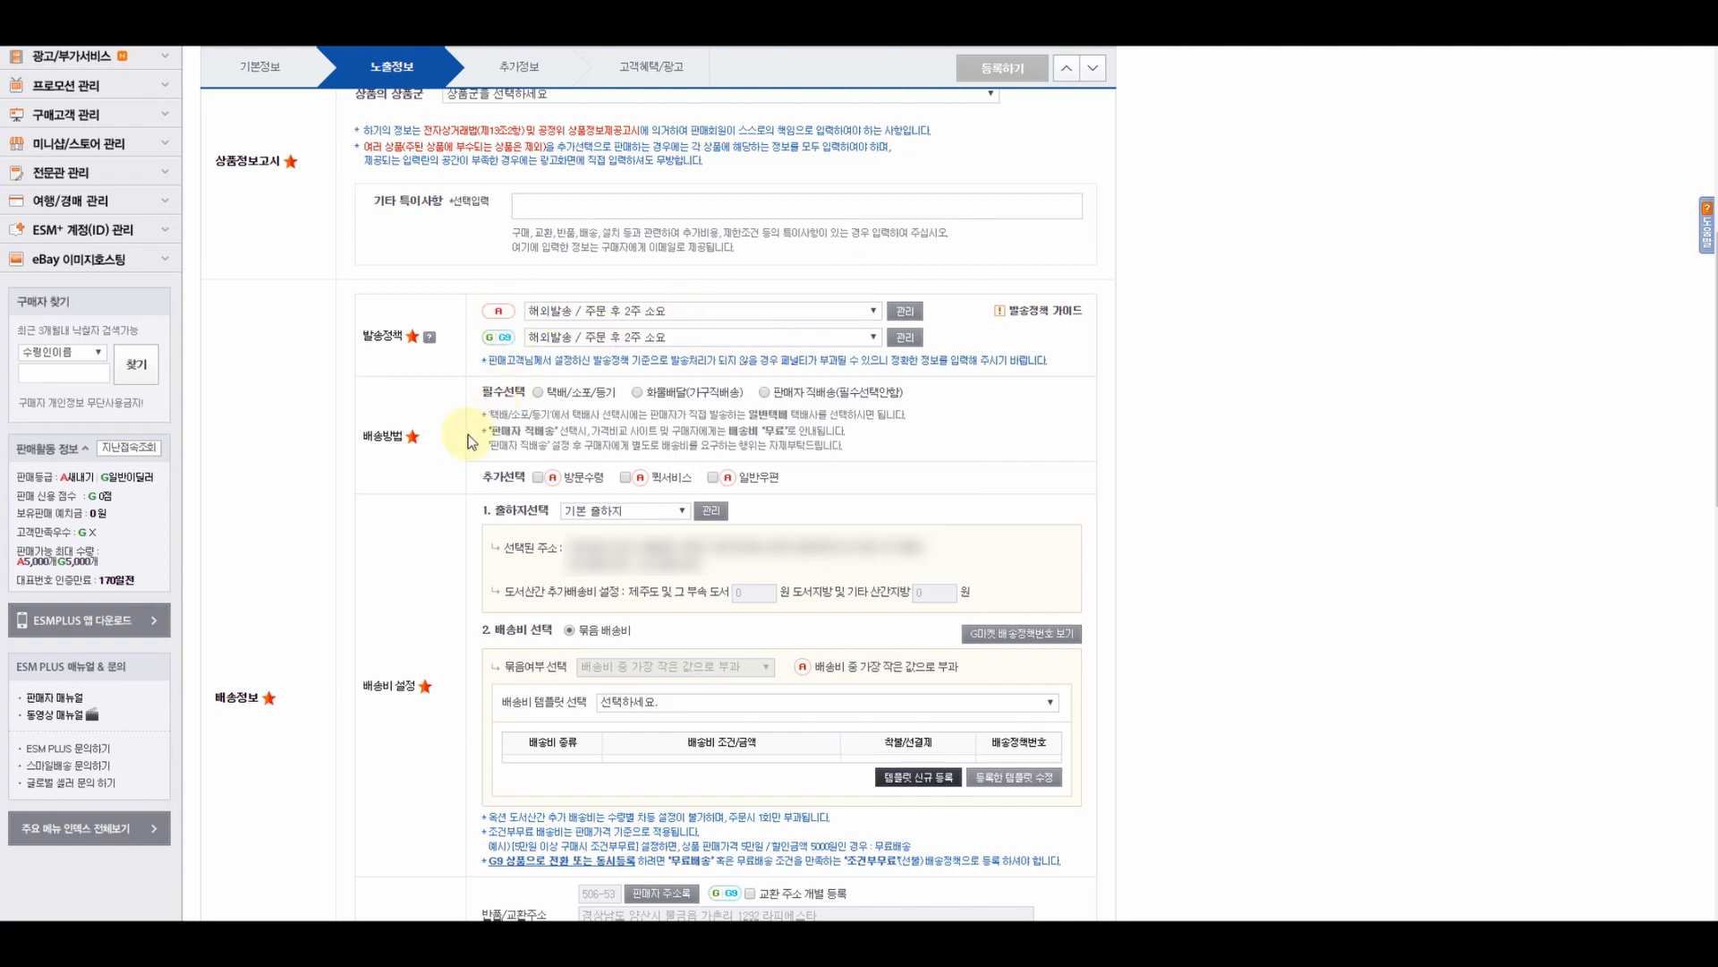
- Choose 택배/소포/등기 delivery and open the seller address book from the shipment-place manager
click(537, 392)
scroll(479, 245, down, 2)
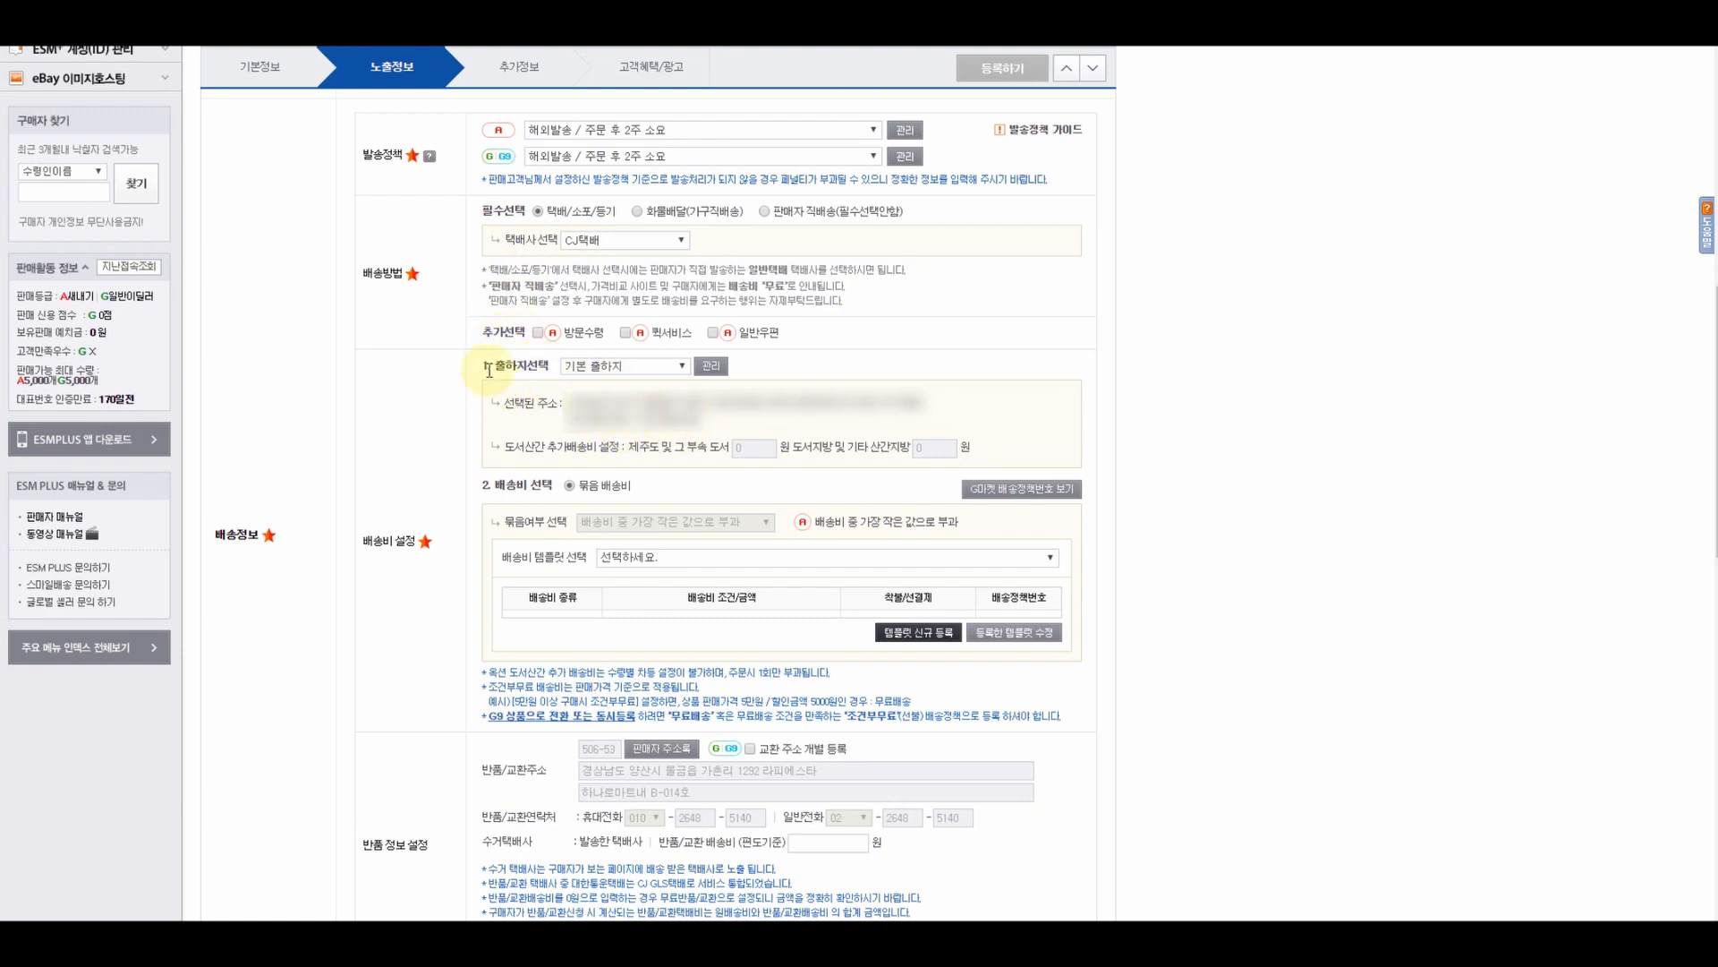
click(712, 369)
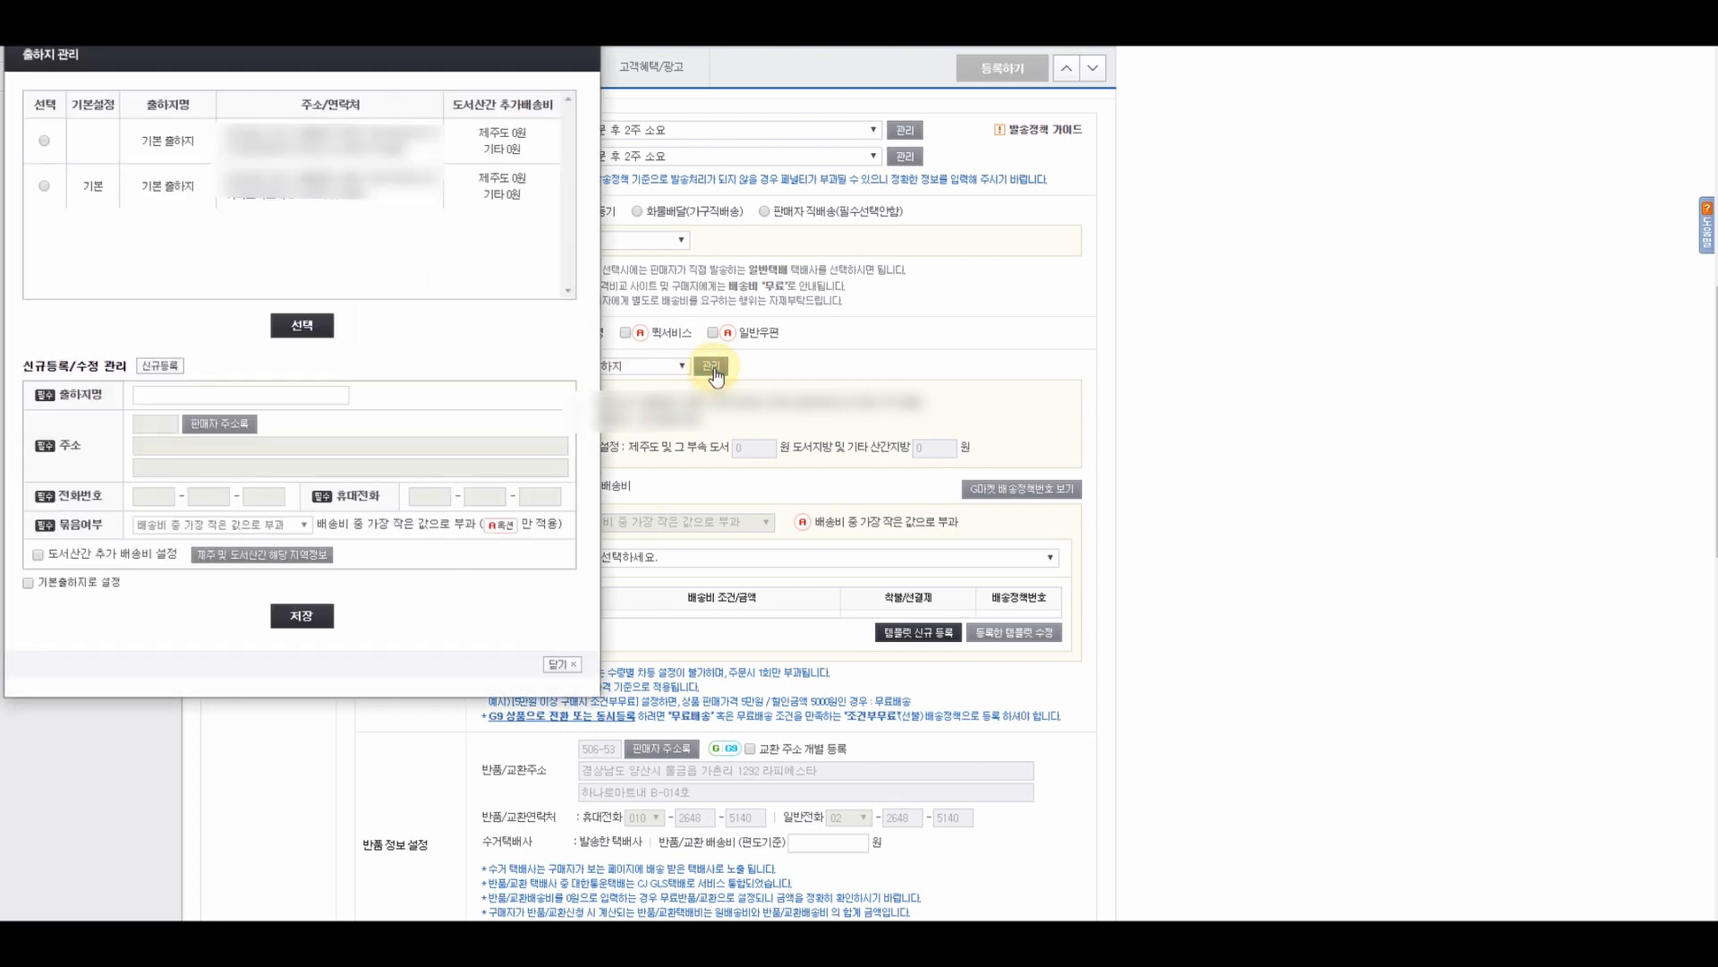
drag(407, 1, 934, 128)
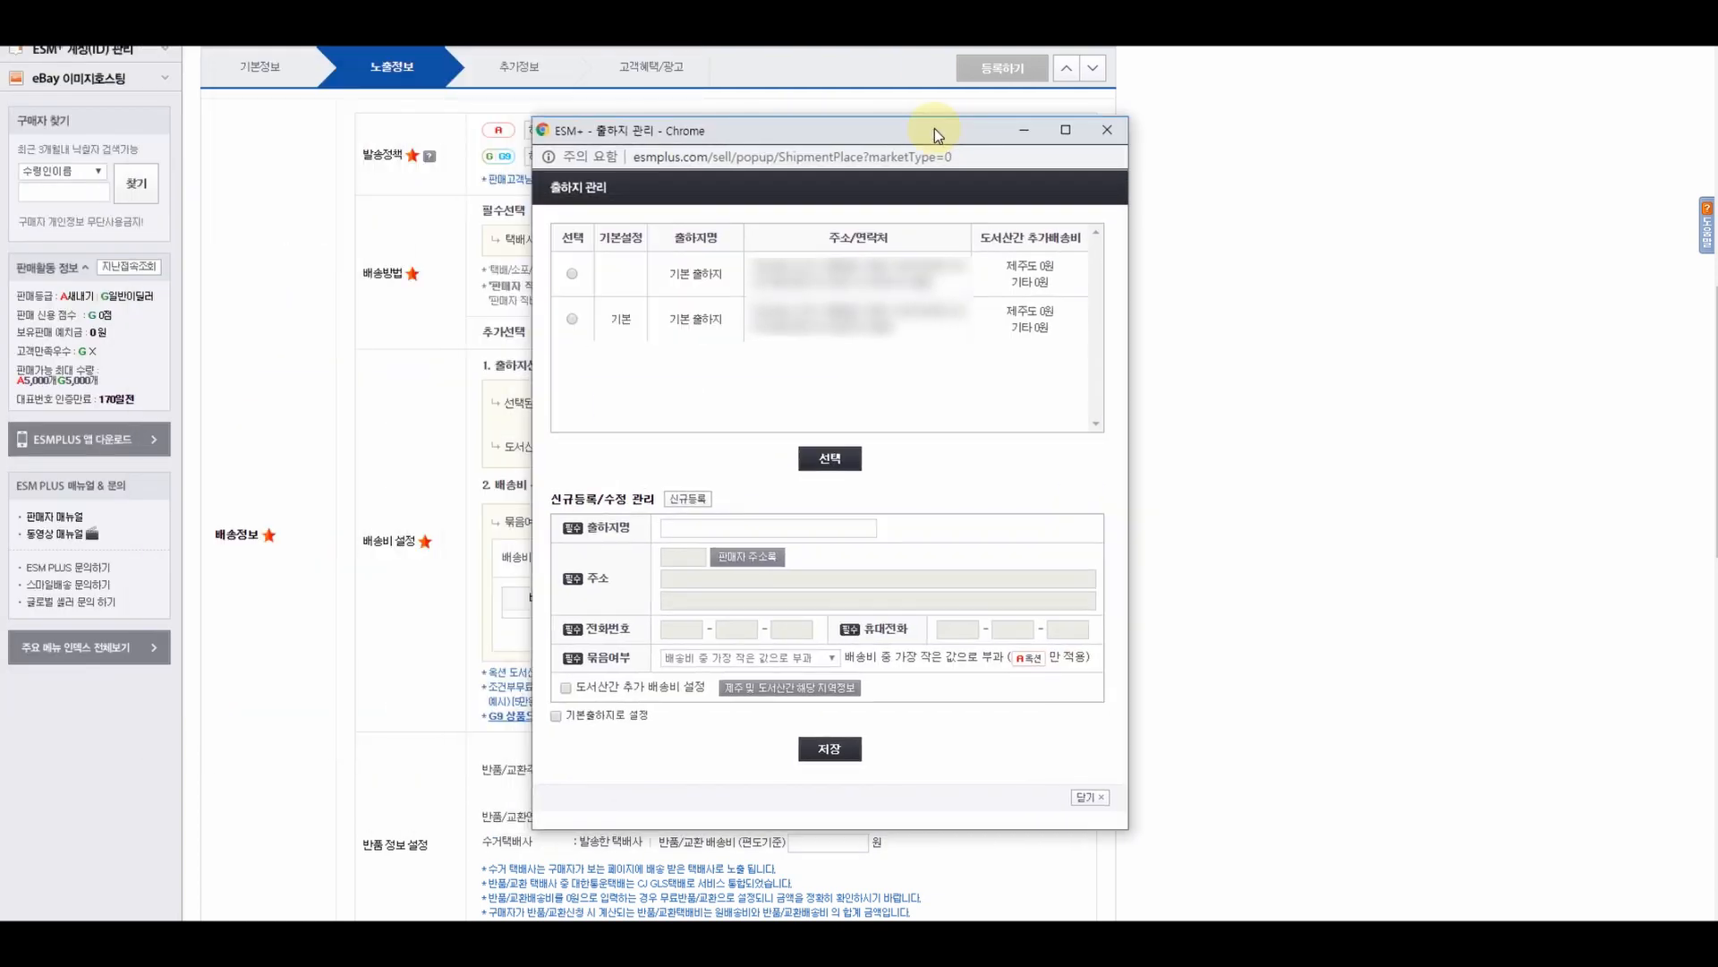
click(742, 560)
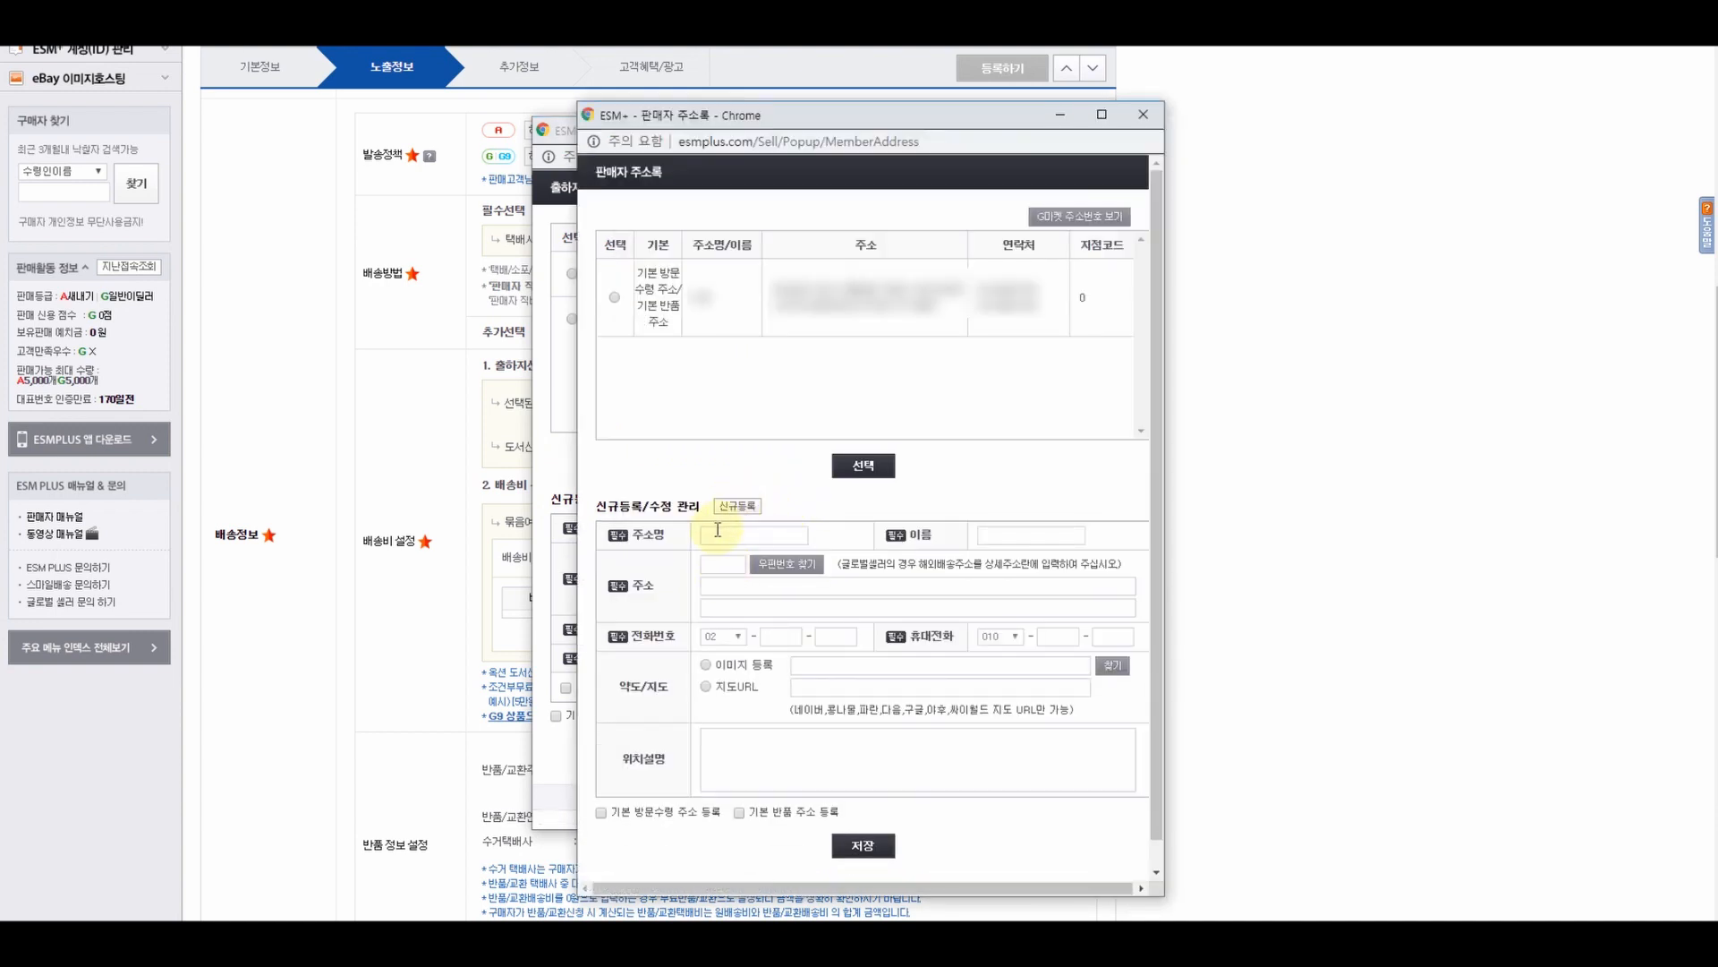
- Enter 해외구매대행 중국 as the address name and copy it into the name field
drag(778, 112, 843, 90)
click(788, 512)
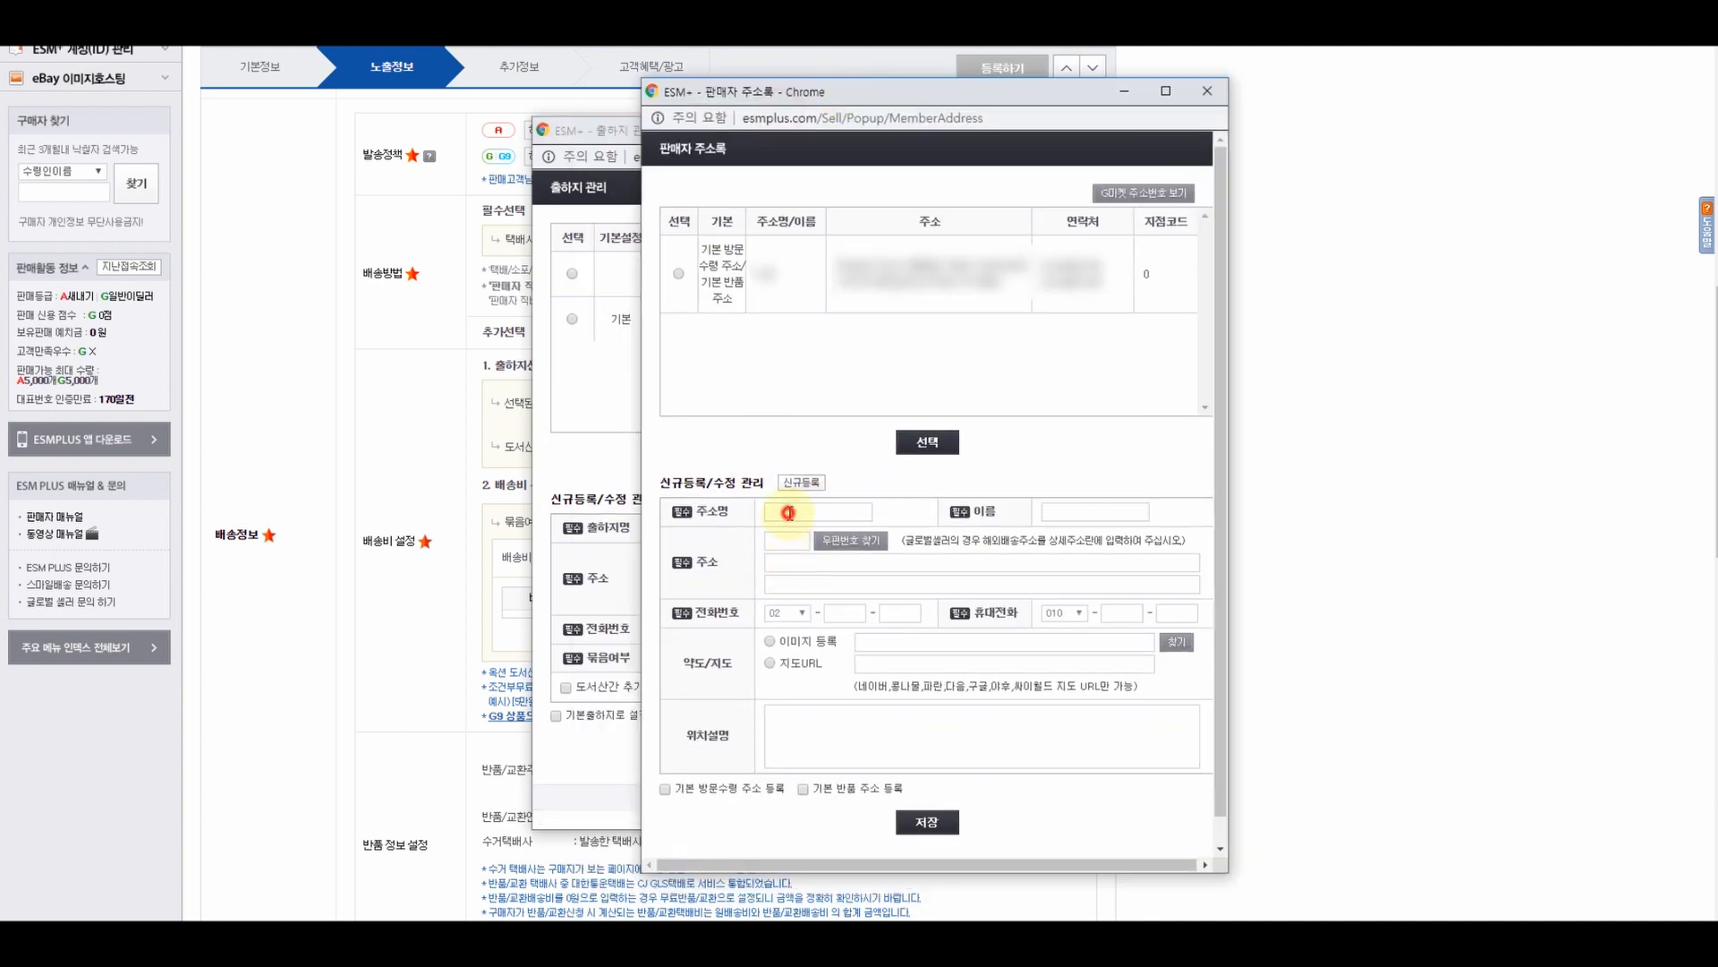
text(해외구매대행 지)
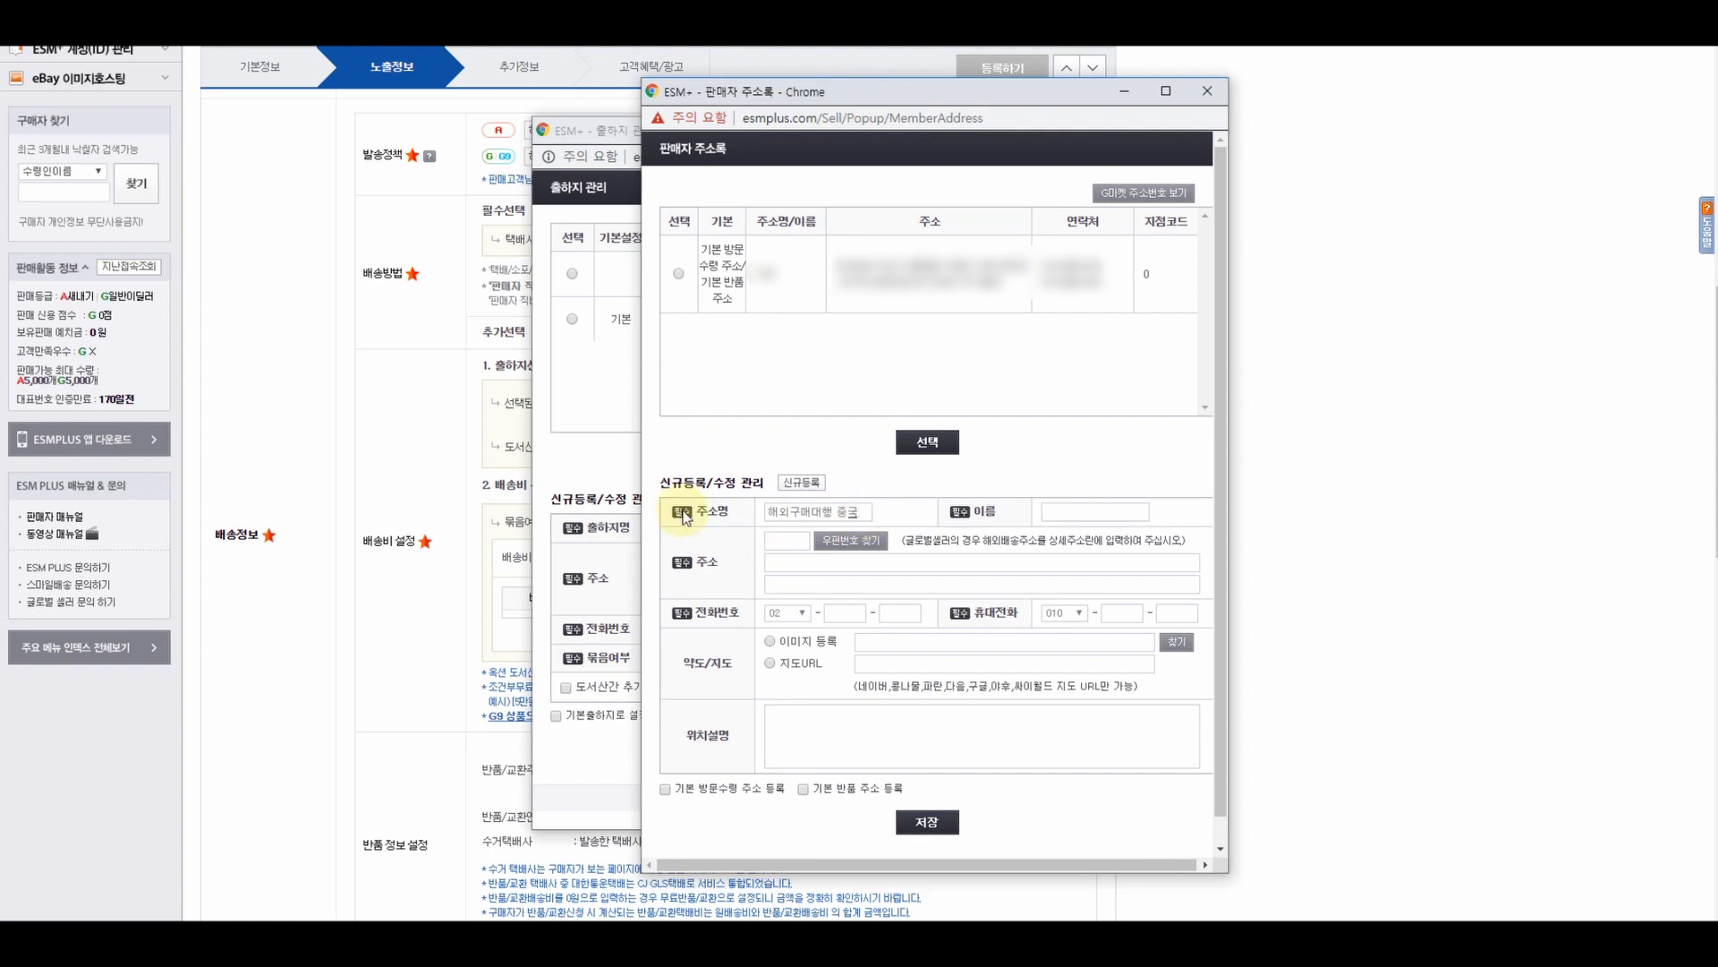
triple_click(872, 512)
key(ctrl+c)
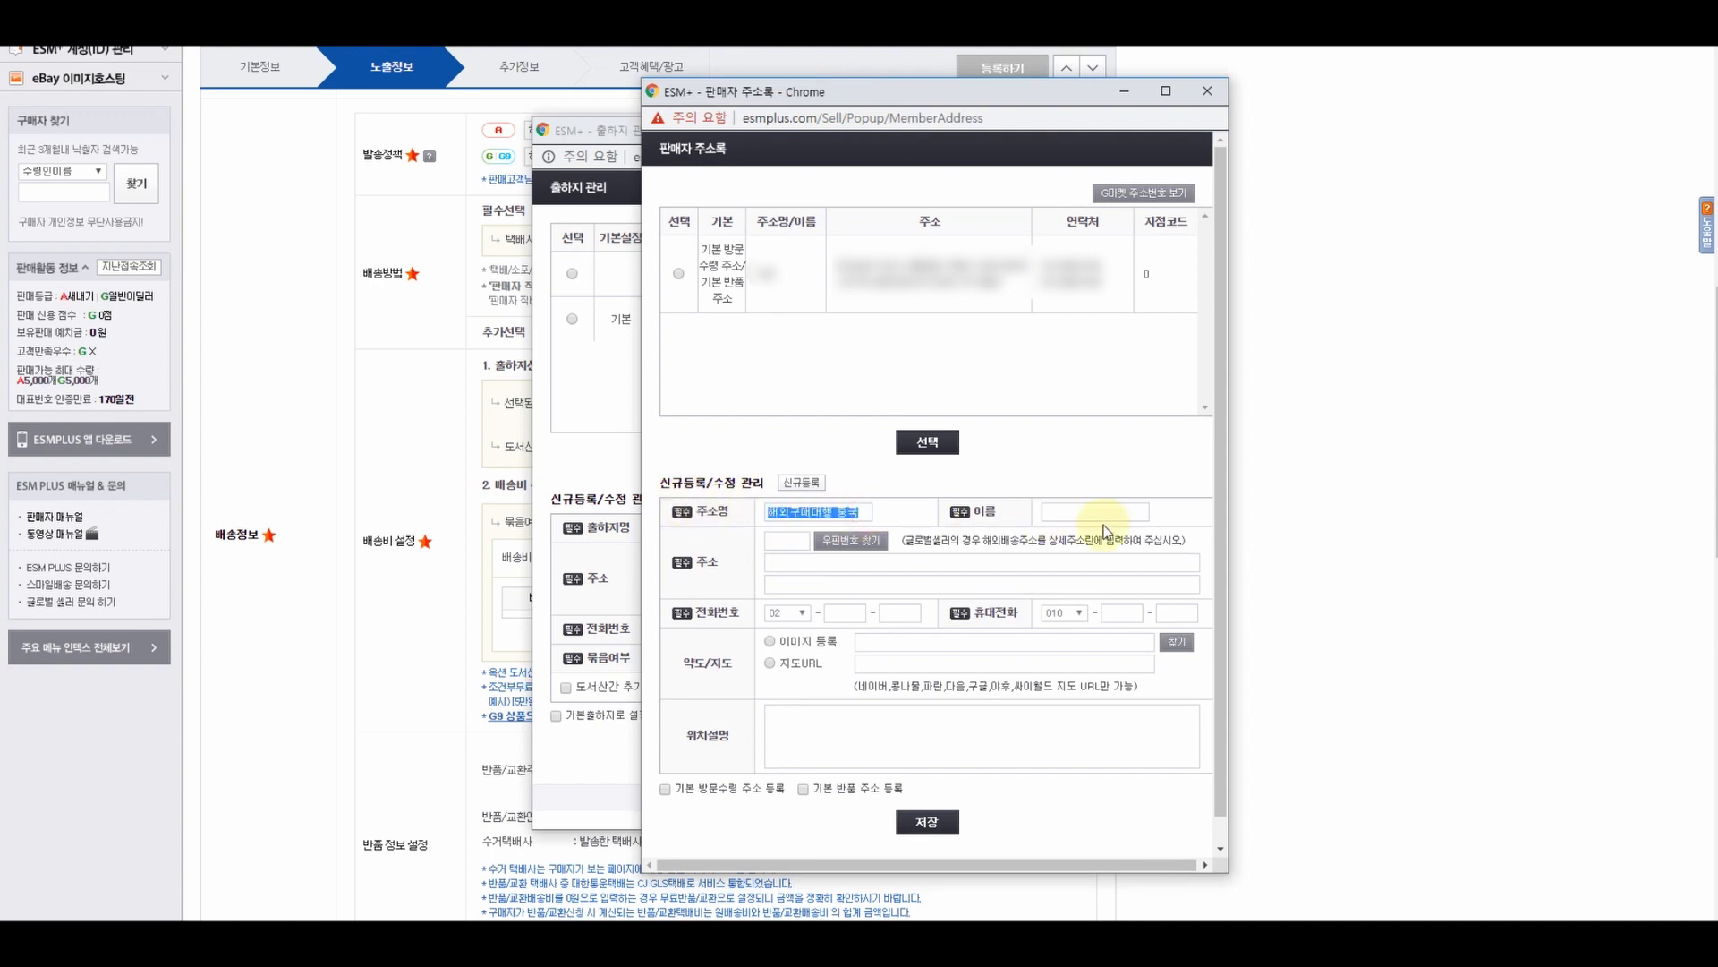
click(1075, 513)
key(ctrl+v)
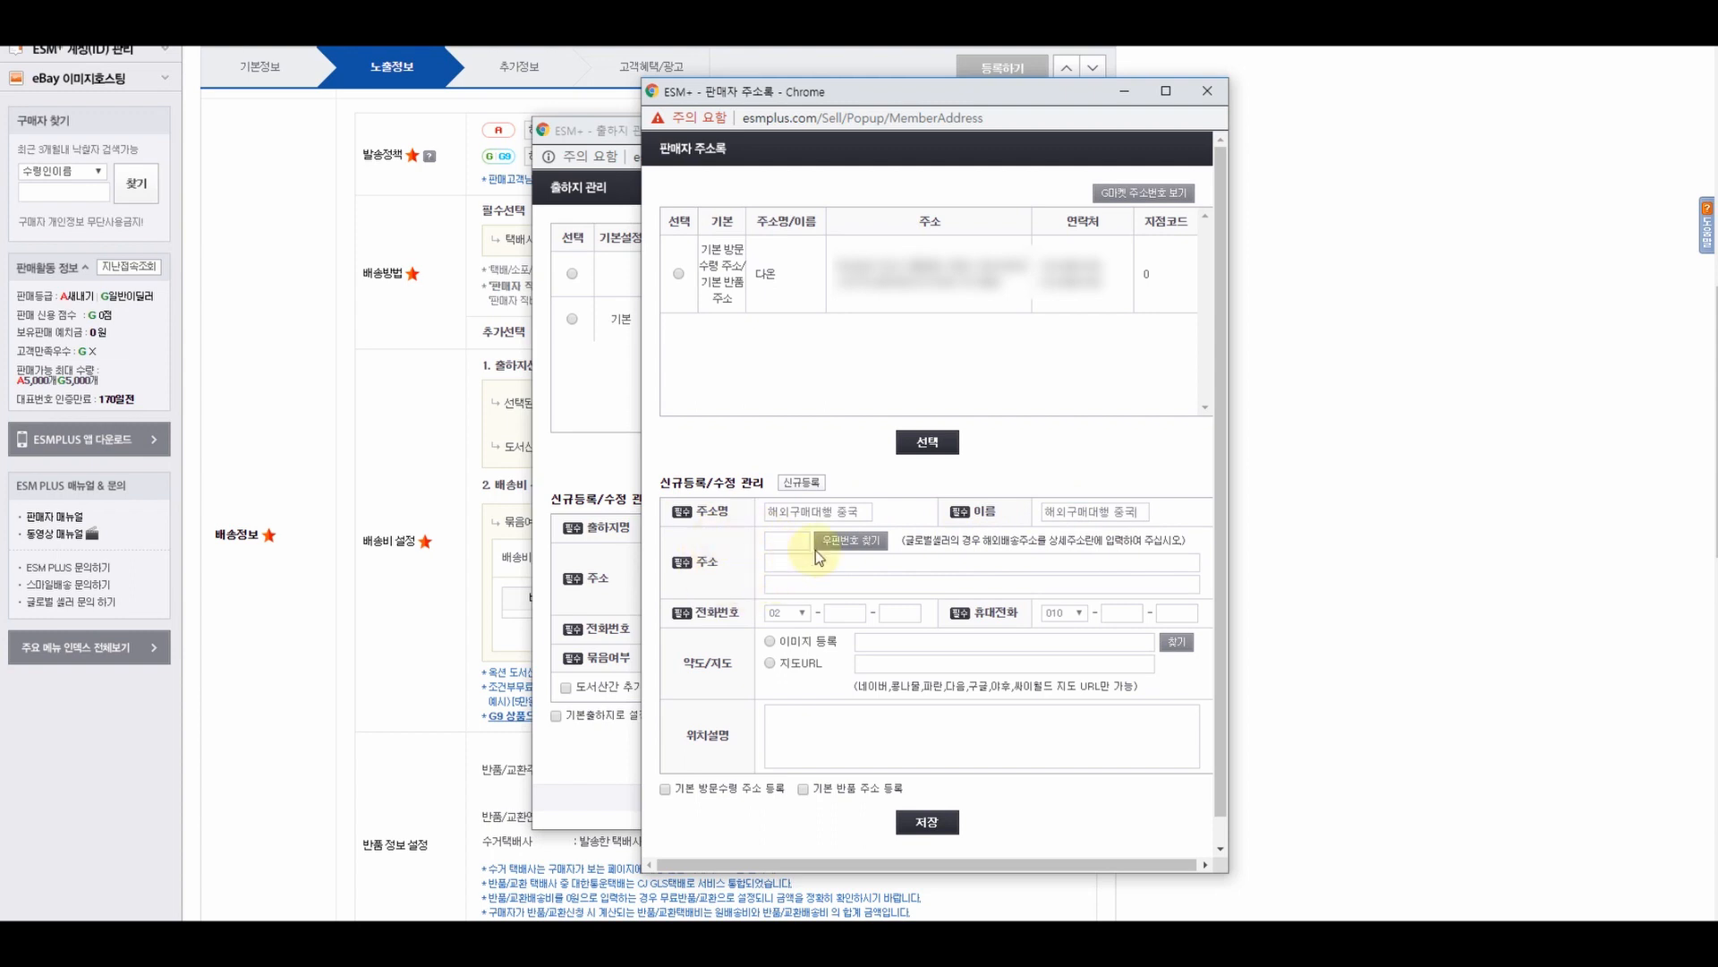
- Clear stray characters from the postal-code box, leaving it empty and ready for input
click(784, 540)
text(ㅁㄴㅇ)
drag(802, 541, 732, 539)
key(BackSpace)
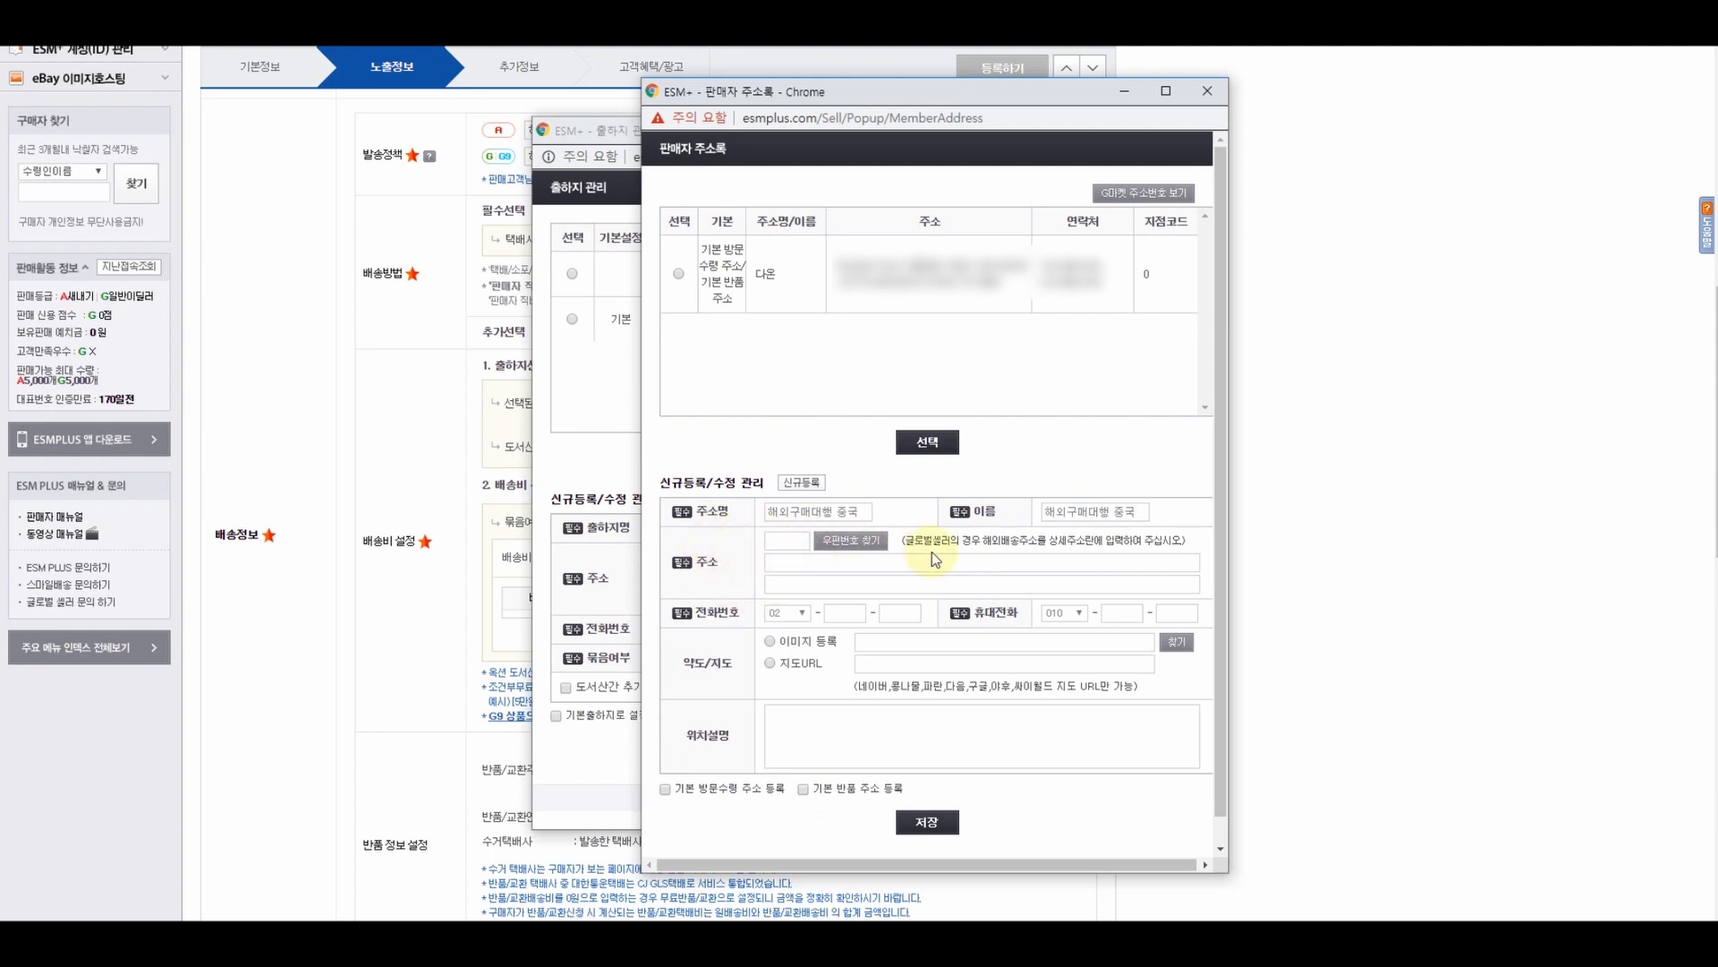
drag(905, 540, 1036, 540)
click(827, 563)
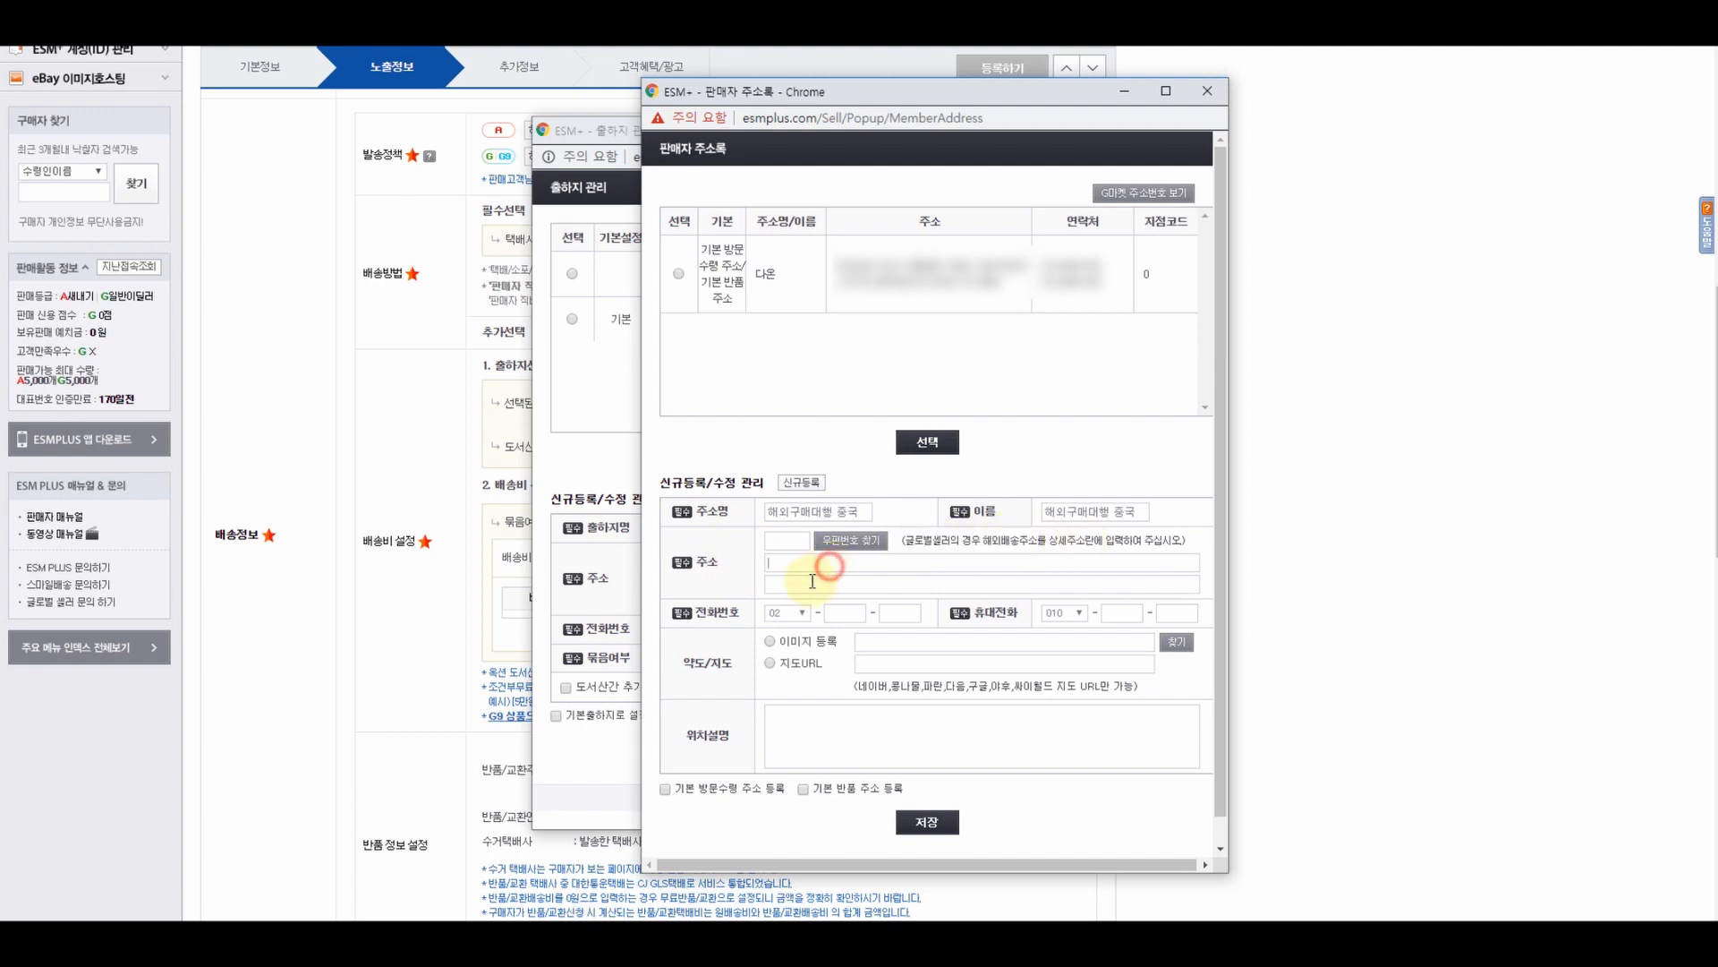
click(787, 537)
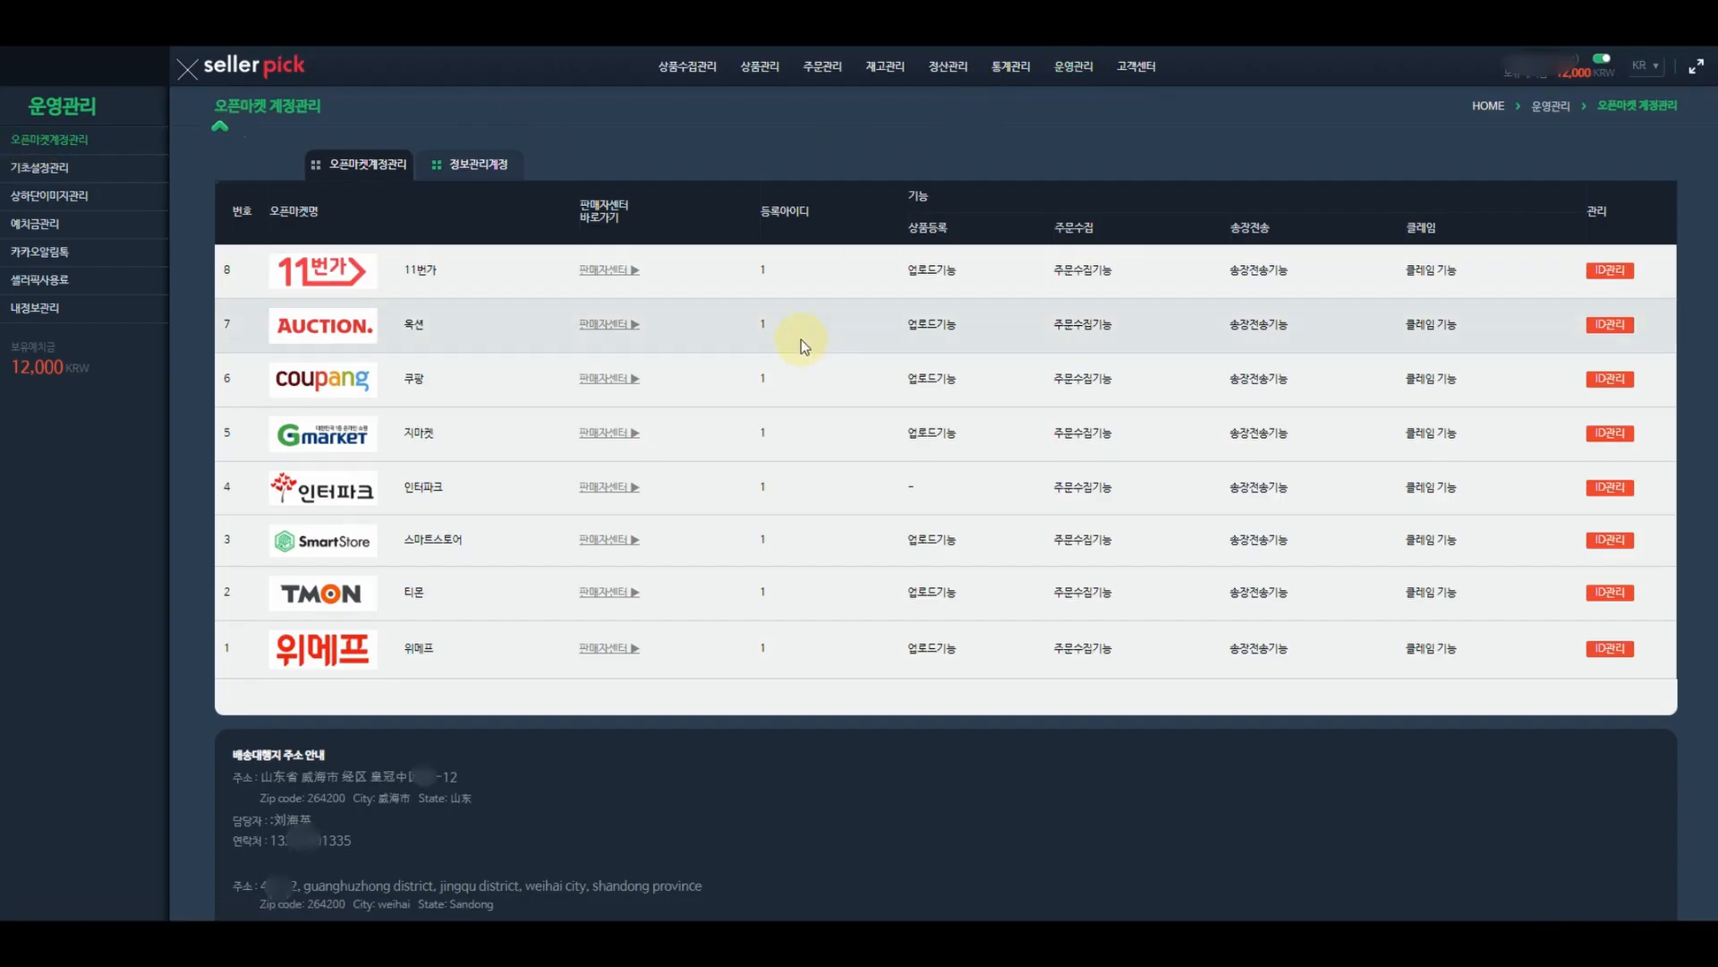
- Copy the forwarding zip code 264200 into the new seller address form
scroll(795, 337, down, 2)
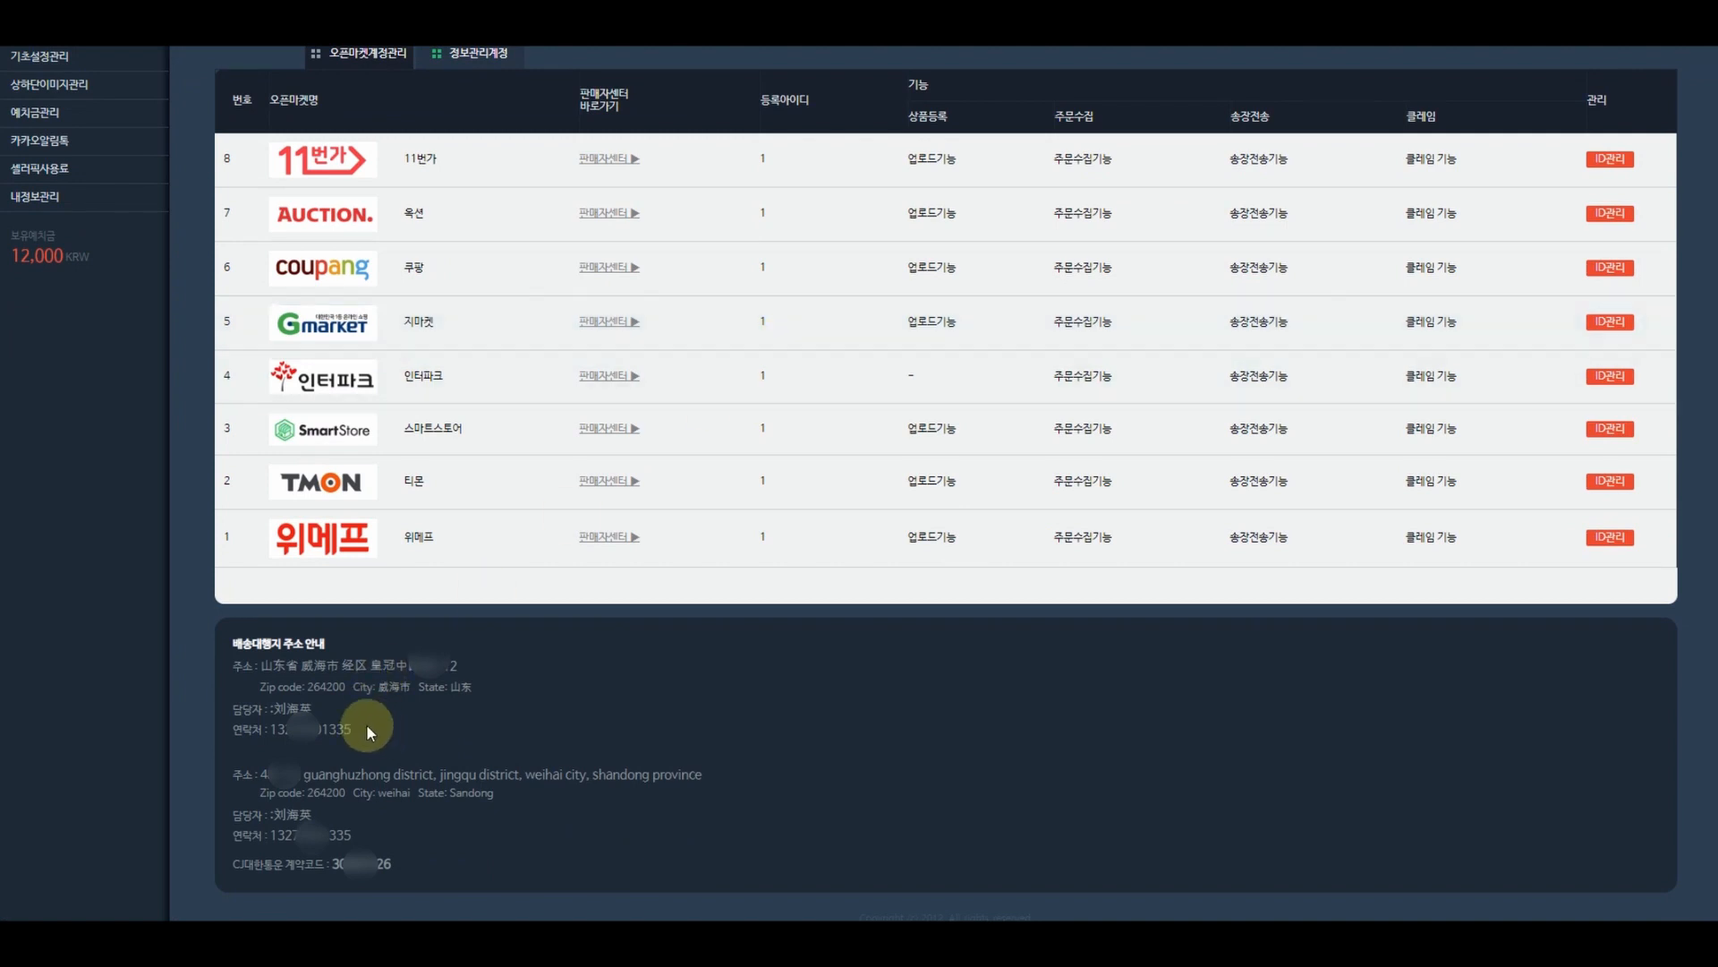
drag(367, 727, 181, 645)
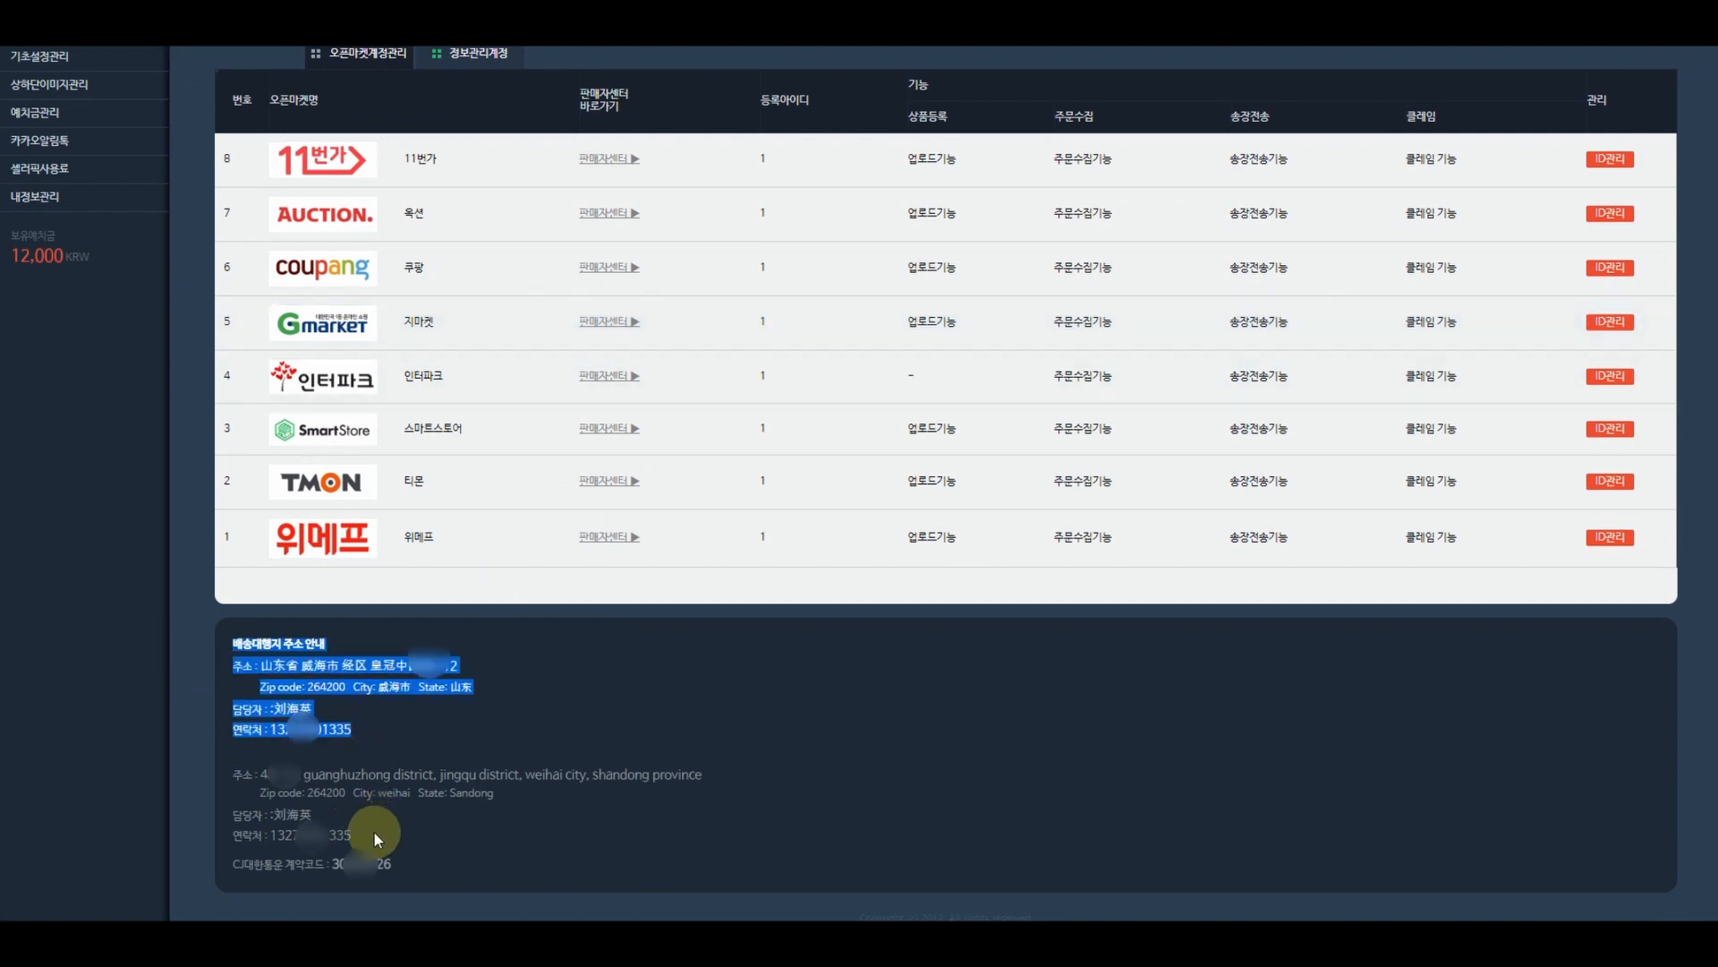
drag(367, 830, 235, 772)
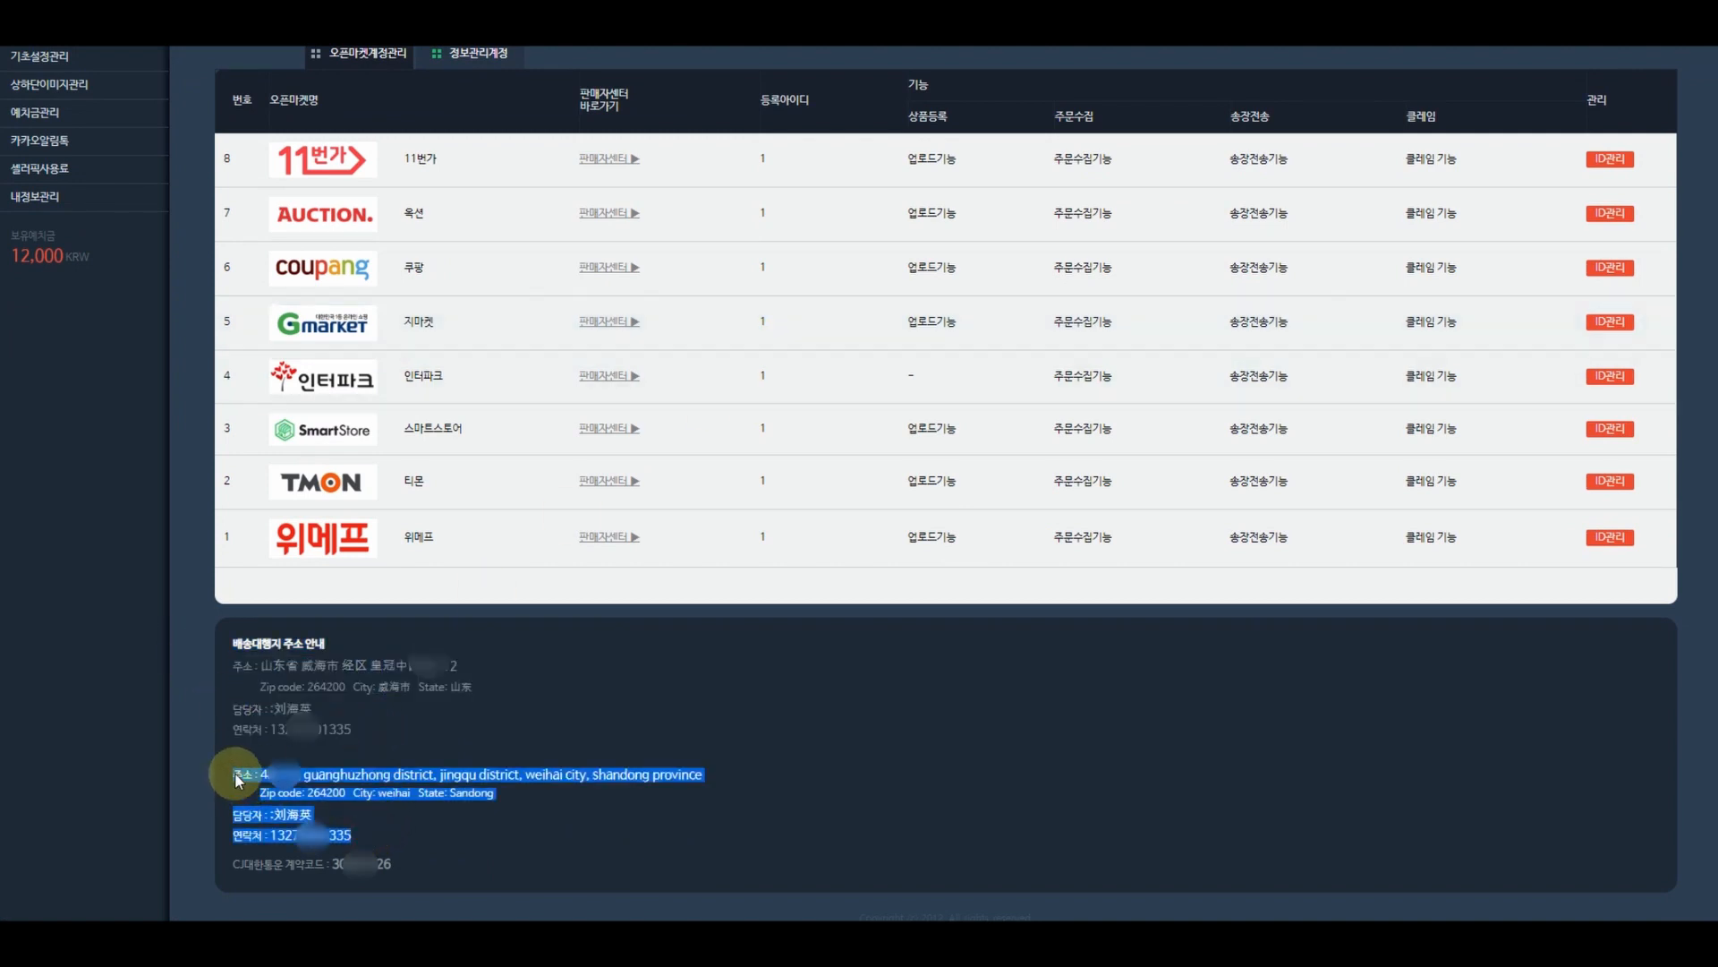
click(542, 820)
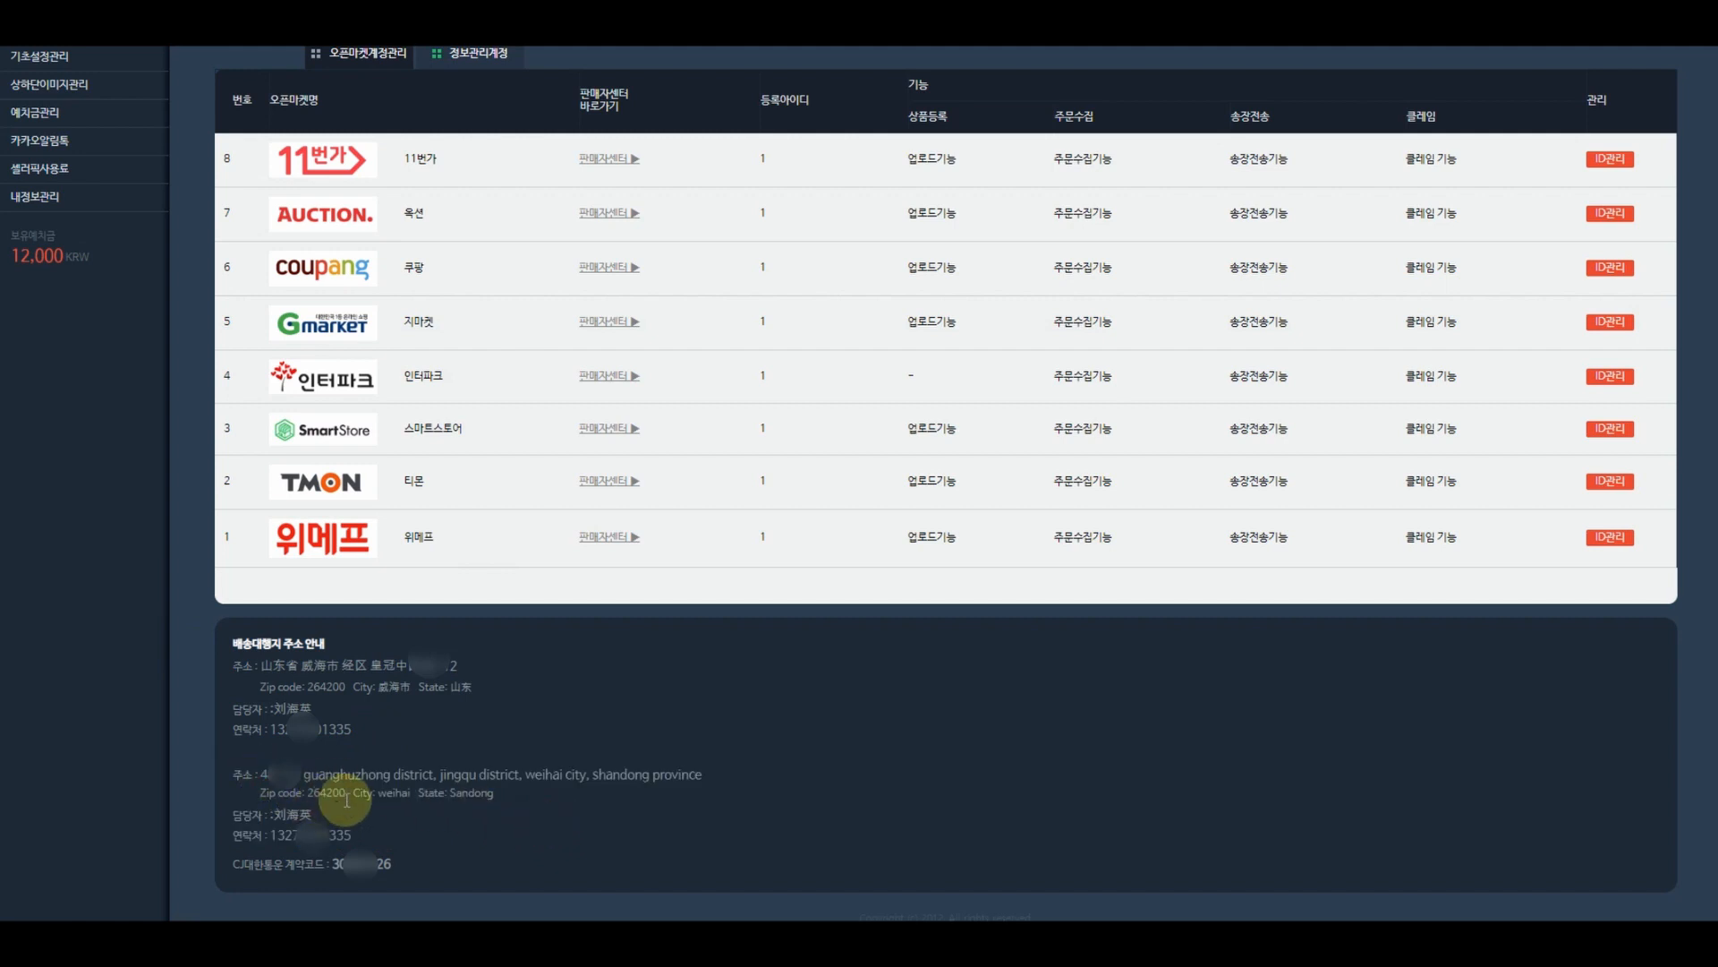
drag(345, 795, 311, 796)
key(ctrl+c)
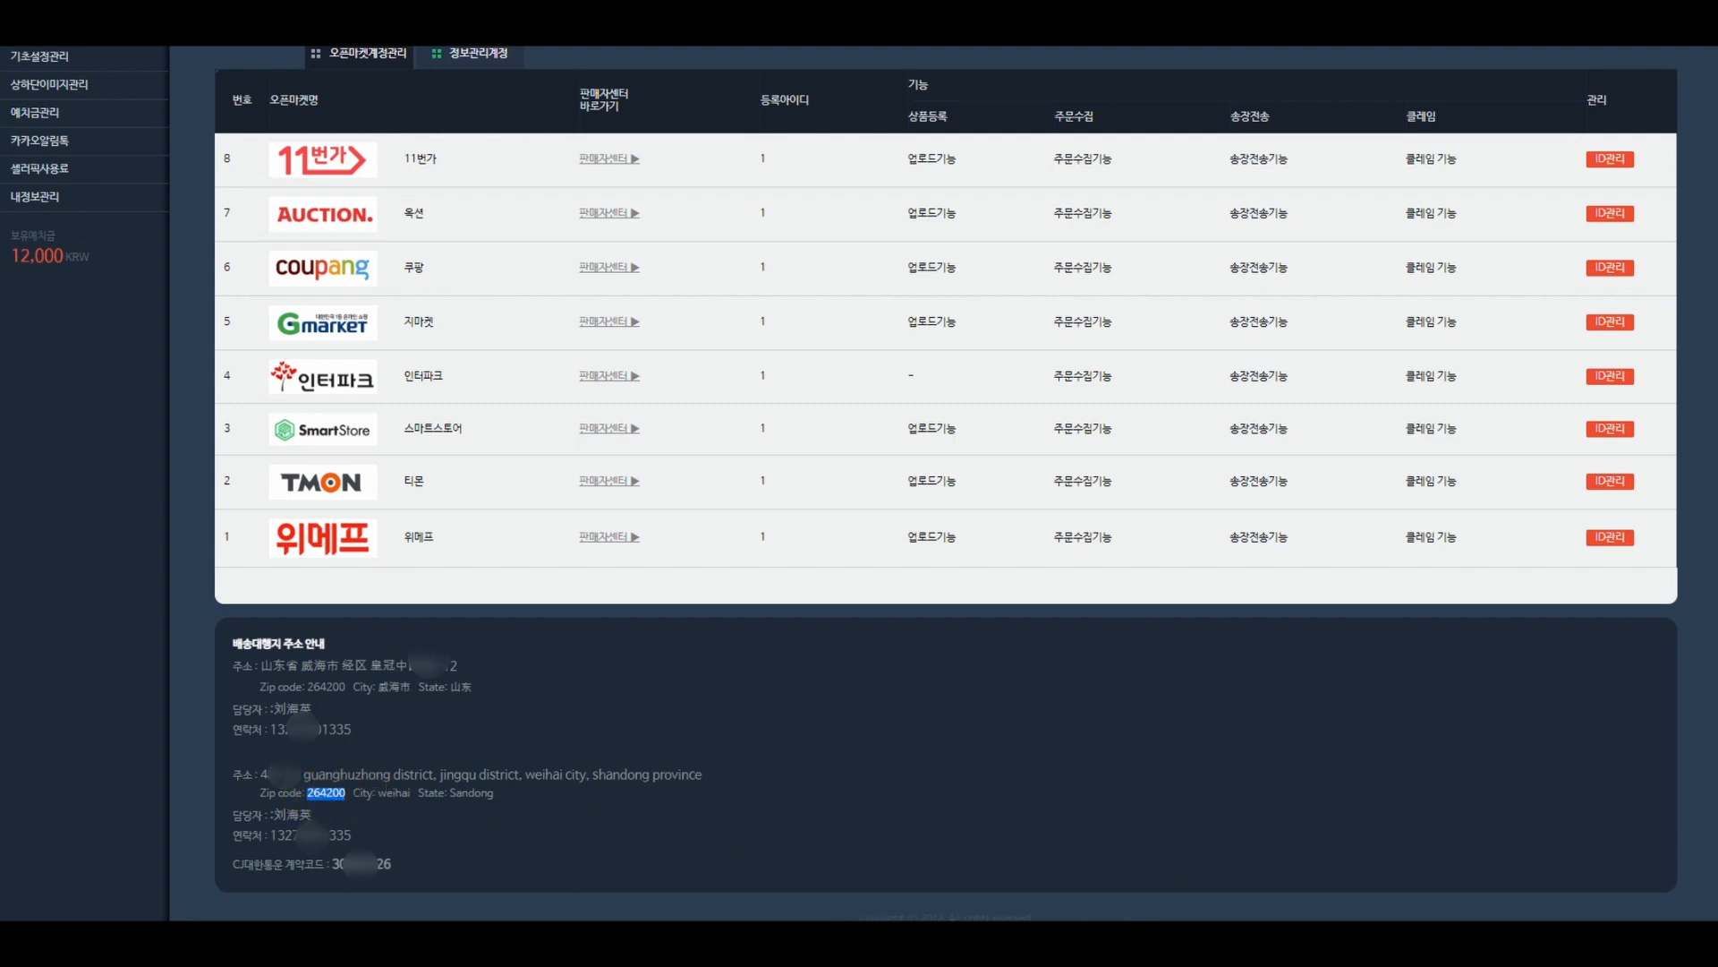
click(1250, 938)
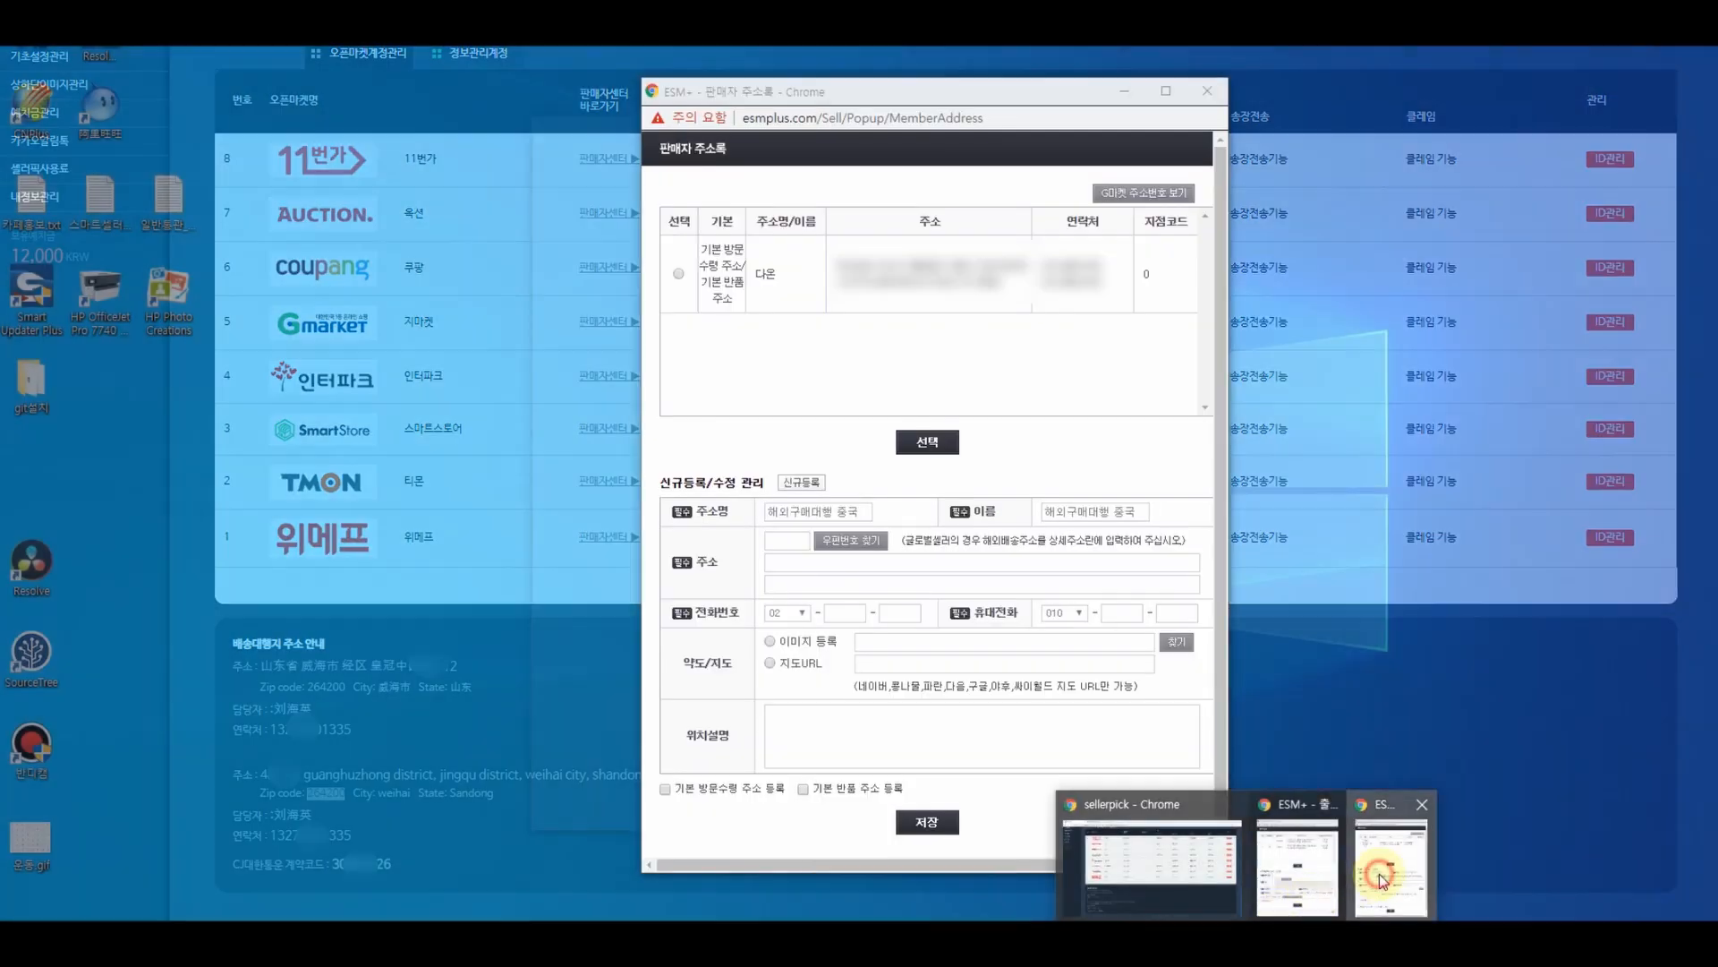
click(1380, 872)
key(ctrl+v)
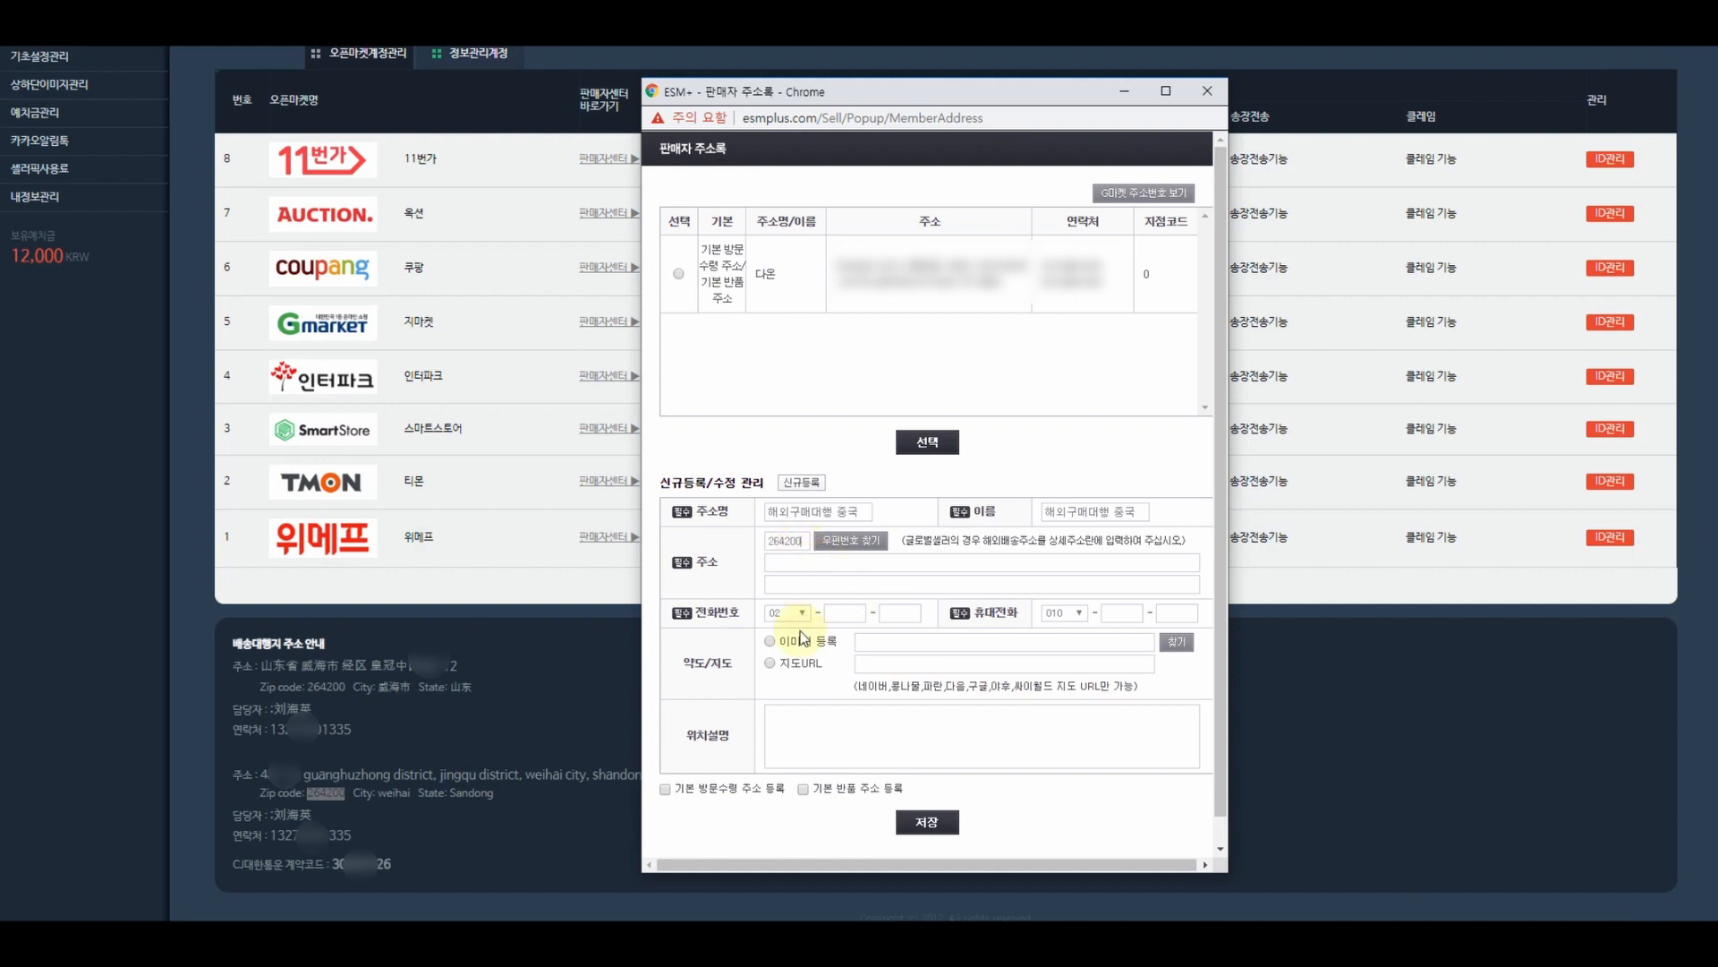
- Paste the street/district line and the Weihai city, Shandong province line into the address fields
click(785, 562)
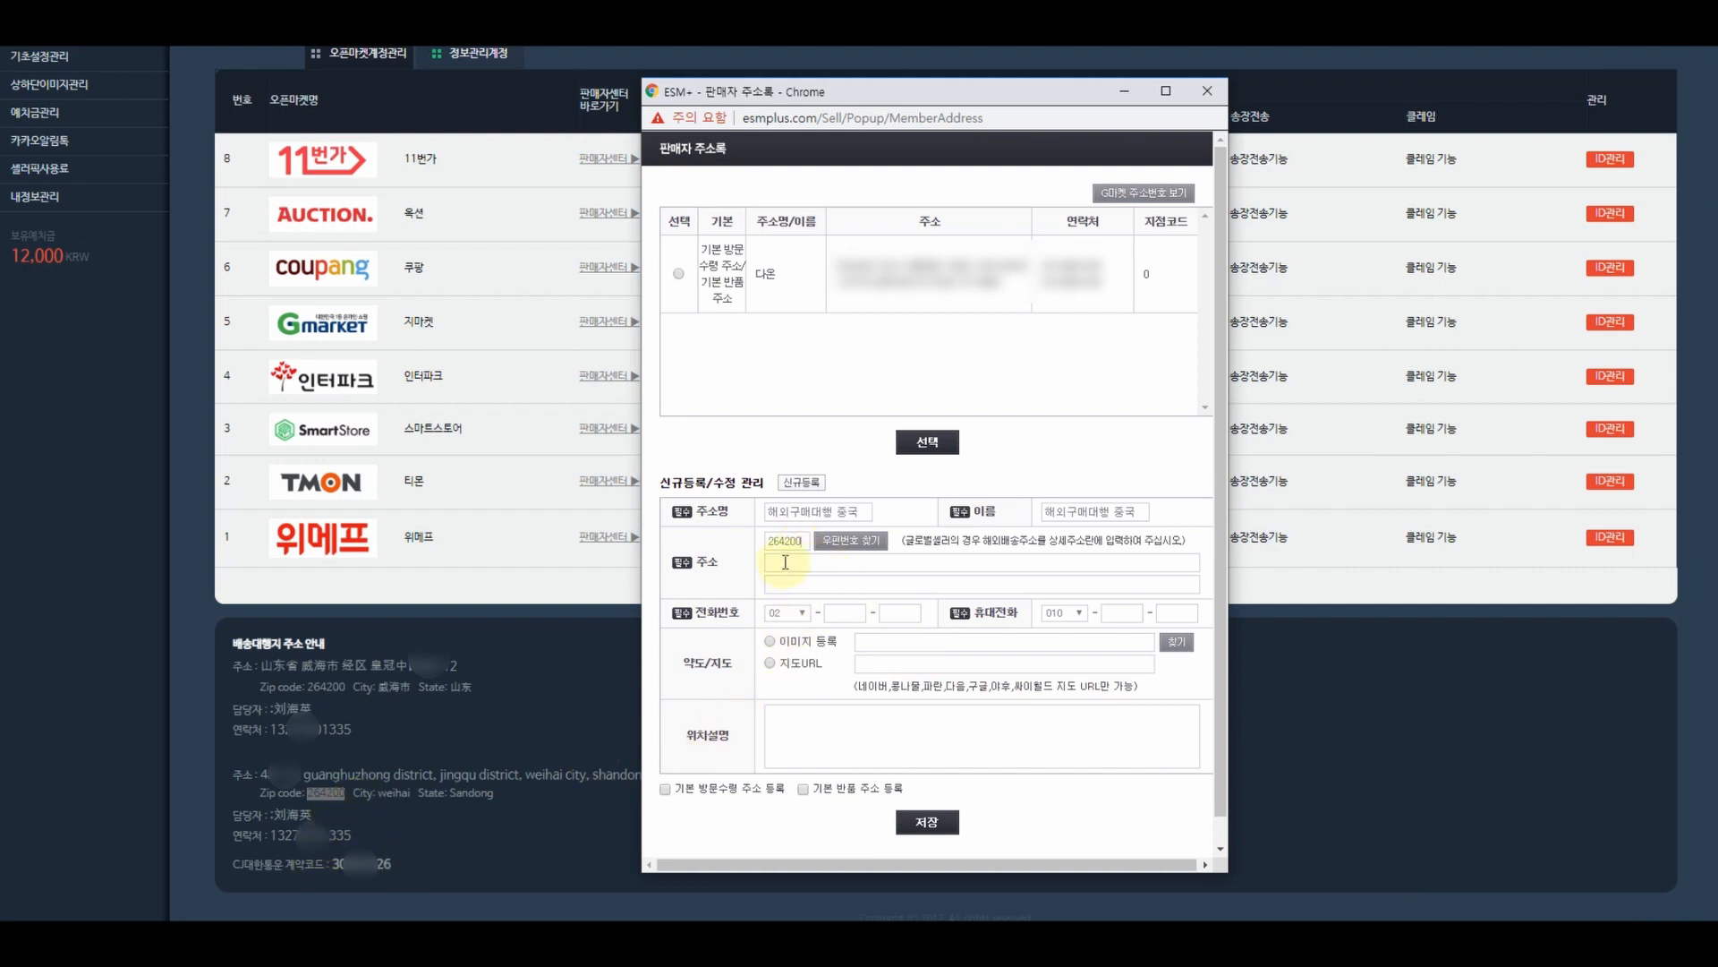
click(414, 775)
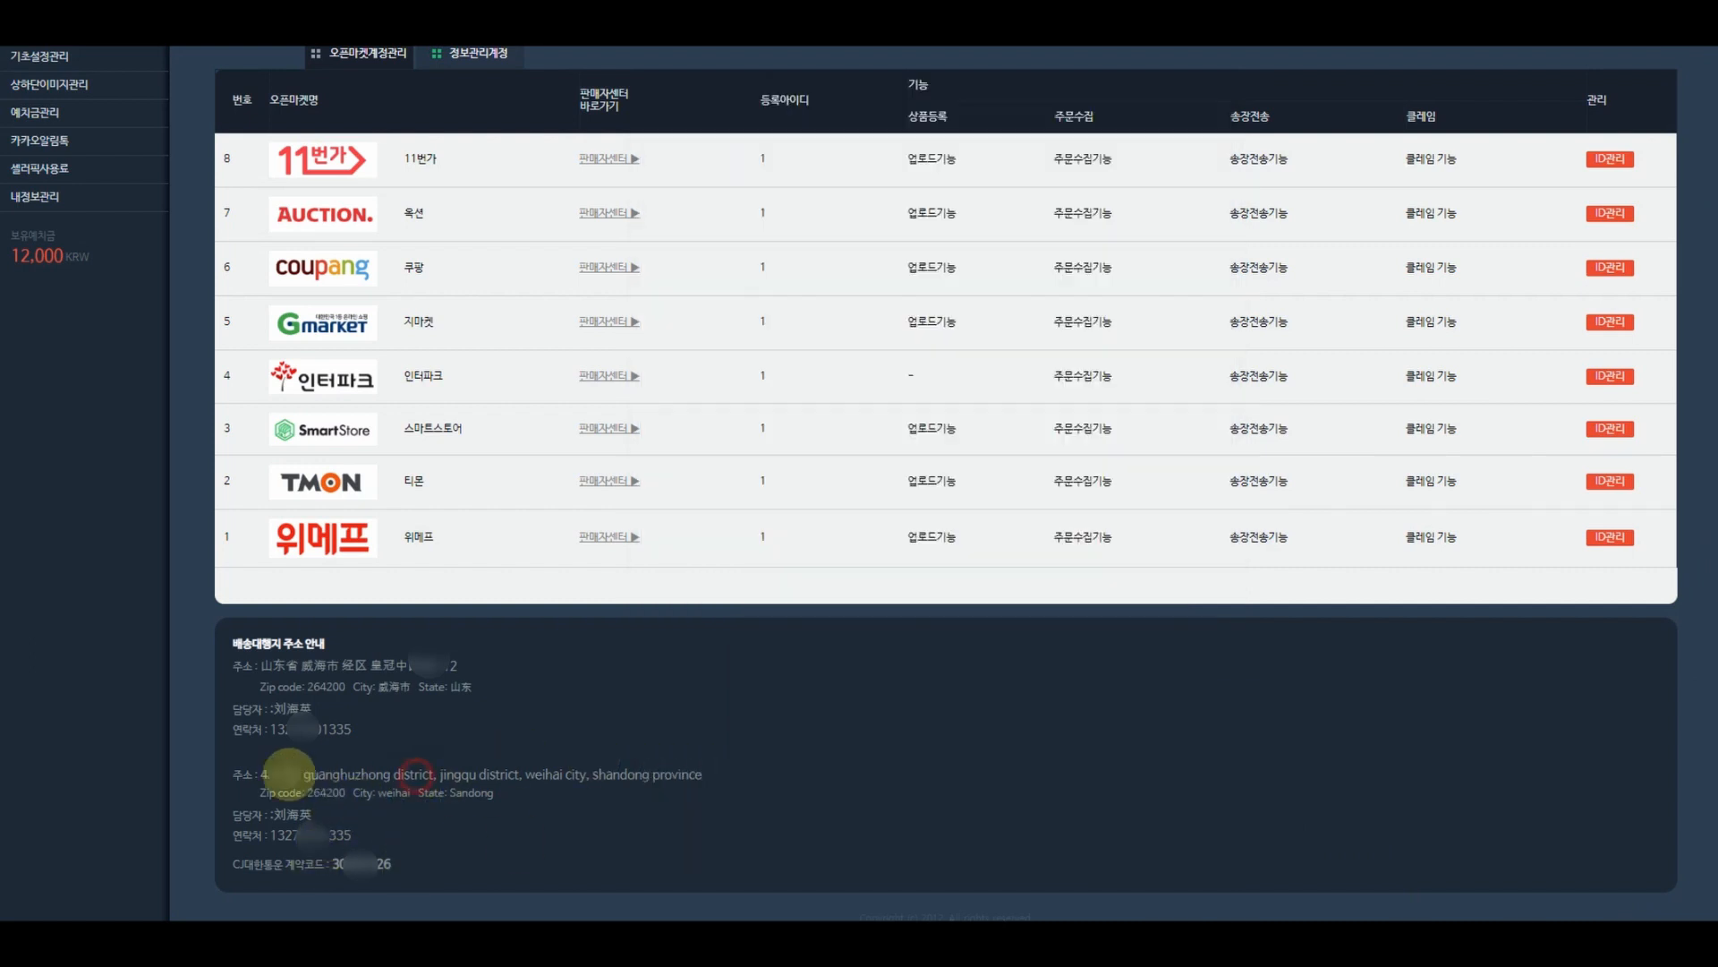
drag(260, 773, 520, 771)
key(ctrl+c)
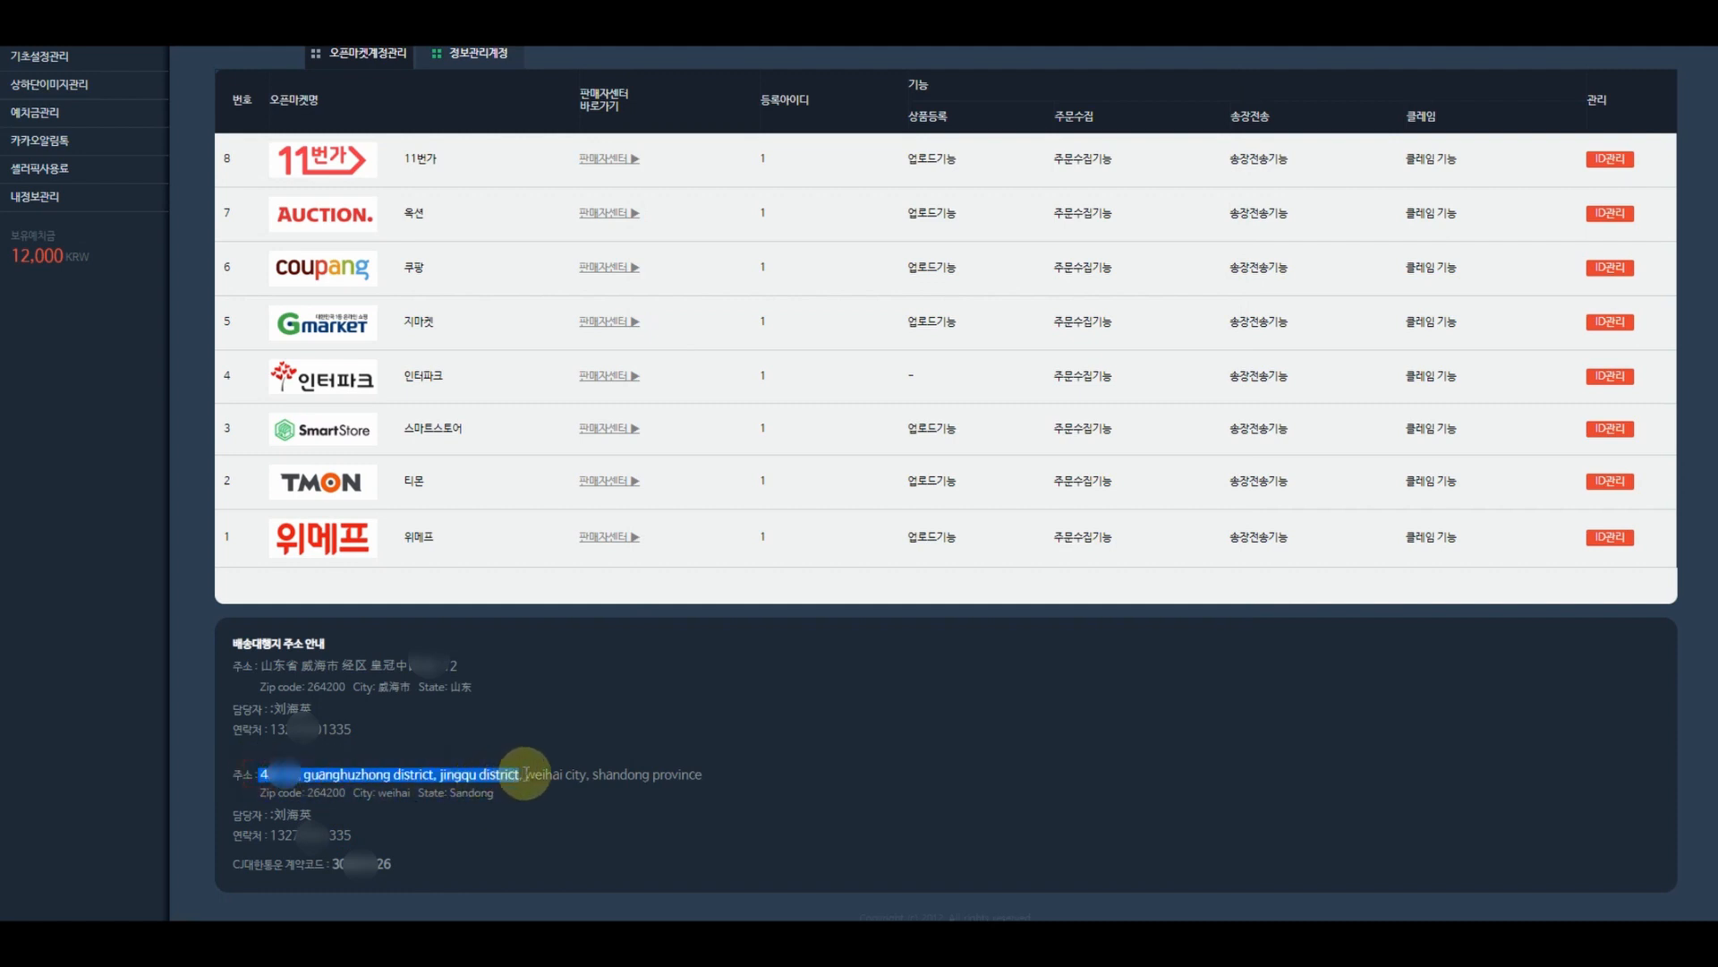
mouse_move(1245, 941)
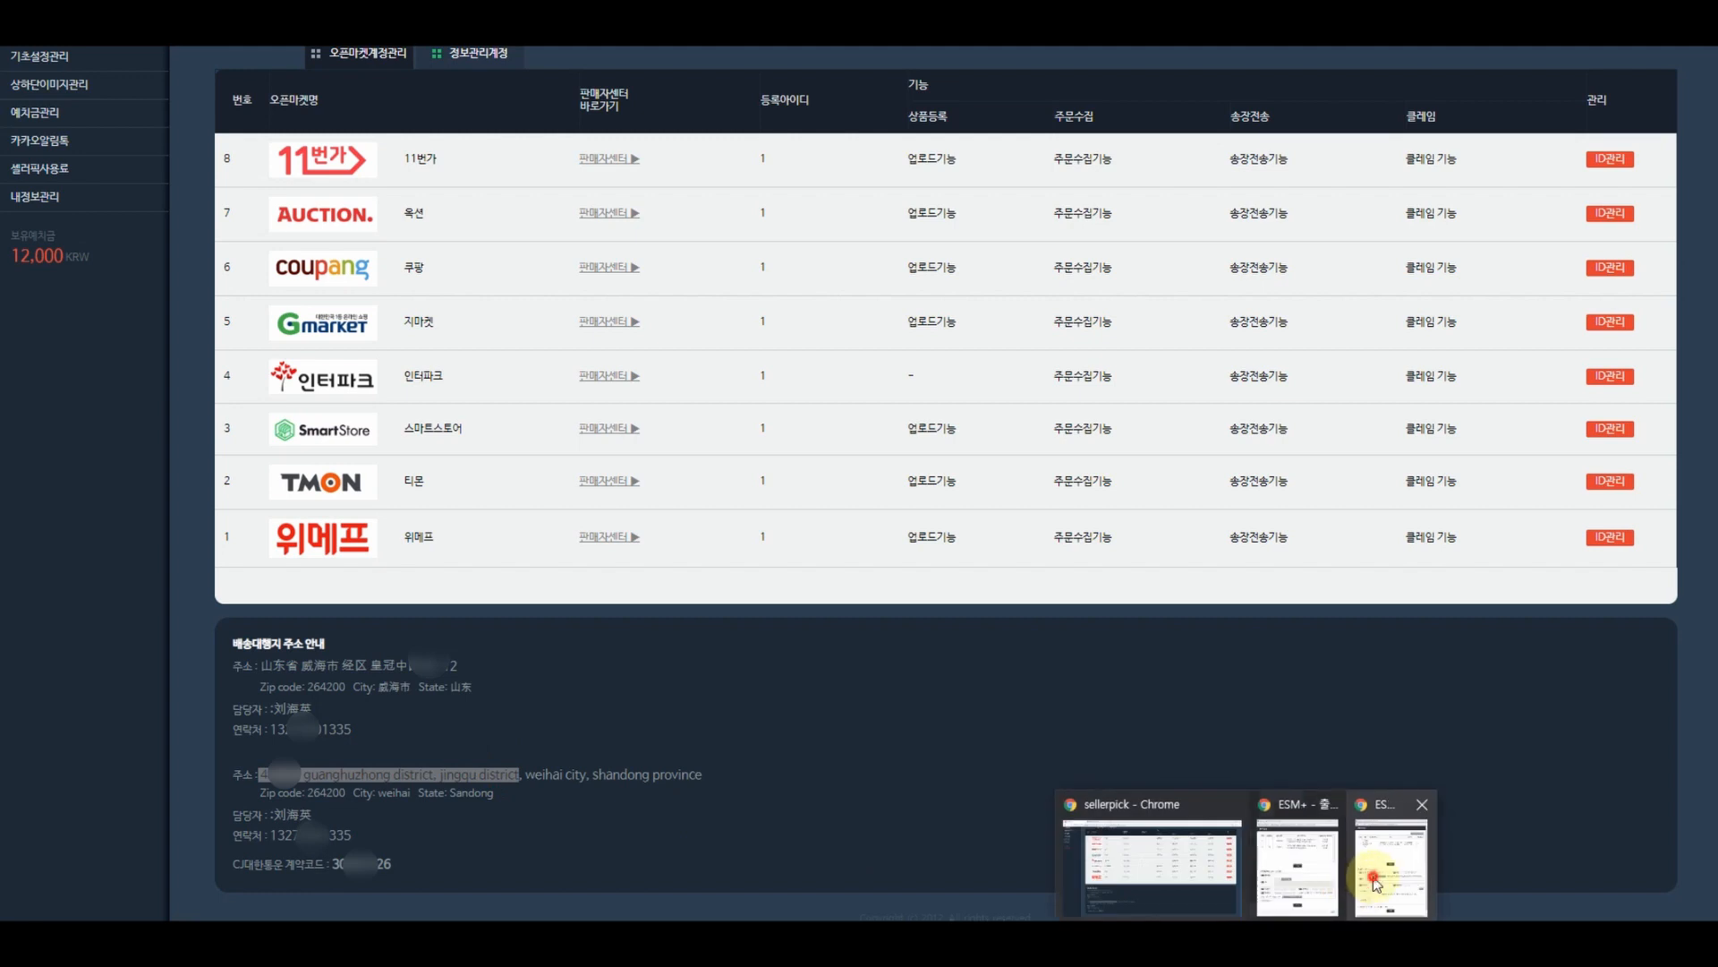
click(1374, 878)
click(824, 565)
key(ctrl+v)
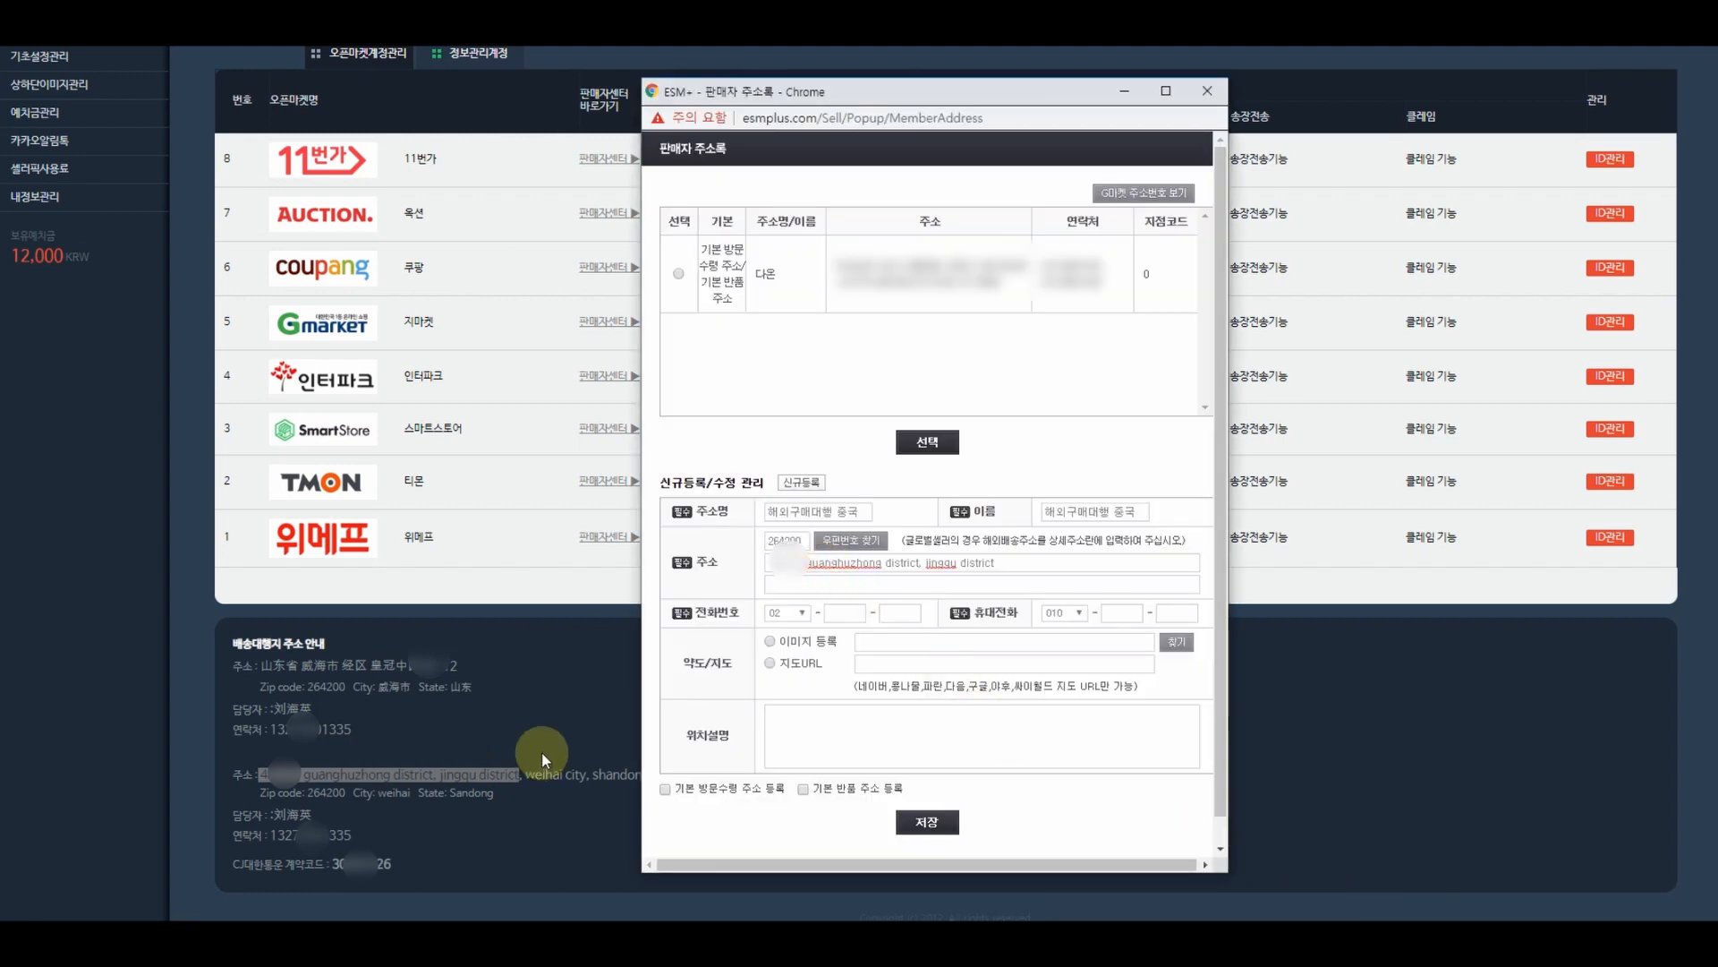
click(511, 770)
drag(525, 775, 707, 778)
key(ctrl+c)
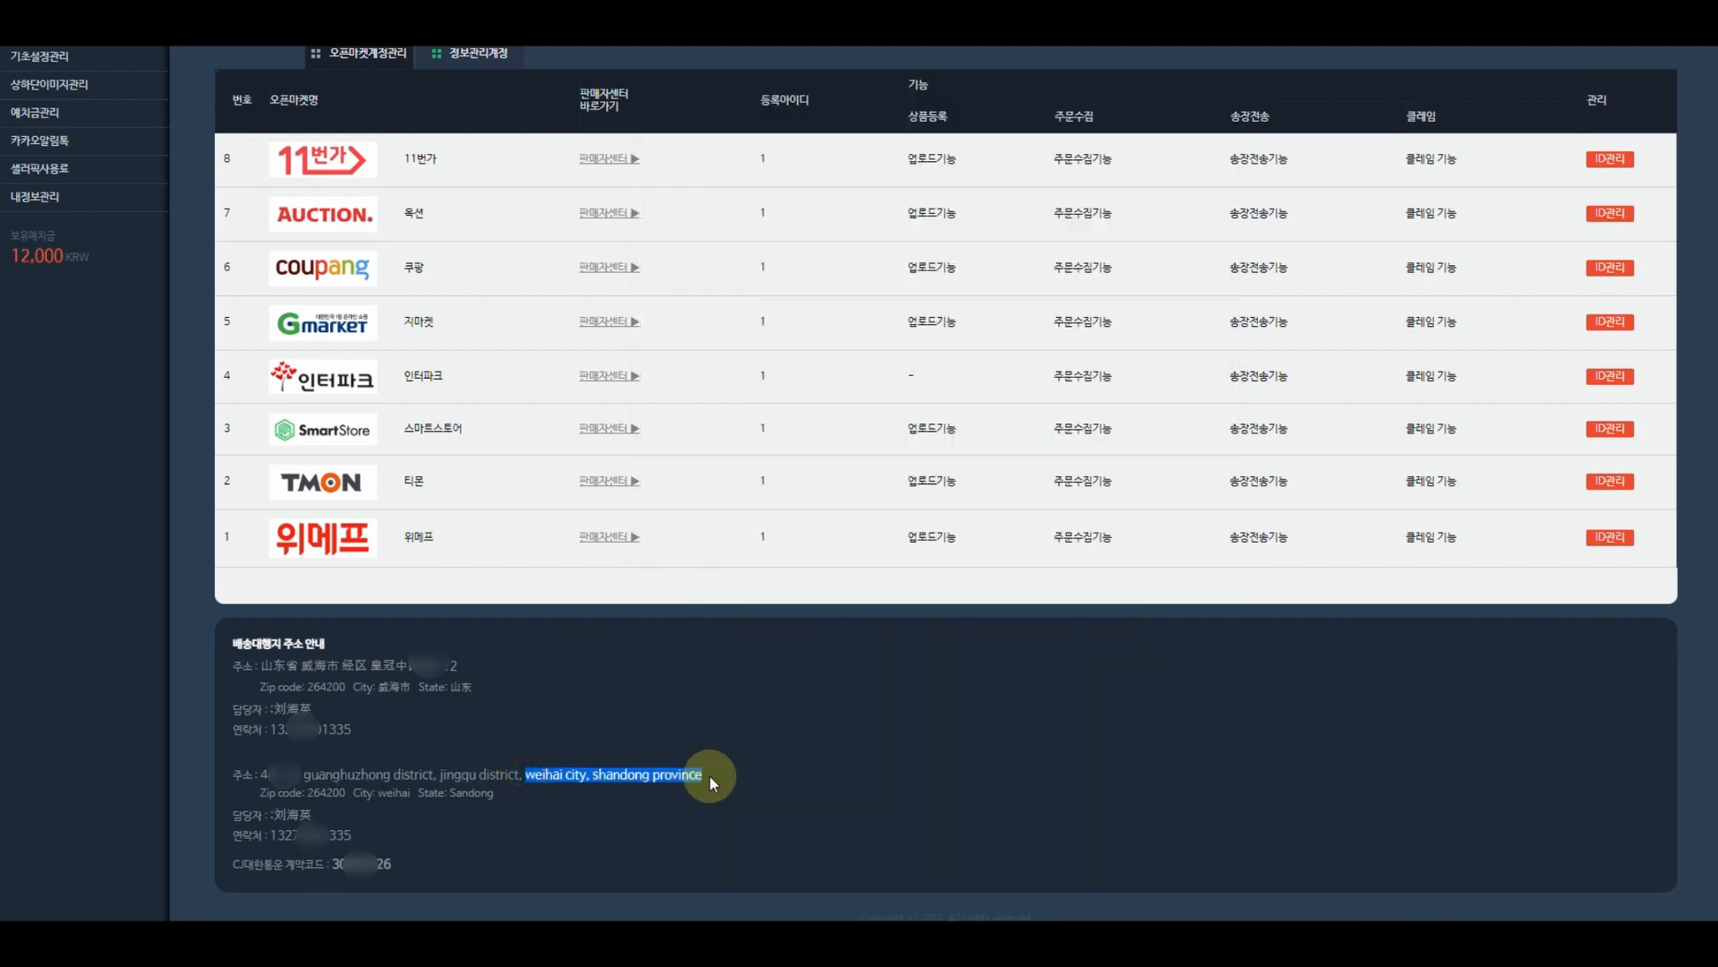
mouse_move(1246, 941)
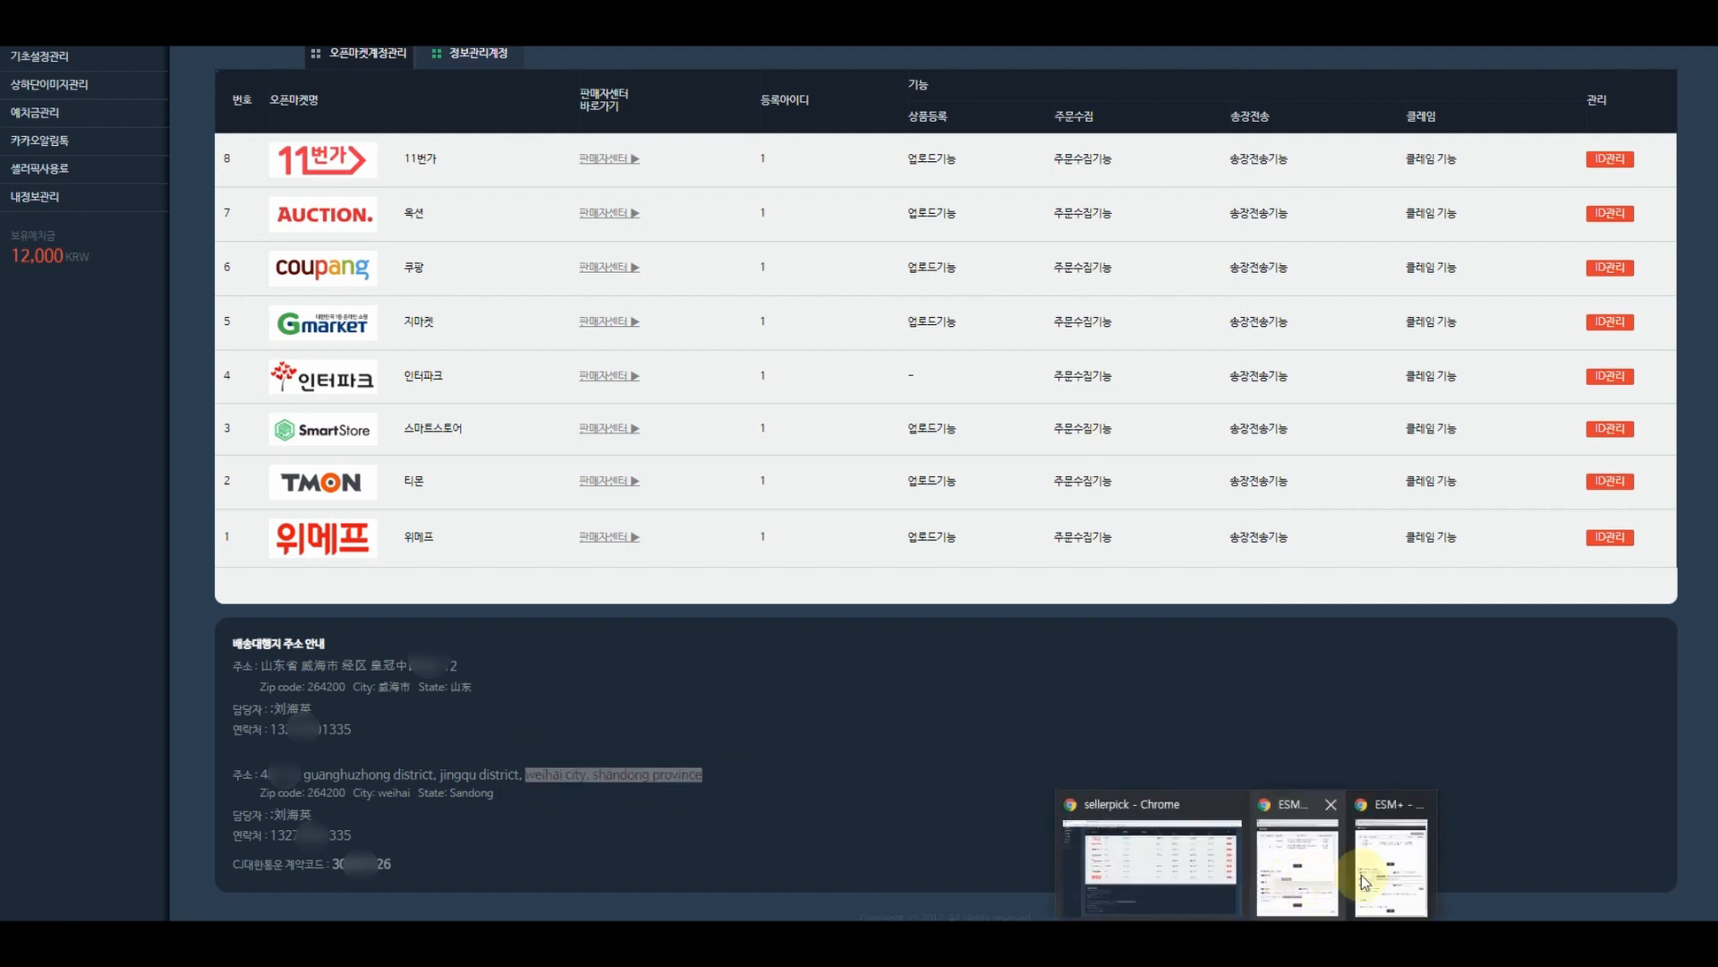
click(1374, 873)
click(848, 584)
key(ctrl+v)
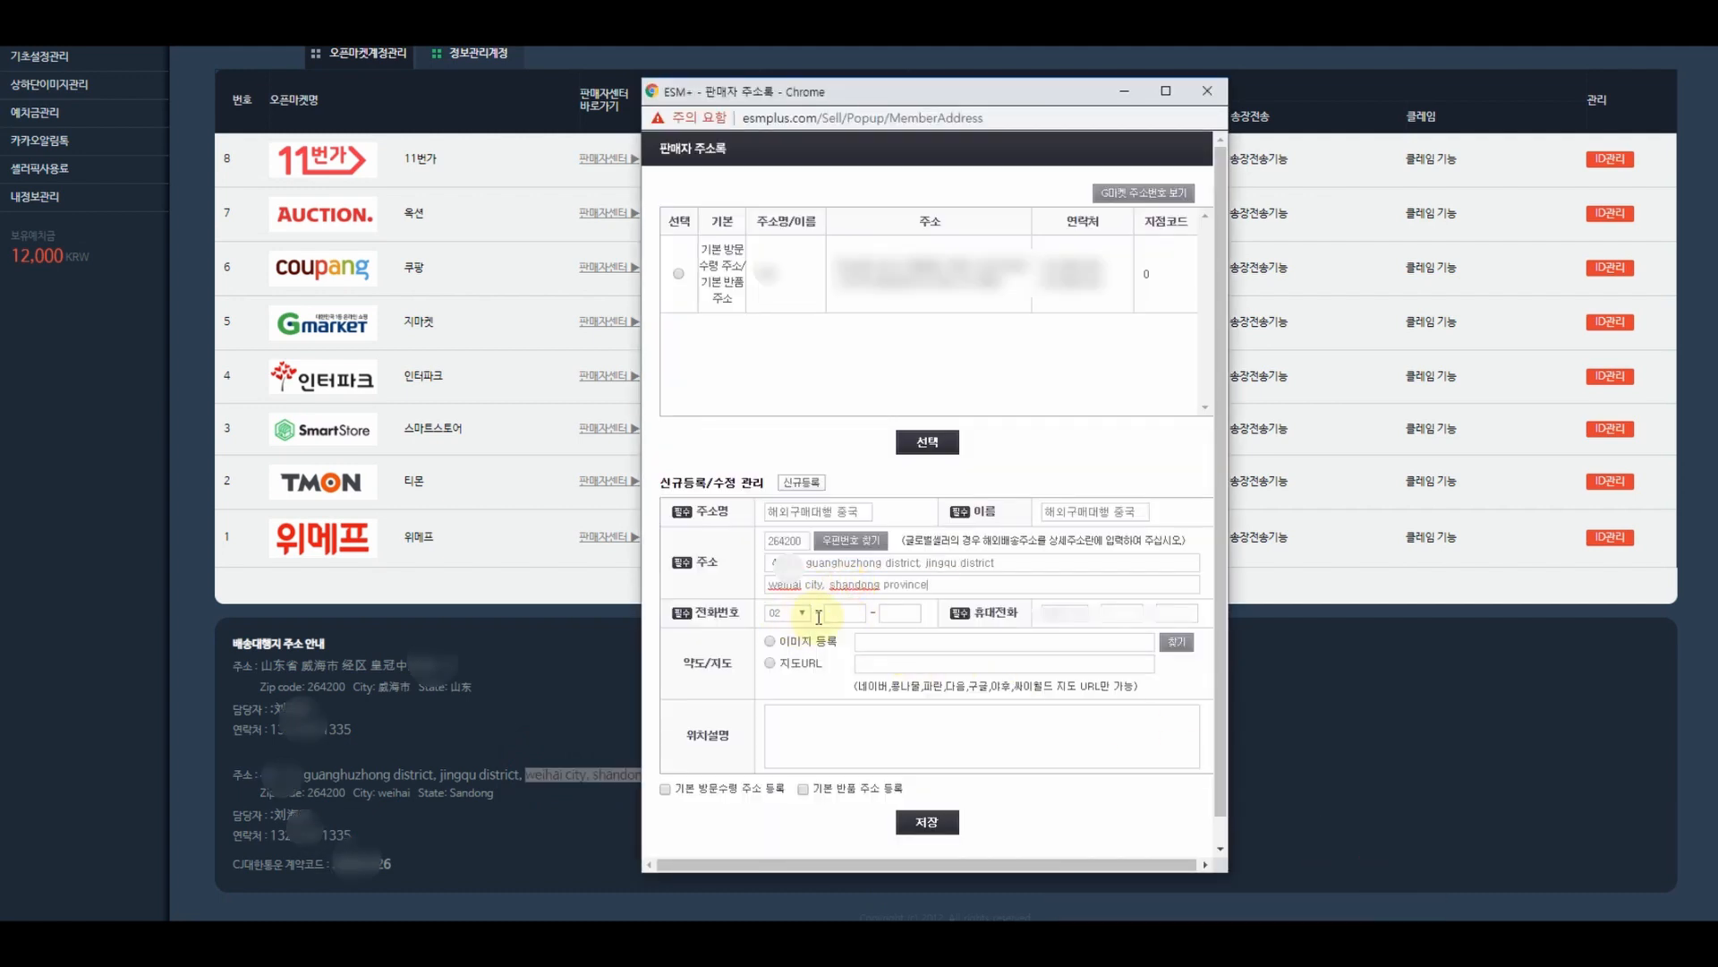
- Enter the phone number, save the address, and select it for the shipping place
click(844, 609)
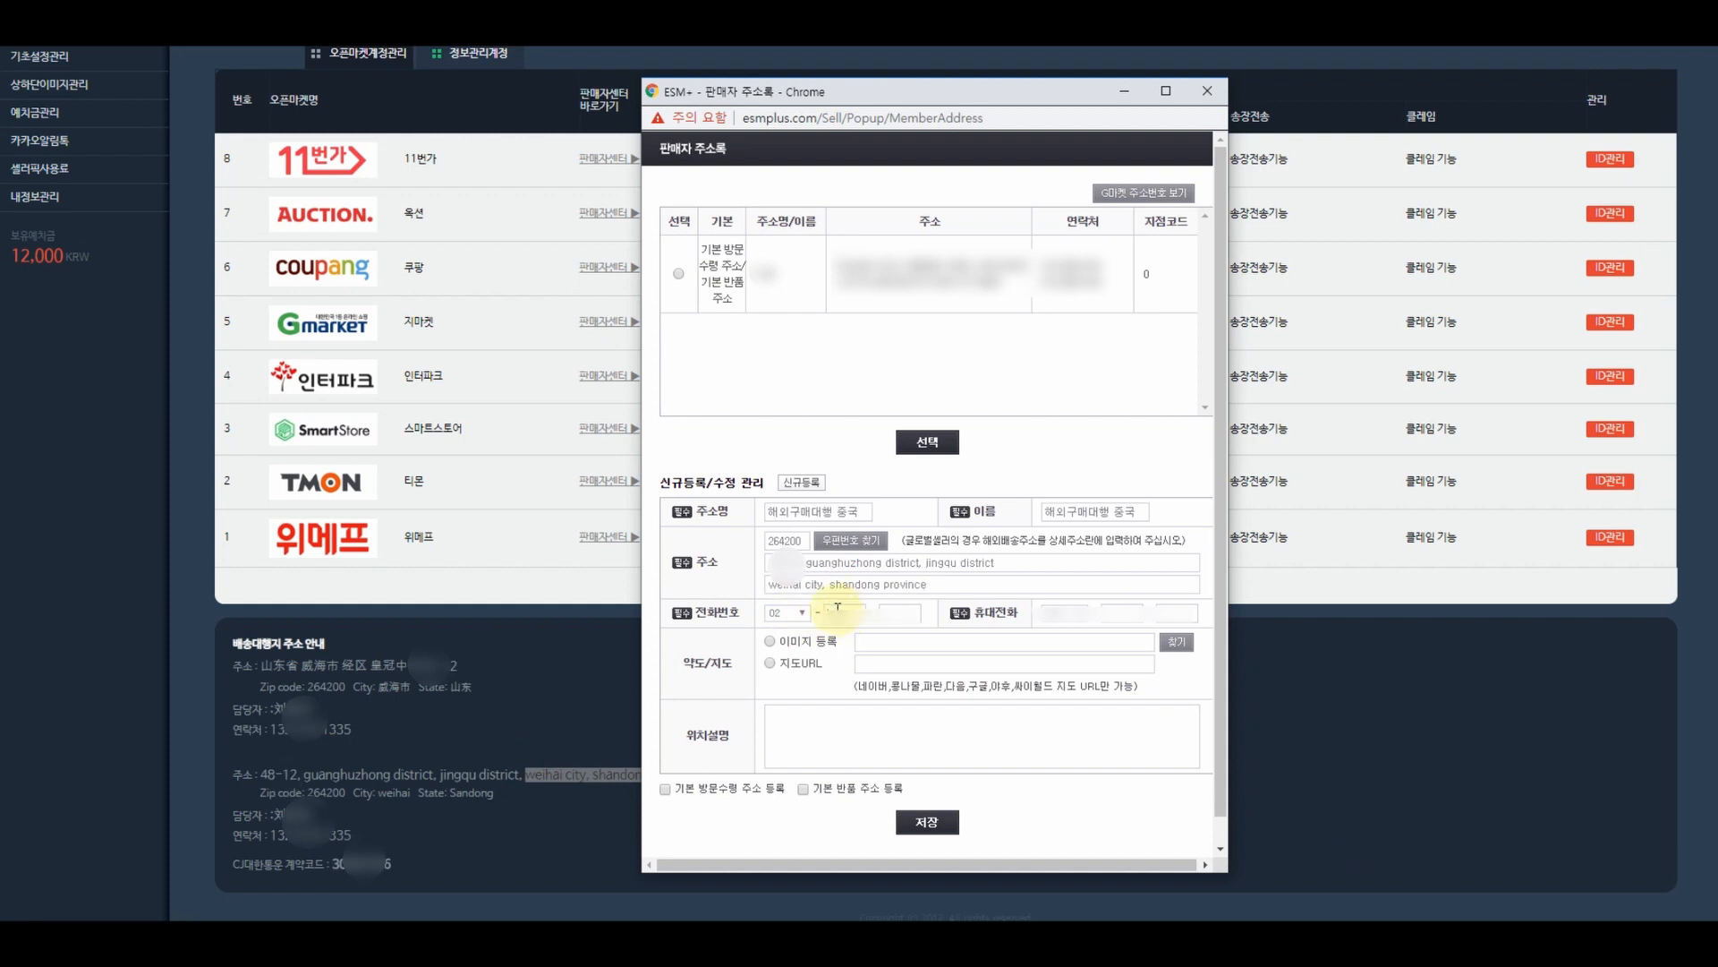
text(00)
key(Tab)
text(0000)
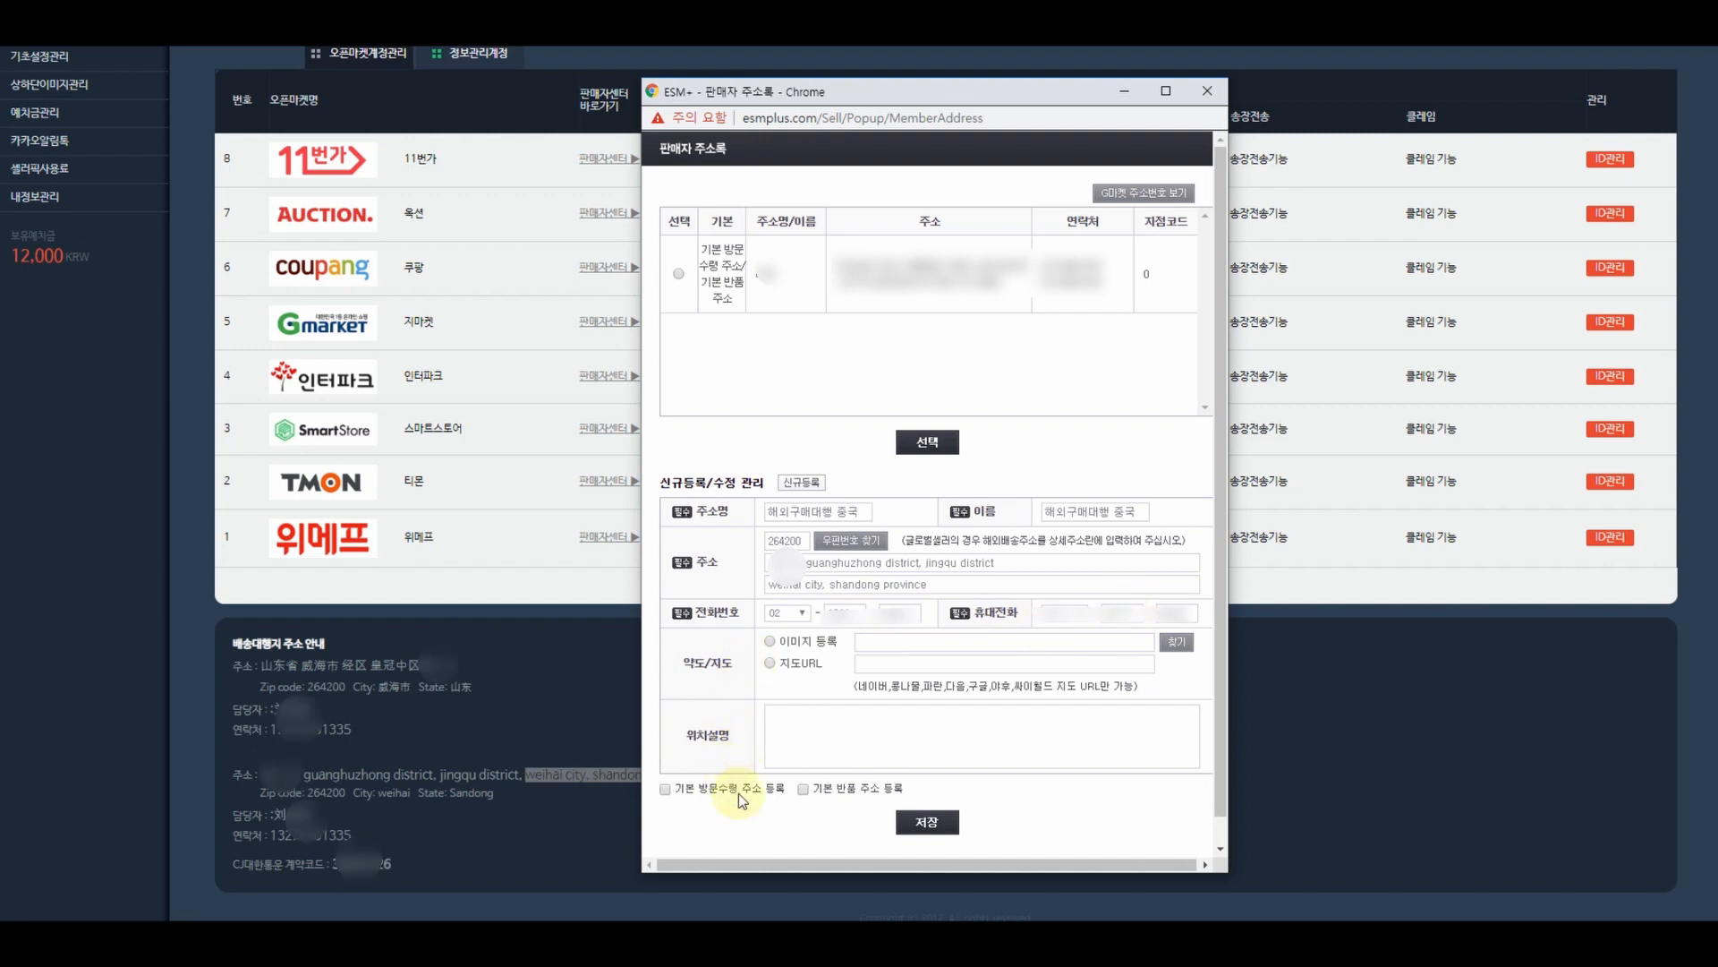
click(927, 823)
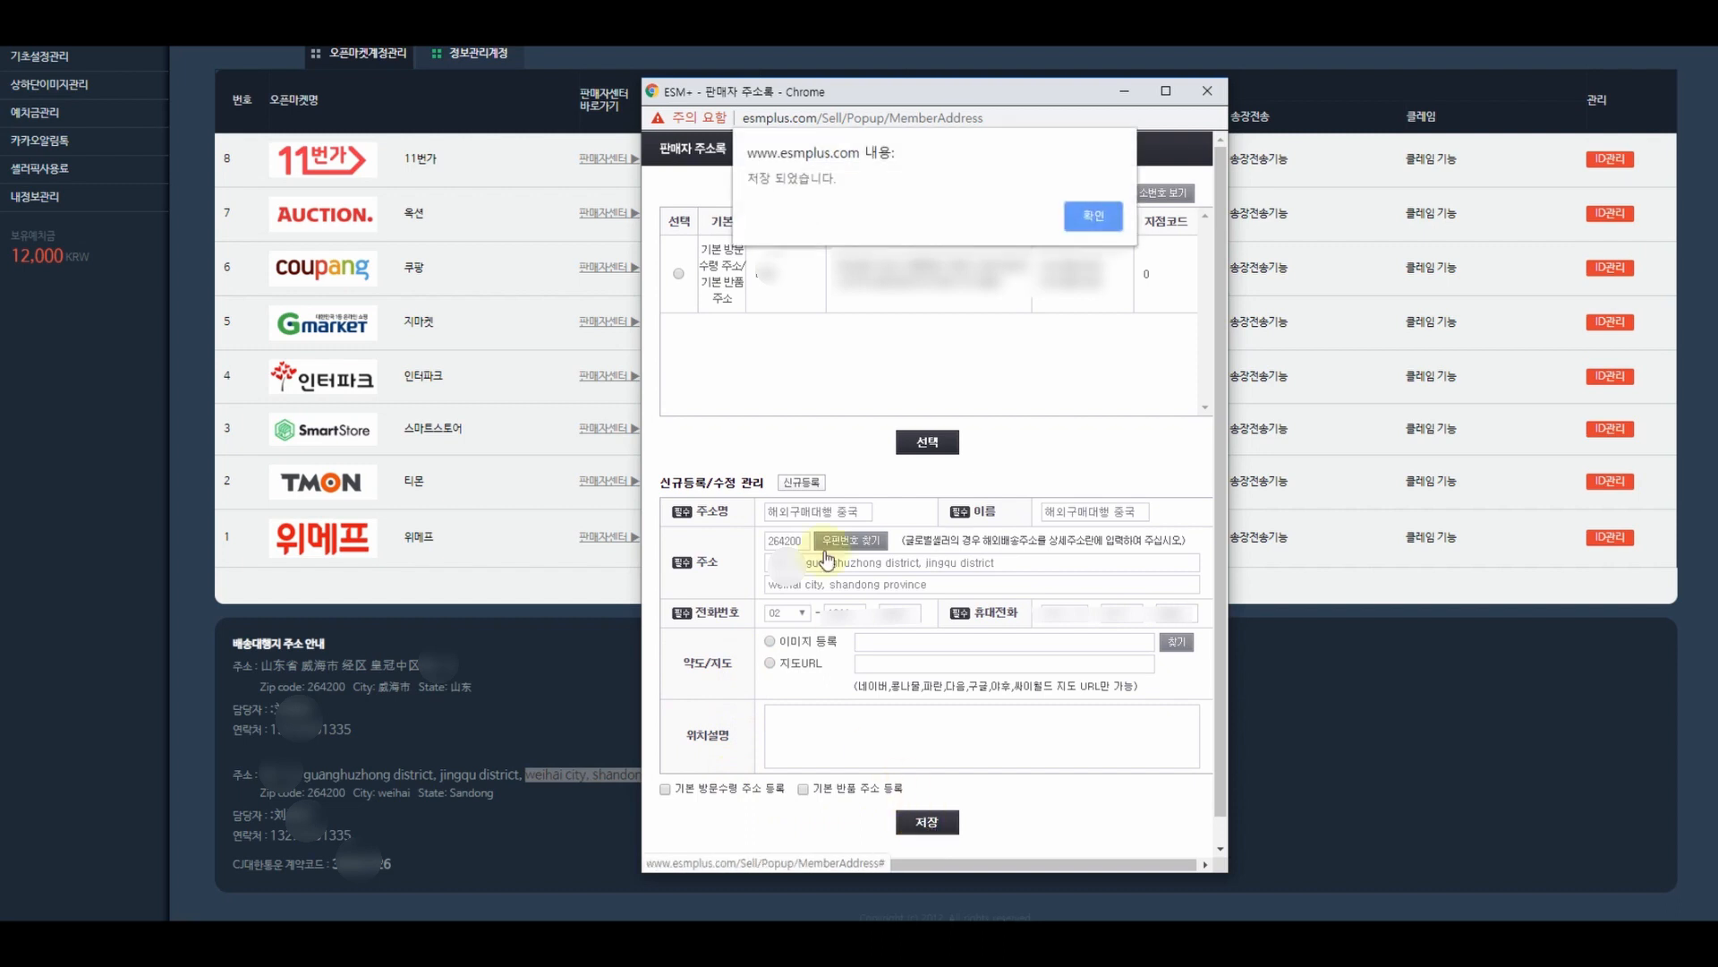
click(1103, 220)
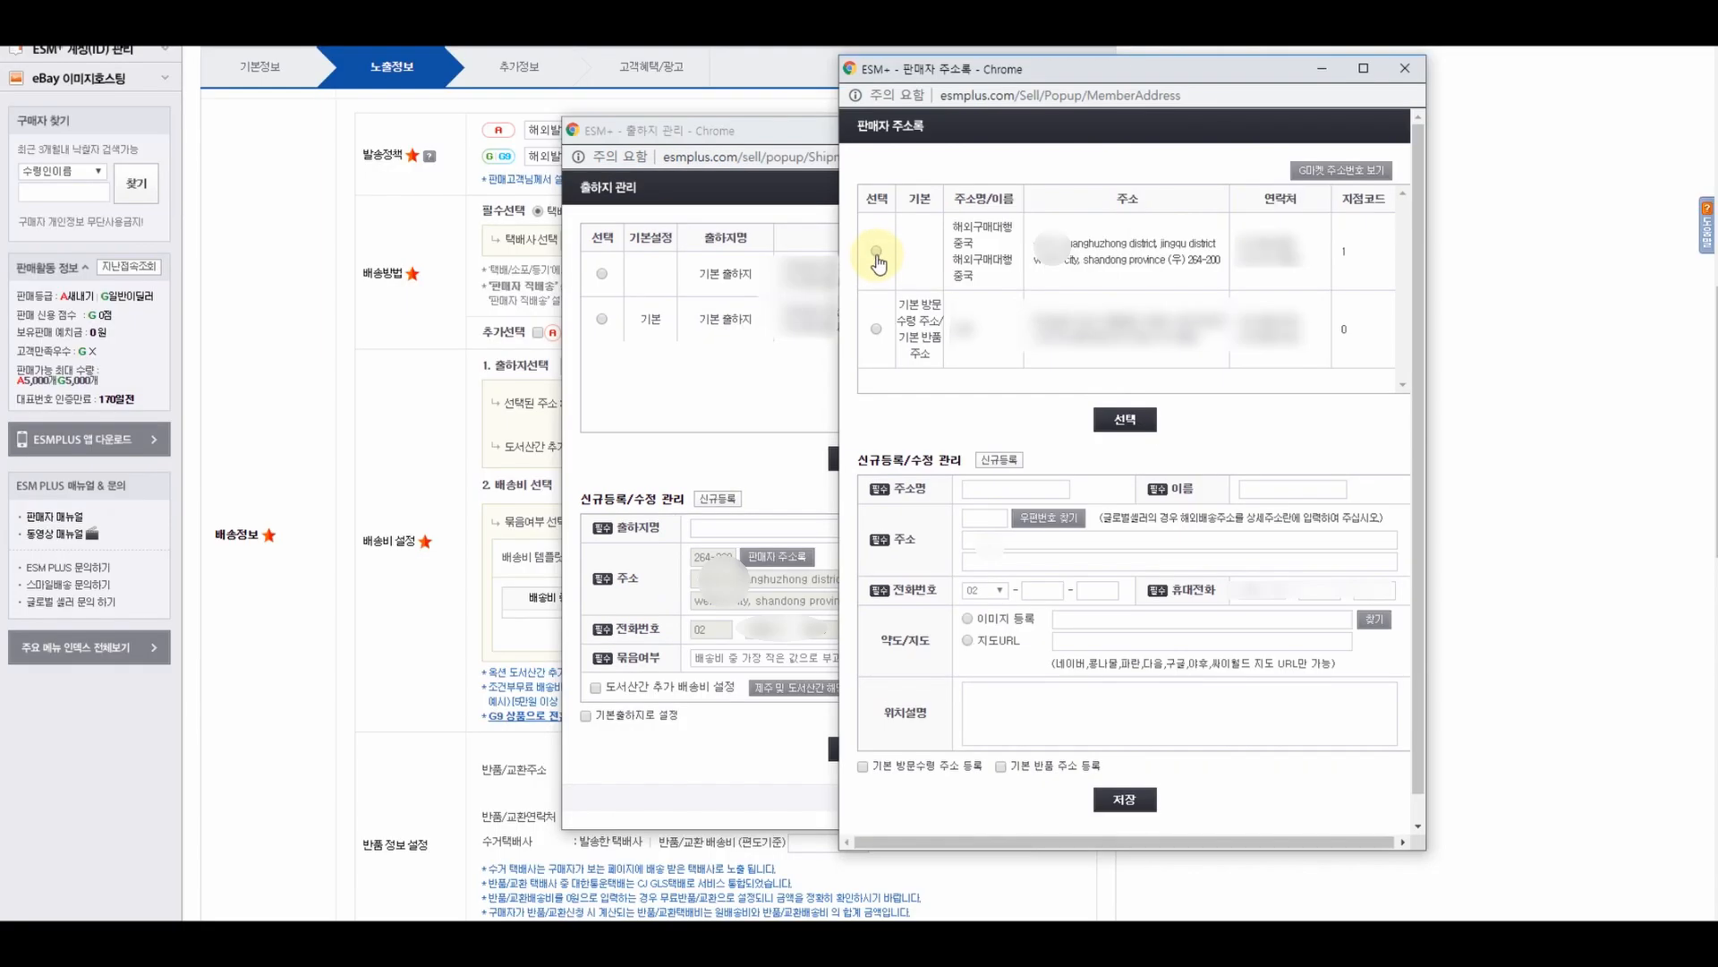
click(876, 252)
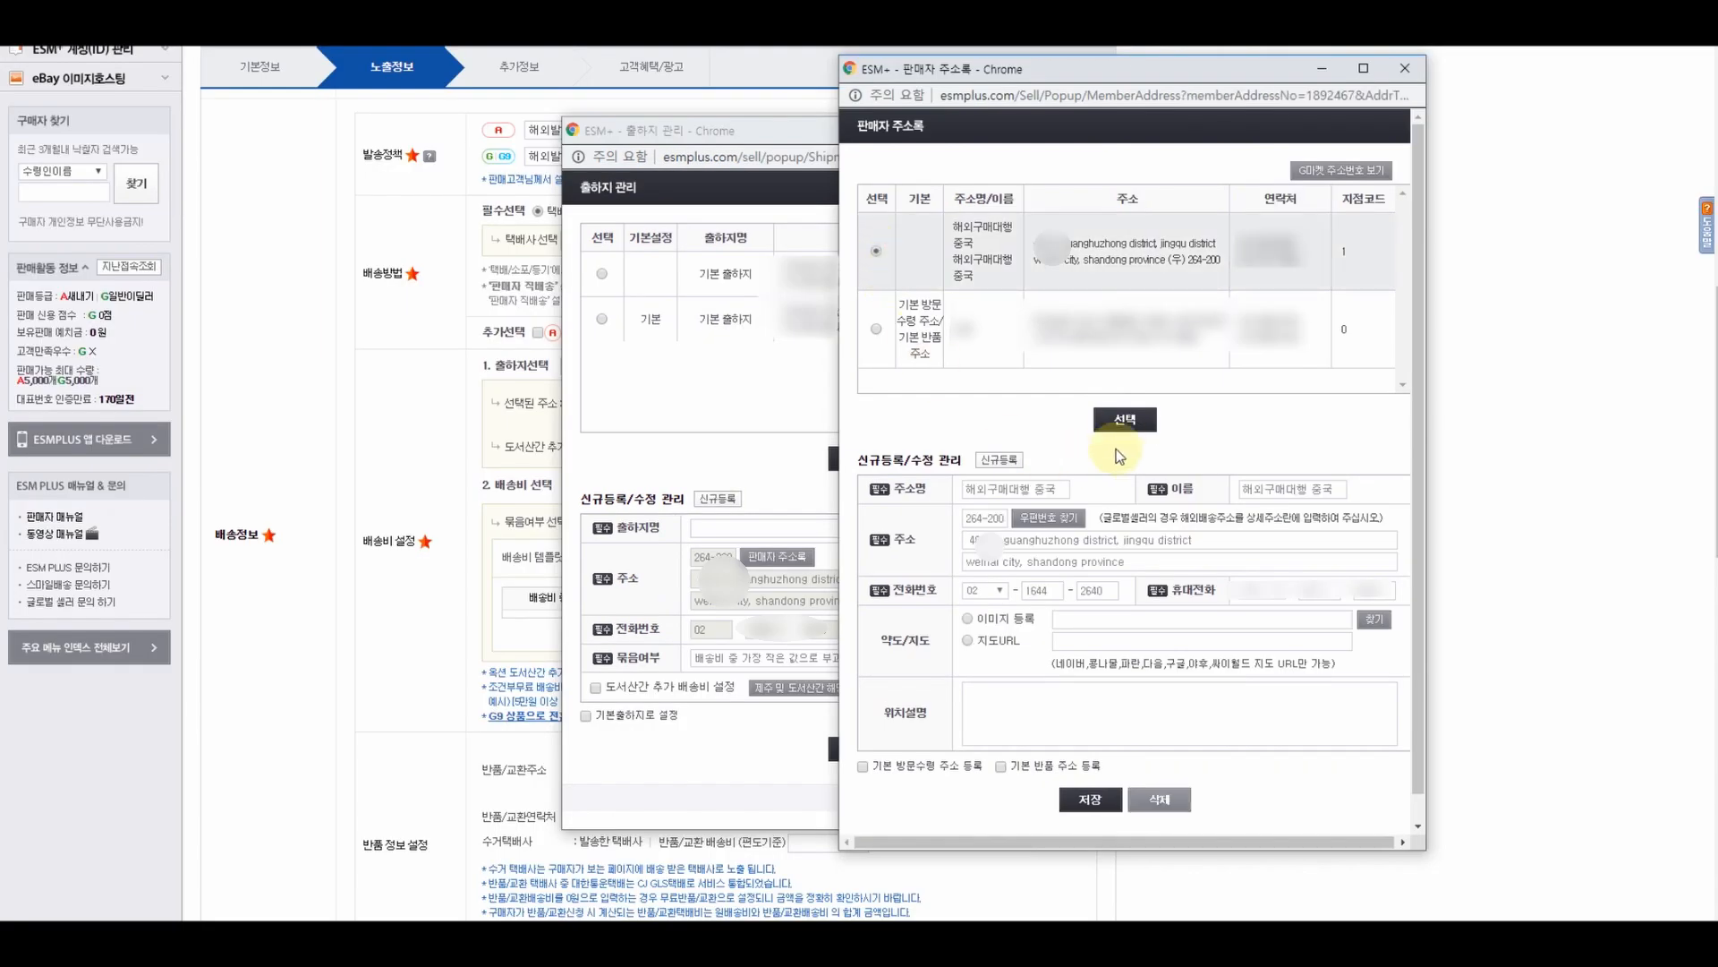
click(1125, 419)
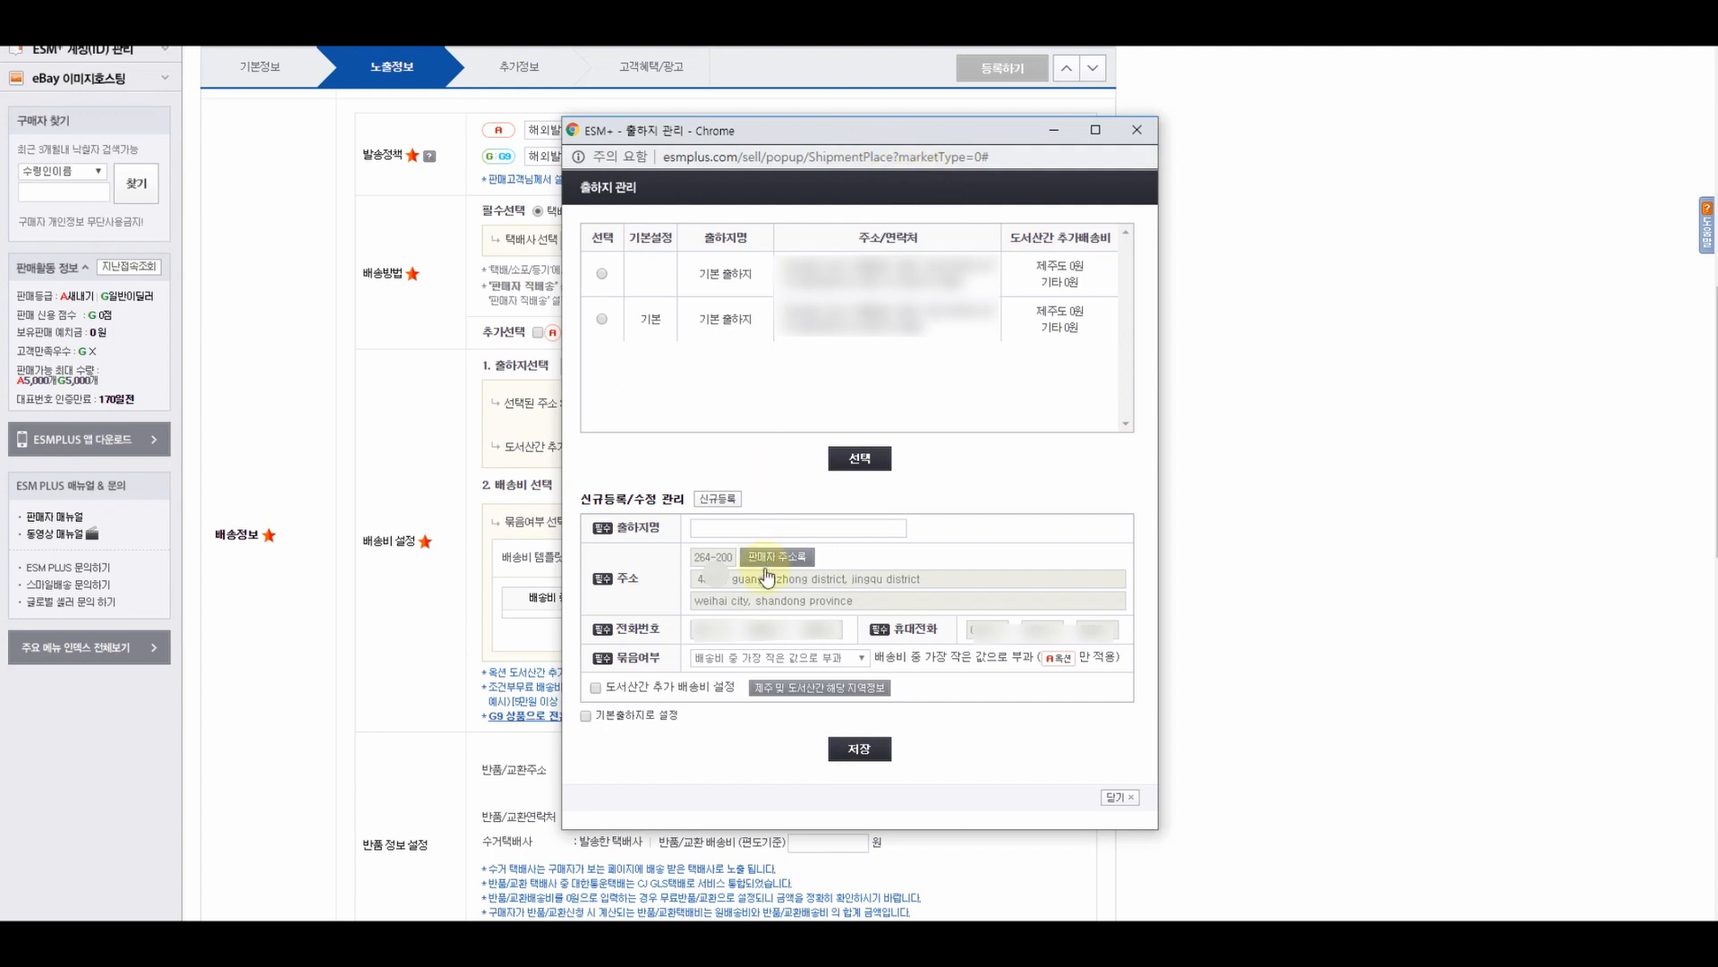
- Name the shipping place '해외구매대행 중국', save it, and acknowledge the confirmation
drag(591, 499, 686, 503)
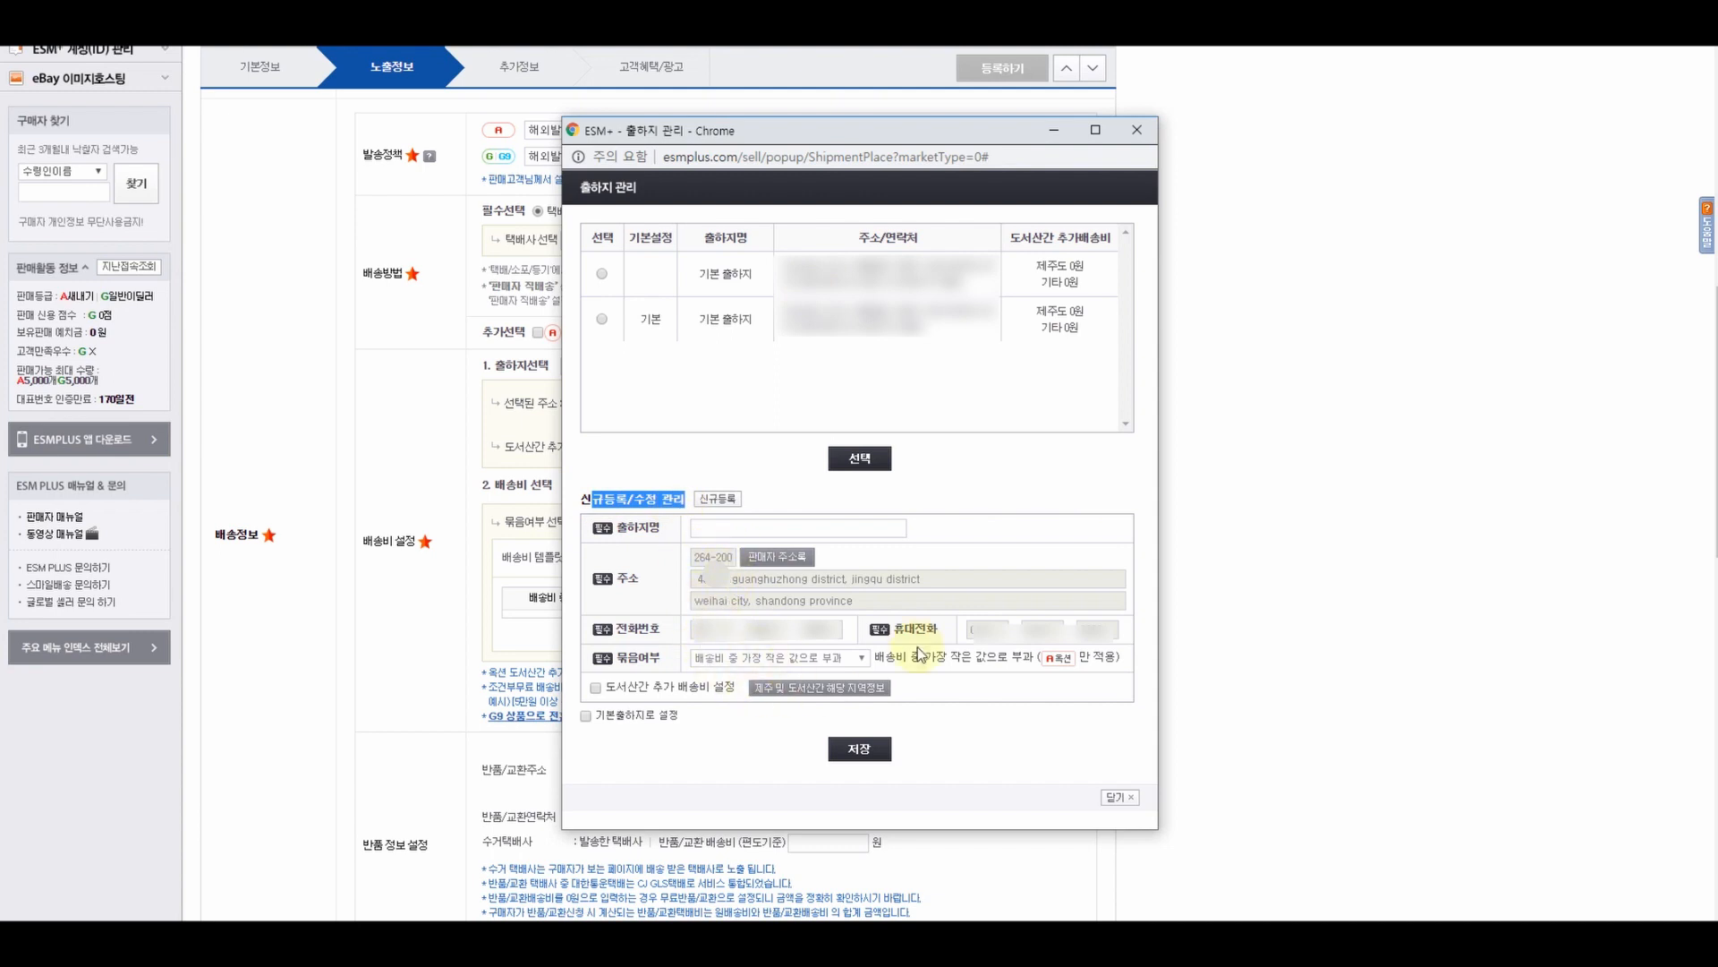
click(734, 529)
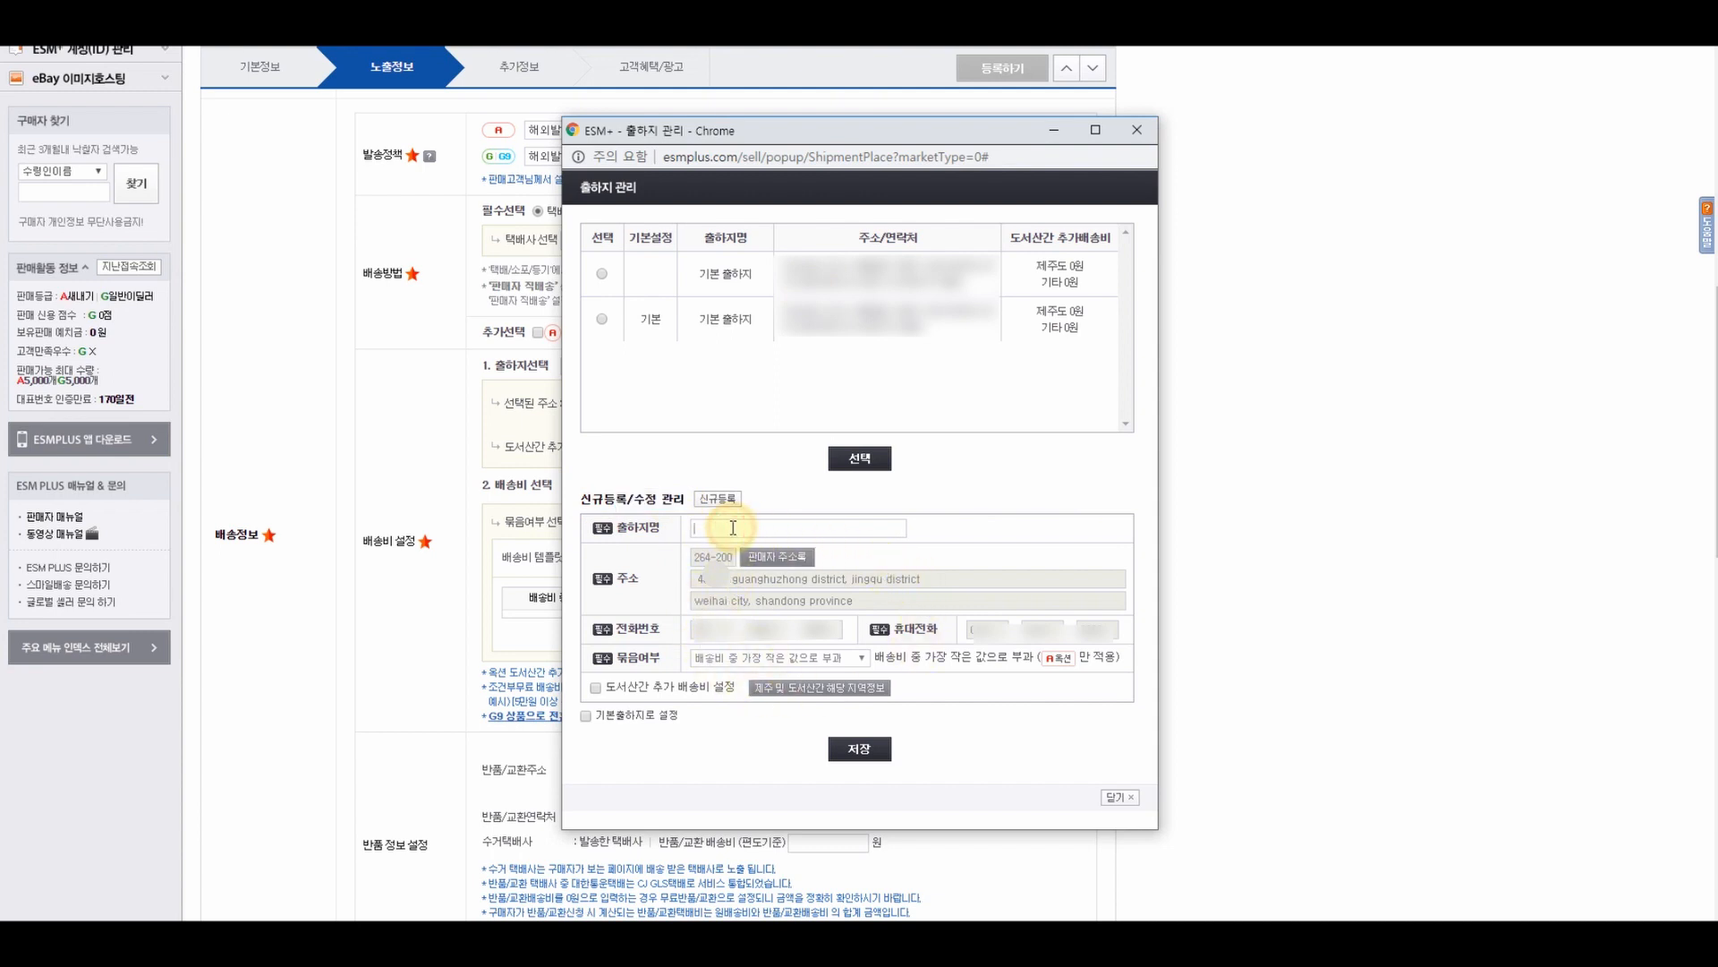
text(해외구매대행 중국)
click(868, 758)
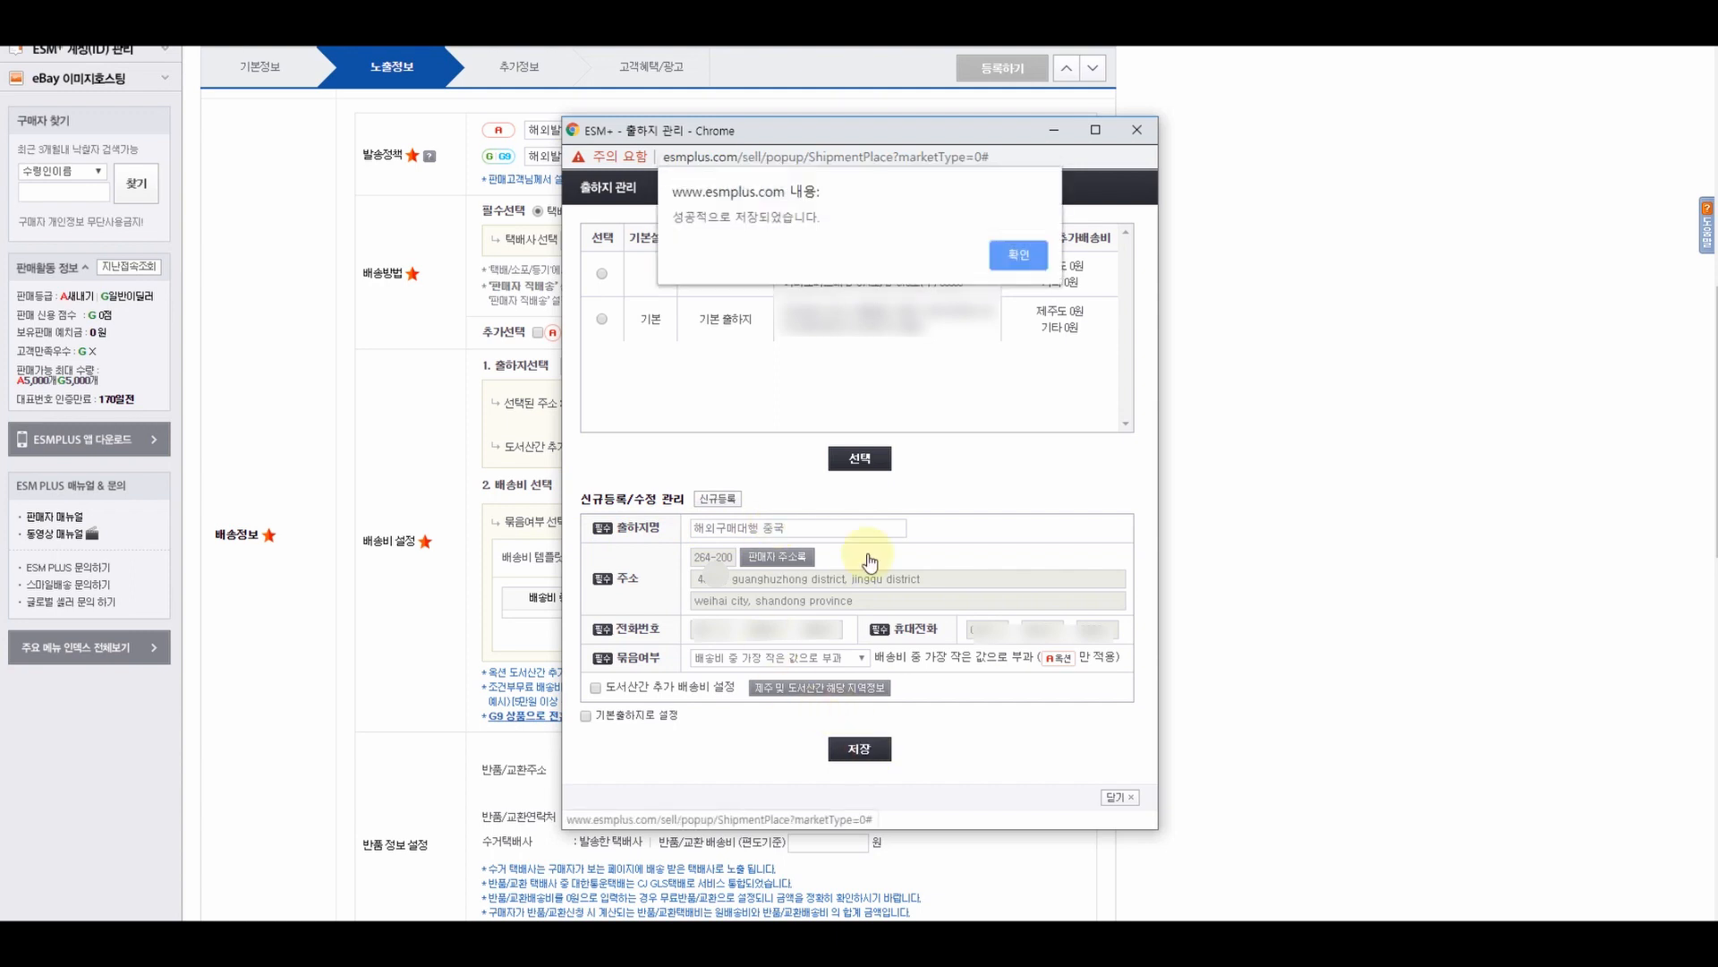
click(1013, 261)
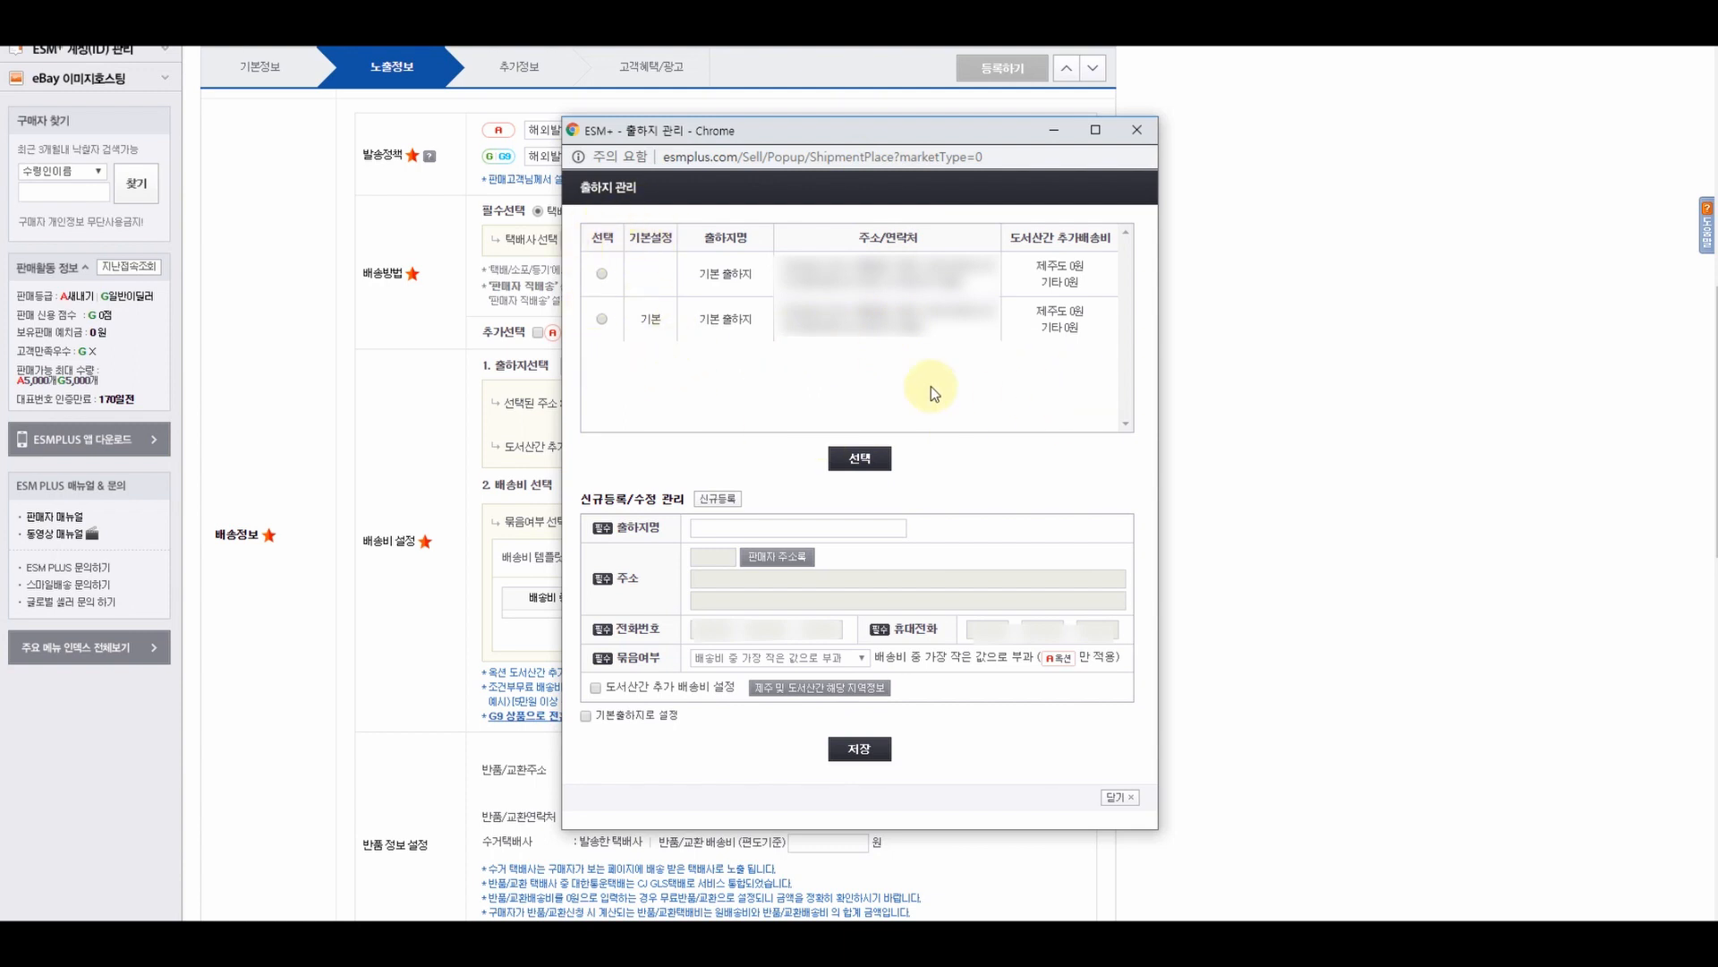
- Choose 해외구매대행 중국 in the shipping-place manager as the product's 출하지
click(1136, 131)
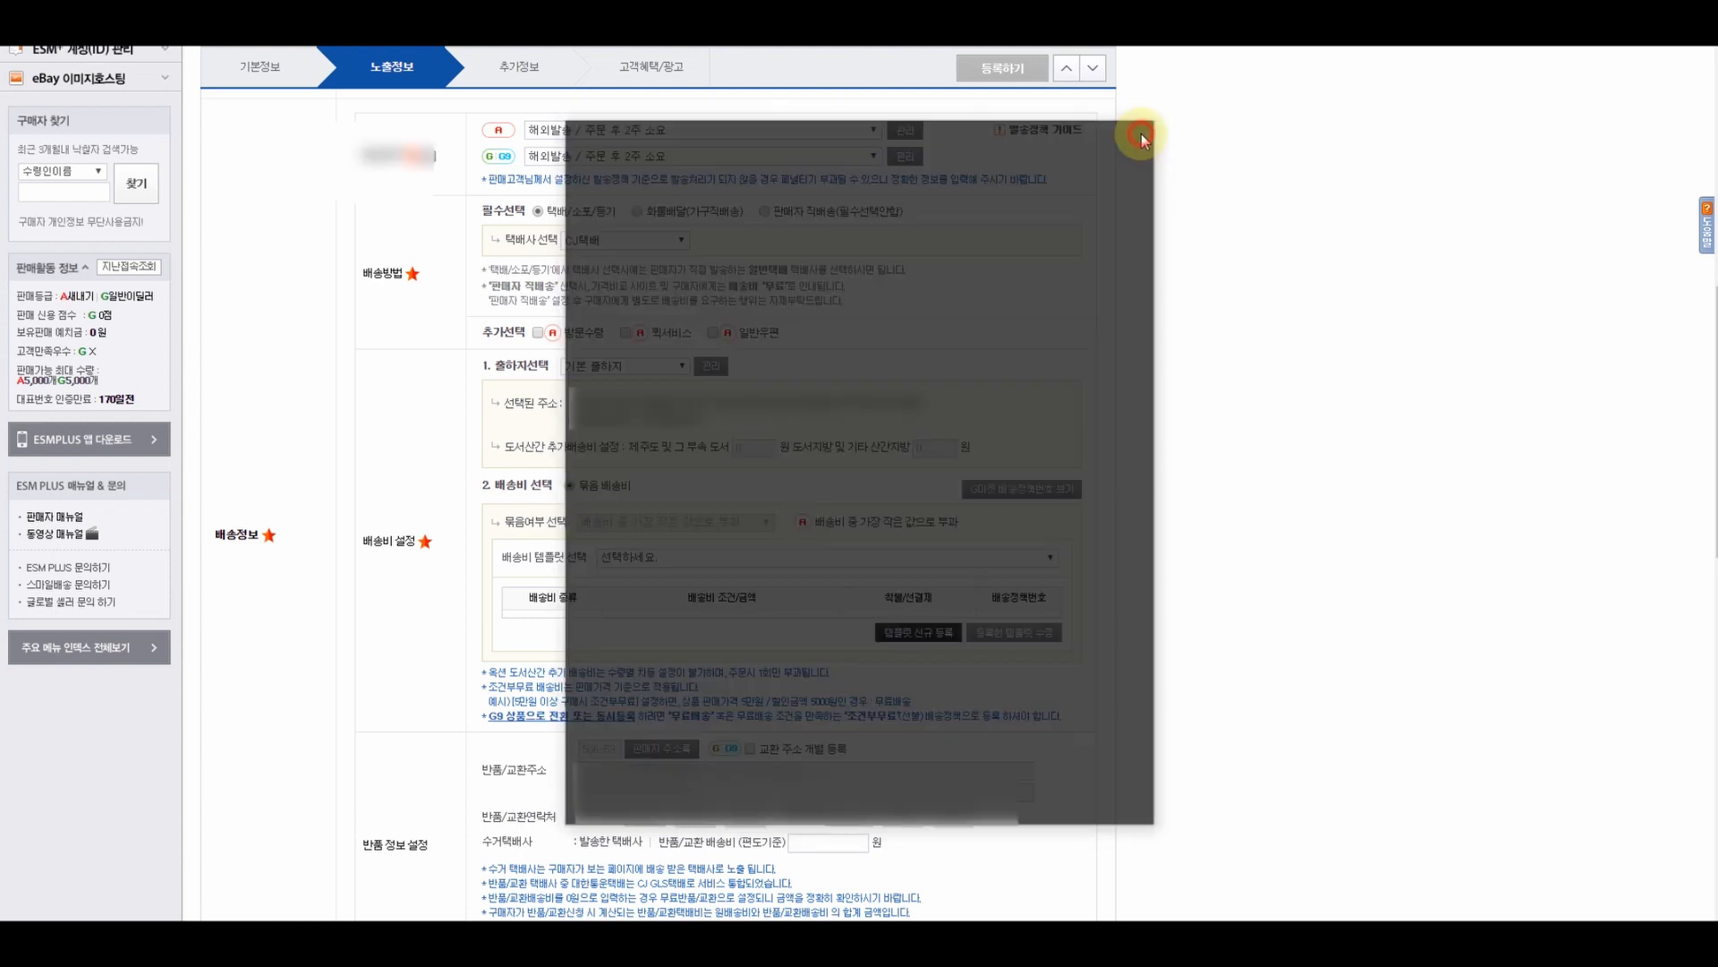
click(712, 366)
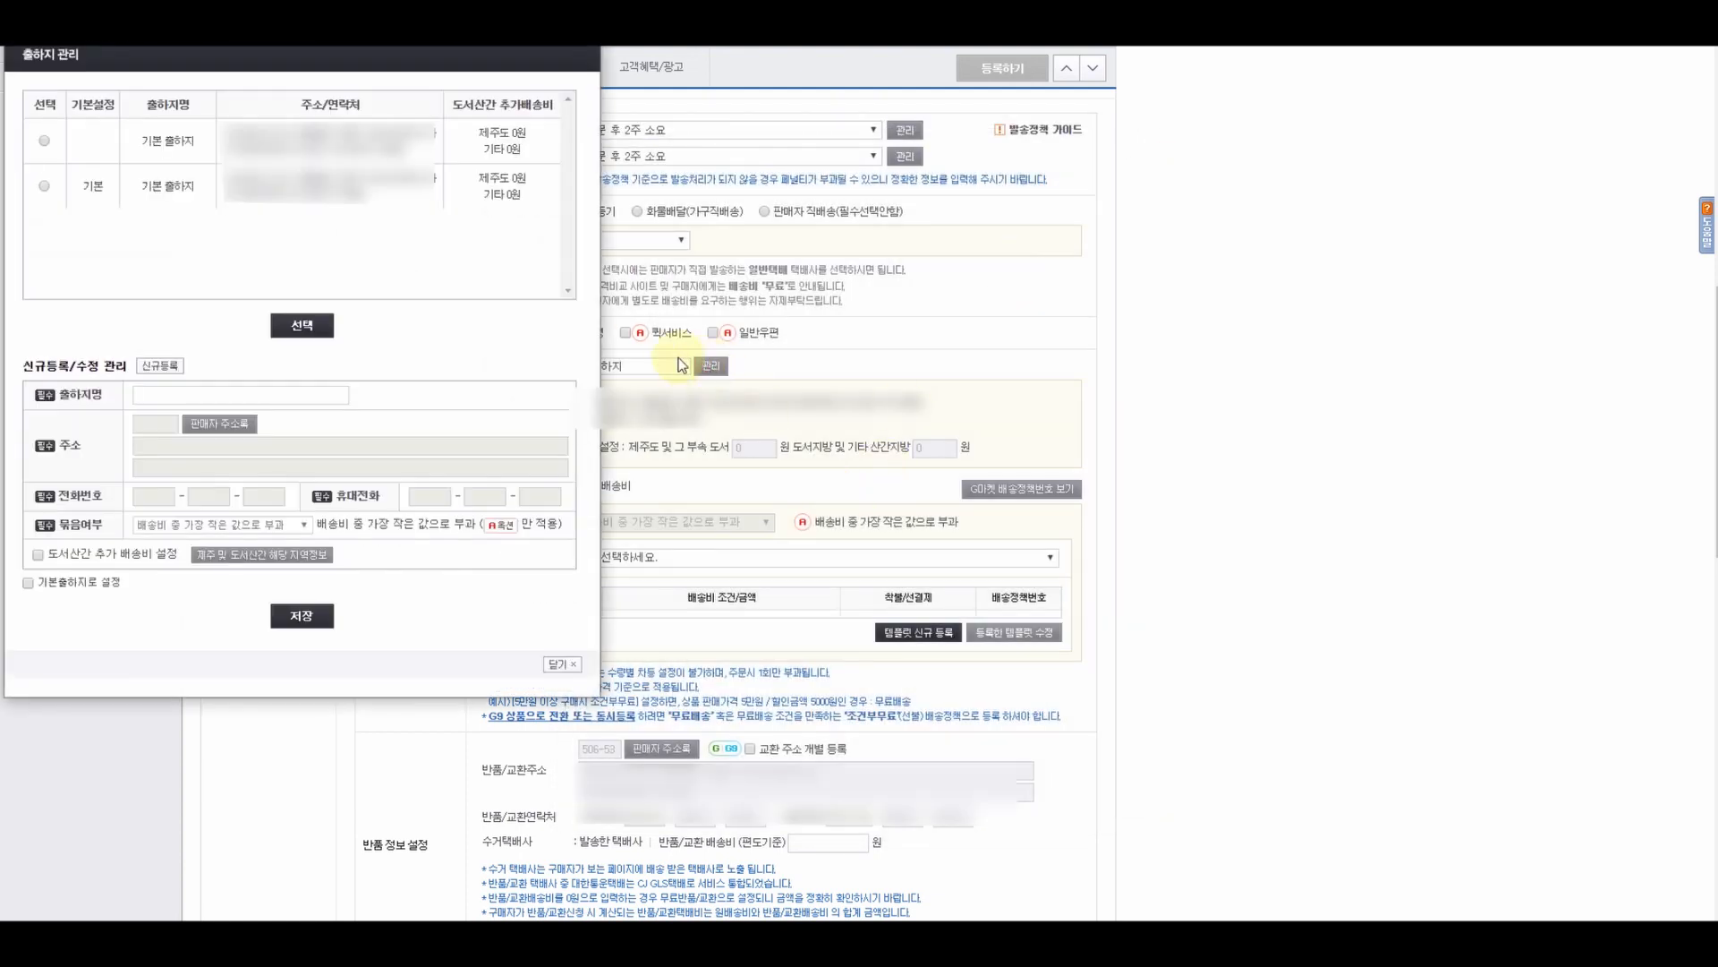
drag(399, 47, 1090, 100)
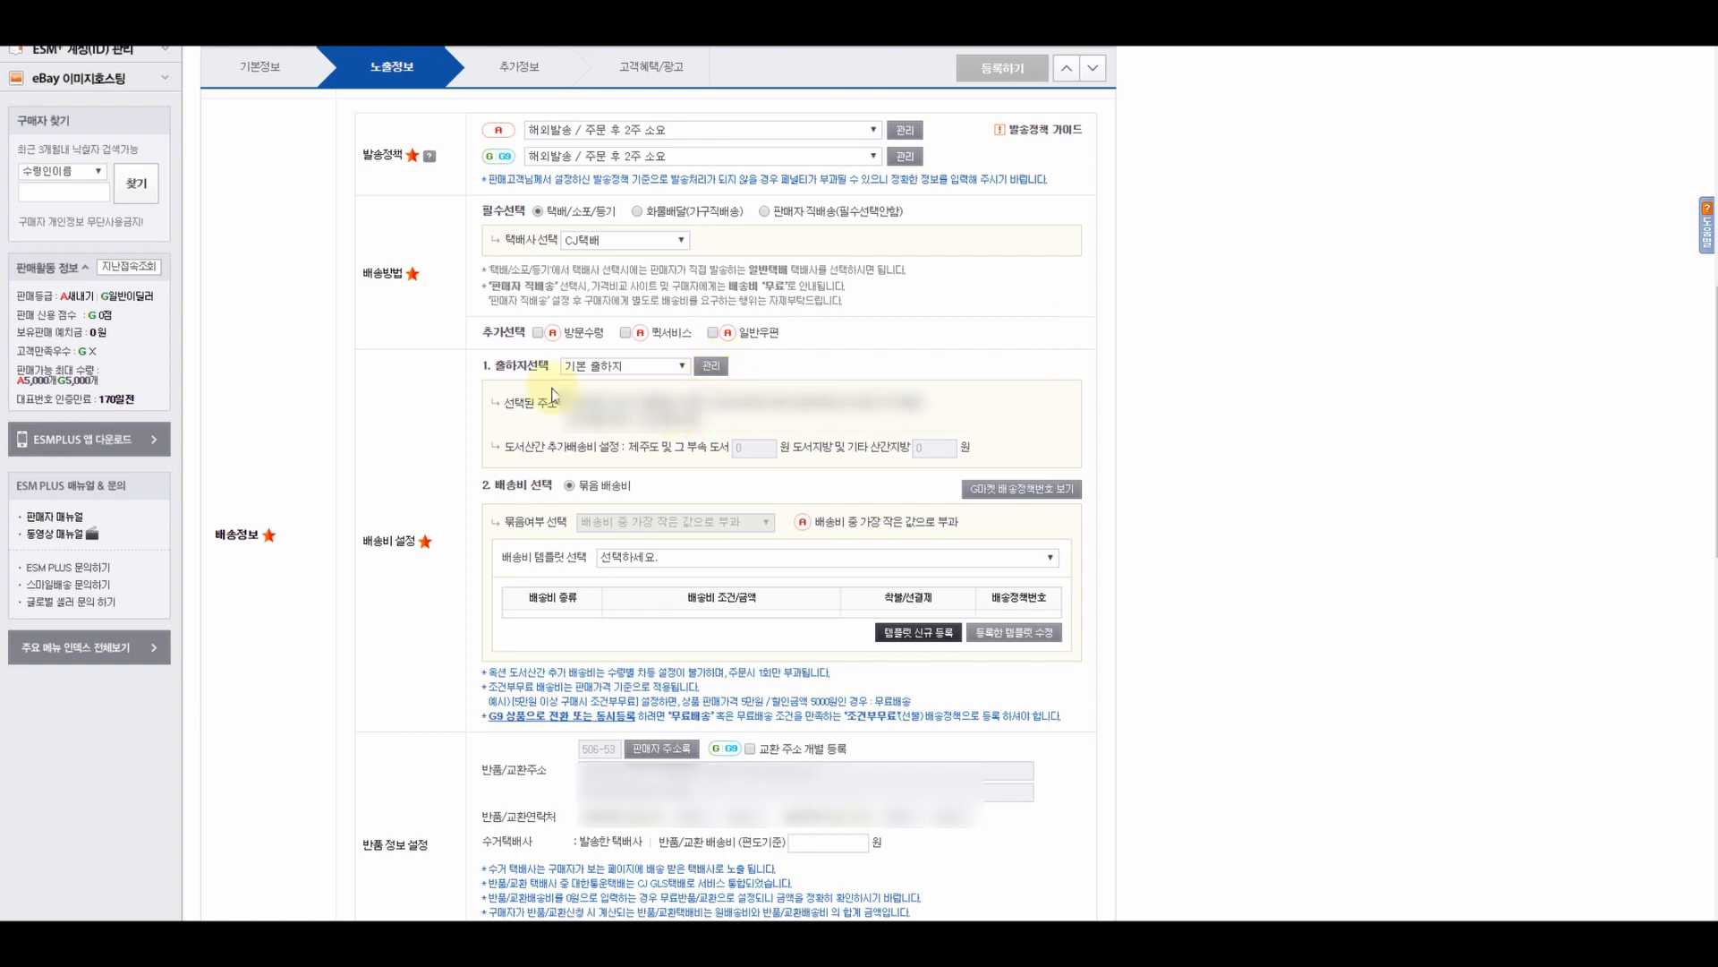
click(714, 366)
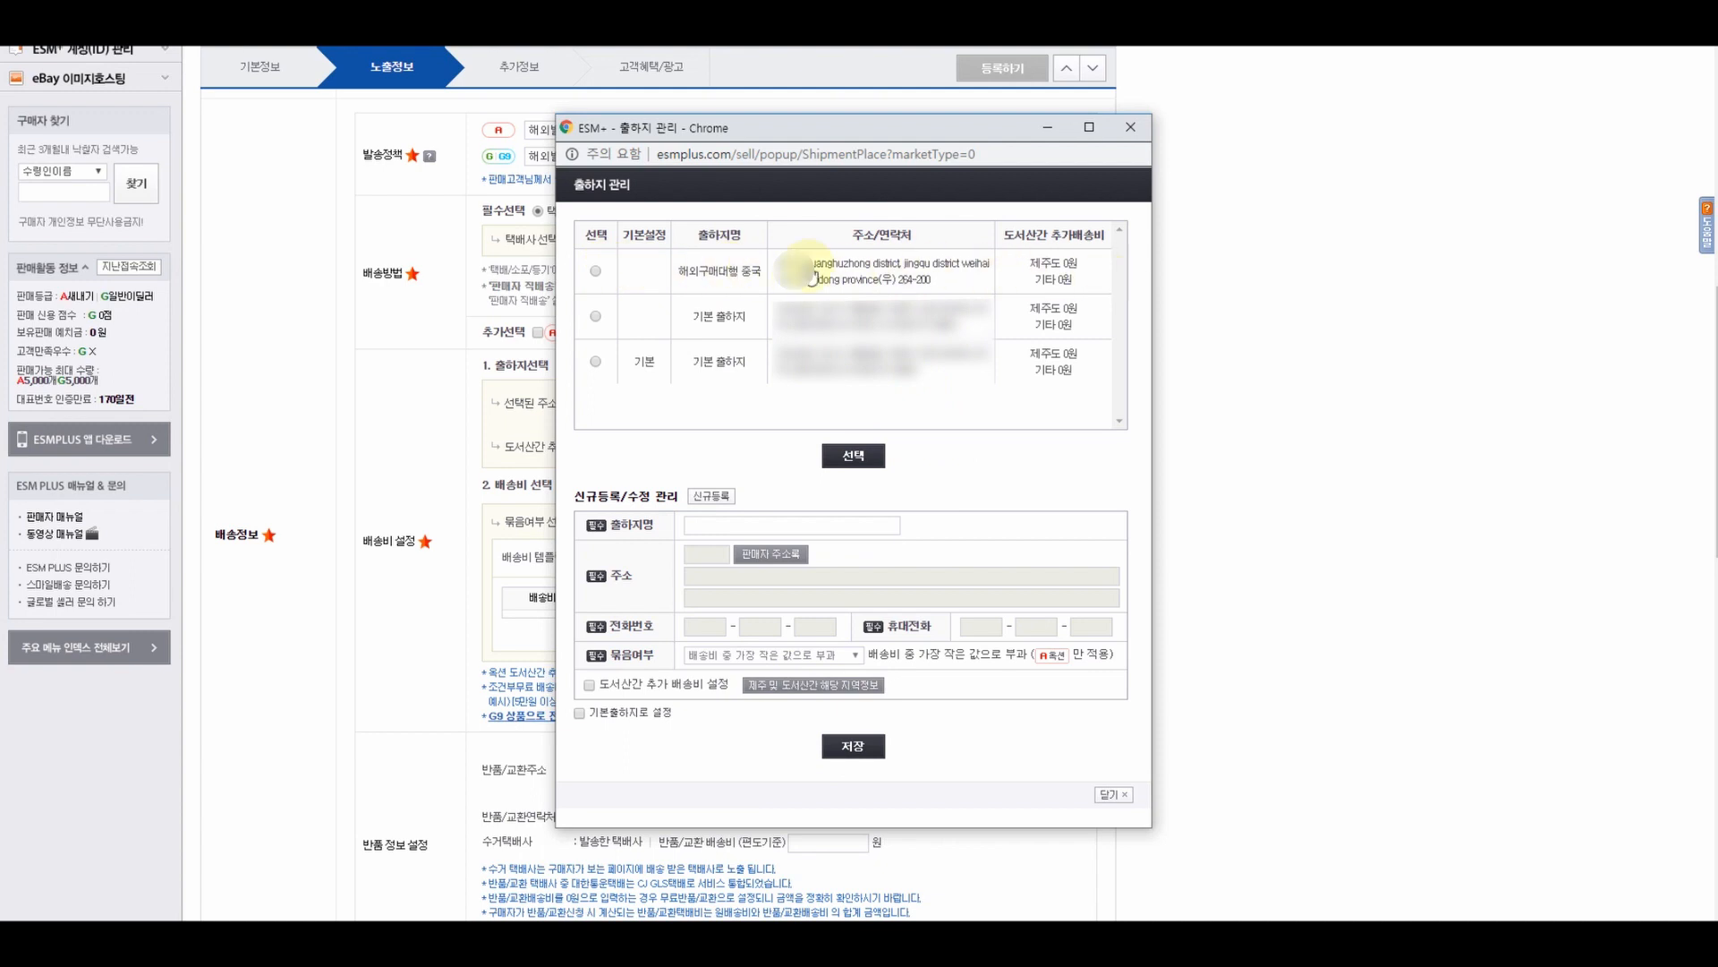
click(595, 271)
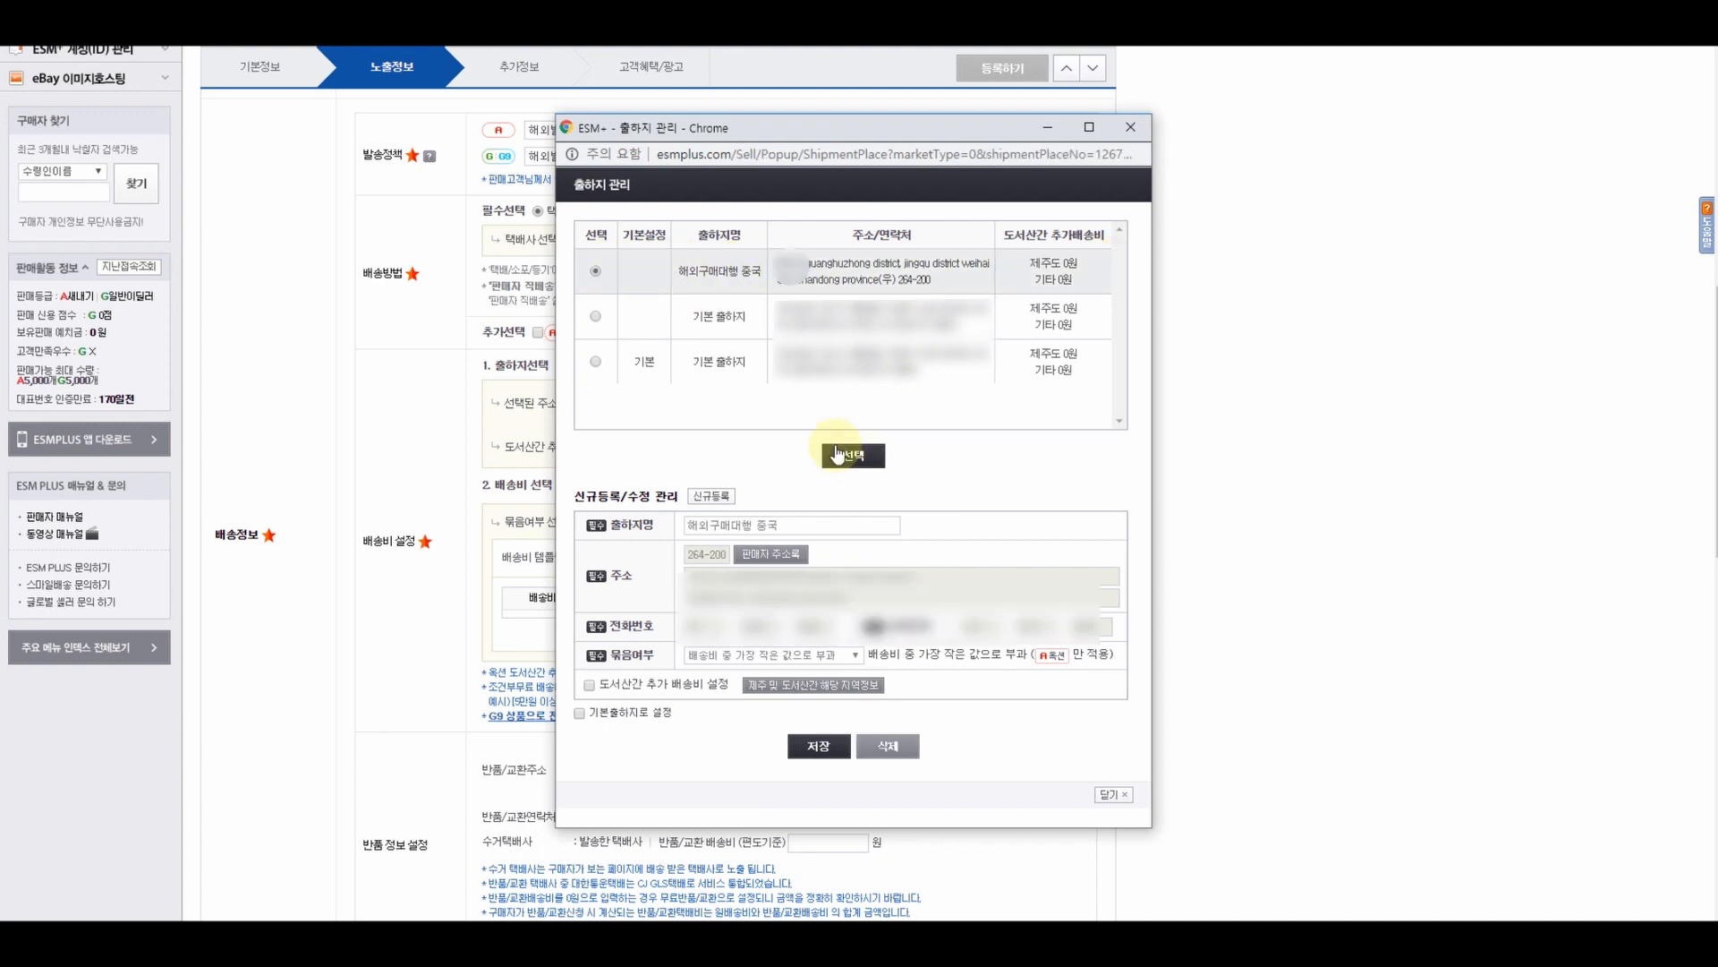
click(855, 455)
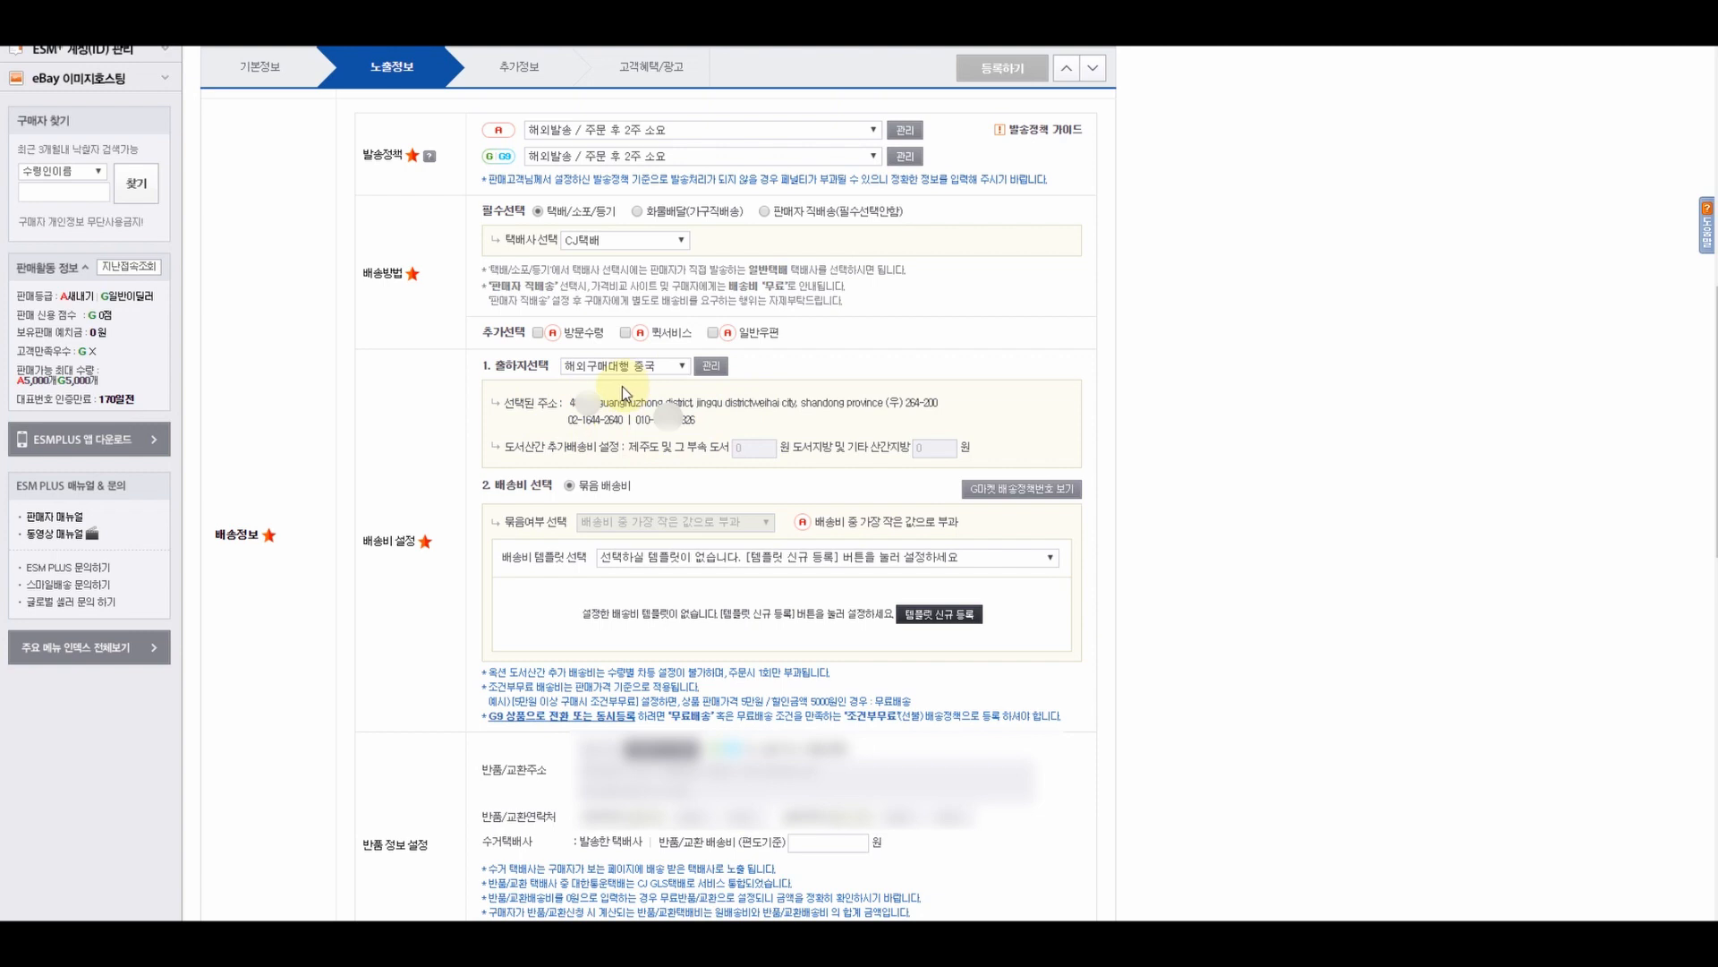
- Register a new free-shipping (무료) delivery fee template marked as 기본설정
scroll(531, 581, down, 1)
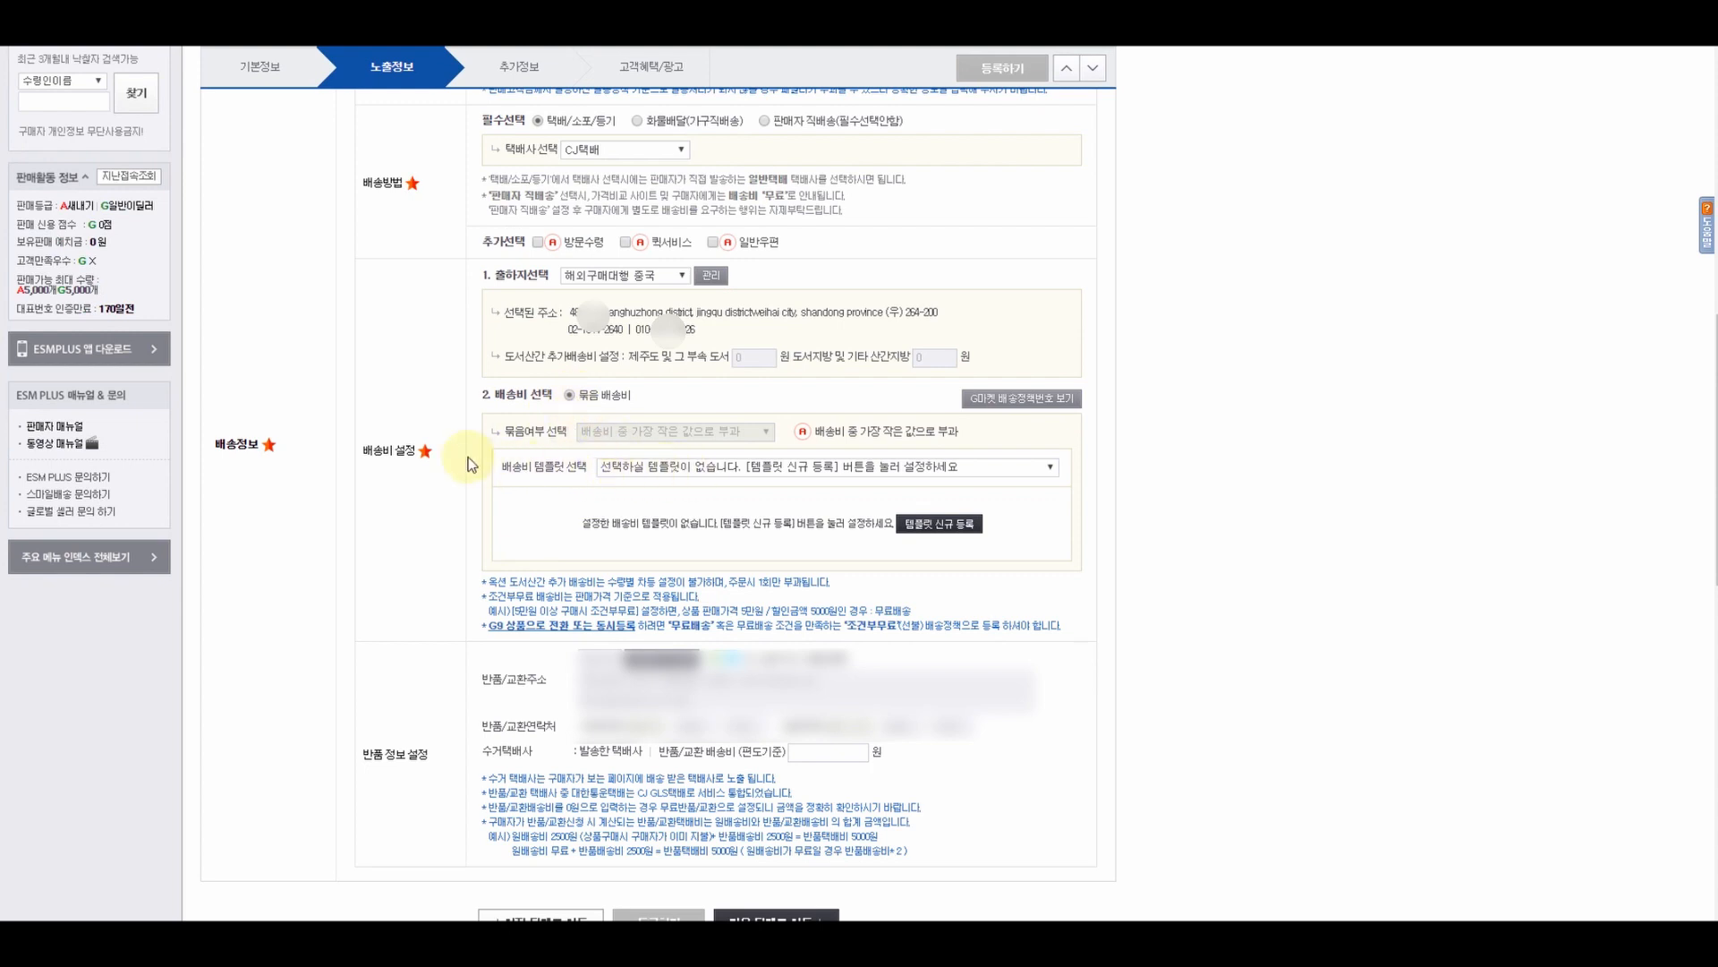
click(941, 531)
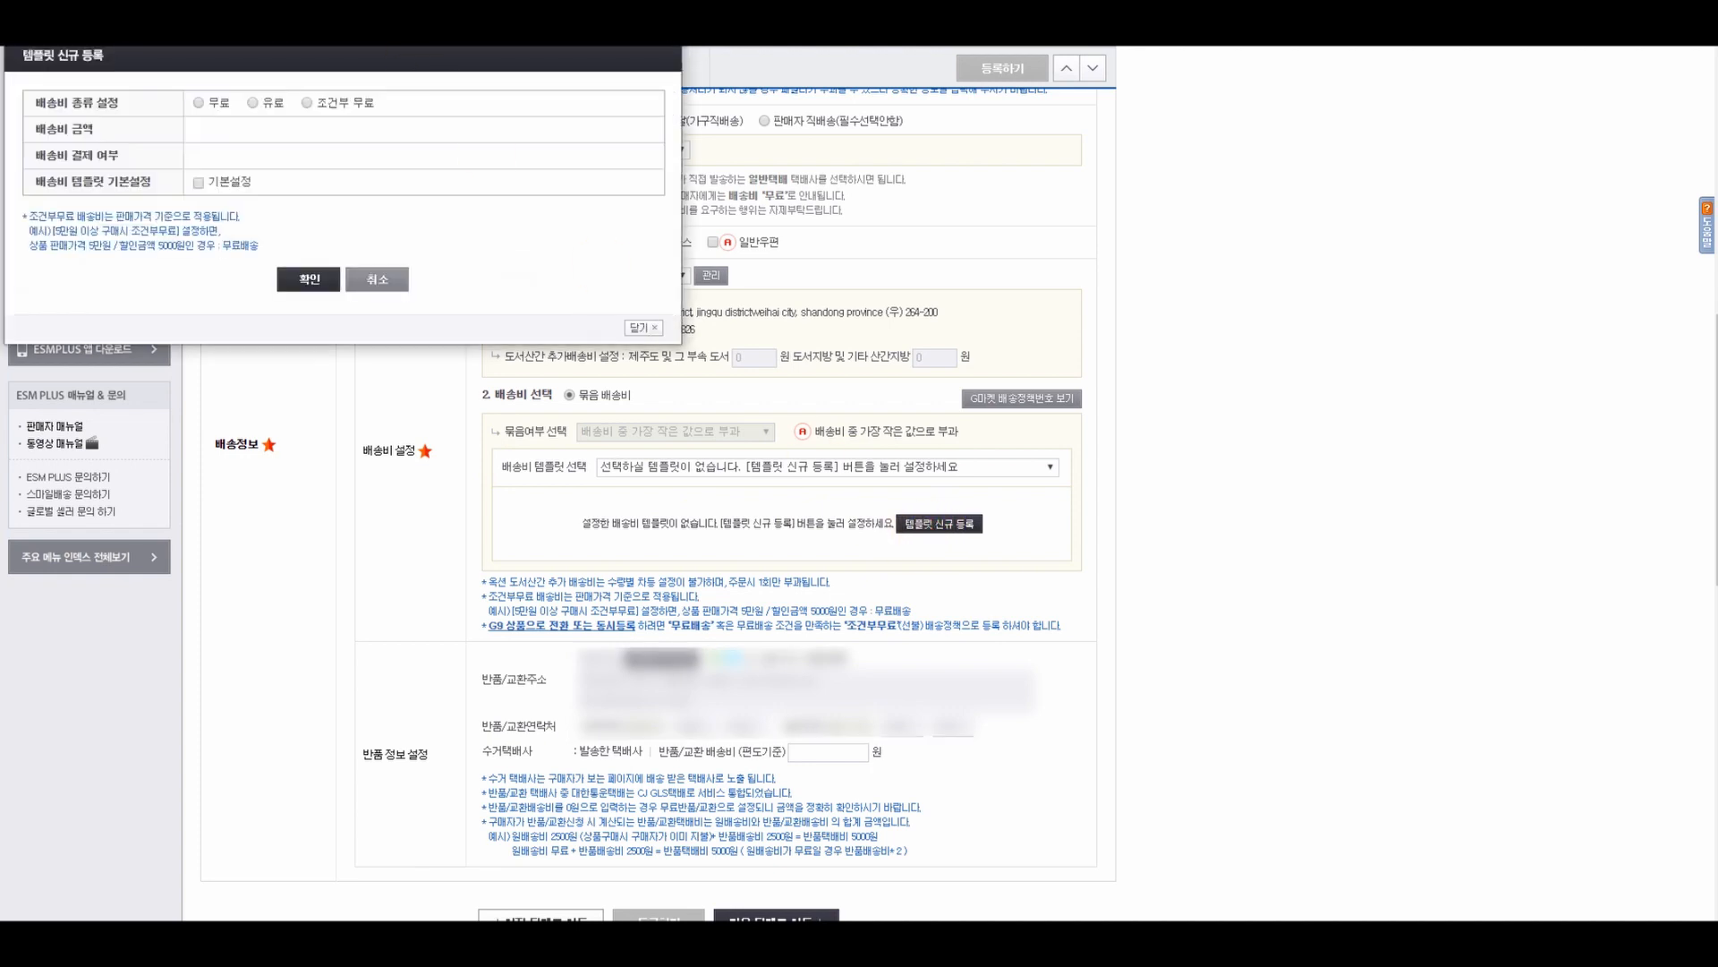
drag(506, 63, 947, 222)
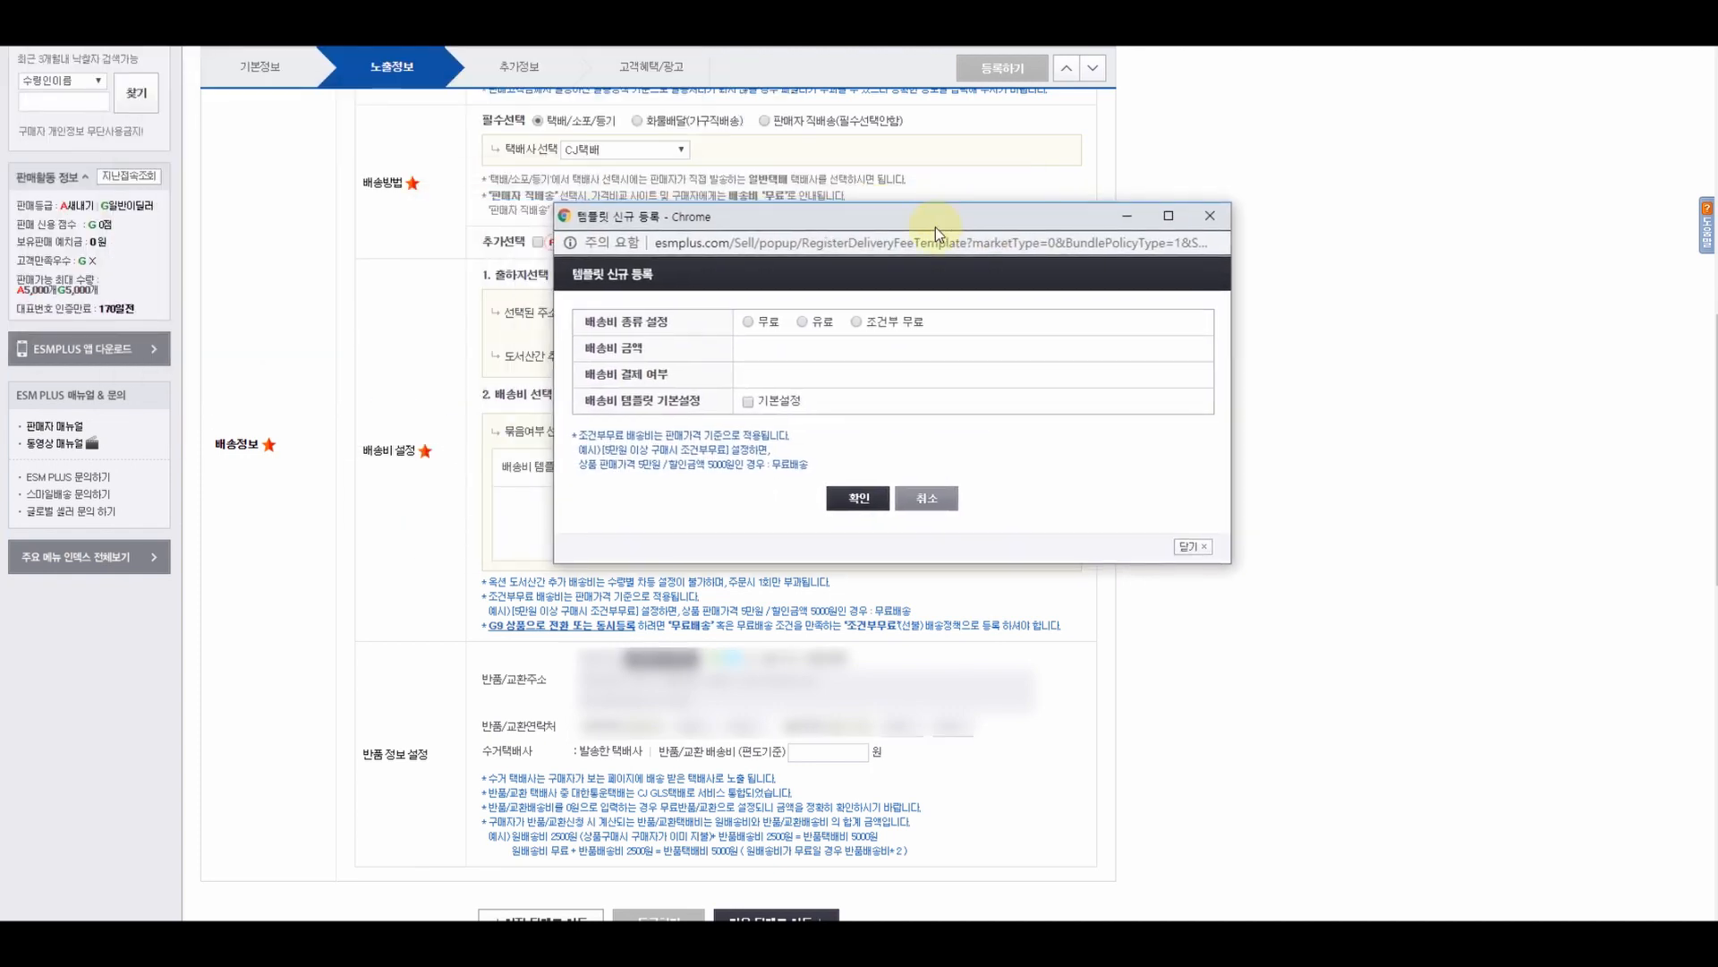
click(749, 322)
click(750, 402)
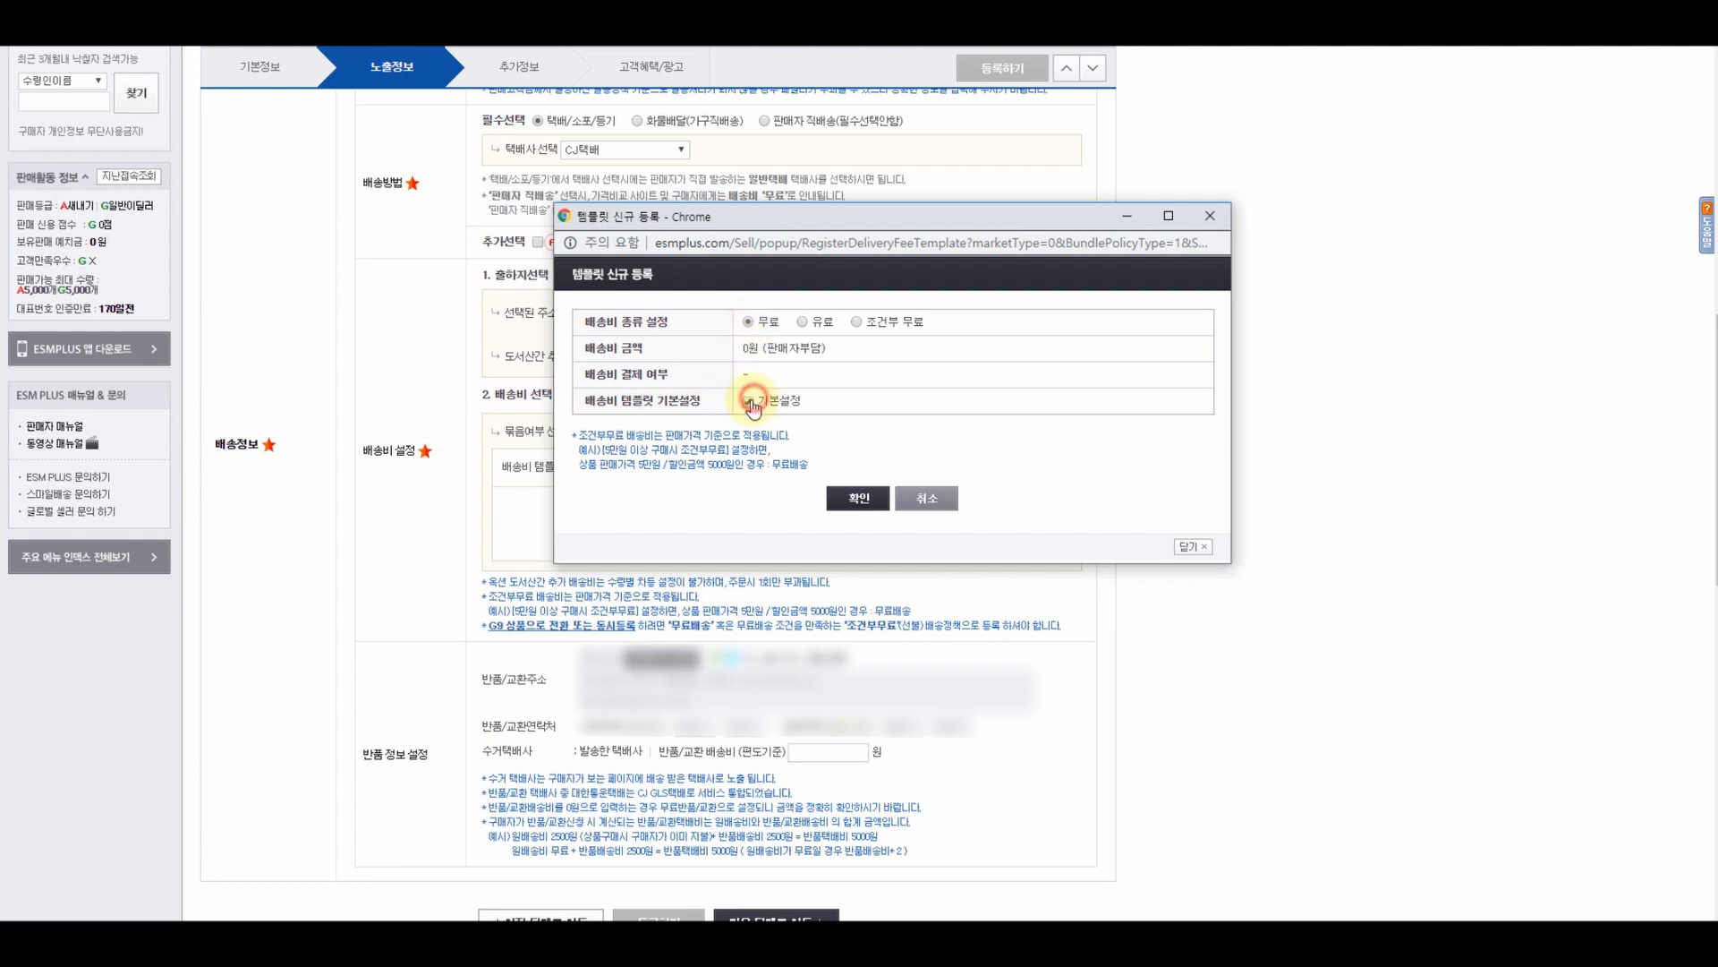
click(858, 497)
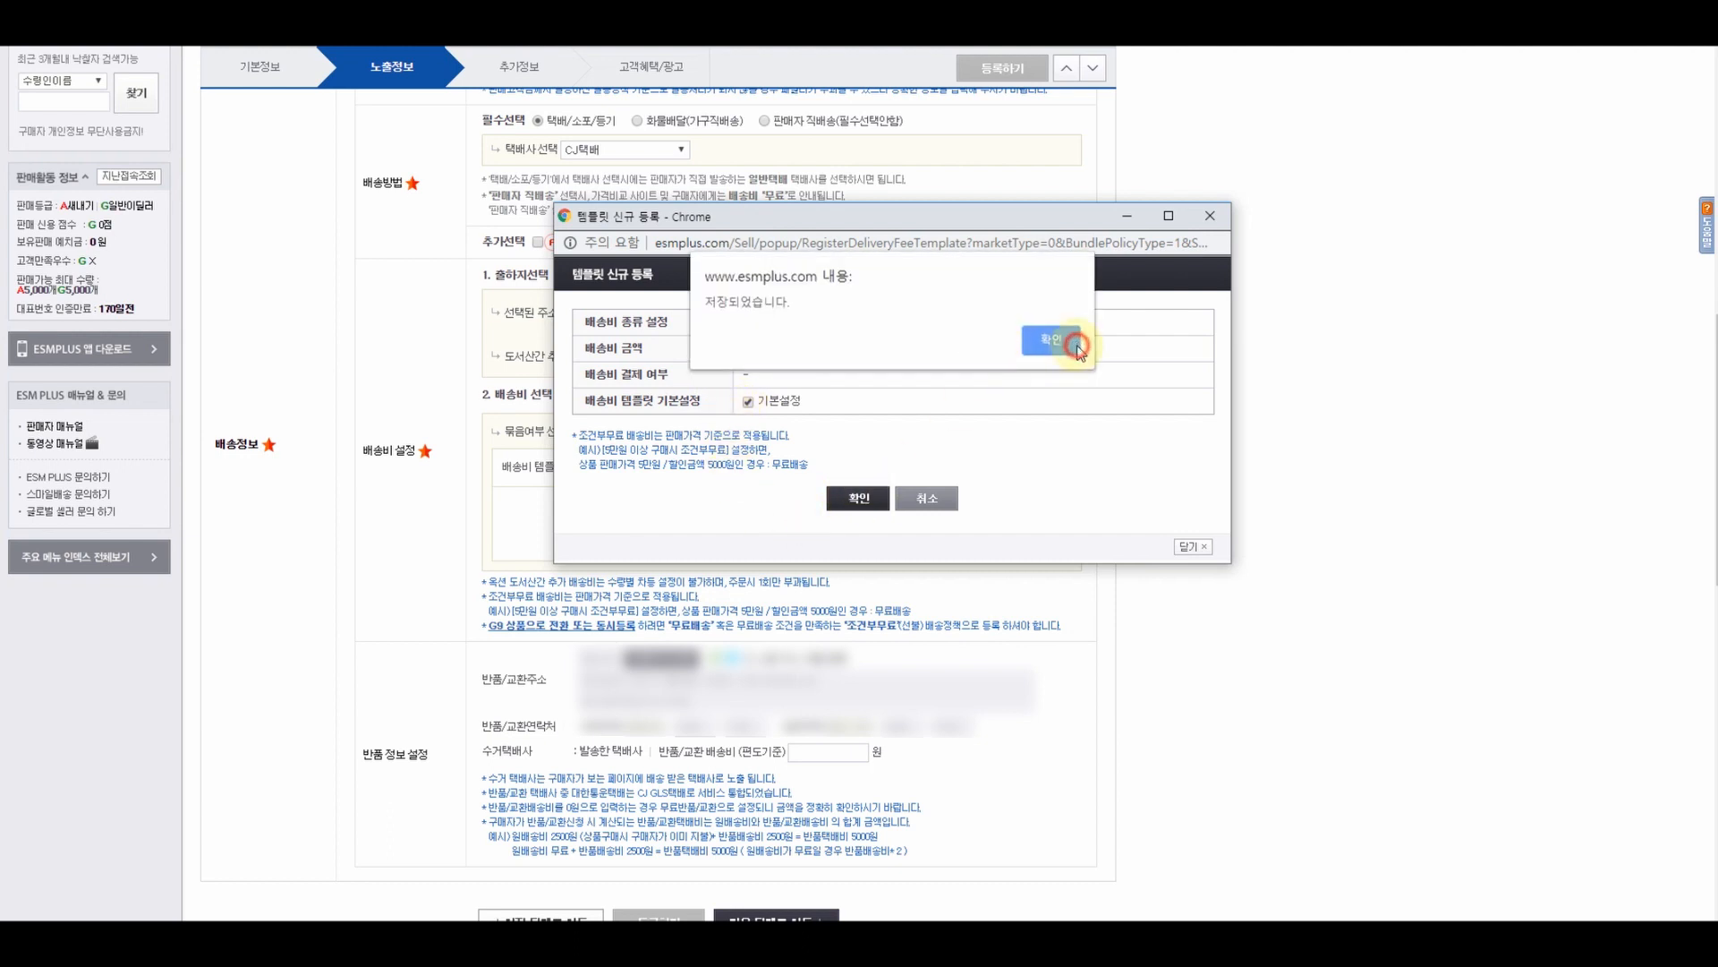
click(1077, 348)
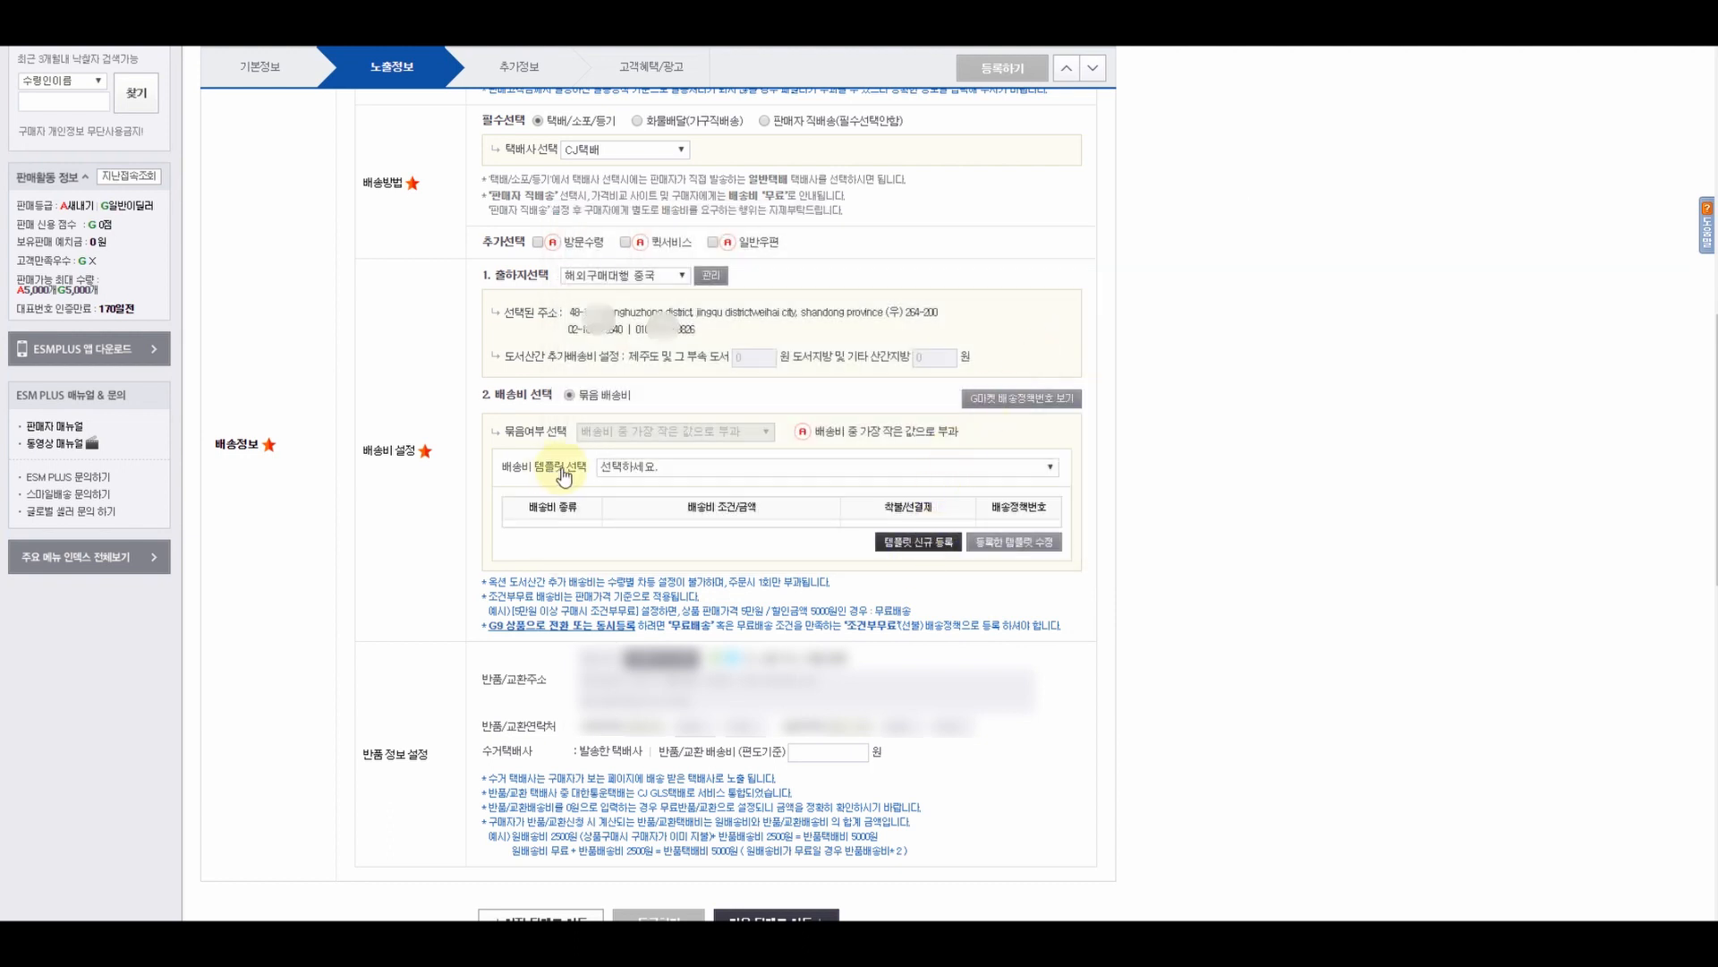
- Apply the 무료 (4916644) template to the product's shipping fee
click(628, 465)
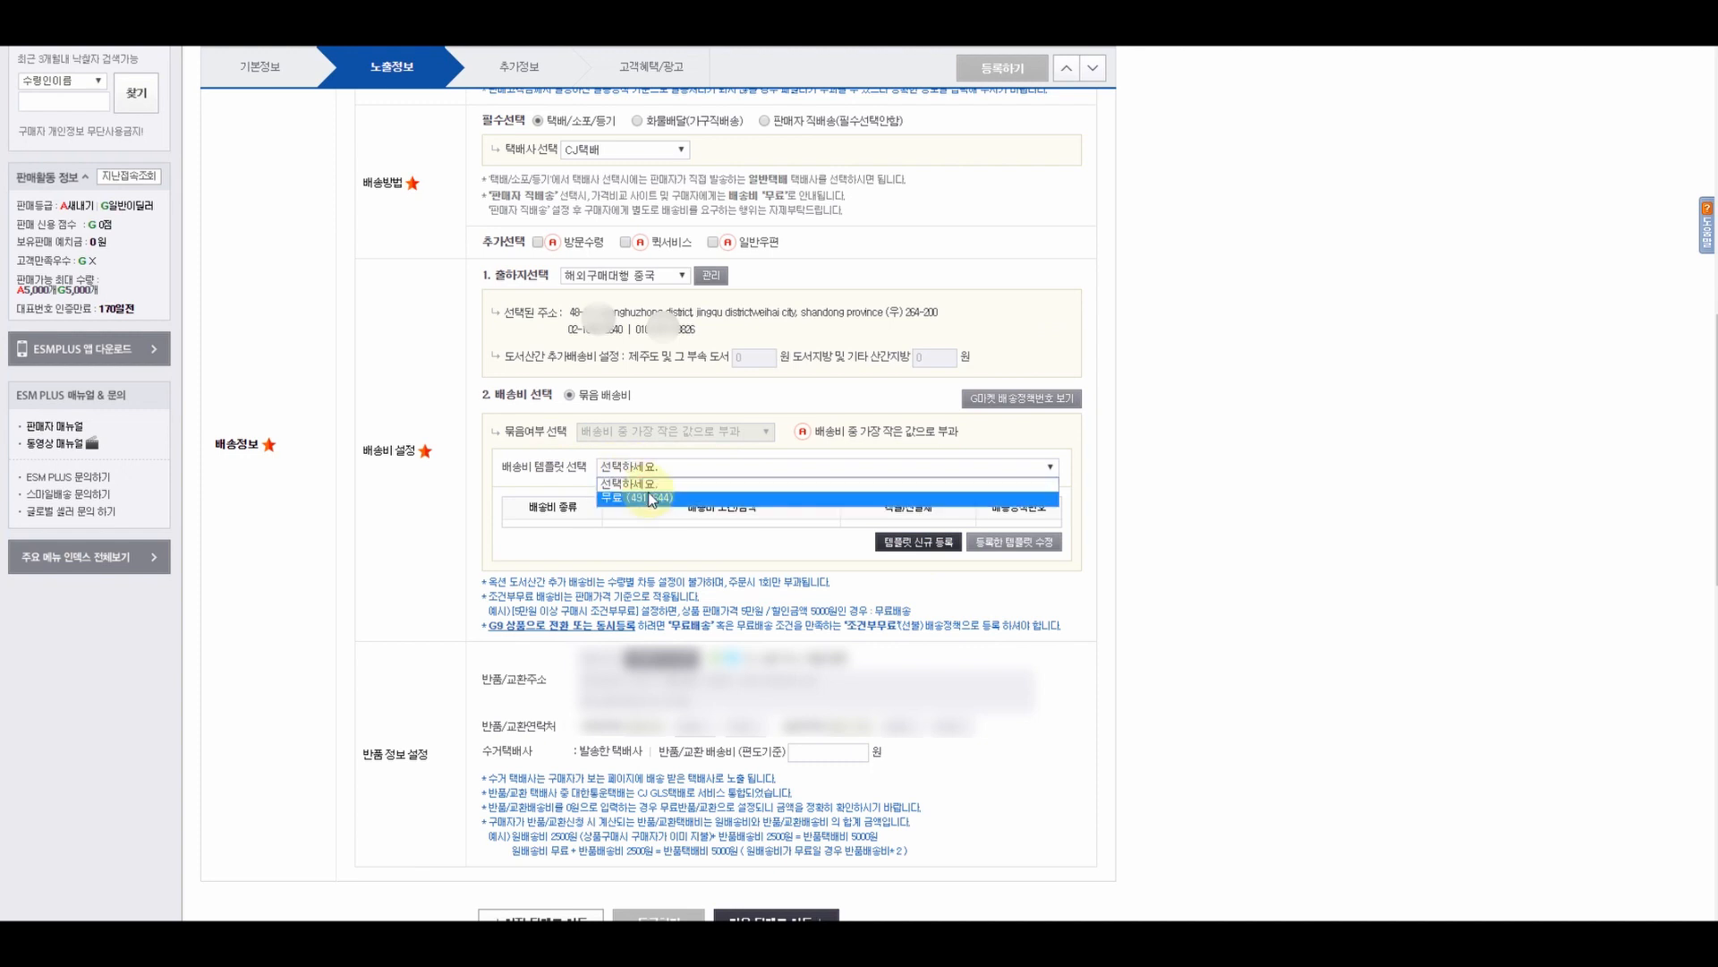
click(650, 498)
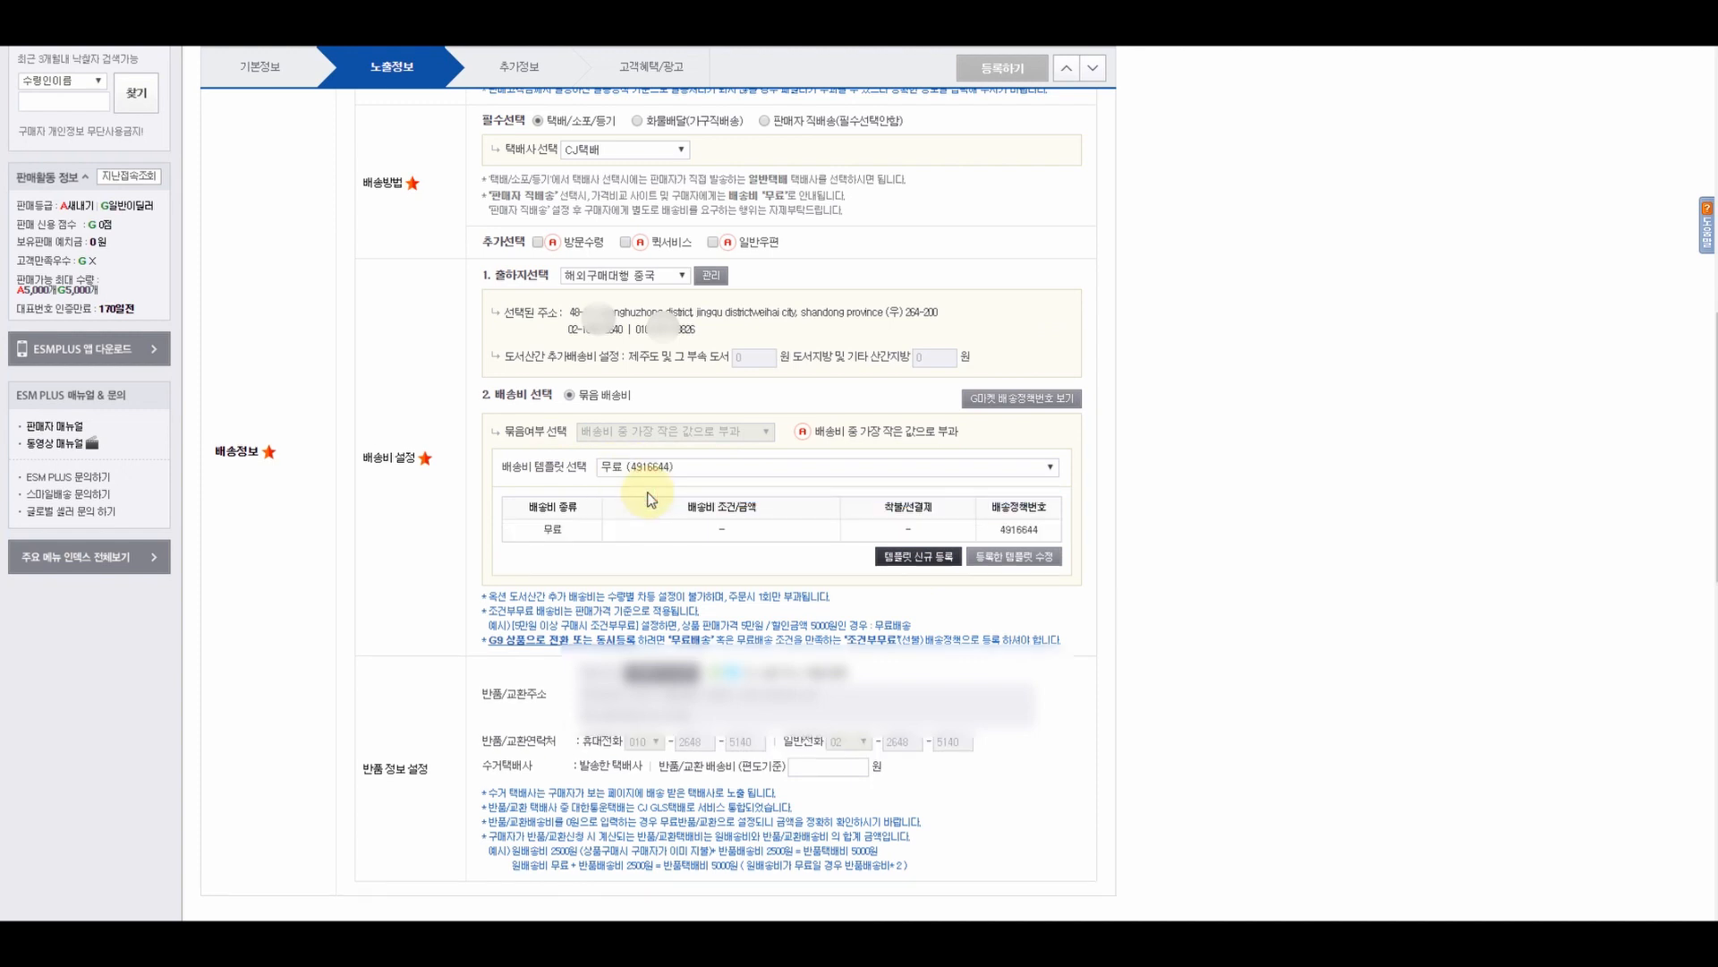
scroll(1108, 594, down, 2)
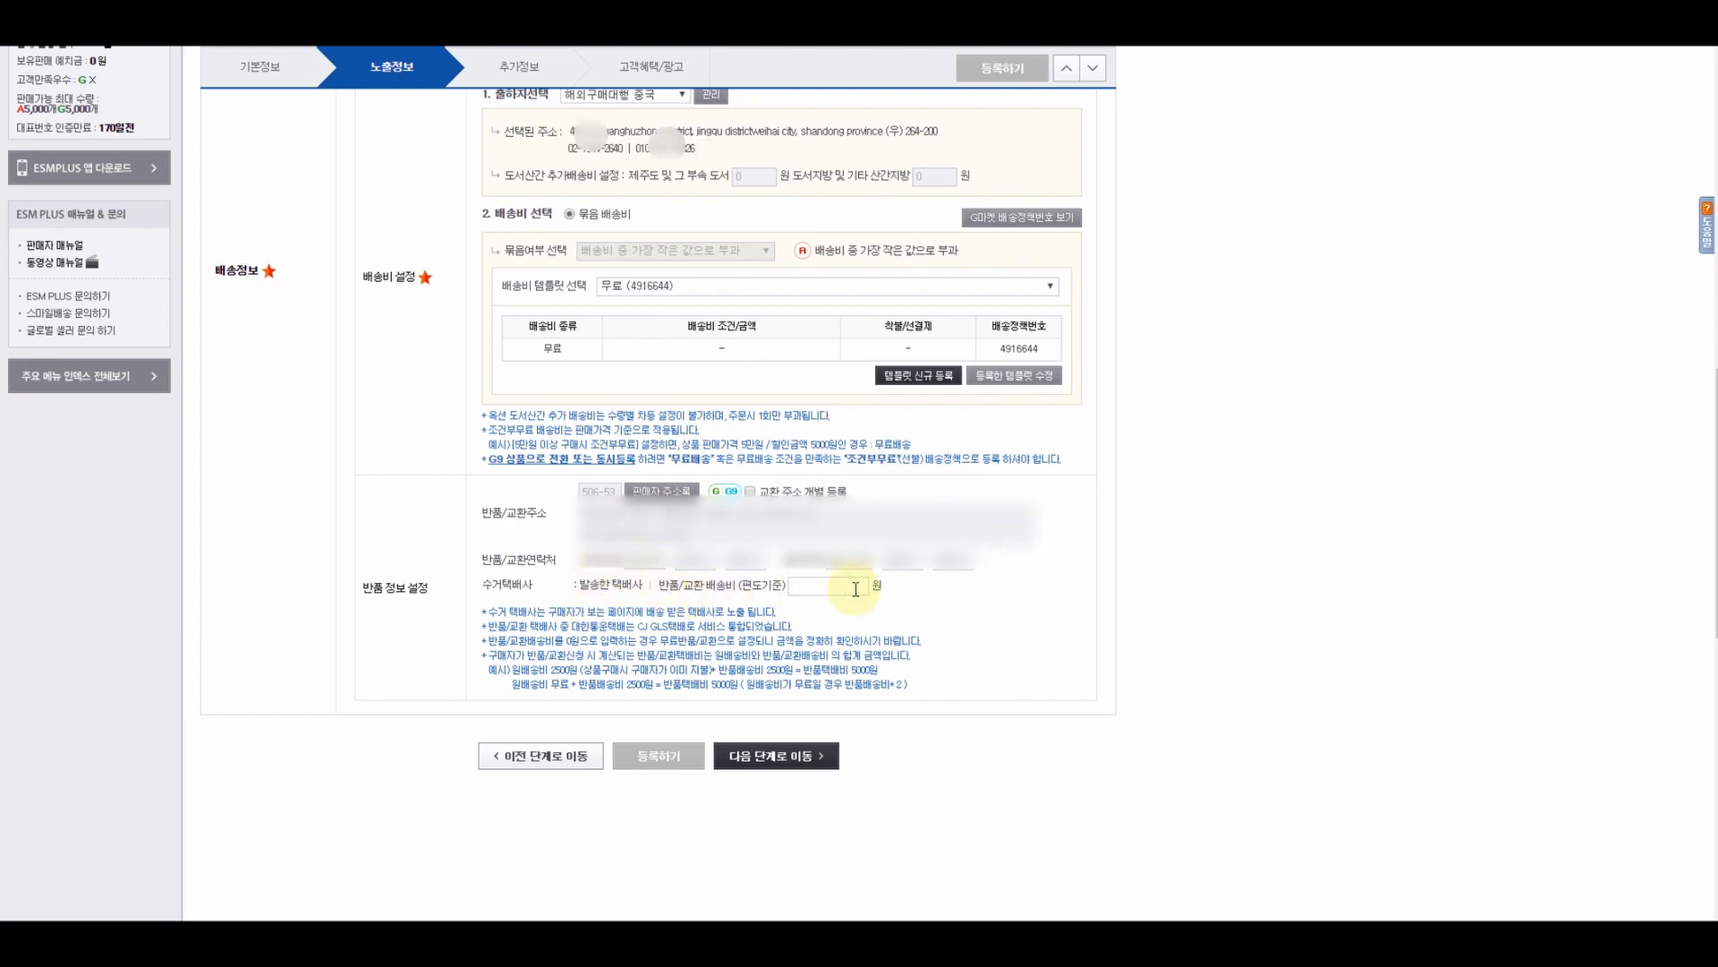
- Set the 반품/교환 배송비 to 15,000원 and move on to the 추가정보 step
text(000)
click(1062, 623)
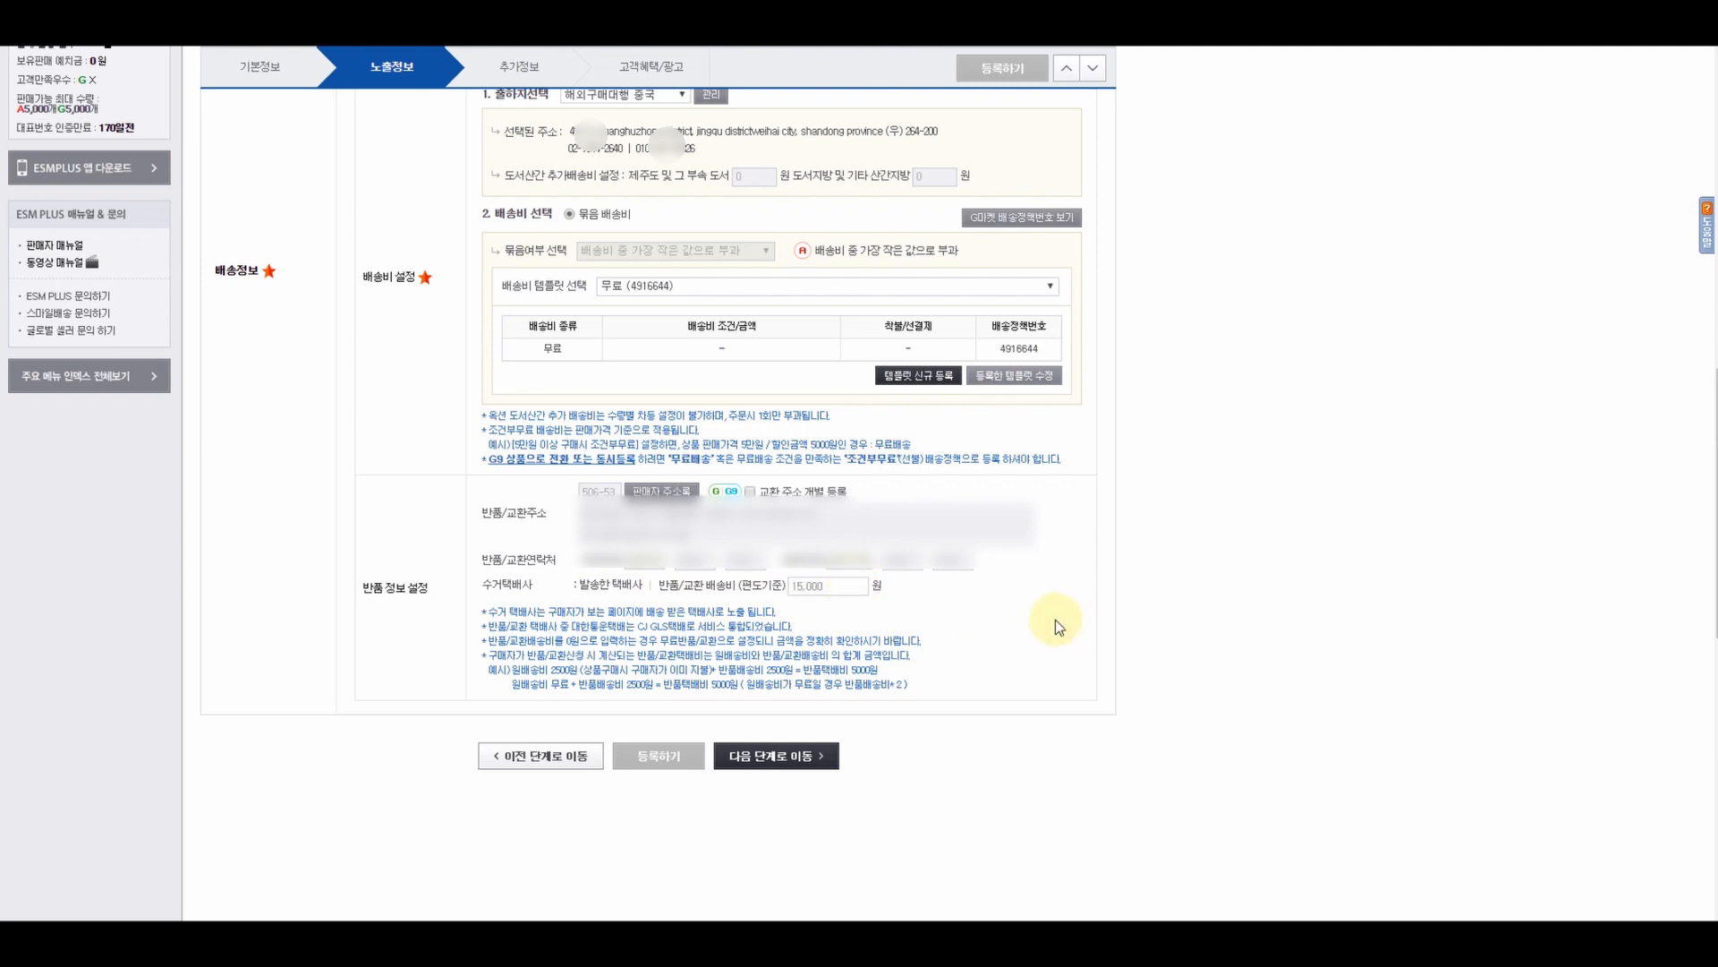
click(805, 758)
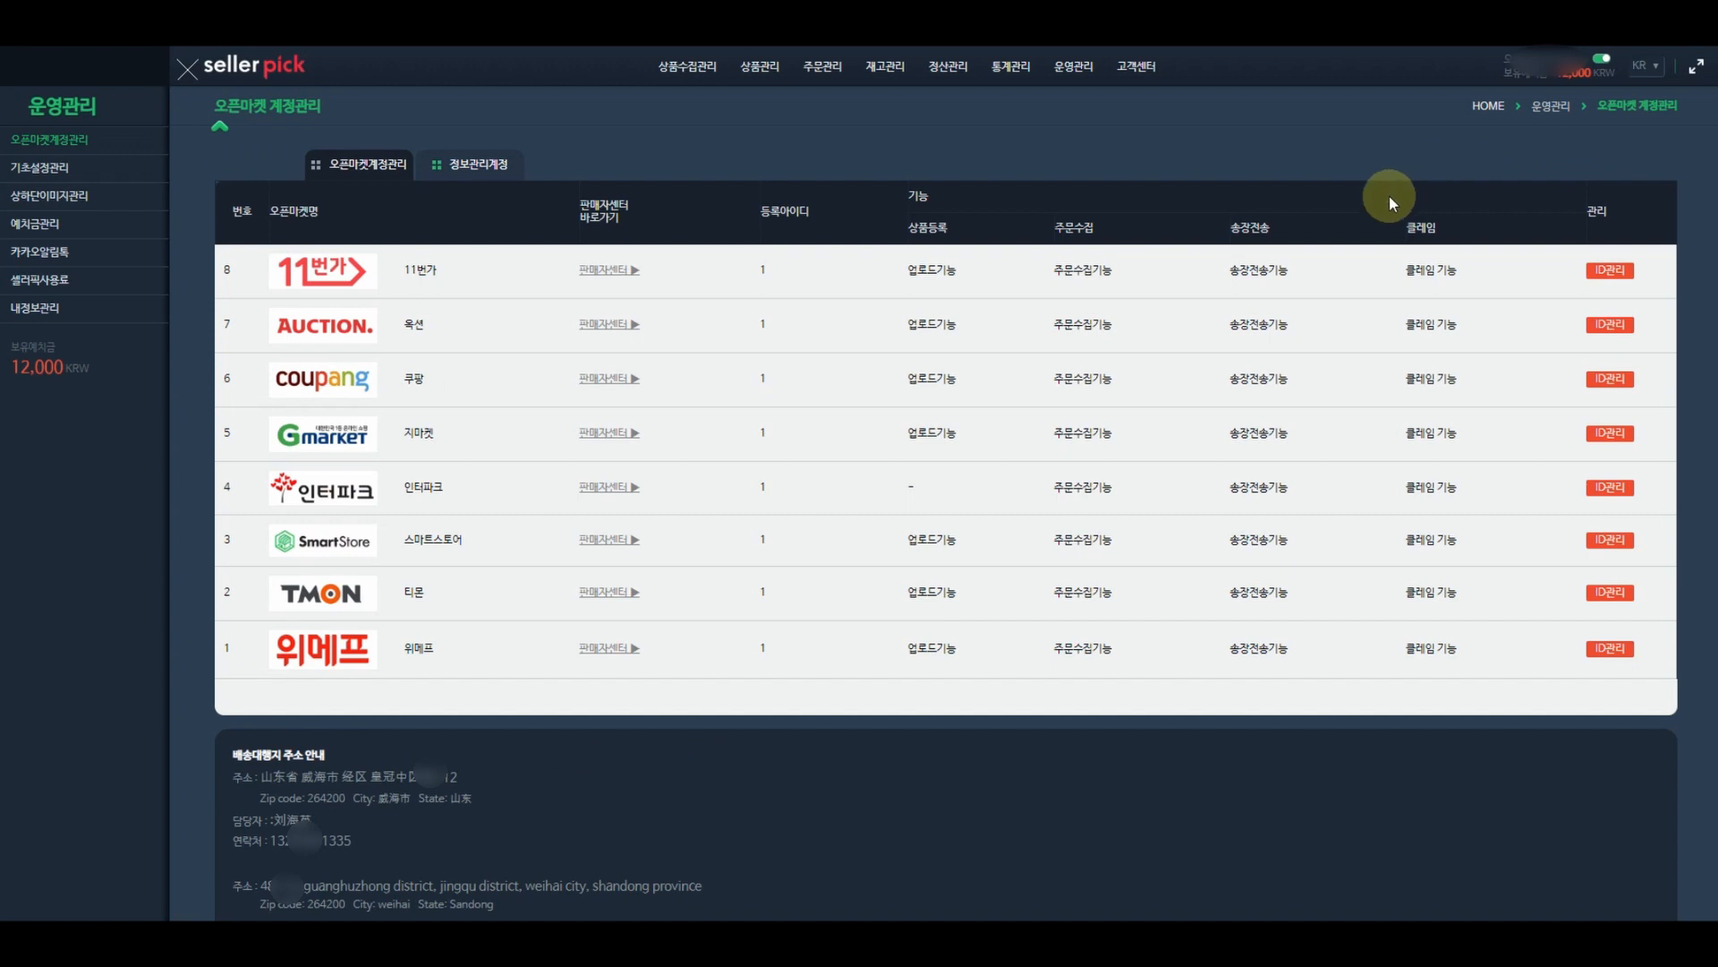
- In 기초설정관리, select 옥션 as the market and start a 신규등록 form
click(63, 170)
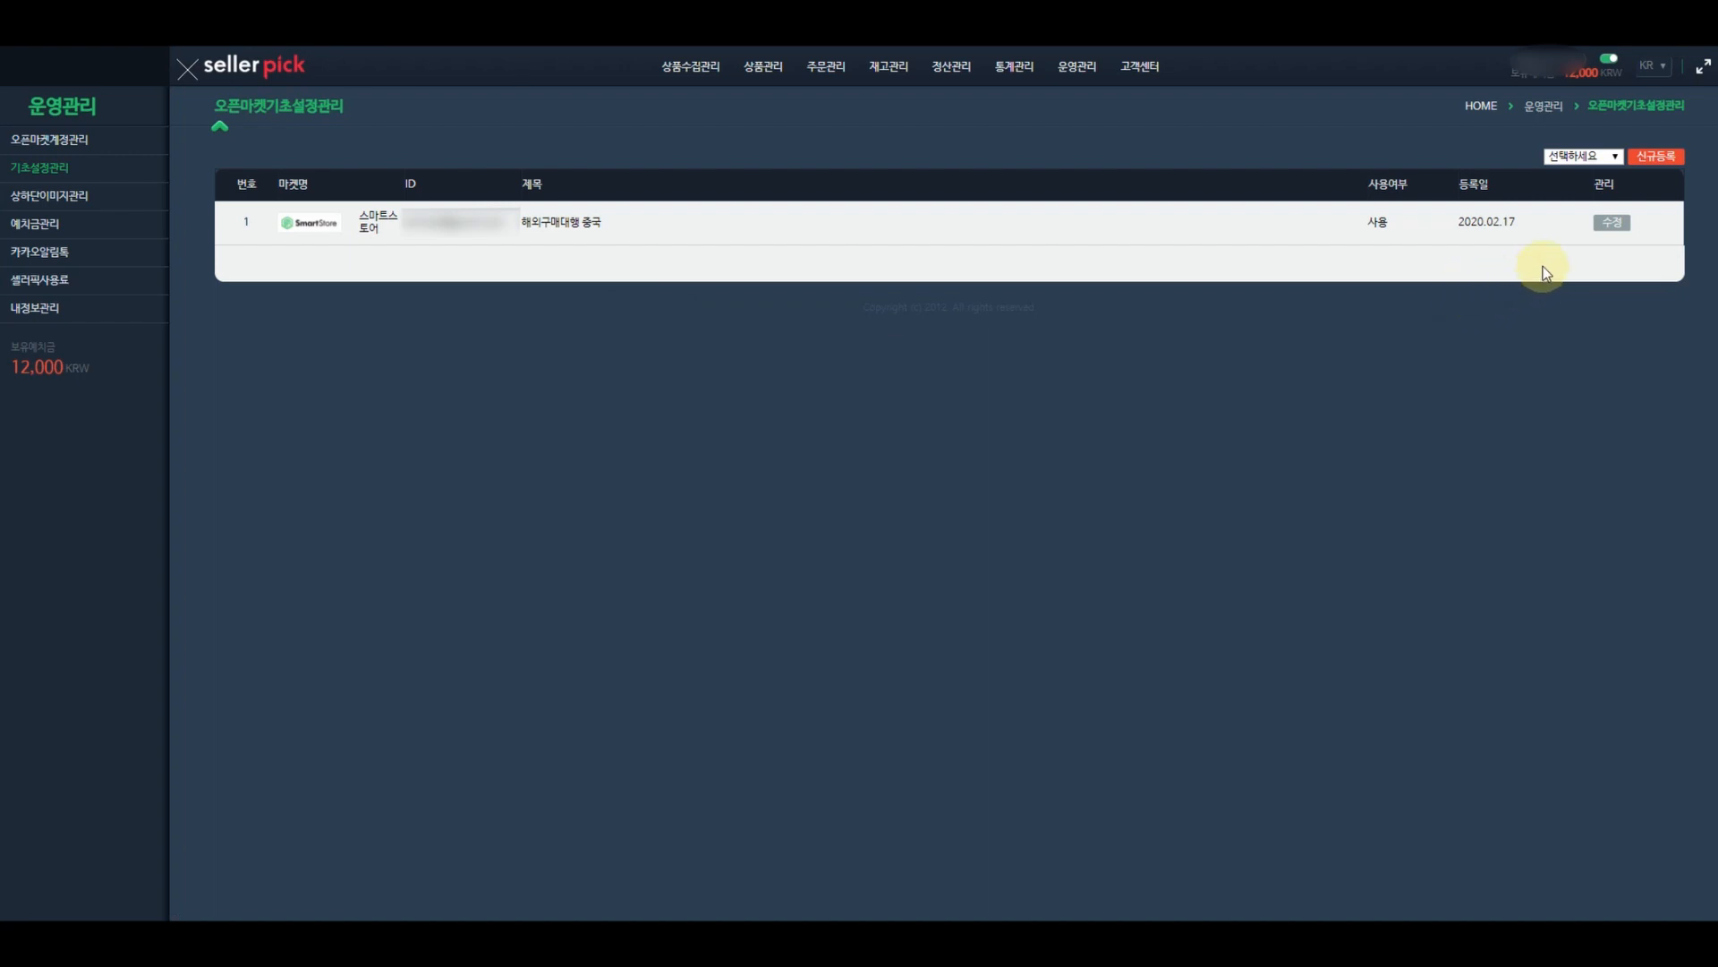
click(1588, 153)
click(1573, 185)
click(1665, 159)
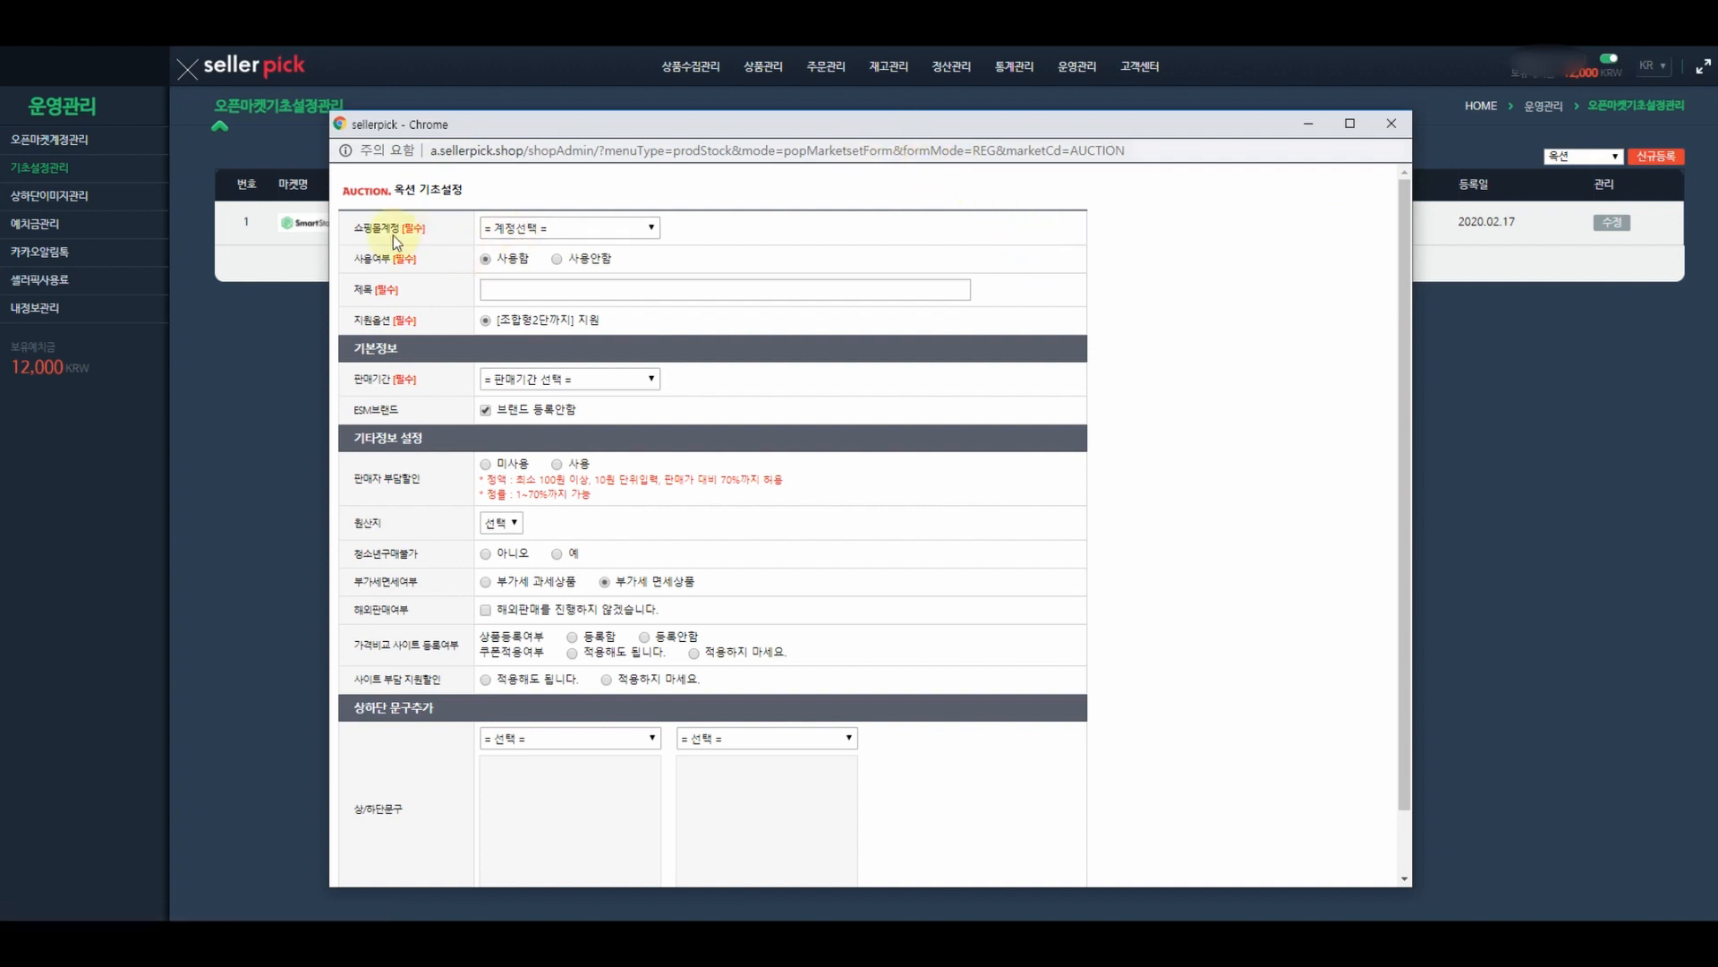
- Pick the shop account, title it '해외구매대행중국', set 판매기간 90일, keep 브랜드 등록안함
click(537, 228)
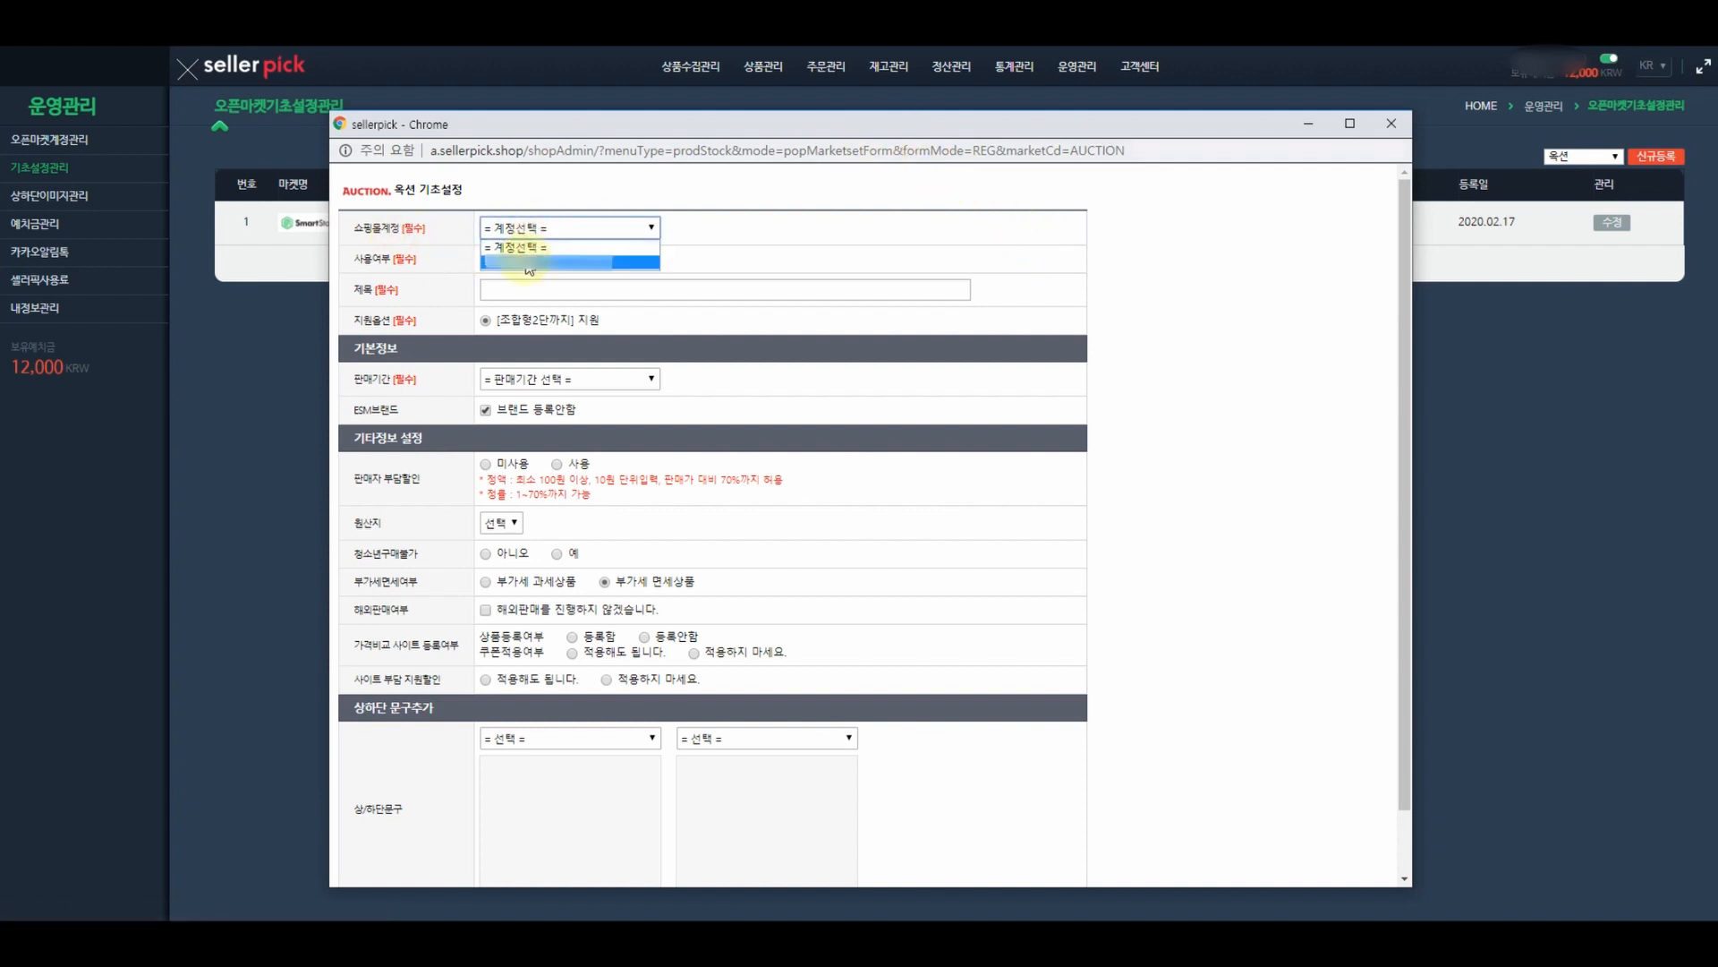
click(529, 263)
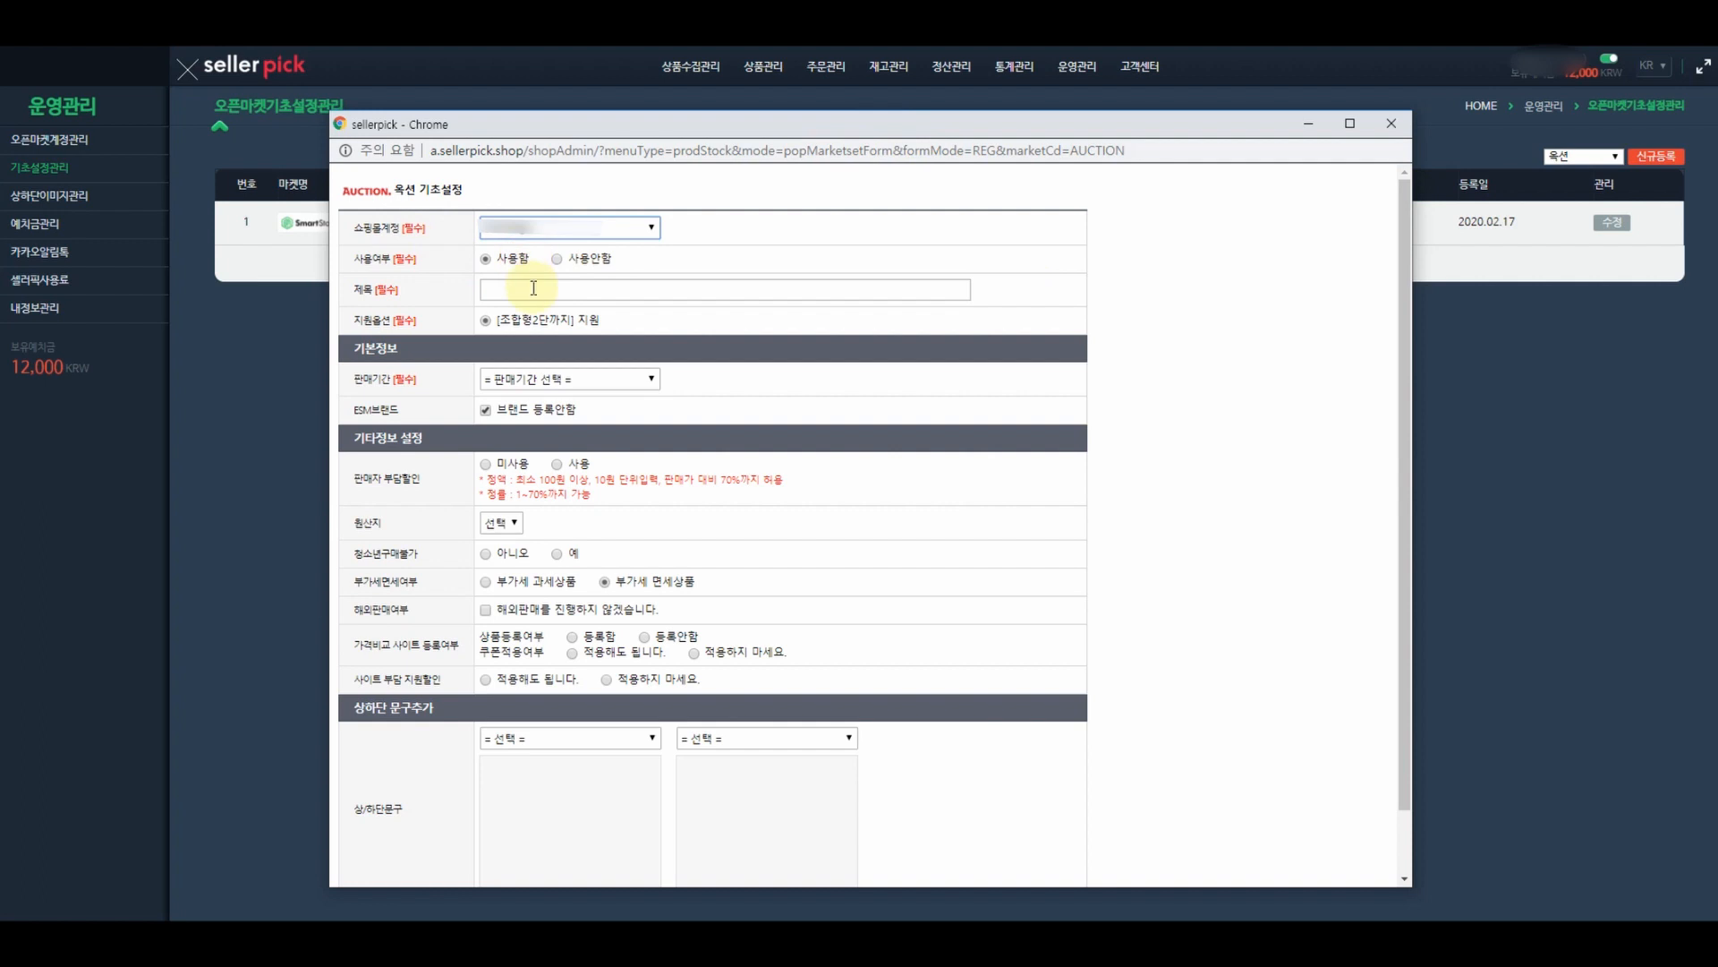
click(550, 286)
text(해)
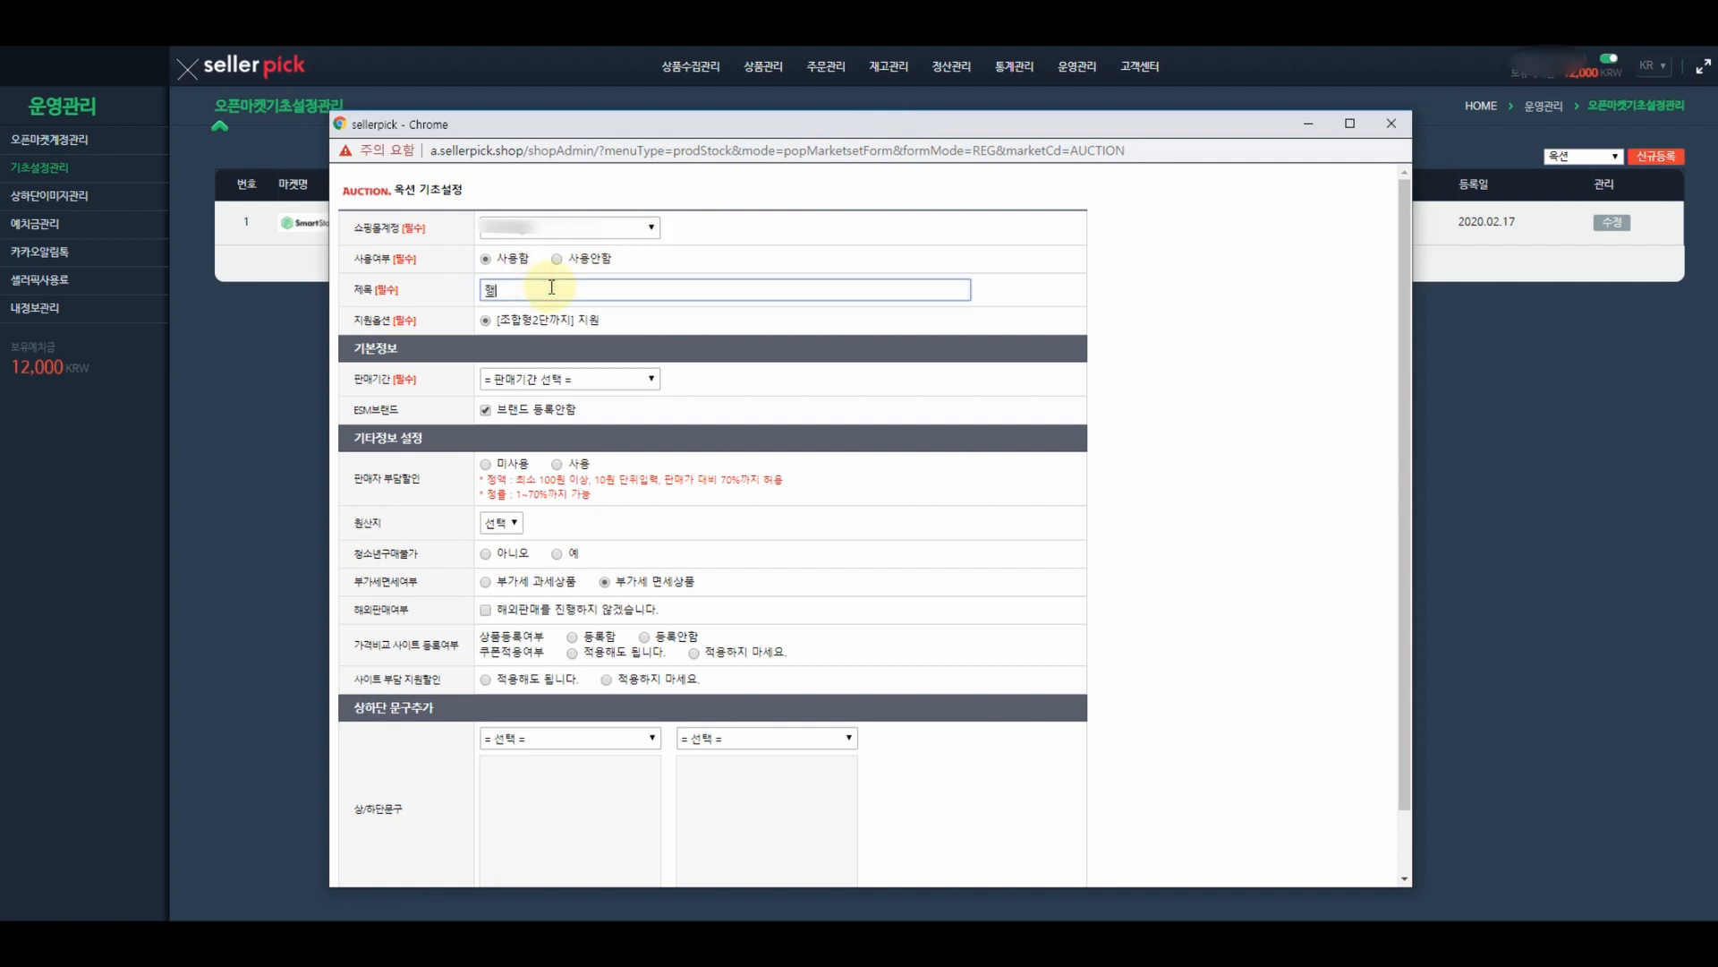
text(외구매대행중국)
click(558, 381)
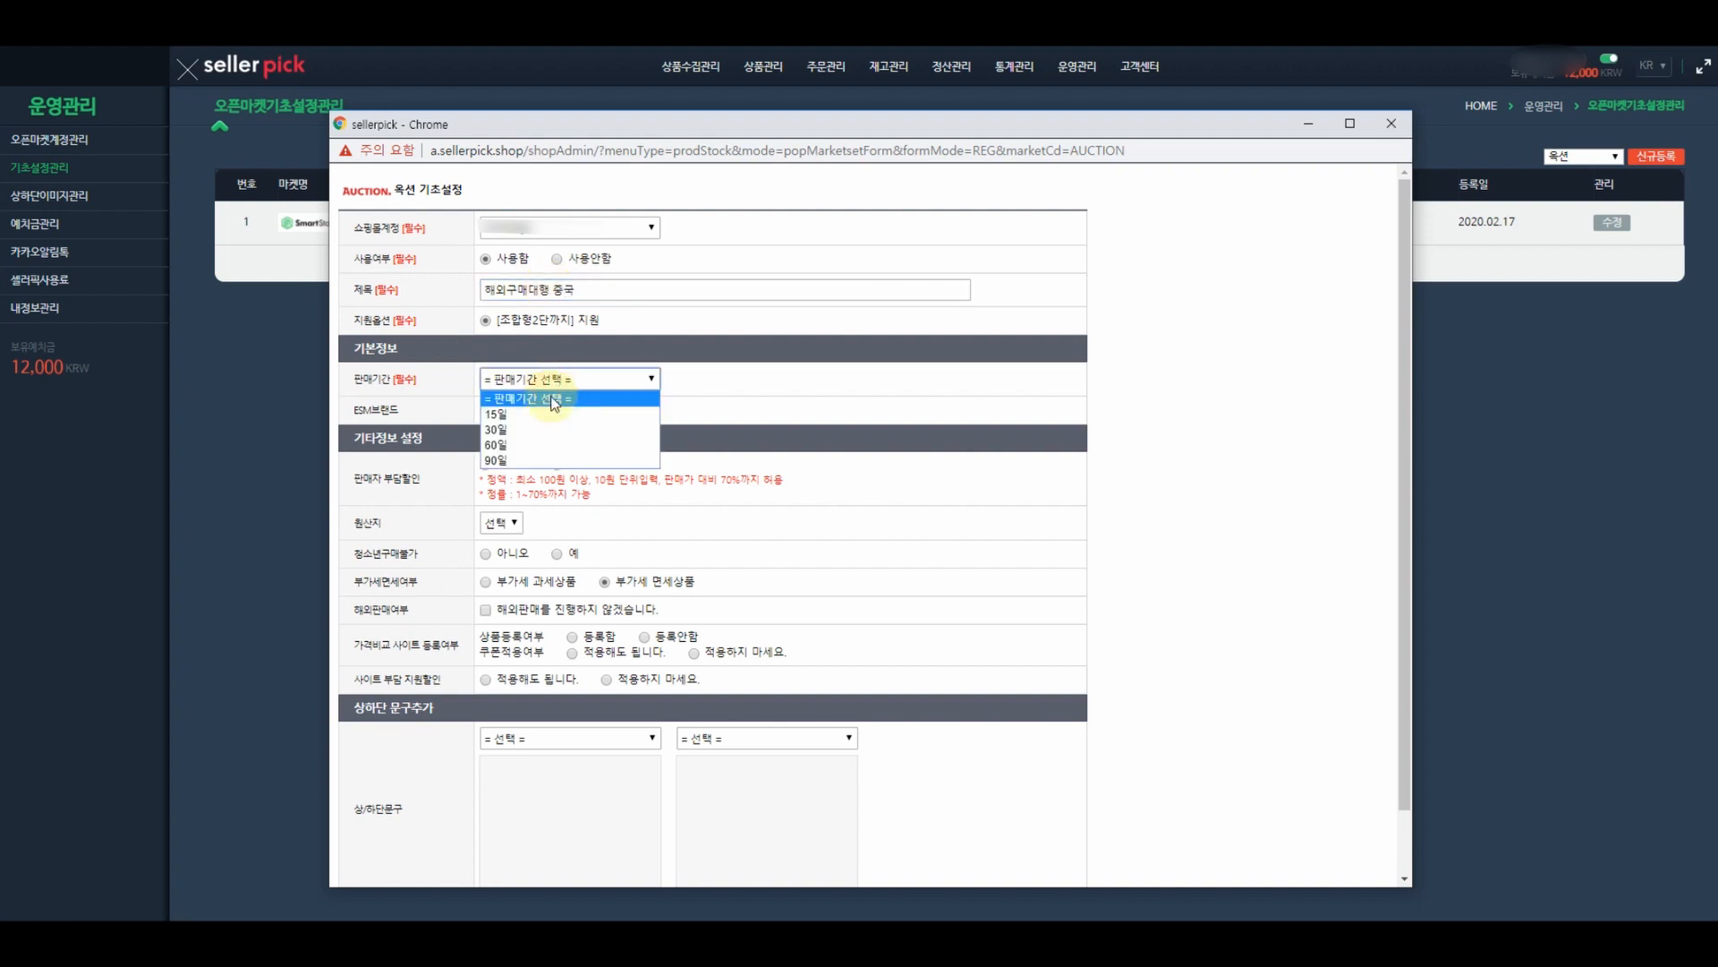
click(507, 459)
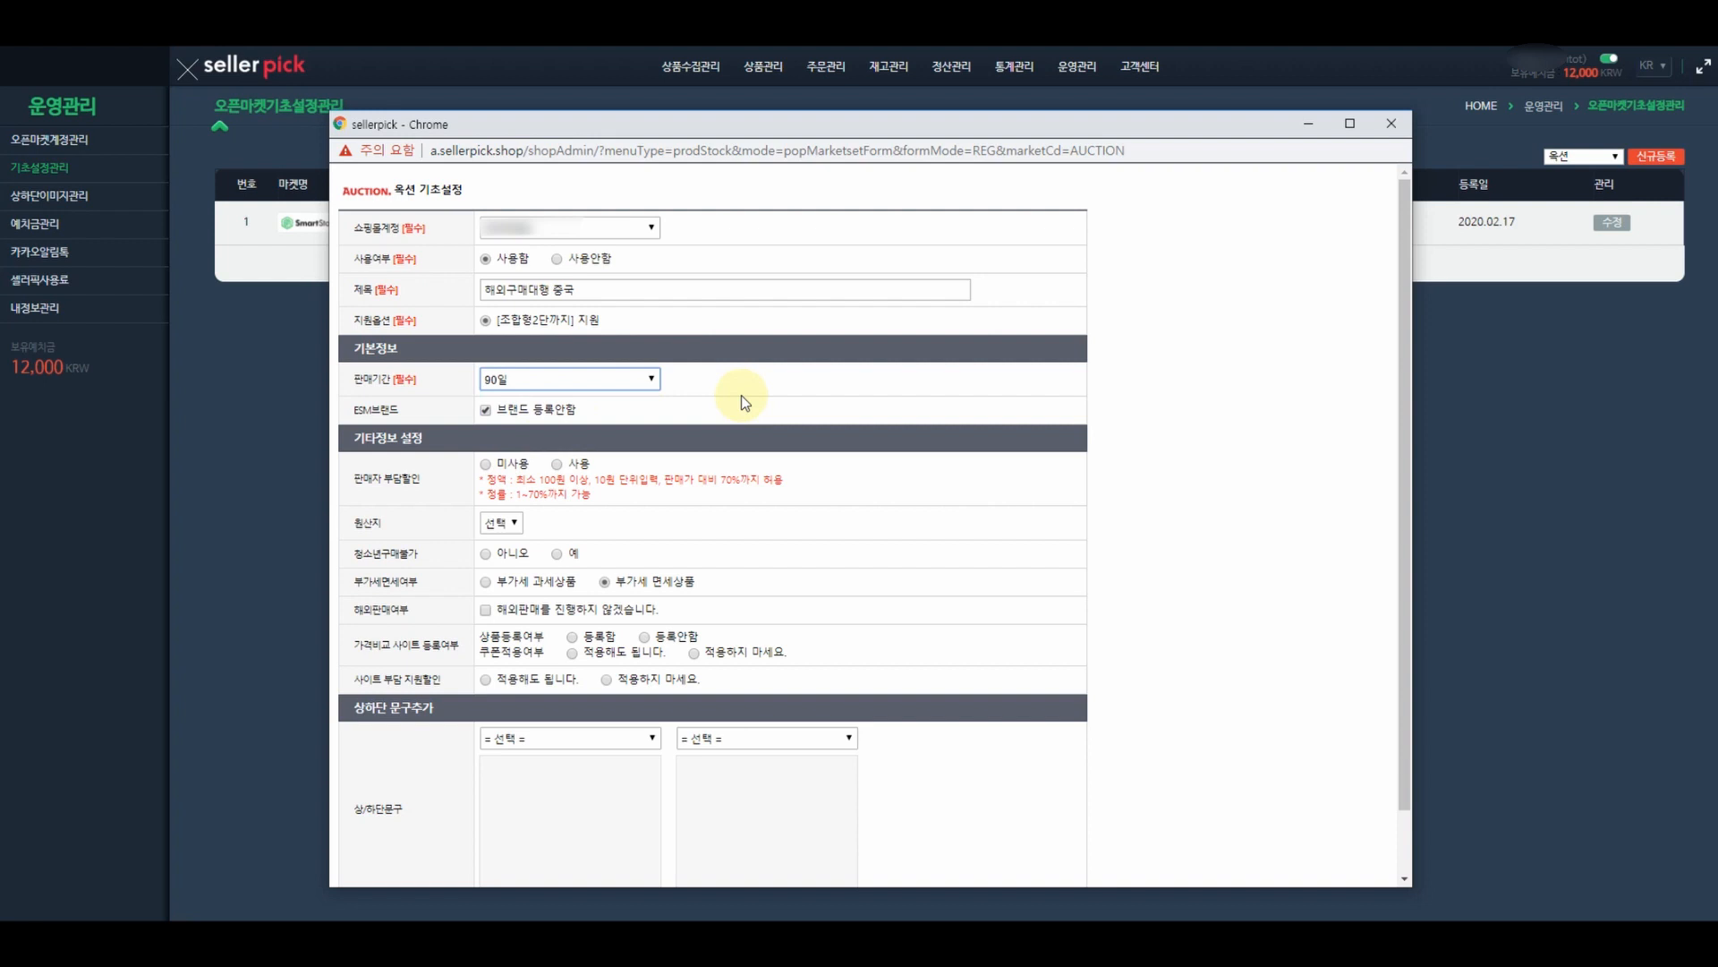
click(487, 411)
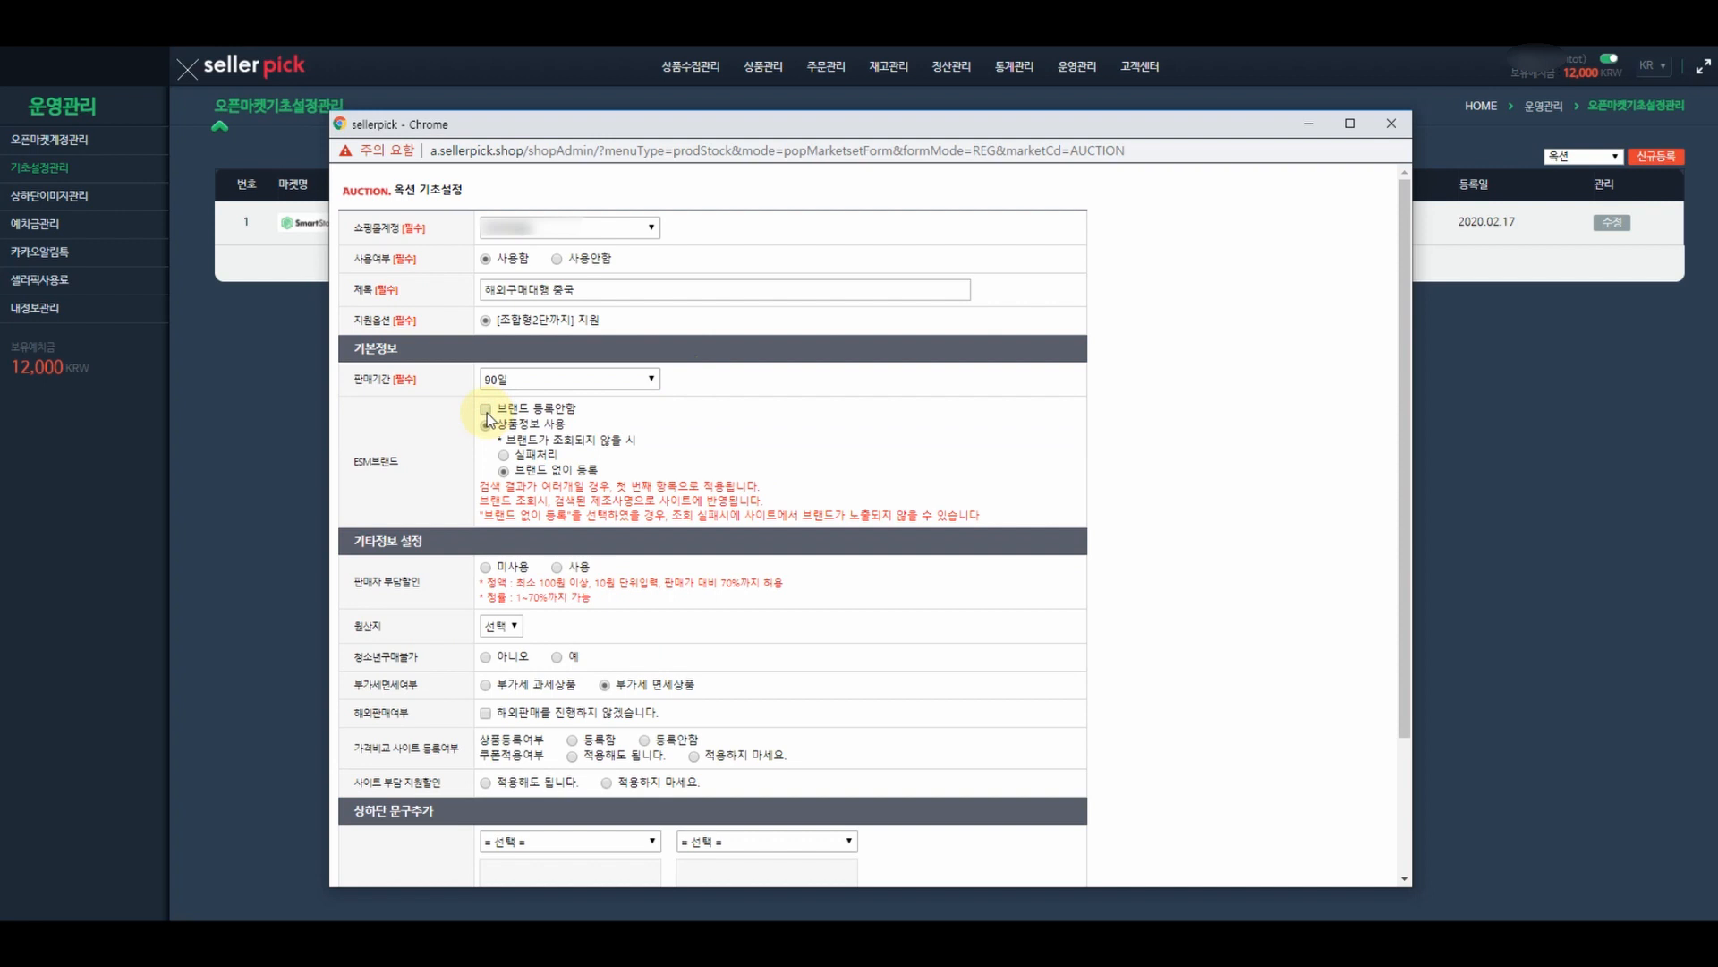
click(487, 411)
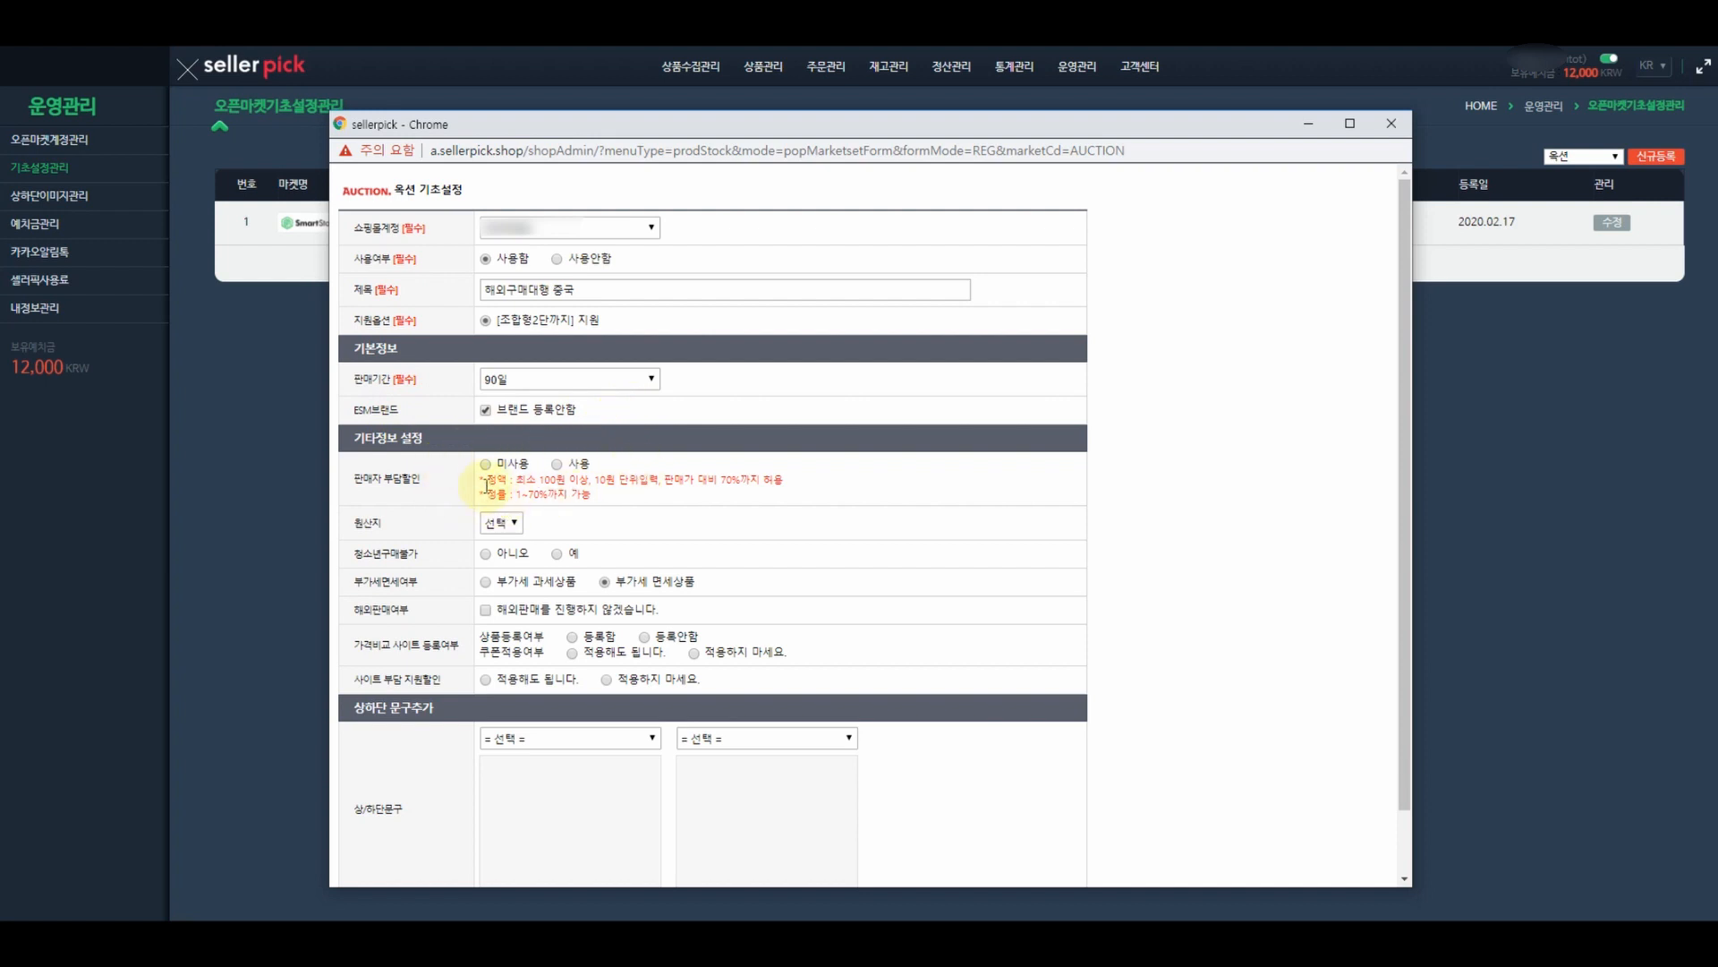
- Try the seller-funded discount options, then leave 판매자 부담할인 at 미사용
click(557, 465)
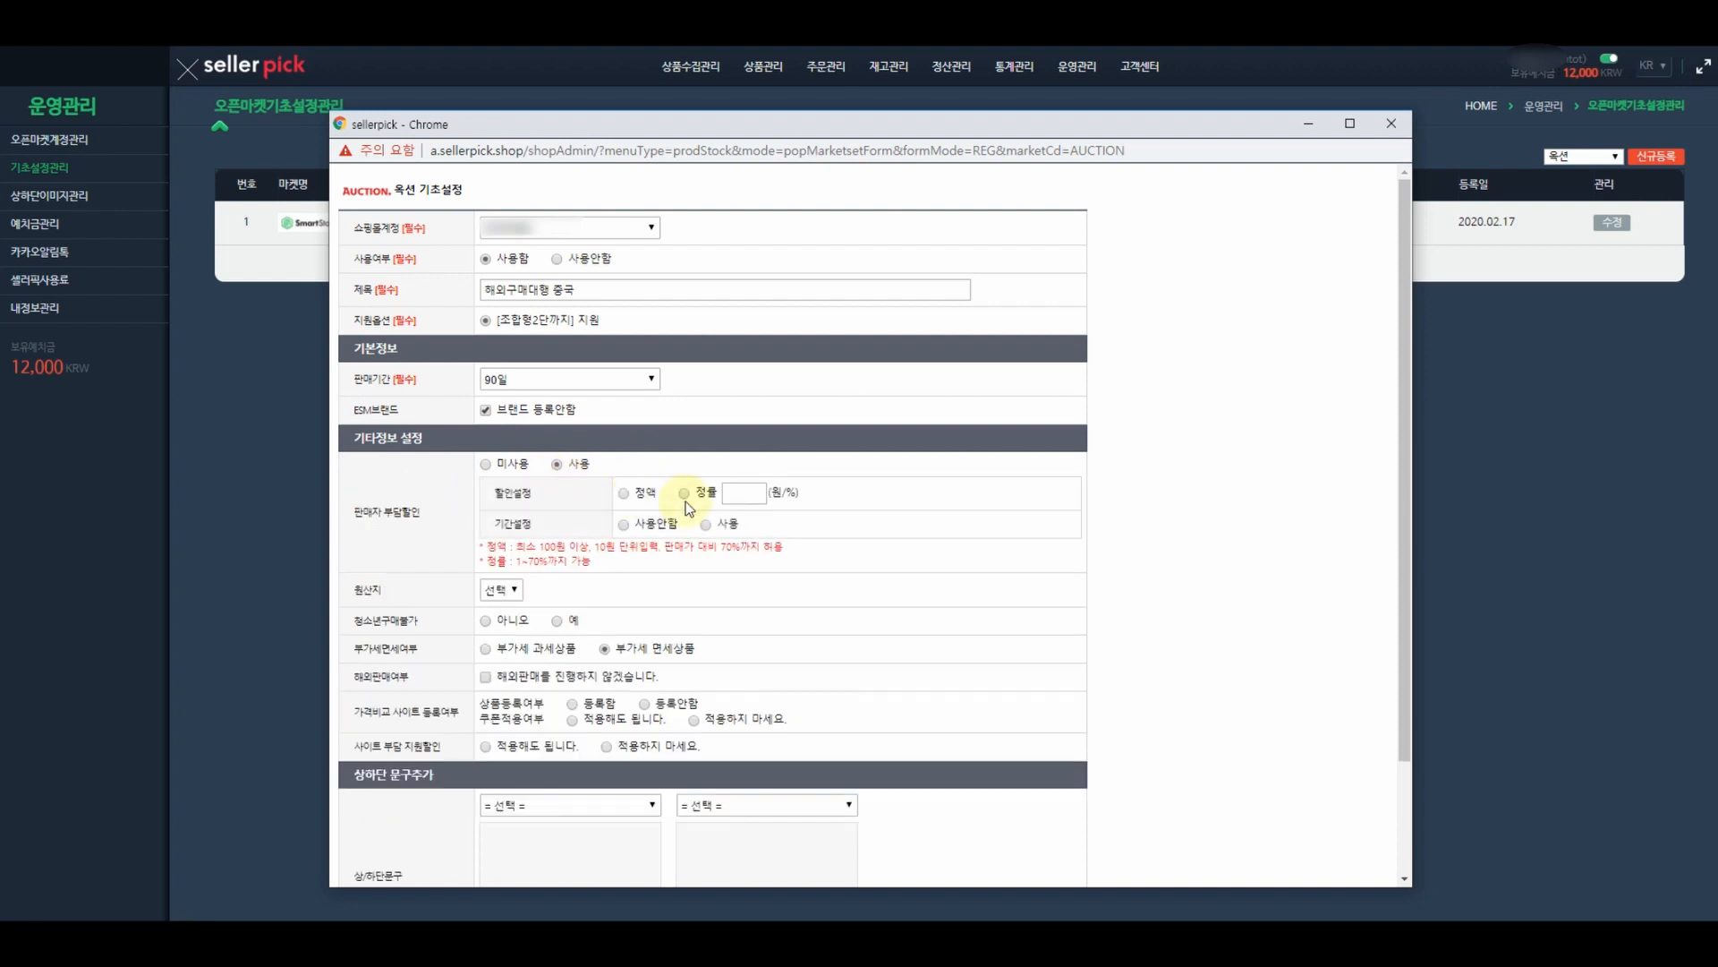
click(623, 494)
click(685, 494)
click(731, 494)
text(10)
click(711, 529)
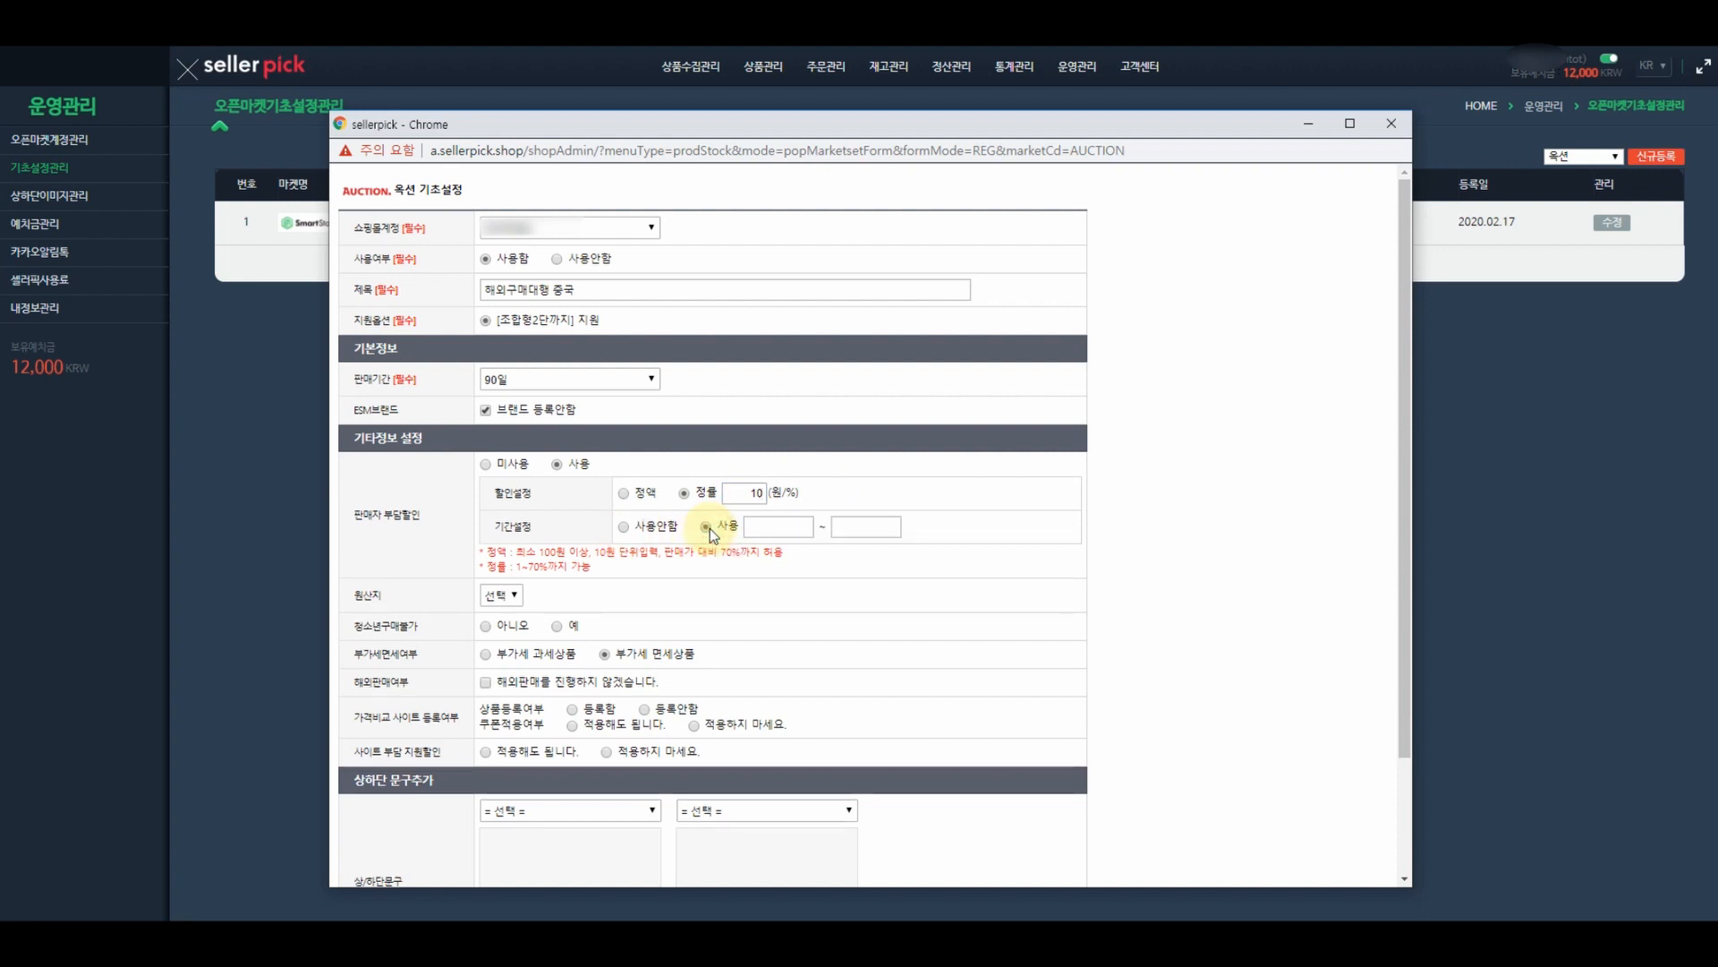
click(623, 527)
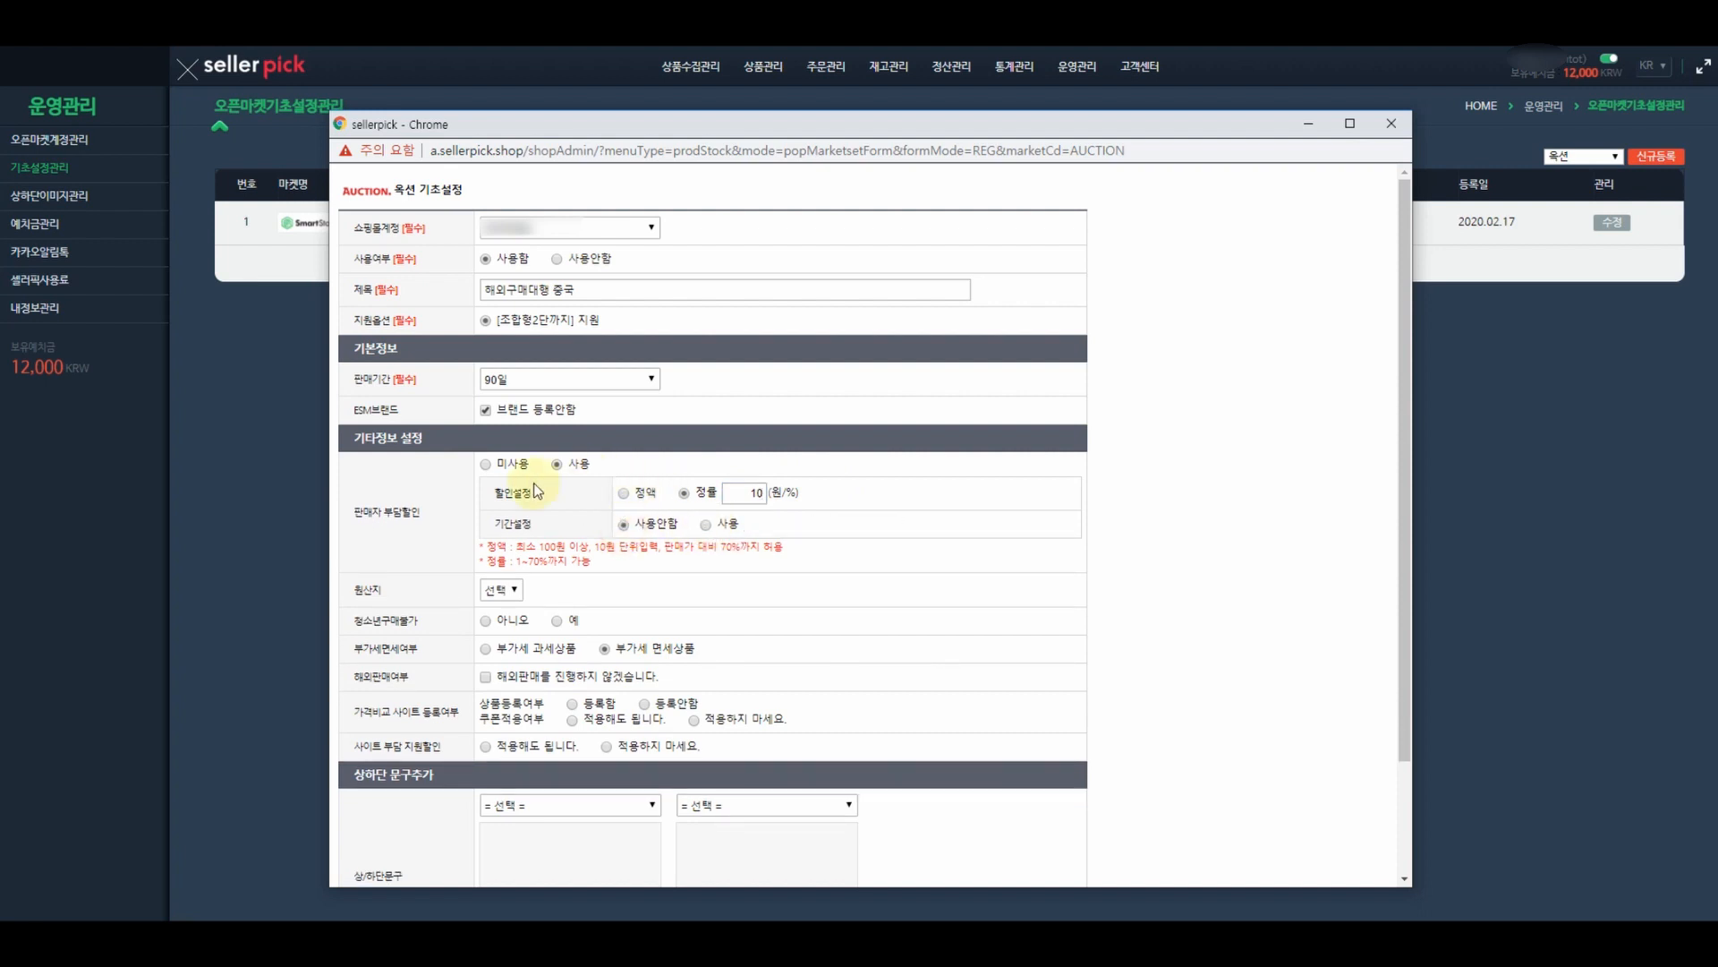
click(486, 464)
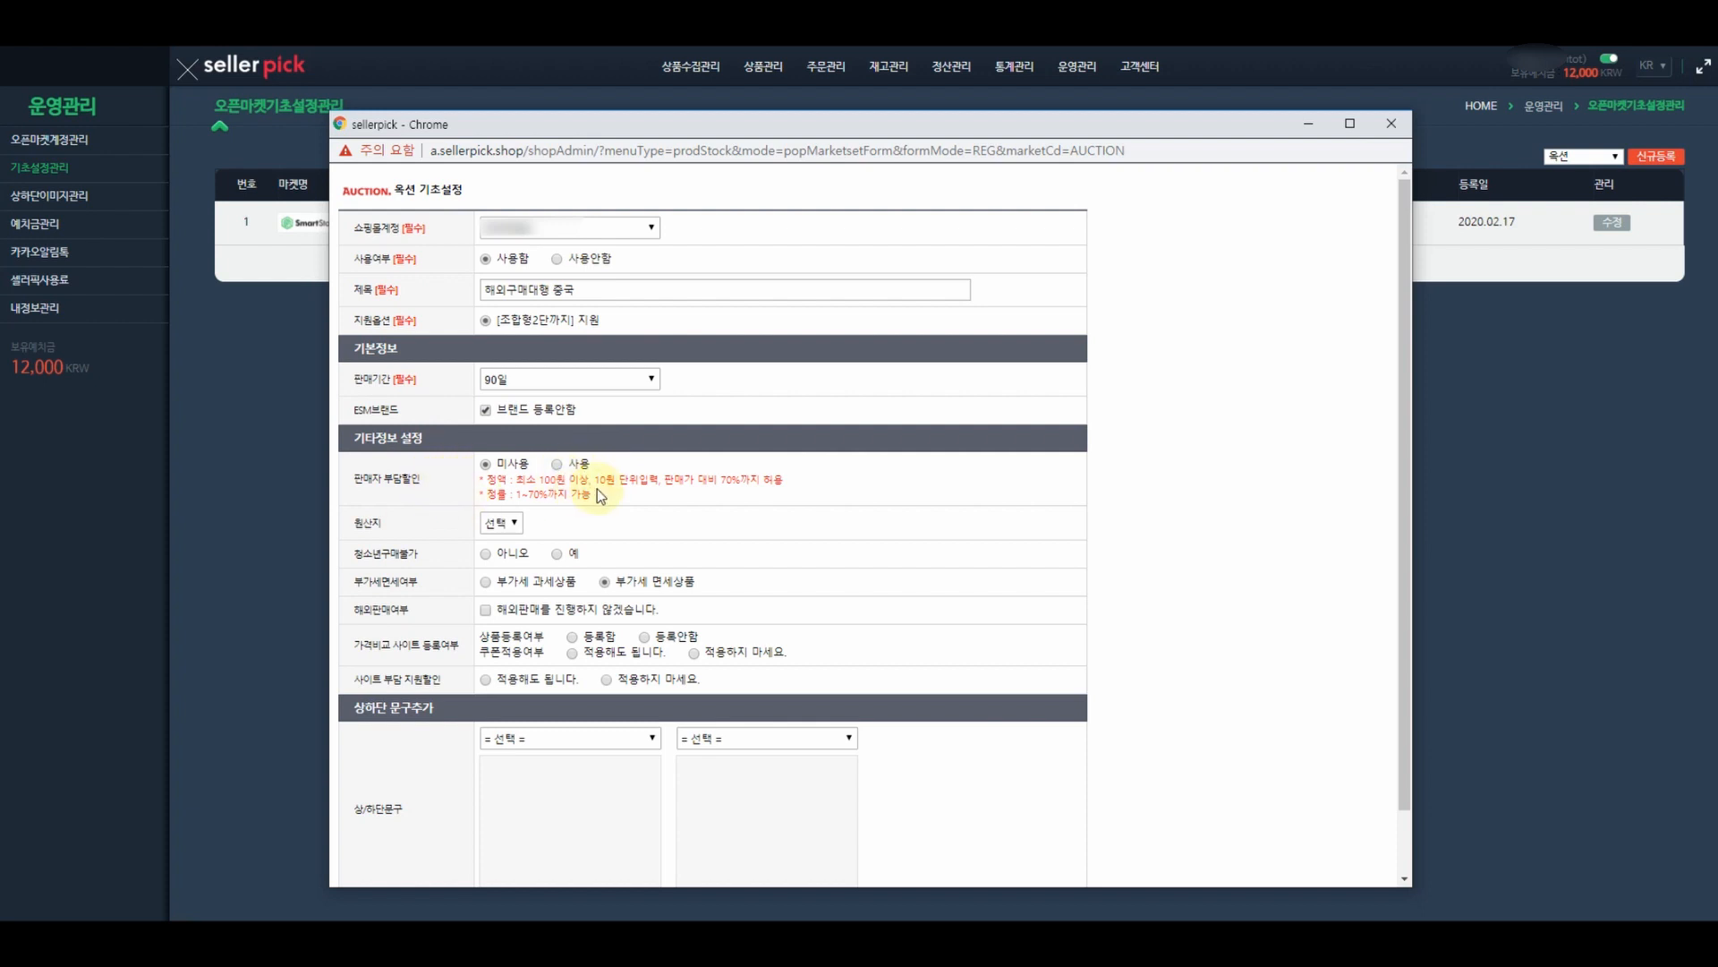
- Set 원산지 to 중국, 청소년구매불가 to 아니오, and decline overseas sales
click(515, 524)
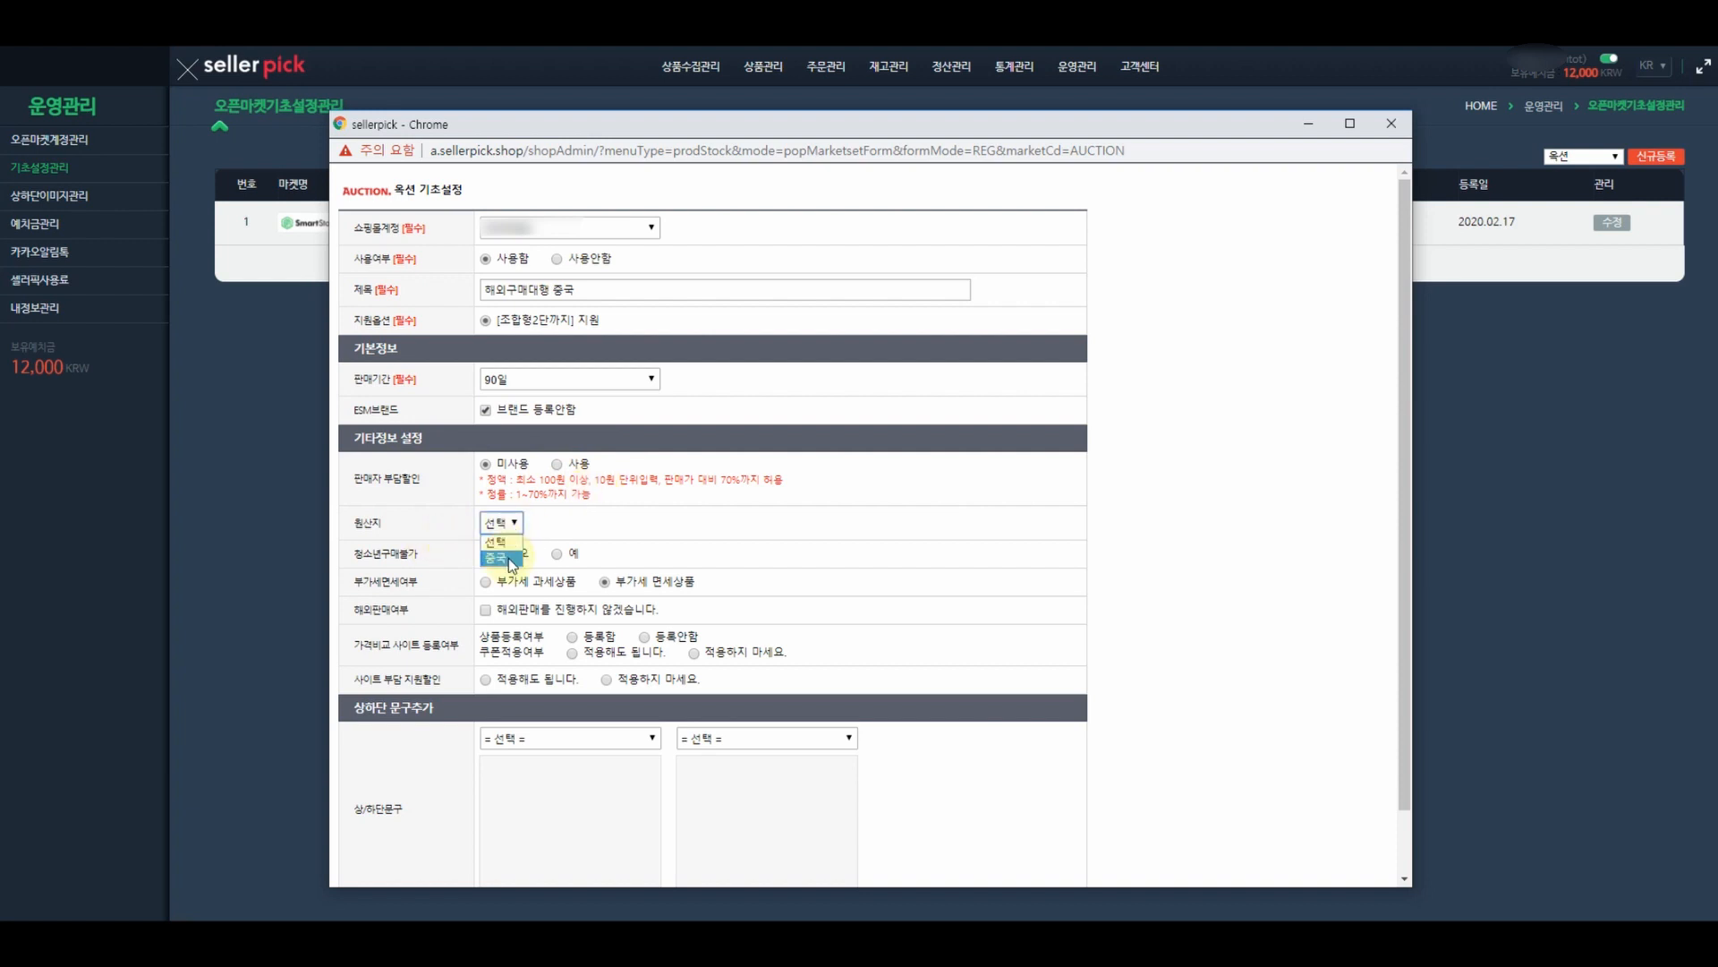
click(510, 559)
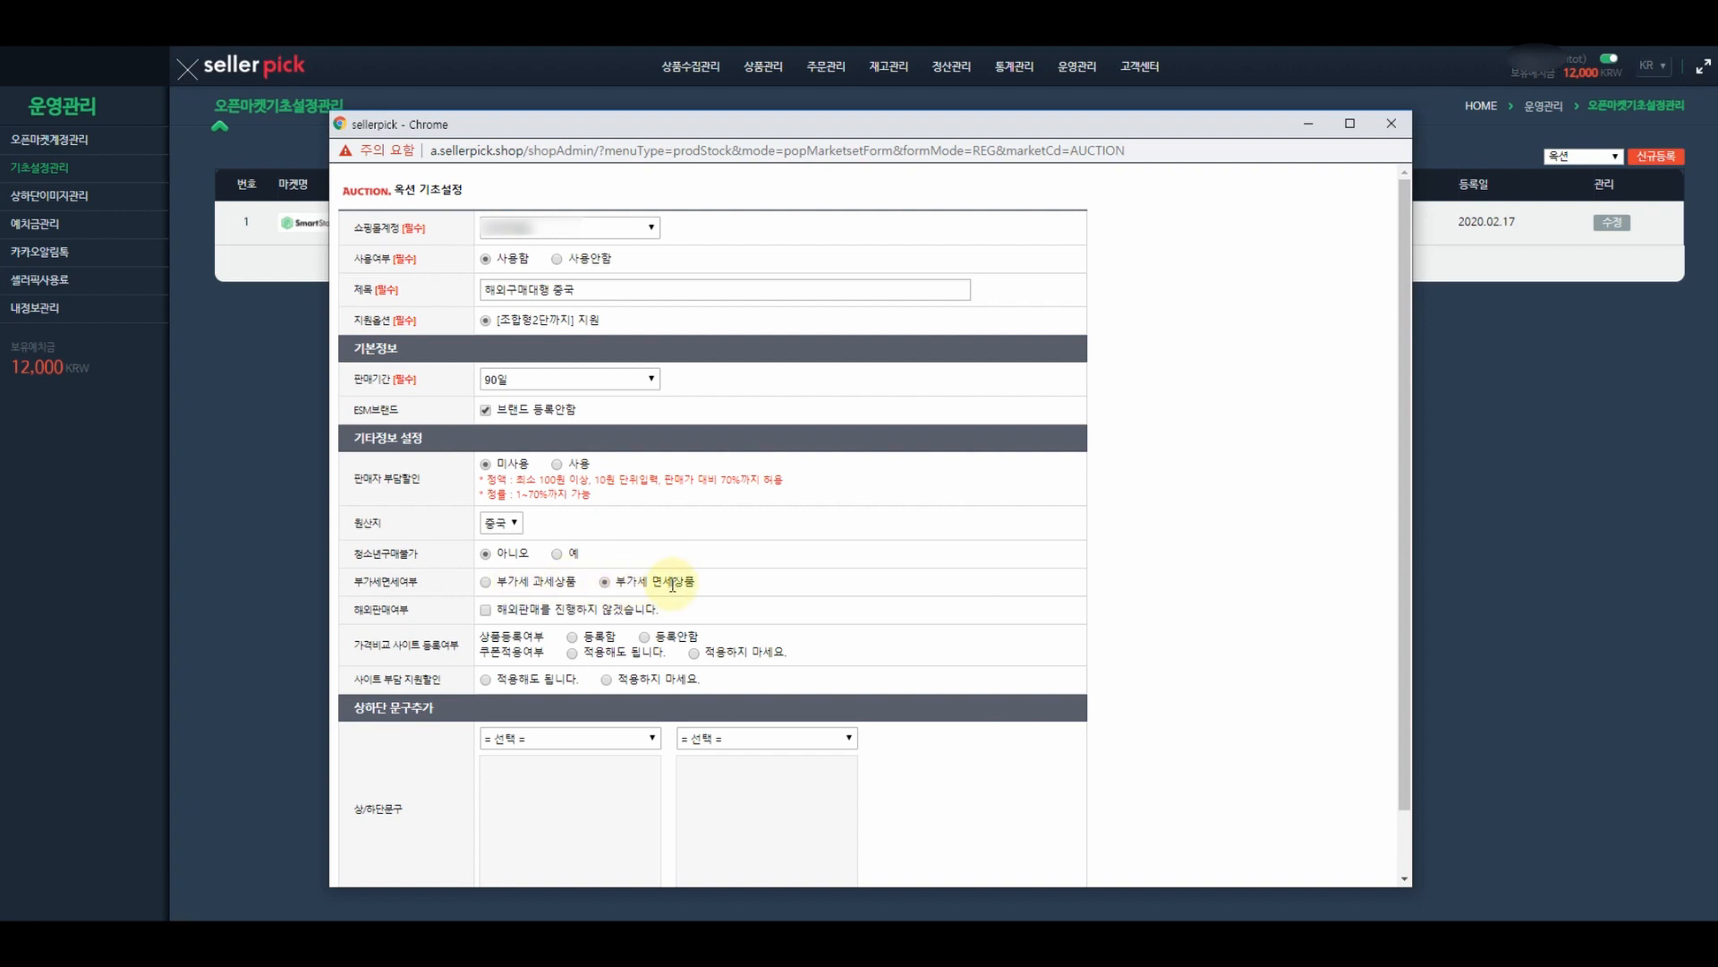
click(606, 582)
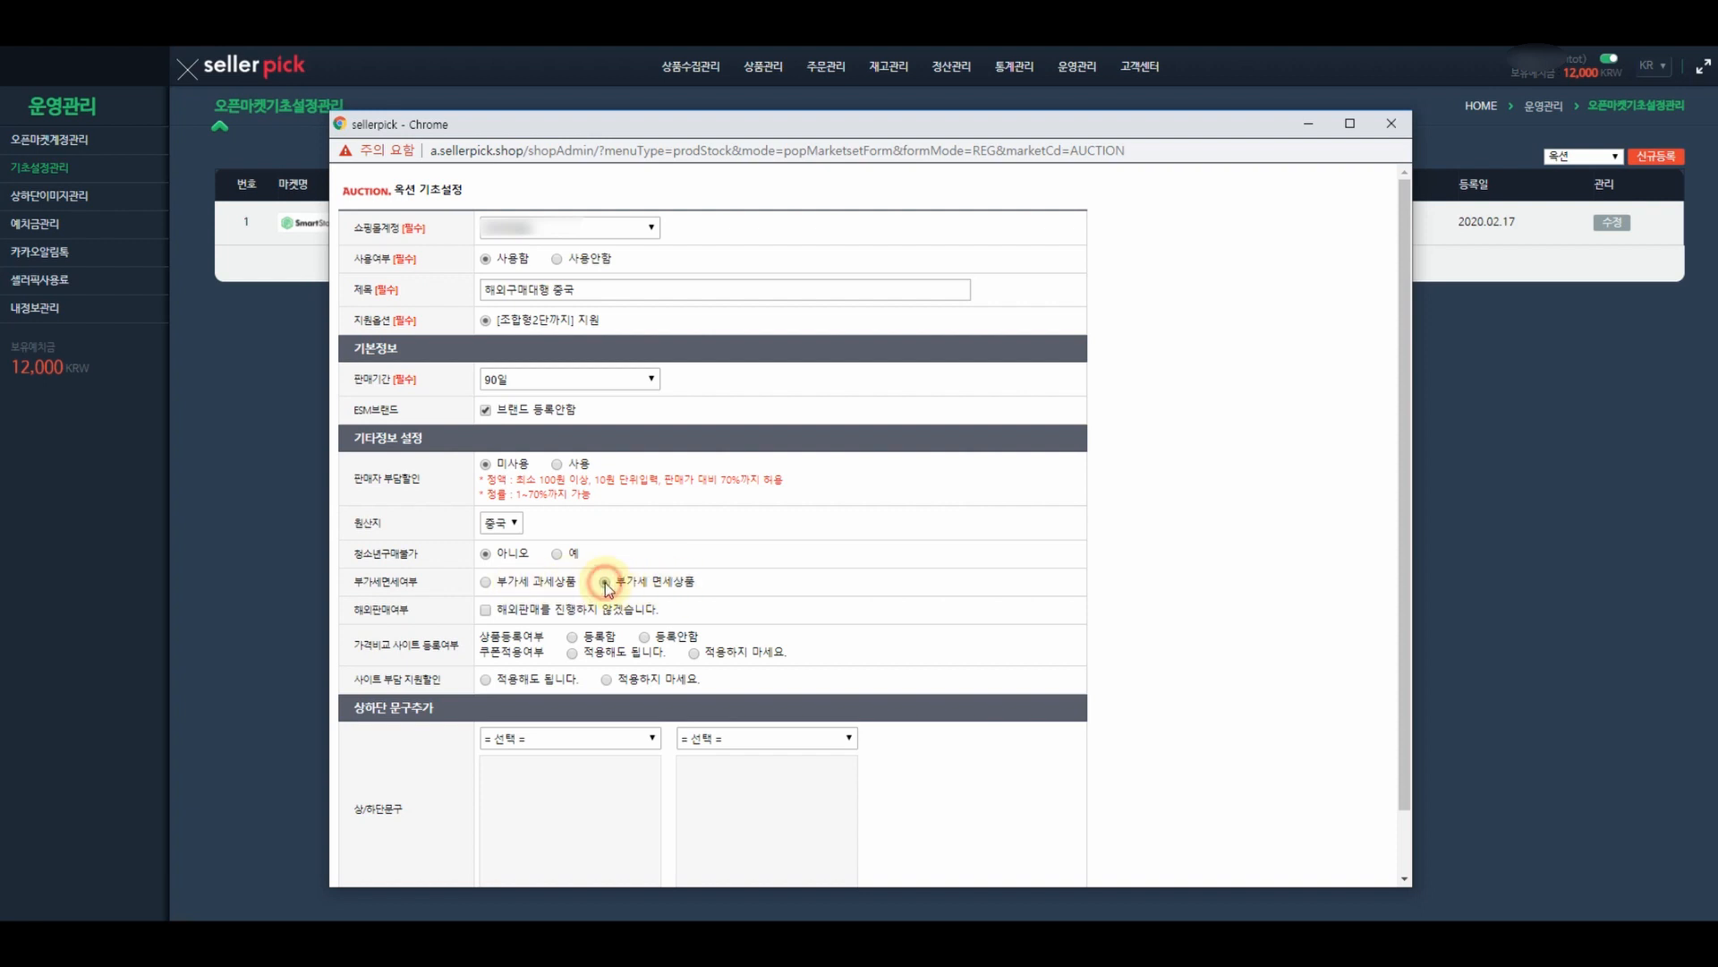
click(486, 611)
scroll(961, 627, down, 1)
scroll(960, 621, down, 1)
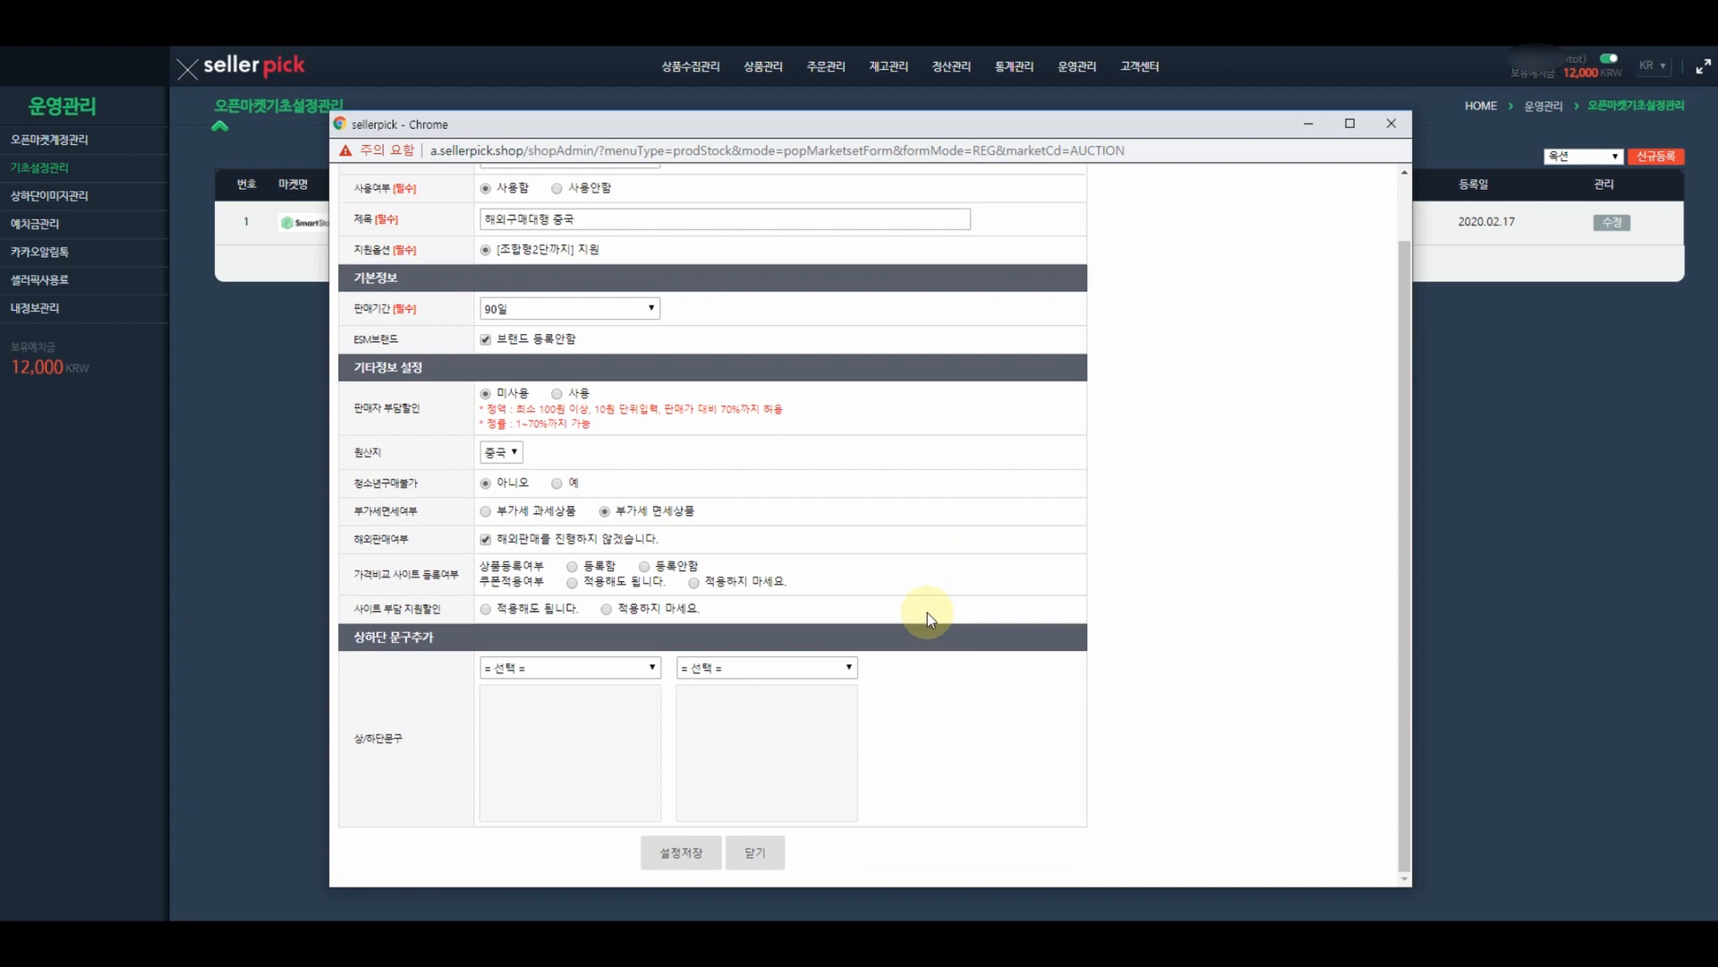
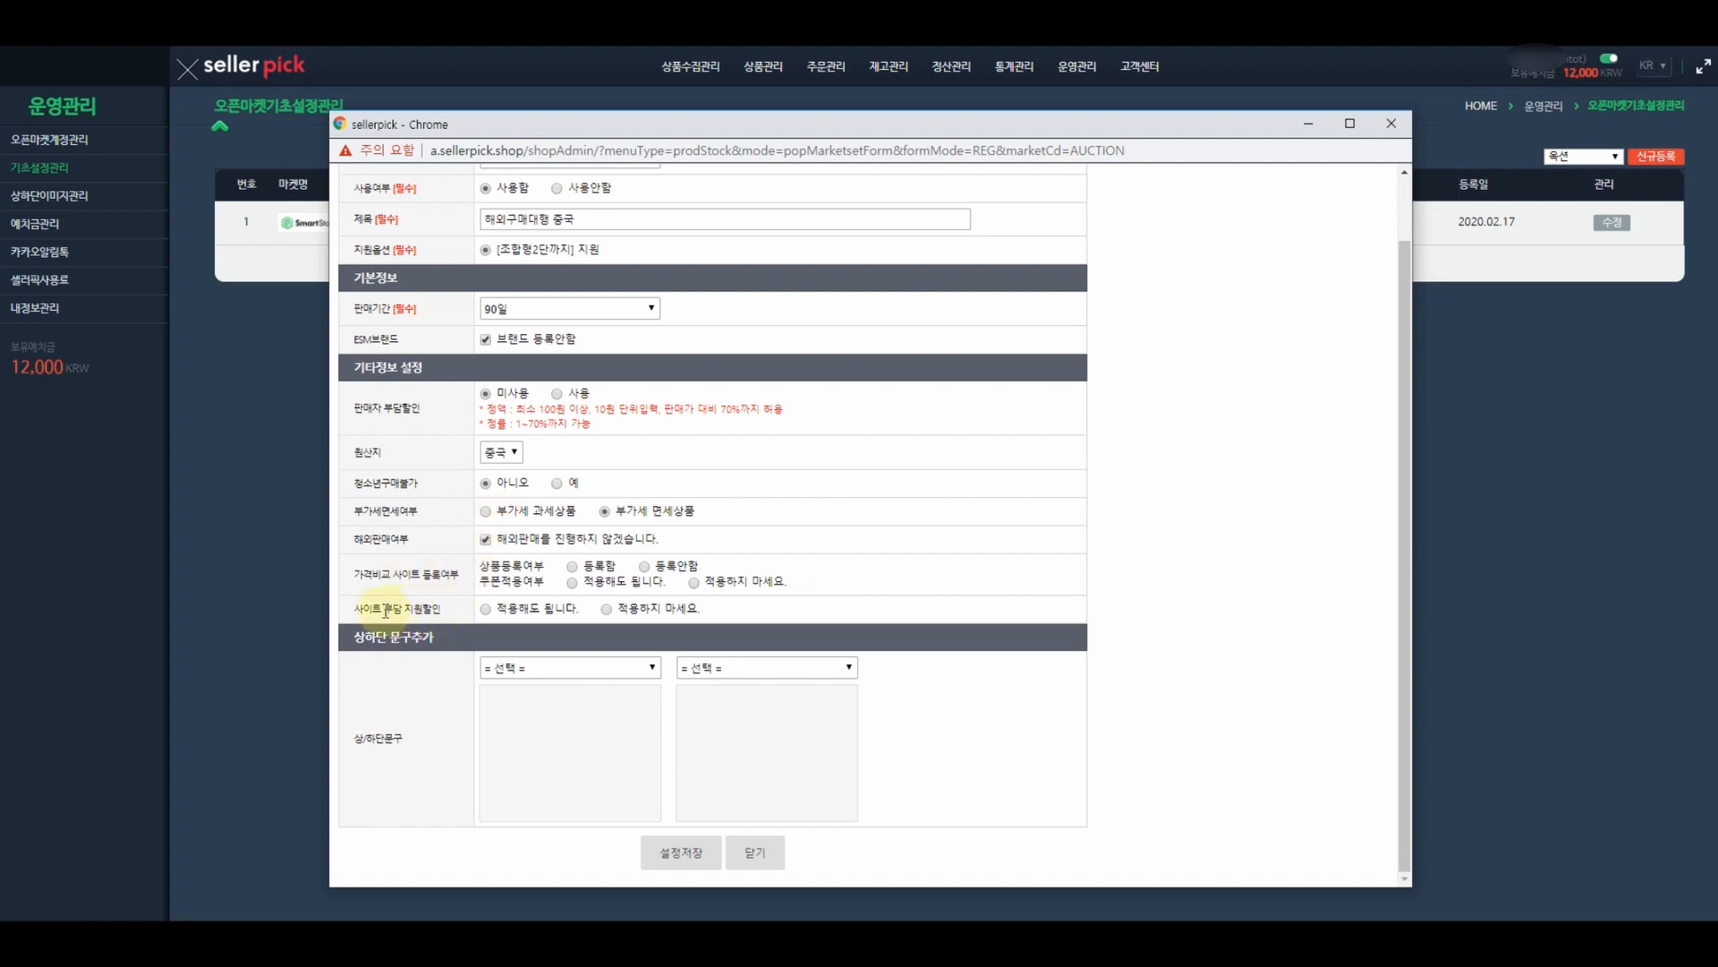
- Allow the site-funded discount and register Auction products on price-comparison sites
click(485, 609)
click(572, 567)
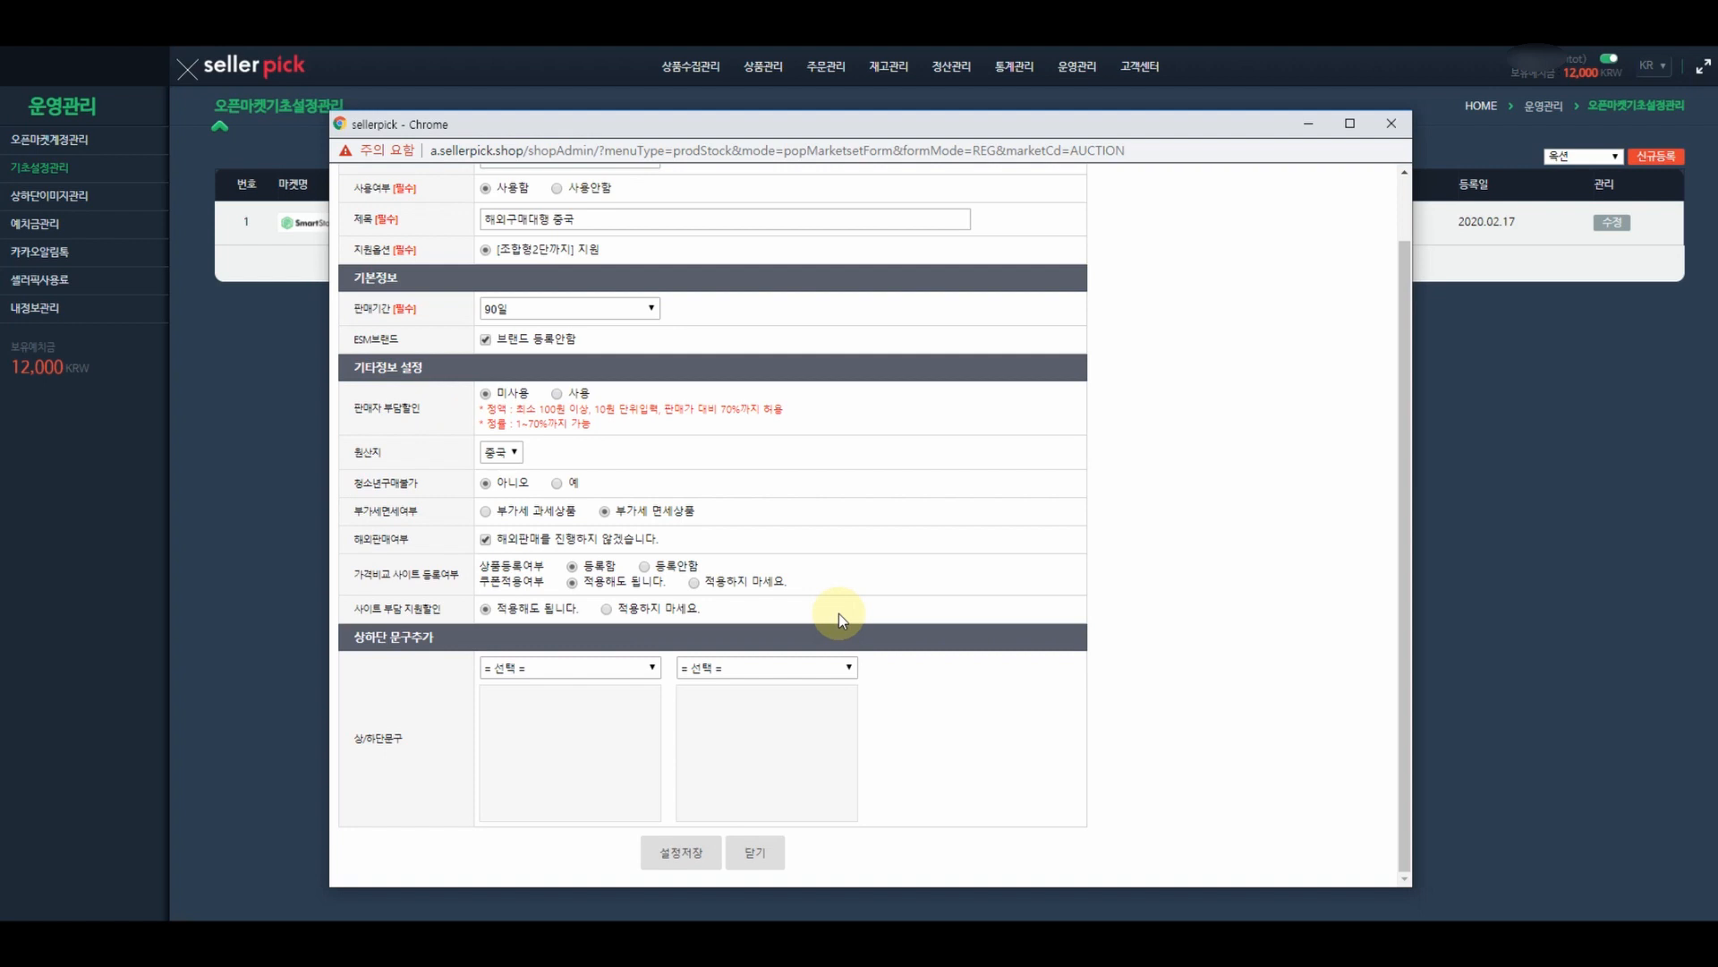
- Add 상단 공지사항 and 하단 공지사항 notices, save the Auction settings and close the popup
click(607, 669)
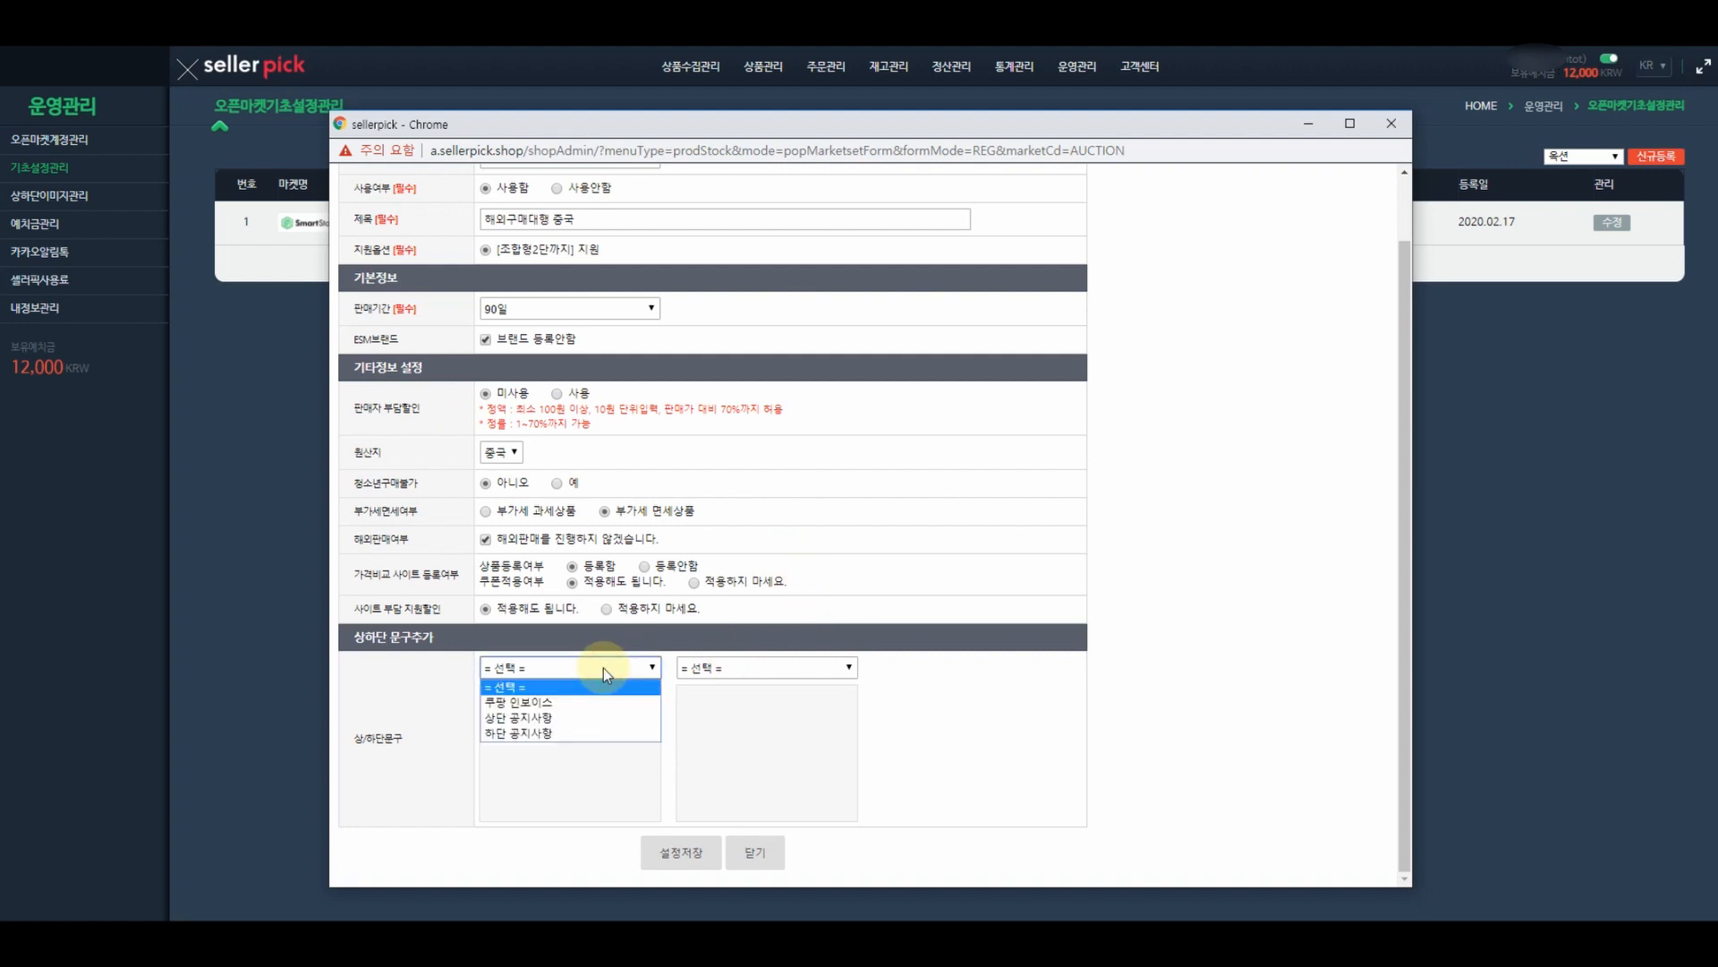
click(569, 716)
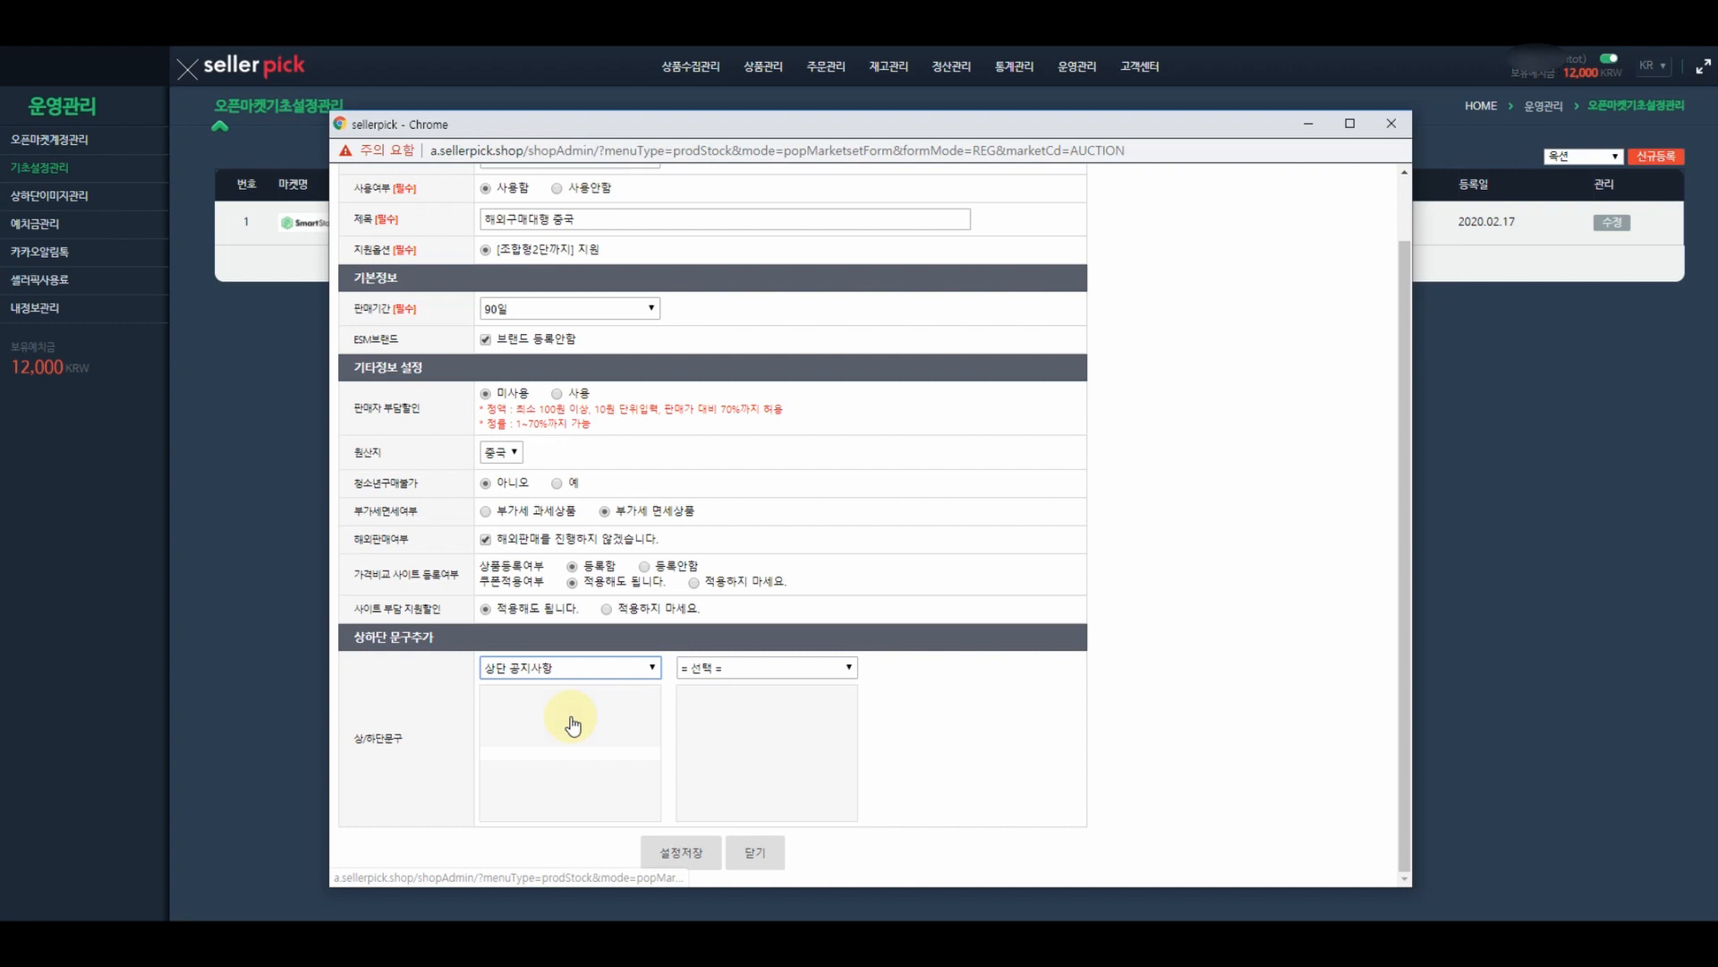
click(728, 670)
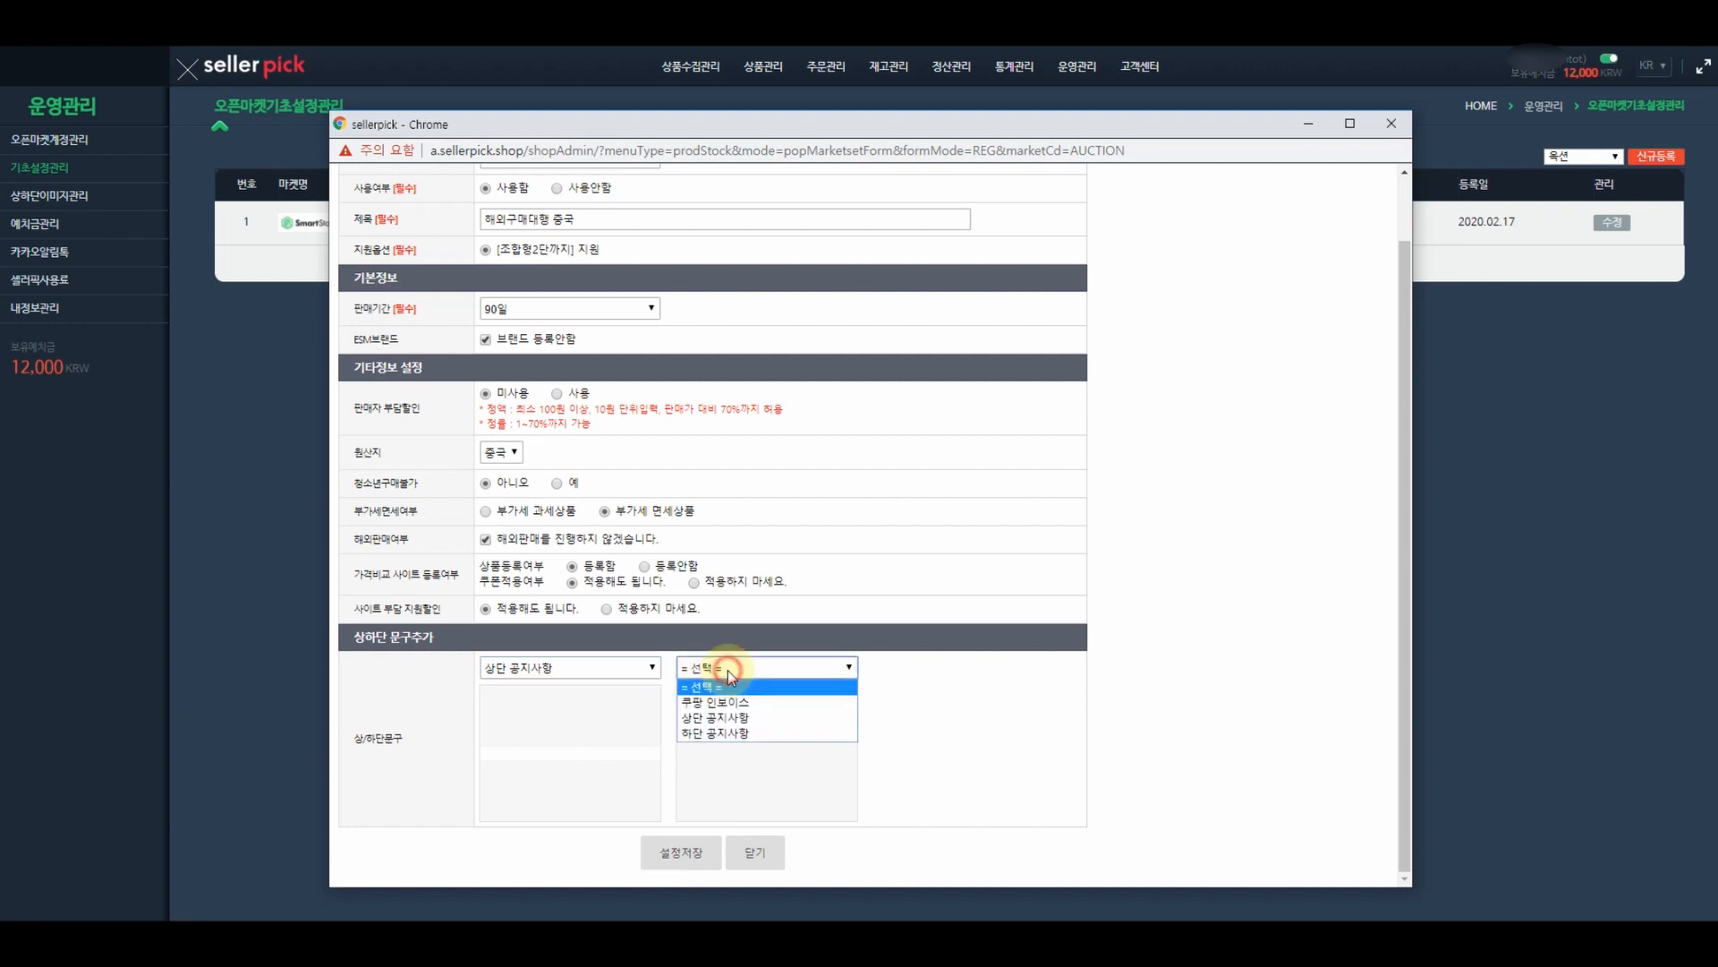
click(721, 734)
click(697, 855)
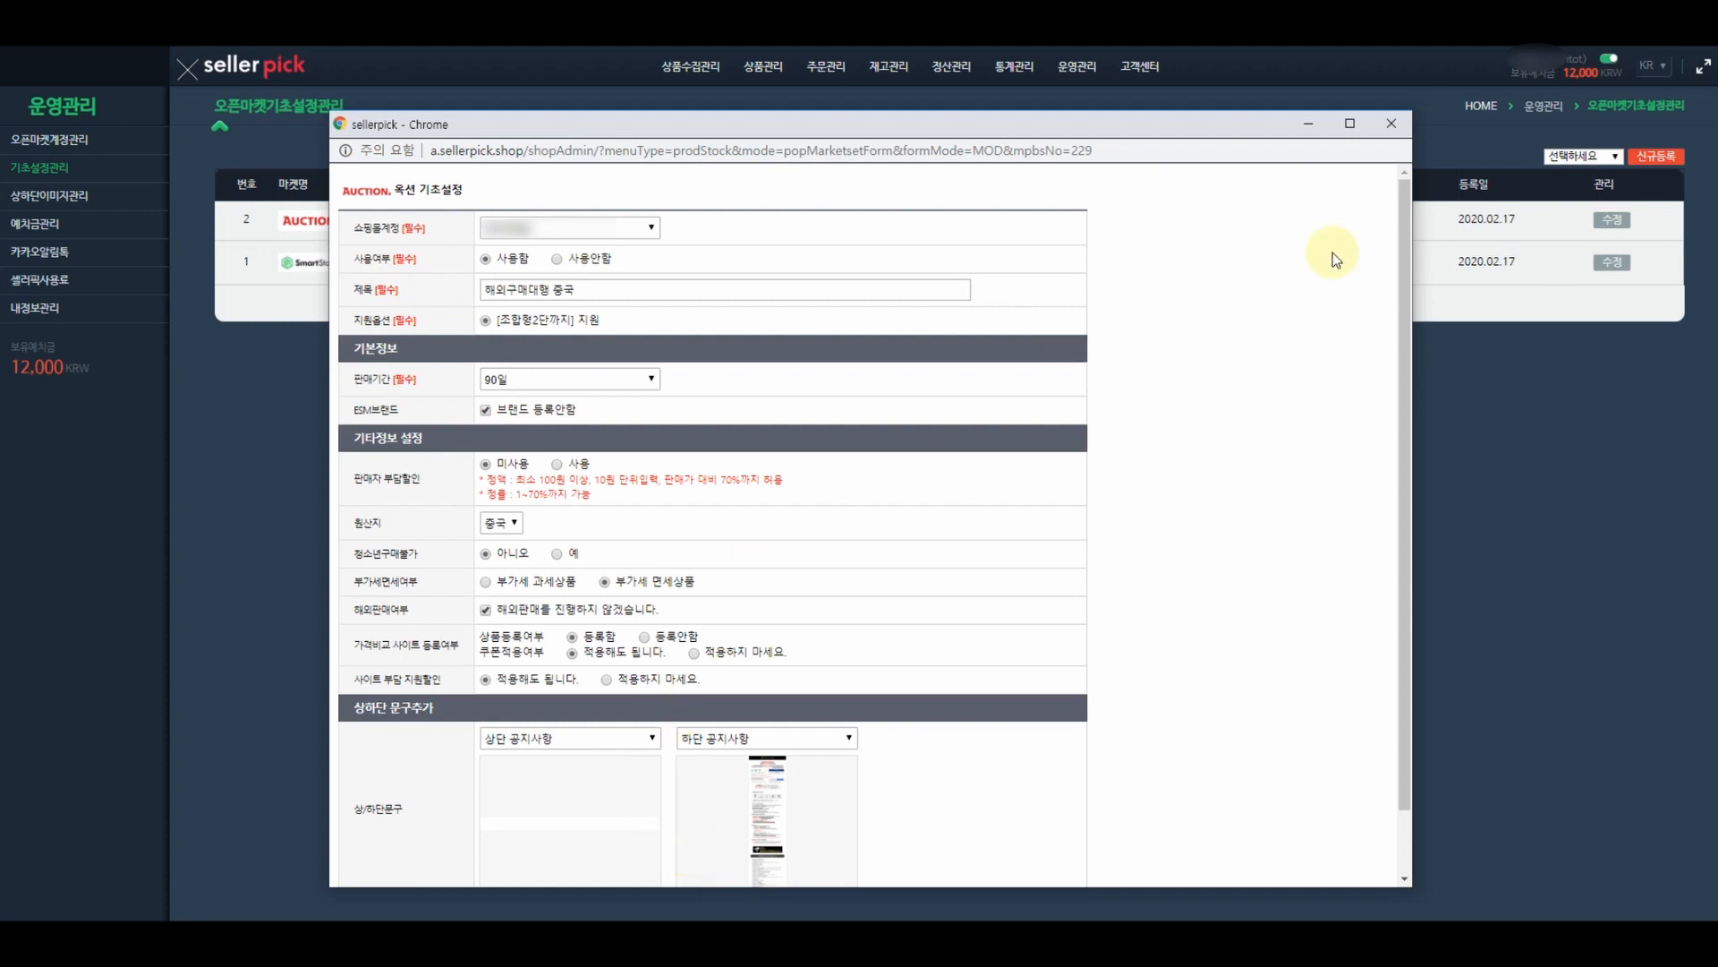
click(1392, 122)
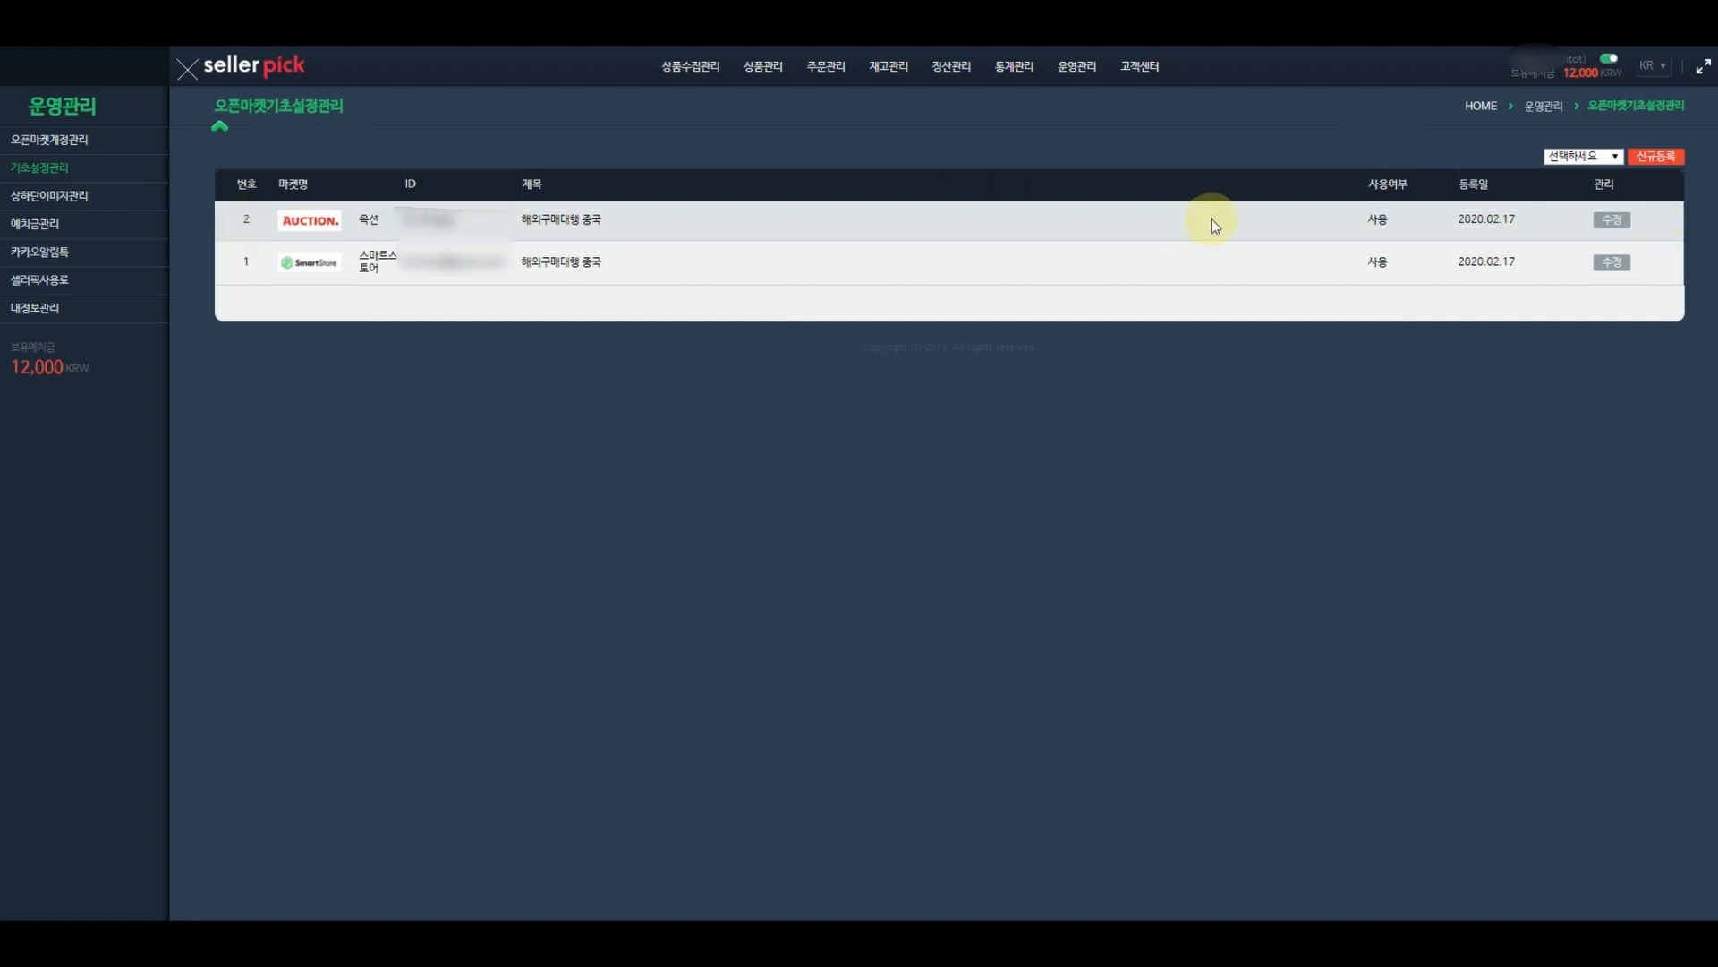
- Start a new 지마켓 entry with the seller account, title '해외구매대행 중국' and 90일 sale period
click(1568, 155)
click(1568, 198)
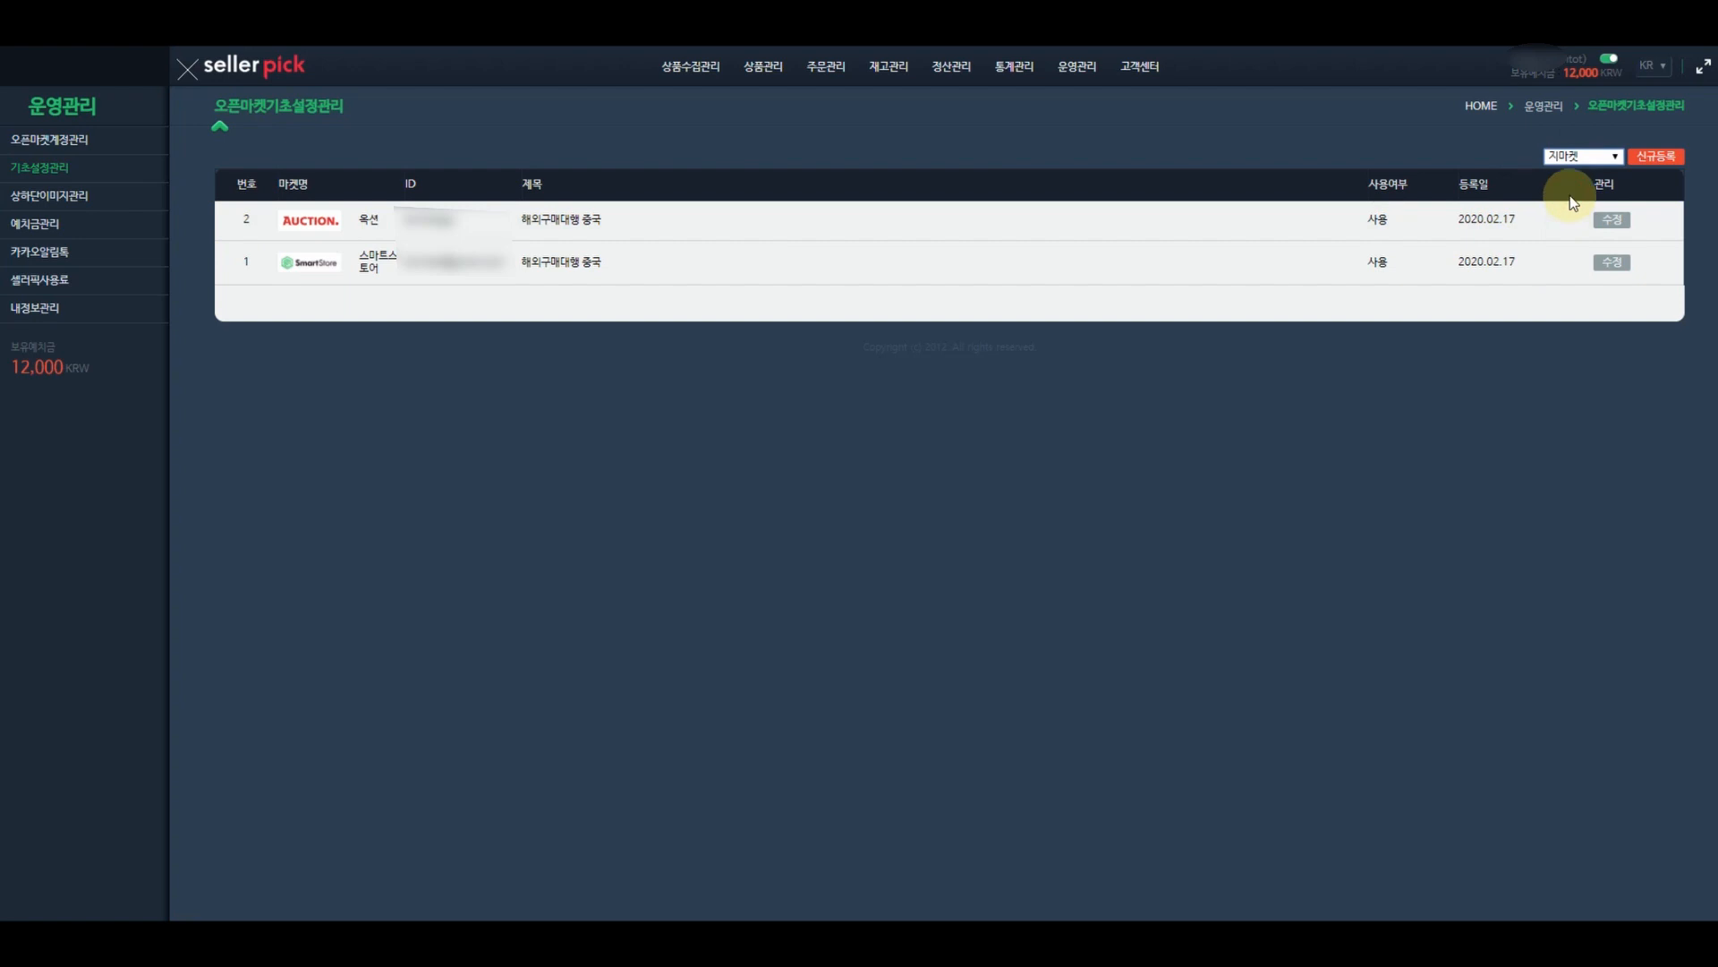
click(1665, 159)
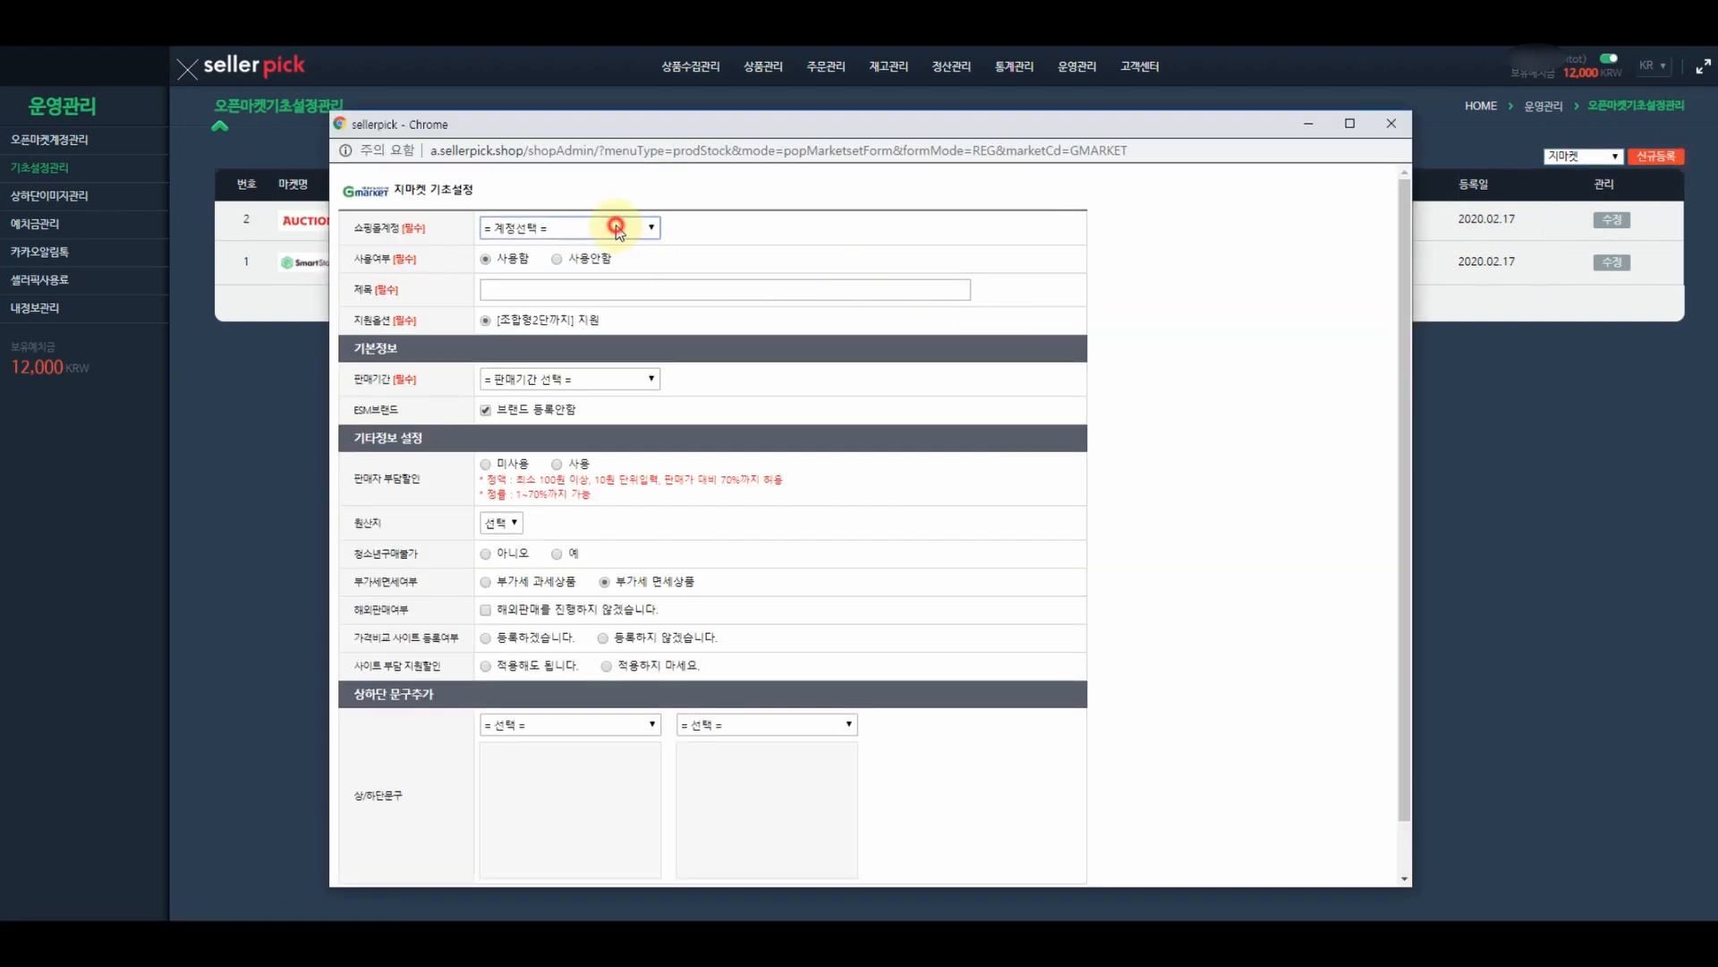
click(560, 225)
click(555, 254)
click(557, 289)
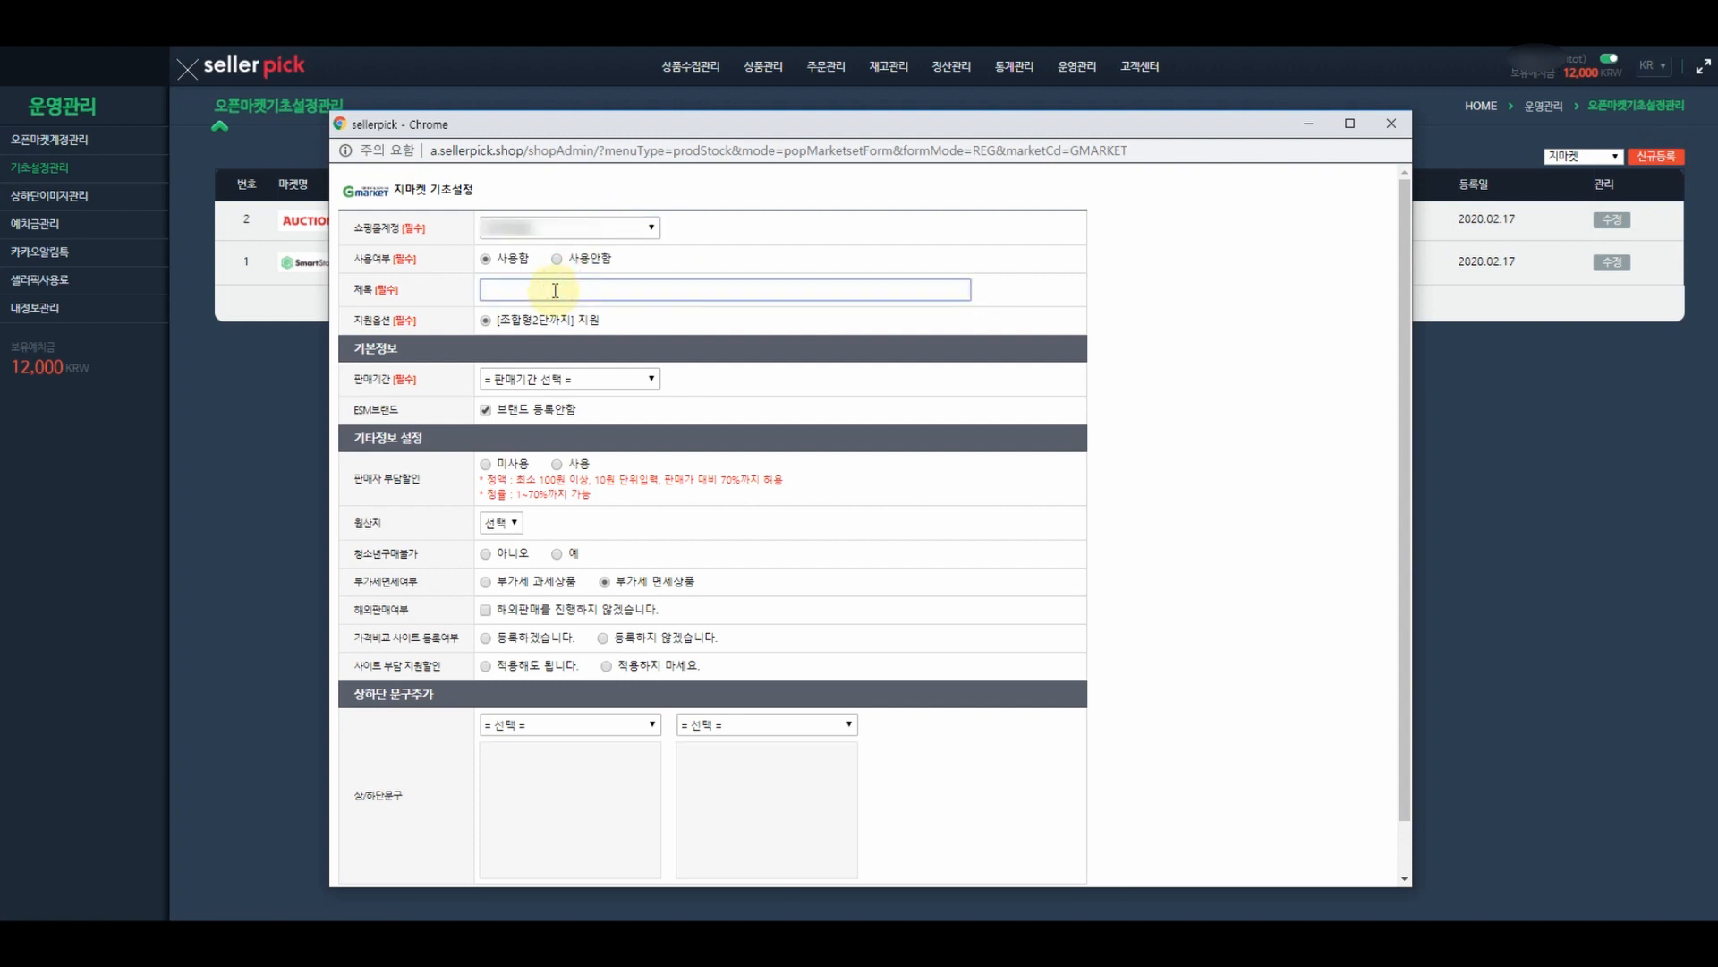
text(해외구매대행 중국)
click(537, 374)
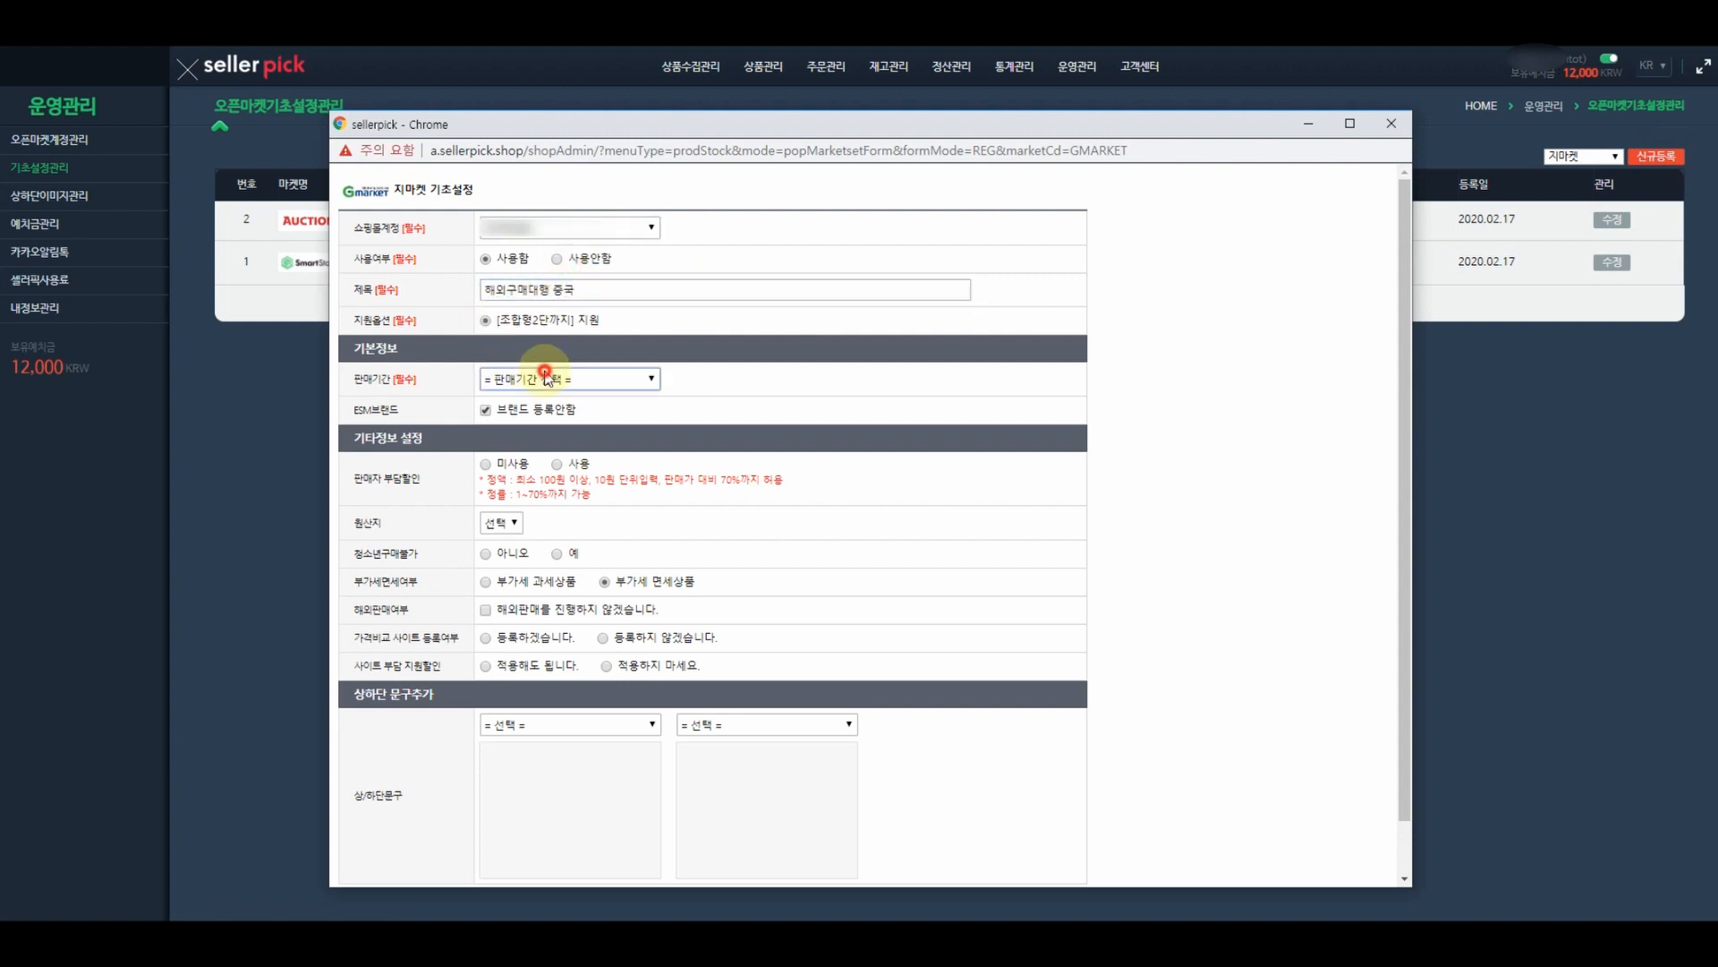
click(537, 460)
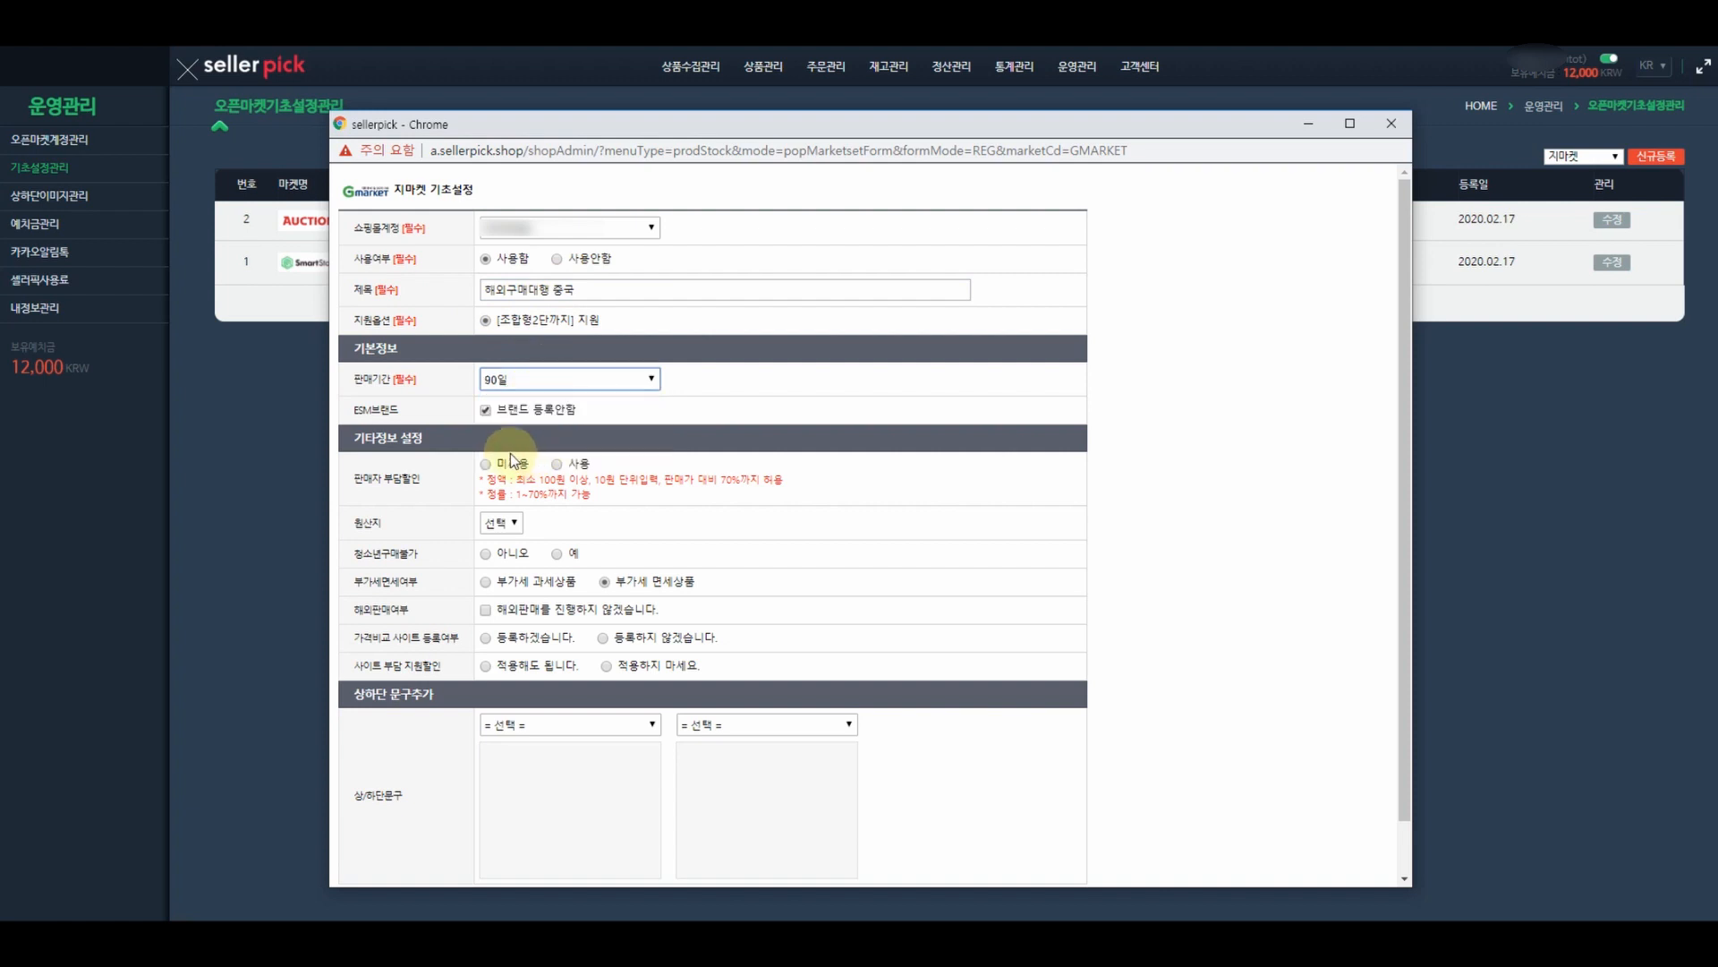
- Turn off seller discount; set origin 중국, no minor restriction, overseas sales, price-comparison and site discount
click(486, 465)
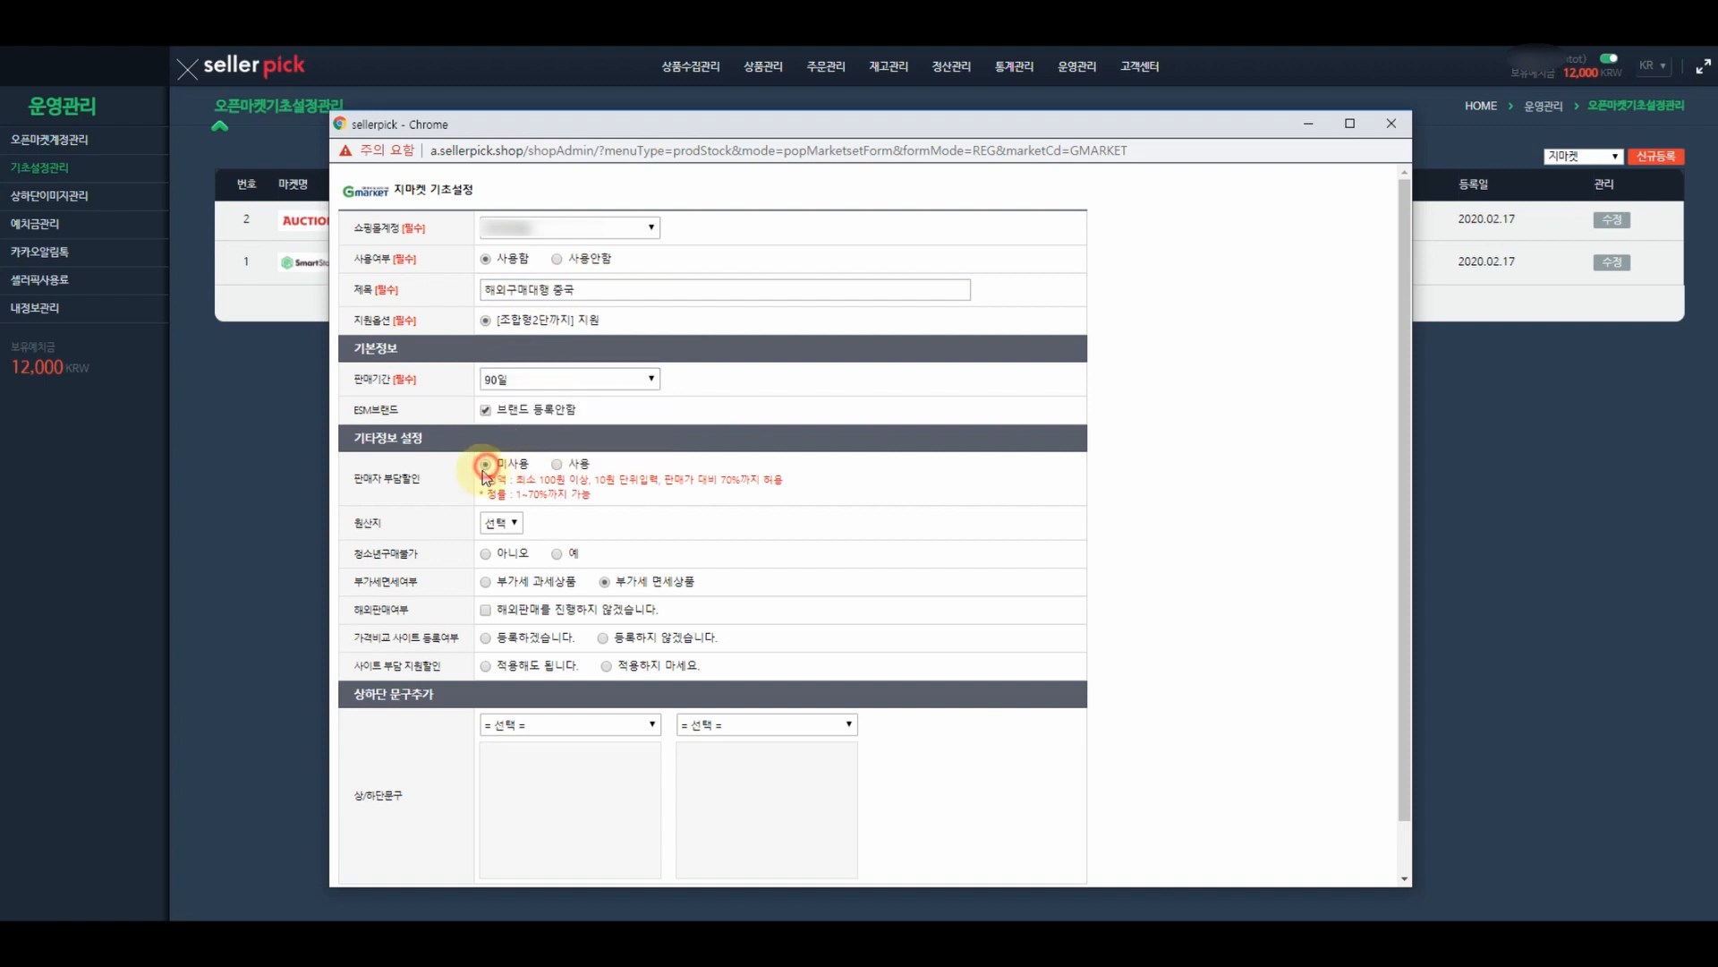
click(503, 524)
click(491, 564)
click(486, 554)
click(486, 610)
click(485, 638)
click(484, 666)
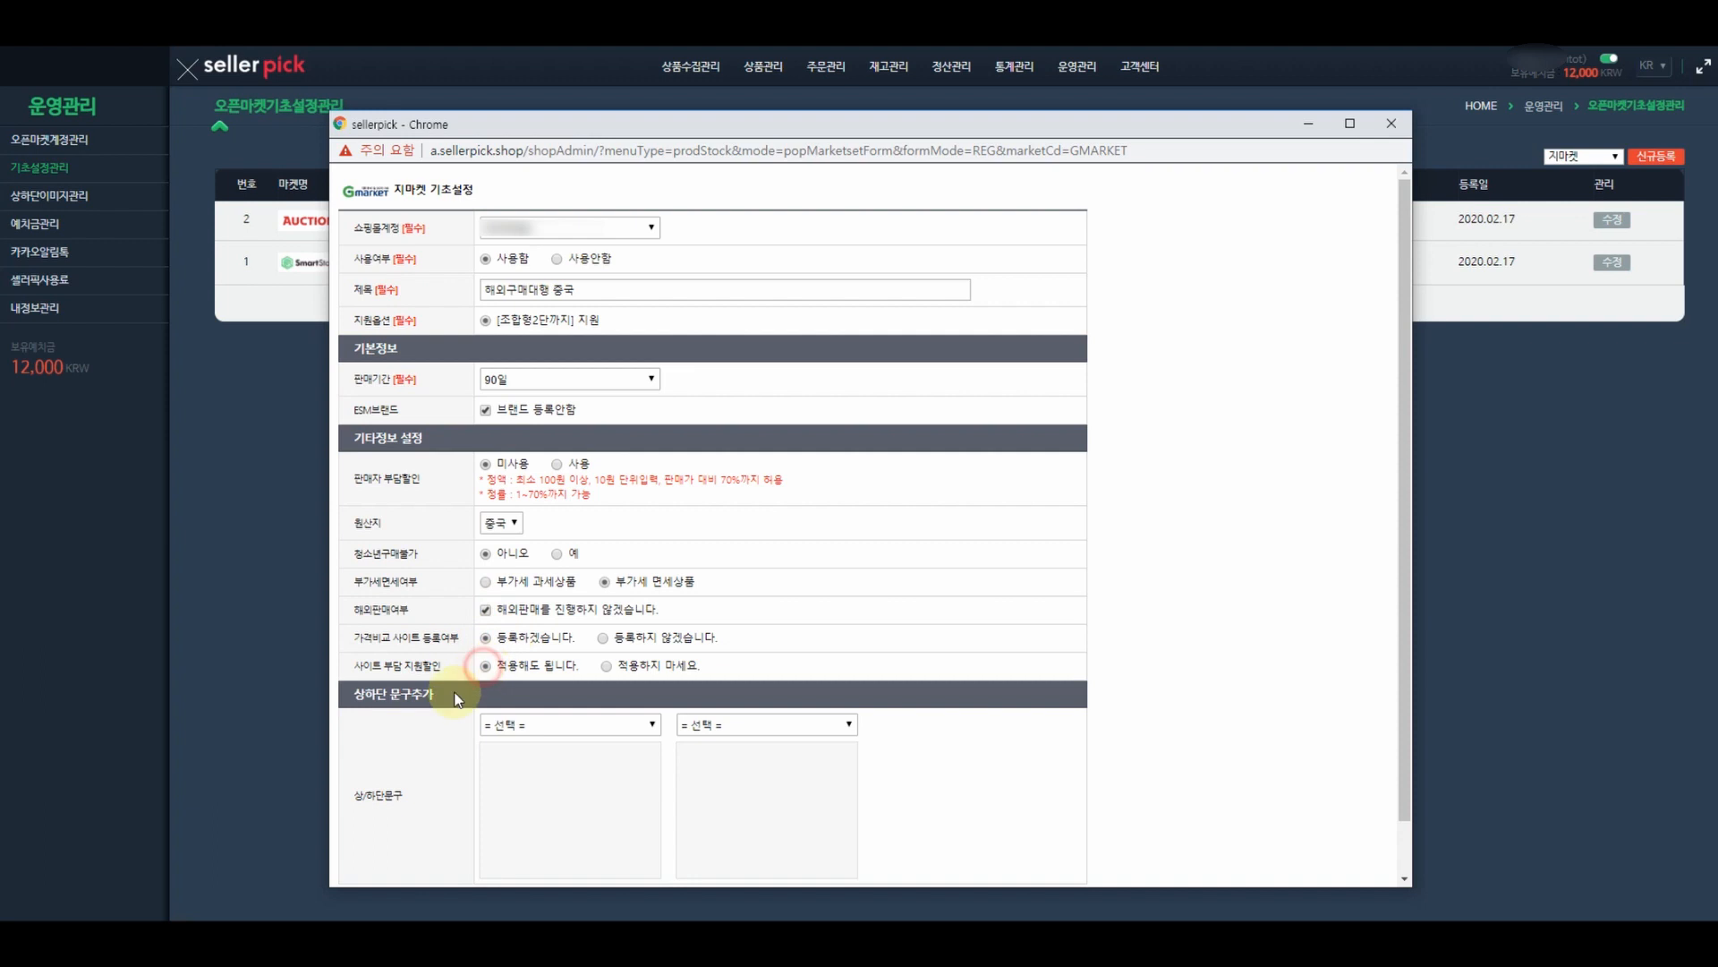
- Add 상단 공지사항 and 하단 공지사항 notices and save the Gmarket settings
click(528, 723)
click(573, 761)
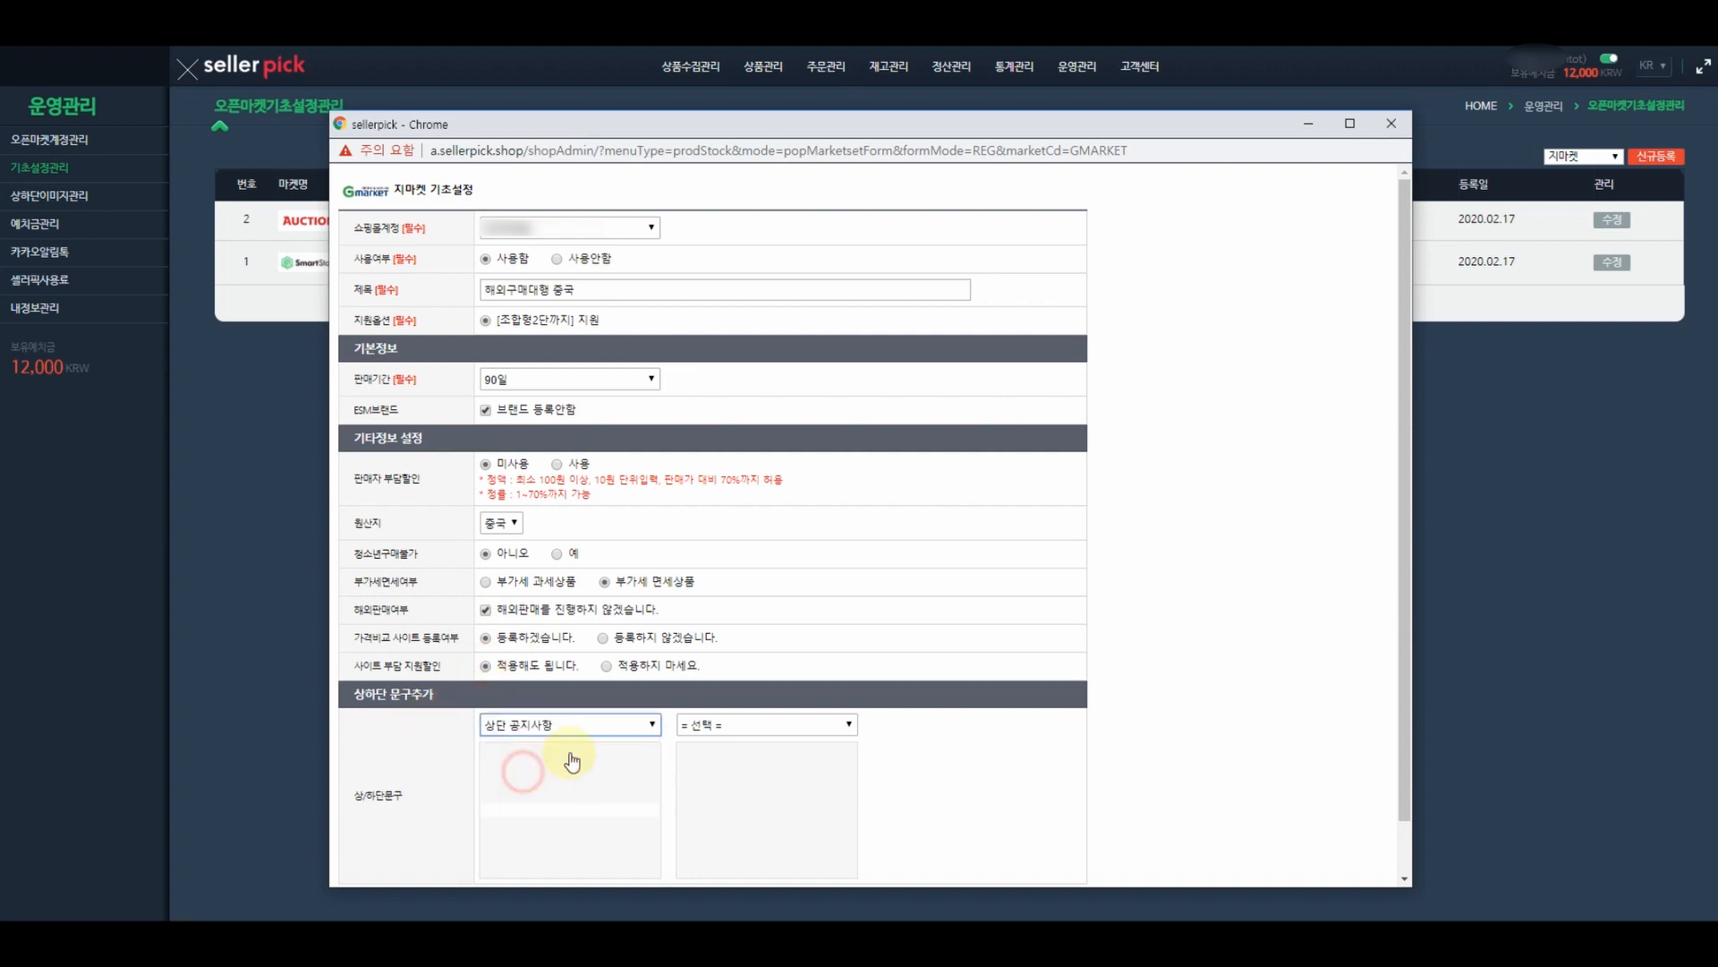
click(716, 725)
click(721, 781)
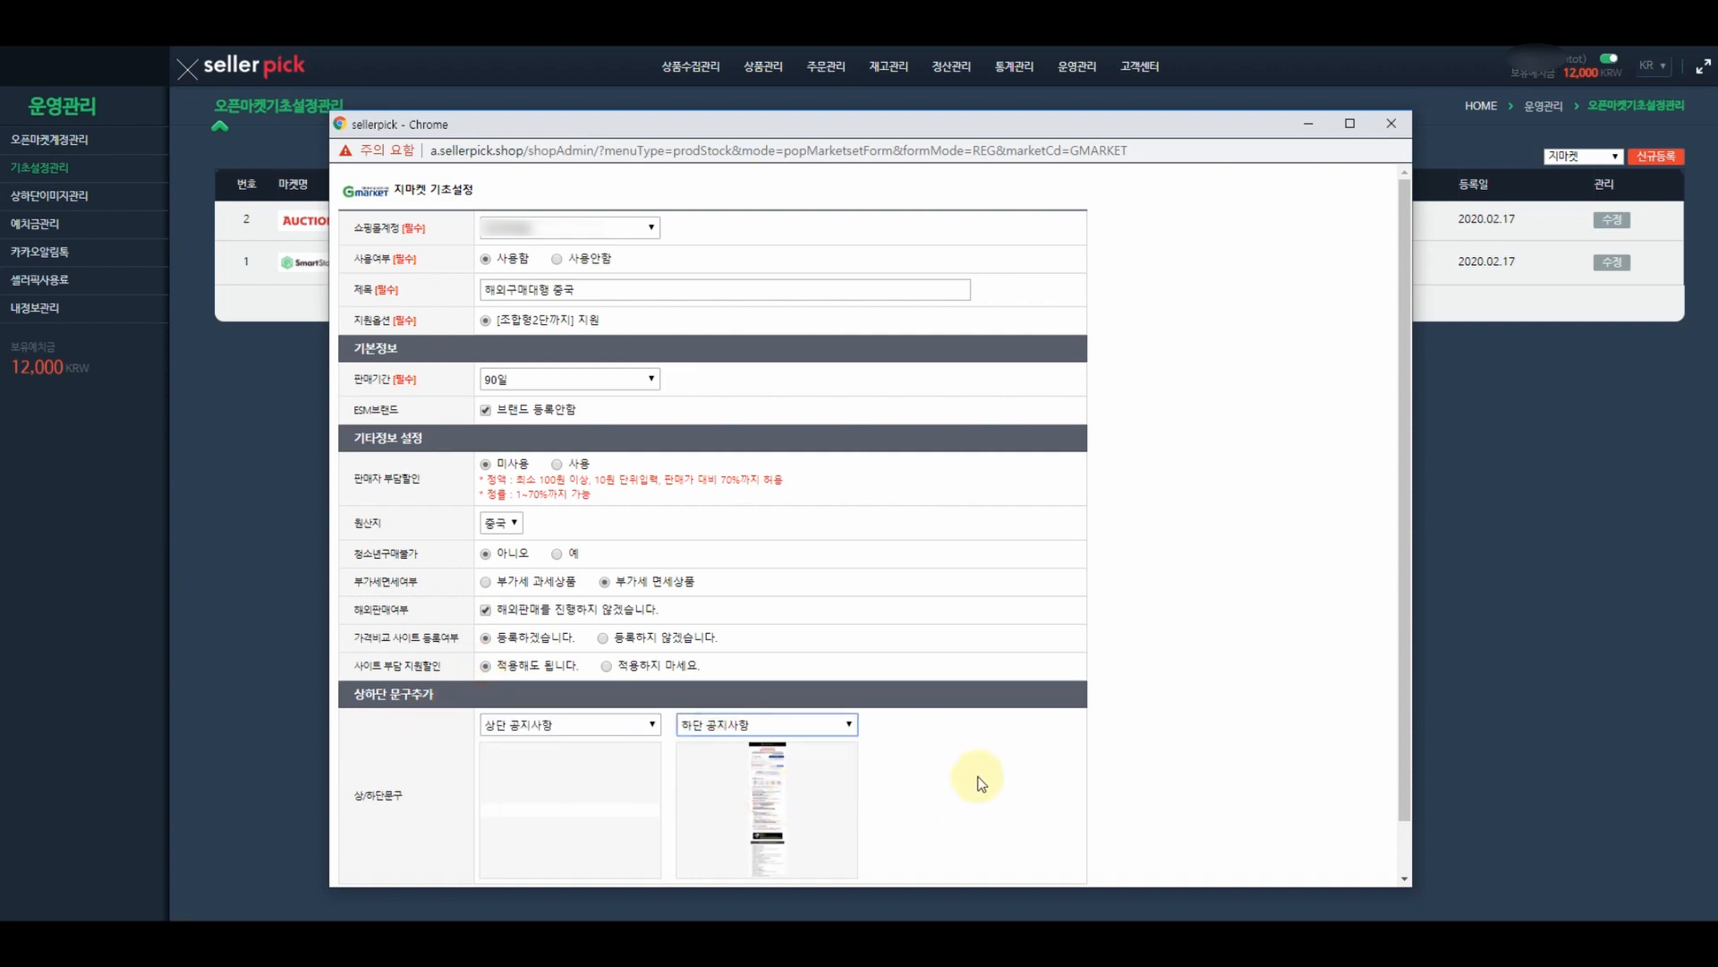
scroll(978, 783, down, 1)
click(683, 855)
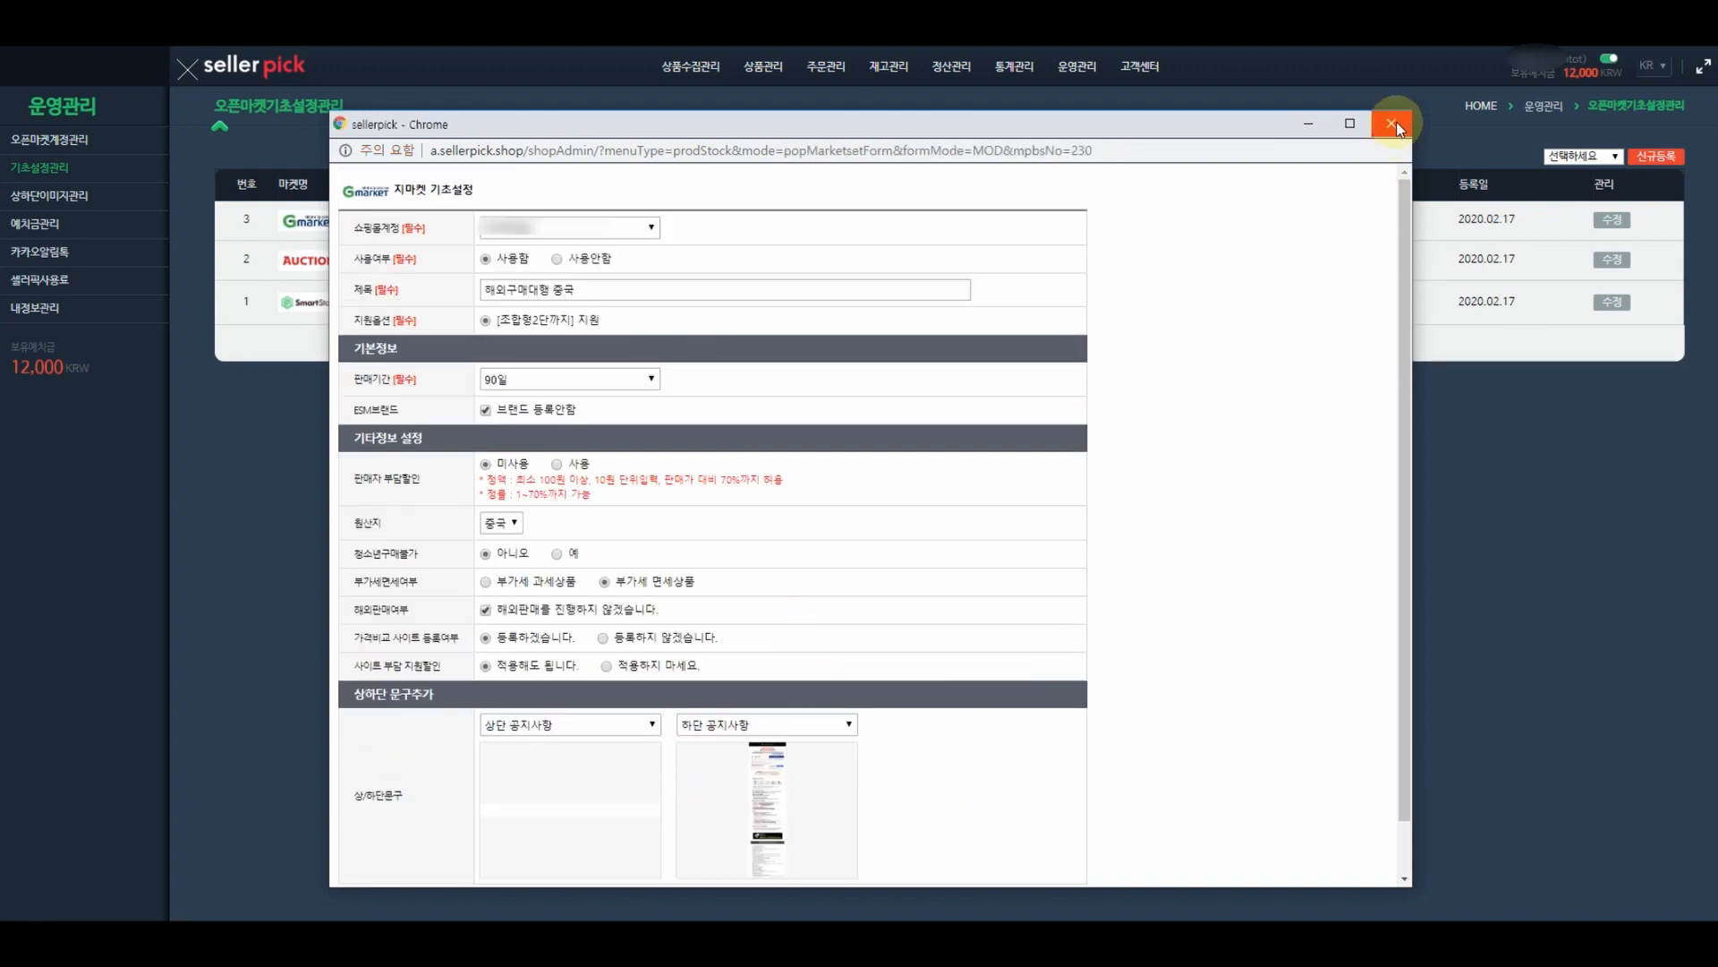
- Close the Gmarket popup and go to the 오픈마켓계정관리 page
click(1393, 125)
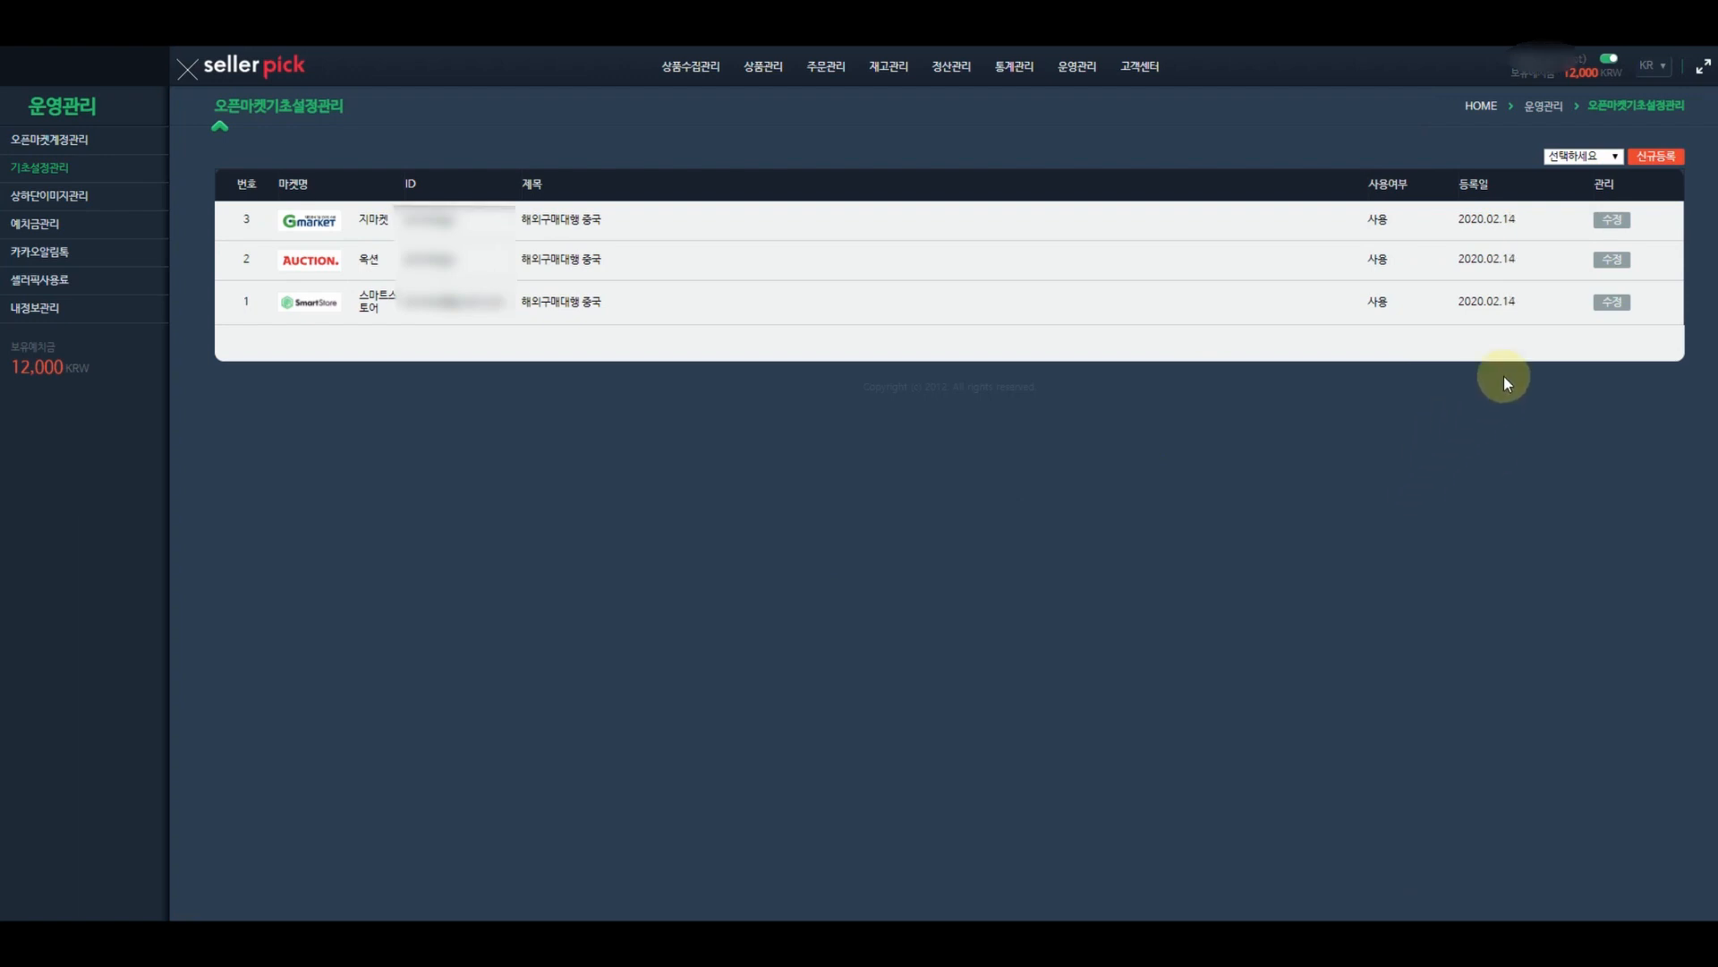
click(1583, 158)
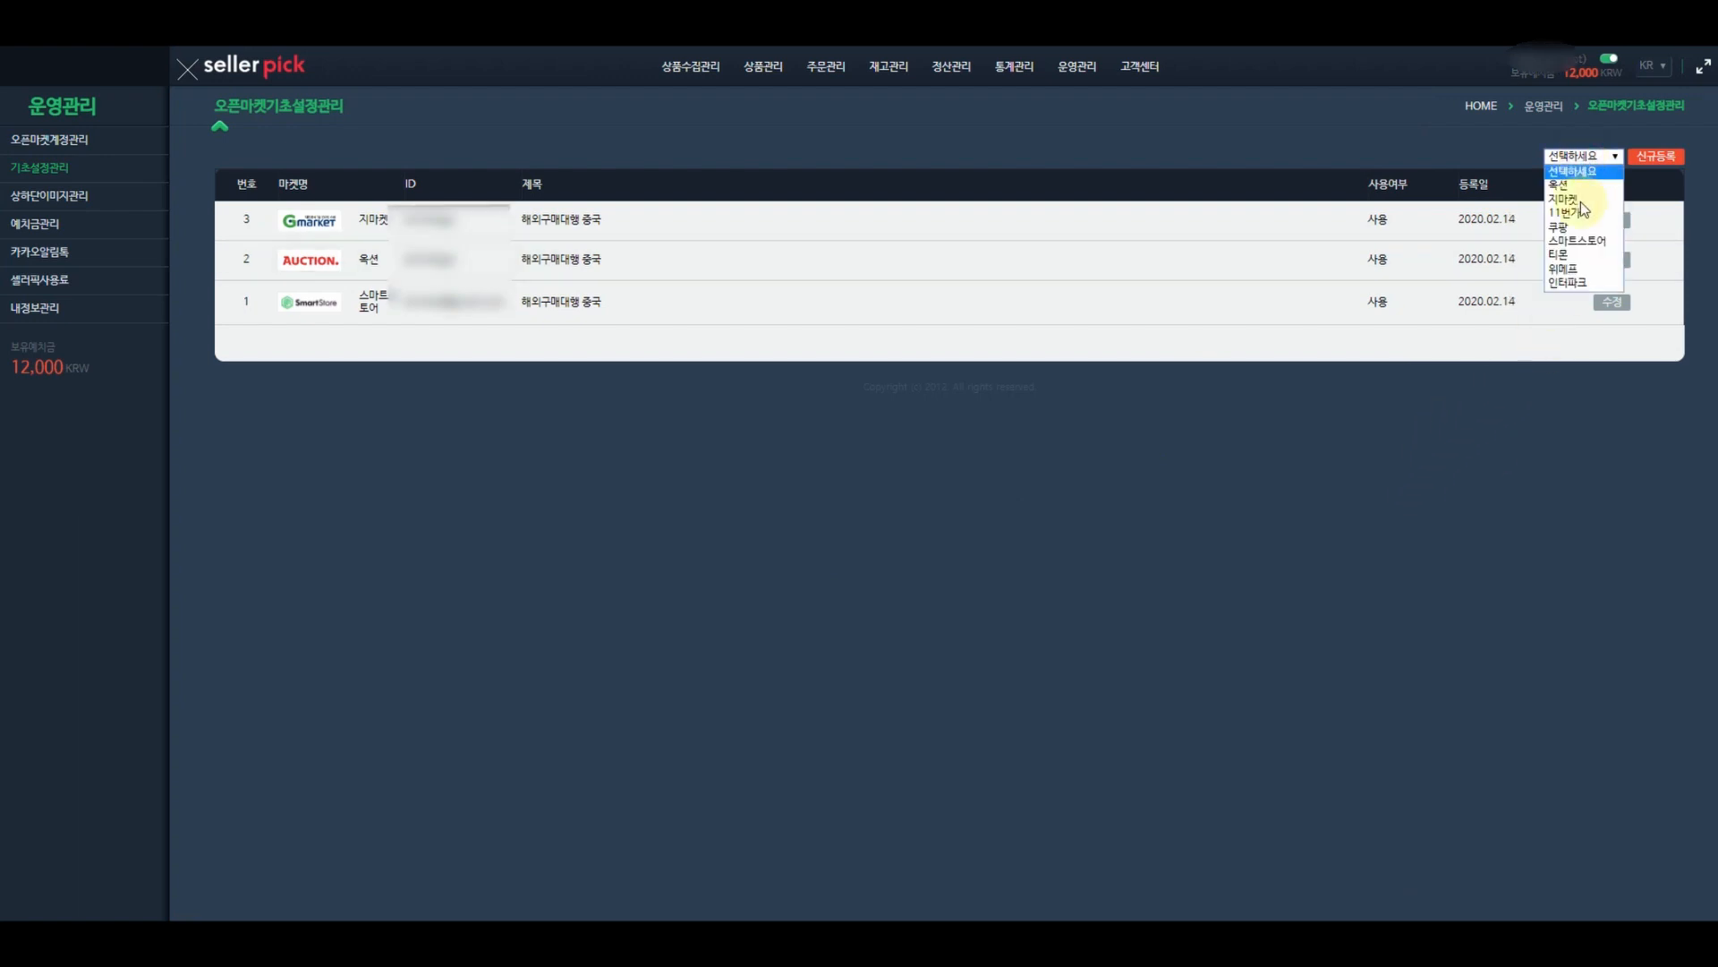
click(1160, 264)
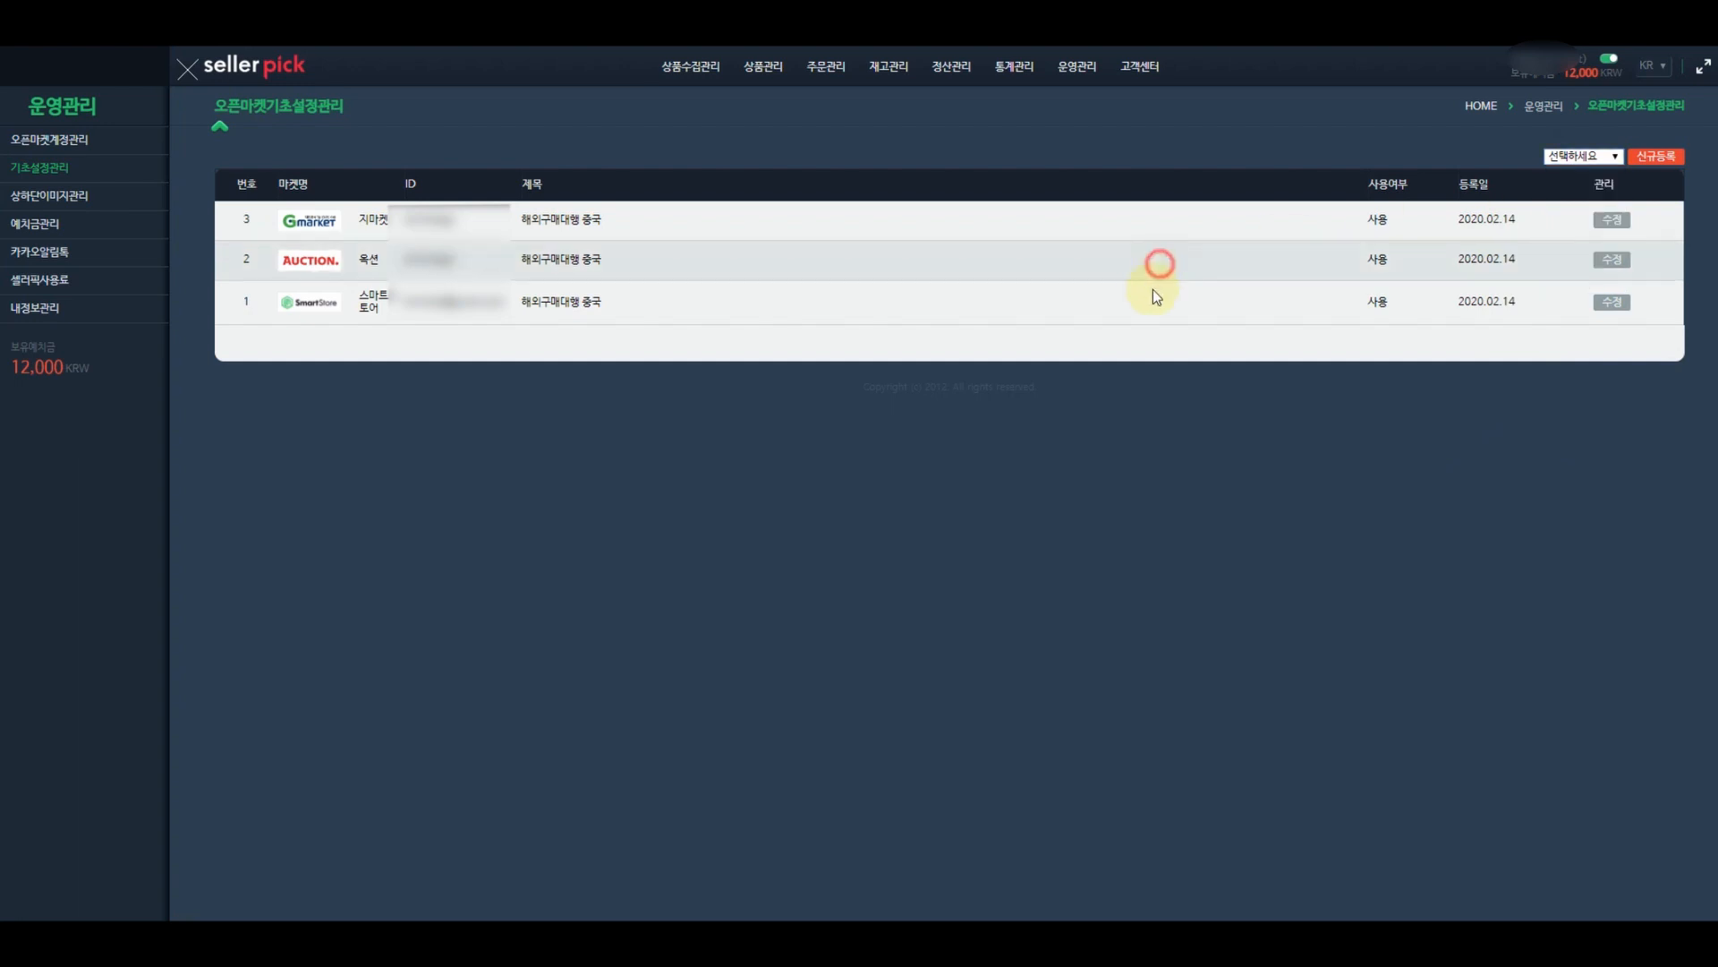
click(49, 143)
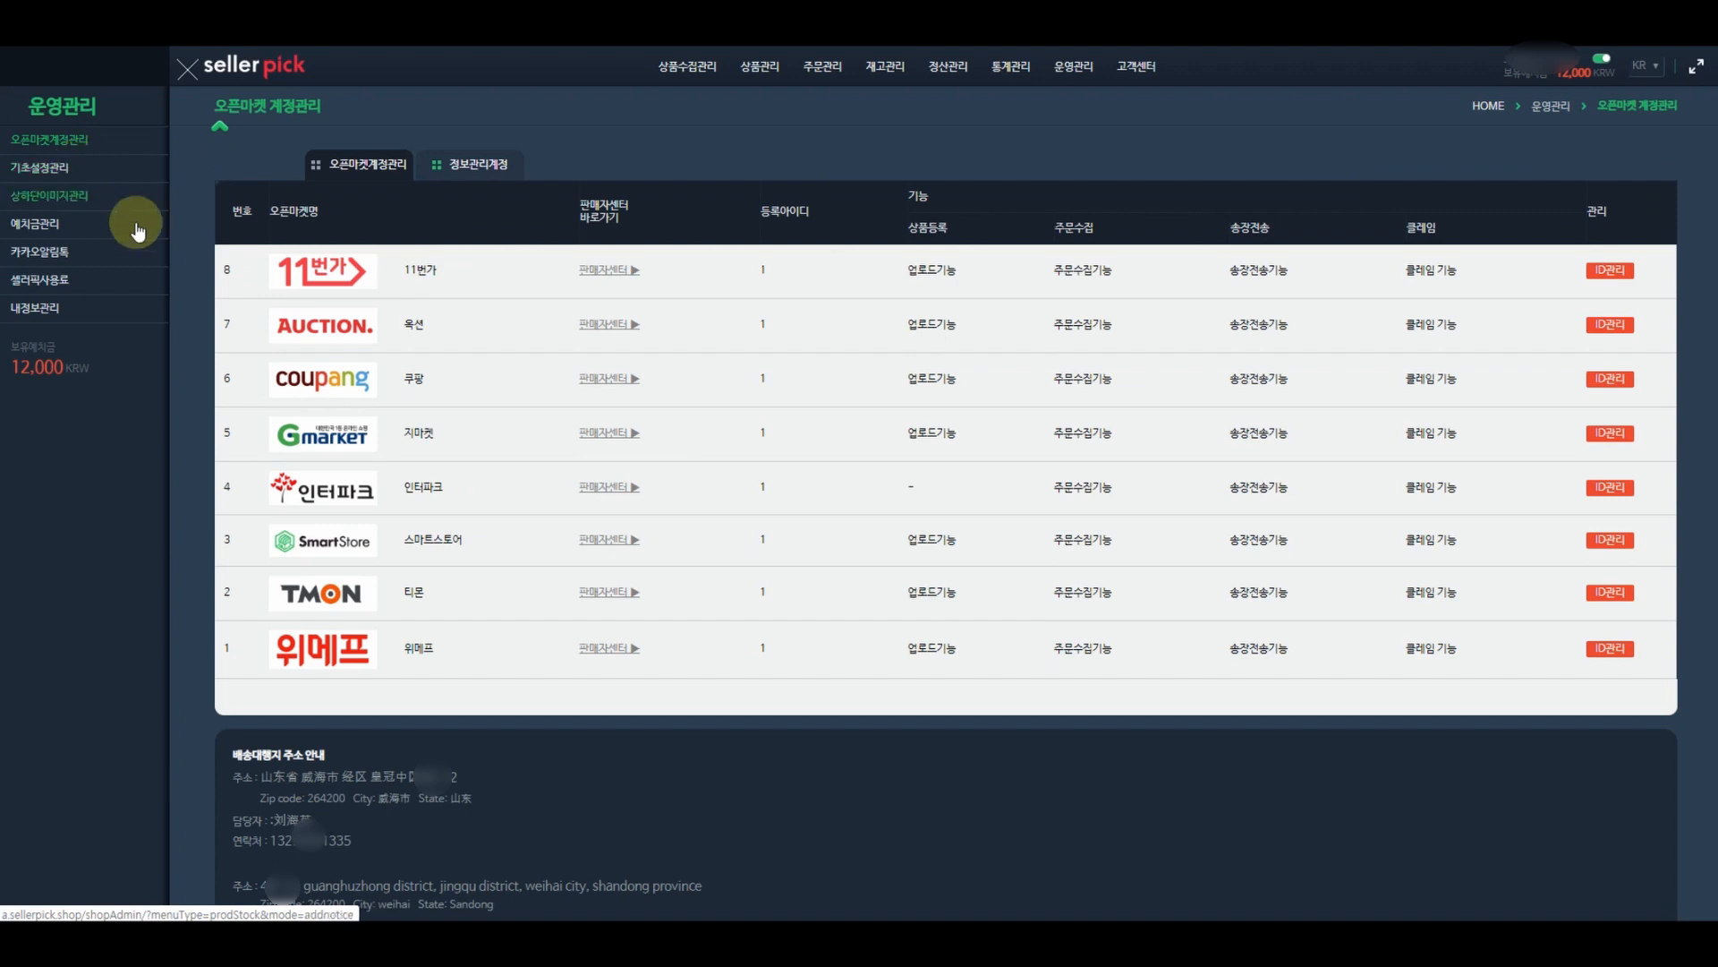
- Log in to 11번가 Seller Office with the seller ID and password and open 상품정보 템플릿 관리
click(609, 276)
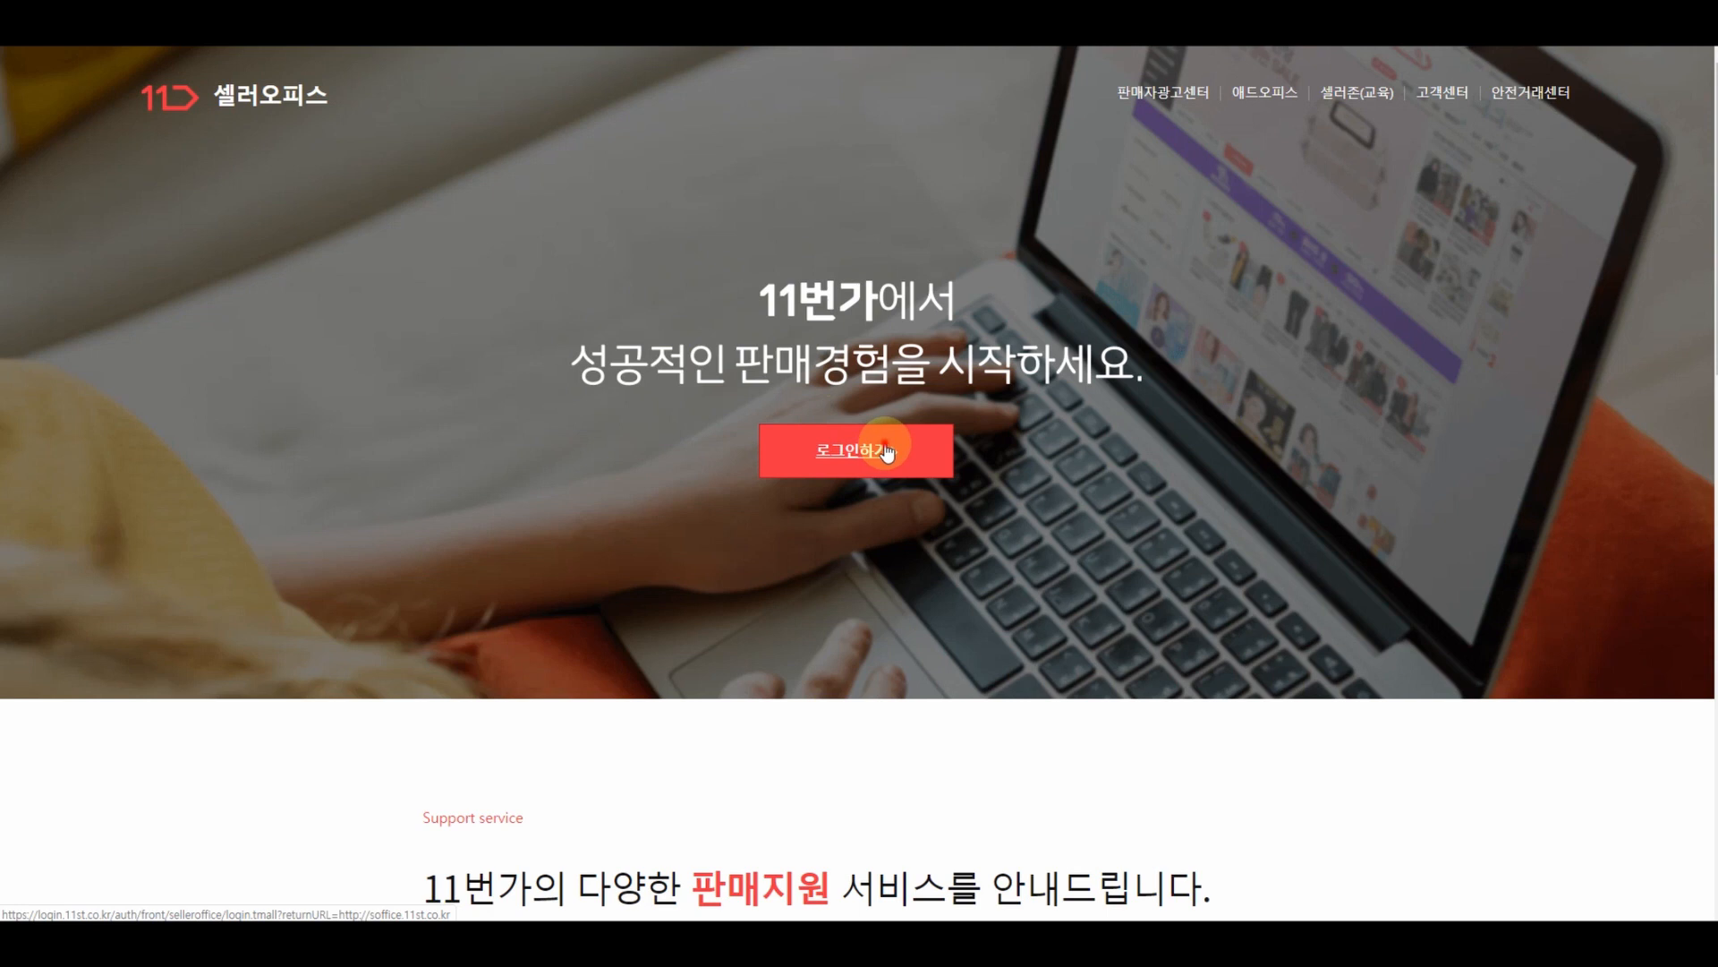
click(887, 452)
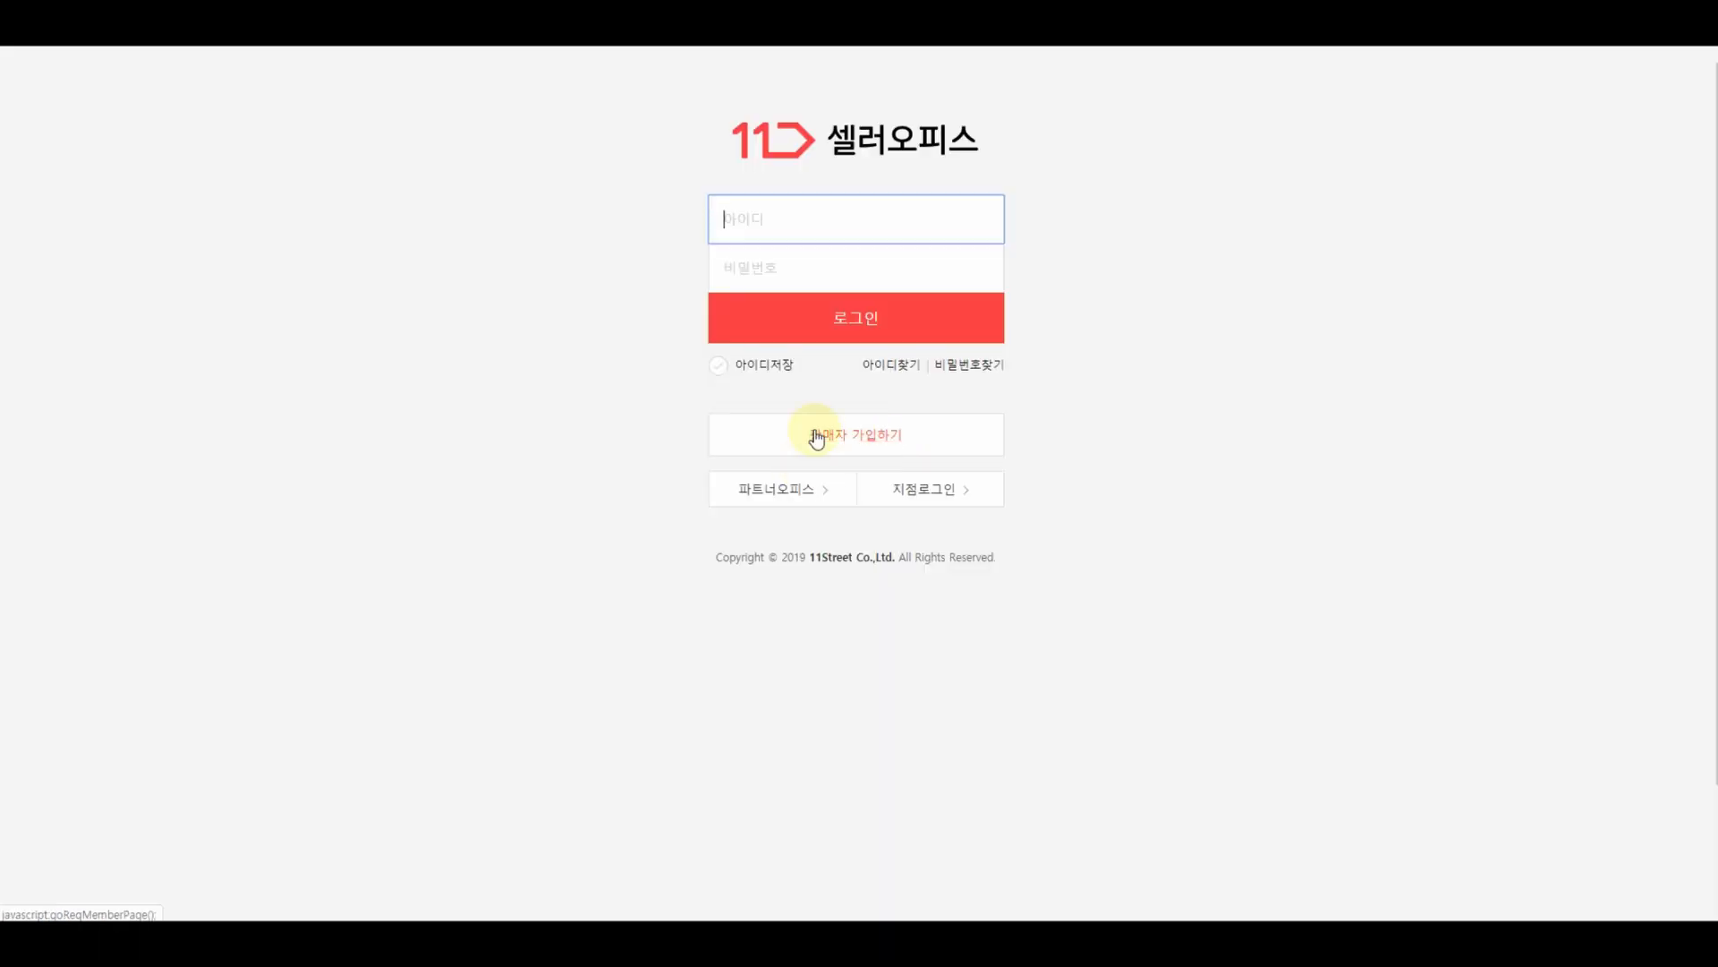
click(784, 238)
text(•••••••)
key(Tab)
text(••••••)
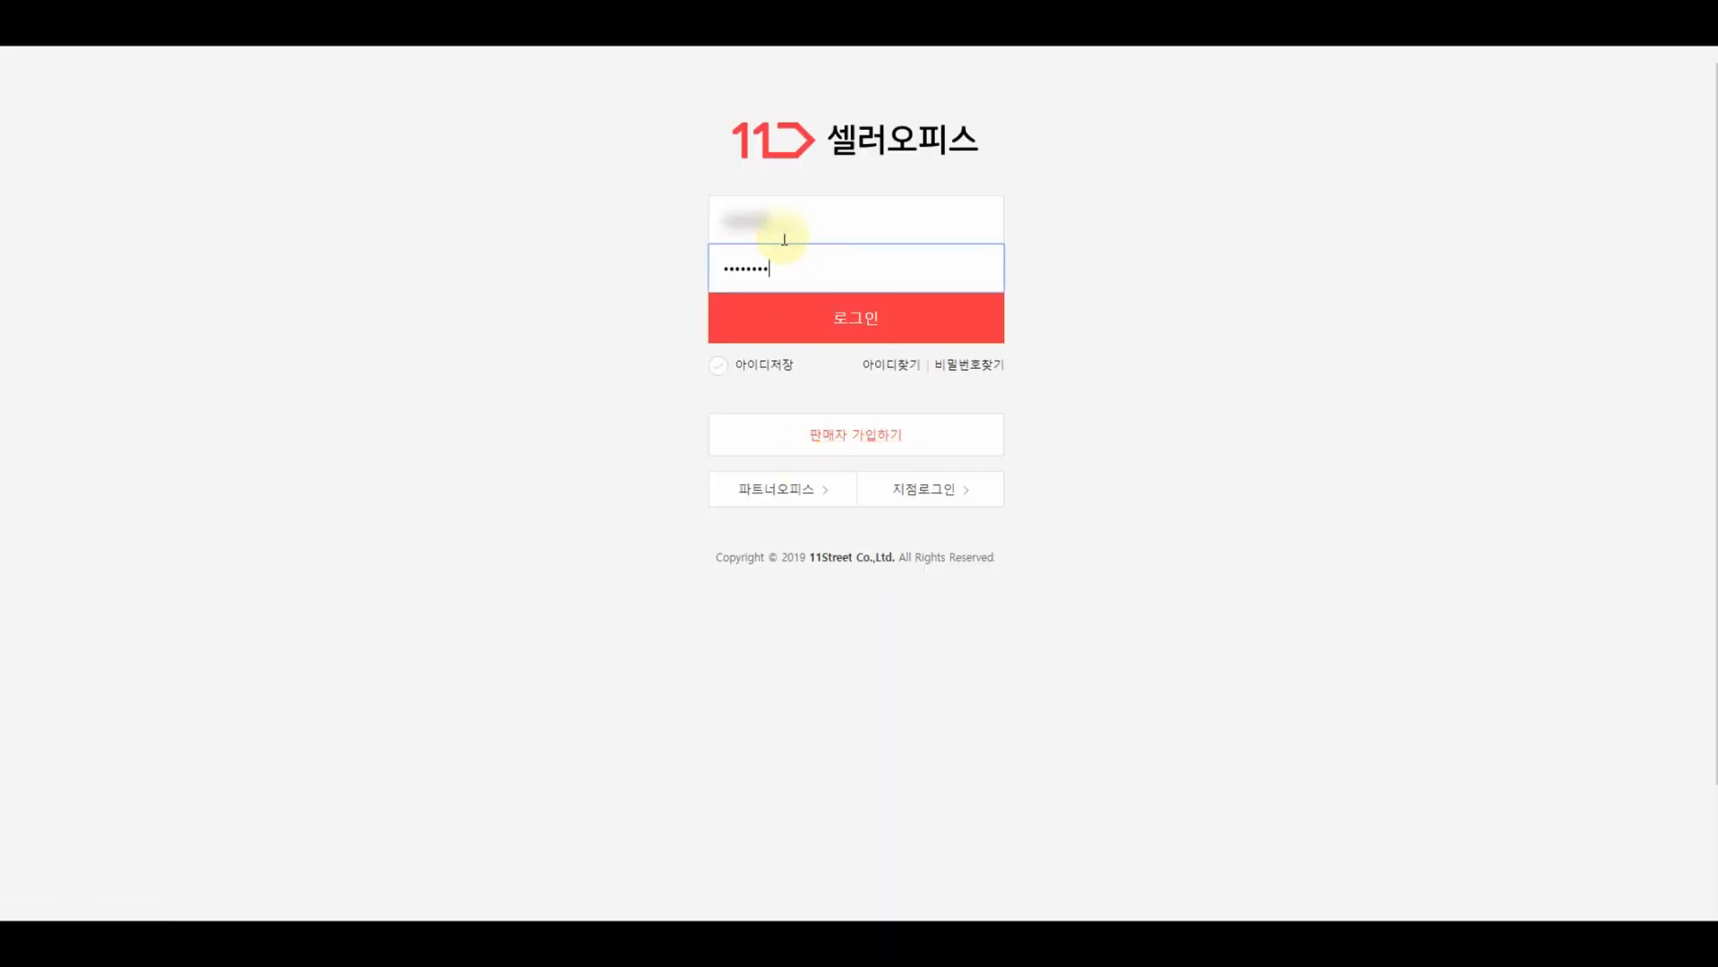
click(862, 304)
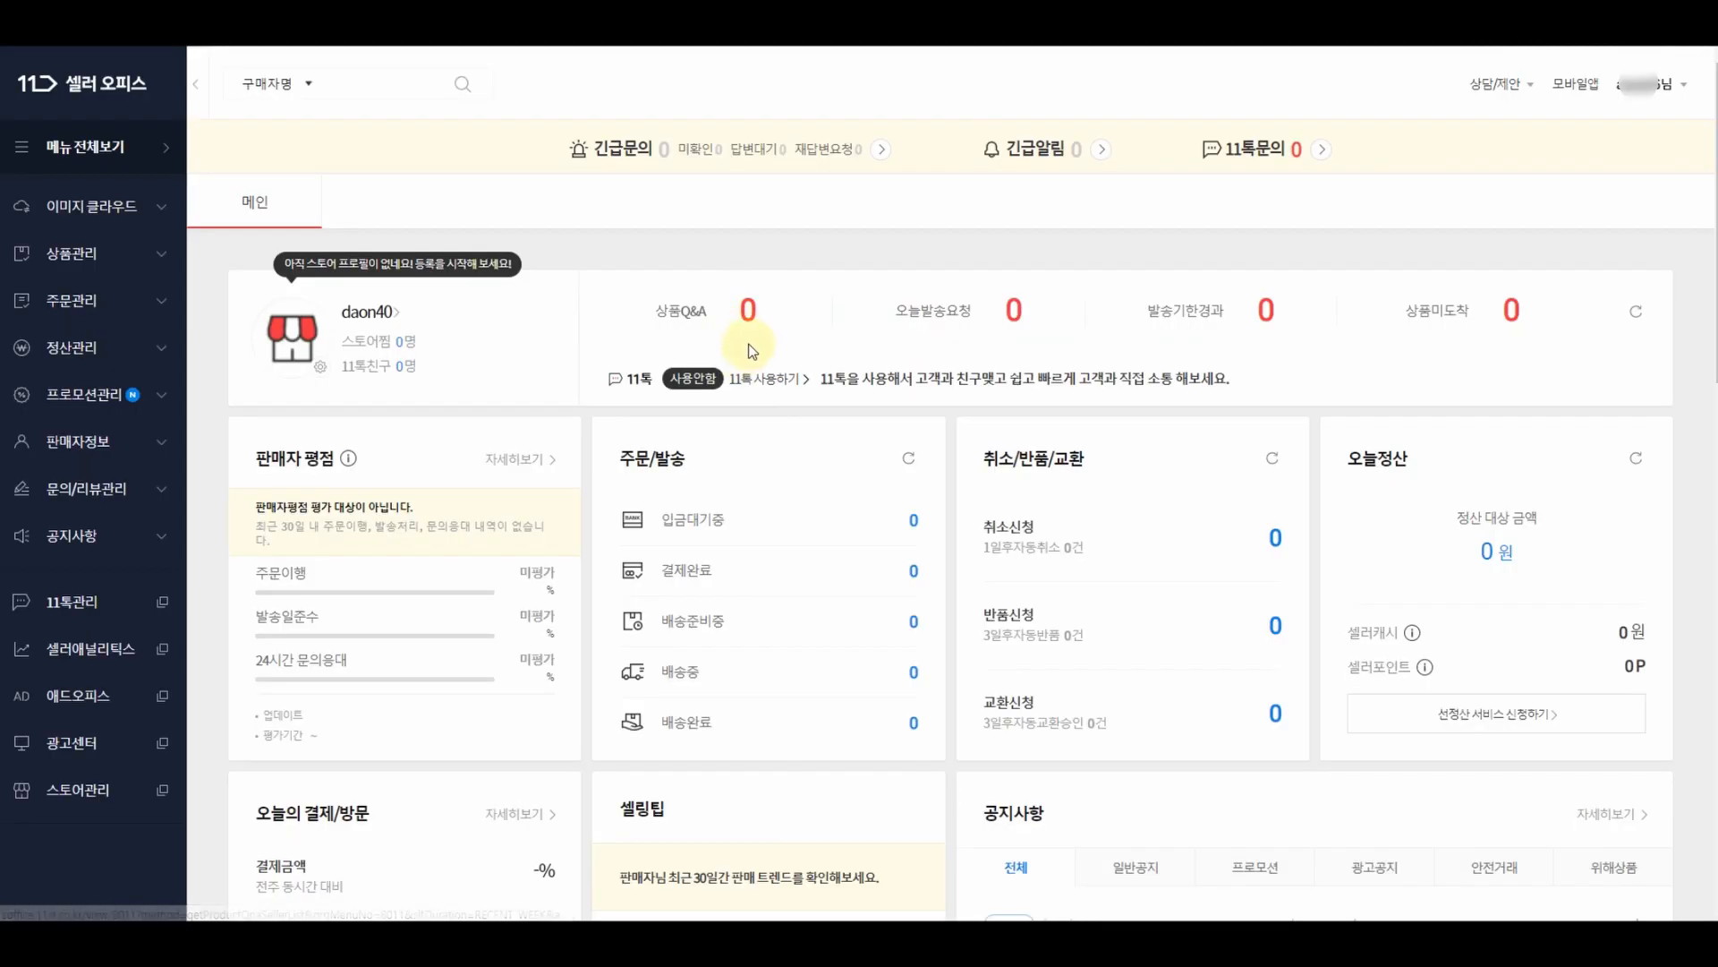
click(83, 256)
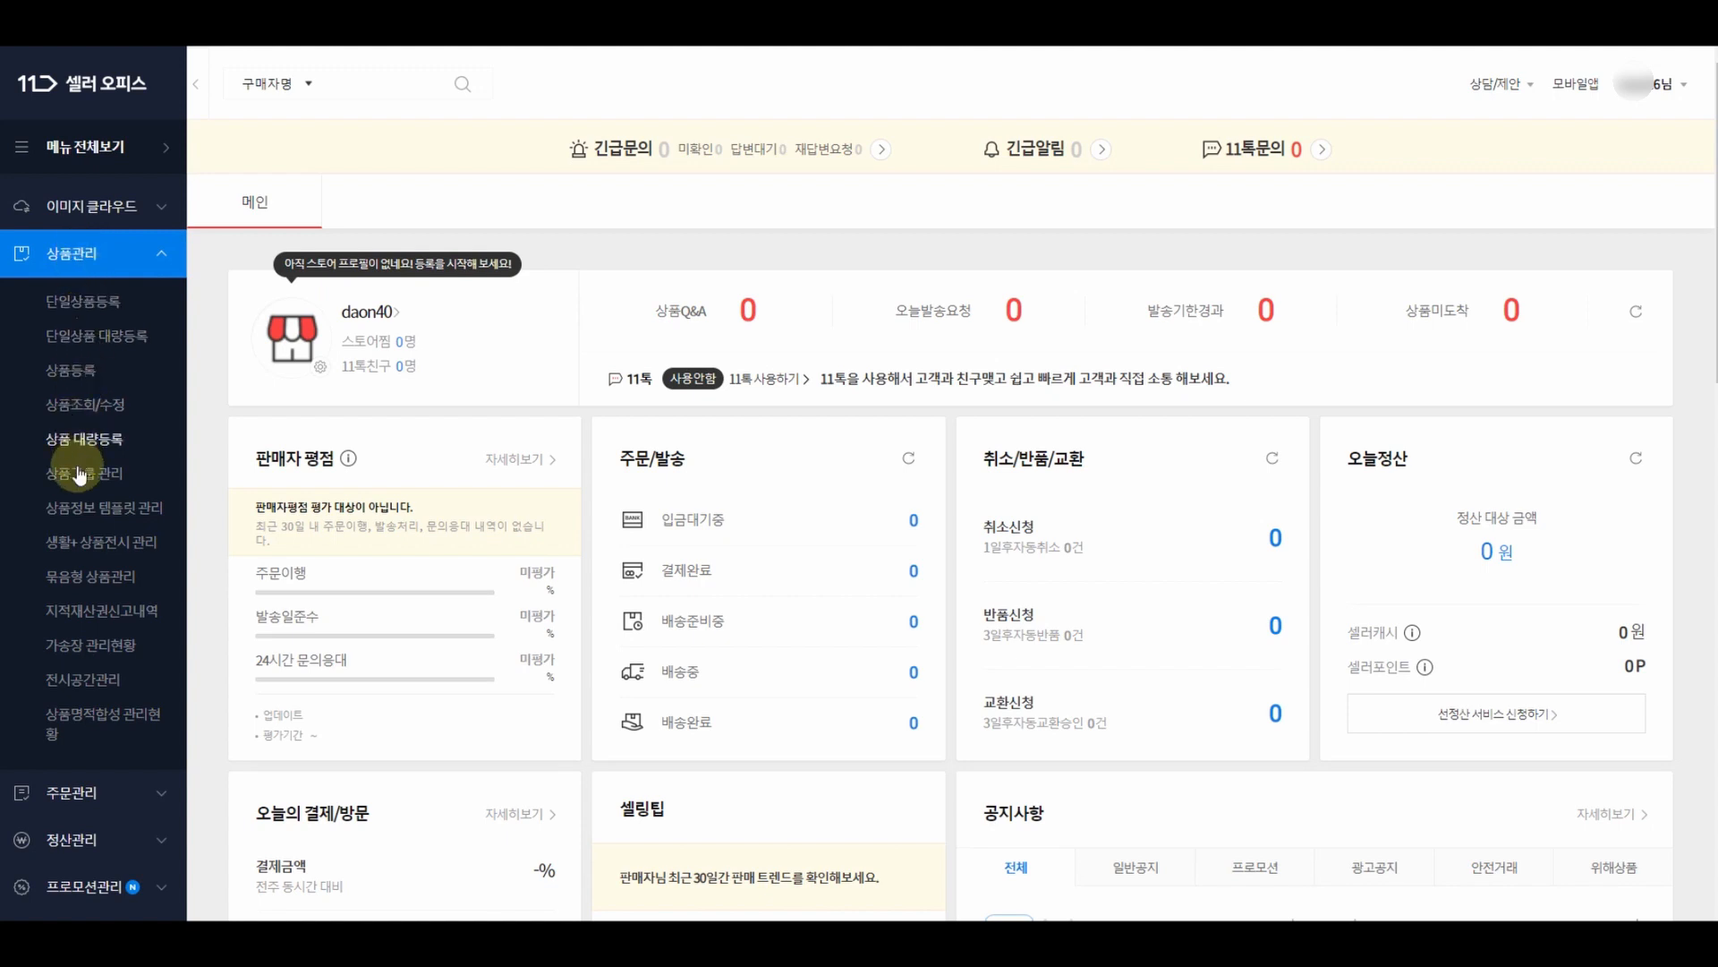
click(99, 515)
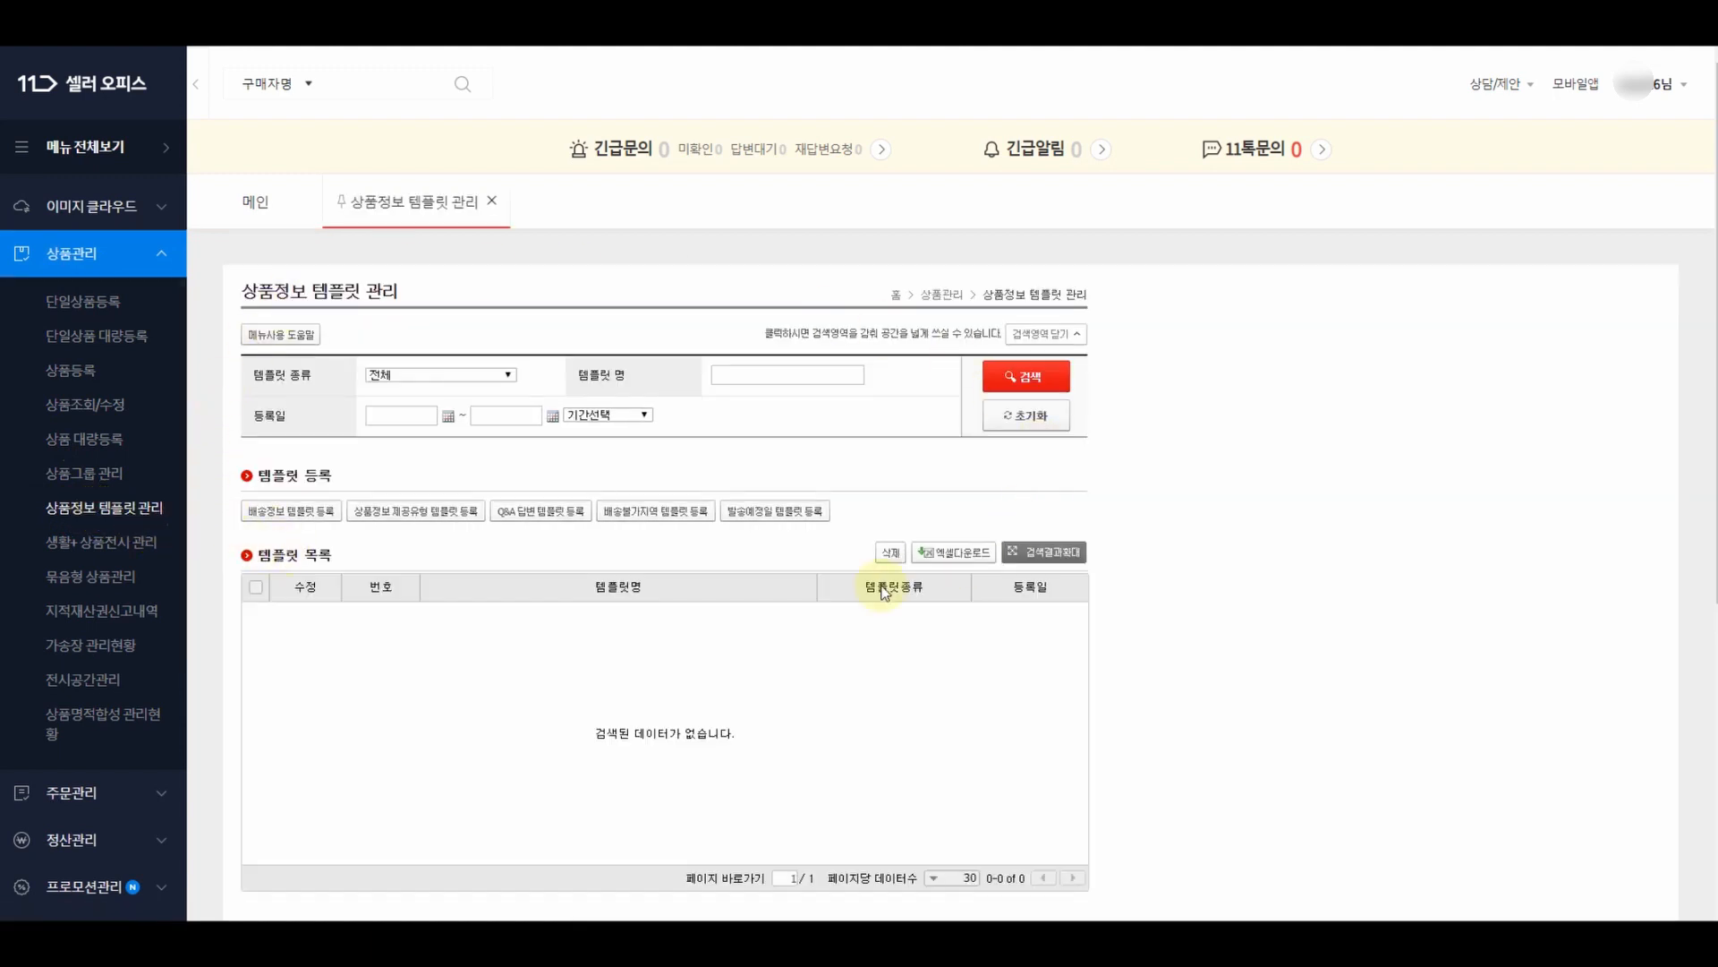
- Start a new delivery information template and apply the saved shipping-origin address
click(313, 514)
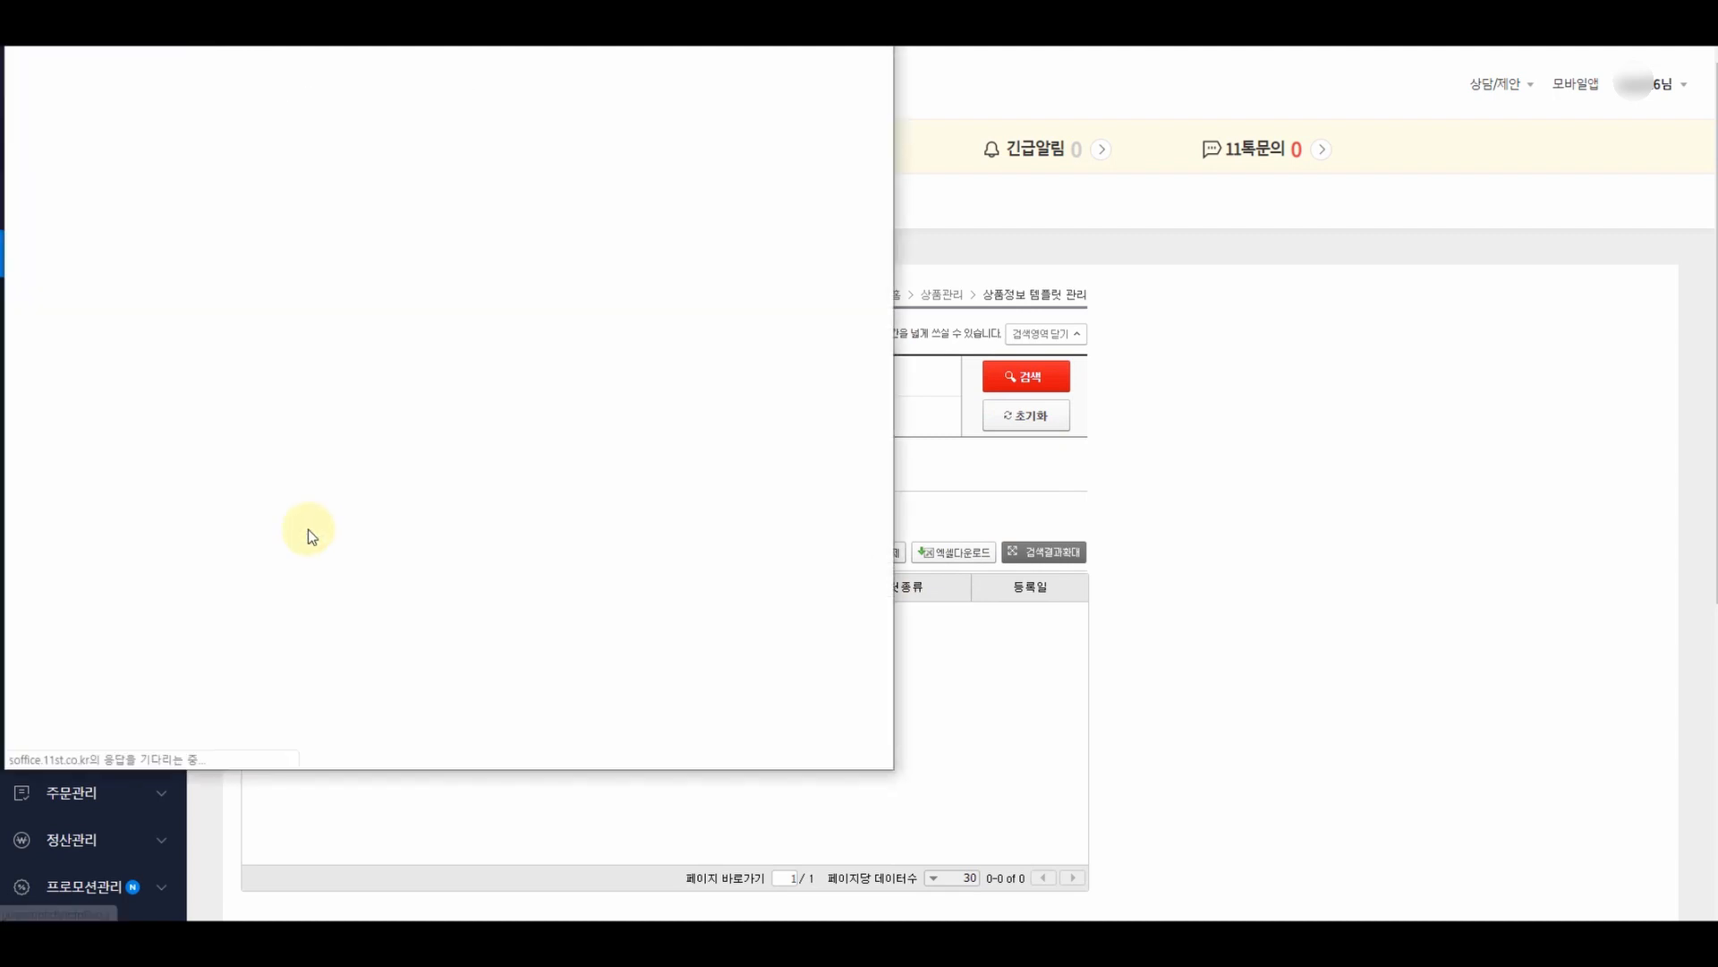
drag(835, 184, 867, 110)
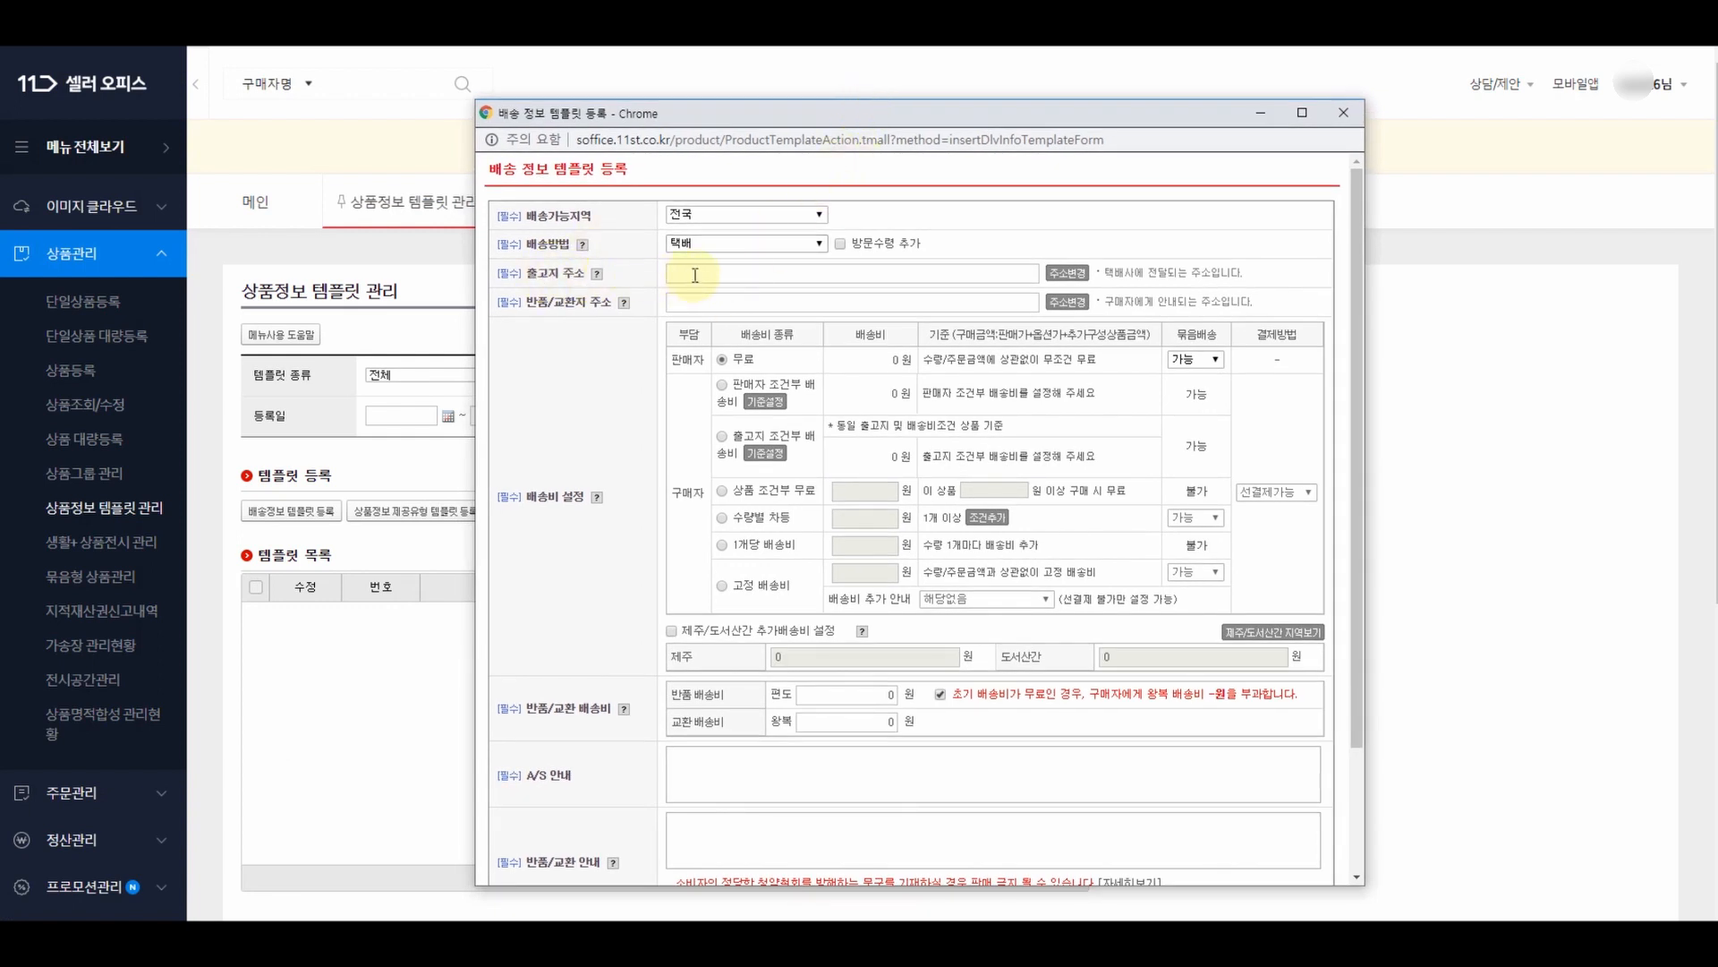
click(1072, 279)
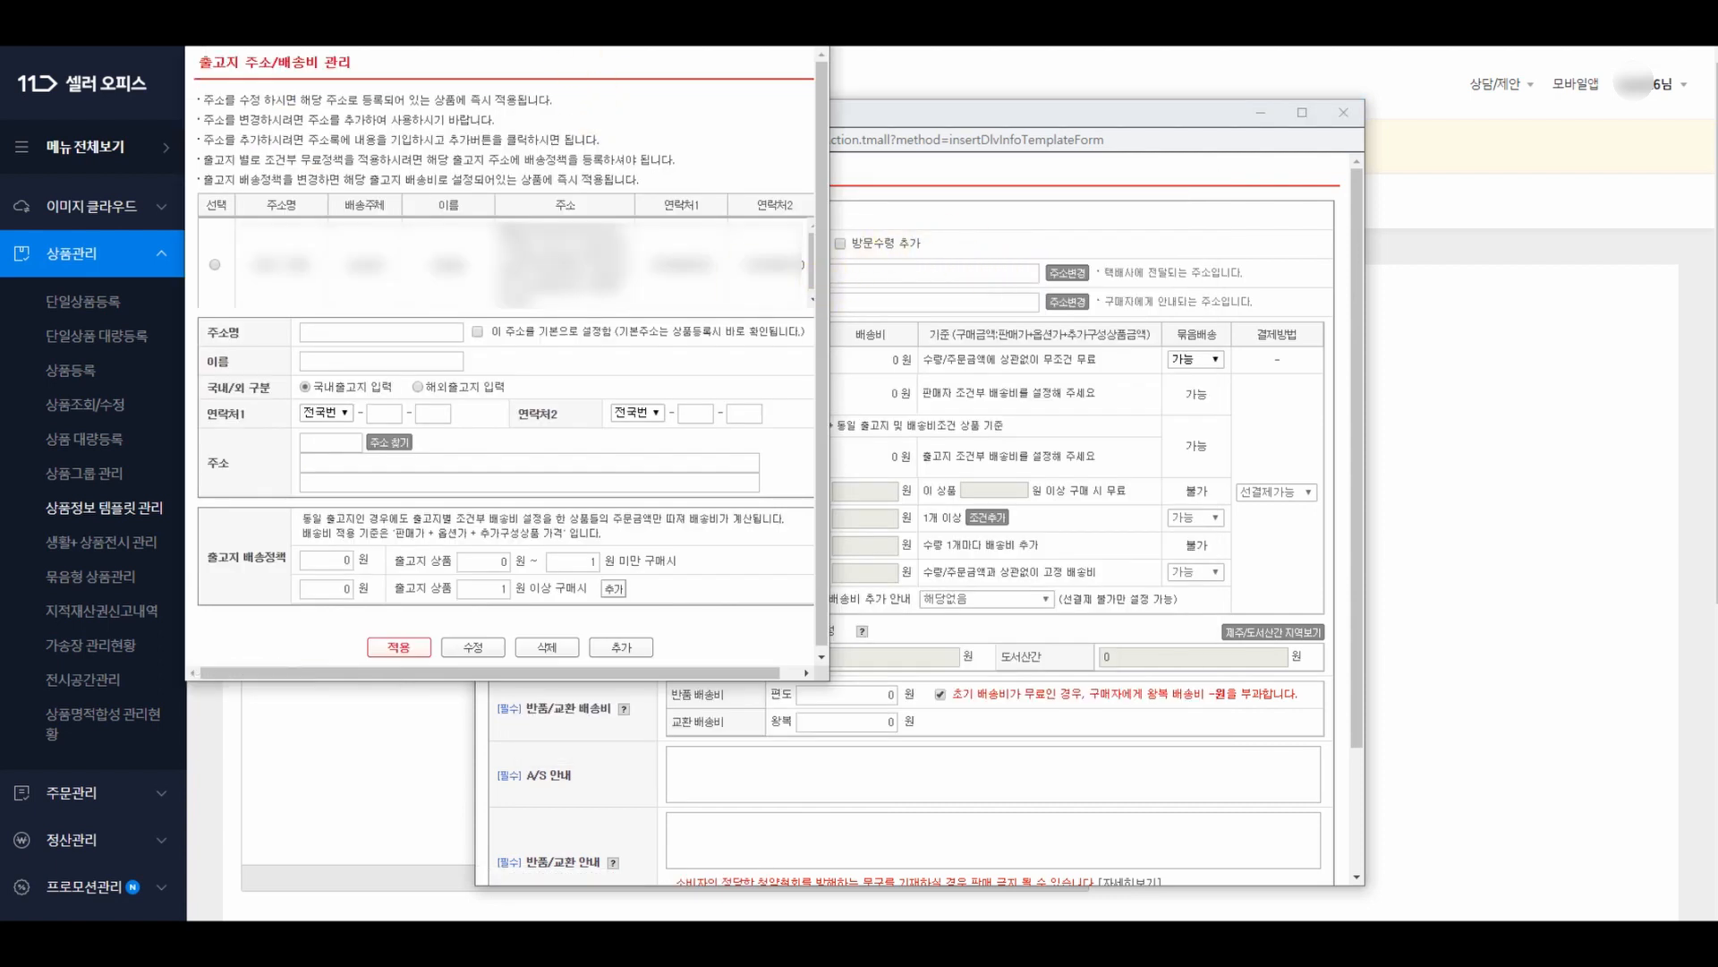
drag(530, 7, 895, 127)
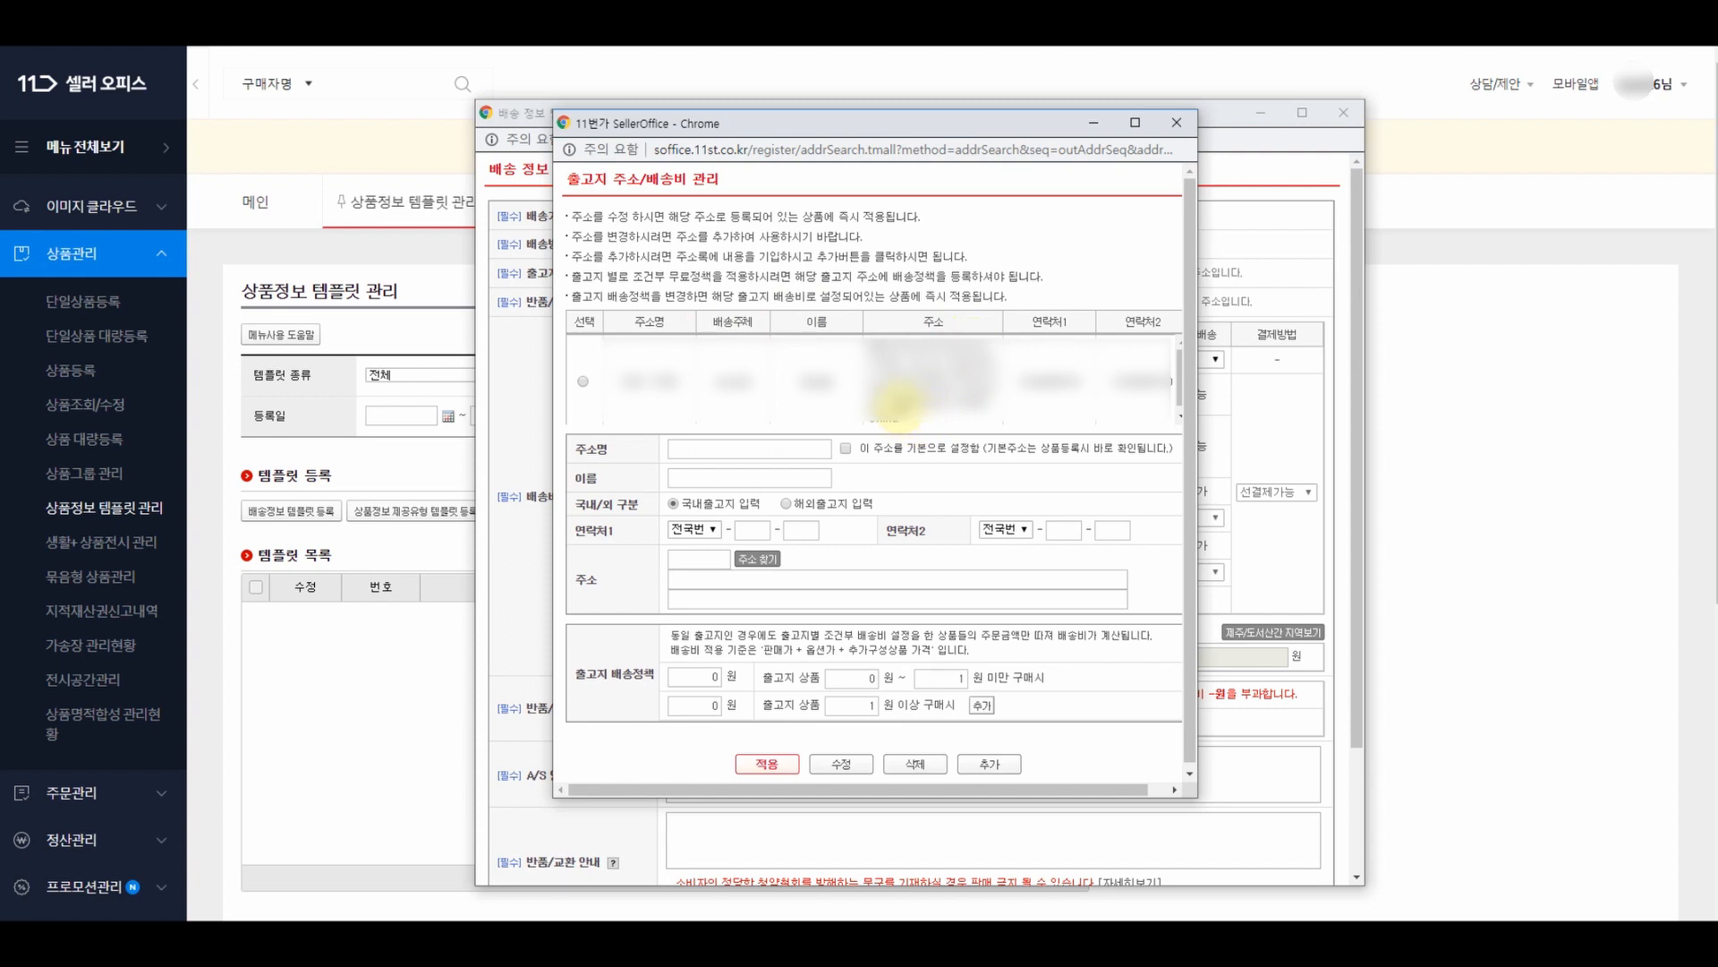
click(583, 384)
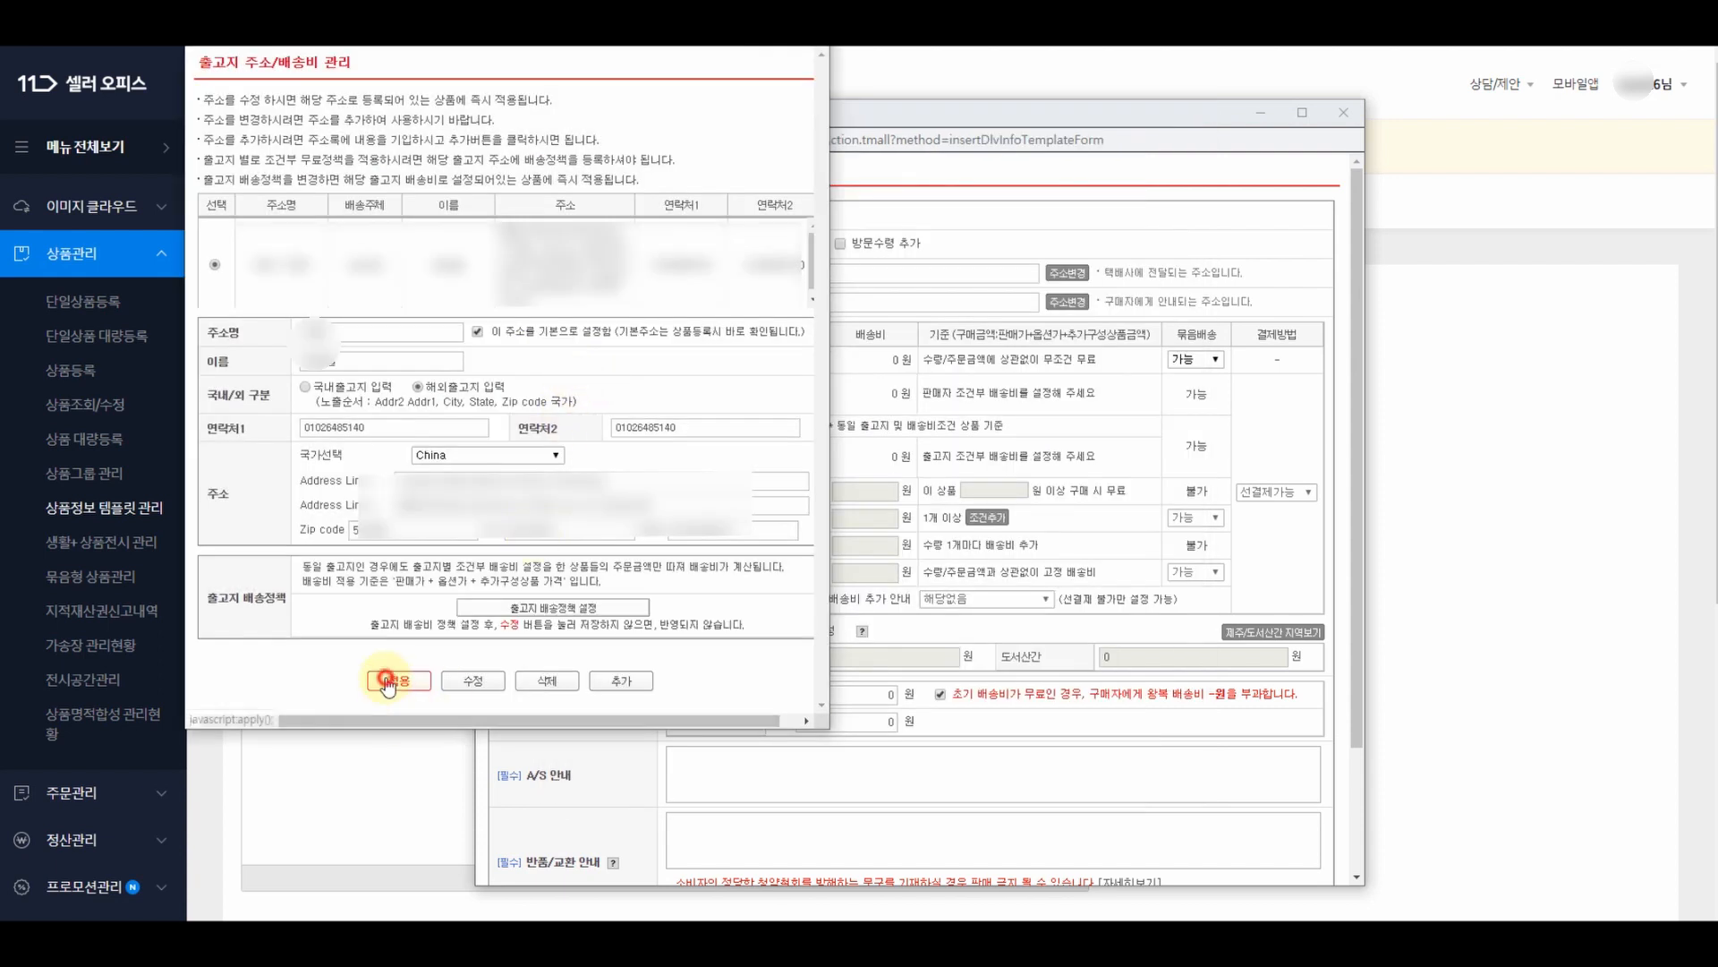
click(394, 682)
- Reopen the shipping-origin address manager and begin an overseas origin address entry
drag(700, 275, 1010, 281)
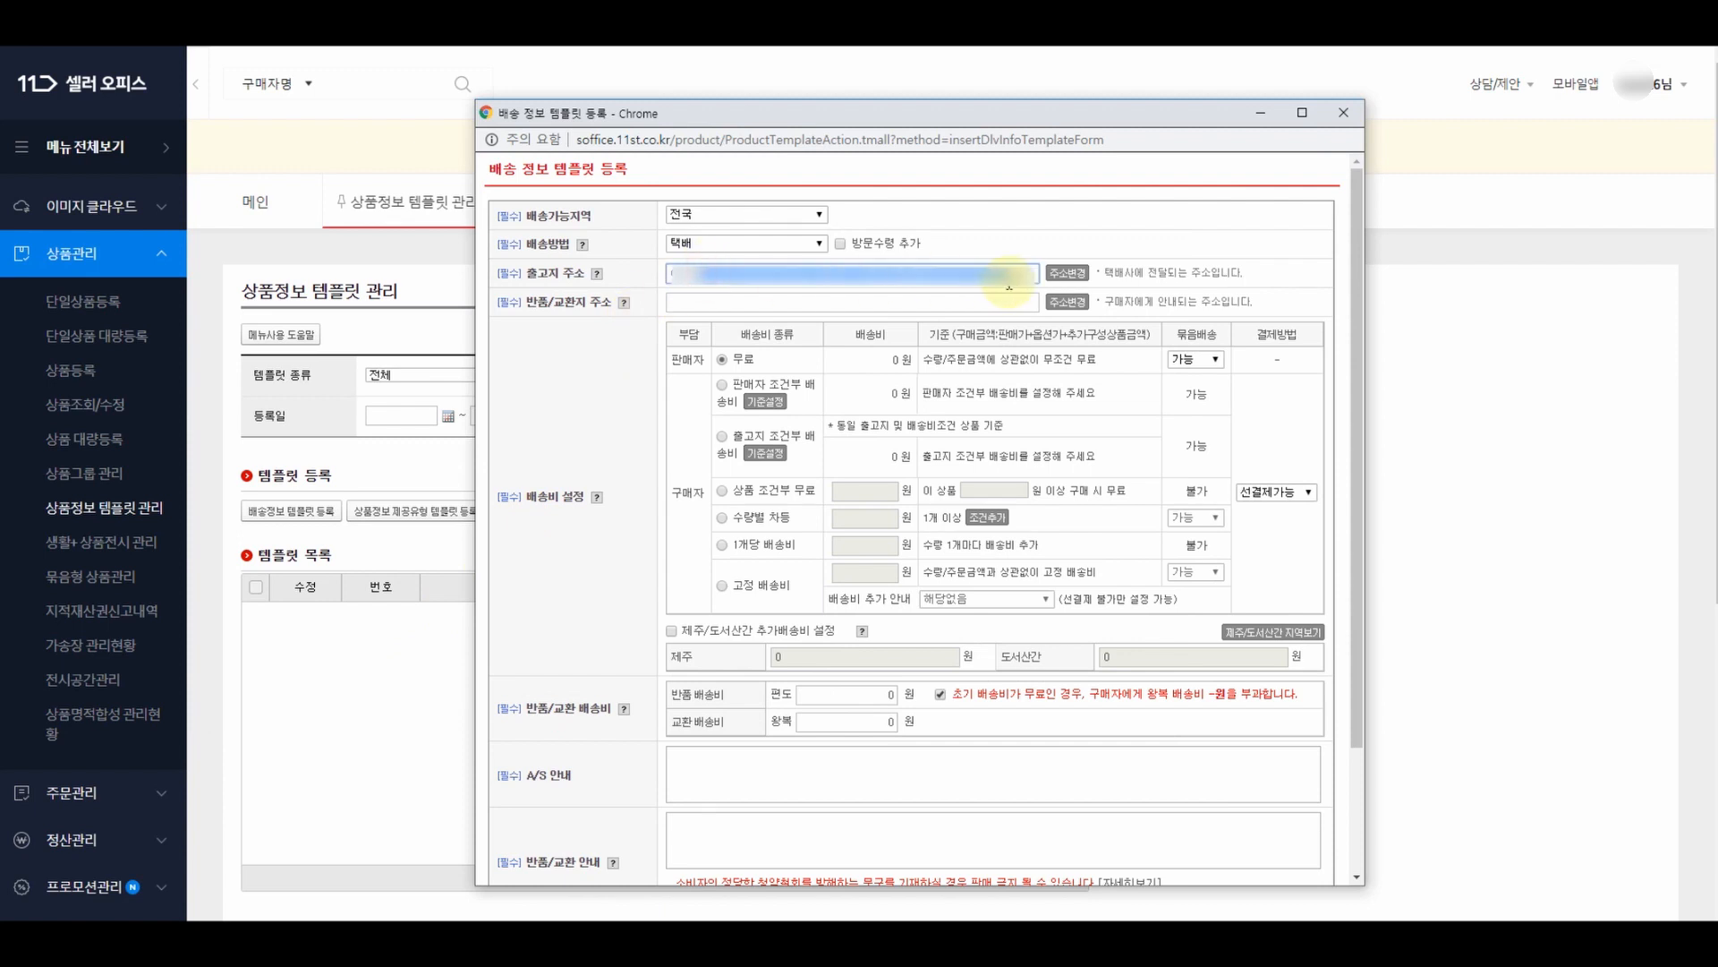
click(1010, 275)
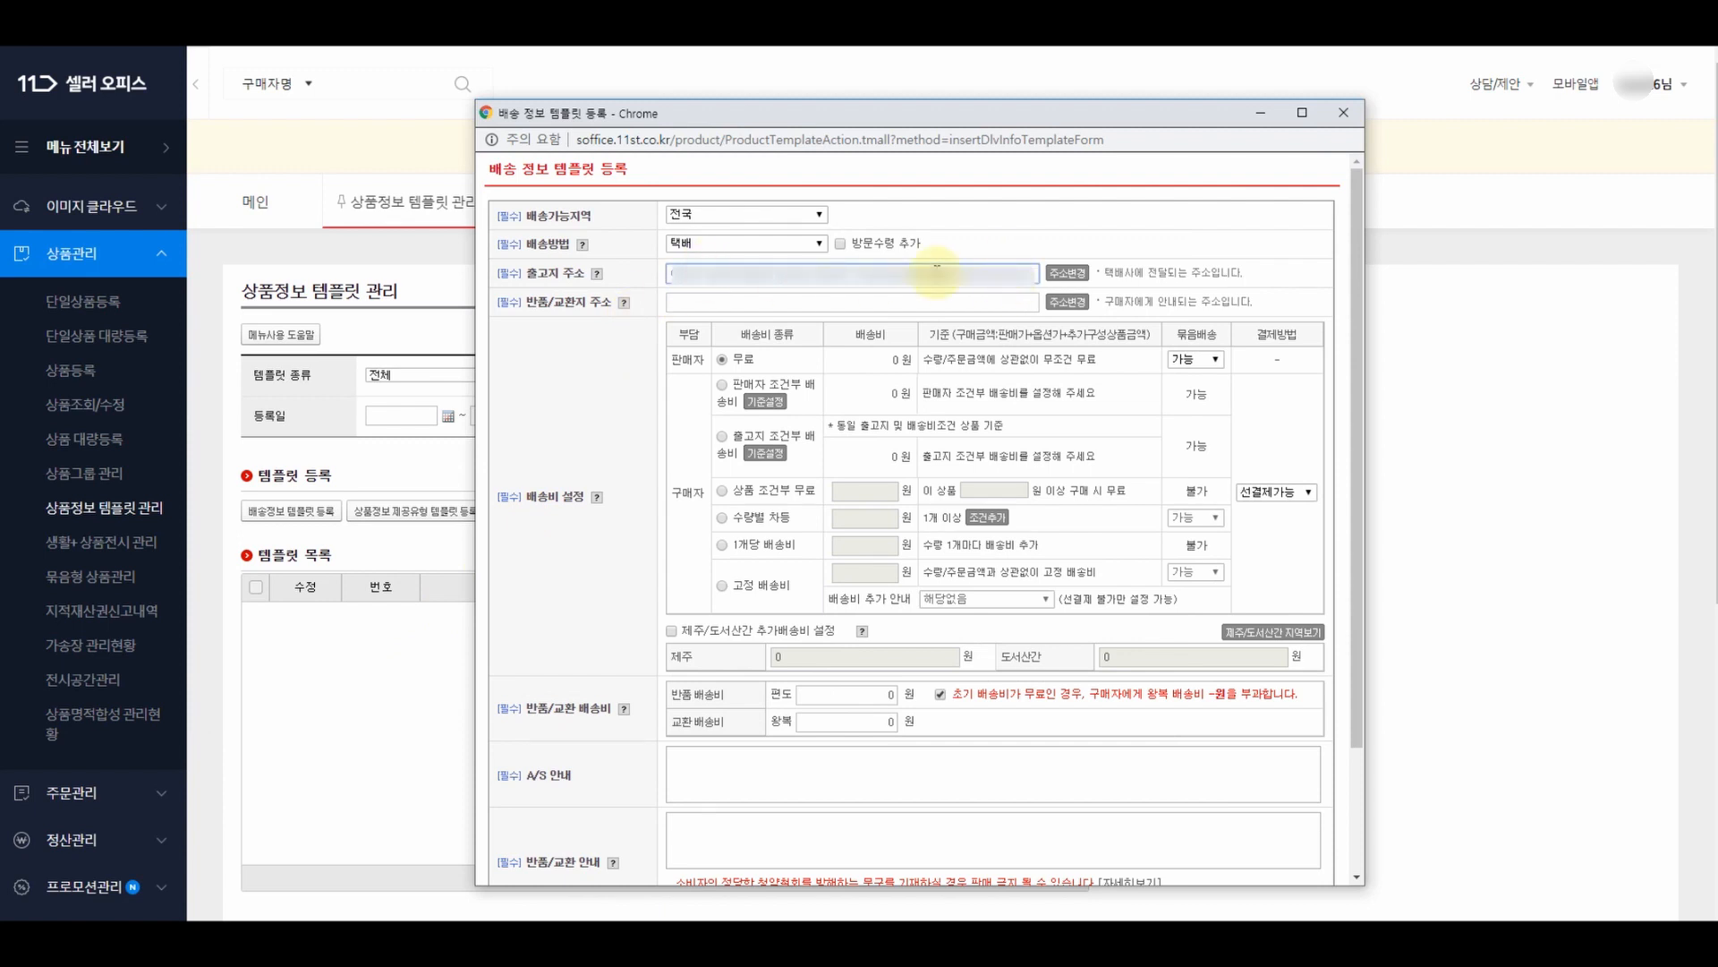
click(1067, 279)
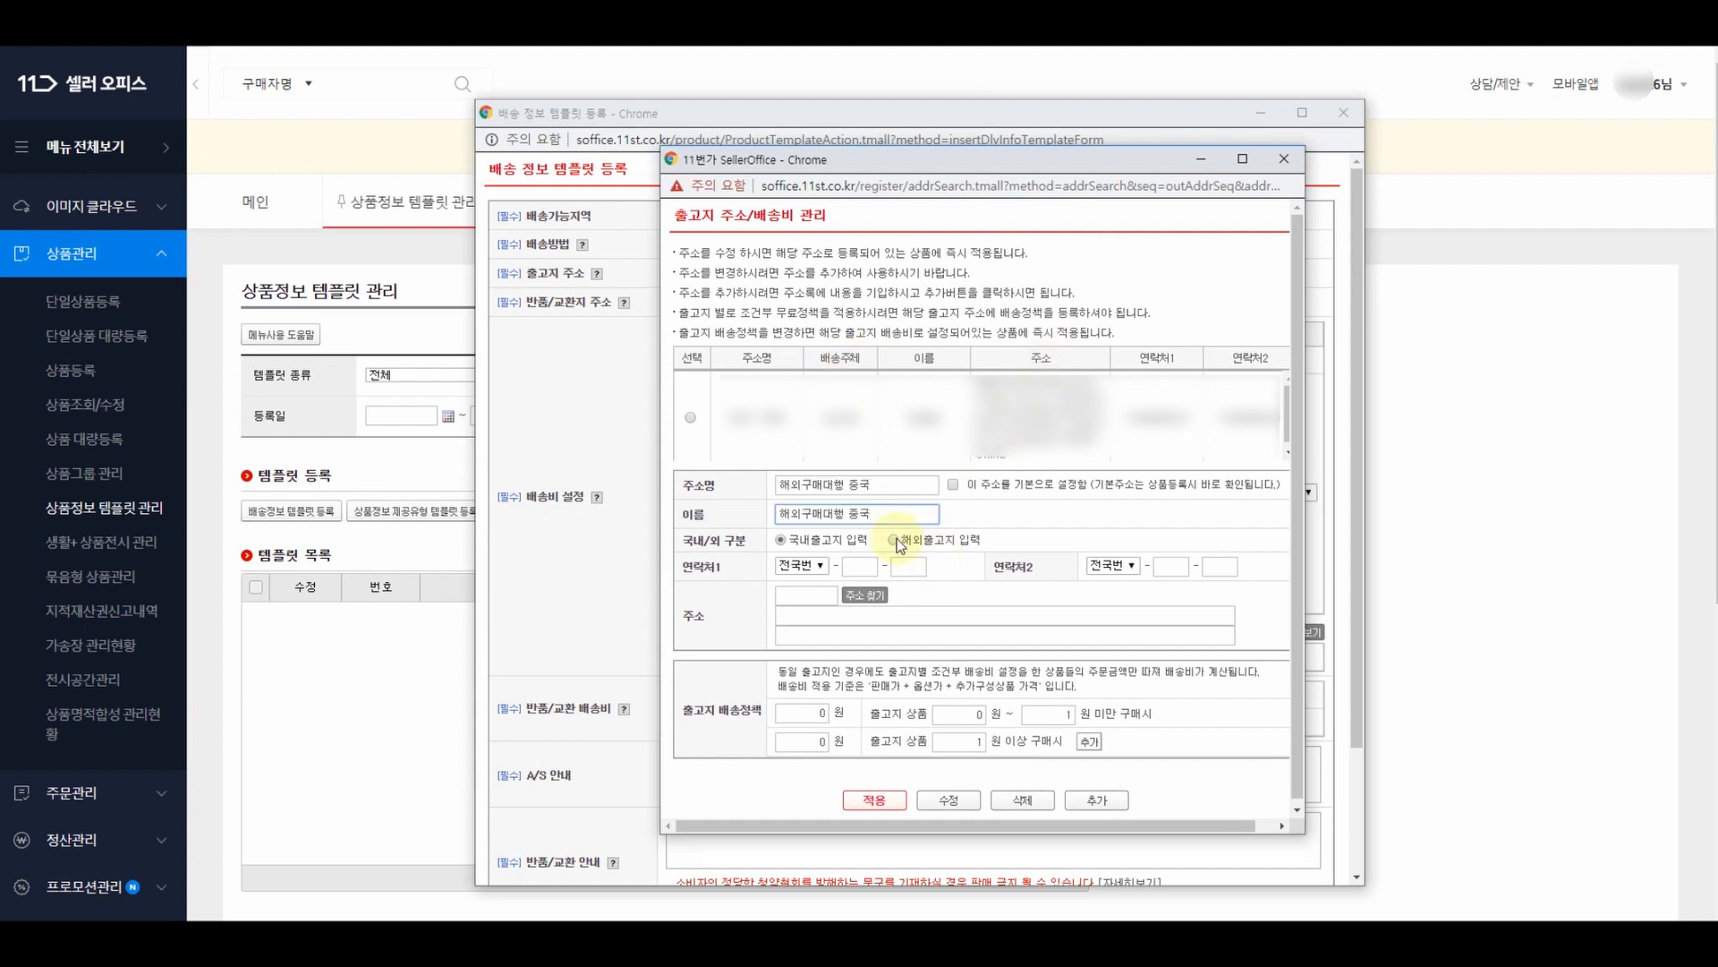
click(895, 540)
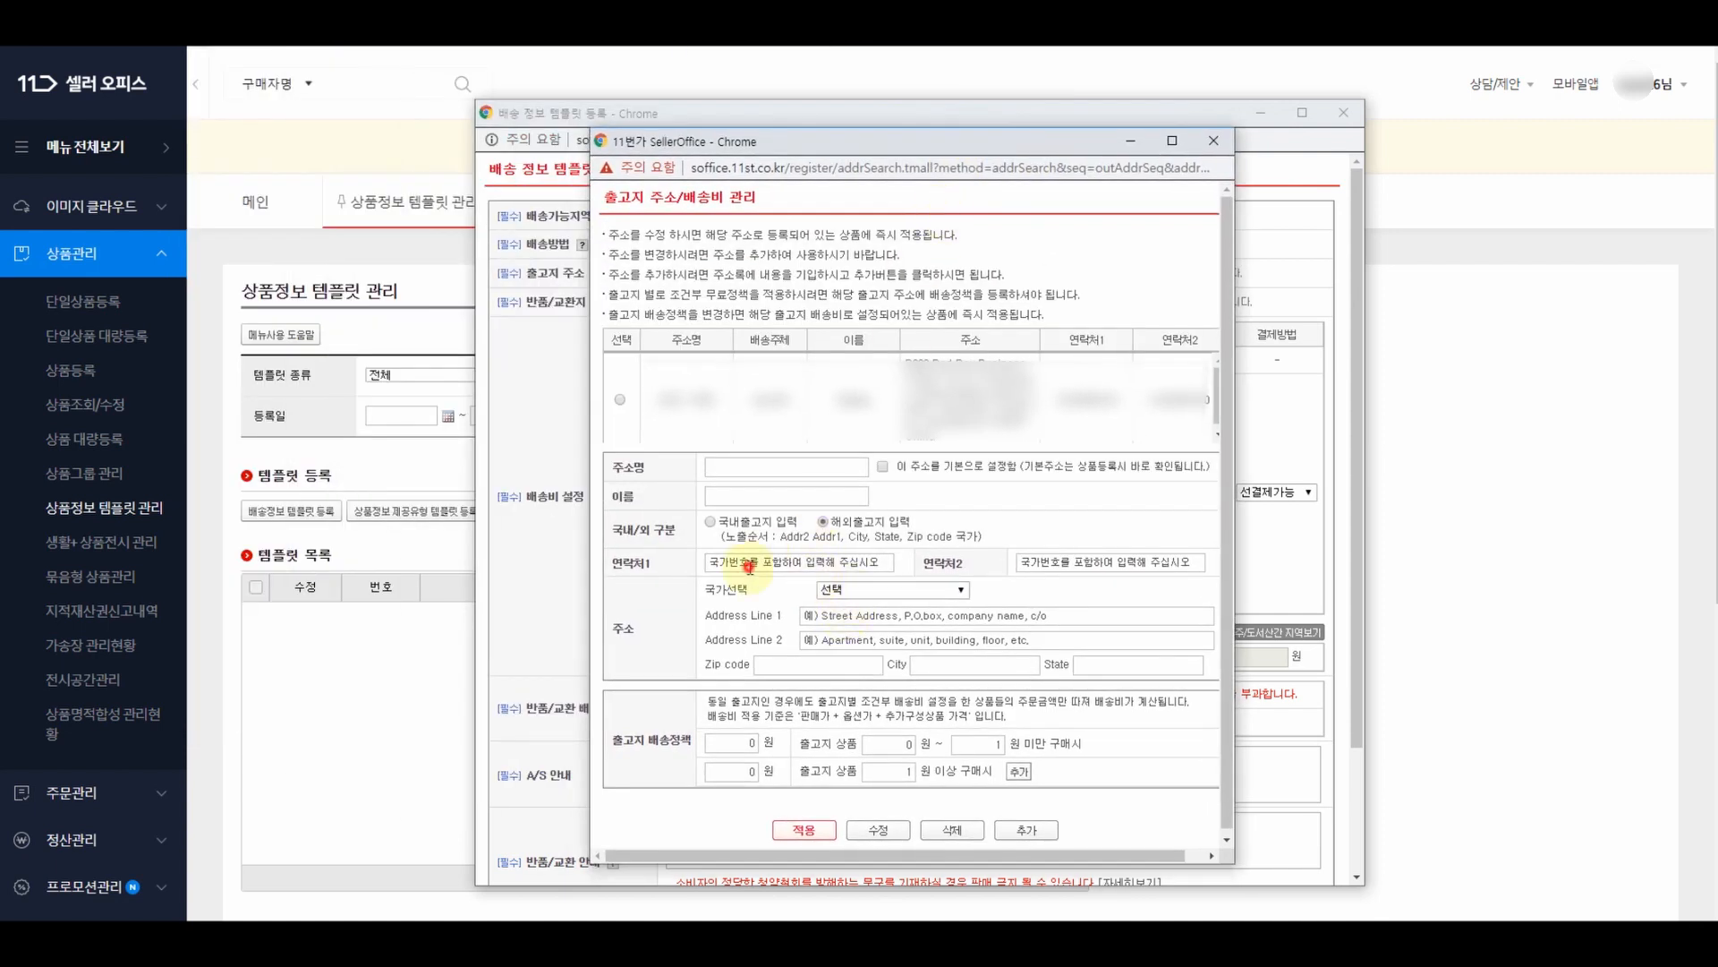
click(748, 566)
click(1055, 561)
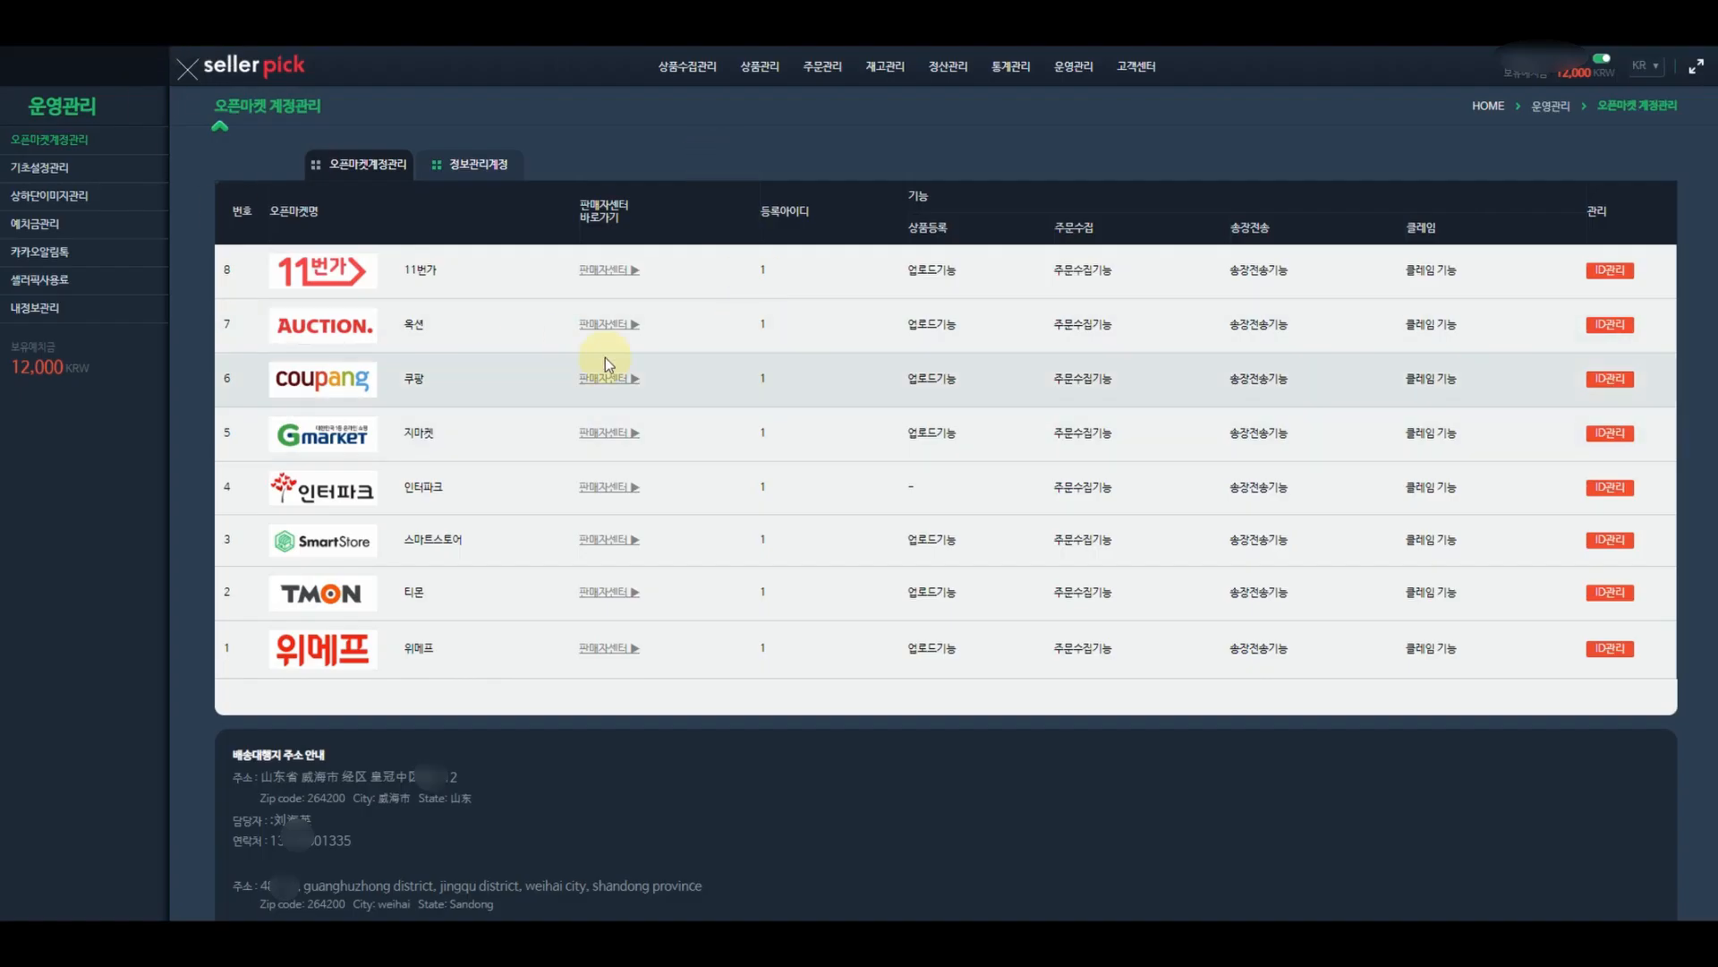
- Copy the forwarding agent's contact number from Sellerpick's 배송대행지 주소 안내
scroll(690, 389, down, 1)
click(369, 719)
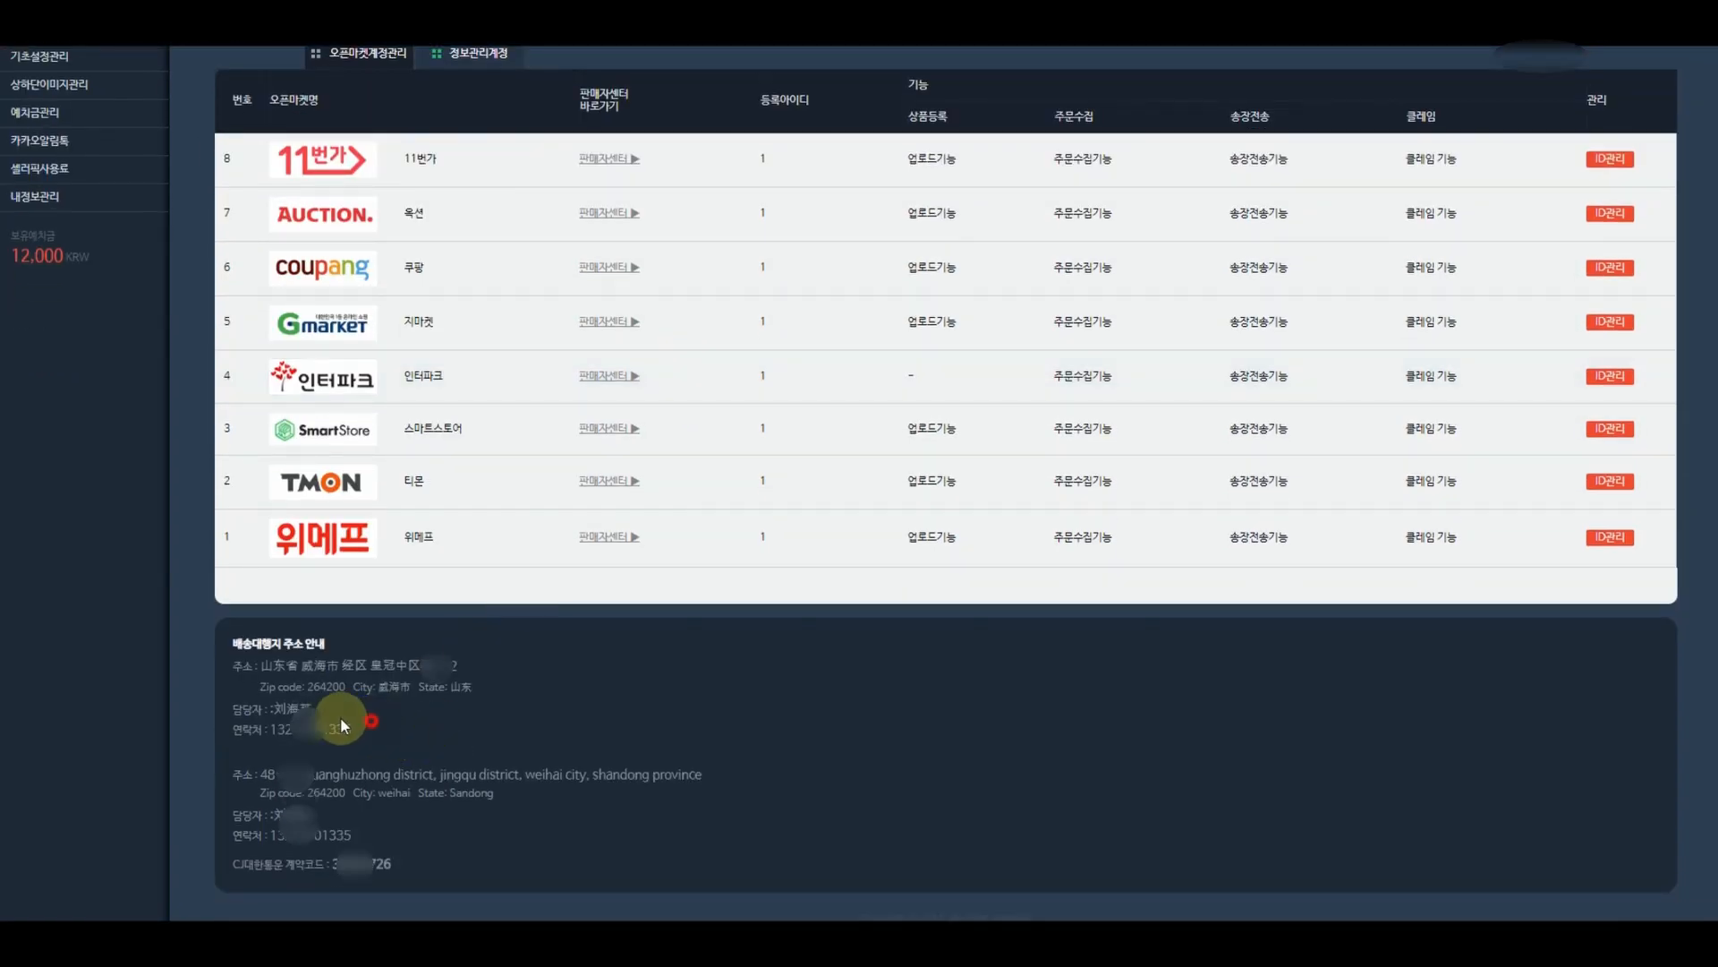
drag(341, 725, 226, 661)
drag(351, 836, 226, 775)
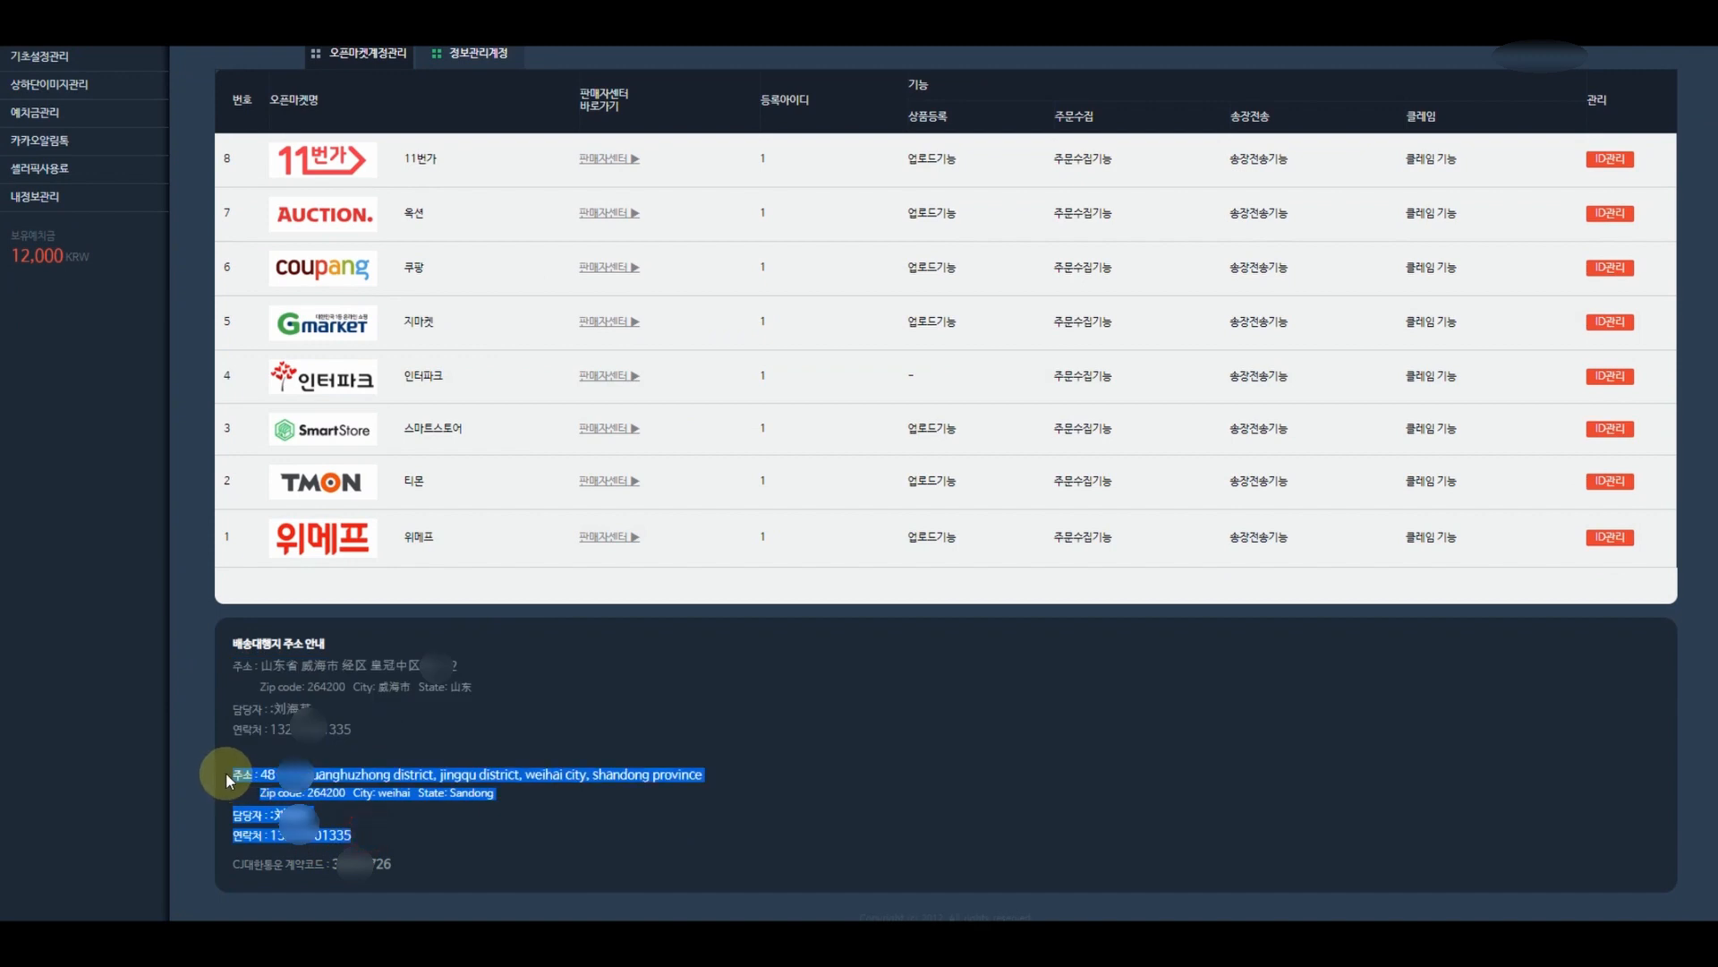
click(415, 756)
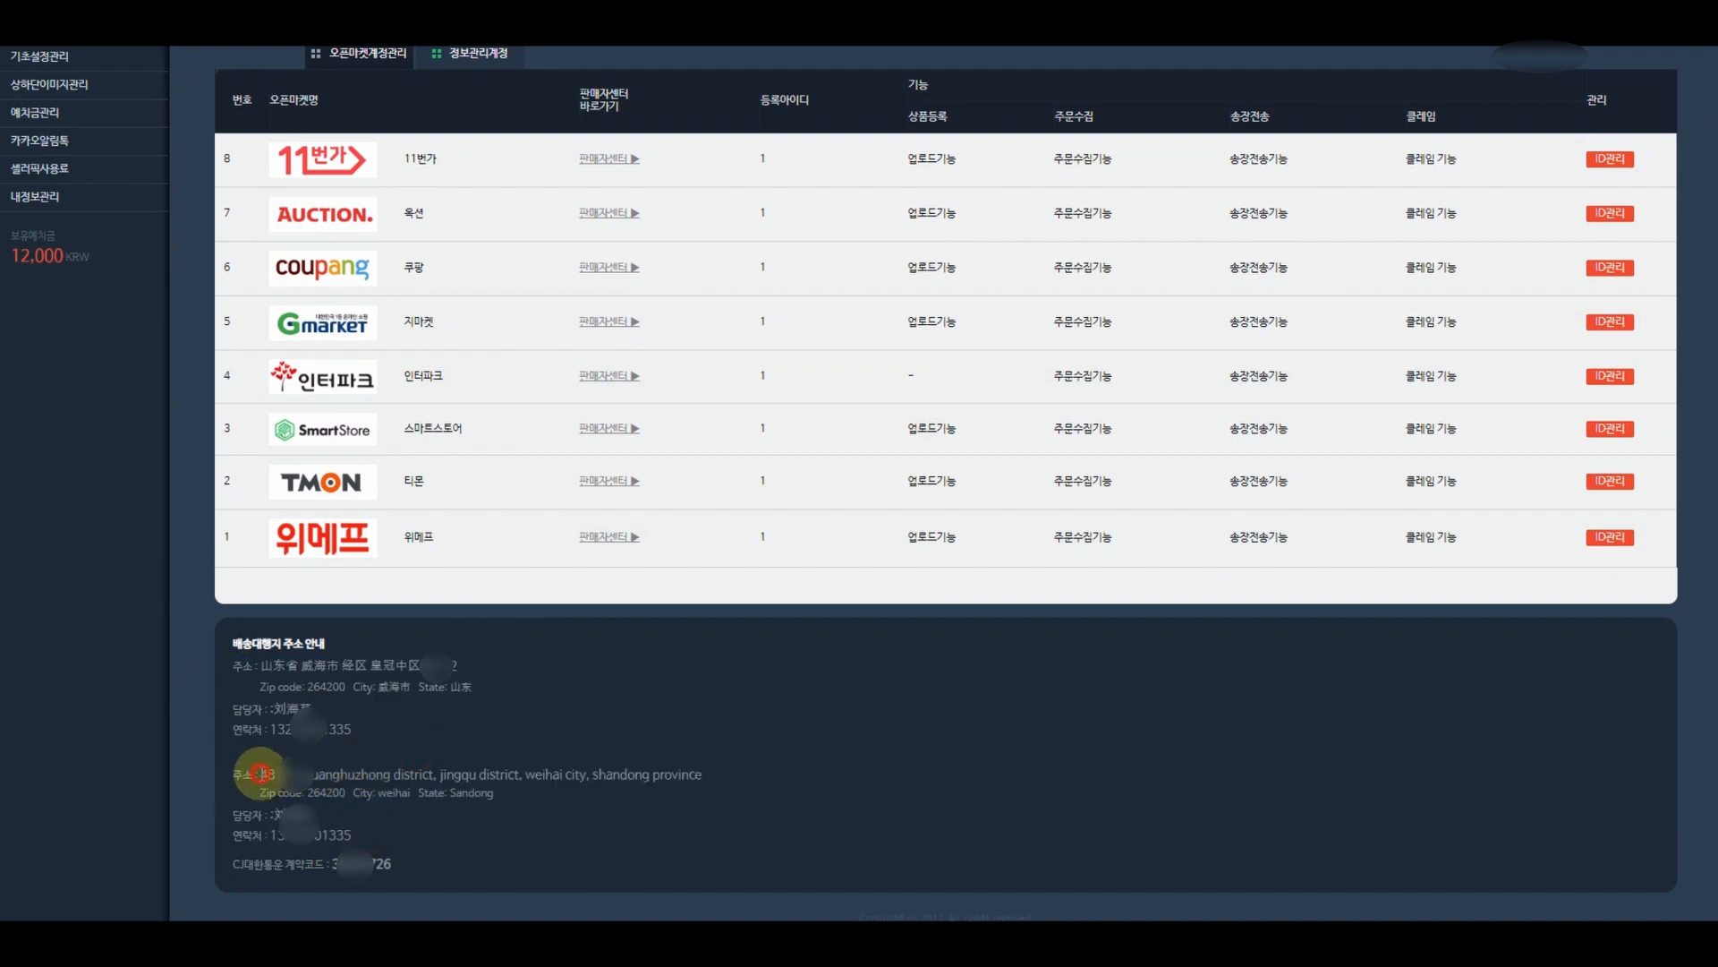
drag(354, 835, 271, 834)
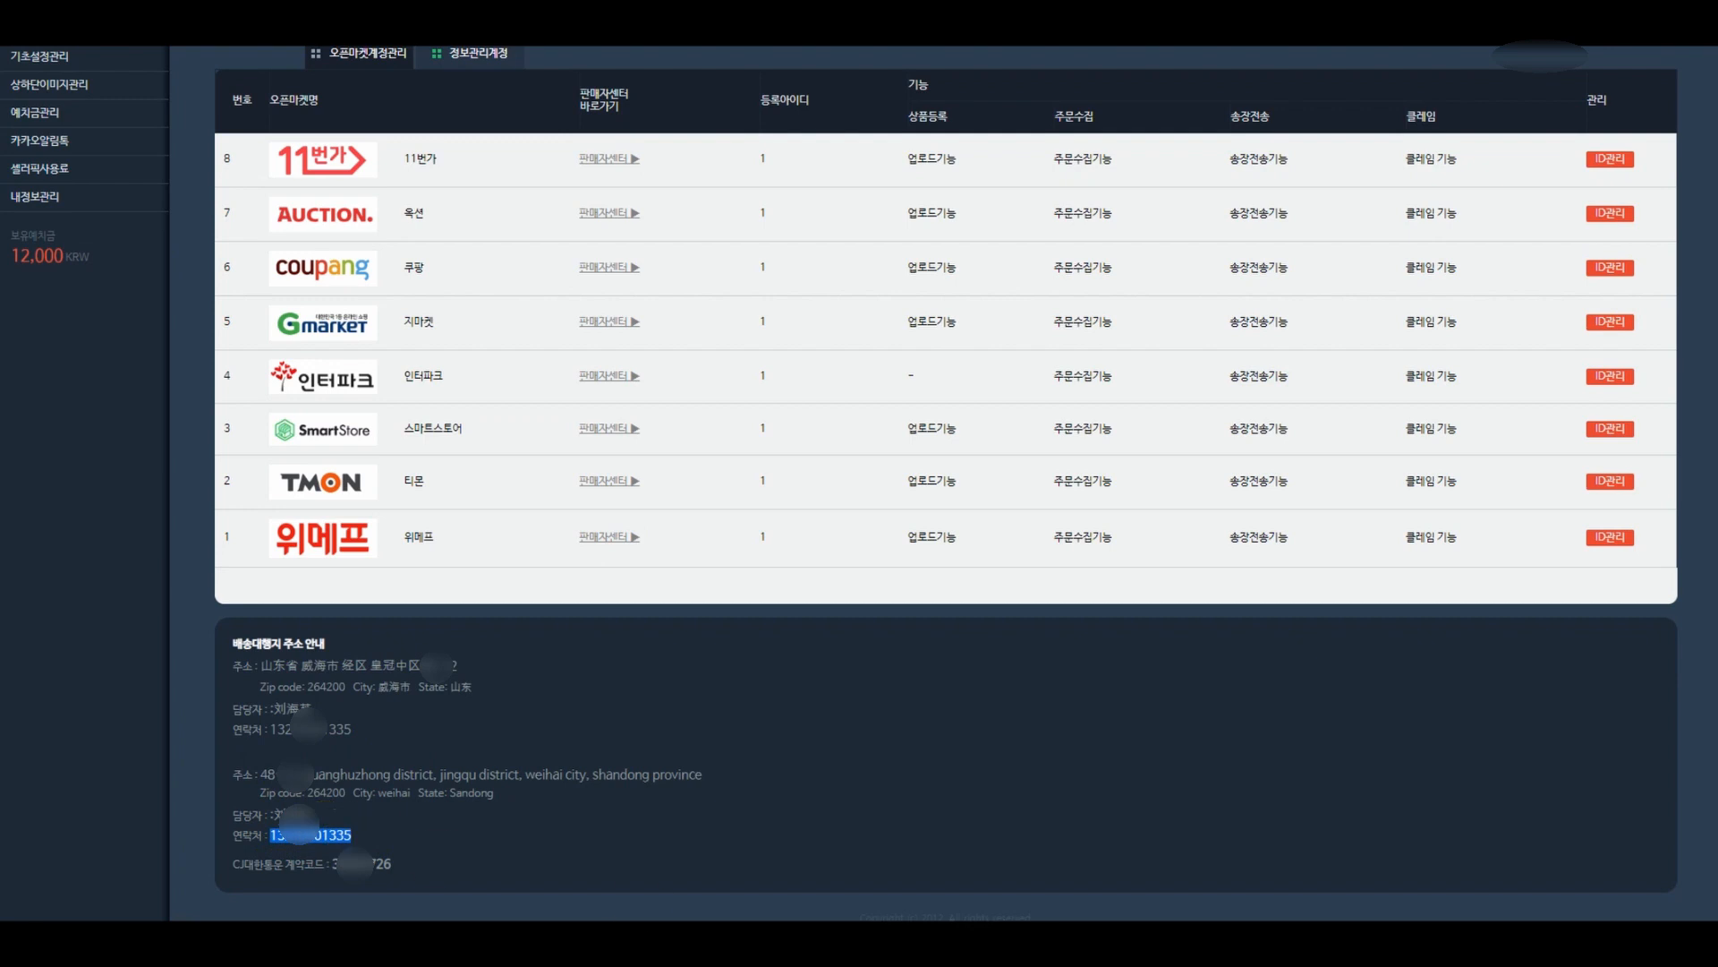
- Paste the agent's number into 연락처1 and 연락처2 of the 11st overseas origin form
click(1524, 859)
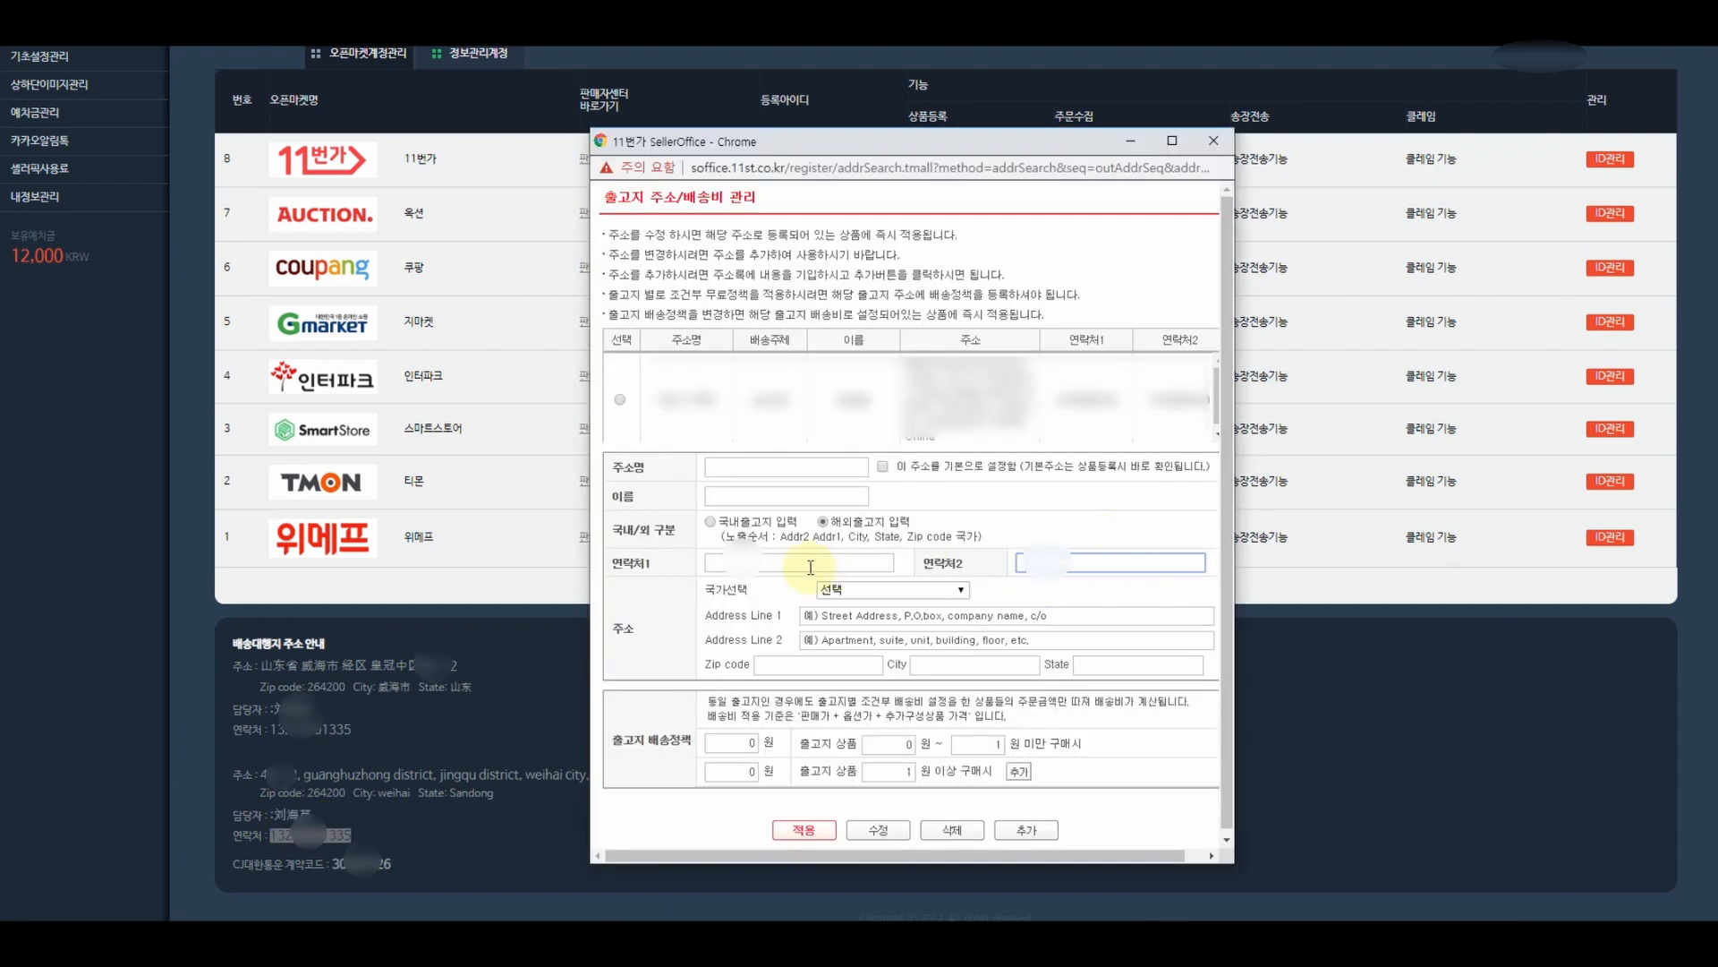
click(810, 567)
key(ctrl+v)
click(1031, 564)
key(ctrl+v)
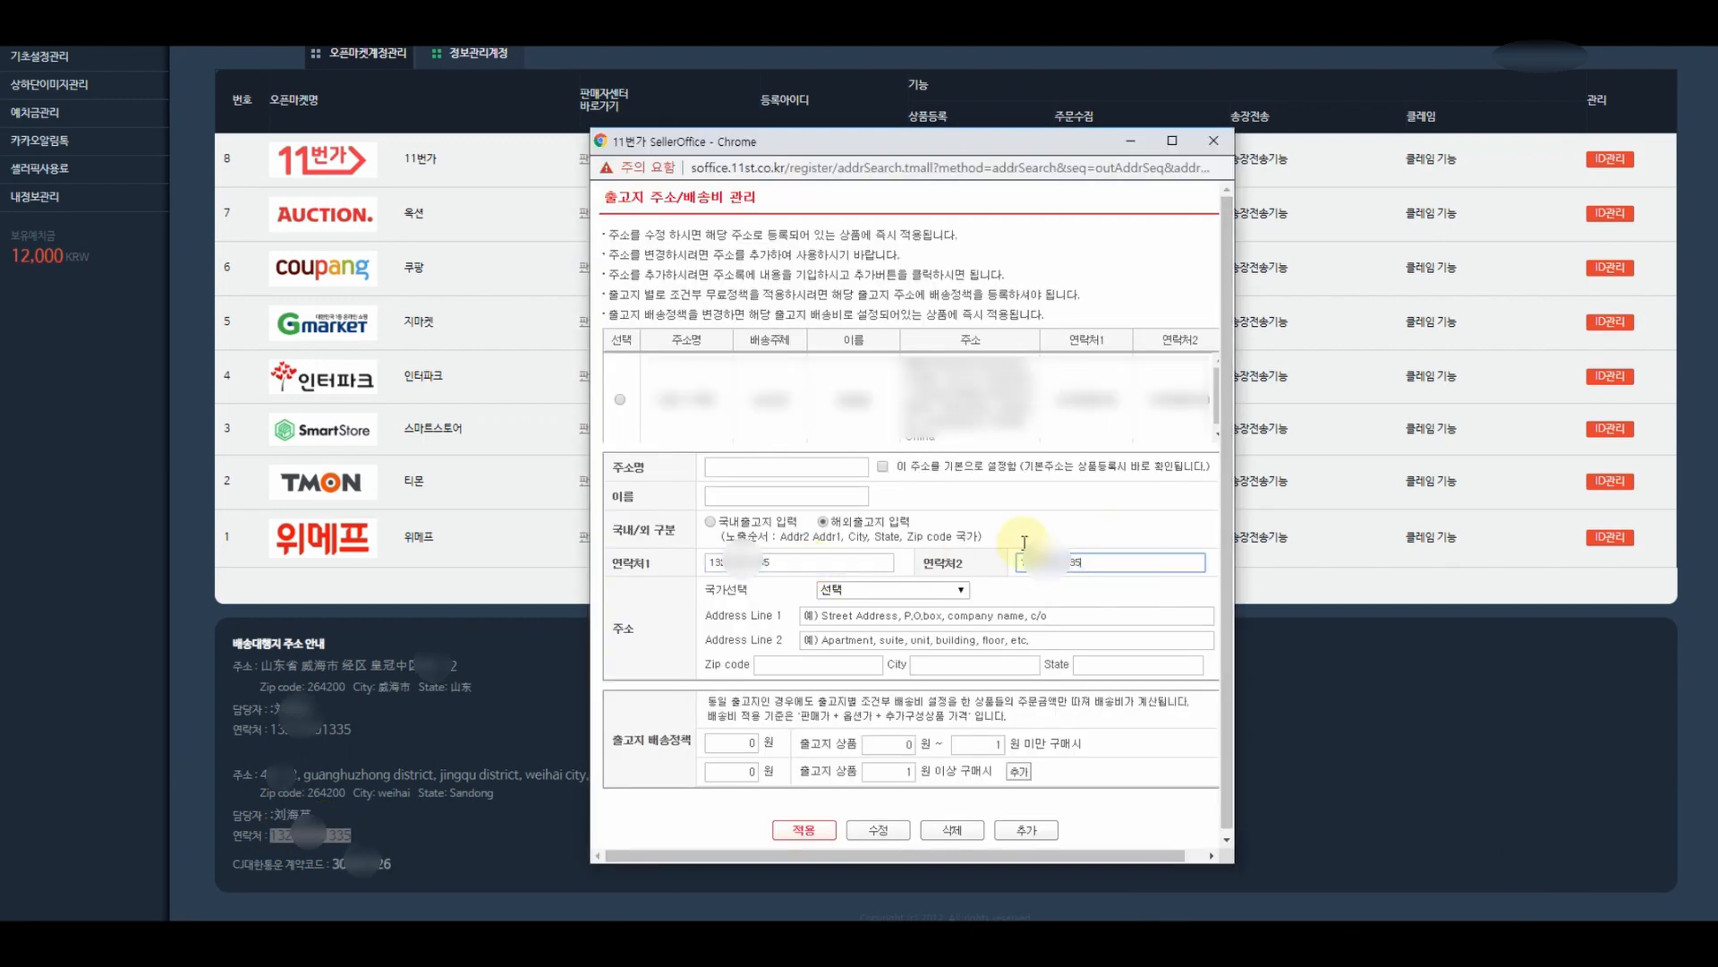
click(769, 468)
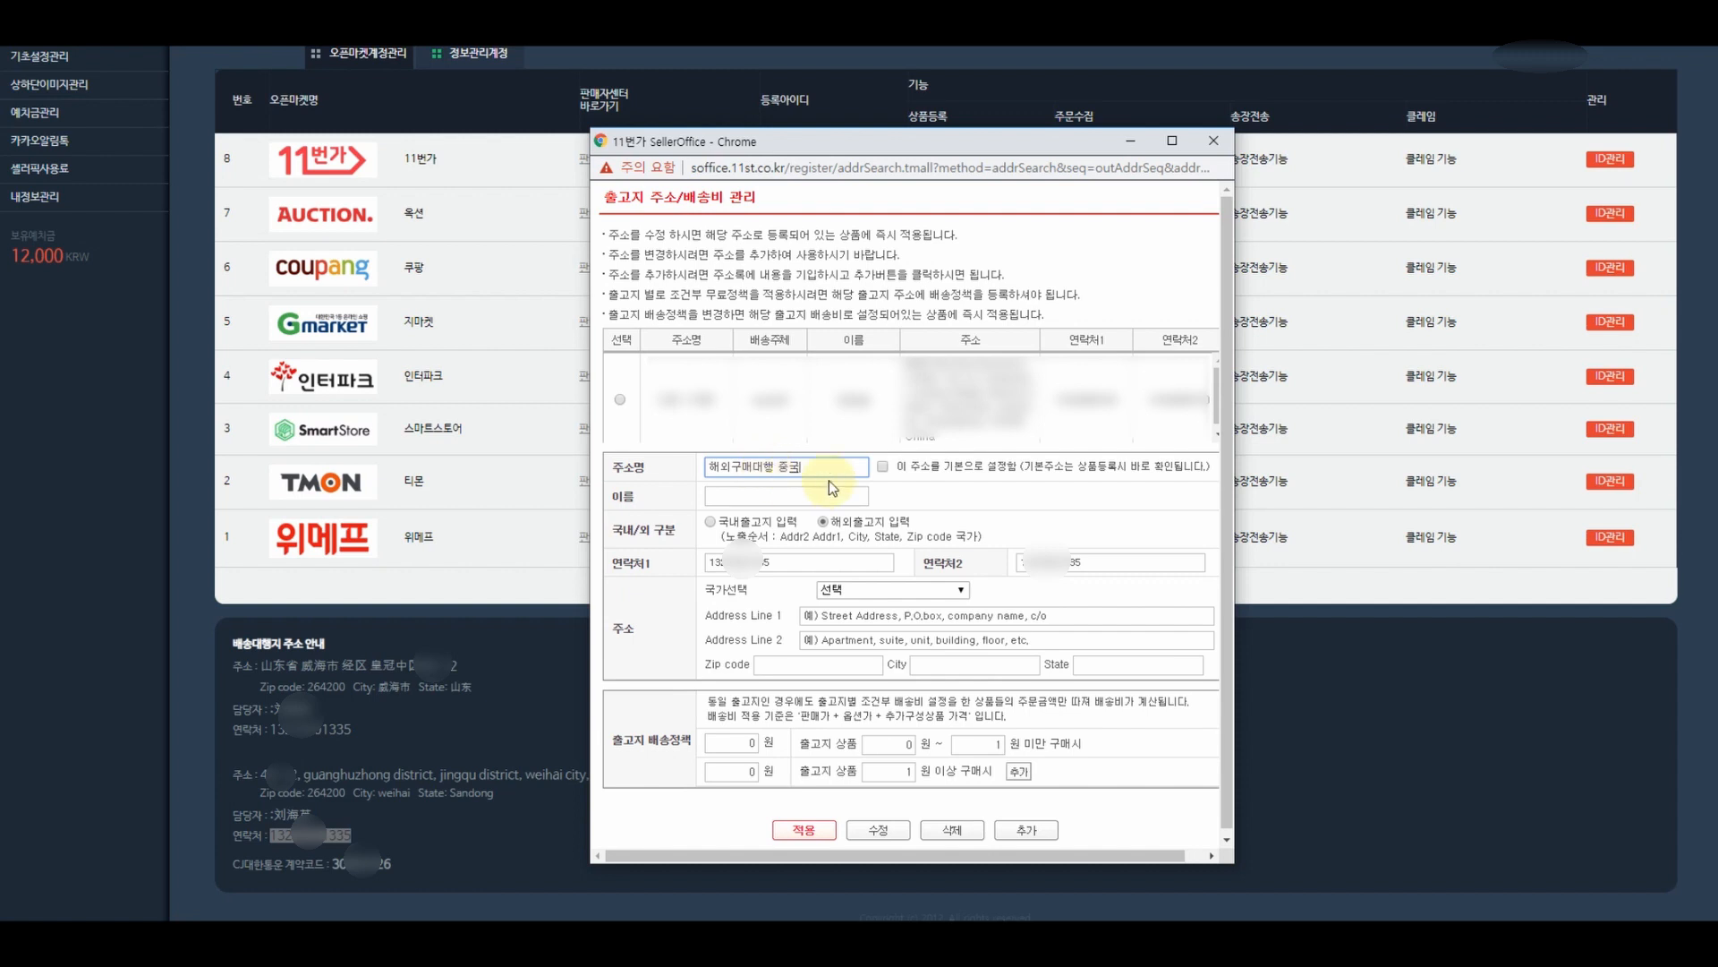
- Reuse 해외구매대행 중국 as the recipient name and choose China as the country
key(ctrl+a)
key(ctrl+c)
click(743, 496)
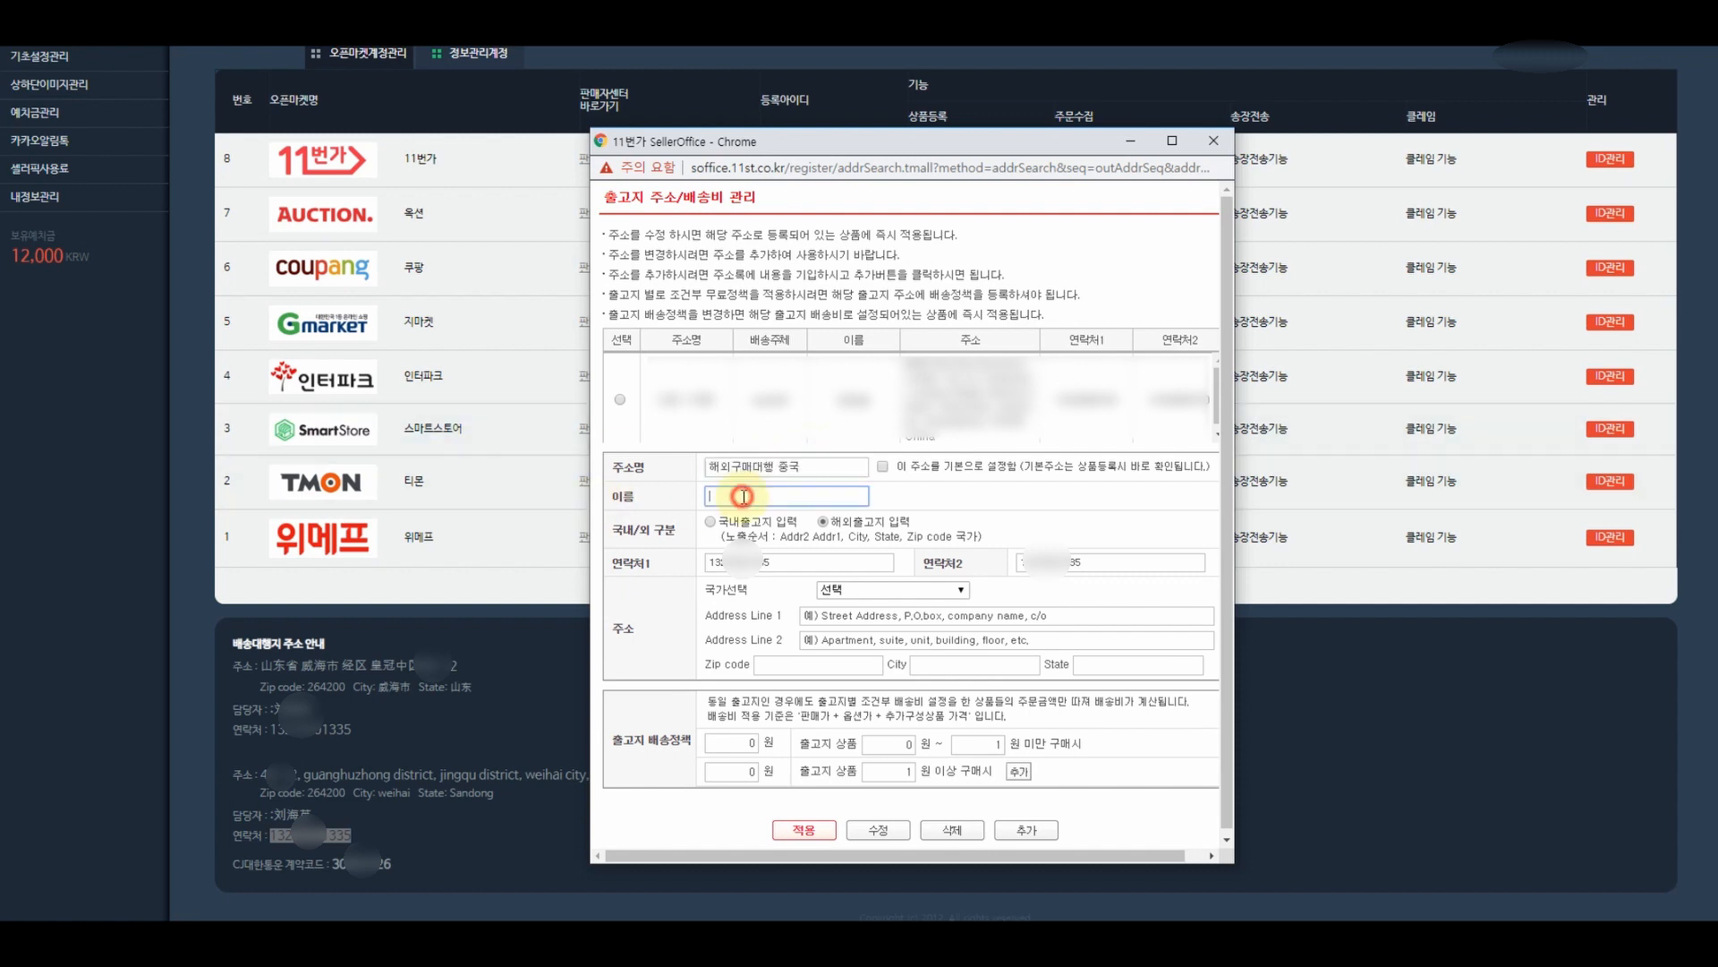
key(ctrl+v)
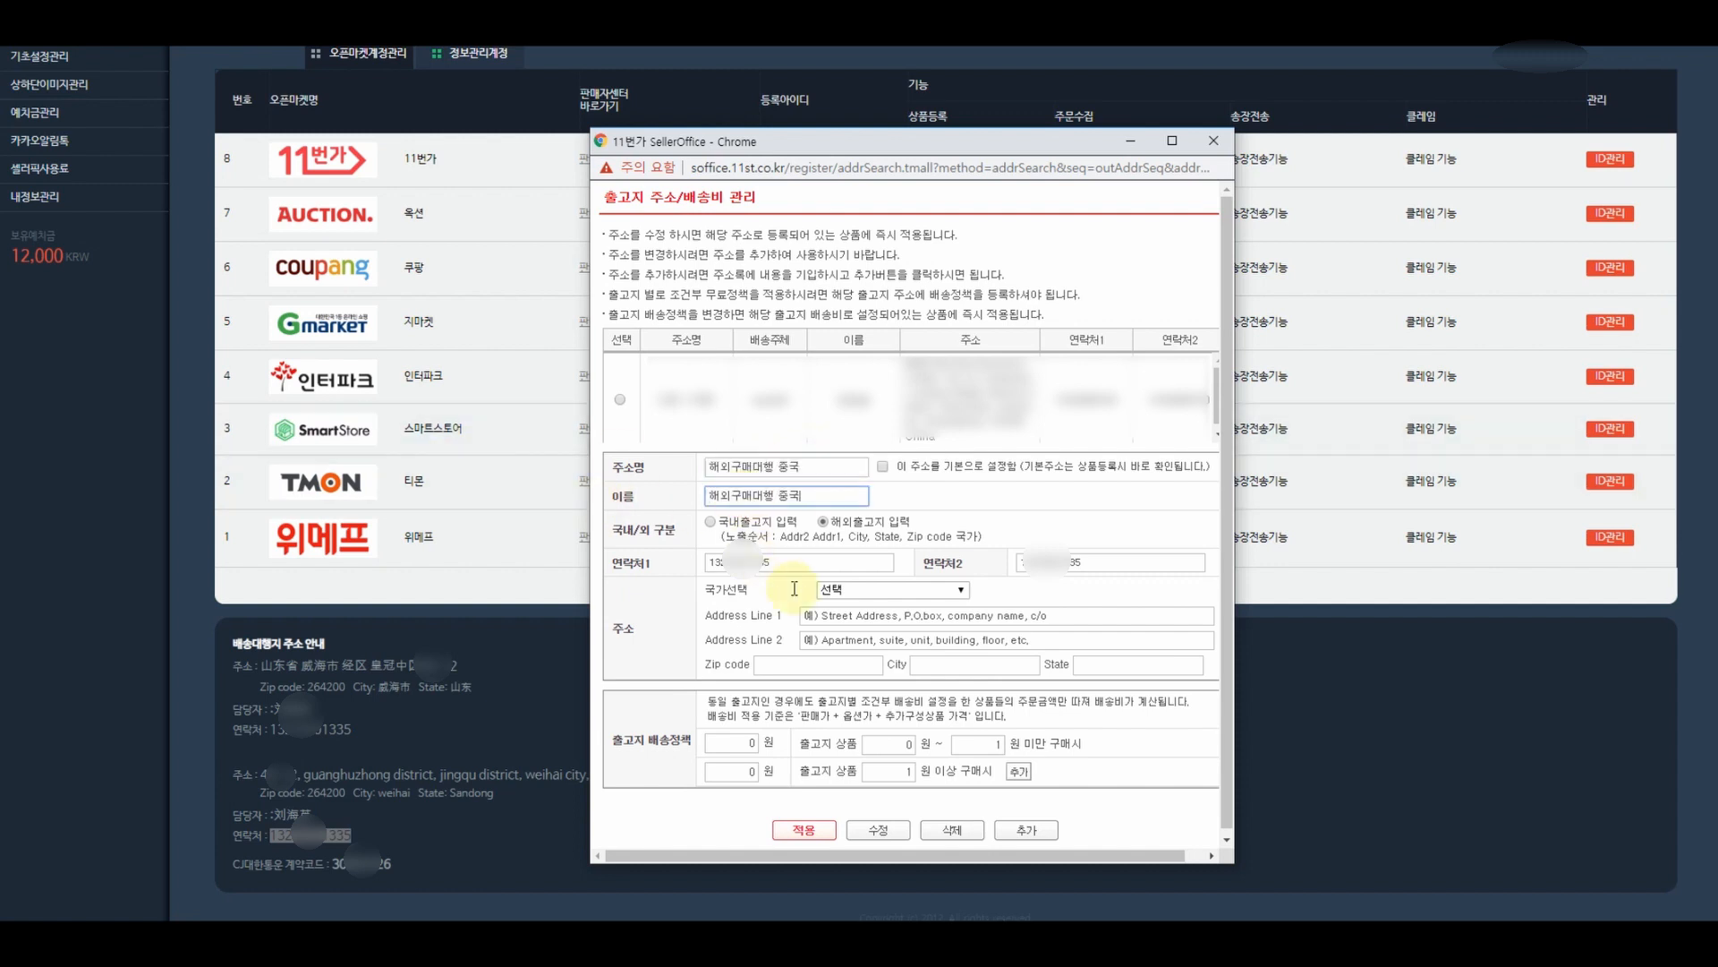
click(856, 592)
scroll(861, 645, down, 10)
click(862, 669)
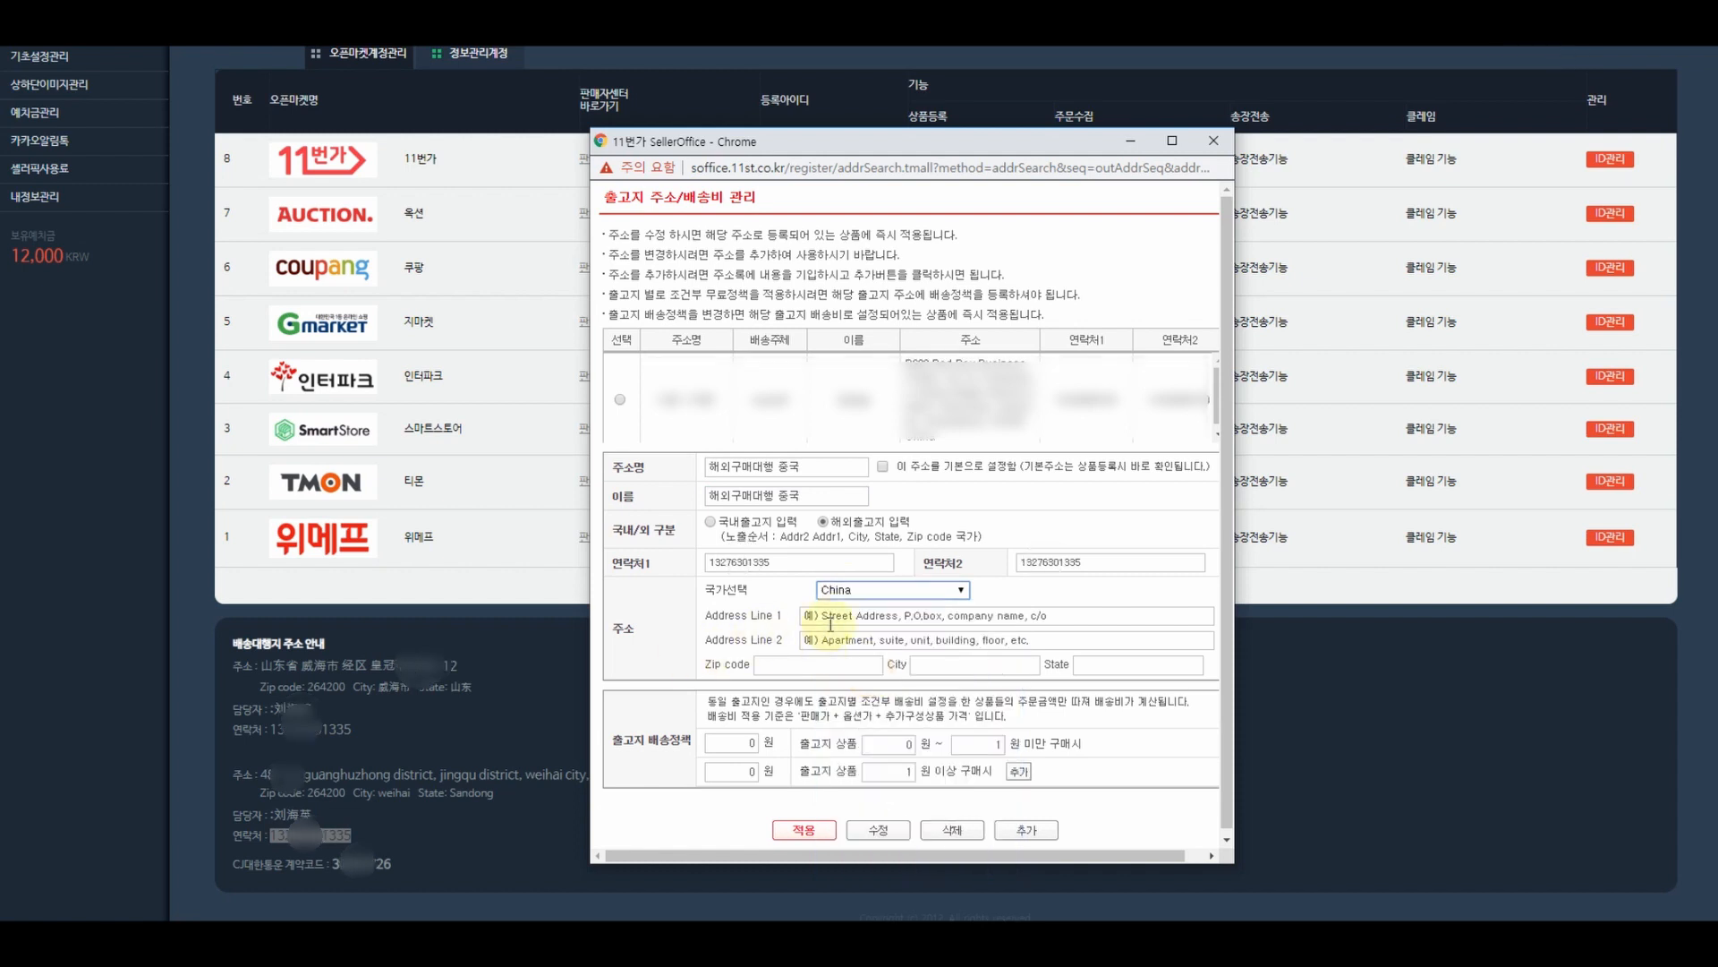
- Copy the agent's street and 'weihai city, shandong province' into Address Lines 1 and 2
click(506, 682)
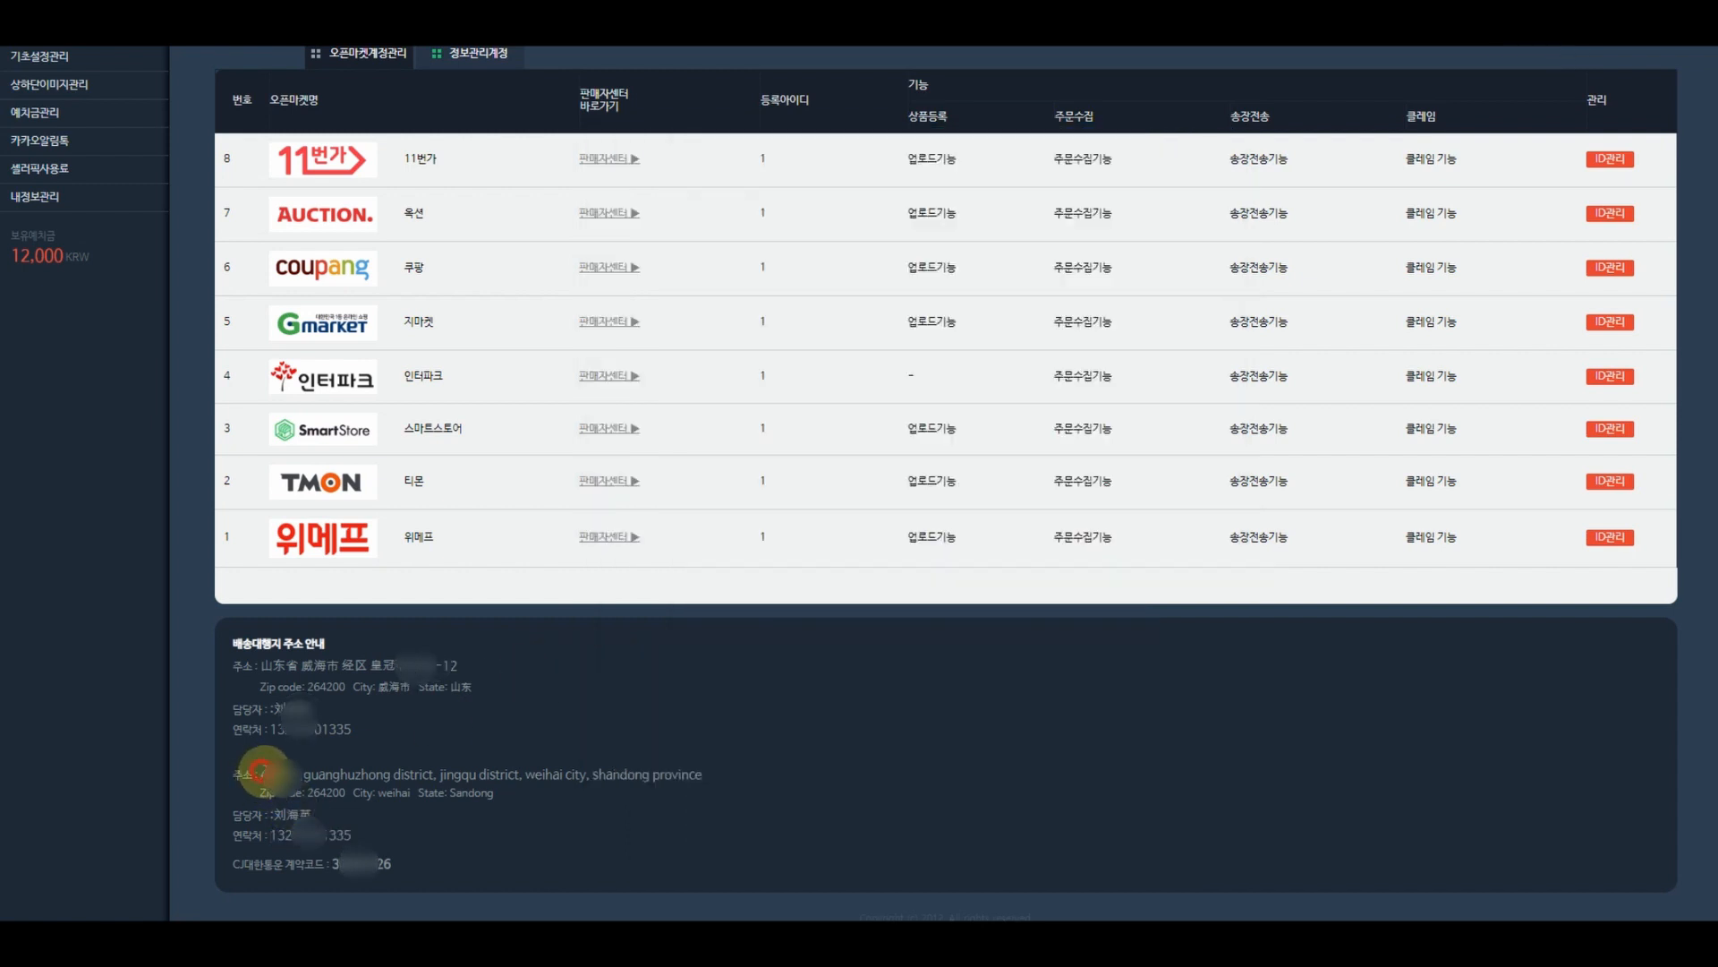
drag(260, 770, 520, 772)
click(1362, 940)
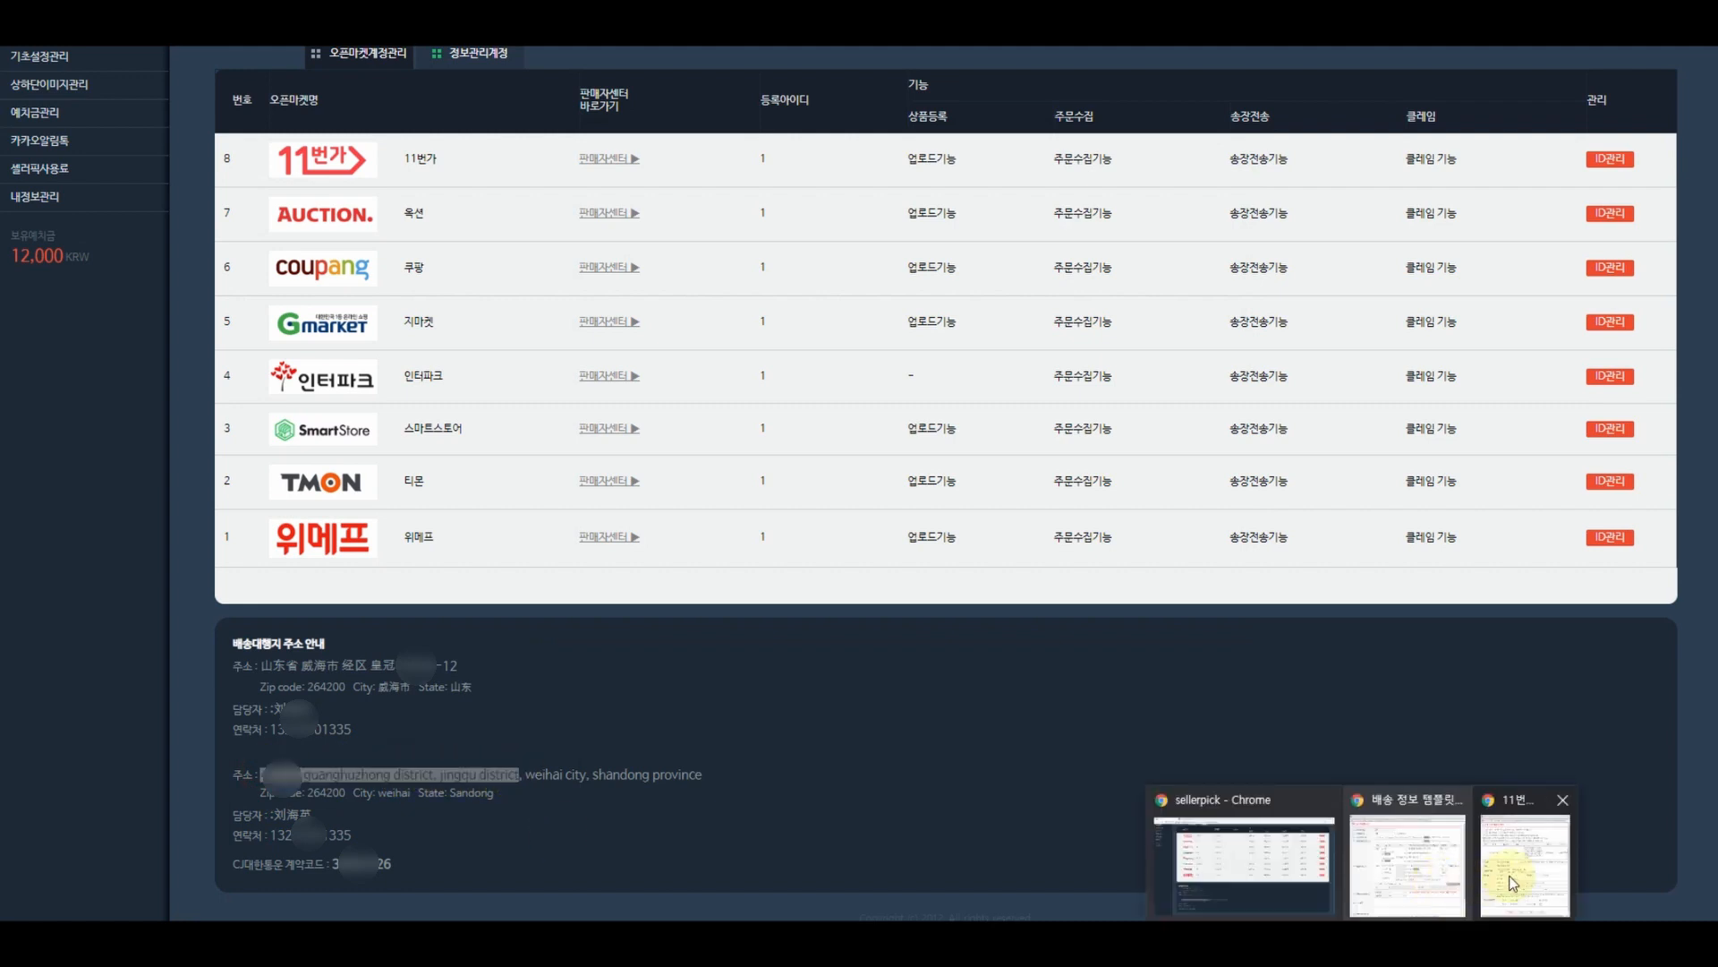
click(1512, 873)
click(877, 617)
key(ctrl+v)
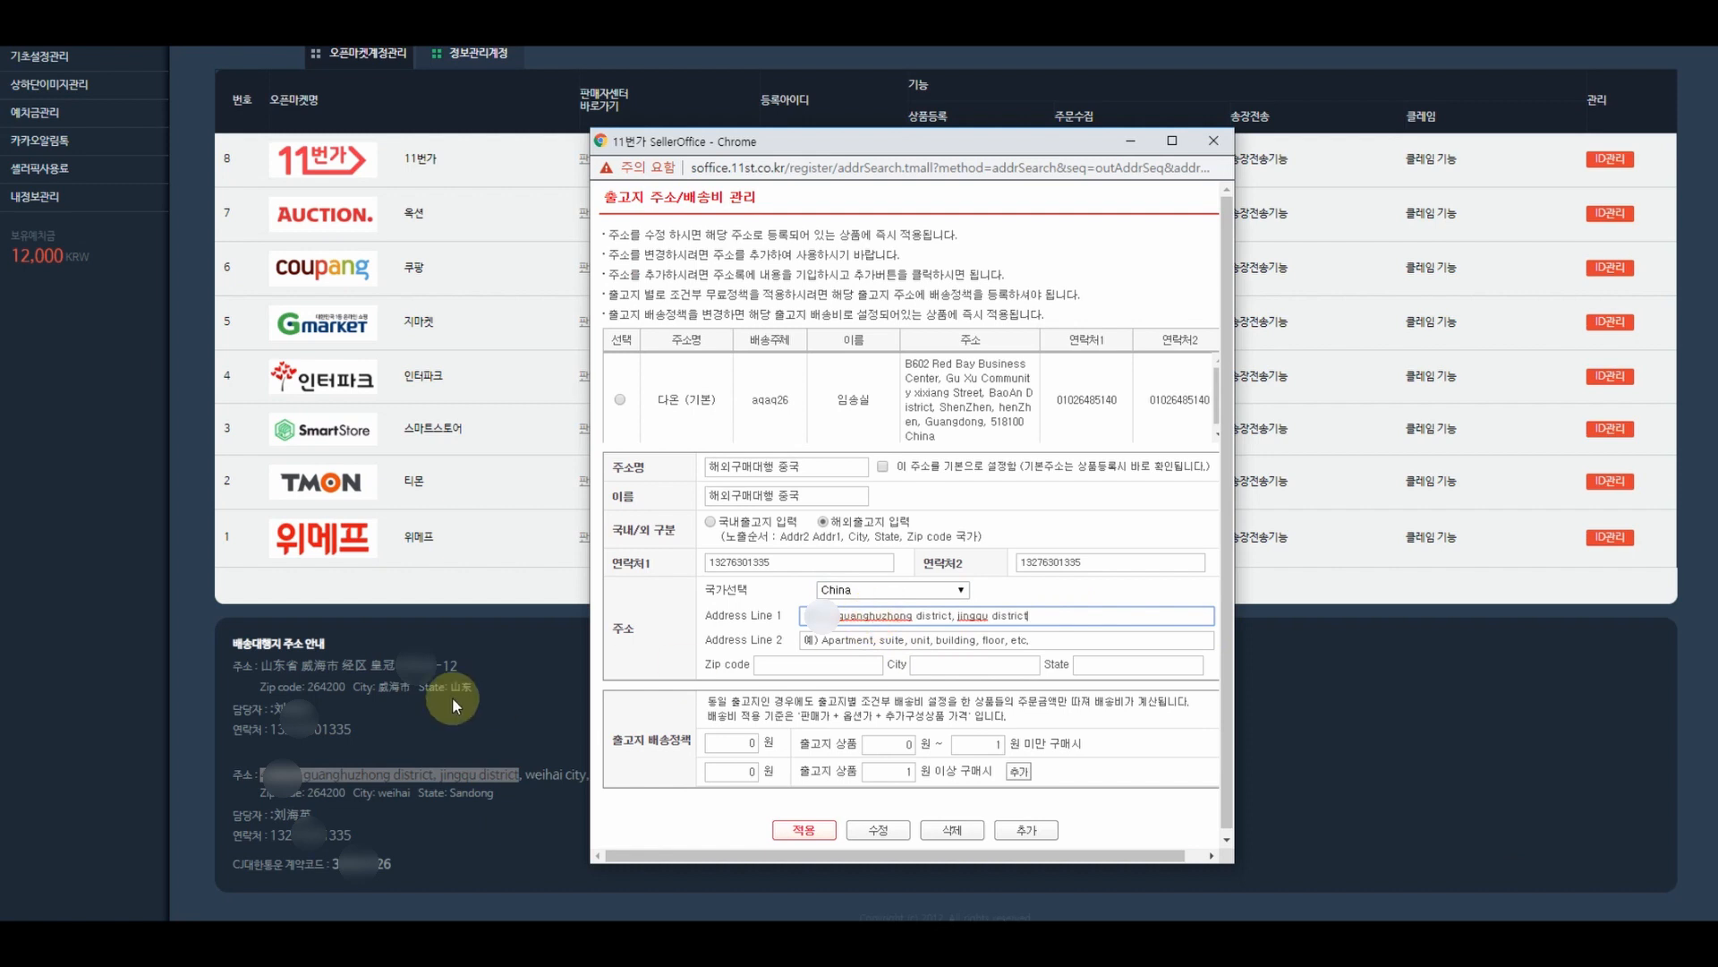
click(455, 701)
drag(525, 775, 728, 778)
key(ctrl+c)
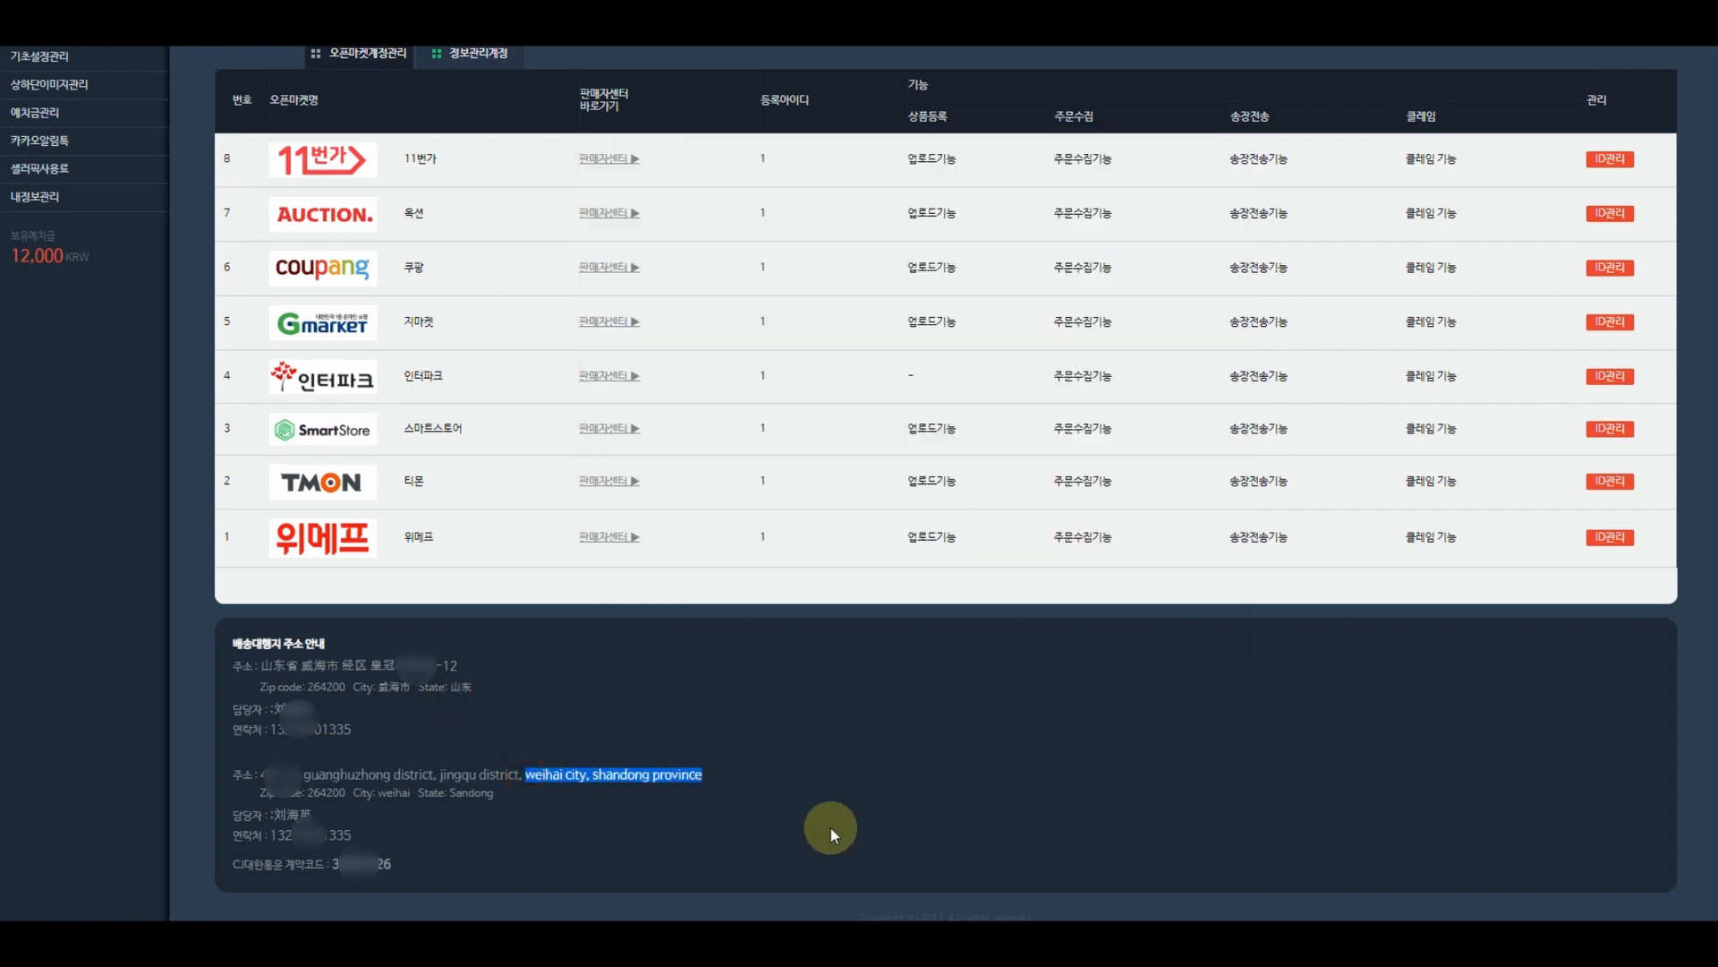
click(1362, 939)
click(1527, 870)
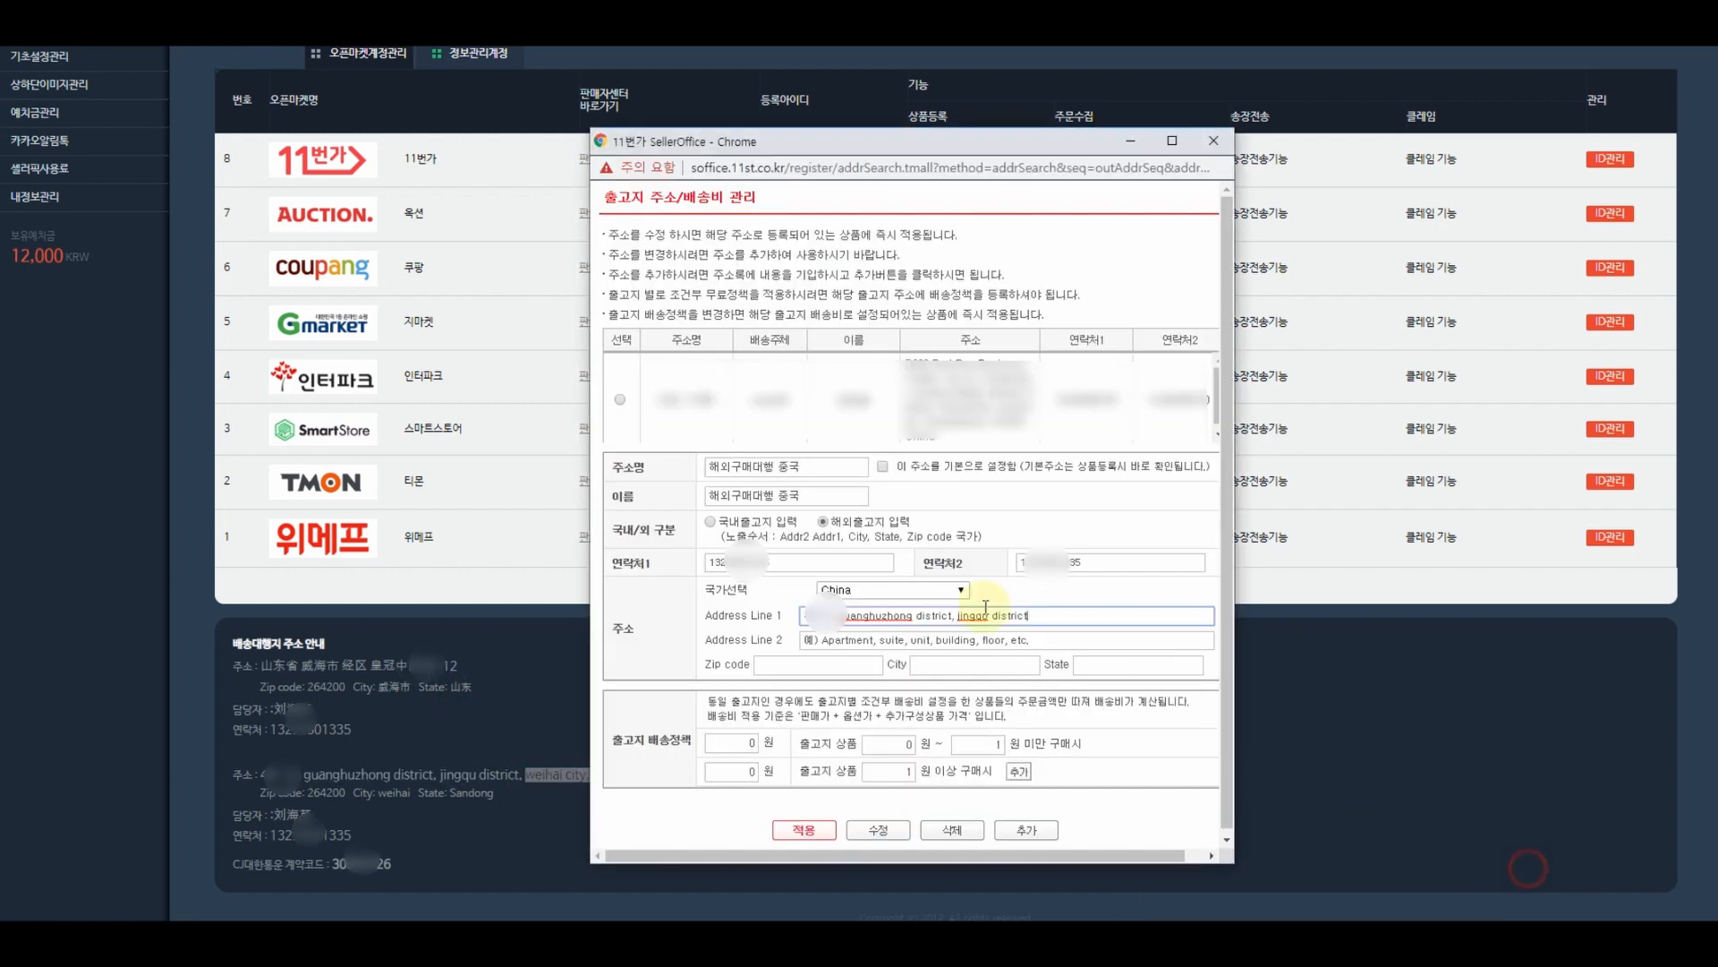
click(908, 642)
key(ctrl+v)
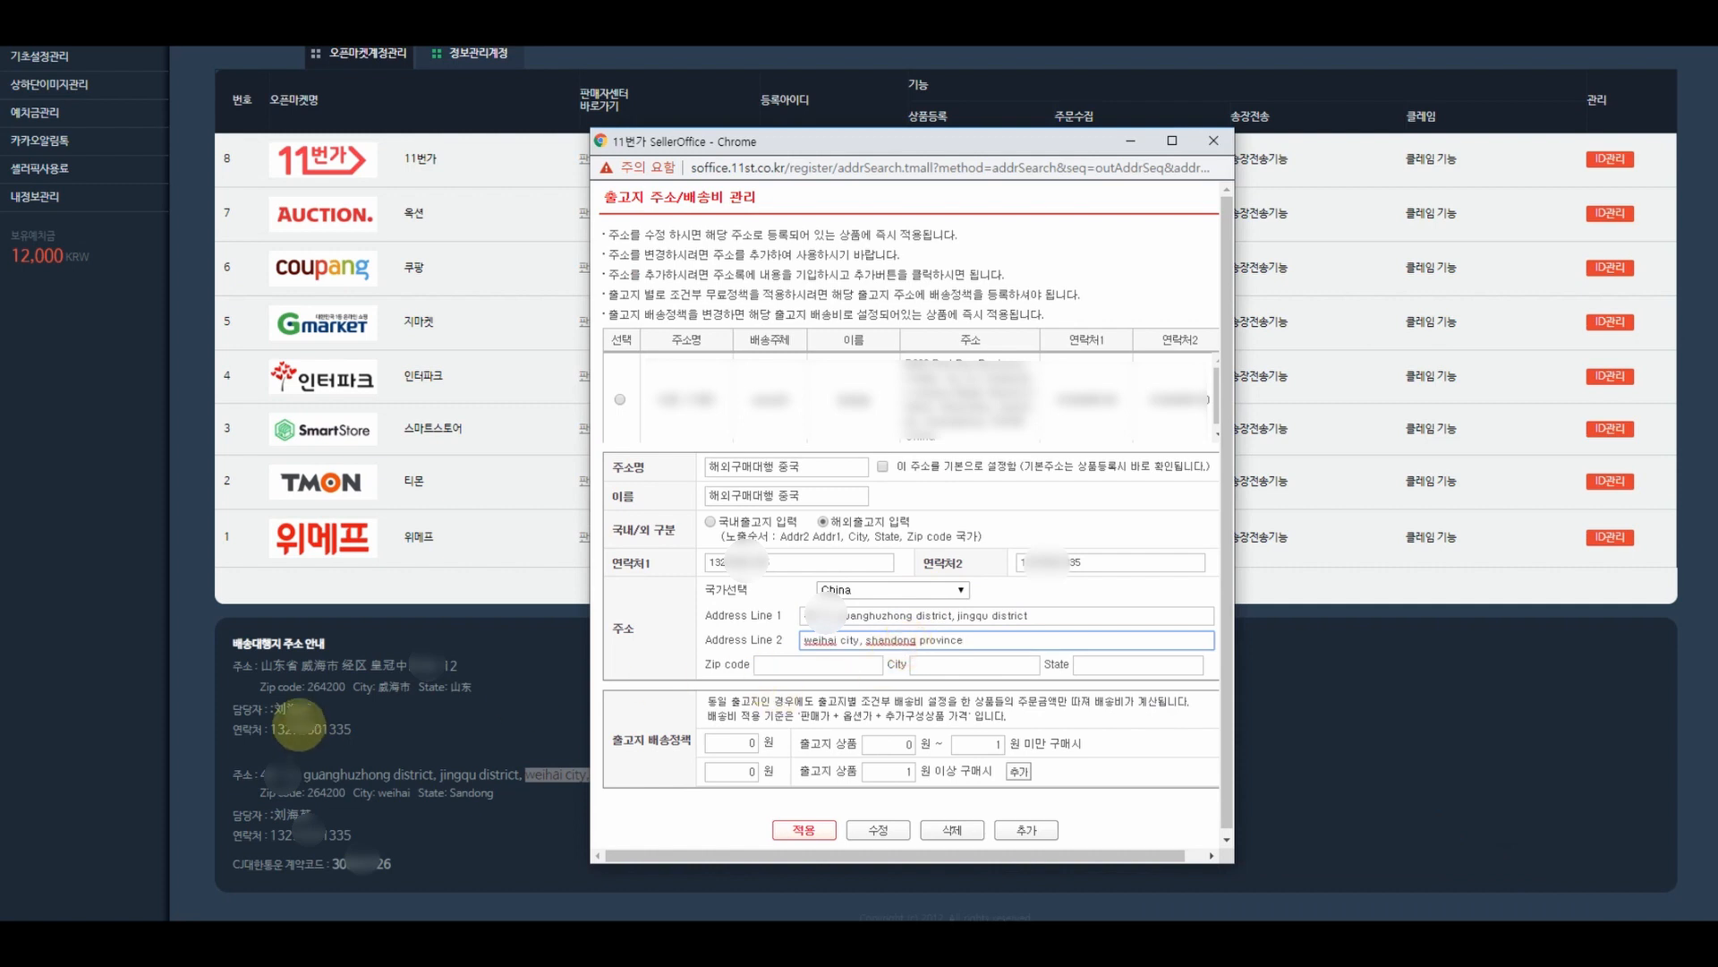
- Fill Zip code 264200 and City weihai from the agent's address
click(309, 777)
double_click(330, 792)
key(ctrl+c)
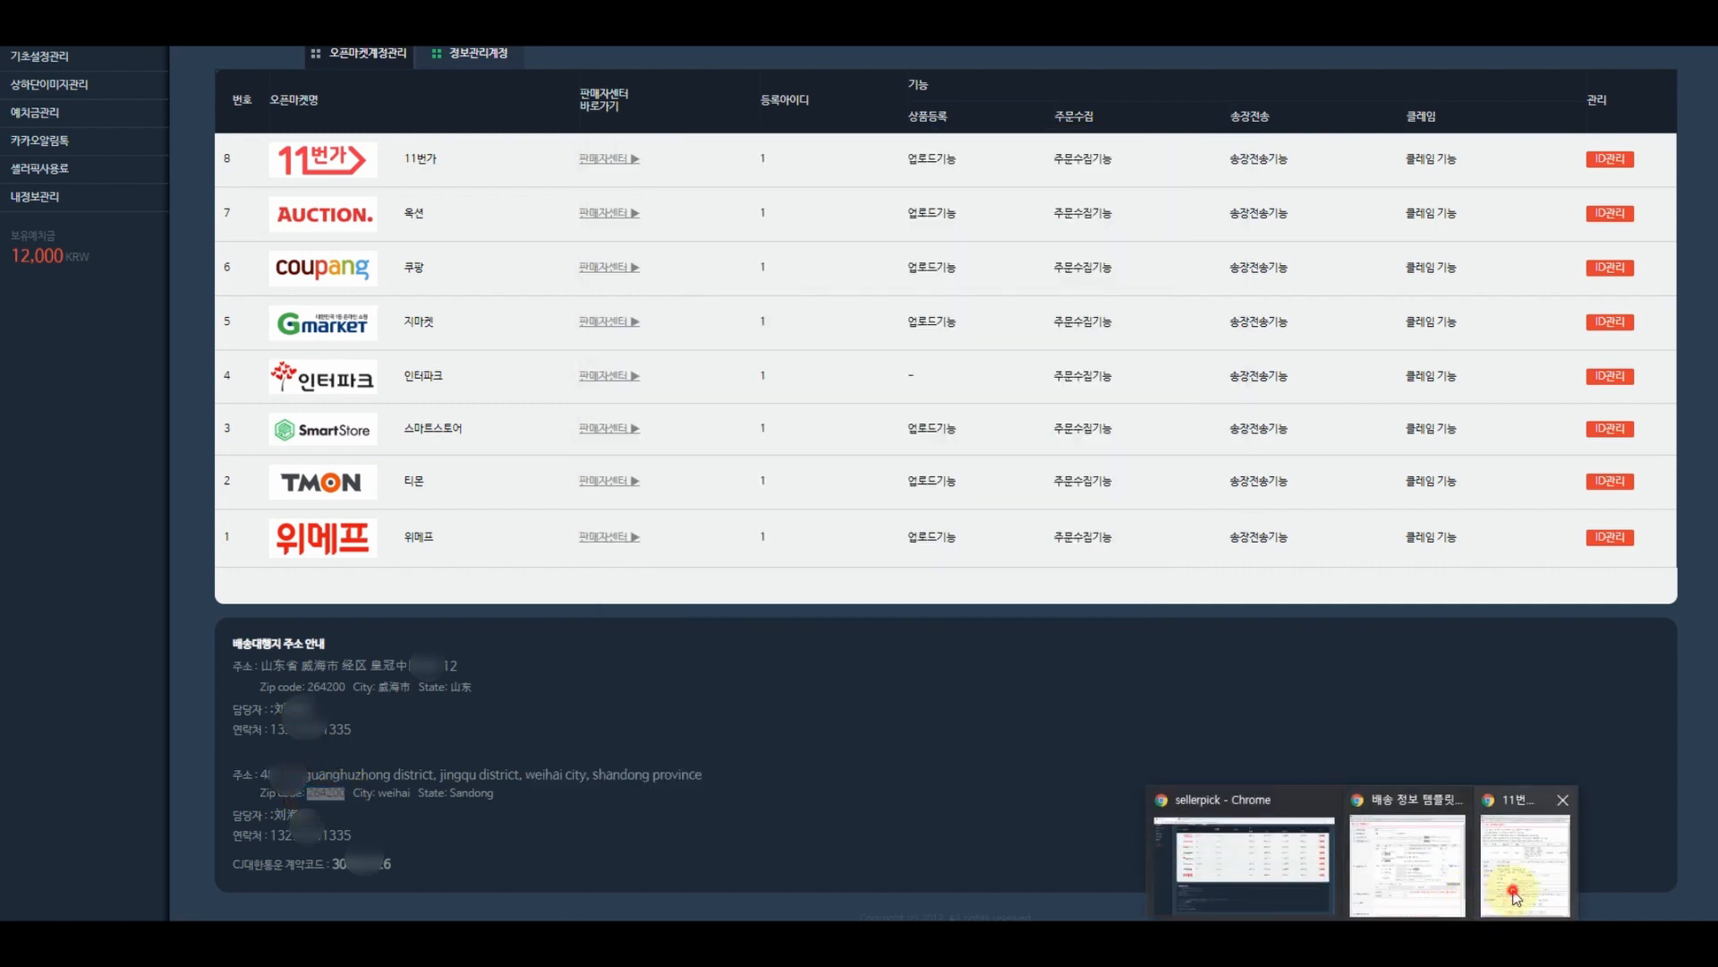
click(1515, 889)
click(850, 664)
key(ctrl+v)
click(515, 759)
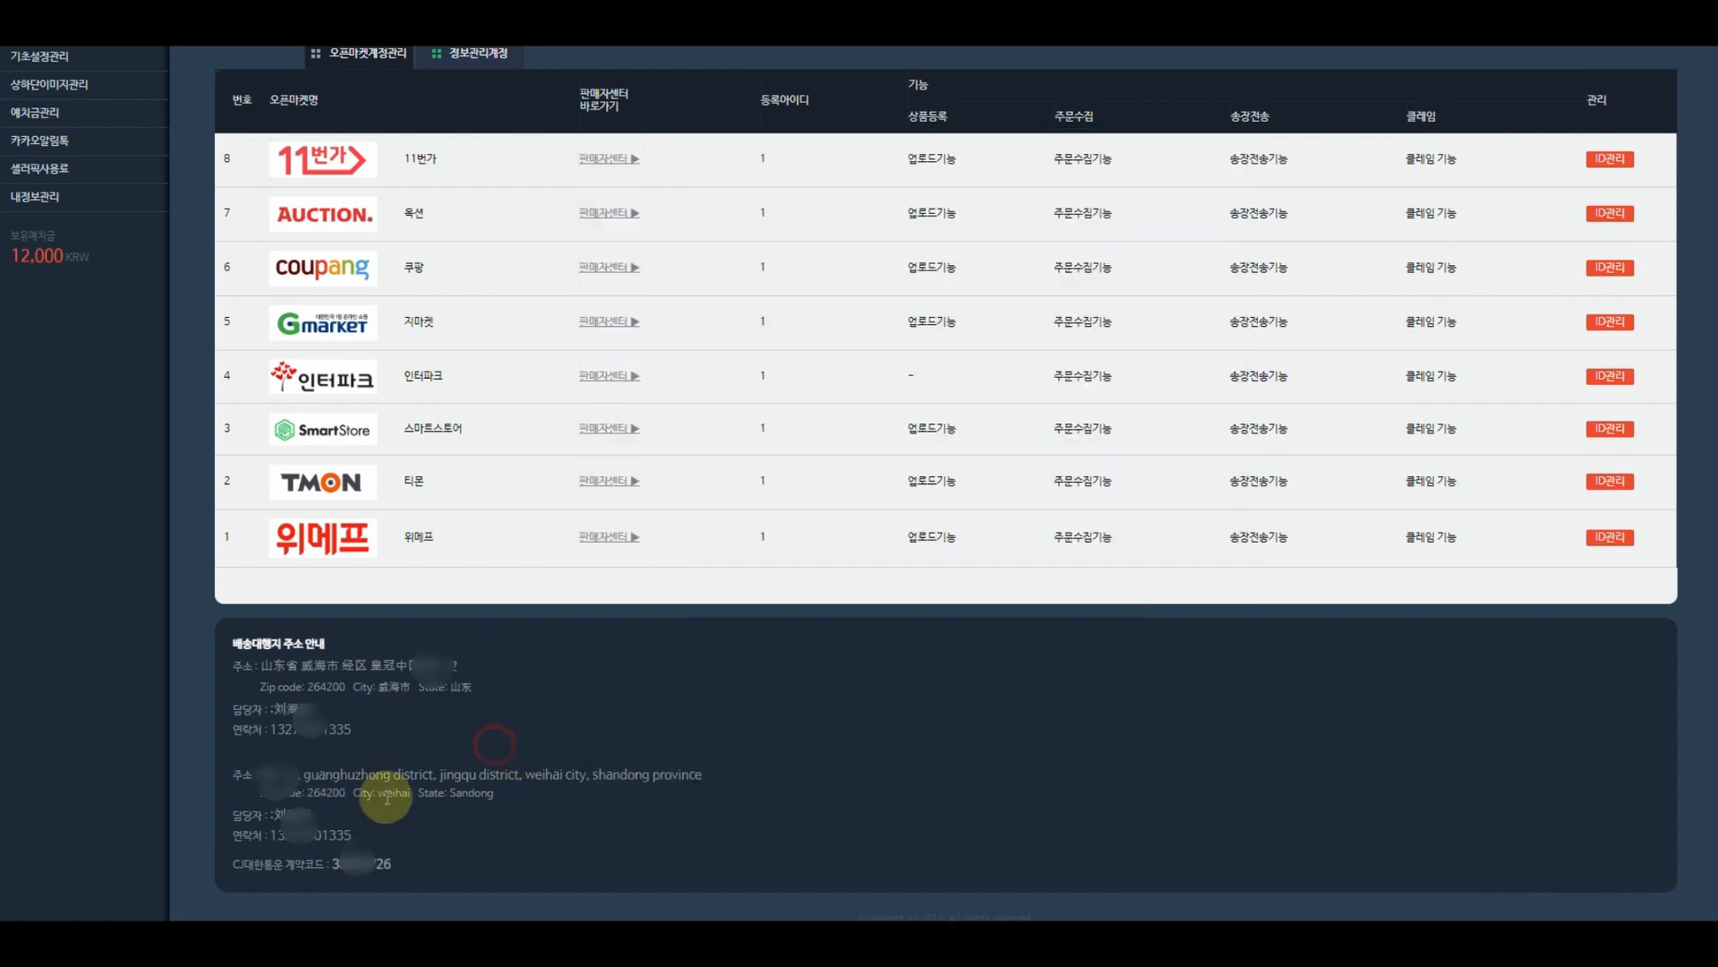
double_click(394, 793)
key(ctrl+c)
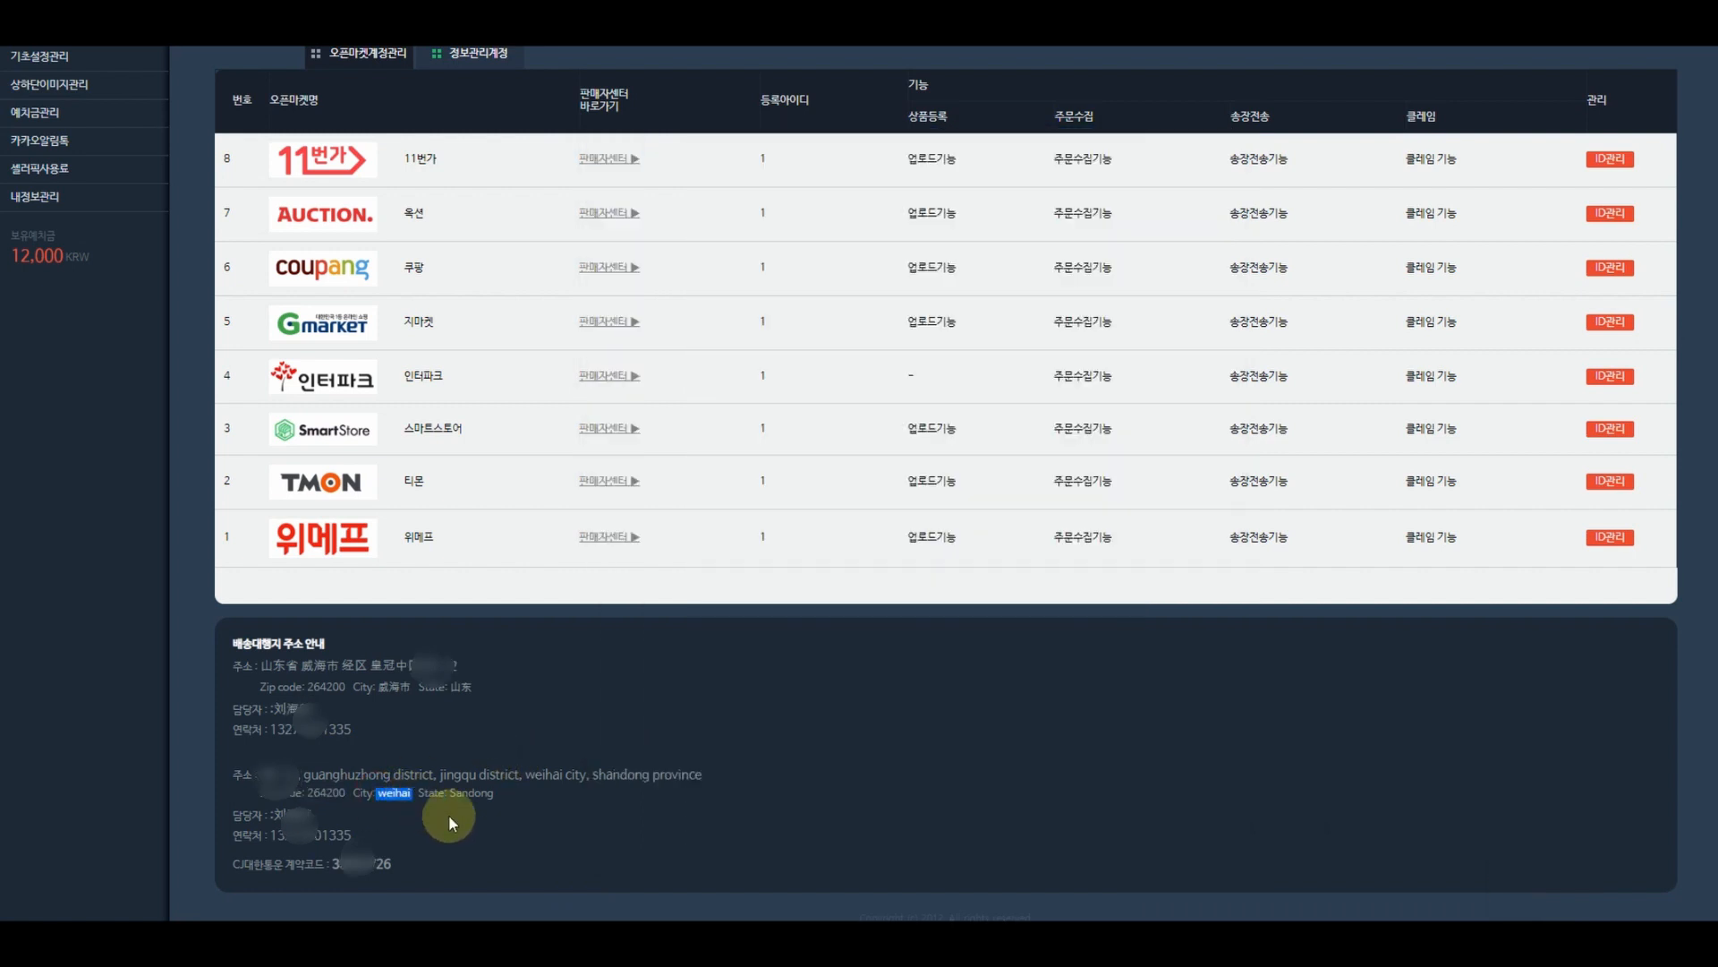
click(1515, 890)
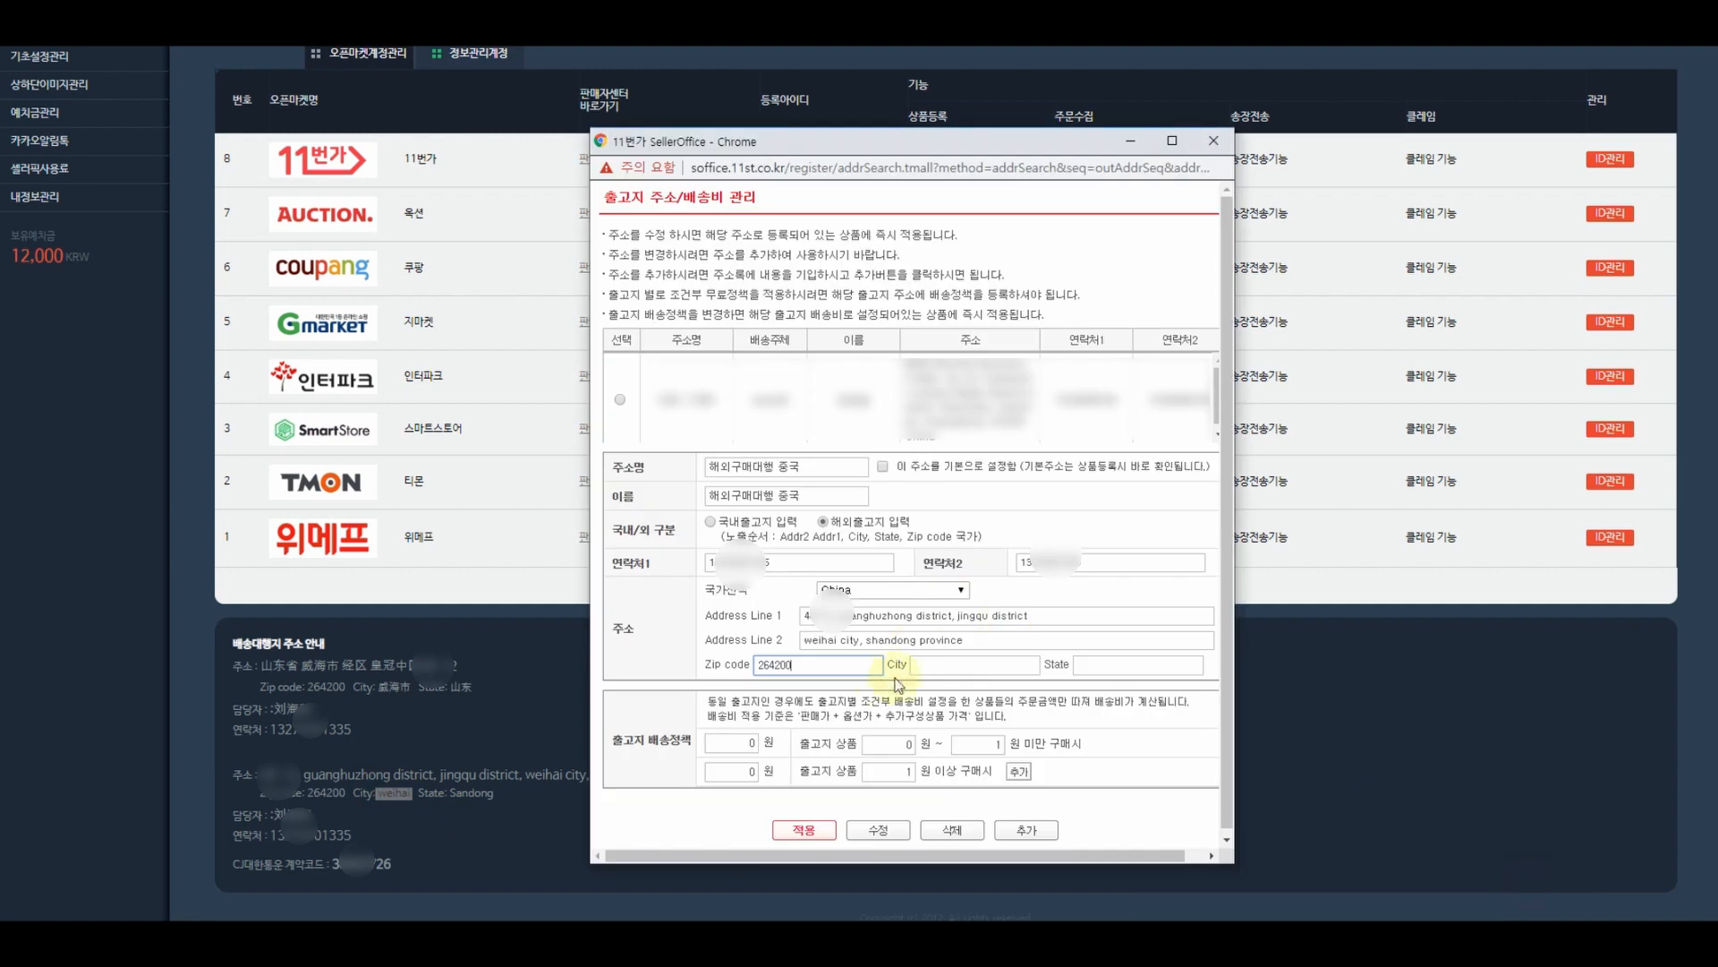
click(940, 664)
key(ctrl+v)
- Fill the State field with Sandong from the agent's address
click(528, 726)
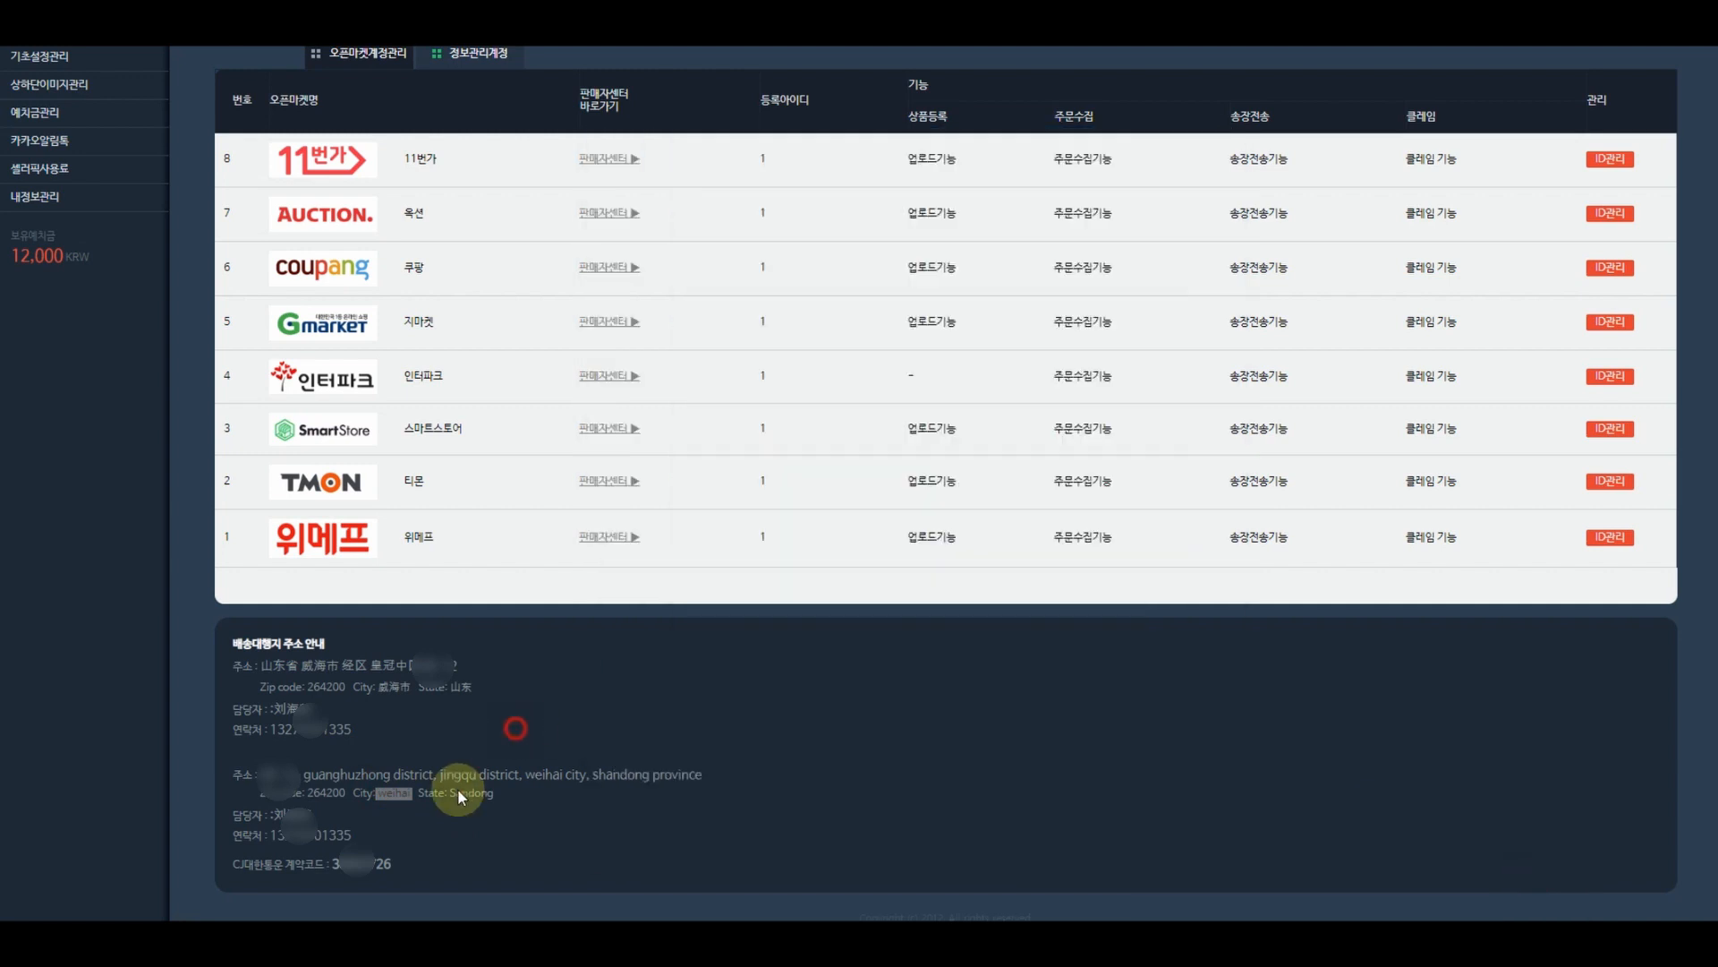
drag(494, 795, 451, 795)
key(ctrl+c)
mouse_move(1486, 895)
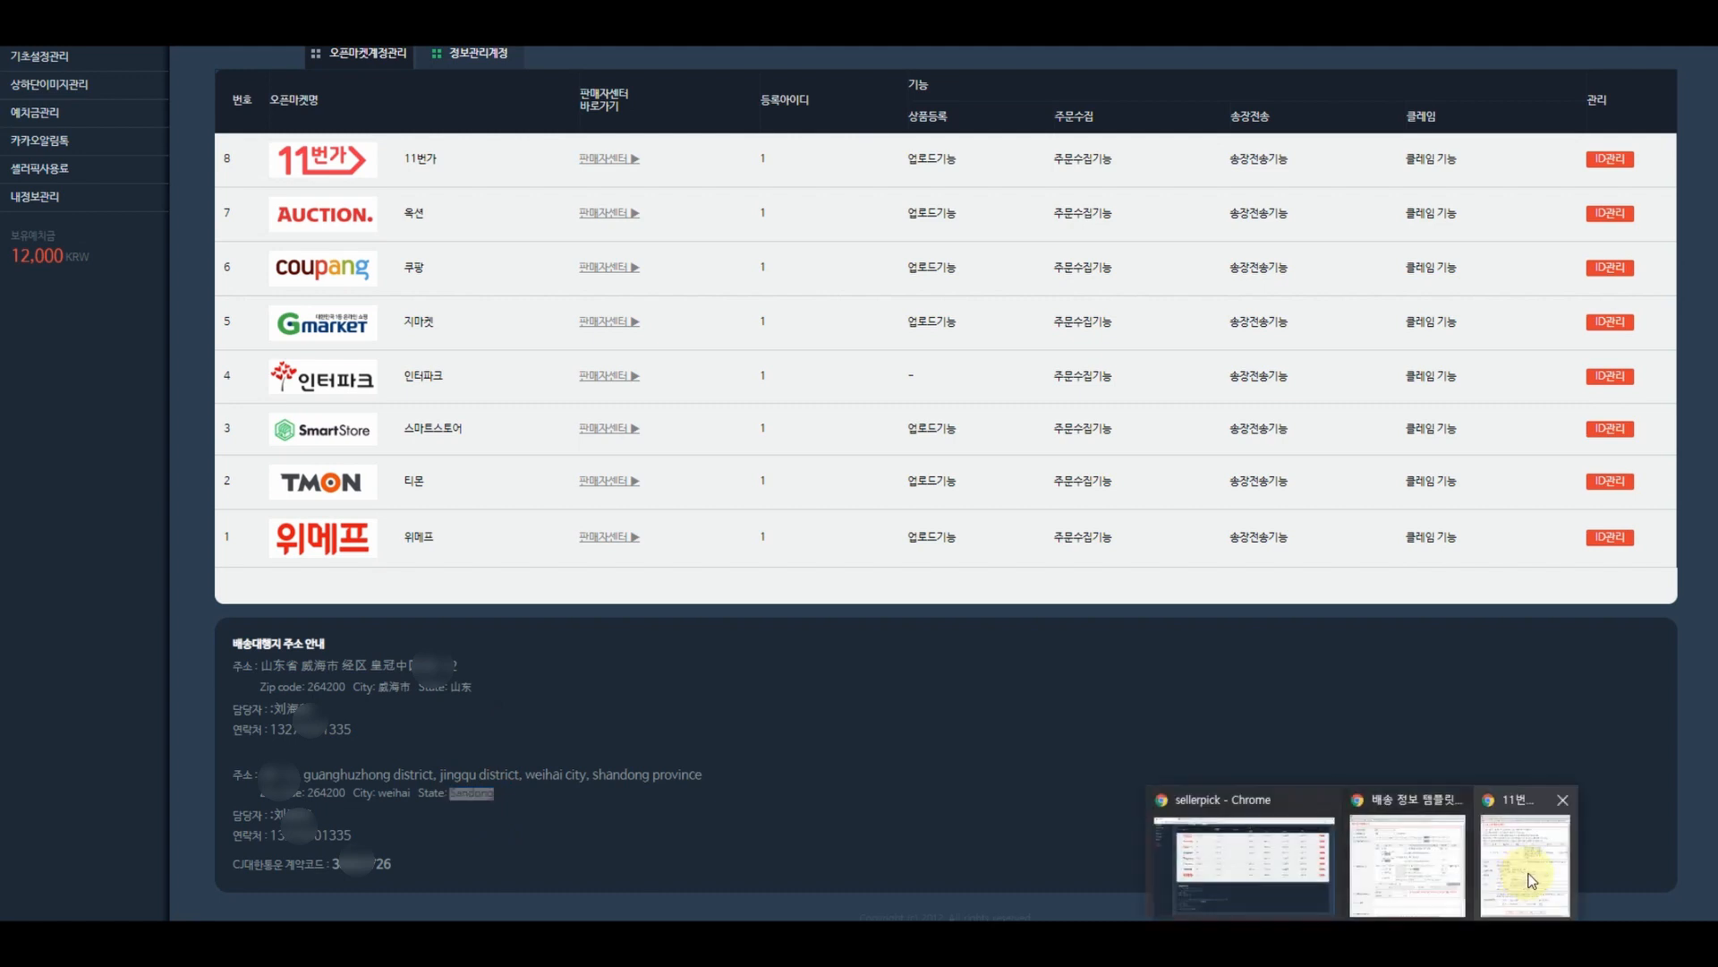
click(1528, 873)
click(1097, 665)
key(ctrl+v)
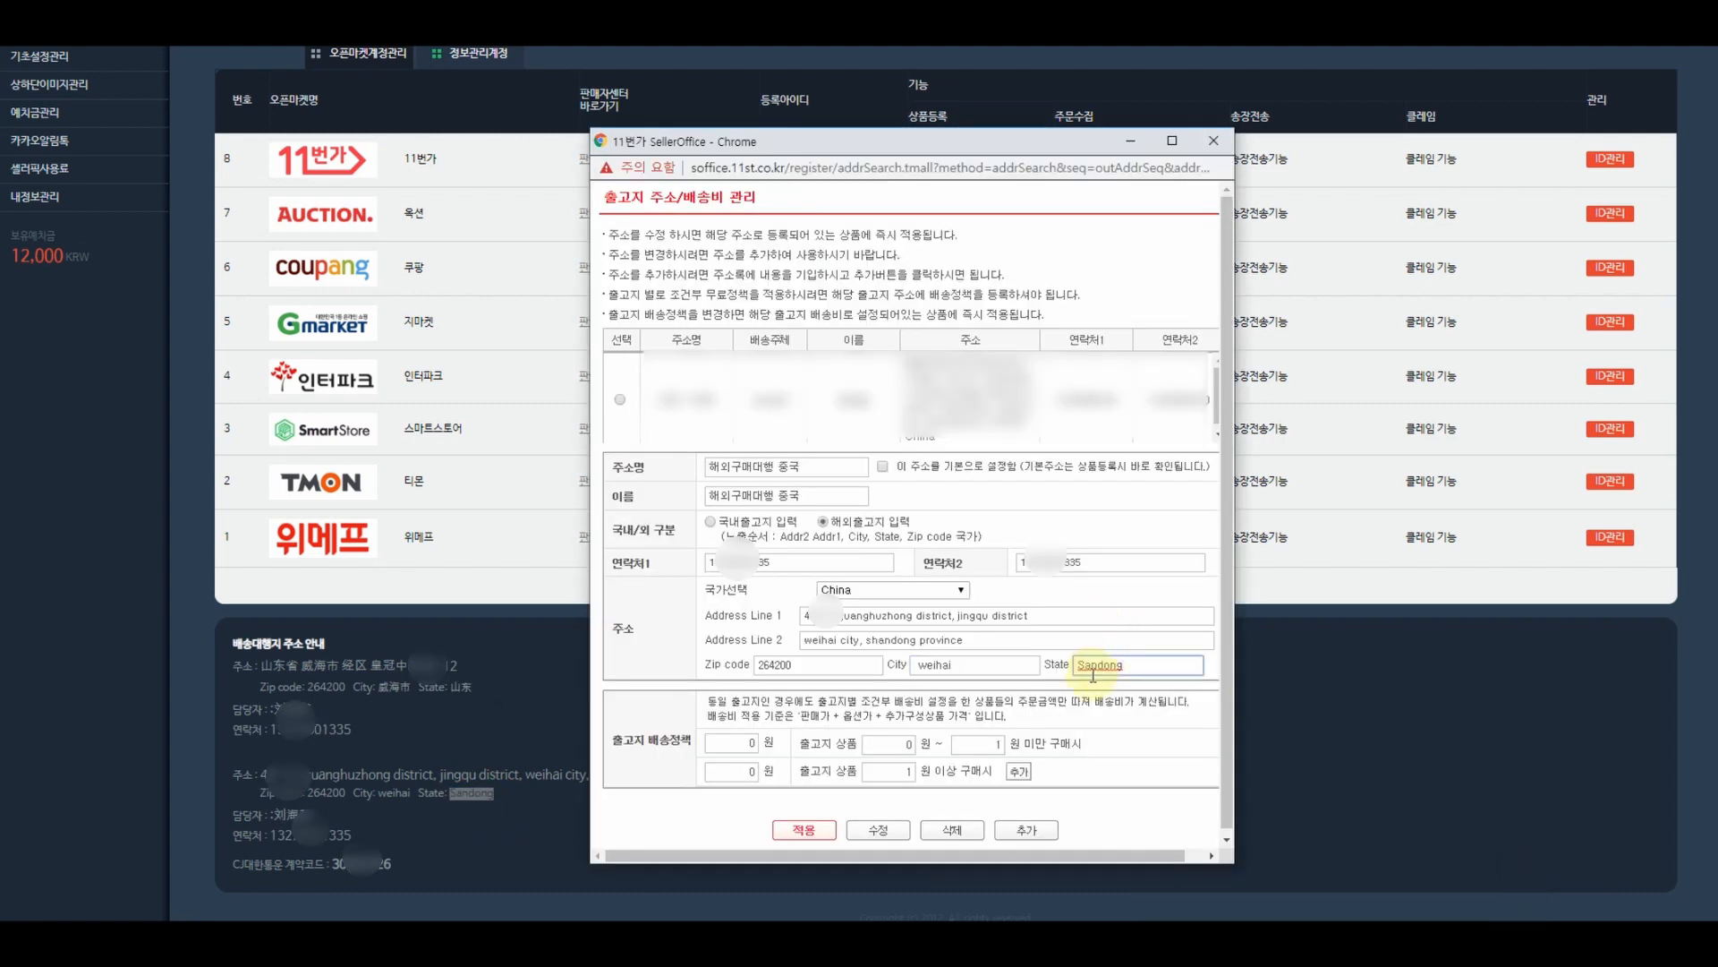
scroll(984, 700, down, 1)
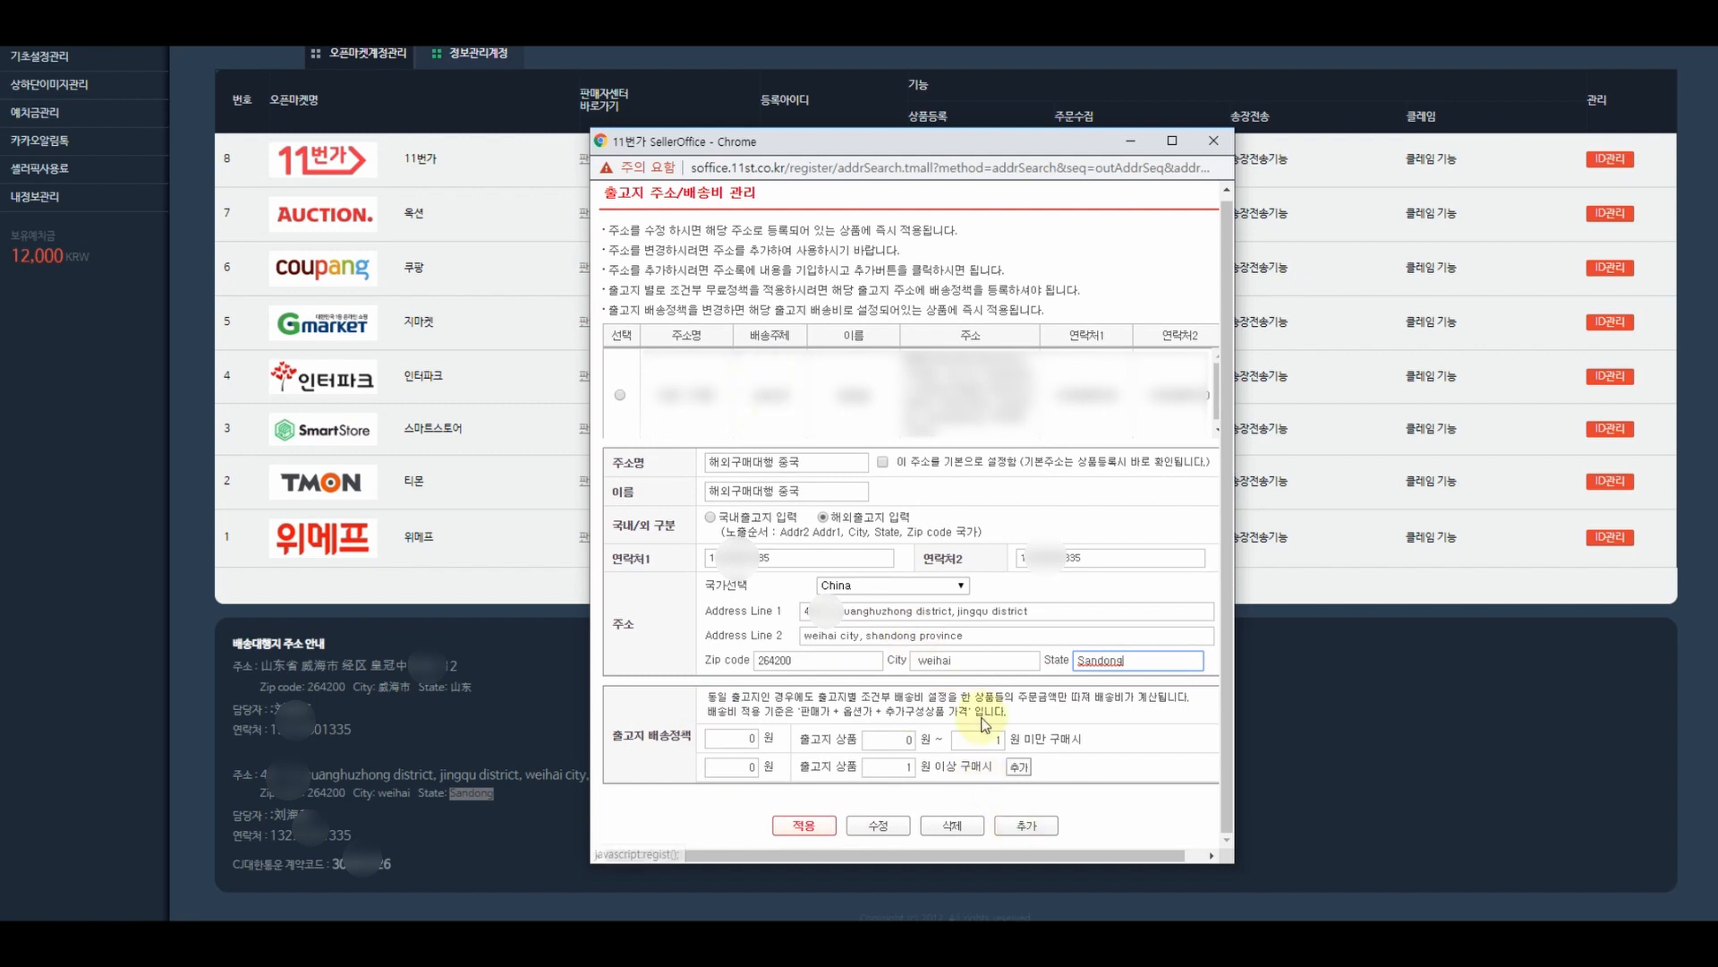
- Save the China overseas origin address and apply it as the template's shipping origin
click(1036, 831)
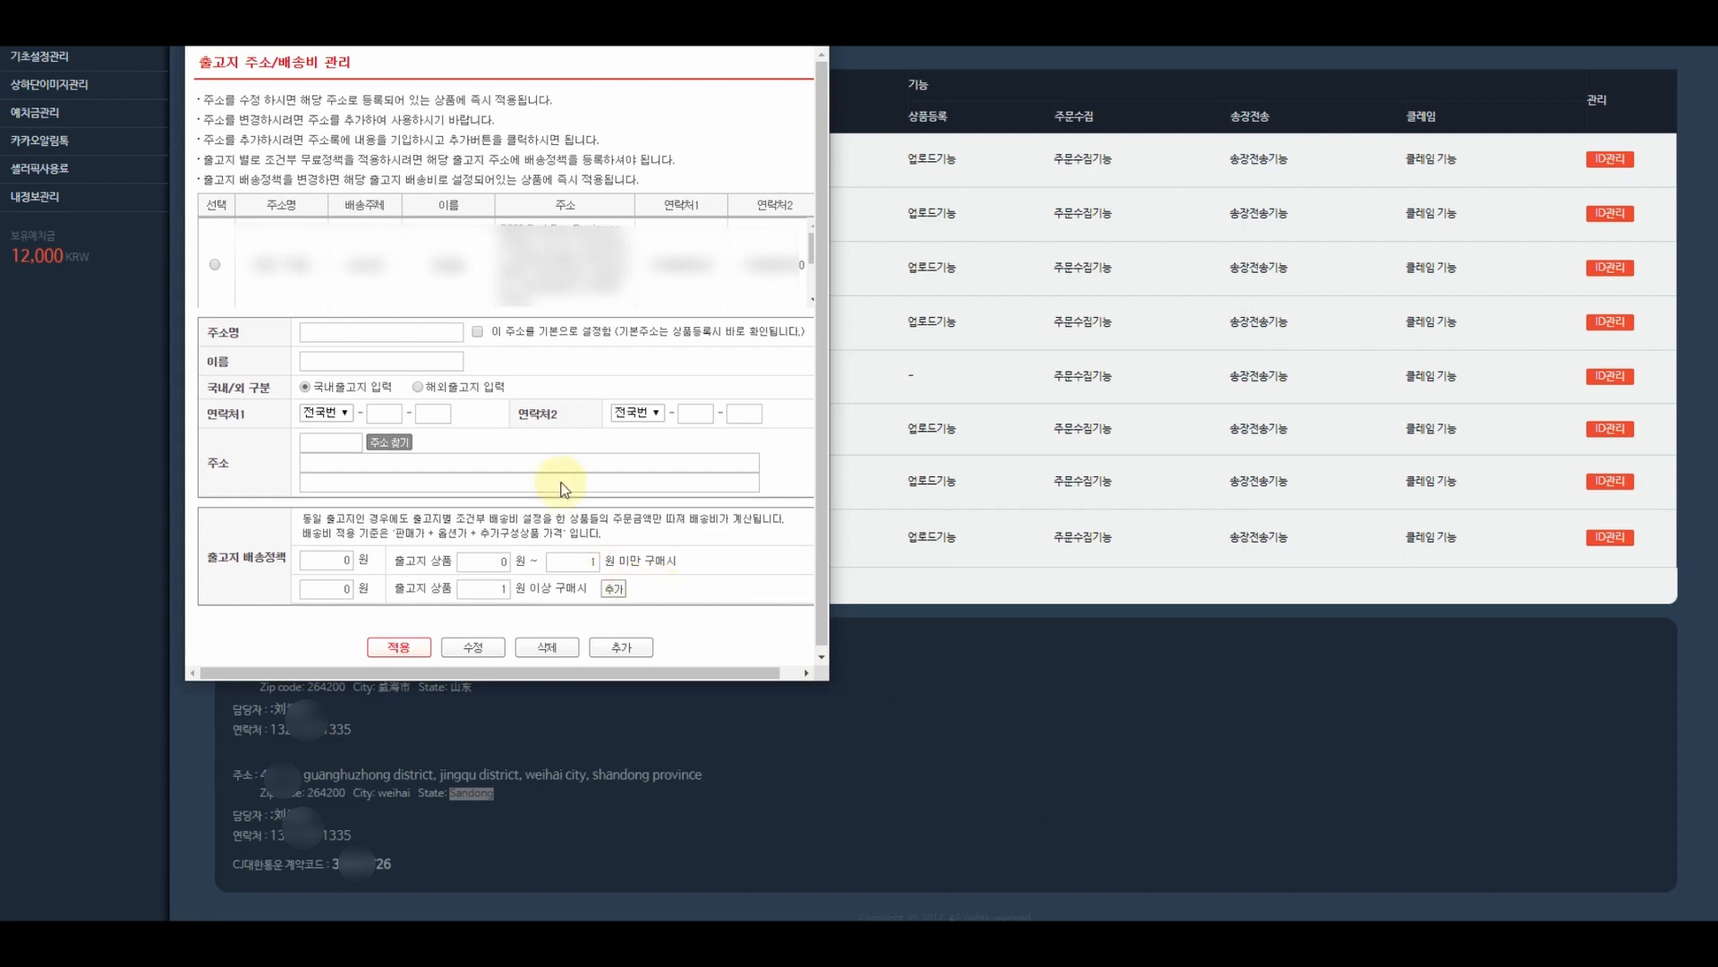
drag(584, 9, 1033, 110)
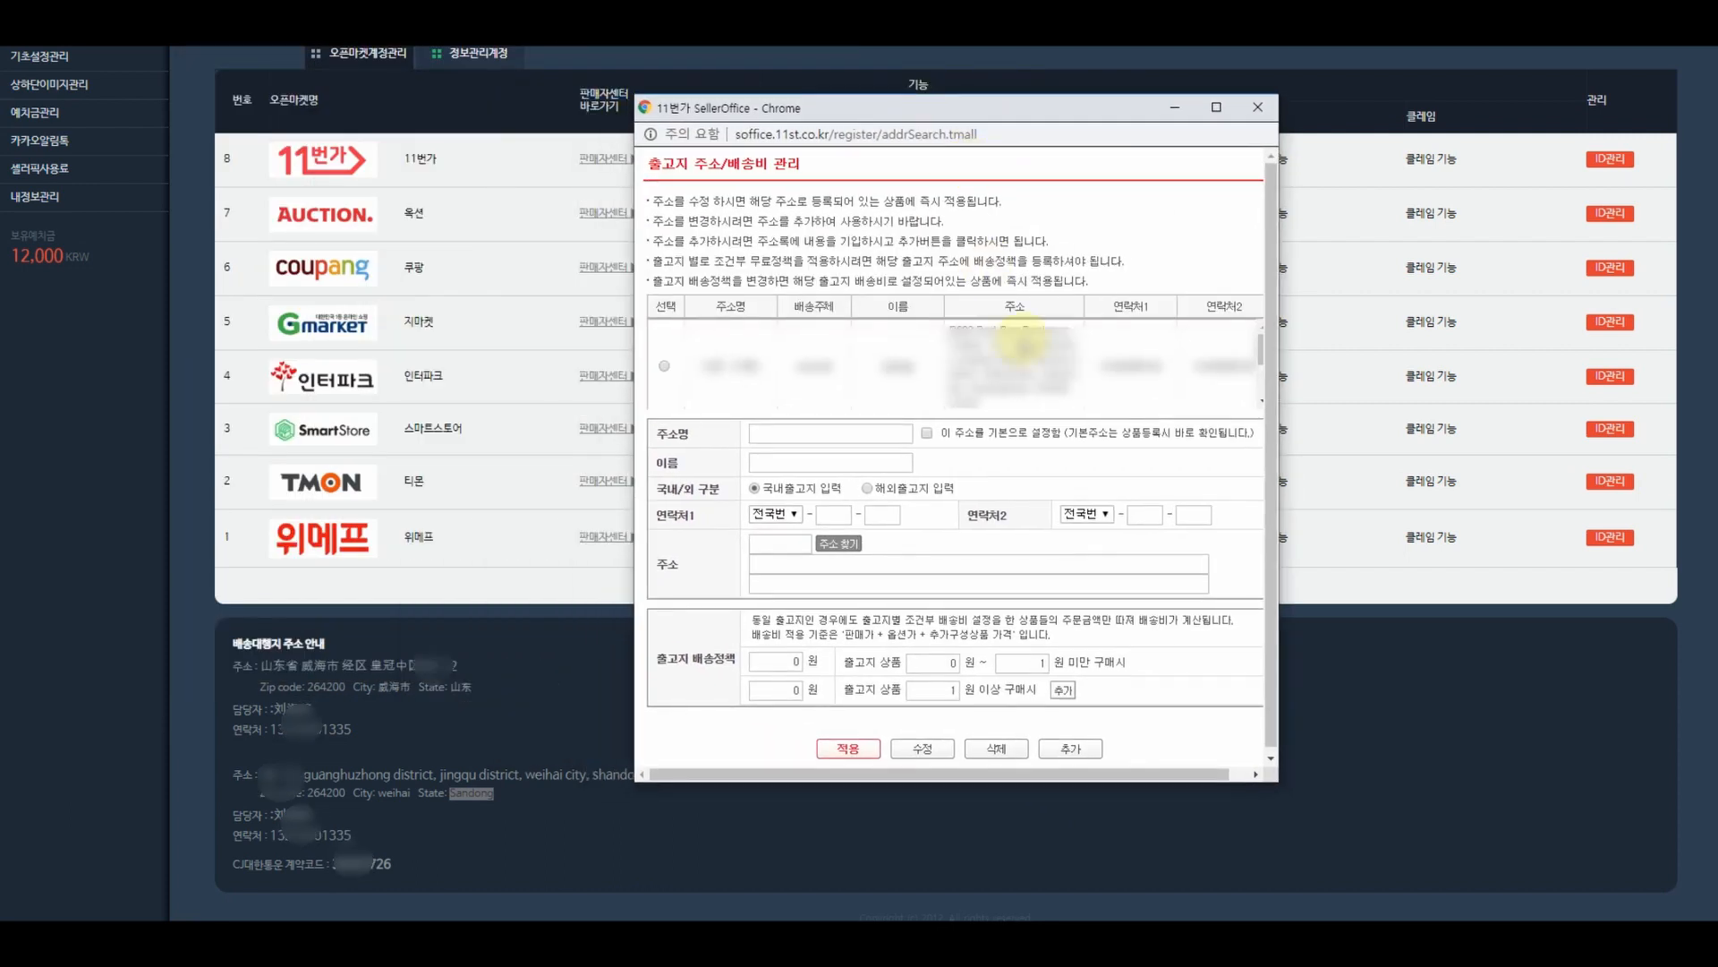
scroll(1035, 358, down, 1)
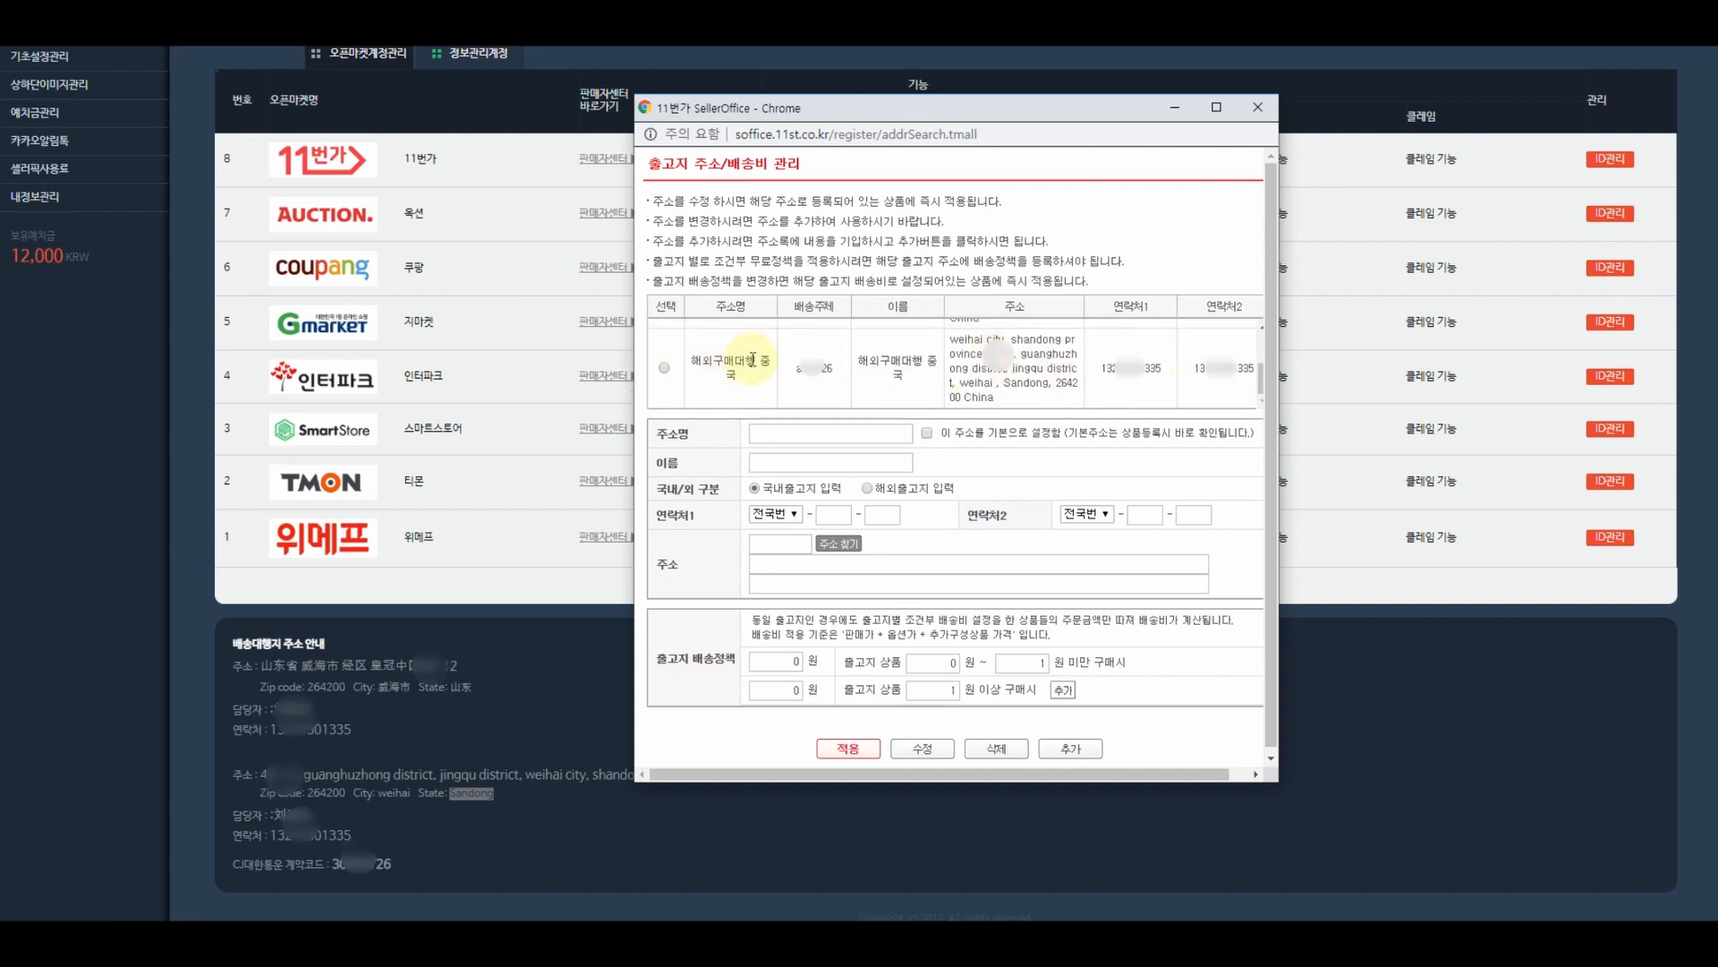
scroll(788, 370, up, 1)
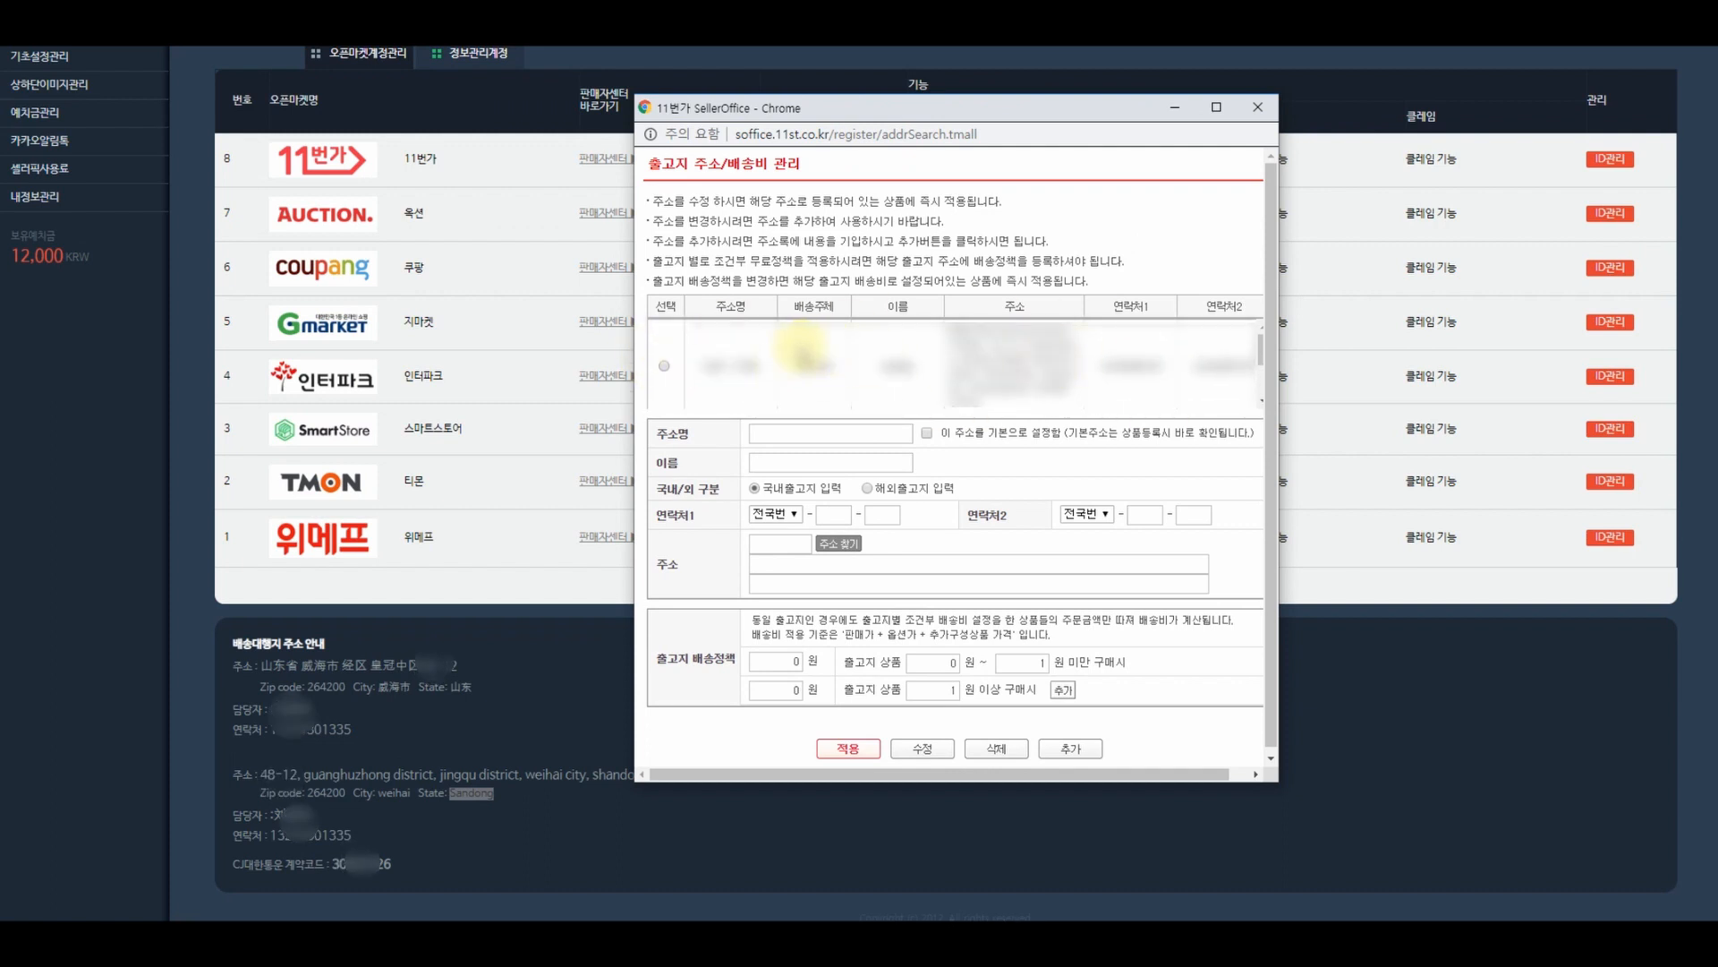
scroll(850, 374, down, 1)
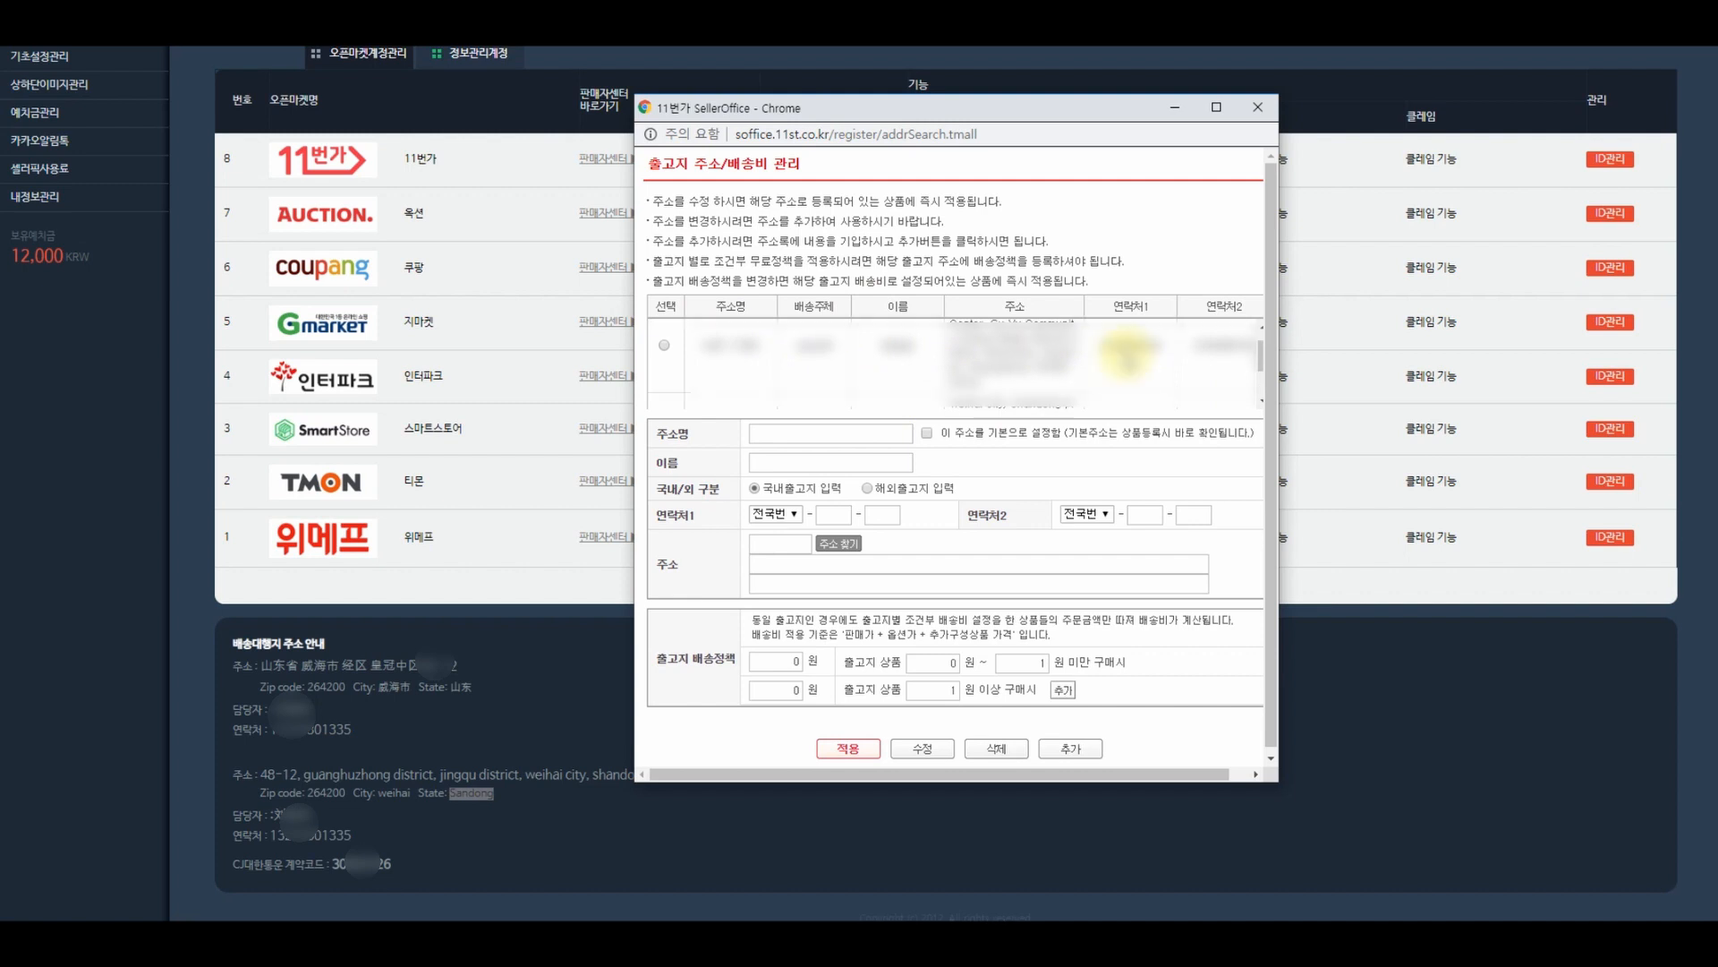
click(664, 368)
key(Return)
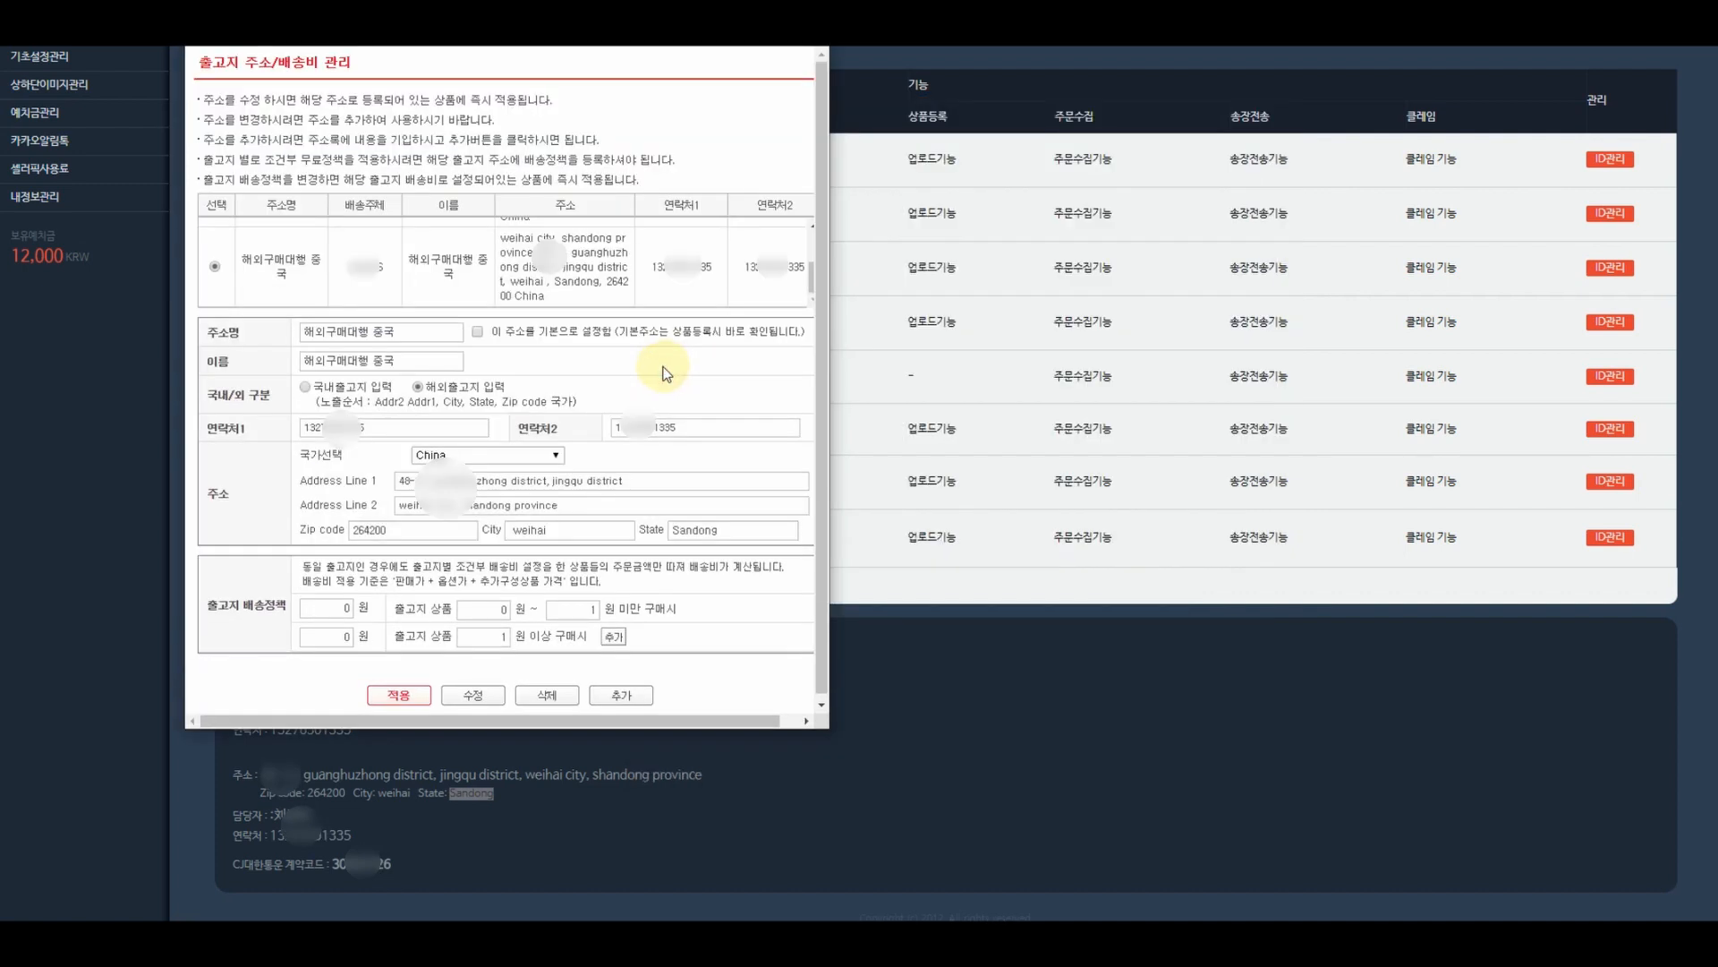
drag(577, 5, 1040, 118)
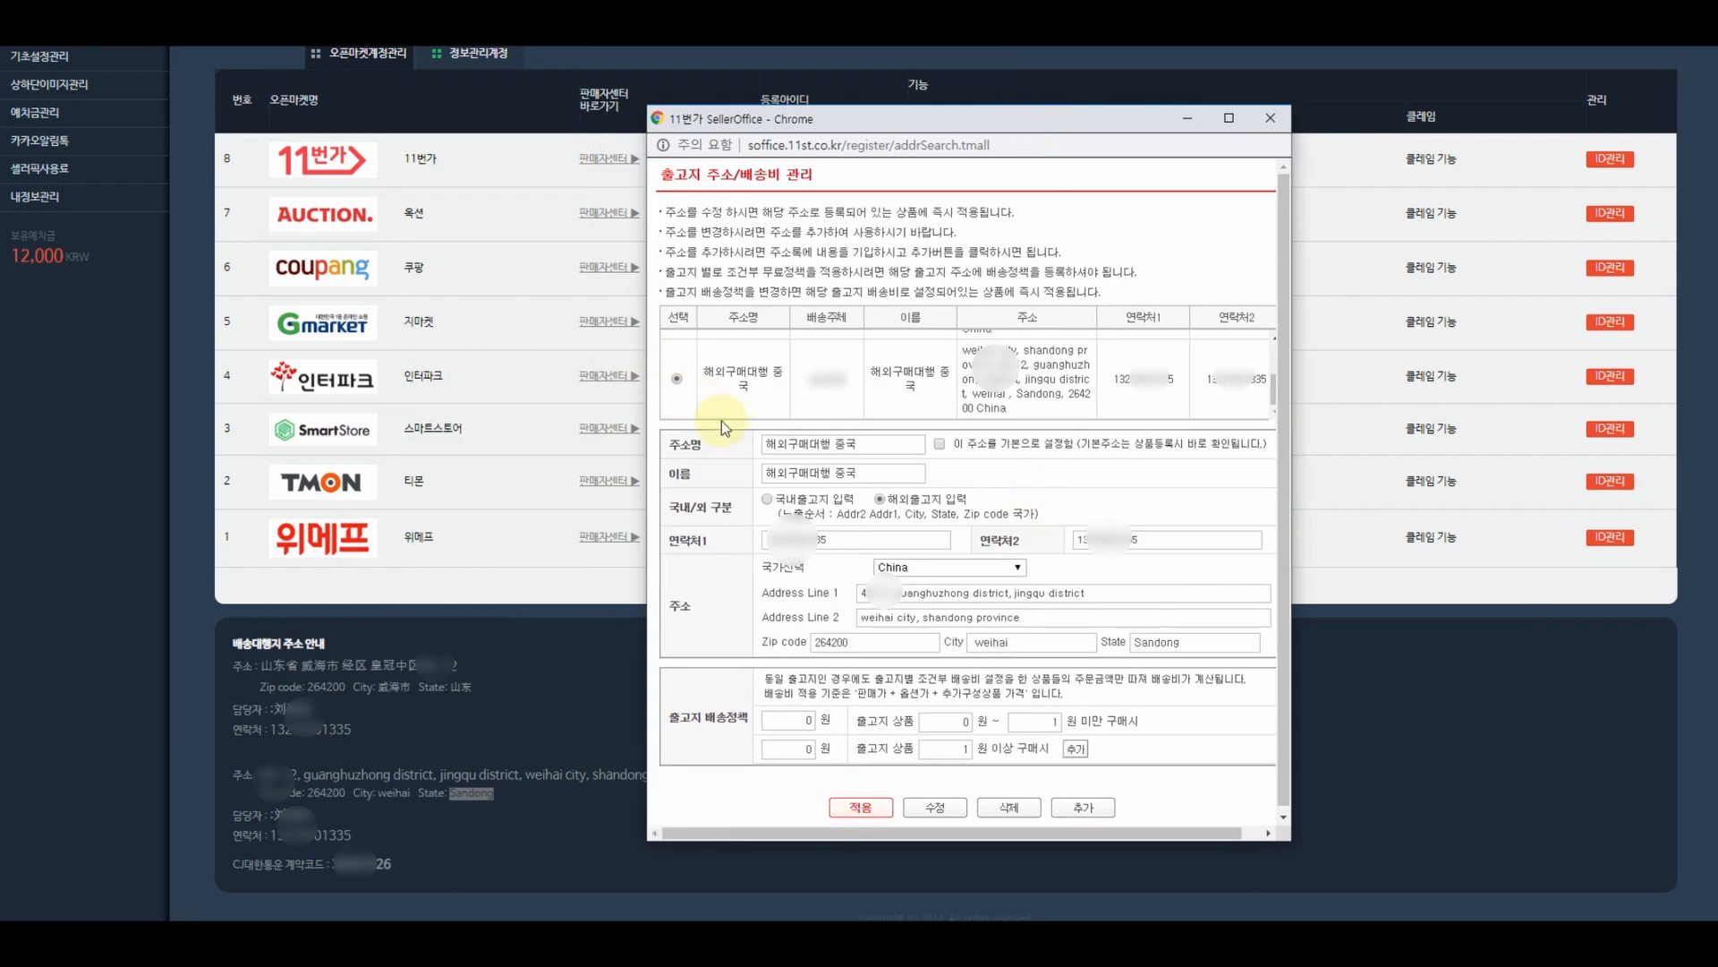
click(860, 807)
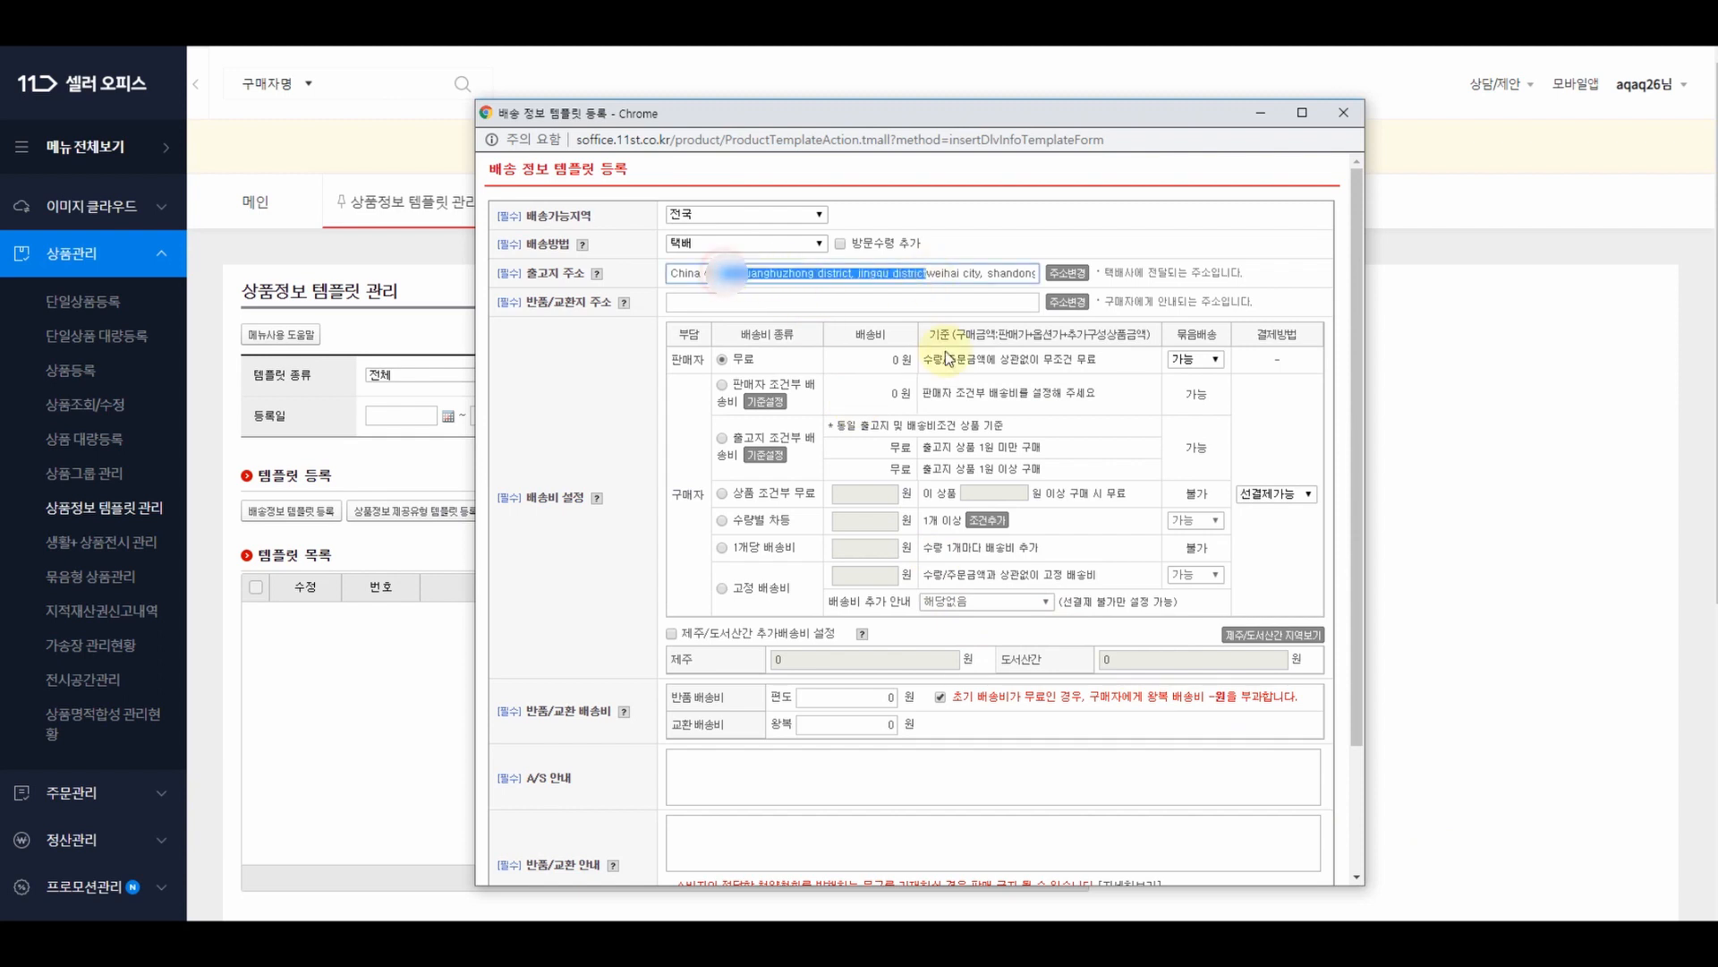
- Pick the saved return/exchange address from the address book and apply it to the template
click(1168, 238)
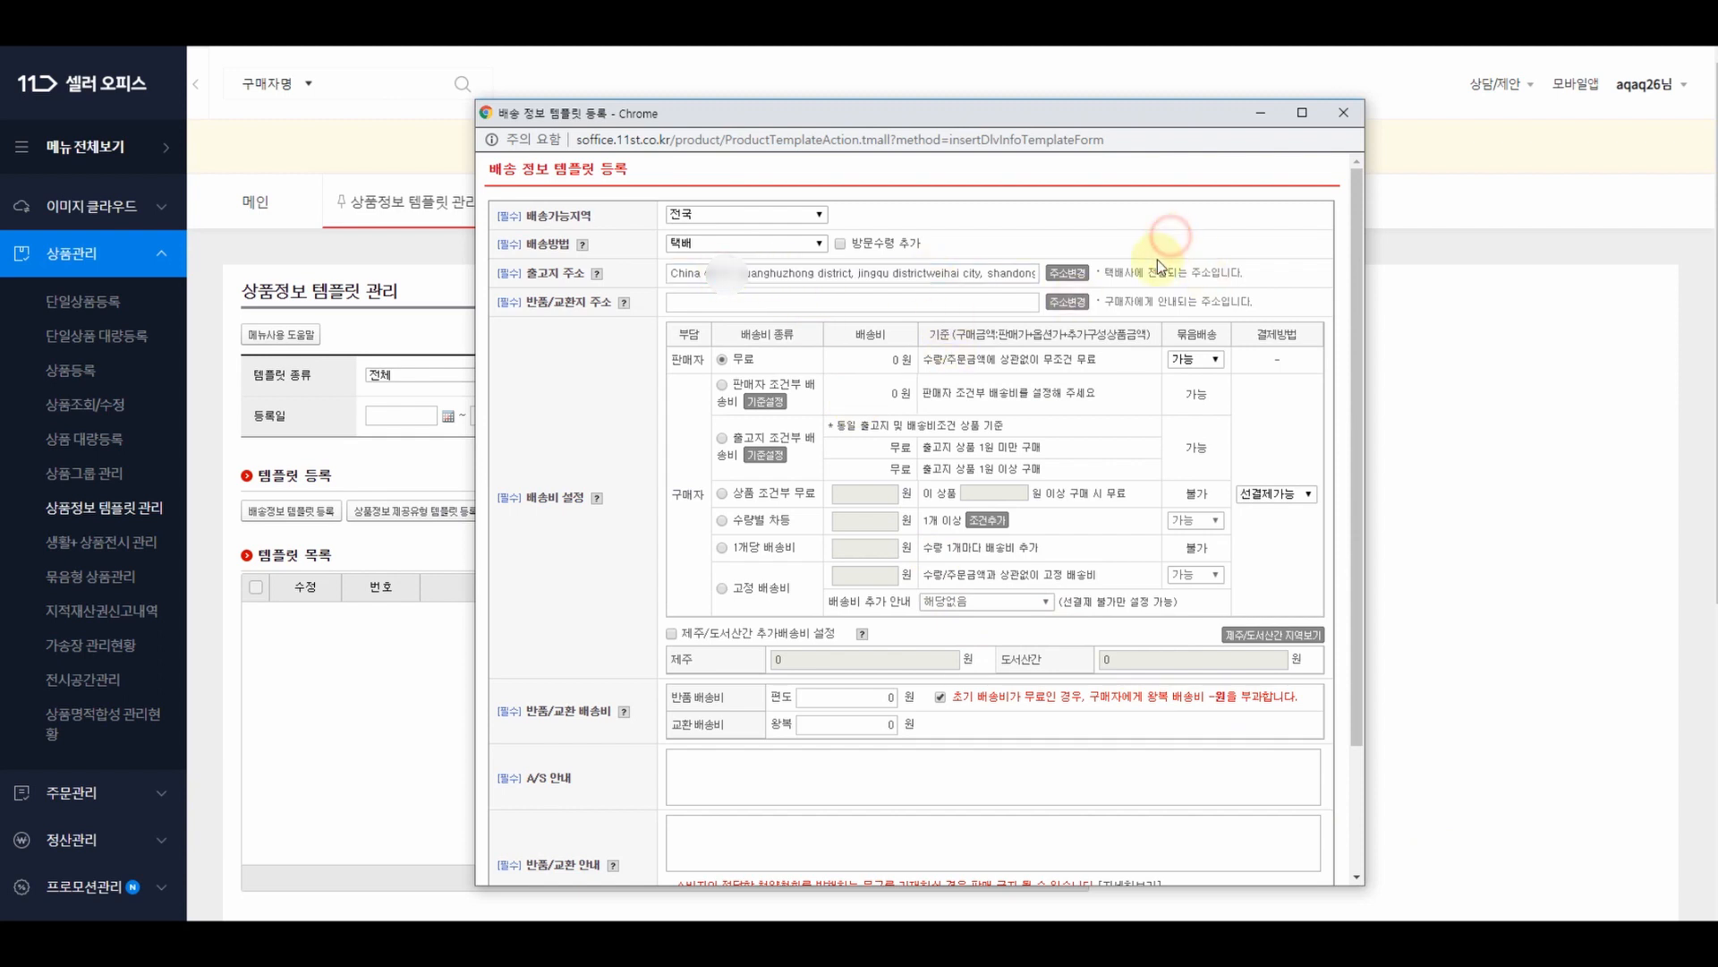
click(1070, 303)
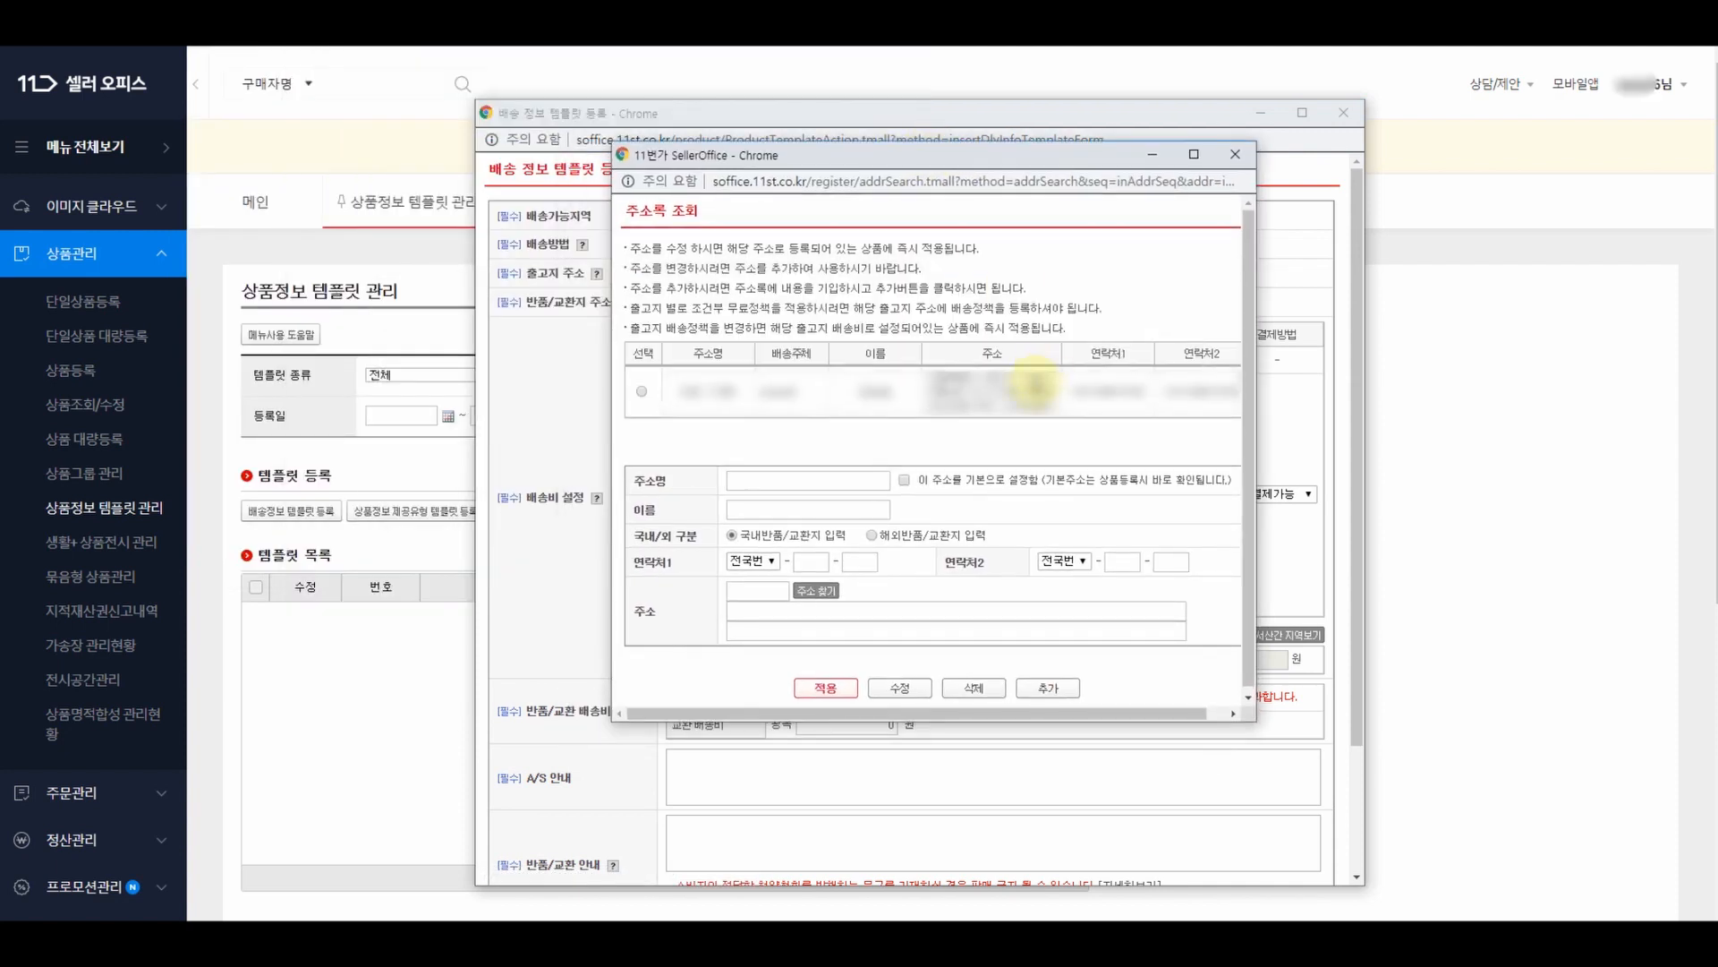
click(642, 392)
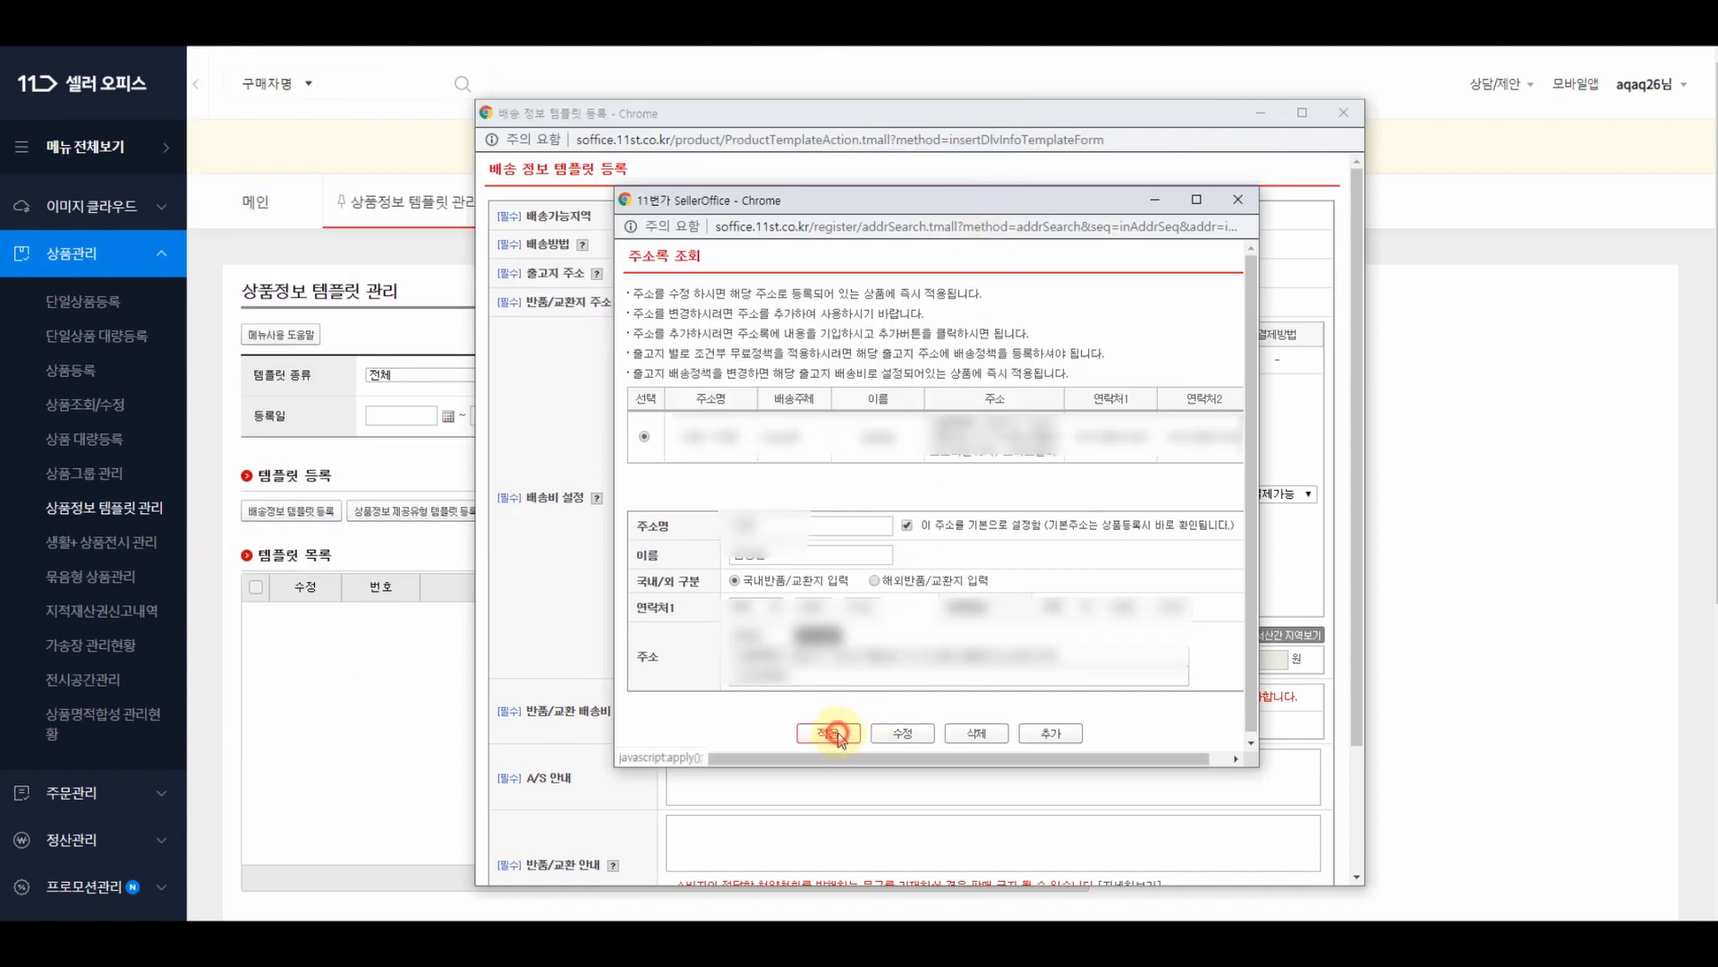
click(829, 730)
drag(752, 273, 866, 274)
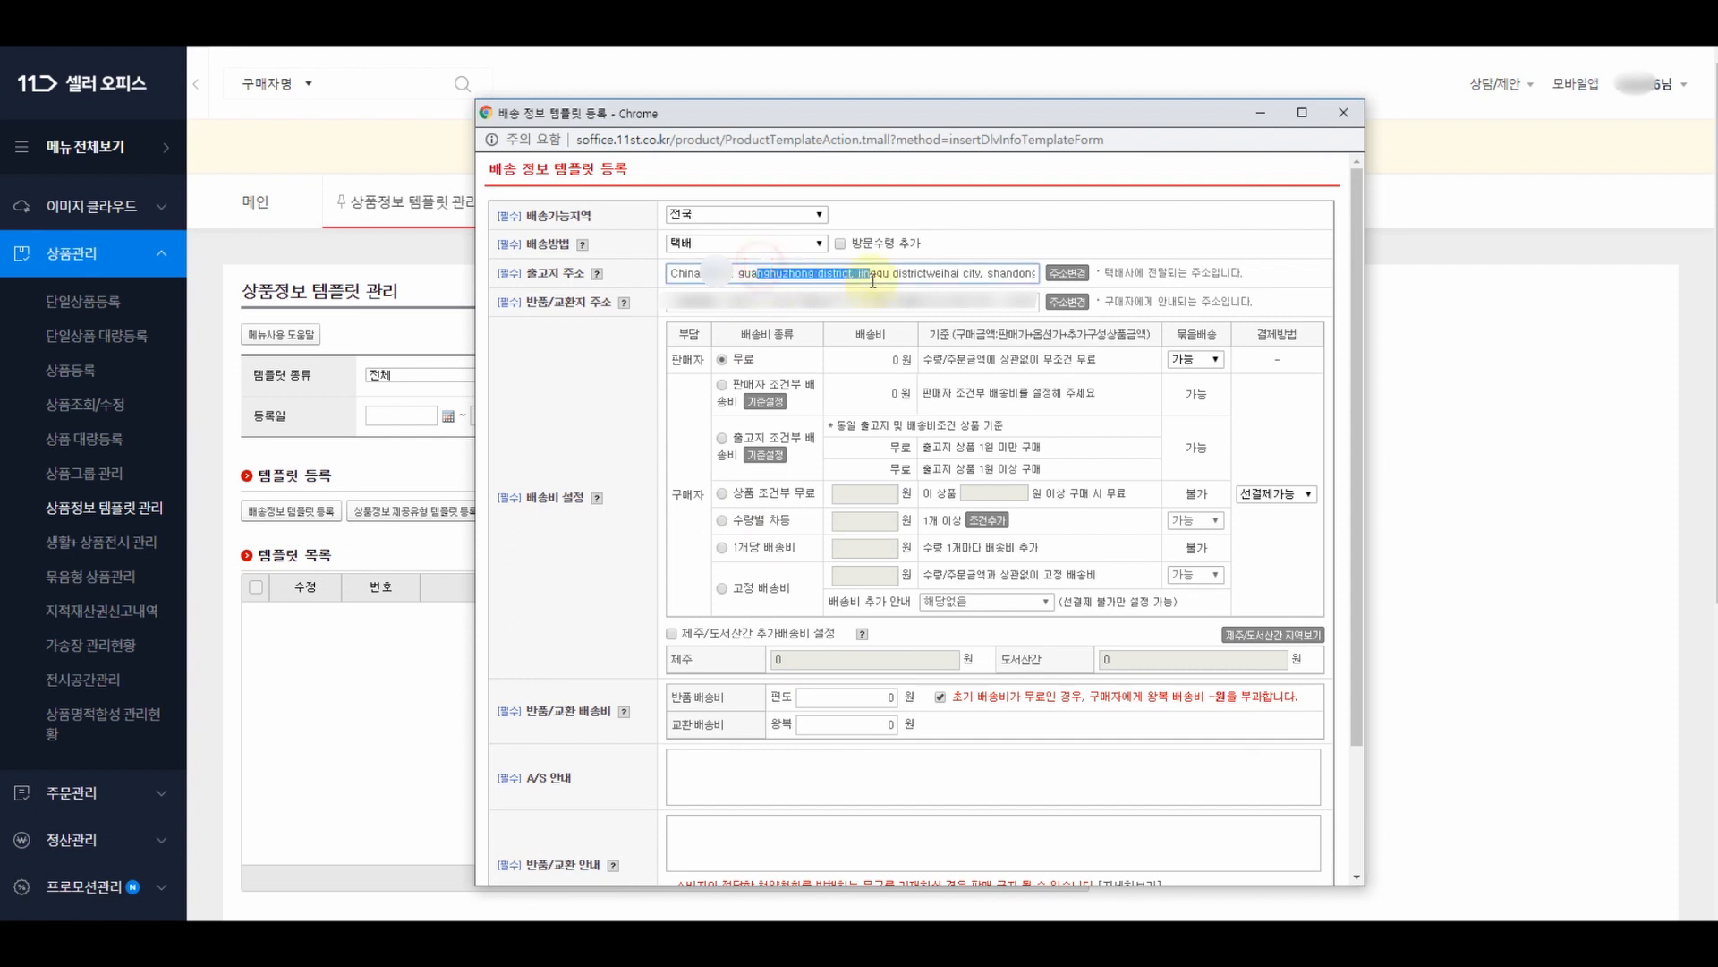
drag(752, 302, 837, 303)
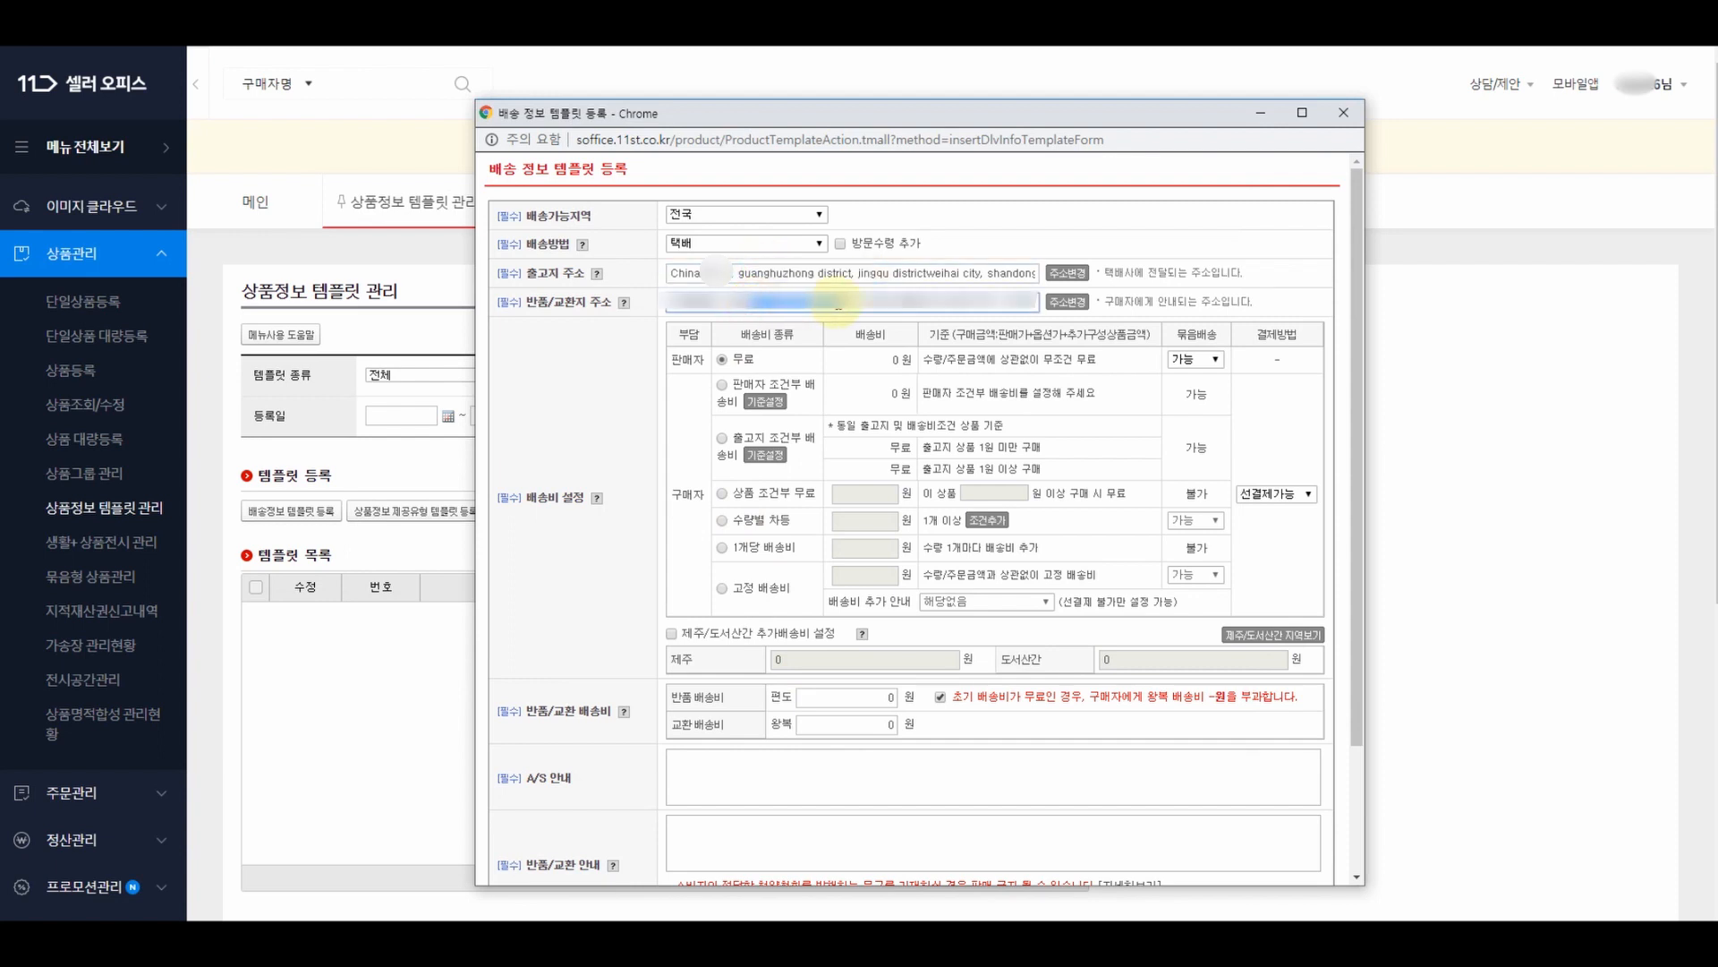
click(838, 307)
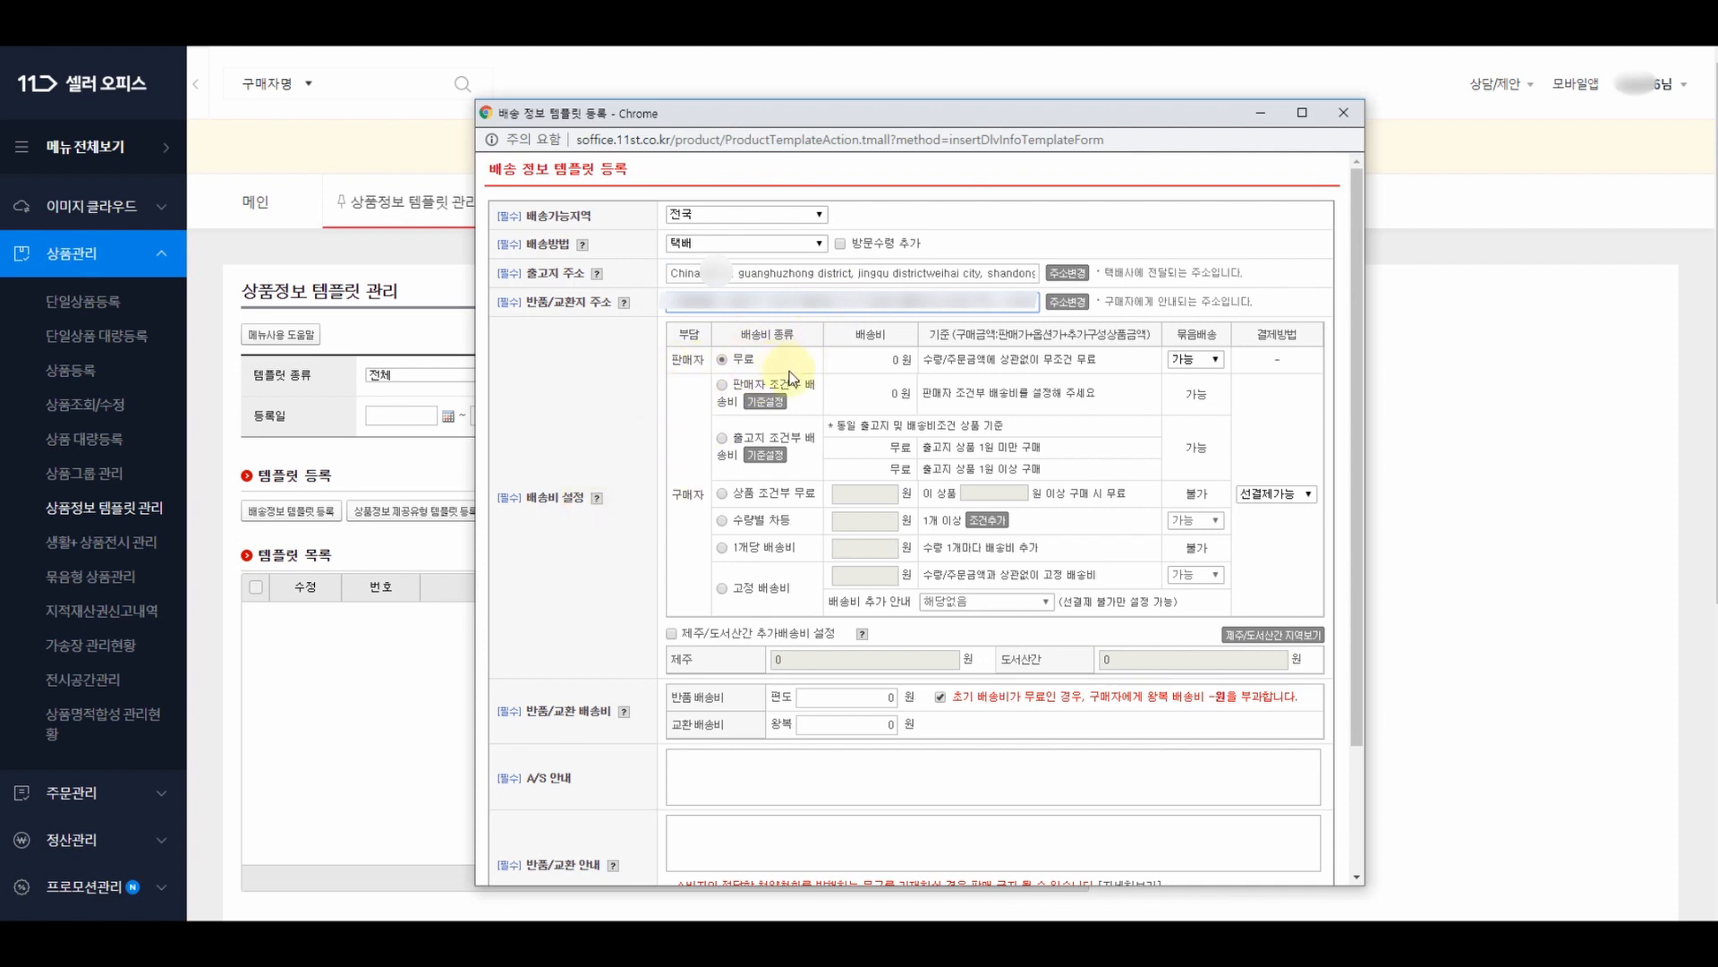
- Set the return fee to 15,000 won one-way and the exchange fee to 30,000 won round-trip
scroll(797, 393, down, 1)
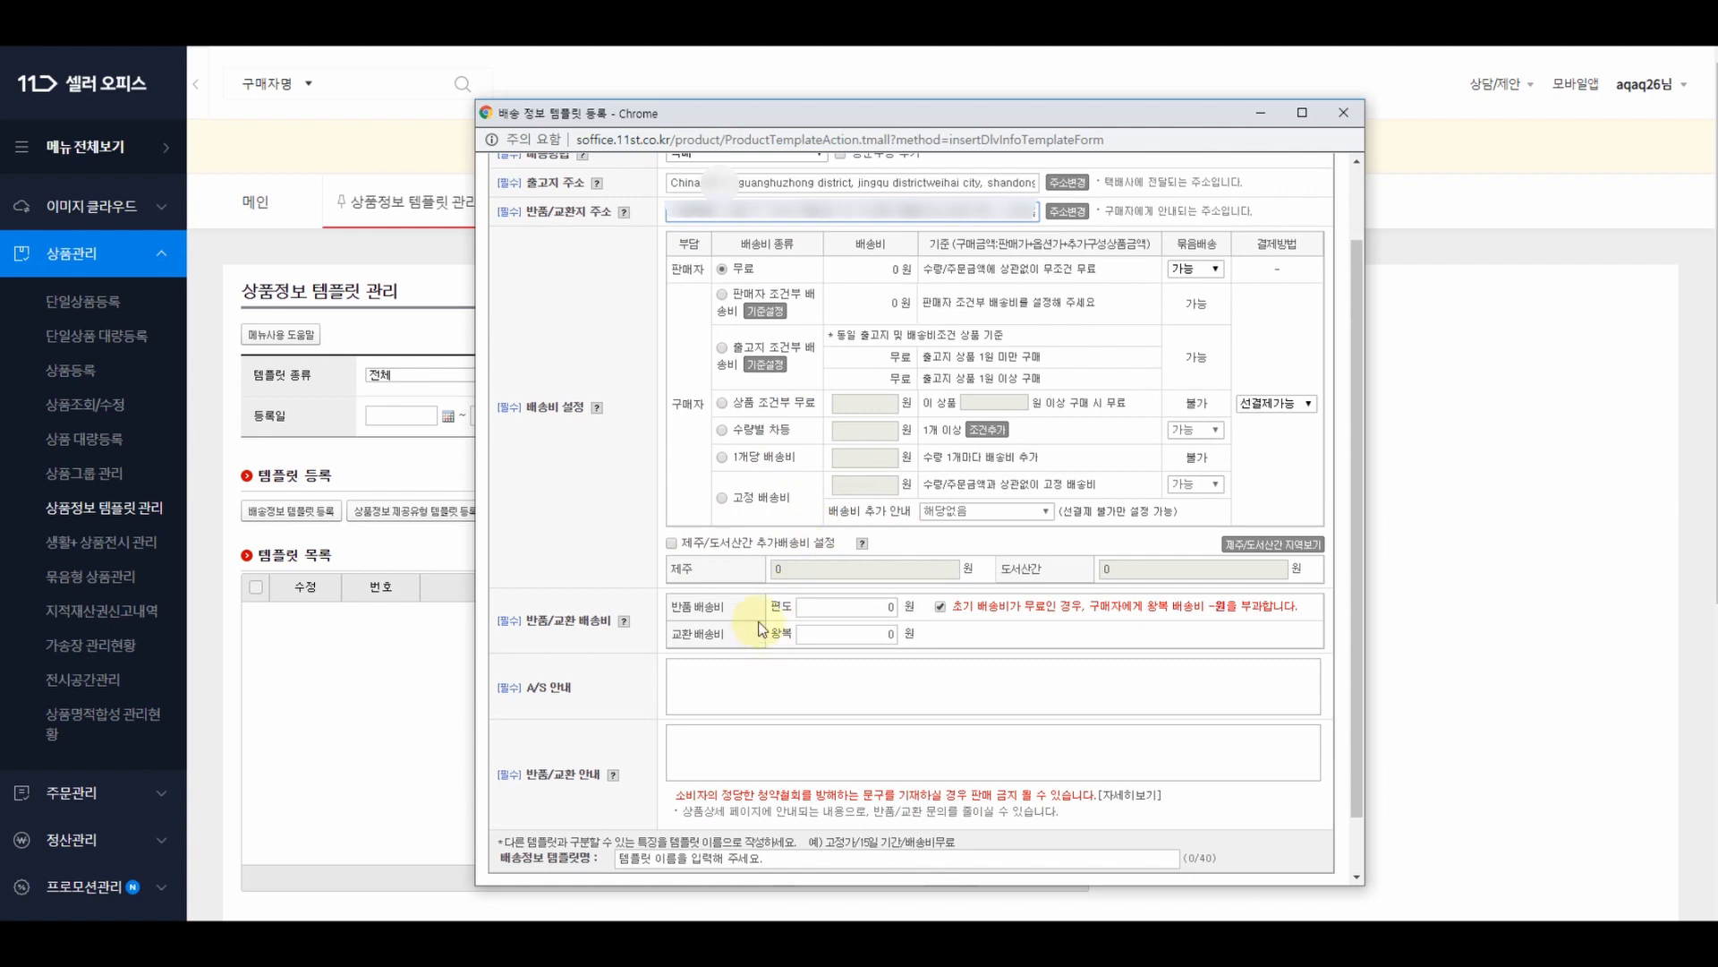
click(846, 611)
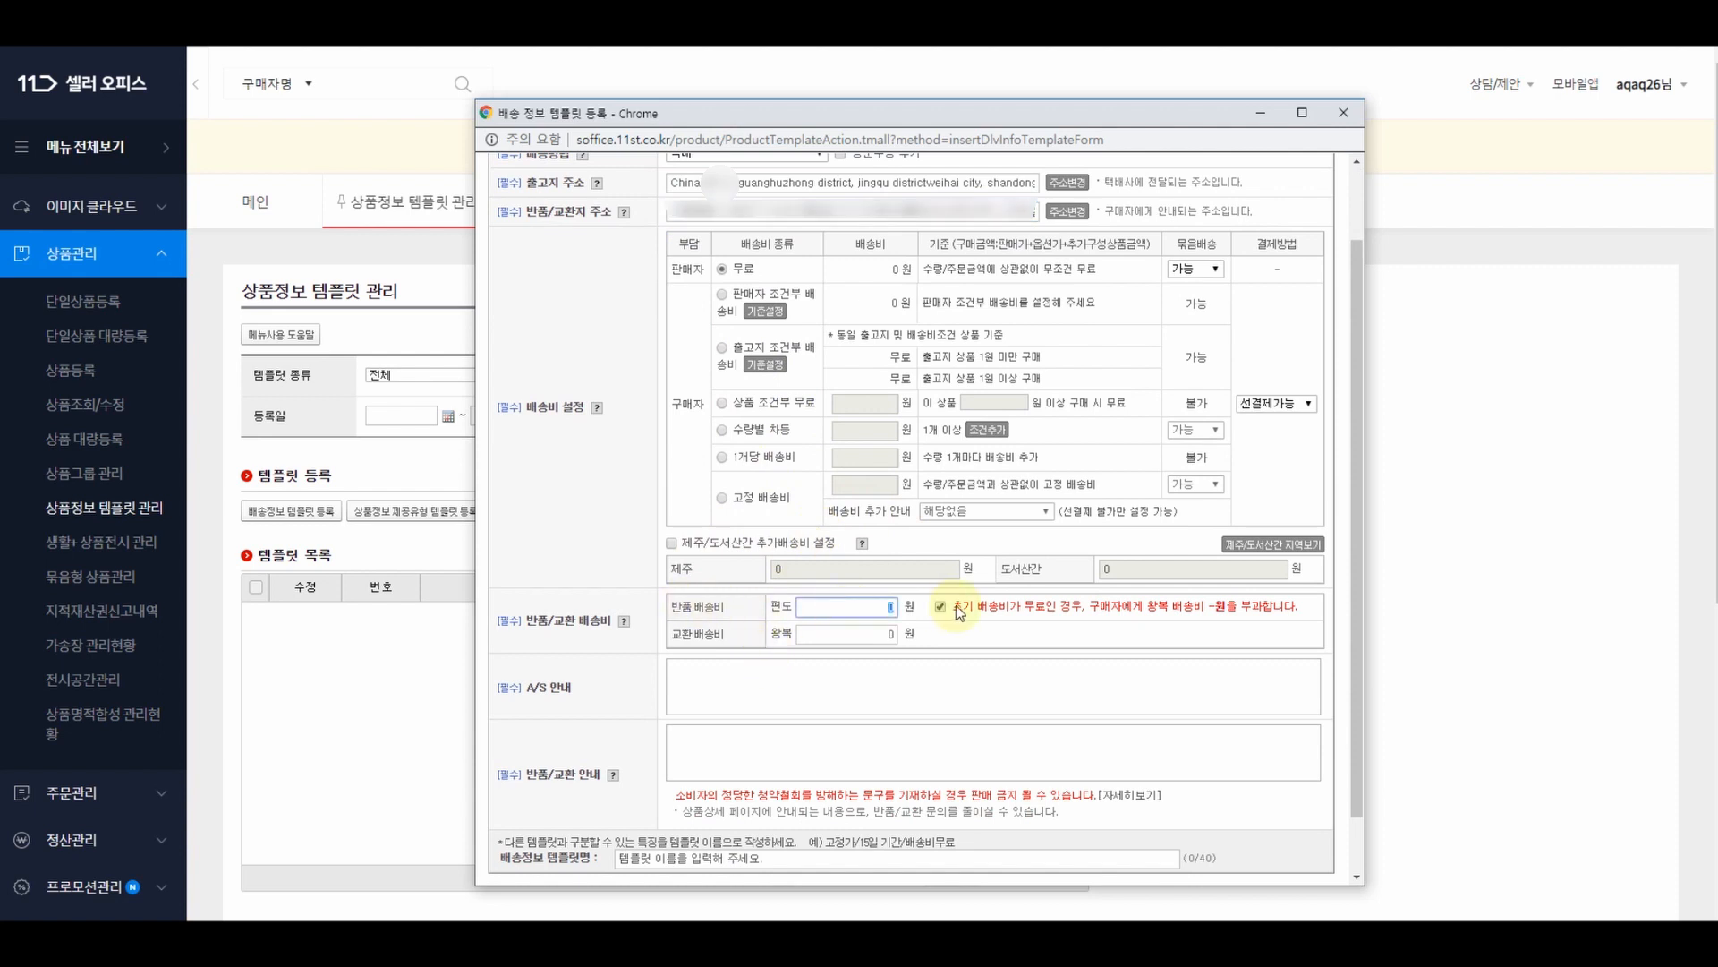
text(15)
text(9)
text(000)
click(845, 649)
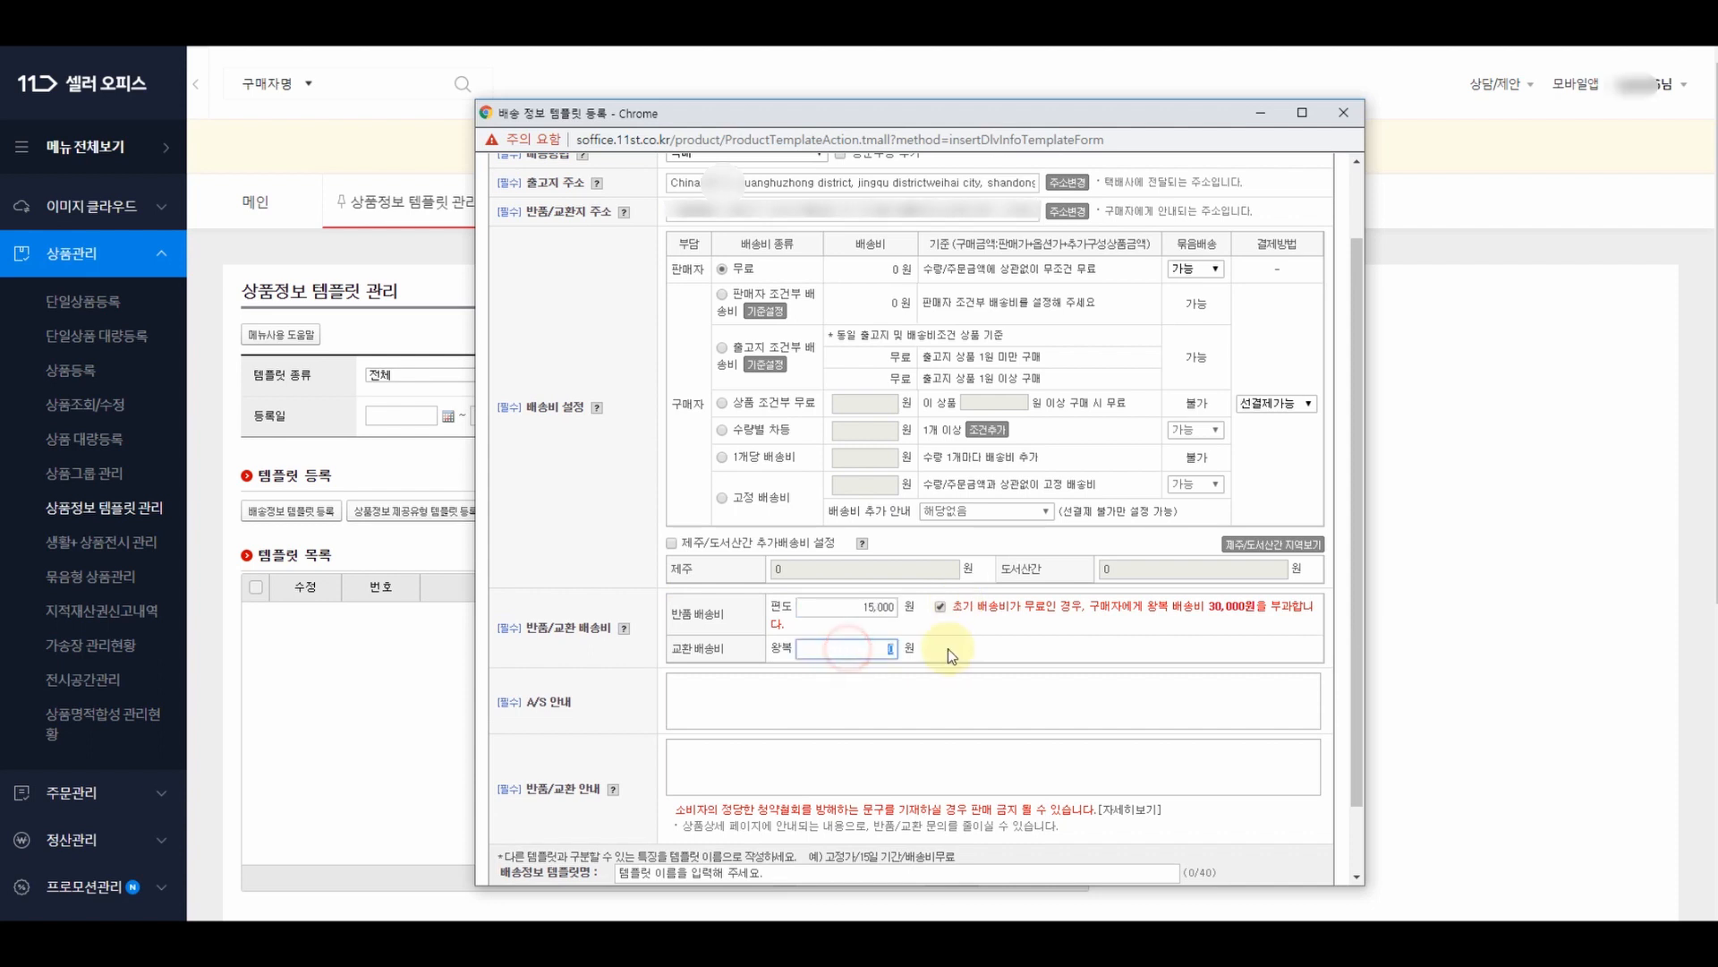
text(30,000)
- Write the A/S notice (A/S unavailable for overseas items) and the return notice 상세정보 참조
click(770, 689)
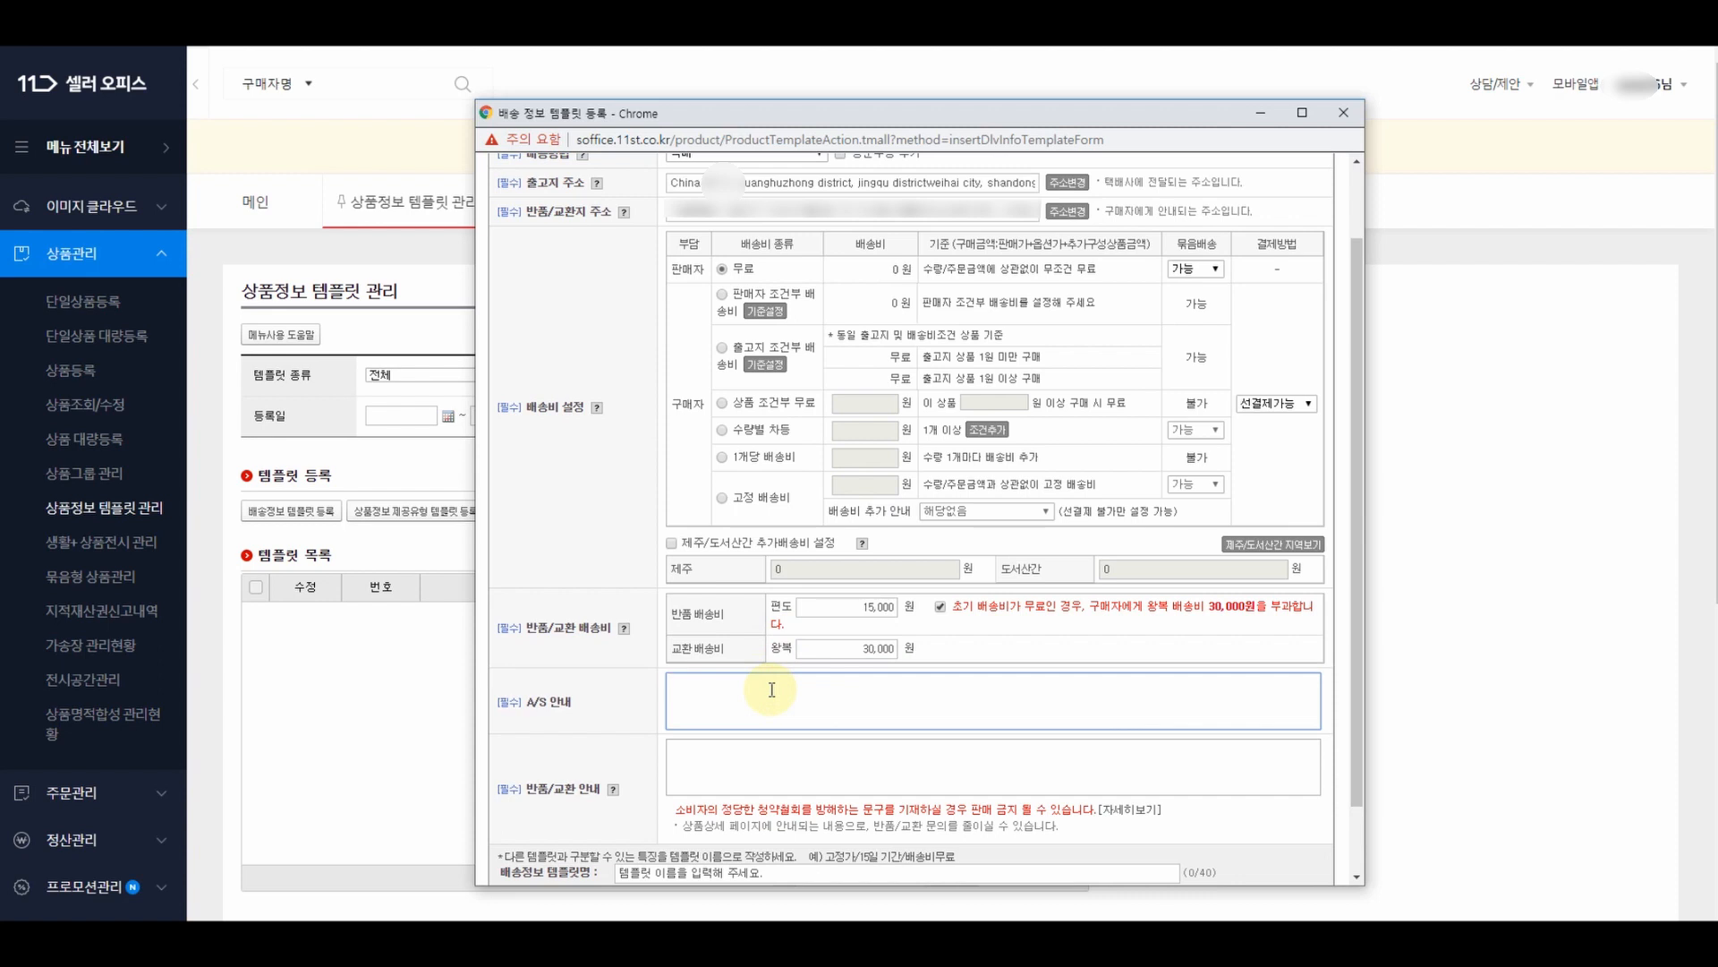
text(해외구매 상품 특성상 A/)
text(S 불가)
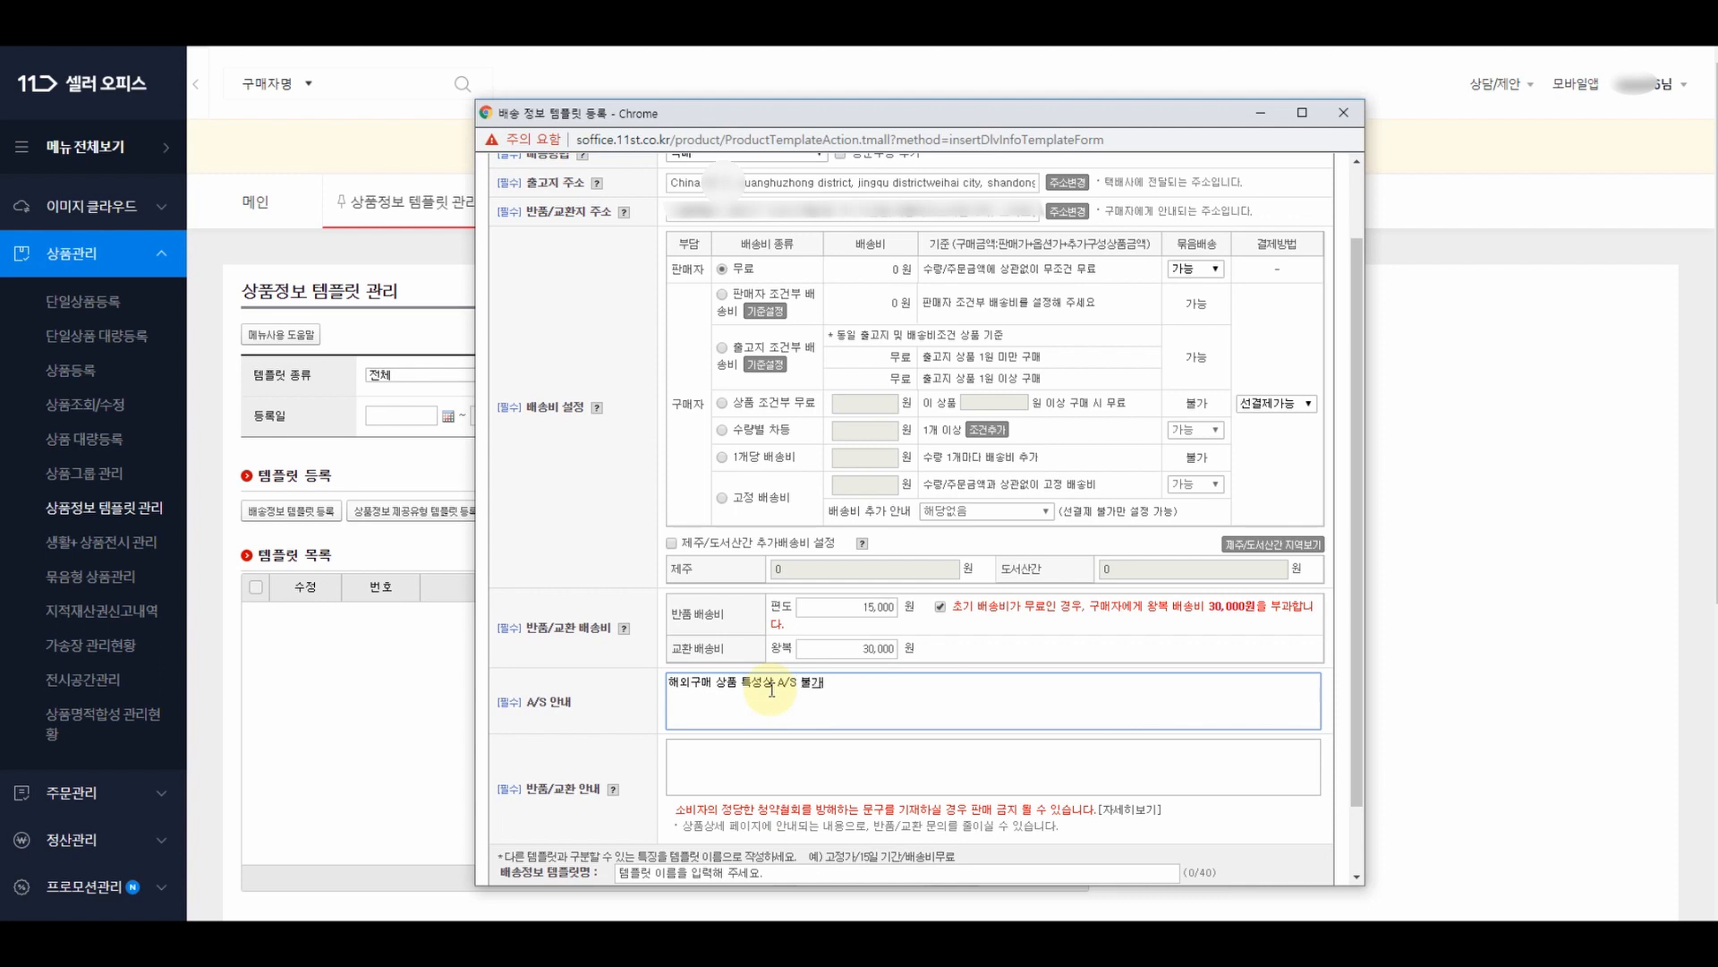
text(합니다.)
click(814, 771)
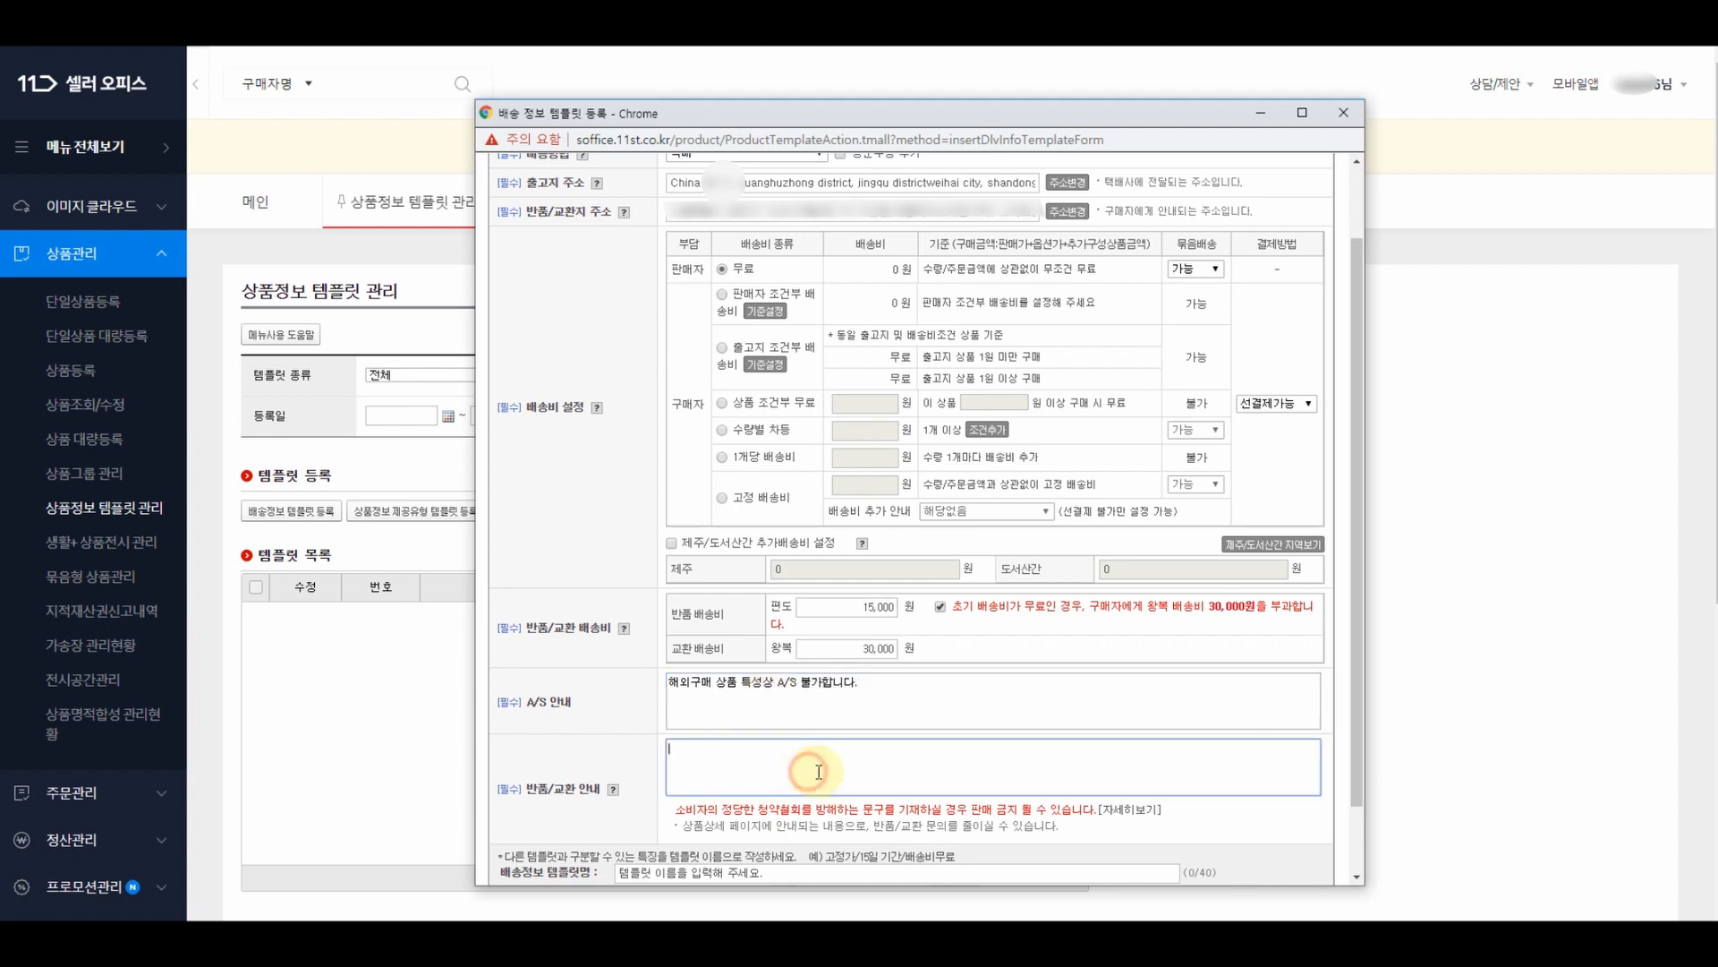
text(상세정보 참조)
scroll(818, 766, down, 2)
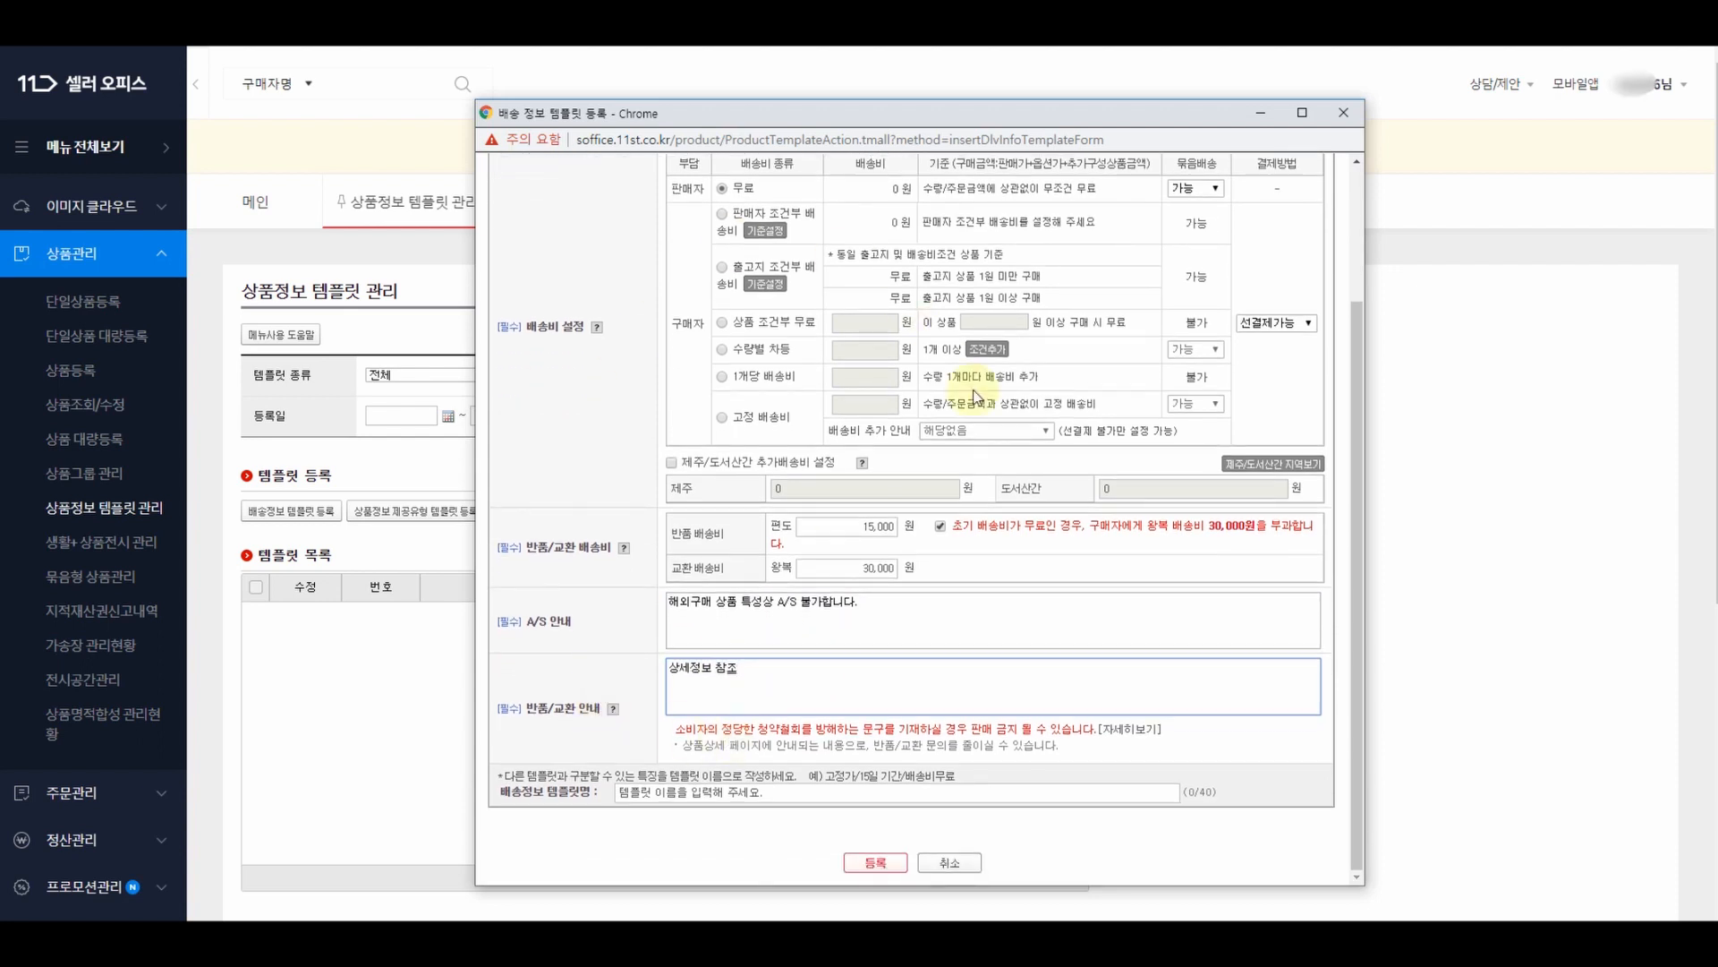
- Name the delivery template 해외구매대행 중국 and register it
click(658, 791)
text(회)
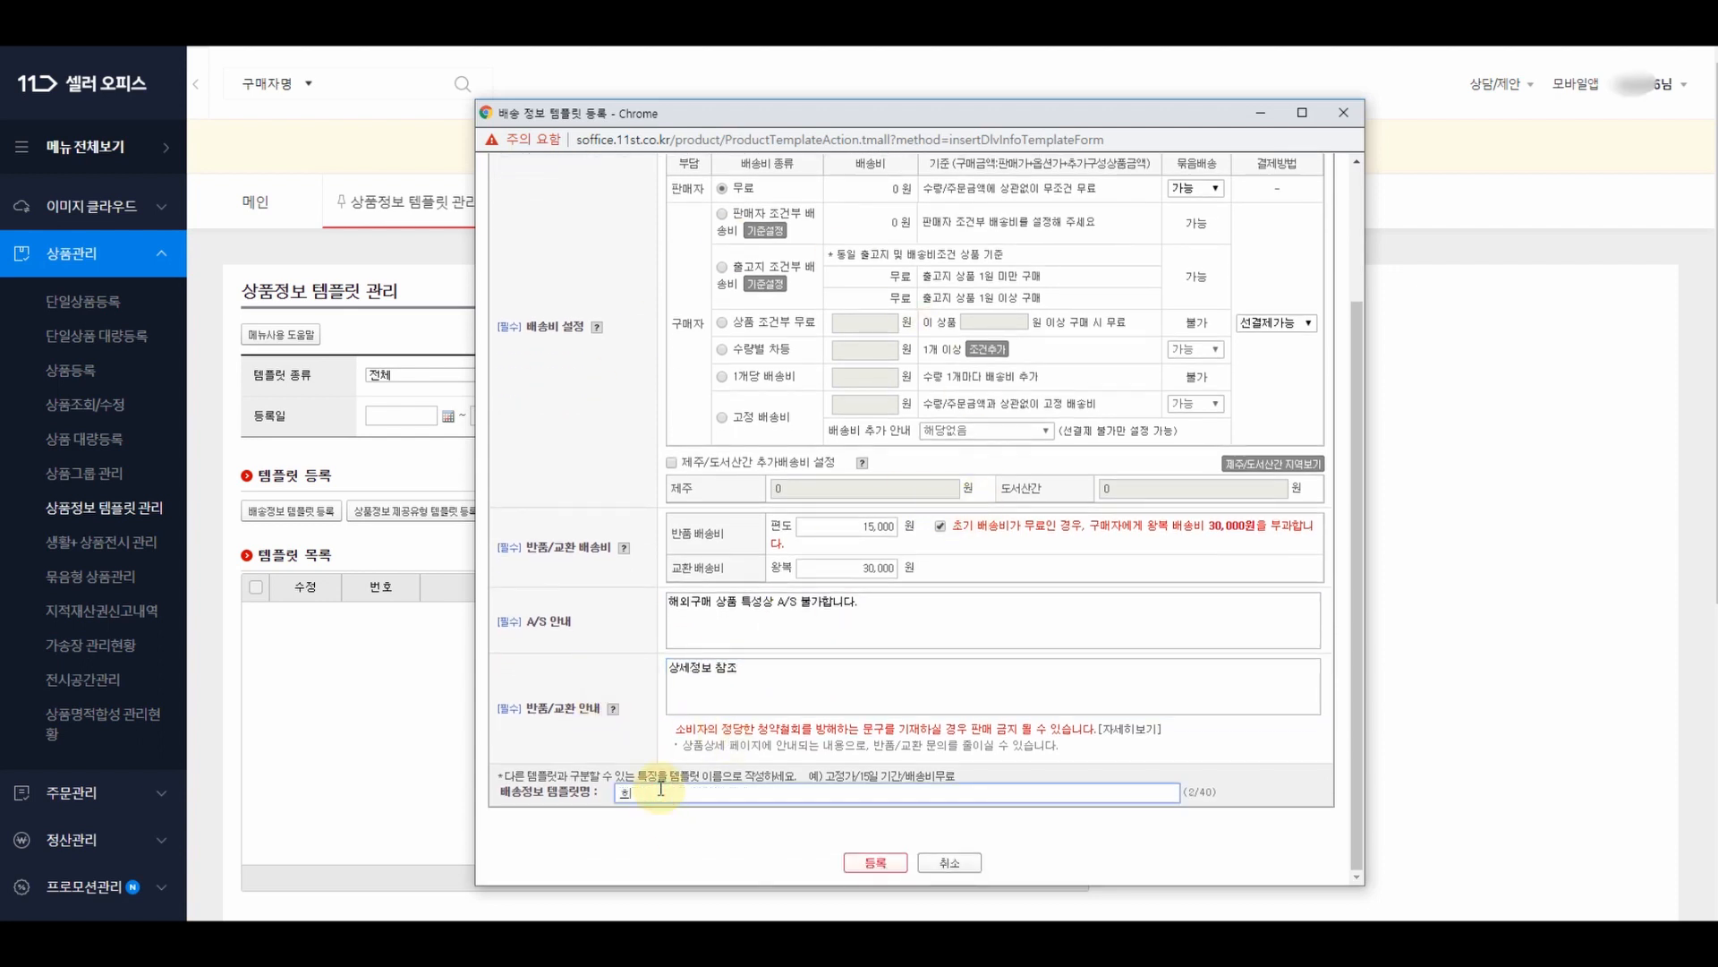
text(외구매대행)
text( 중ㄱ)
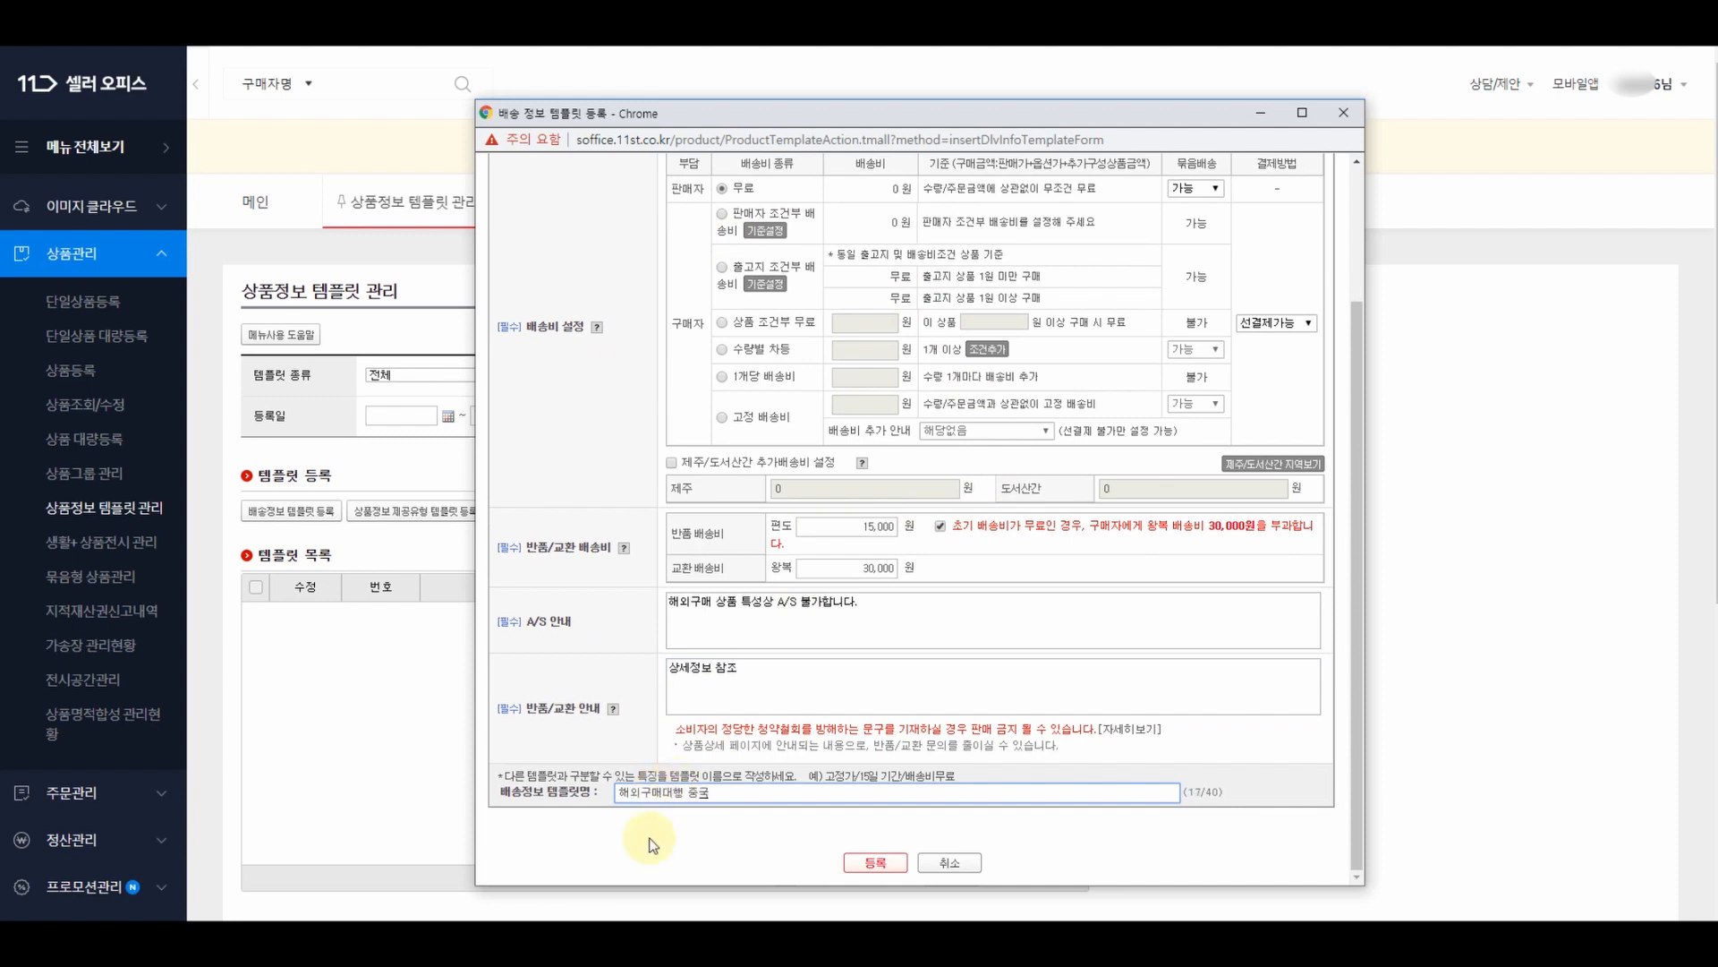
click(895, 866)
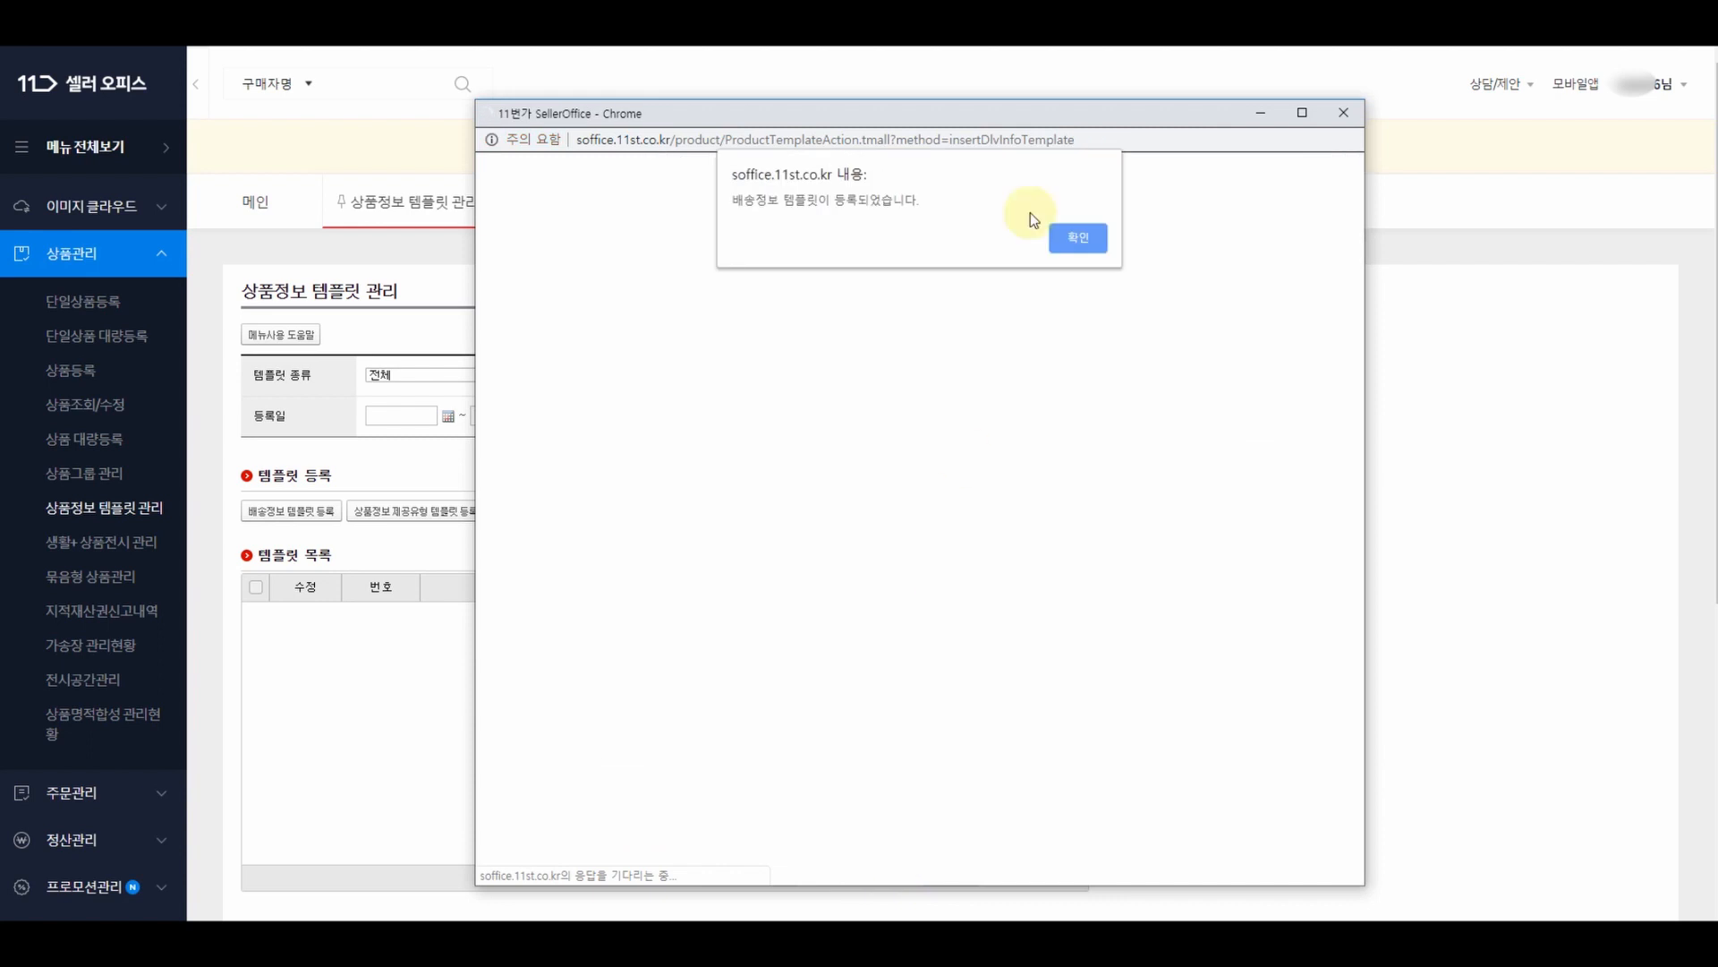
- Register a dispatch-date template: ship sequentially after stock check, within 7 days of the order
click(1071, 242)
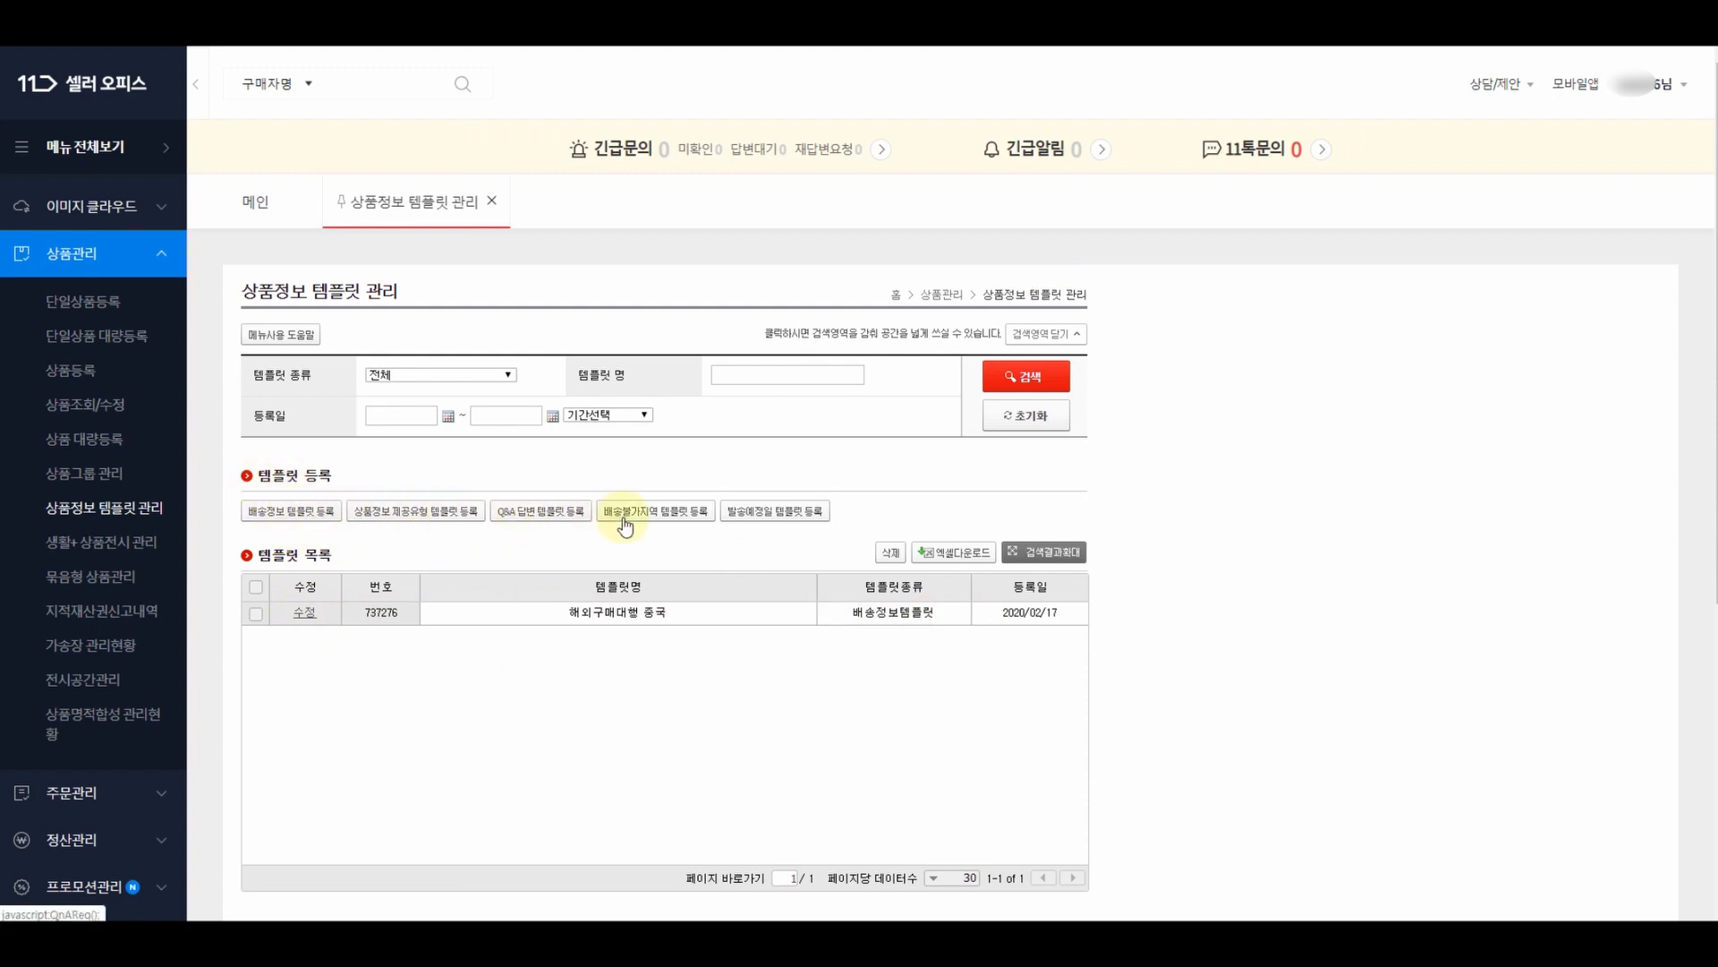
click(781, 513)
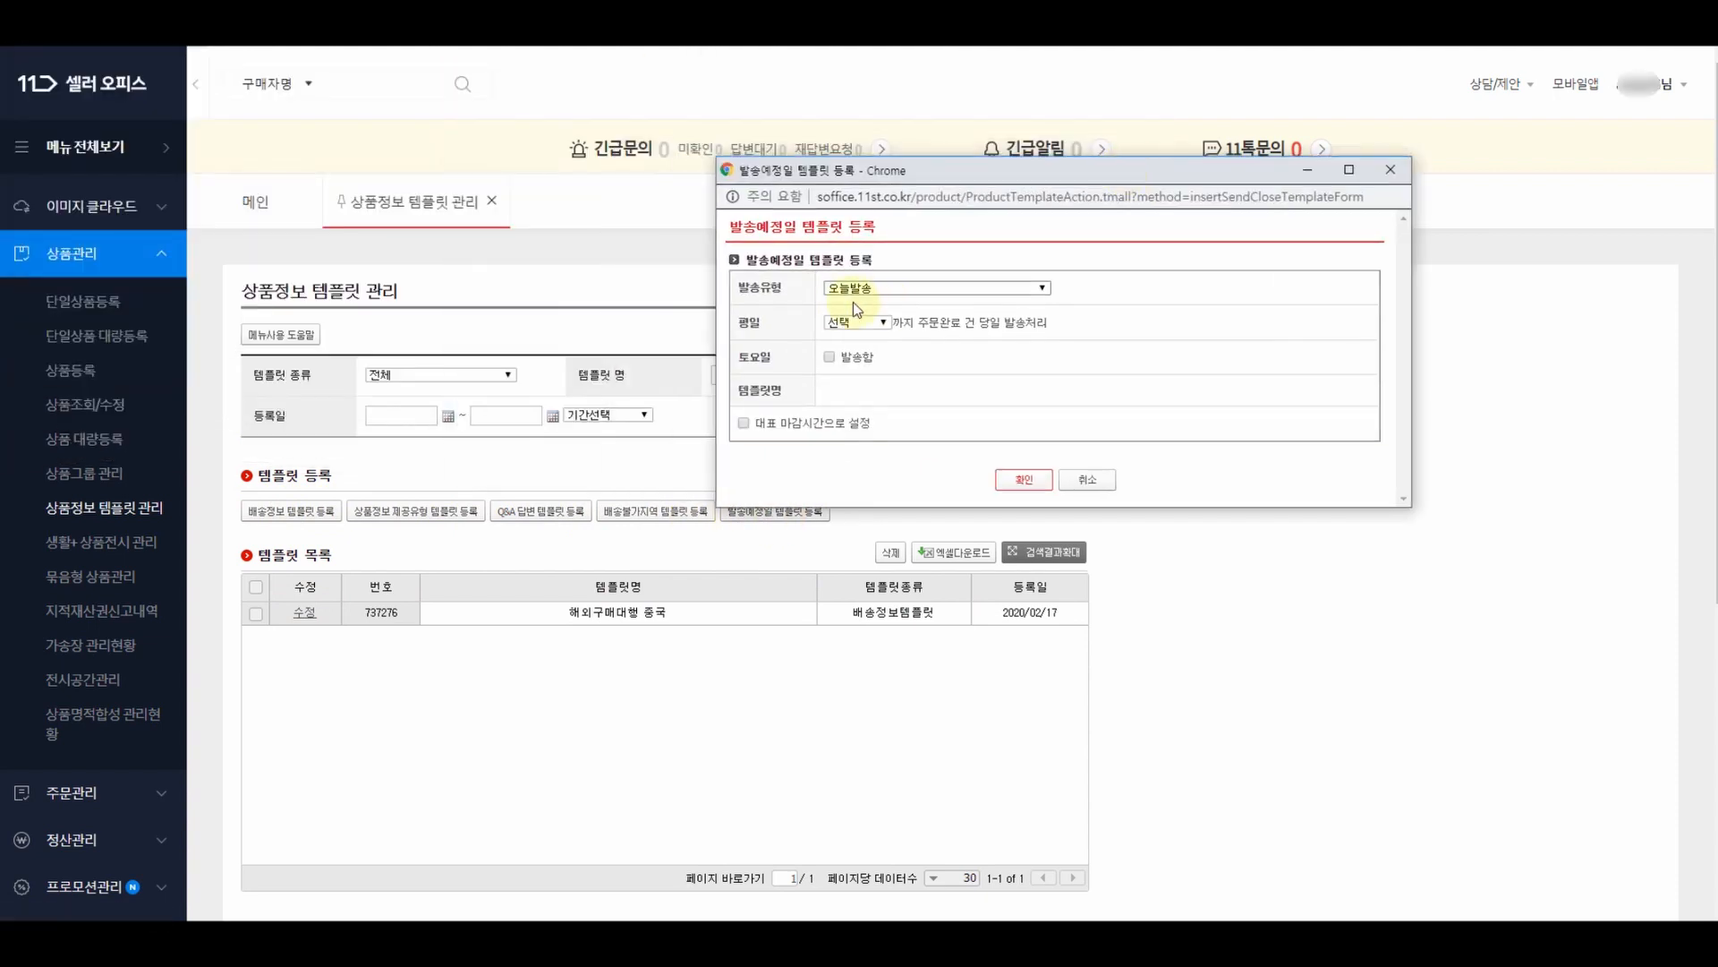
click(879, 289)
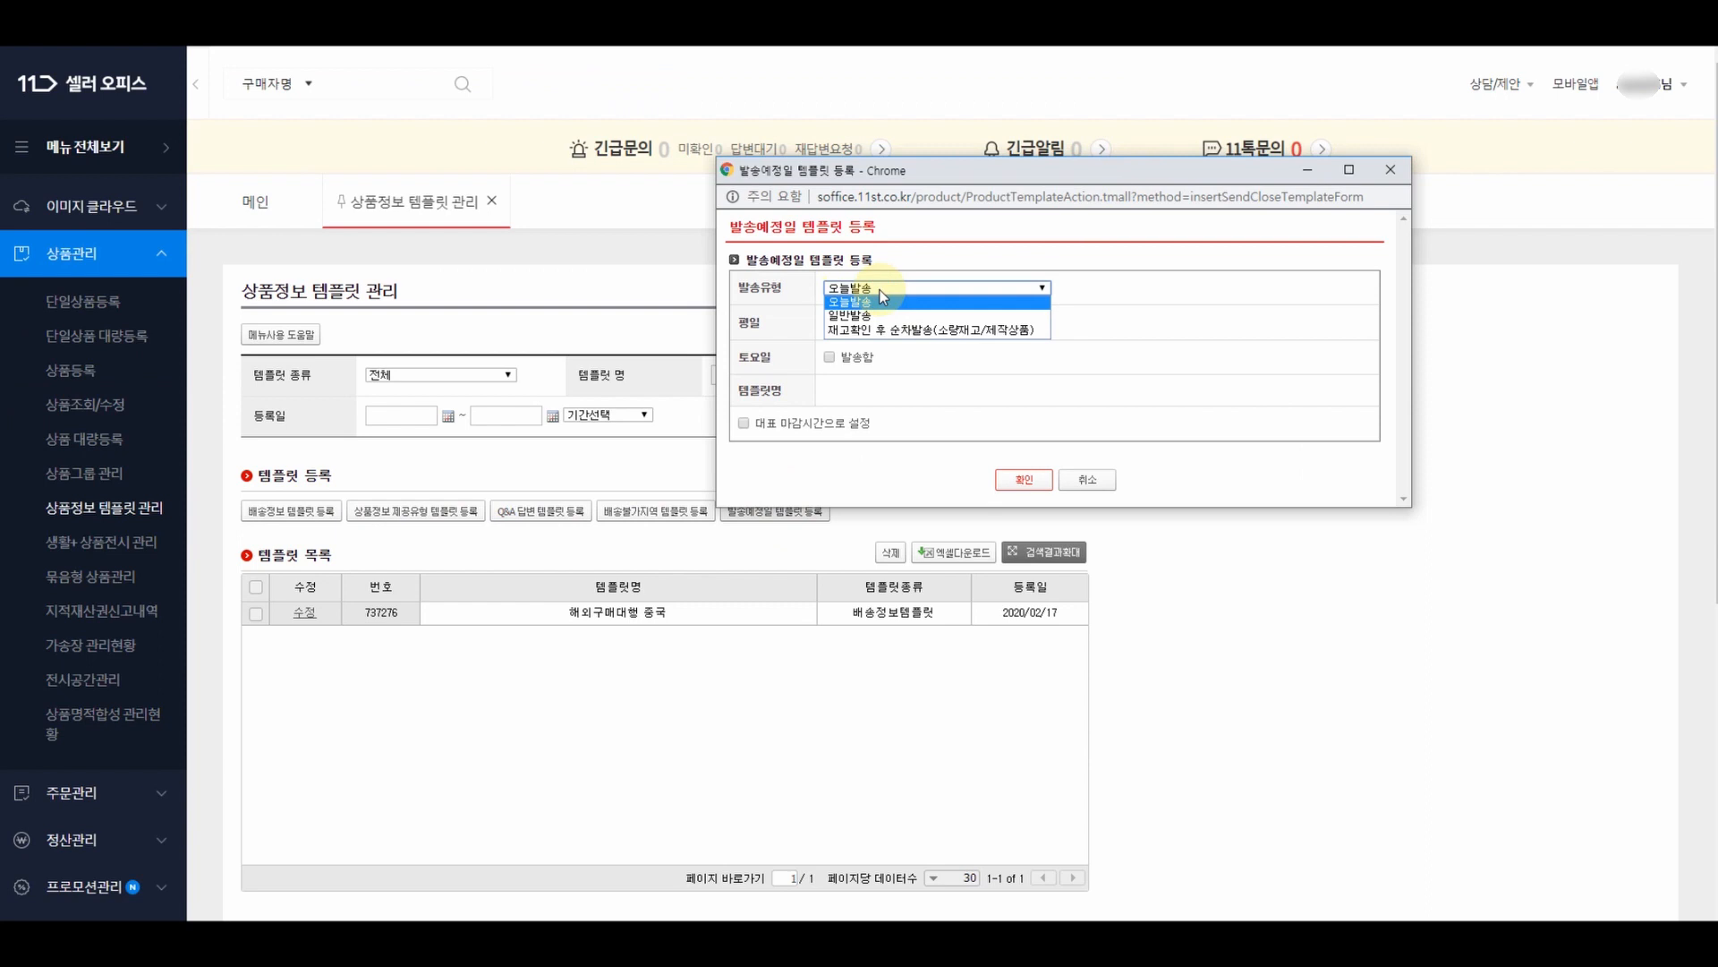
click(909, 328)
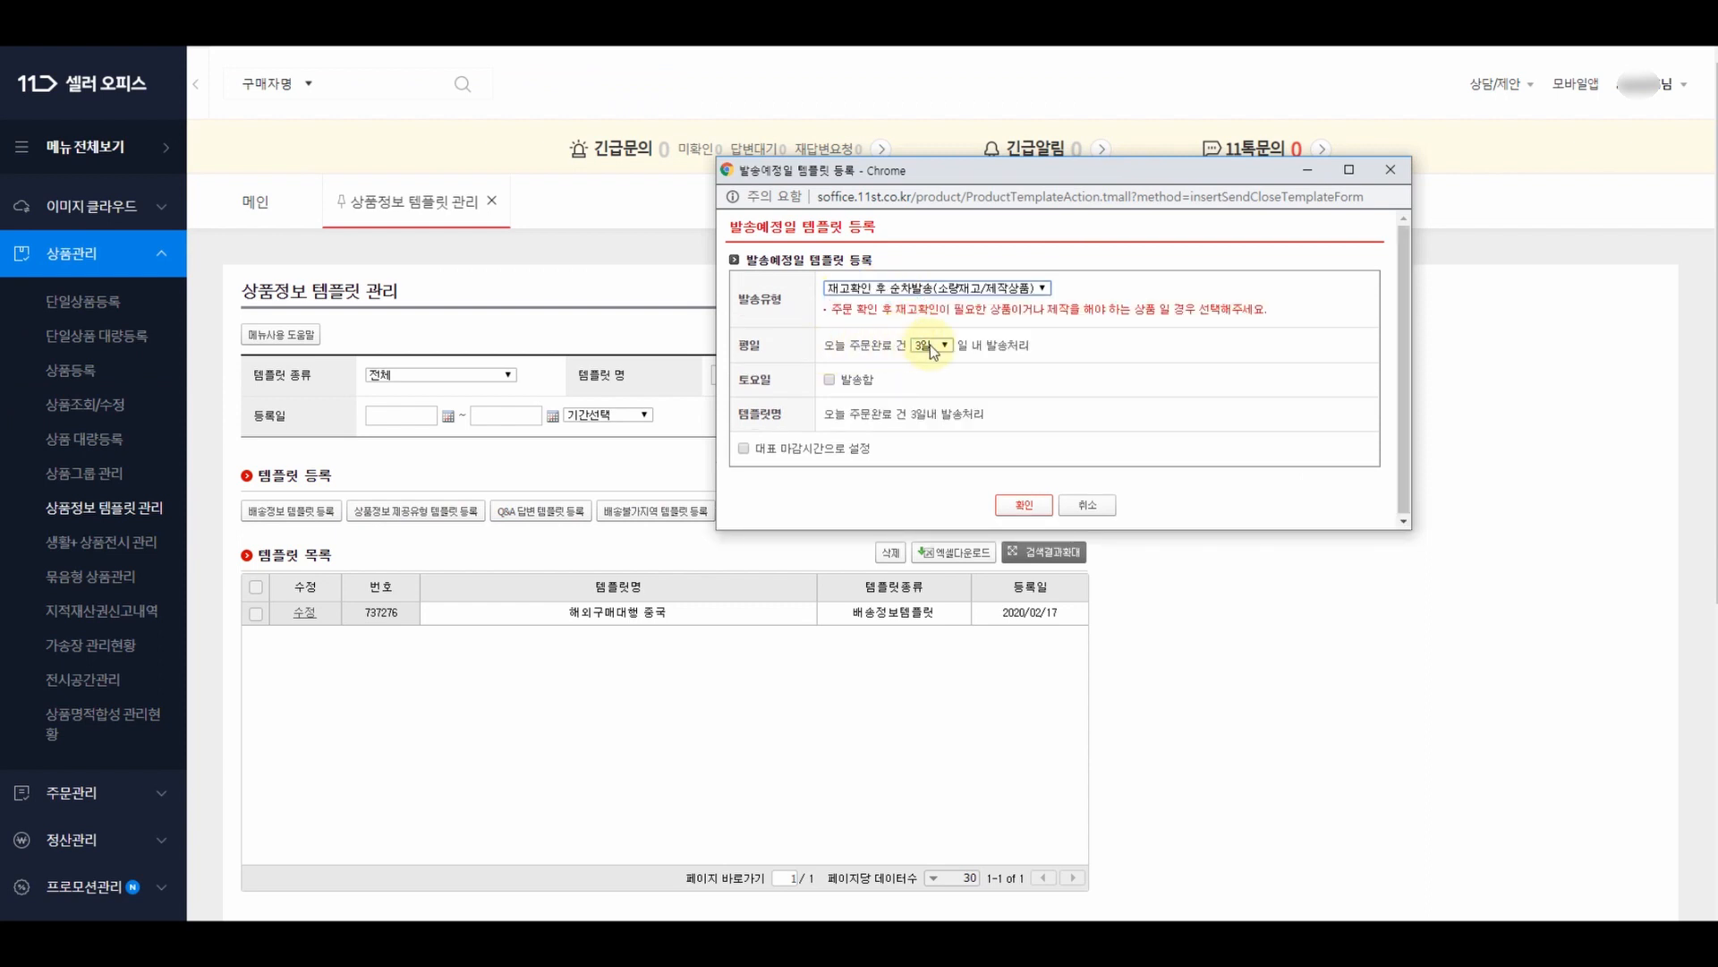
click(930, 346)
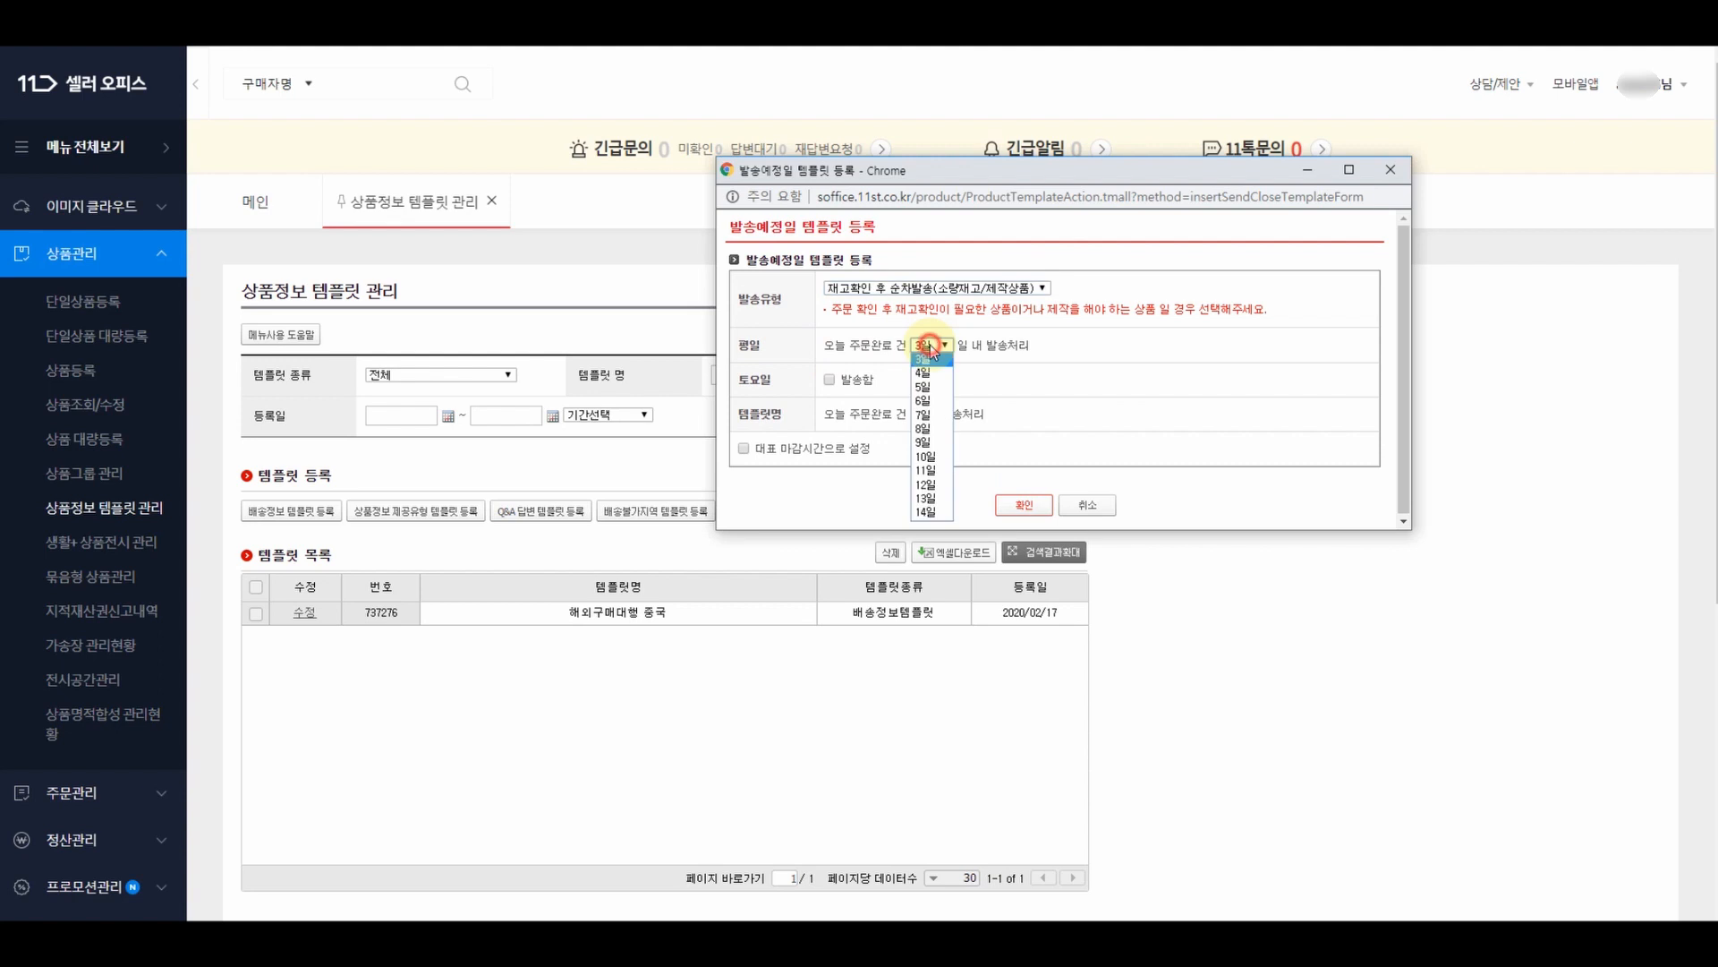
click(931, 415)
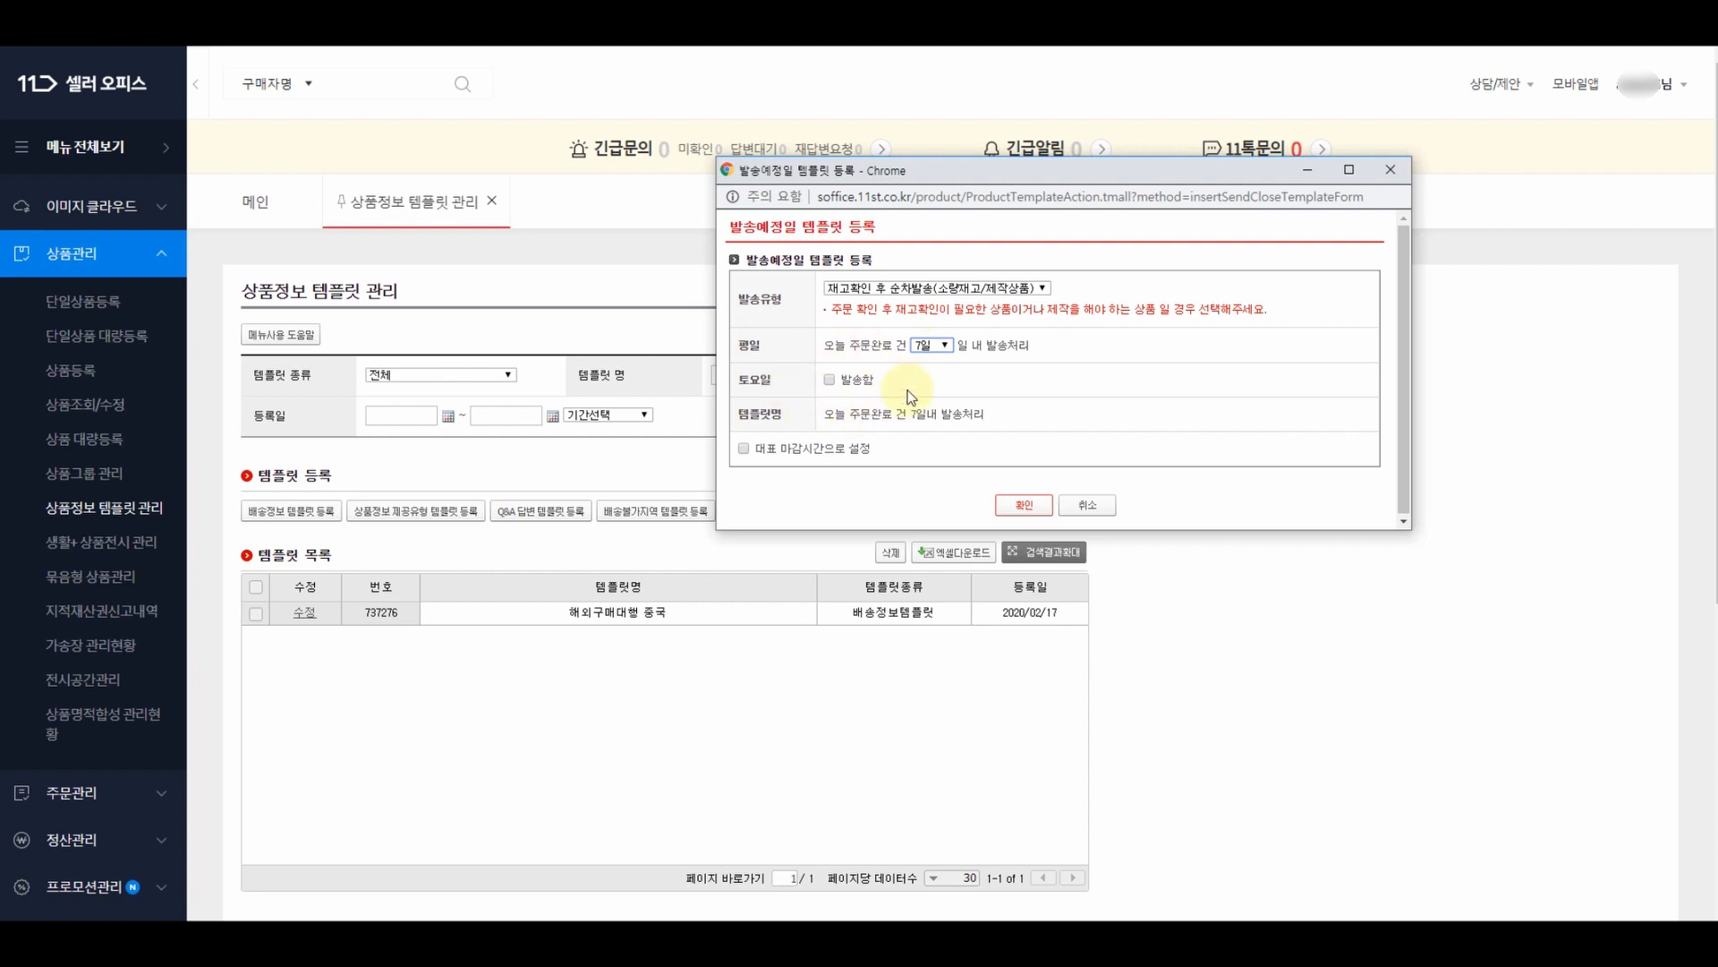
click(742, 450)
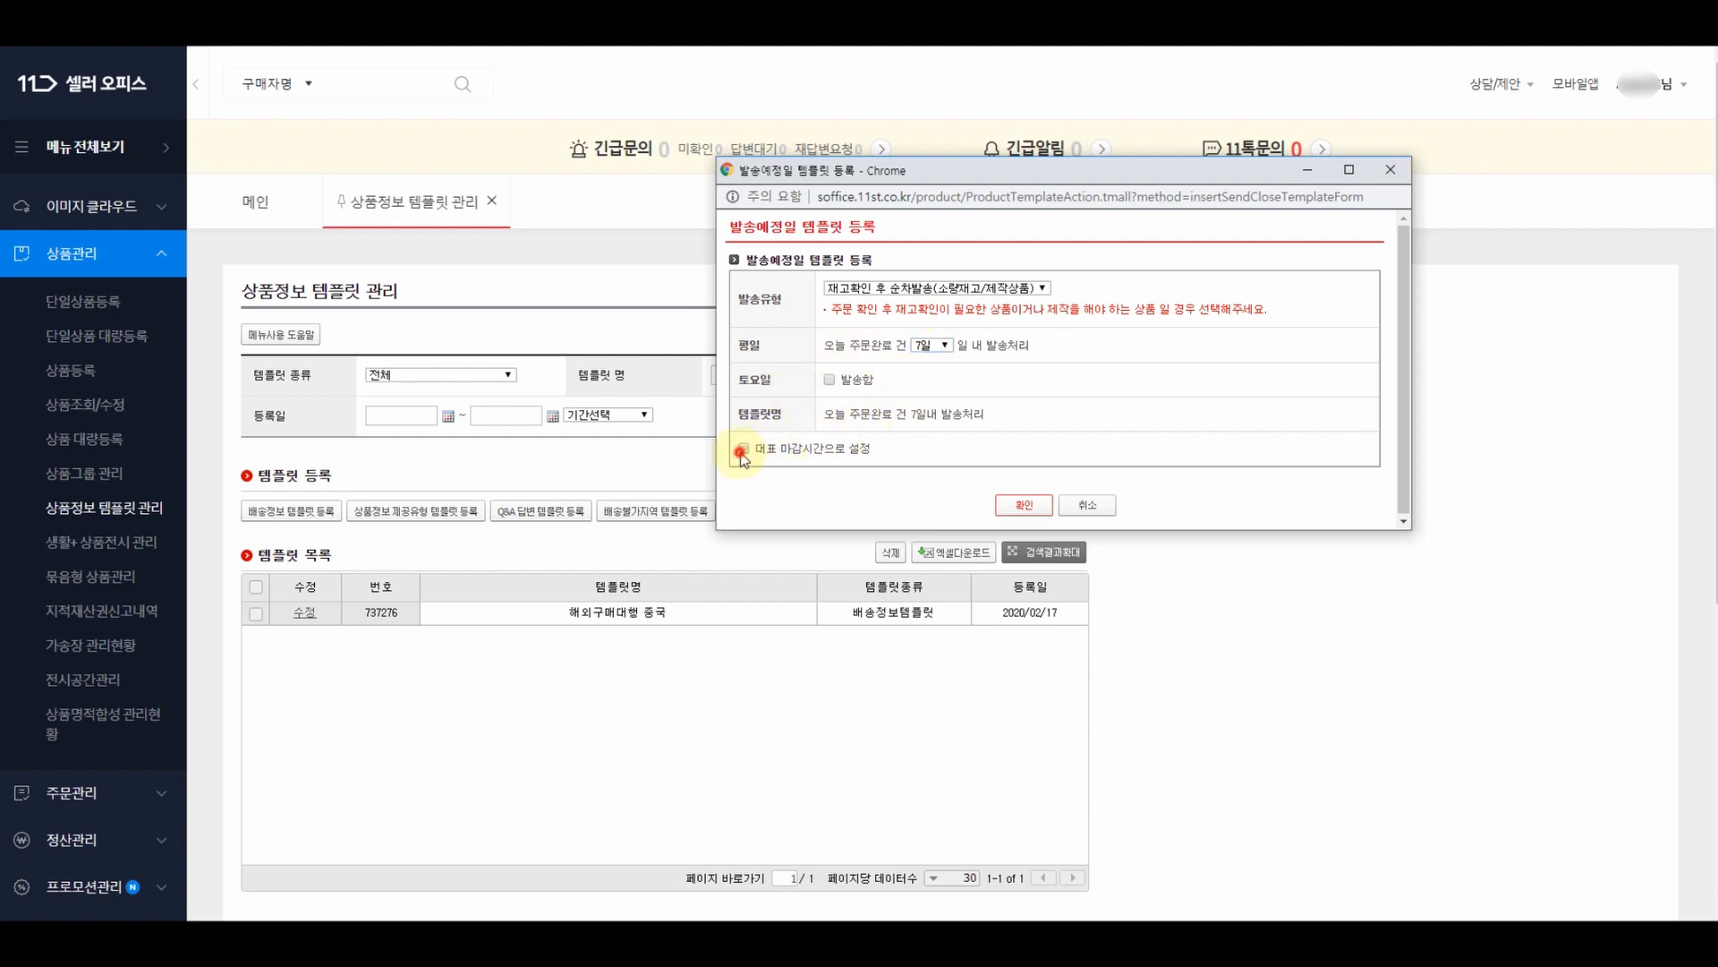
click(1029, 504)
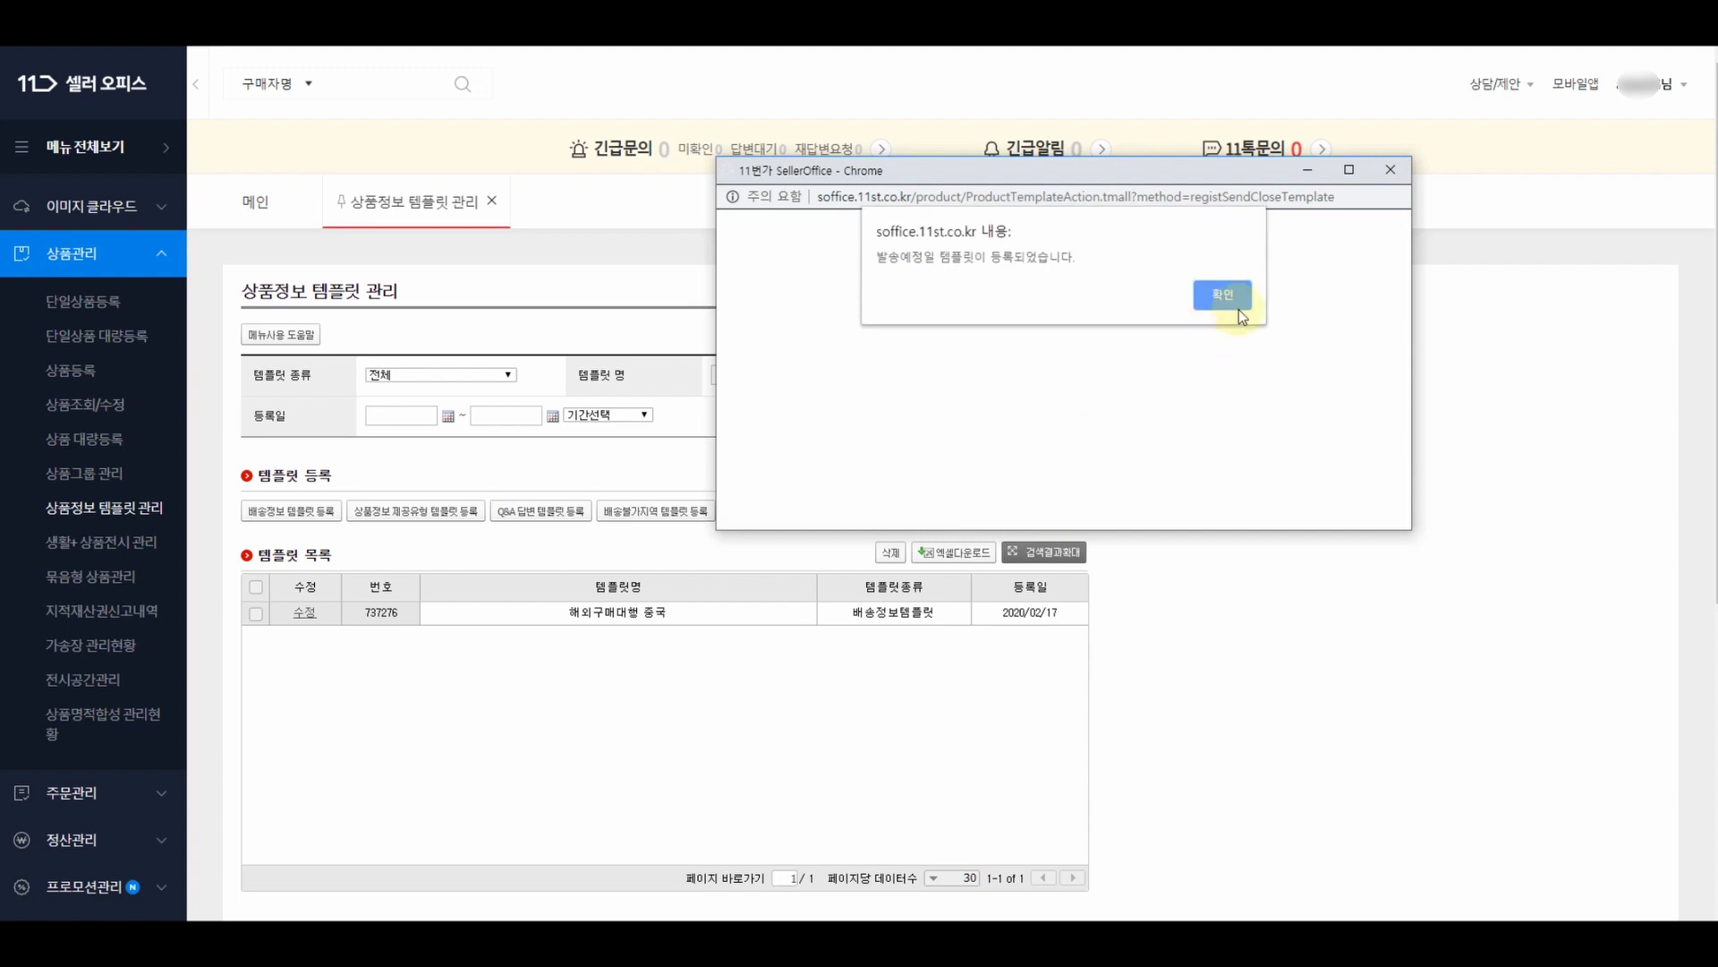
click(1236, 304)
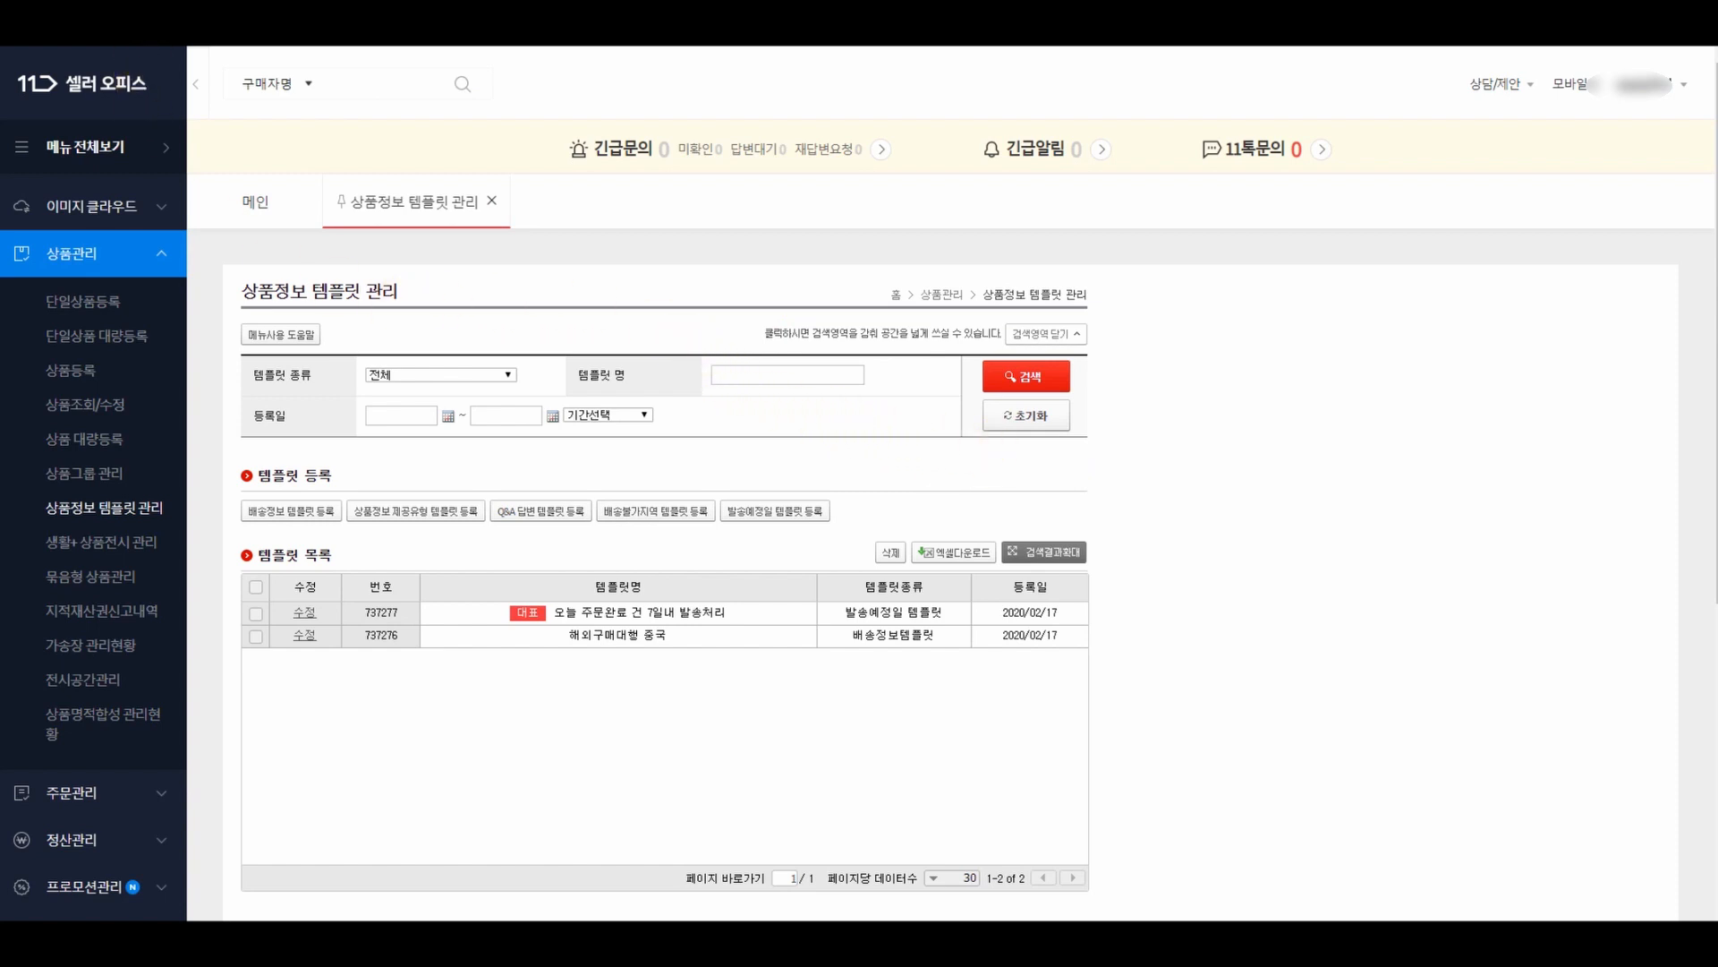
- Start a new 11번가 registration in Sellerpick's open-market basic settings
click(90, 28)
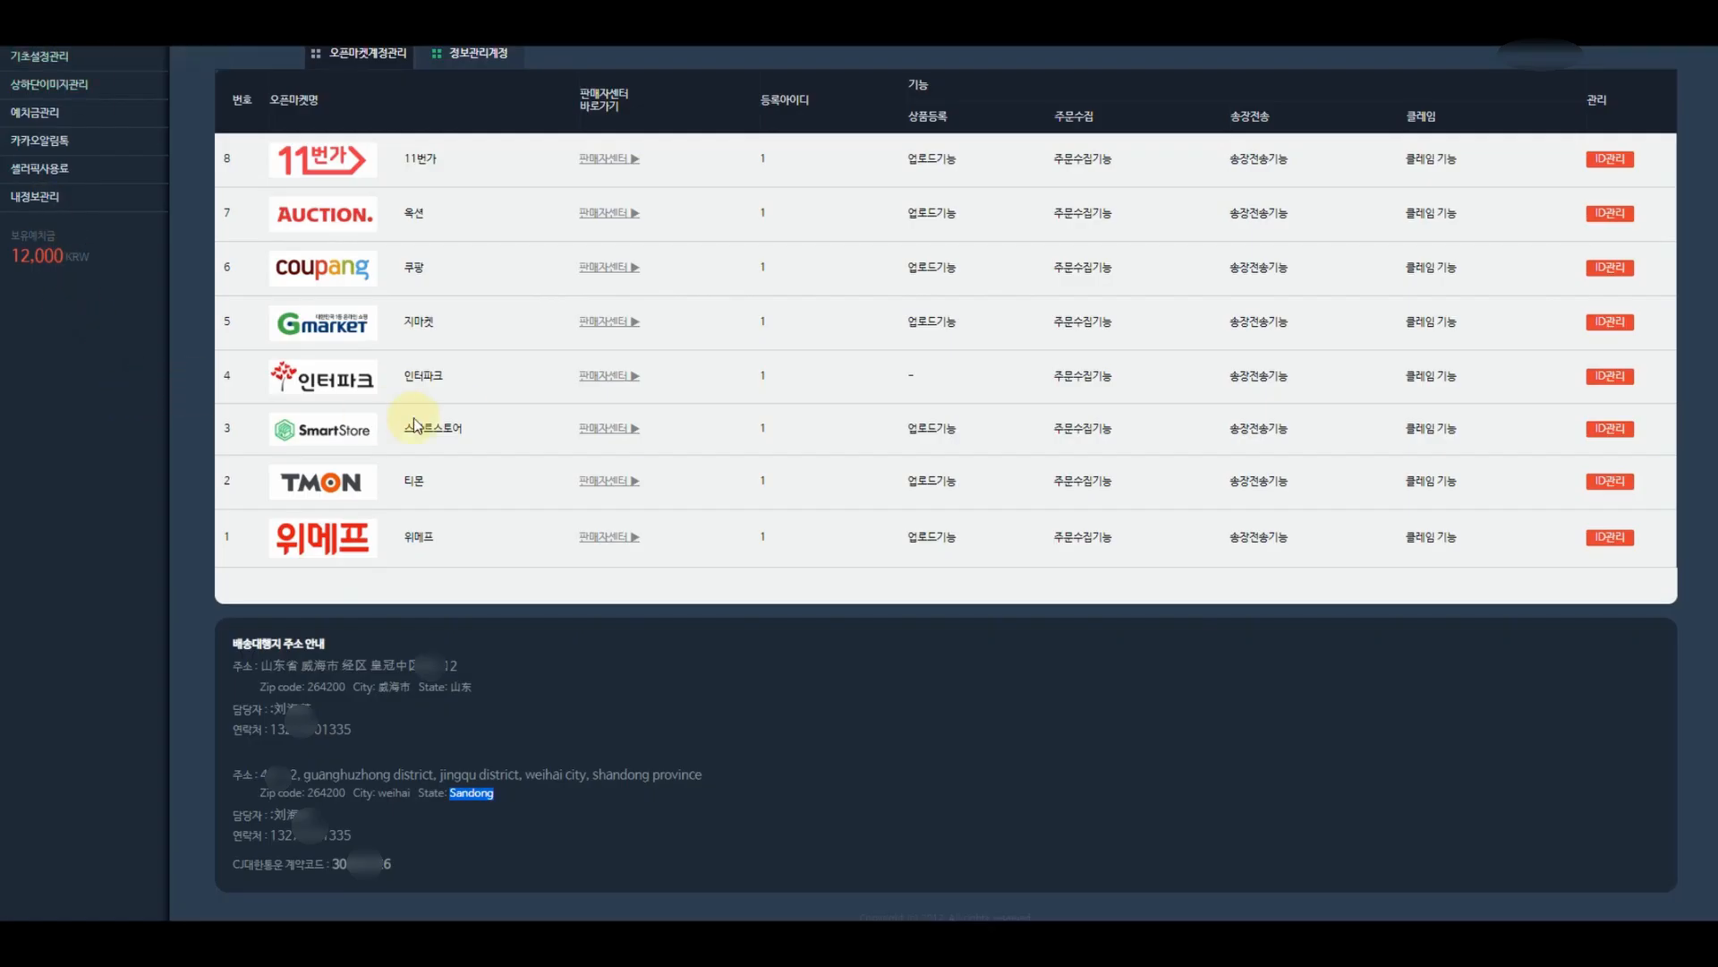
scroll(421, 420, up, 2)
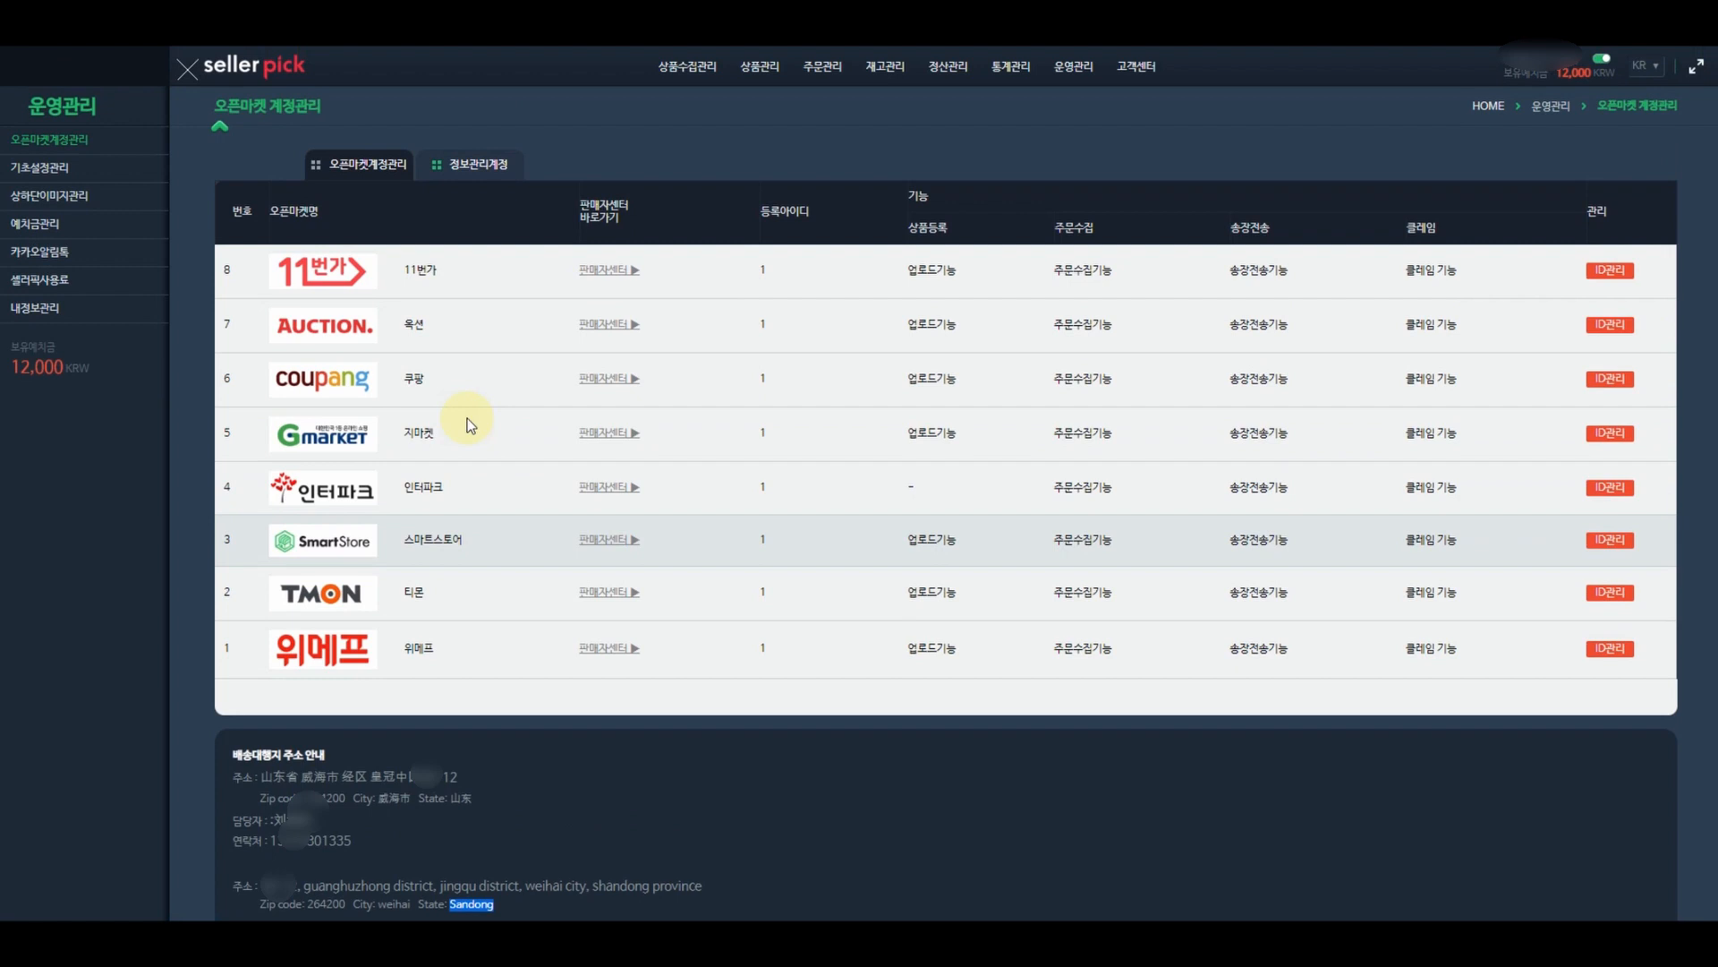
click(65, 178)
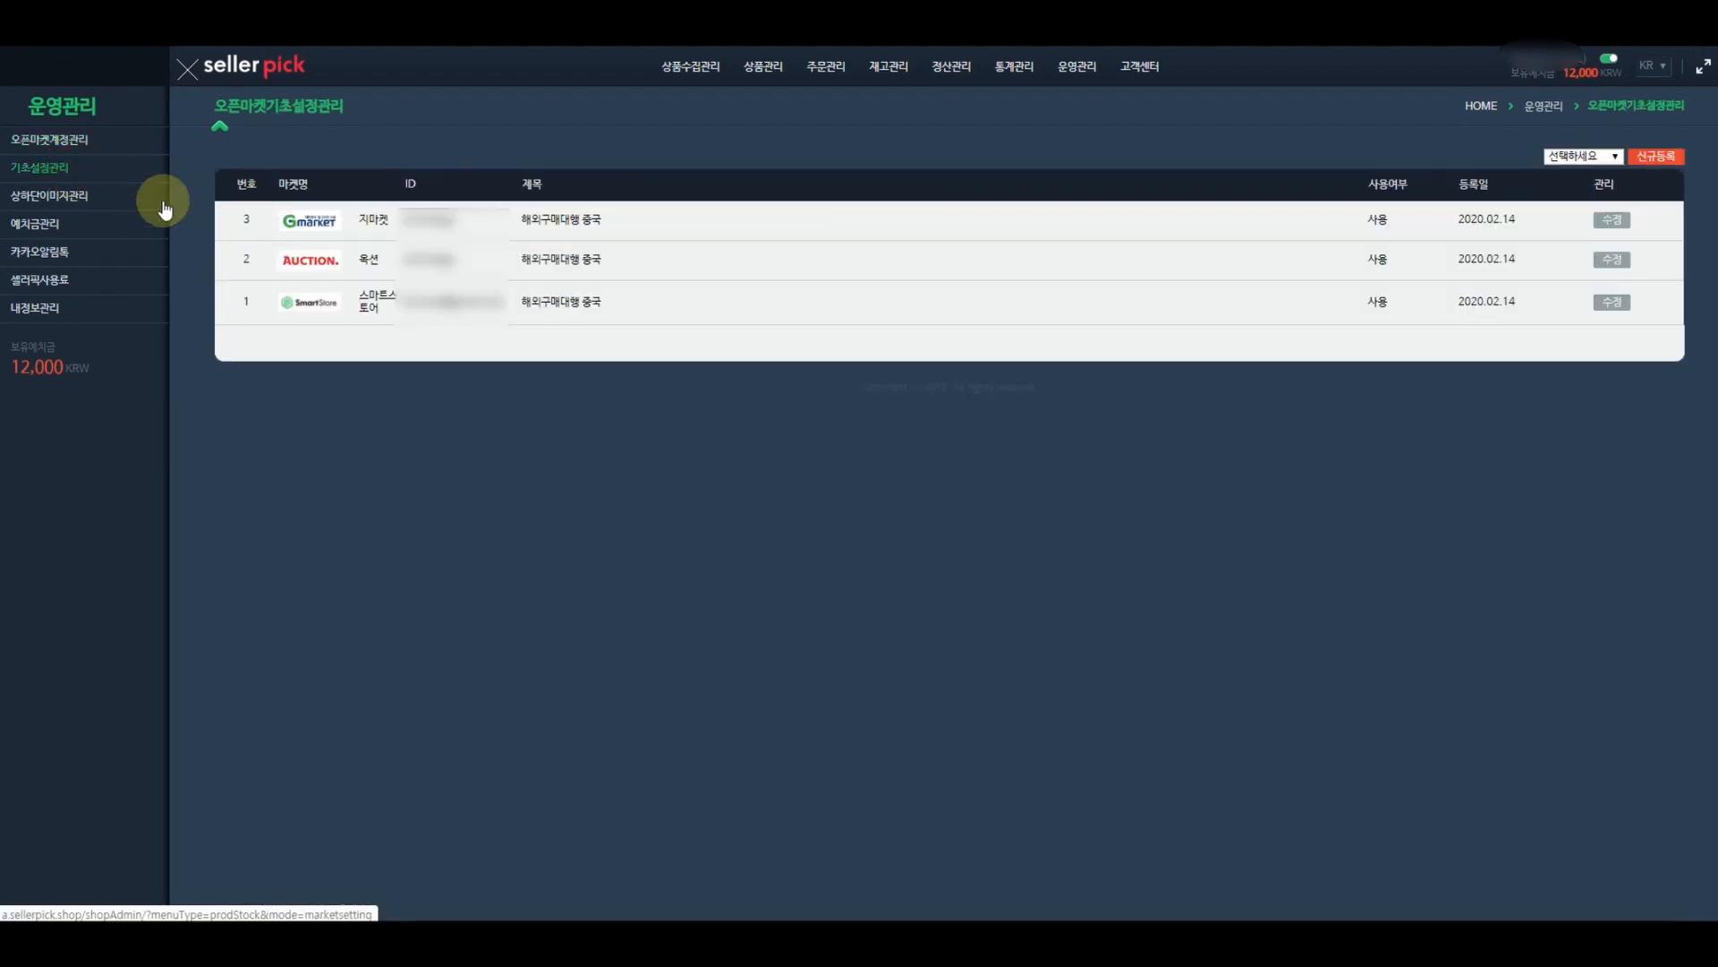
click(1578, 156)
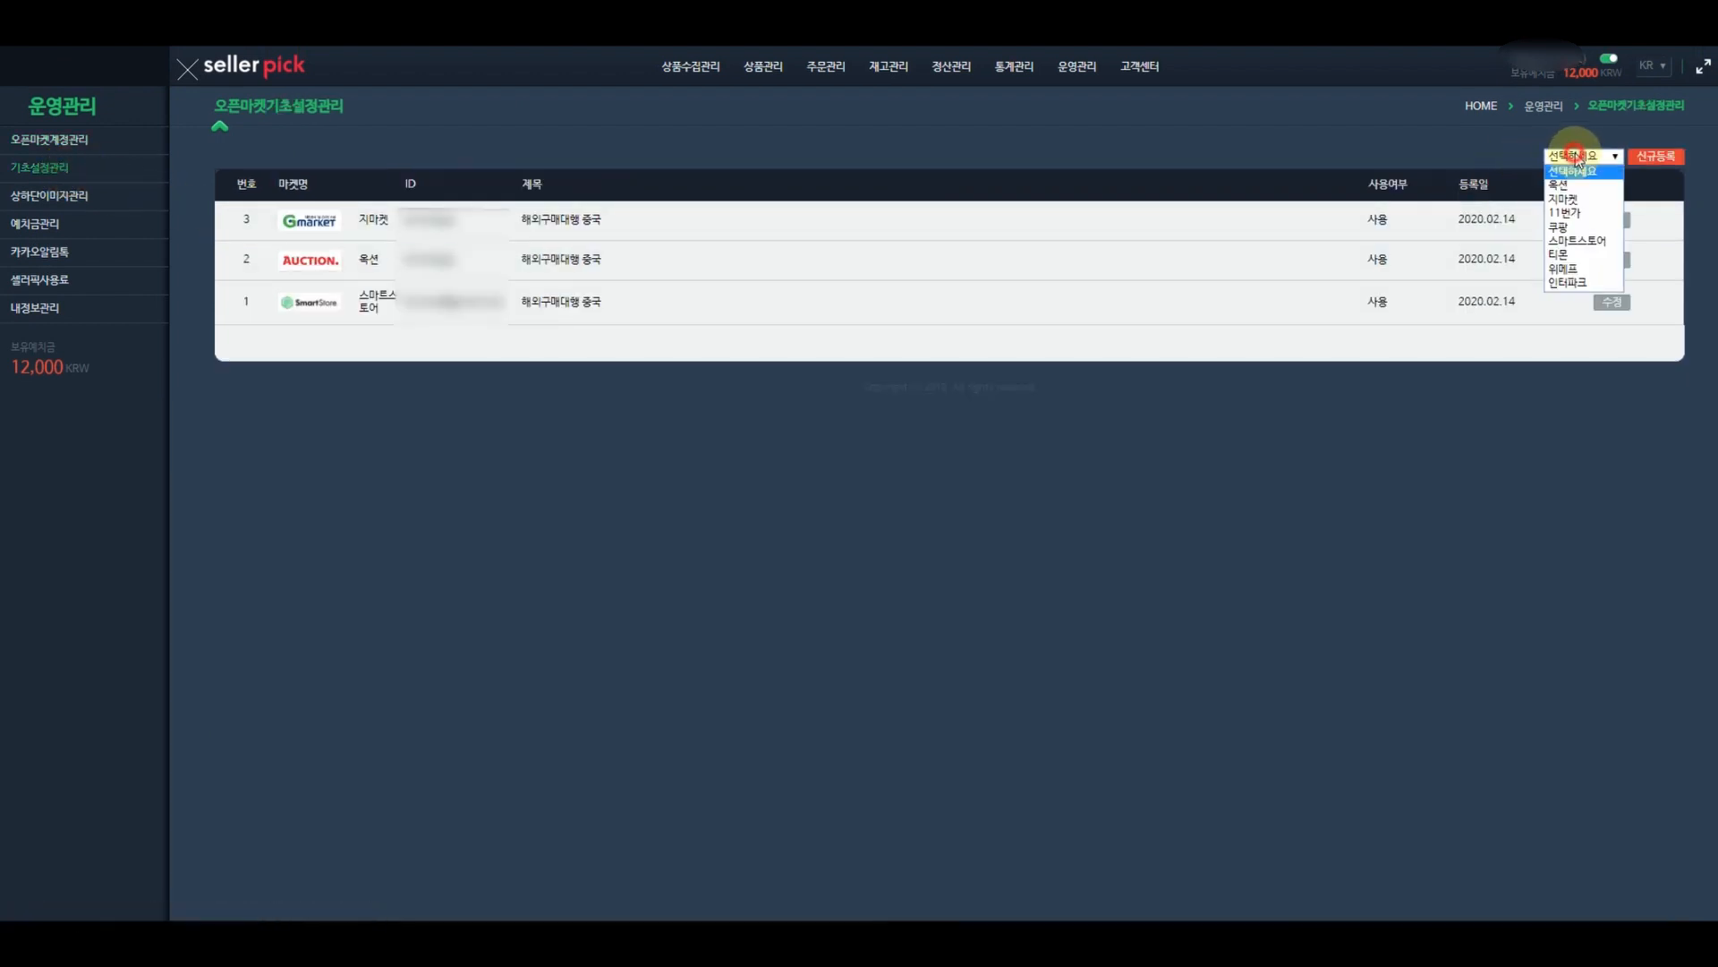
click(1566, 213)
click(1670, 157)
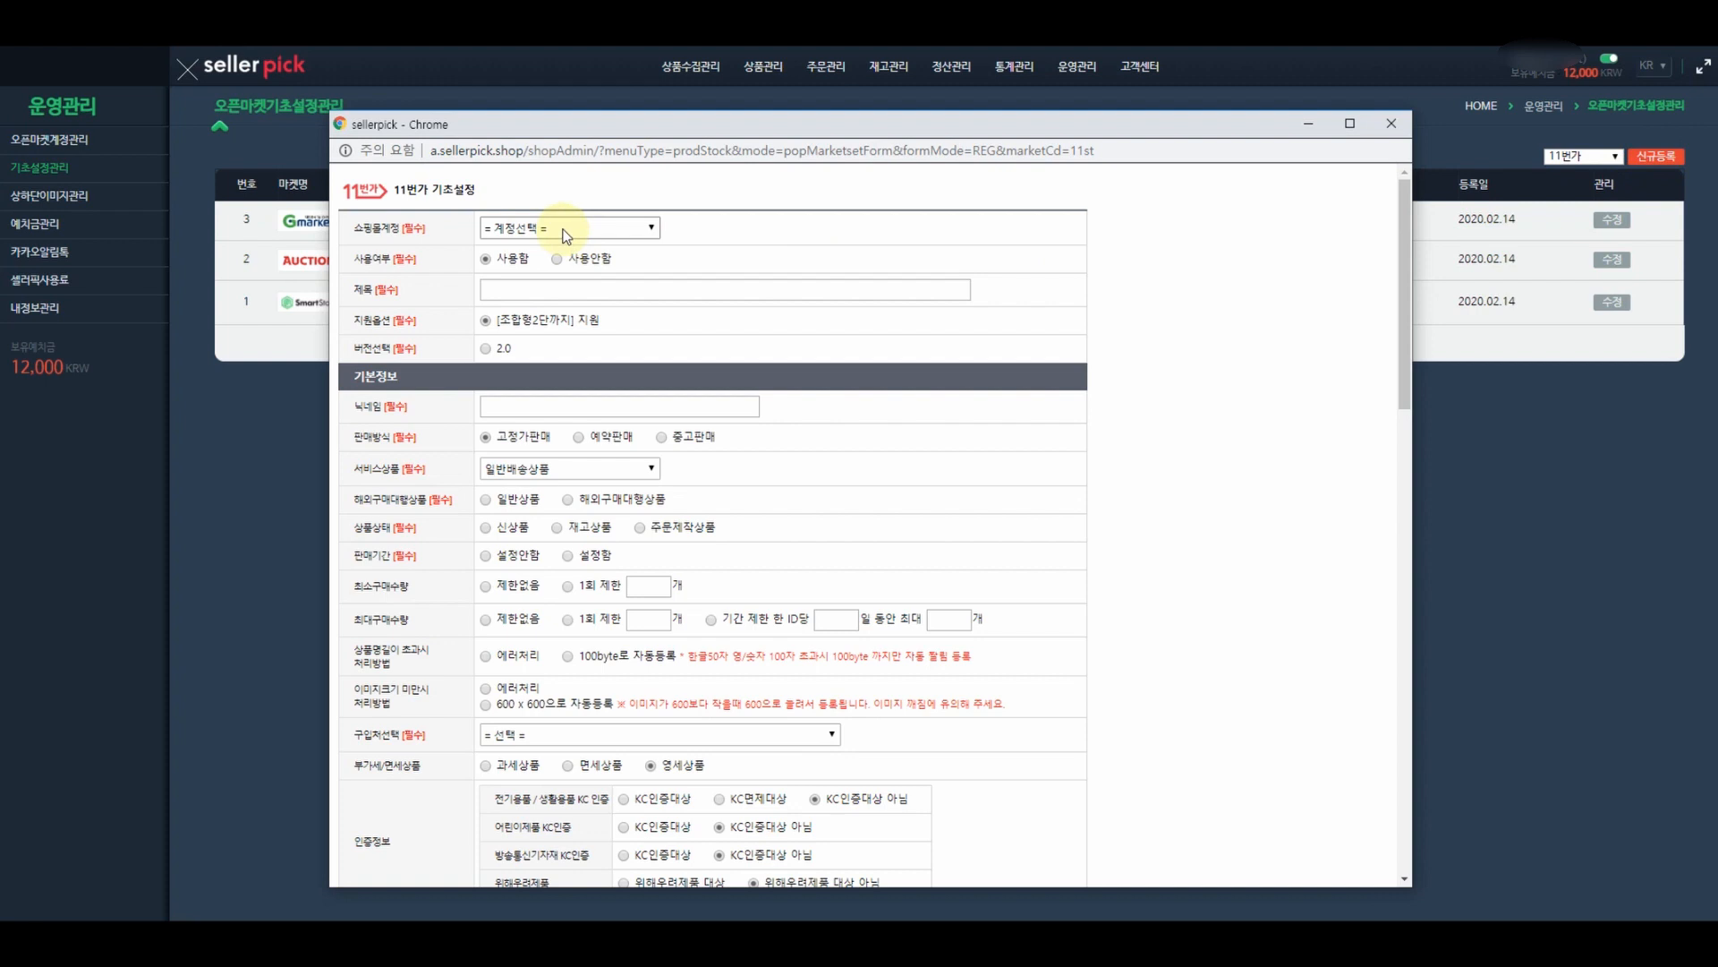
- Choose the seller account, enter the title 해외구매대행 중국 and select version 2.0
click(565, 227)
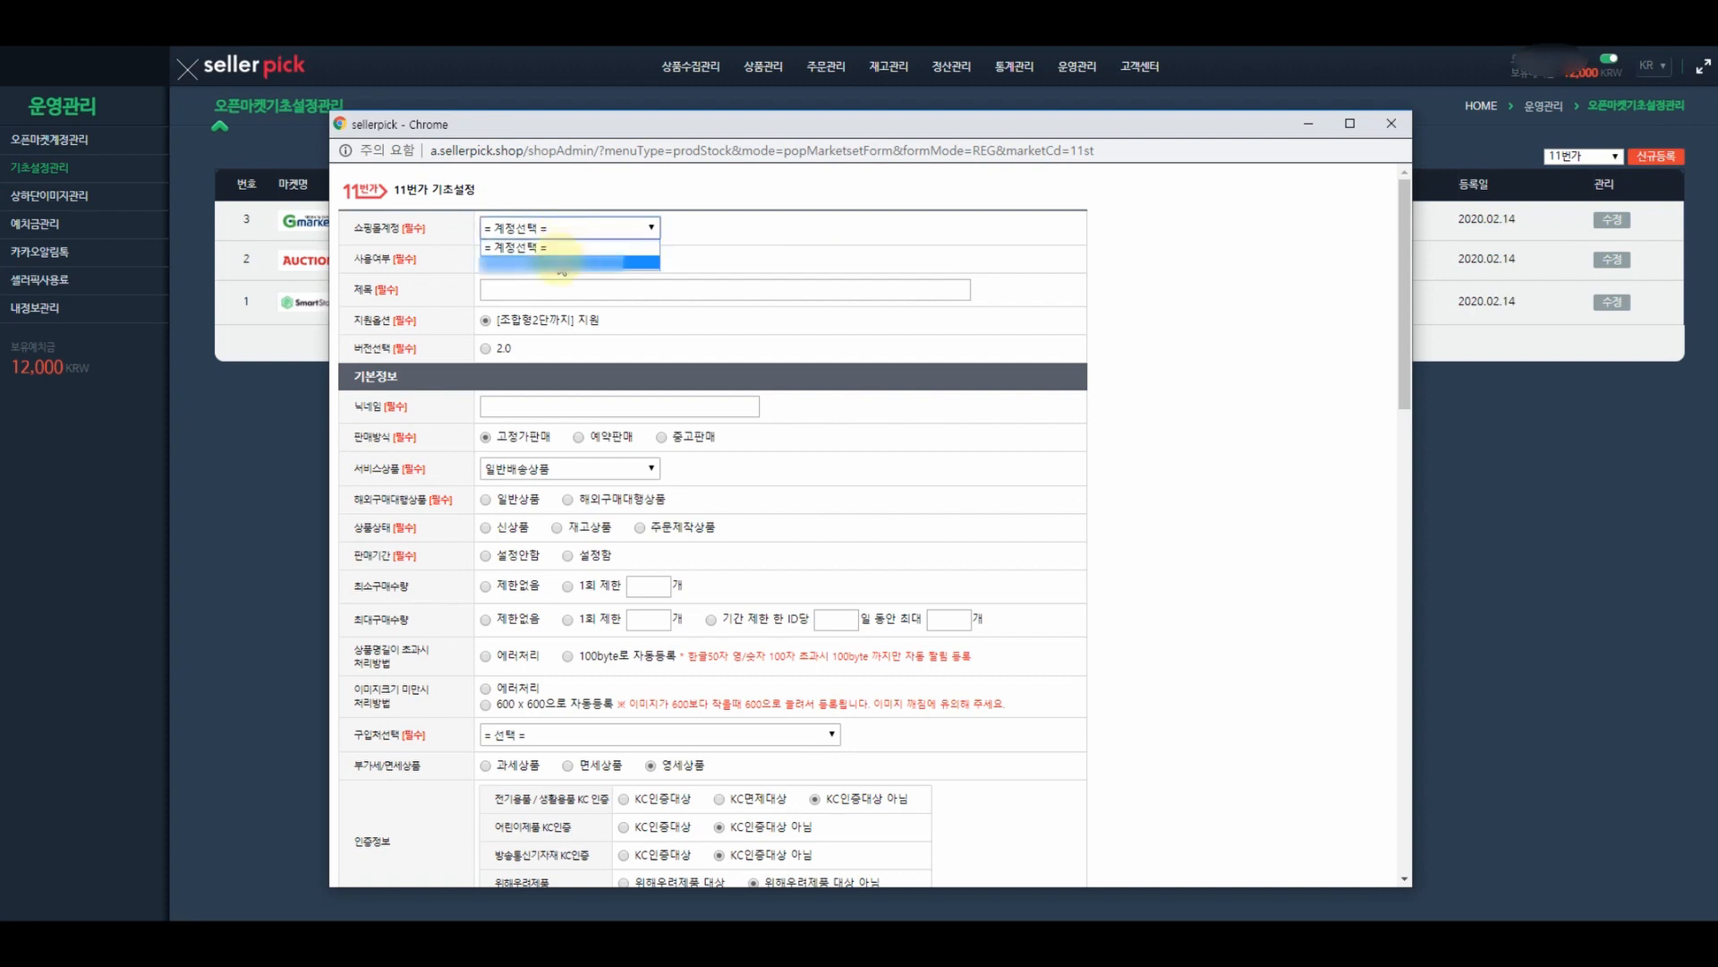
click(562, 255)
click(537, 290)
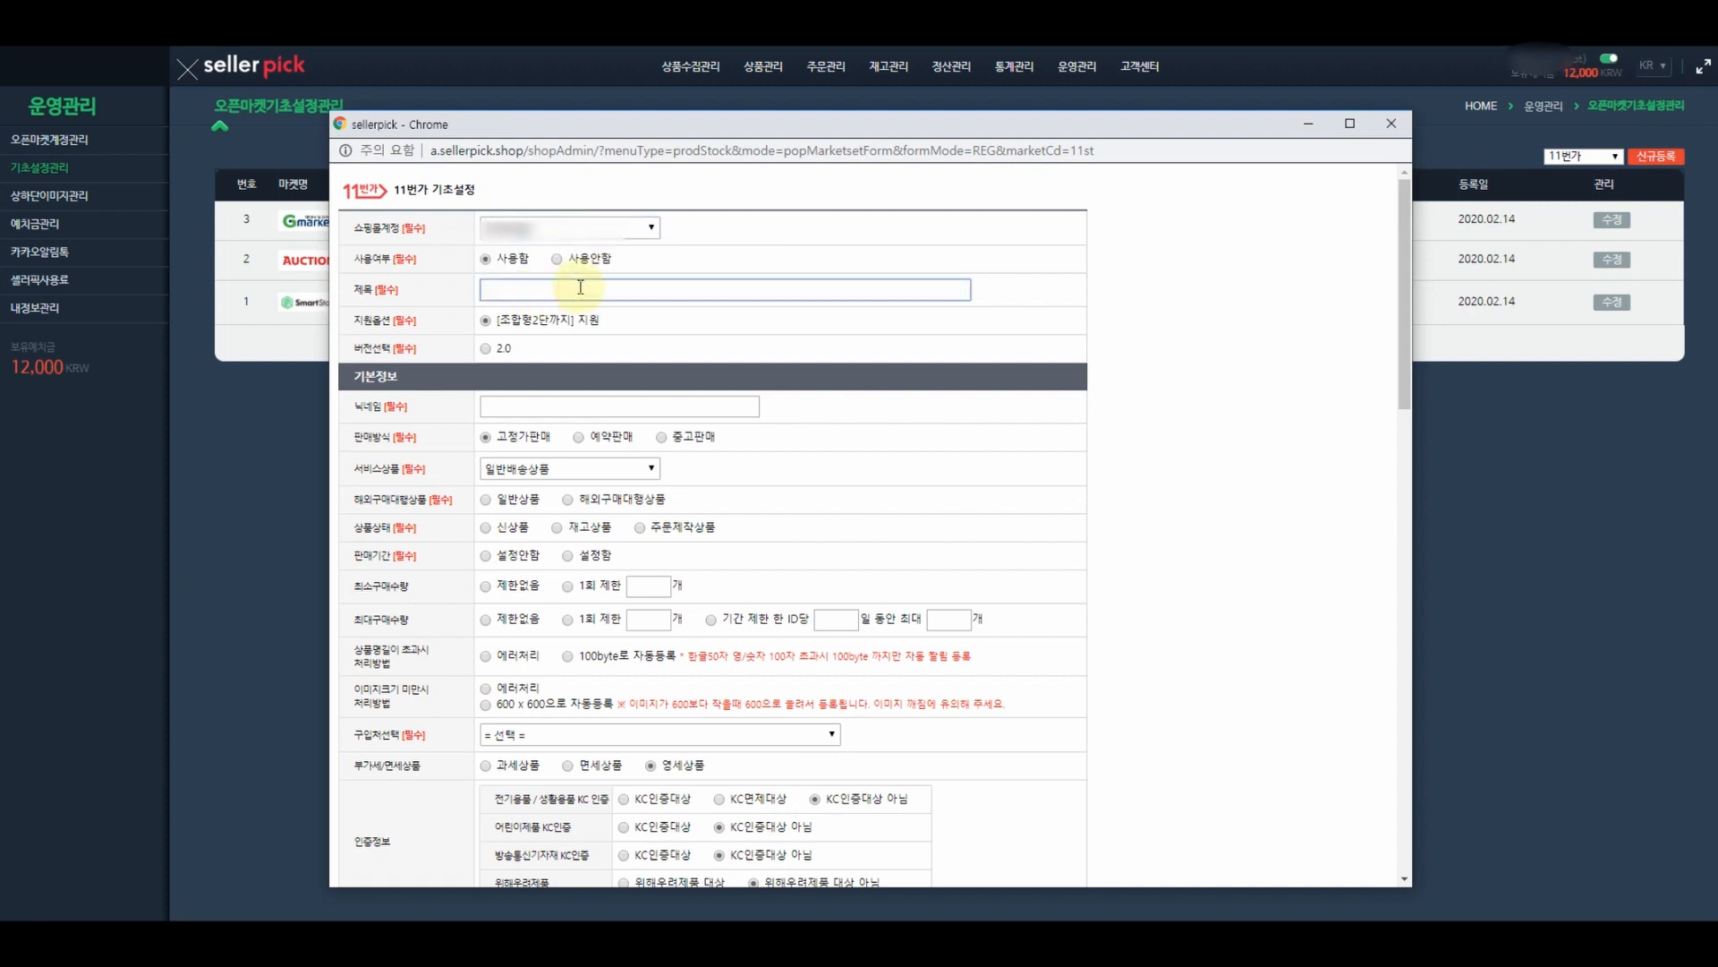
text(해)
text(외구매대행 줄)
text(국)
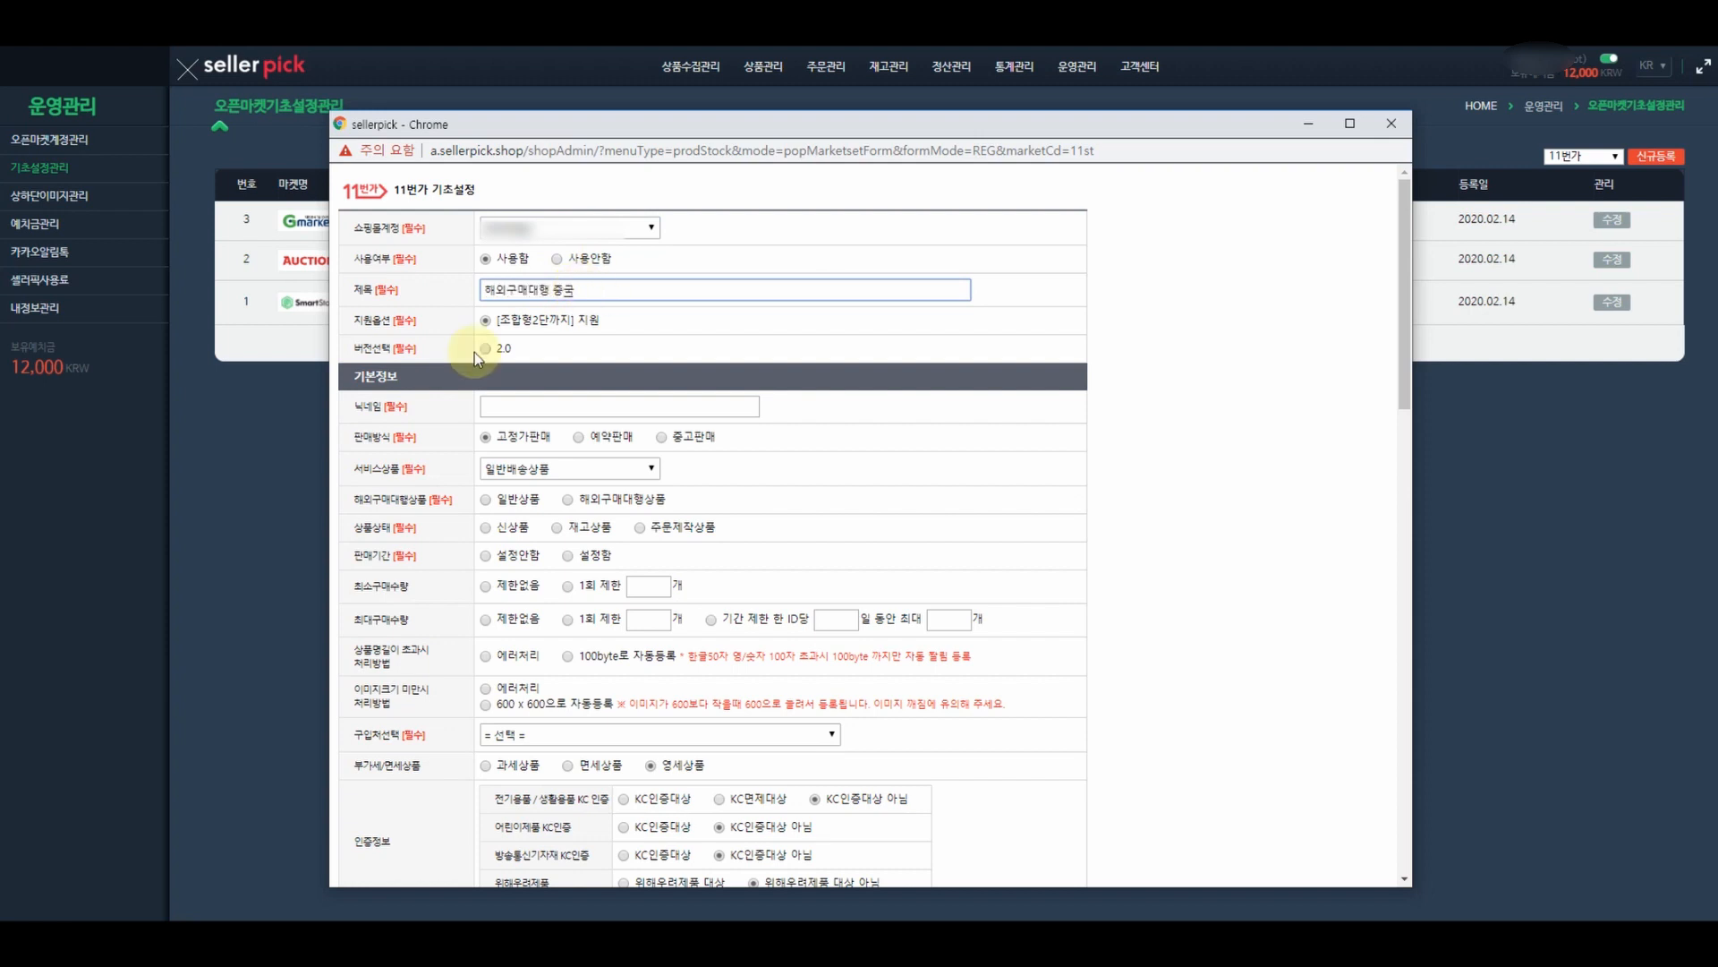
click(485, 348)
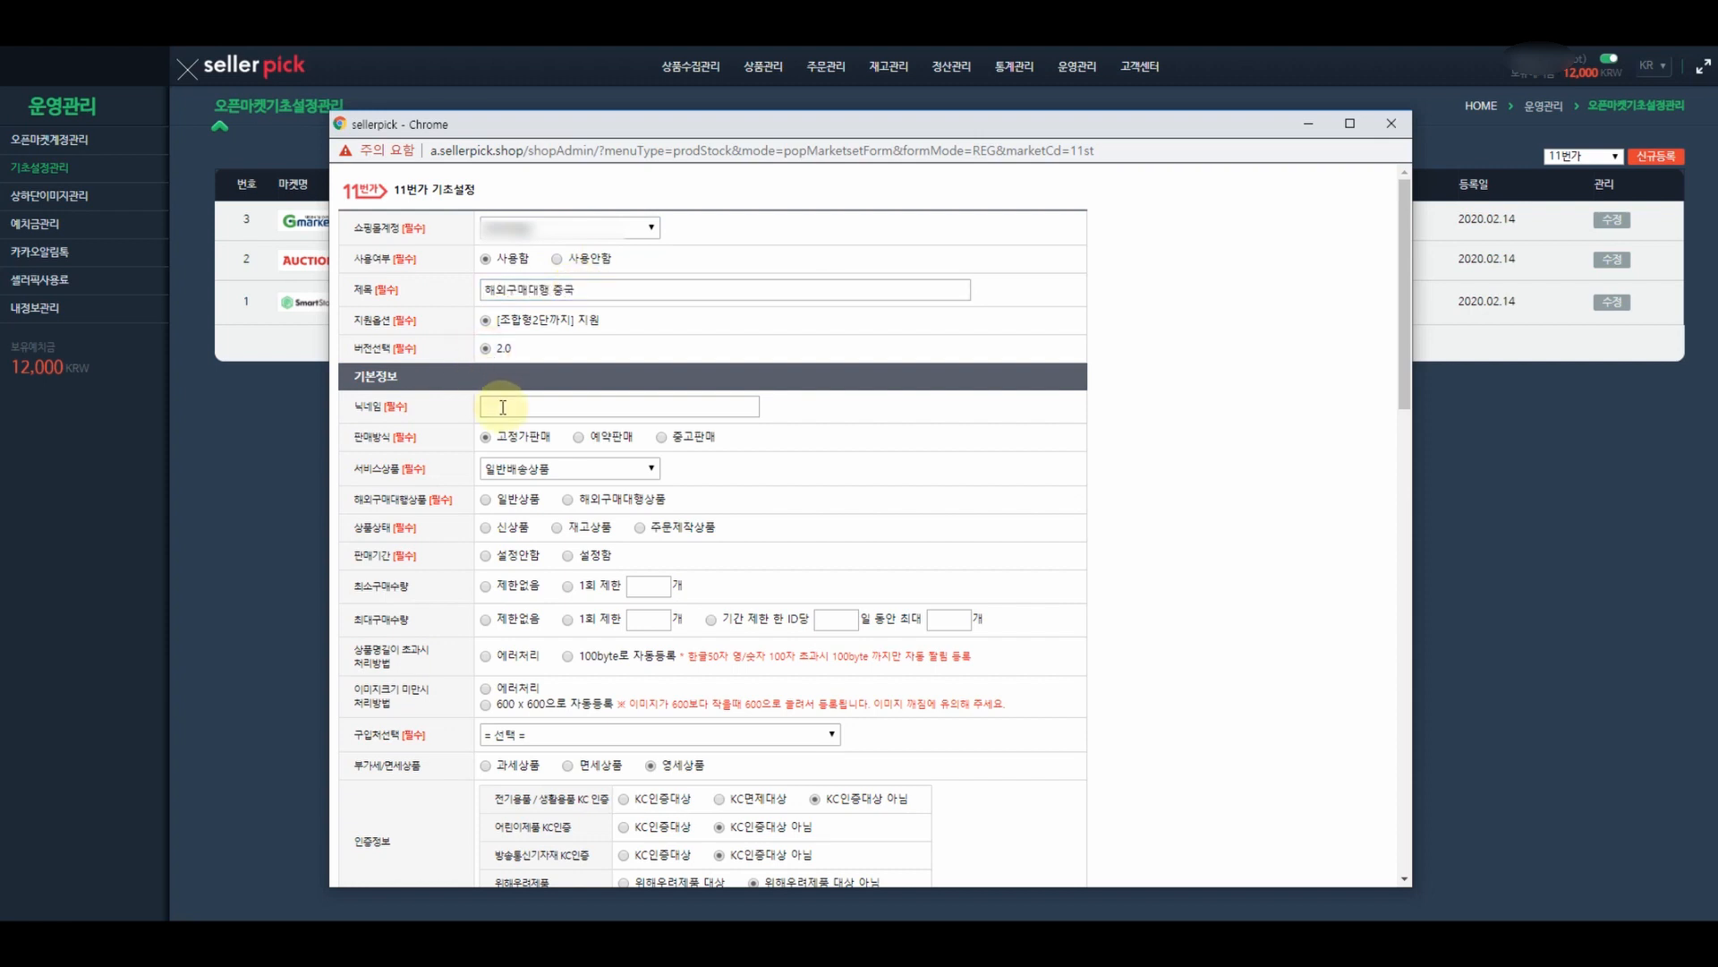
click(384, 65)
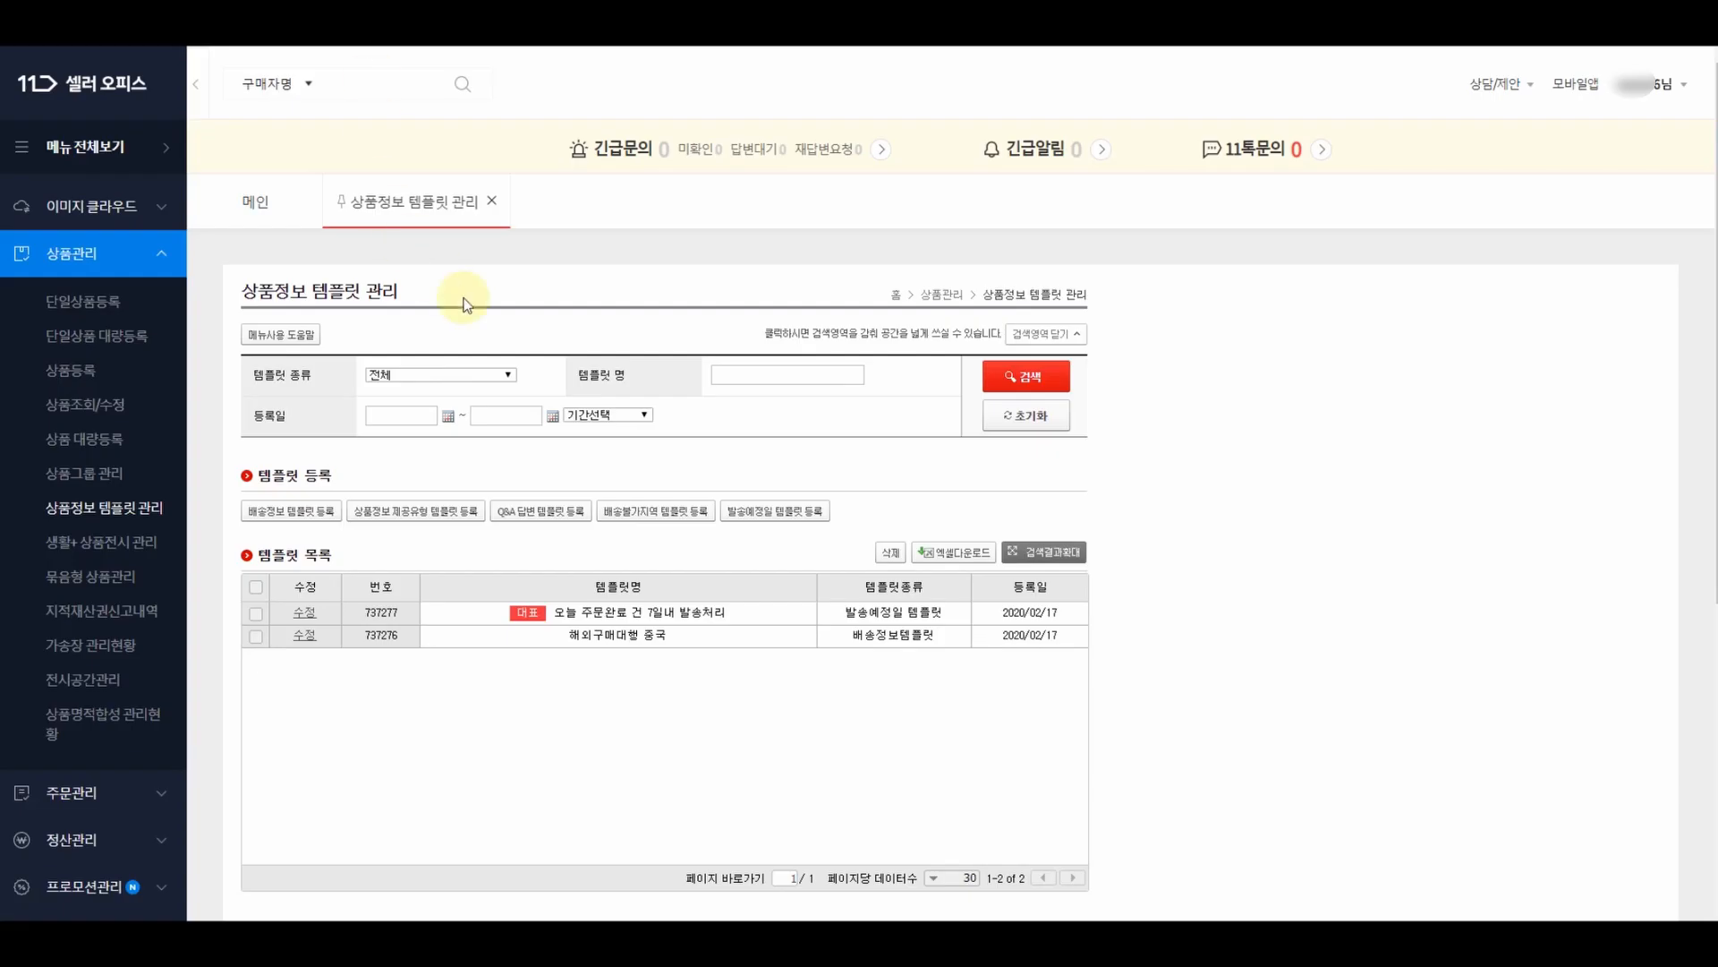
- Open 판매자정보관리 after the password re-check and copy the 스토어명 value
scroll(134, 497, down, 3)
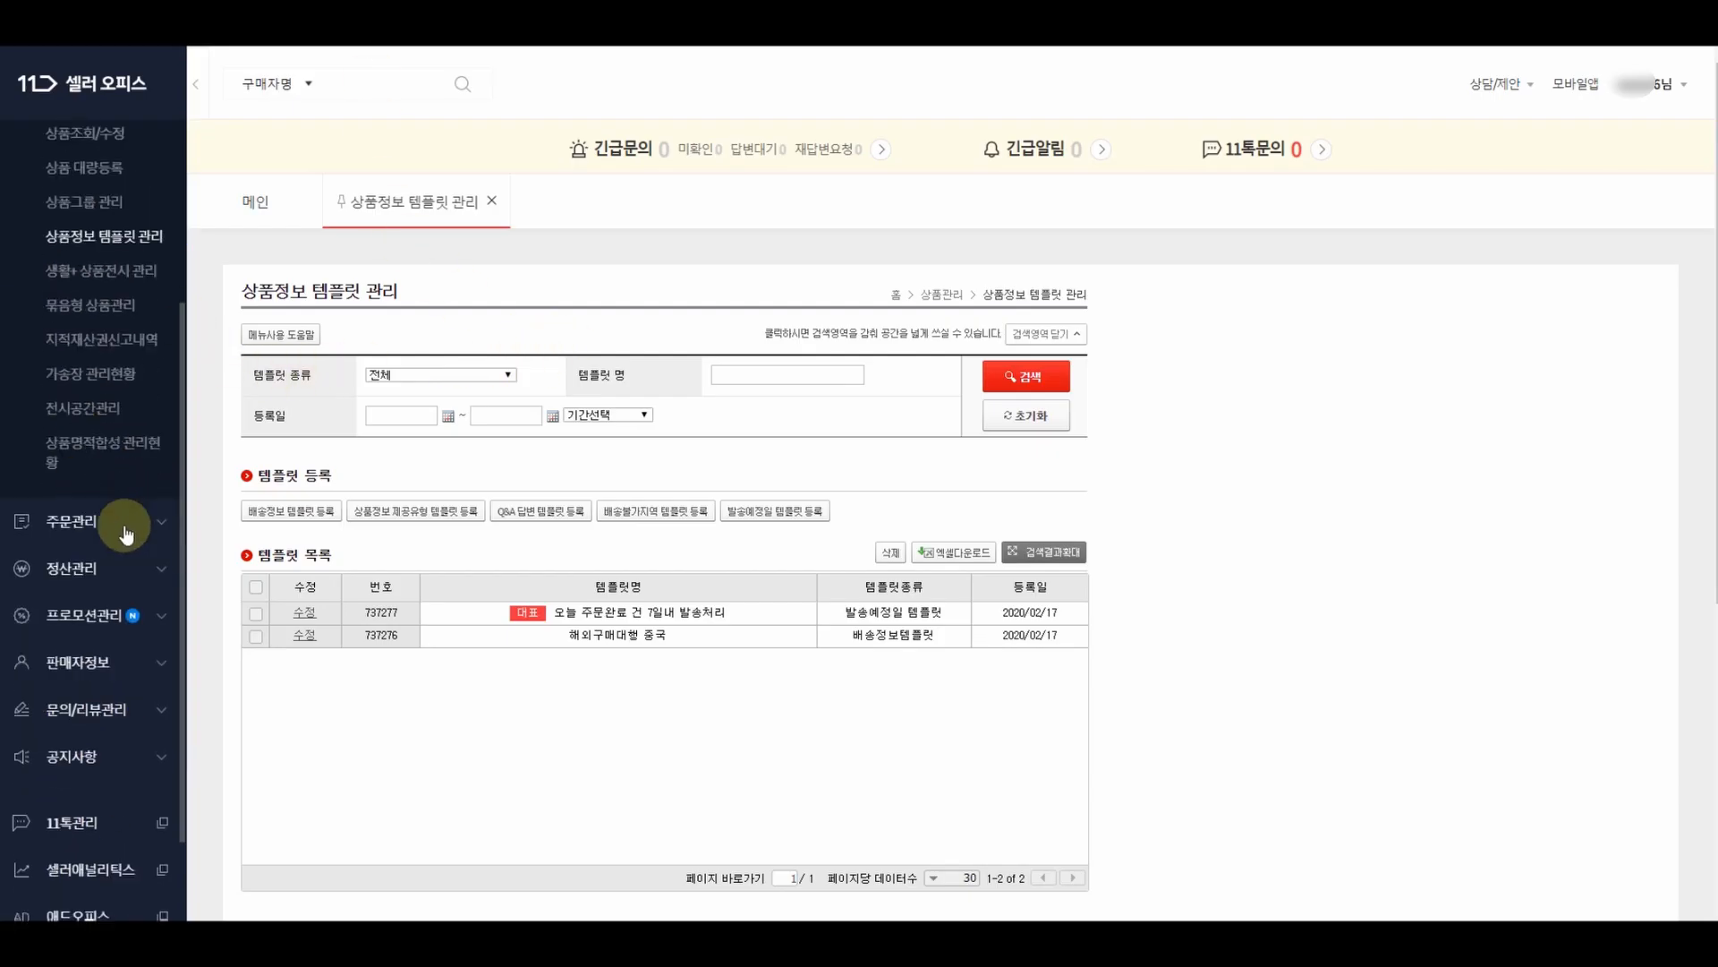
click(92, 663)
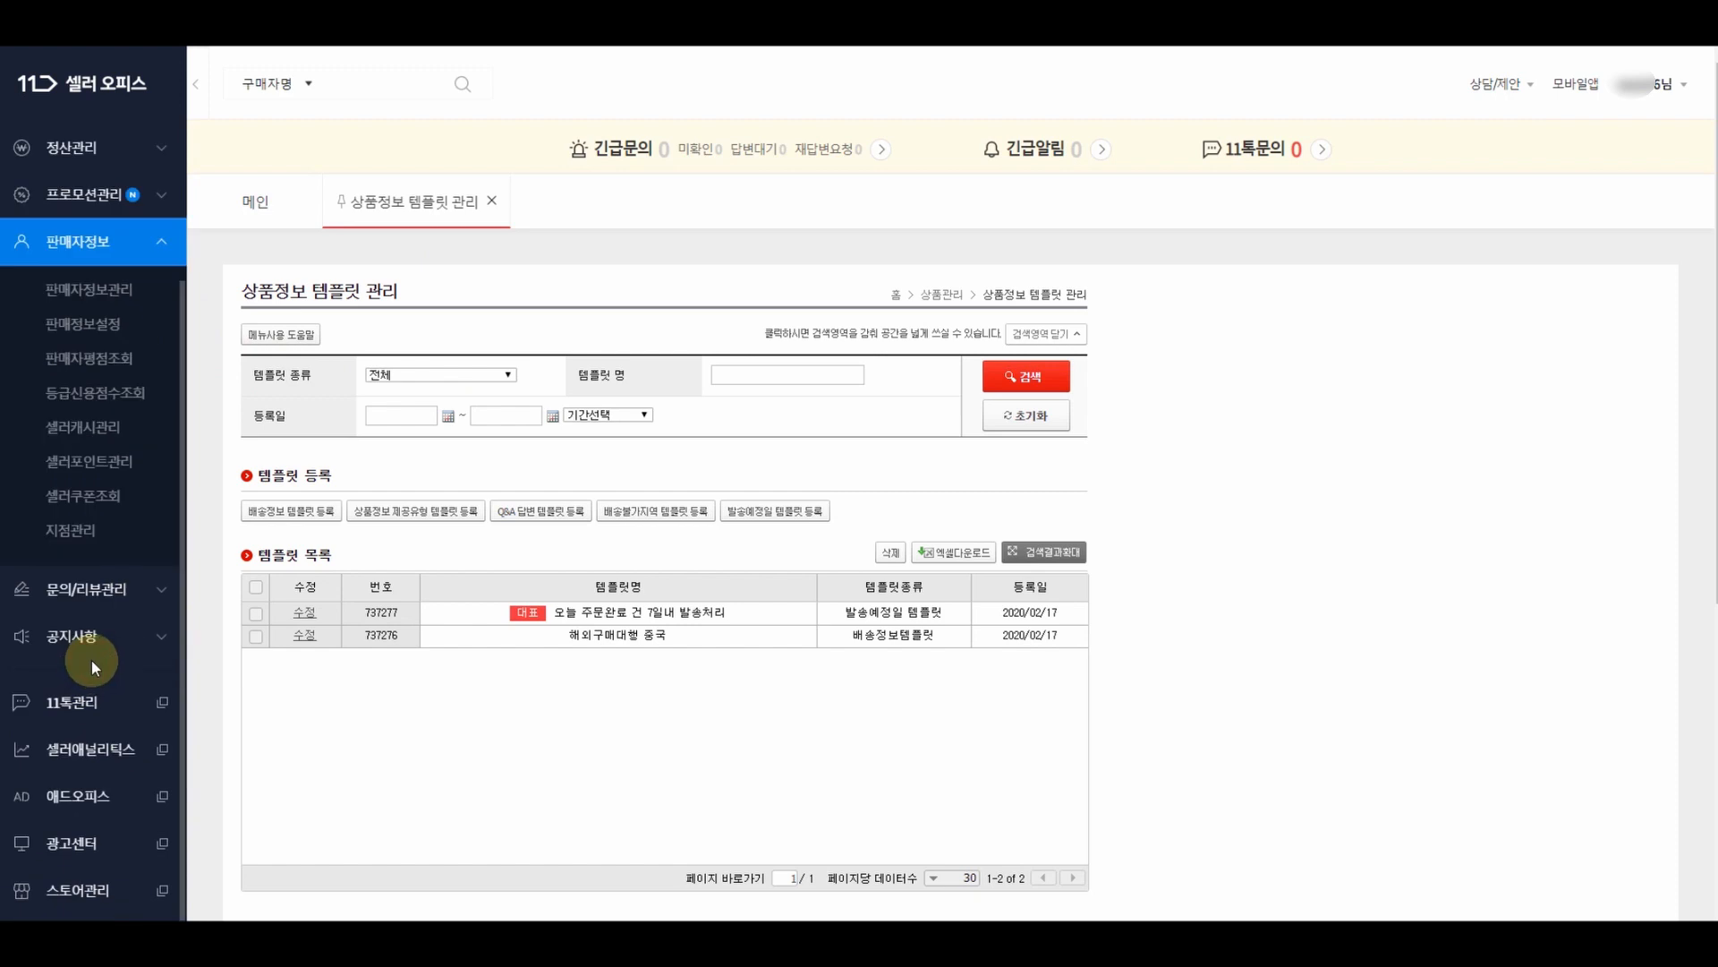
click(96, 296)
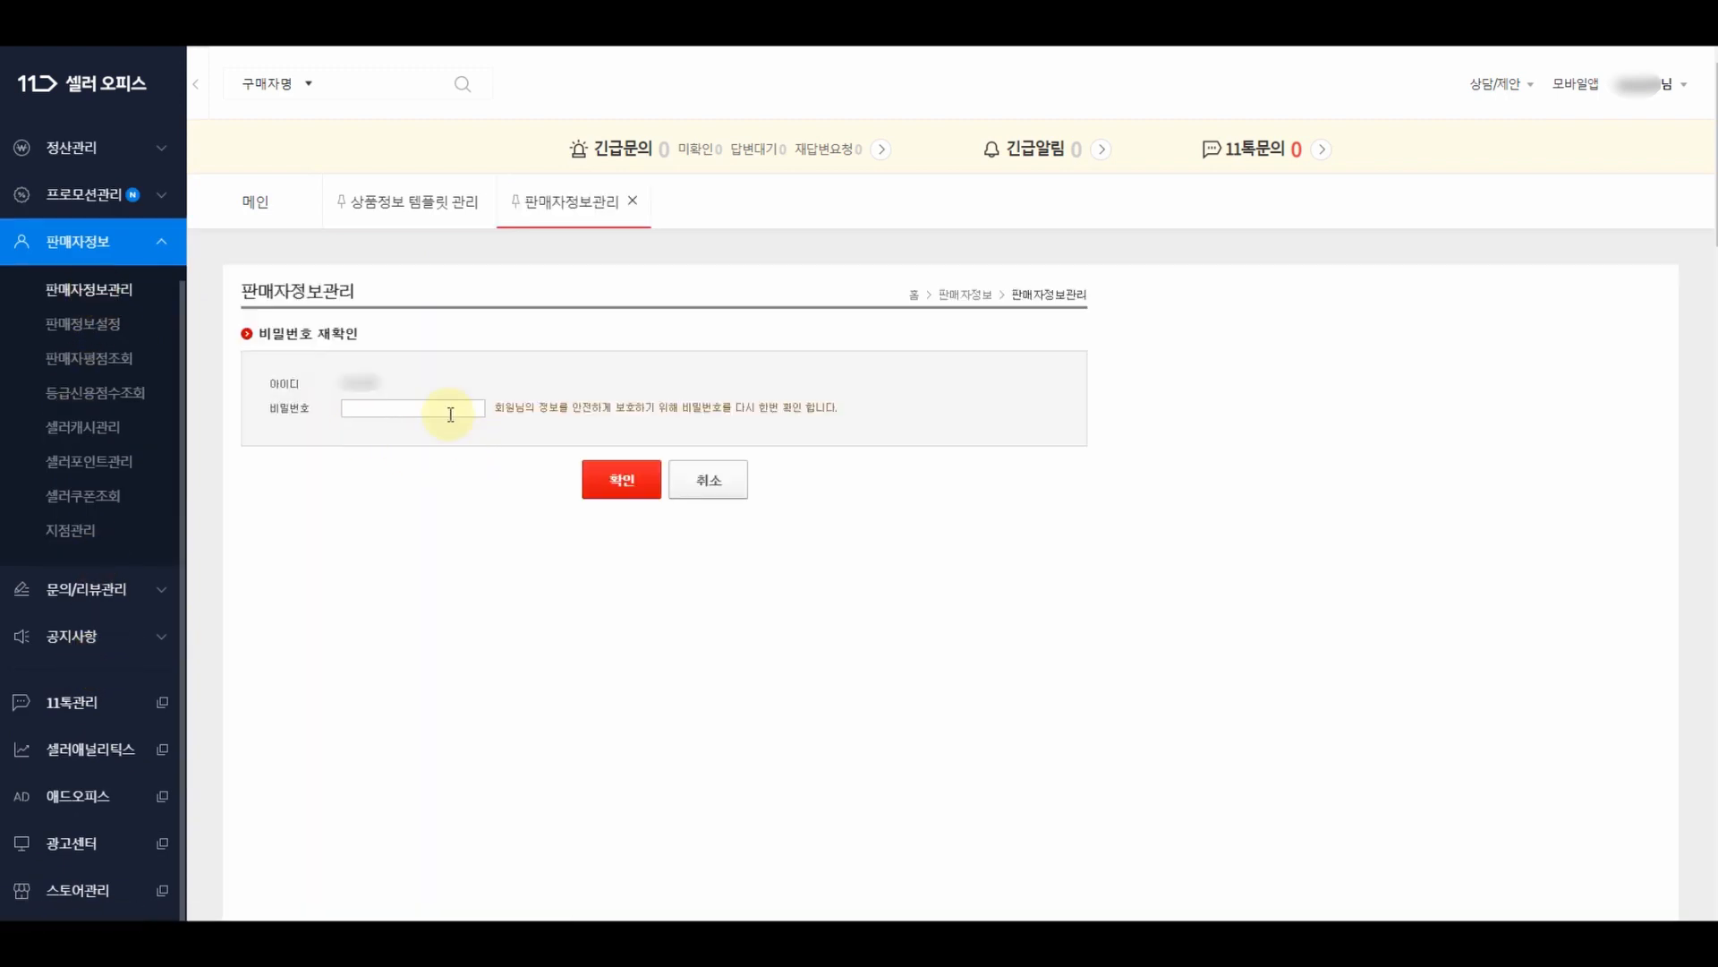
click(448, 409)
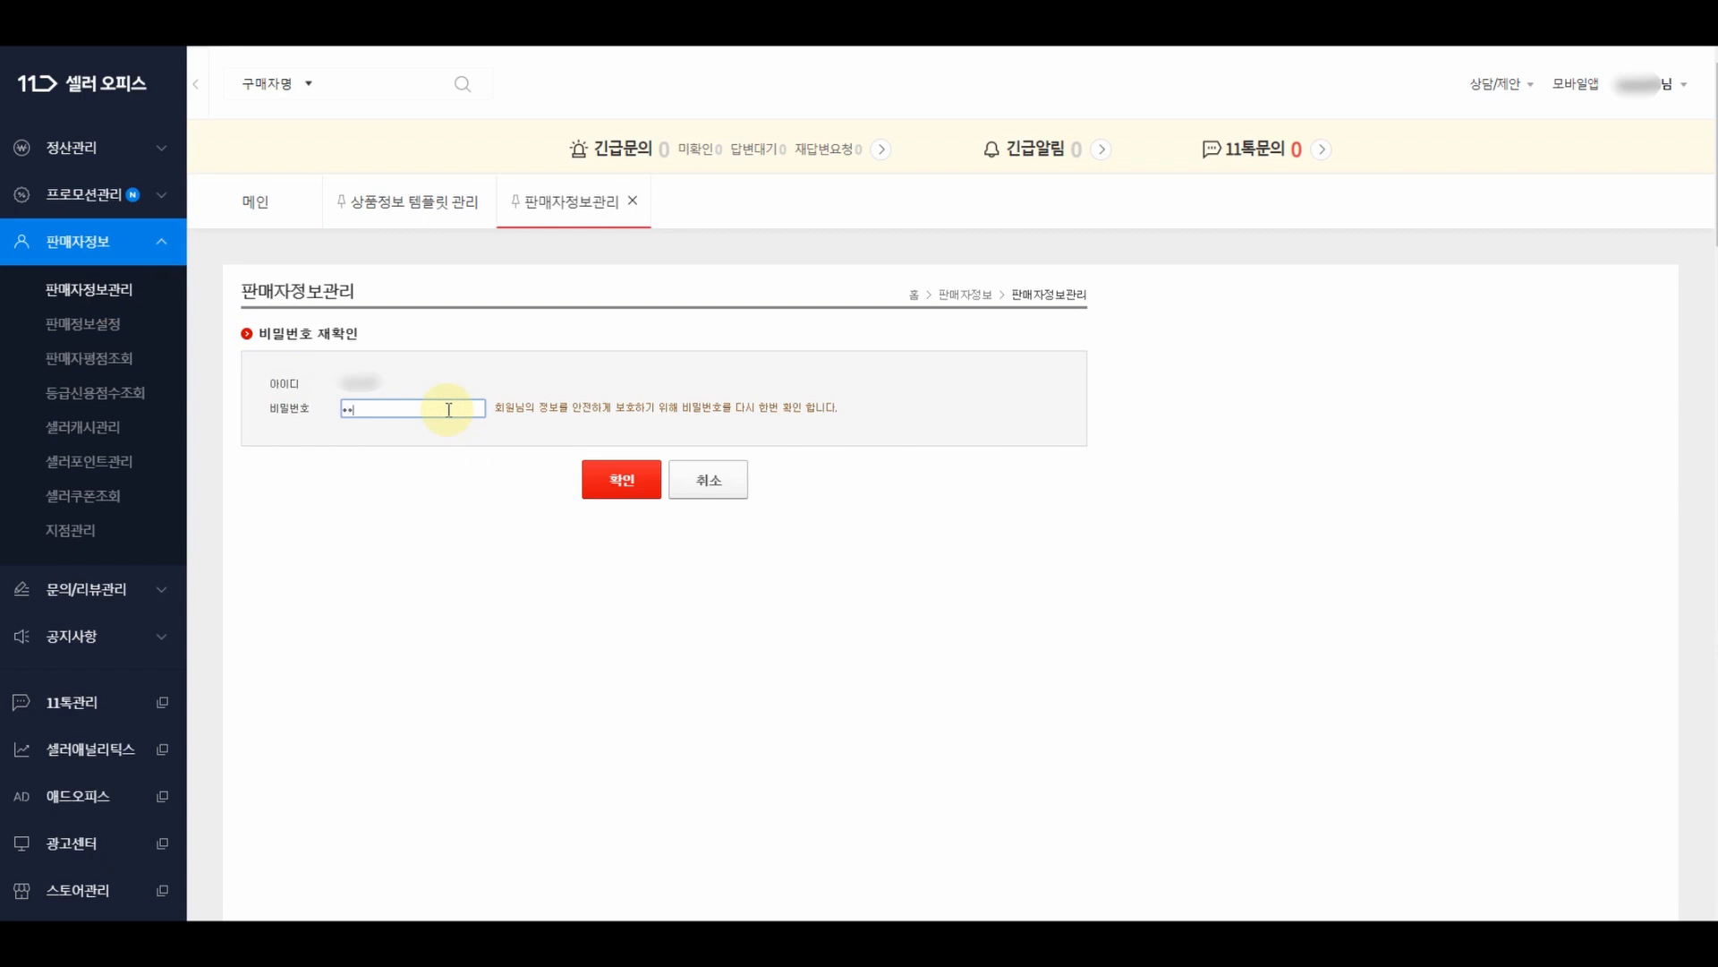
click(619, 478)
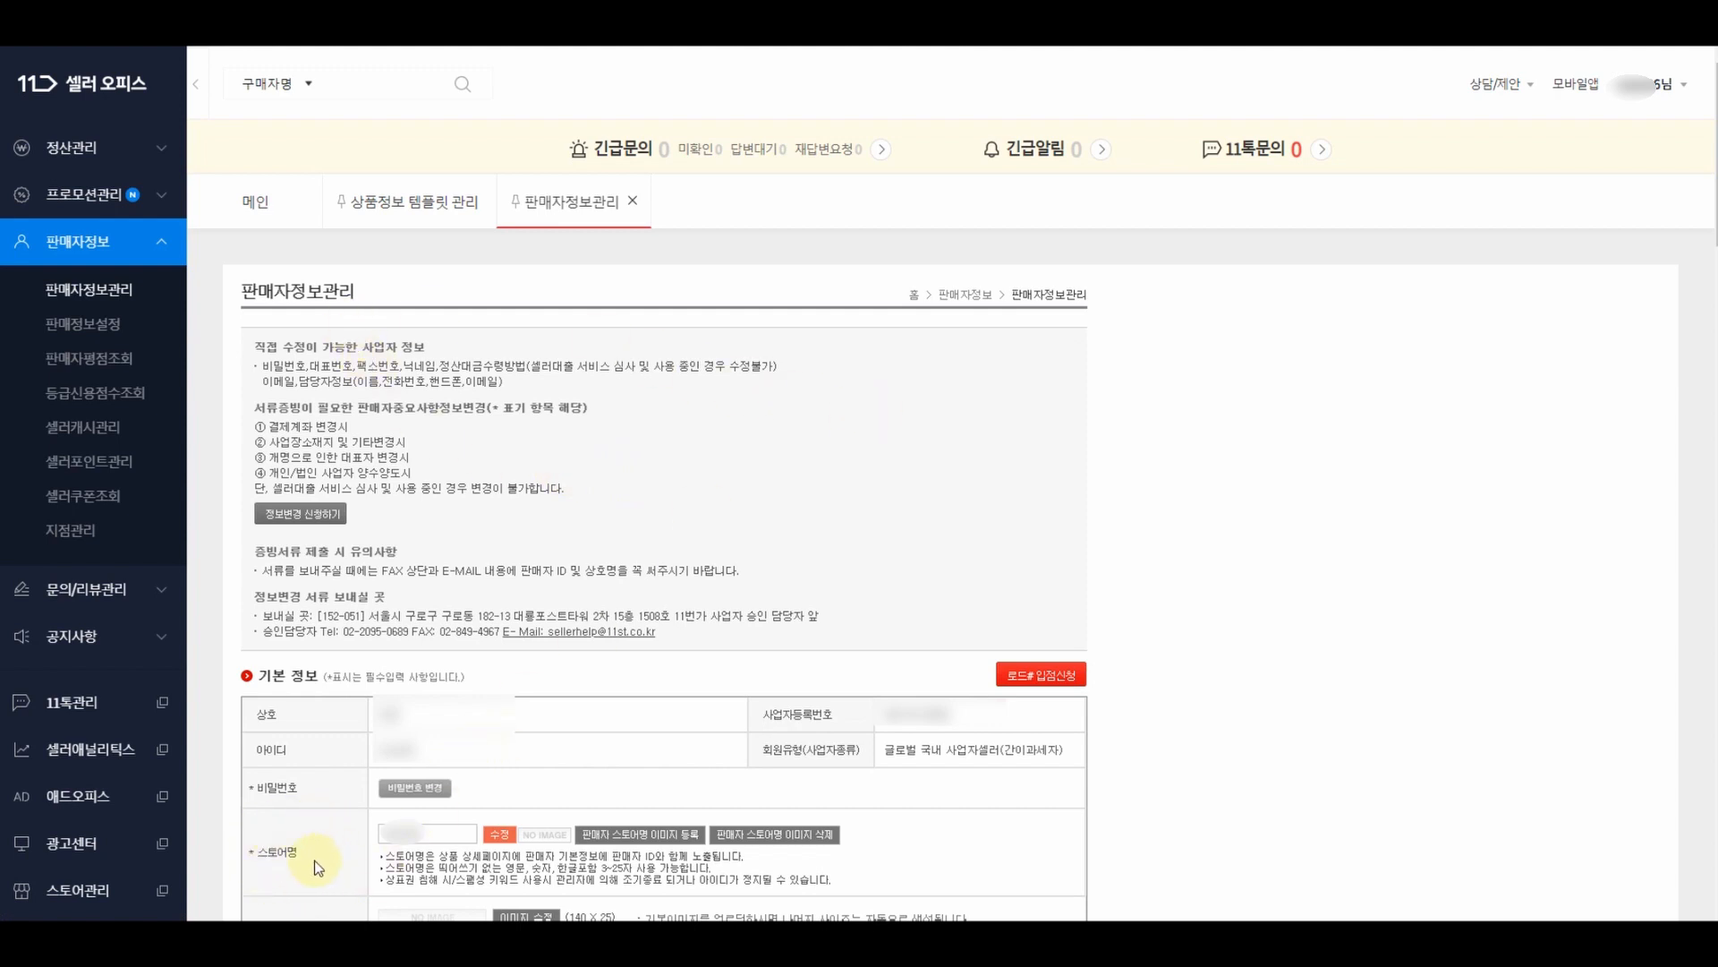
drag(449, 835, 373, 835)
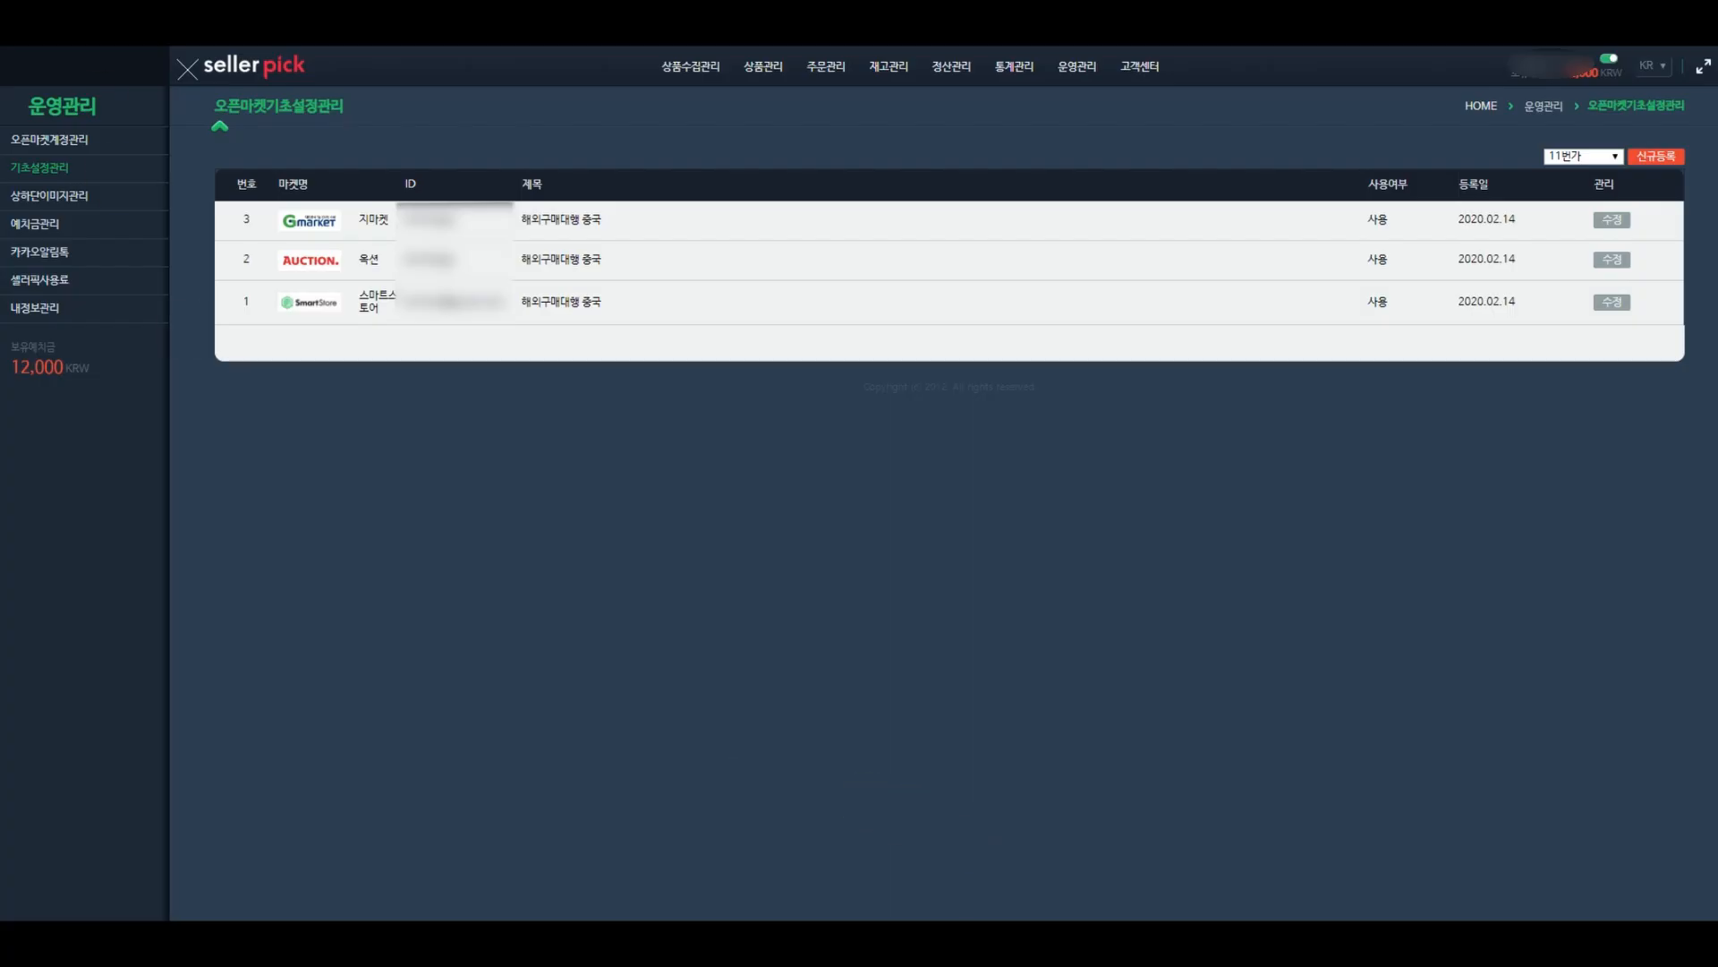
- Paste the store nickname; set 해외구매대행상품, 신상품, no sale period and unlimited min/max quantities
click(1200, 859)
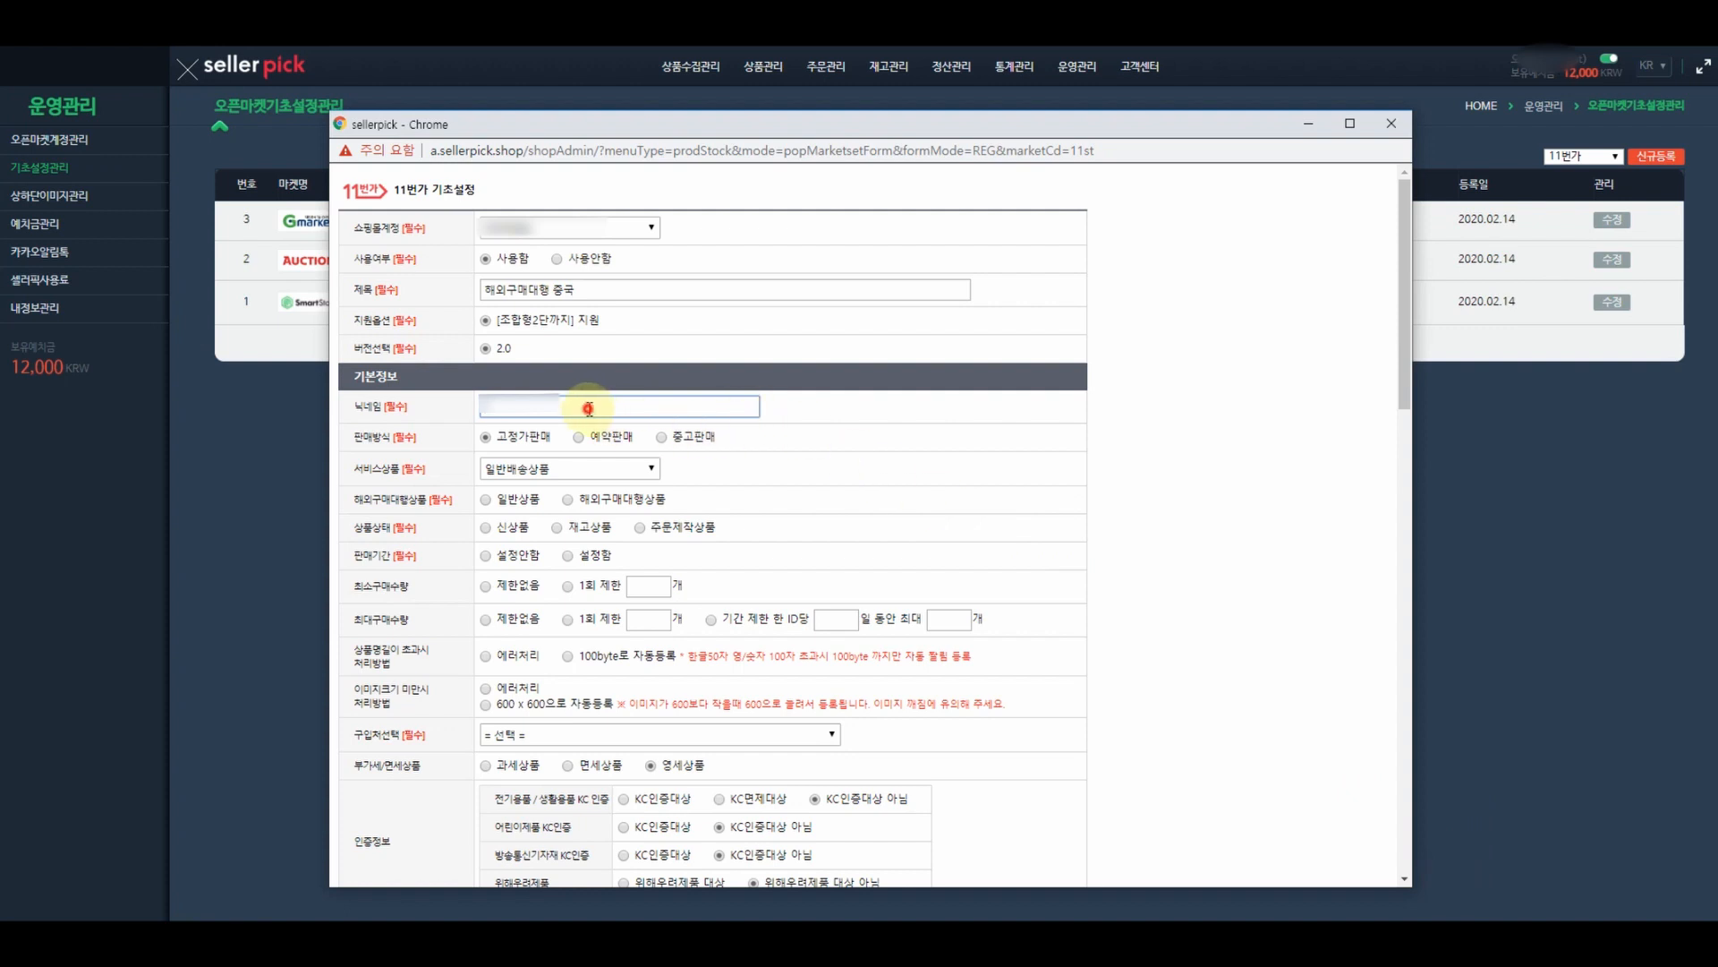
key(ctrl+v)
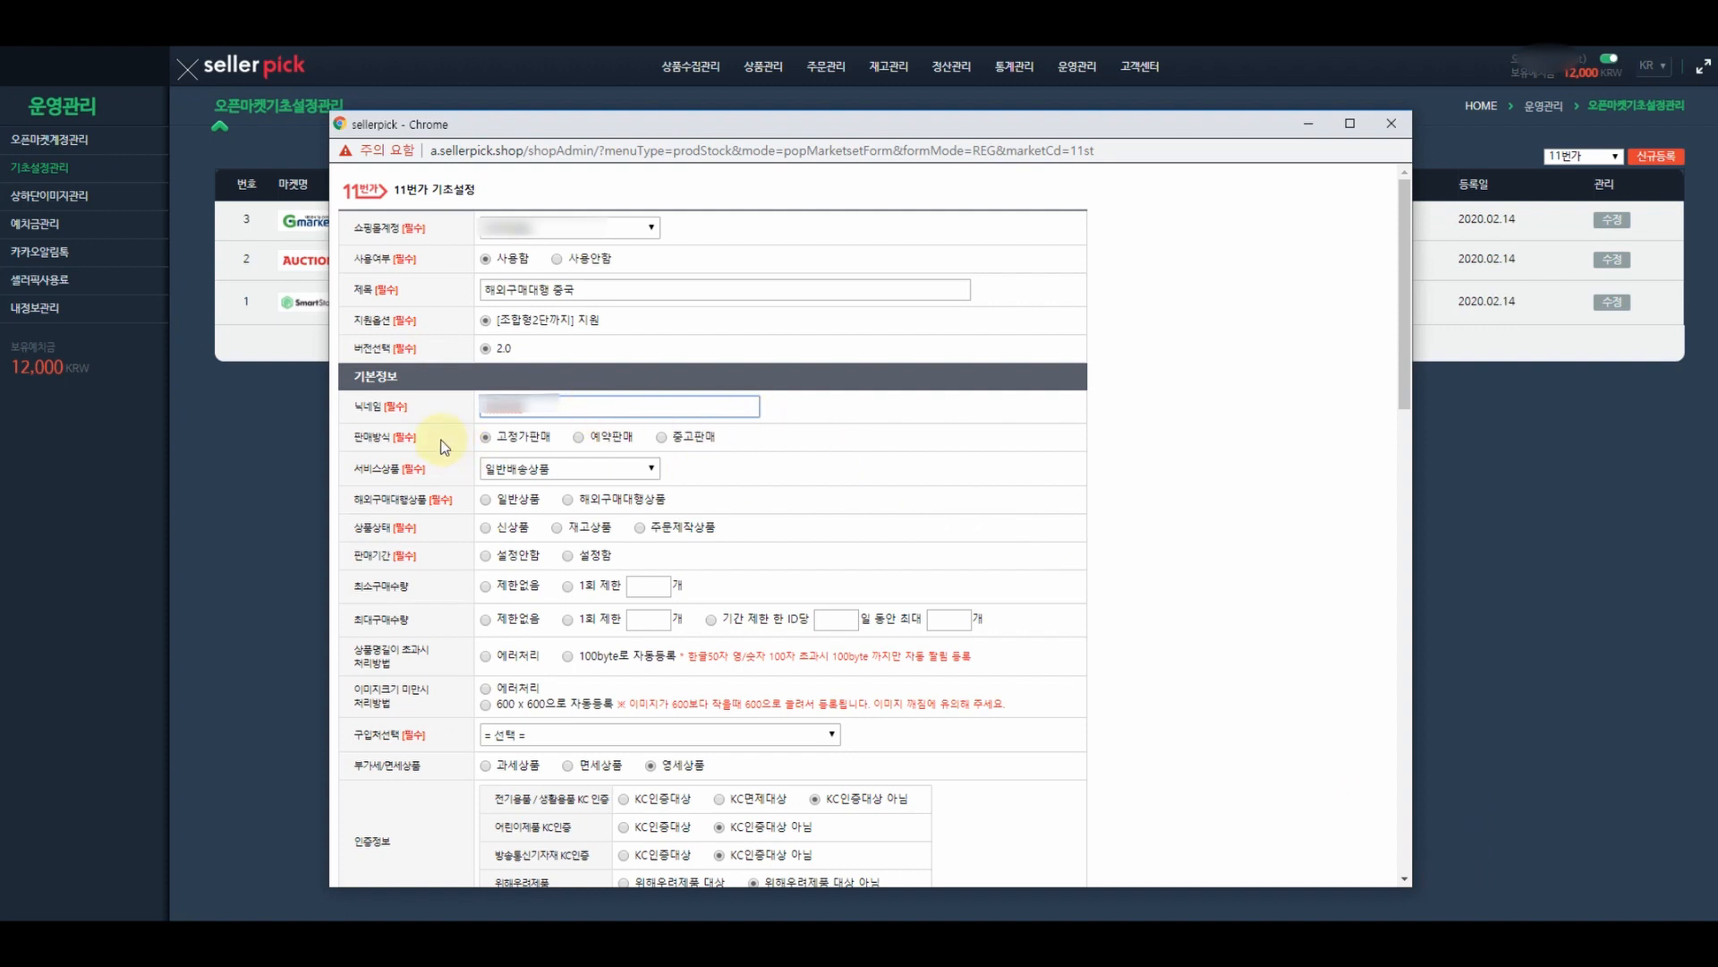
click(548, 474)
click(535, 484)
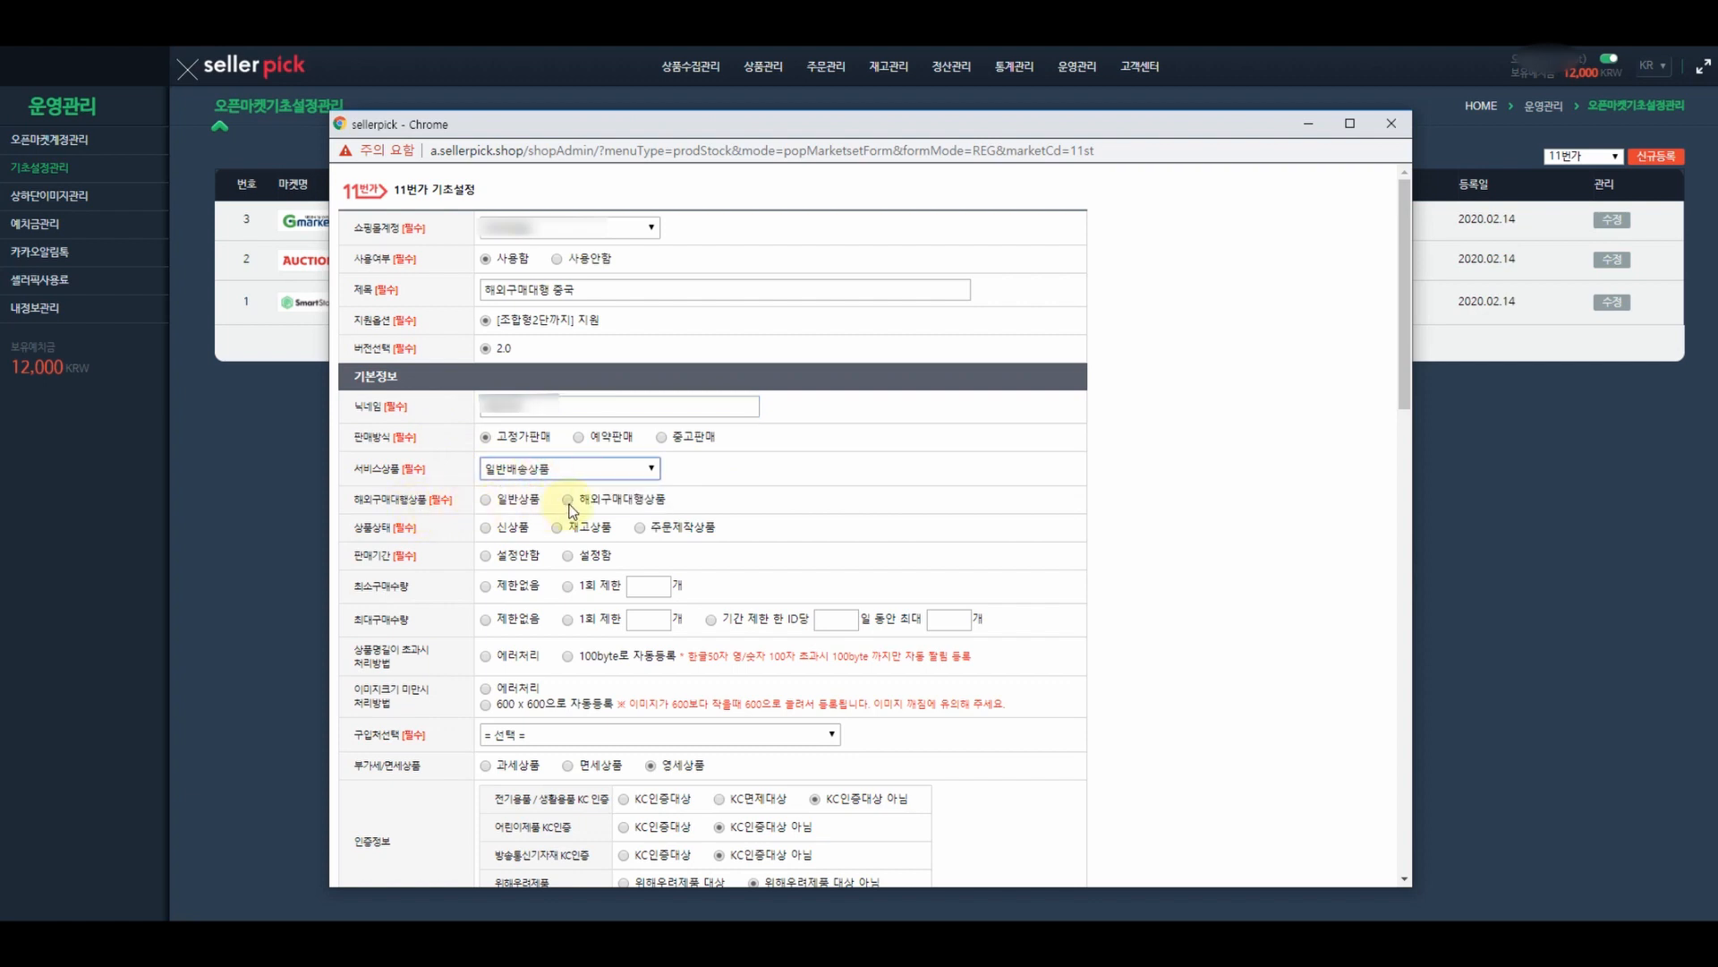
click(569, 503)
click(488, 530)
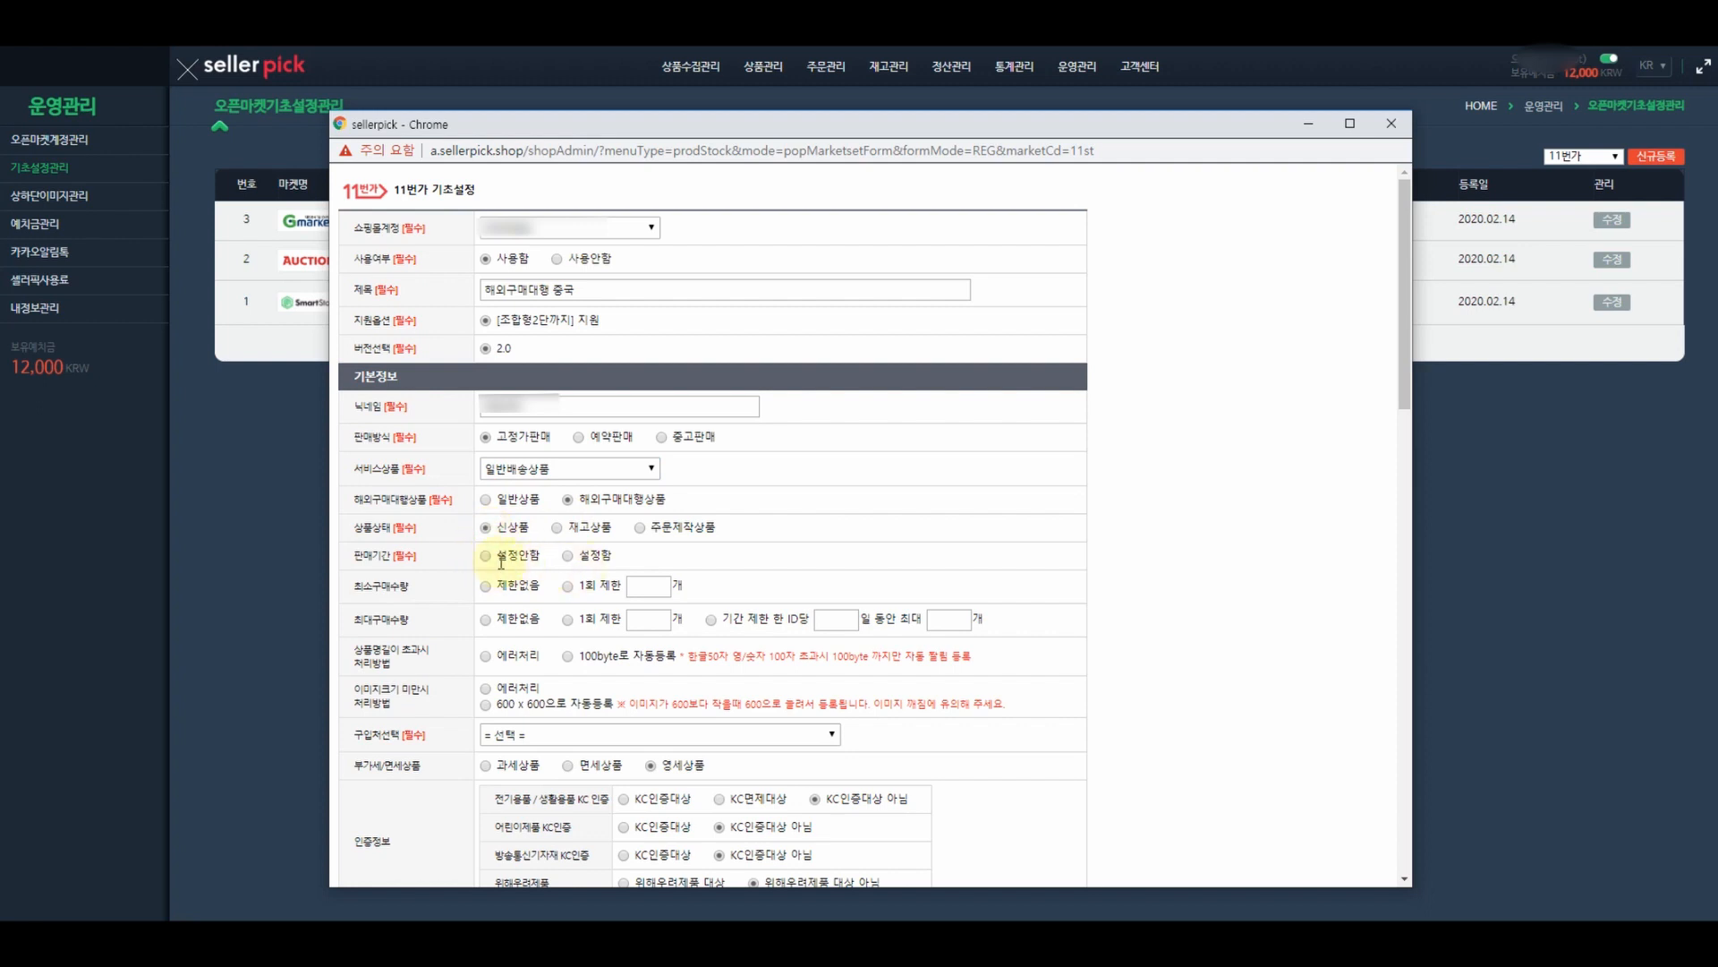
click(489, 558)
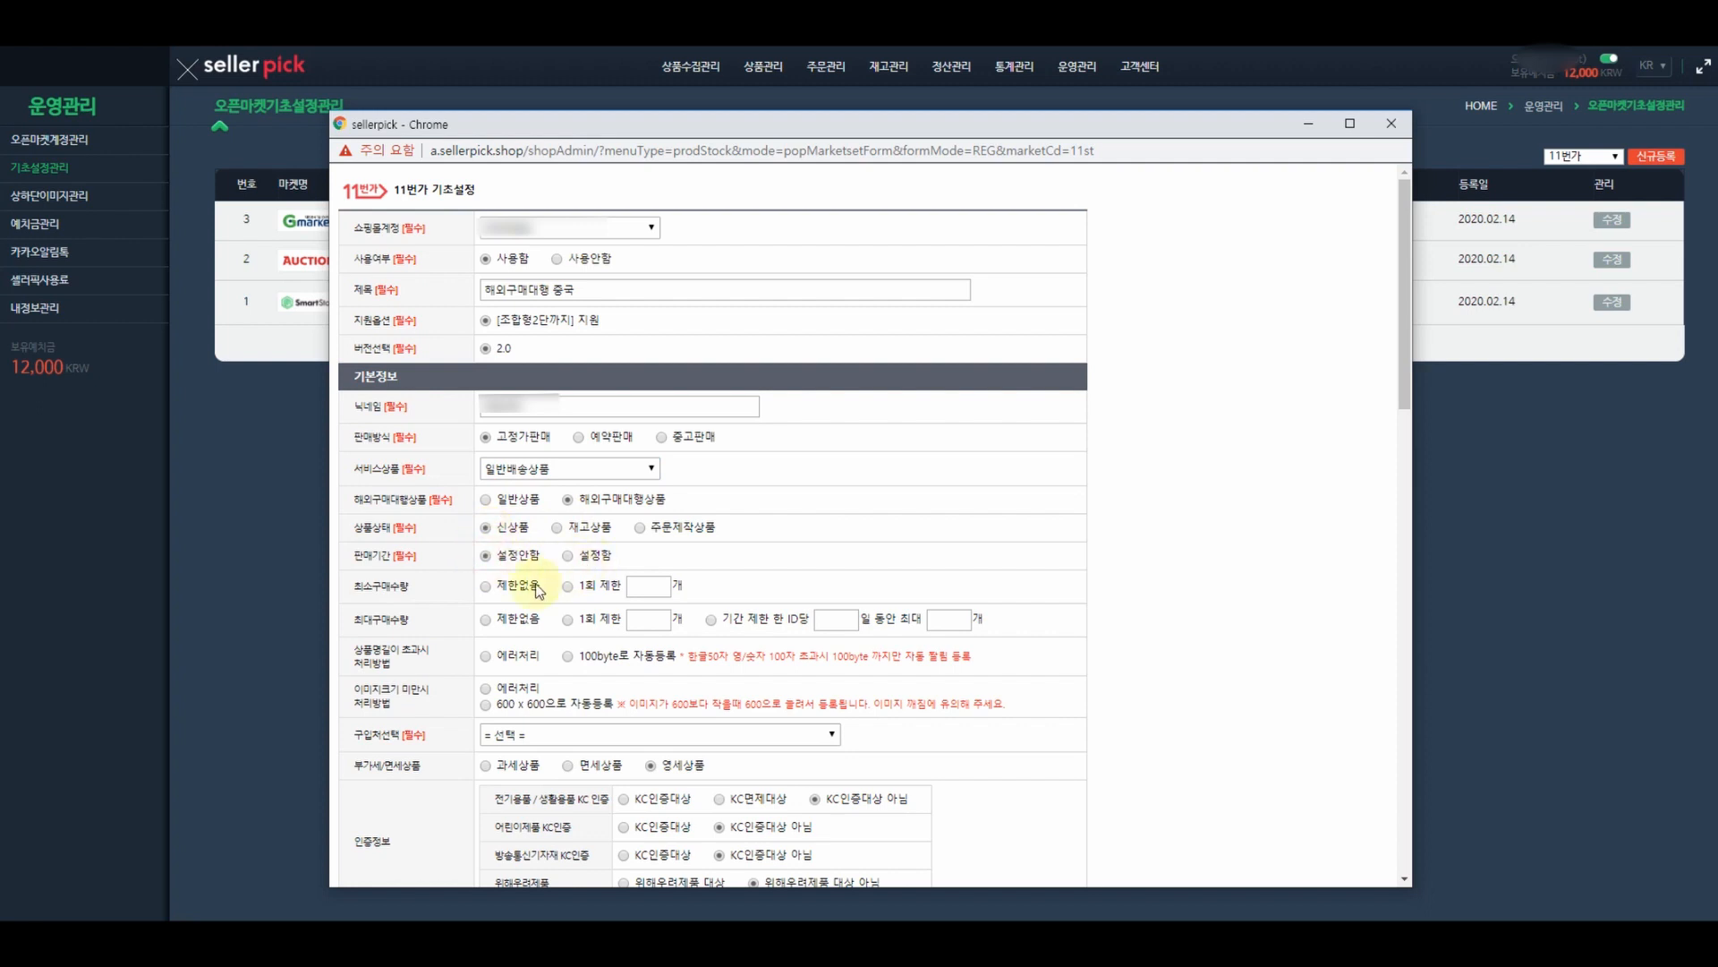
click(485, 588)
click(488, 622)
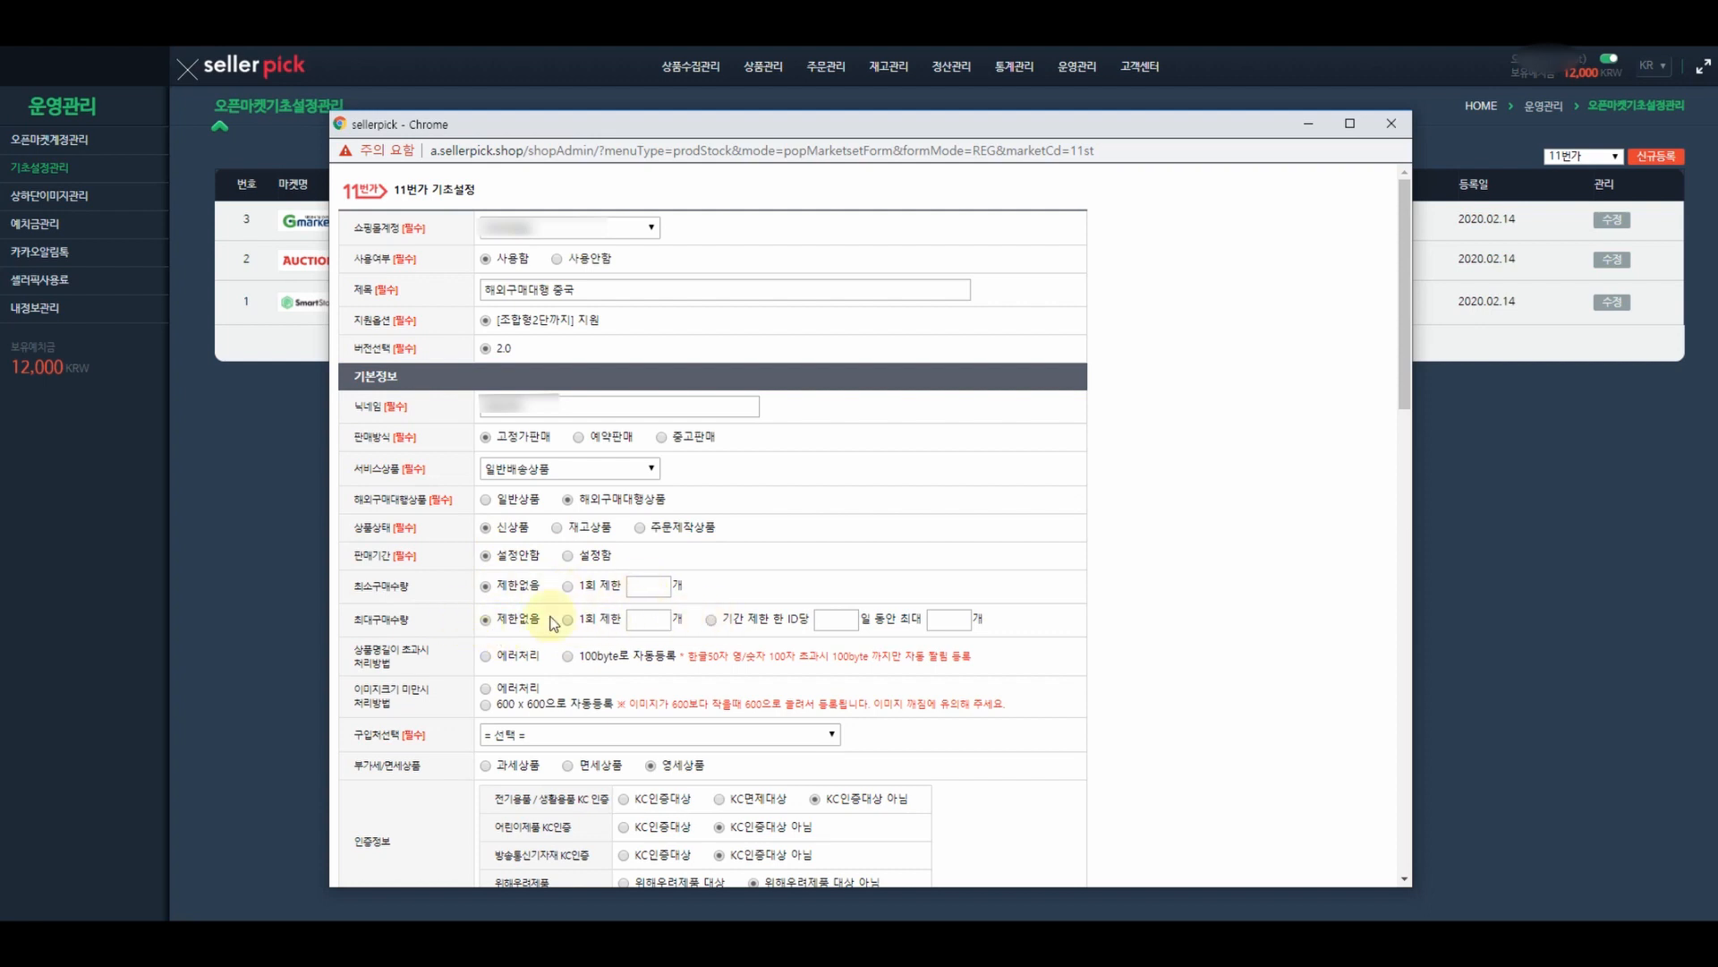
- Auto-trim long product names to 100 bytes and auto-register images at 600 x 600
scroll(421, 601, down, 1)
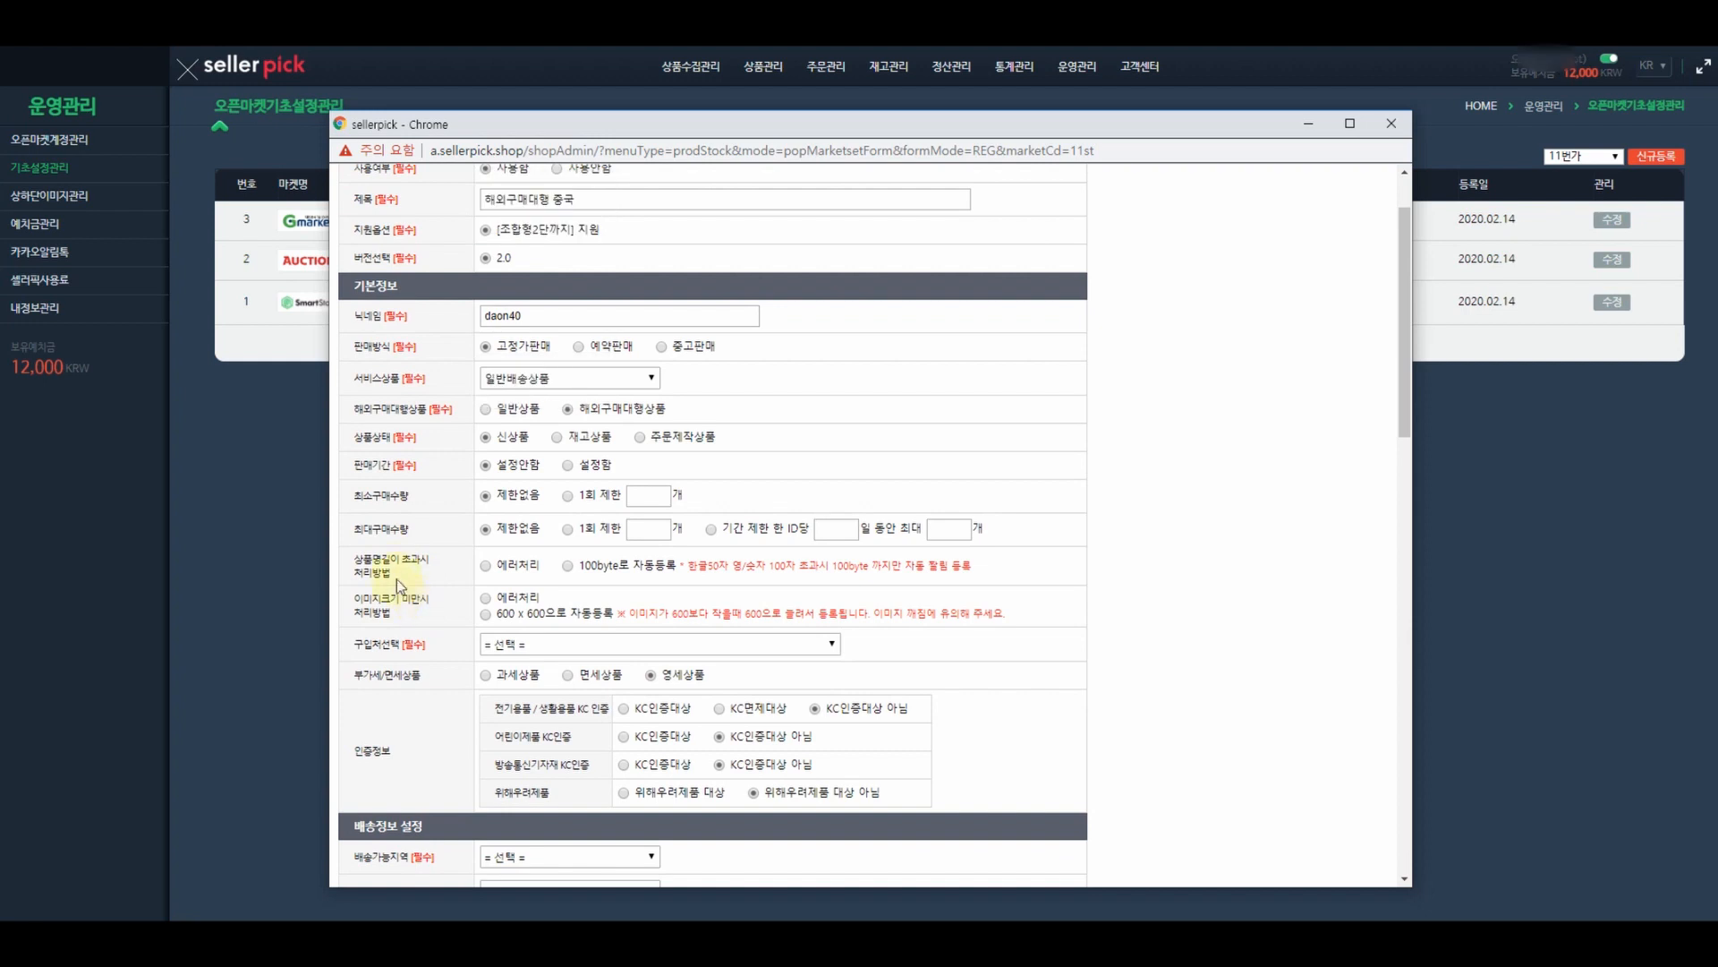
click(562, 571)
click(486, 614)
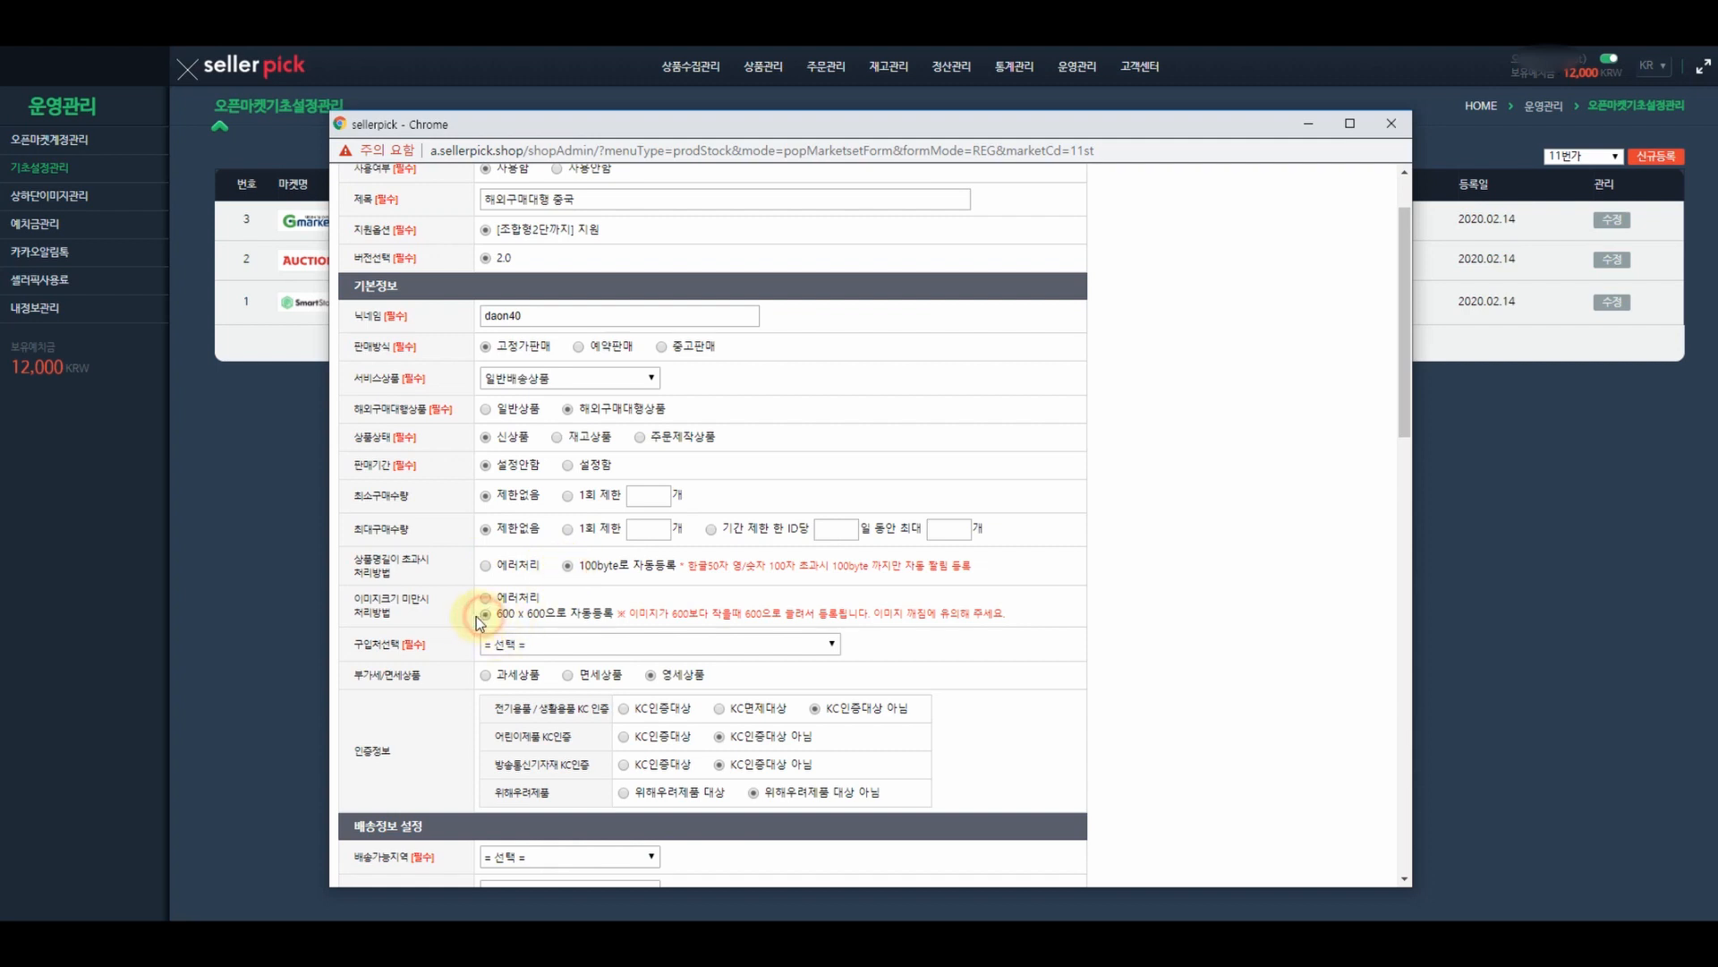
scroll(432, 606, down, 1)
scroll(433, 606, down, 1)
- Set purchase source to local online mall, nationwide delivery by 택배 via CJ대한통운
click(567, 372)
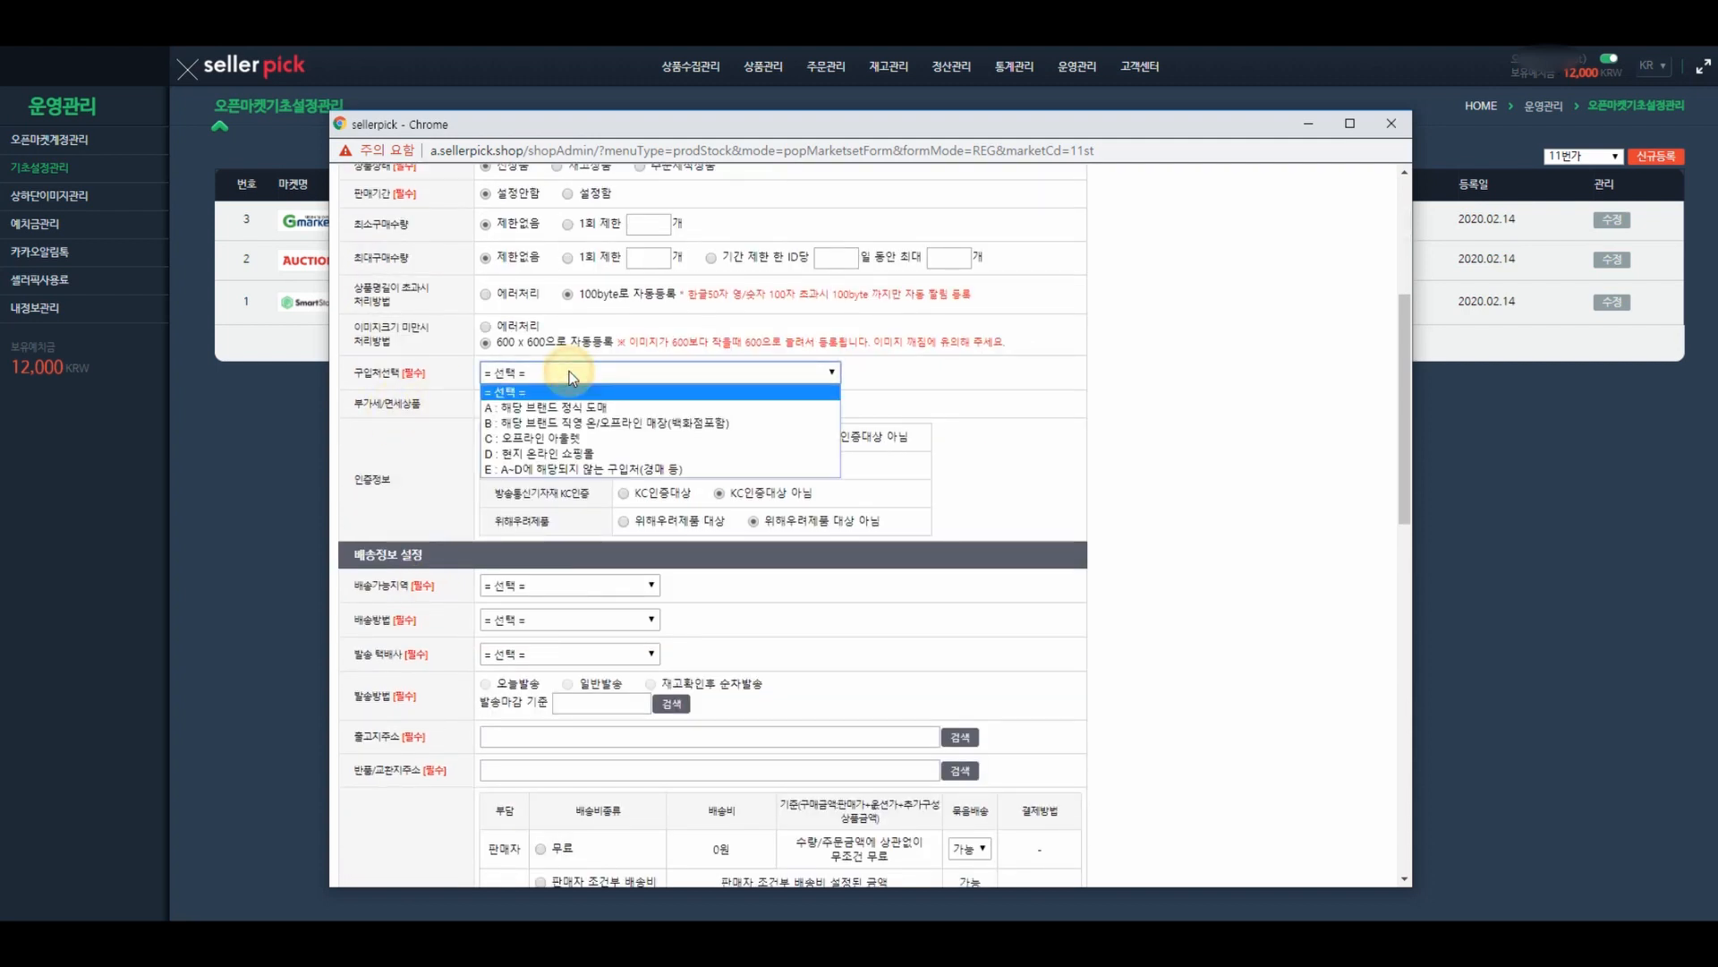
click(545, 453)
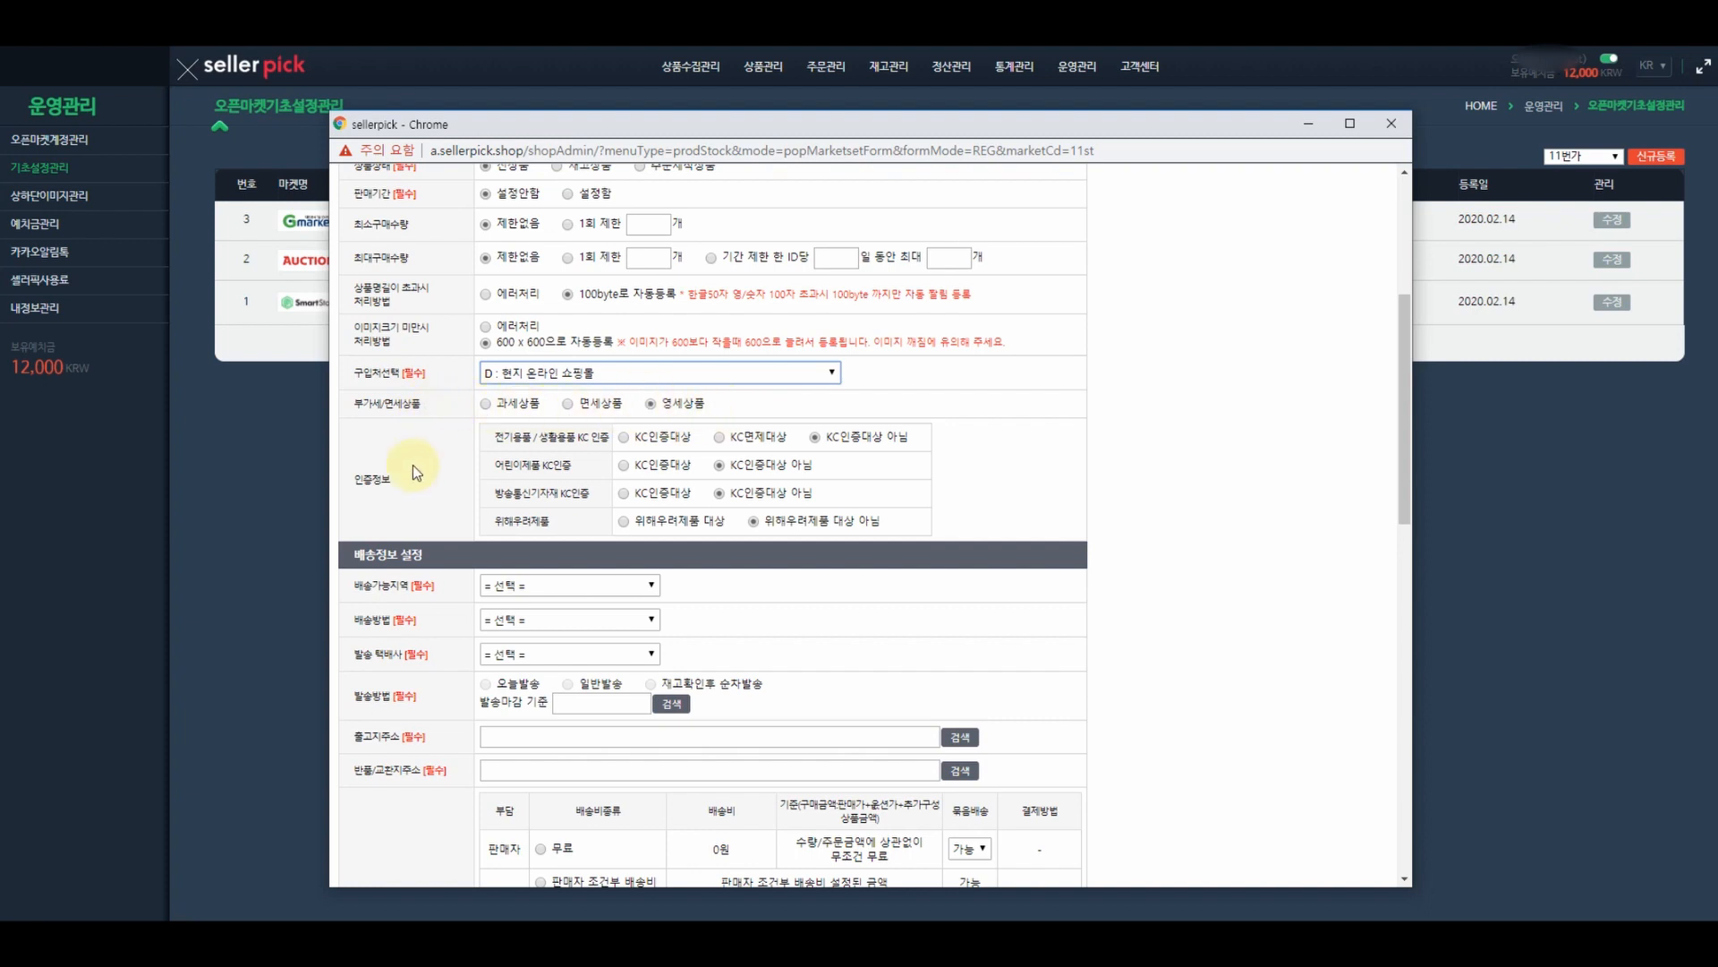
scroll(413, 463, down, 1)
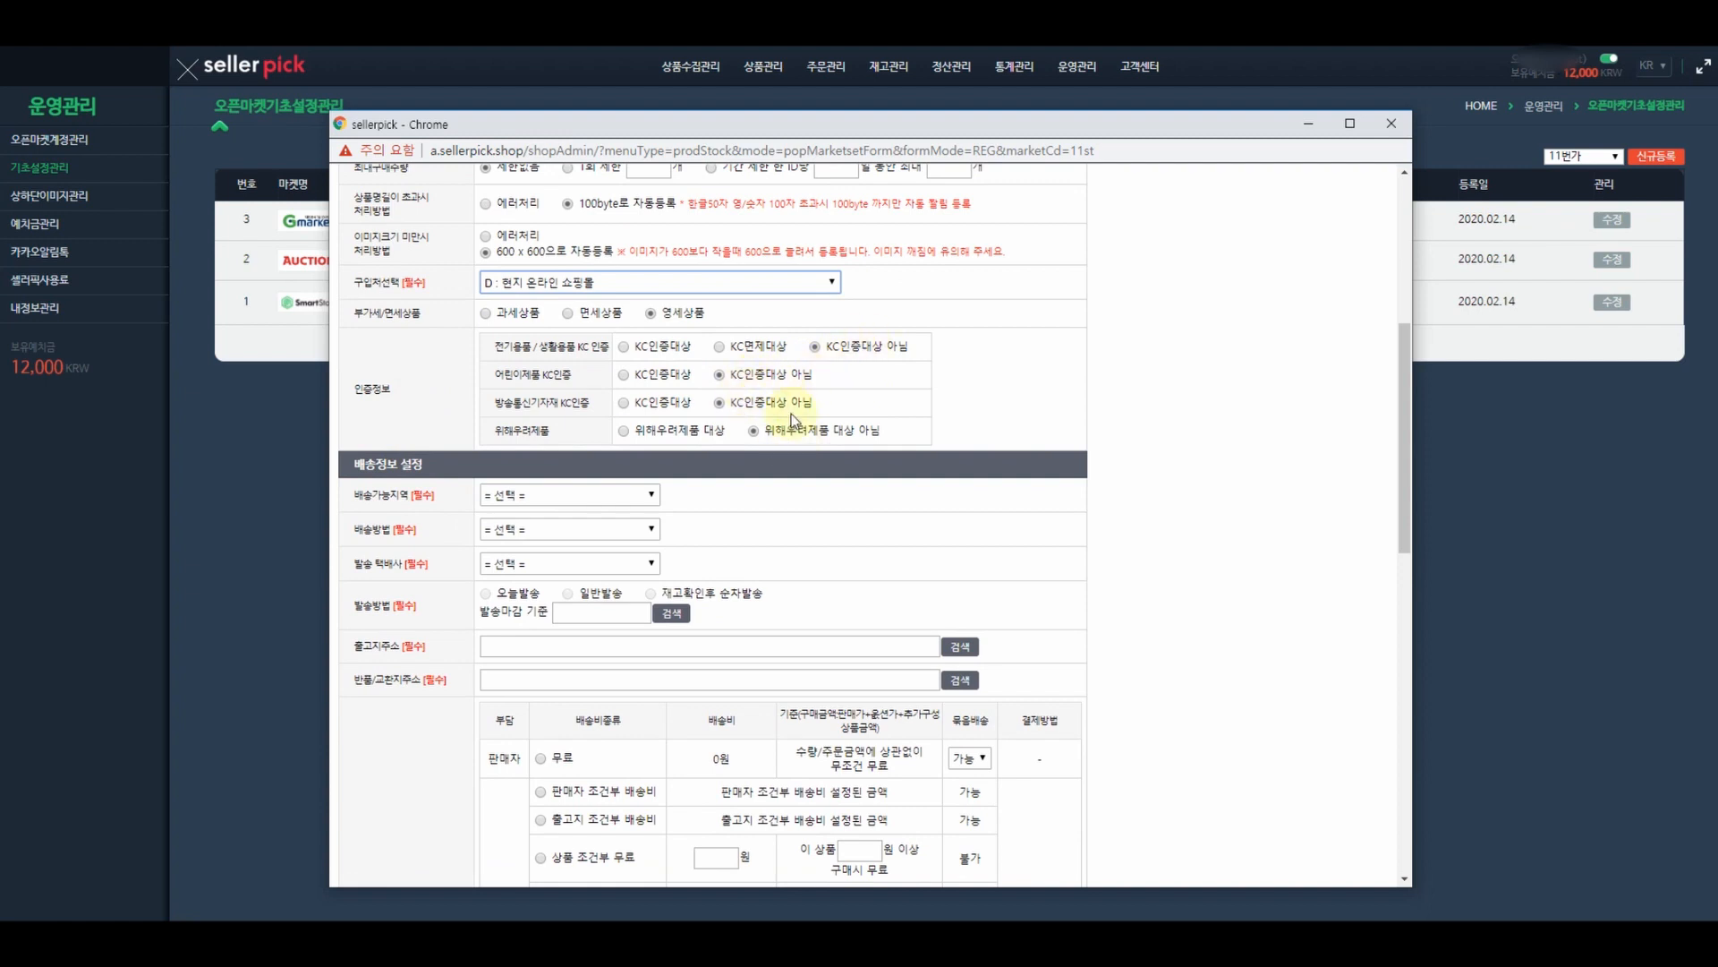
click(527, 496)
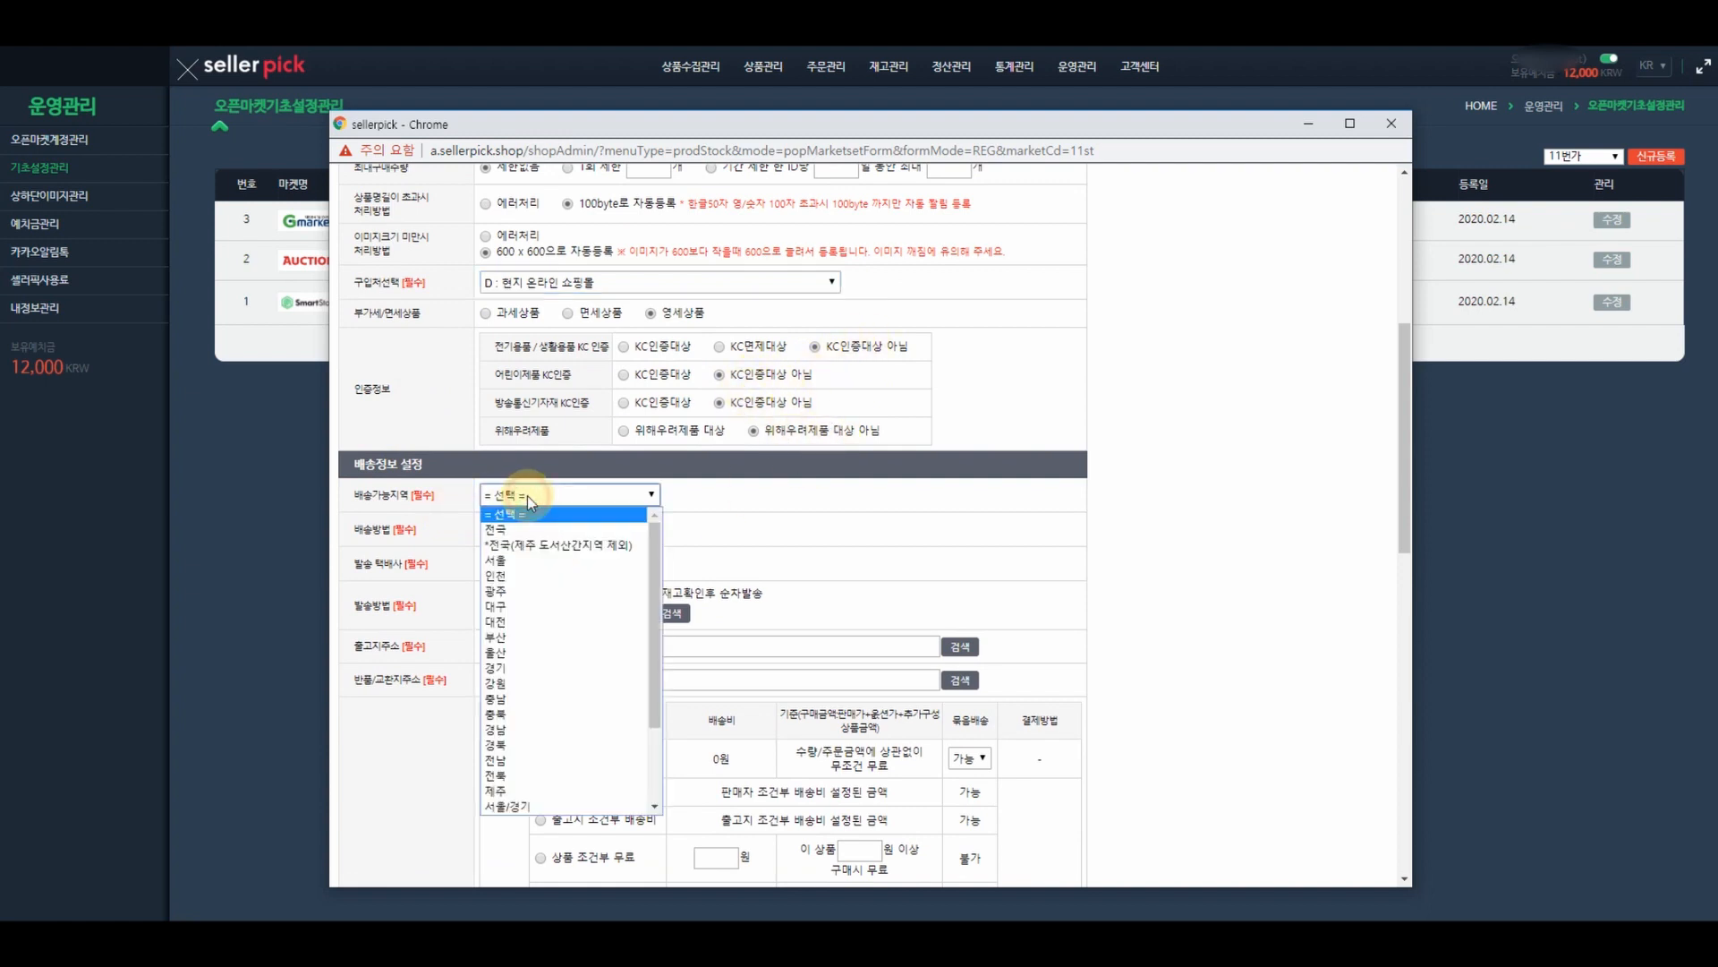
click(497, 526)
click(512, 530)
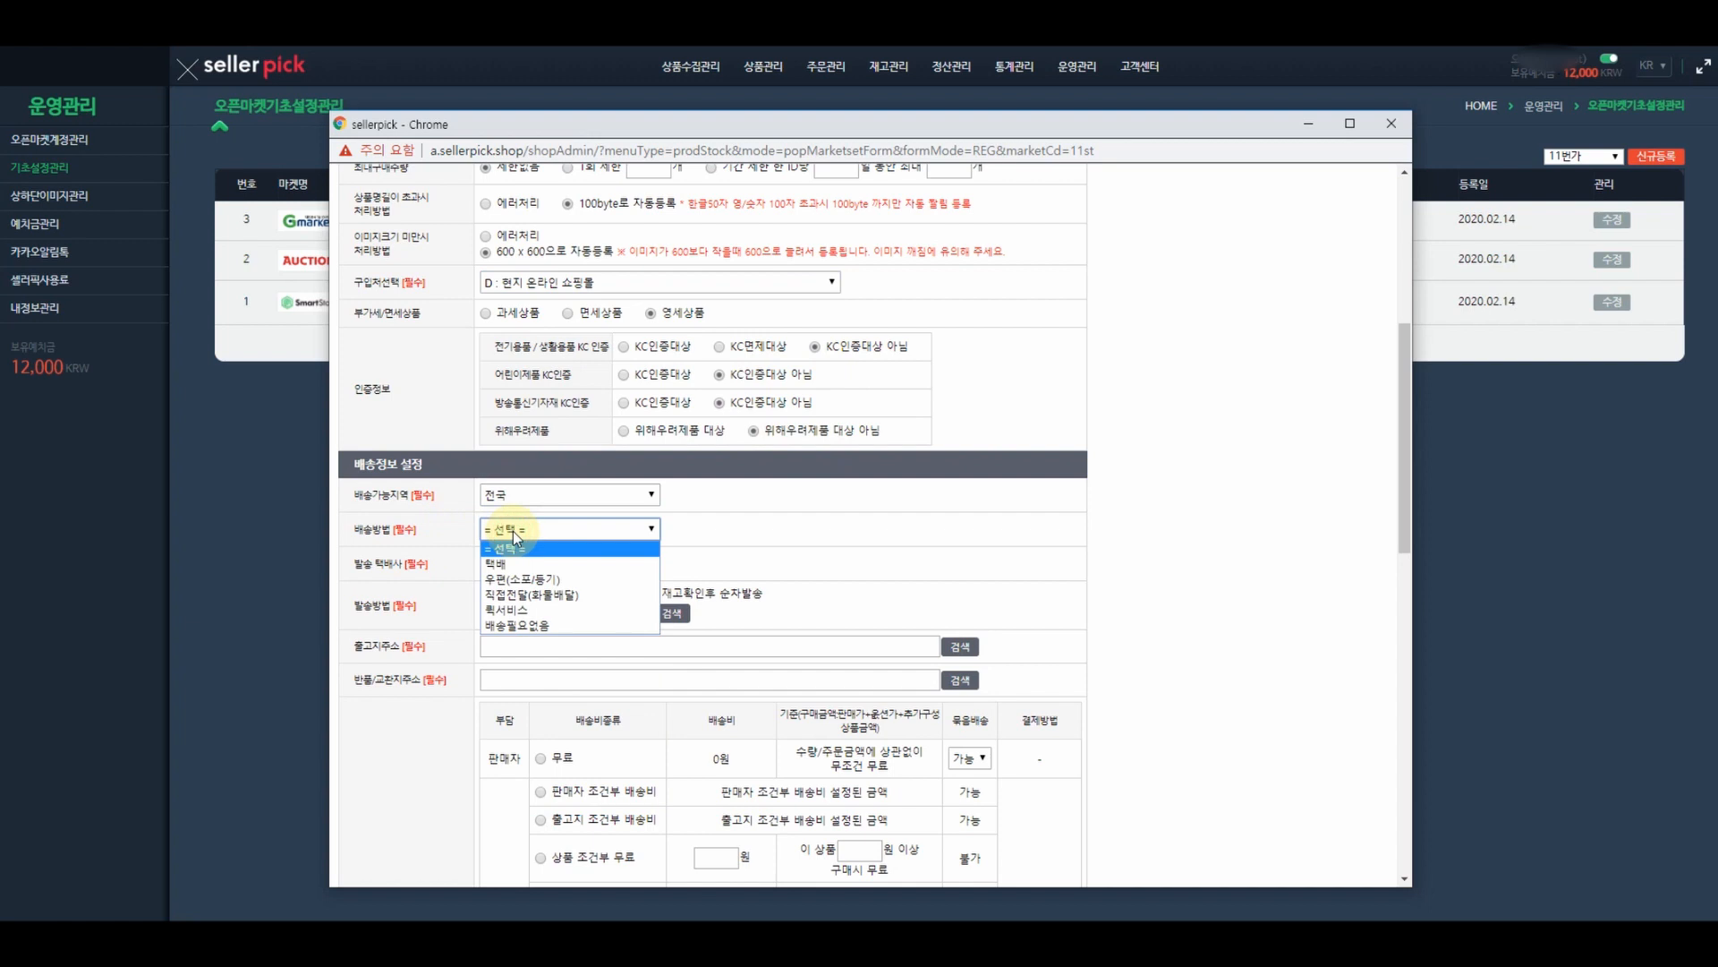
click(515, 563)
click(517, 563)
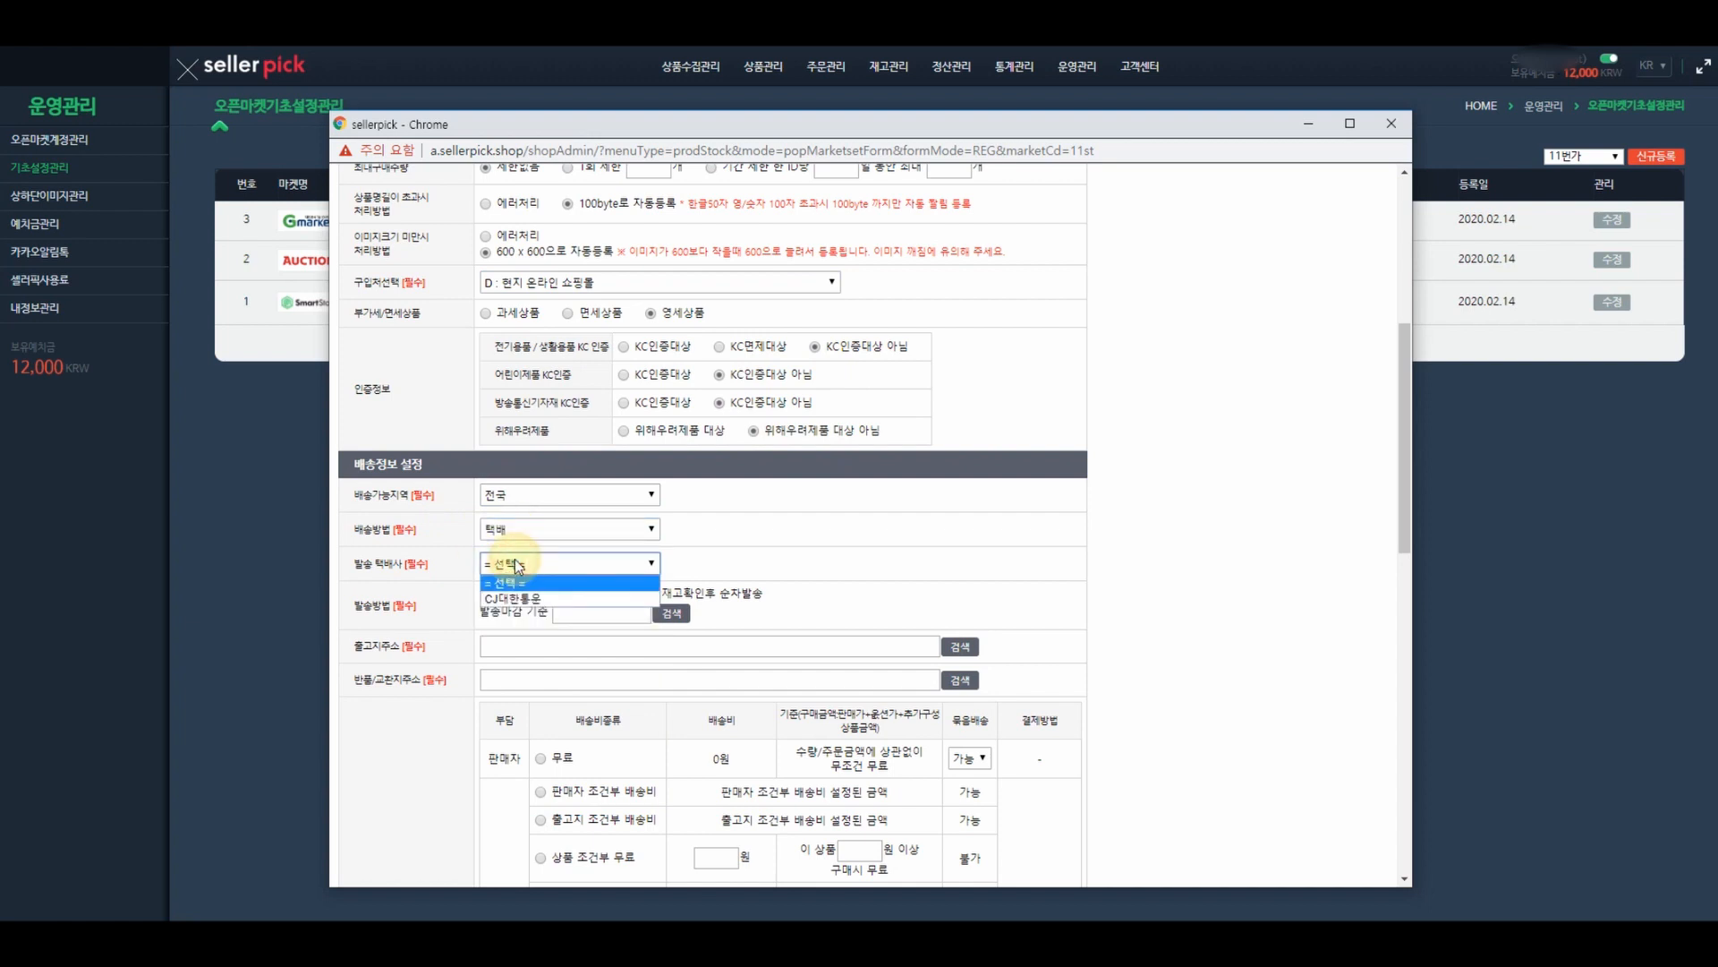
click(519, 593)
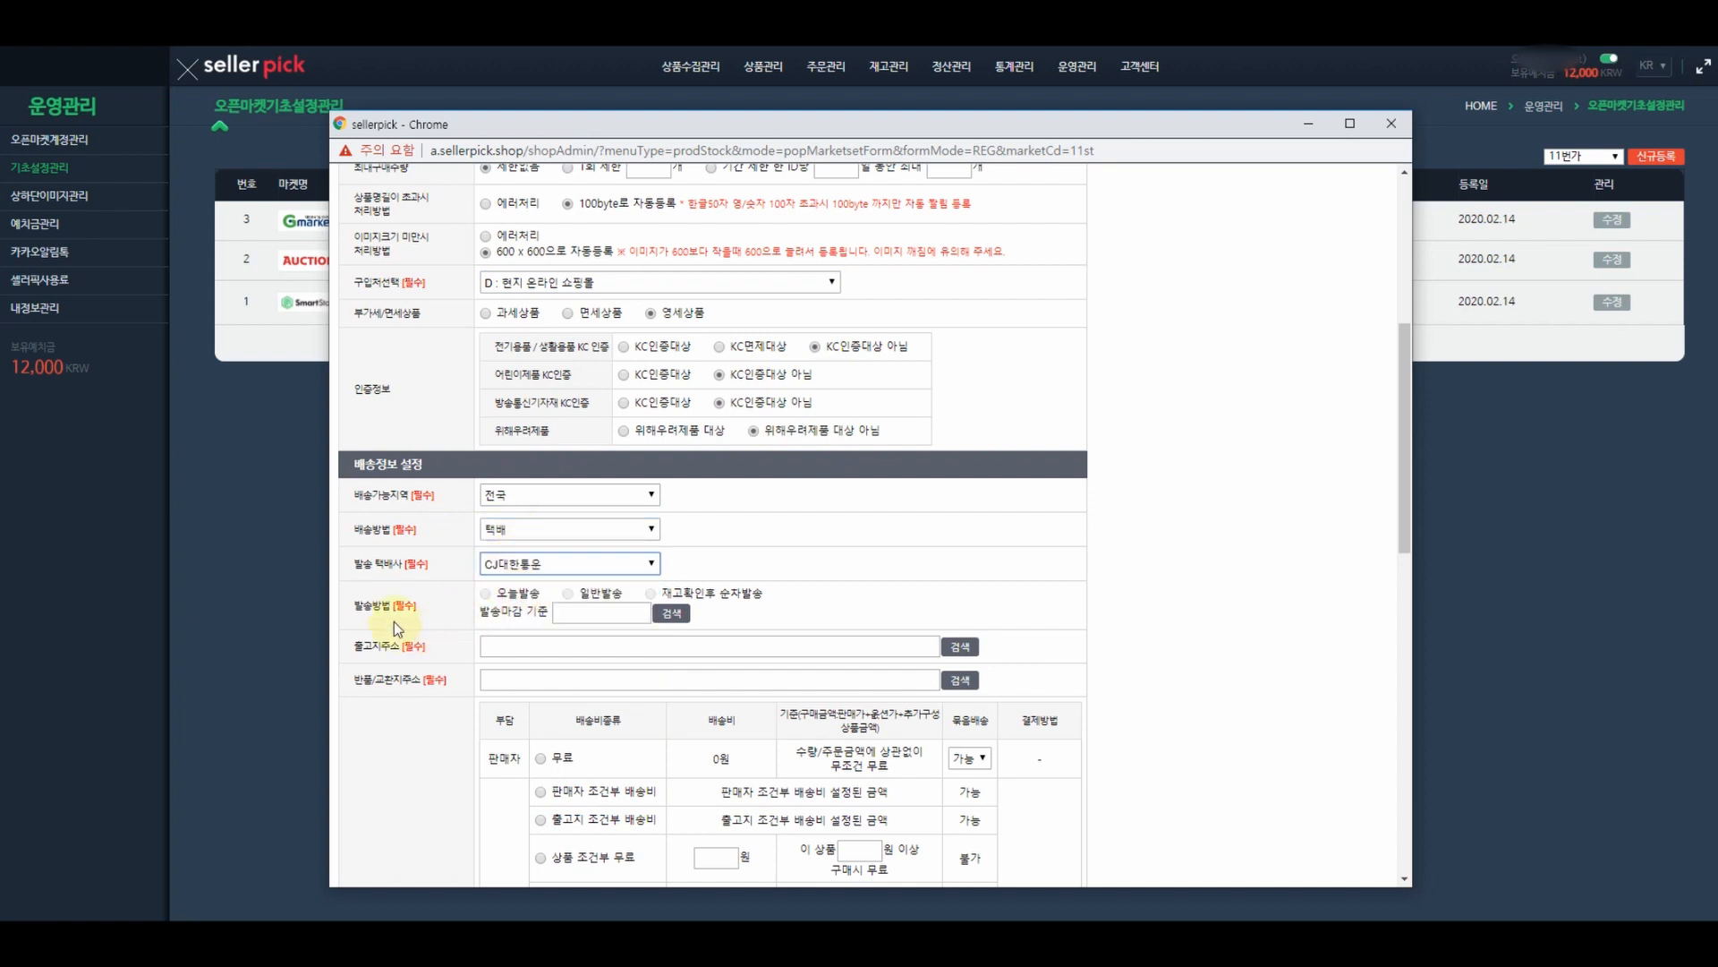
- Apply dispatch template 565511 and use the 해외직구 address for shipping origin and returns
click(675, 620)
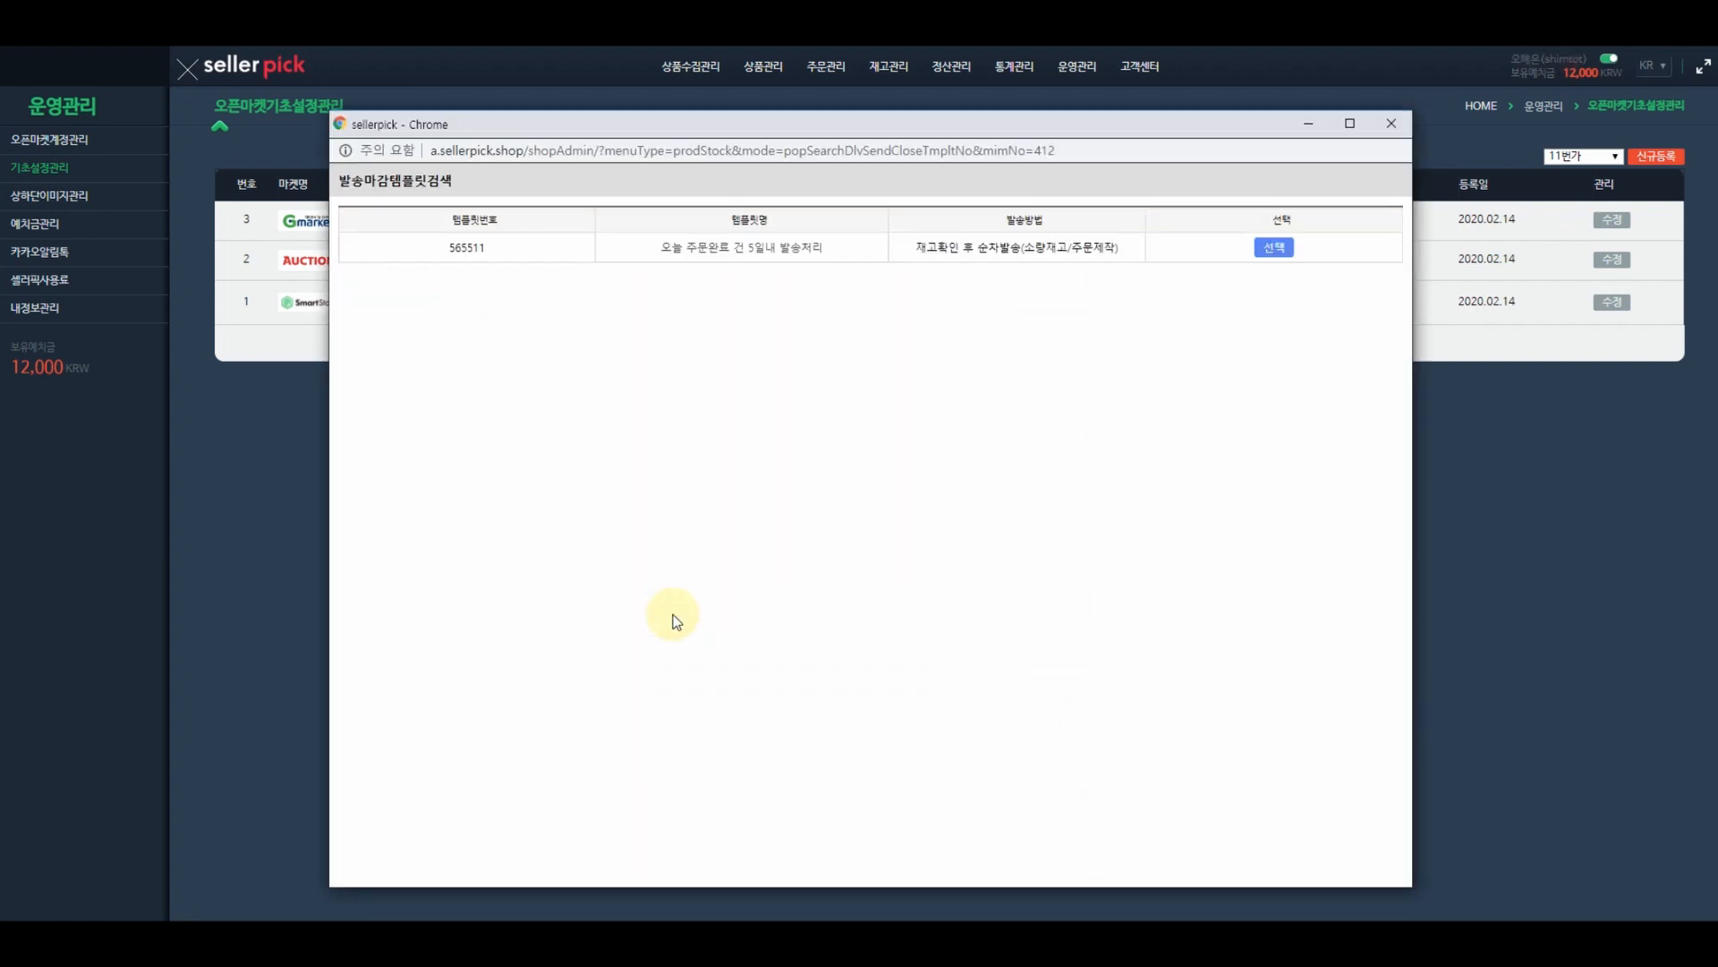
click(1274, 247)
scroll(1226, 447, down, 2)
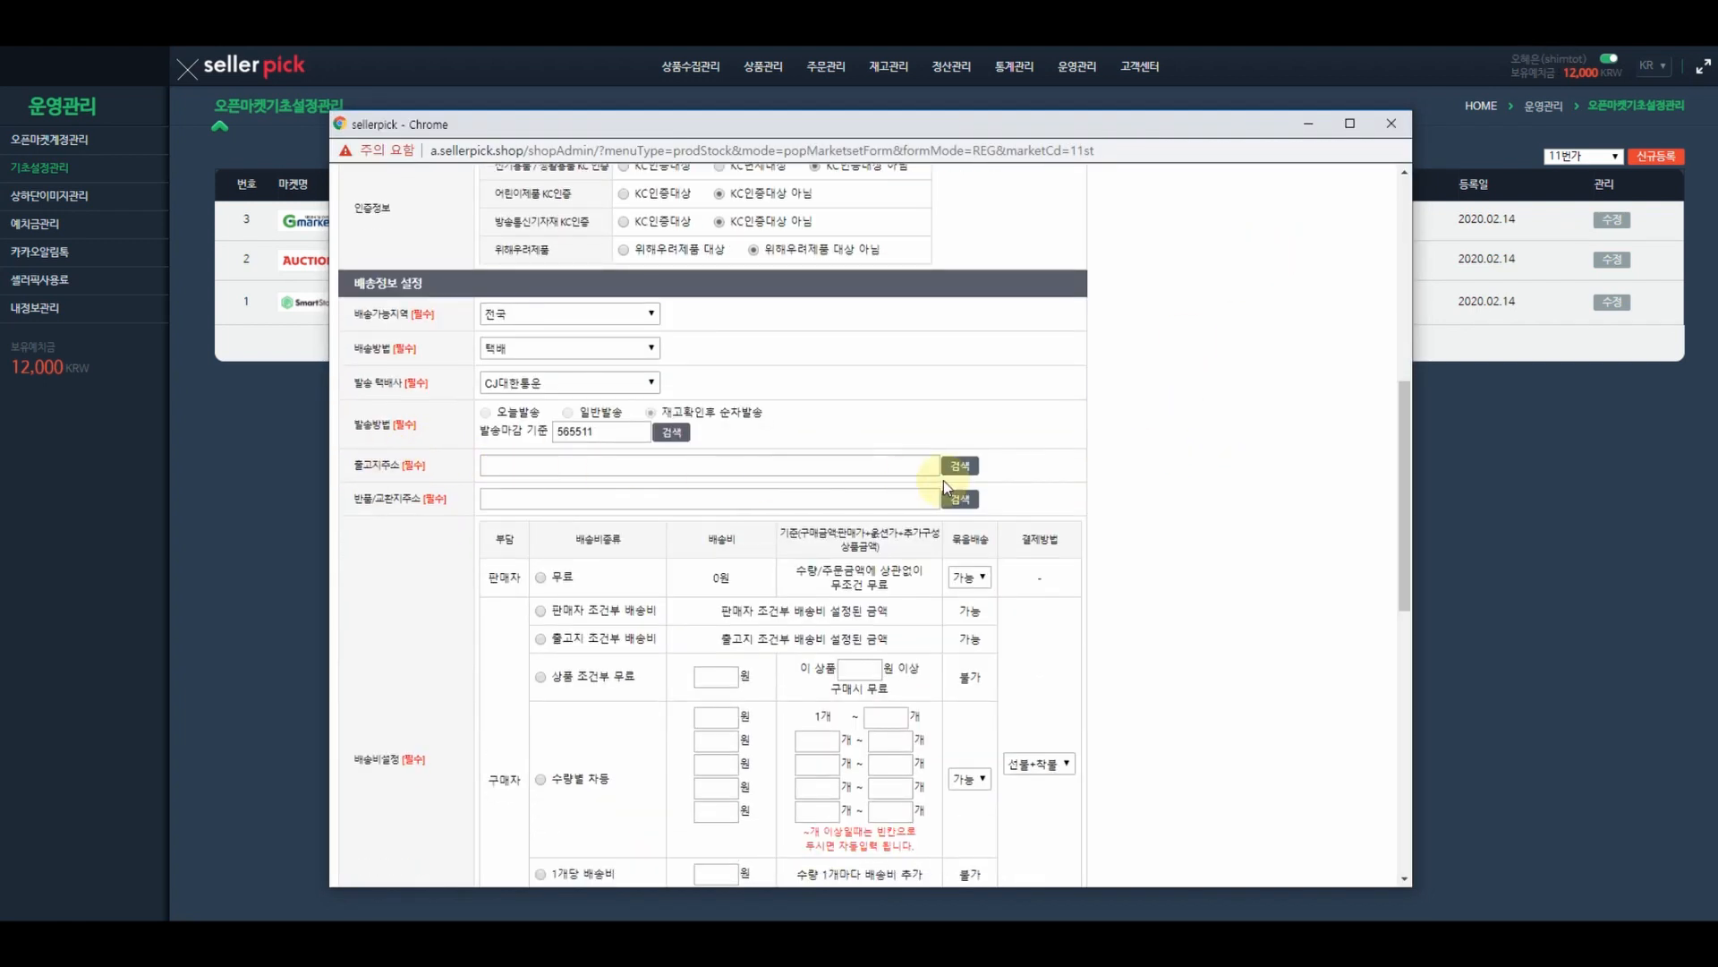
click(959, 465)
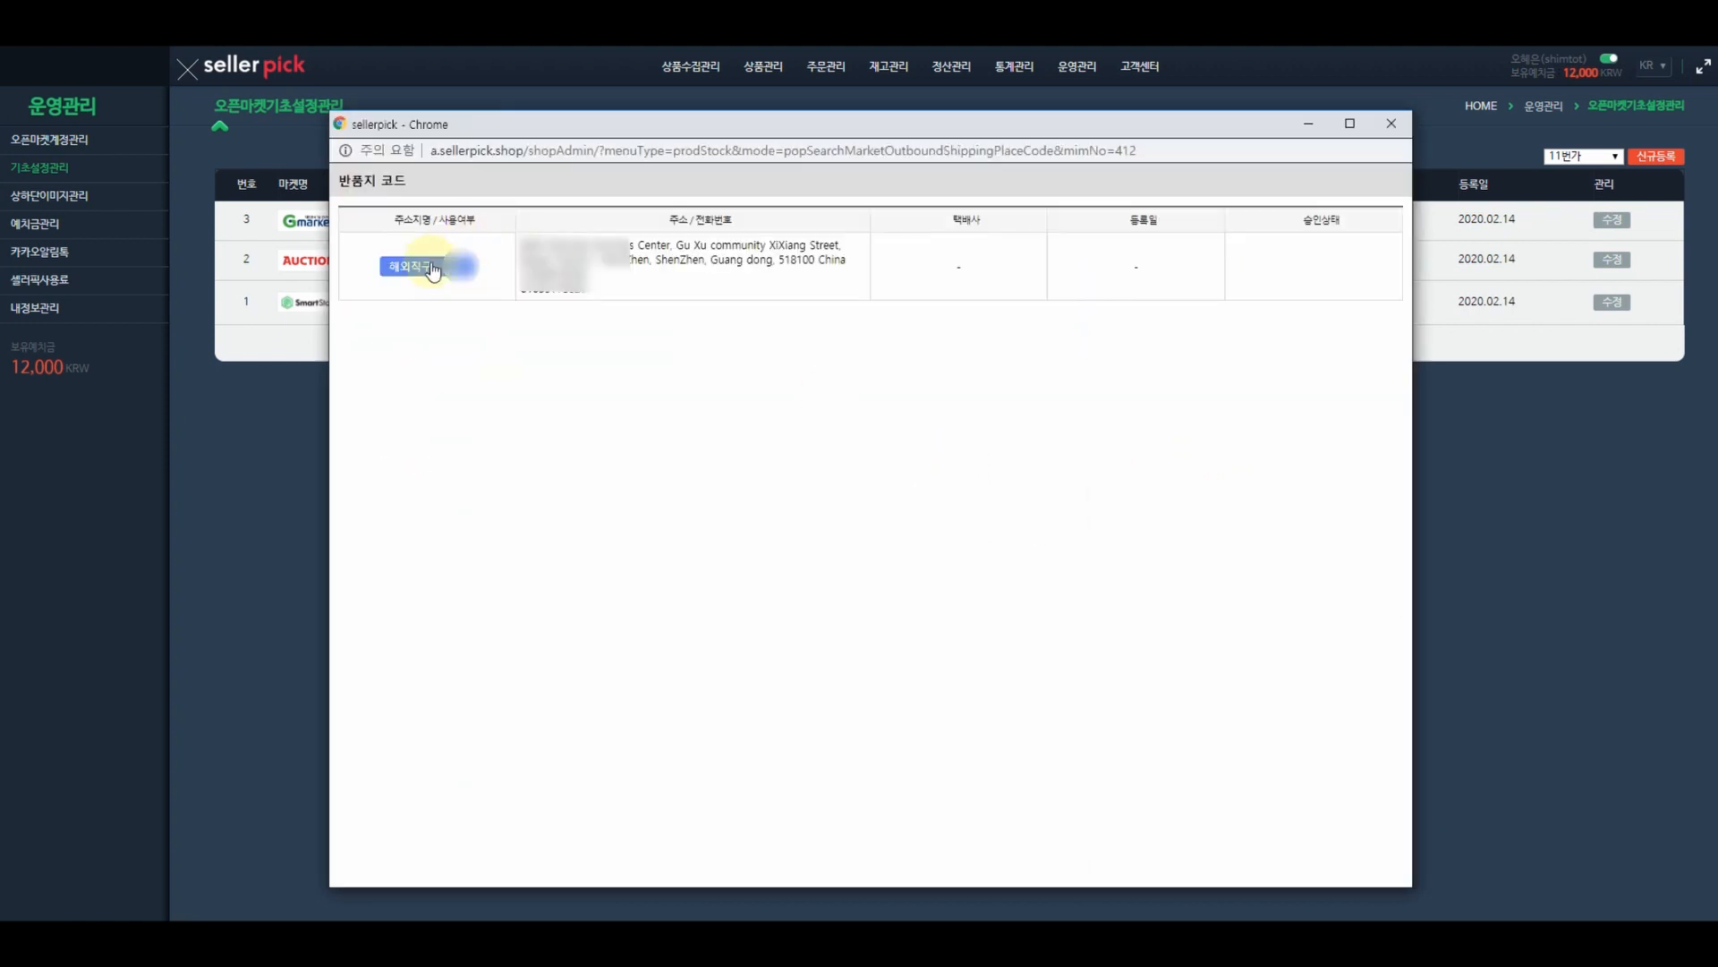
click(431, 267)
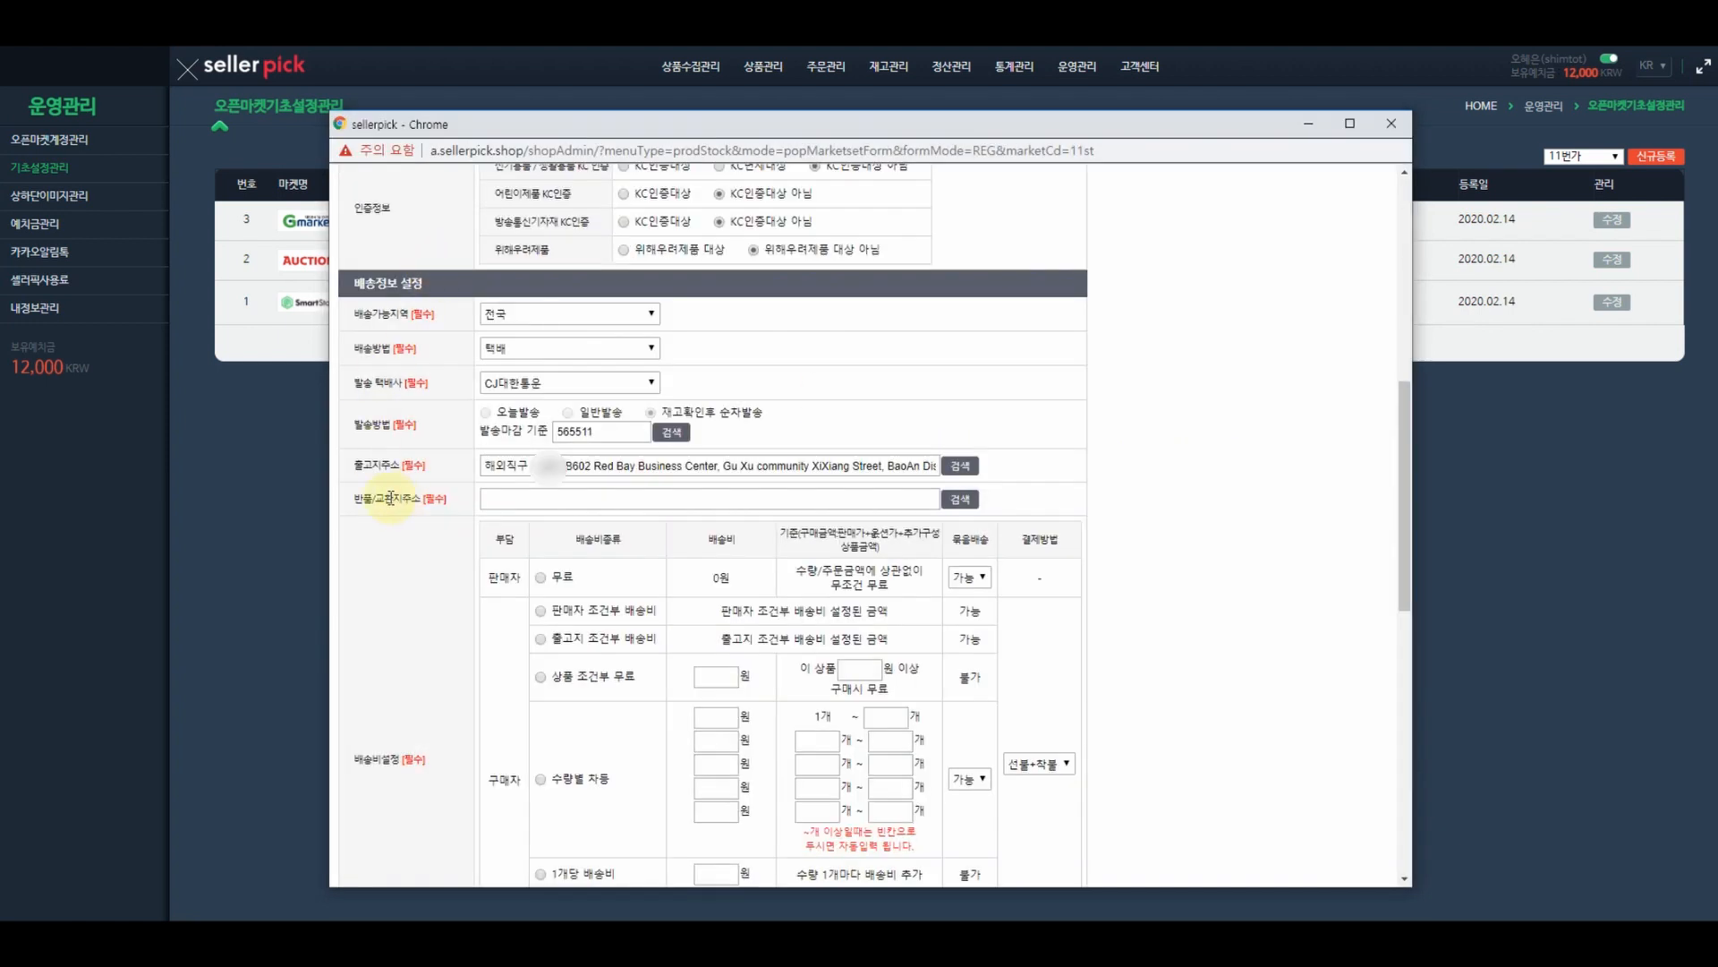
click(958, 501)
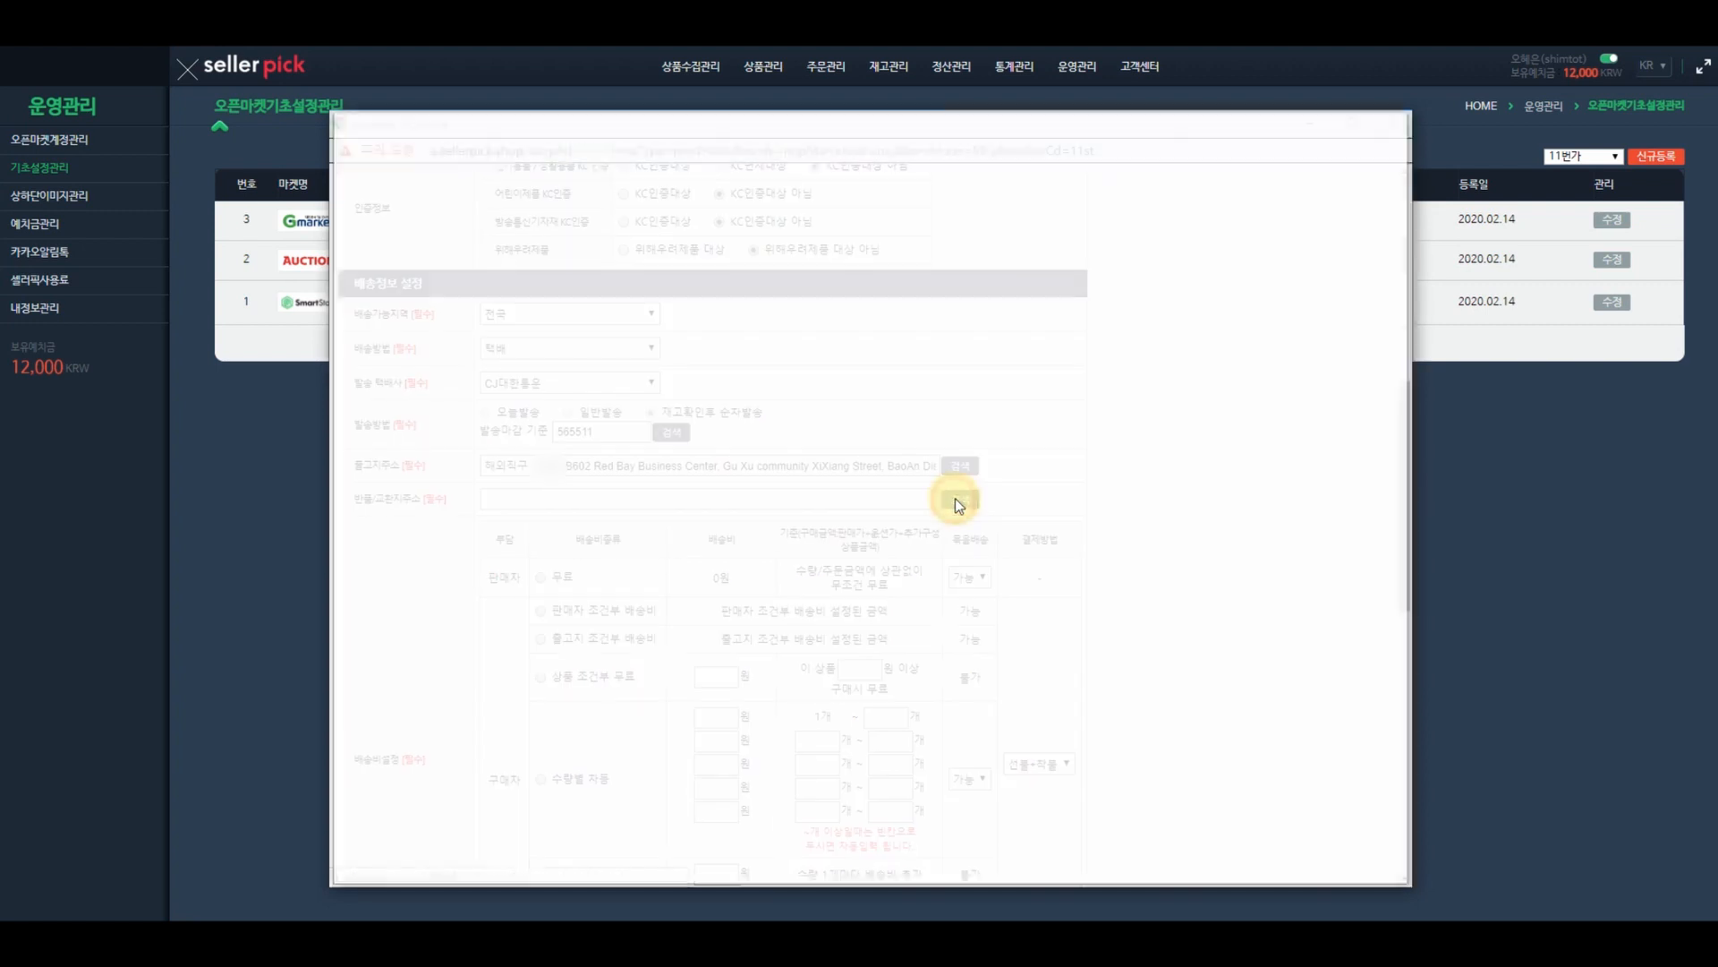
click(466, 269)
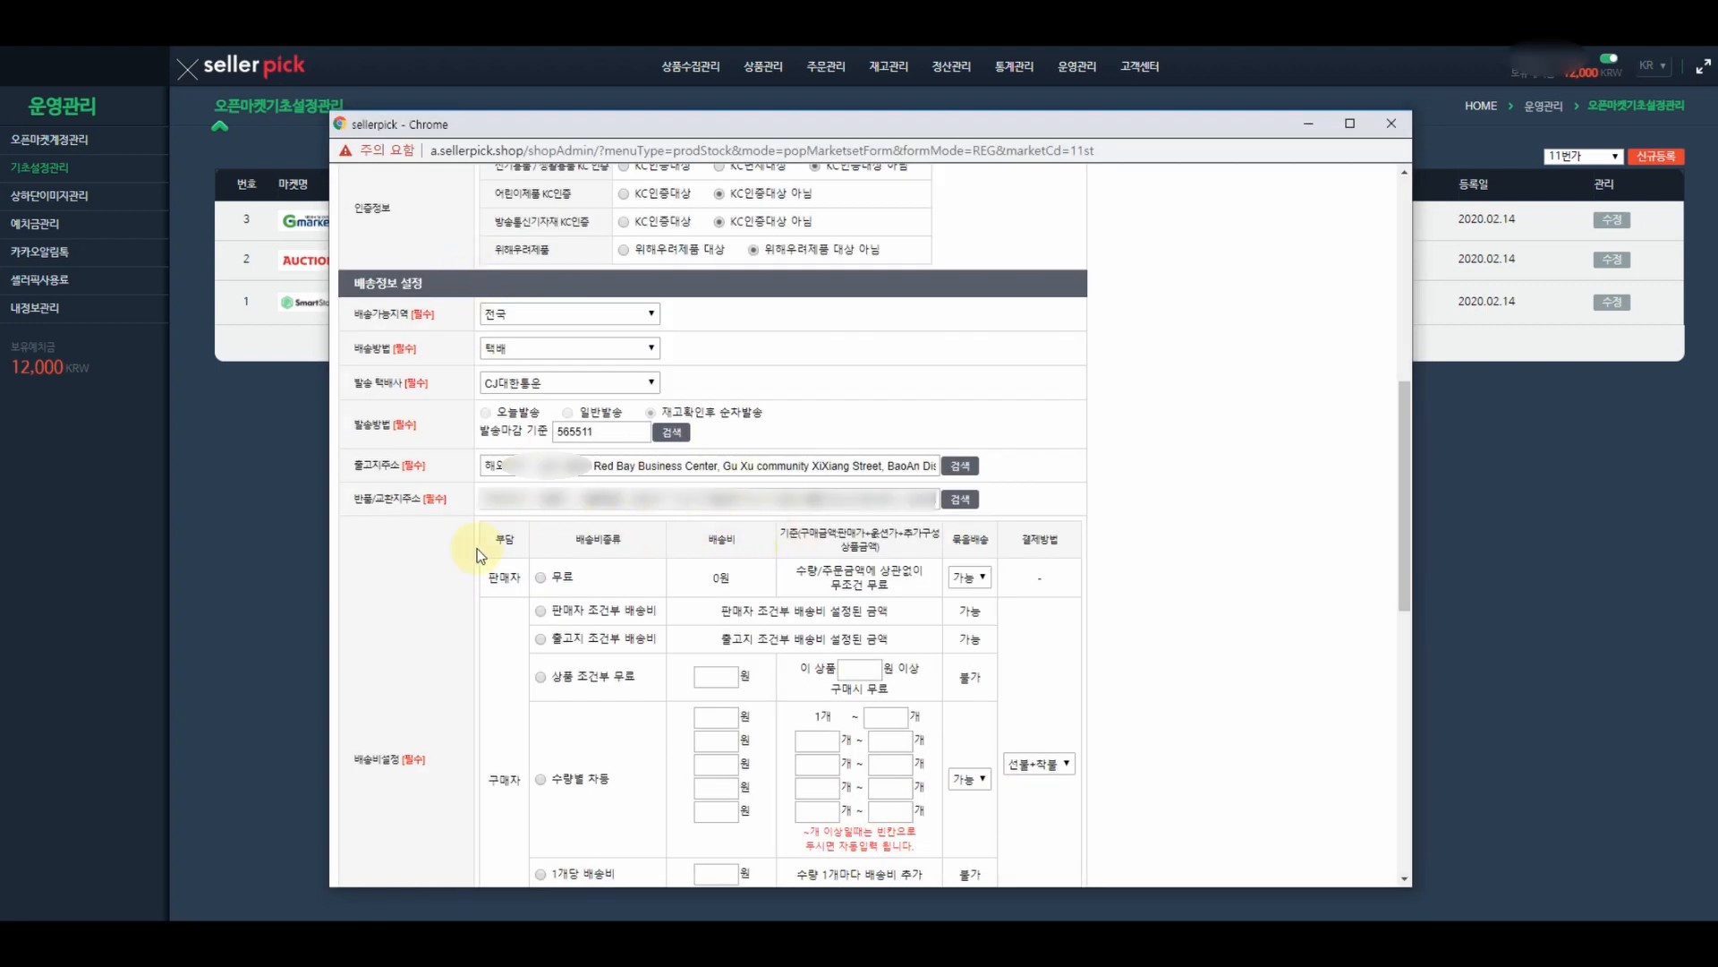
- Make shipping free (무료) for the buyer
scroll(443, 561, down, 2)
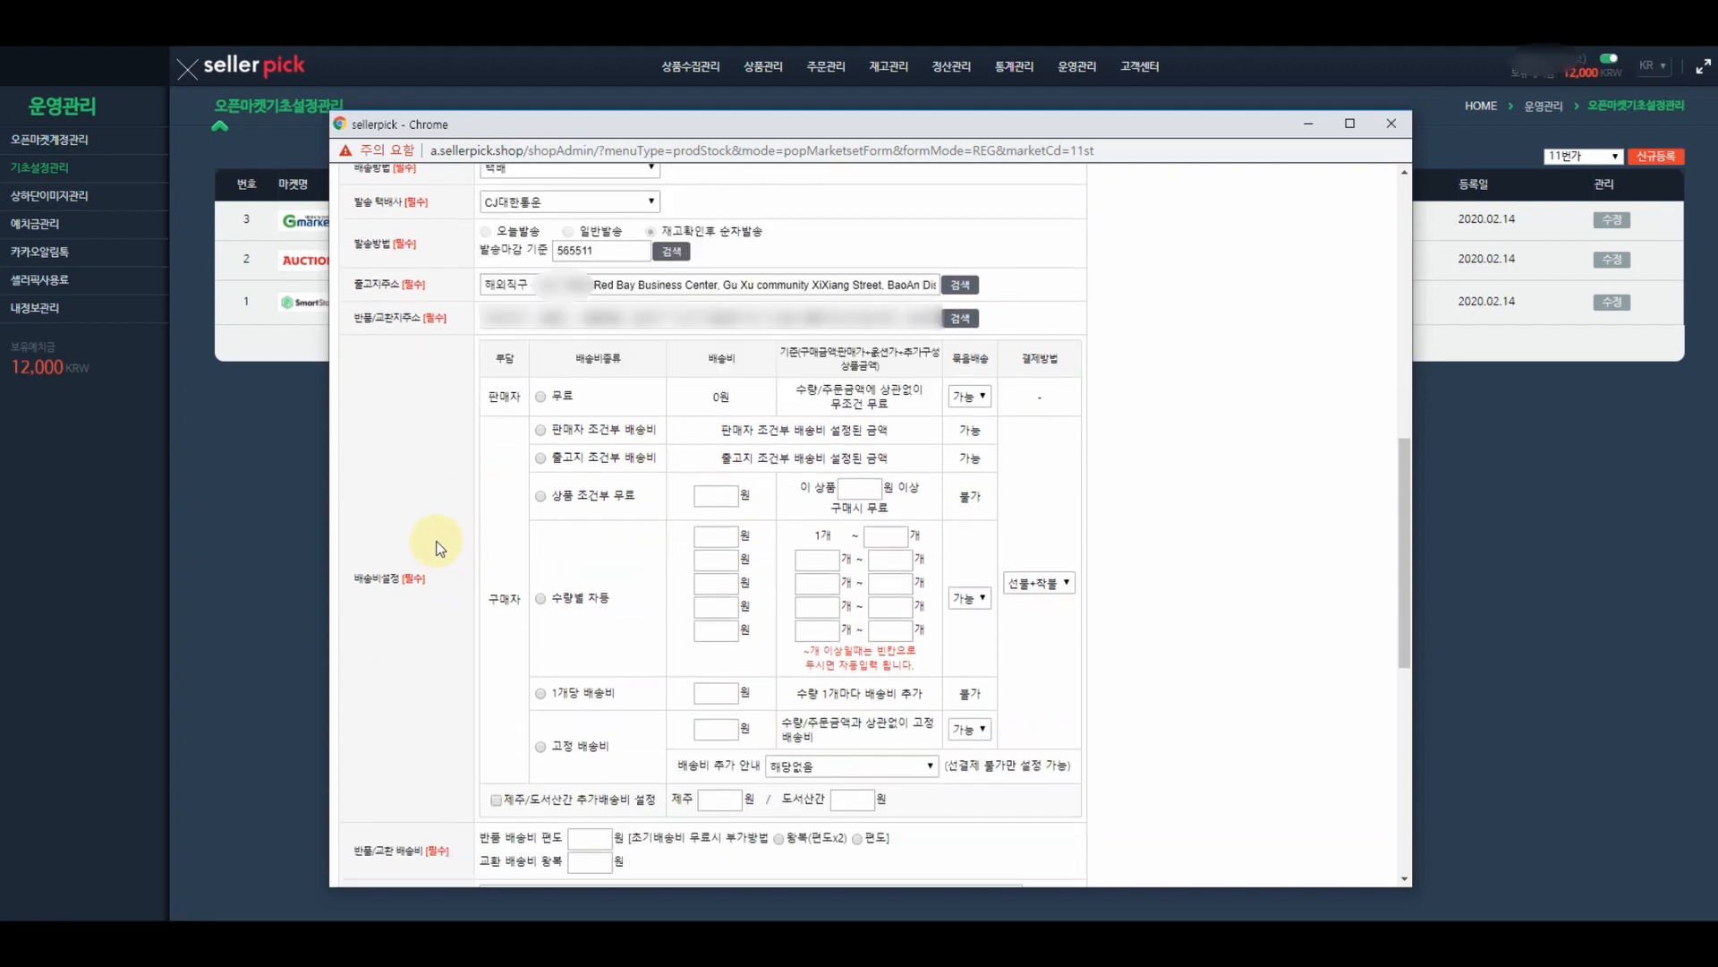
click(542, 399)
scroll(1115, 519, down, 2)
scroll(1109, 519, down, 3)
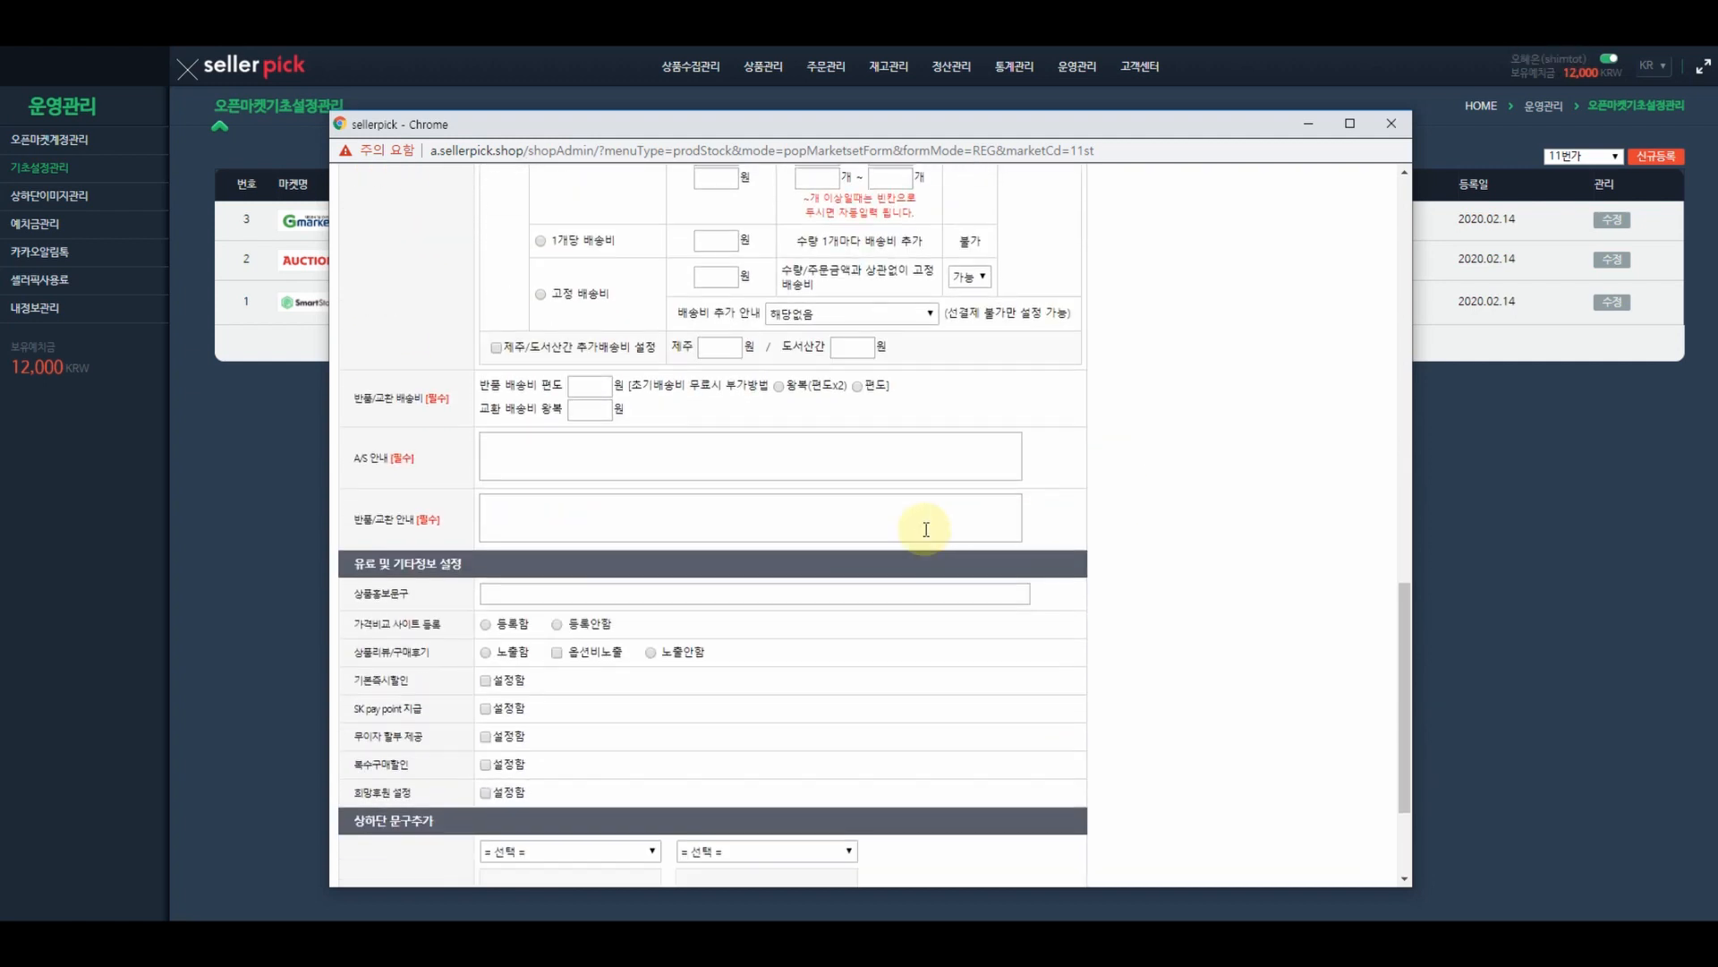
- Set the return fee to 15000 charged round-trip (편도x2) and the exchange fee to 30000
click(580, 387)
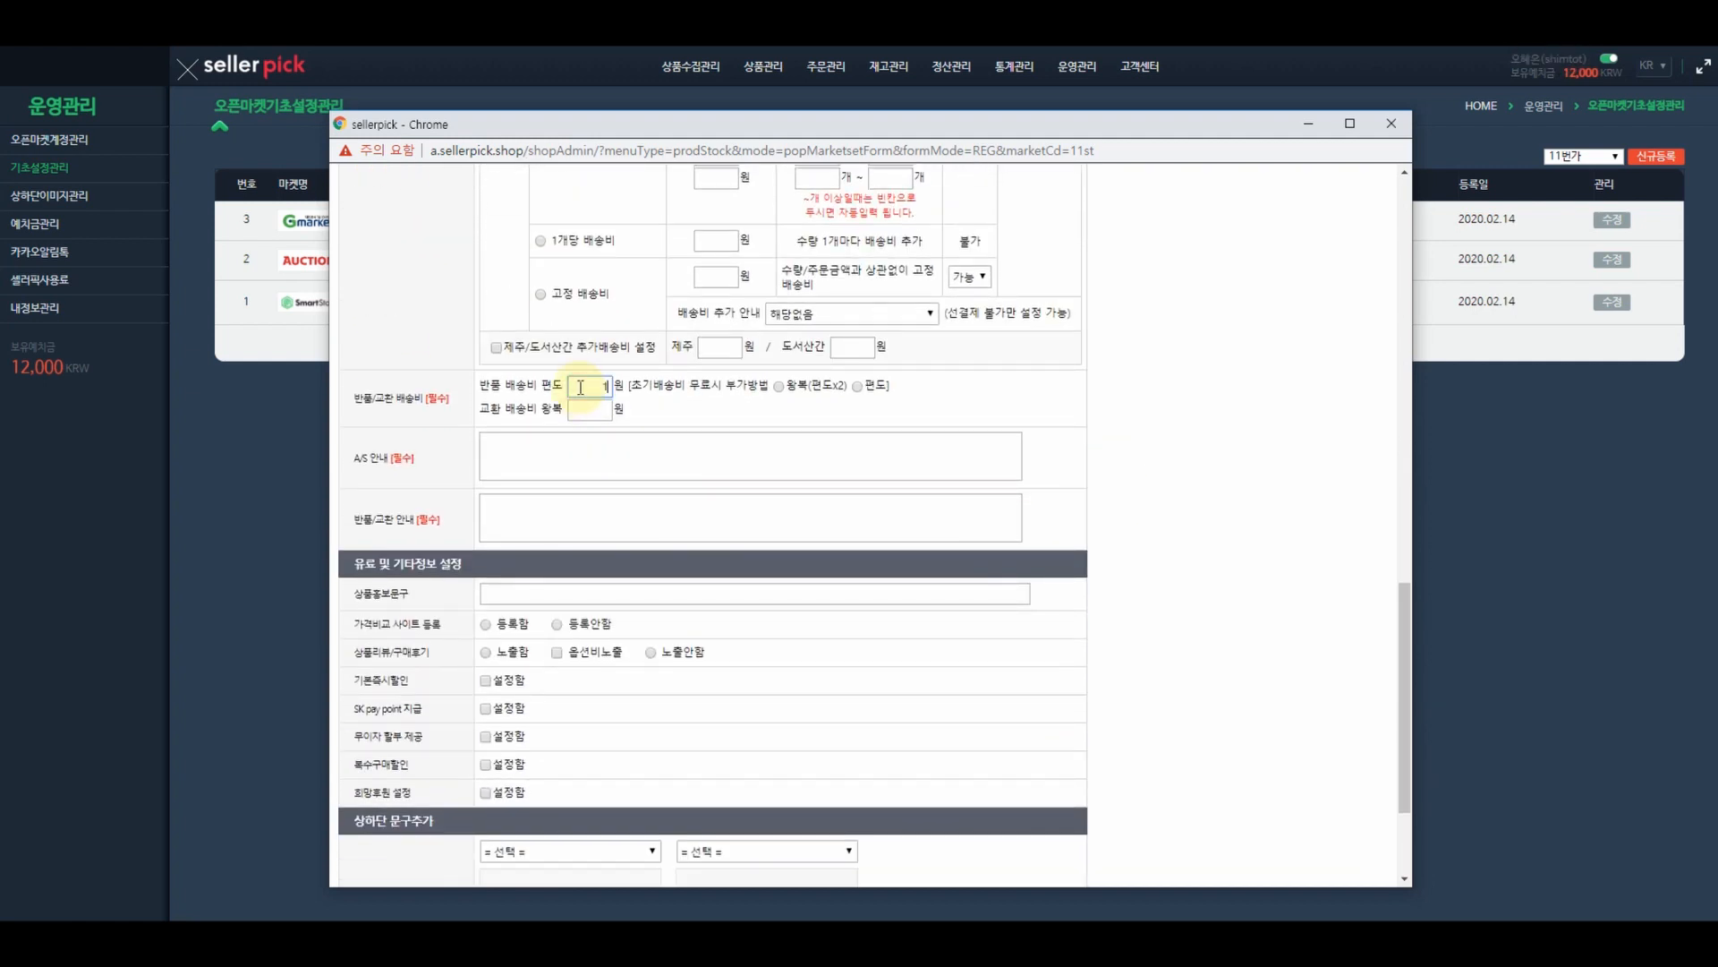
click(778, 387)
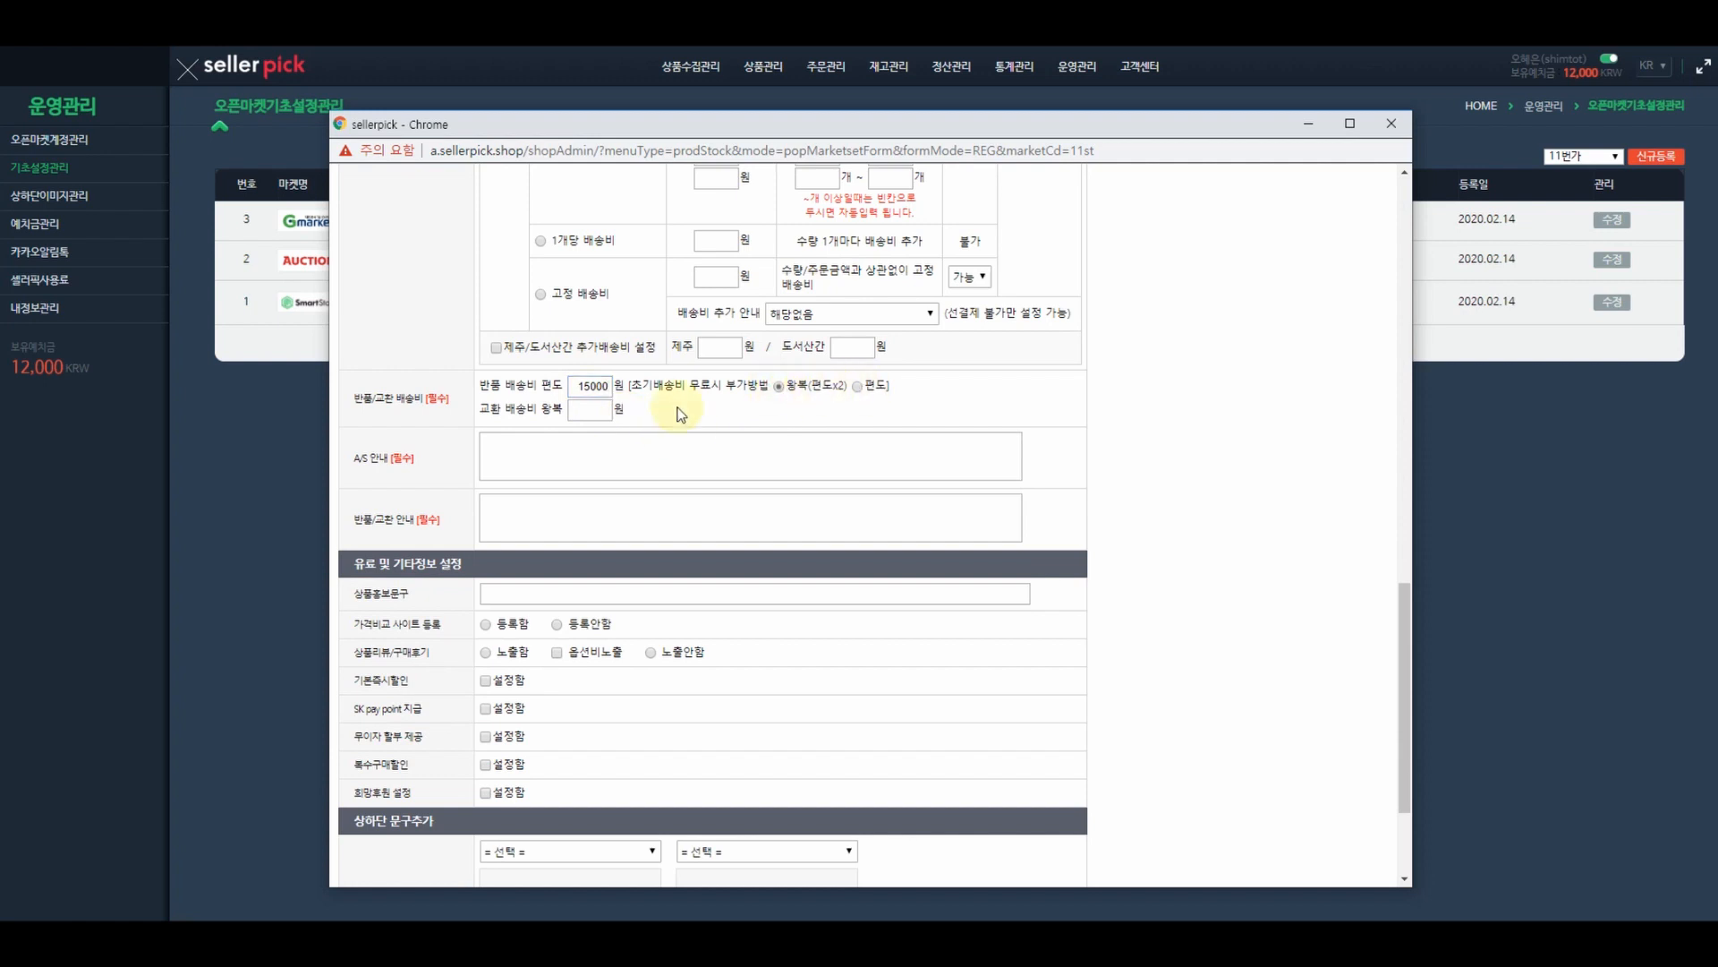
click(601, 412)
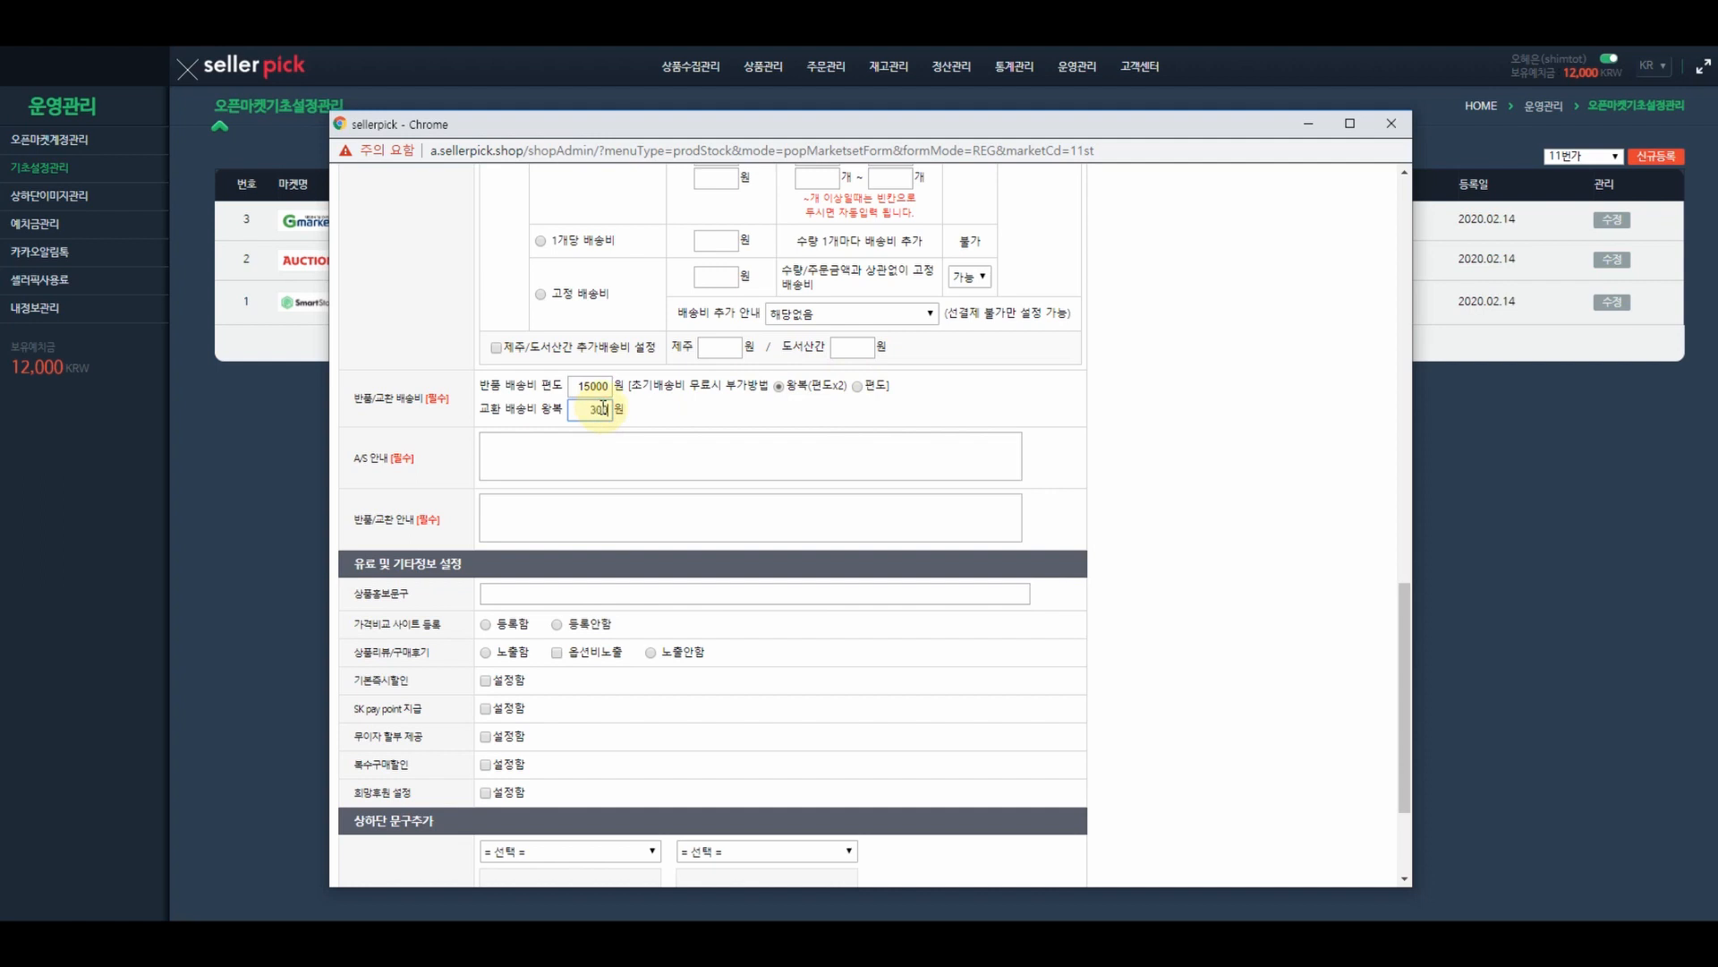
- Fill the A/S notice (A/S unavailable for overseas items) and return notice 상세정보 참조
click(589, 454)
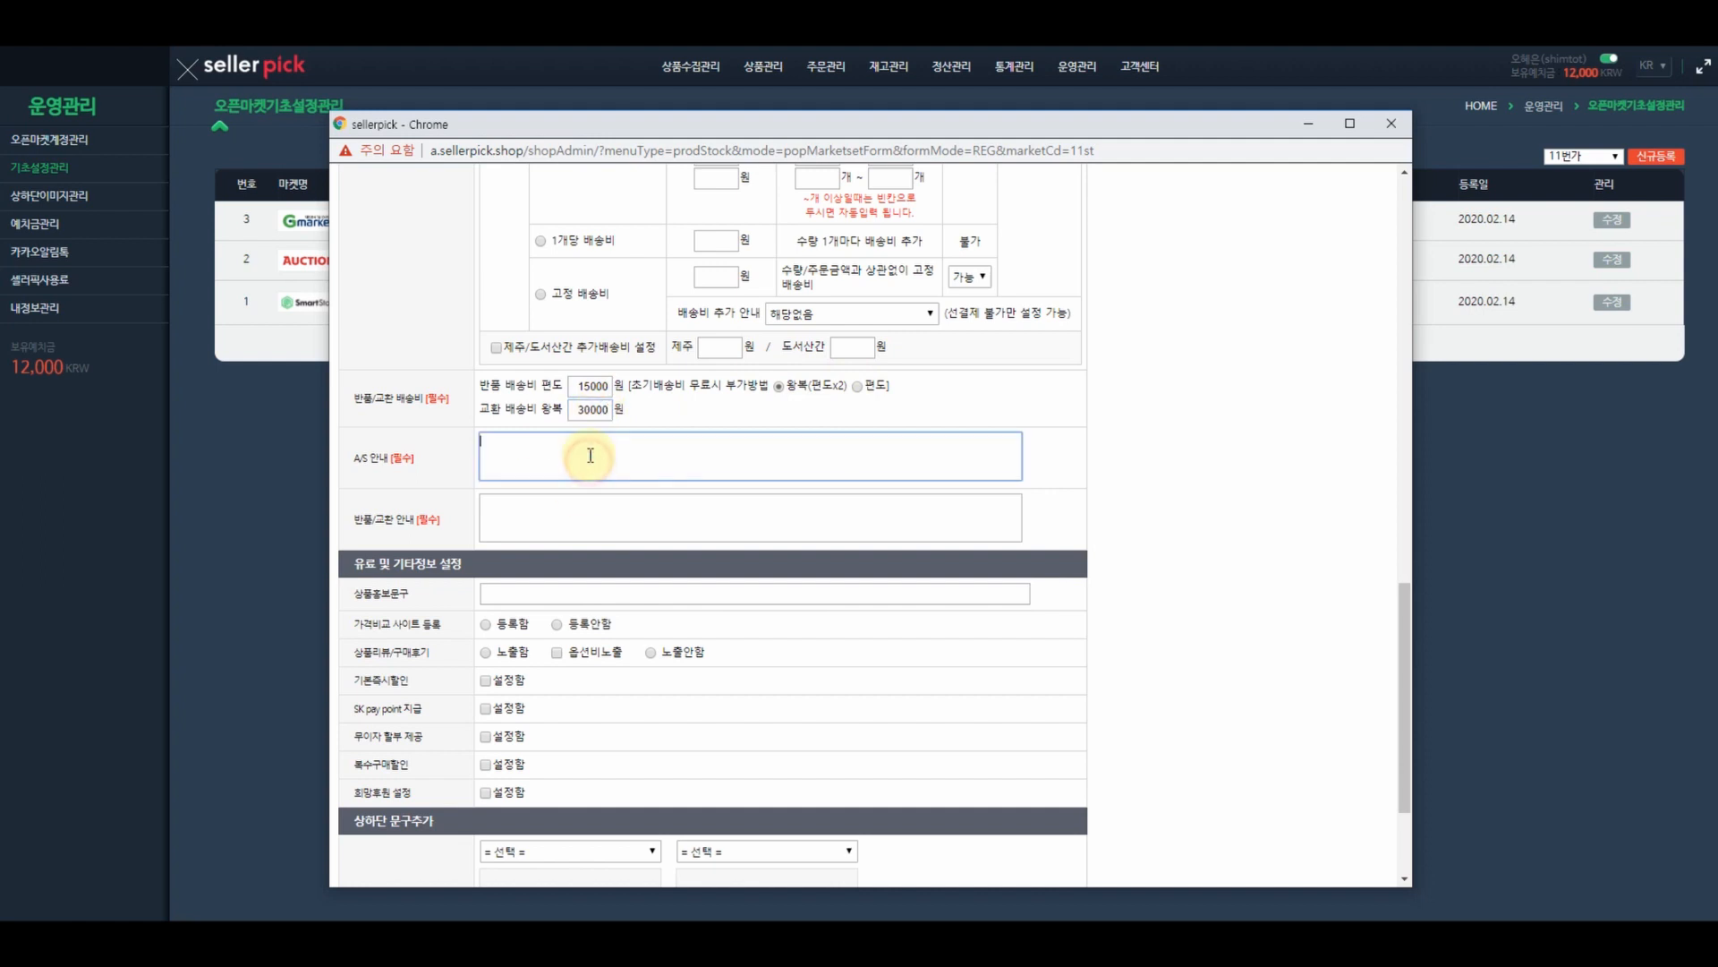
text(해외구매상품 특성상 A/S 불가합니다.)
click(625, 528)
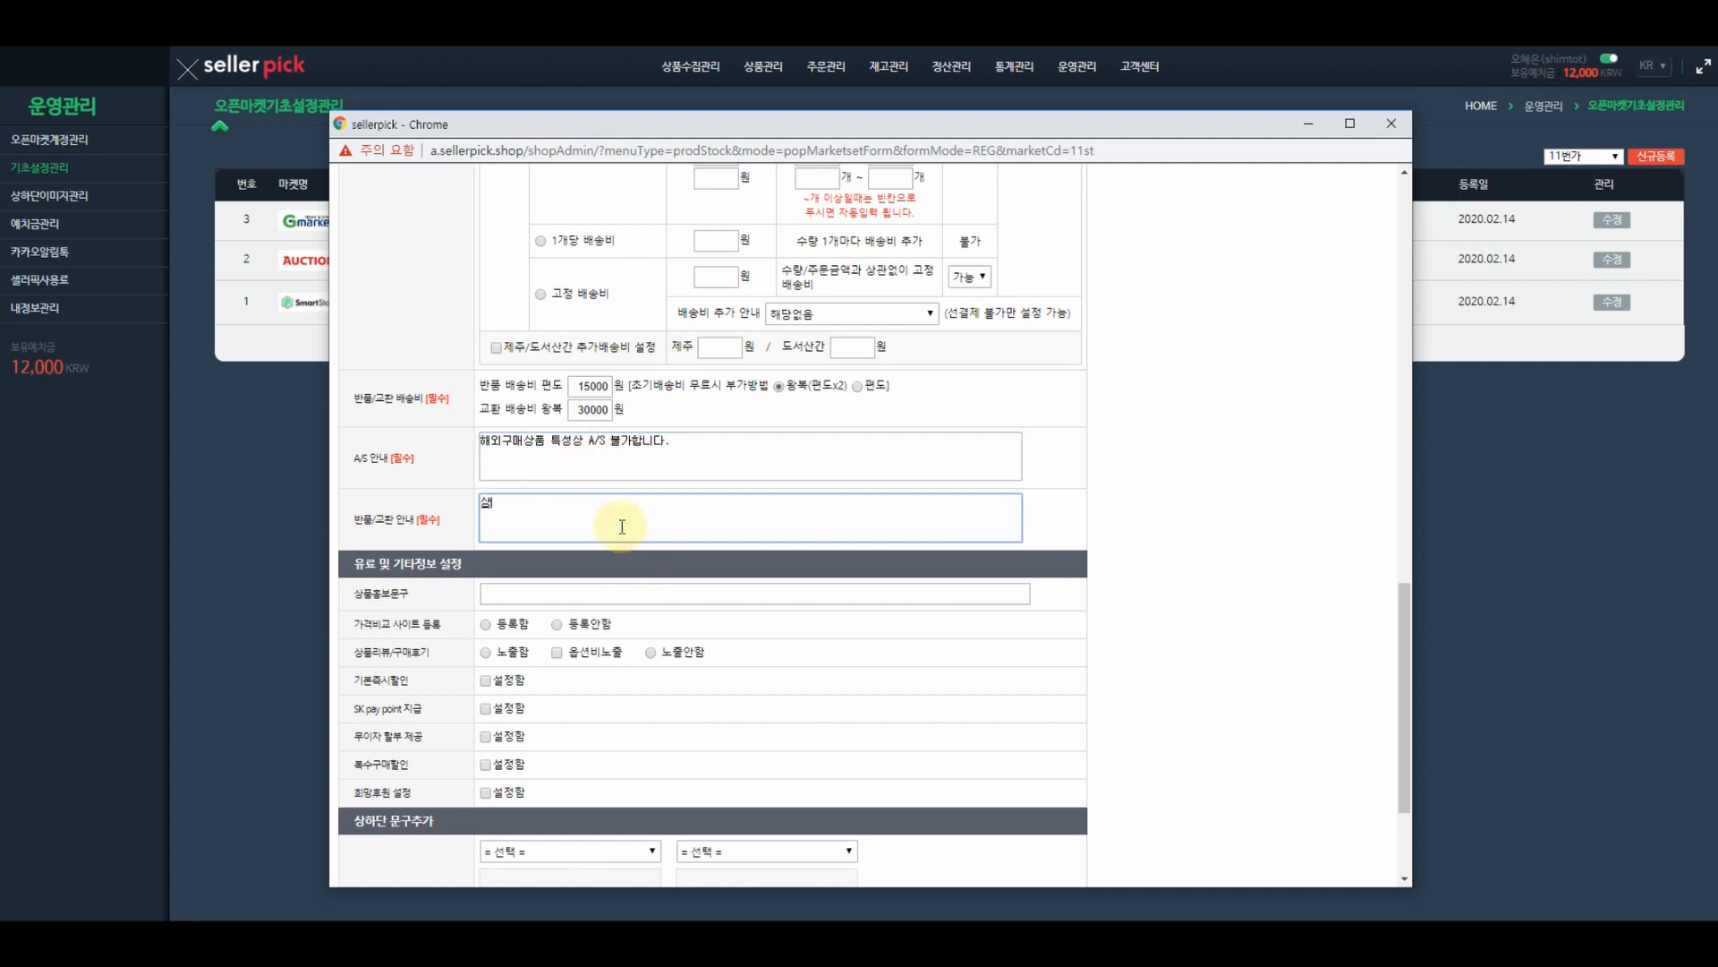
text(상세정보 참지)
key(BackSpace)
scroll(557, 626, down, 1)
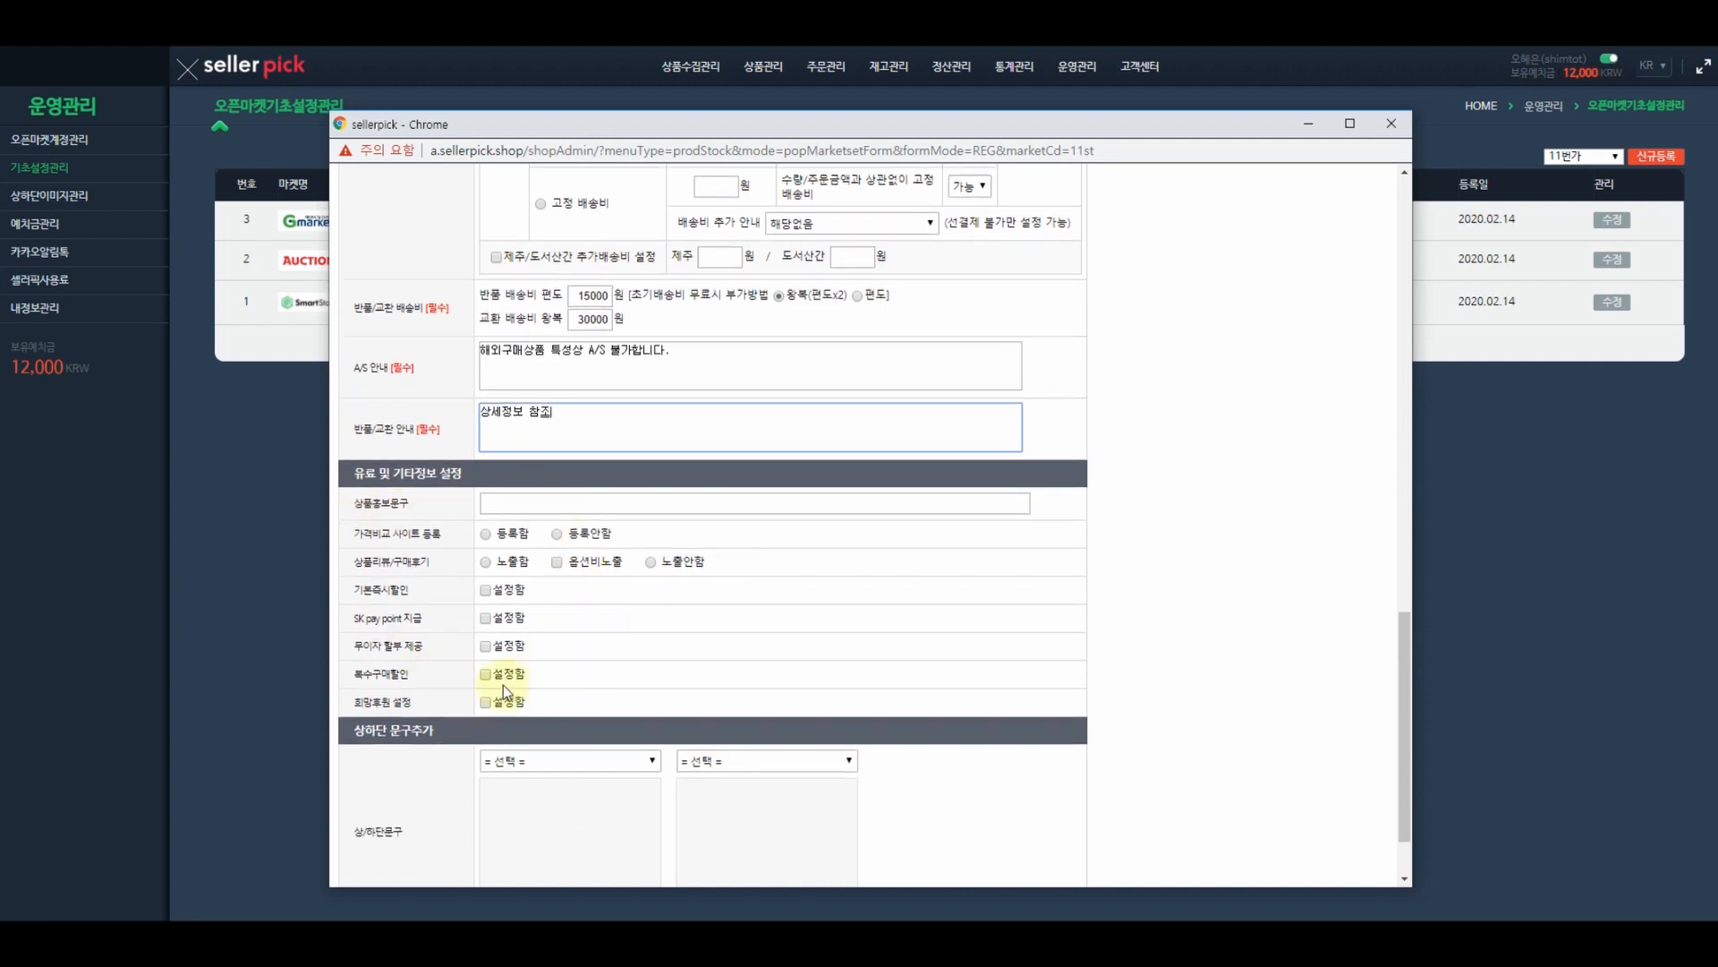
click(502, 504)
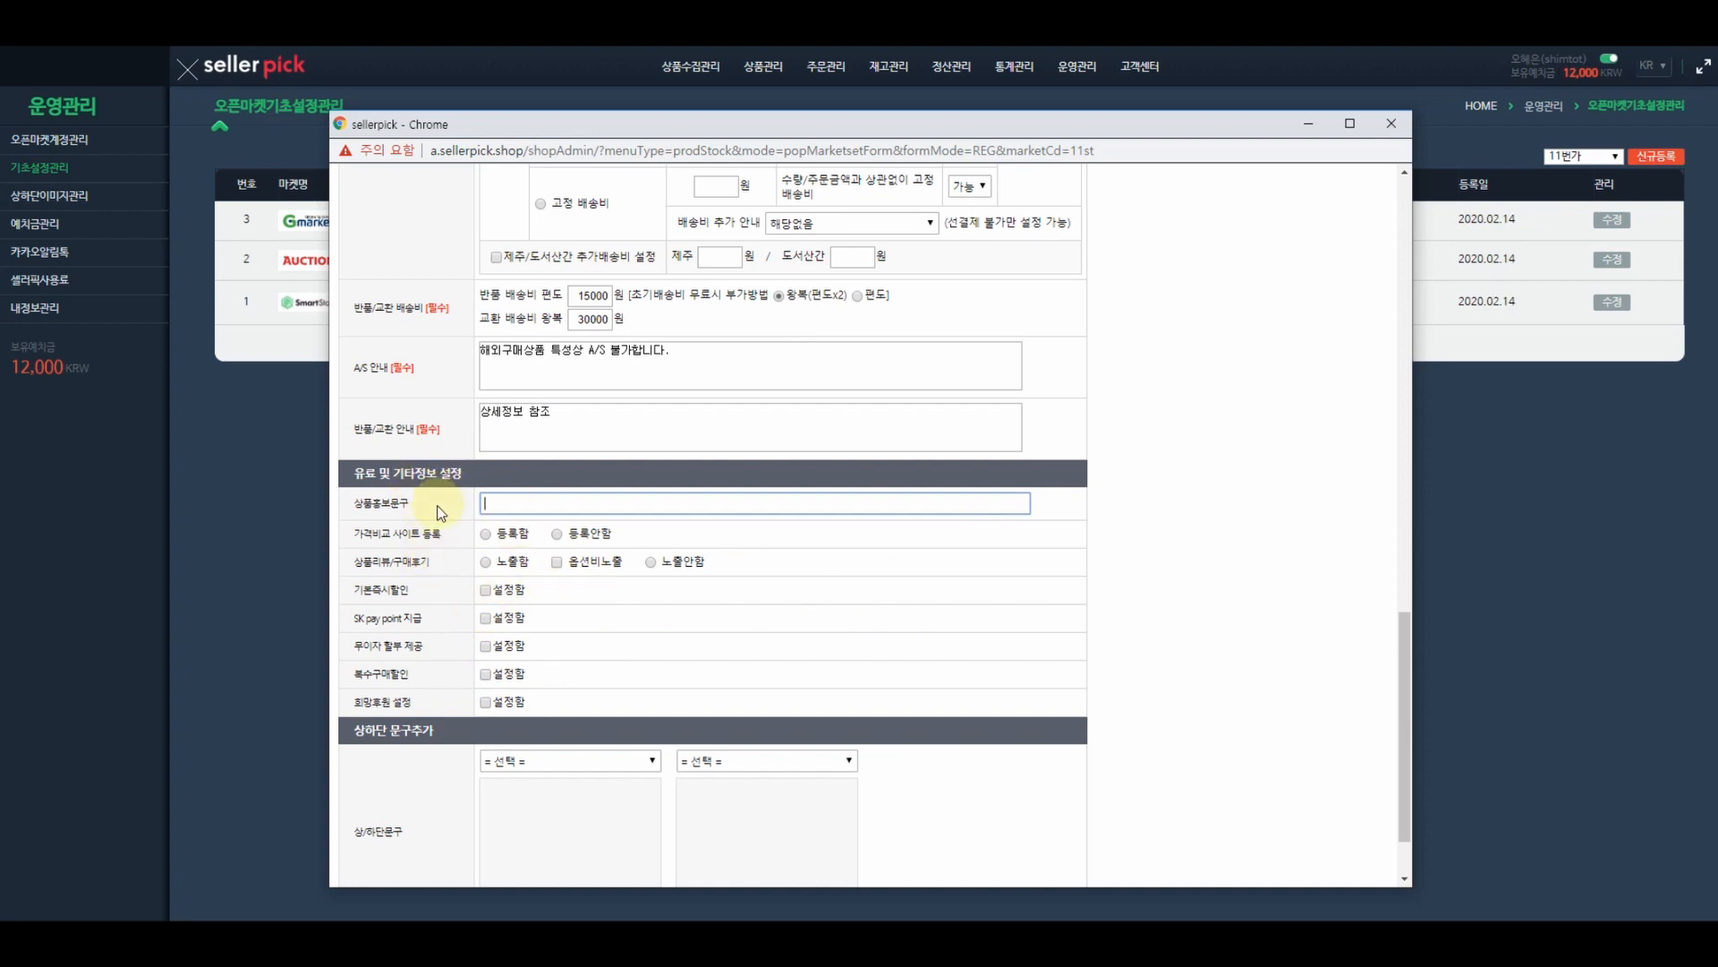
- Choose 상단 공지사항 and 하단 공지사항 as header/footer text and save the 11번가 settings
scroll(447, 519, down, 1)
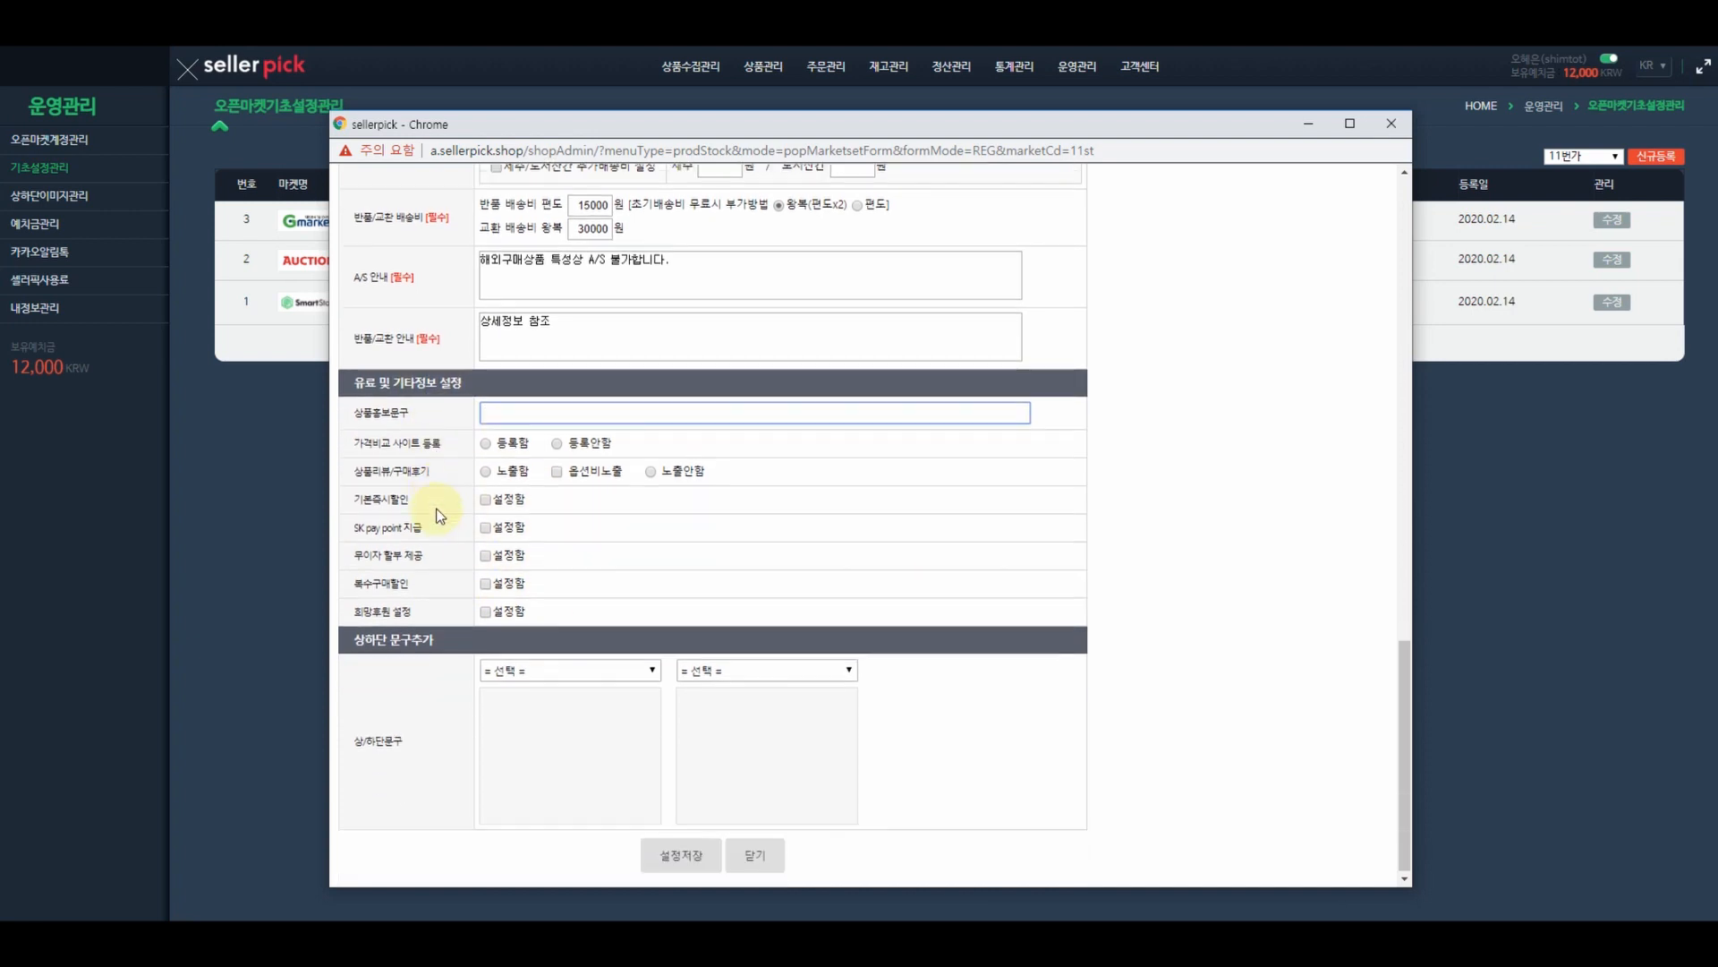
click(555, 676)
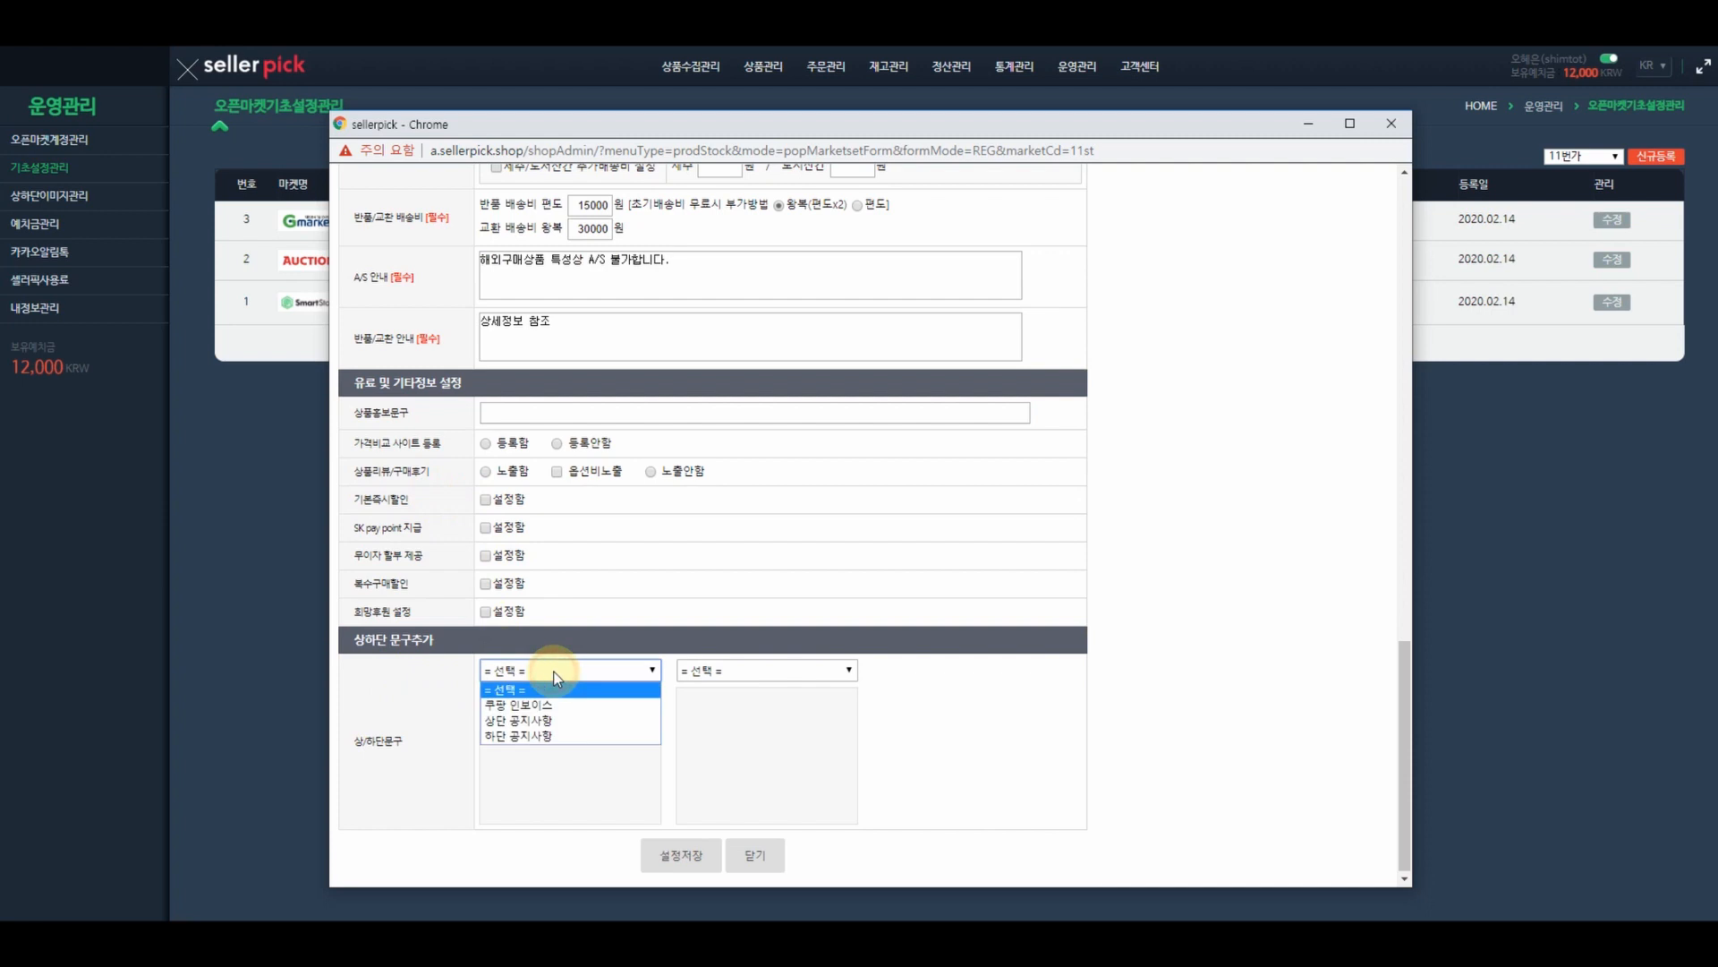
click(540, 722)
click(747, 673)
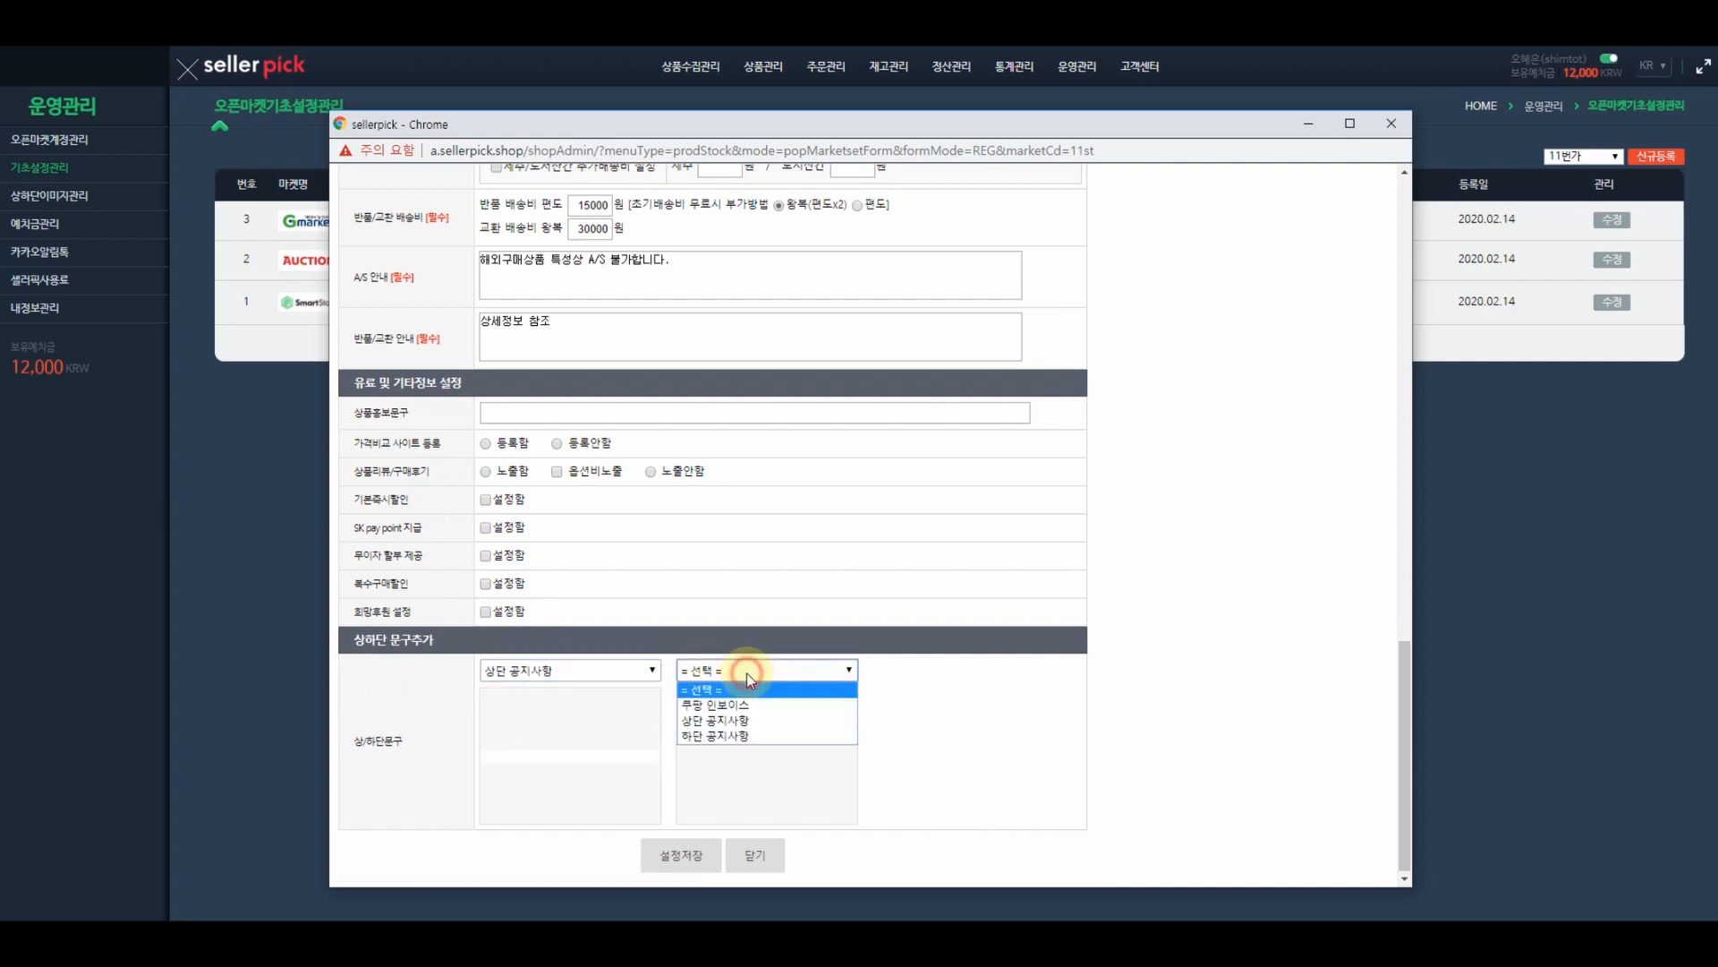
click(732, 737)
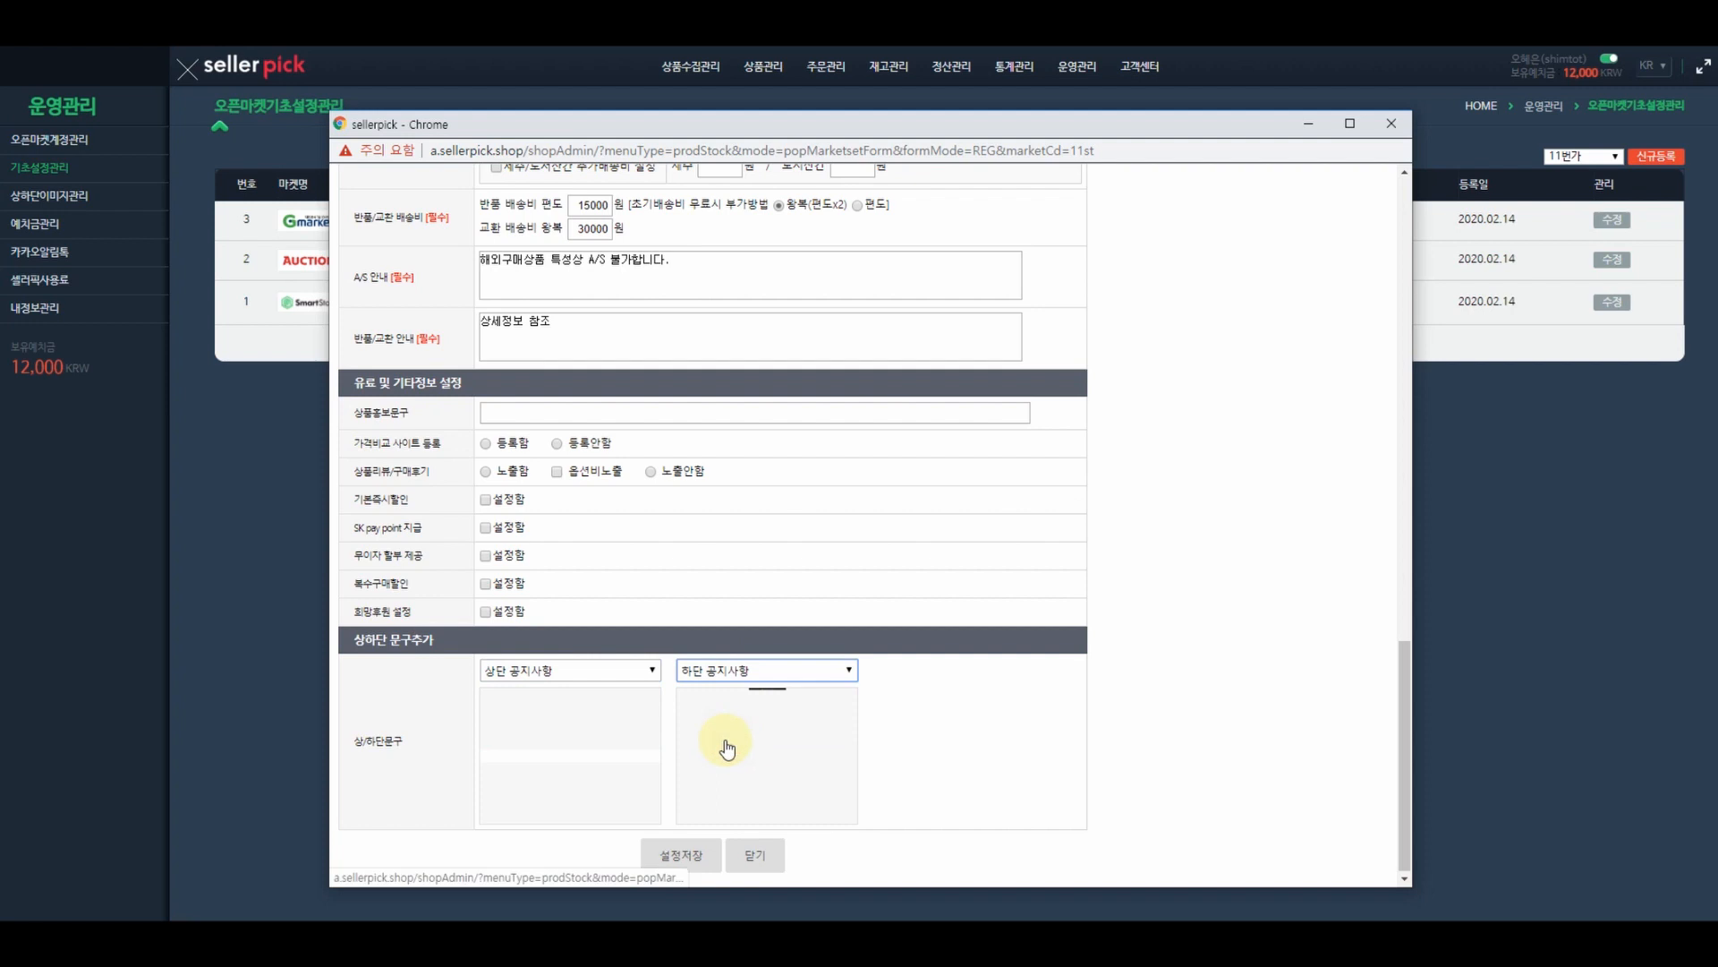
click(698, 860)
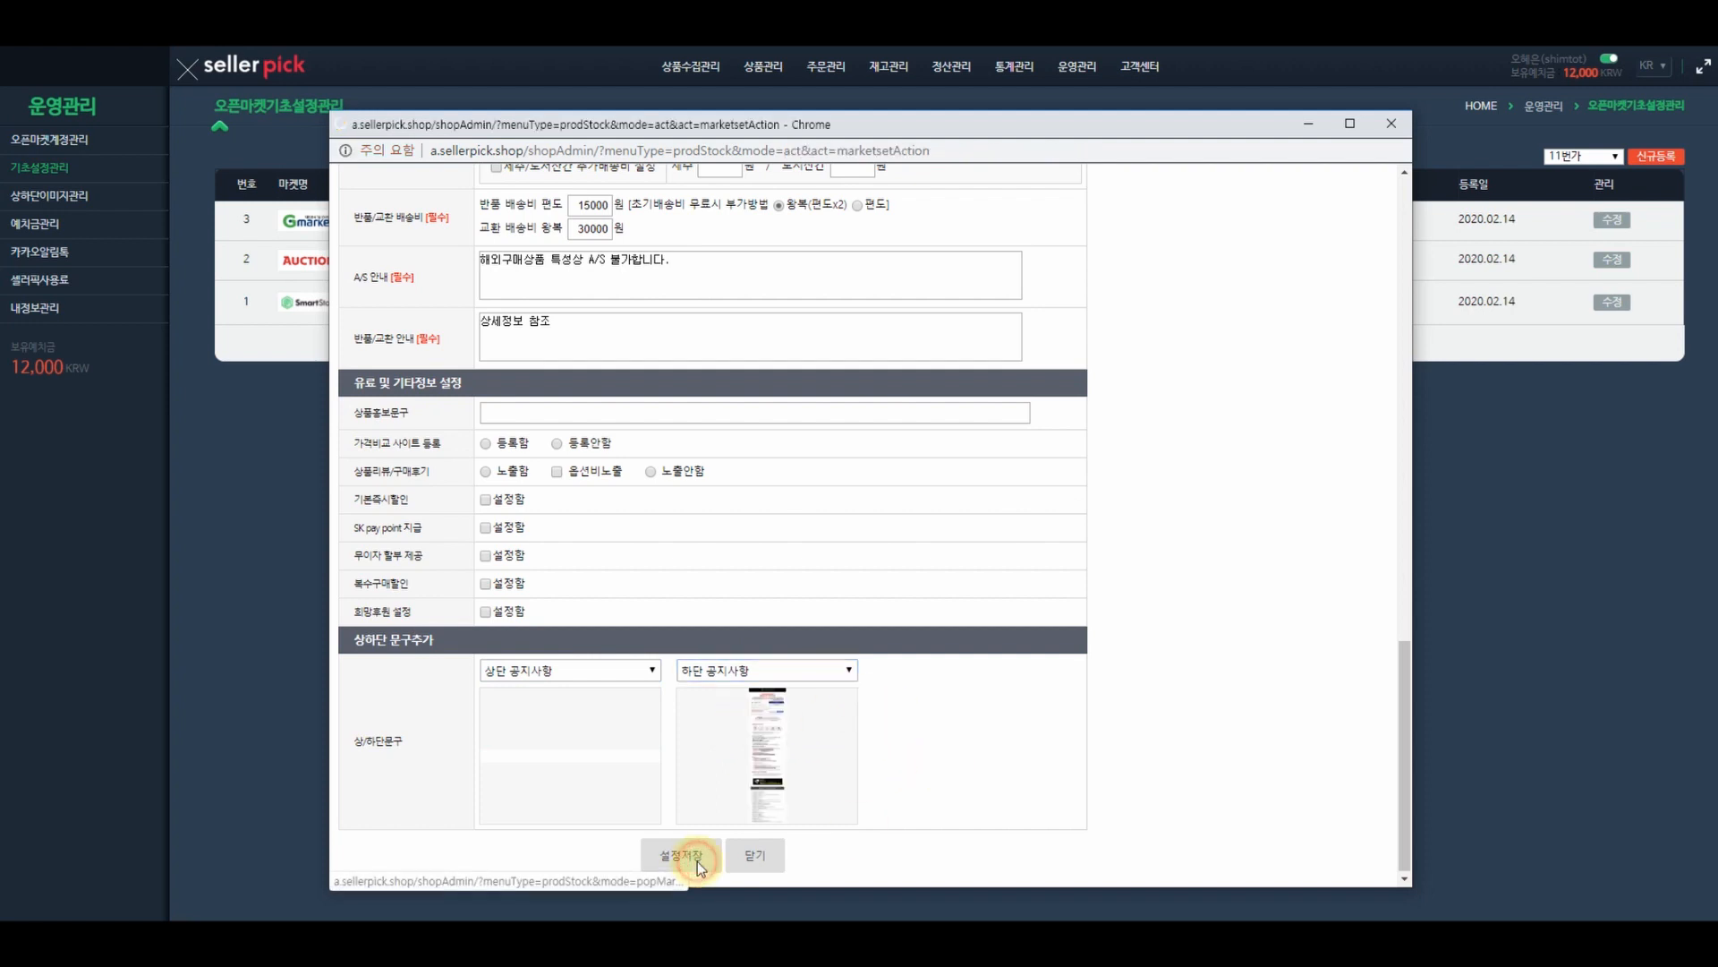
click(1389, 126)
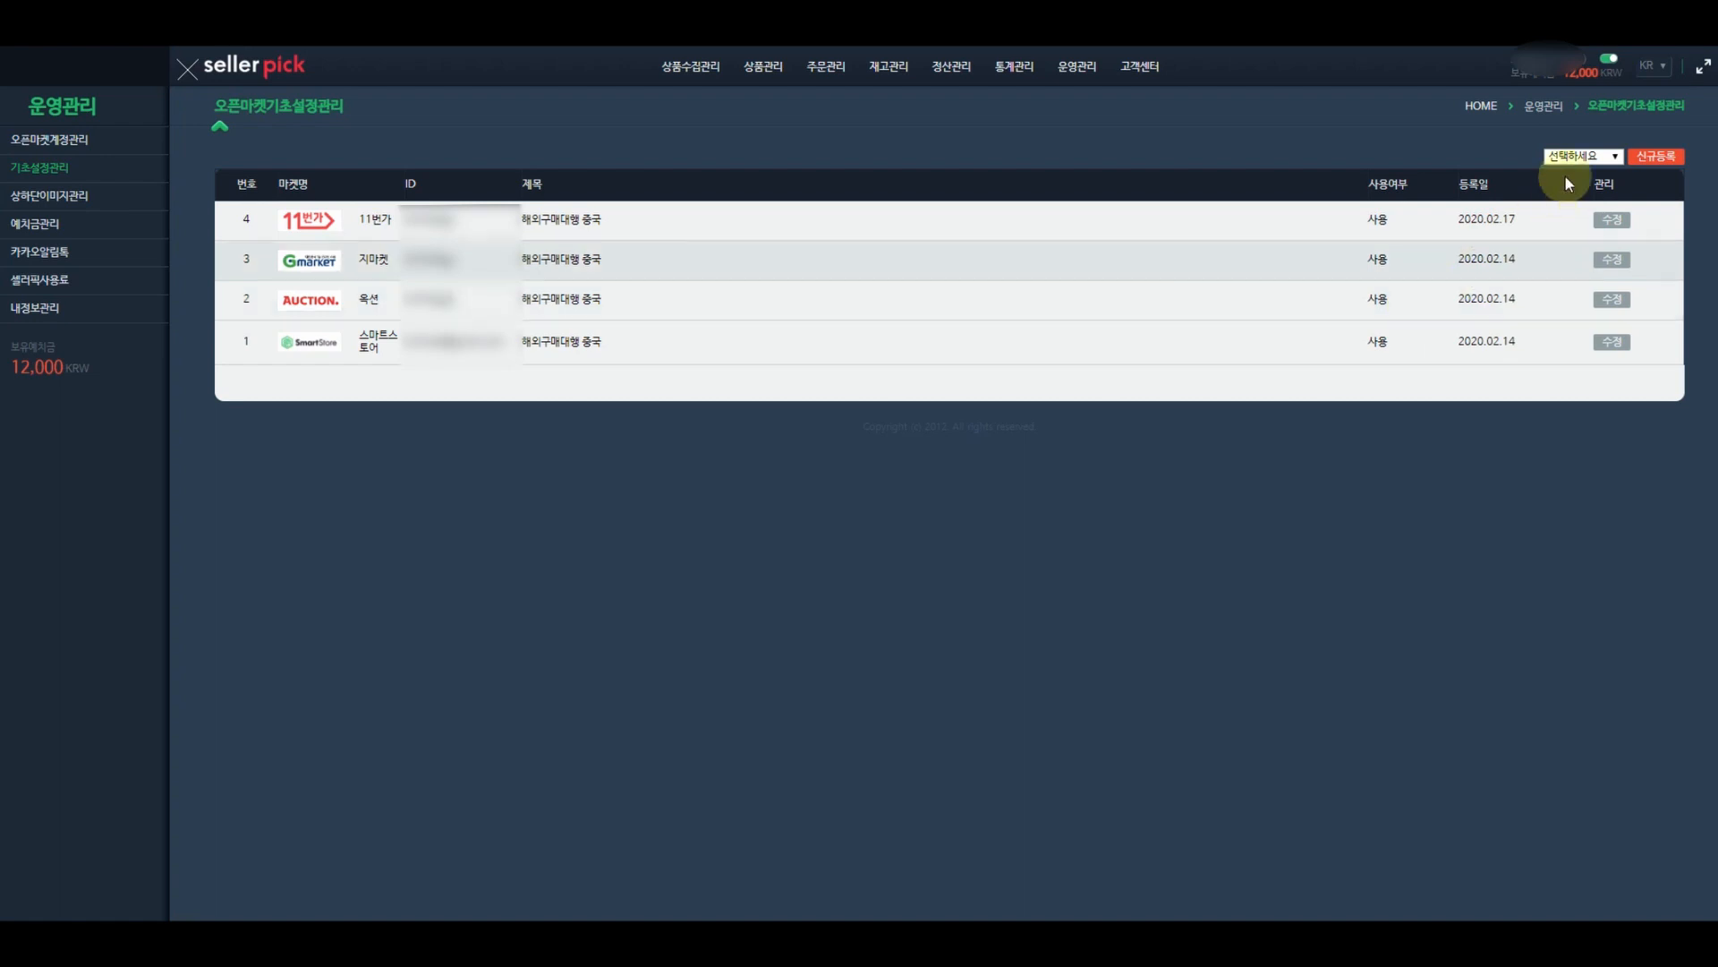
- Go to 오픈마켓계정관리 and open the Coupang seller center
click(1577, 155)
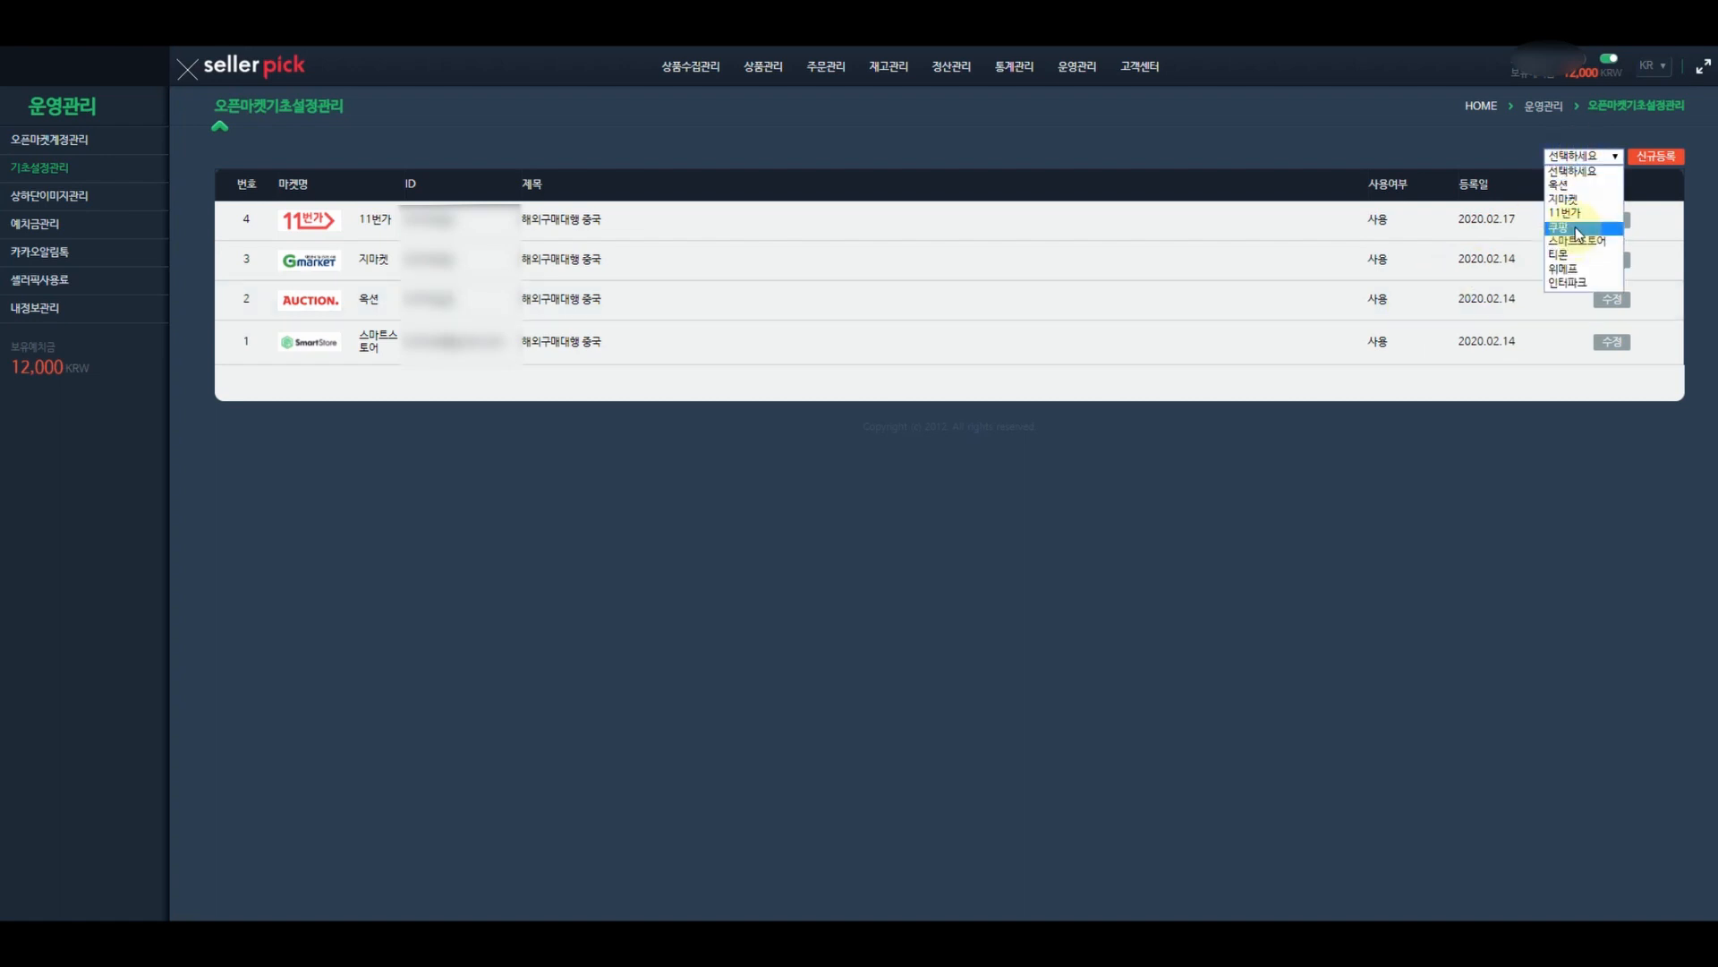
click(787, 161)
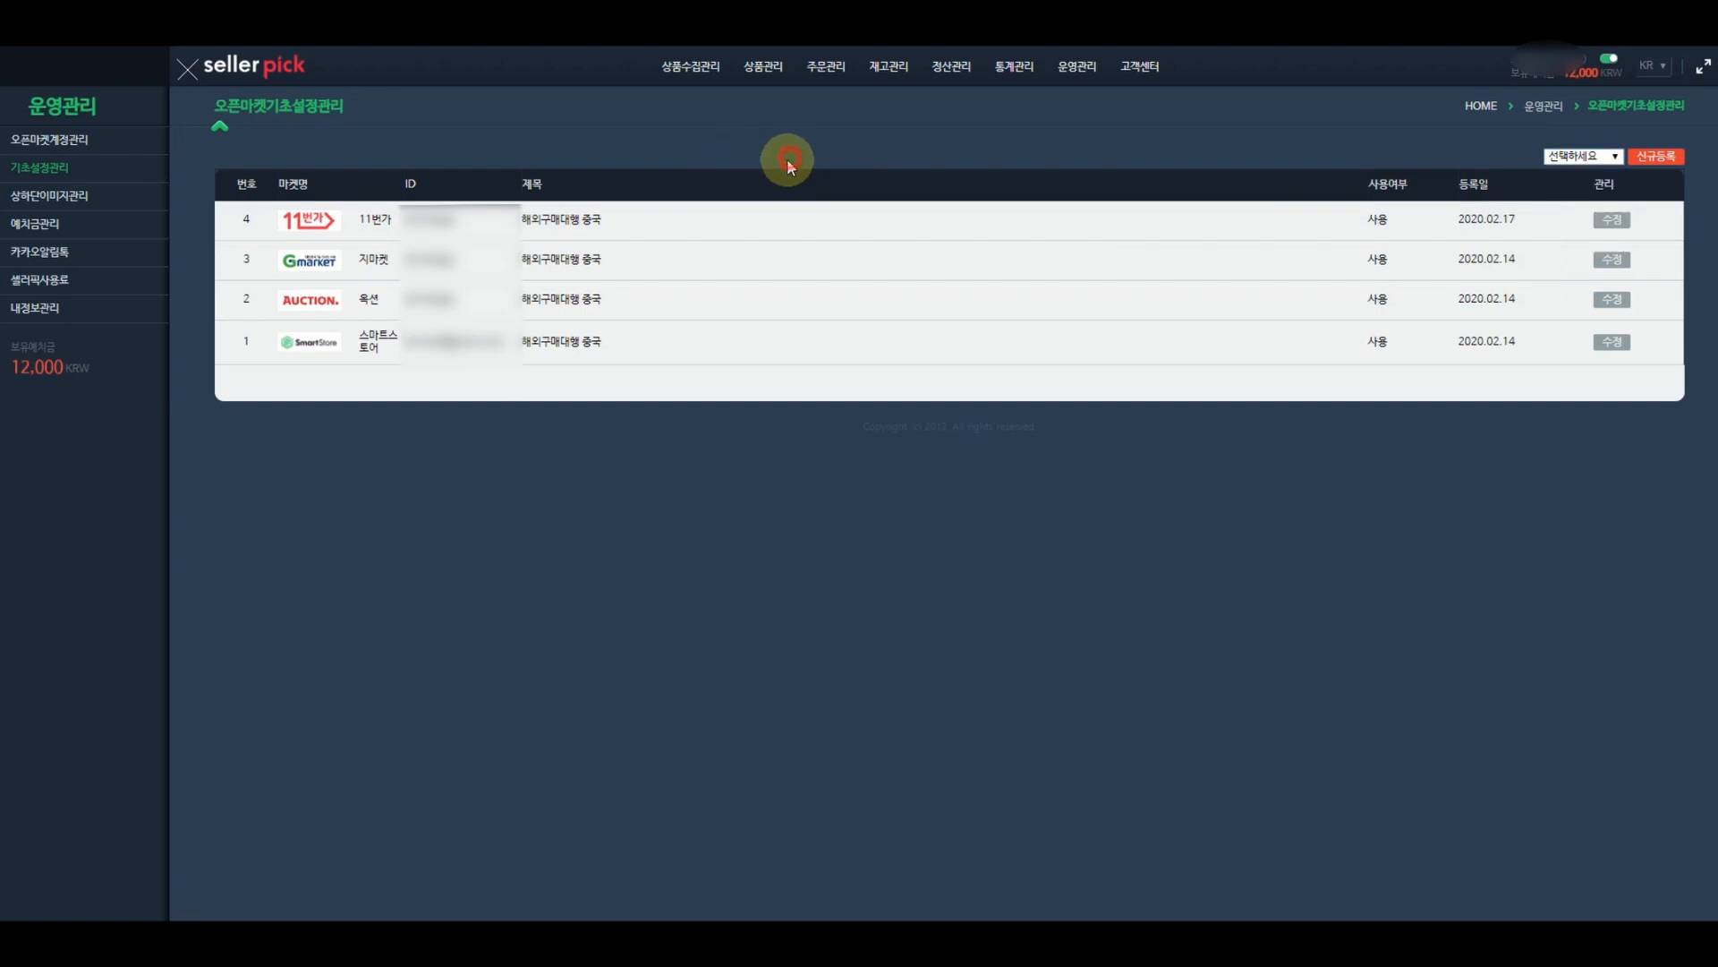
click(85, 145)
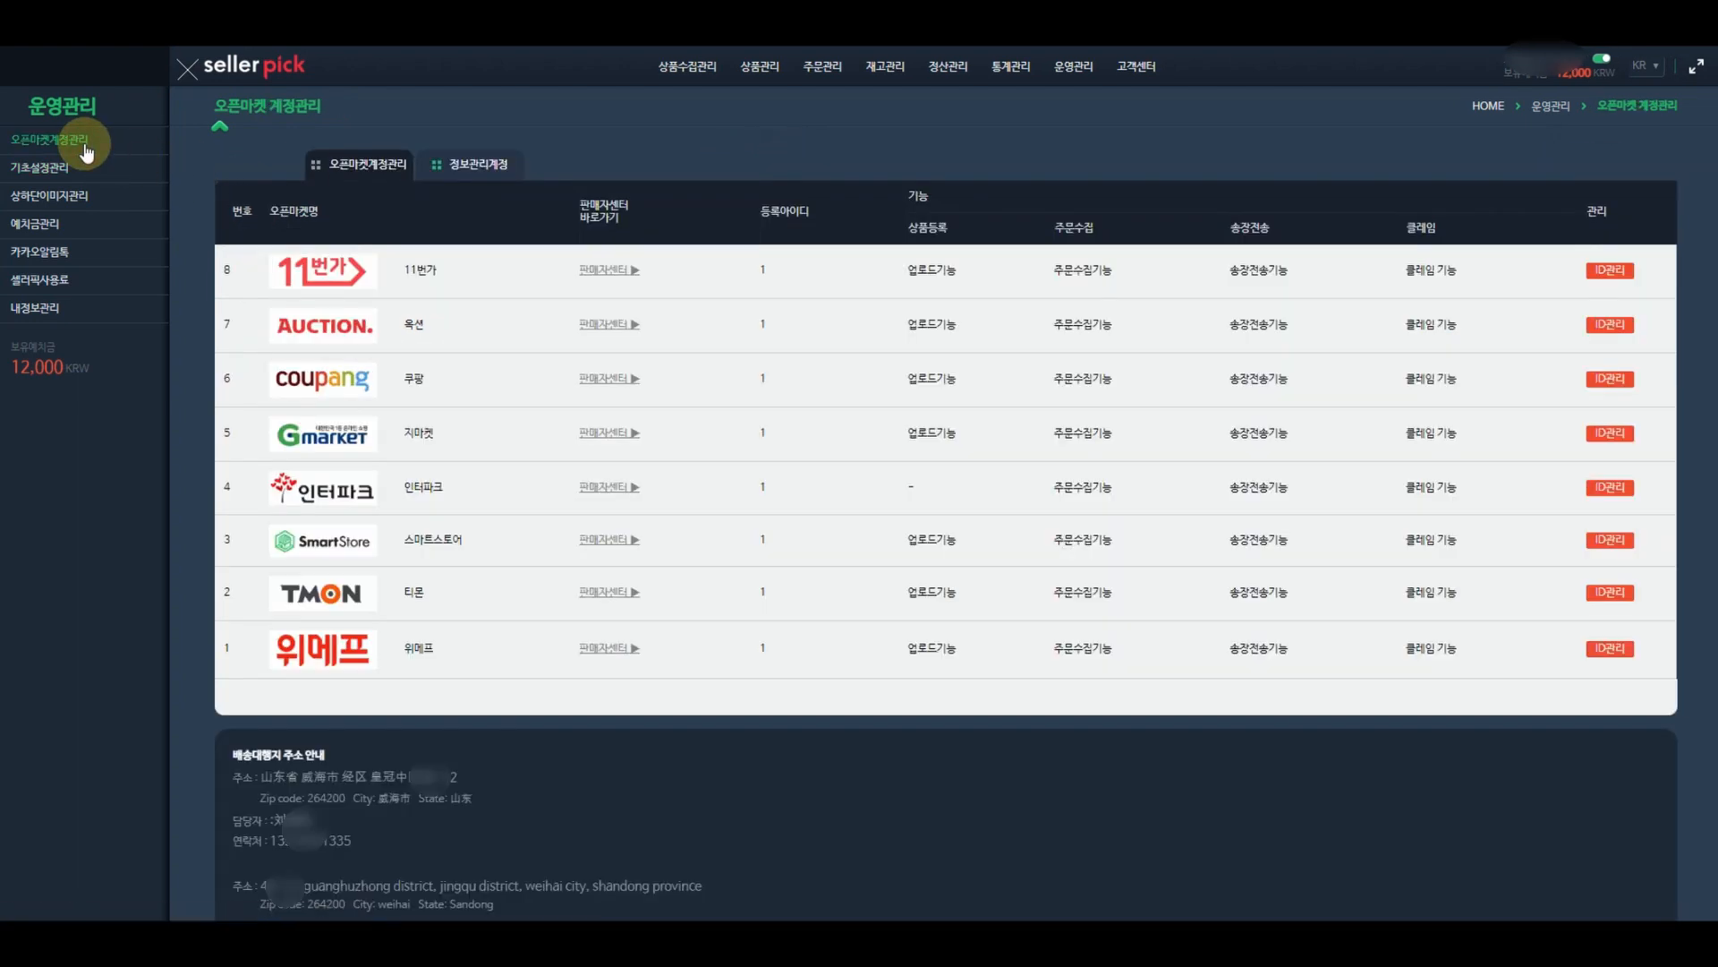
click(626, 383)
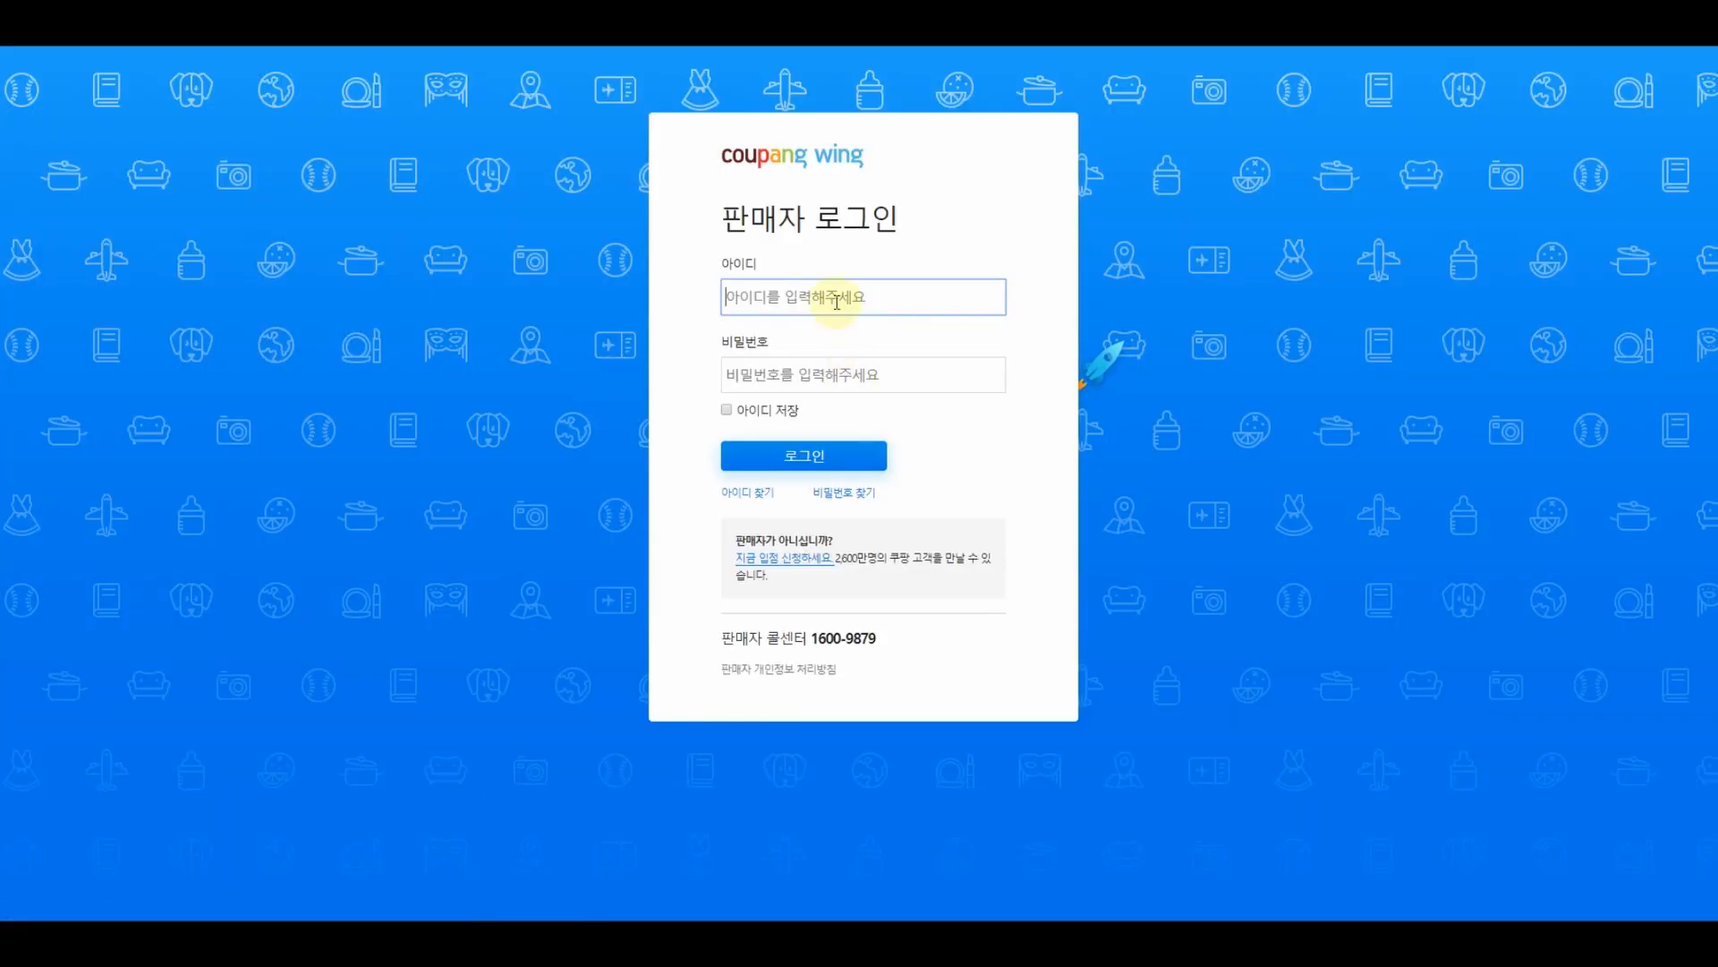
- Log in to Coupang Wing and open the 출고지/반품지 관리 page
text(ㅁ)
key(BackSpace)
text(a)
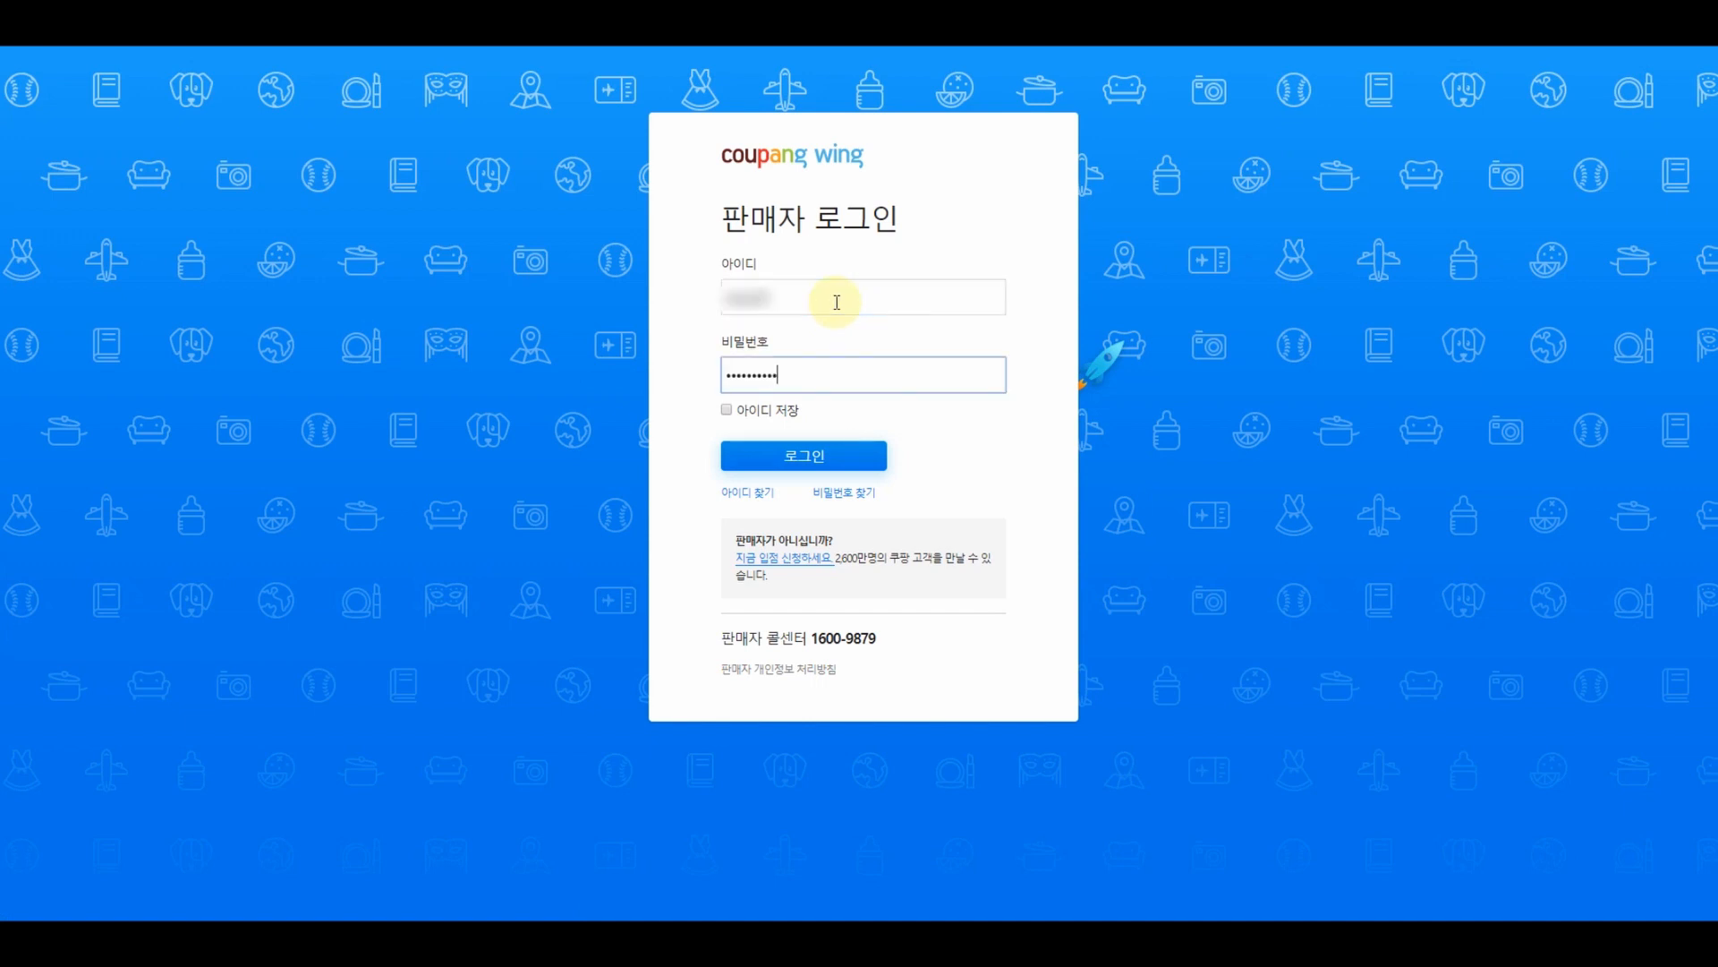
click(821, 455)
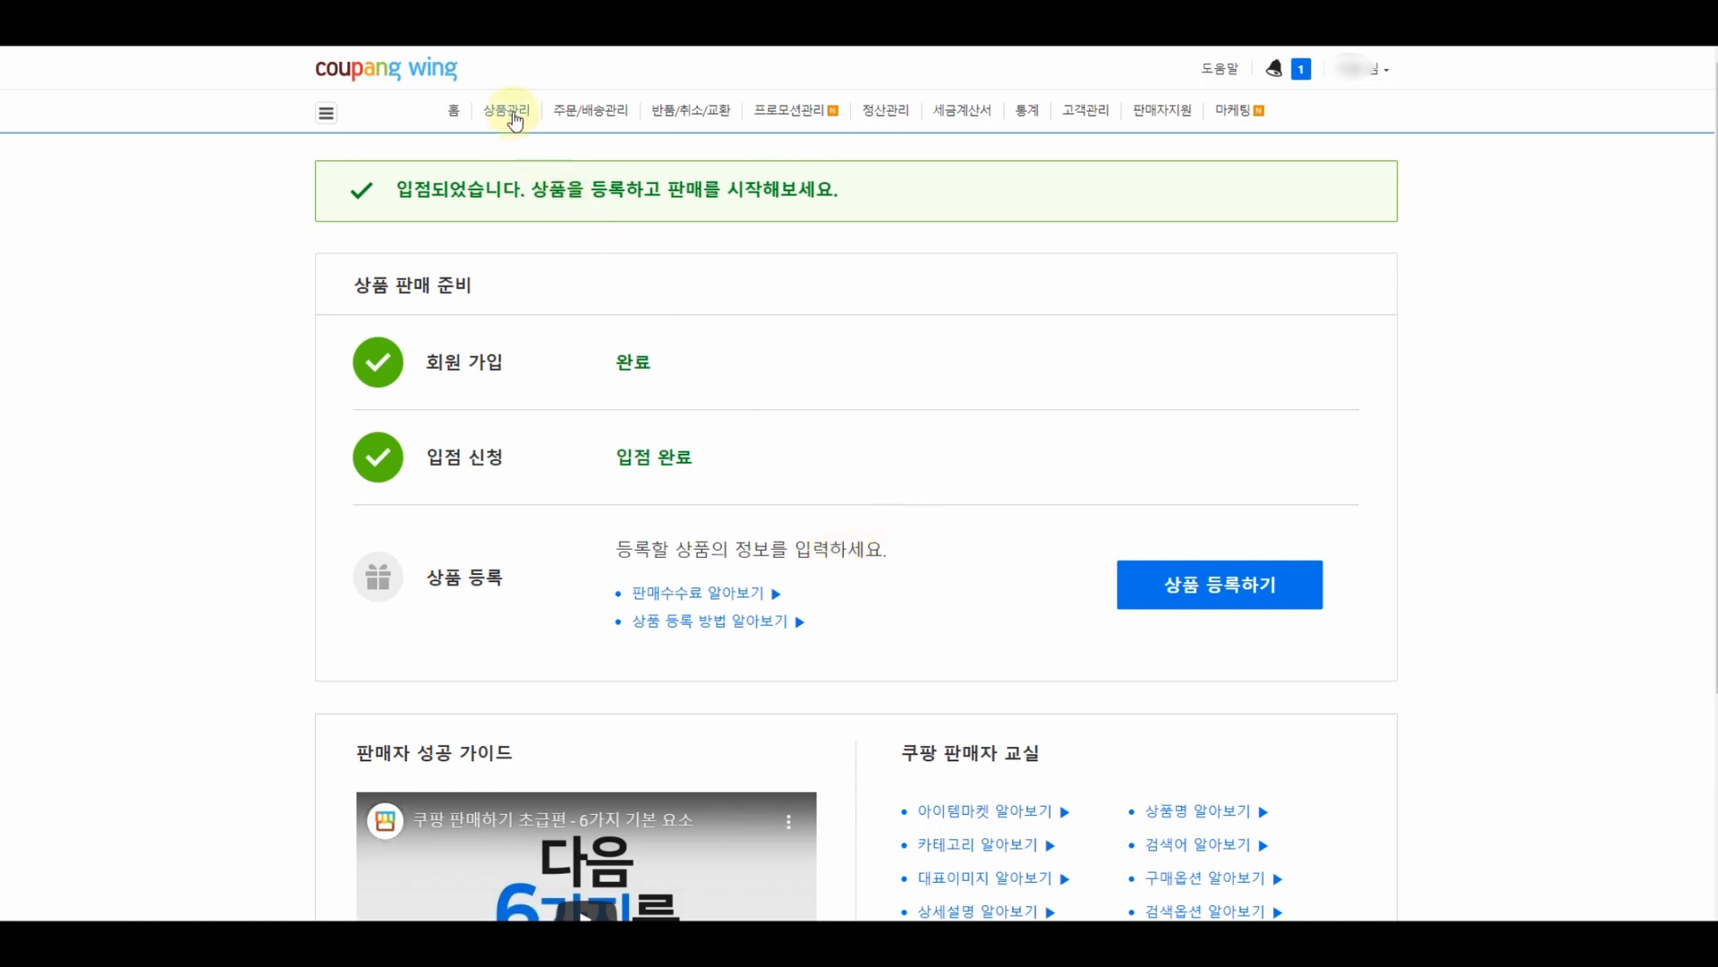
mouse_move(515, 119)
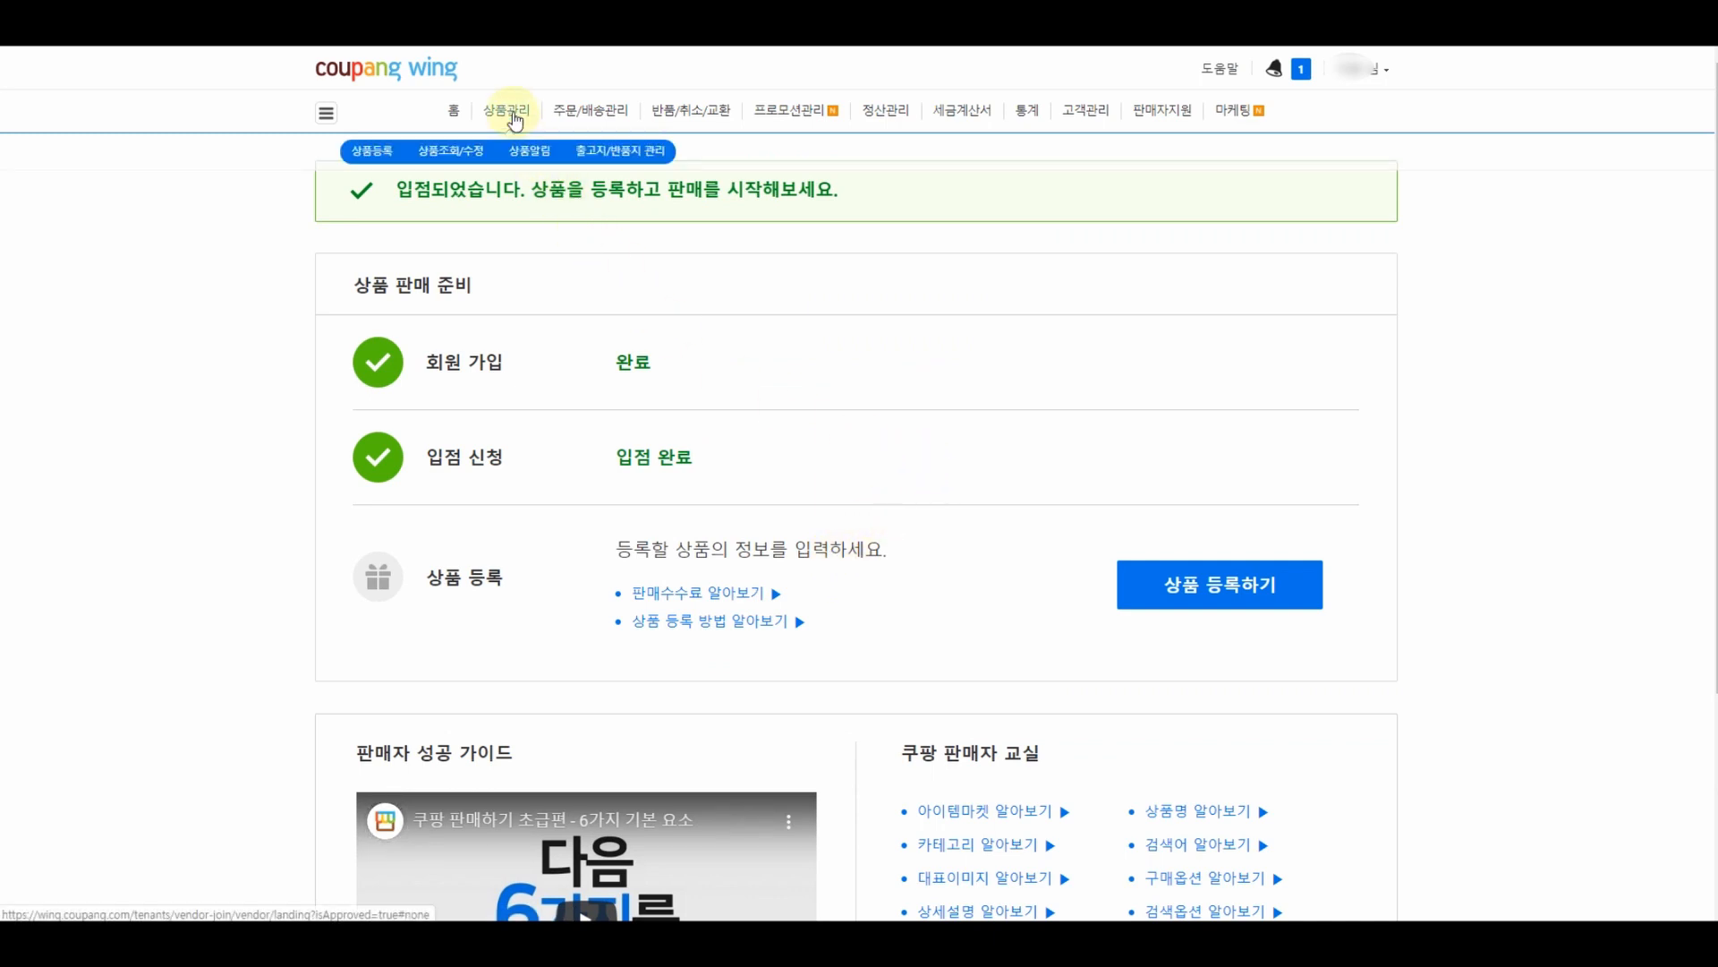
click(599, 159)
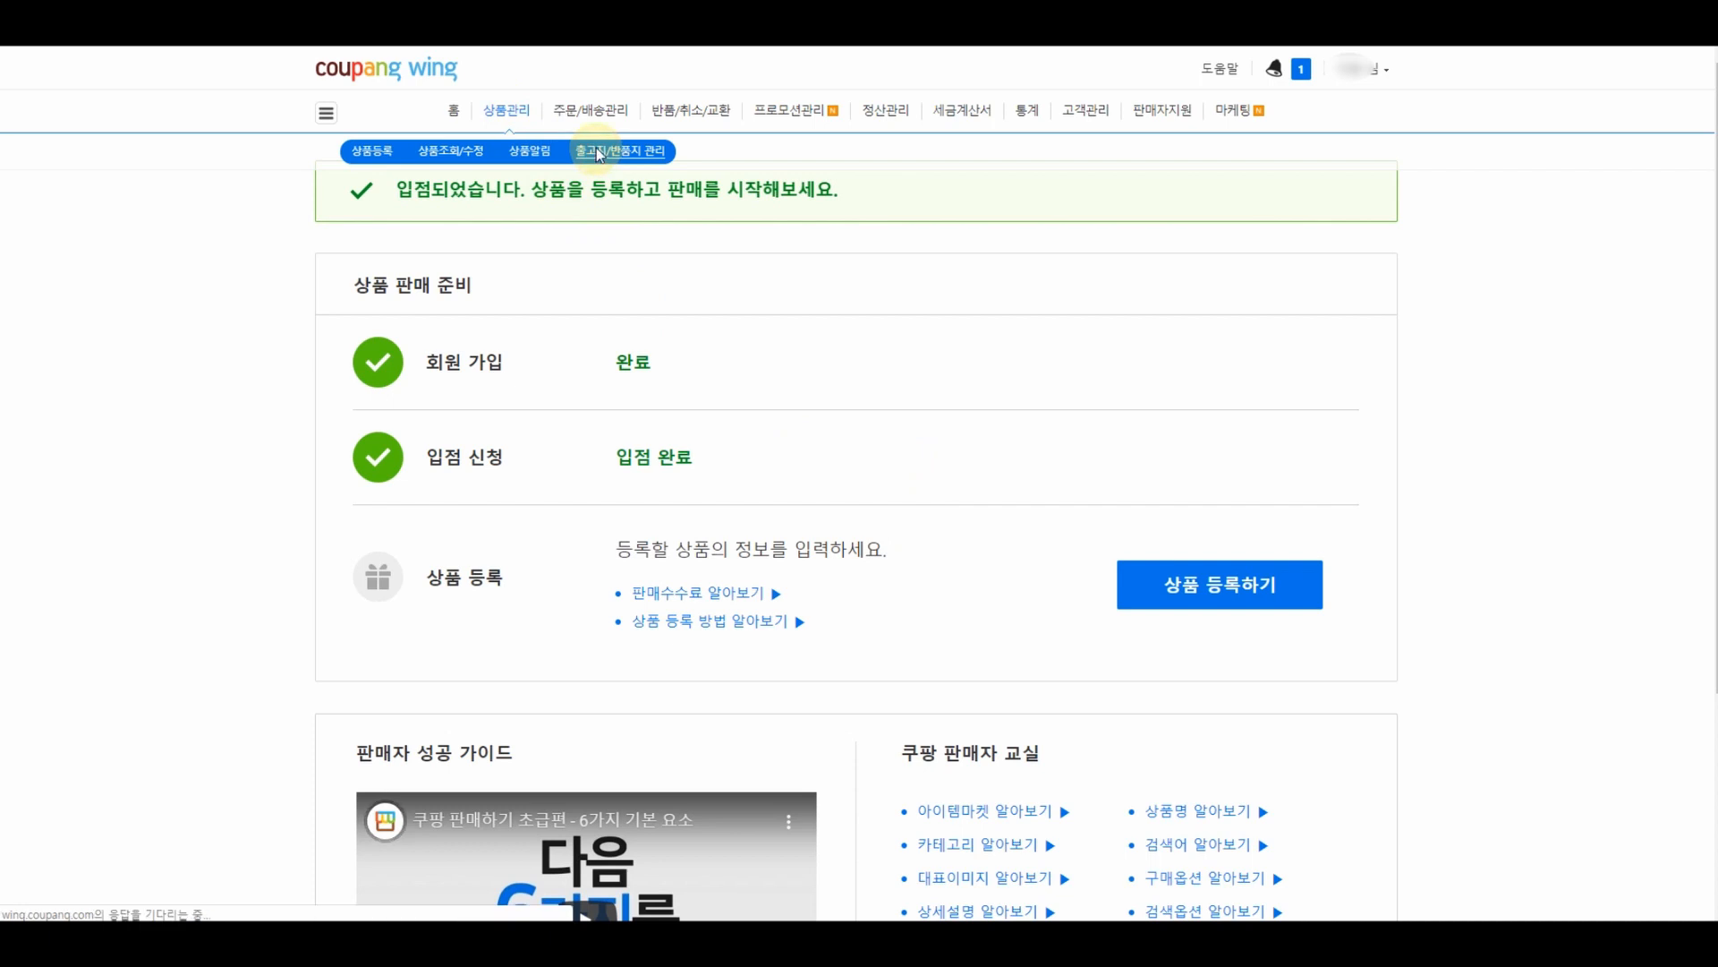
scroll(1047, 412, down, 2)
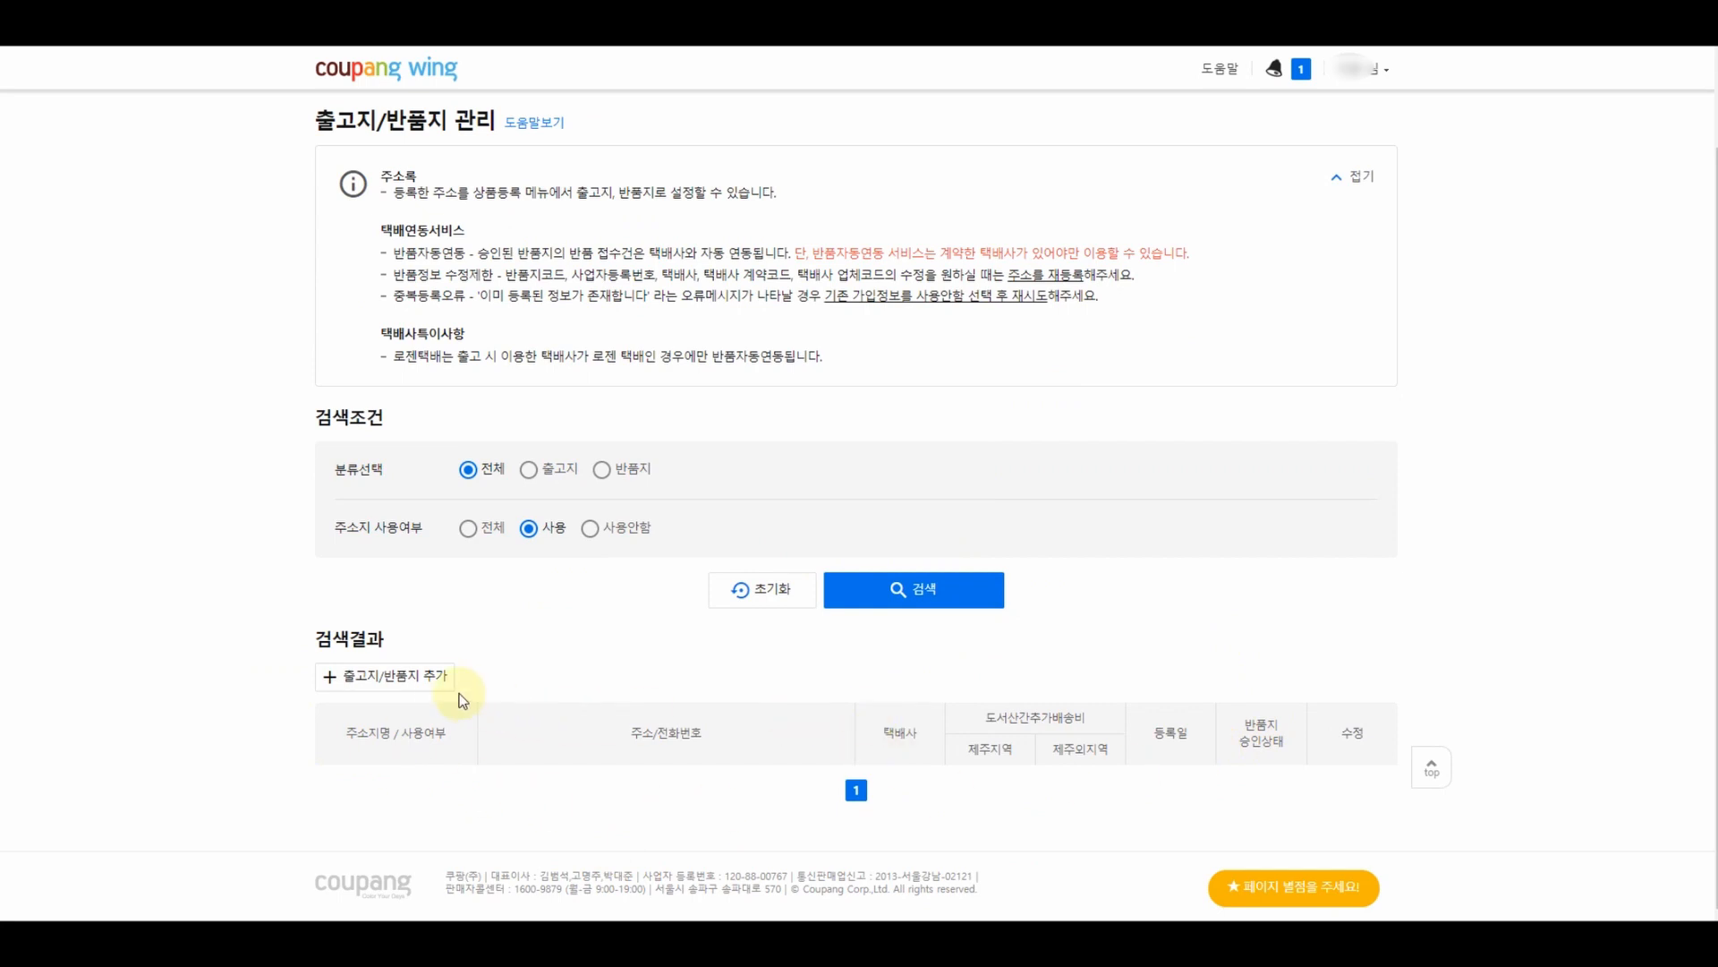
- Start a new overseas shipping origin named 해외구매대행 중국 with country China
click(438, 680)
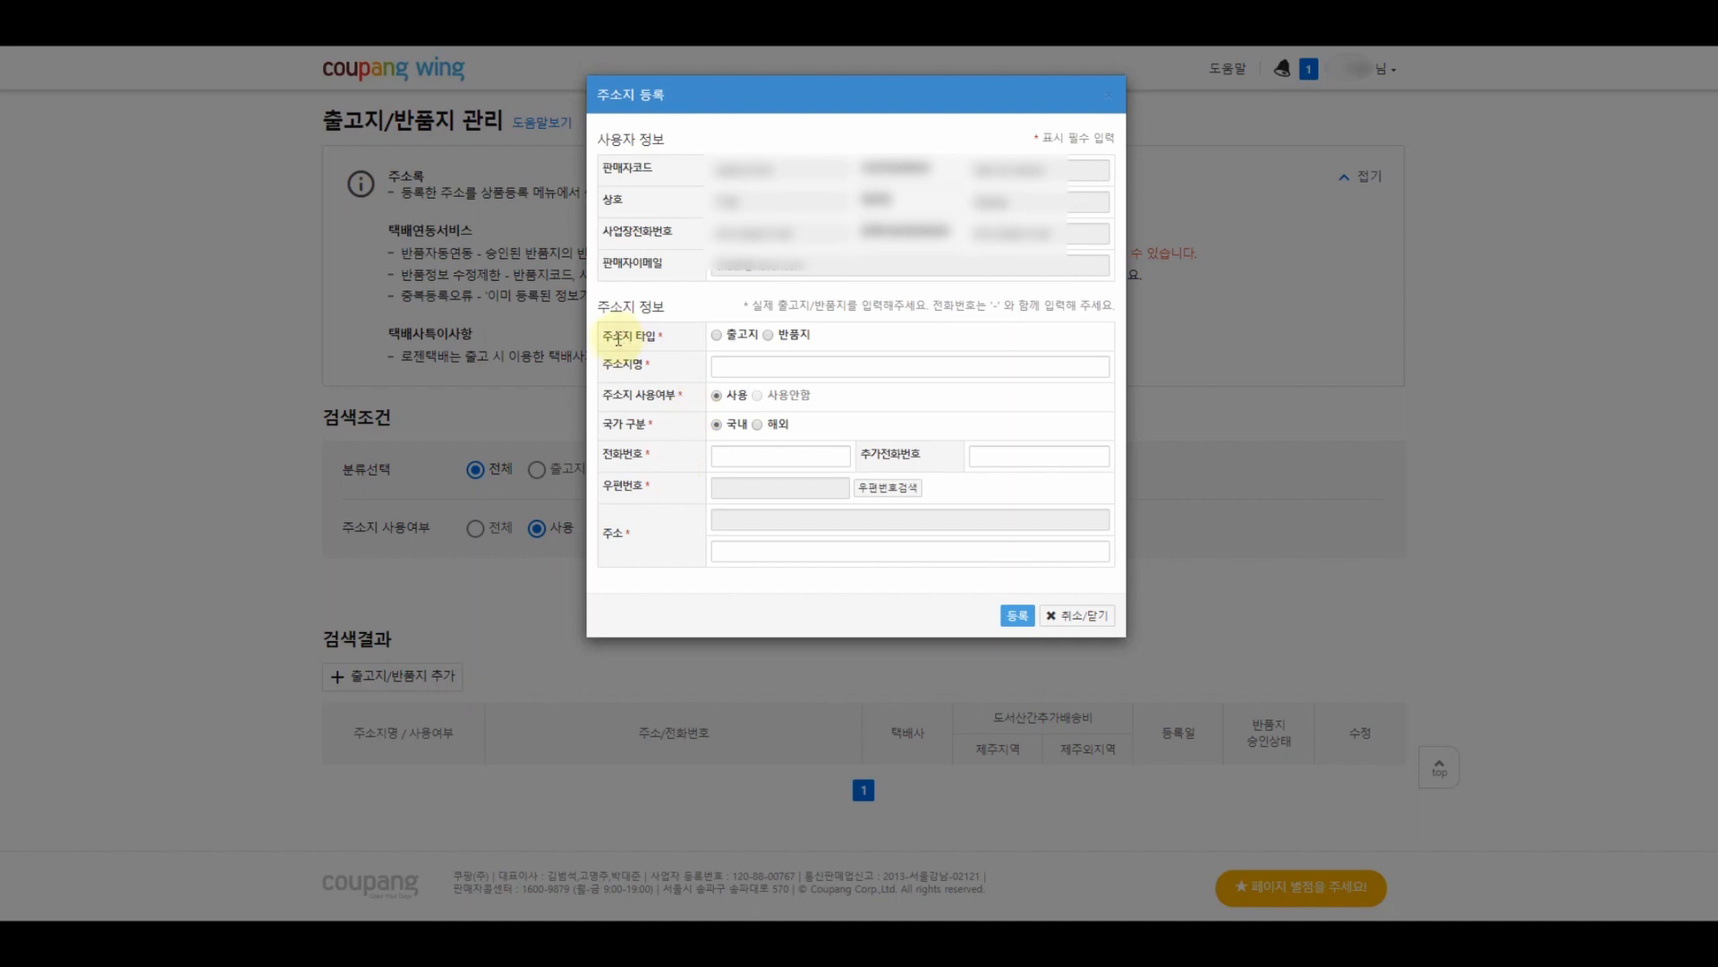
click(717, 338)
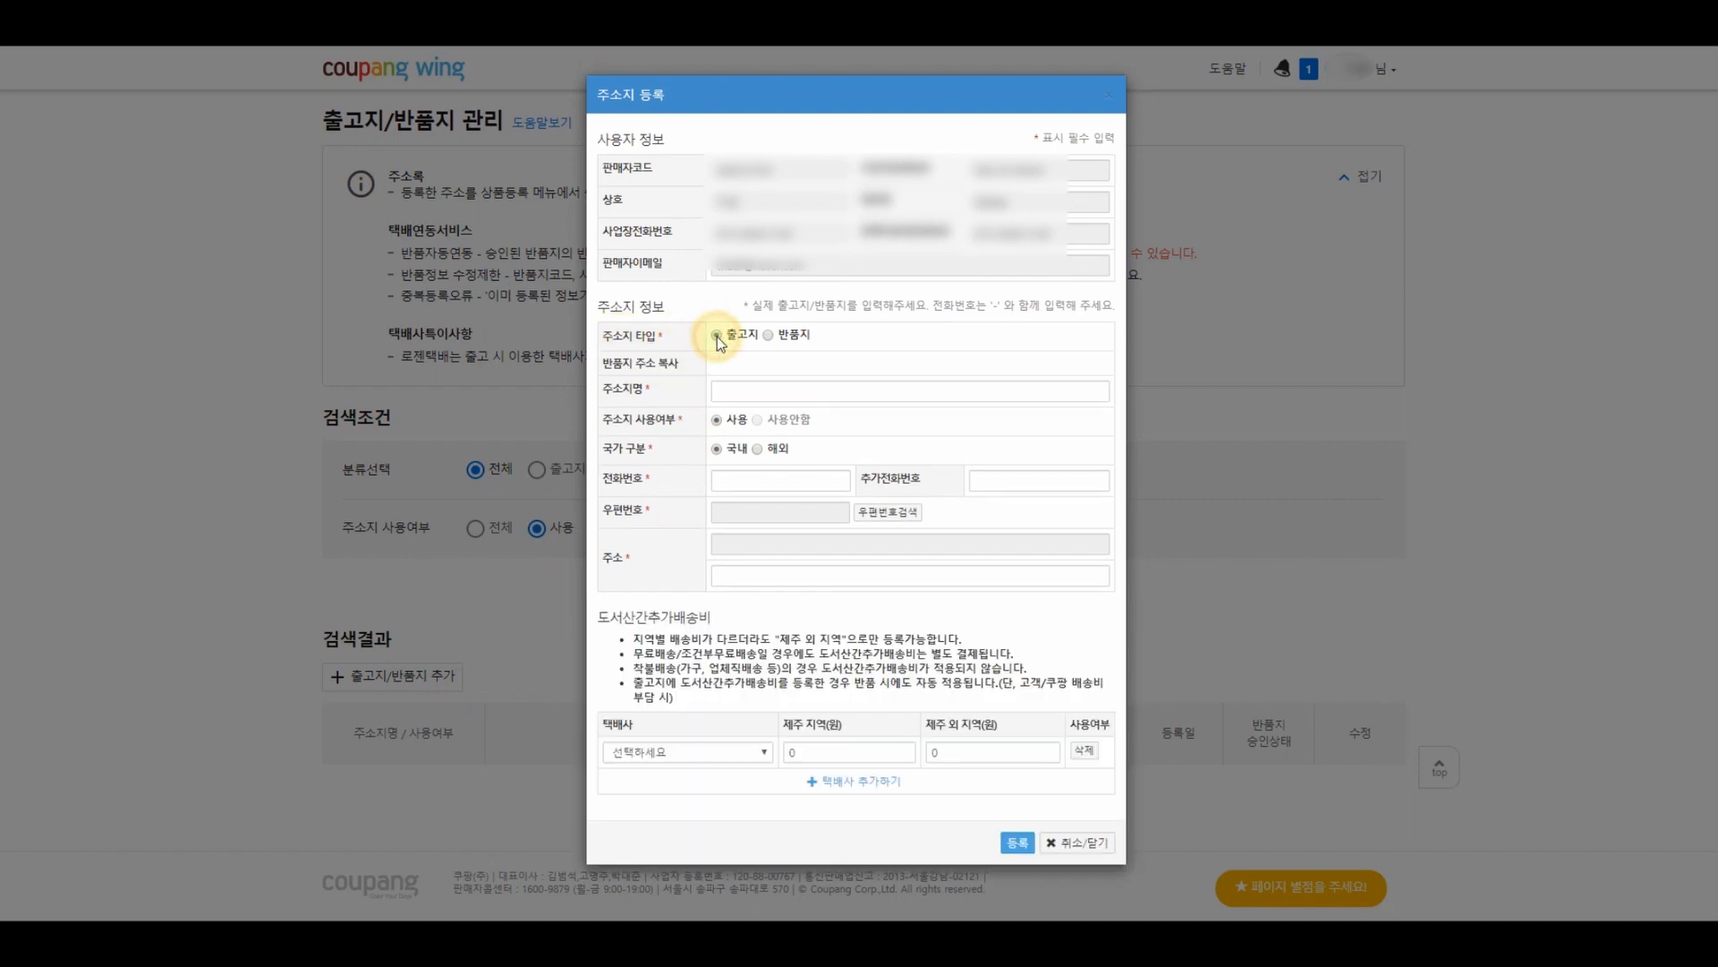
click(745, 394)
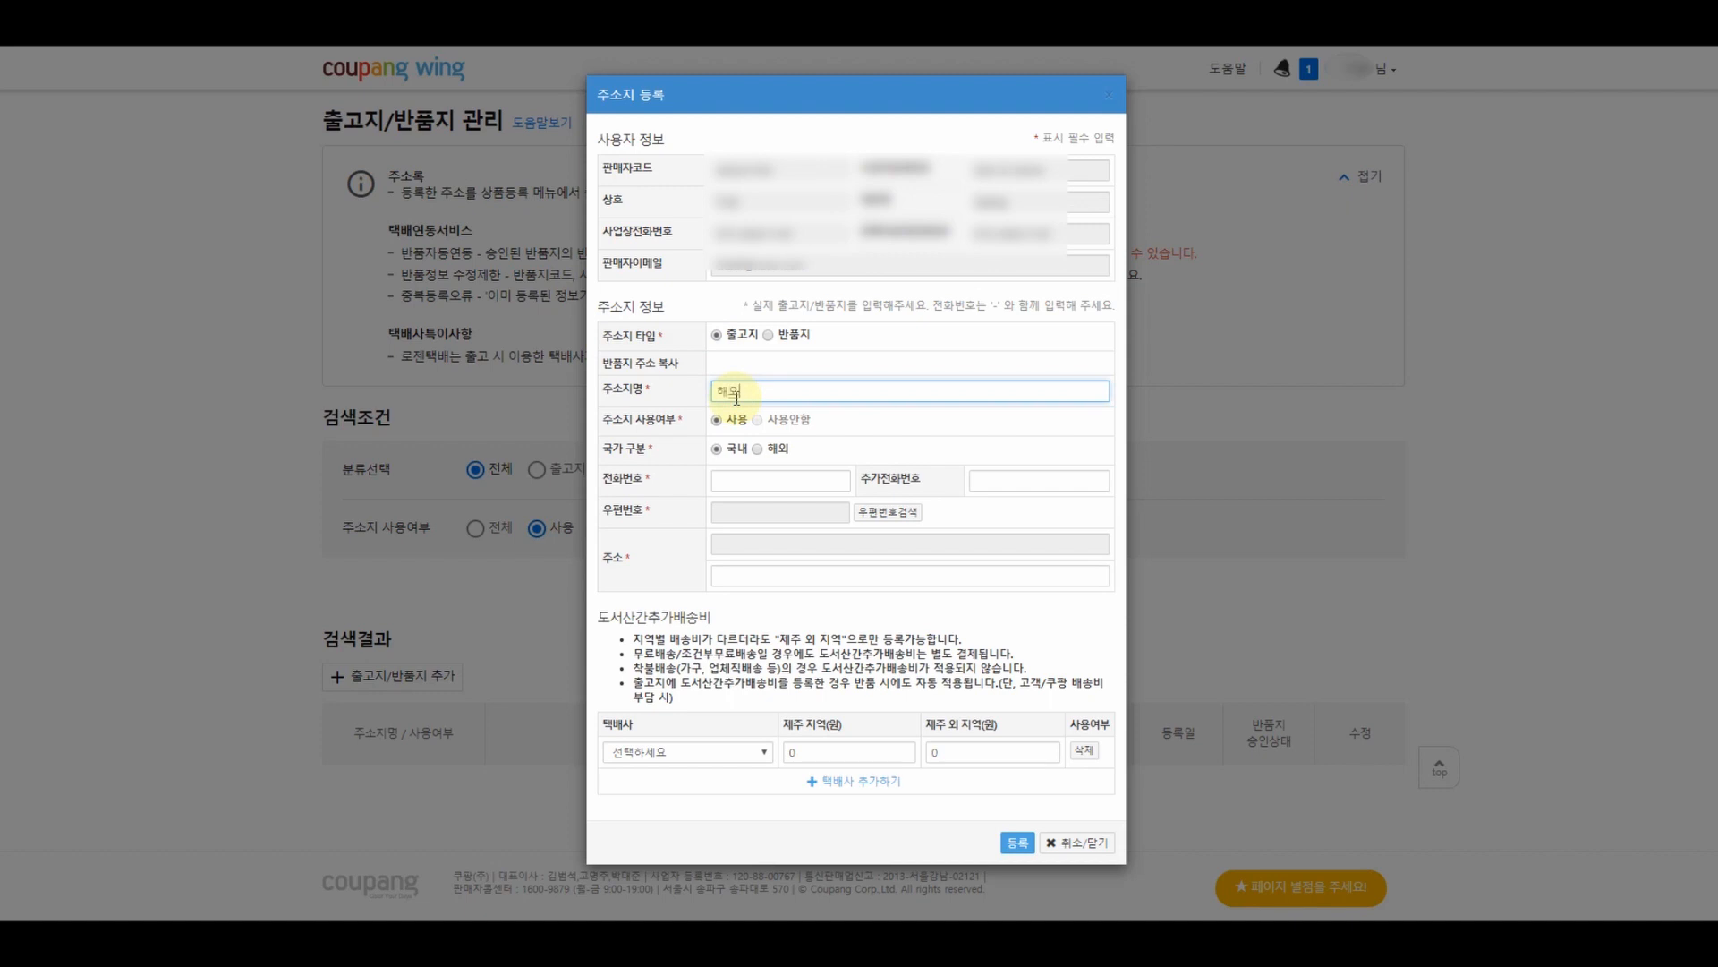
text(해외구매대행 지)
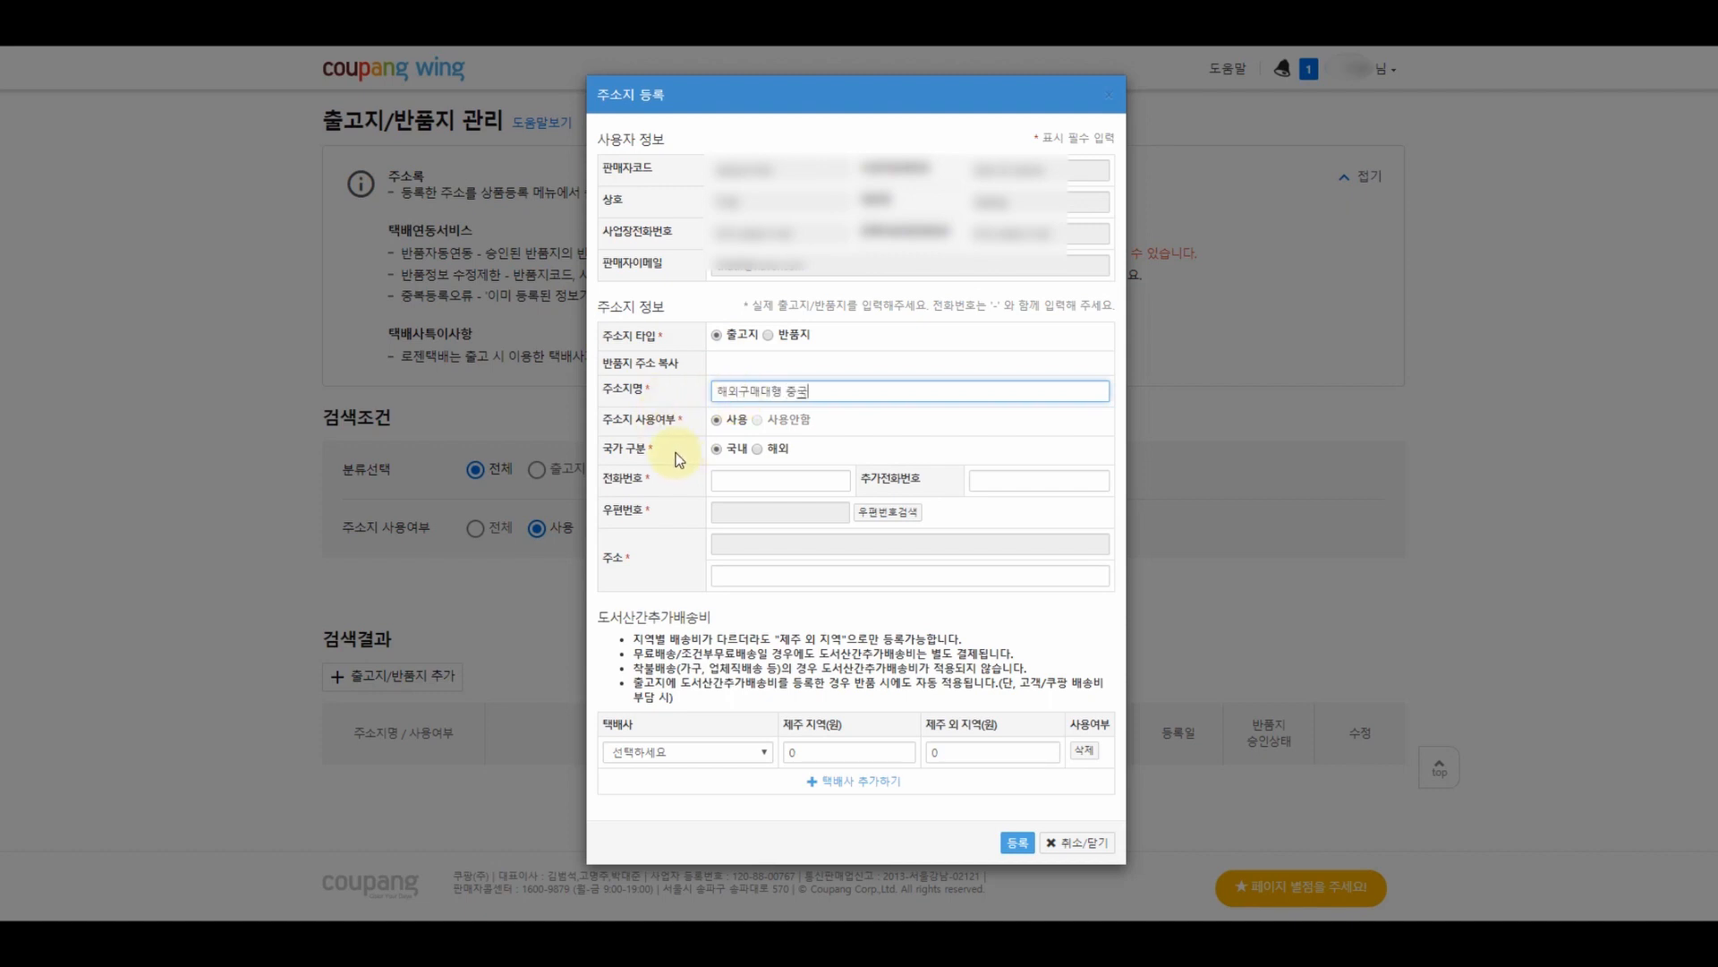
click(758, 451)
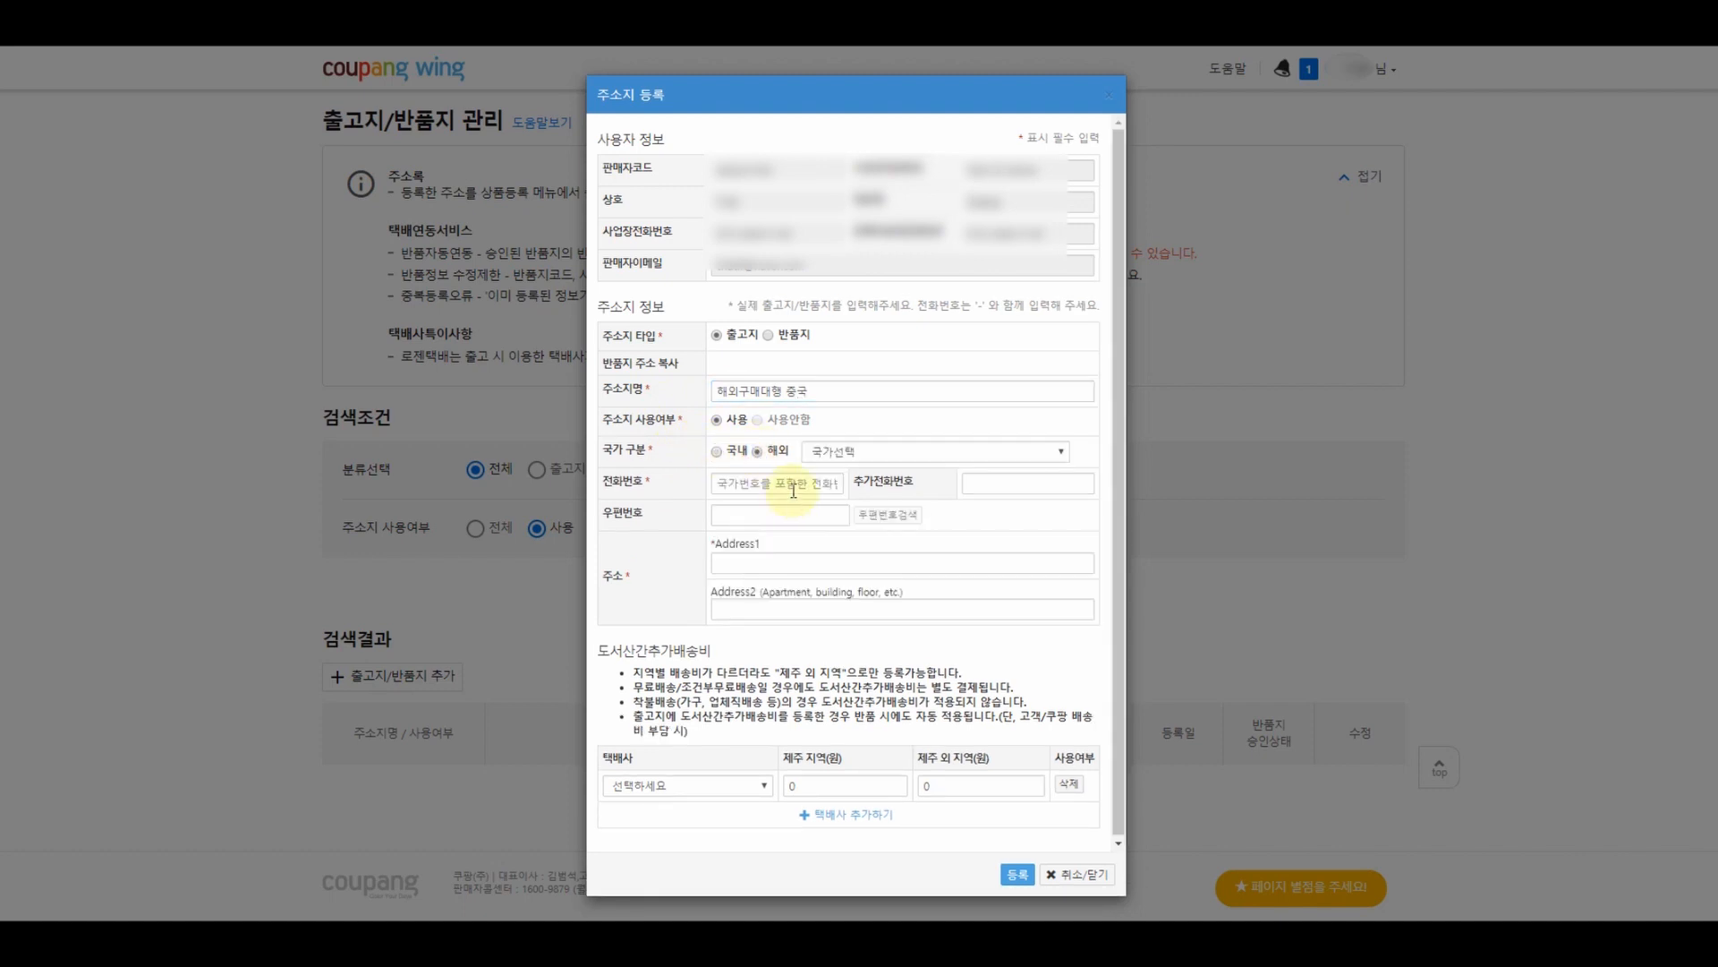
click(865, 452)
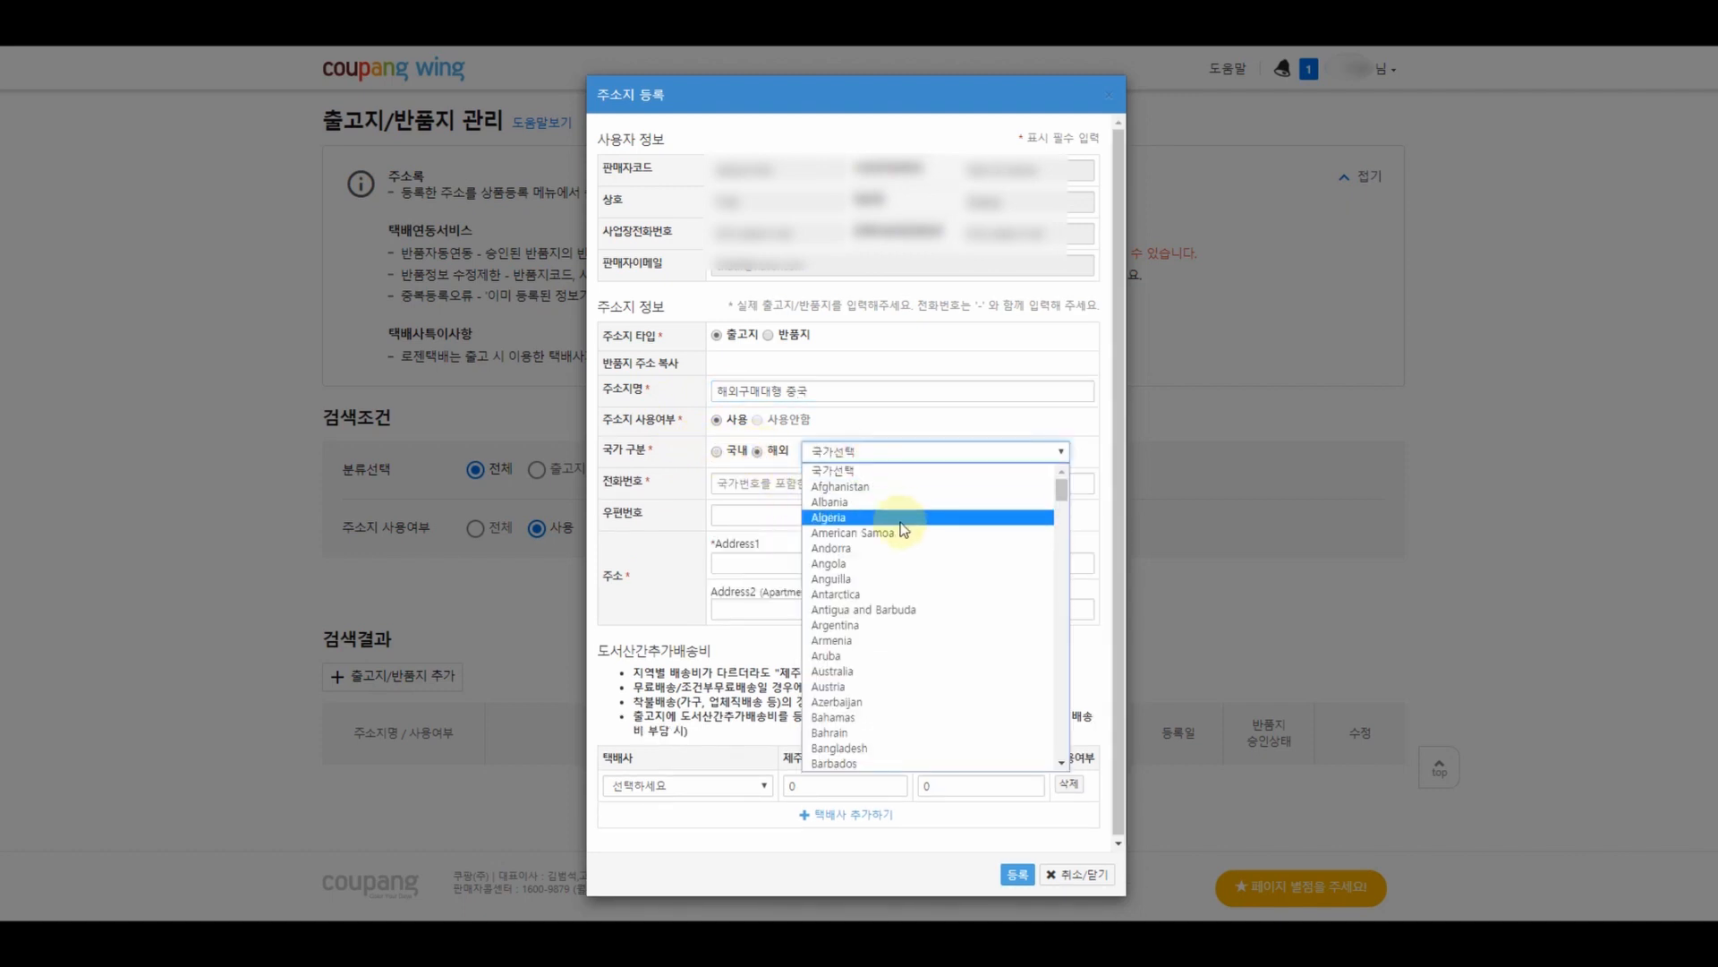
scroll(901, 529, down, 10)
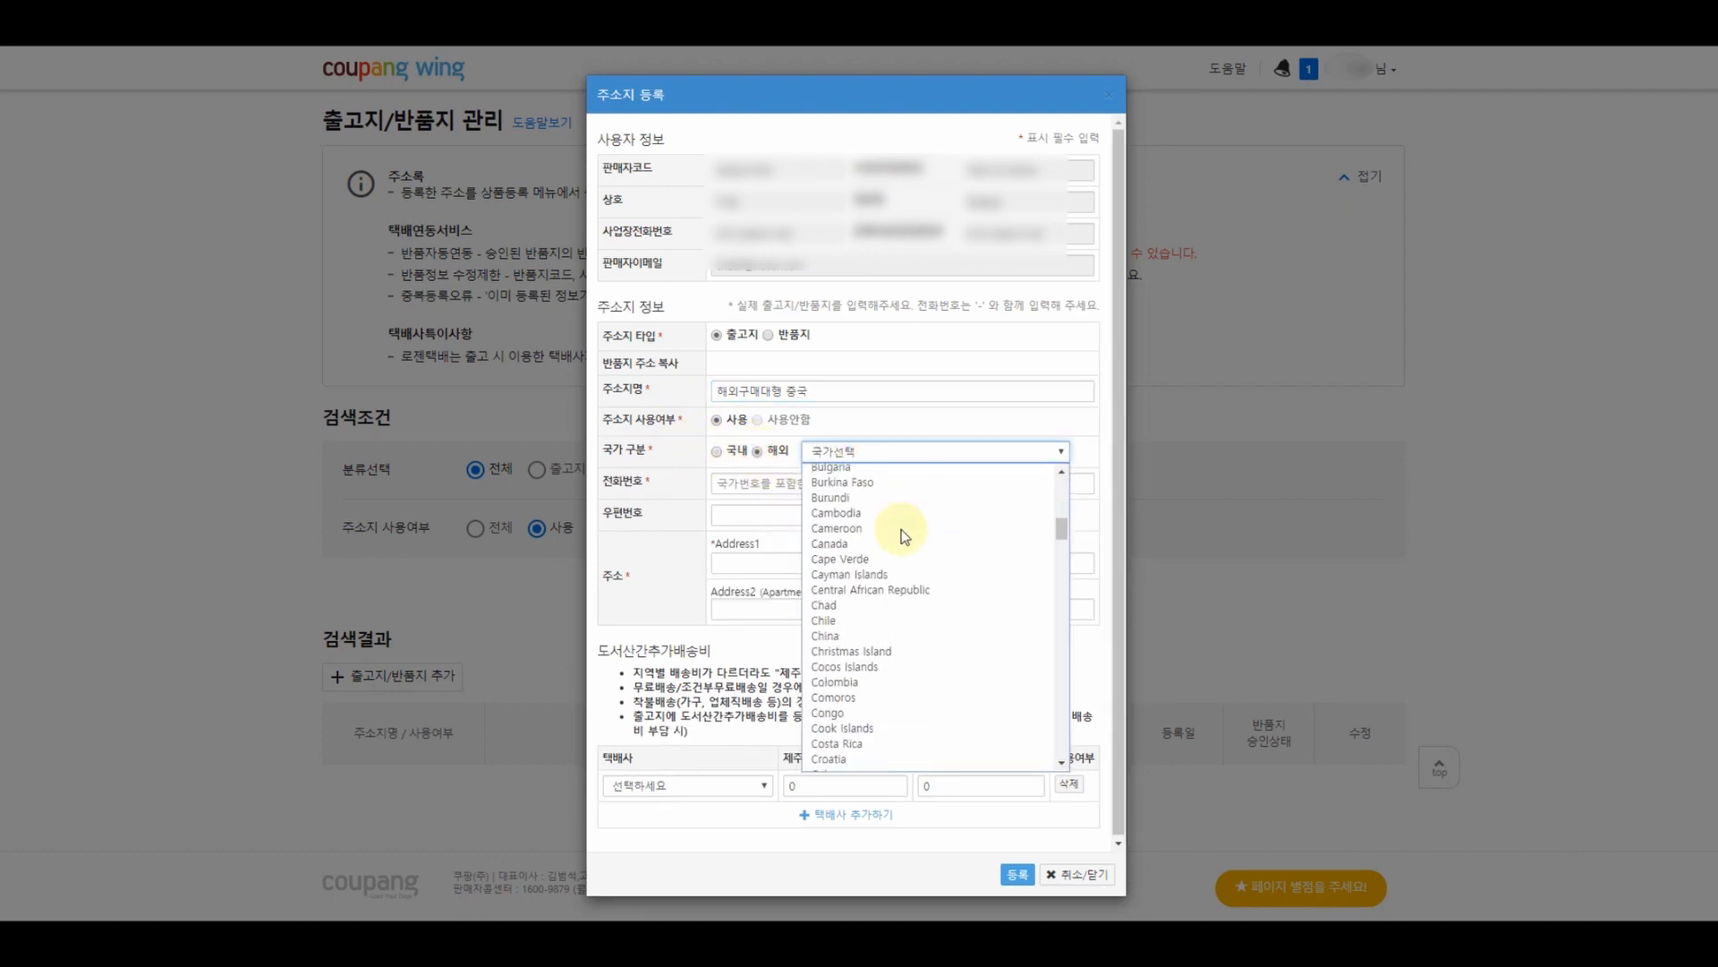
click(865, 636)
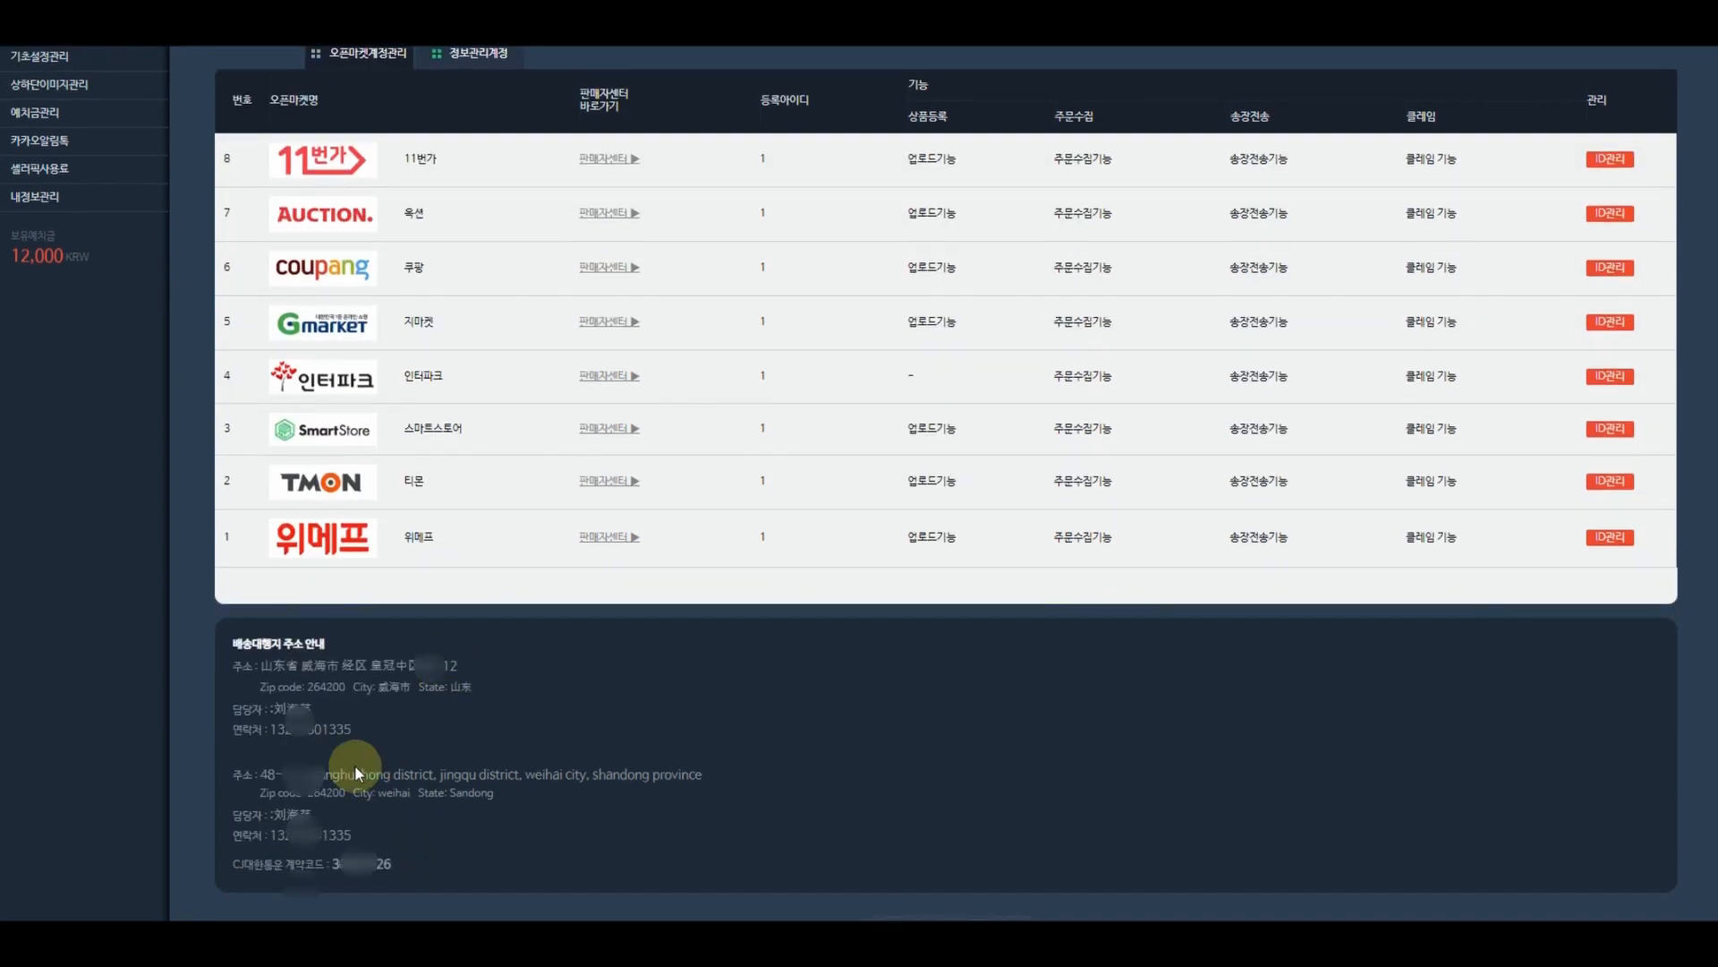
- Paste the agent's contact number and postcode 264200 copied from Sellerpick
drag(361, 839, 273, 835)
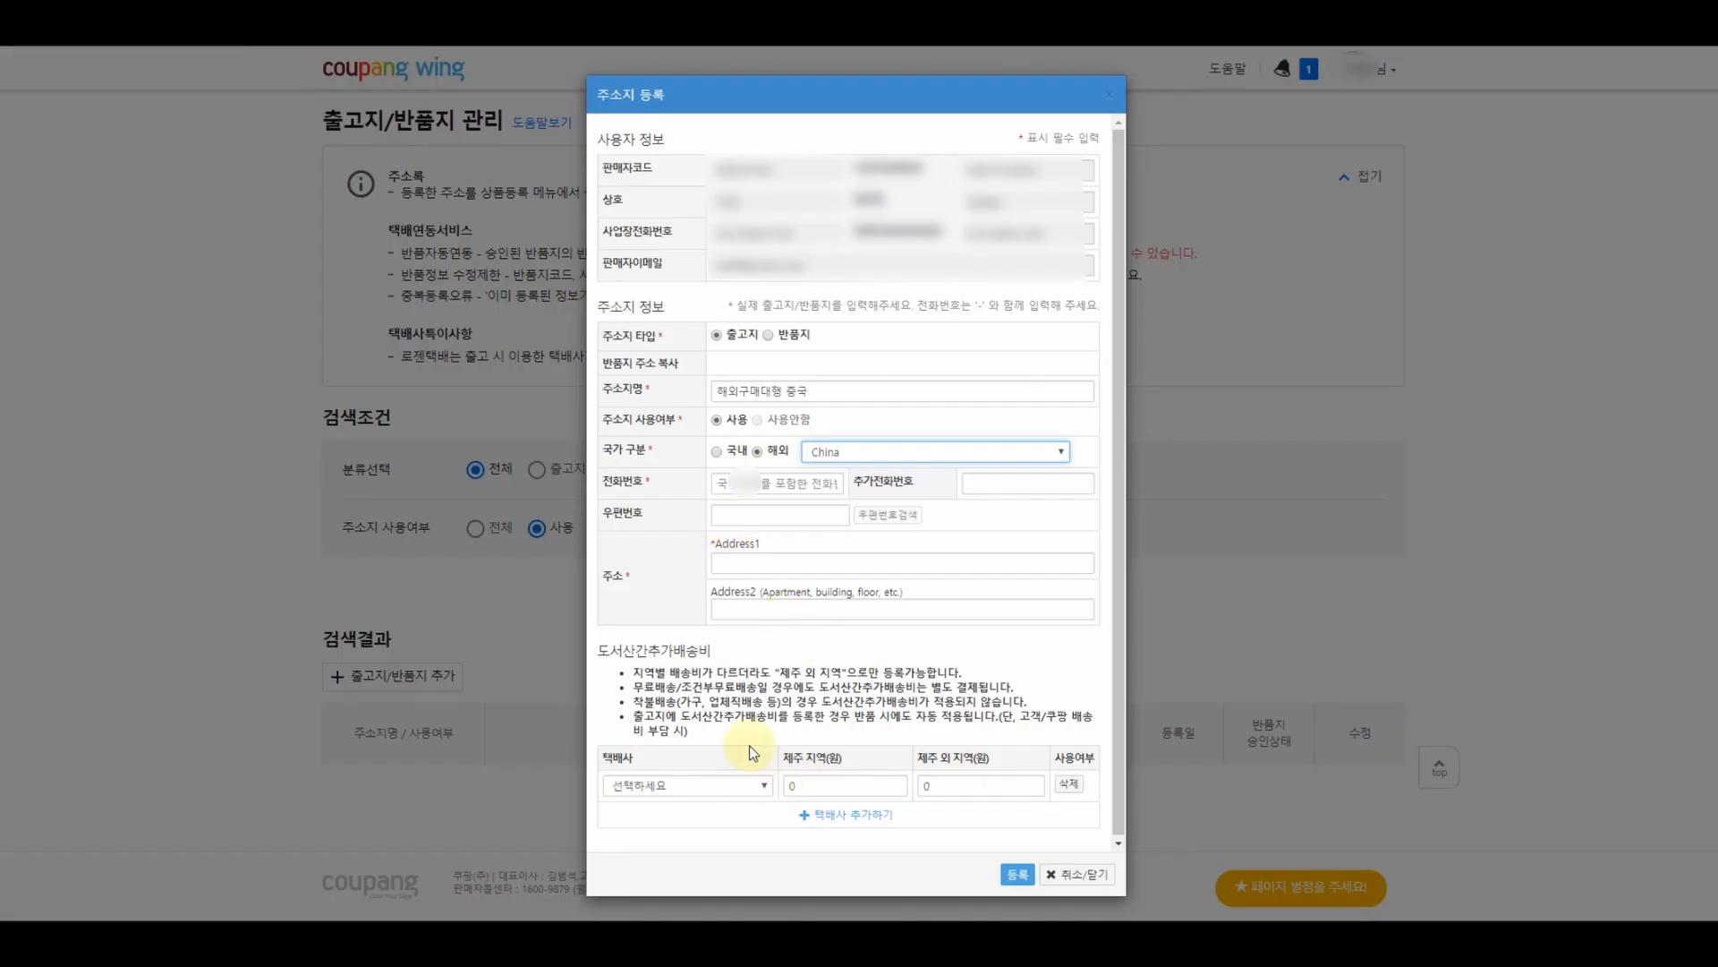
click(778, 483)
key(ctrl+v)
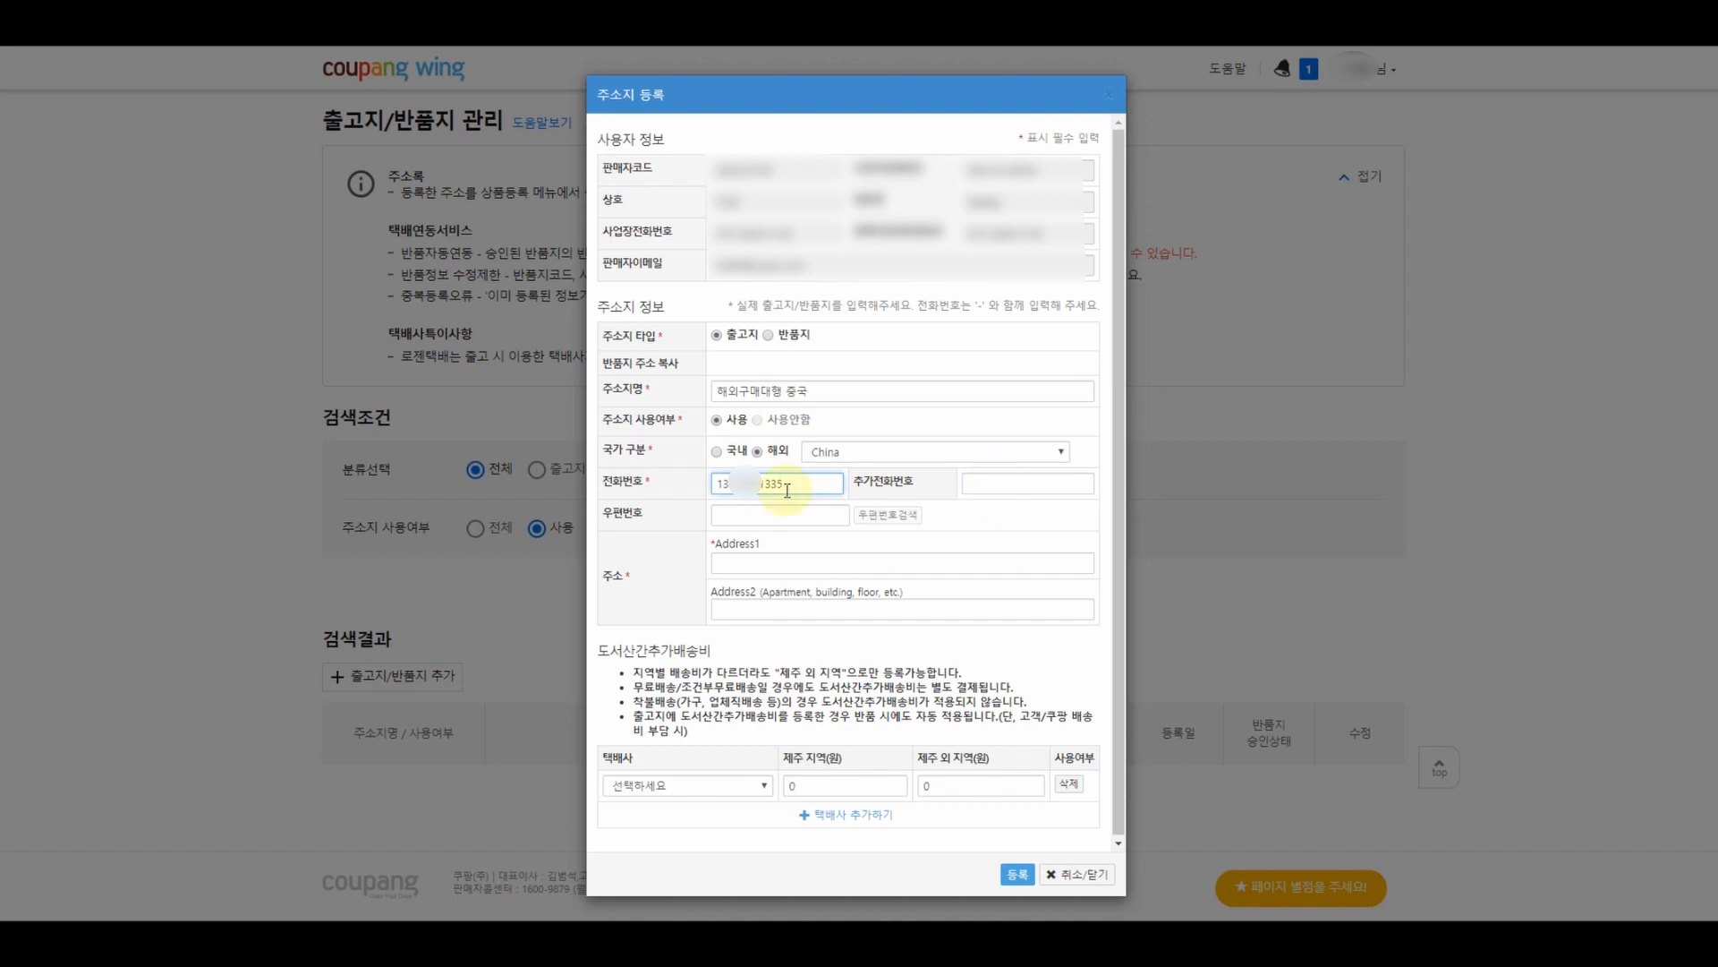
click(759, 518)
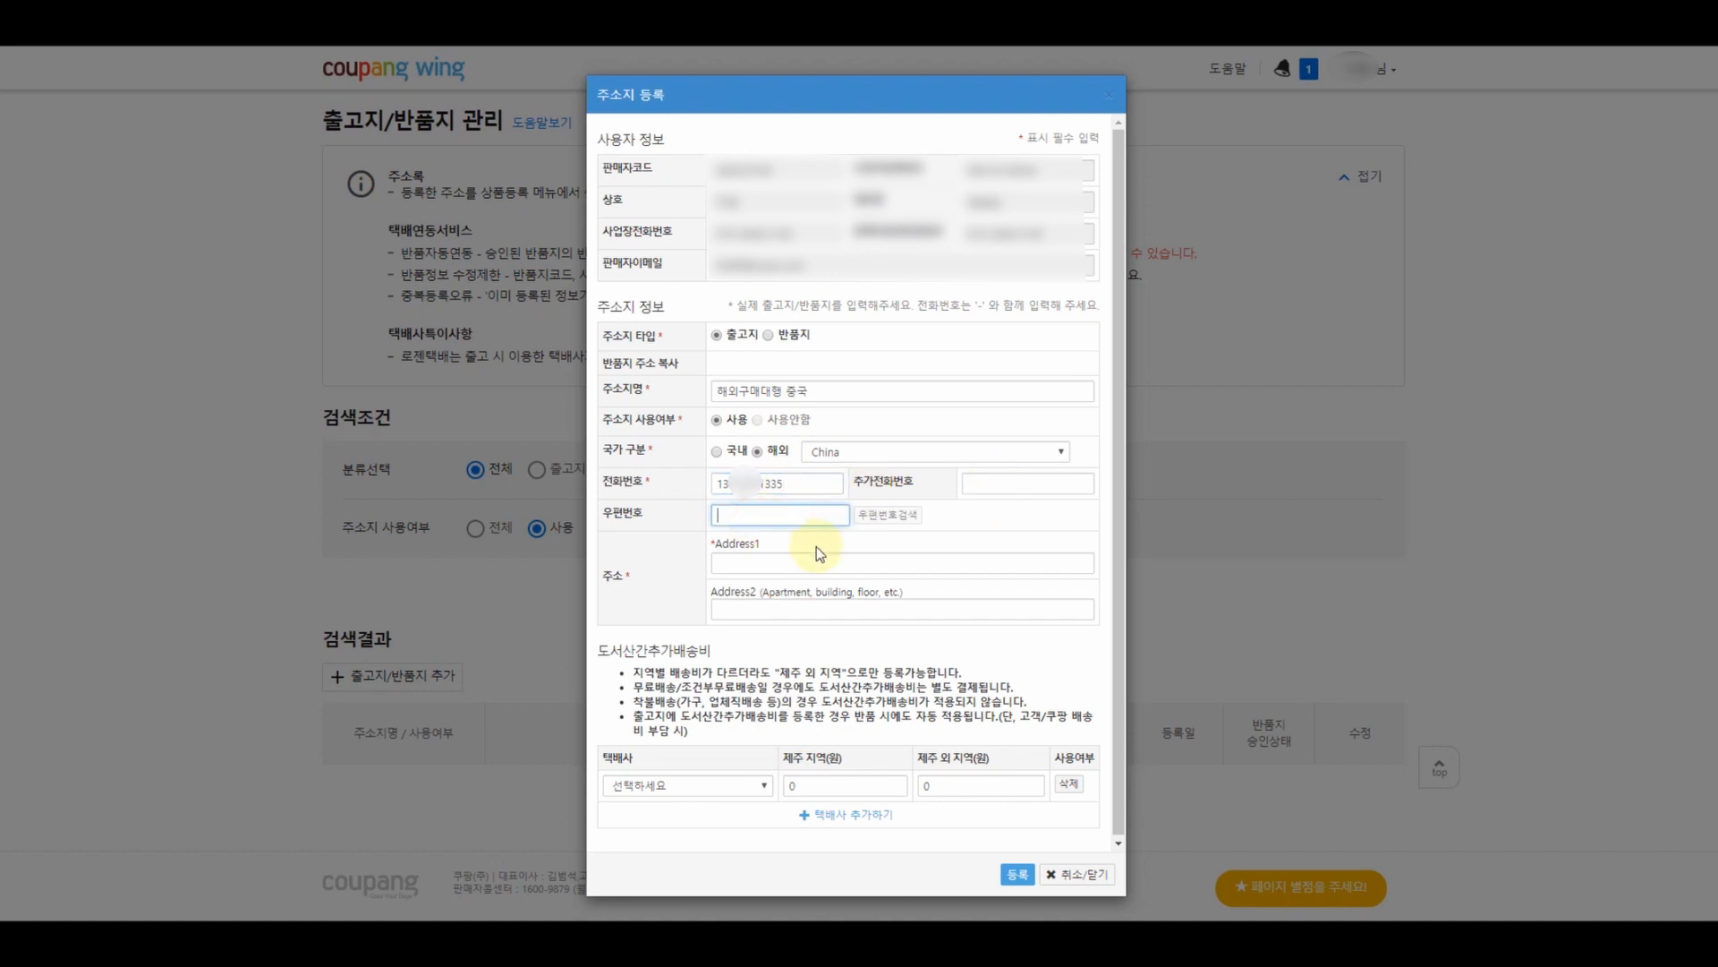
click(143, 20)
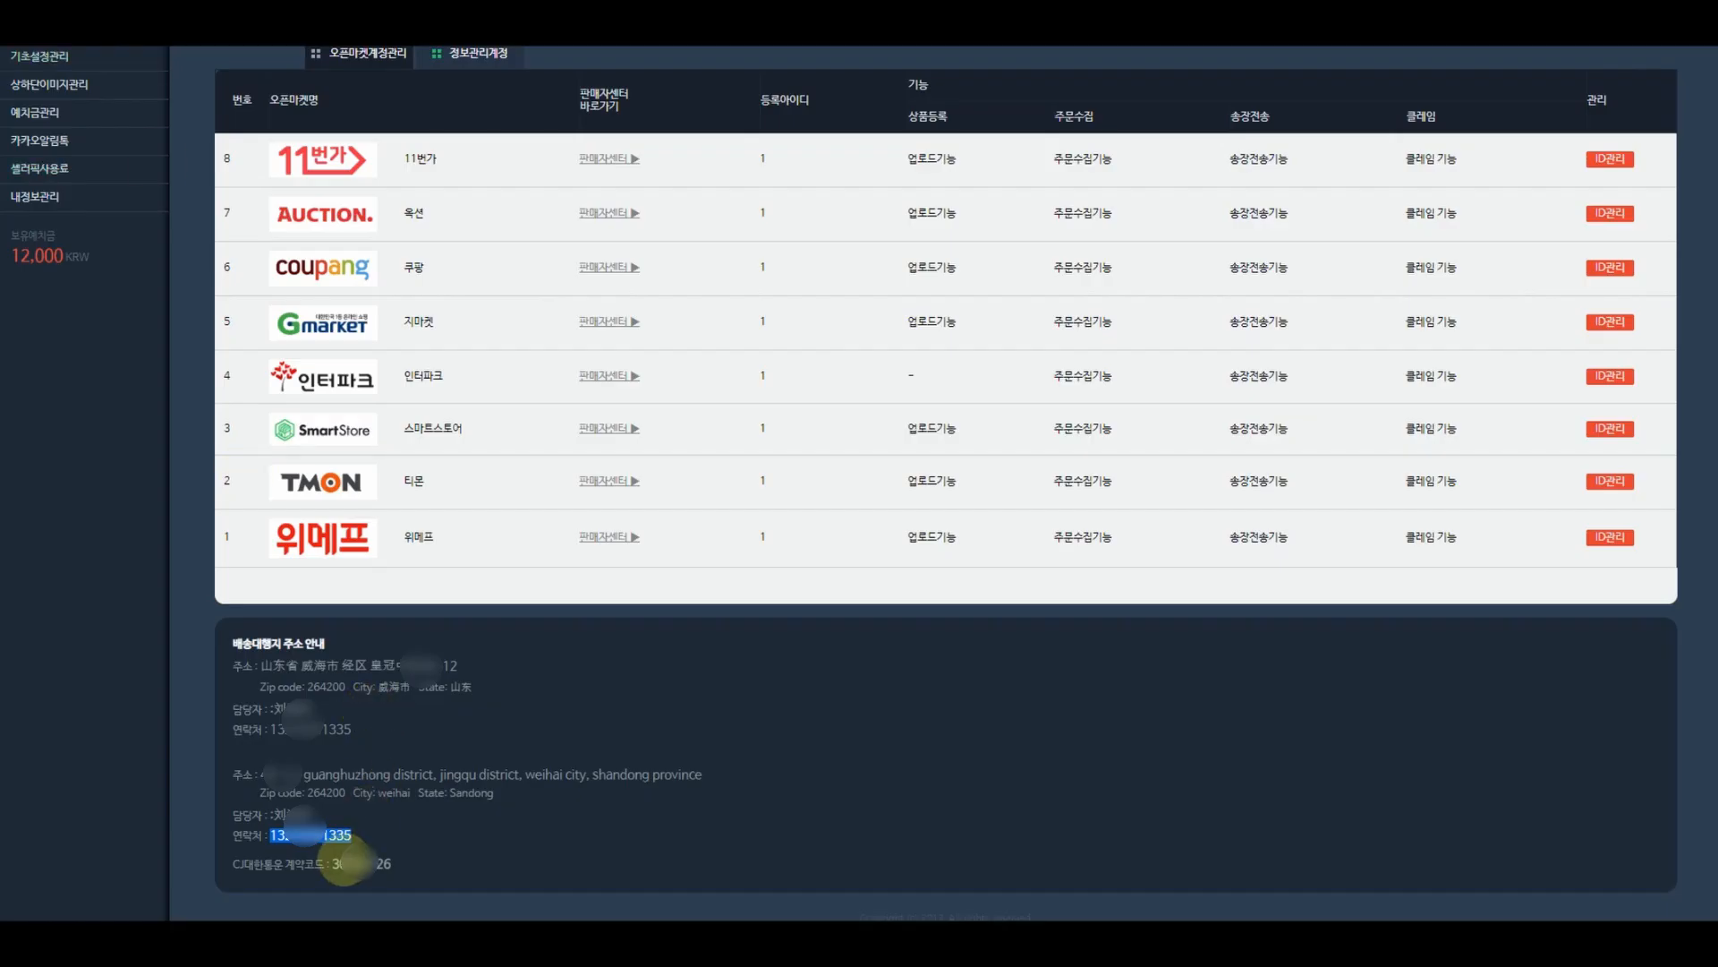
drag(346, 792, 312, 792)
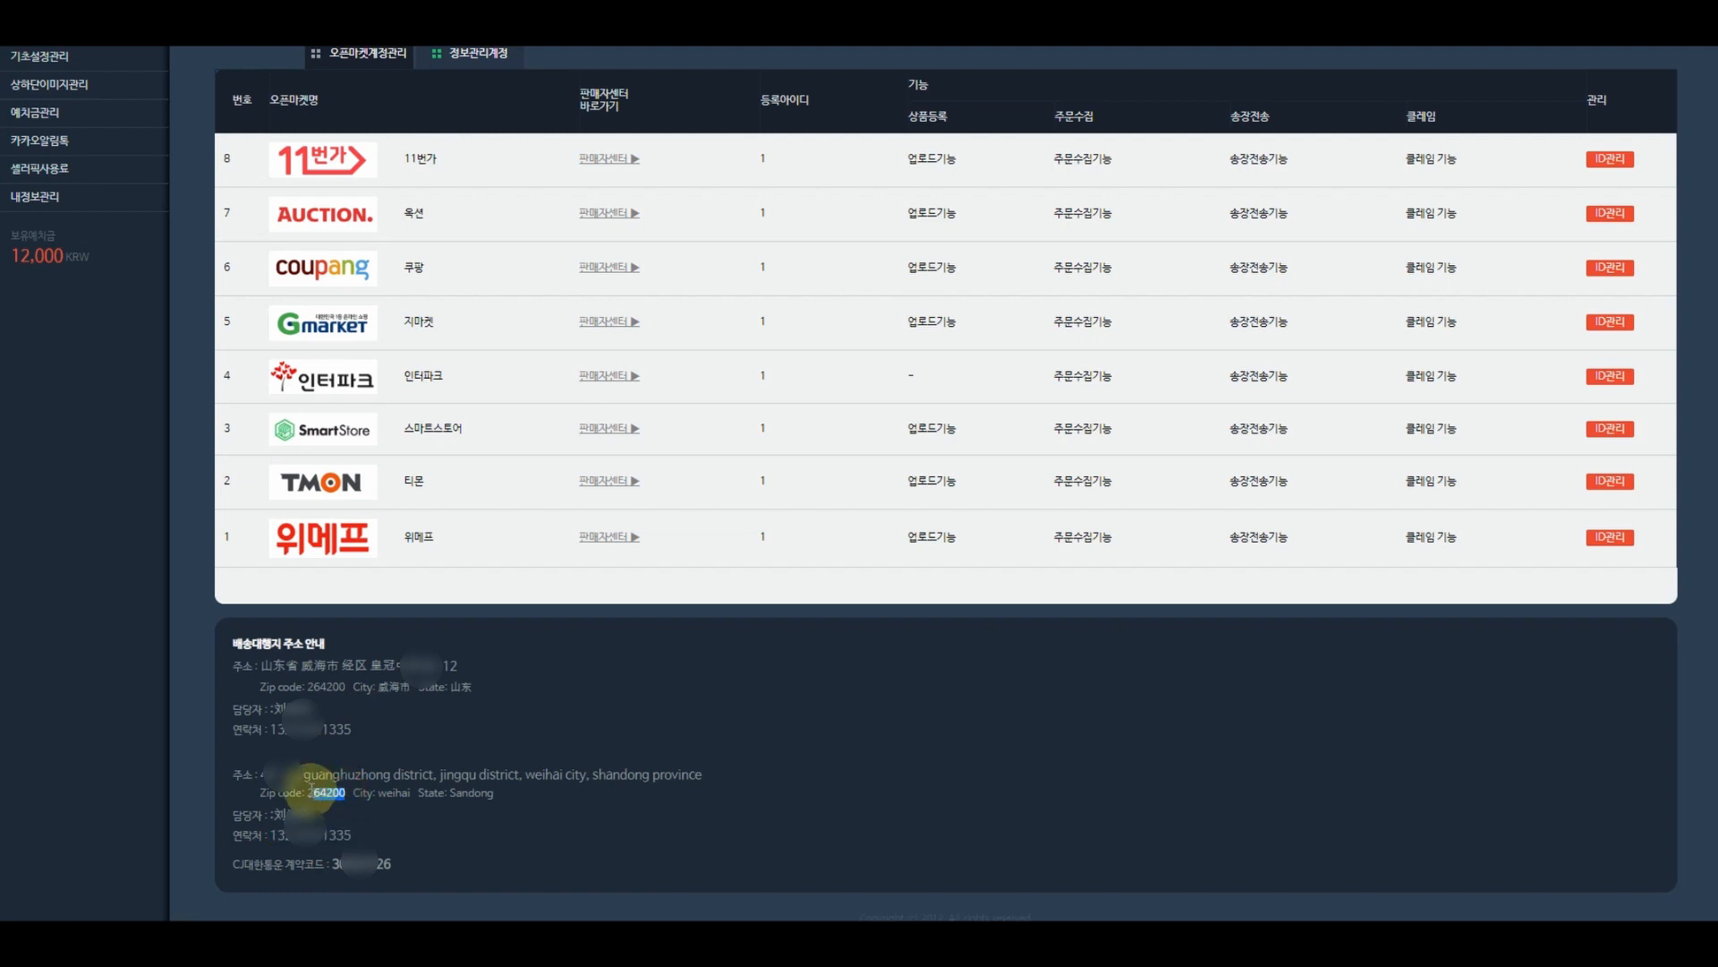
click(134, 22)
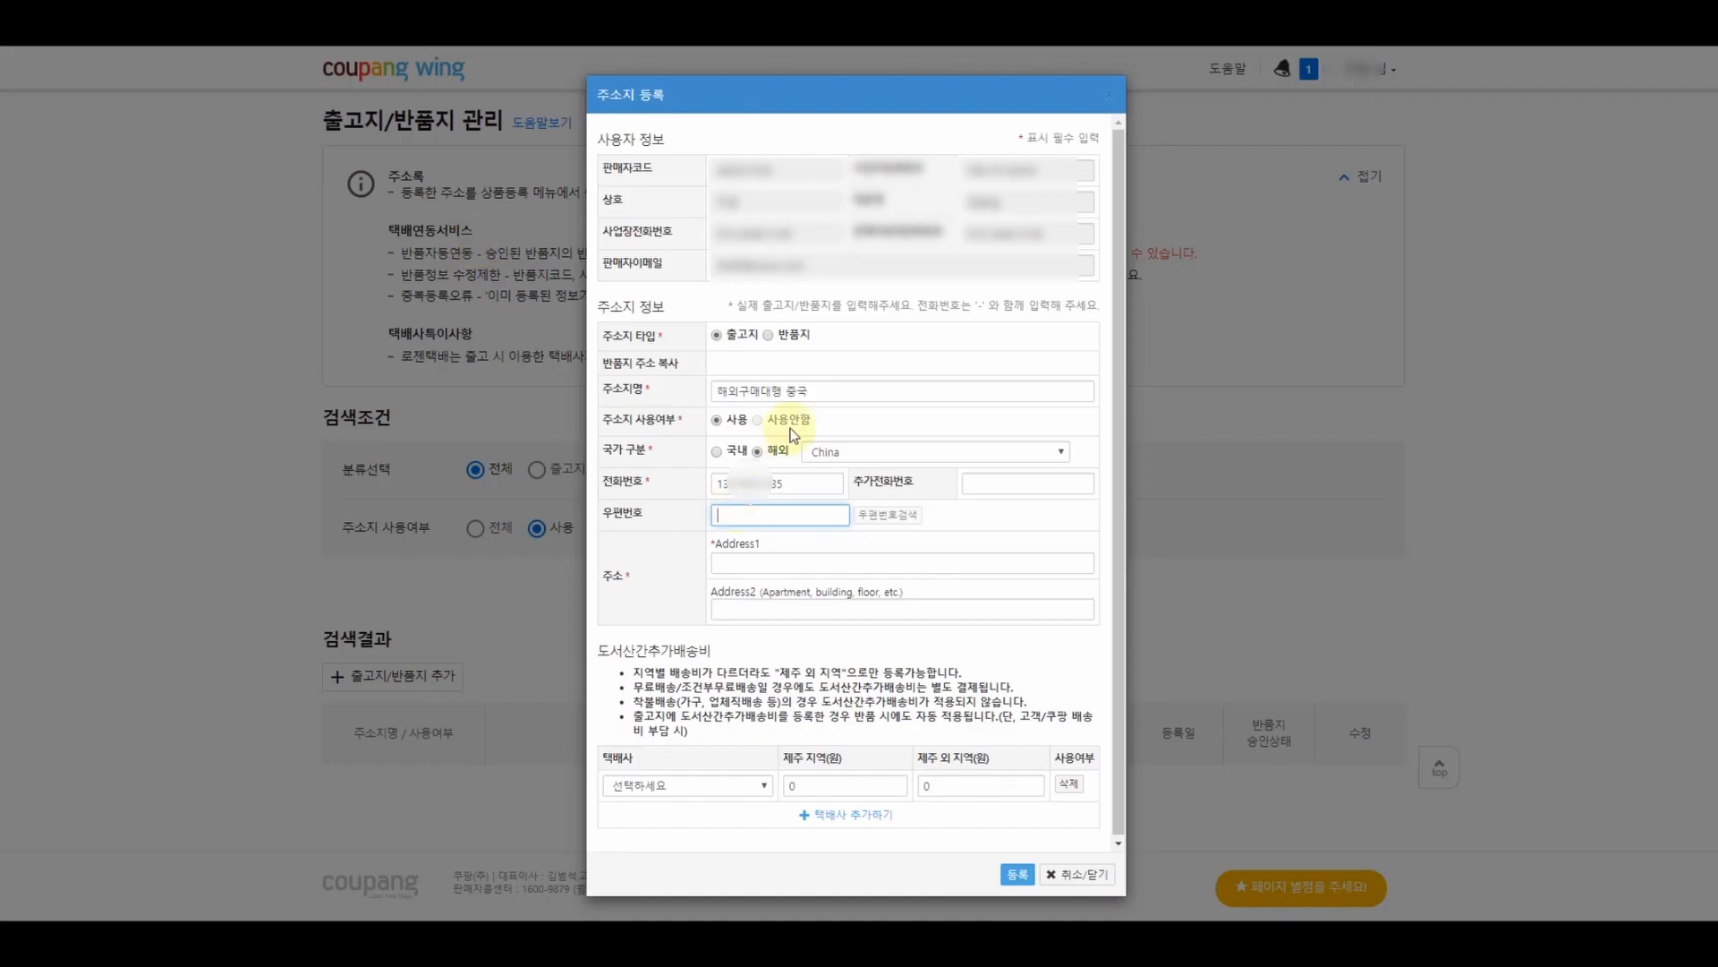
text(264200)
- Paste the forwarding street address and the city/province into Address1 and Address2
click(144, 19)
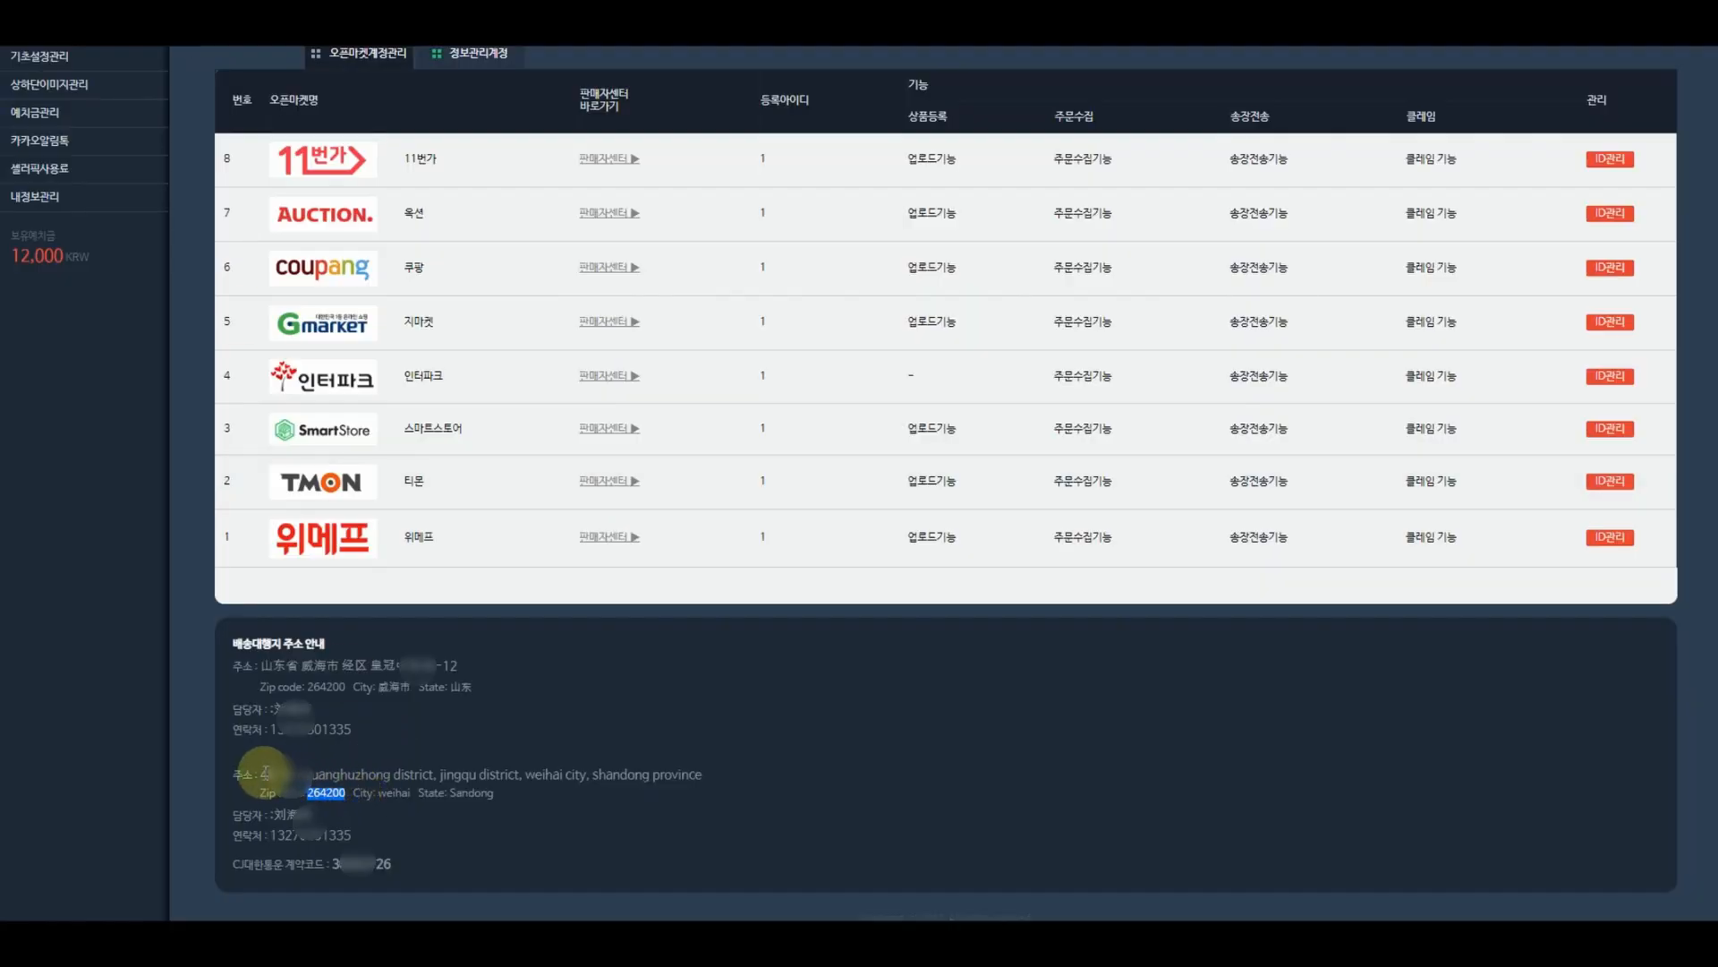
drag(260, 774, 518, 774)
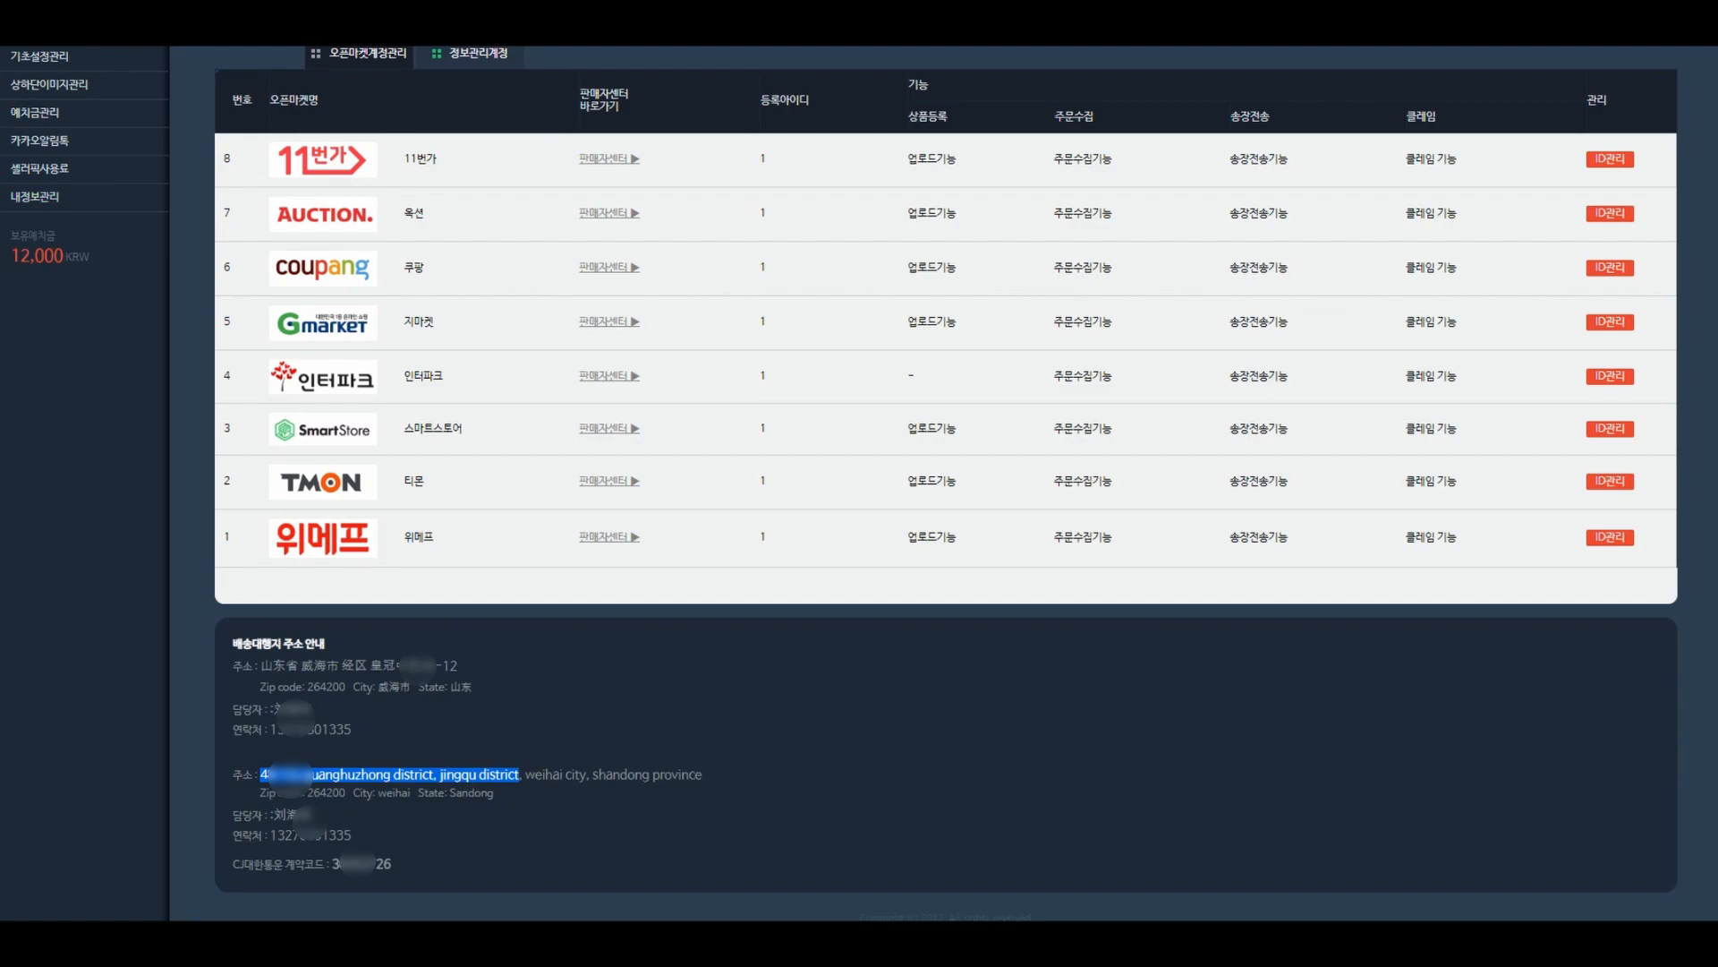
click(107, 19)
click(754, 555)
text(guanghuzhong district, jingqu district)
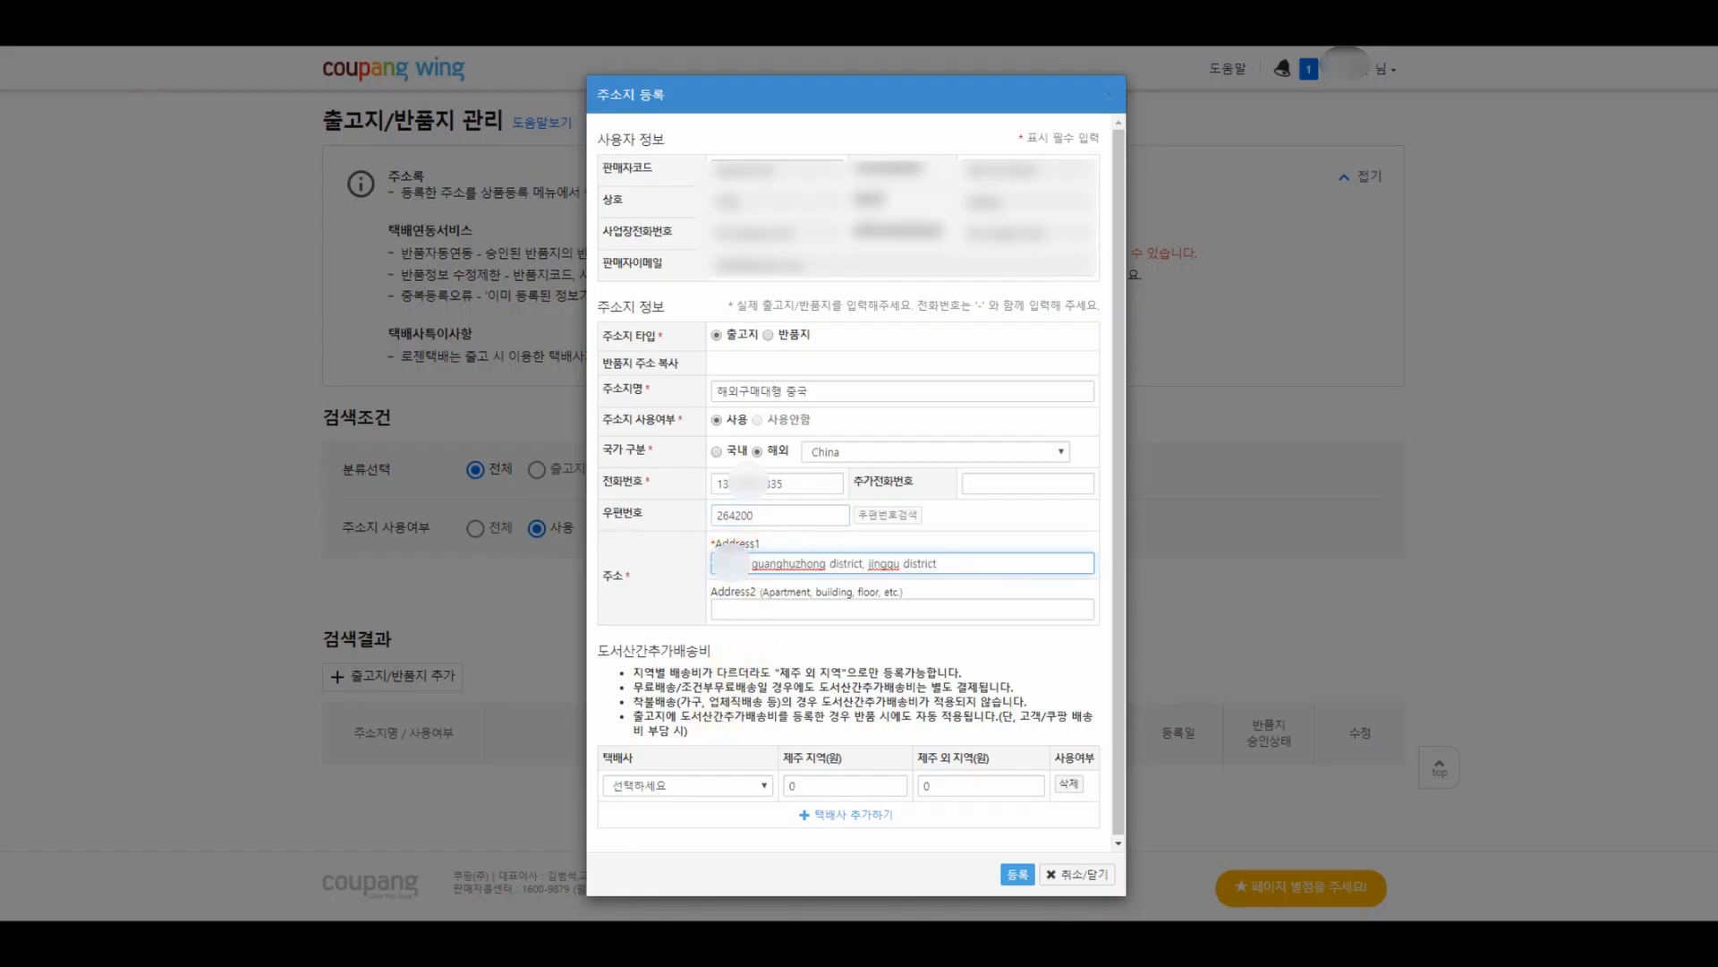
click(153, 27)
drag(526, 774, 699, 775)
key(ctrl+c)
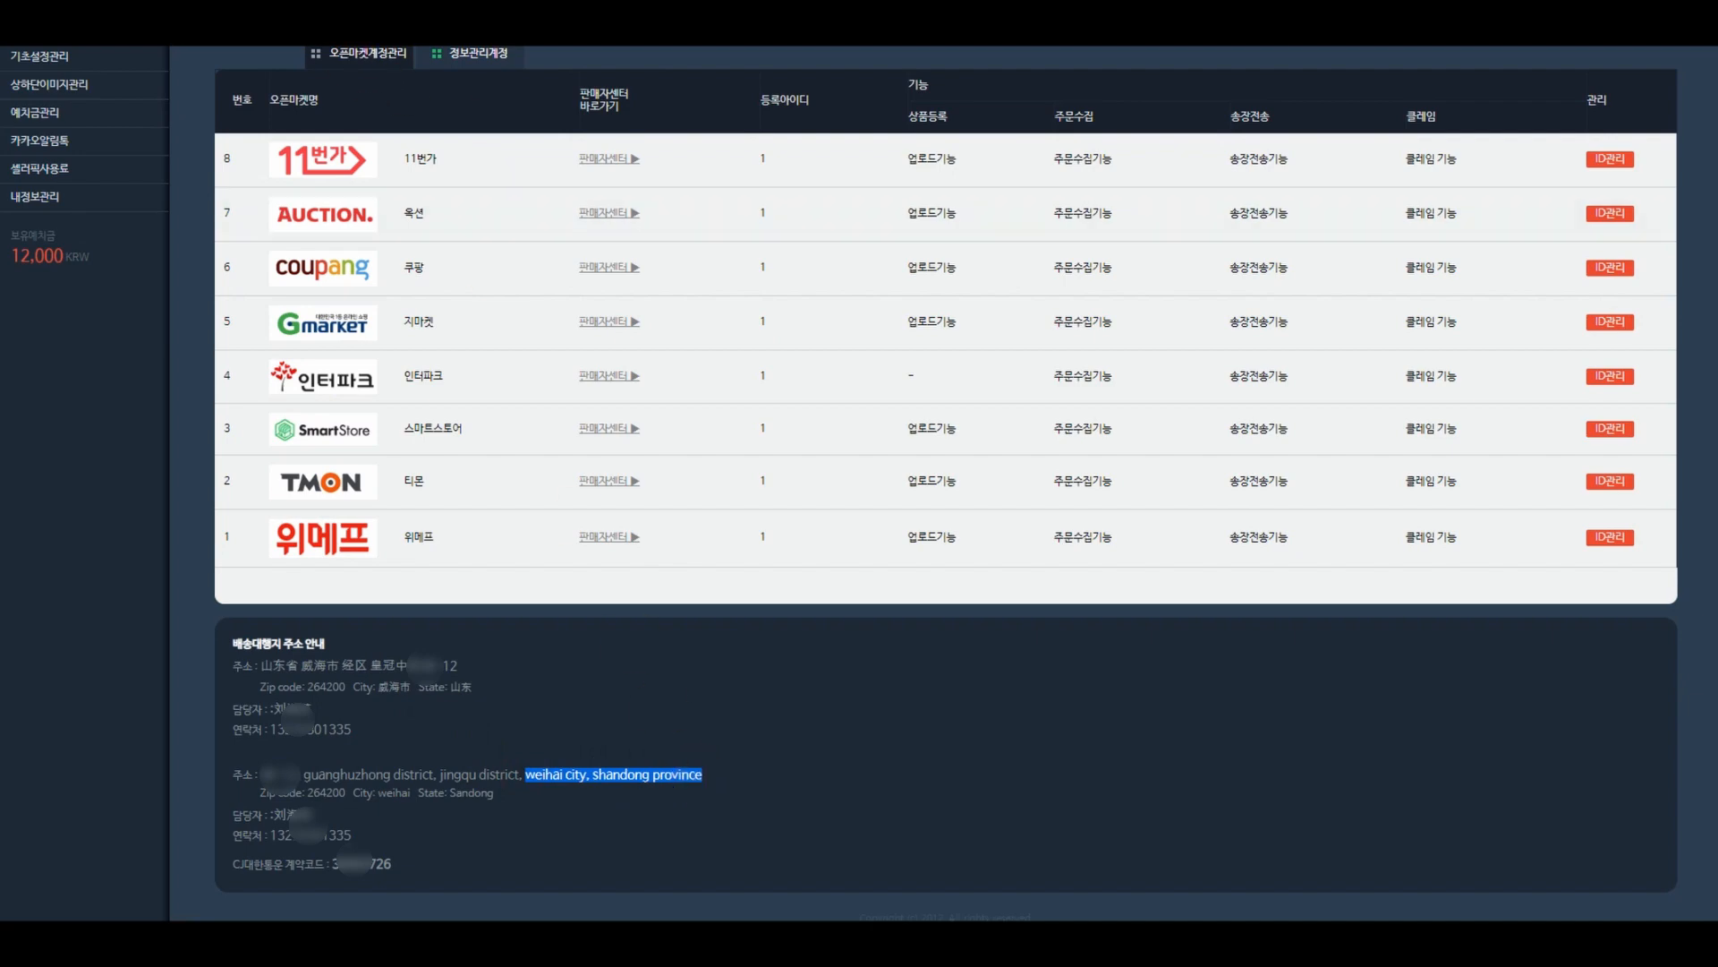
click(336, 25)
click(759, 608)
key(ctrl+v)
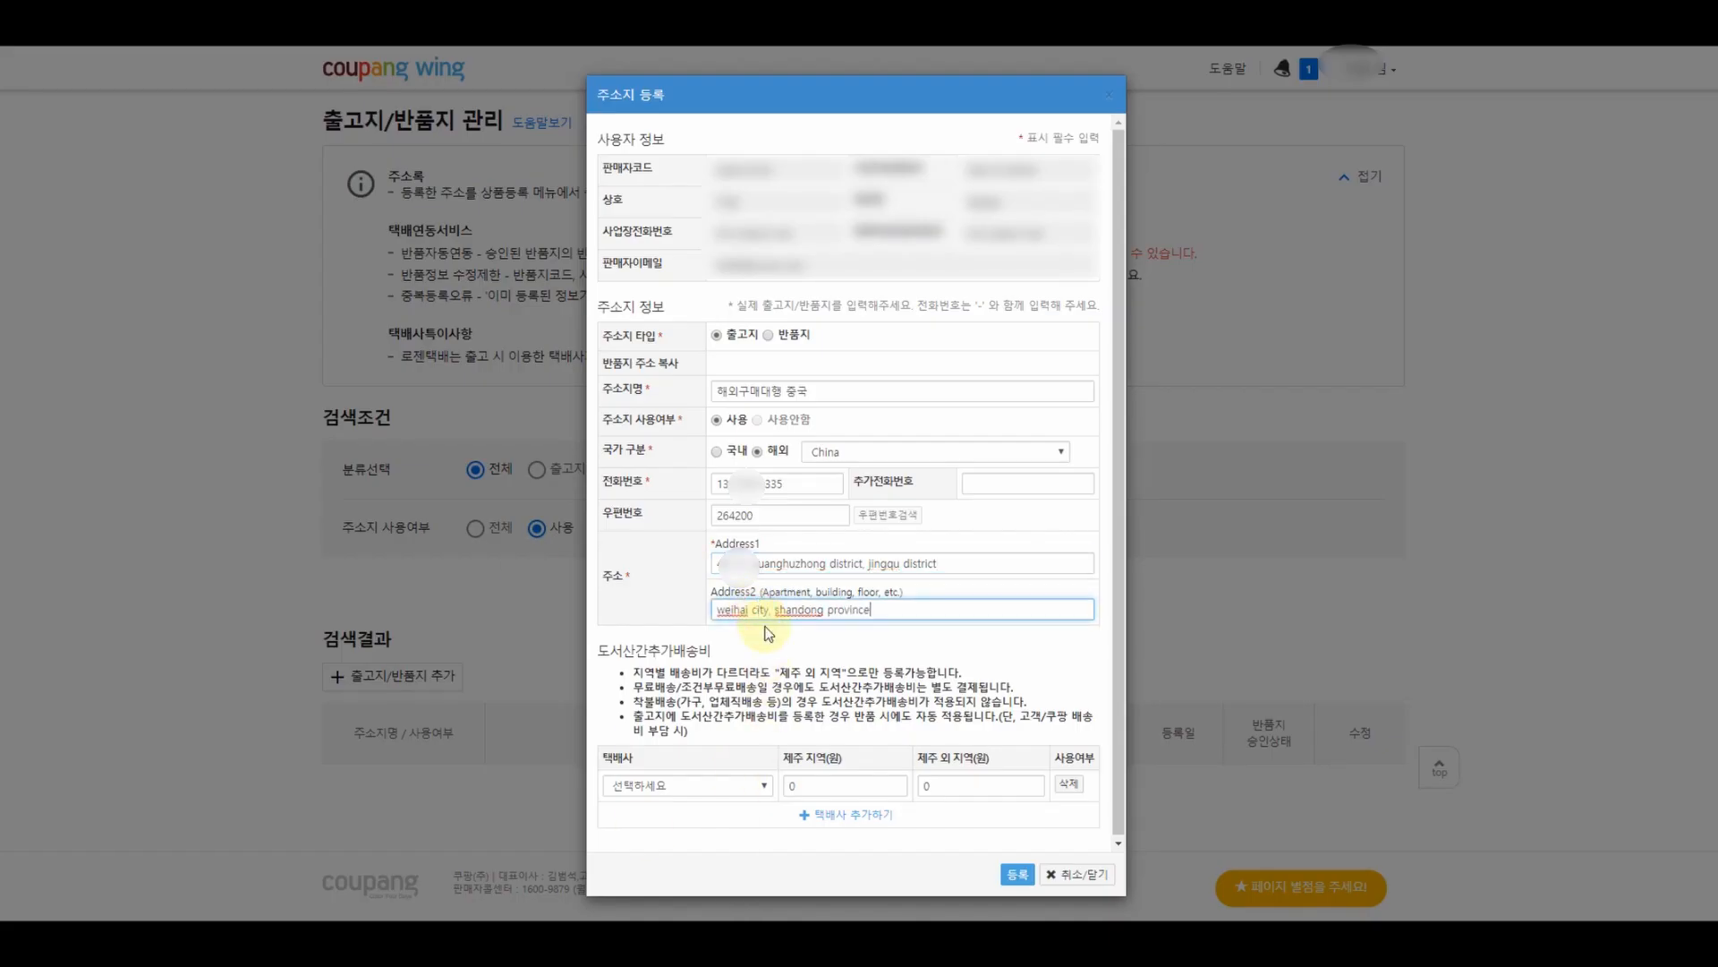
- Choose CJ 대한통운 as courier and register the shipping address
click(707, 786)
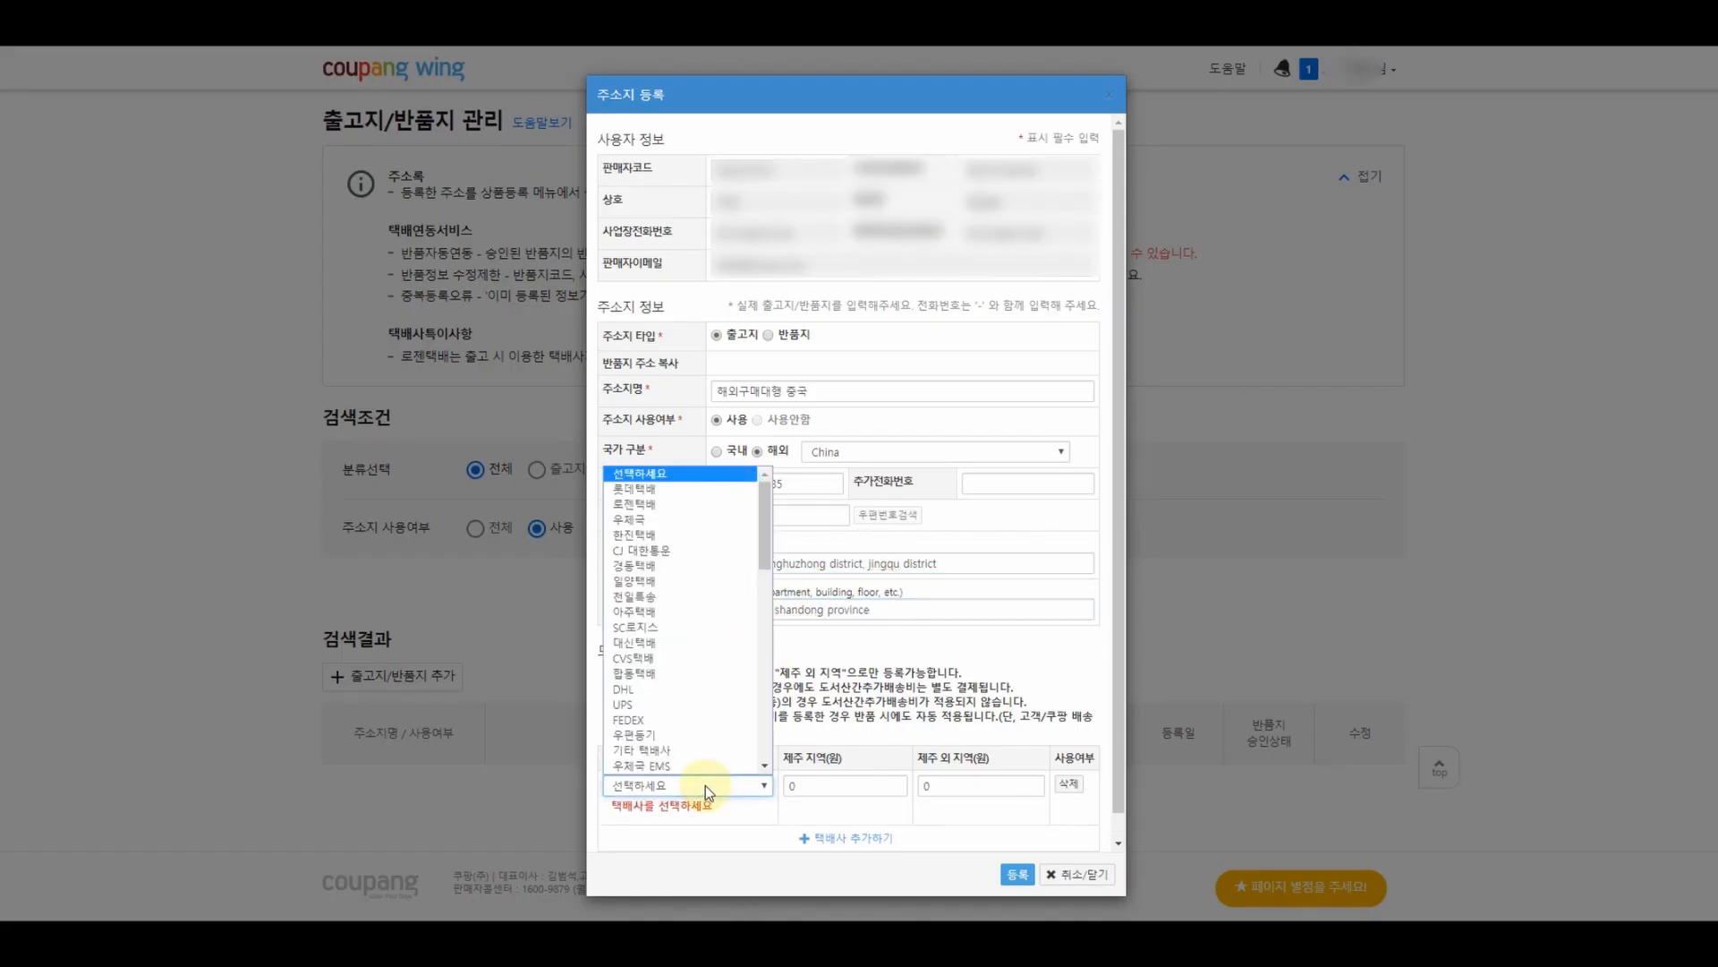
click(660, 518)
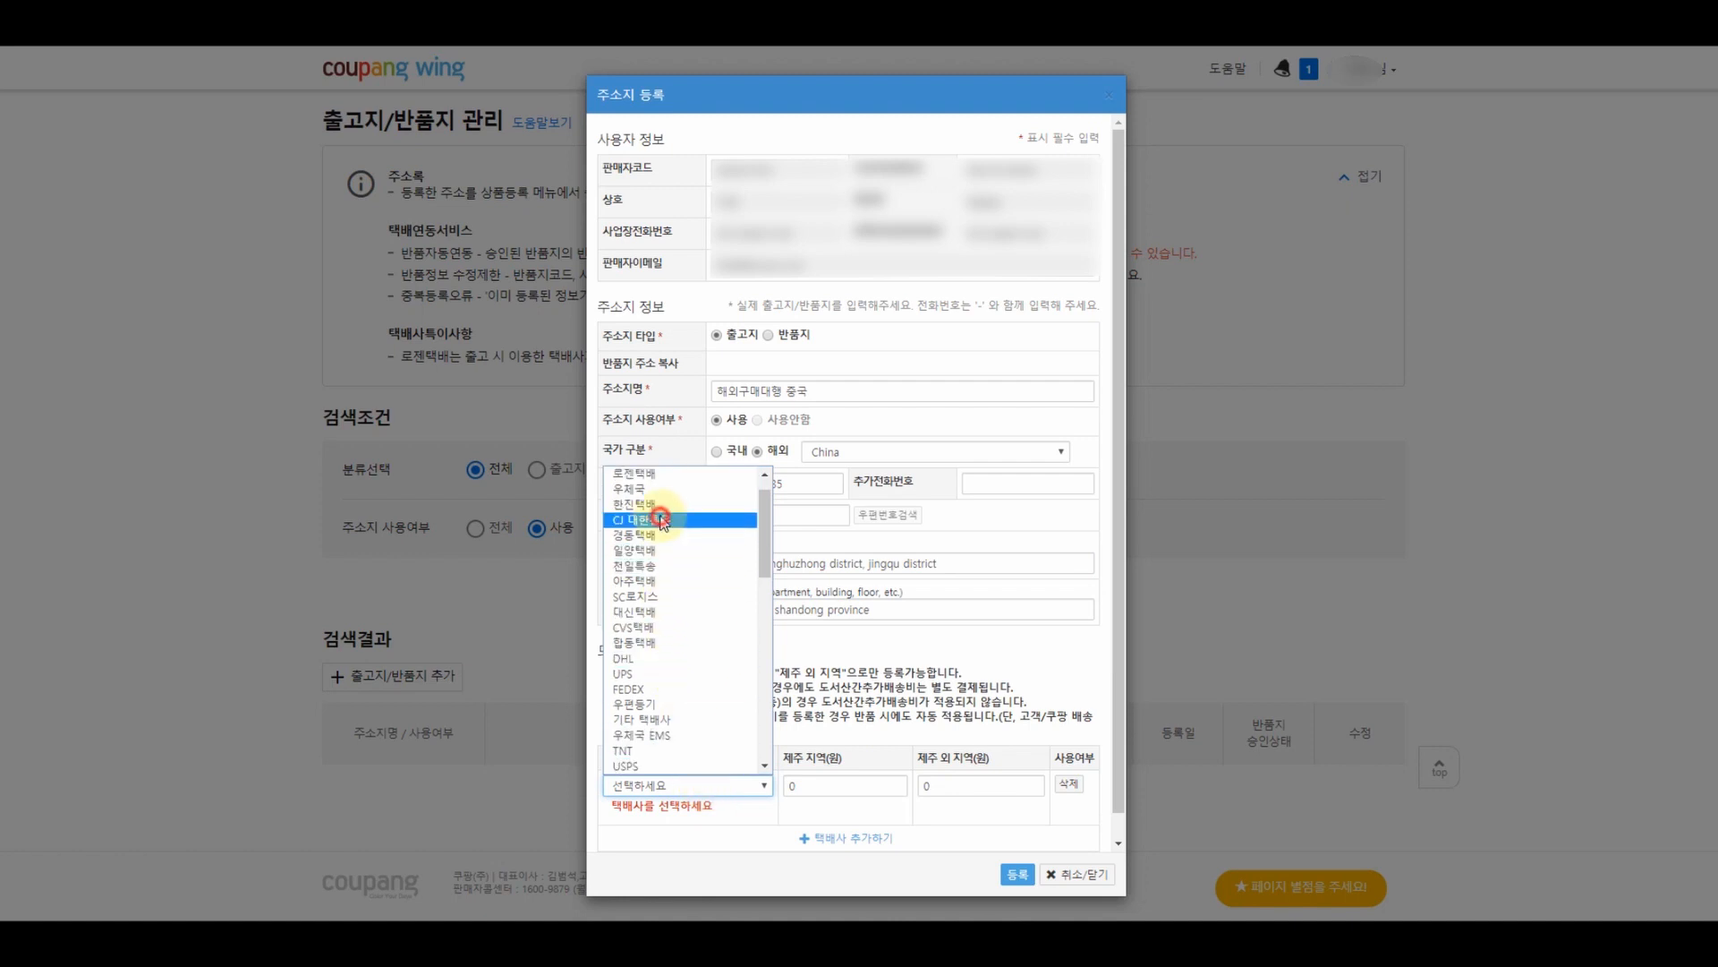
click(1017, 875)
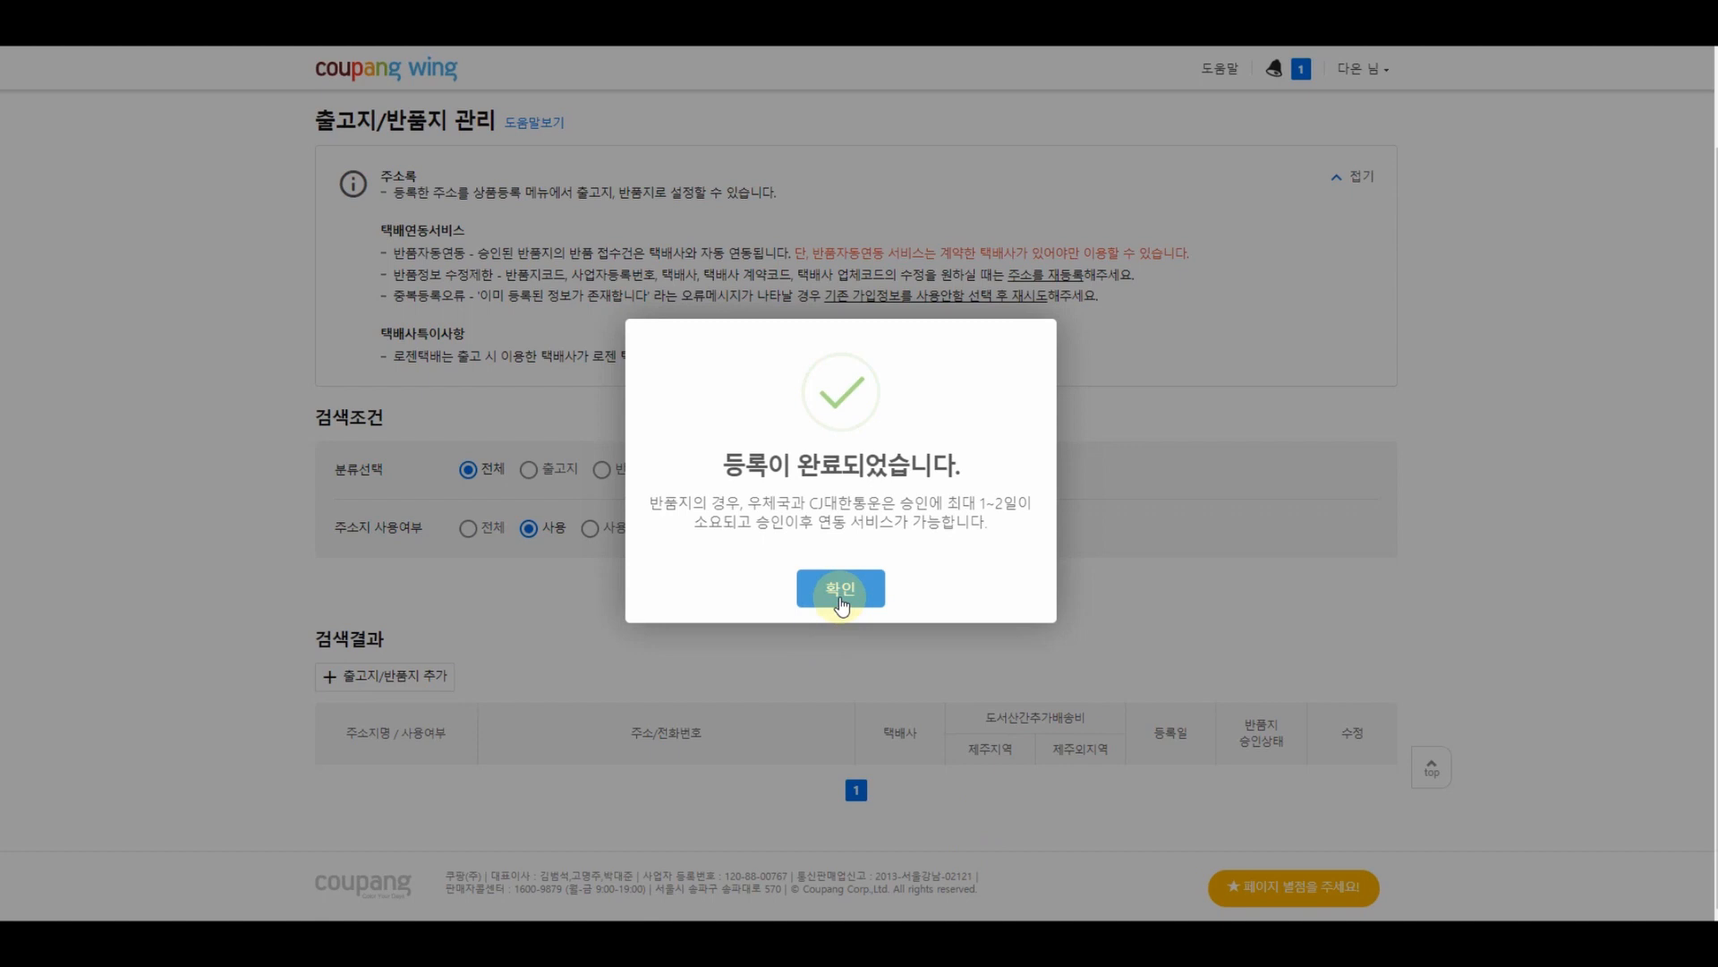
click(841, 591)
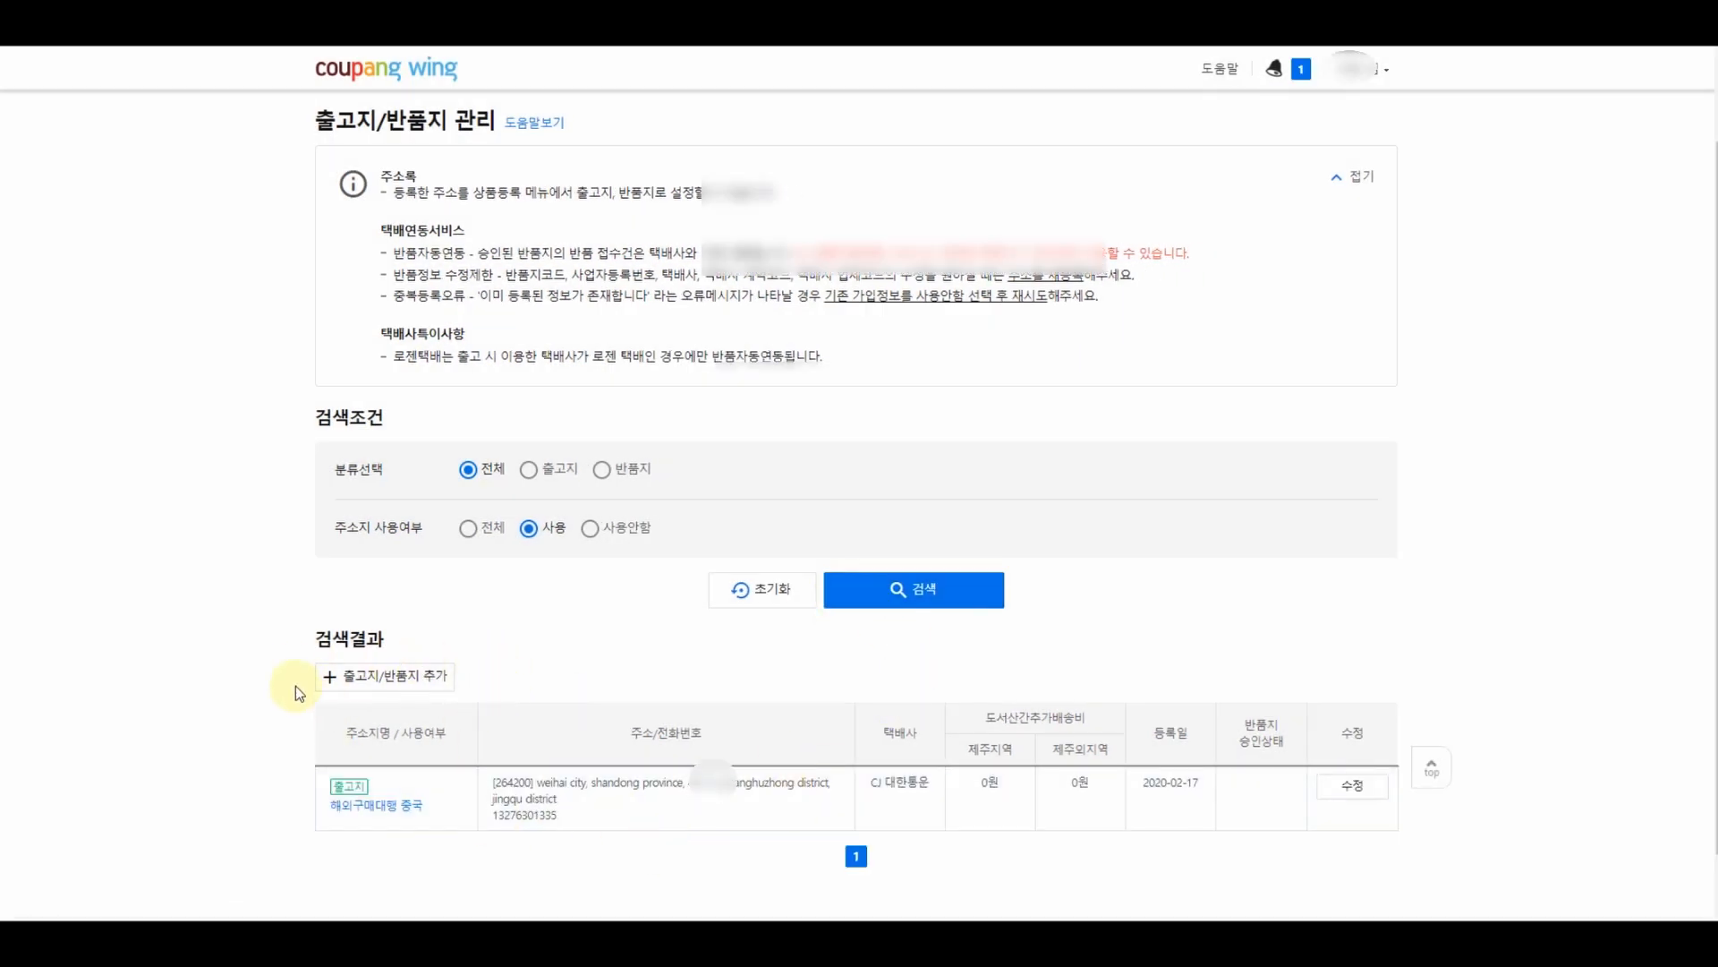
- Start a new 반품지 return address, entering its name, phone number and searched domestic address
click(414, 674)
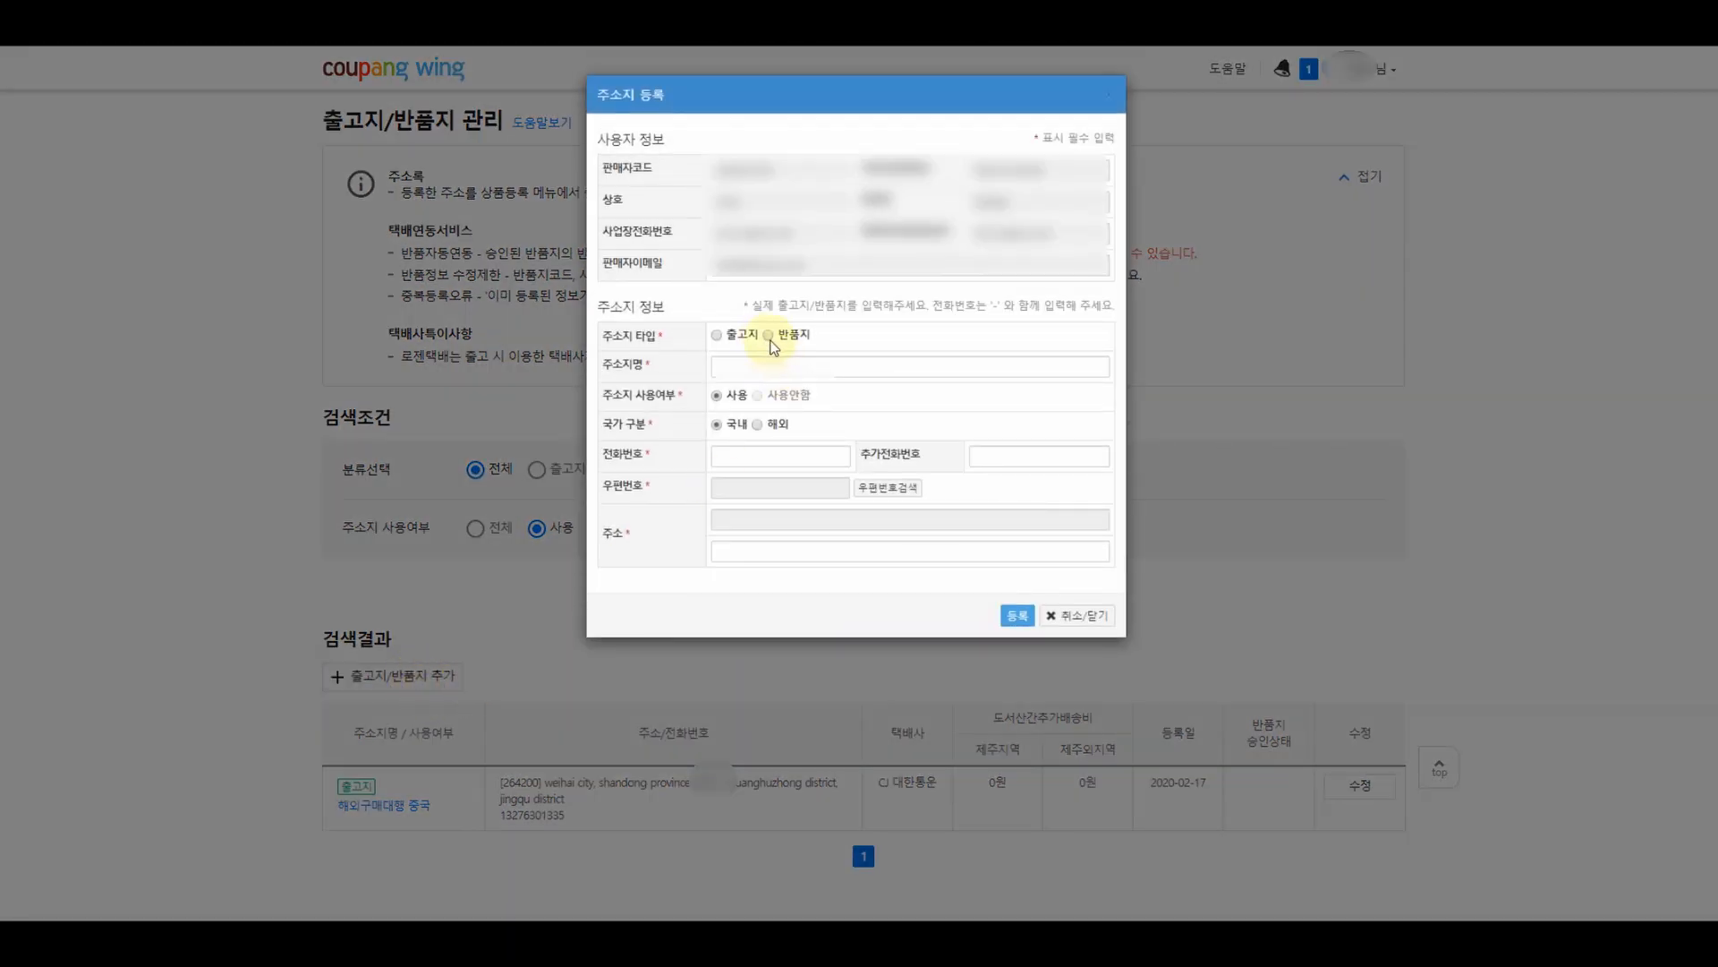
click(769, 336)
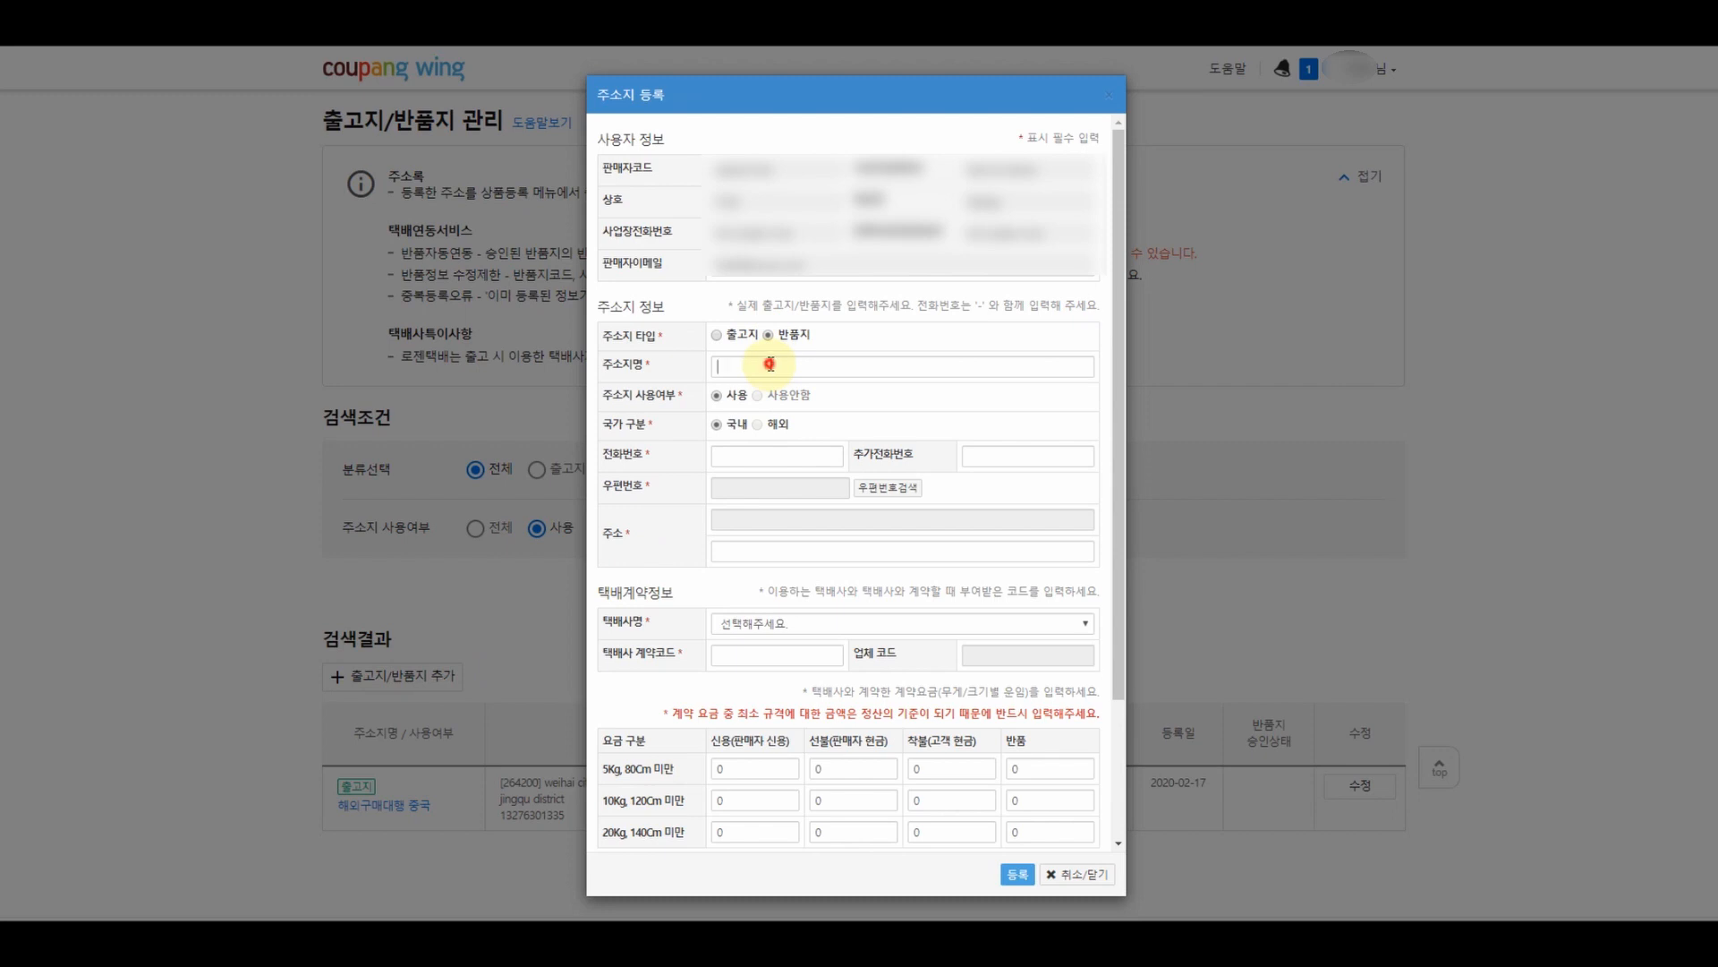
click(769, 363)
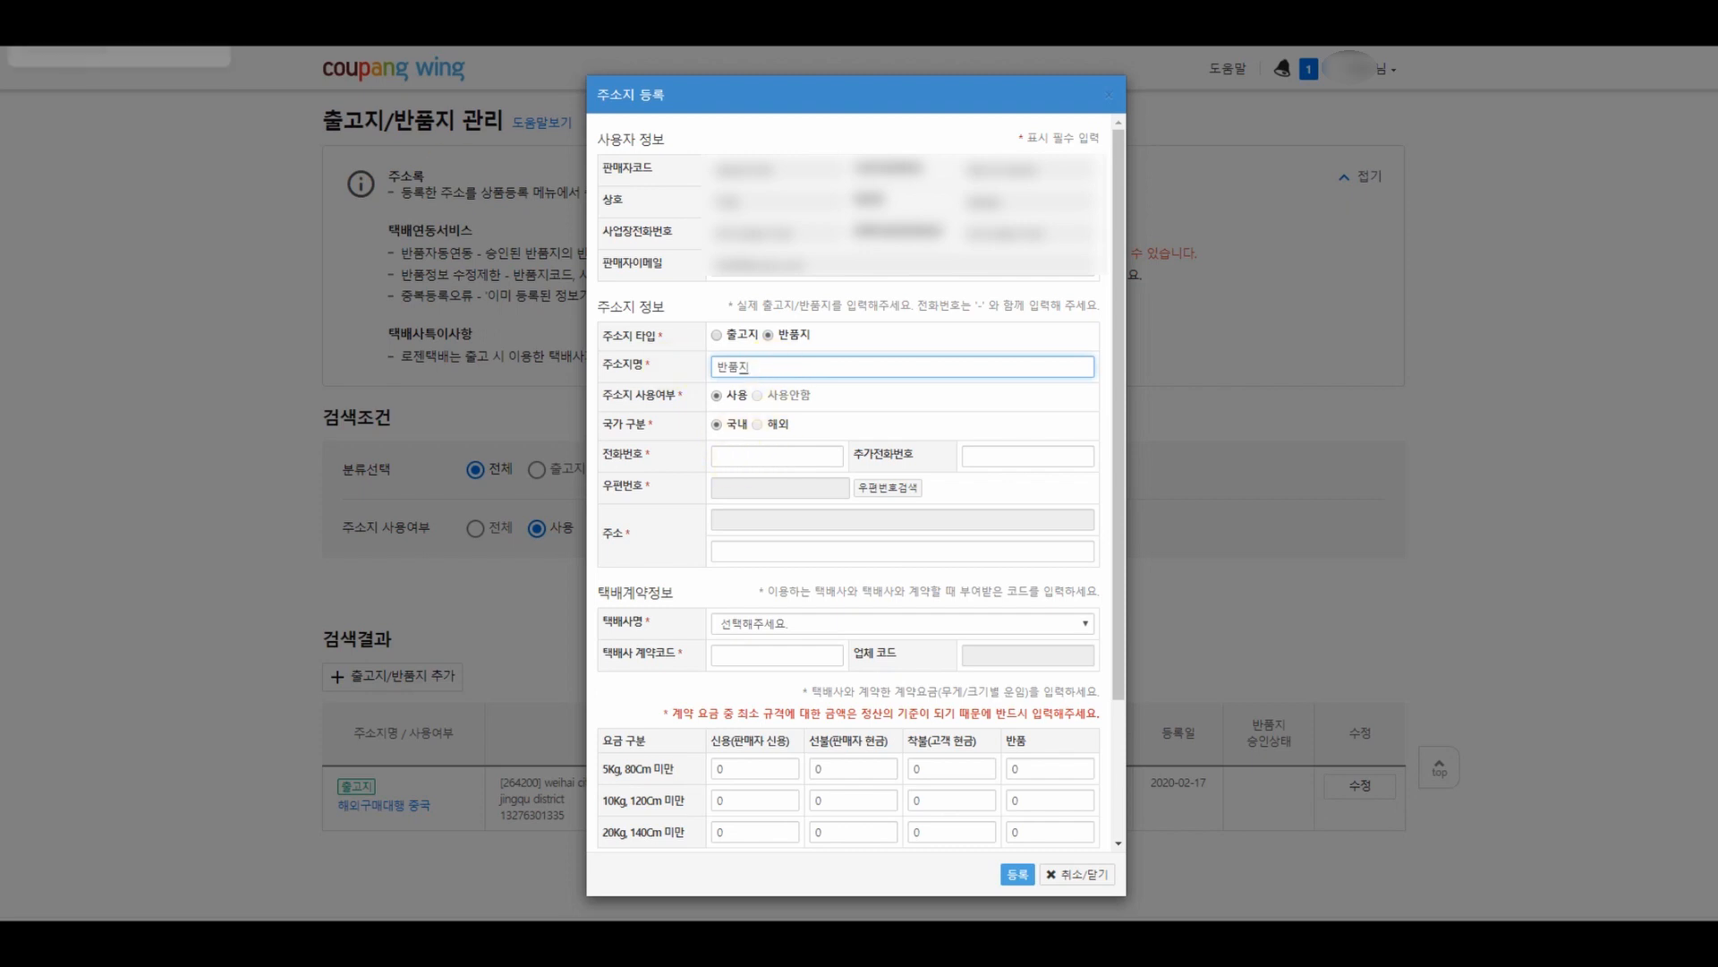
click(781, 457)
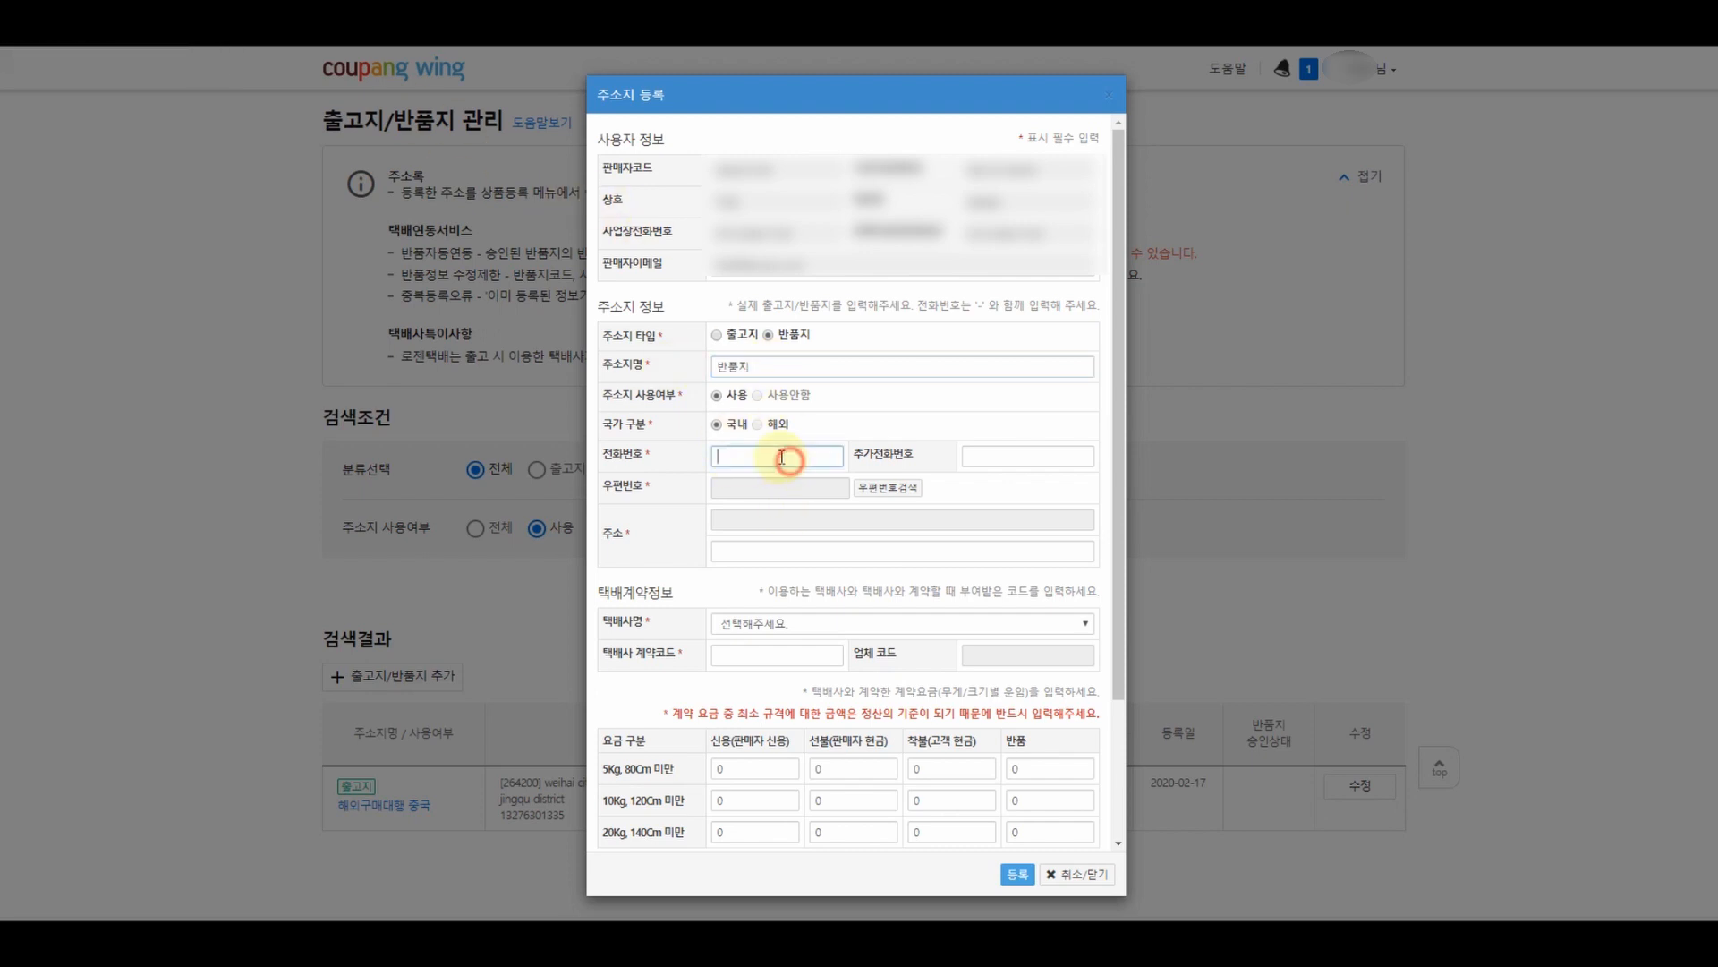
text(0)
text(10)
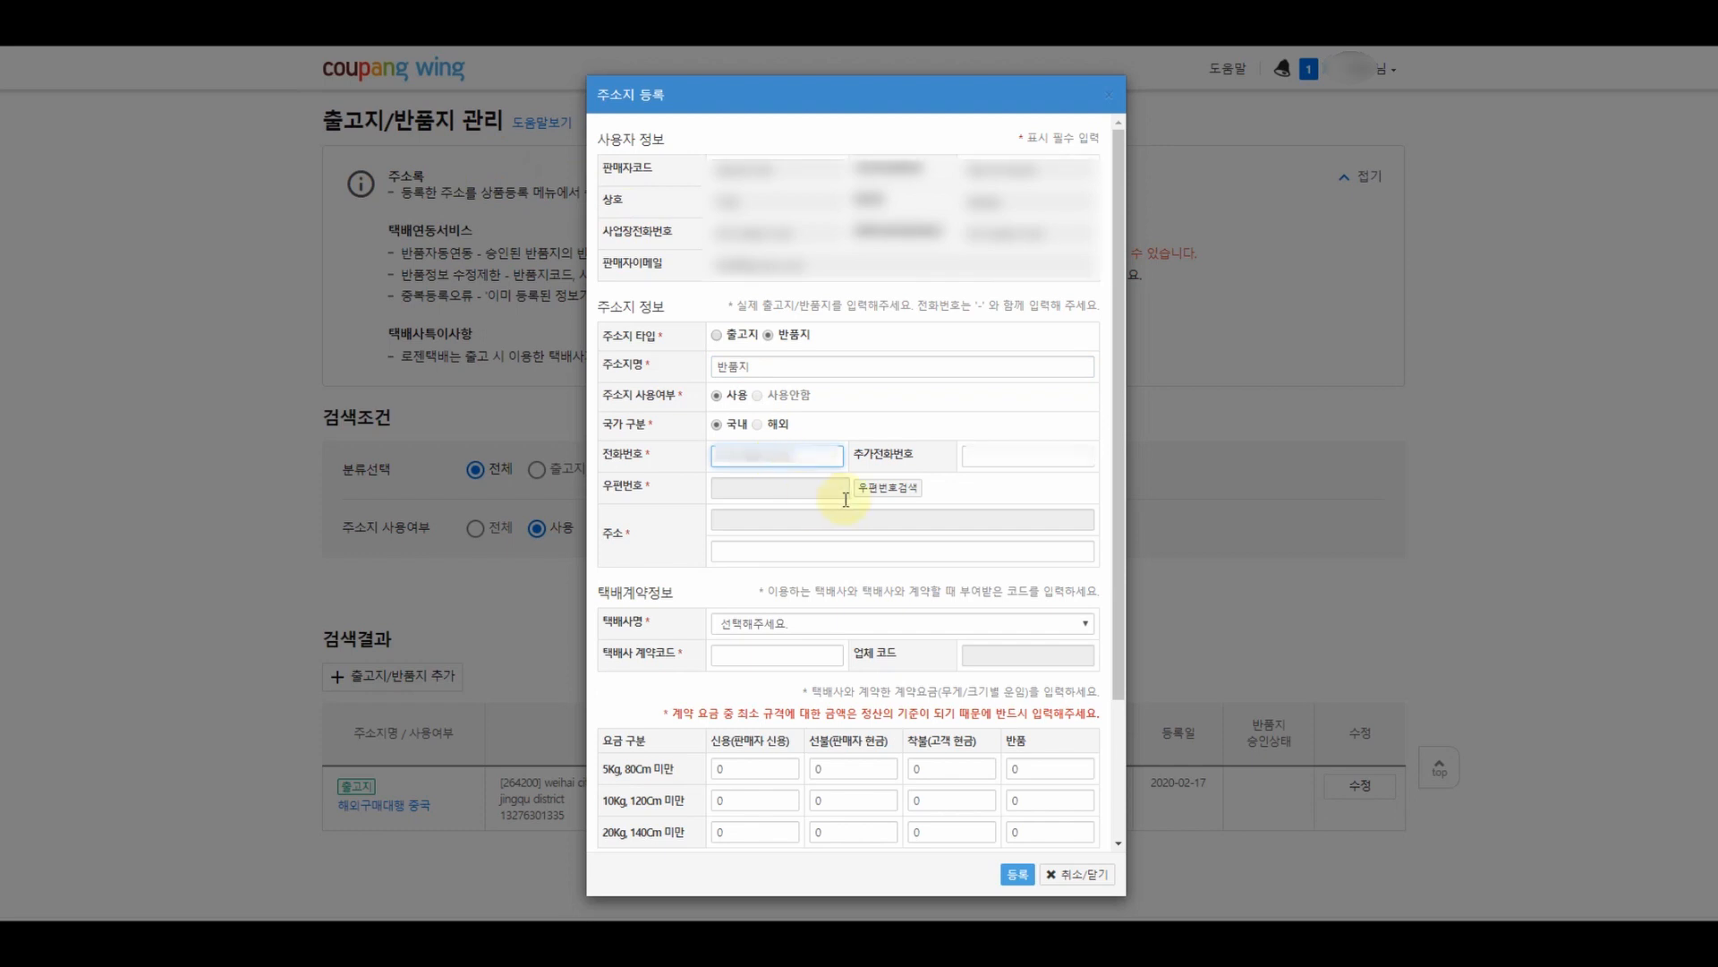
click(889, 489)
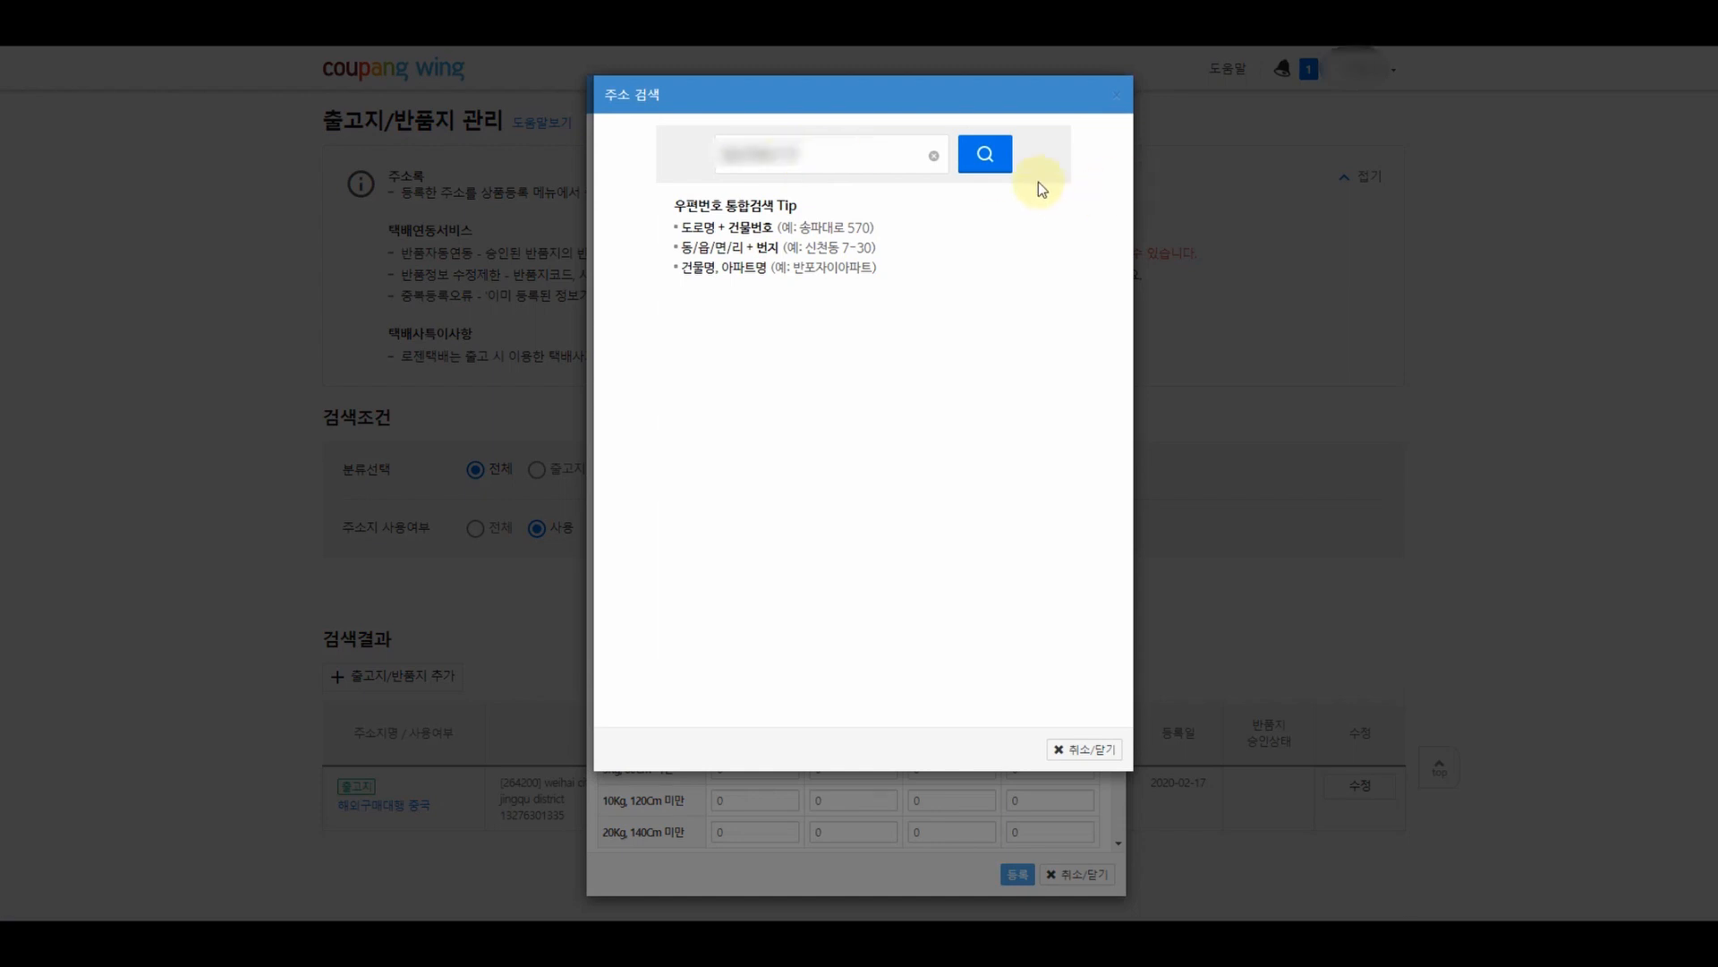
click(985, 154)
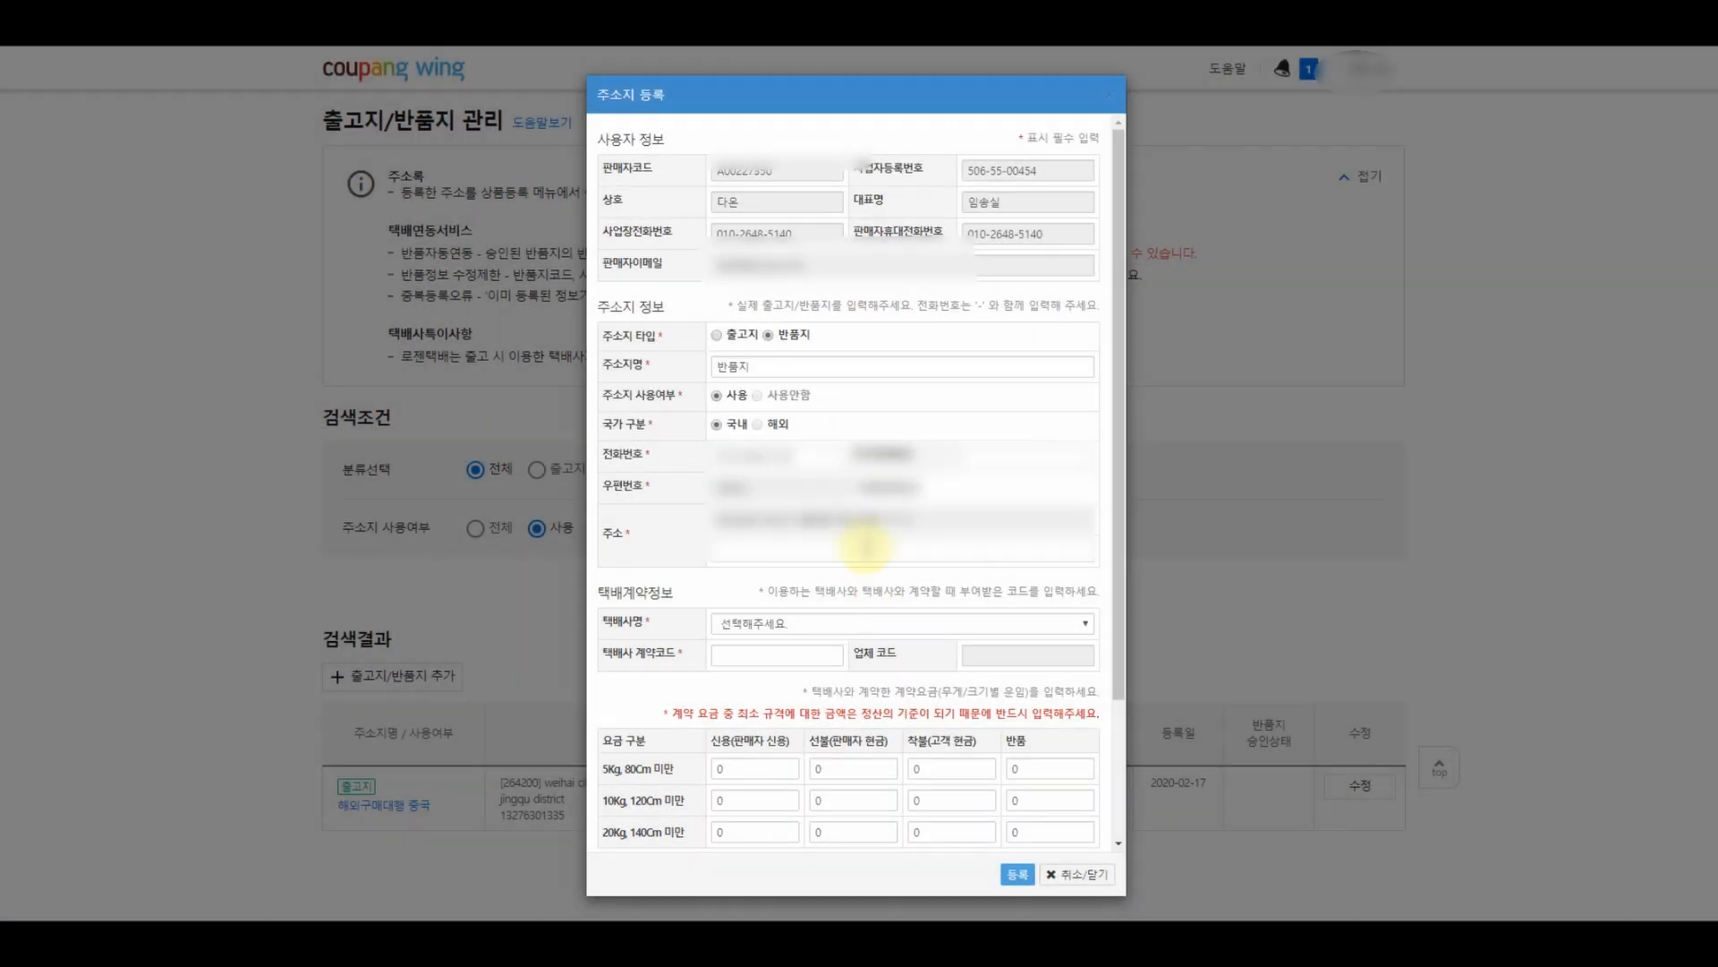
click(864, 546)
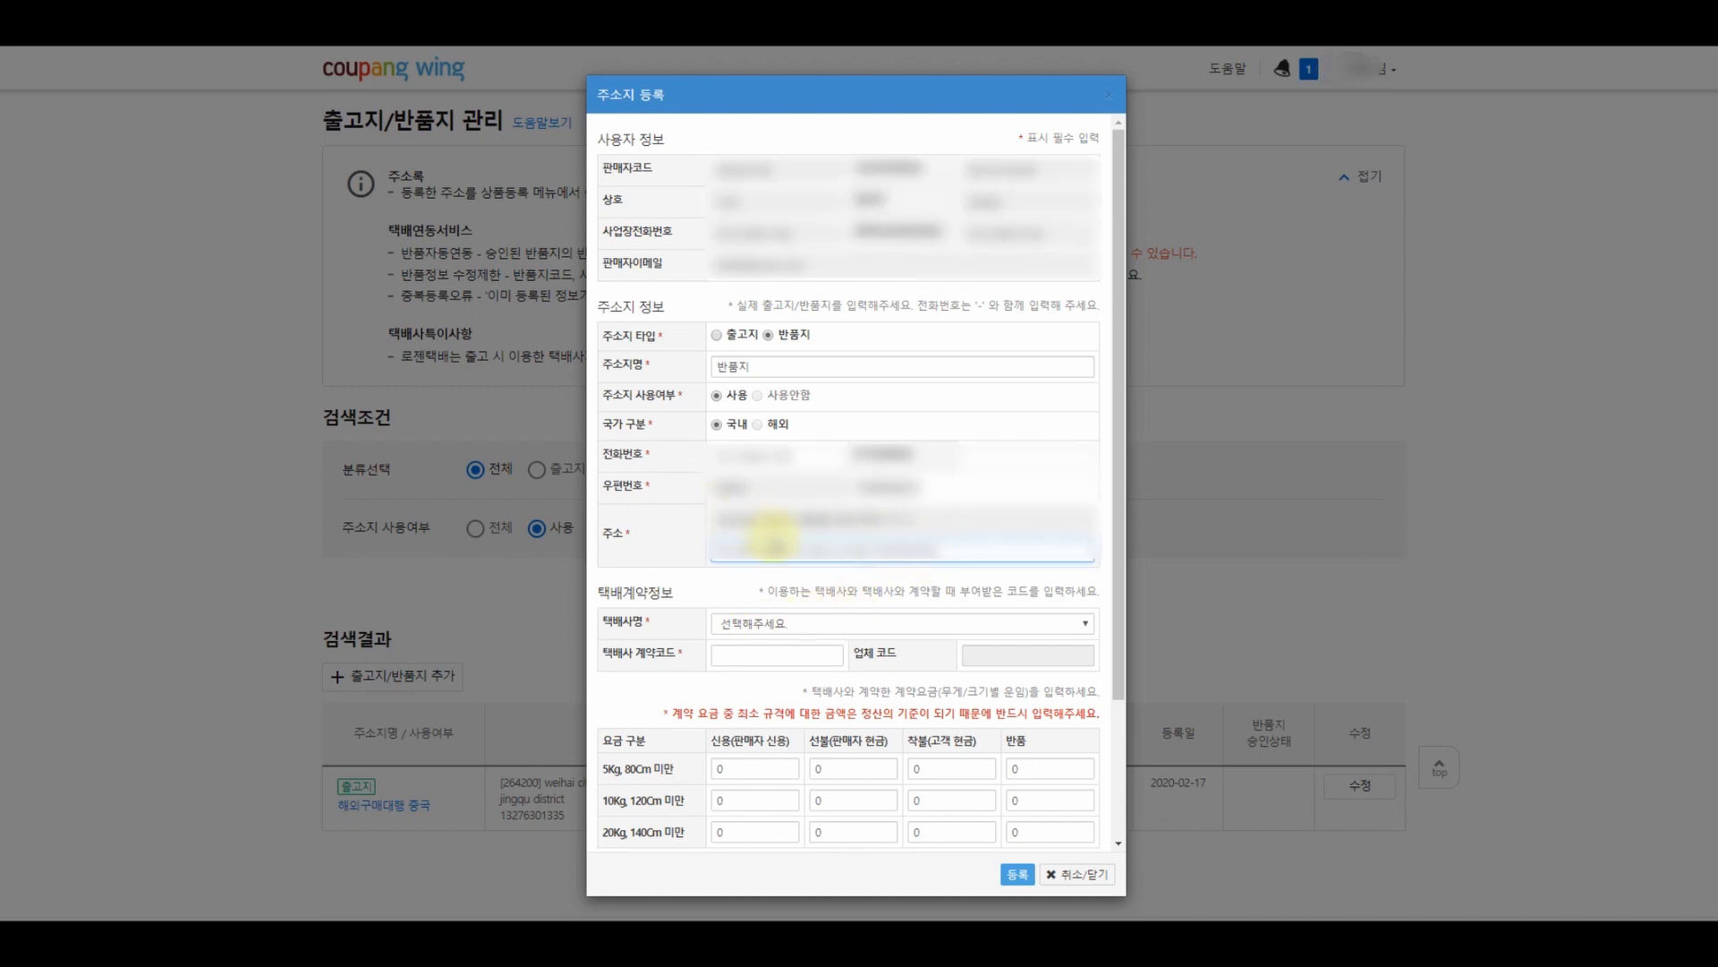
- Choose CJ 대한통운 as the return courier
click(757, 626)
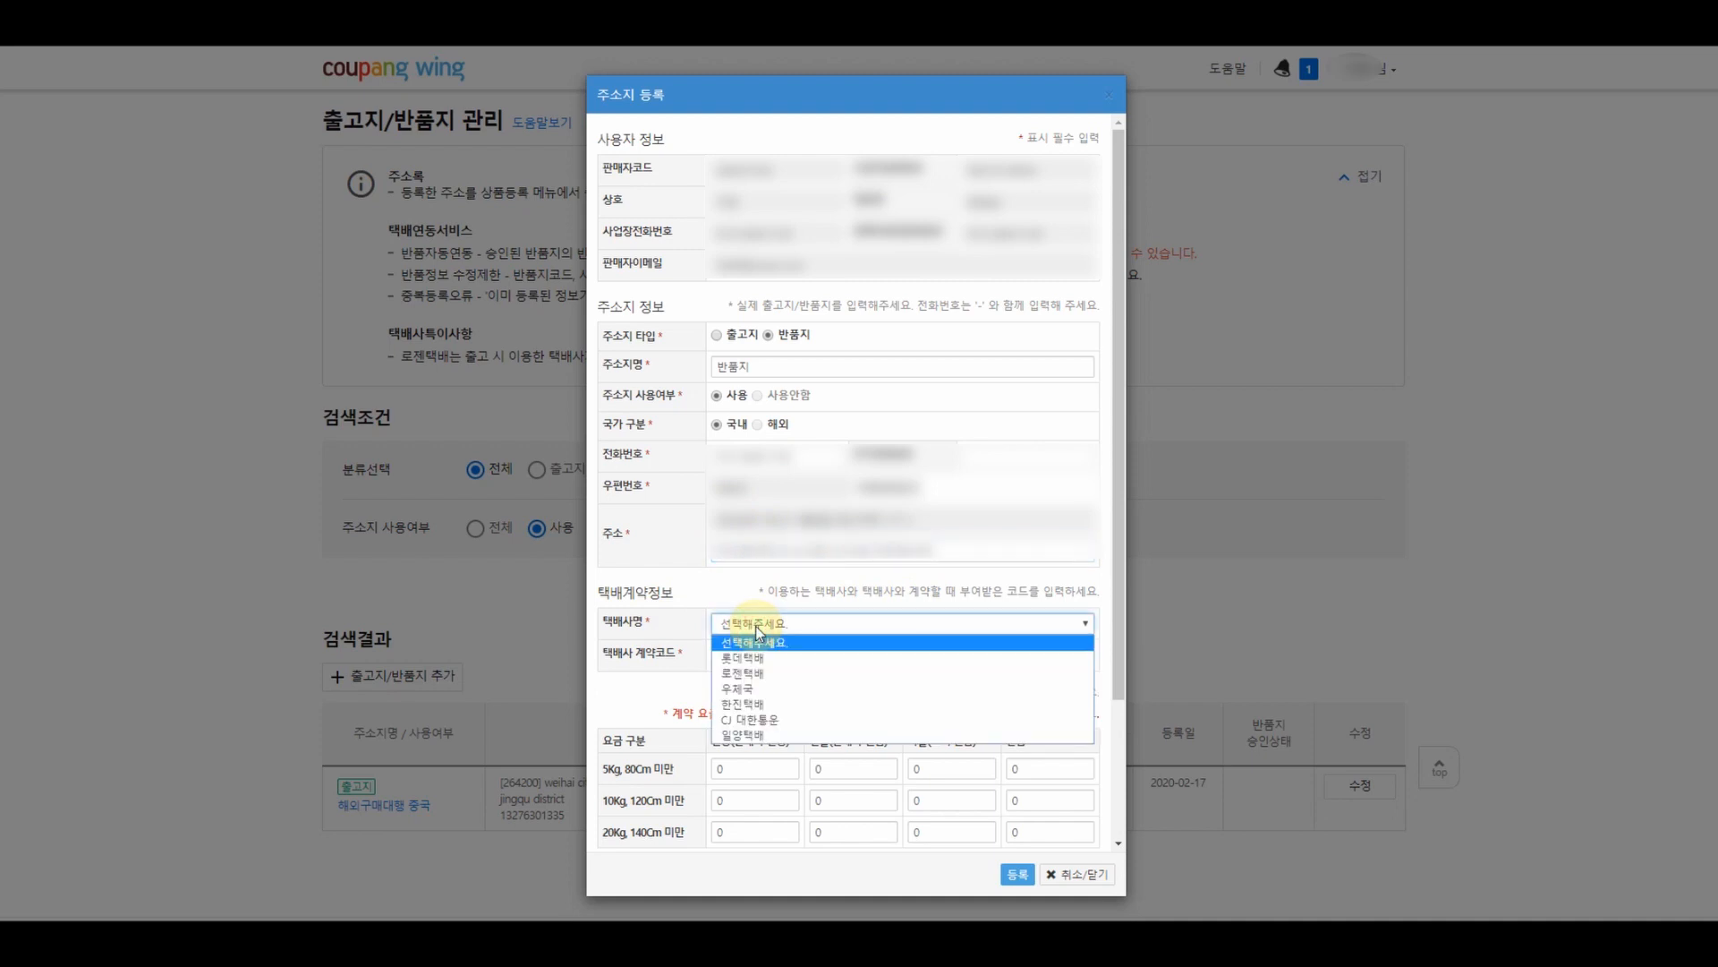
click(765, 719)
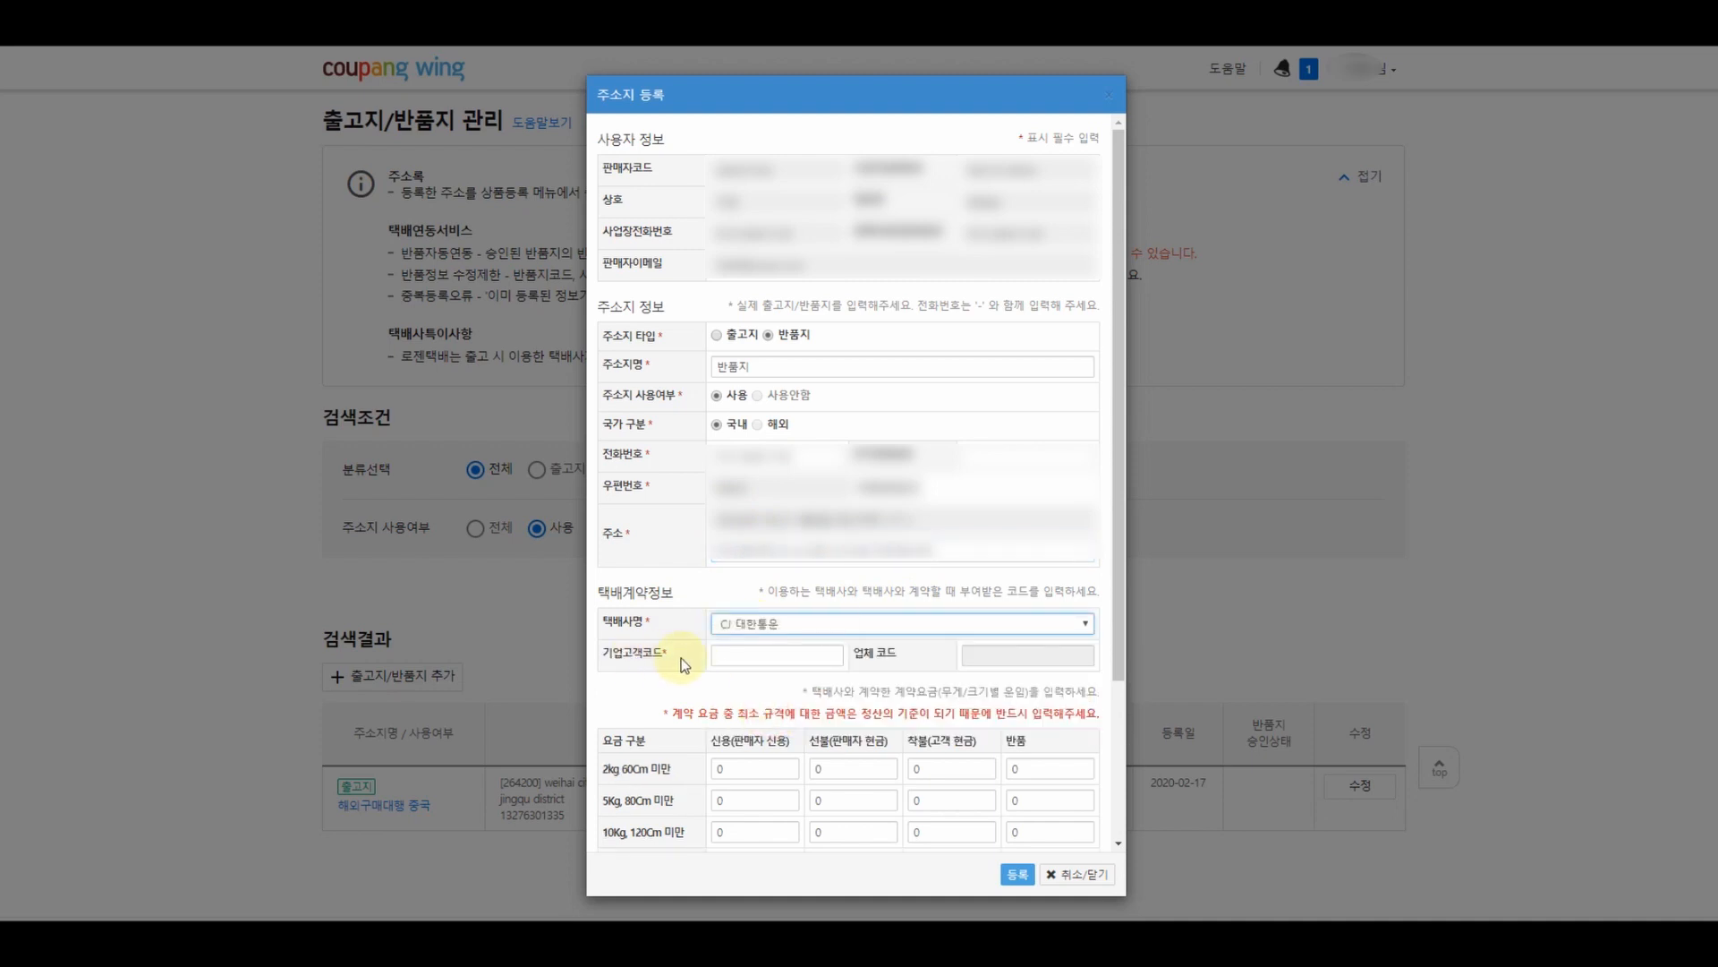
click(743, 658)
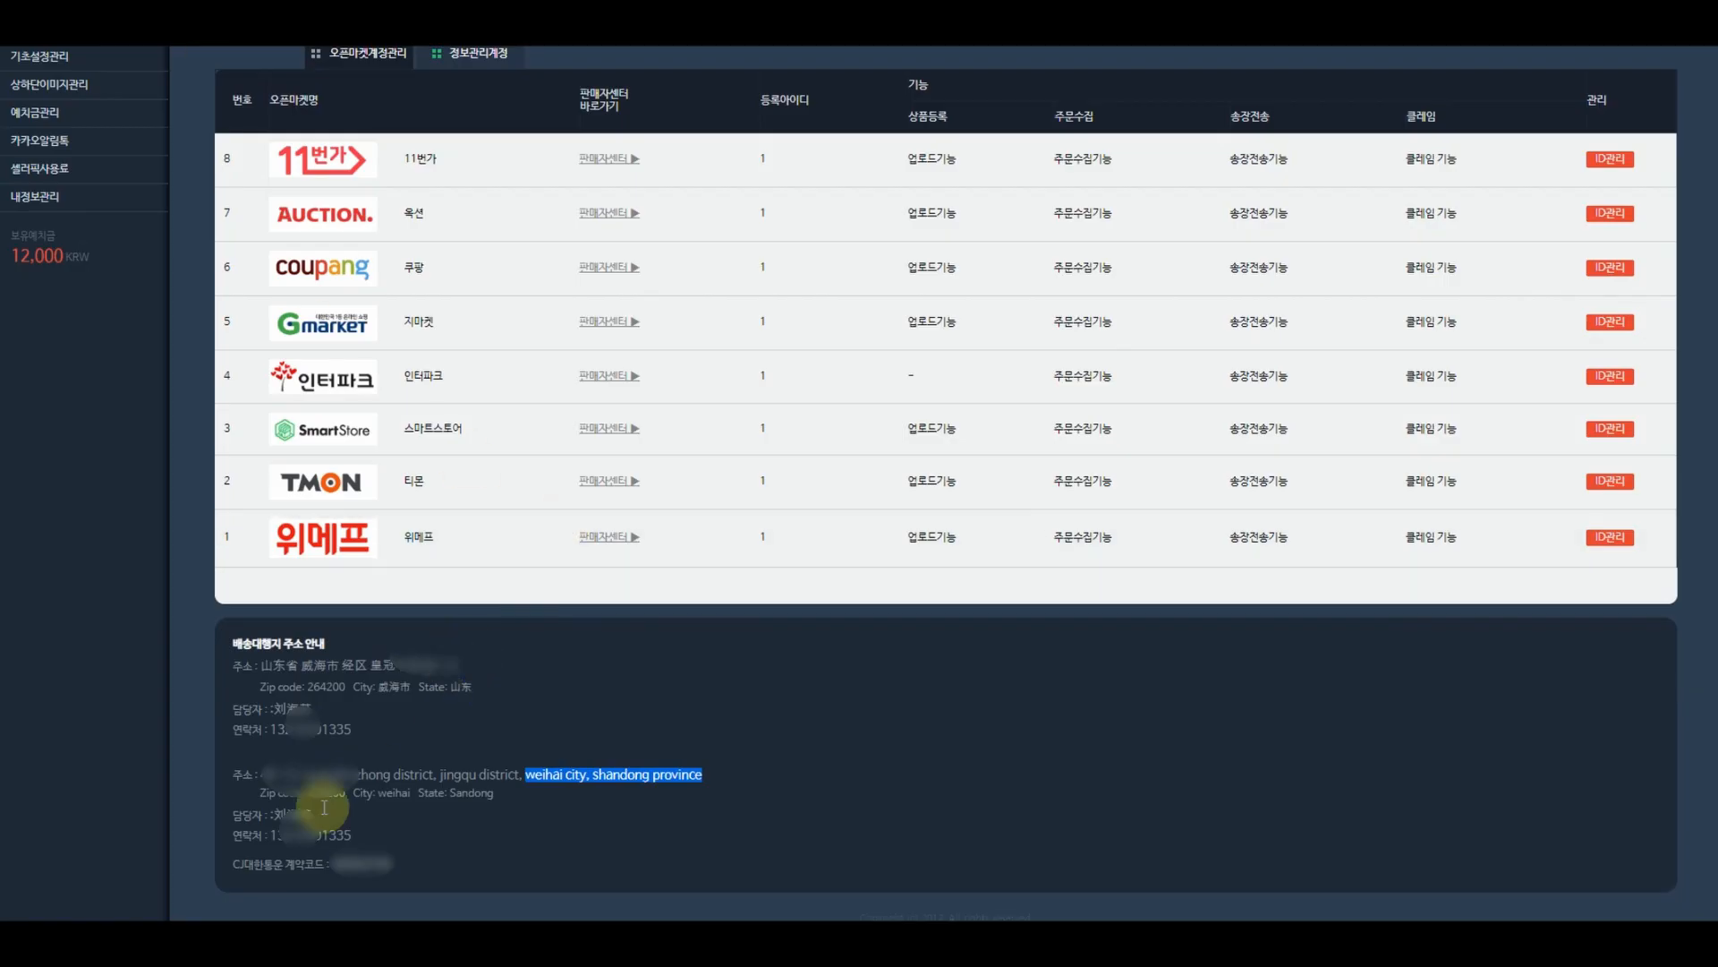
- Copy the CJ contract code from Sellerpick into the 기업고객코드 field
drag(401, 872, 338, 861)
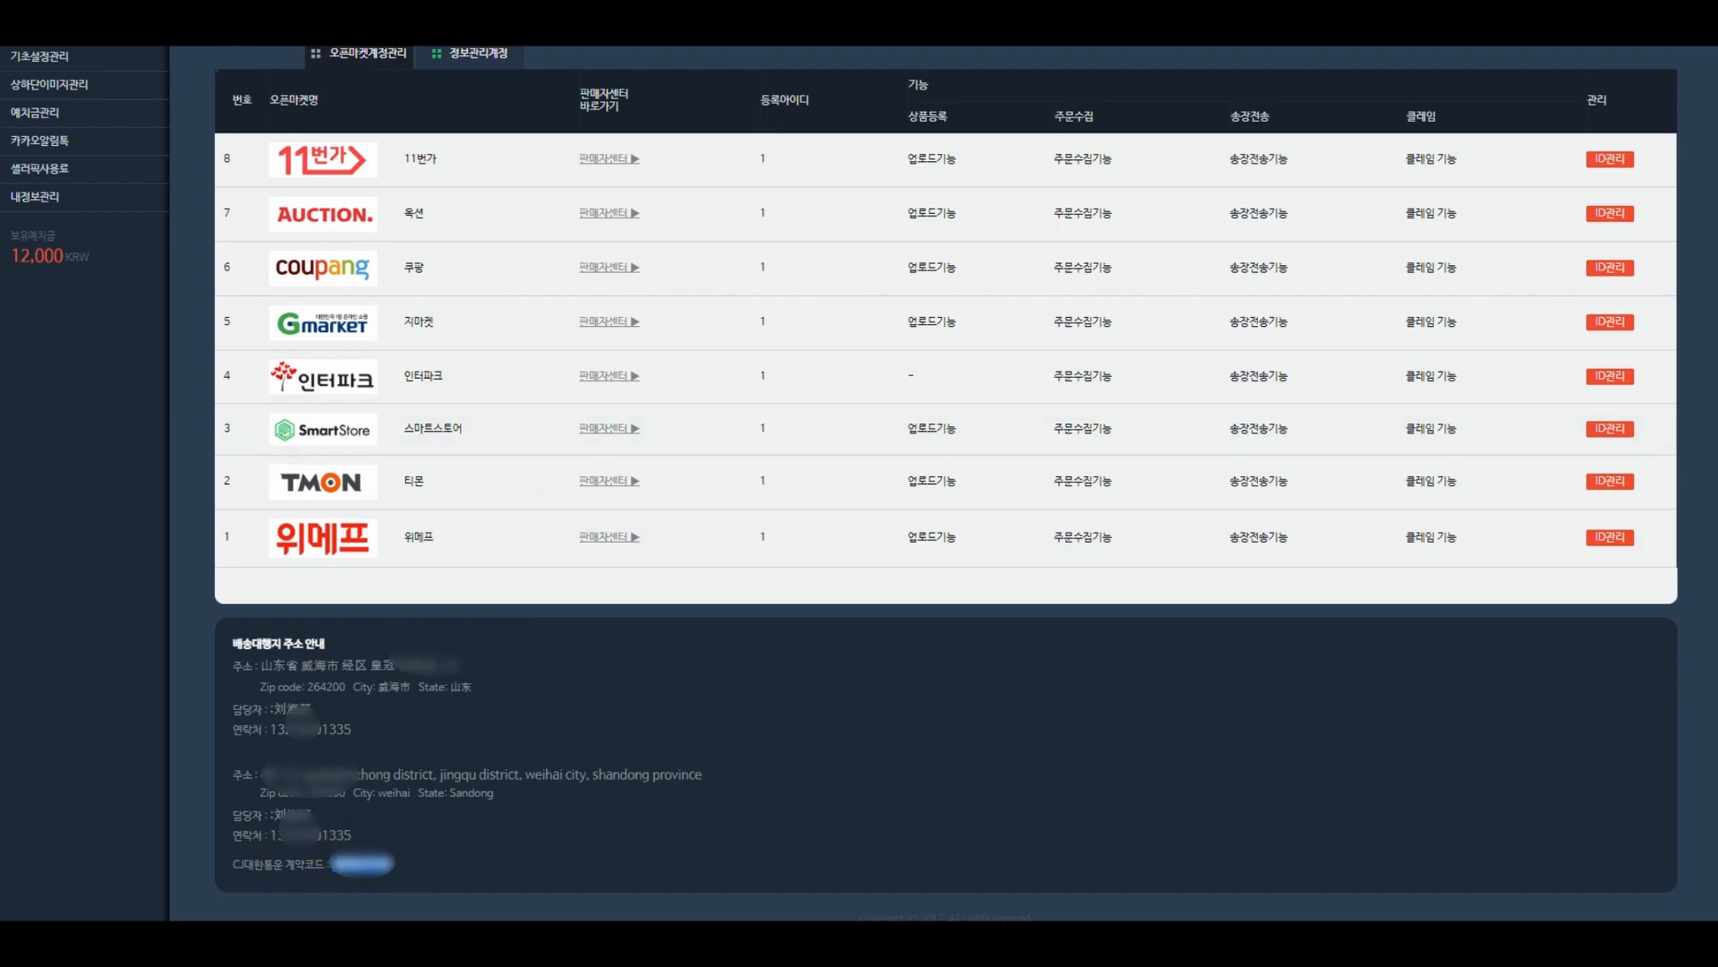
click(369, 25)
click(781, 658)
key(ctrl+v)
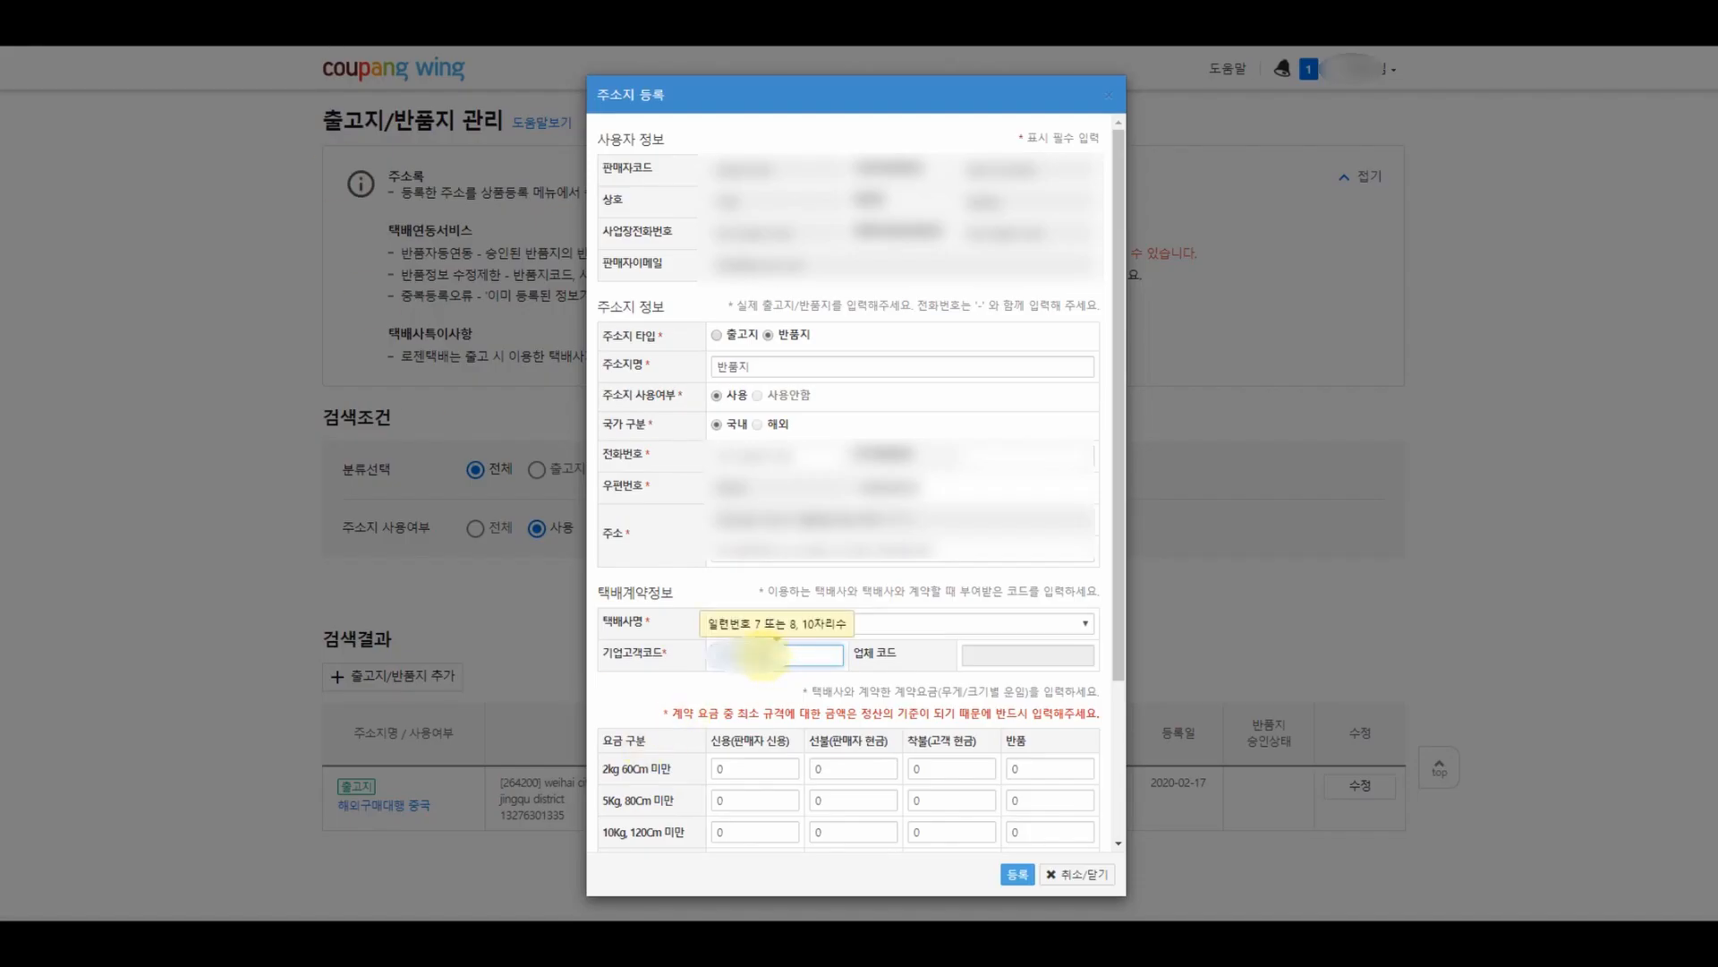
click(687, 742)
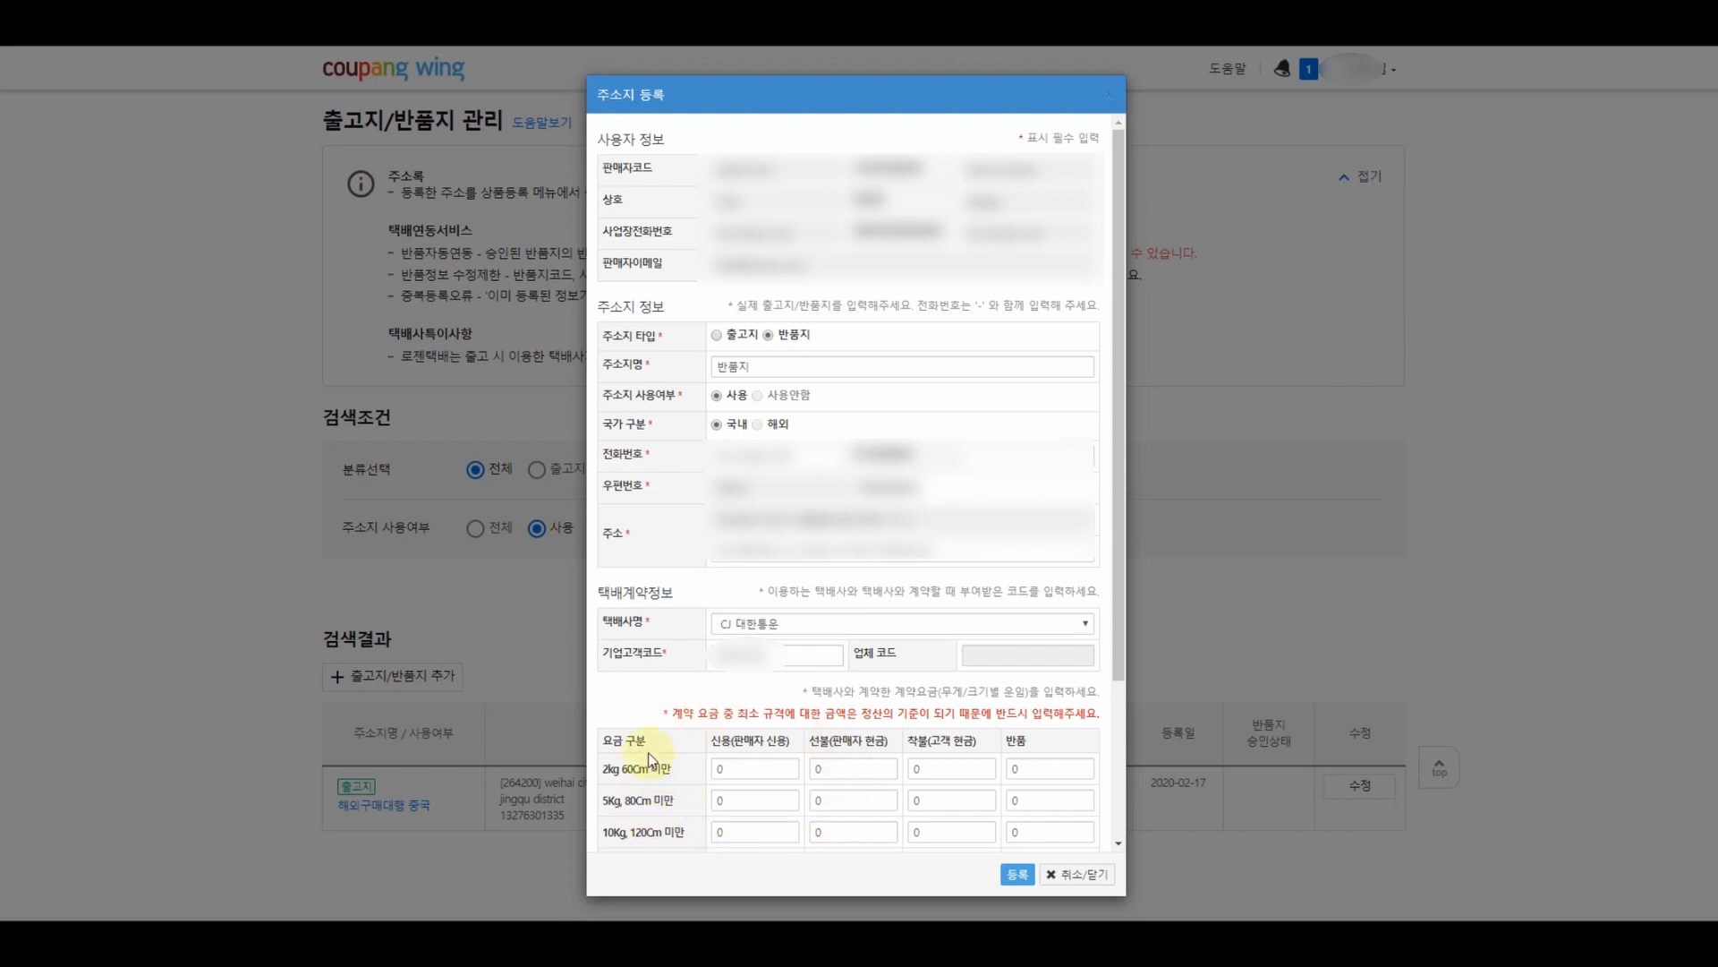
- Set every return rate to 3000 and register the 반품지, confirming completion
click(737, 768)
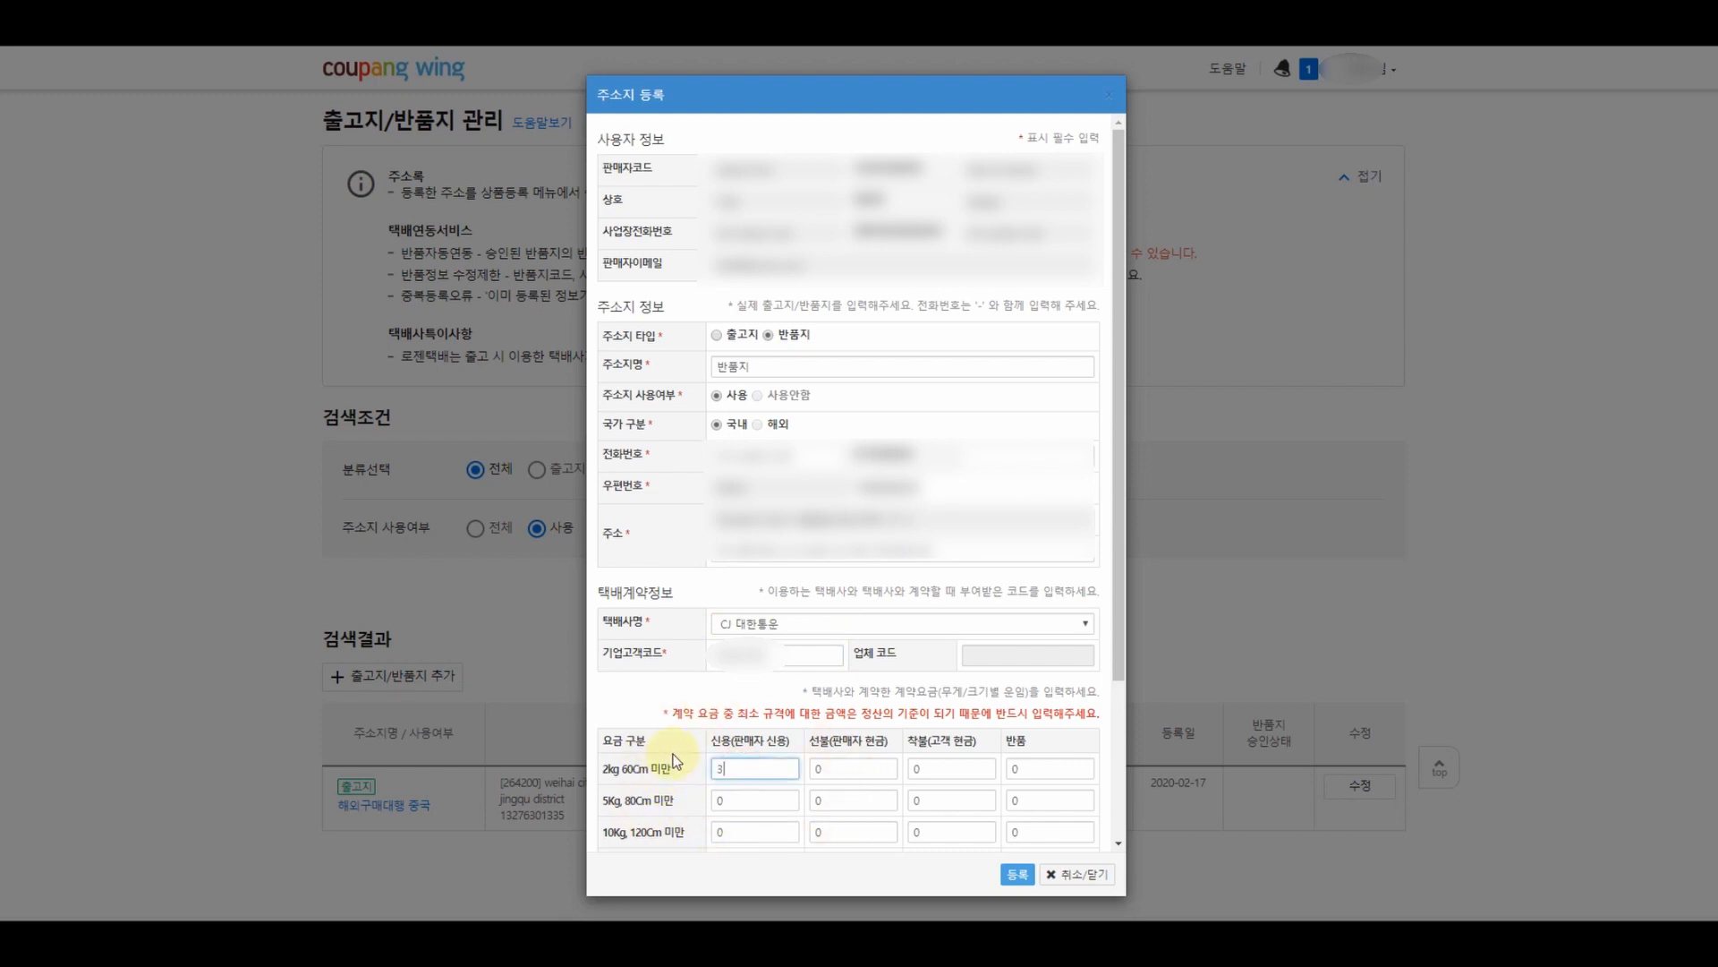
drag(1044, 768, 996, 772)
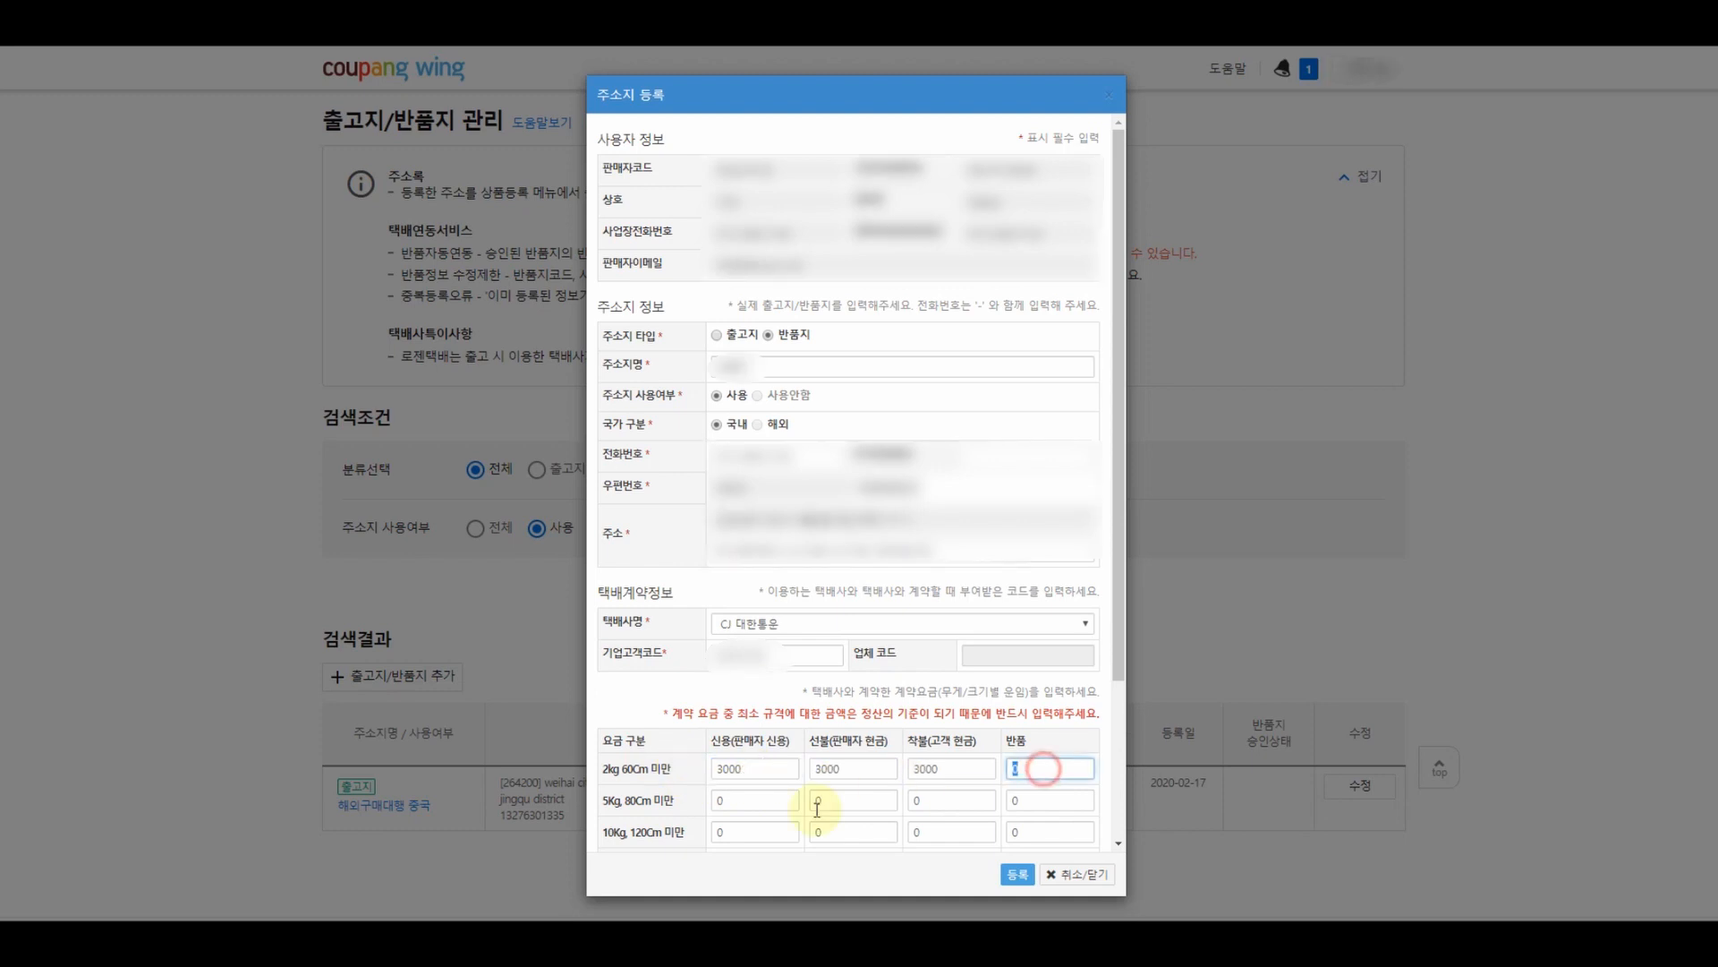
text(3000)
drag(742, 801, 703, 810)
text(3000)
drag(838, 801, 789, 802)
text(3000)
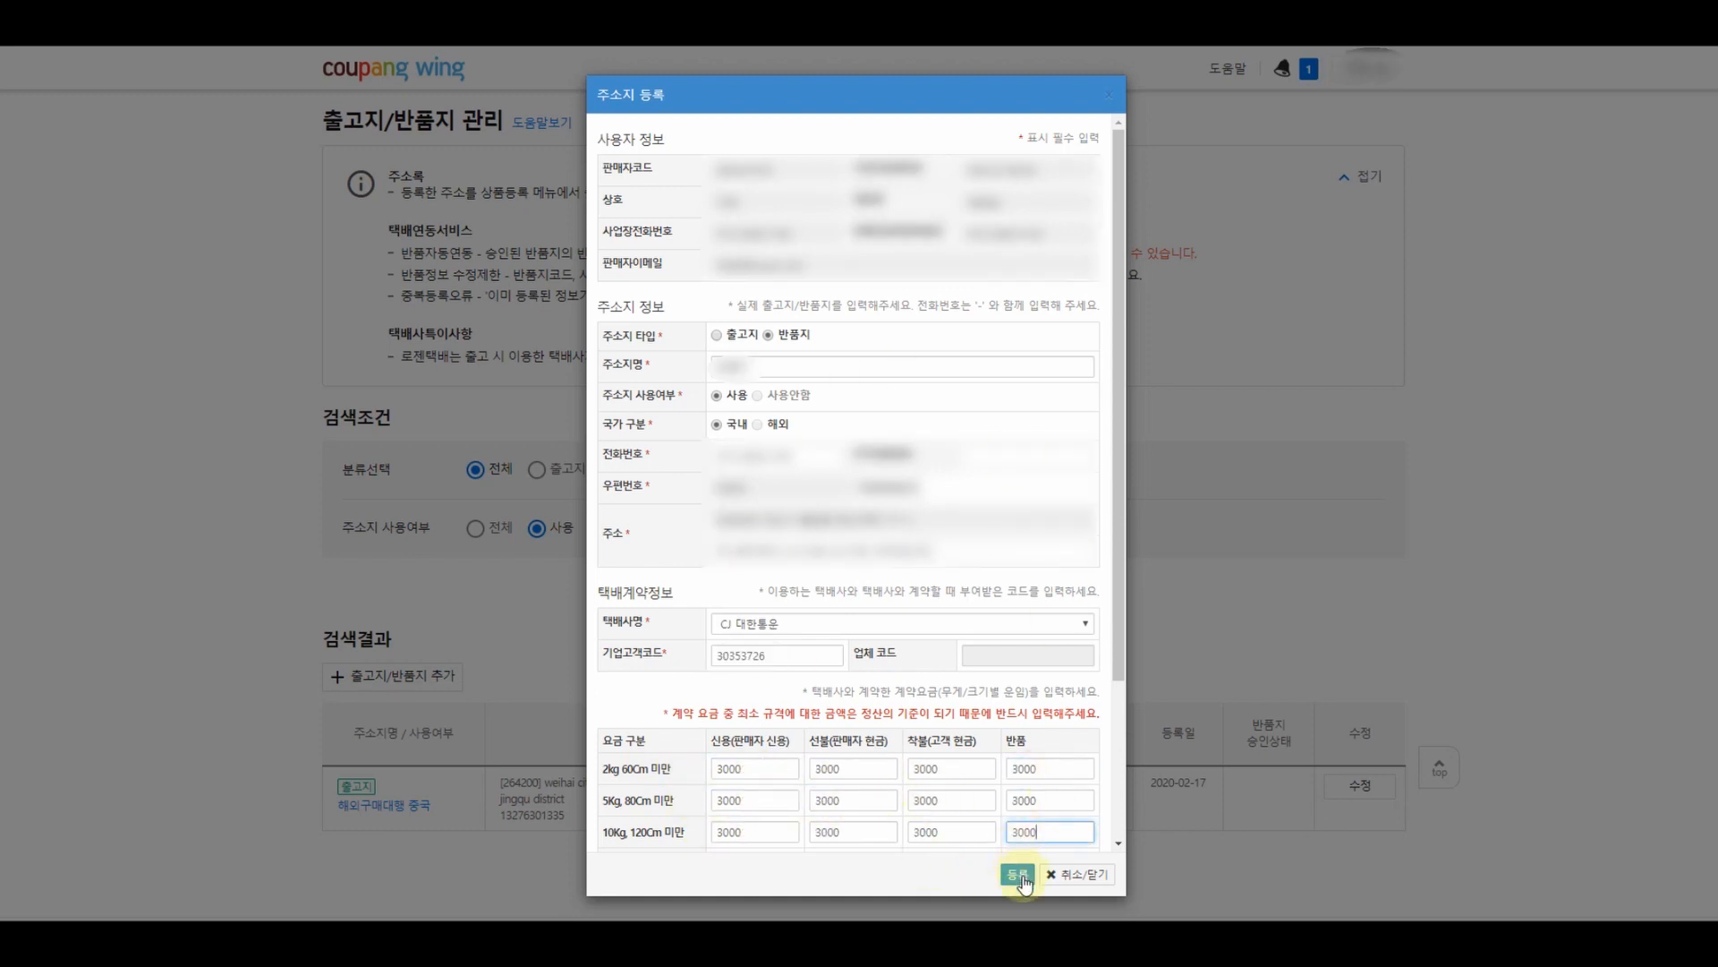
click(1017, 873)
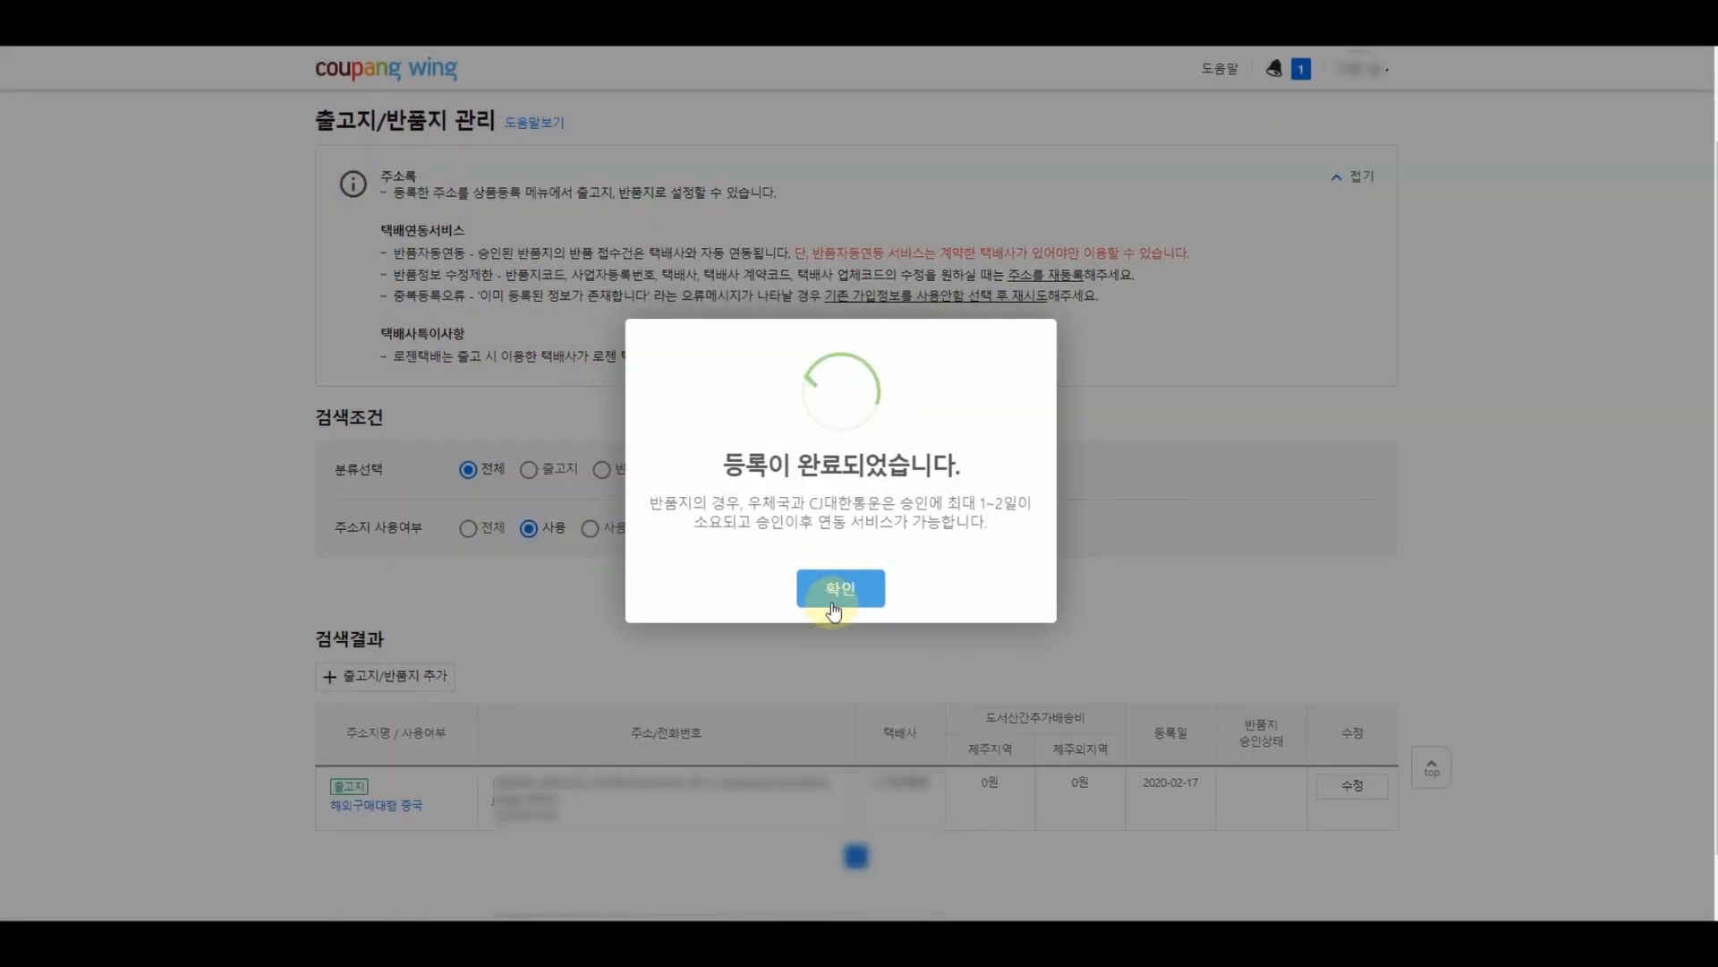
click(834, 593)
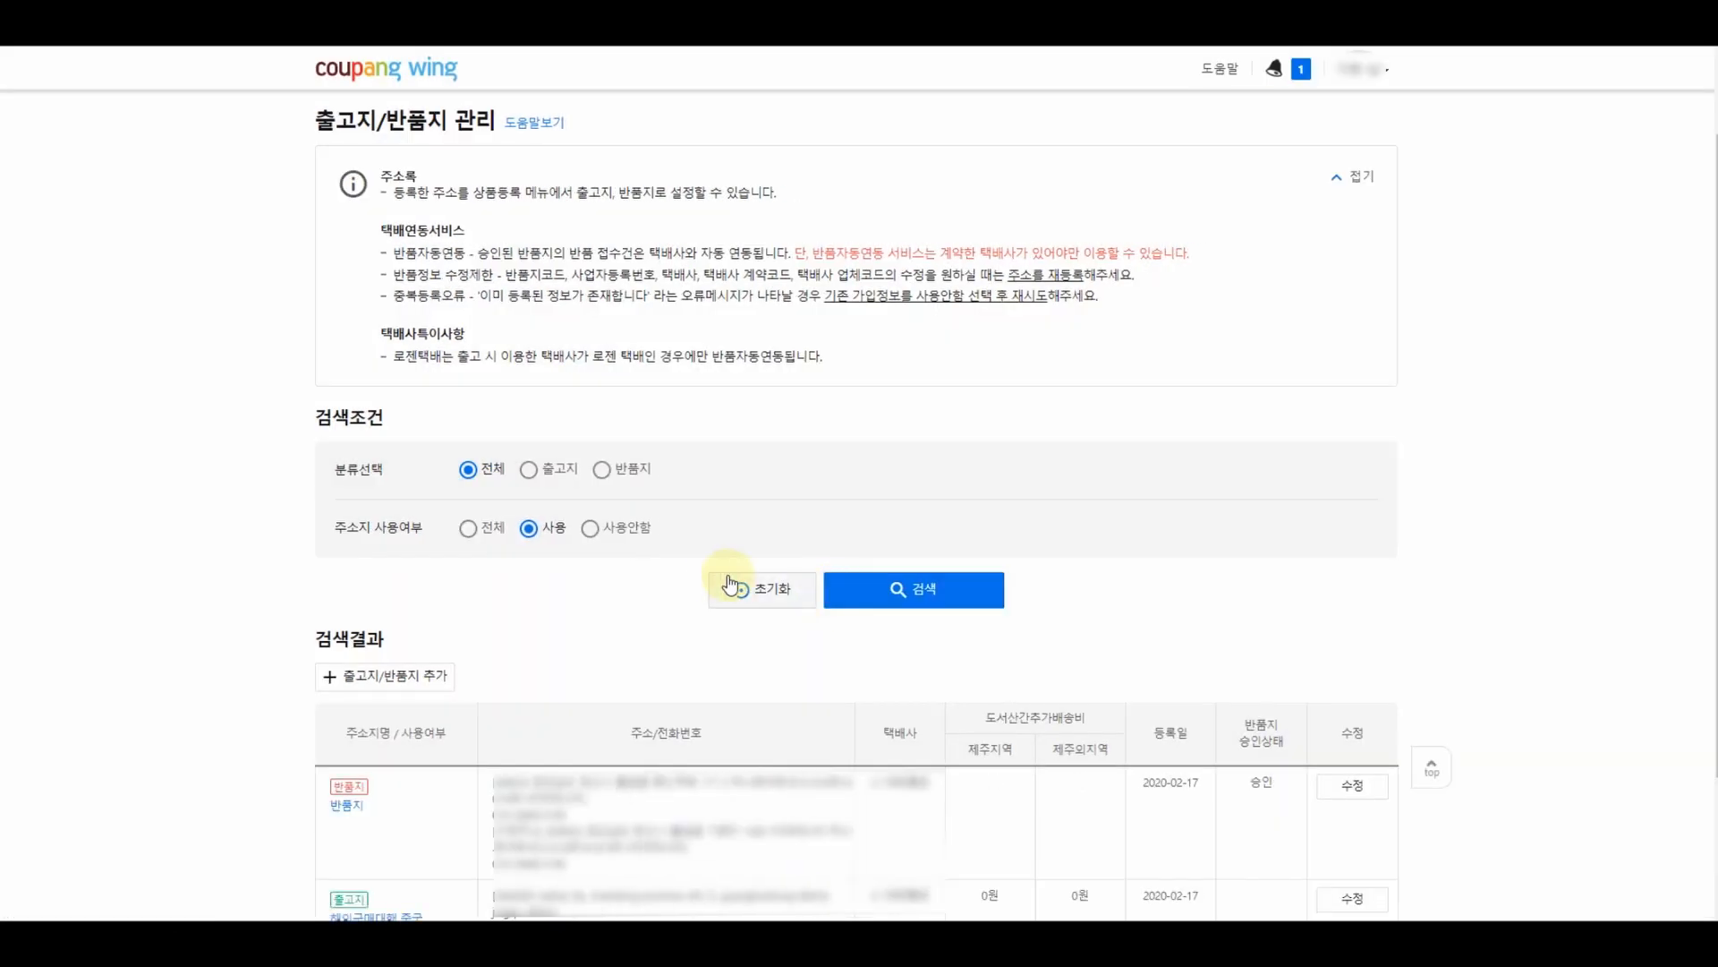
scroll(710, 575, down, 2)
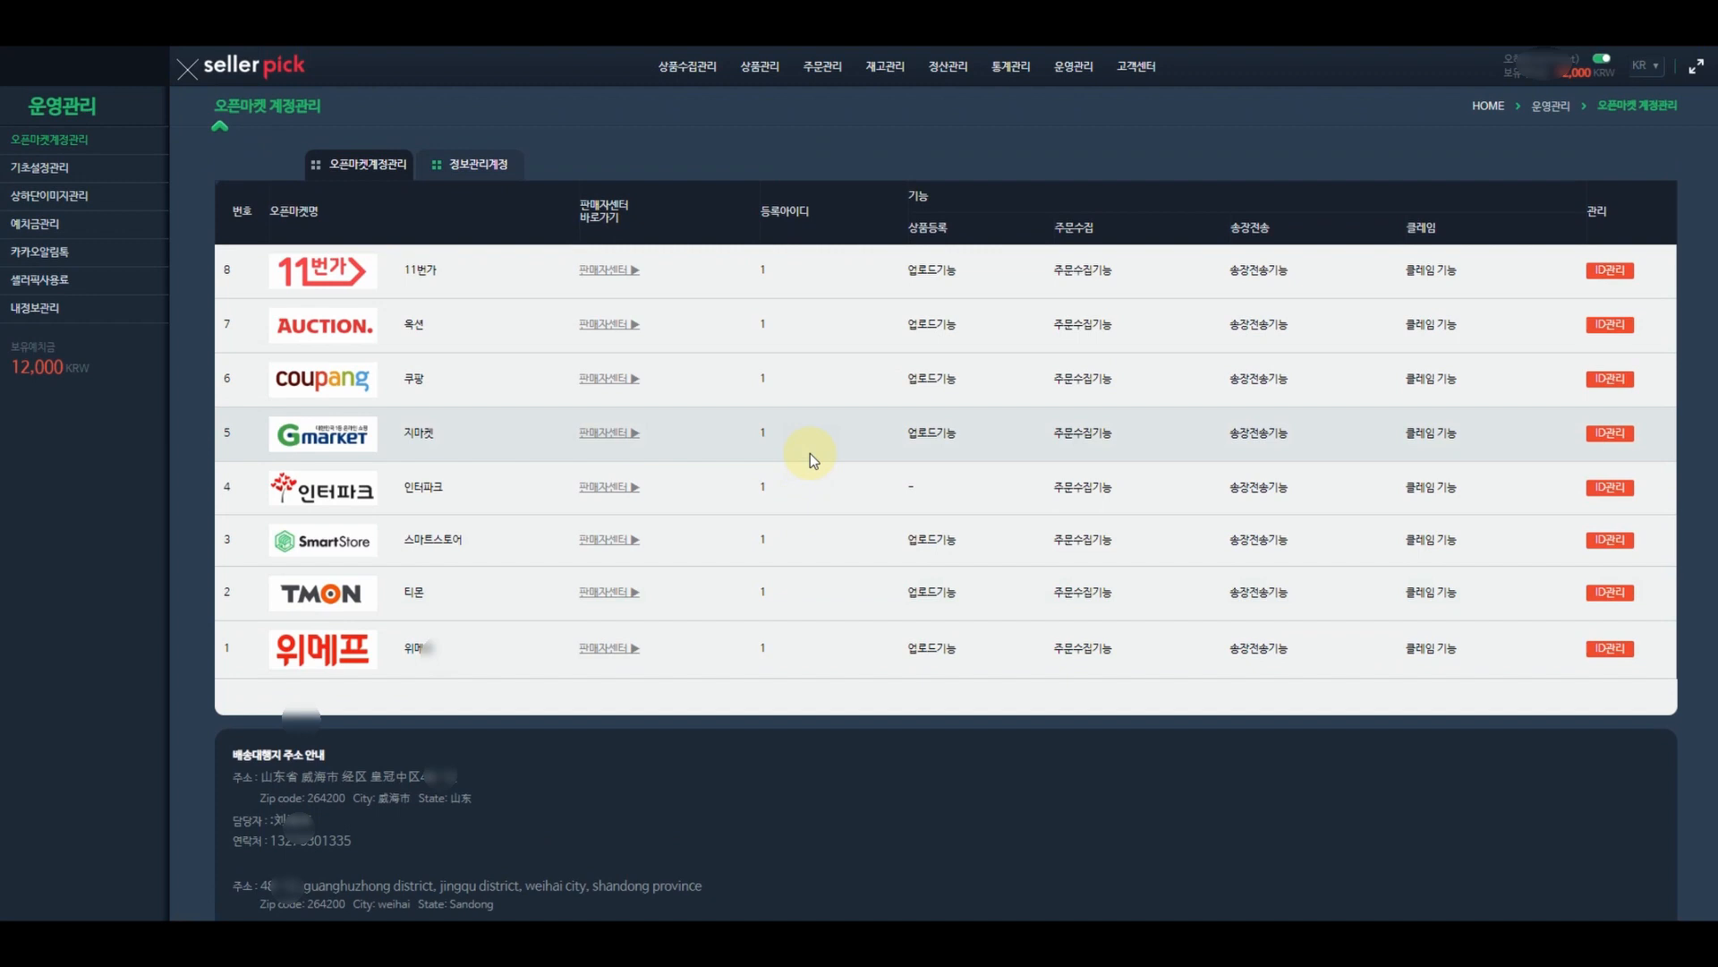
- Create a new 쿠팡 basic-settings entry with the seller's account and title 해외구매대행 중국
click(61, 170)
click(1603, 158)
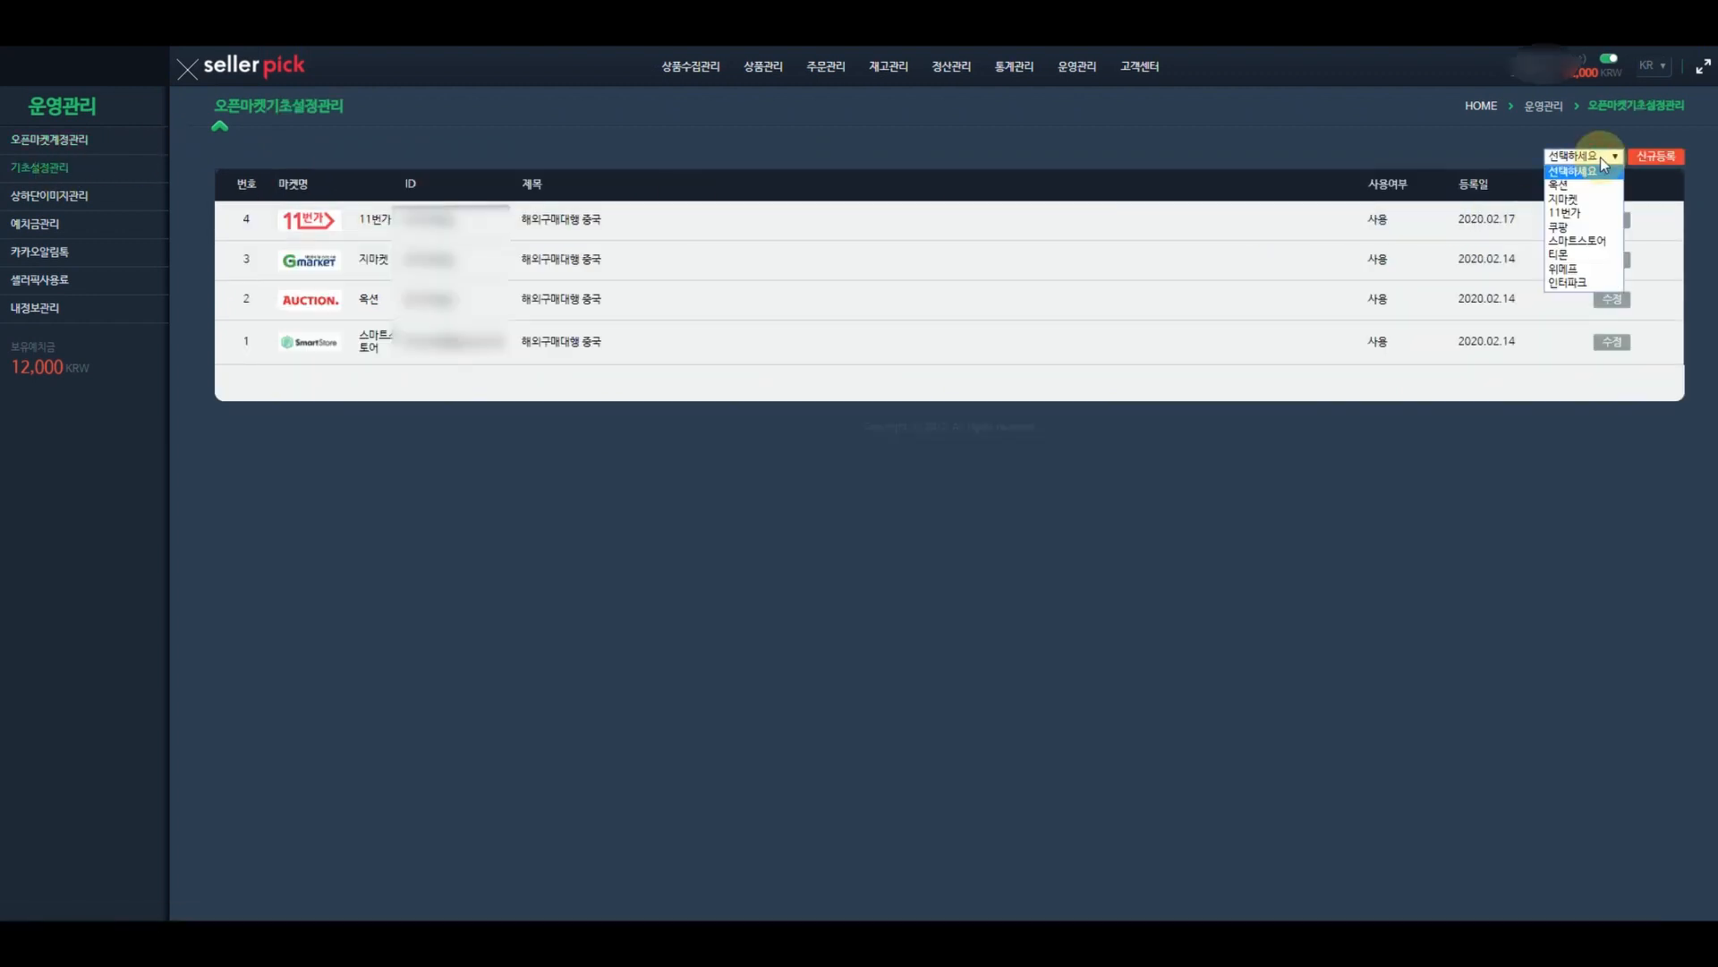
click(1577, 223)
click(1645, 167)
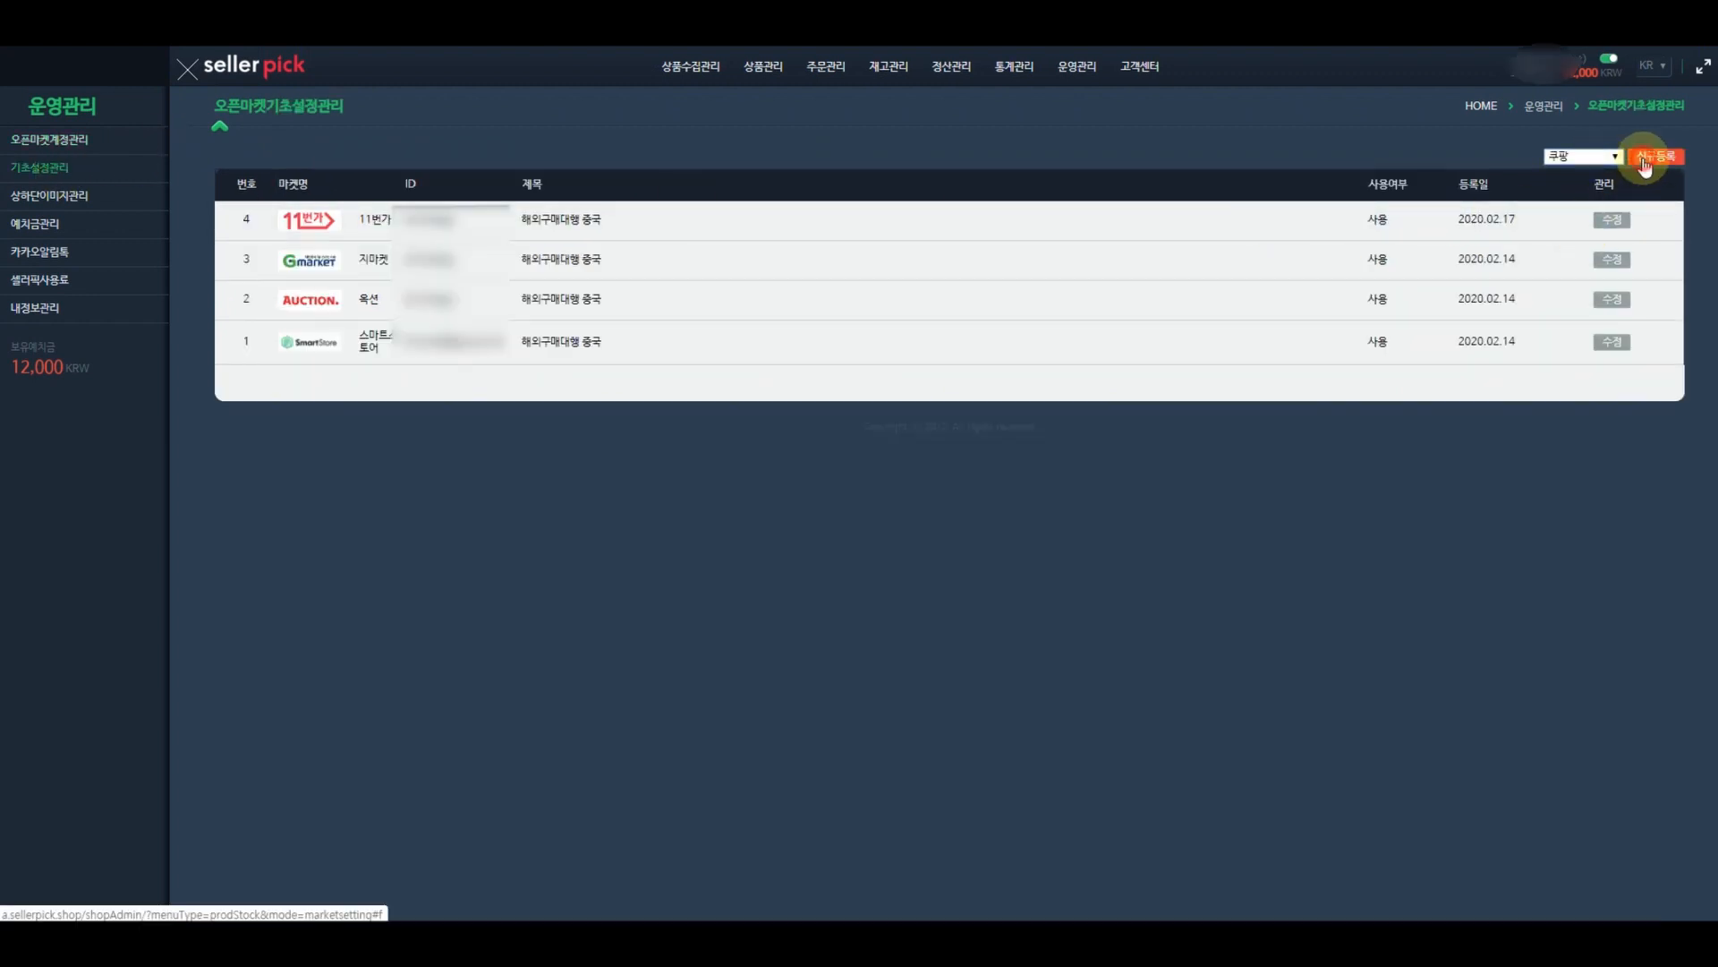
click(627, 228)
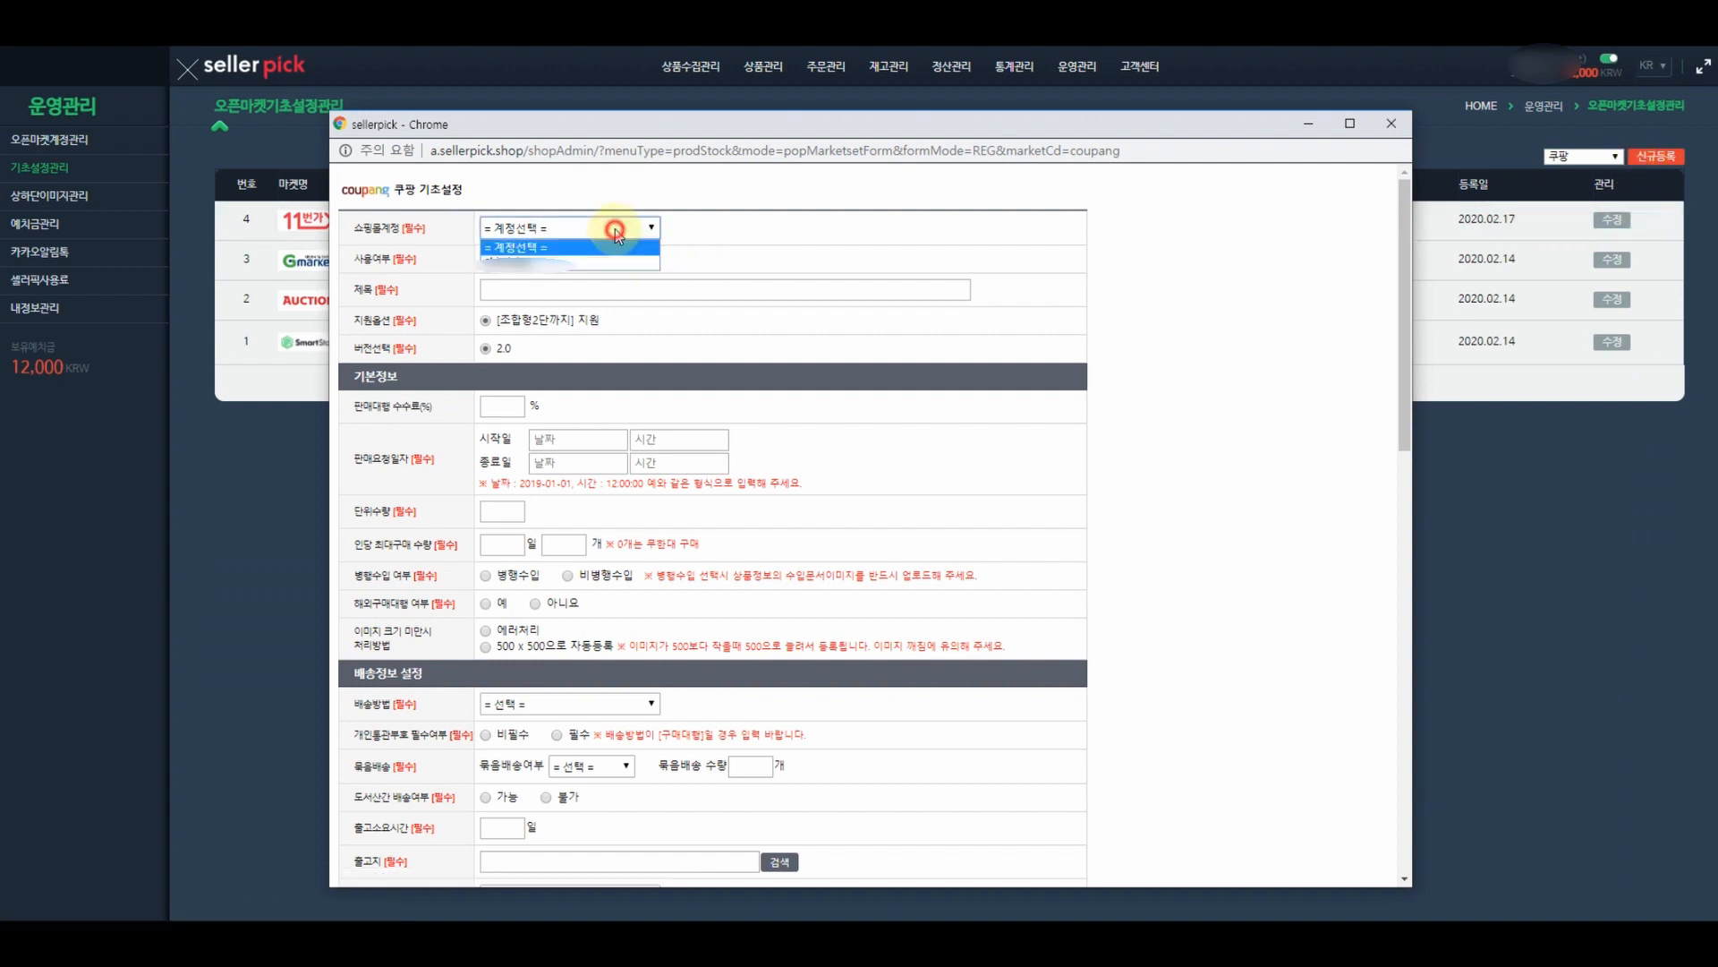
click(567, 259)
click(568, 291)
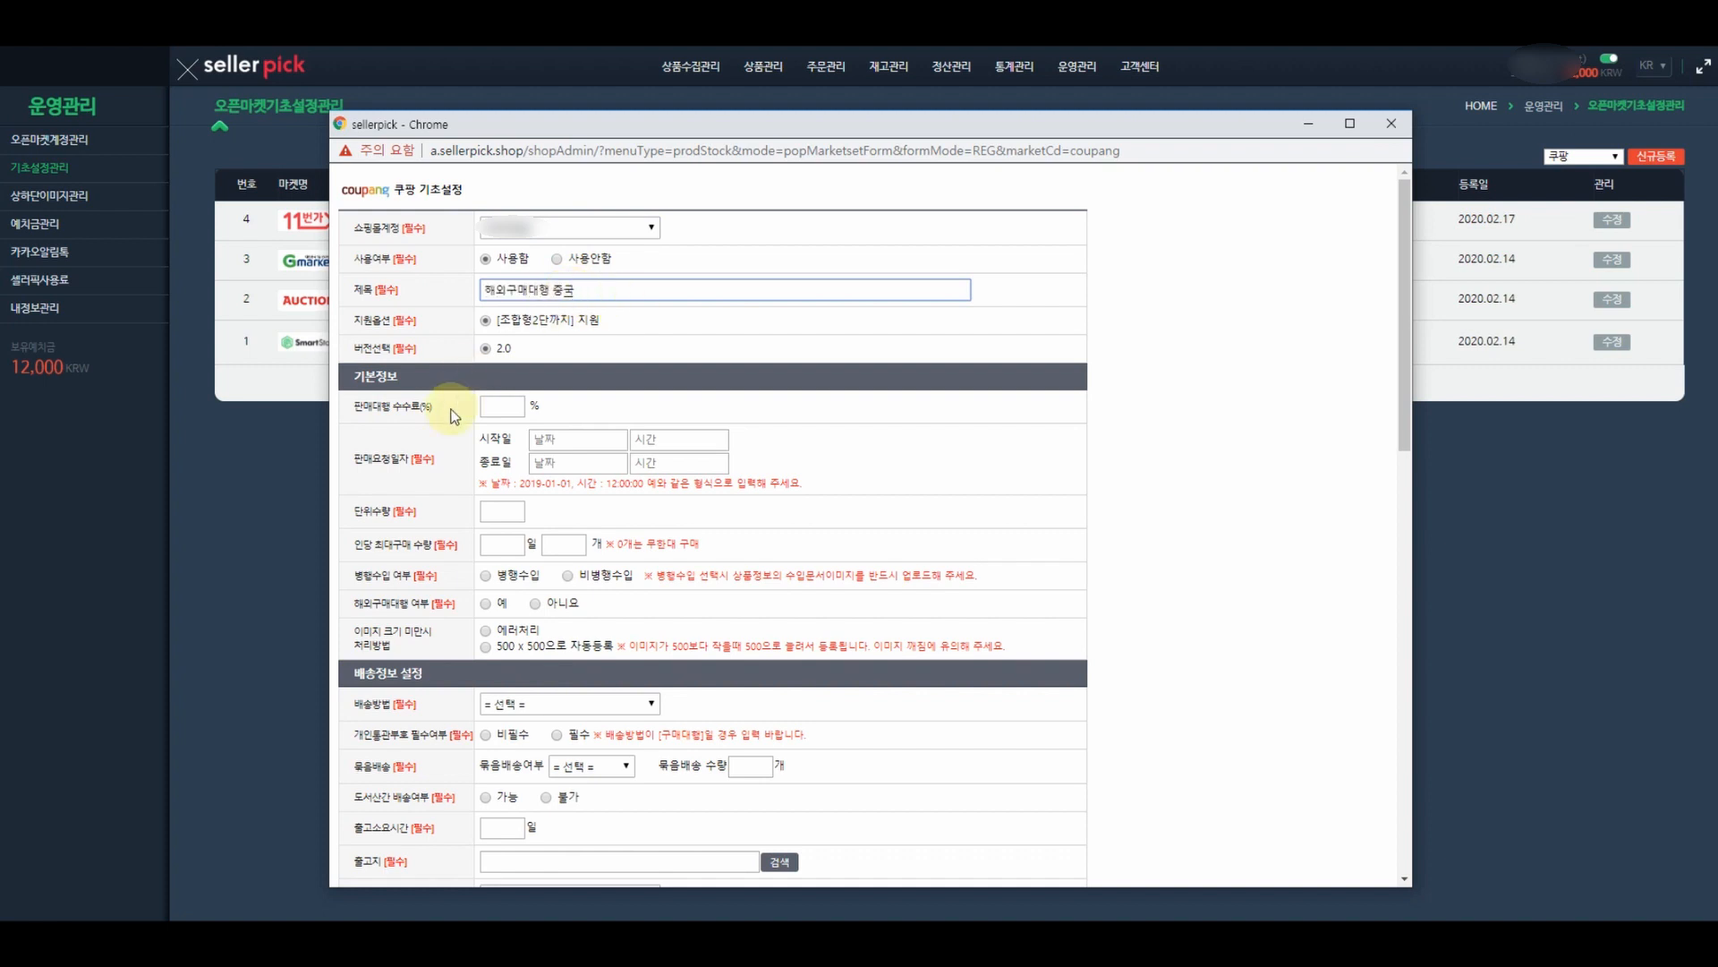
scroll(472, 417, down, 1)
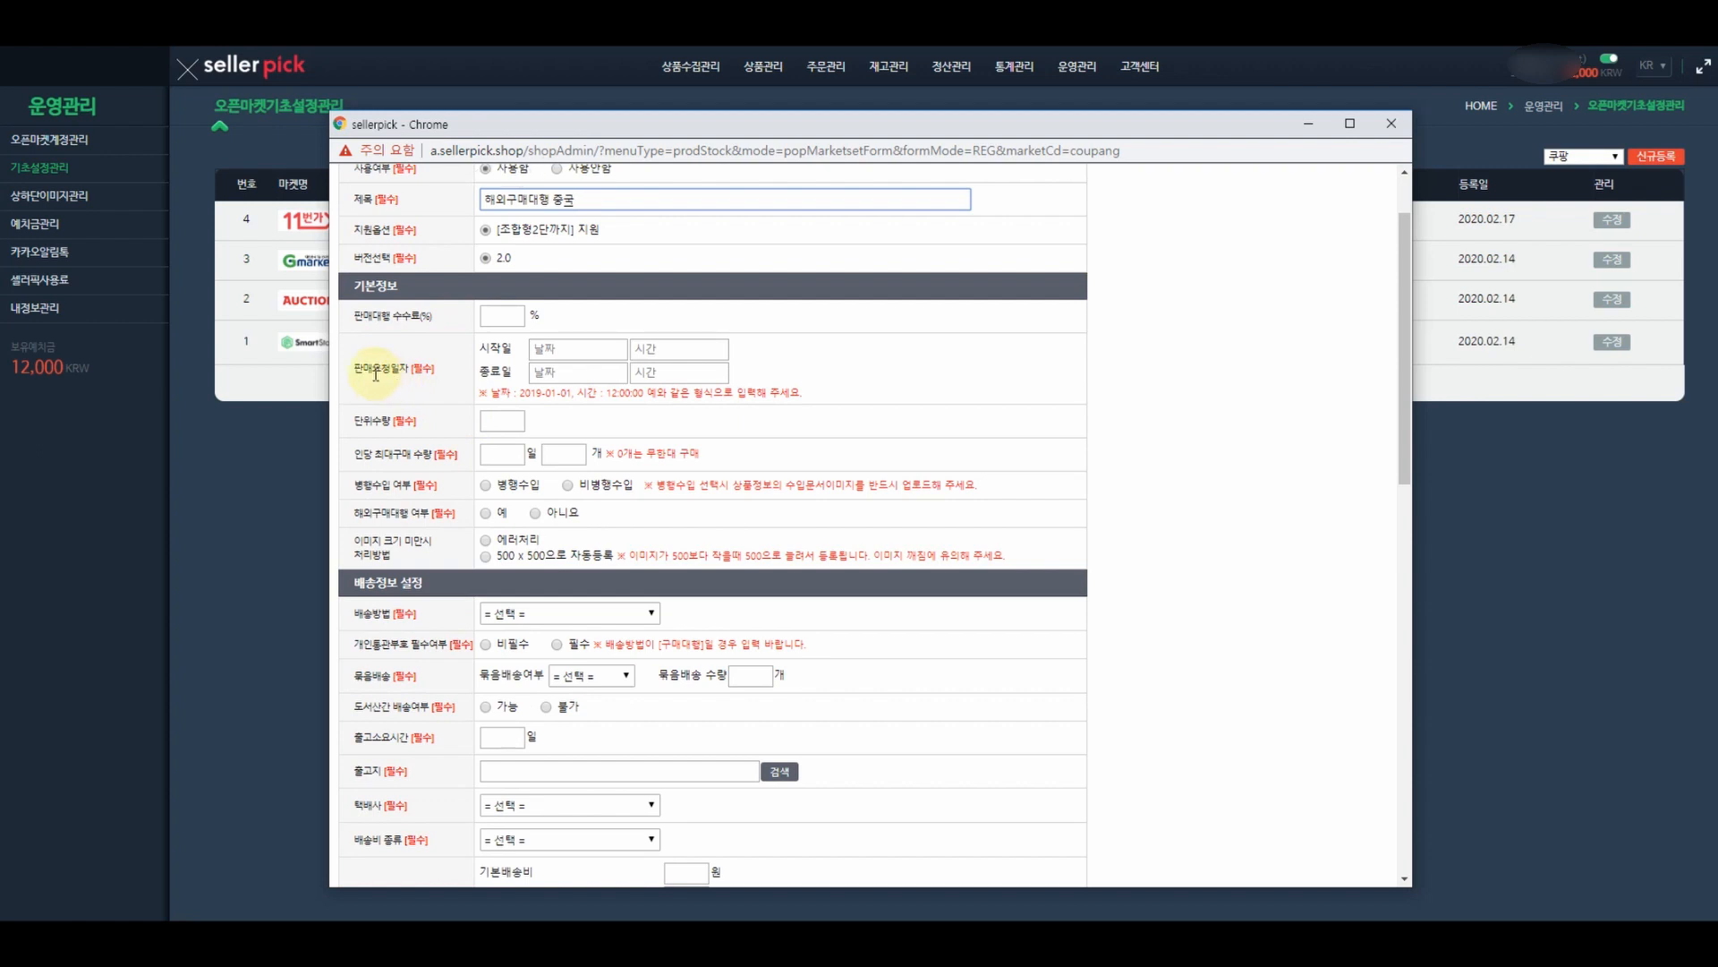
- Set the sale period from 2020-02-01 to 2025-02-28, both at 12:00:00
click(611, 349)
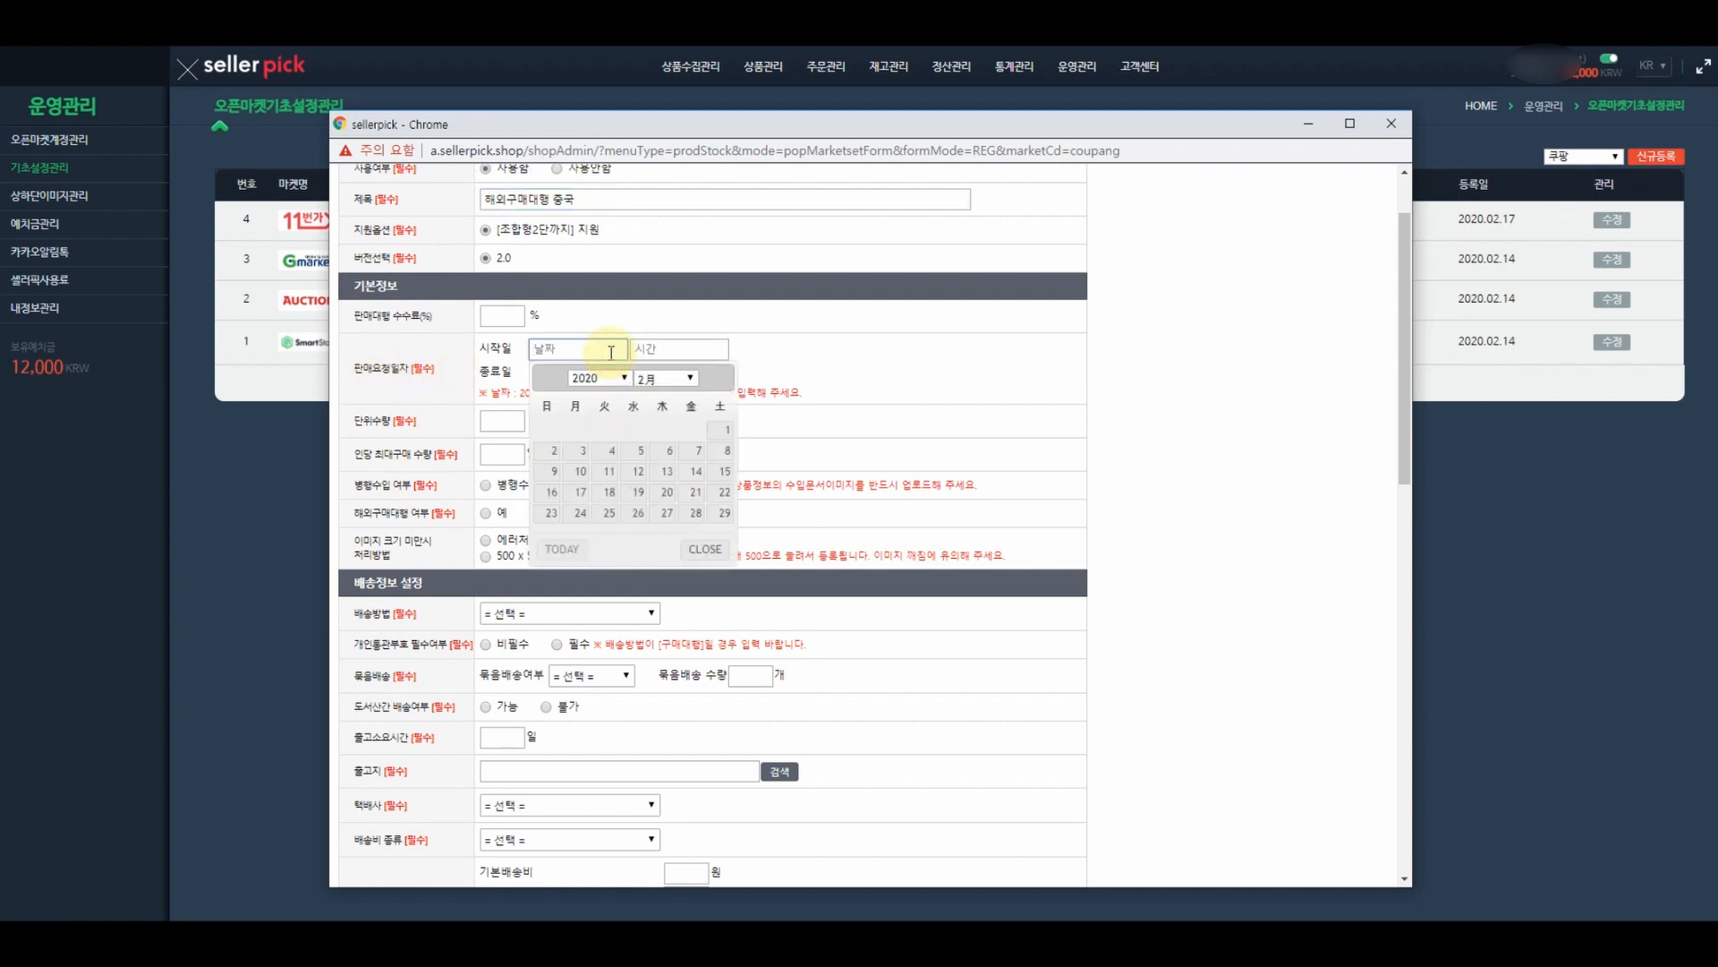
click(729, 433)
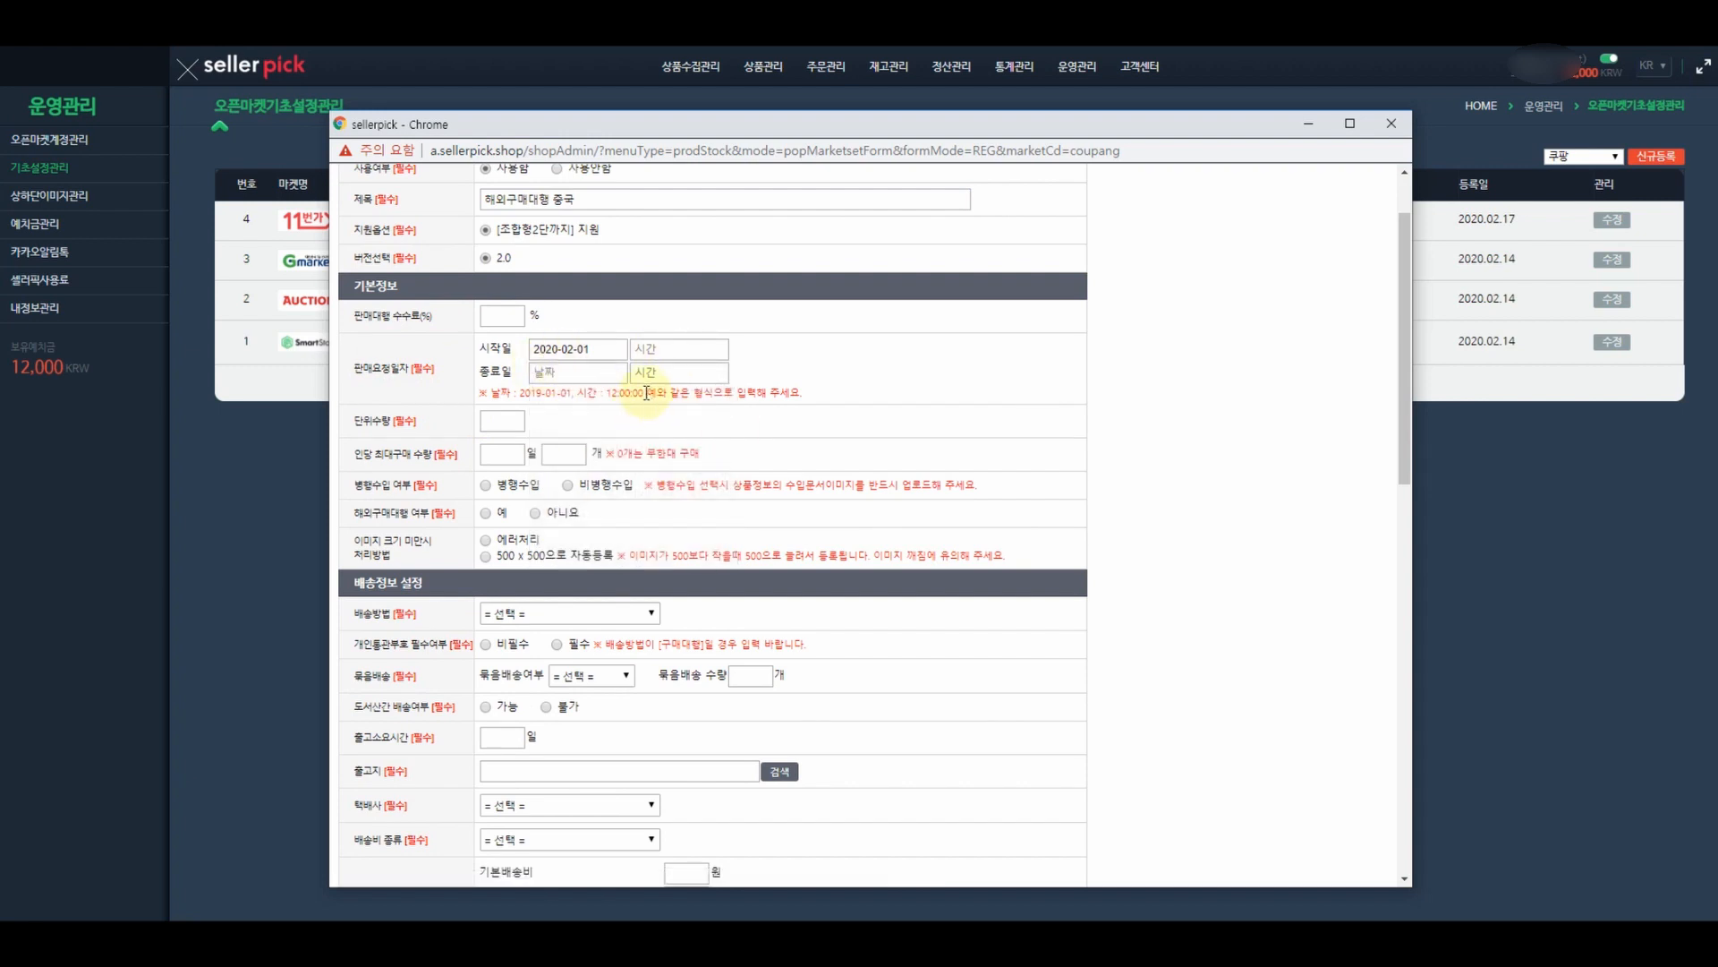
drag(645, 393, 612, 393)
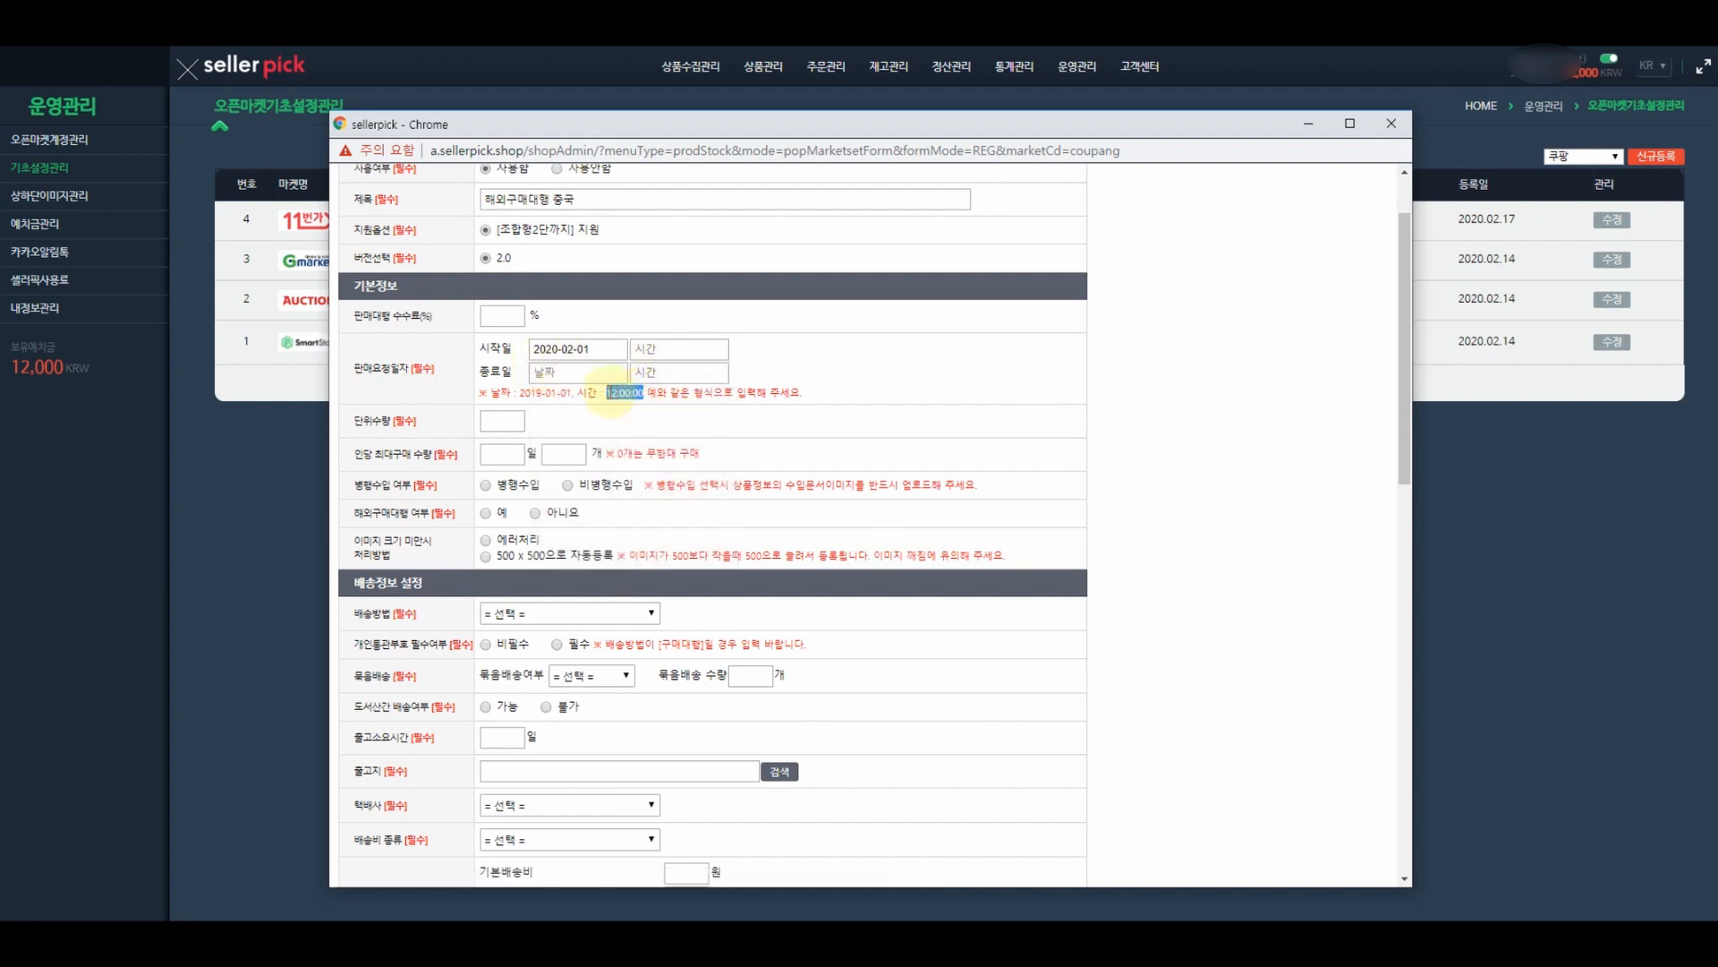
key(ctrl+c)
click(703, 349)
key(ctrl+v)
click(670, 374)
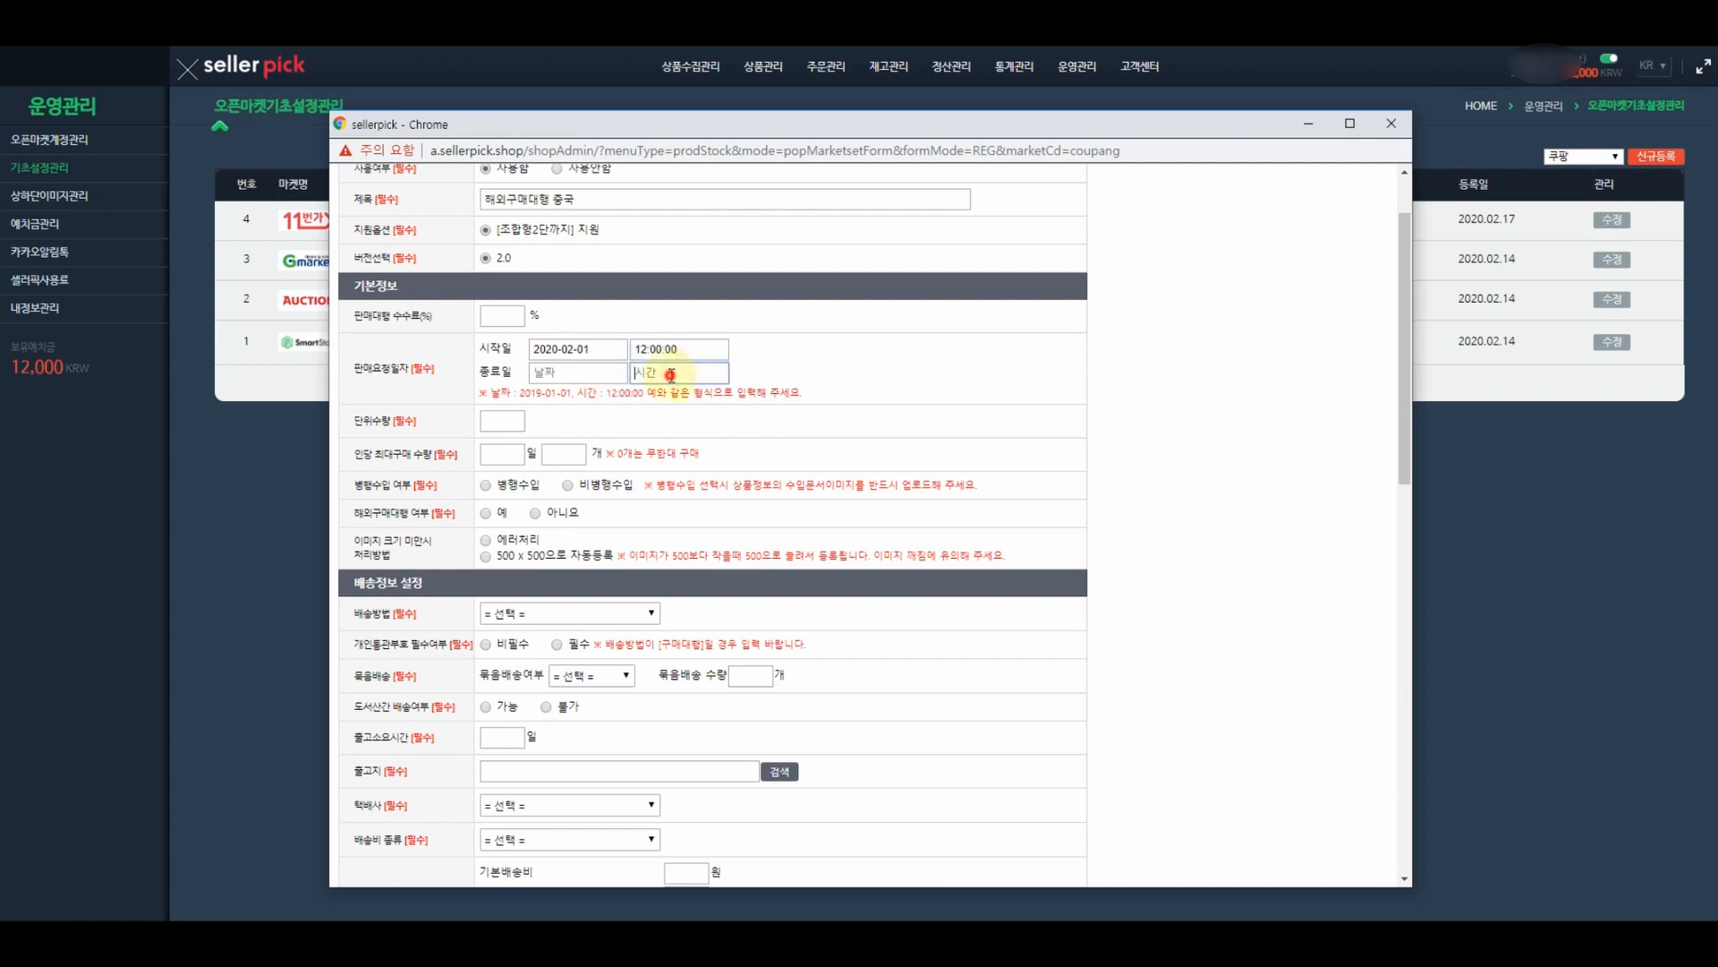
key(ctrl+v)
click(581, 375)
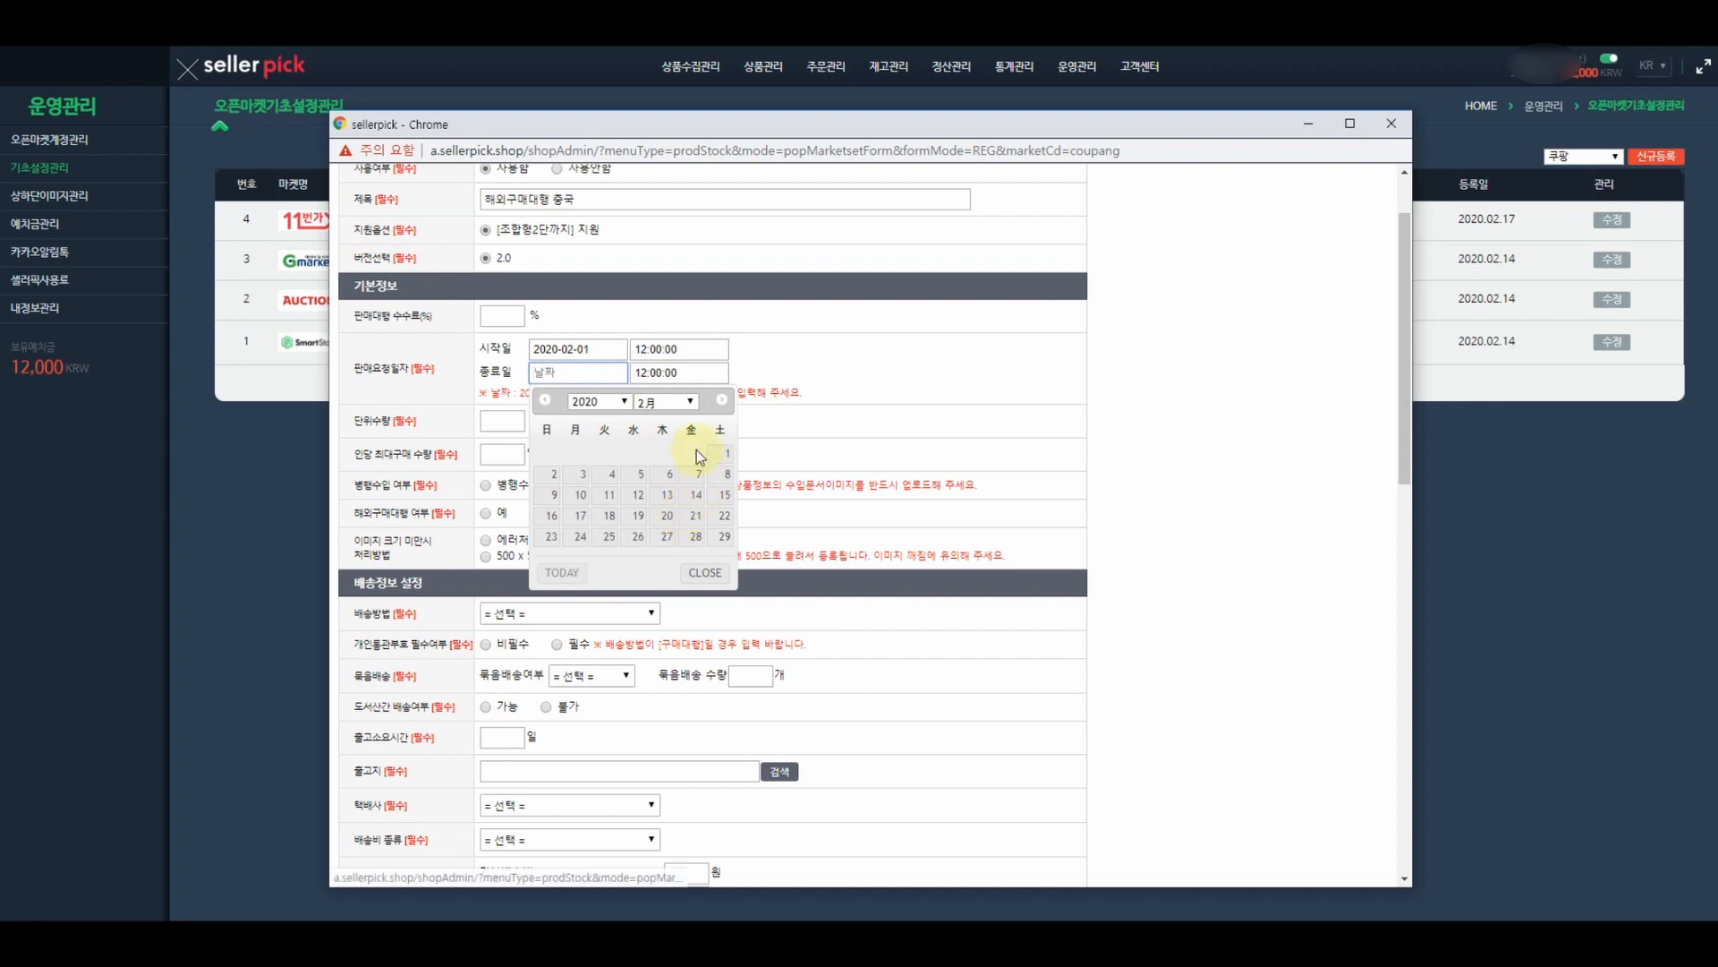
click(626, 405)
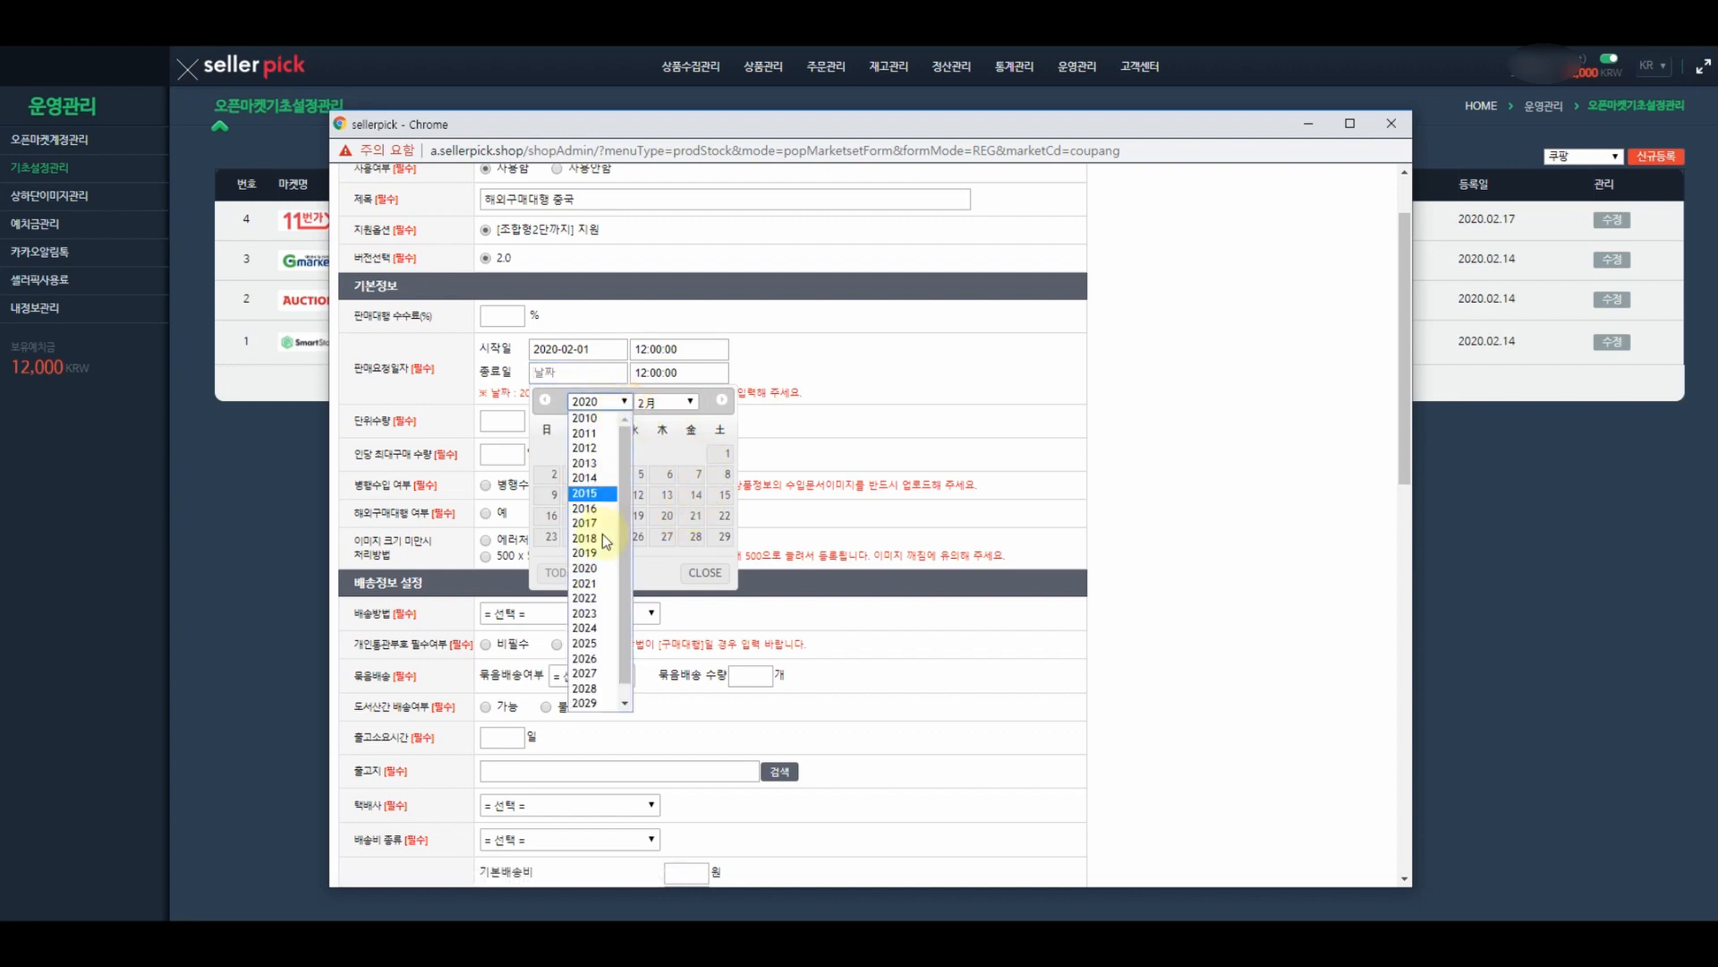
click(590, 645)
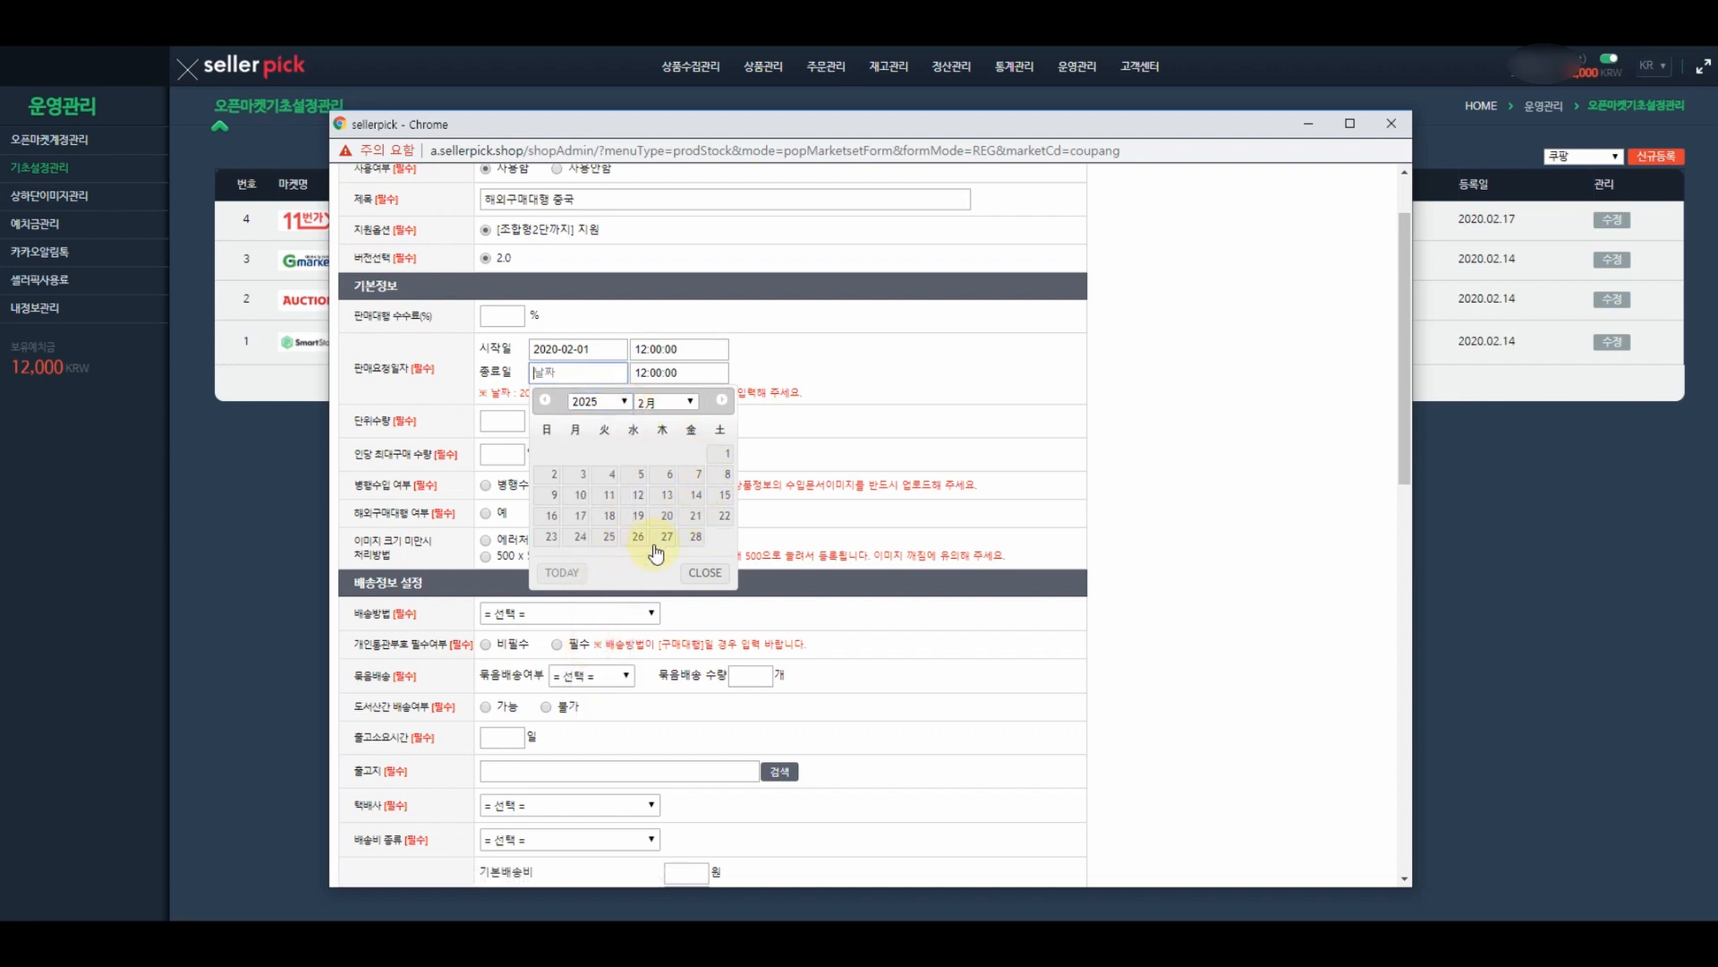
click(696, 538)
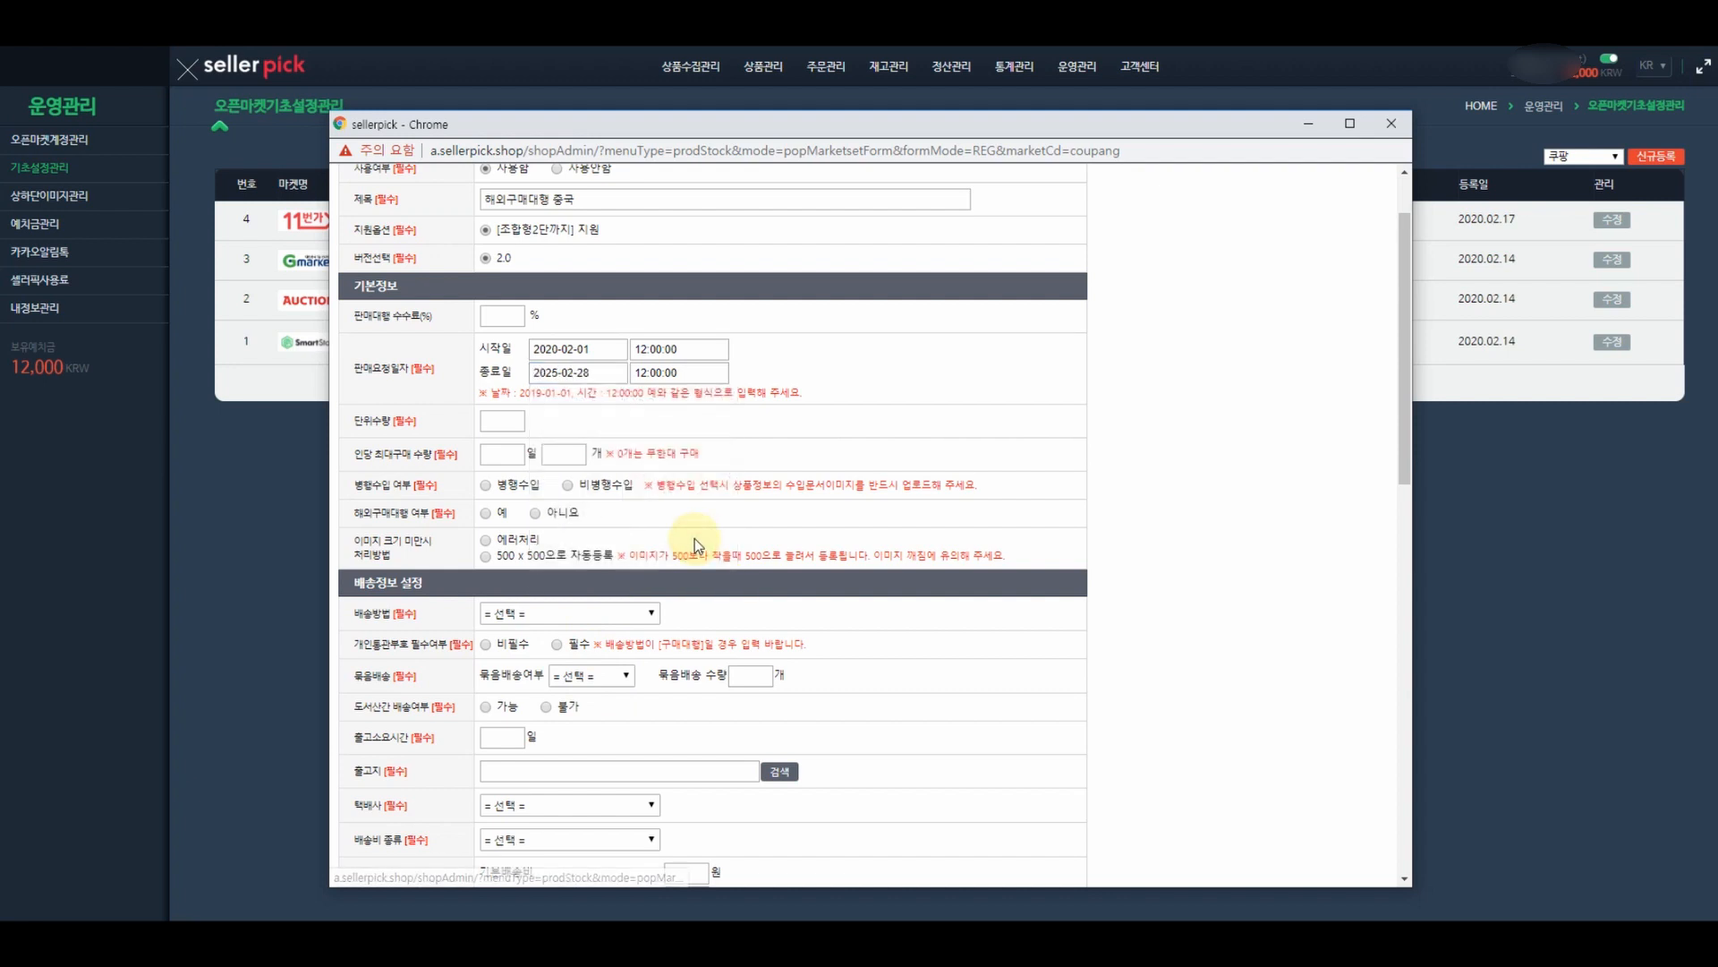
- Set unit quantity 1 and per-person purchase limit 1일 0개
click(508, 419)
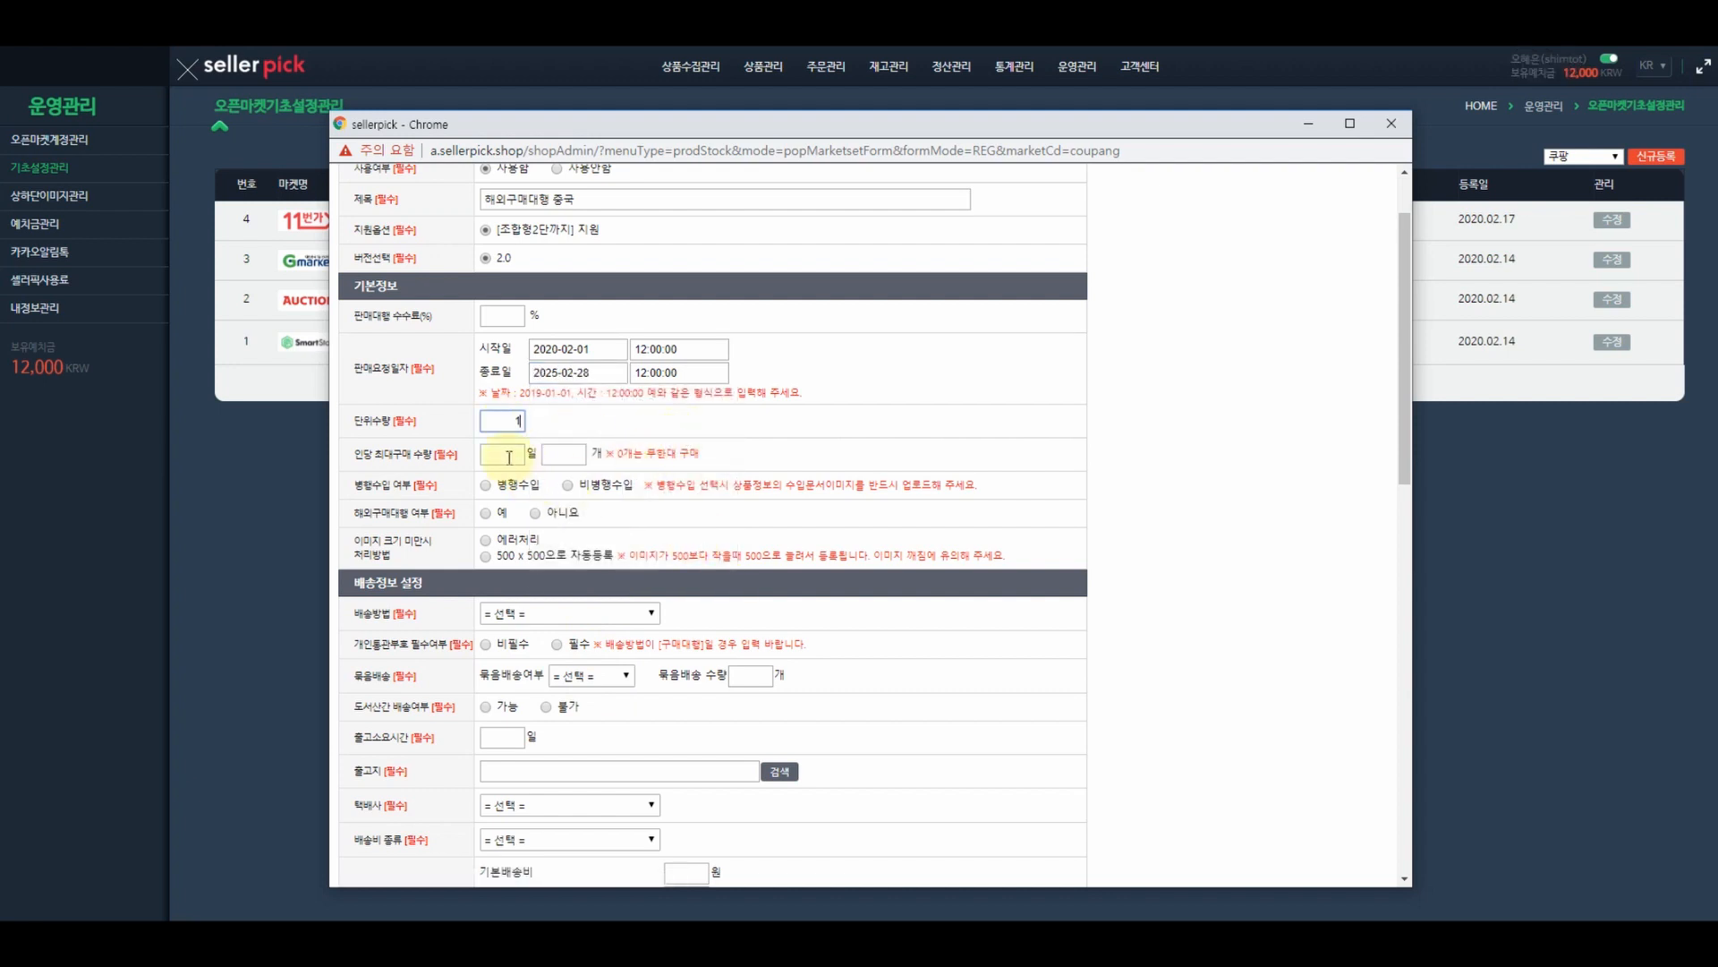
click(508, 457)
text(1)
click(573, 453)
text(0)
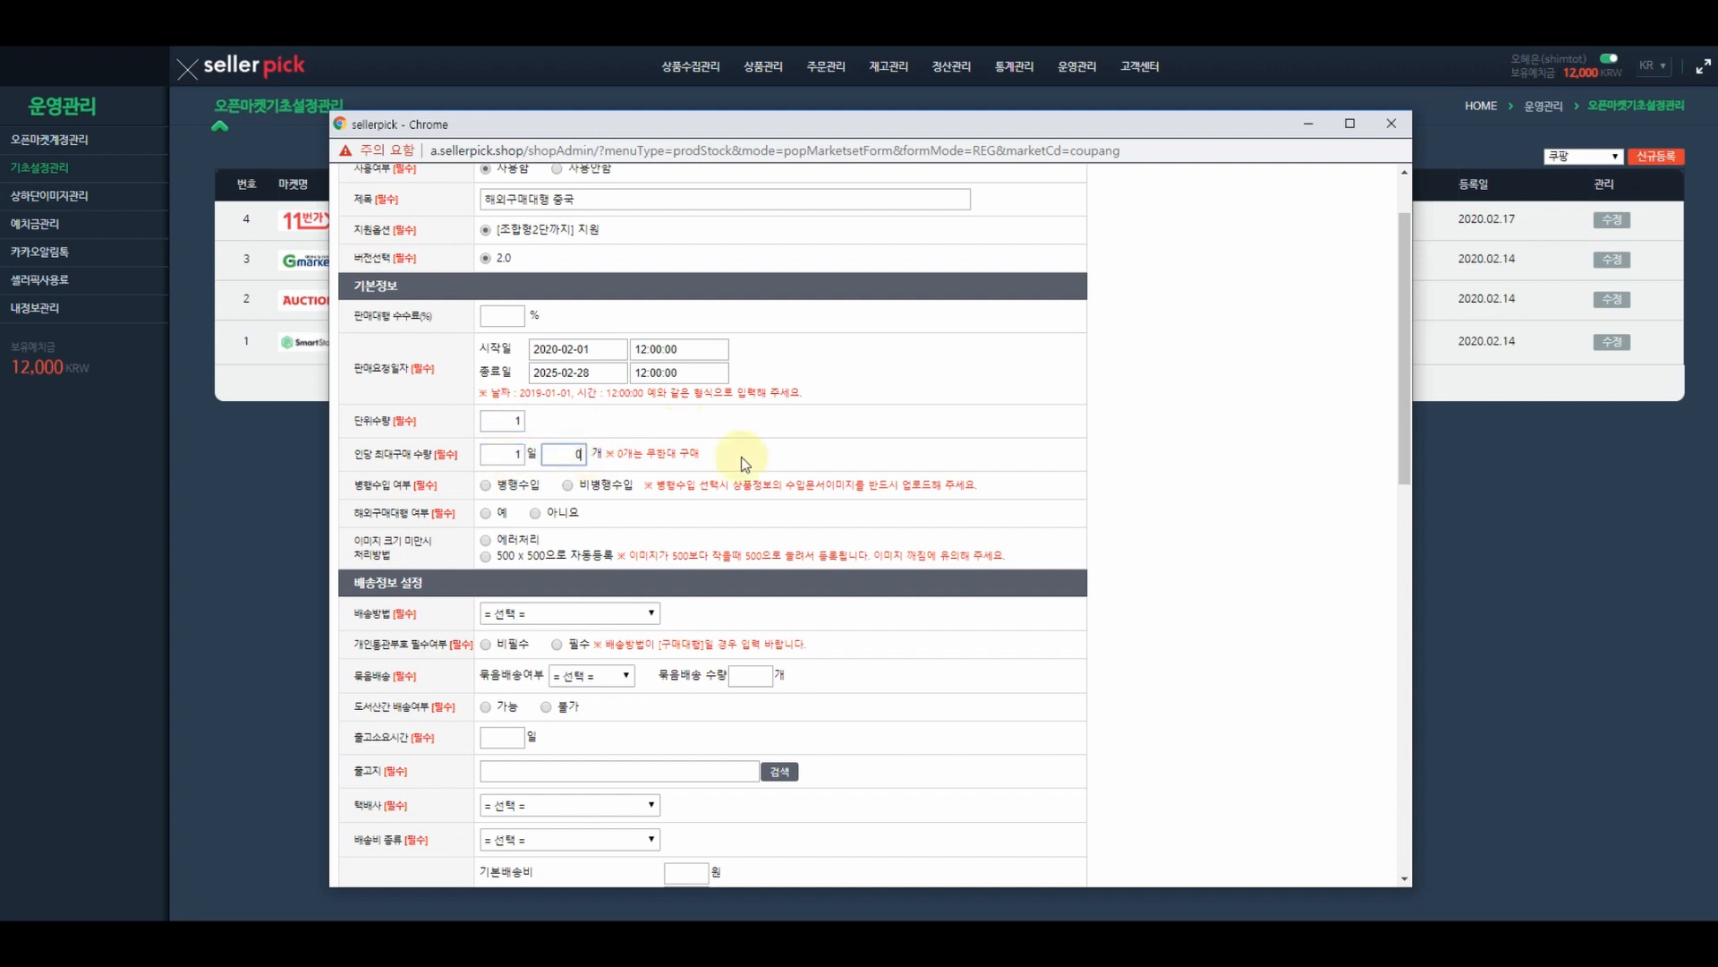
click(780, 456)
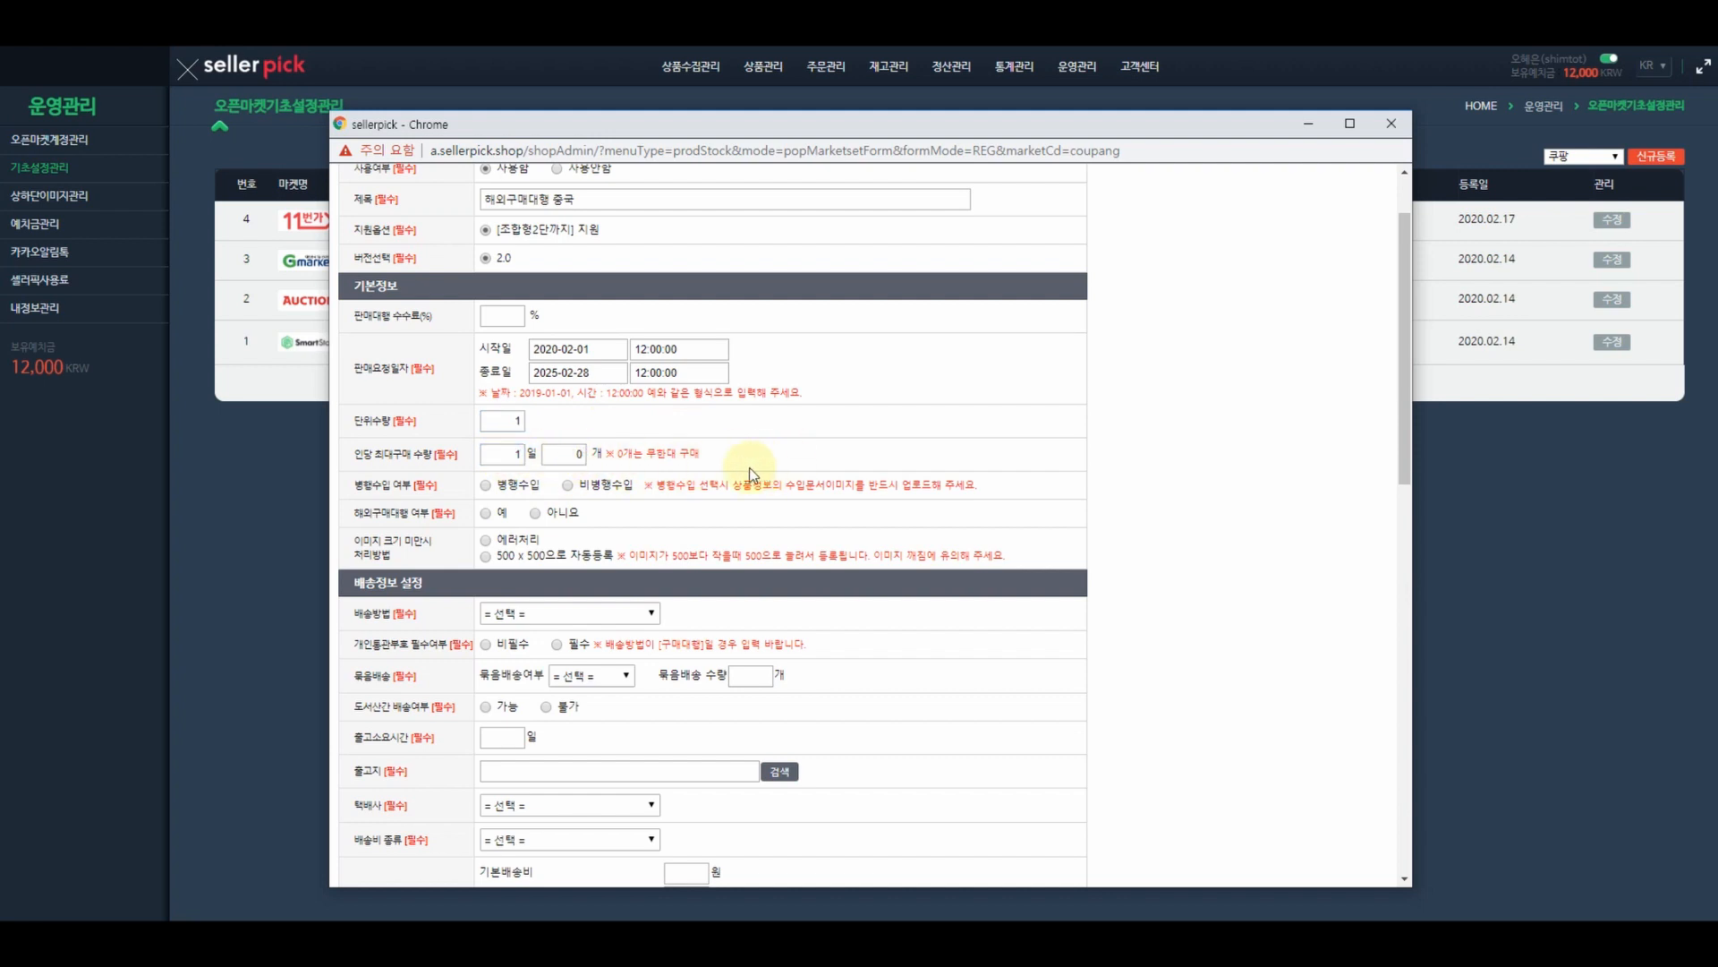
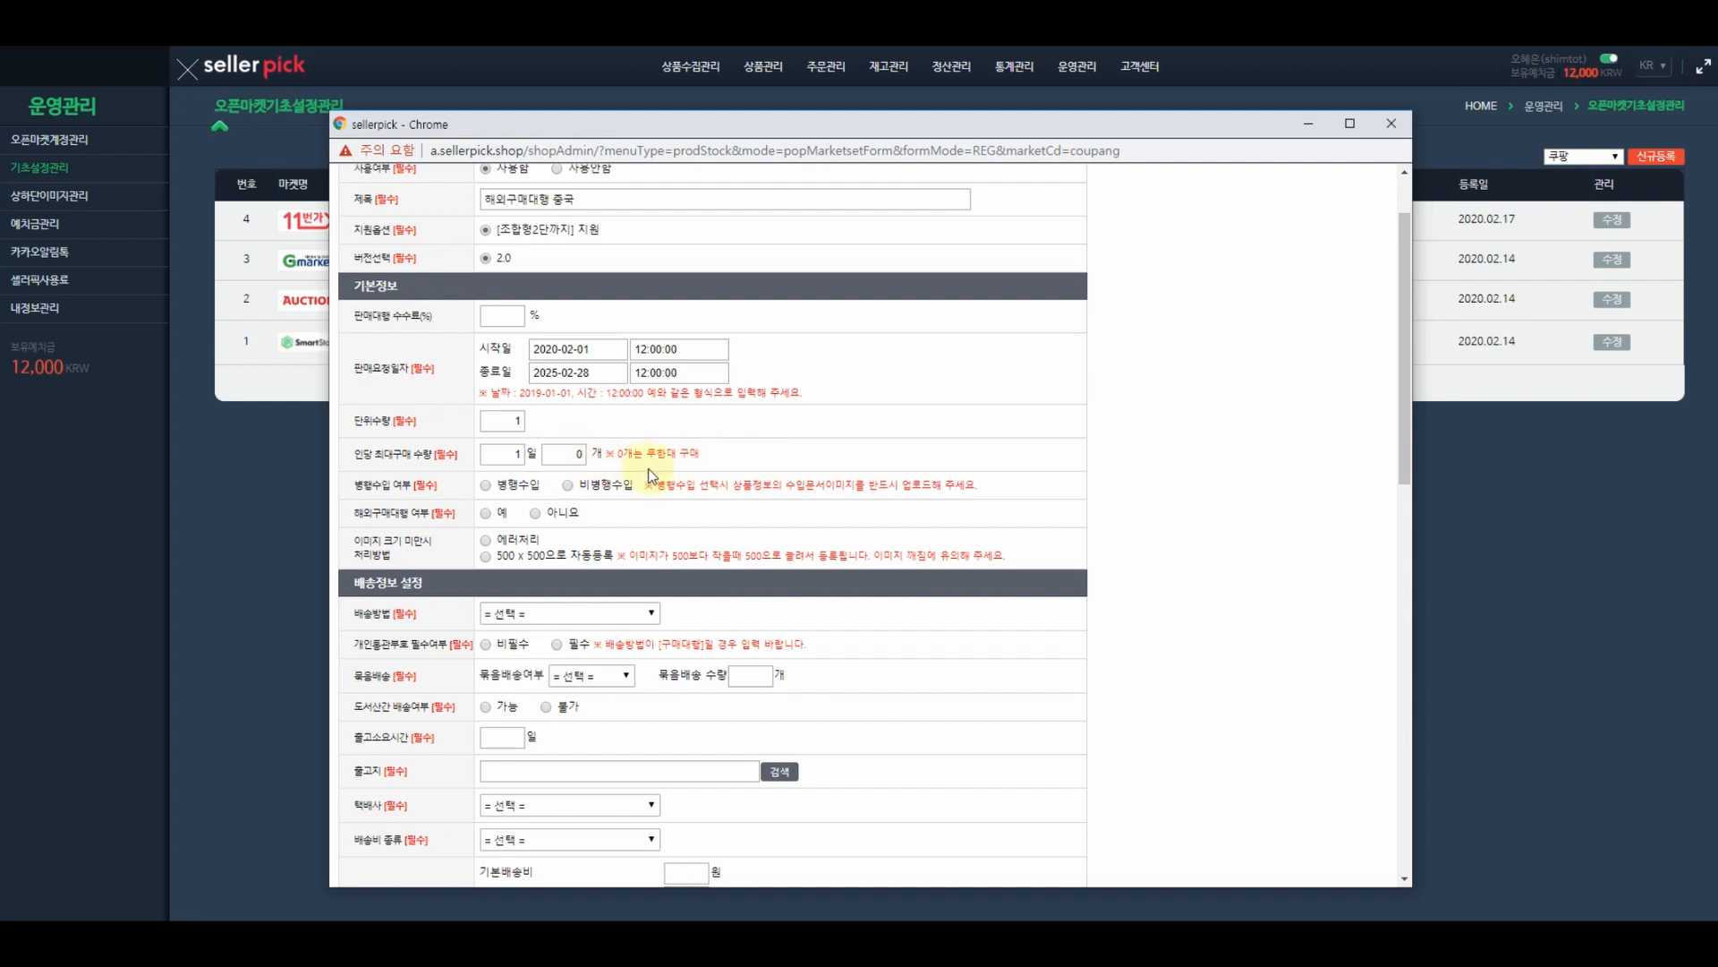
- Choose 비병행수입 and set 해외구매대행 여부 to 예
click(568, 486)
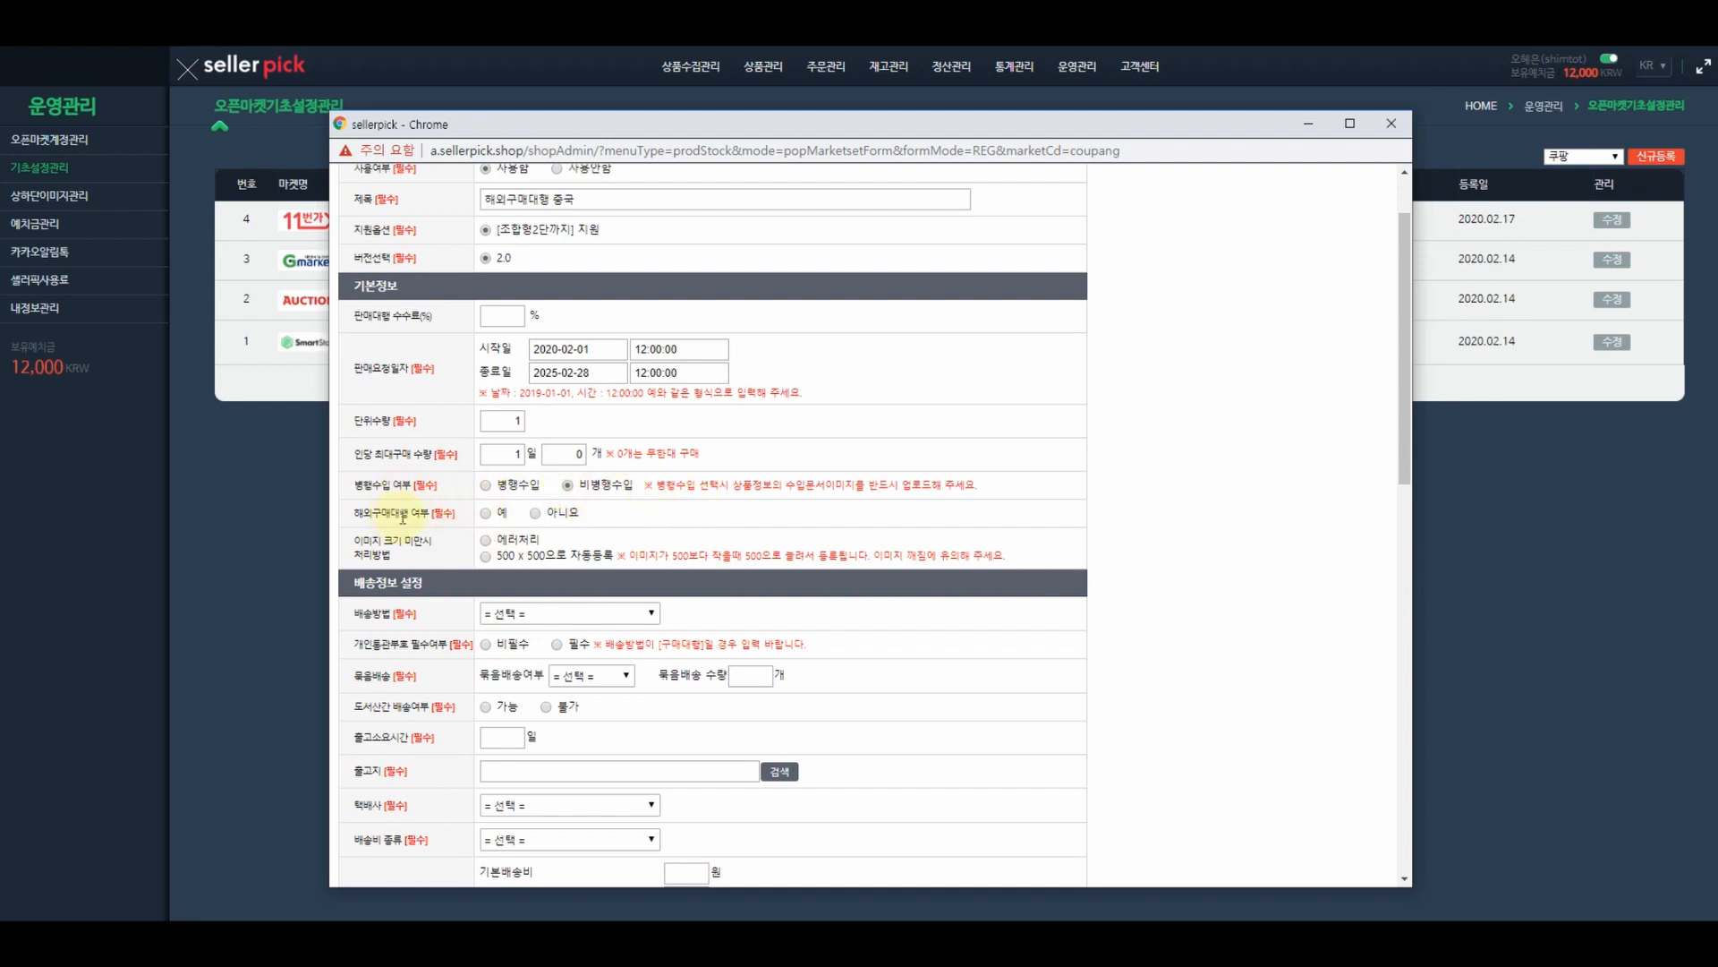
click(486, 513)
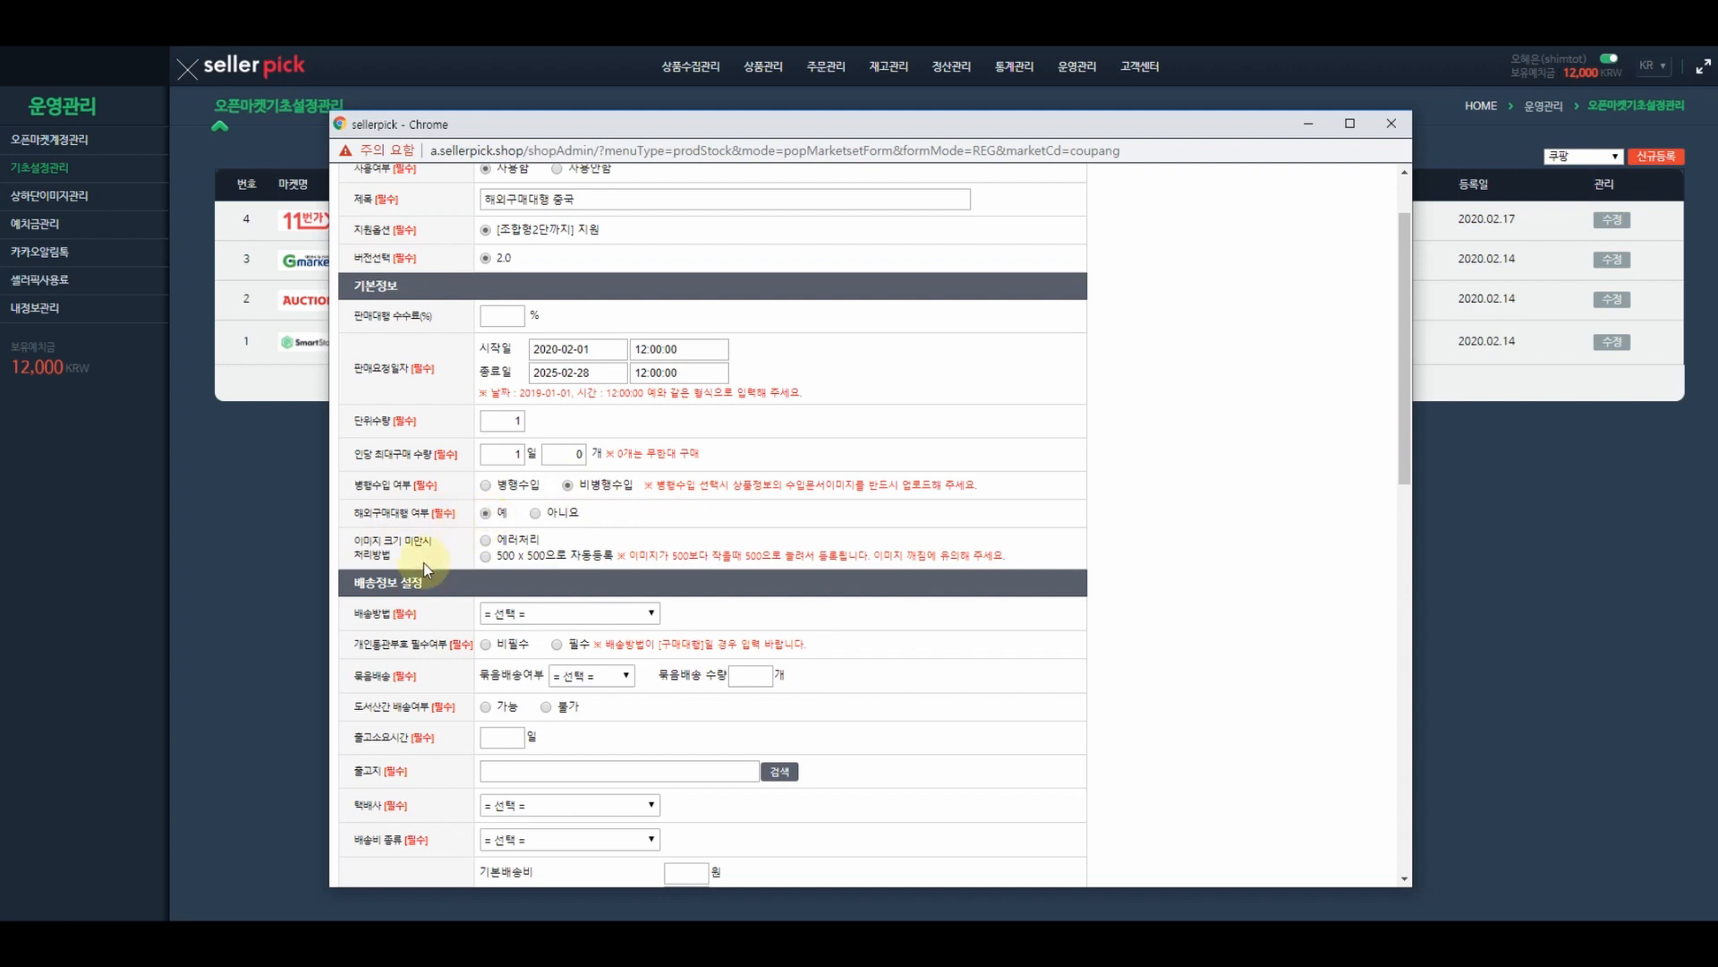
scroll(405, 506, down, 1)
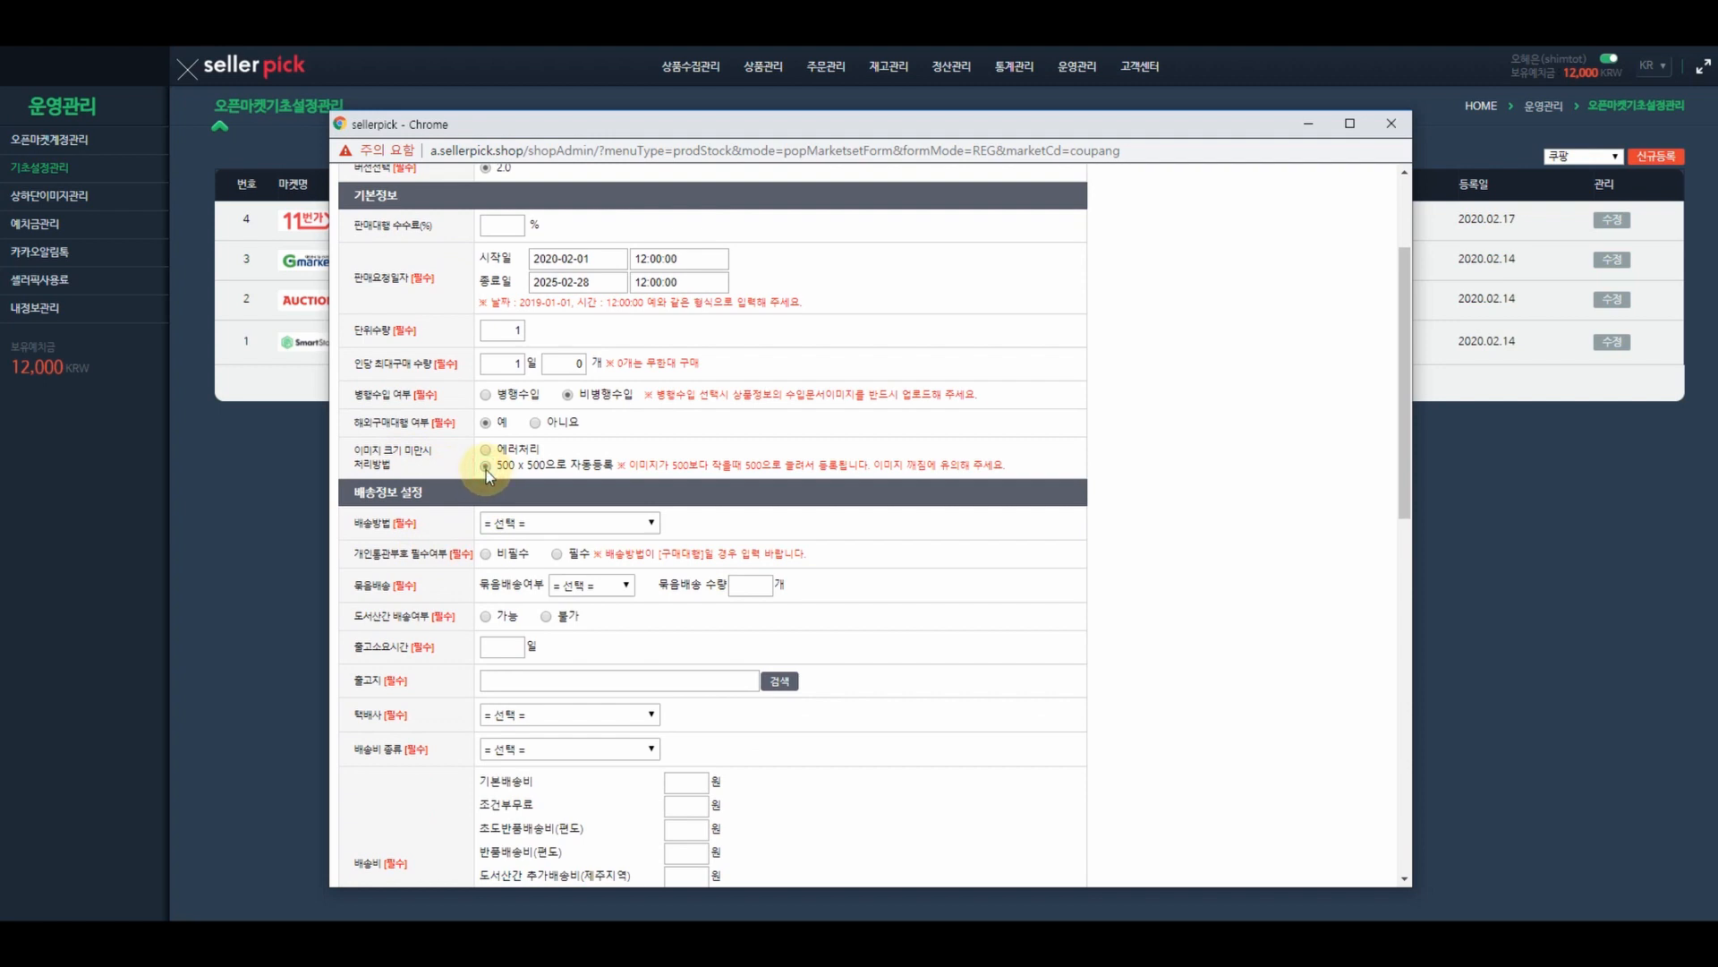
- Set delivery to 구매대행 with customs code required, no bundling, and island delivery allowed
click(545, 525)
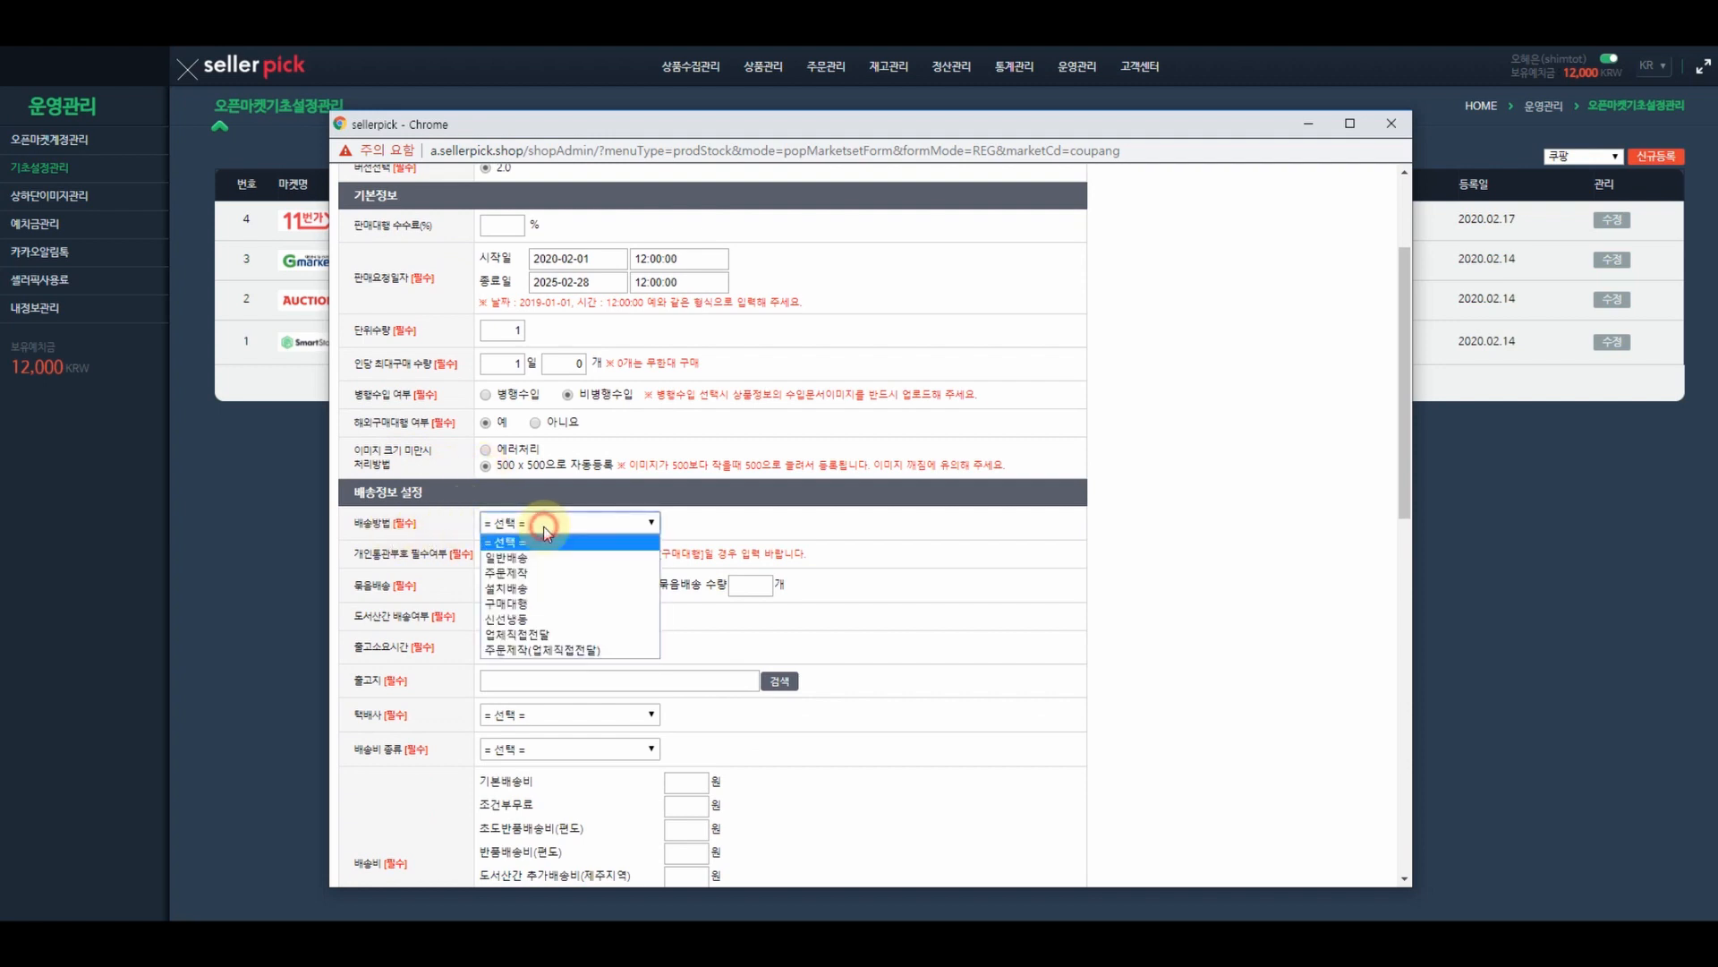
click(537, 603)
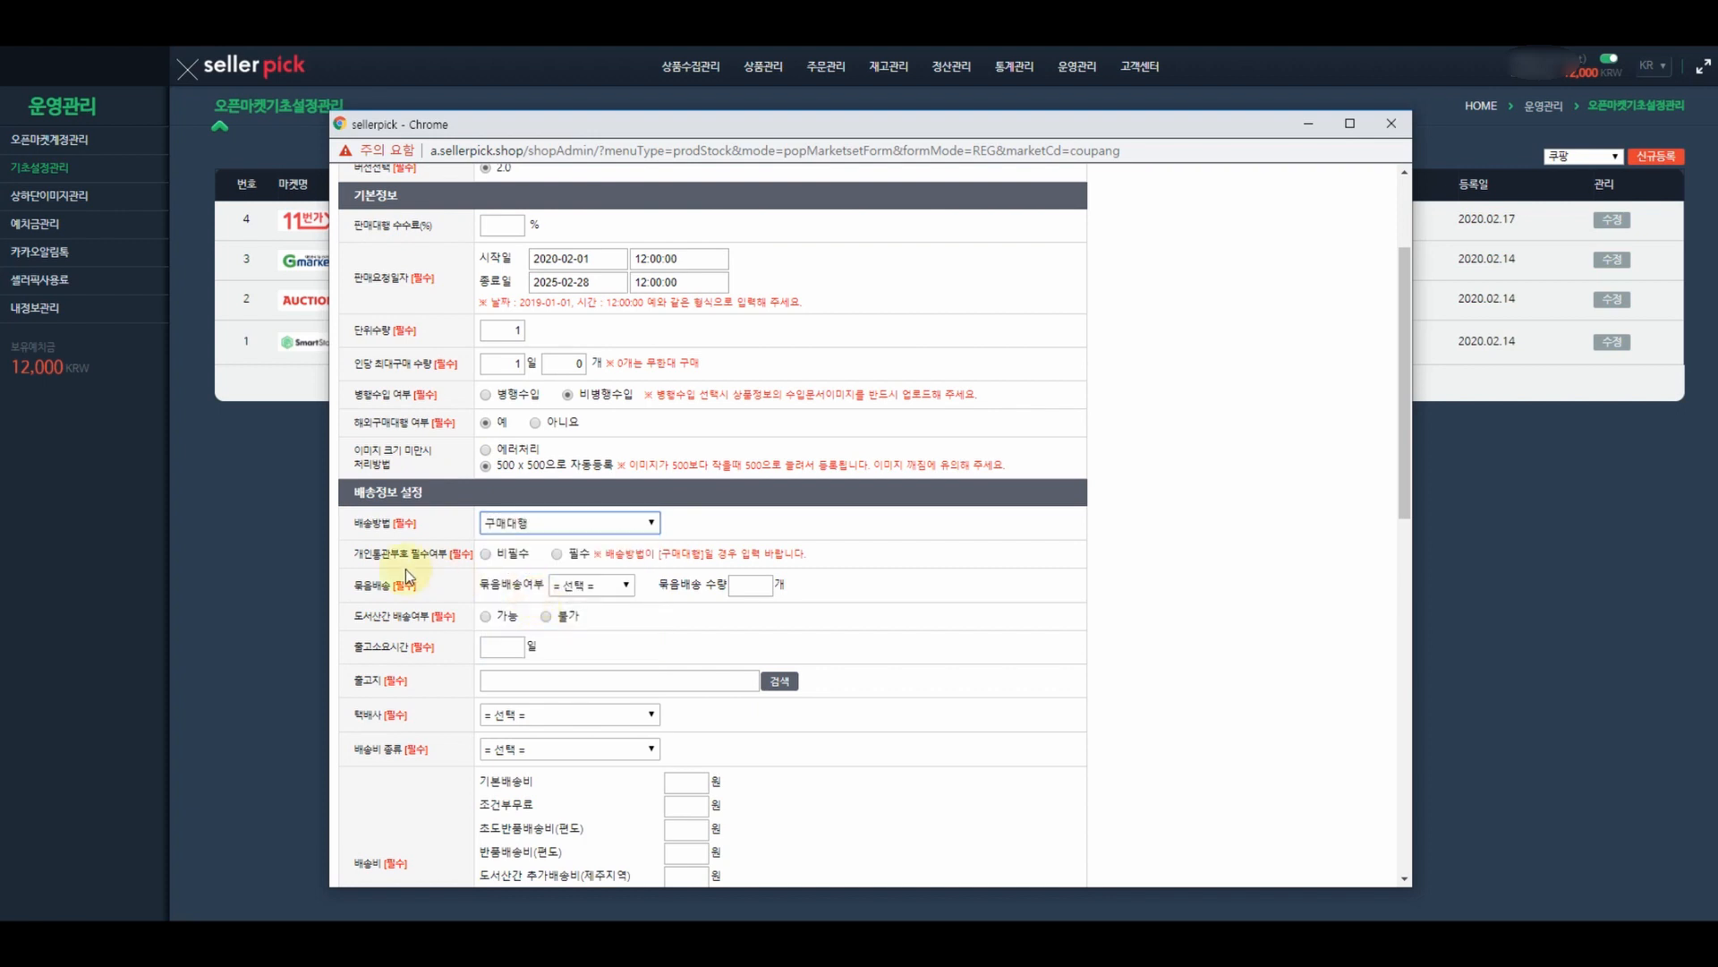
click(556, 553)
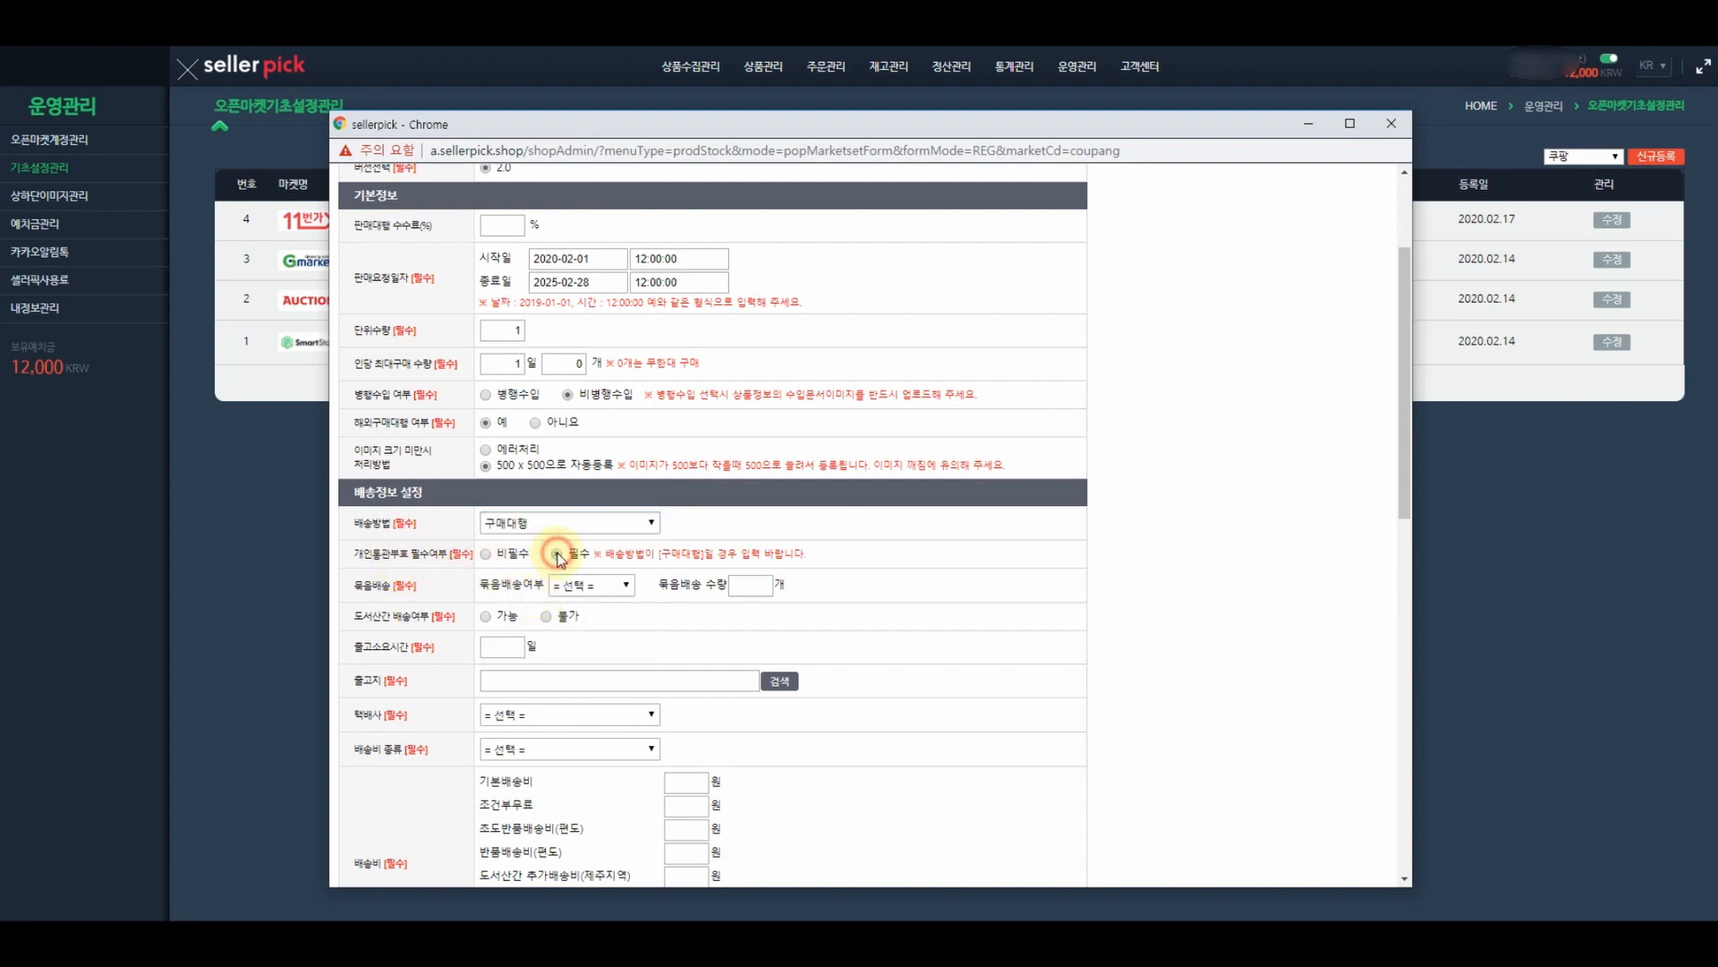
click(591, 587)
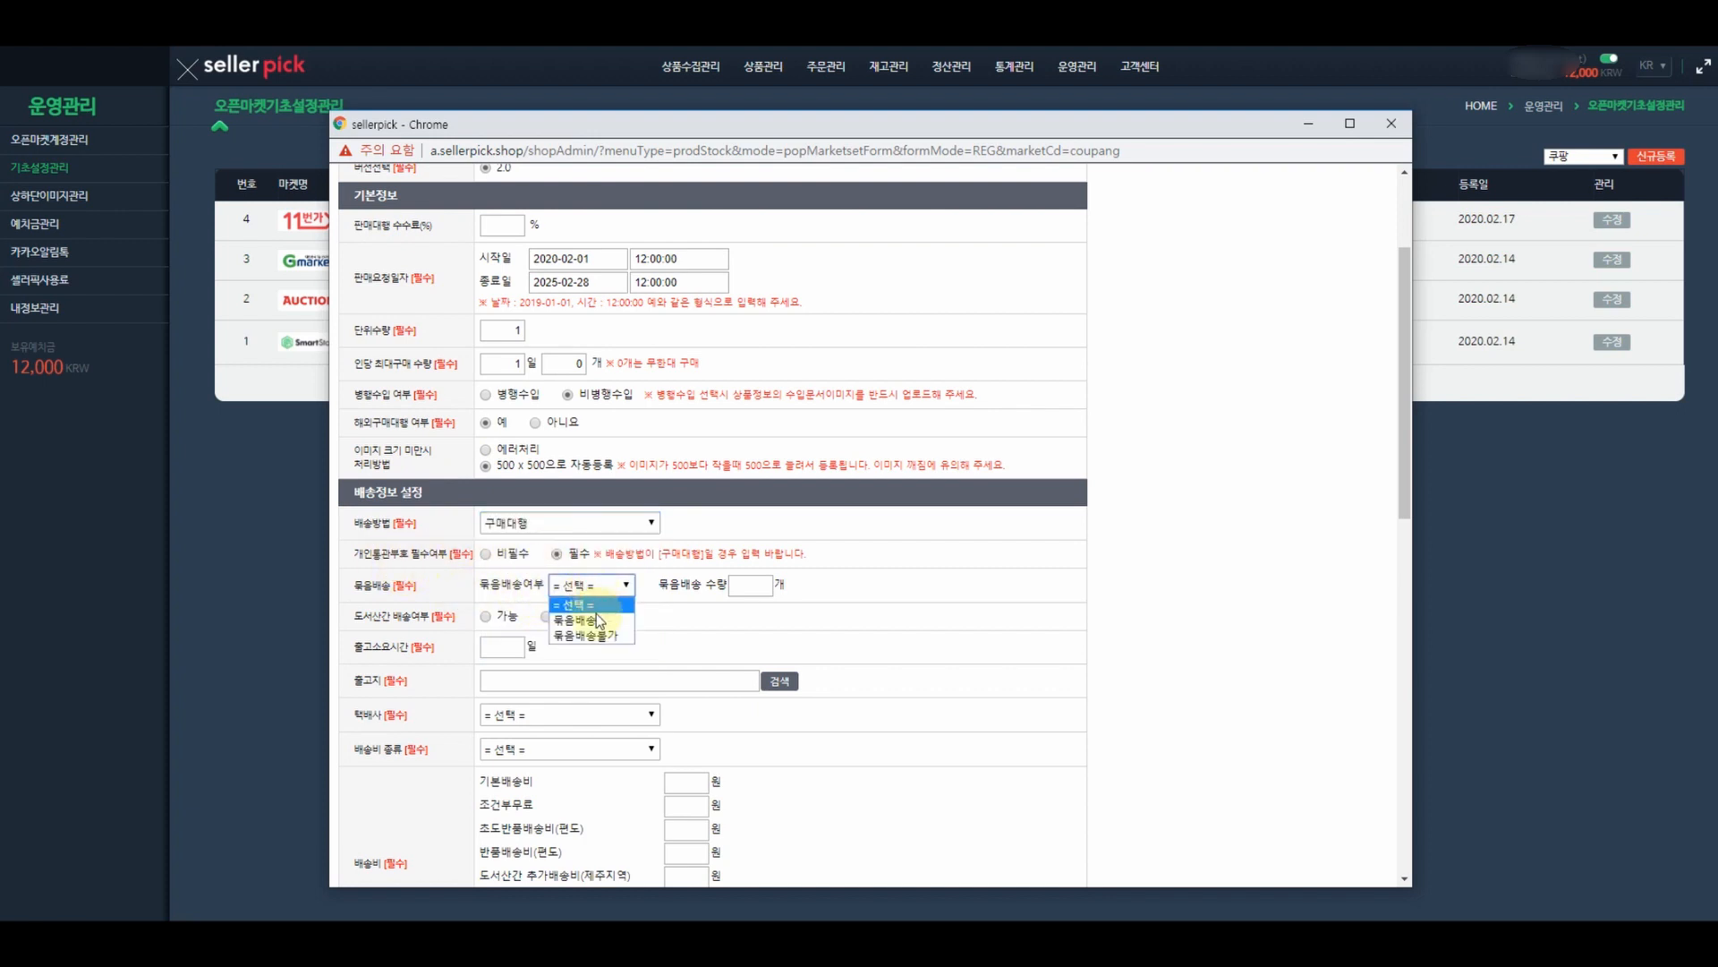
click(487, 617)
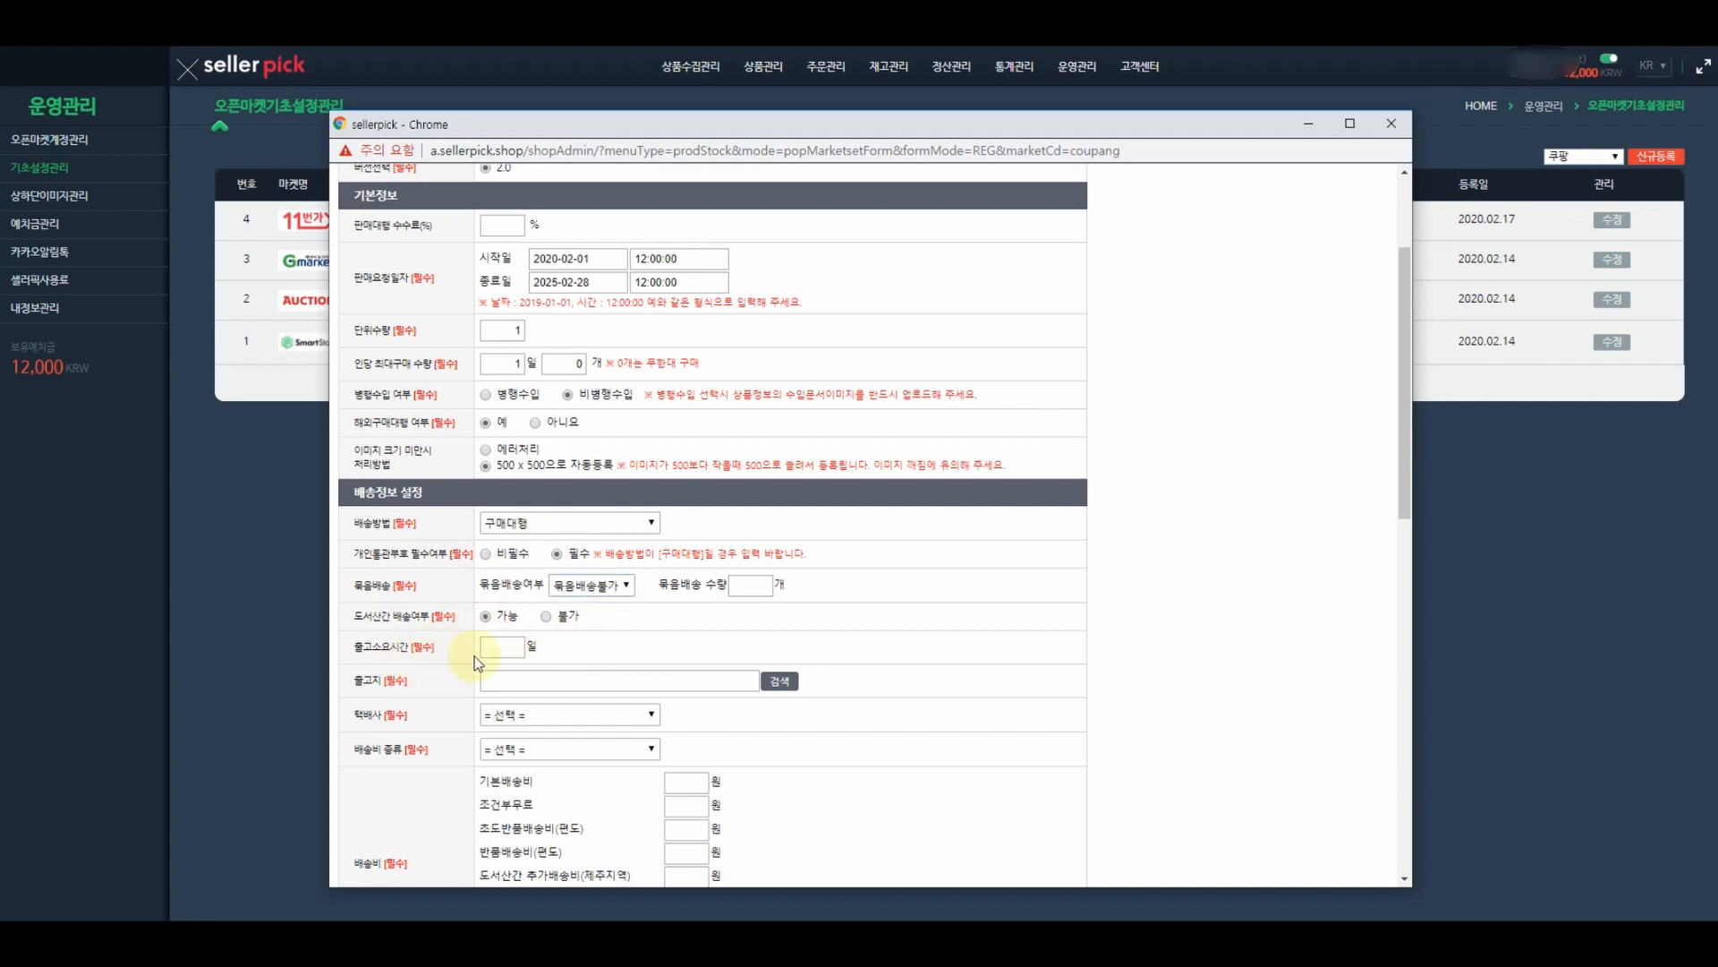
- Enter a 7-day shipping lead time and pick the 해외직구 shipping origin
click(509, 648)
text(7)
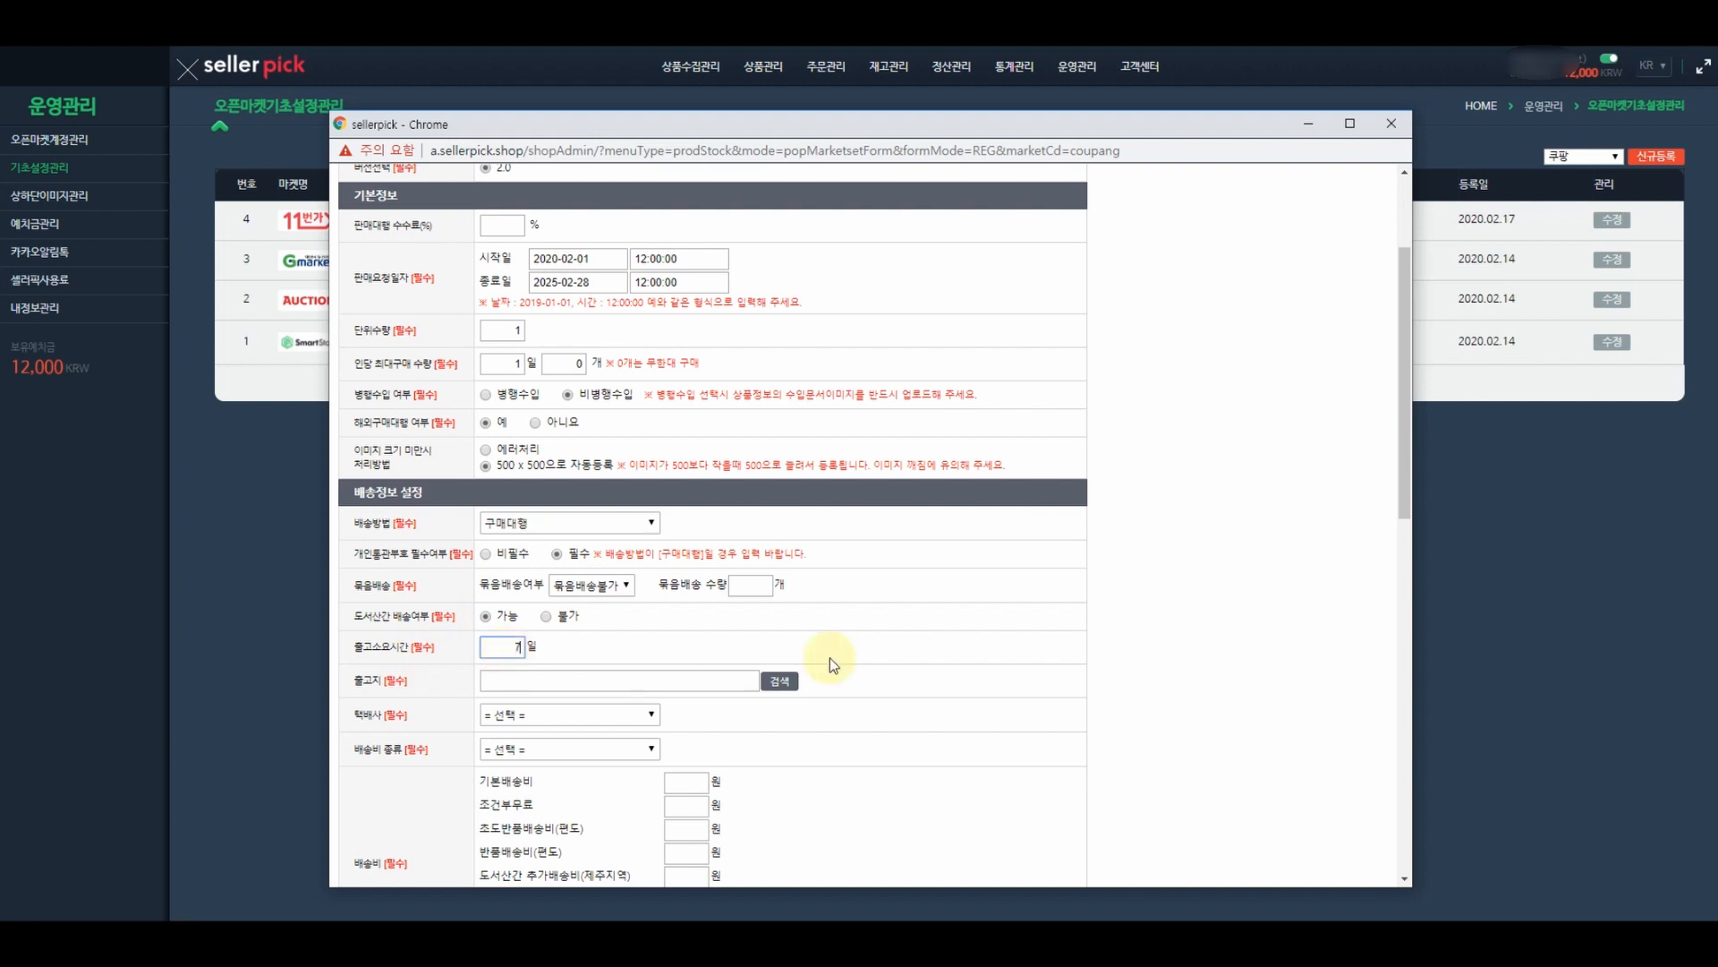
click(780, 681)
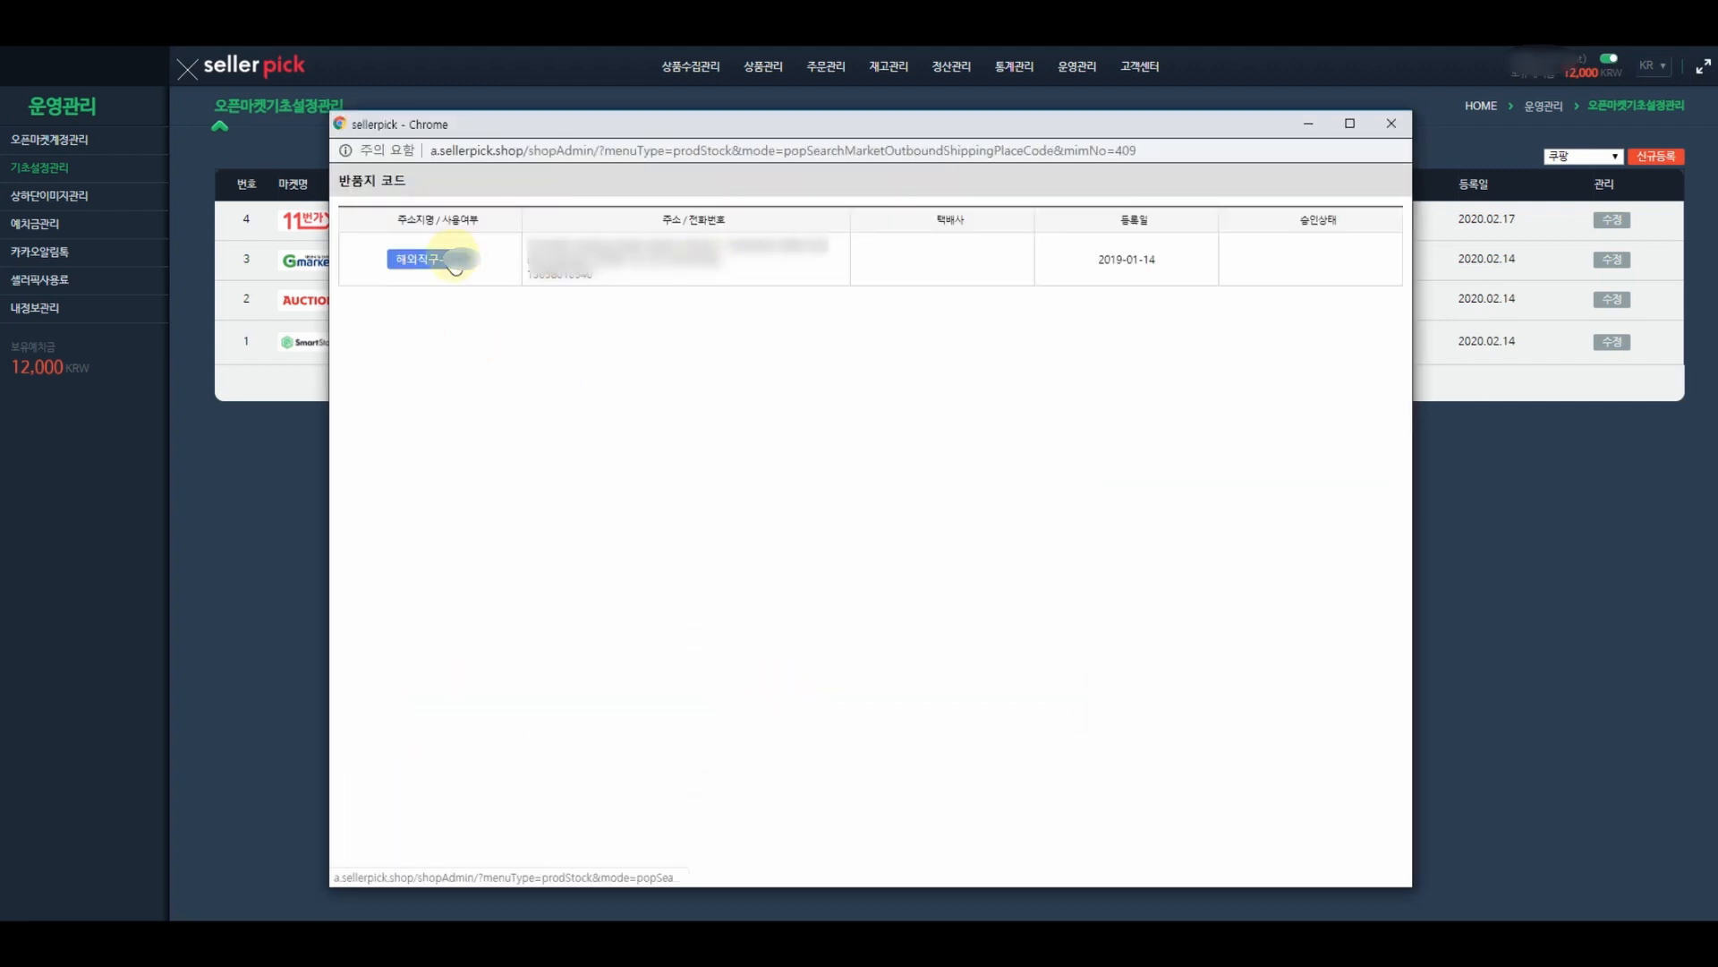
click(452, 259)
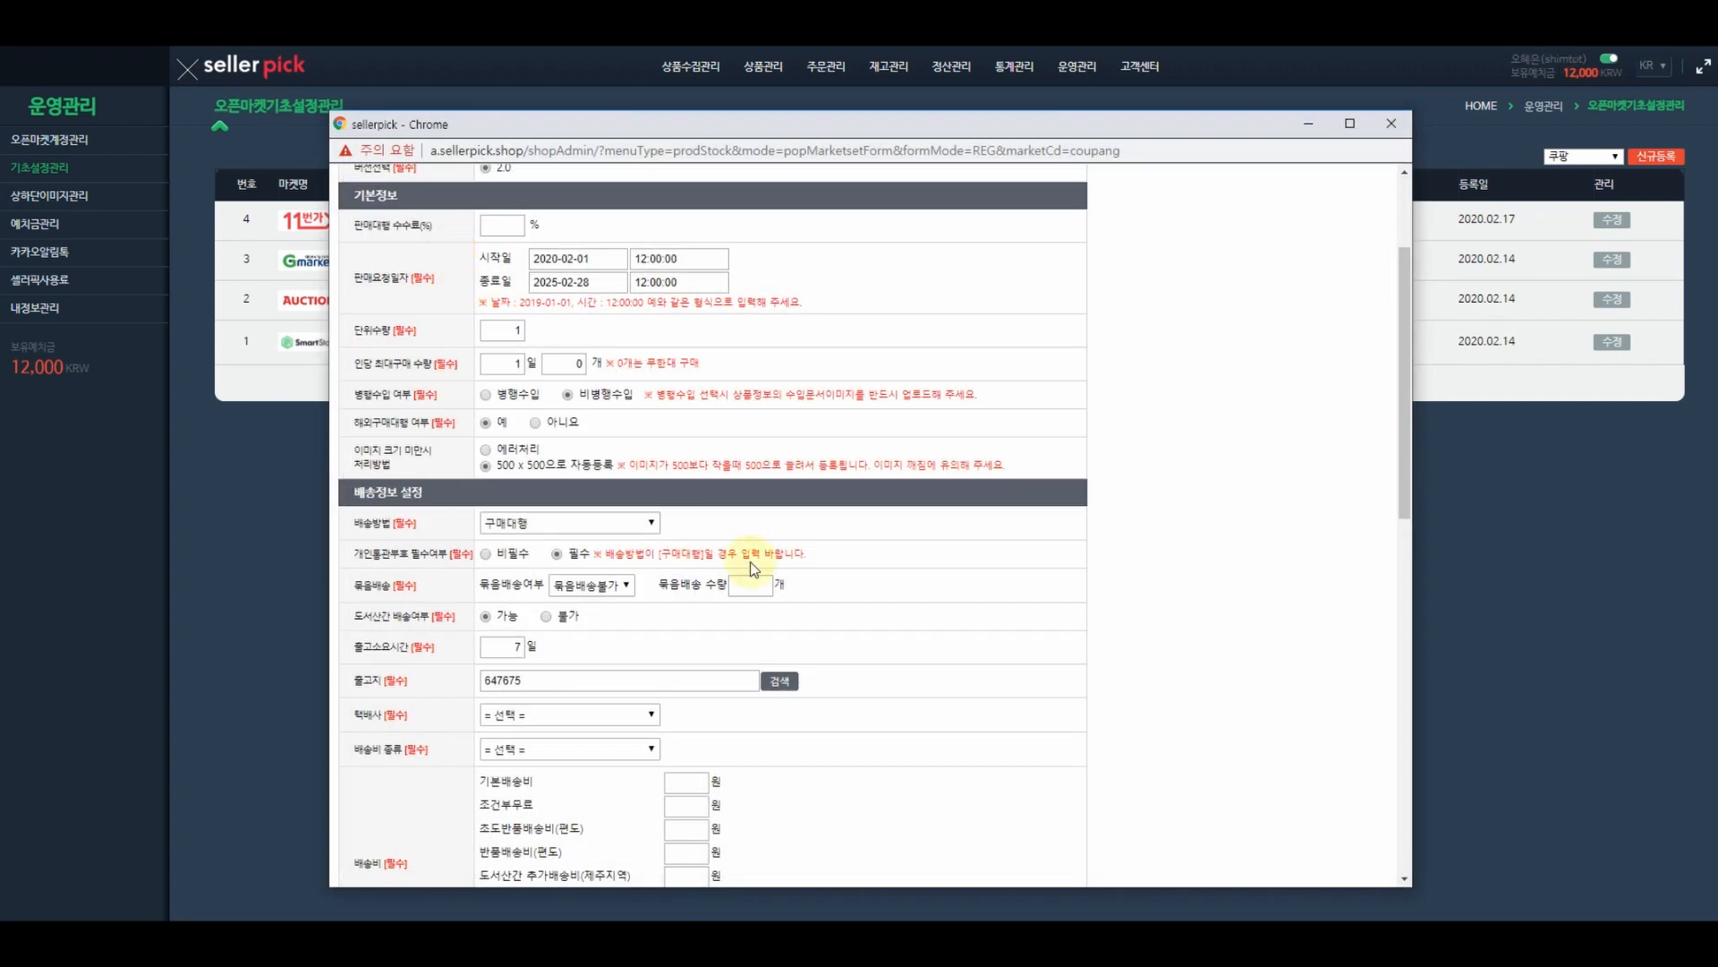
scroll(934, 612, down, 2)
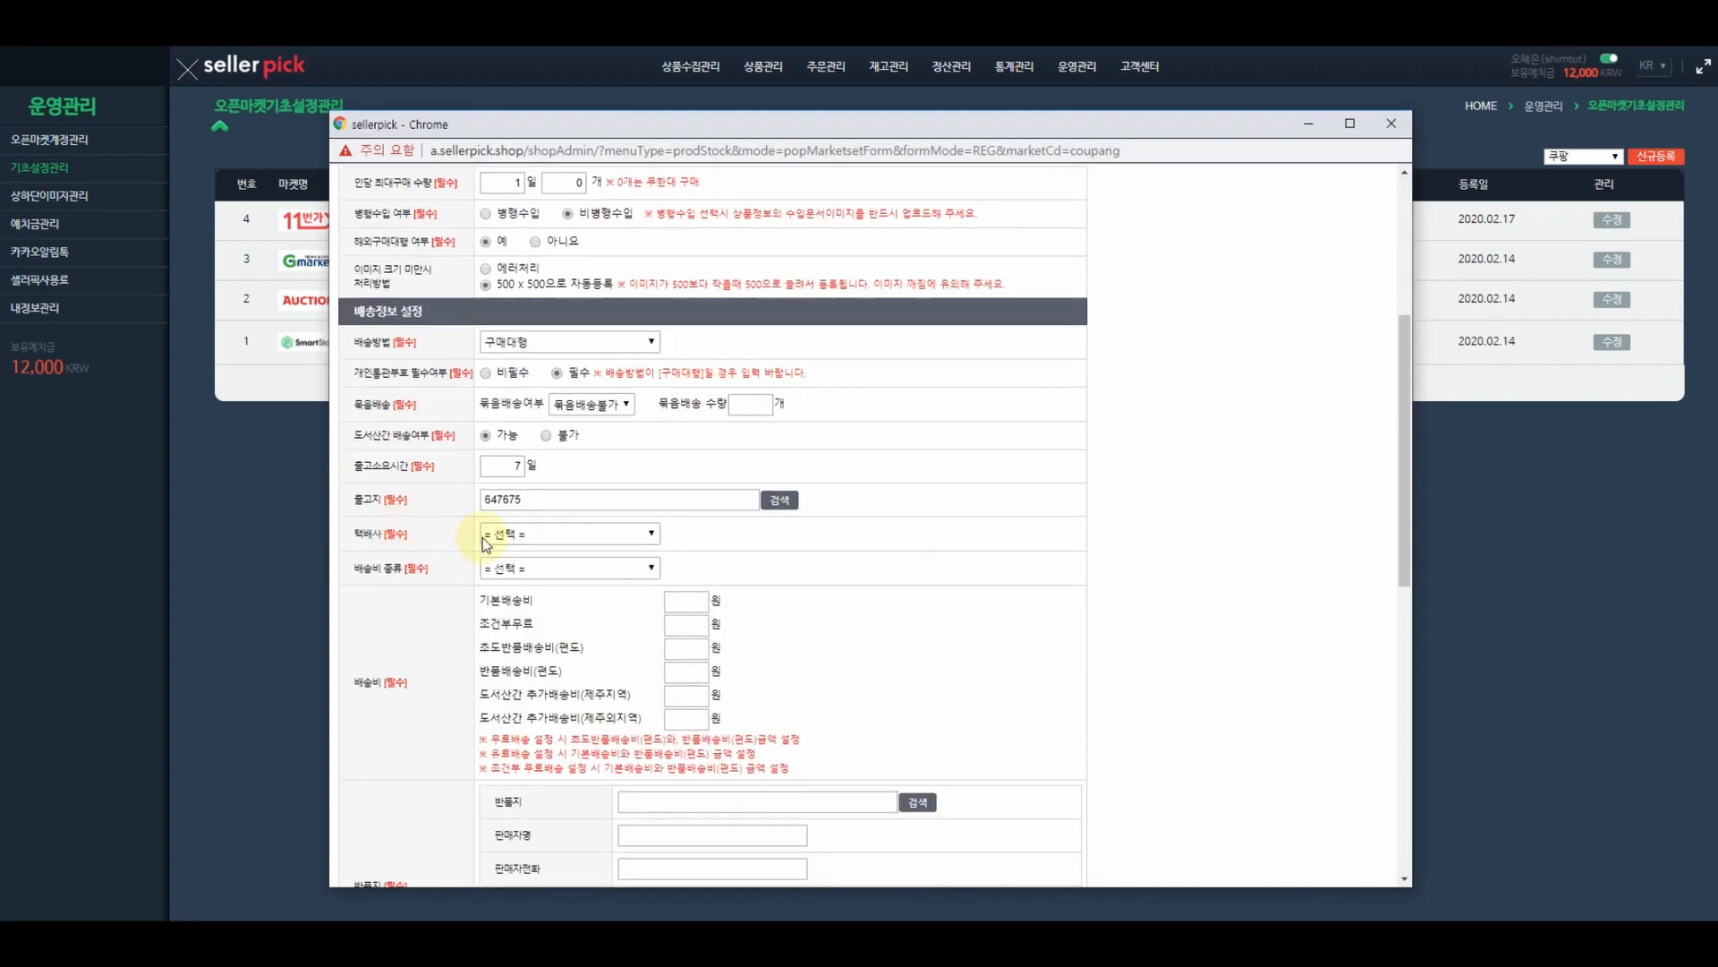
- Choose CJ대한통운 as the courier and 무료배송 as the shipping fee type
click(528, 535)
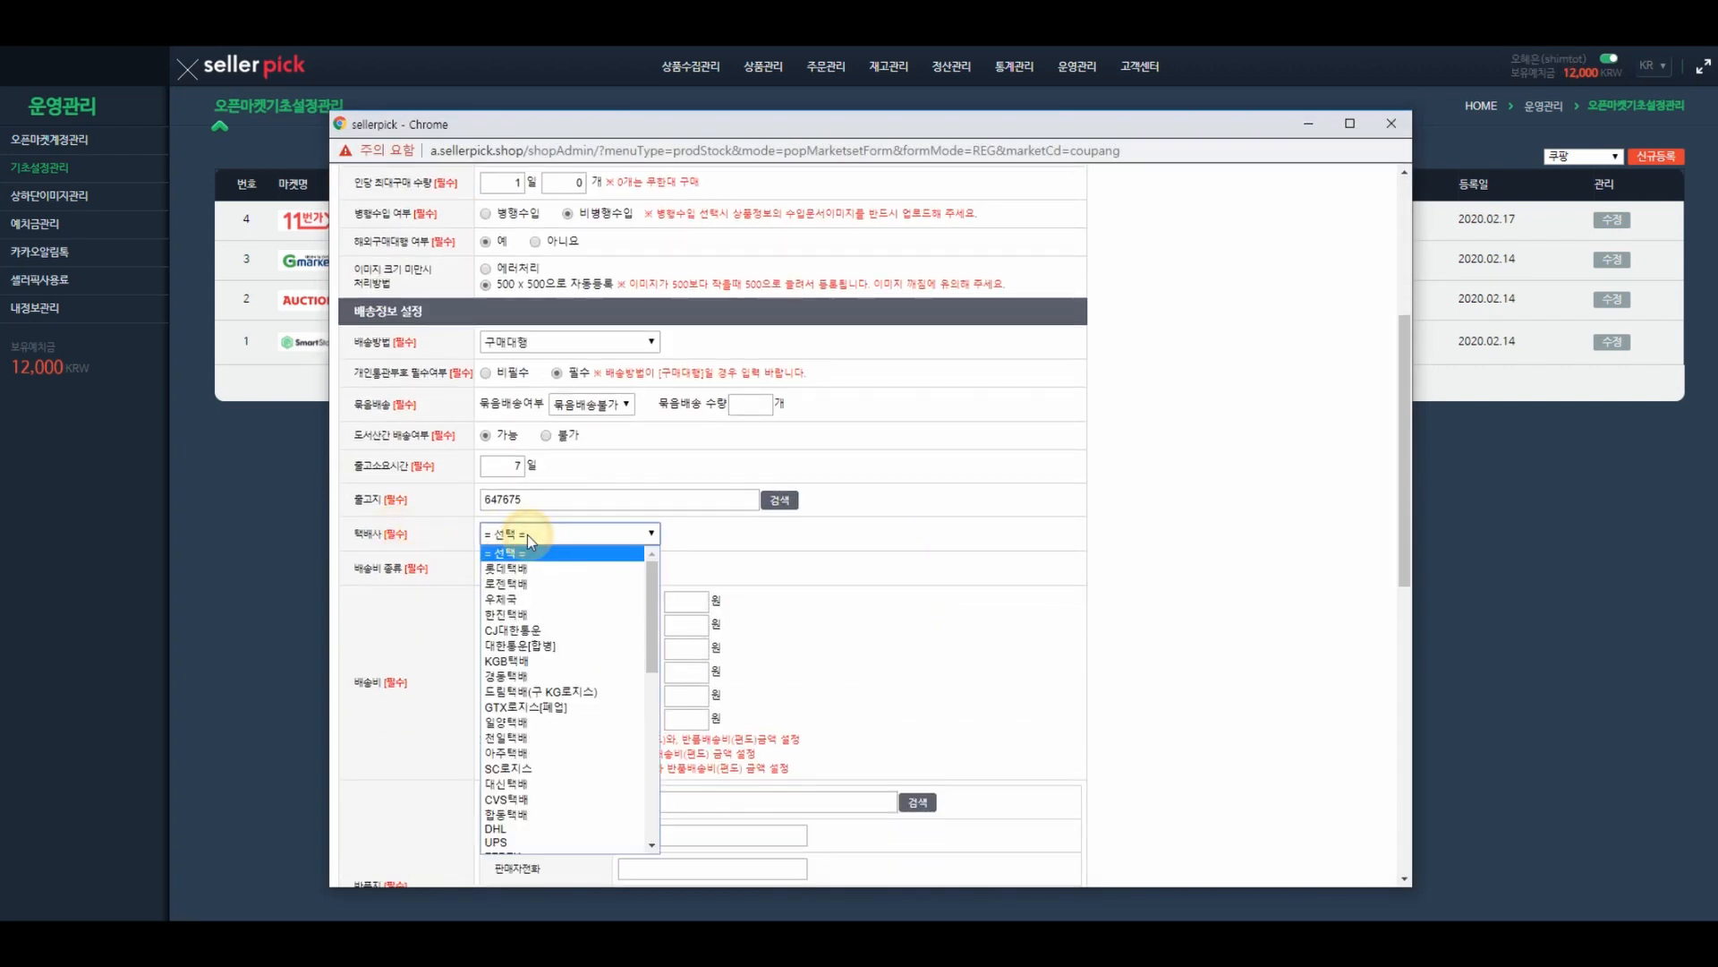
click(535, 632)
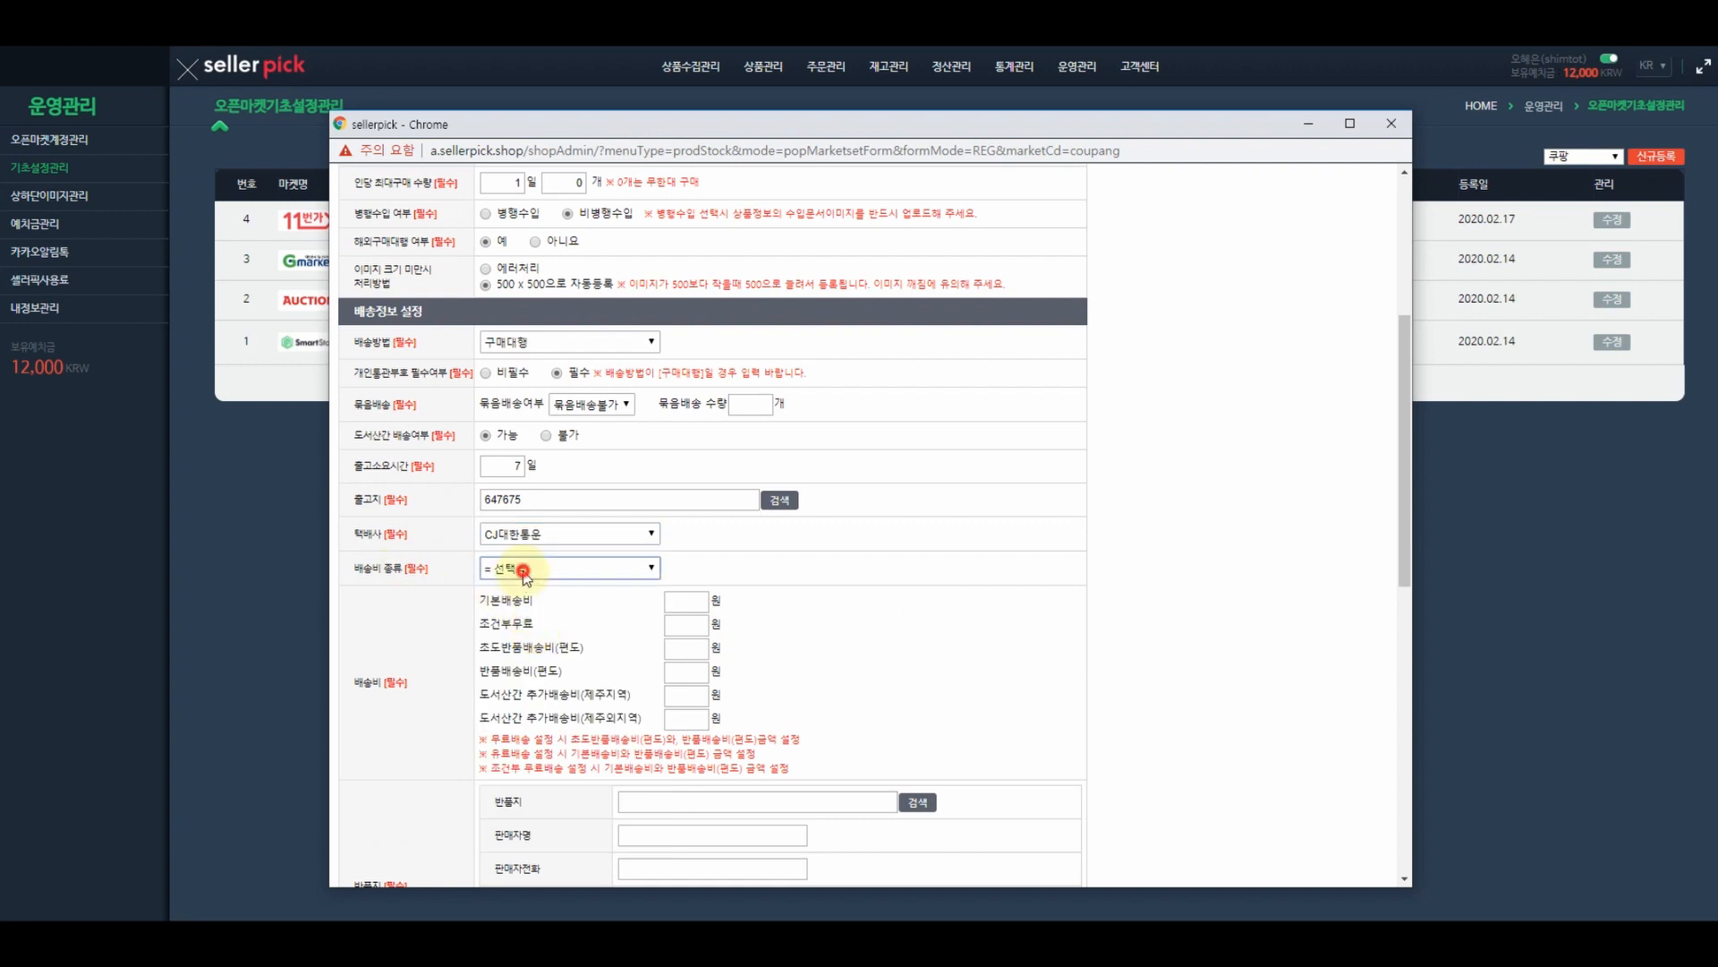
click(524, 569)
click(523, 602)
- Enter 15000 for both the initial return and return shipping fees
click(687, 647)
text(15000)
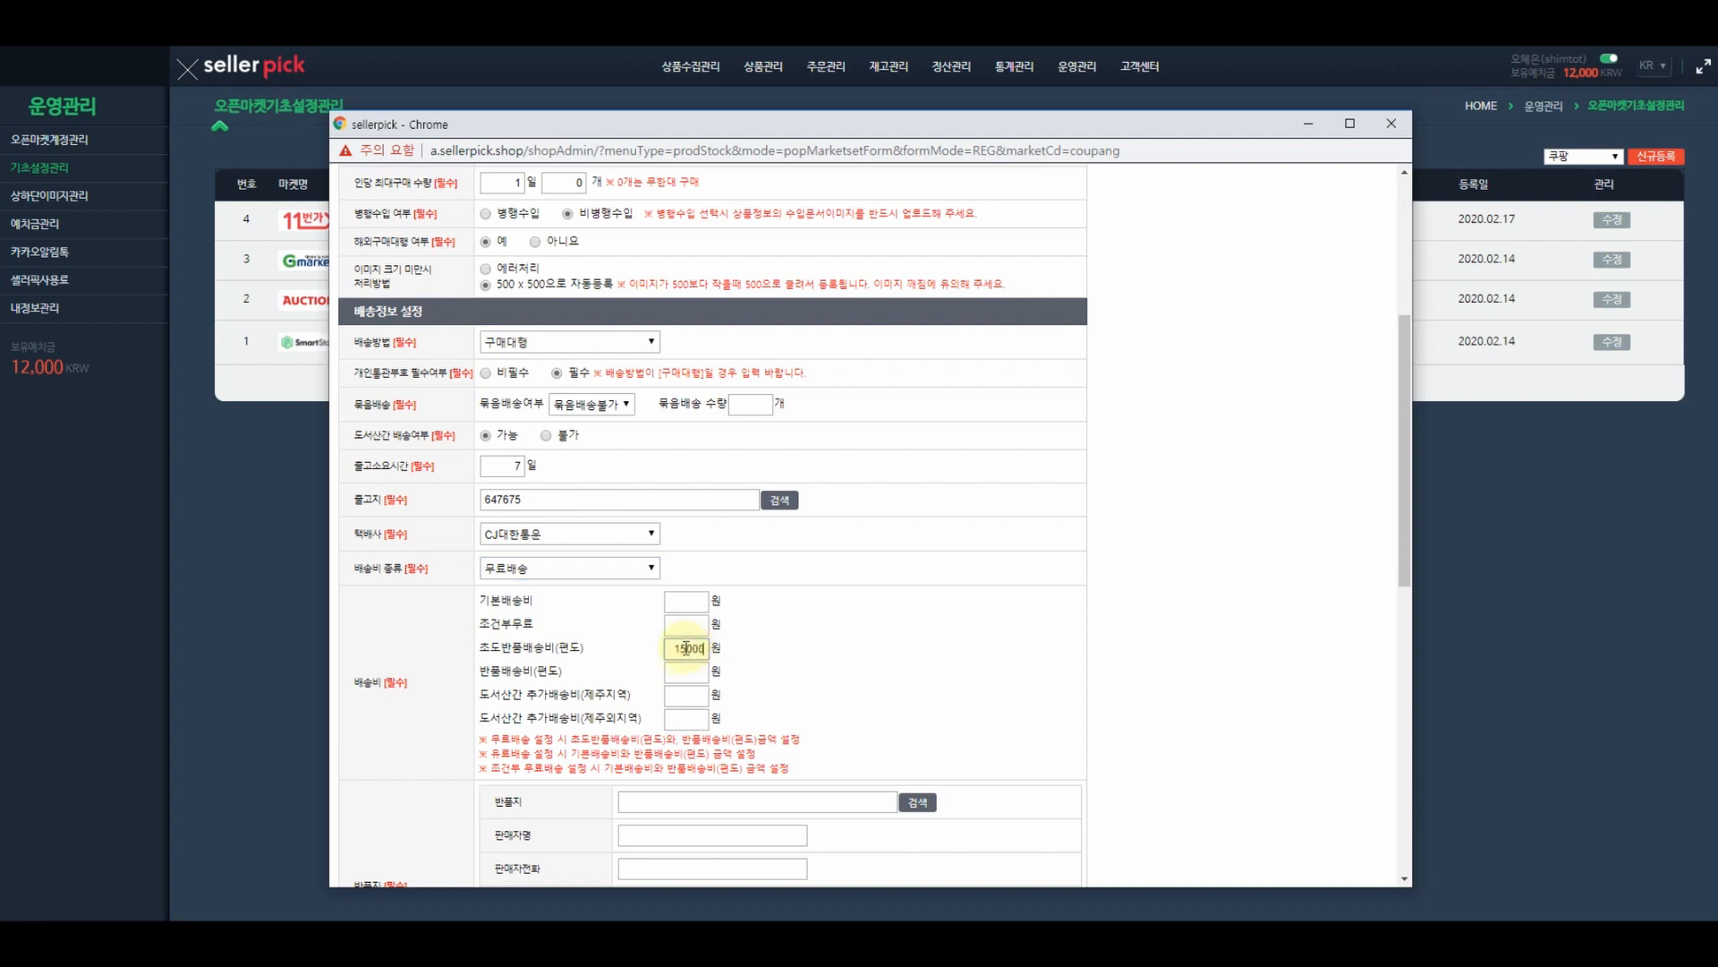
click(680, 672)
text(15000)
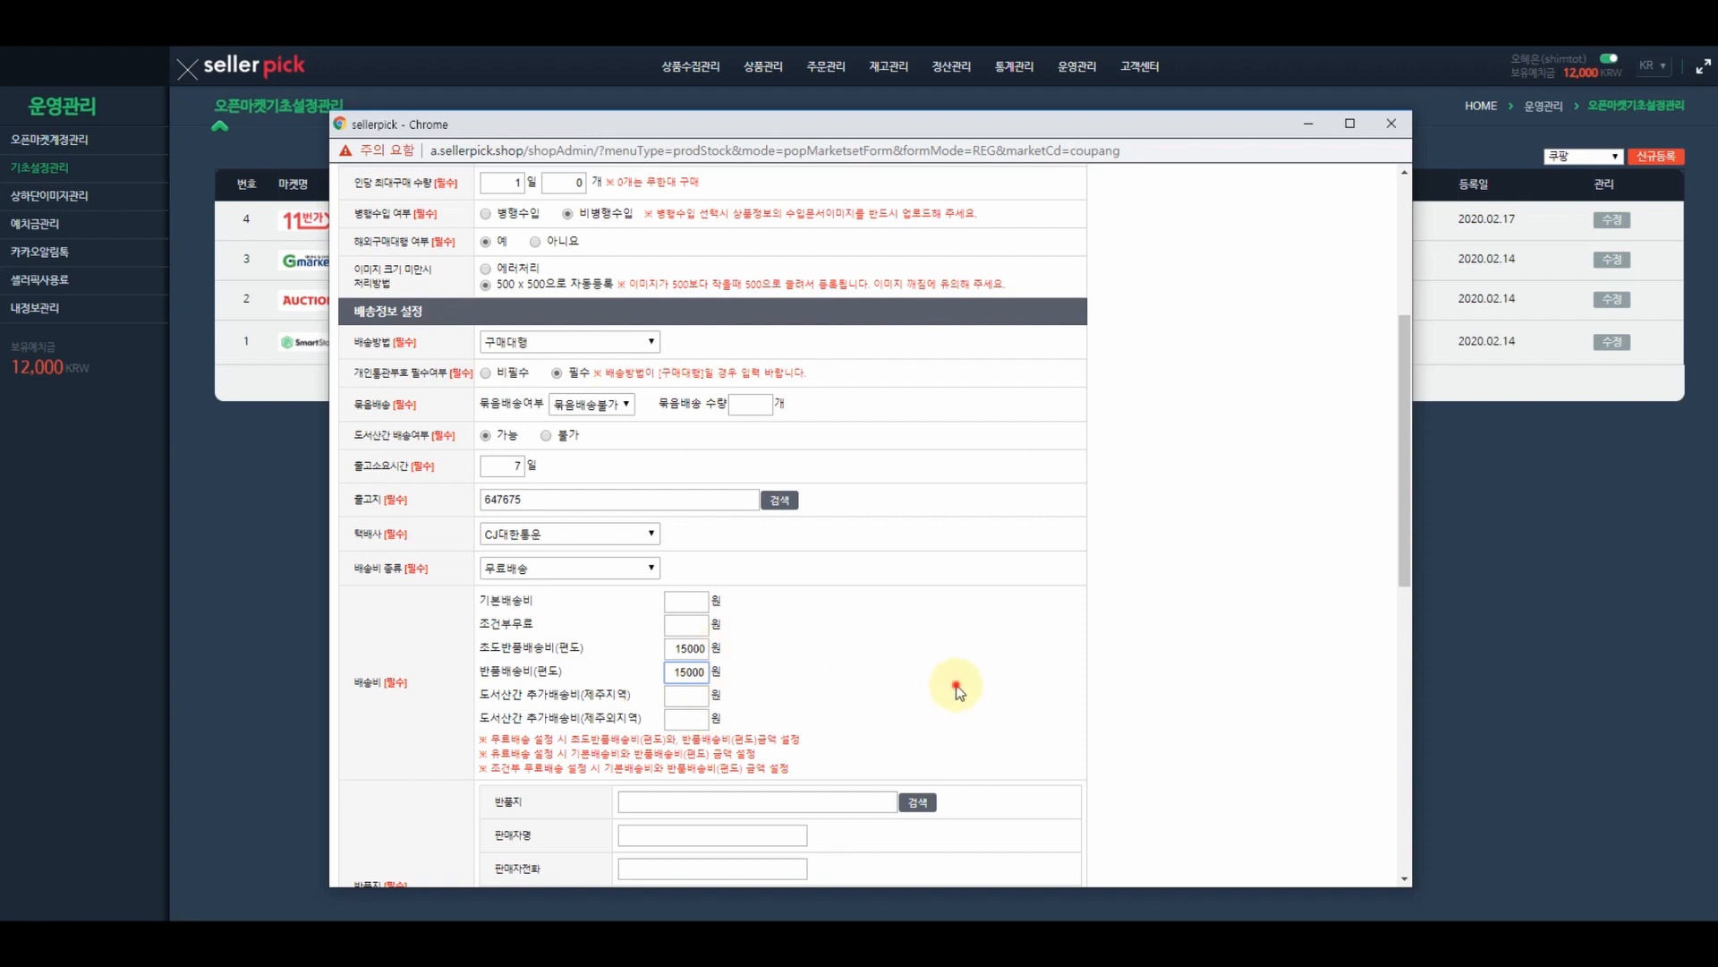
click(957, 689)
scroll(1088, 651, down, 2)
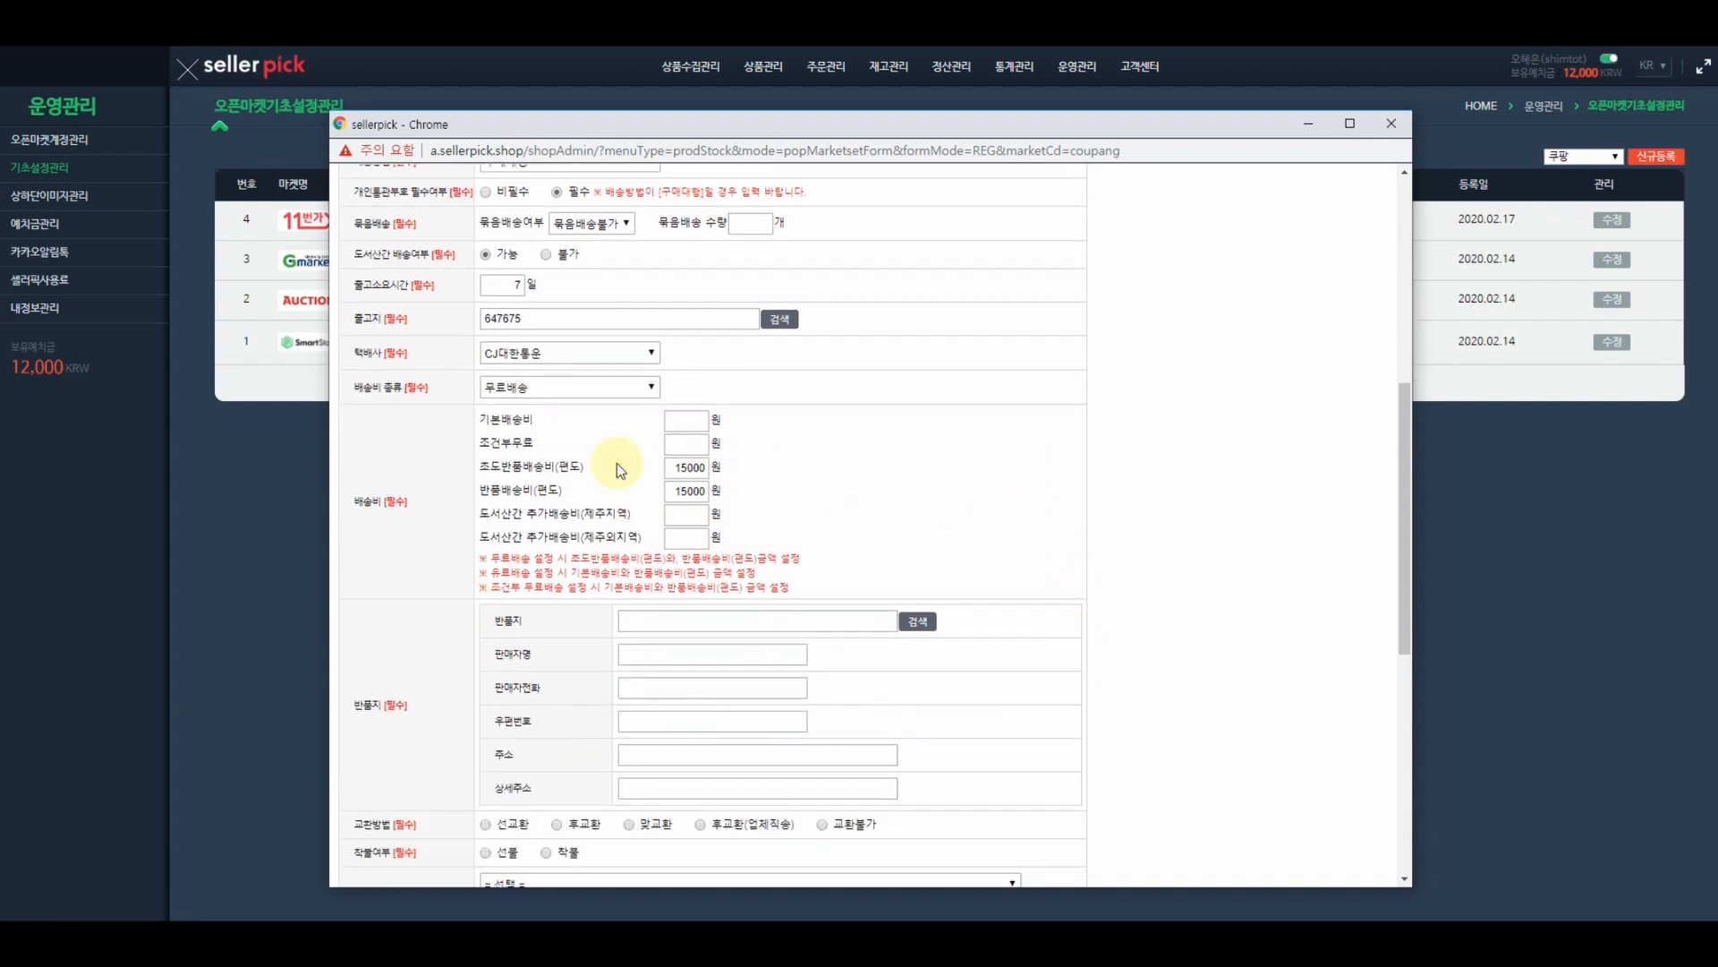
click(918, 623)
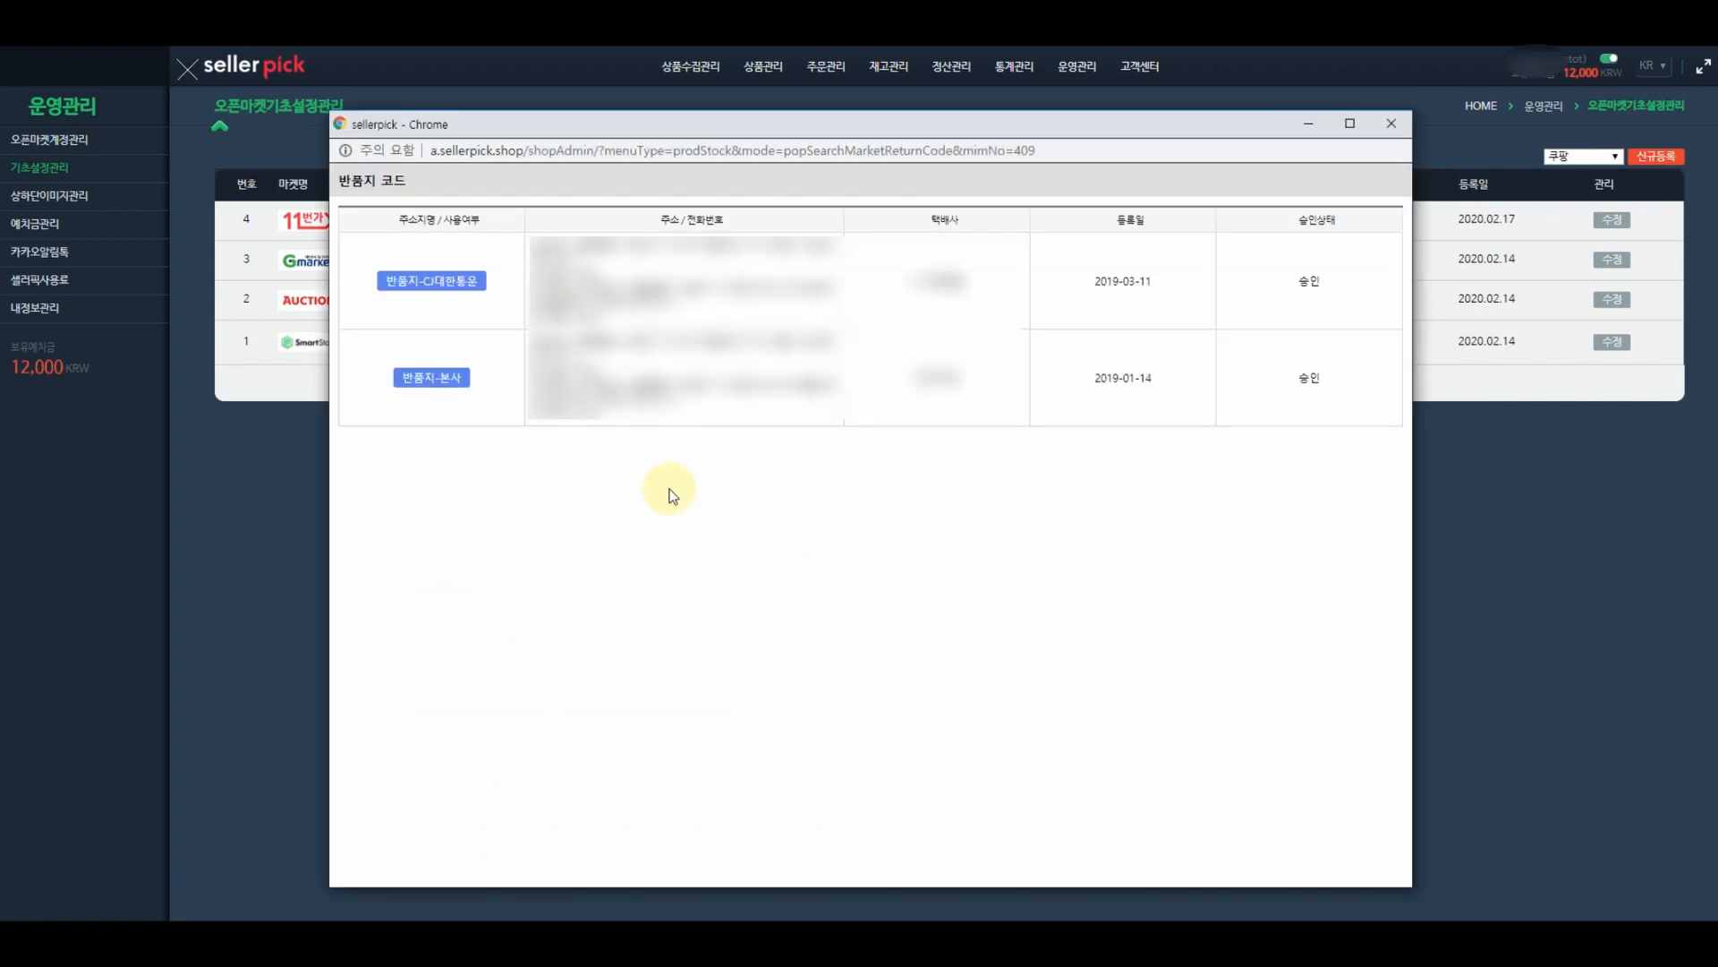
click(433, 378)
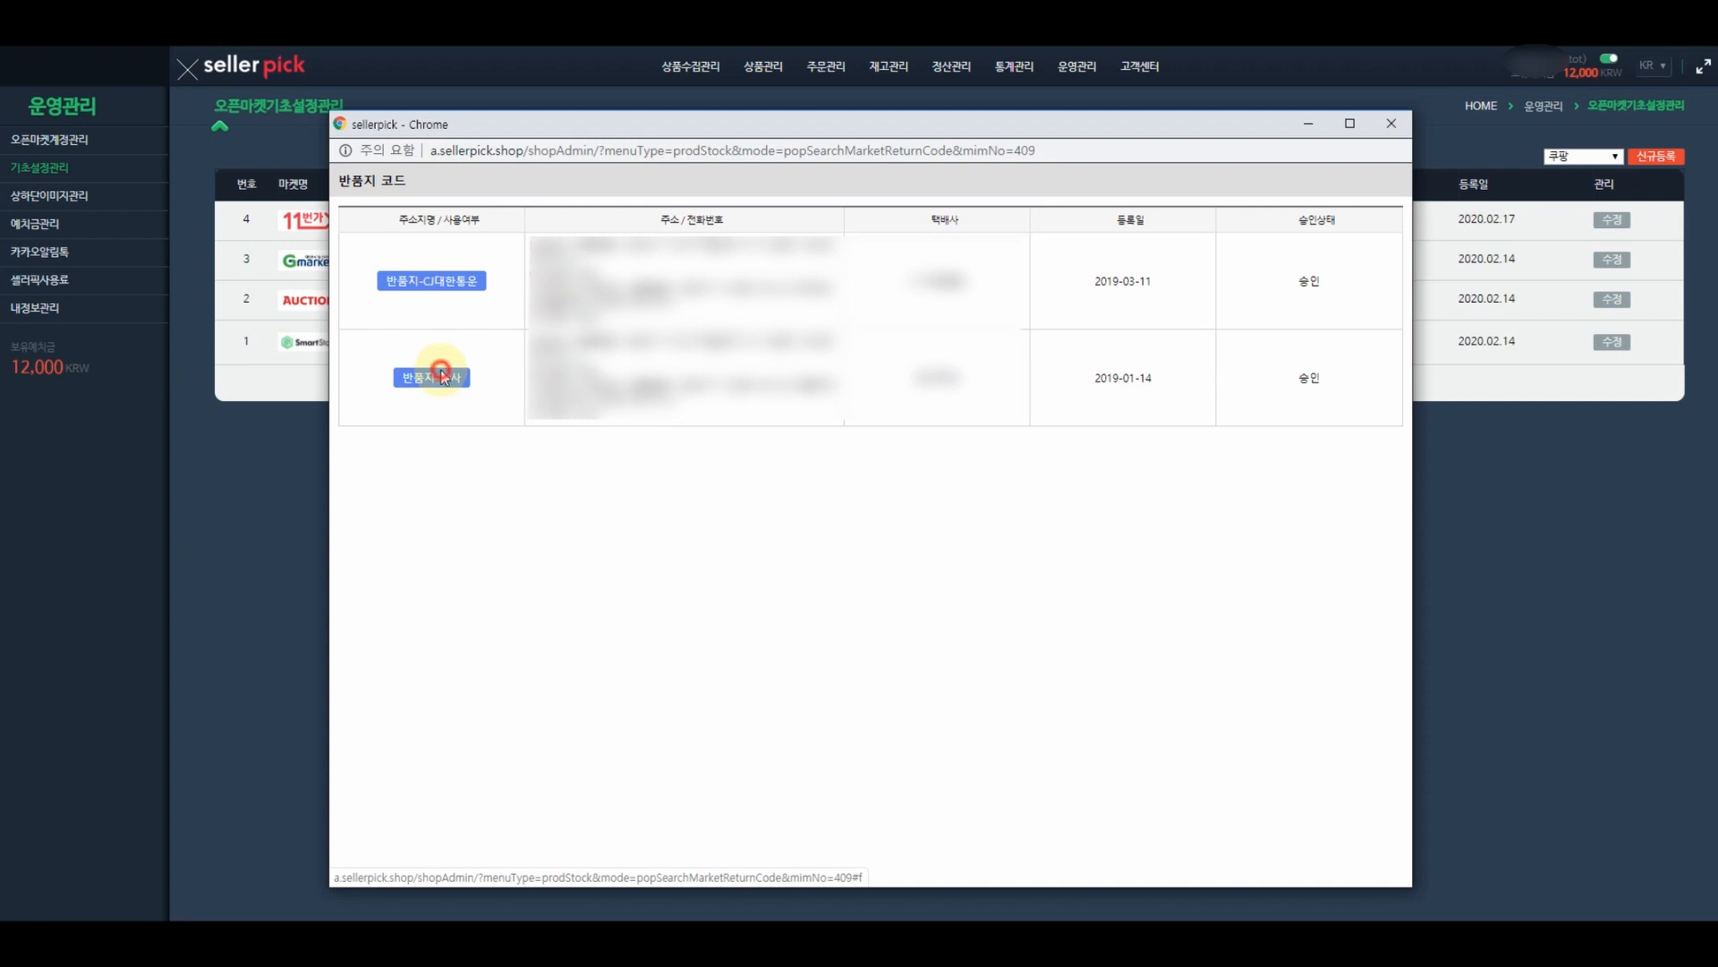
scroll(1030, 625, down, 3)
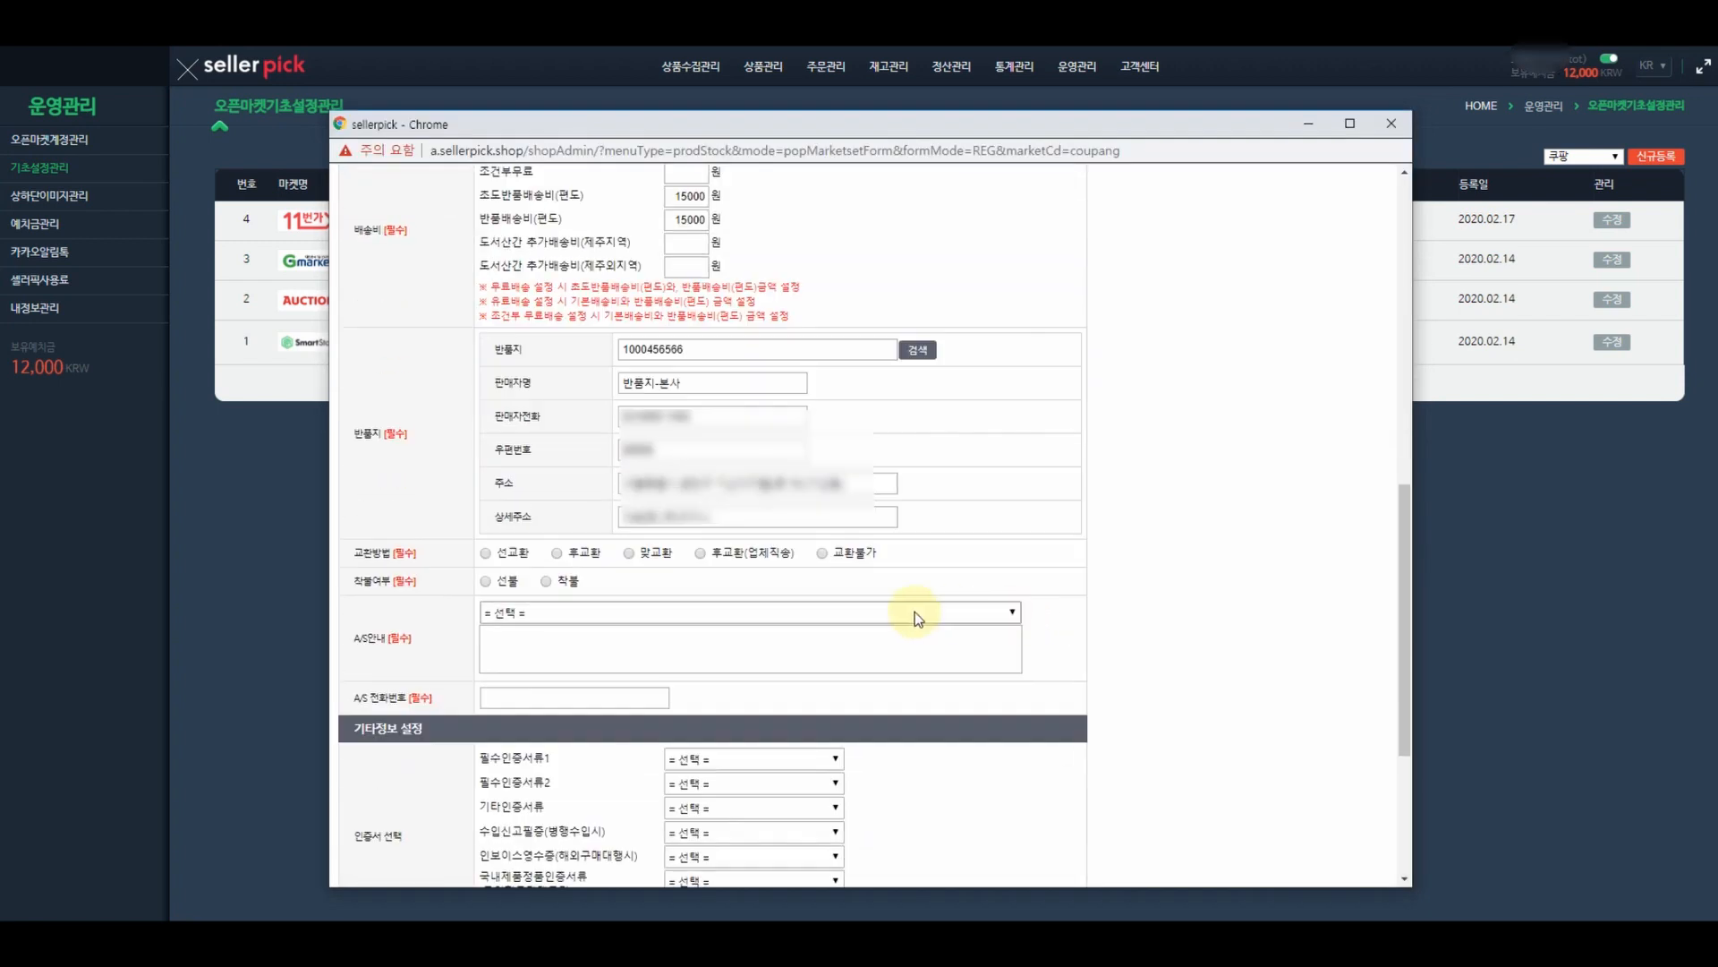
- Set 선교환 and 선불, with custom A/S guidance '해외구매상품 특성상 A/S 불가합니다.'
click(485, 554)
click(485, 582)
click(550, 614)
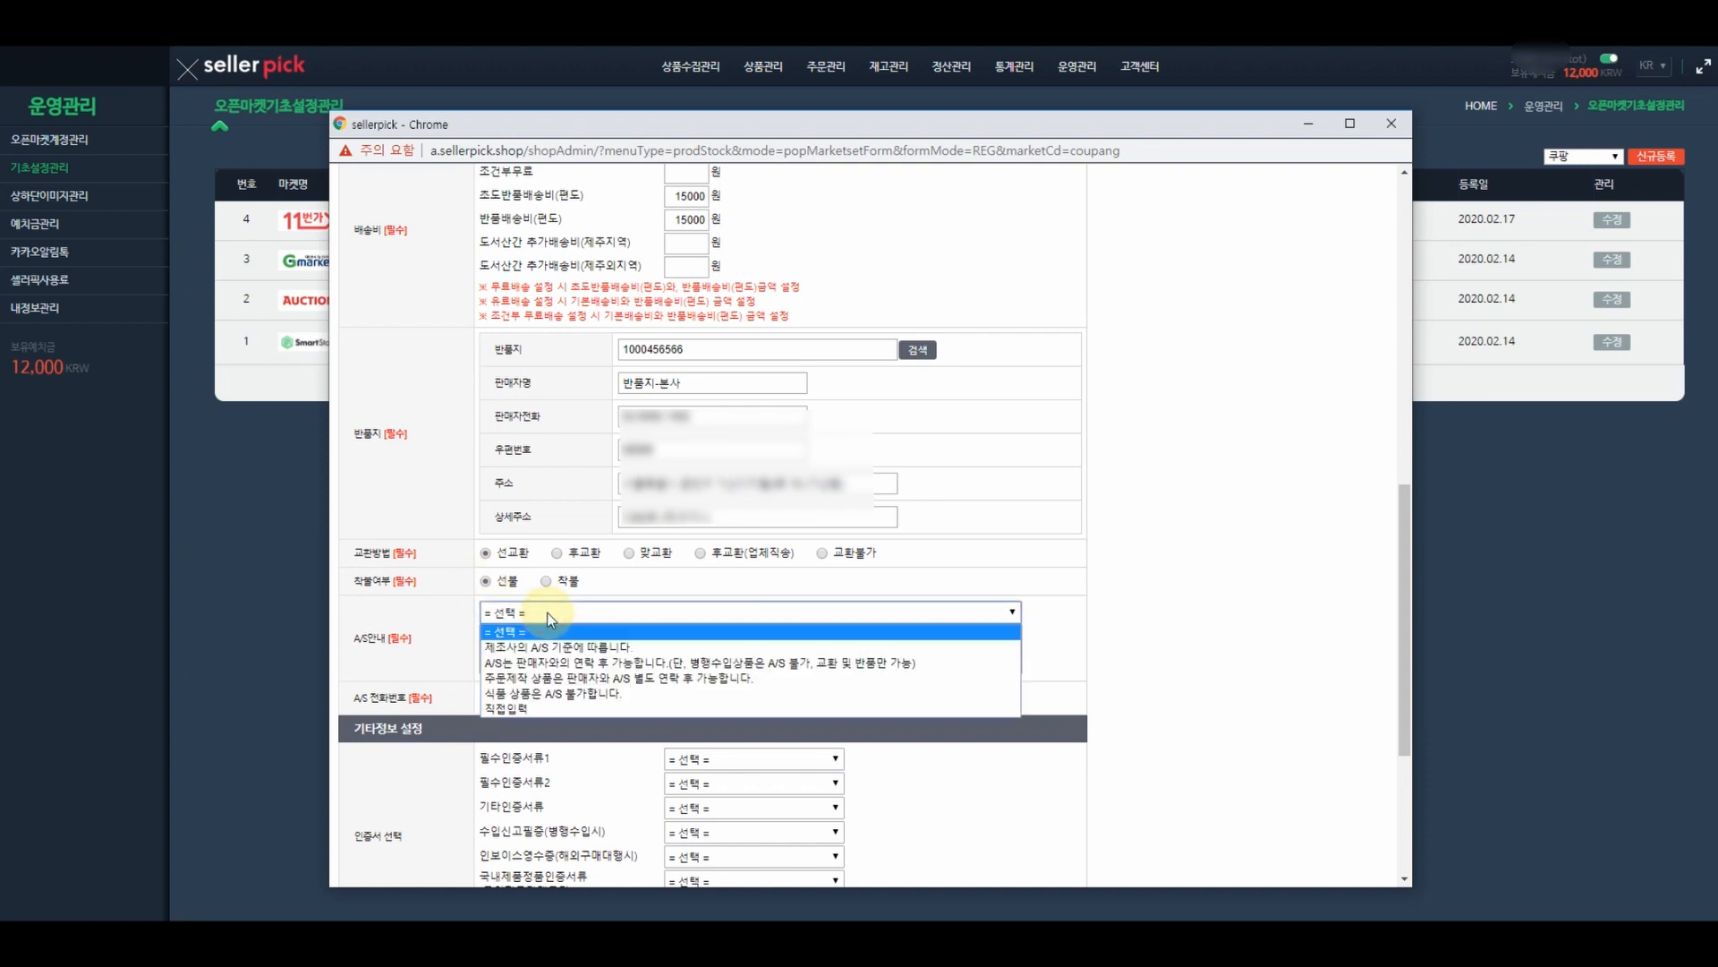
click(533, 709)
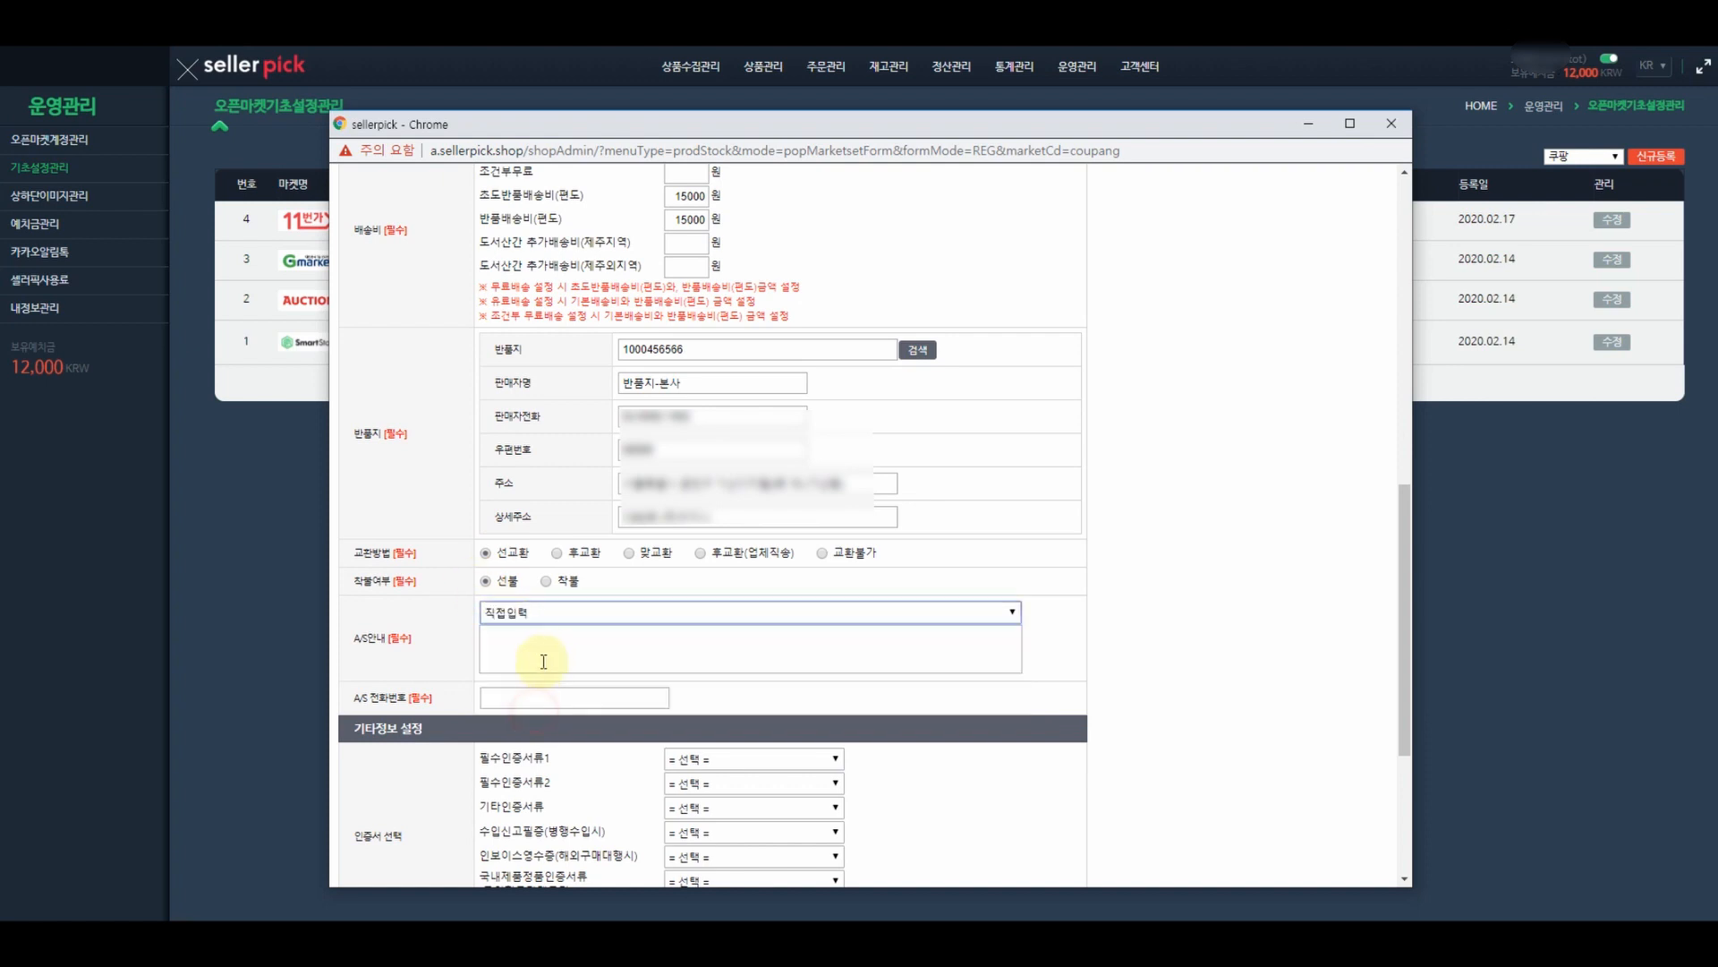
click(541, 645)
text(해)
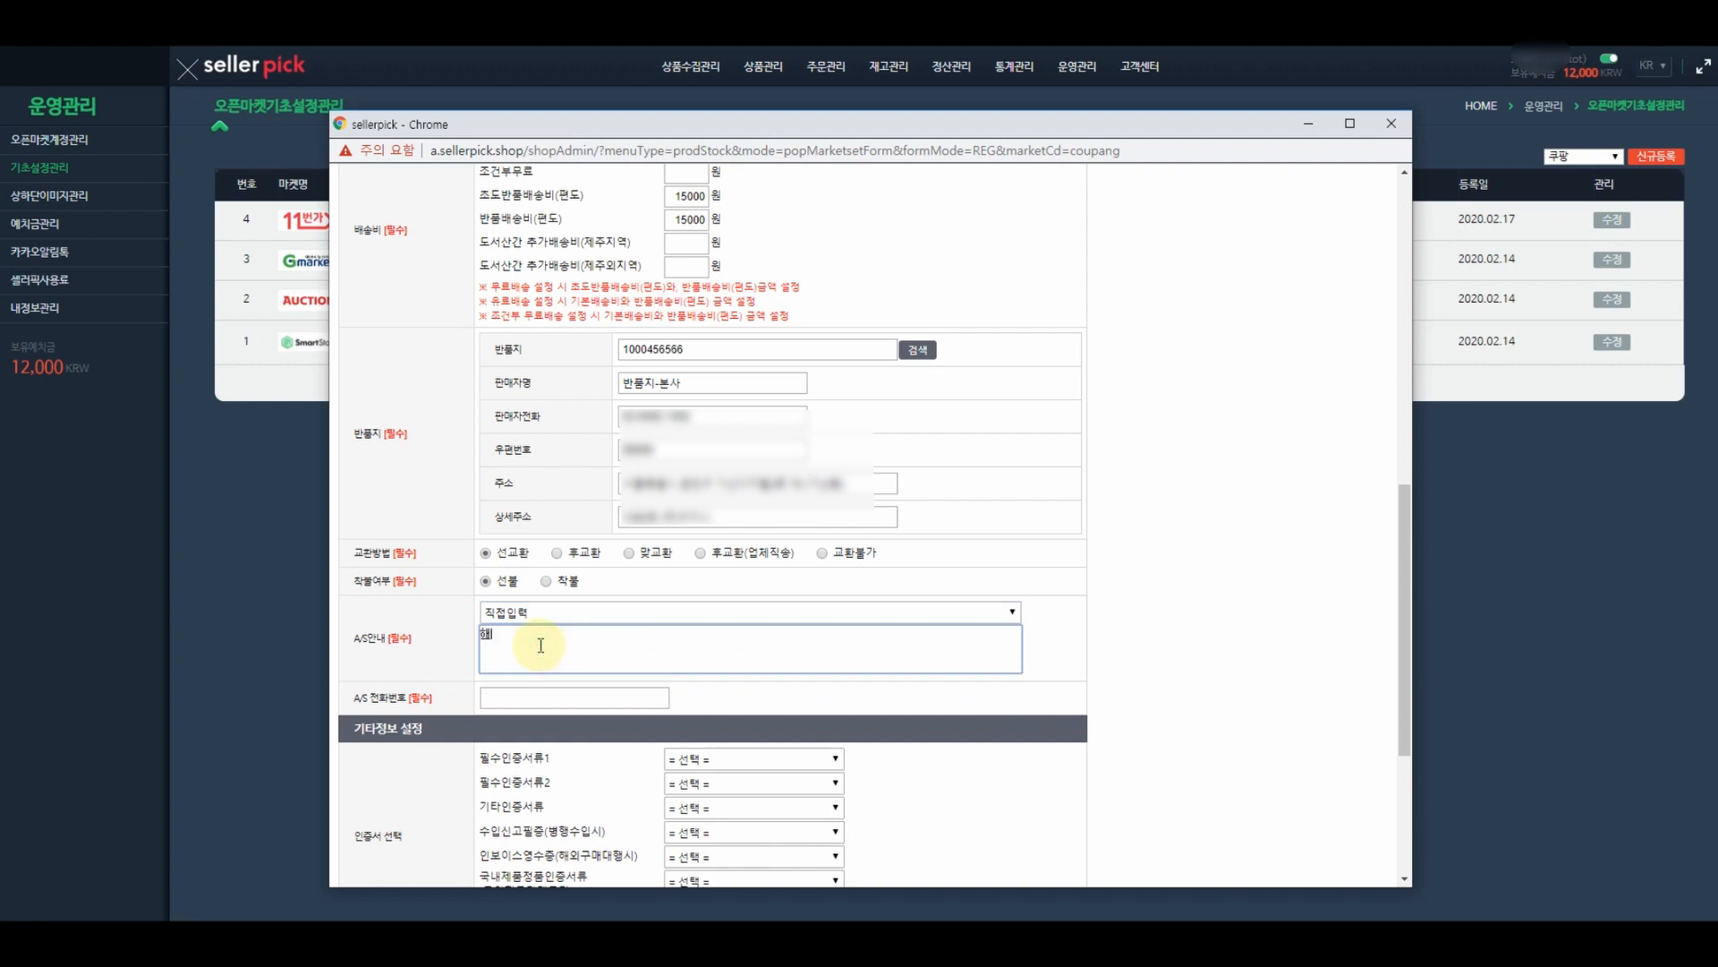
text(외구매상품 특성상 A/S 불가합니다.)
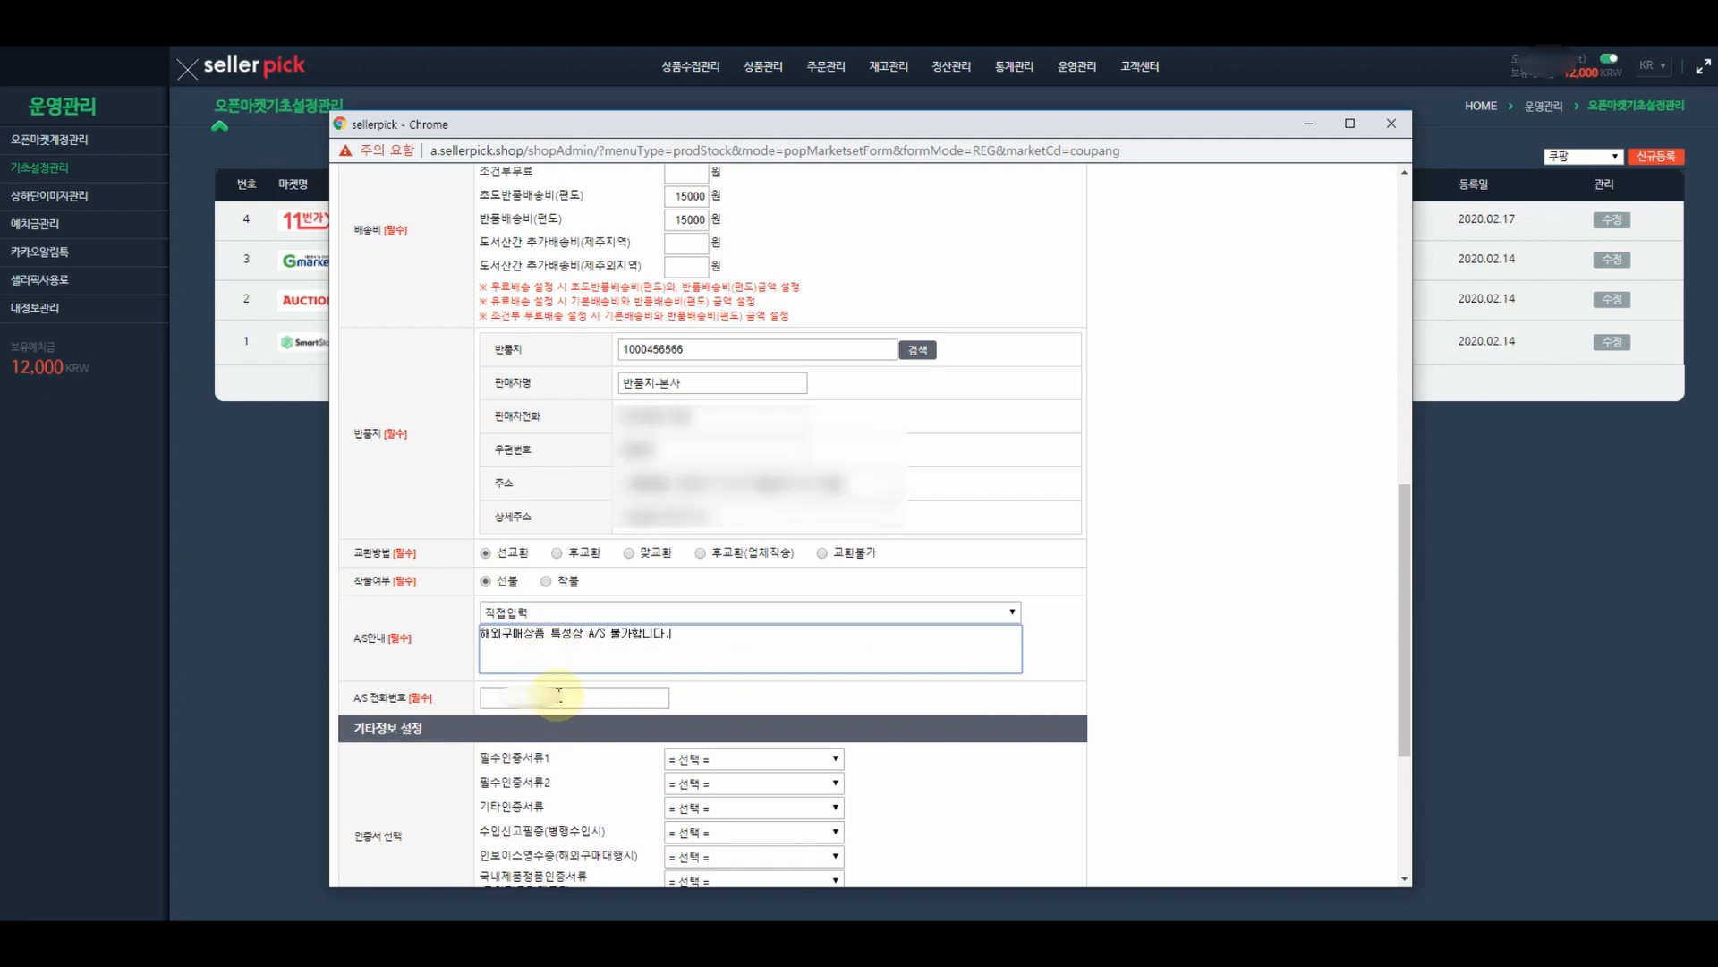
- Enter the A/S phone number
click(559, 695)
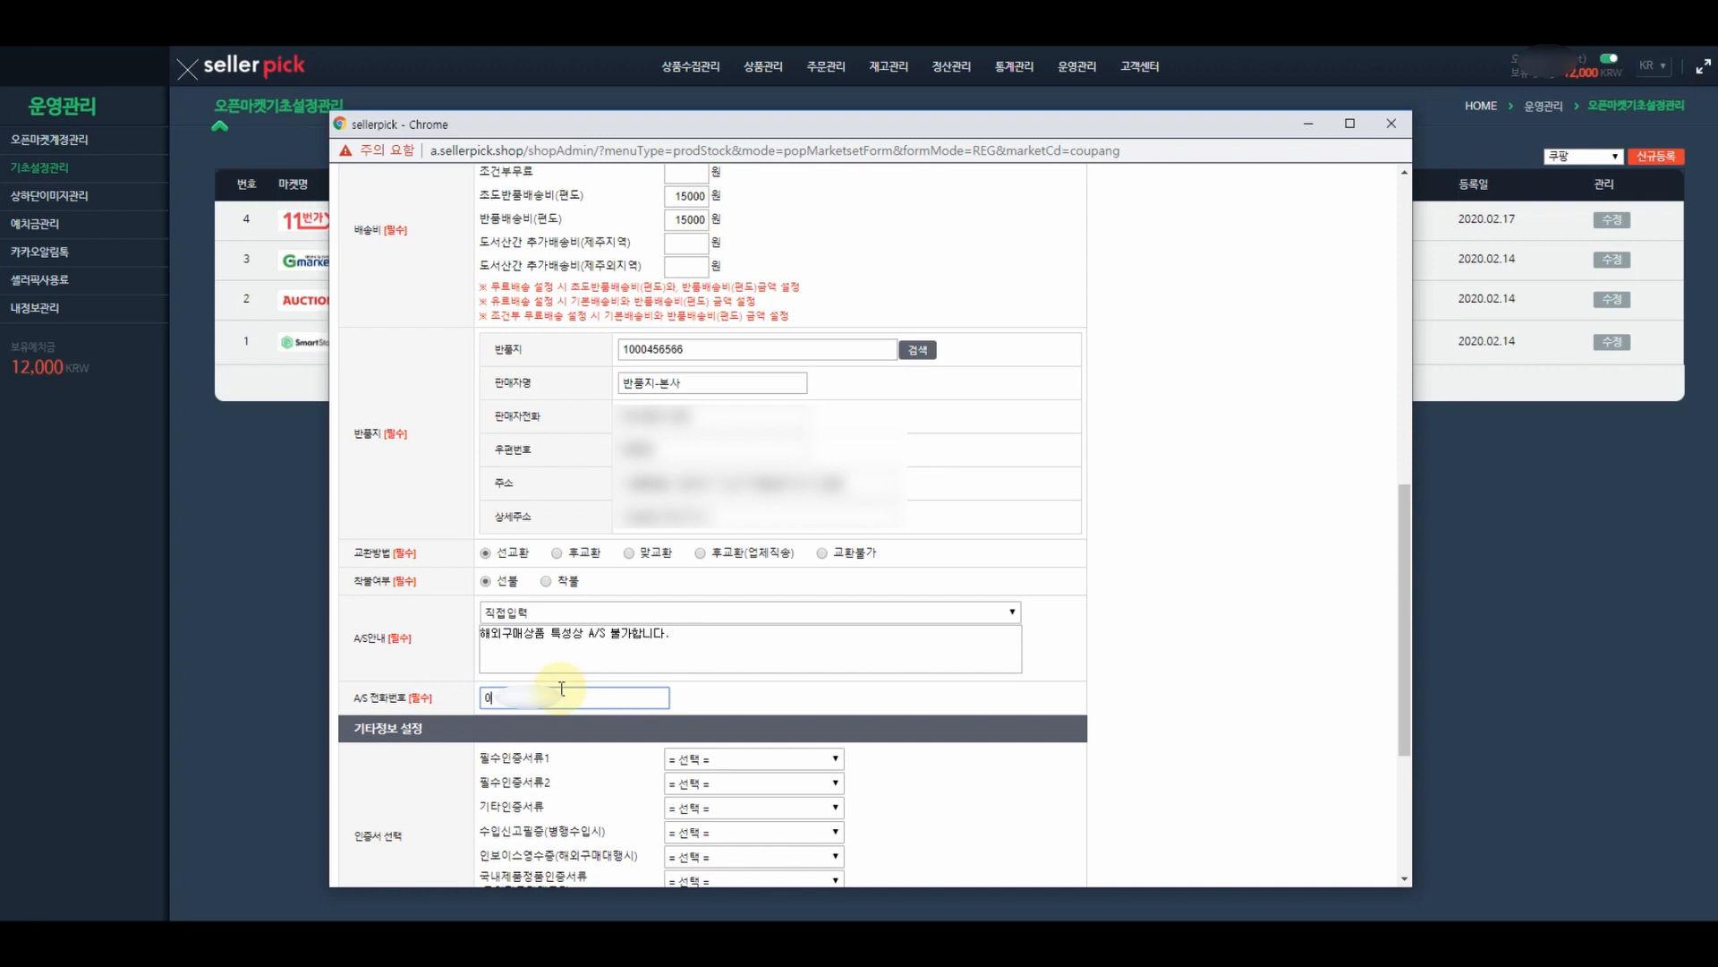
text(10-)
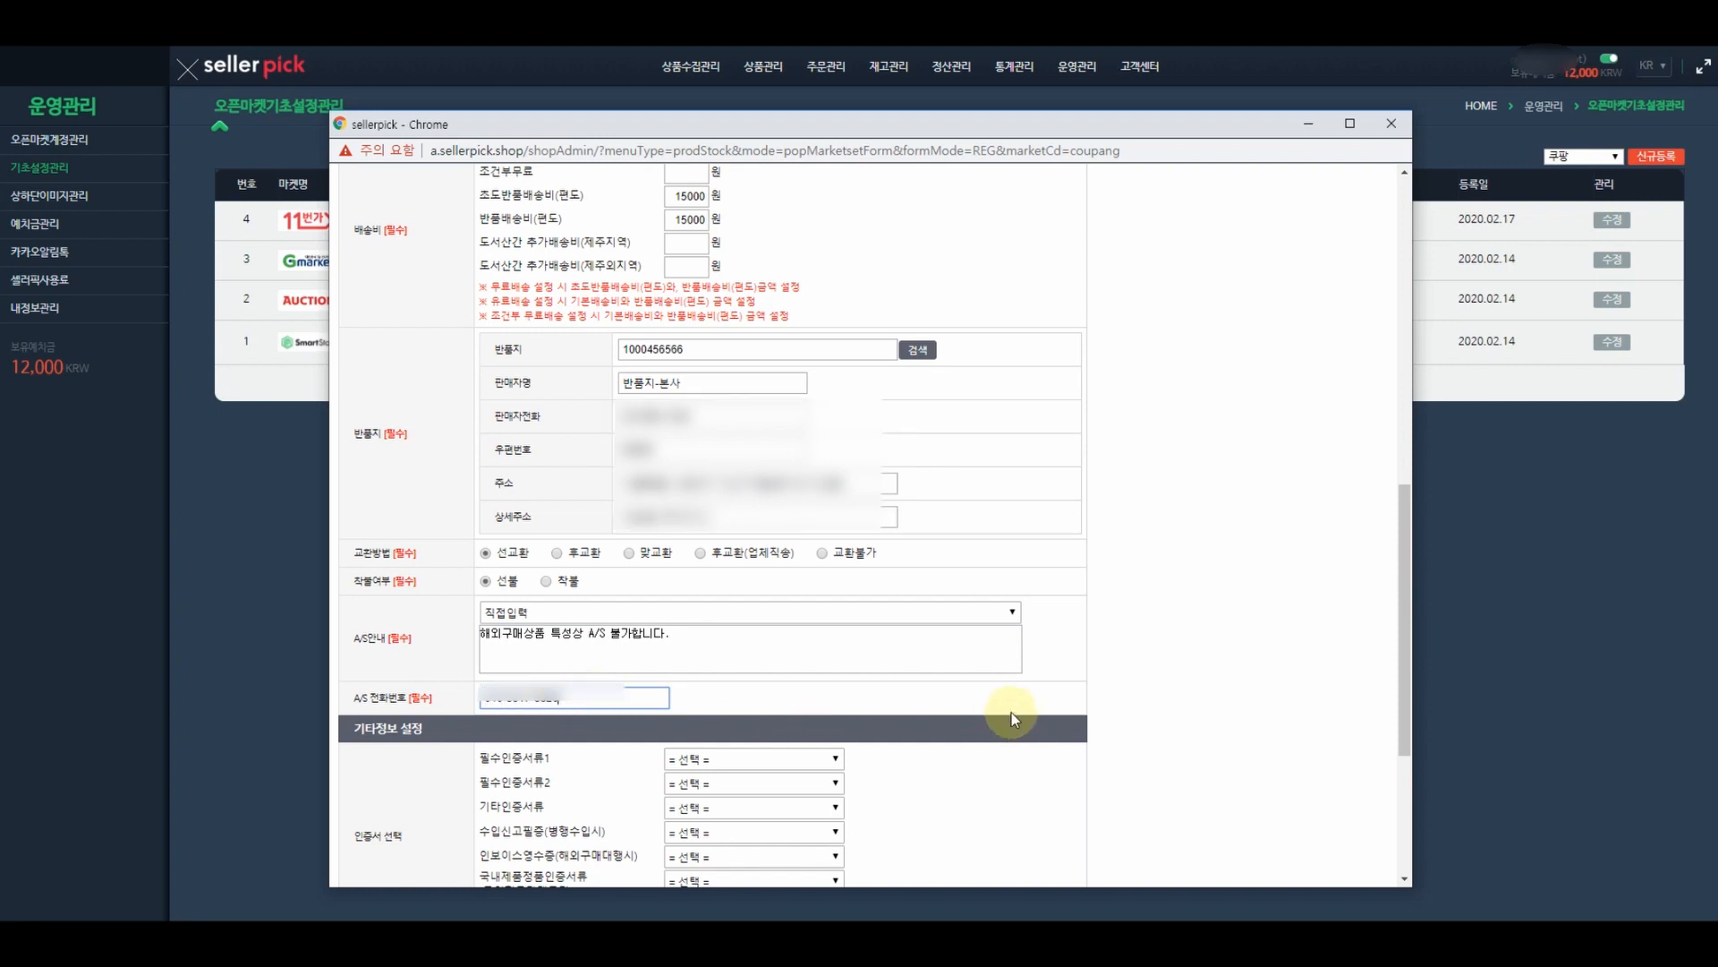
scroll(1011, 712, down, 4)
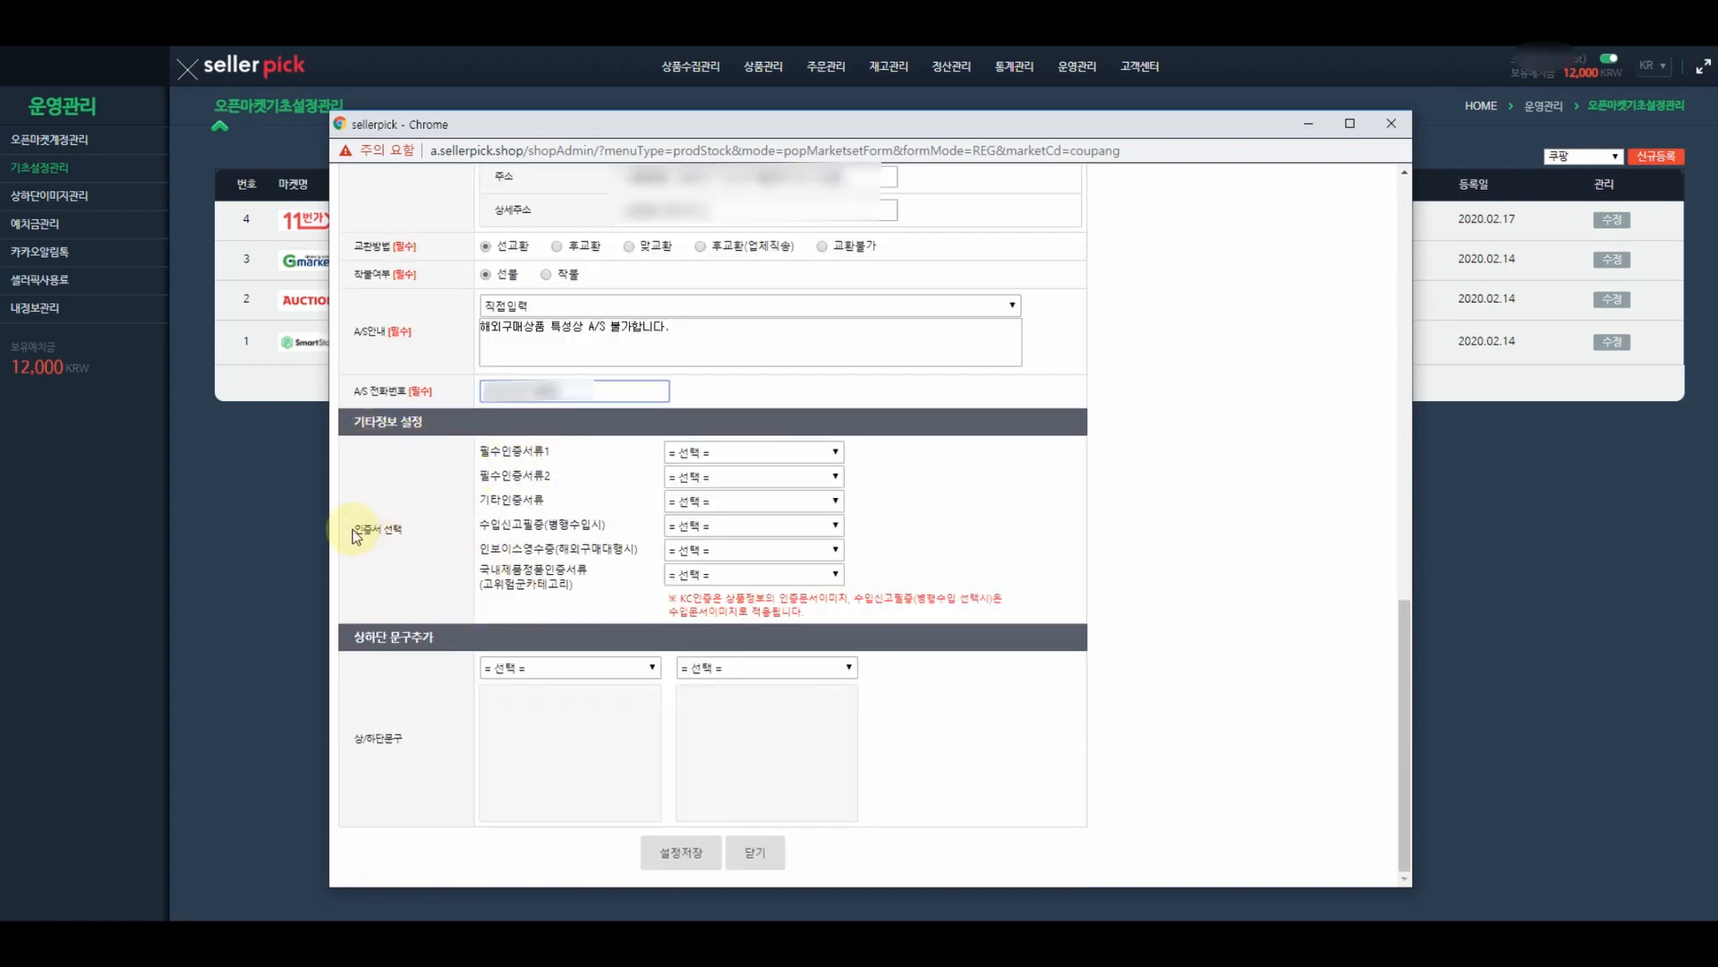
- Use 쿠팡 인보이스 as the invoice receipt document
drag(353, 529, 403, 530)
click(438, 530)
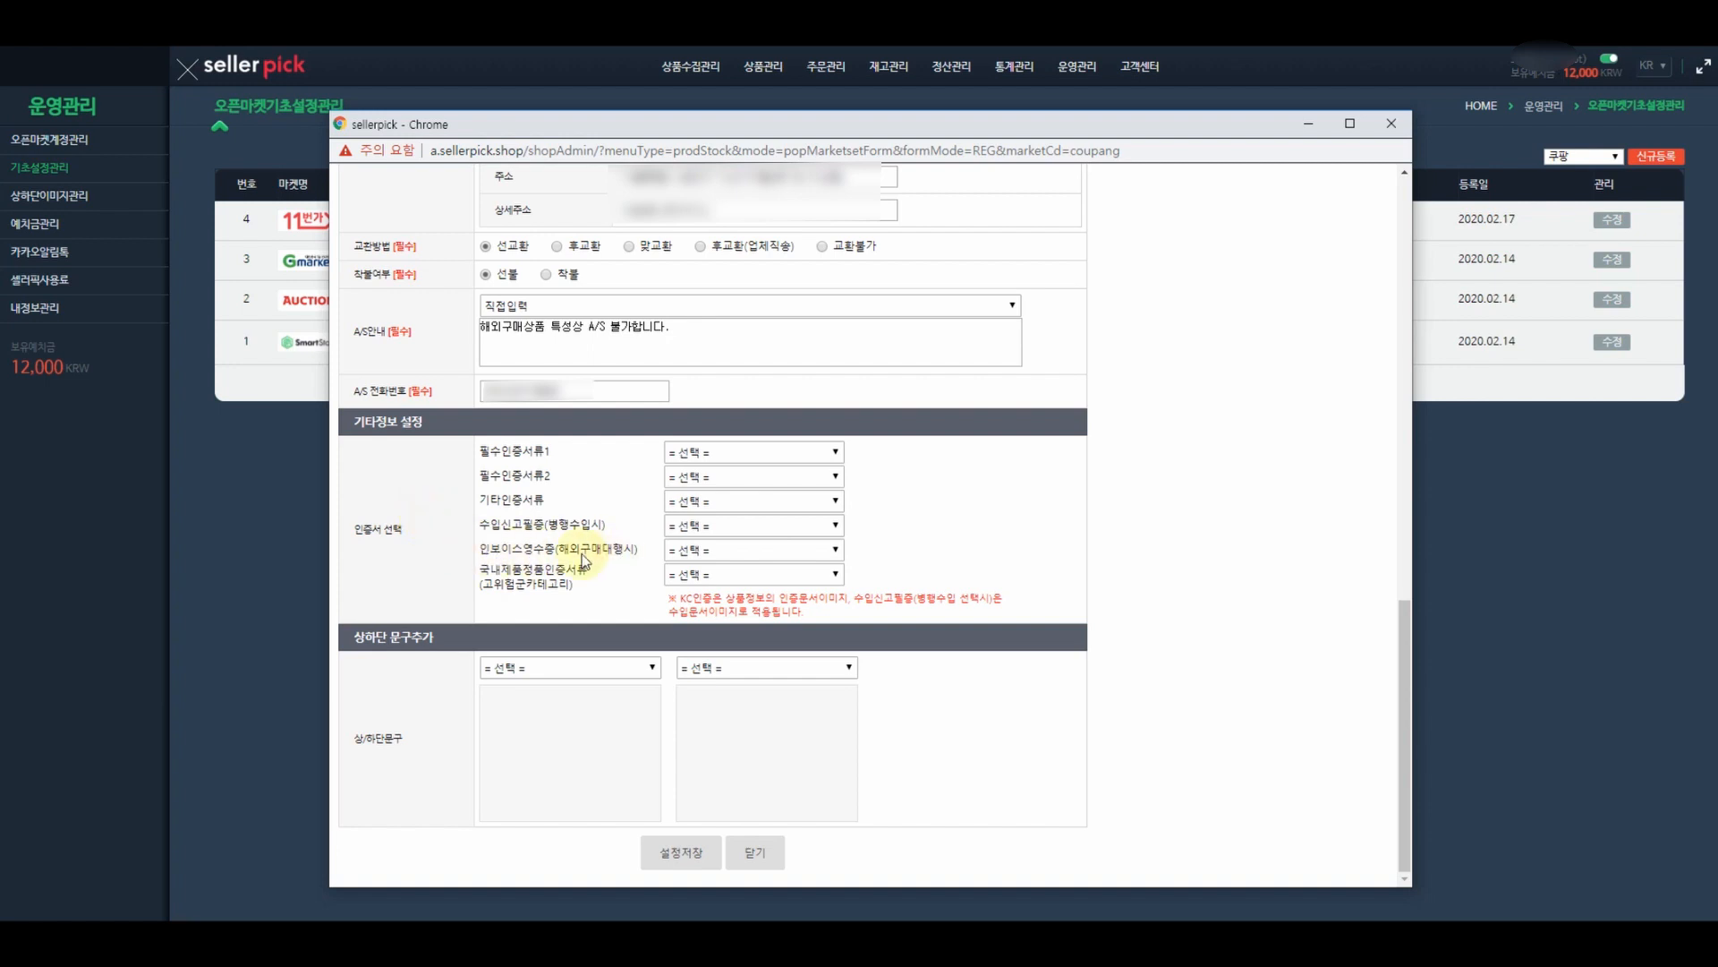
click(696, 552)
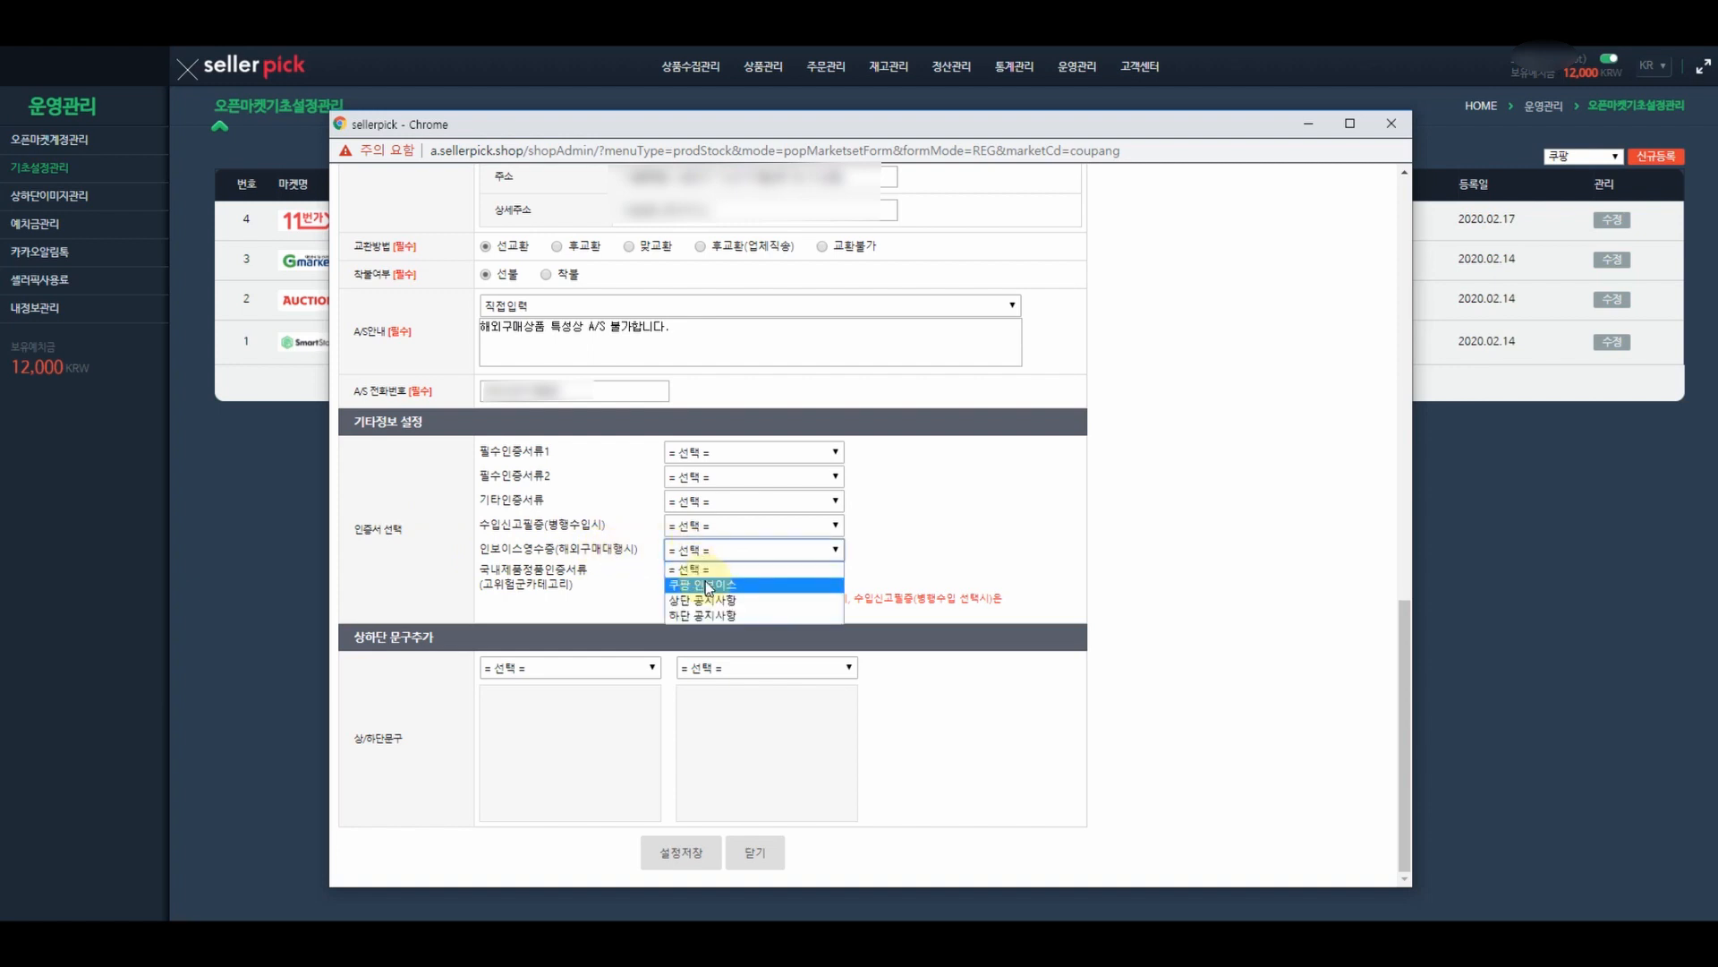
click(708, 585)
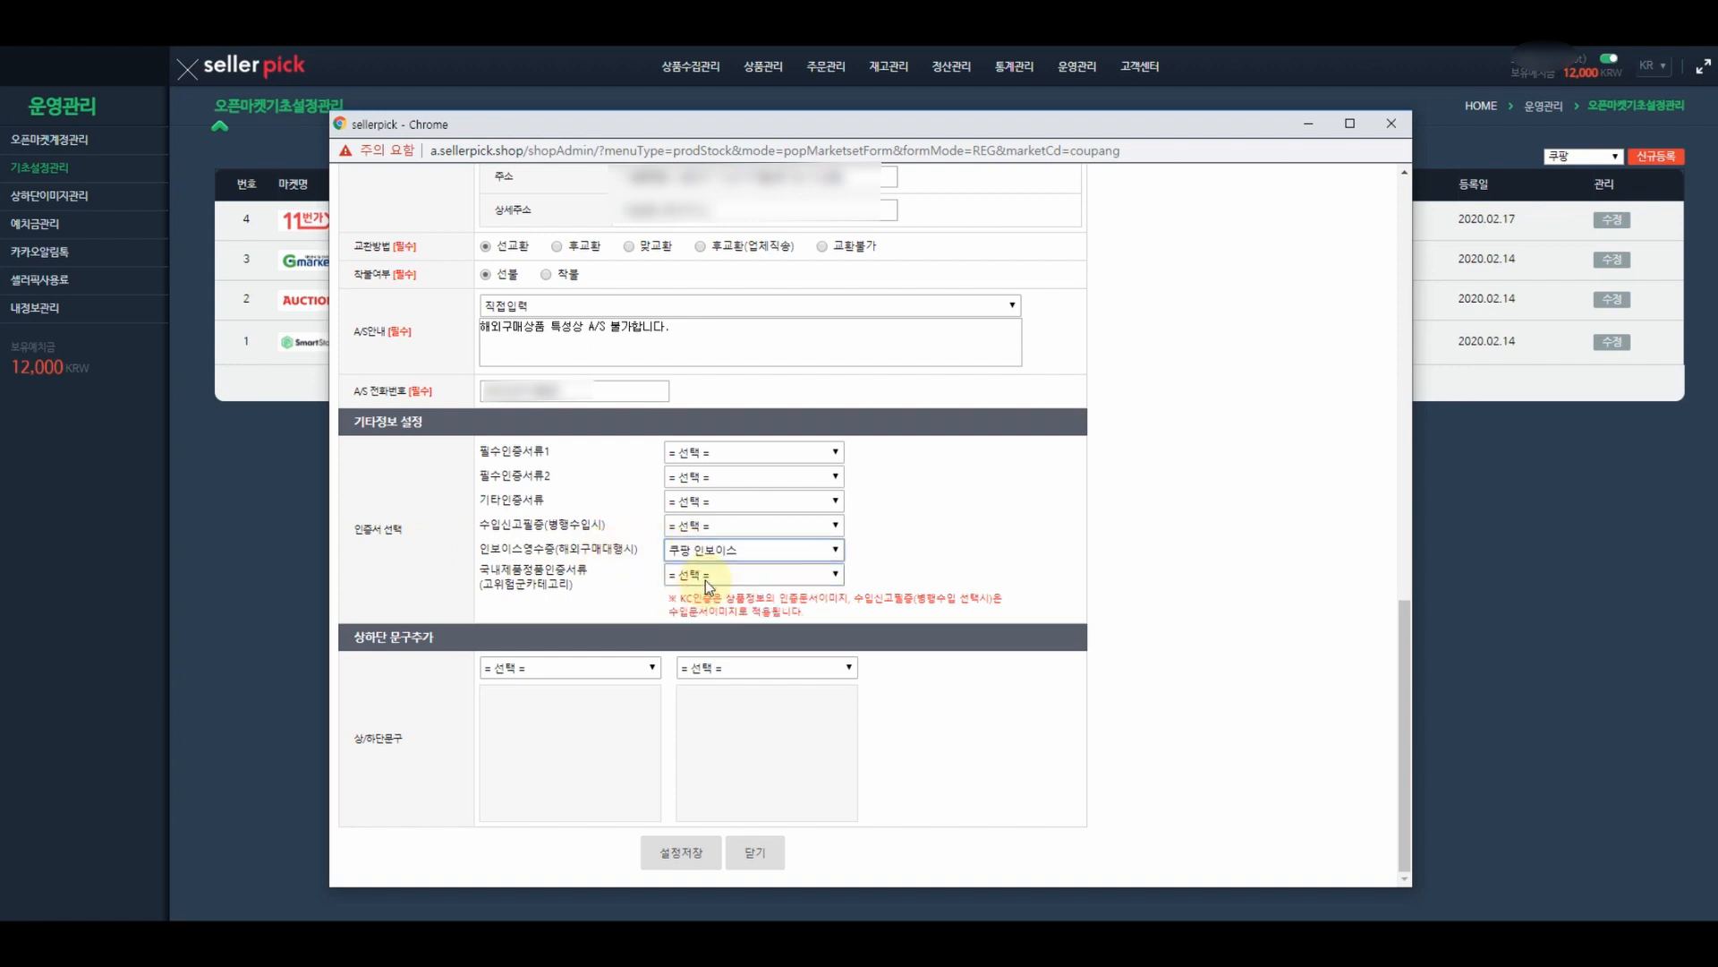
- Set the top text to 상단 공지사항 and the bottom text to 하단 공지사항
click(612, 667)
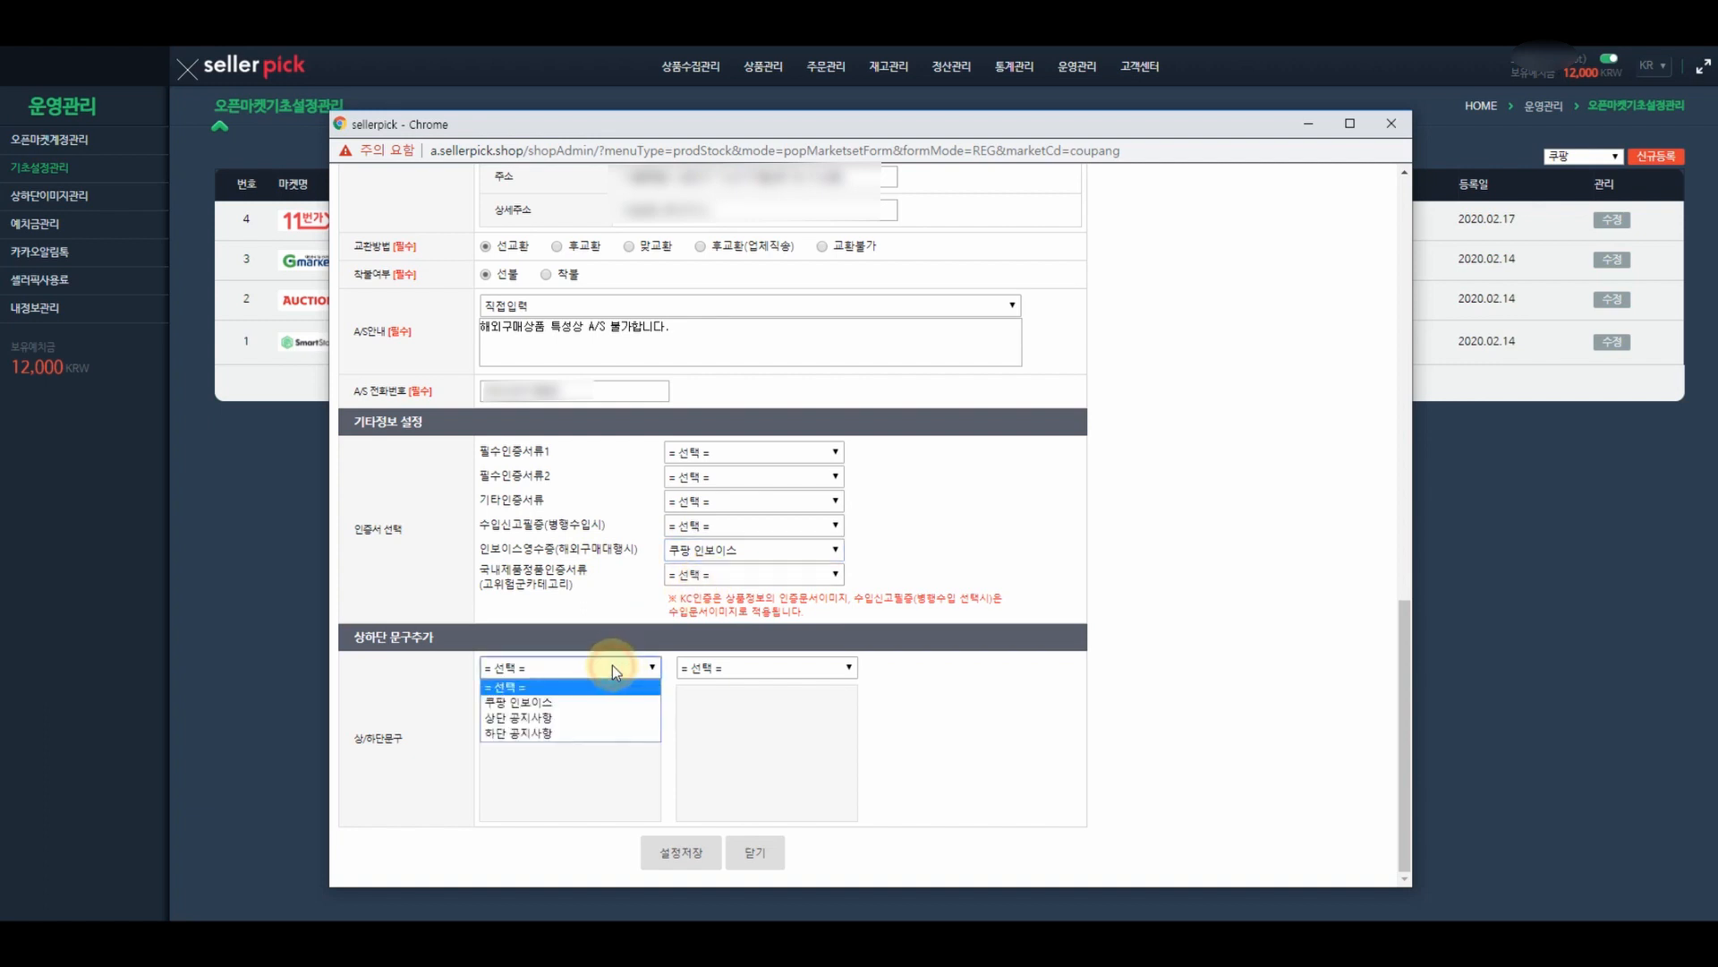
click(555, 718)
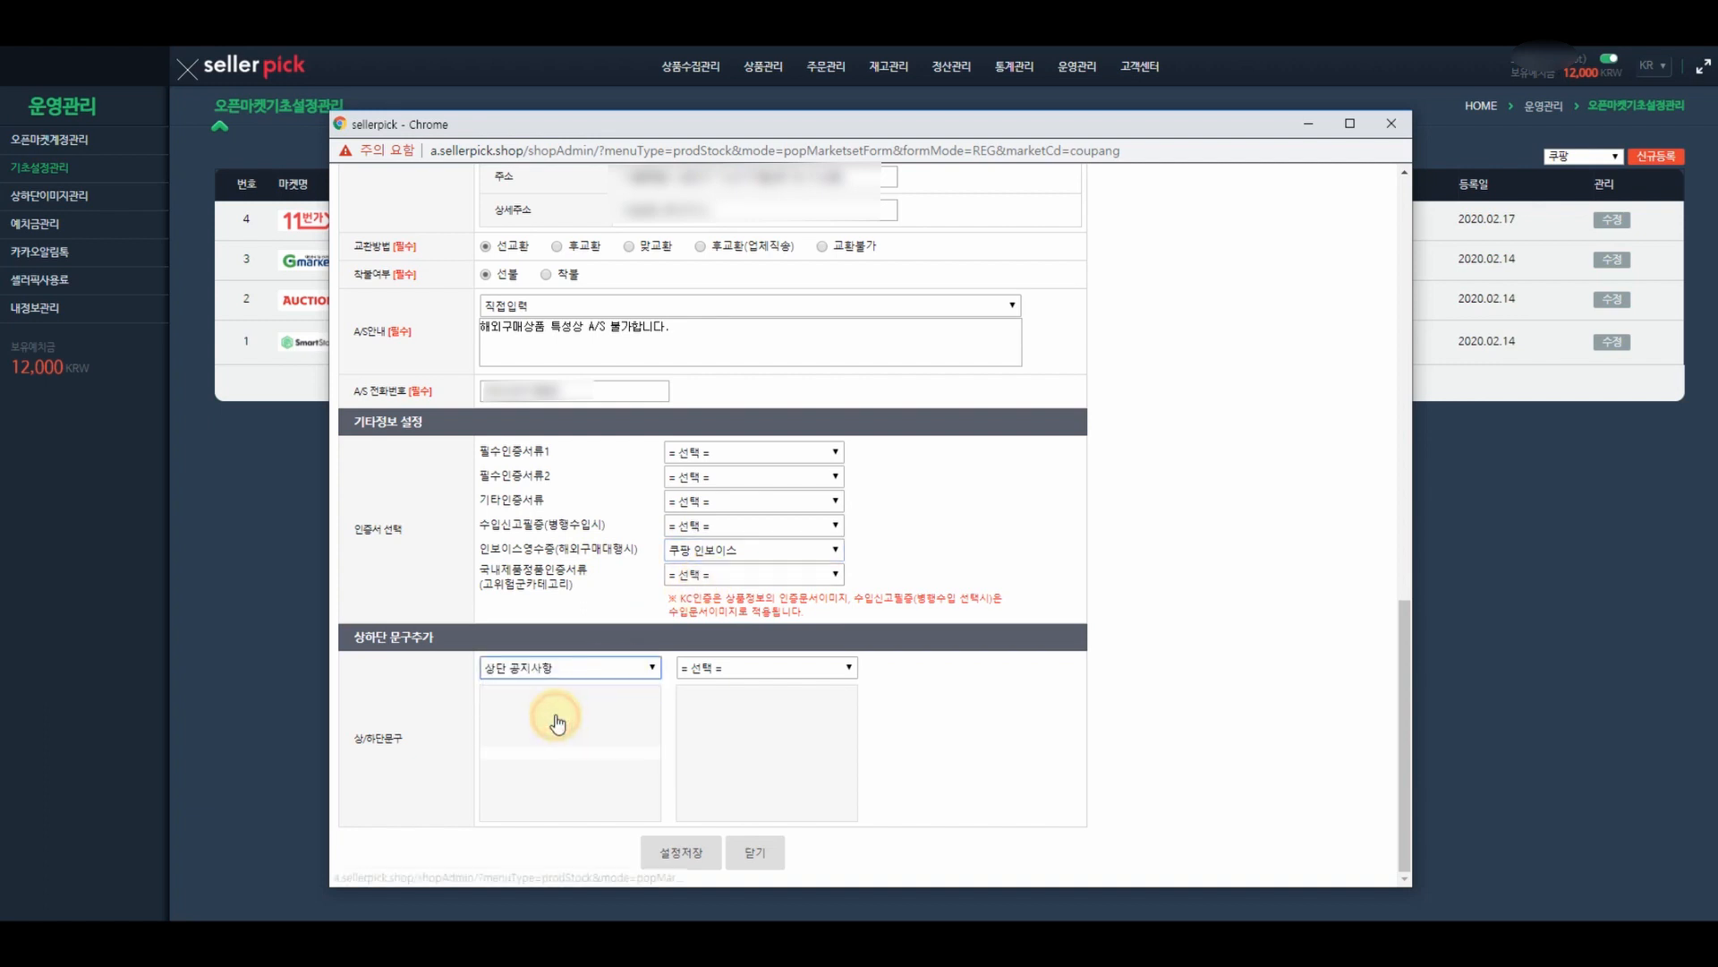
click(738, 670)
click(719, 733)
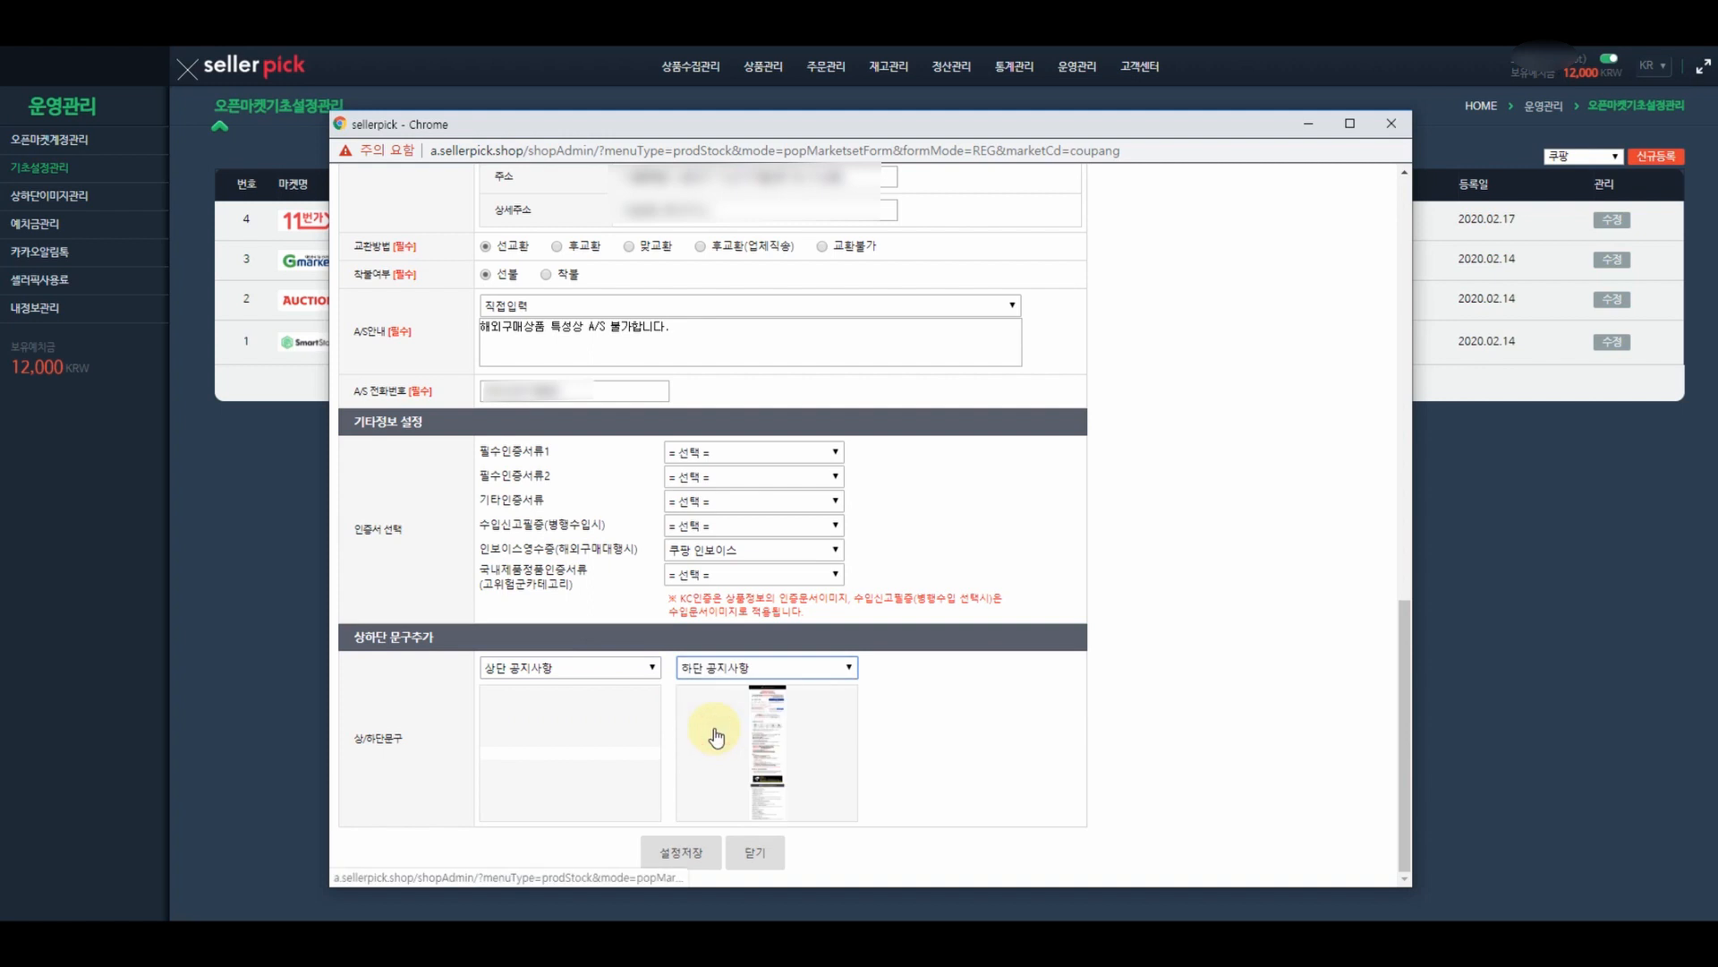
- Save the Coupang basic settings, close the popup, and go to 오픈마켓계정관리
click(707, 850)
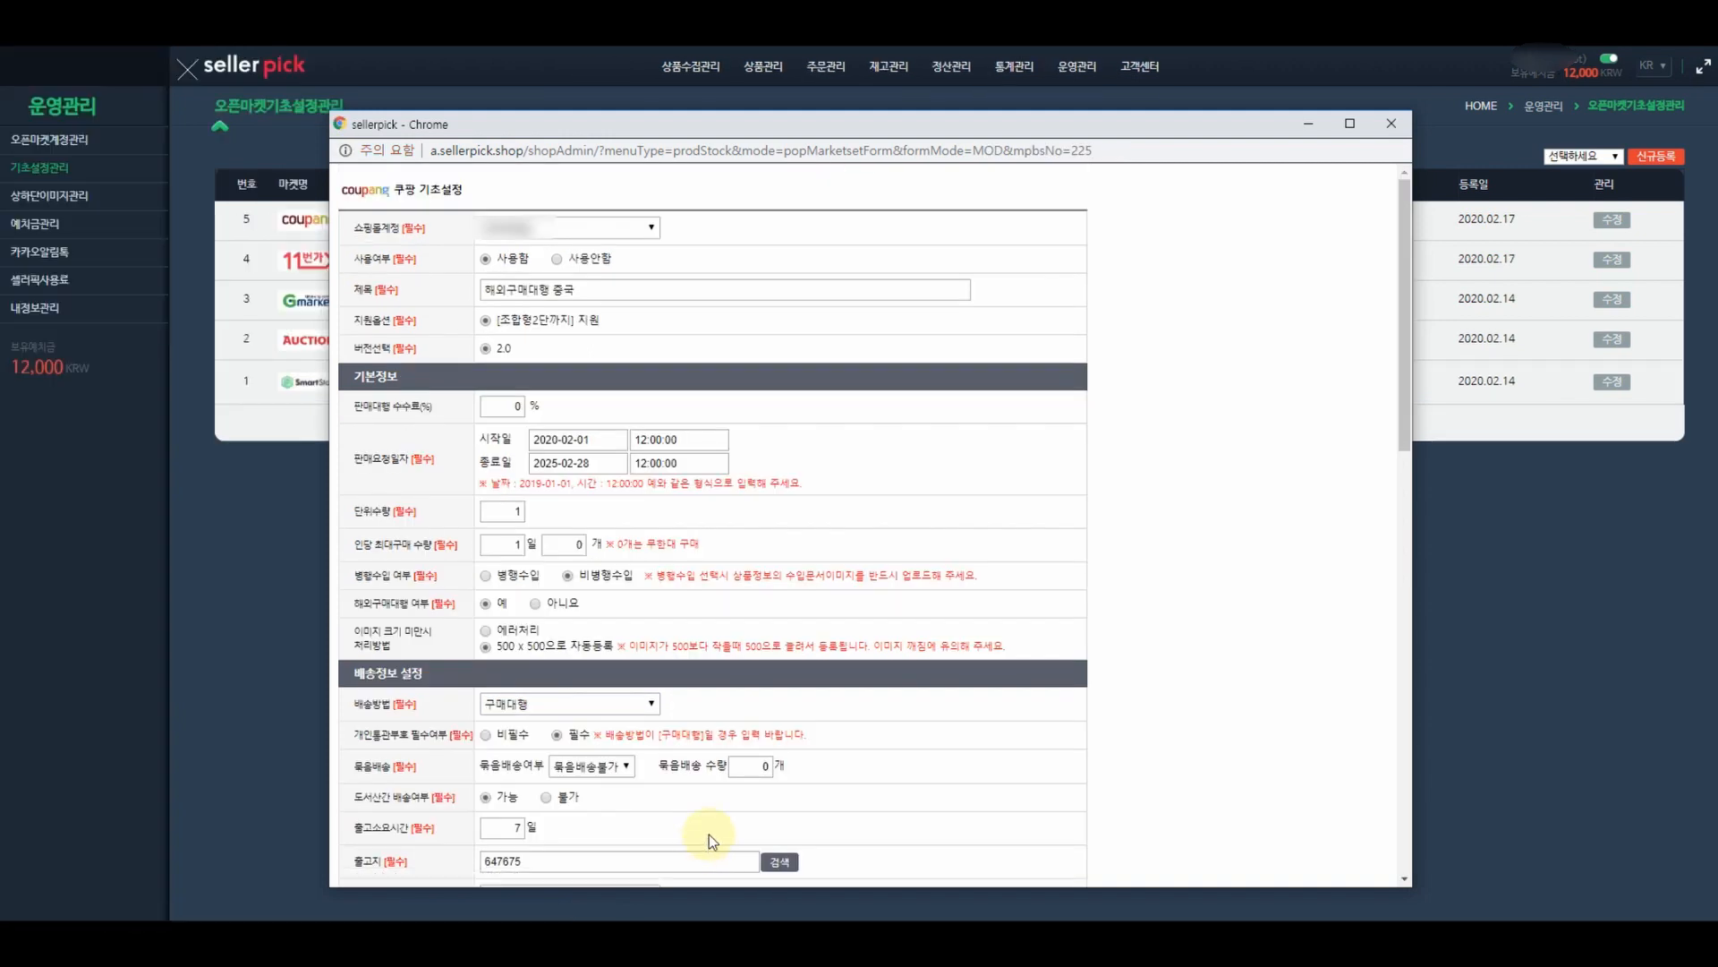
click(1396, 124)
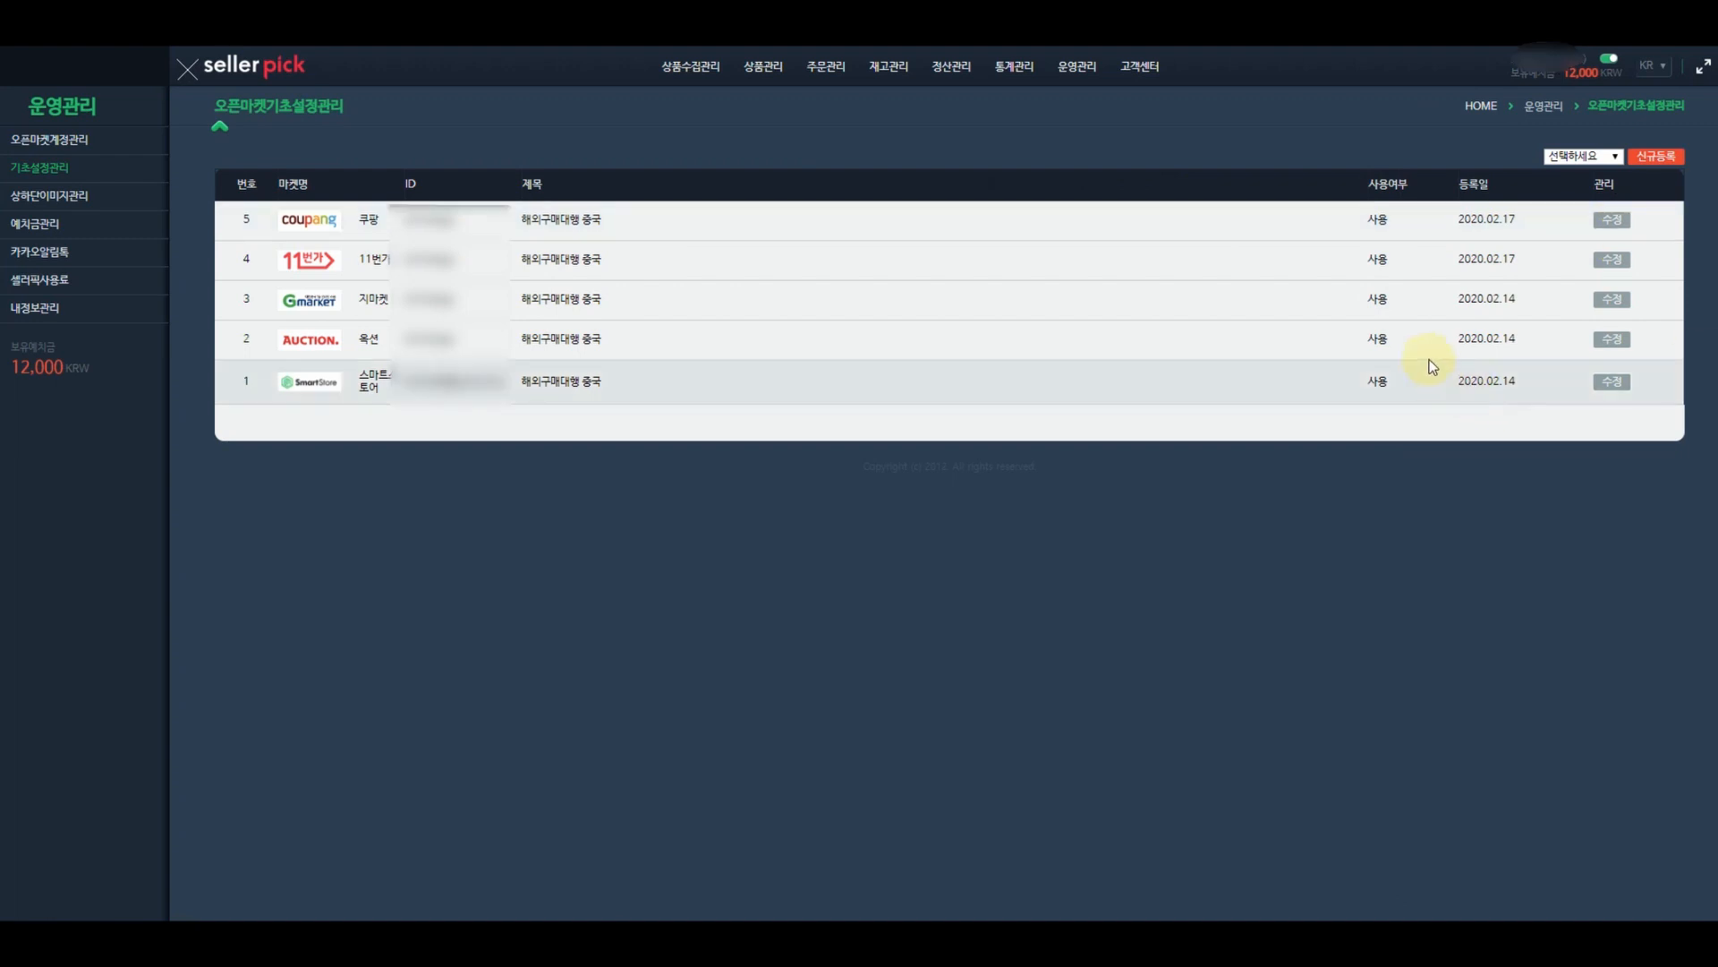
click(1607, 155)
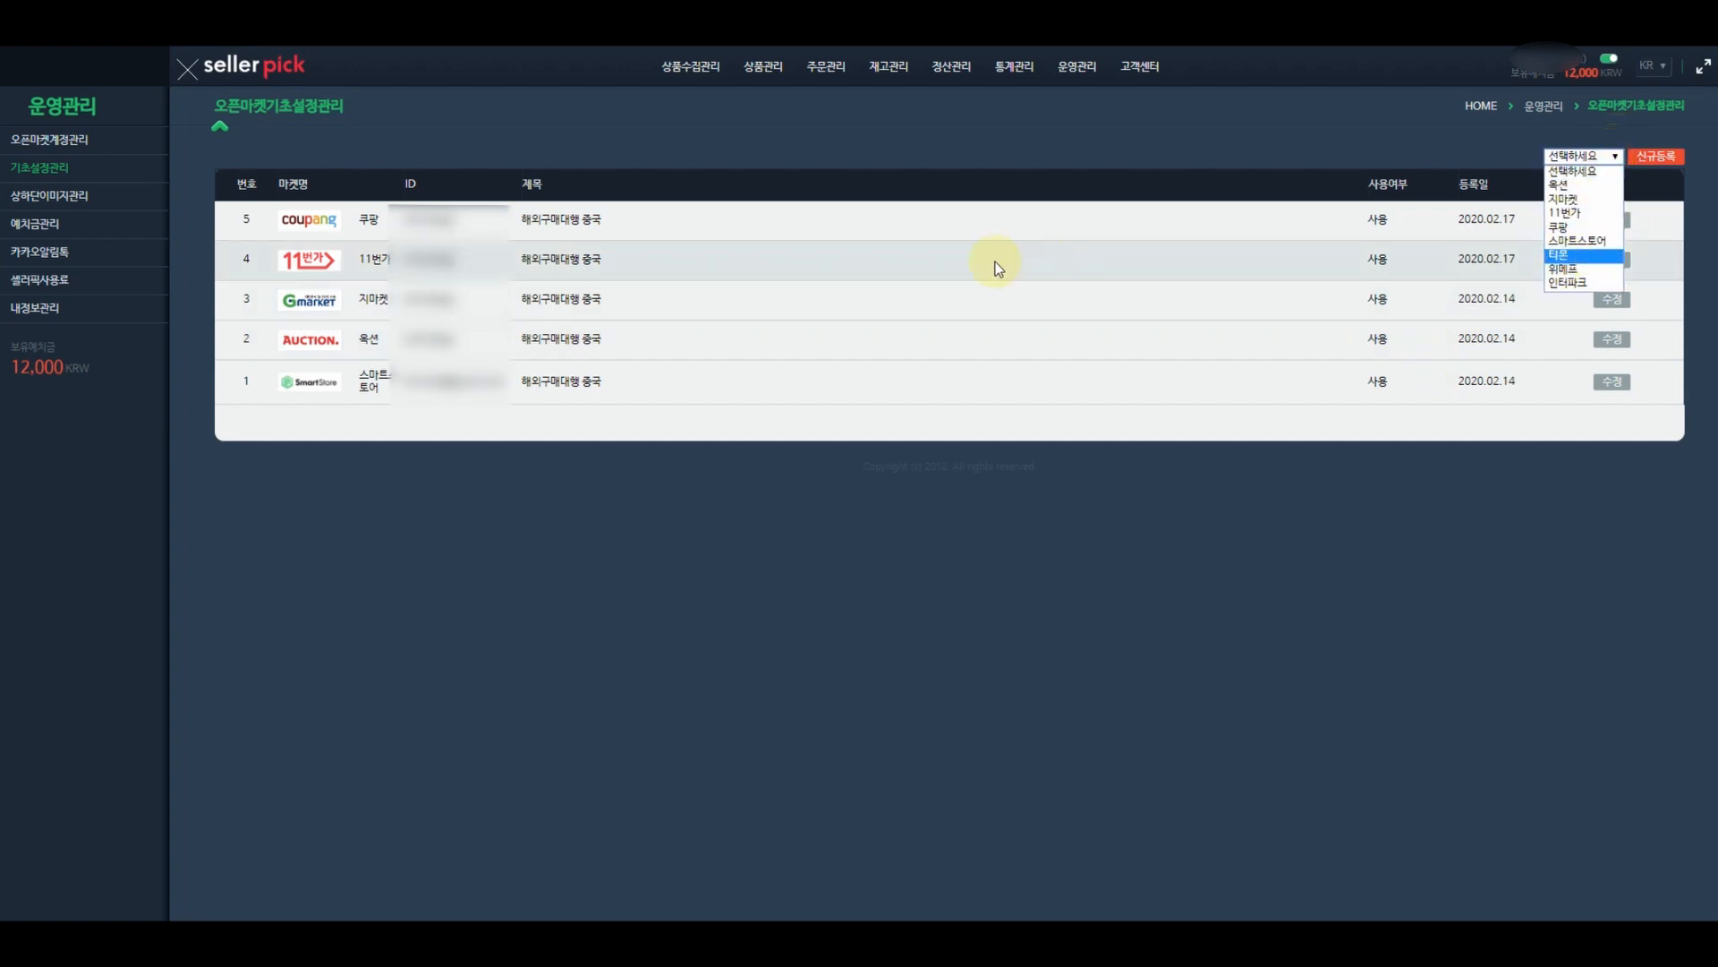
click(835, 165)
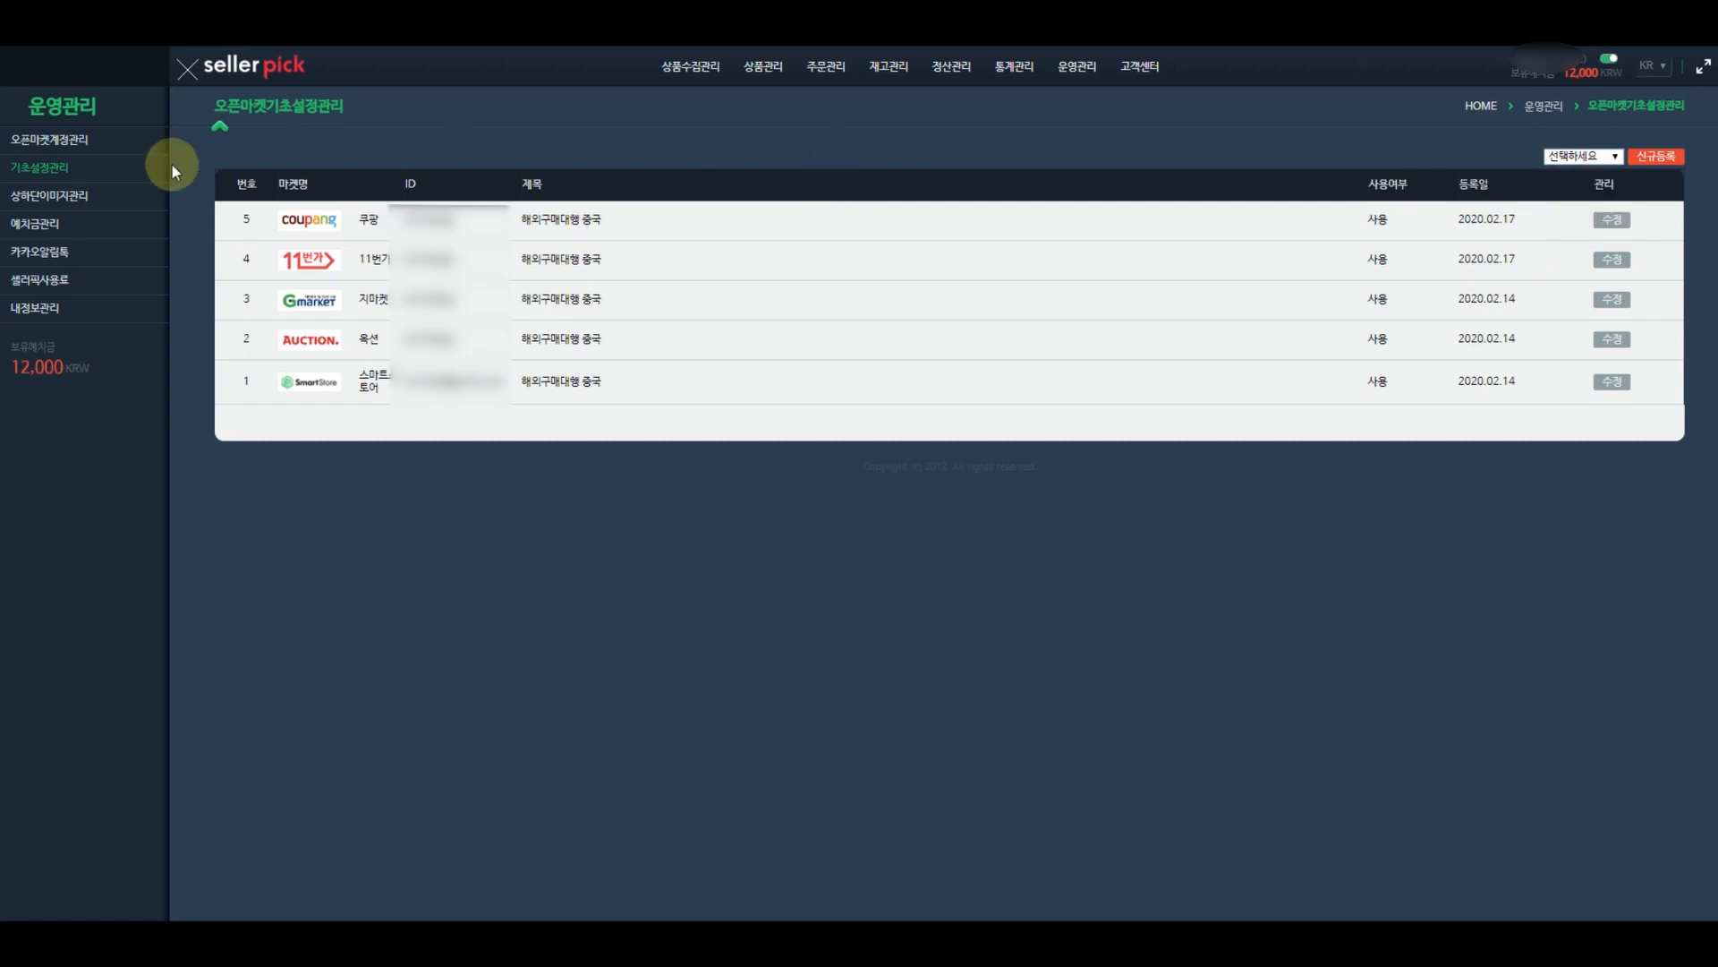
click(67, 158)
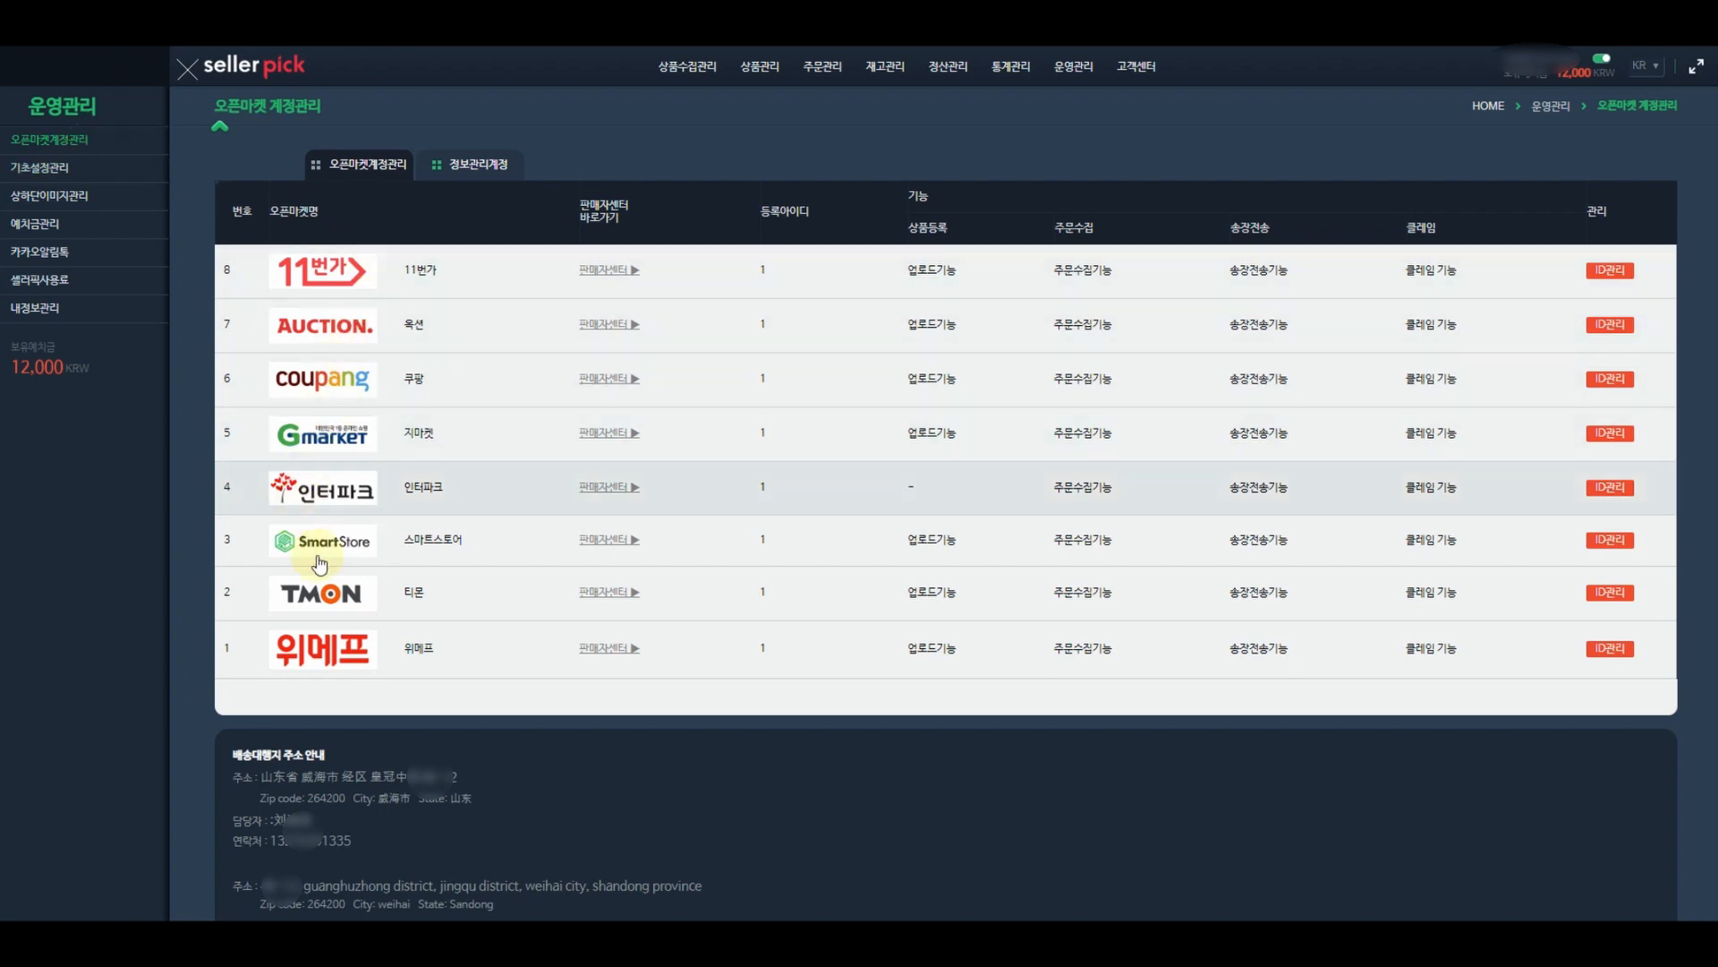
- Open TMON's seller centre from Sellerpick and begin entering the login ID
click(613, 597)
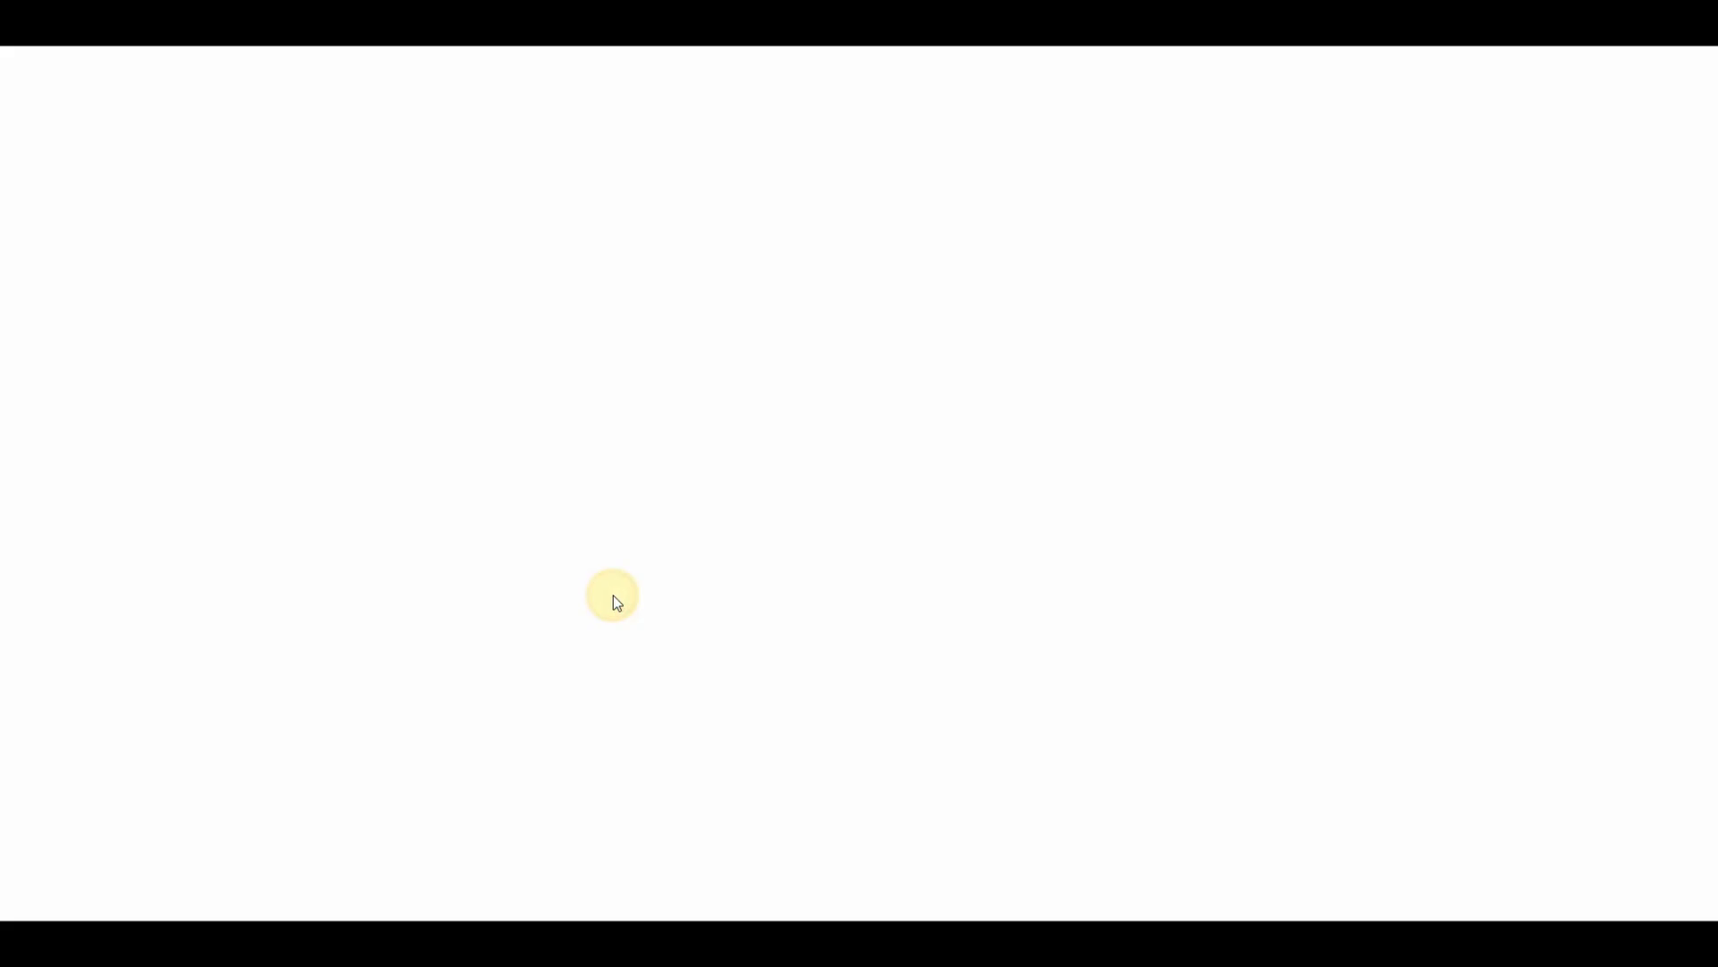
click(754, 336)
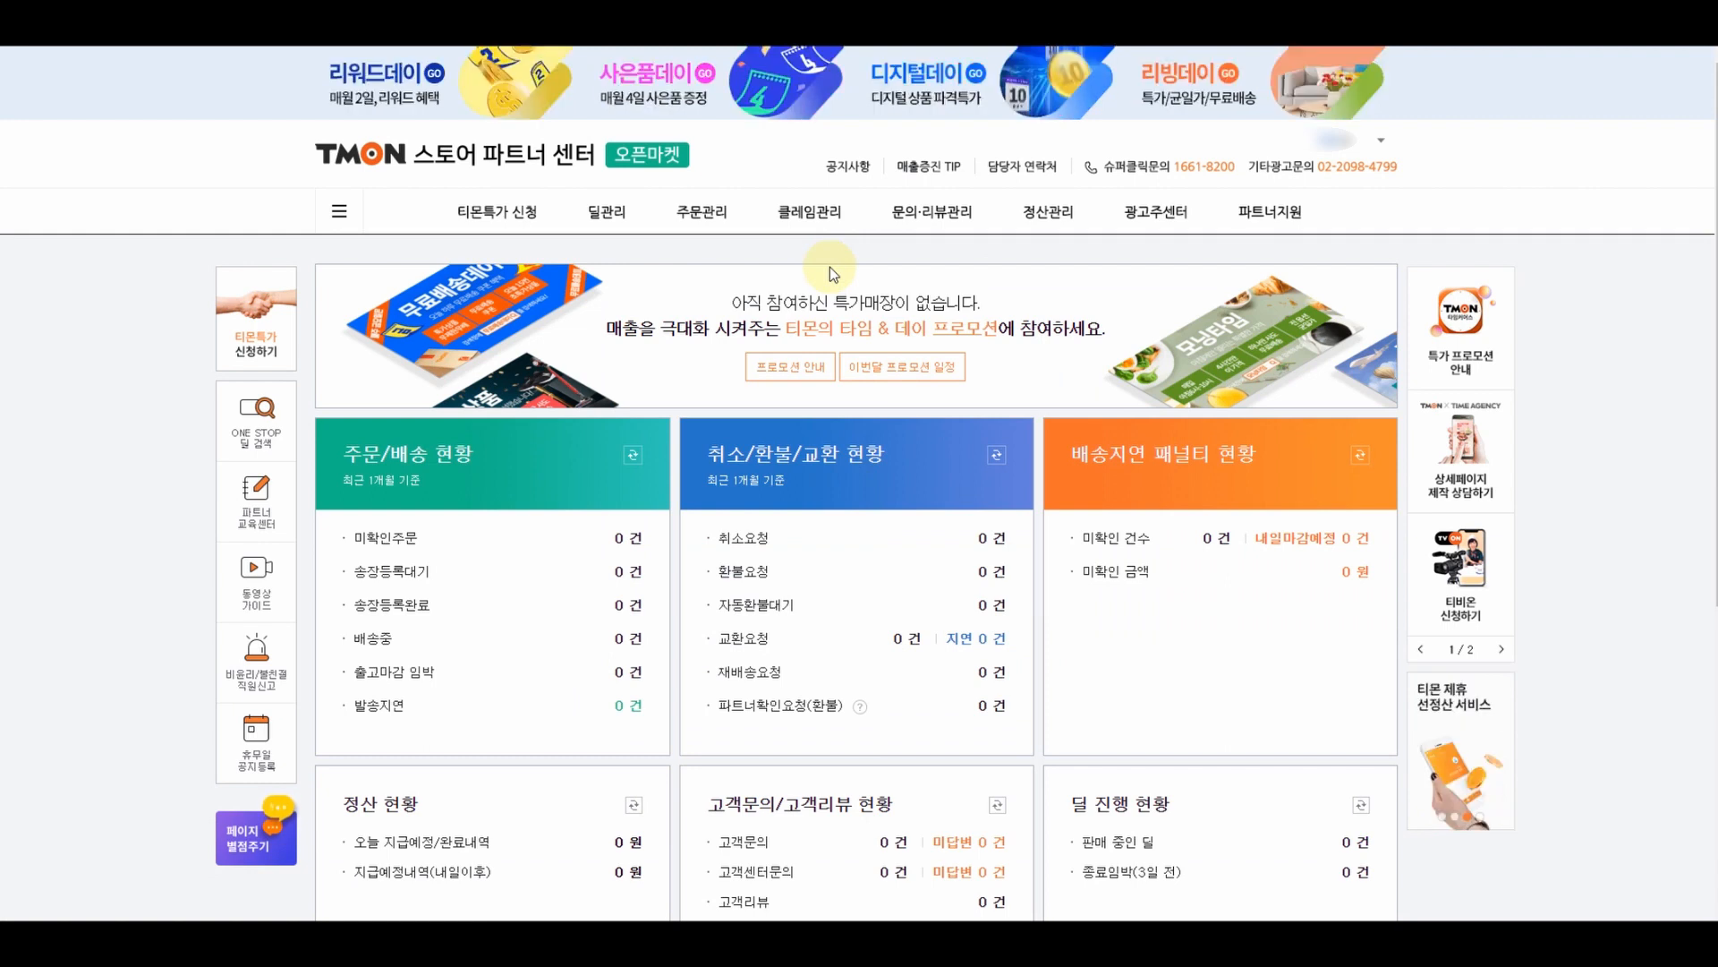
- Open 나의 정보확인 and go to the return courier management section
click(1343, 151)
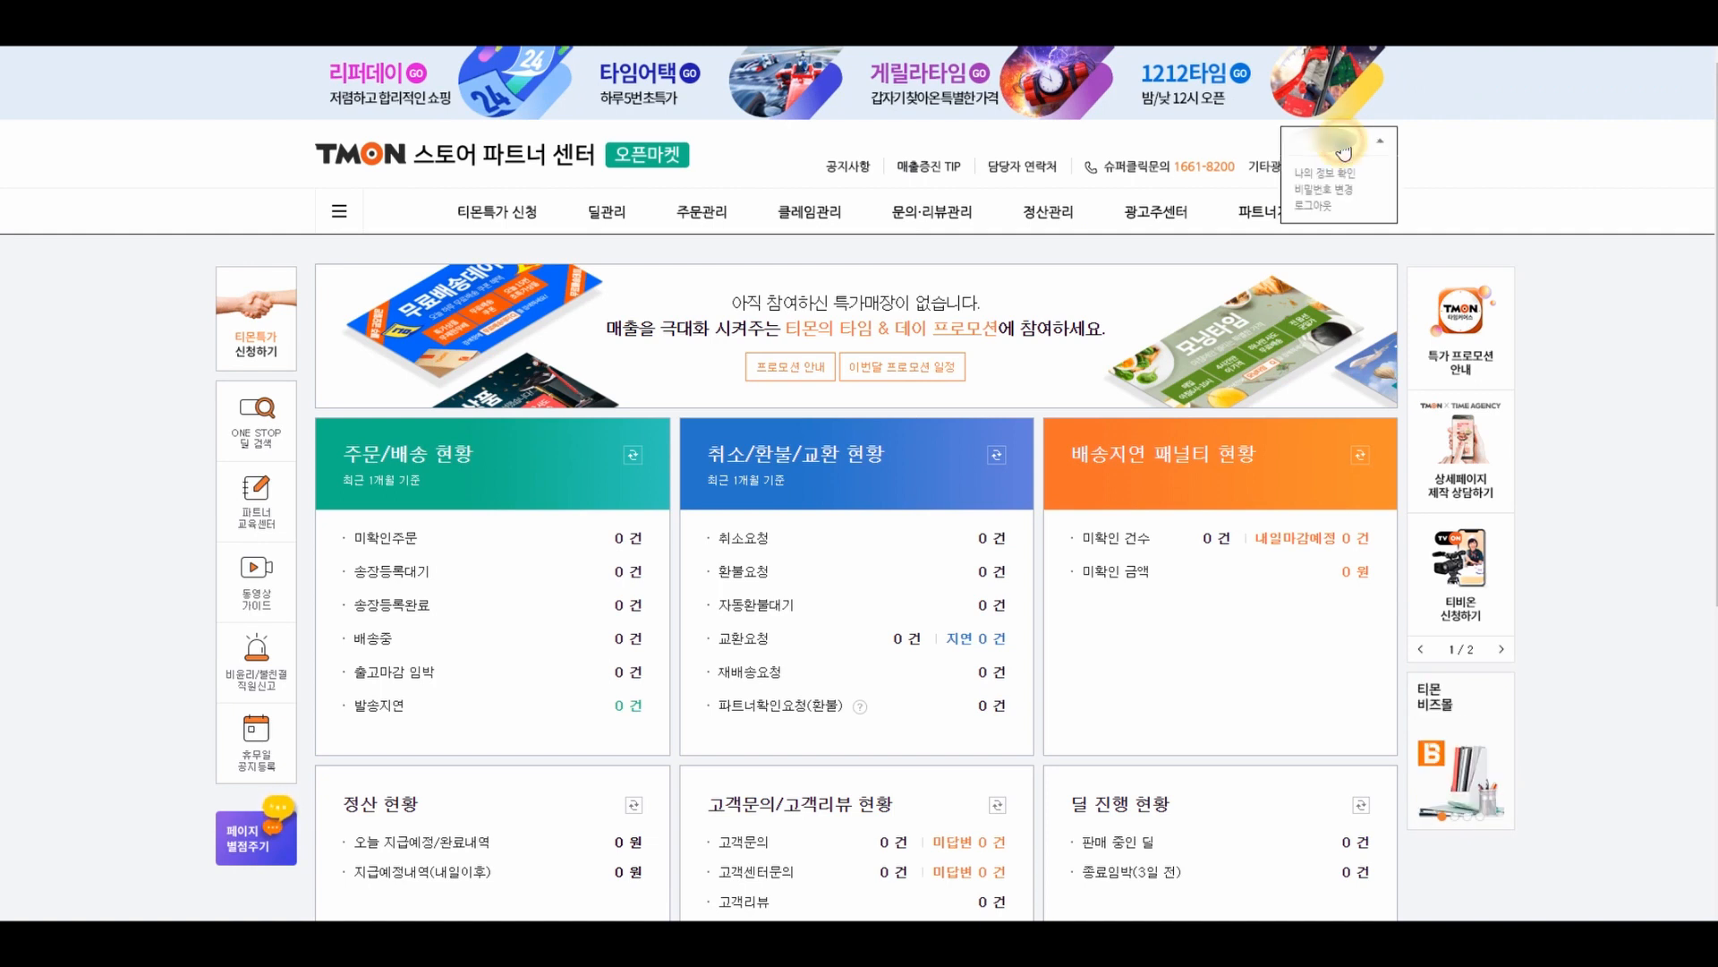
click(1339, 173)
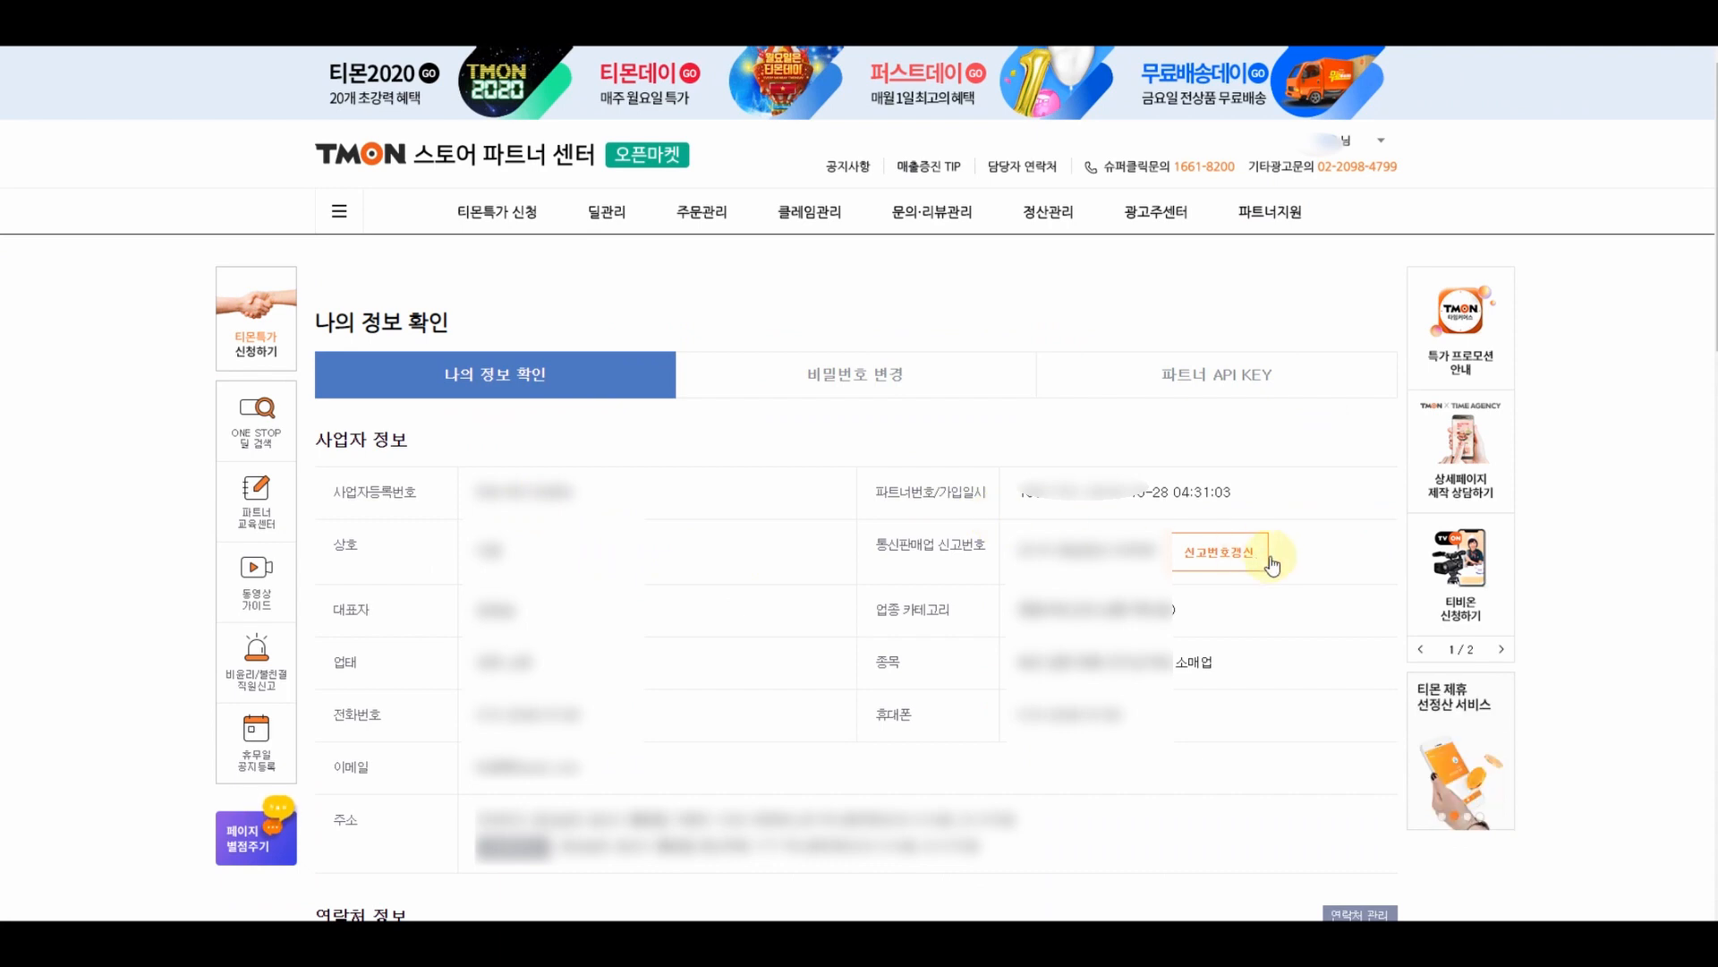
scroll(1325, 560, down, 7)
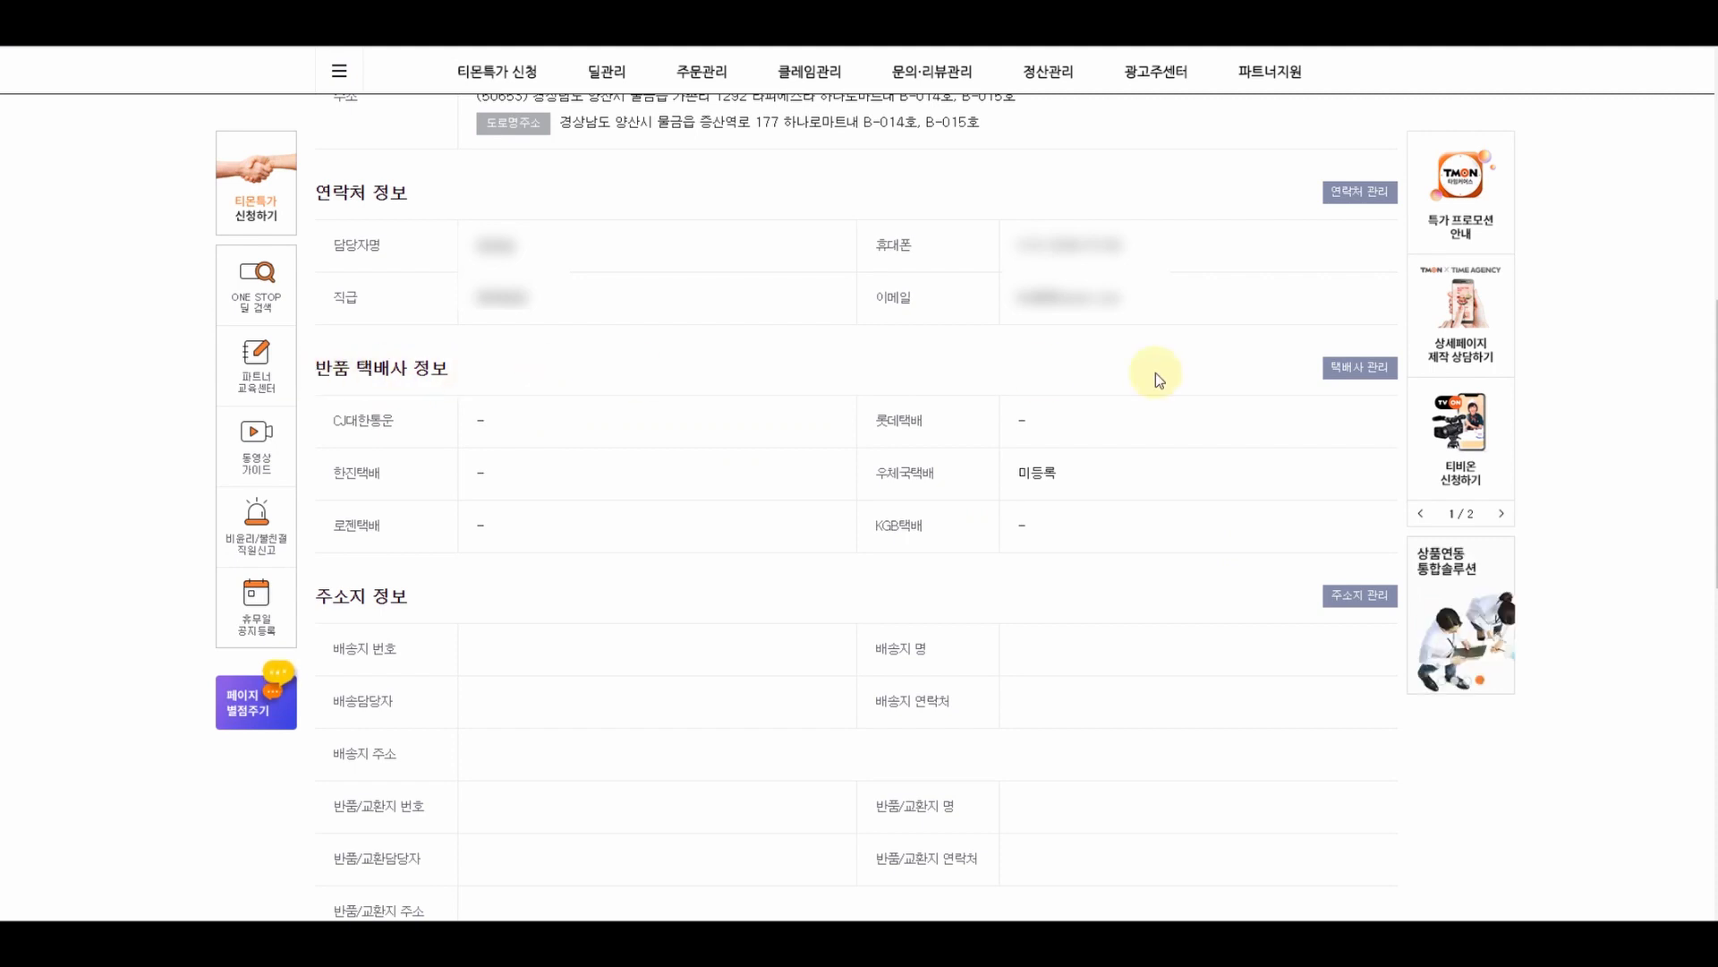
click(1353, 369)
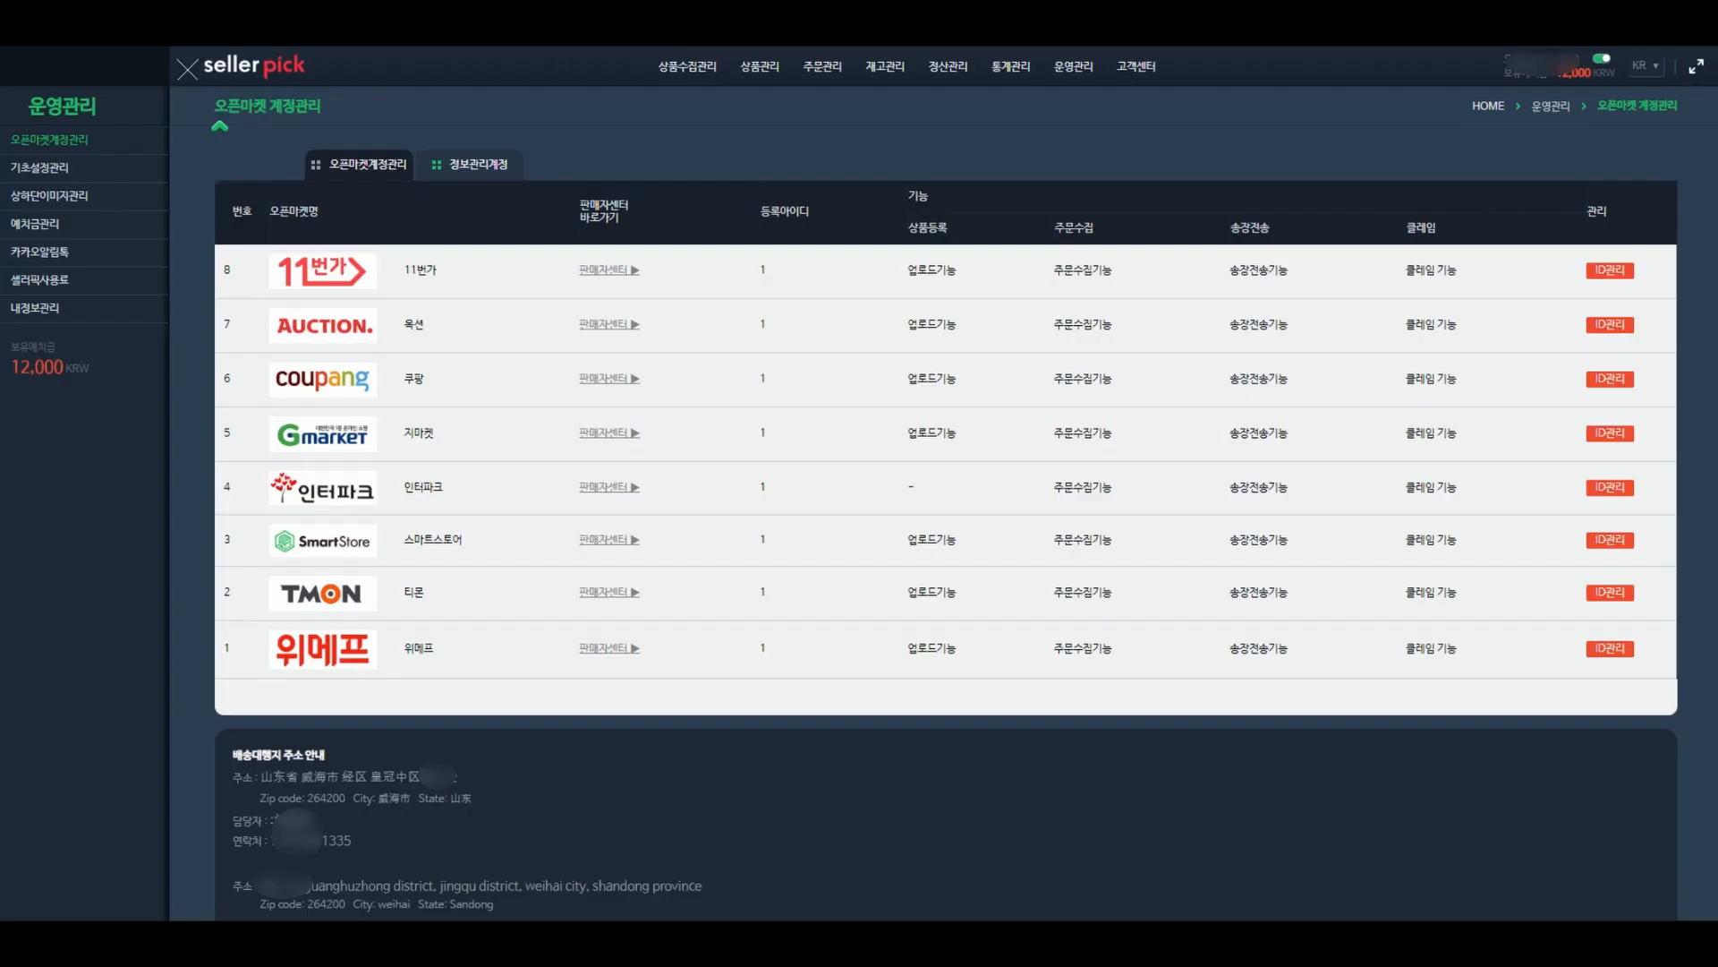
scroll(421, 683, down, 2)
- Paste the CJ대한통운 contract code from Sellerpick, validate it, and save
click(405, 859)
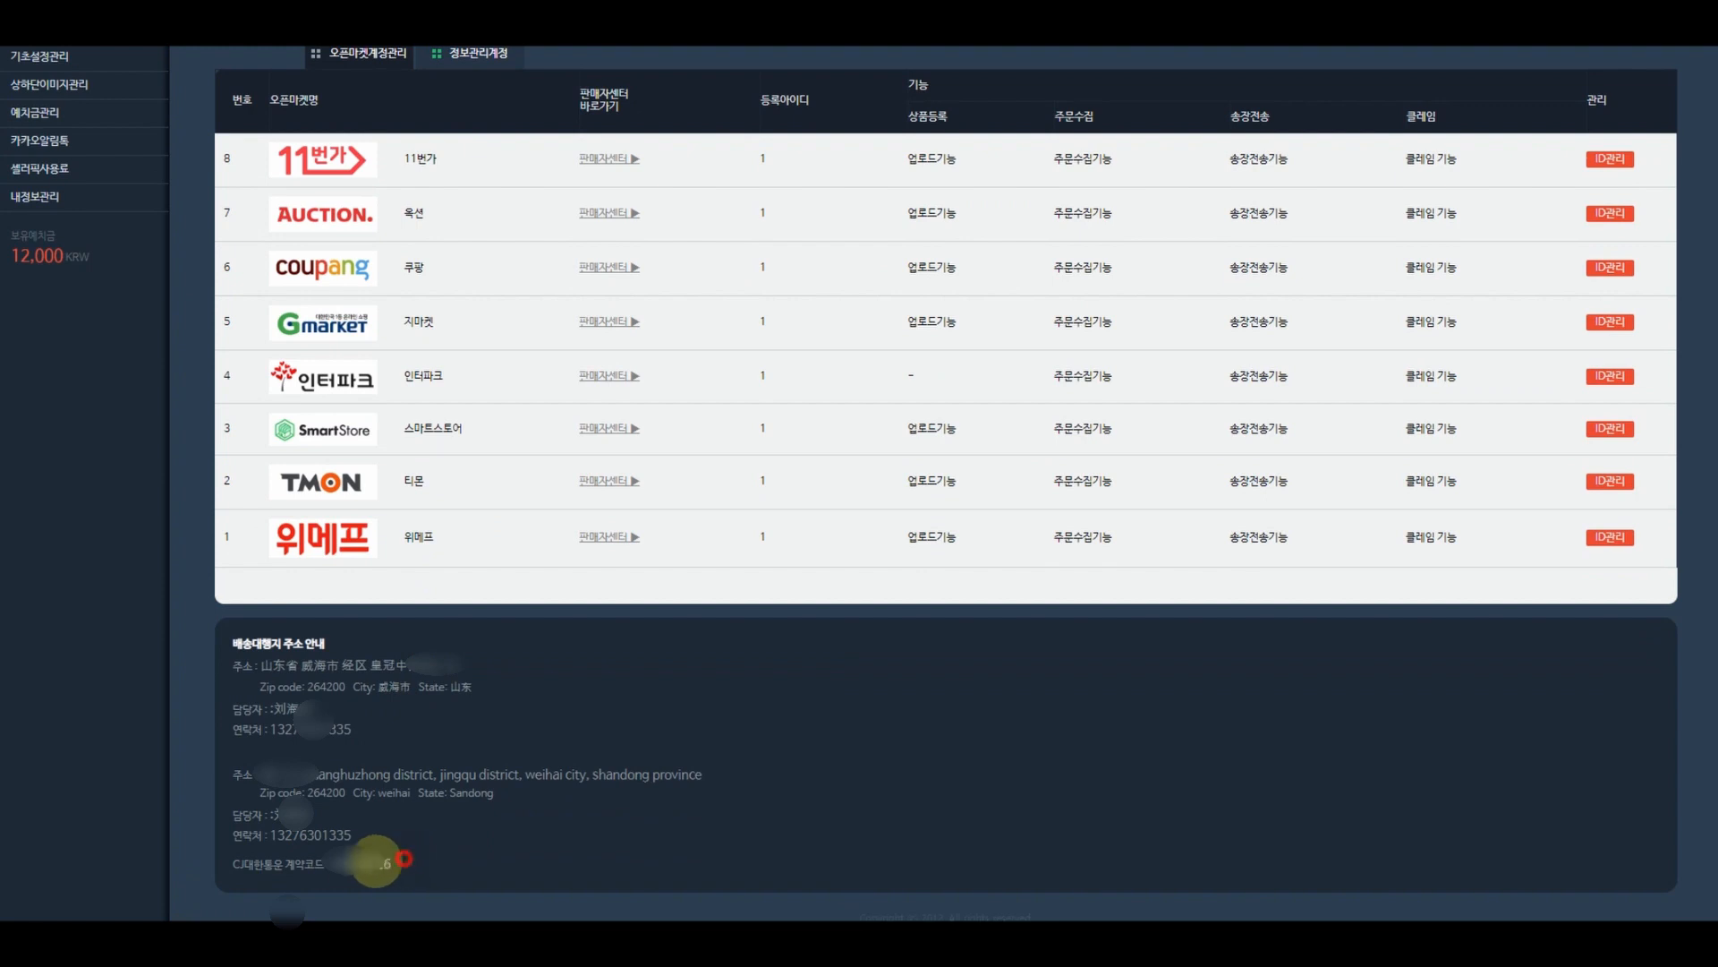
drag(404, 859, 336, 862)
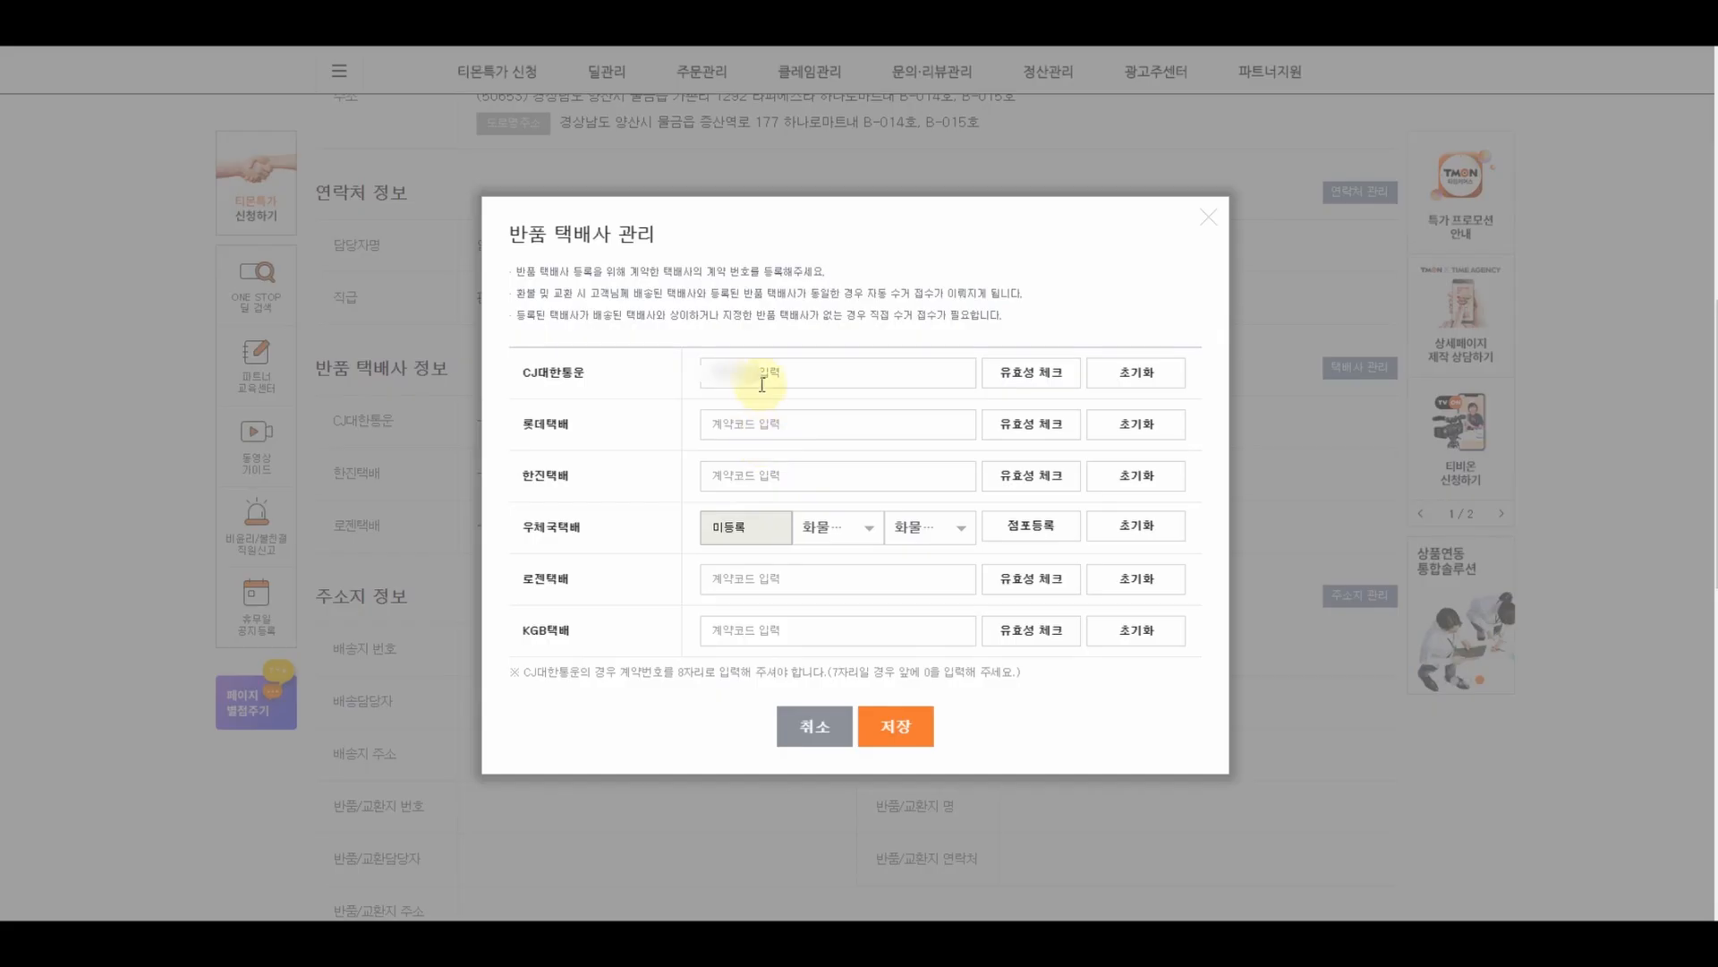
click(760, 374)
key(ctrl+v)
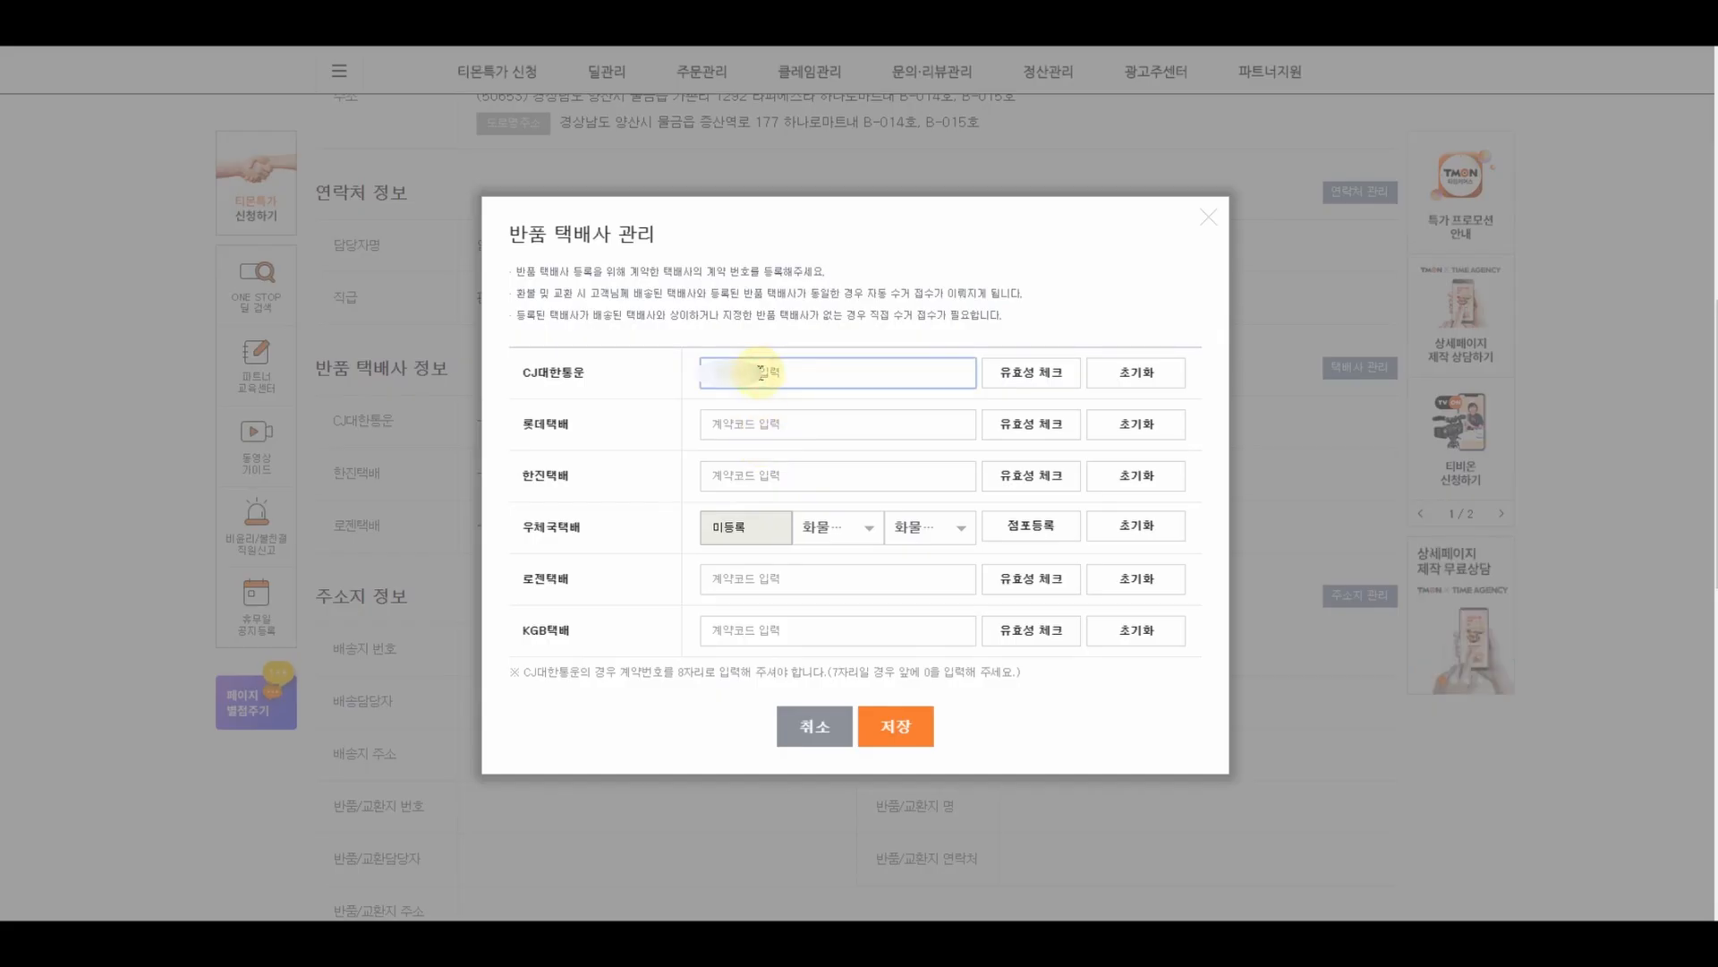
click(1045, 376)
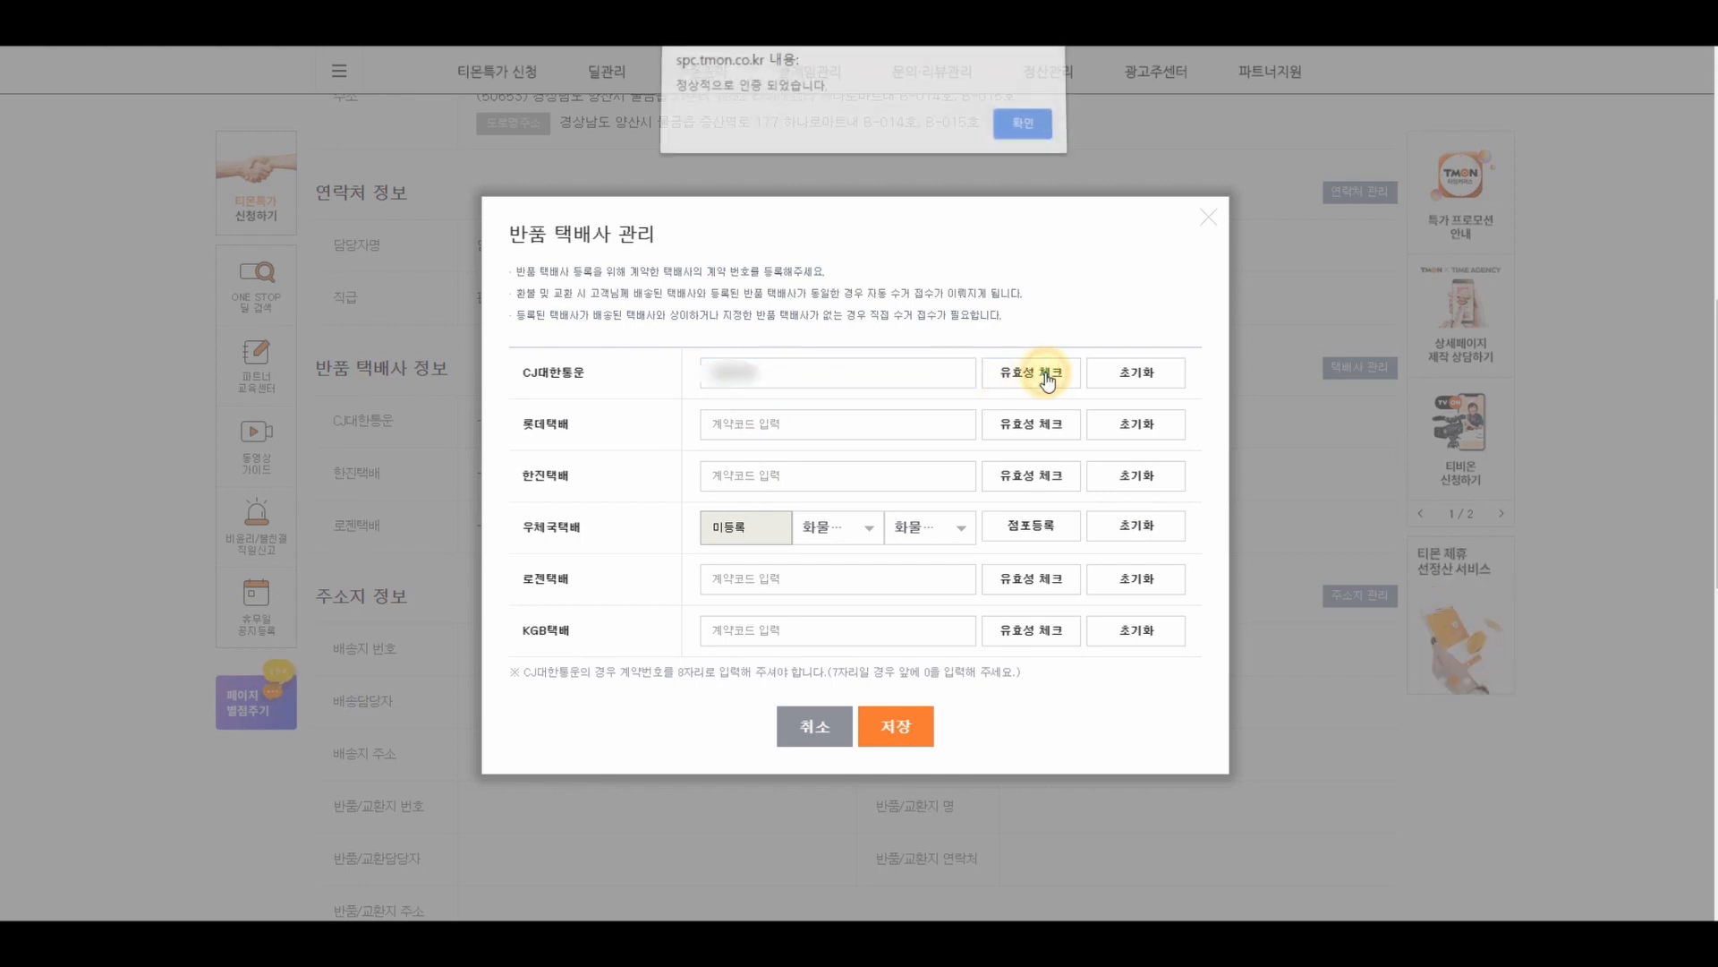
click(1033, 132)
click(913, 739)
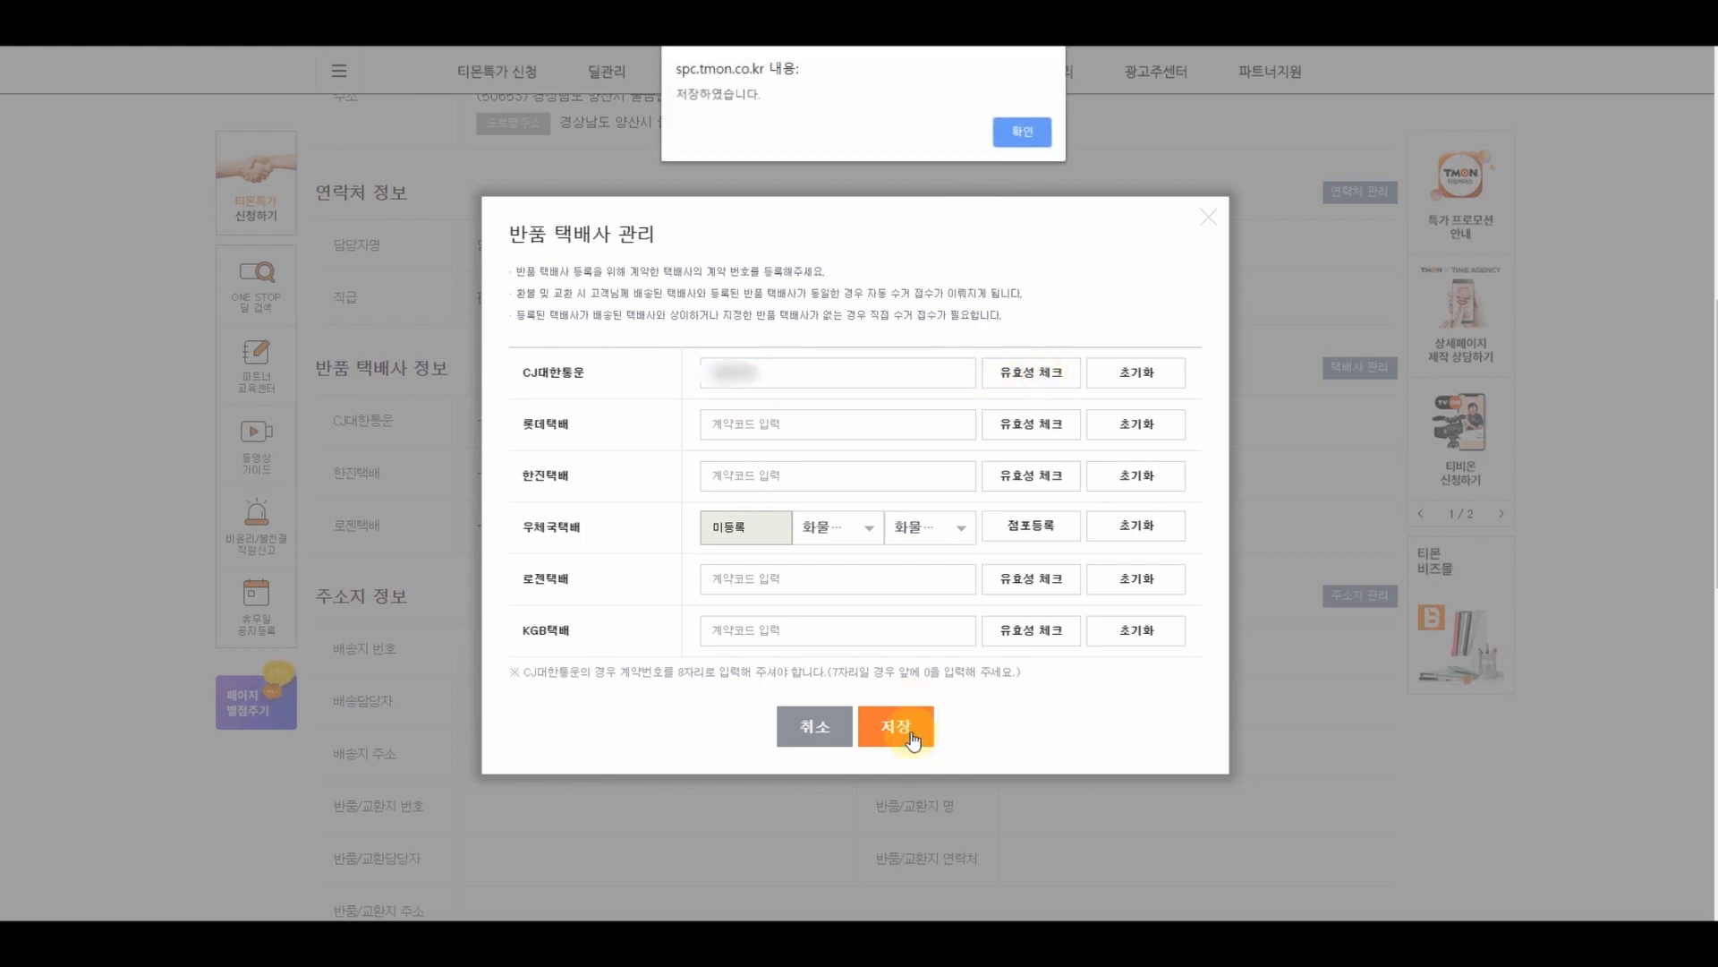
click(1033, 127)
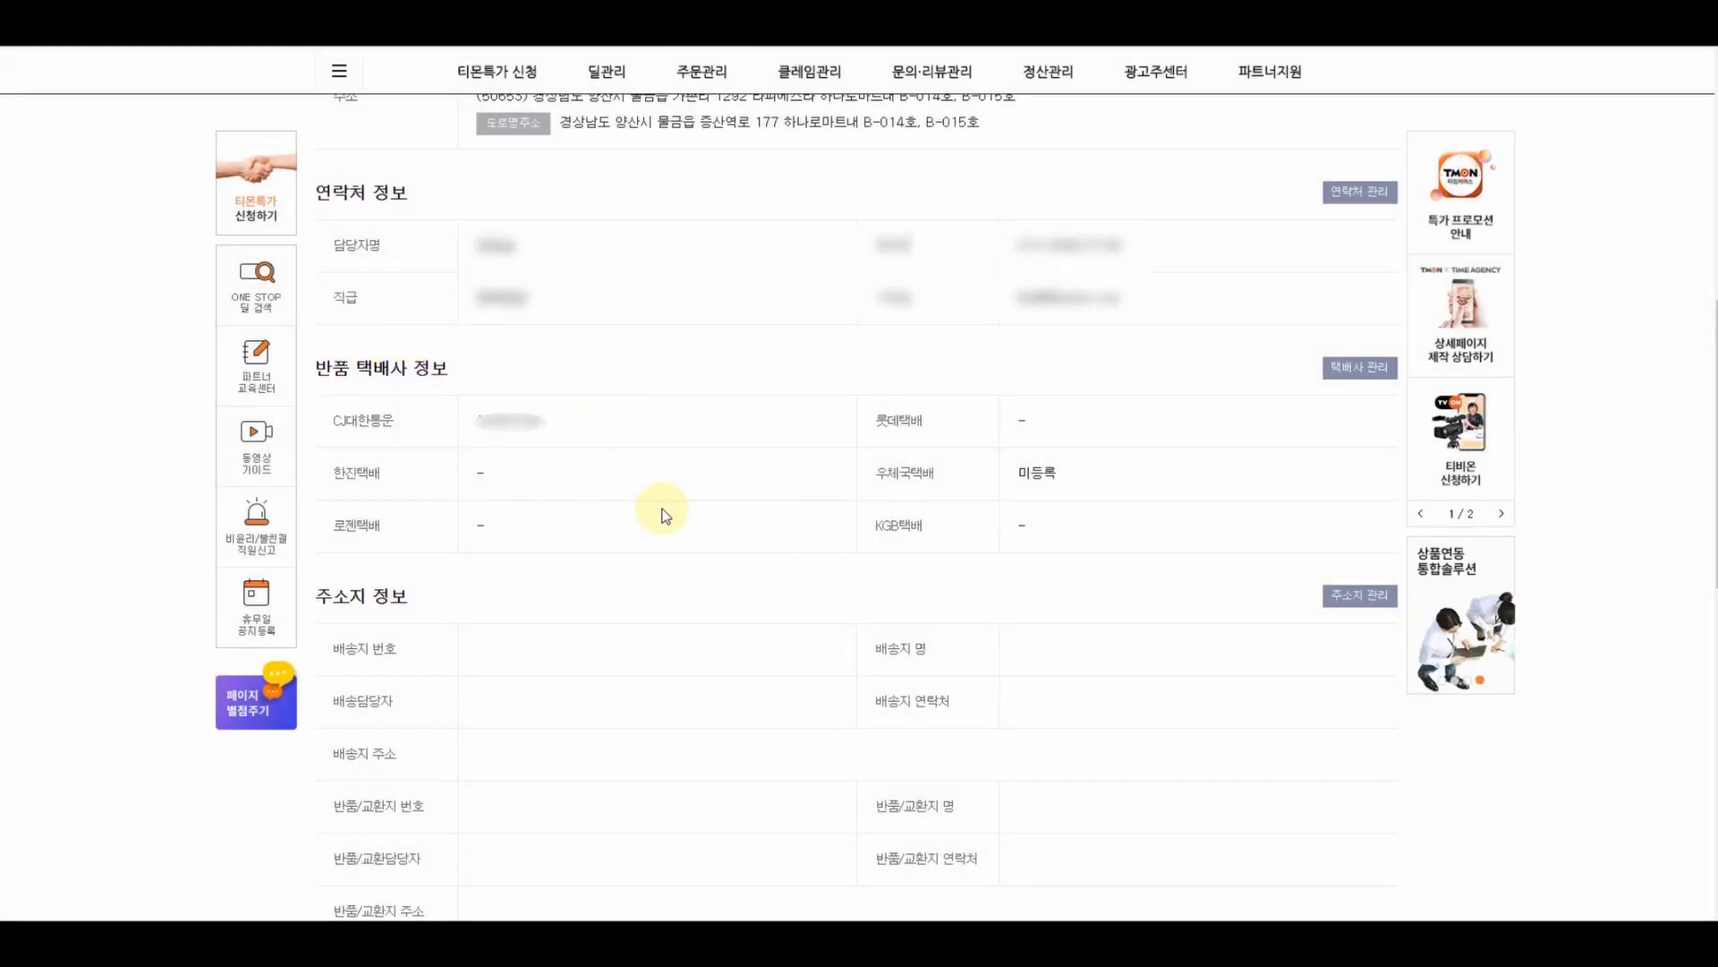
- Start a new default overseas address named '해외구매대행 주국' in address management
scroll(668, 512, down, 3)
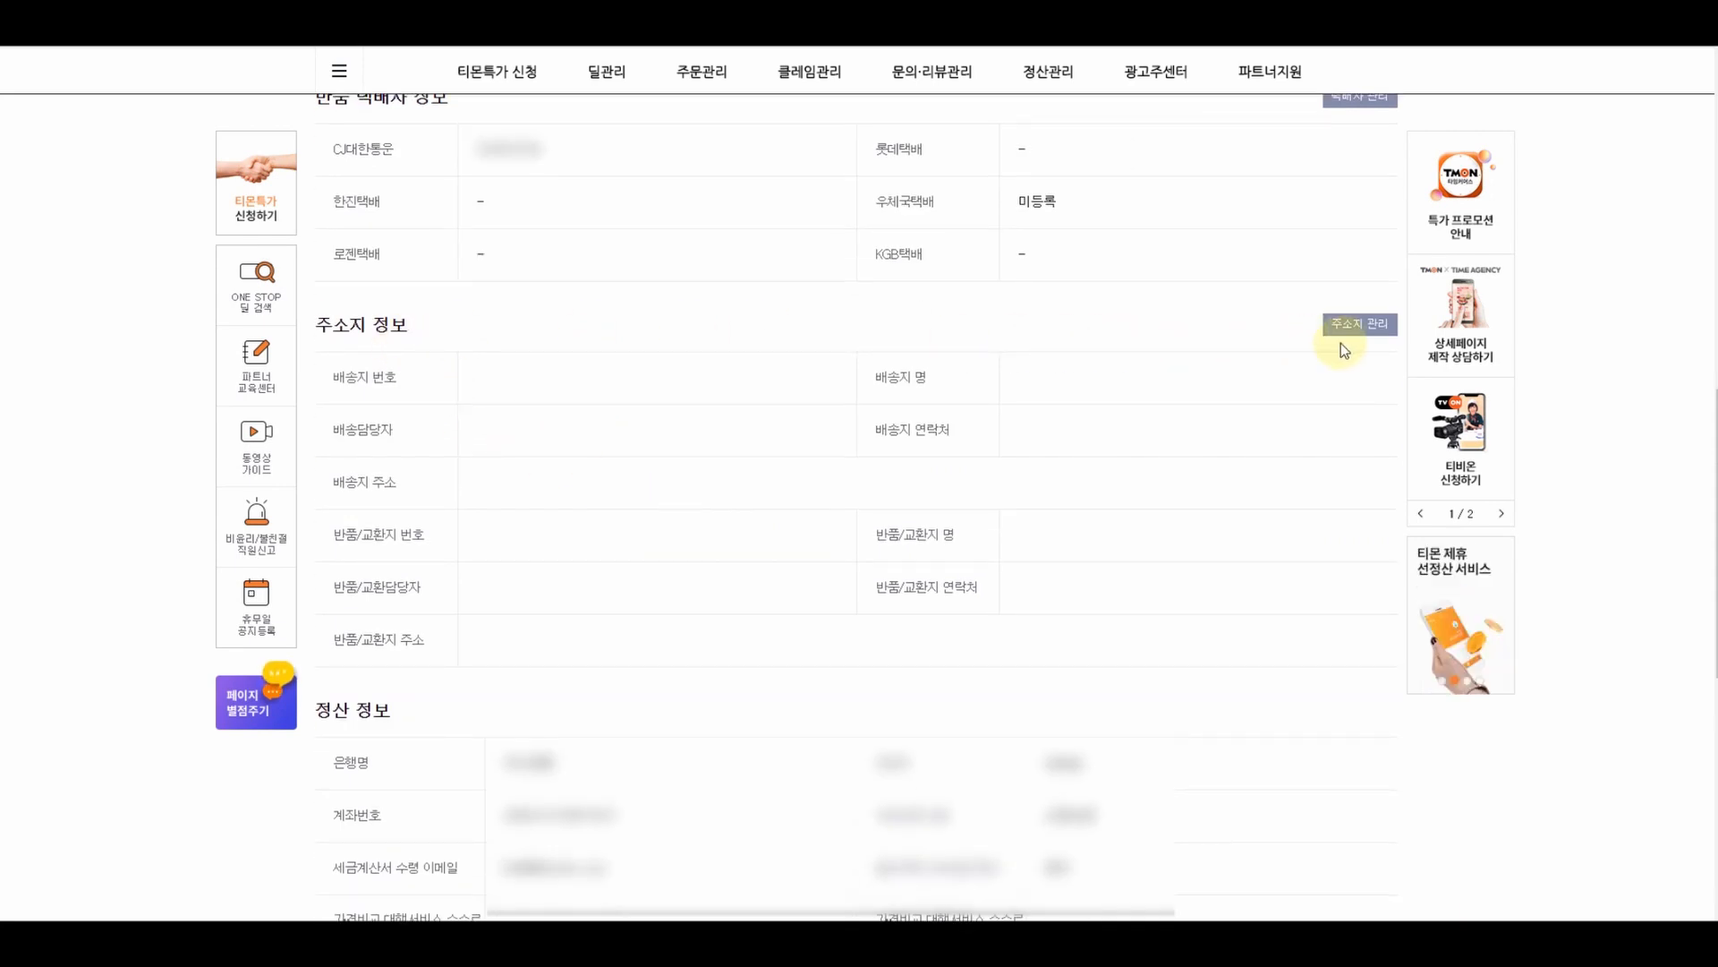
click(1366, 328)
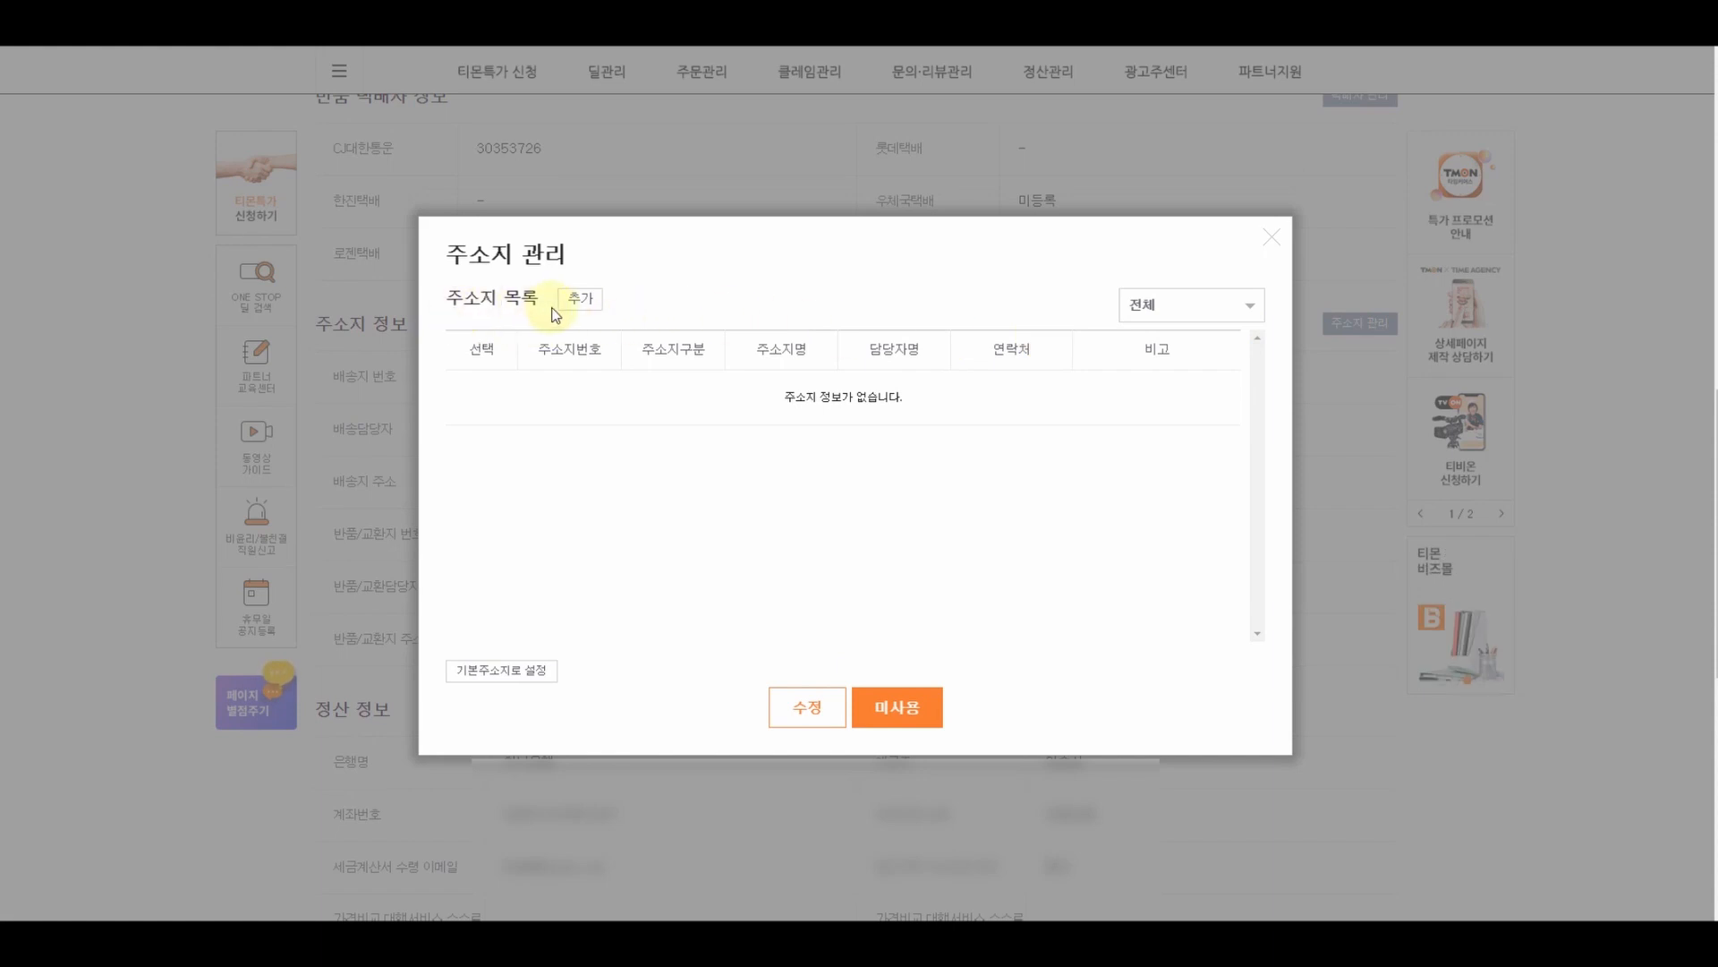
click(579, 299)
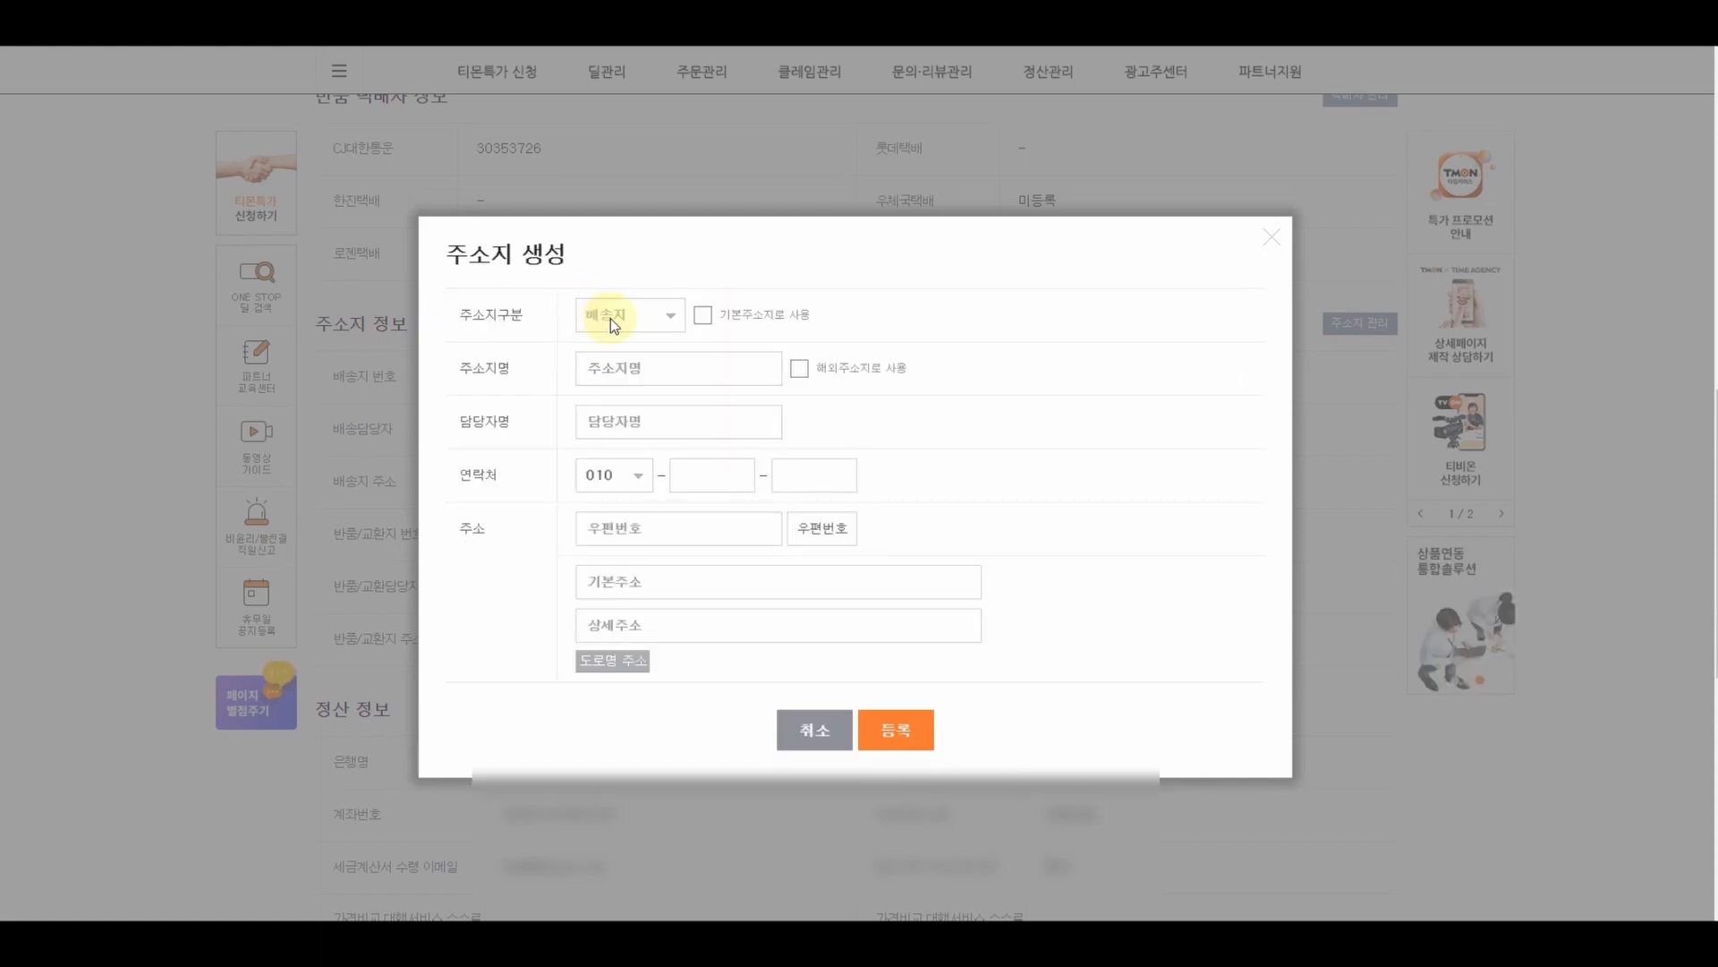
click(703, 317)
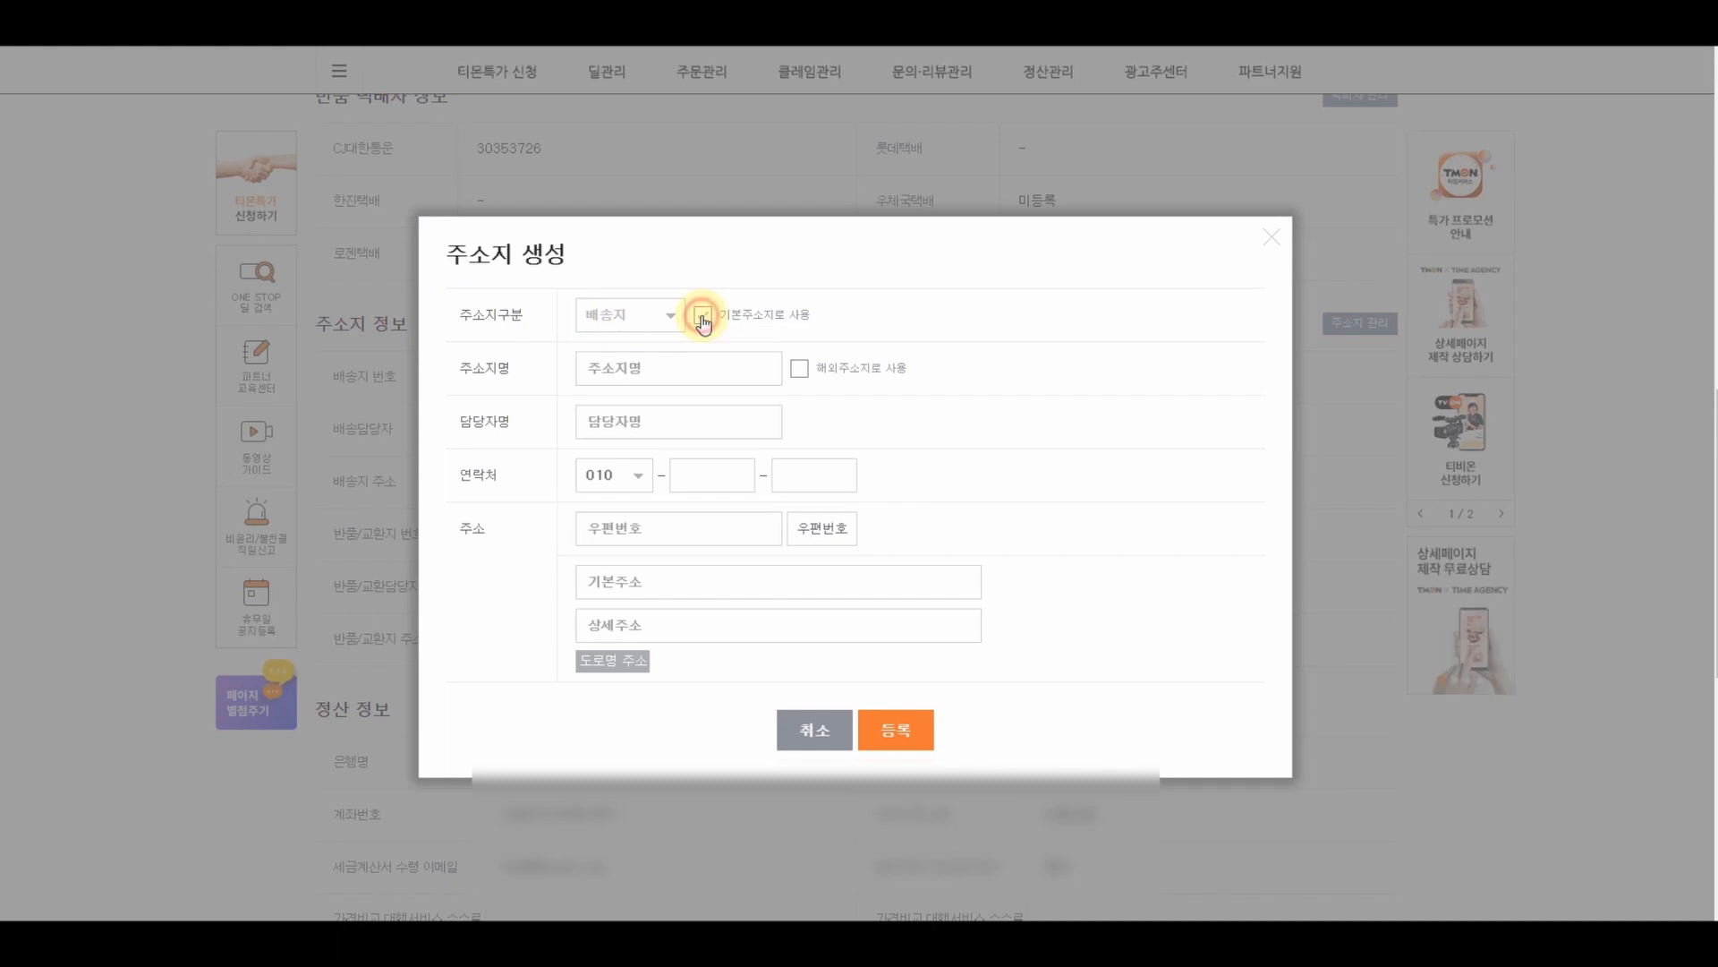
click(677, 376)
text(해)
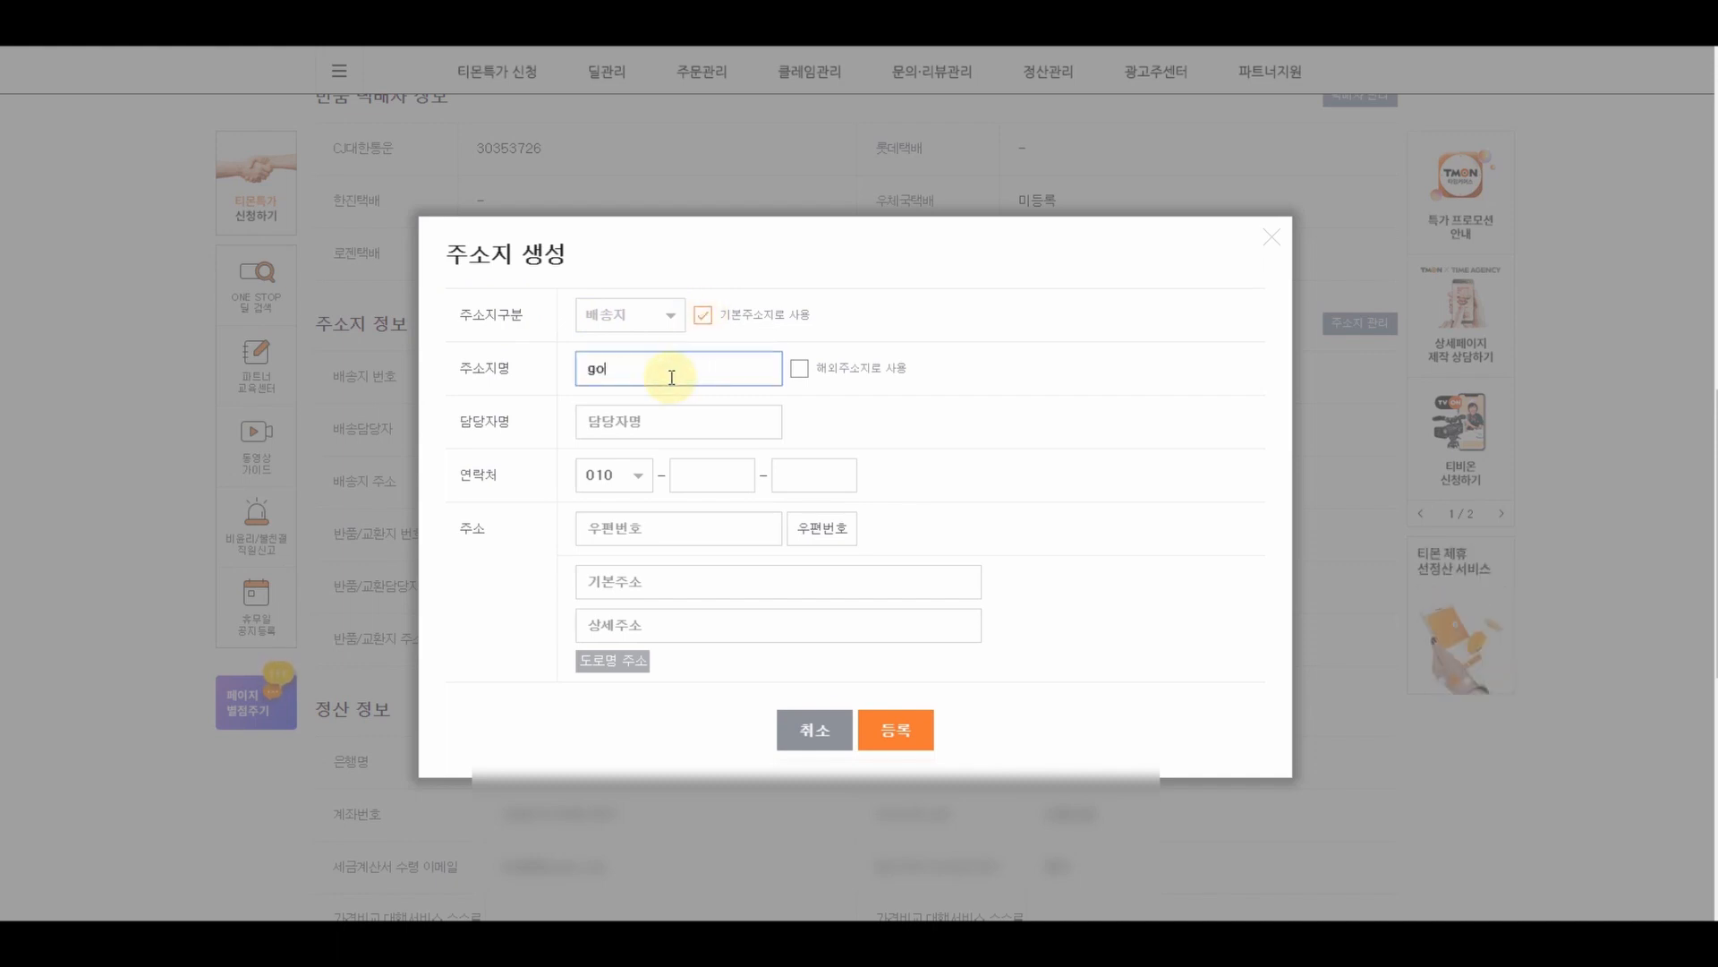
key(BackSpace)
text(해외구매대행 주)
text(국)
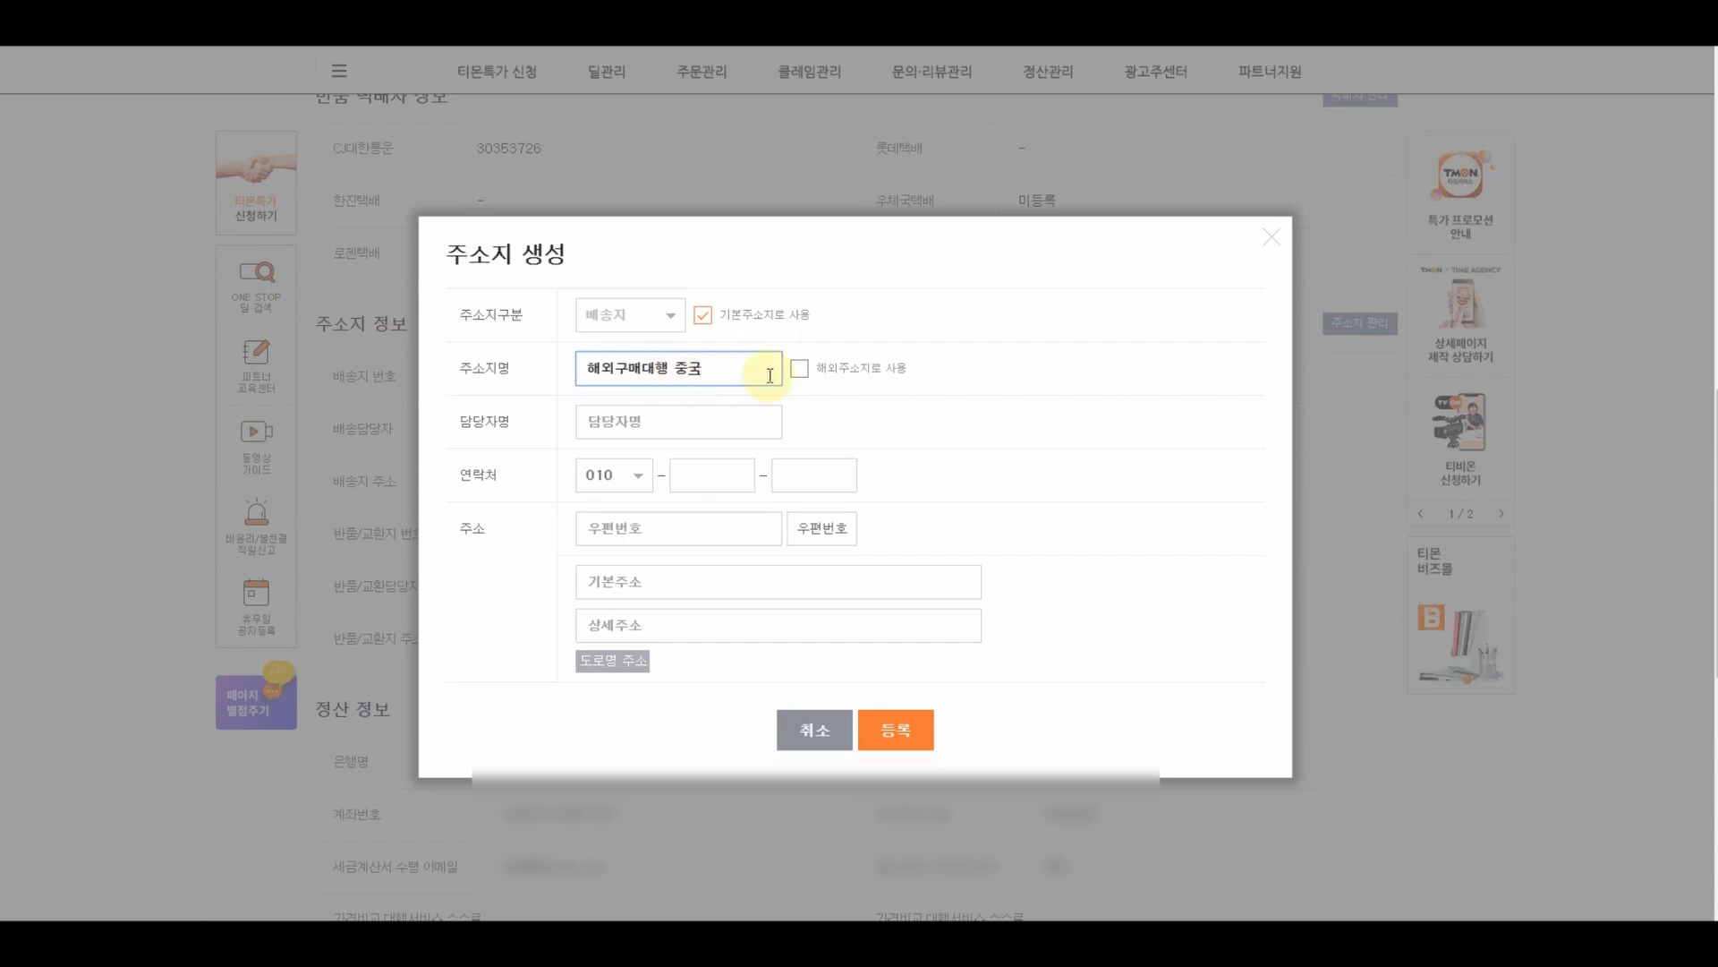
click(800, 369)
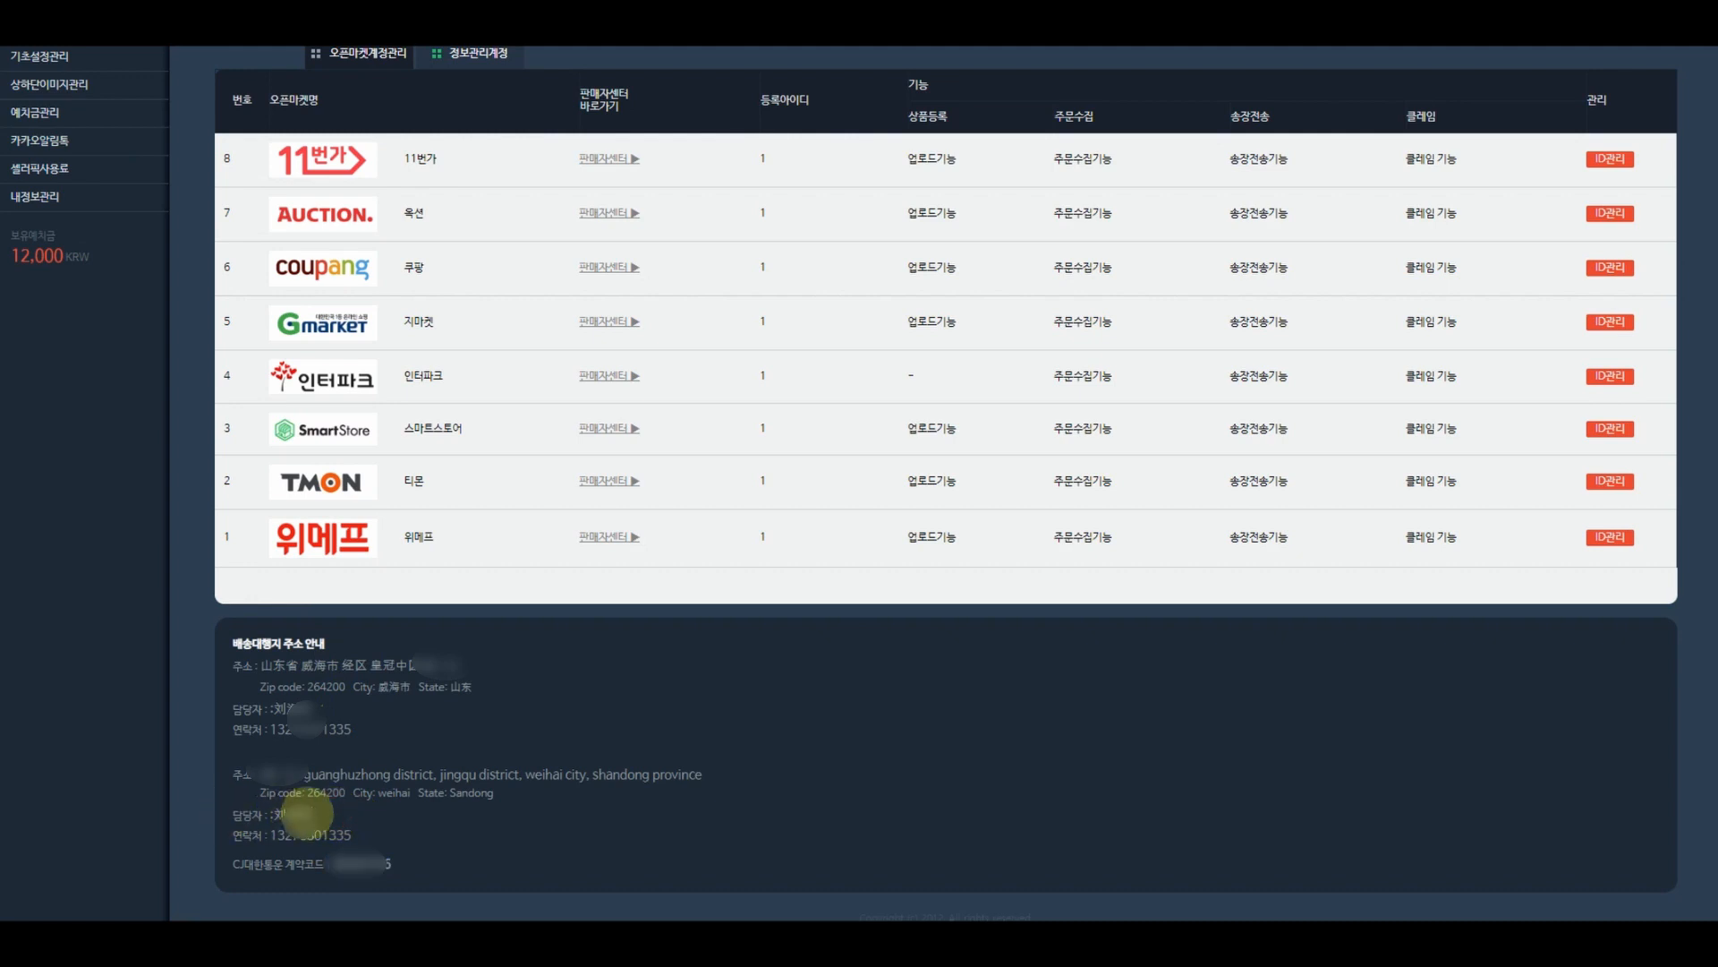
- Copy the agency contact's name, phone number and zip code 264200 into the form
drag(313, 815, 273, 816)
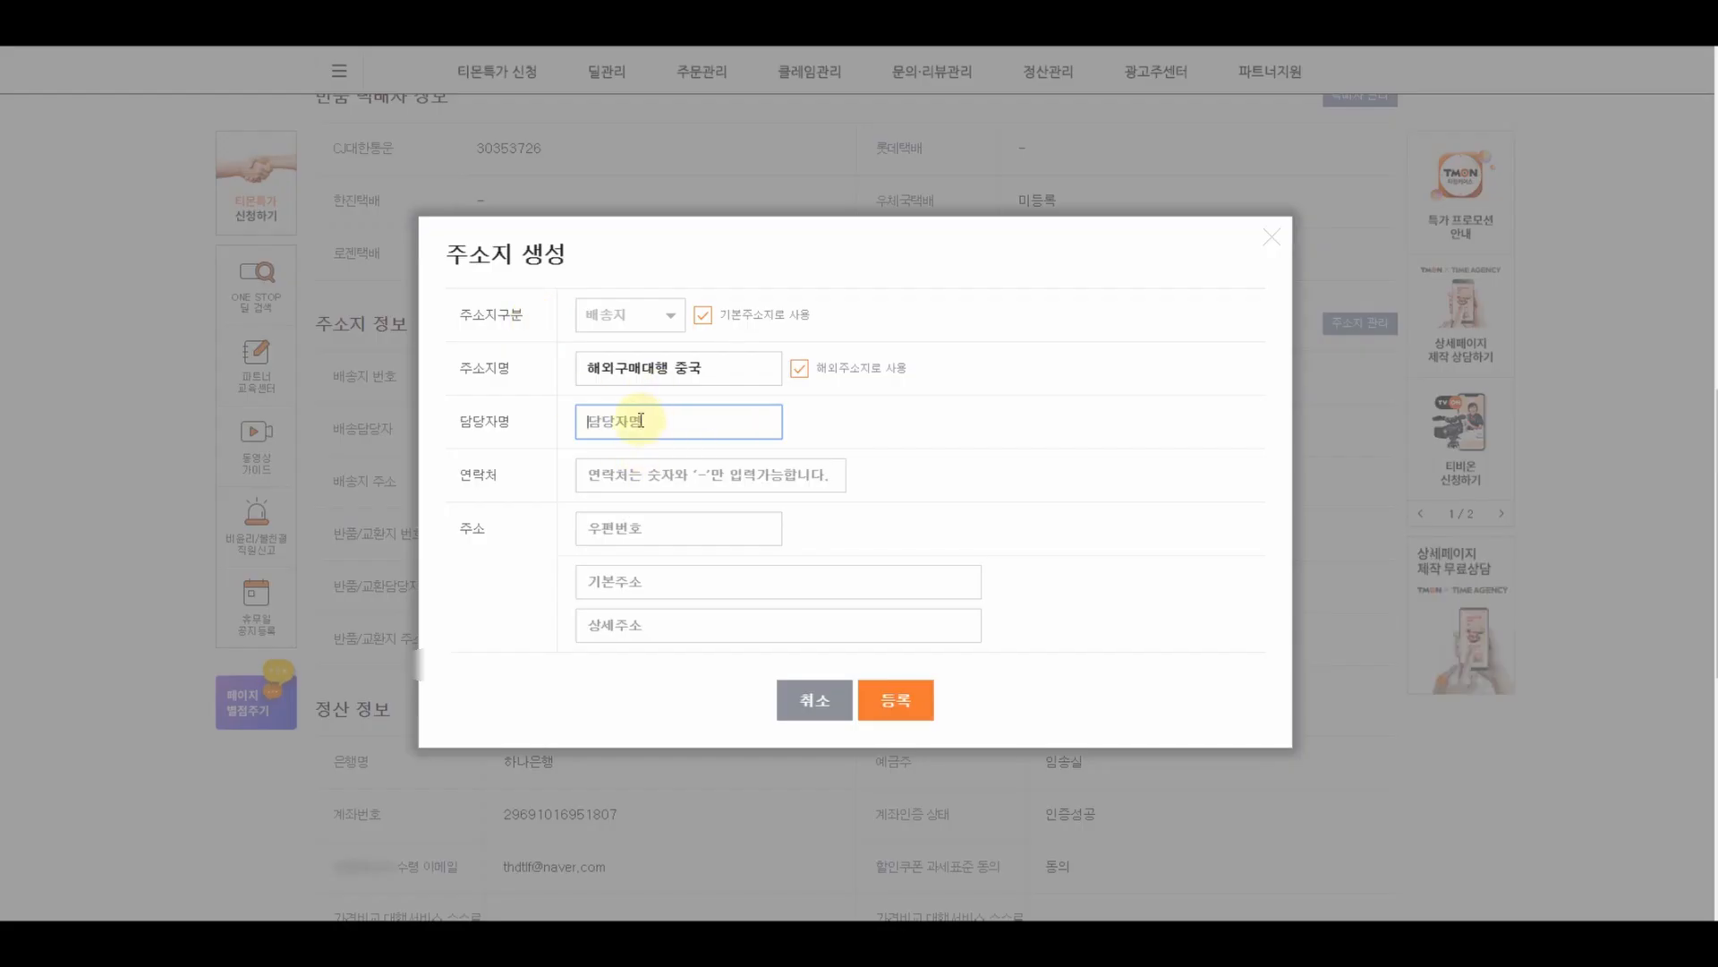
key(ctrl+v)
click(663, 472)
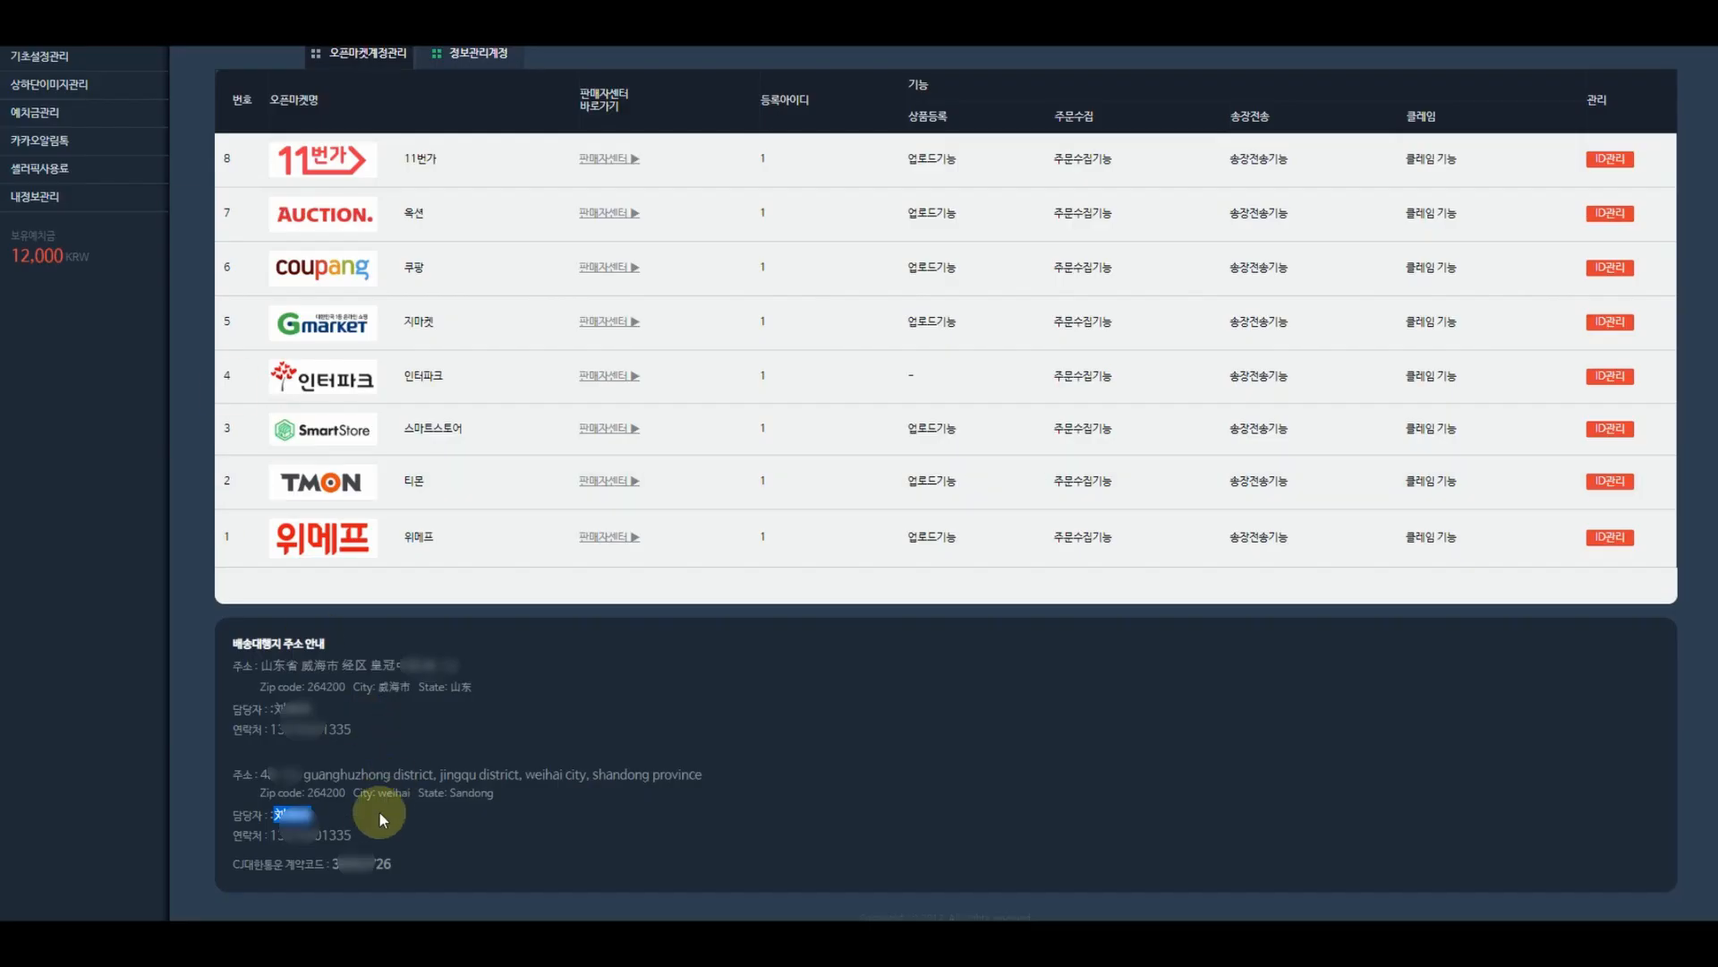
drag(353, 835, 270, 835)
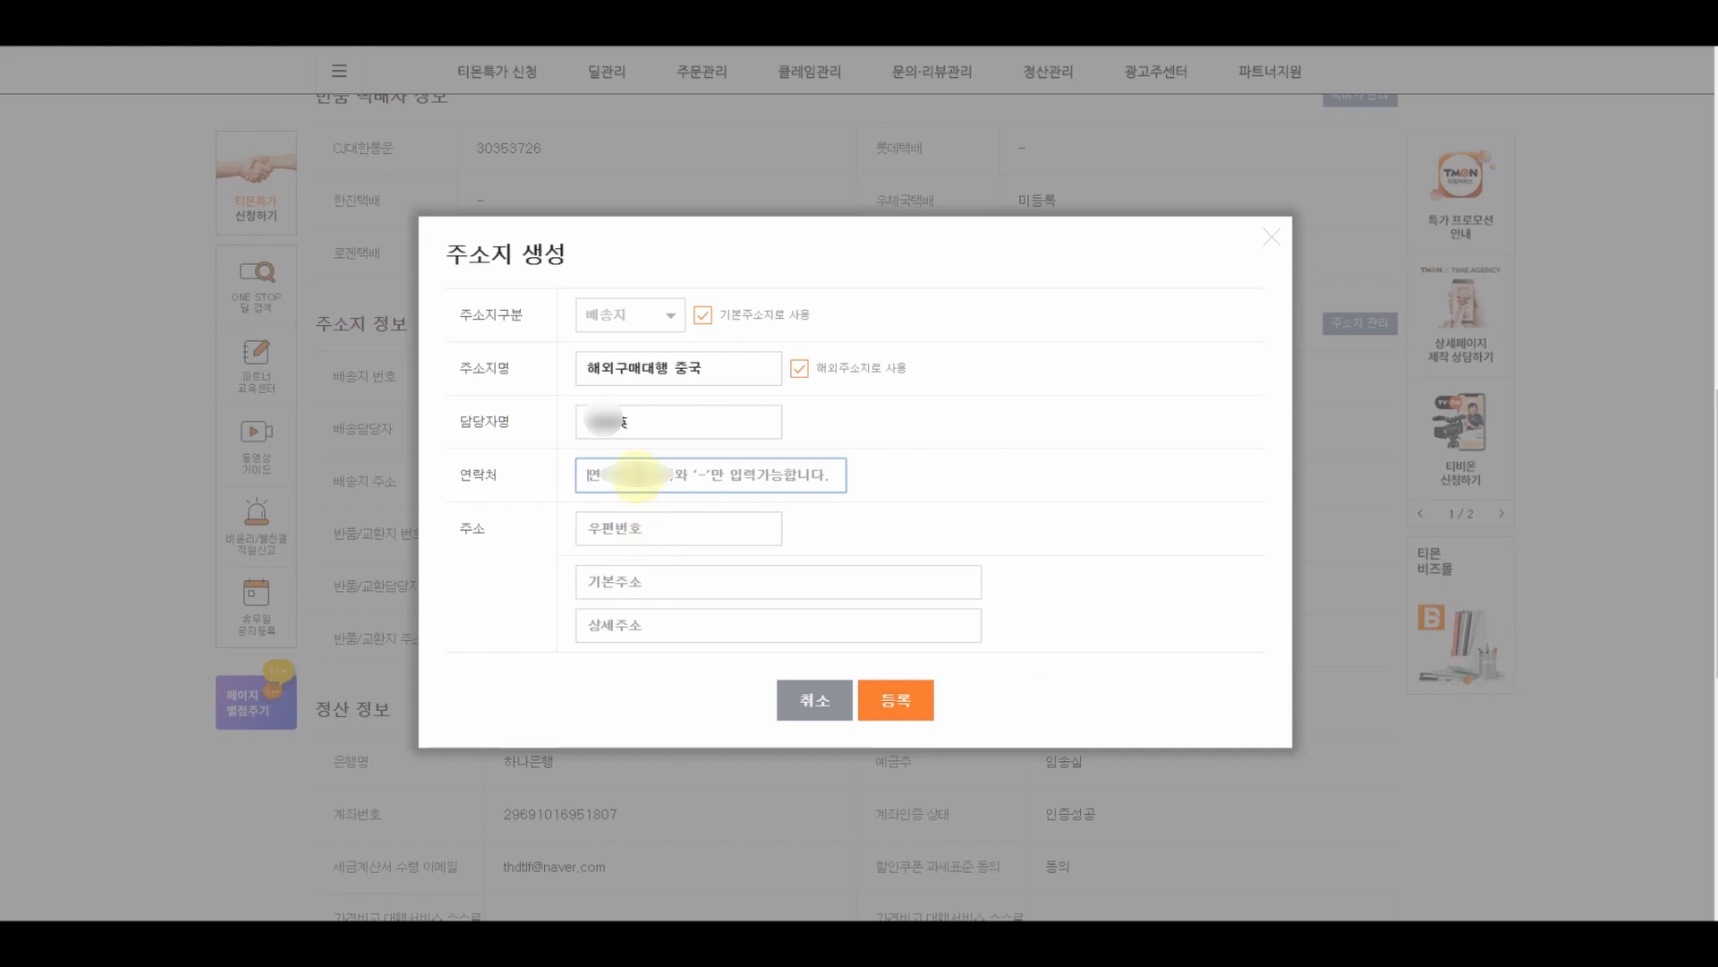
key(ctrl+v)
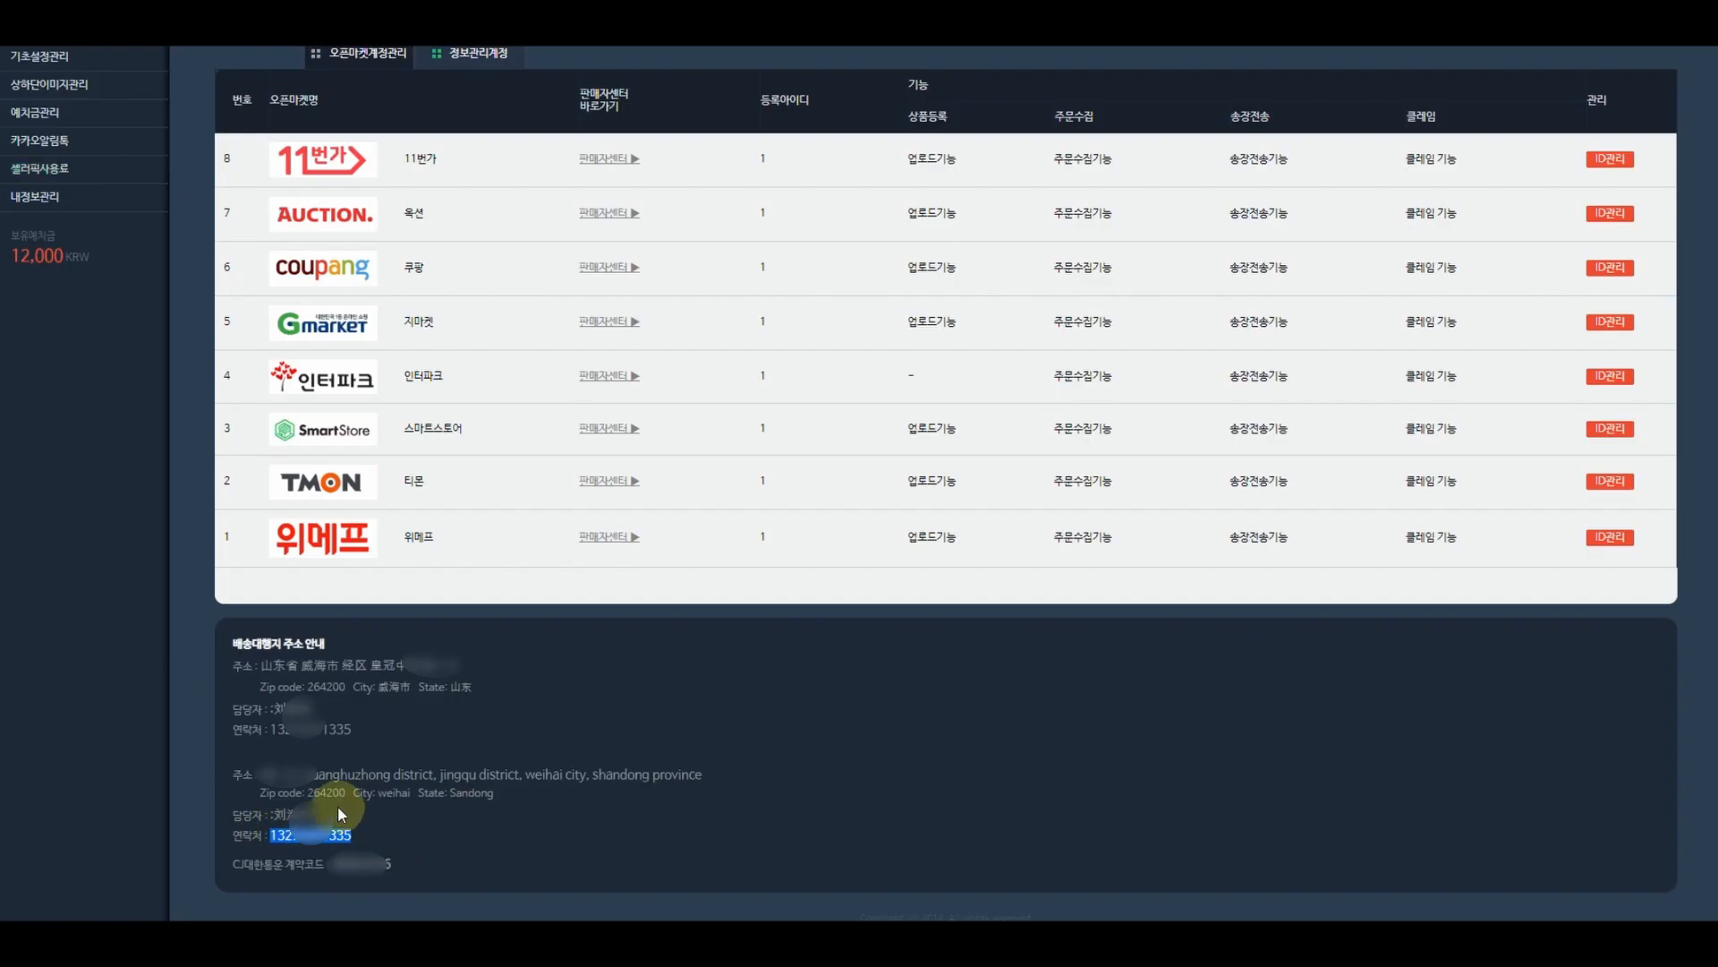
click(339, 791)
drag(344, 792, 312, 791)
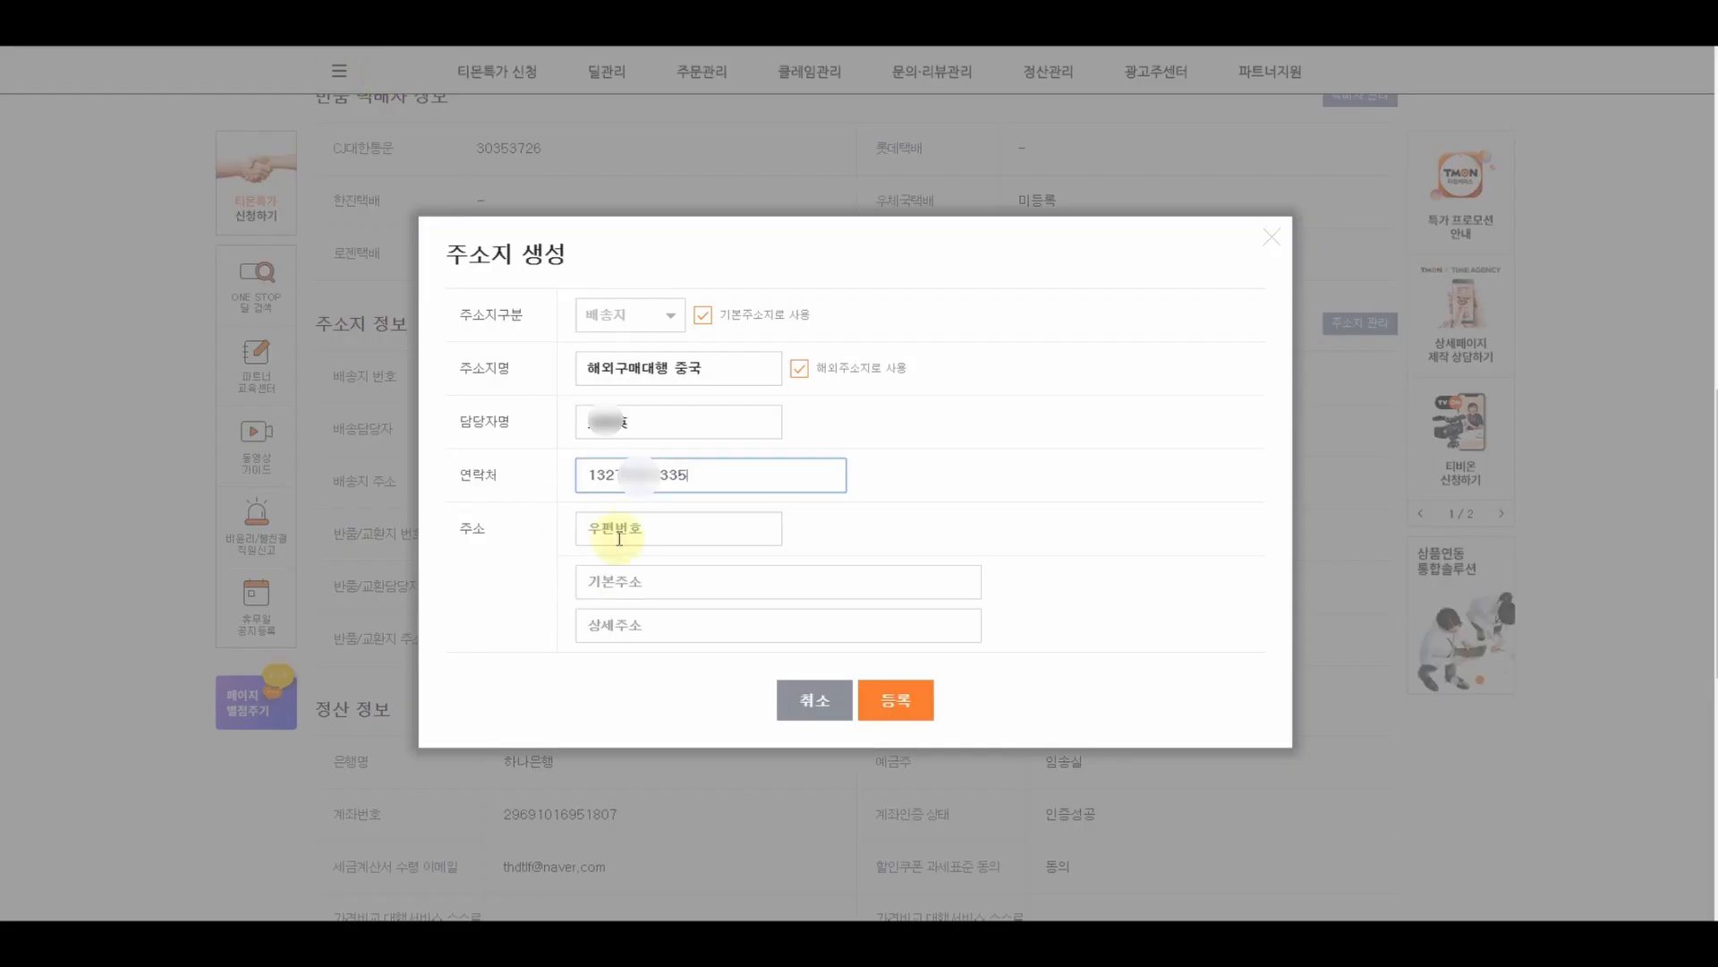
click(635, 528)
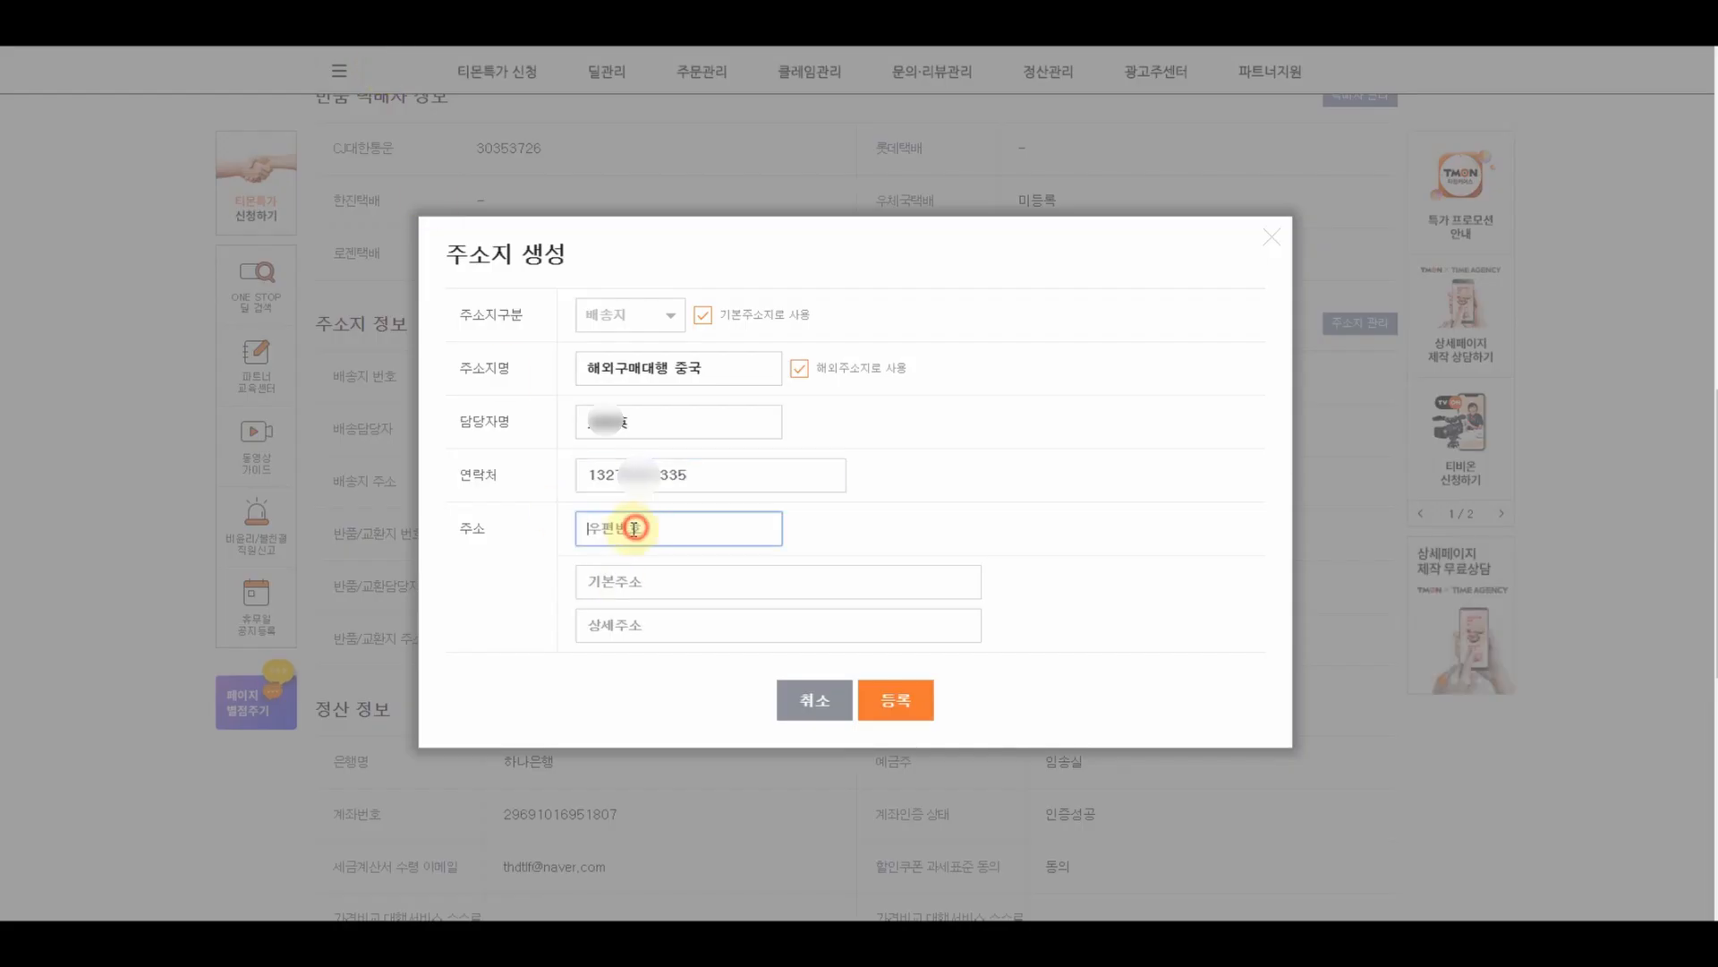
text(264200)
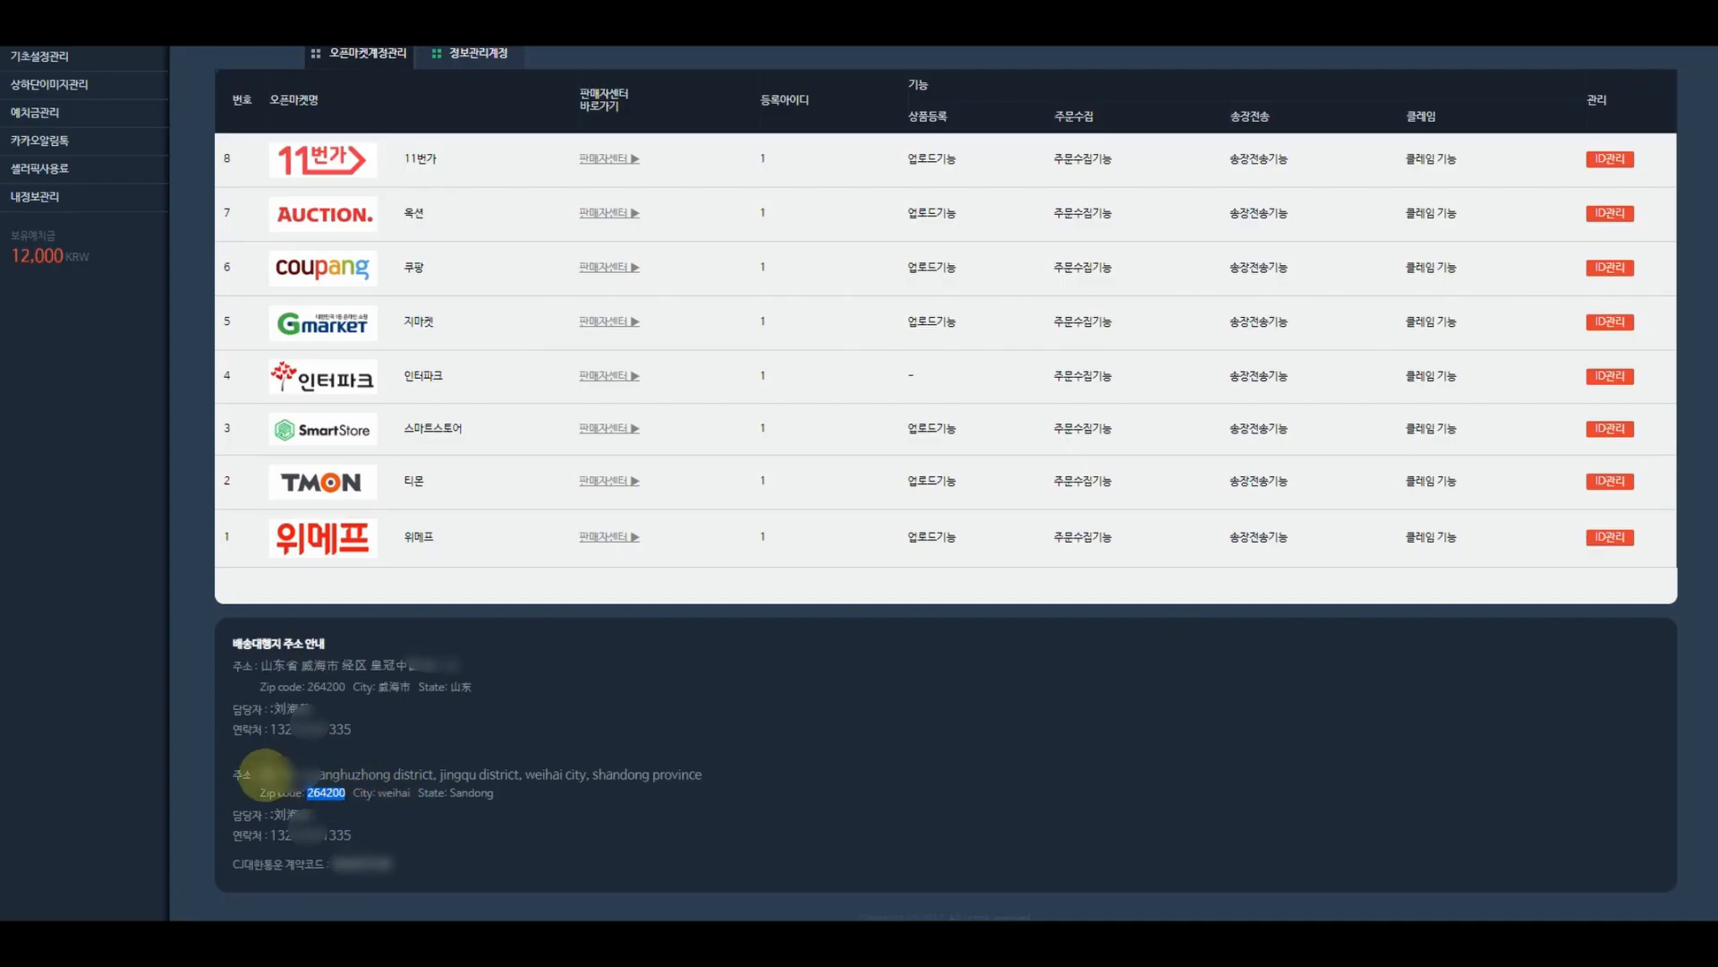
- Paste the district and city/province address lines, then register the address
click(260, 772)
drag(260, 772, 518, 772)
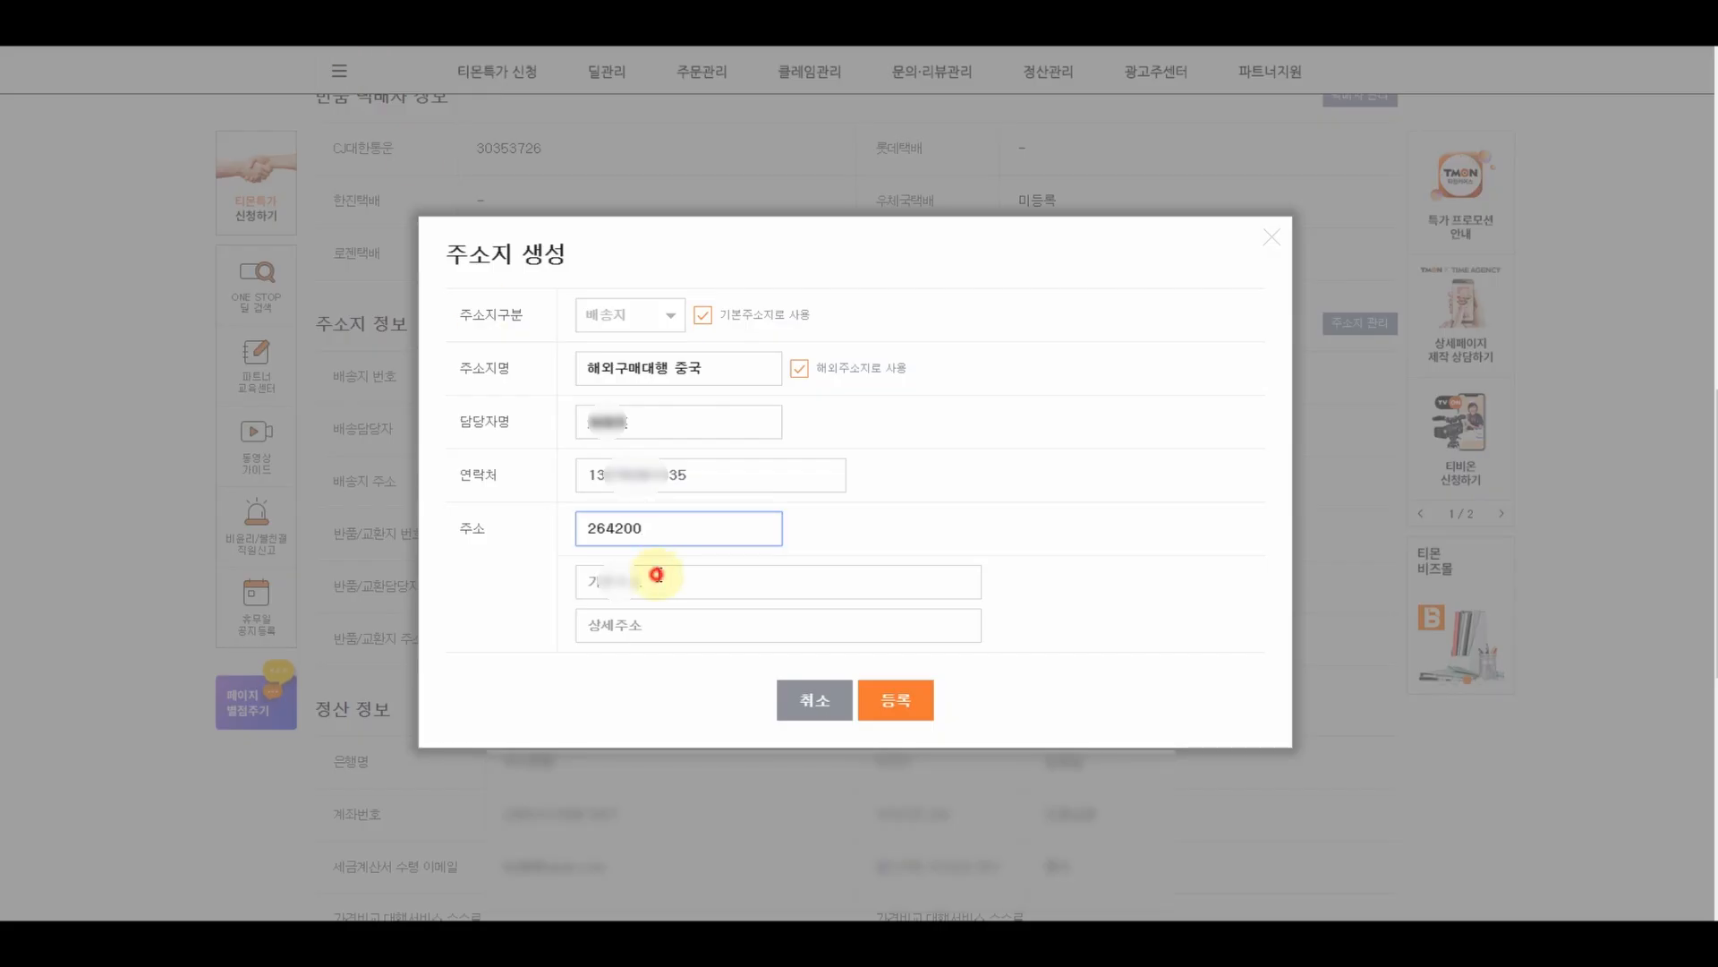
click(656, 574)
key(ctrl+v)
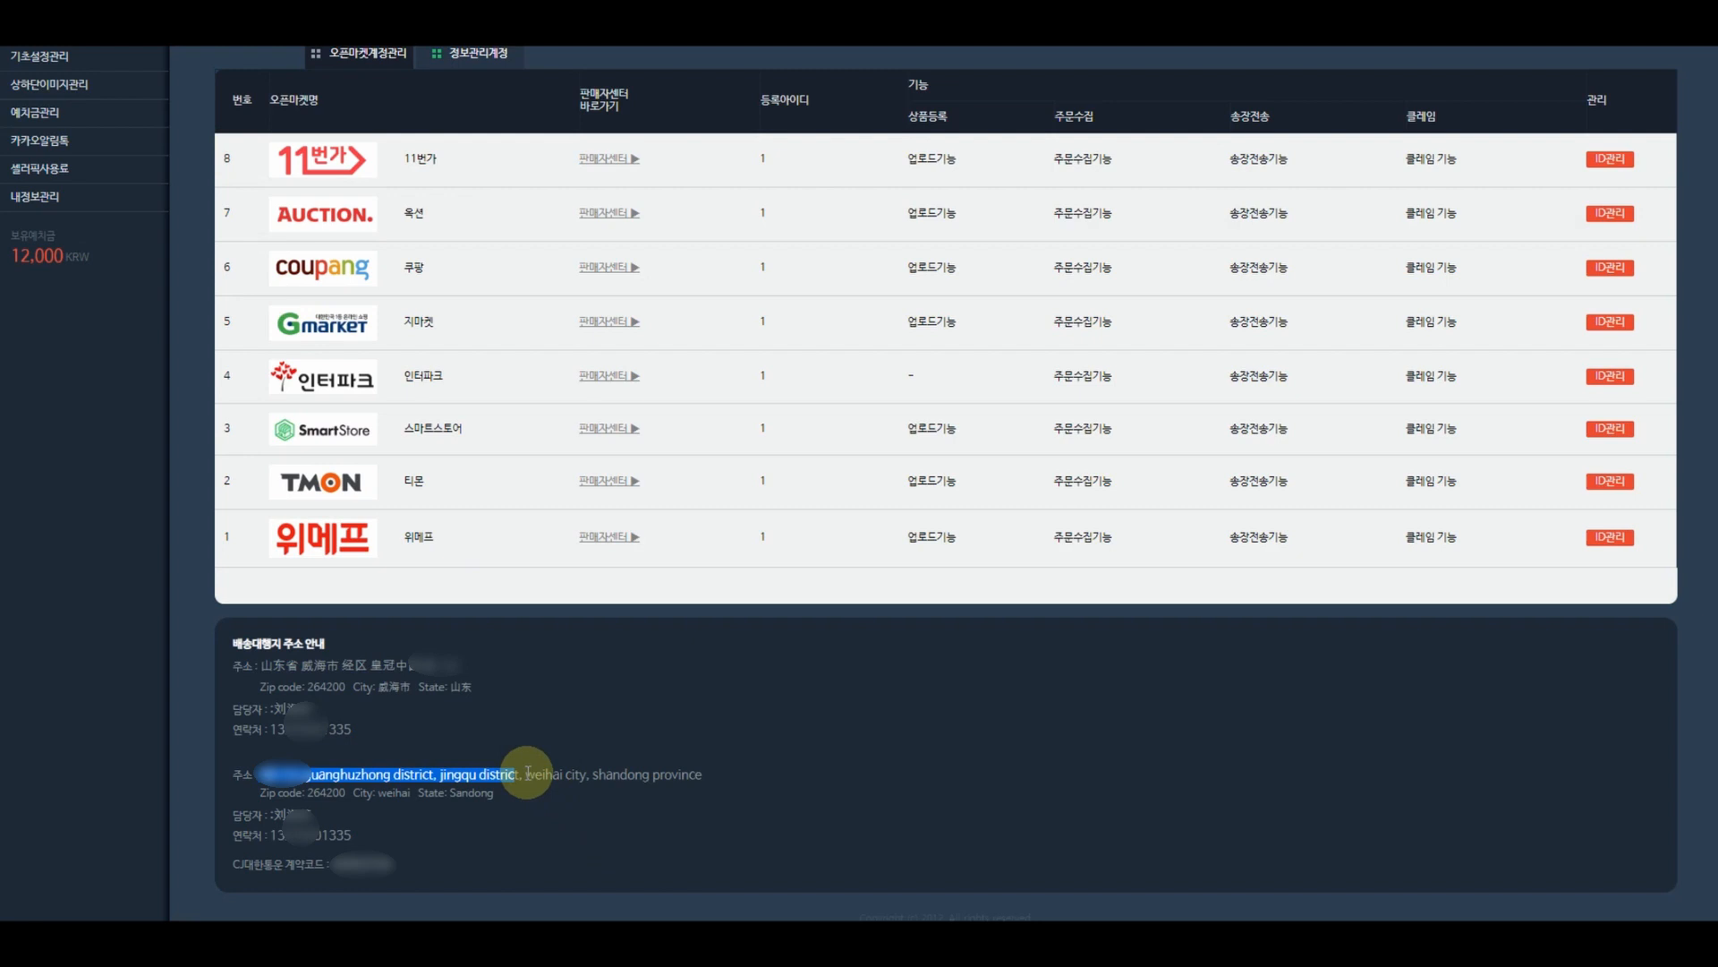
drag(525, 773, 701, 777)
key(ctrl+c)
key(alt+Tab)
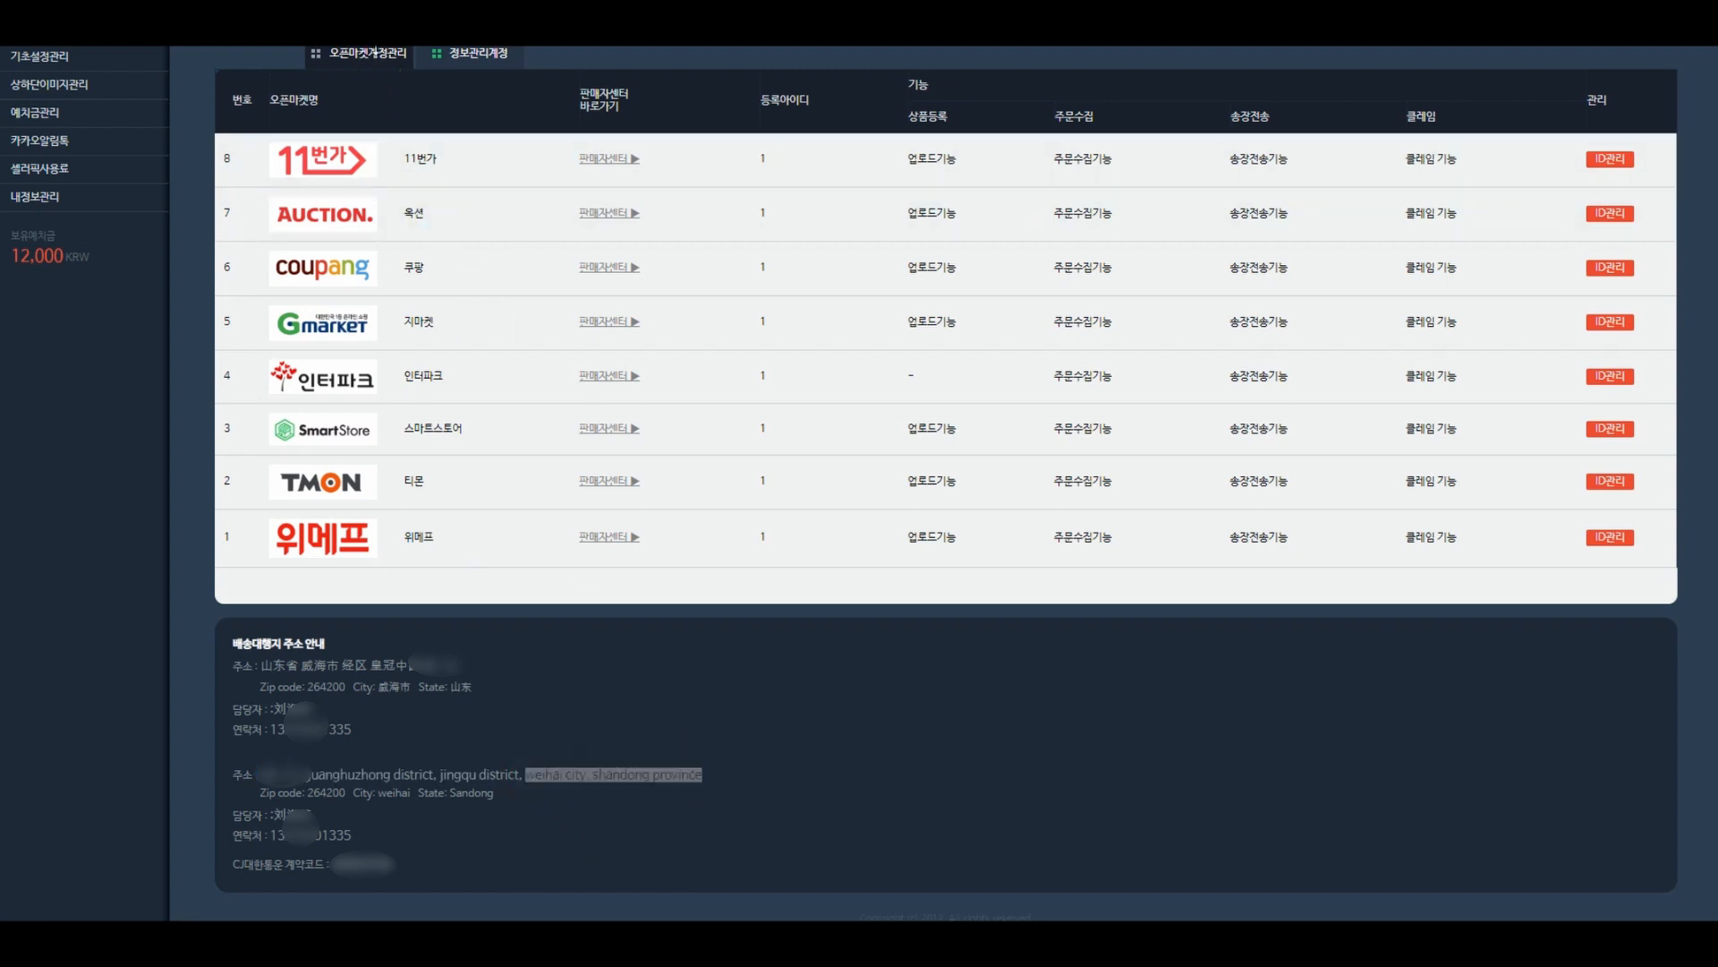
click(653, 626)
key(ctrl+v)
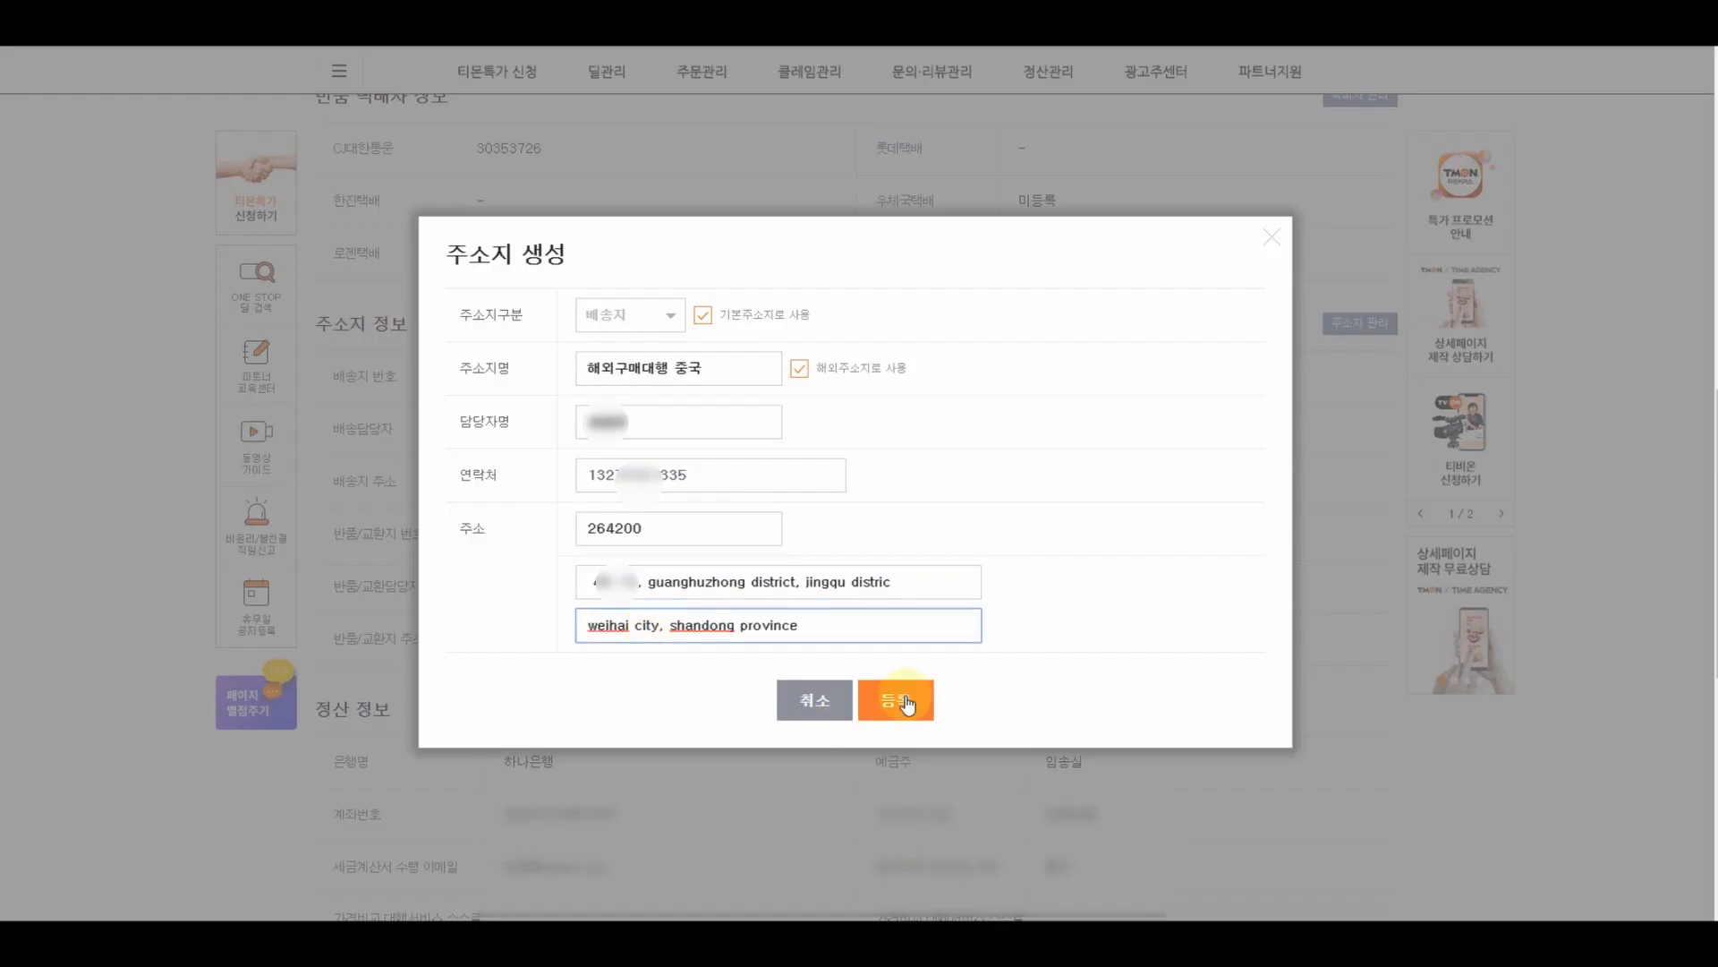
click(895, 707)
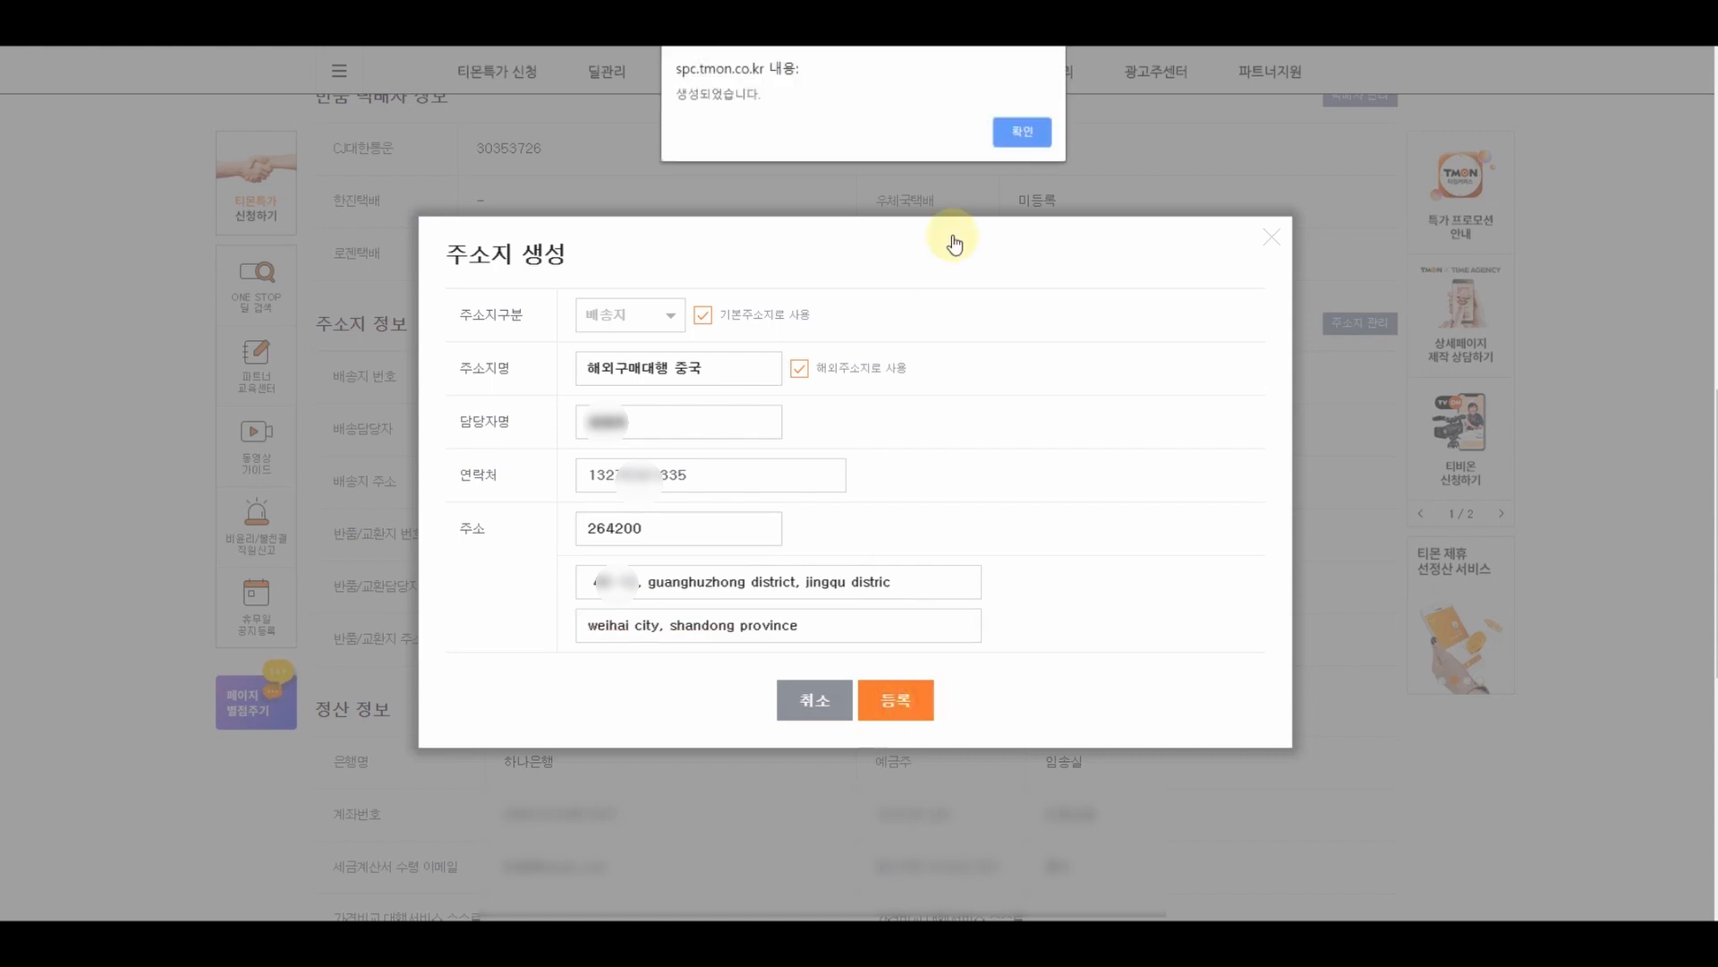
click(1019, 131)
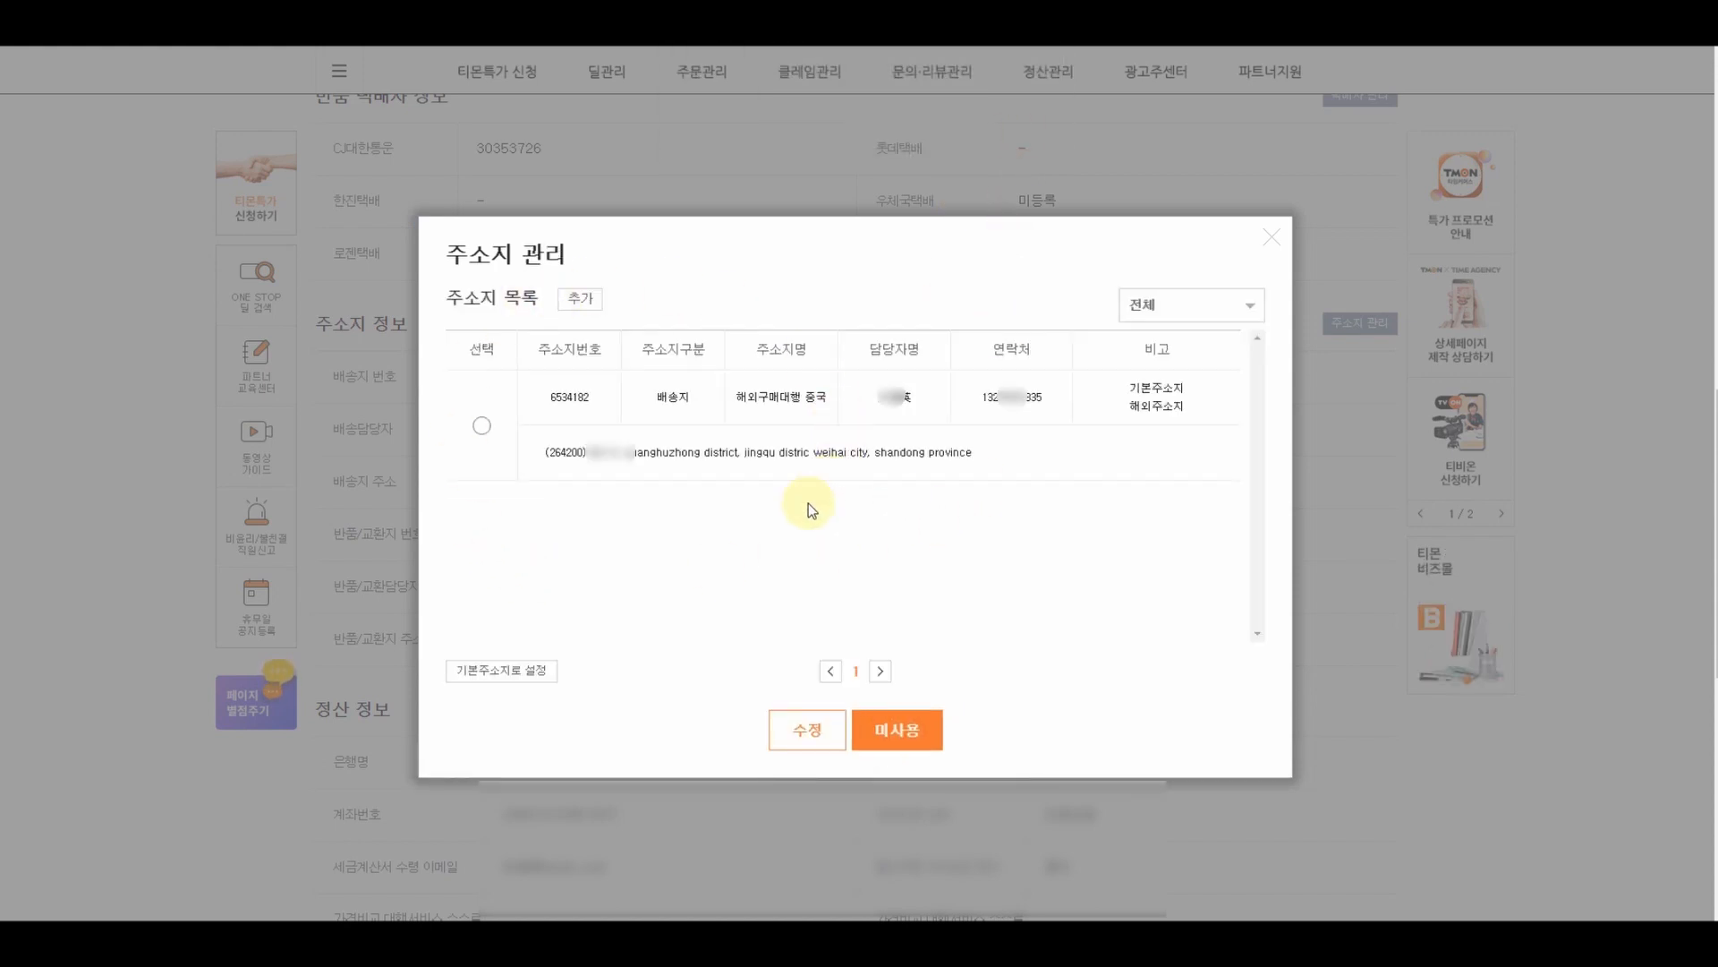
- Add a 반품/교환지 address named 반품지 with the contact person's name and phone number
click(580, 300)
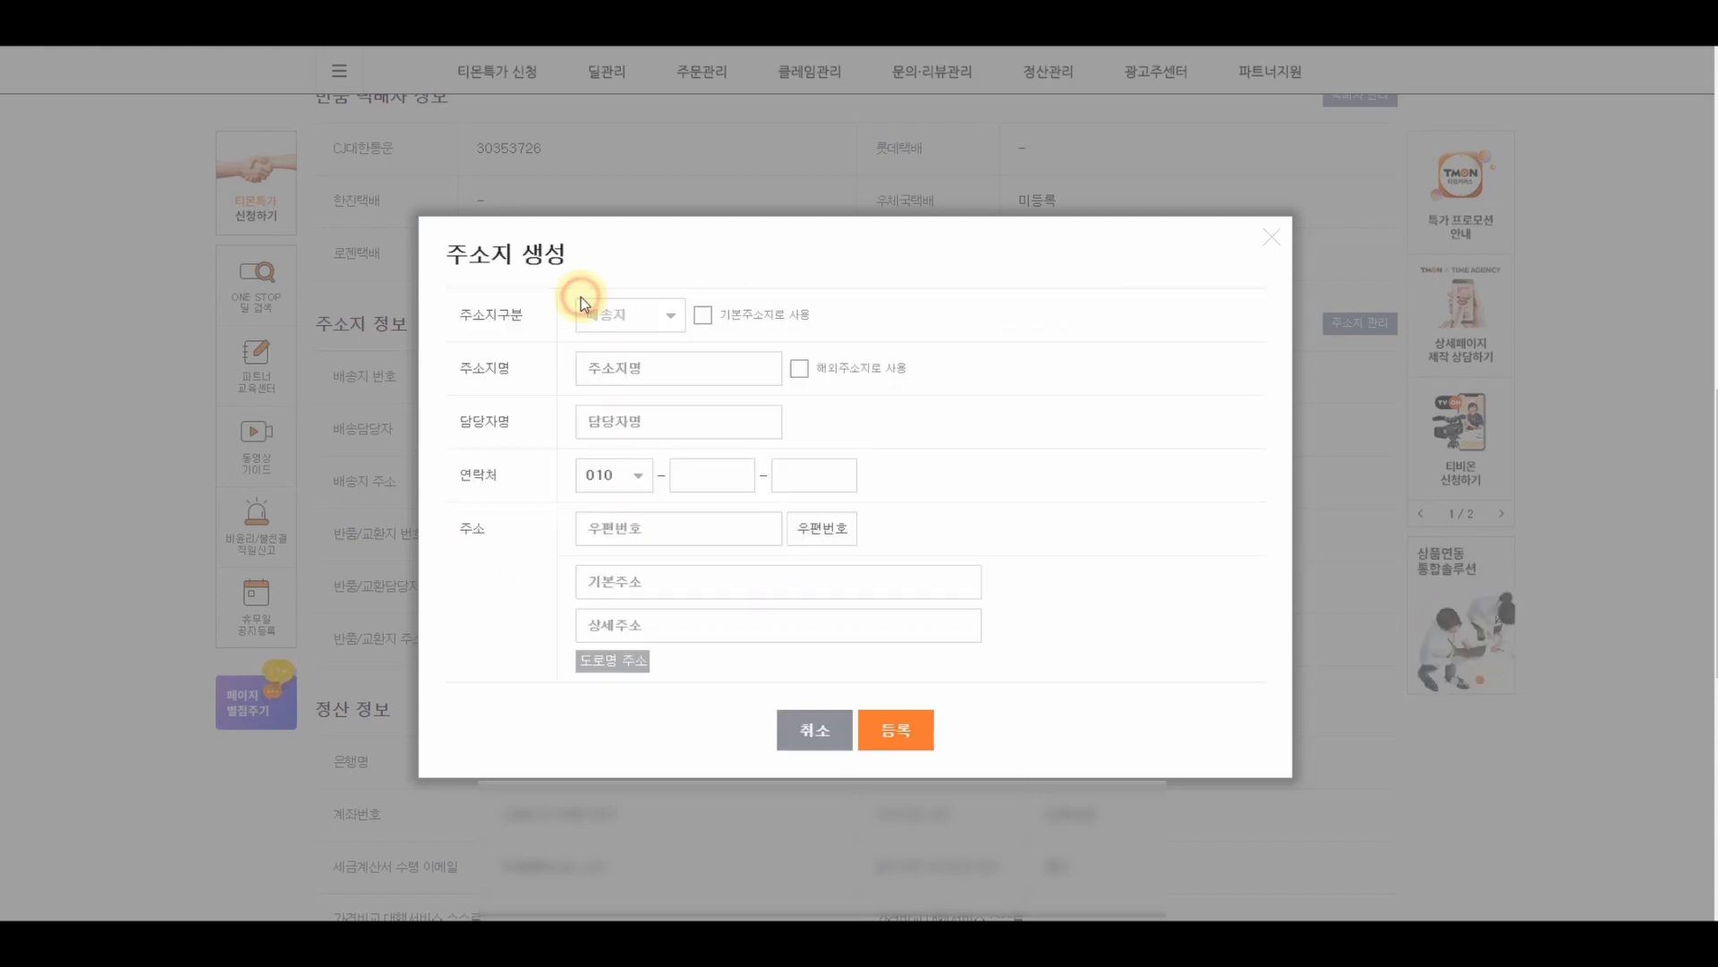
click(641, 315)
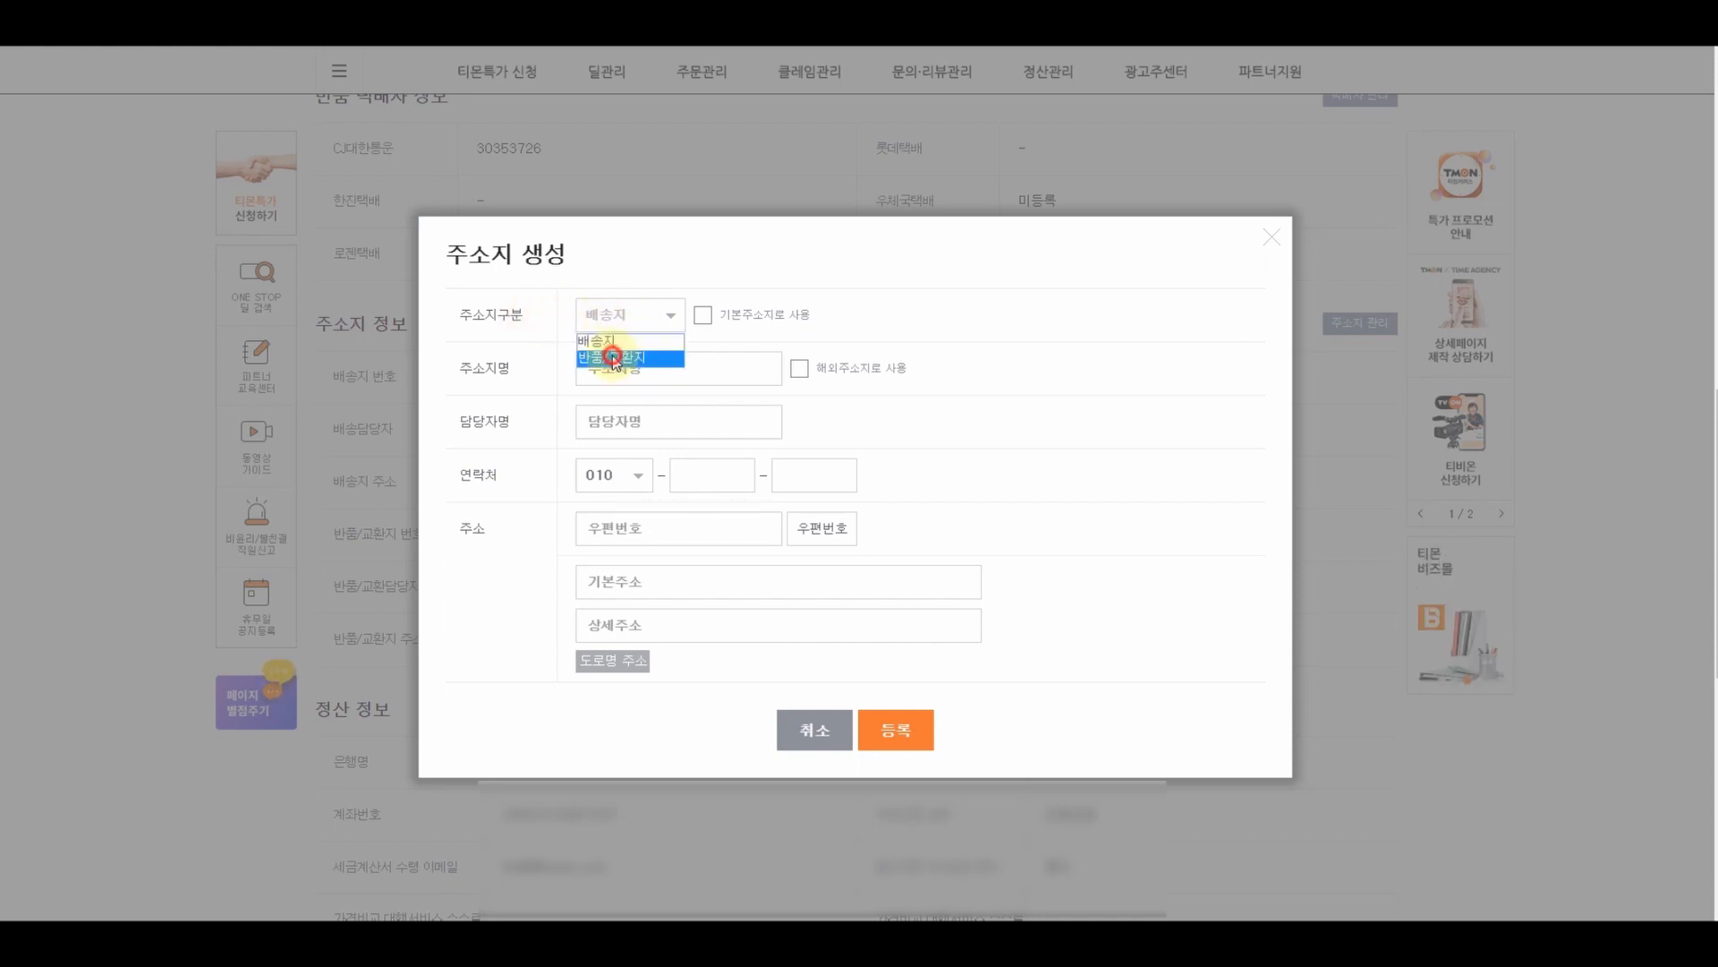
click(612, 356)
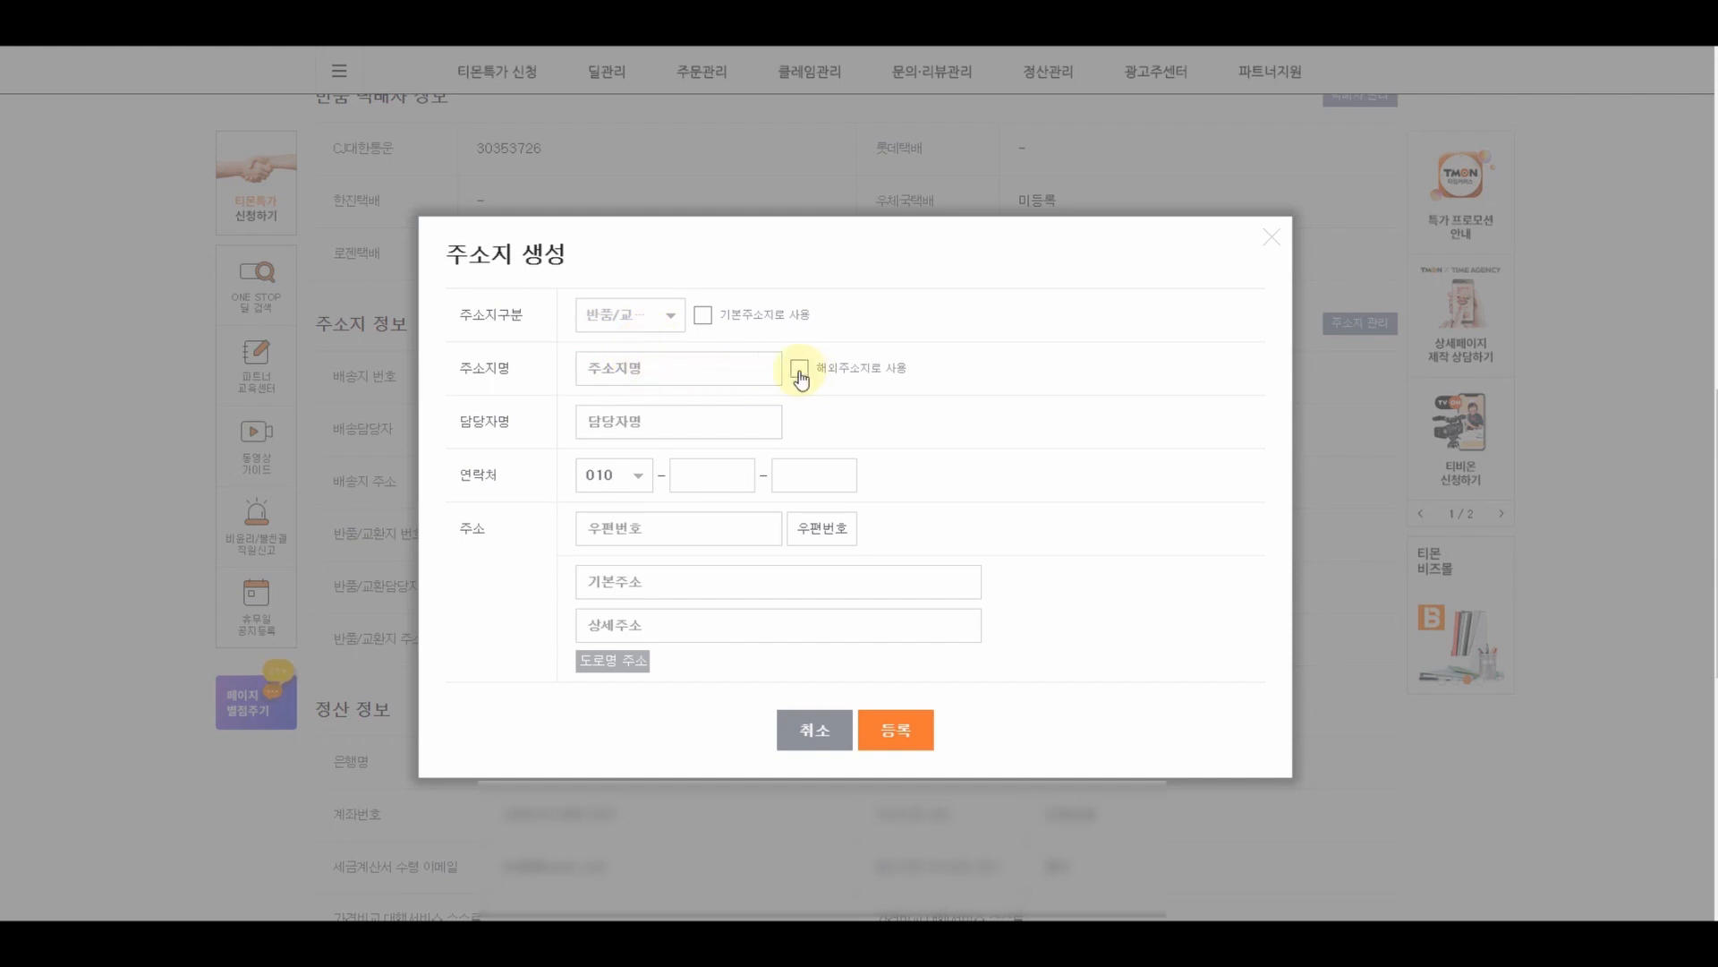
click(706, 369)
text(ㅂ)
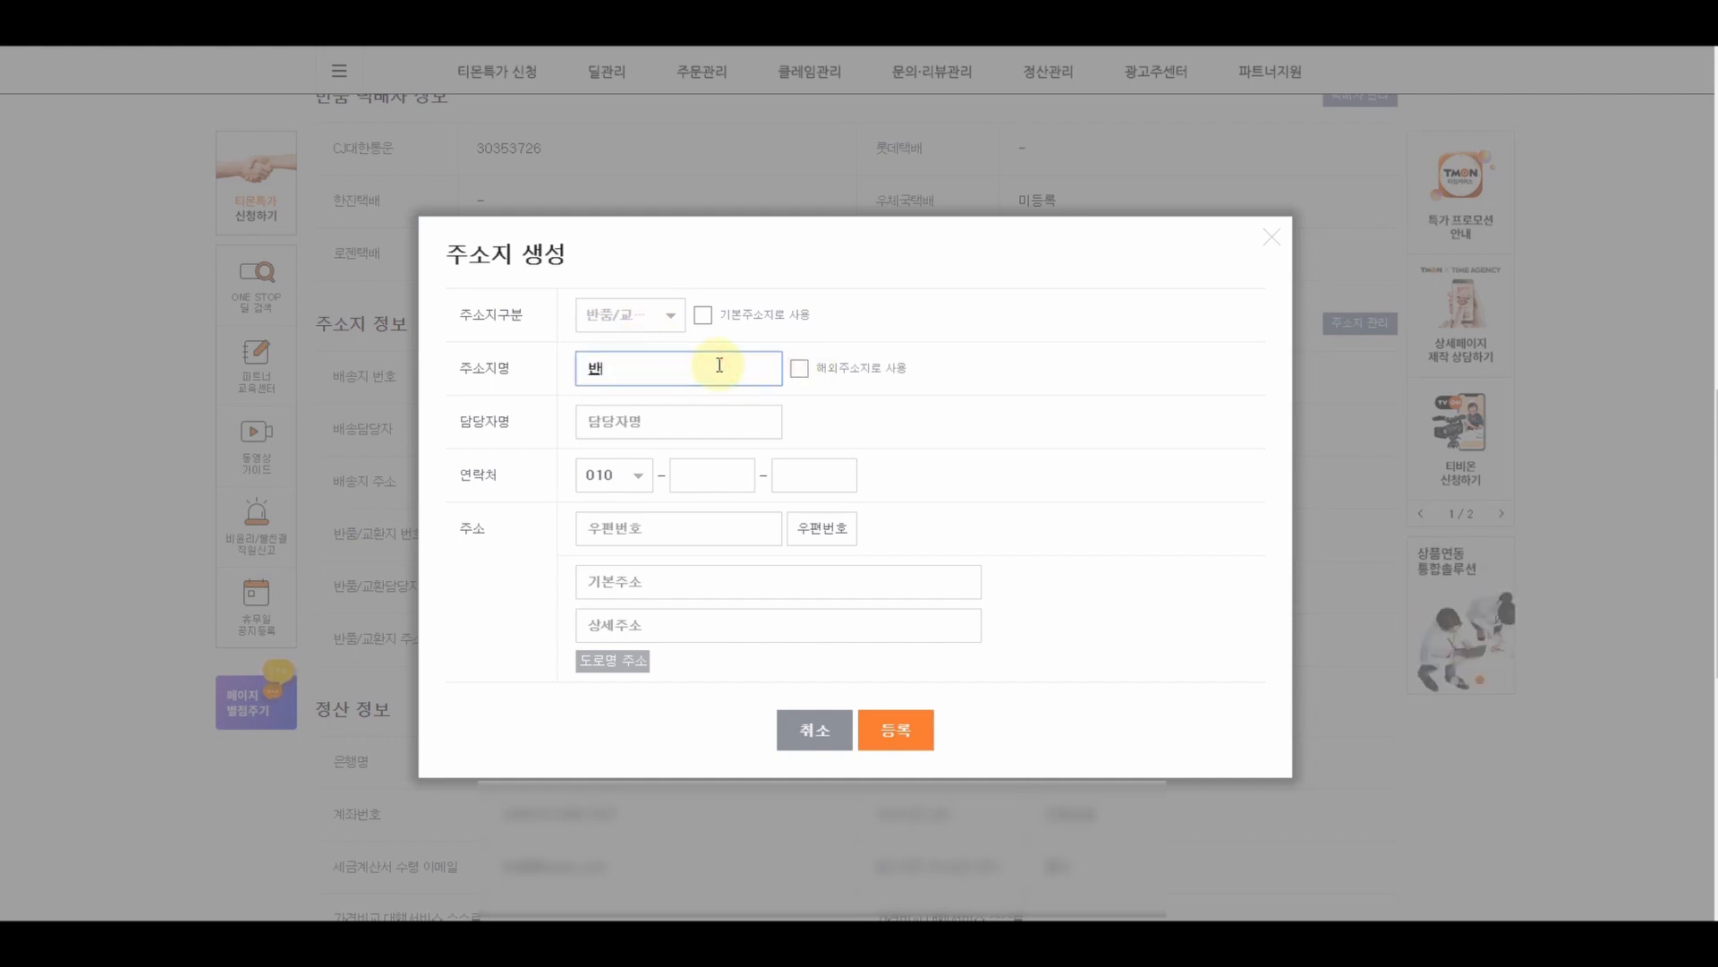
click(716, 426)
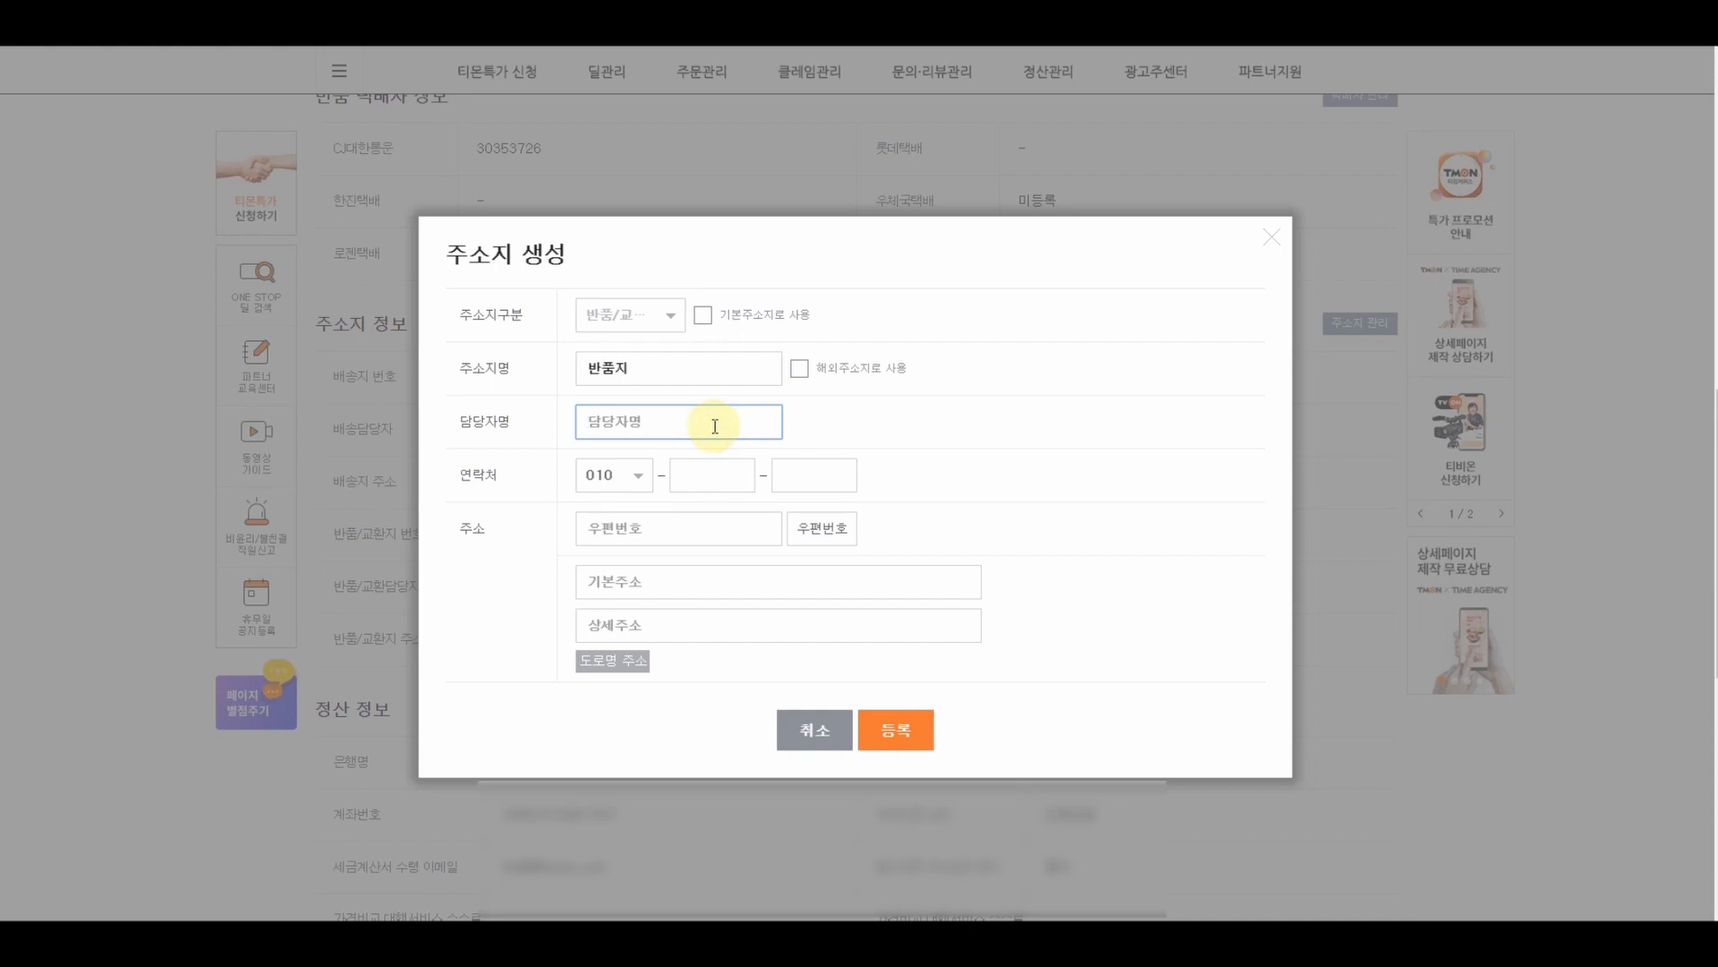
text(최)
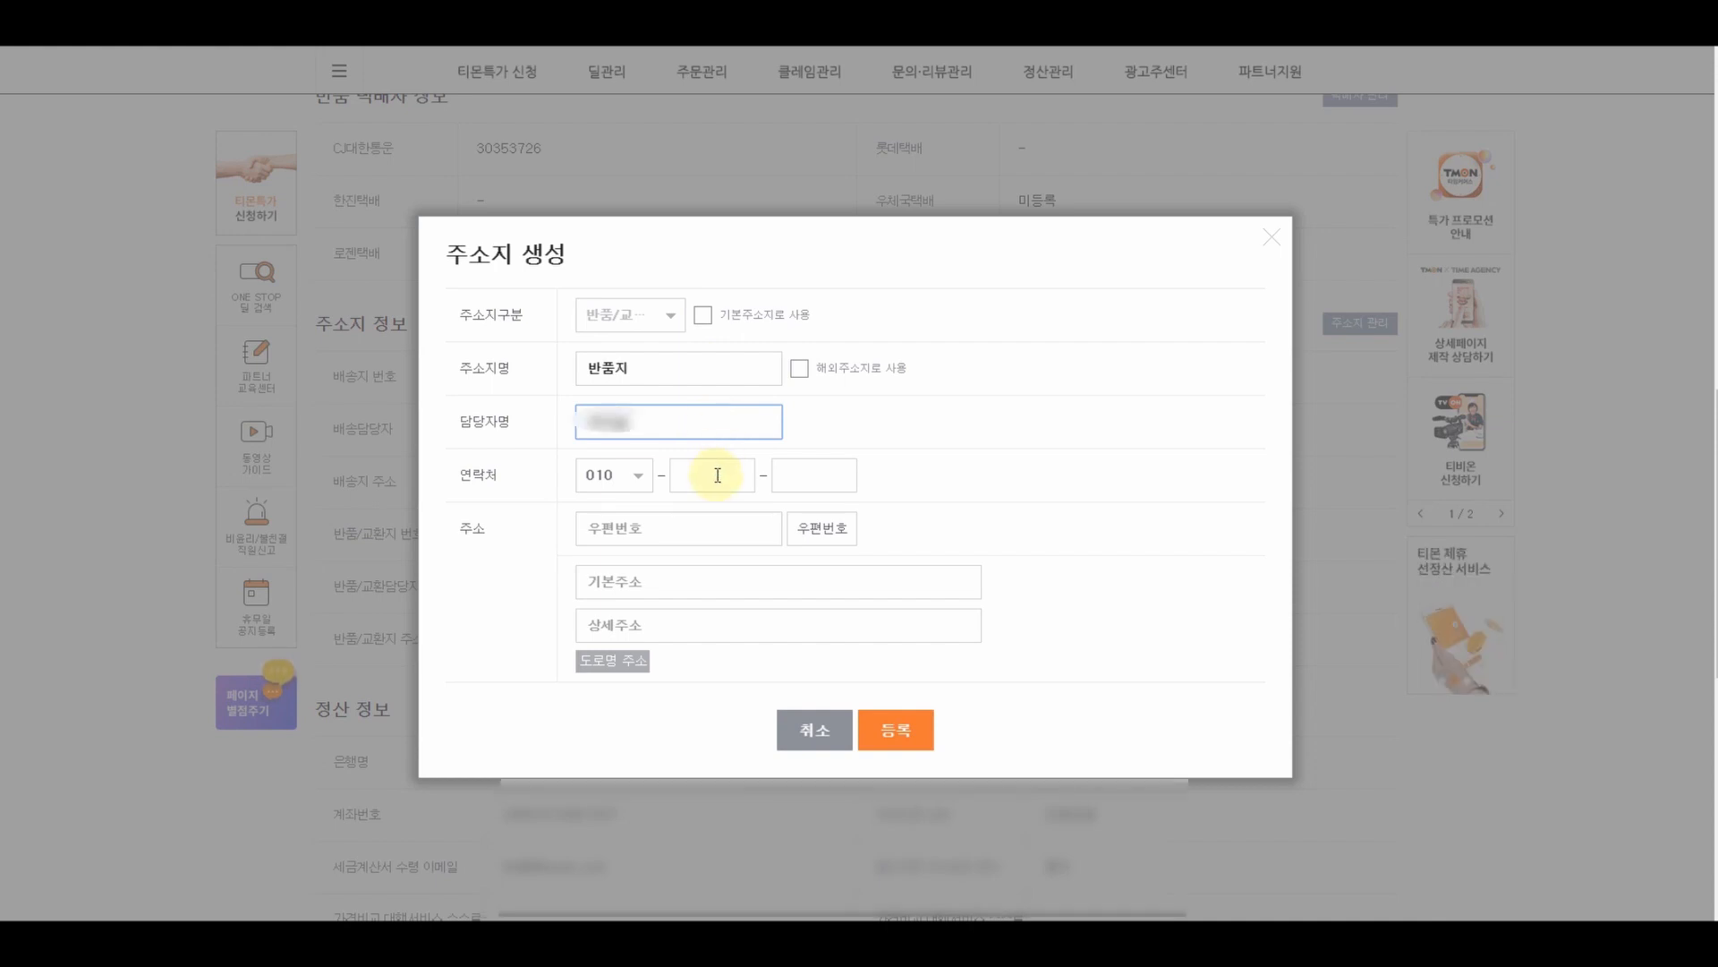
click(717, 474)
text(2)
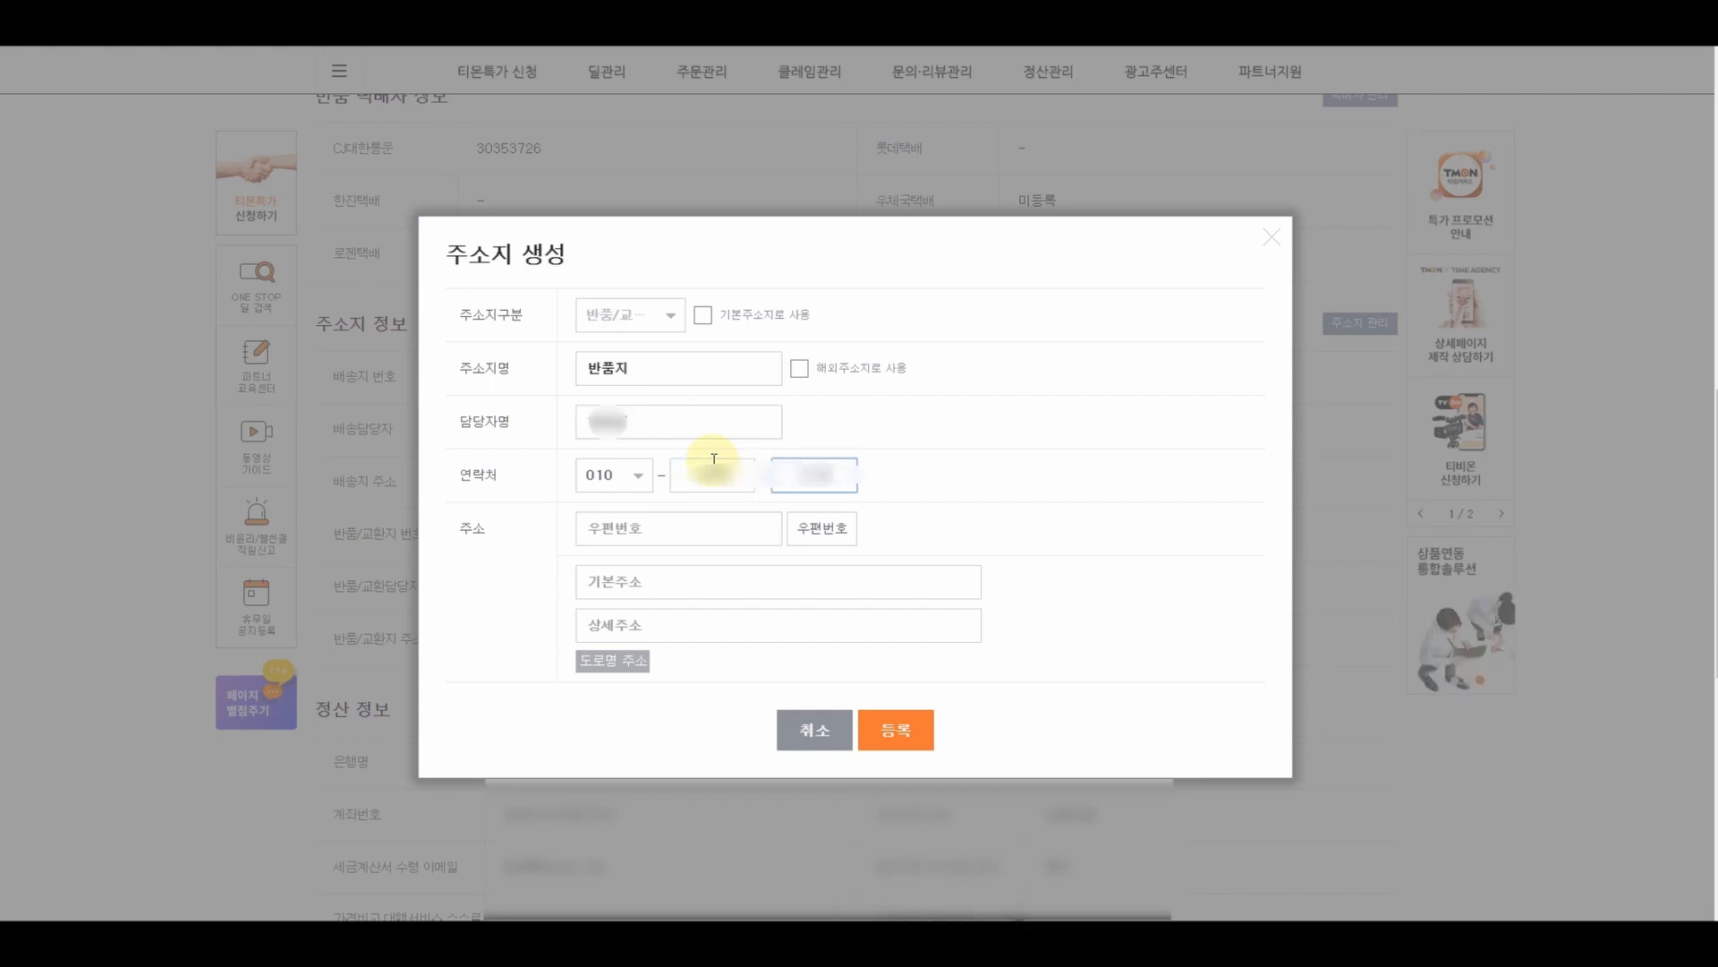
- Fill the return address via postcode search, register it, confirm the notices and close the list
click(828, 534)
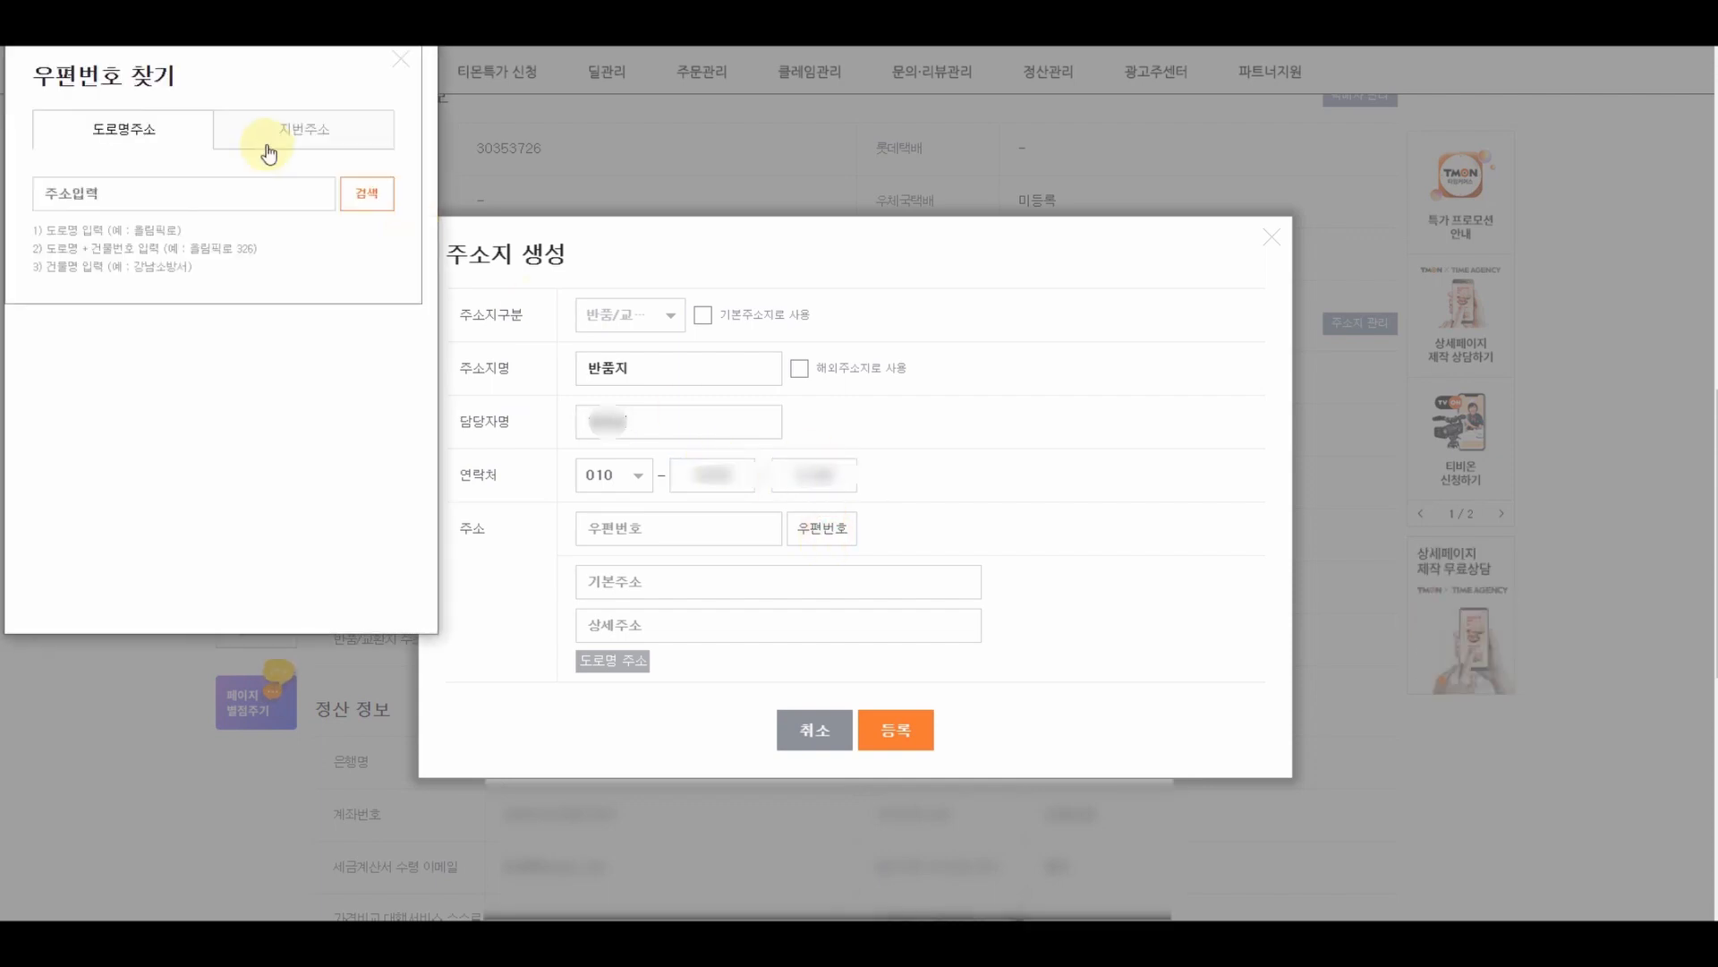
click(270, 198)
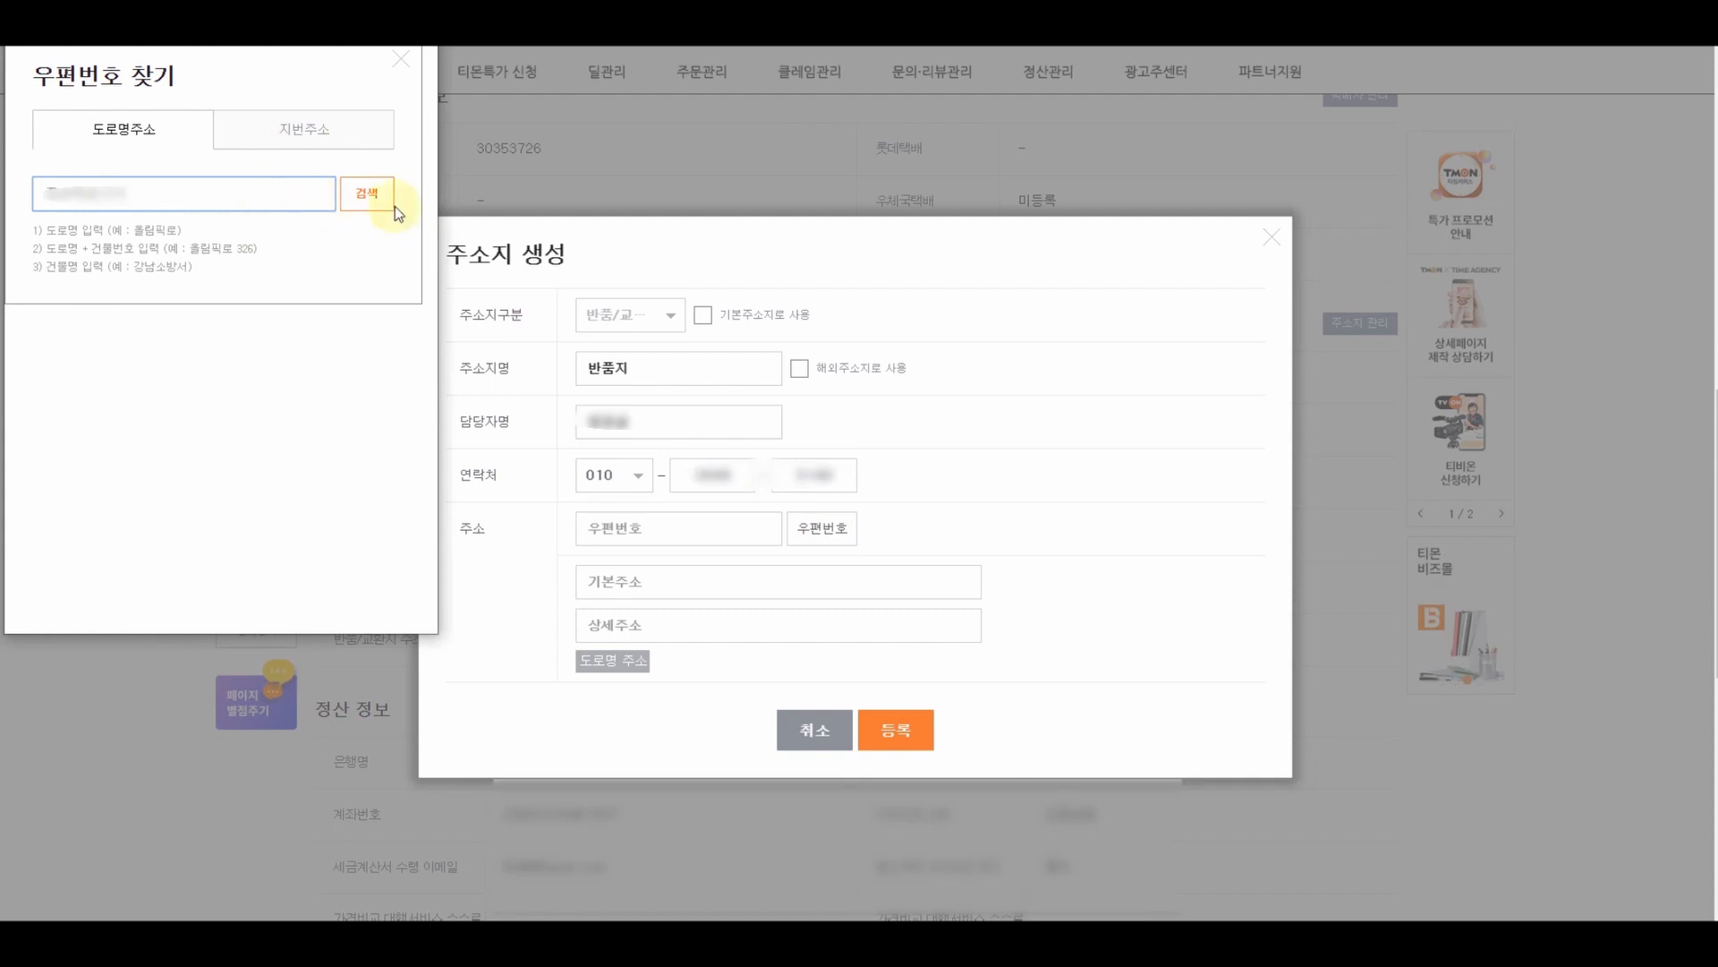
click(367, 193)
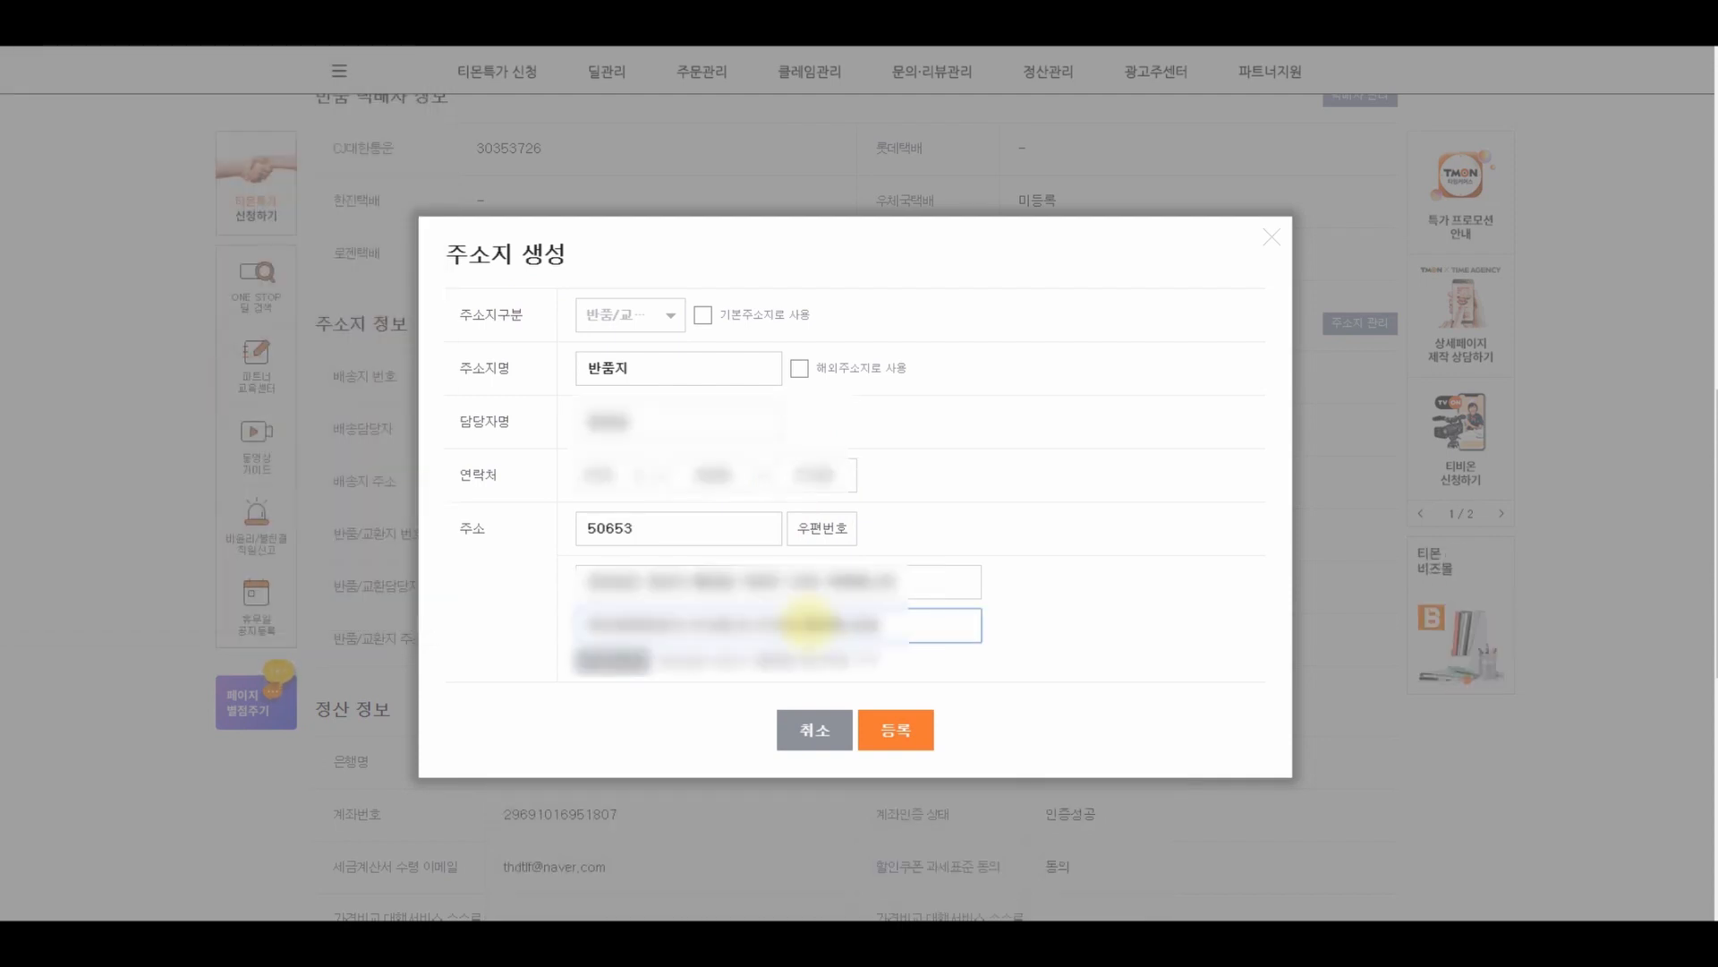
click(891, 727)
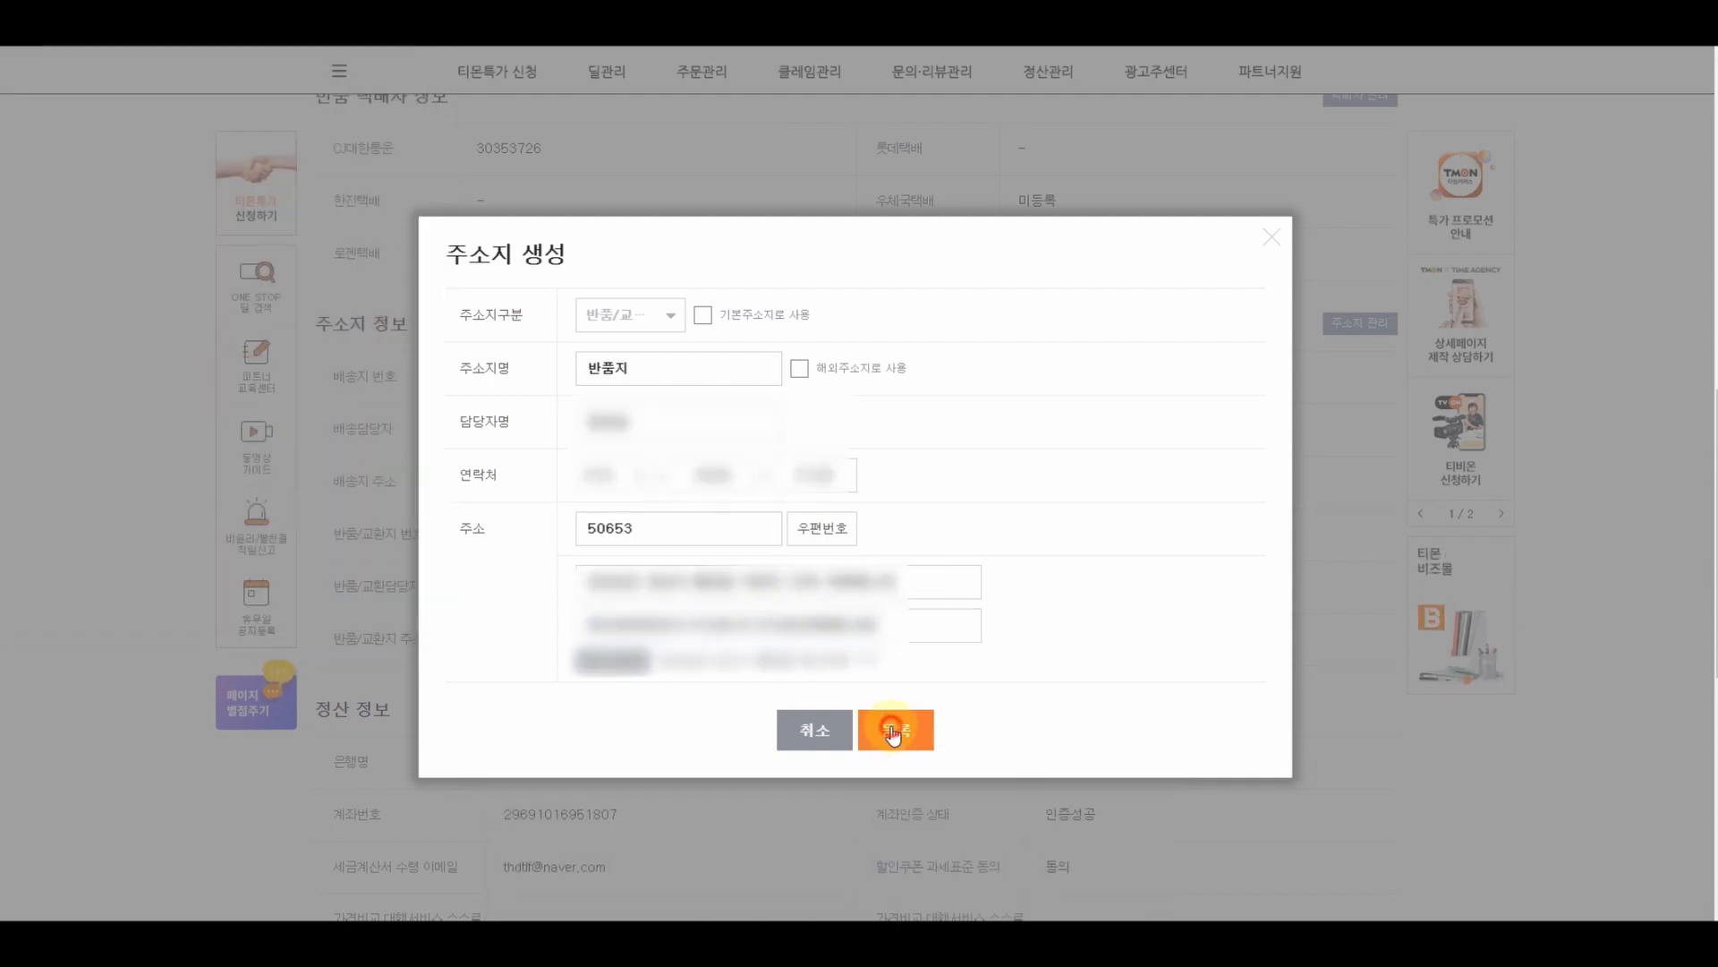
click(1022, 150)
click(1018, 126)
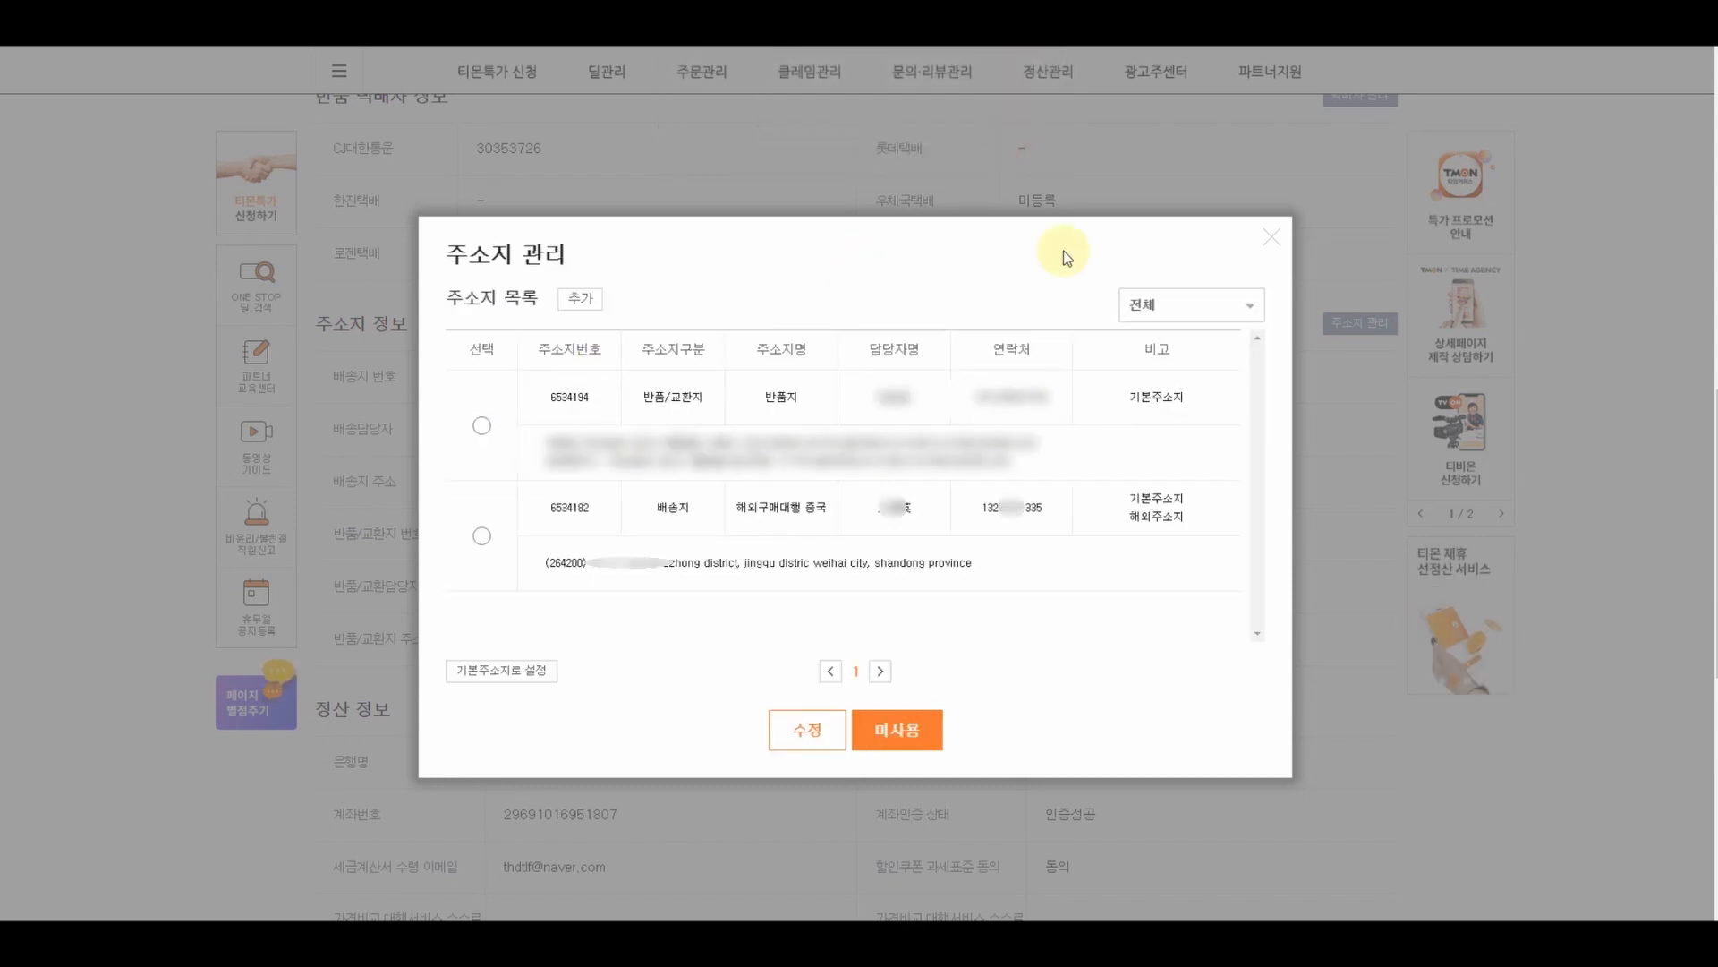
click(1272, 238)
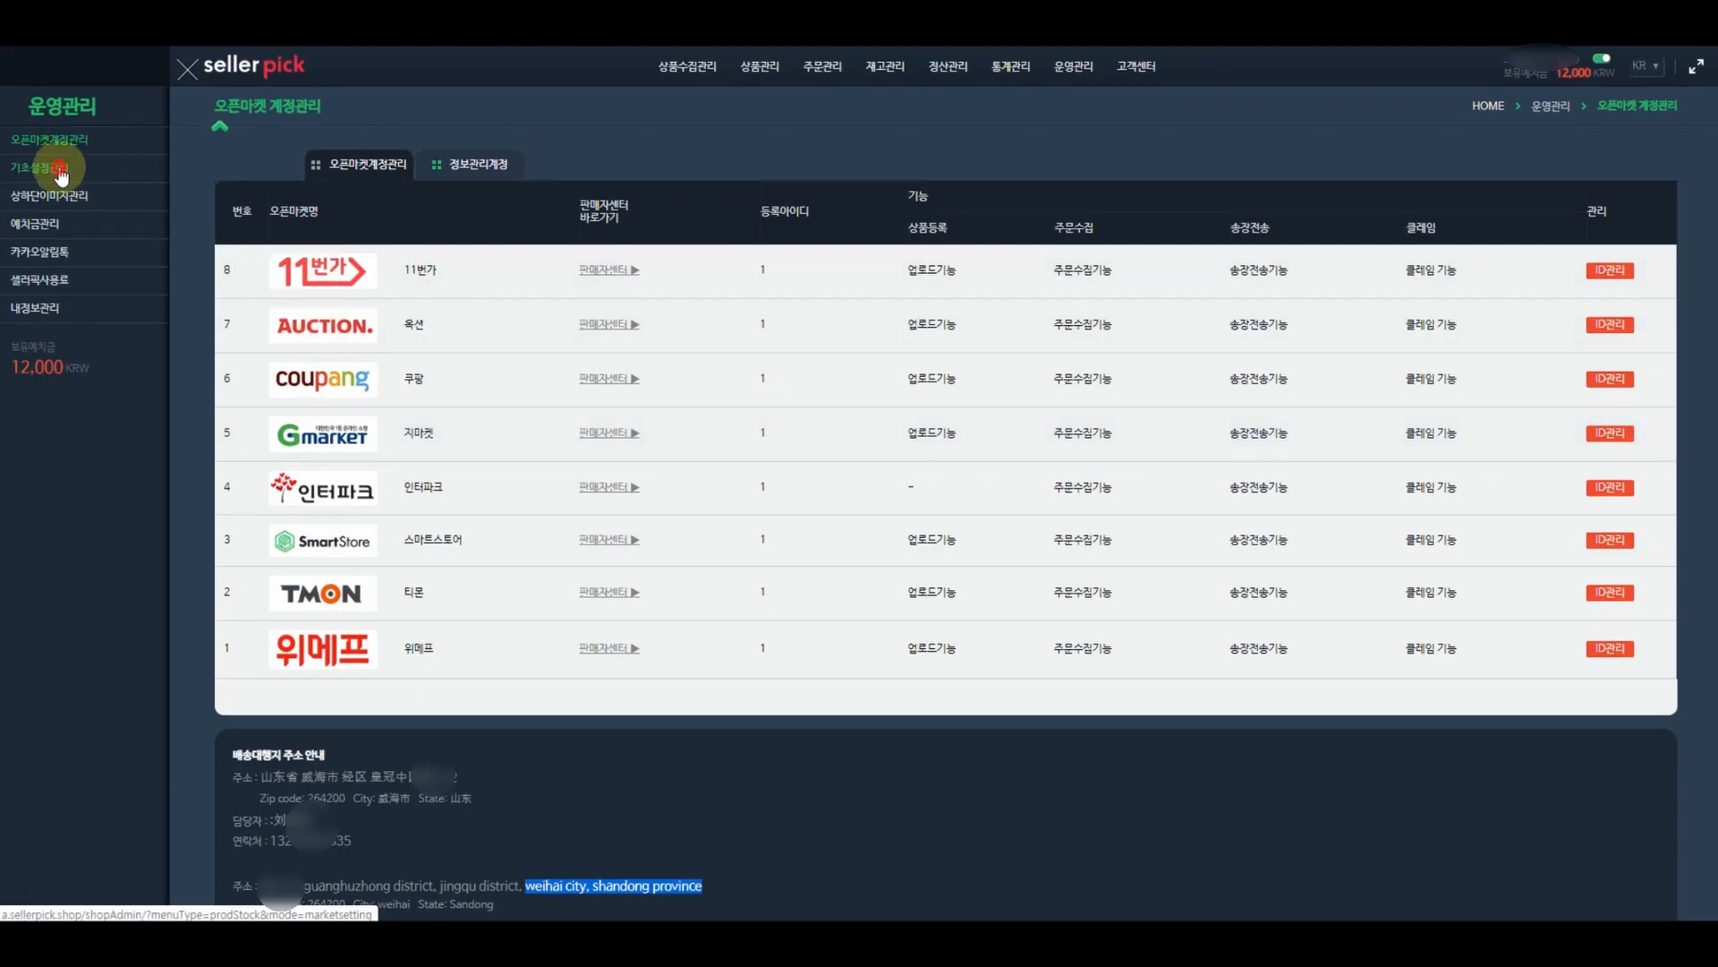
- Start a new TMON basic-settings entry for the seller account, titled 해외구매대행 중국
click(59, 170)
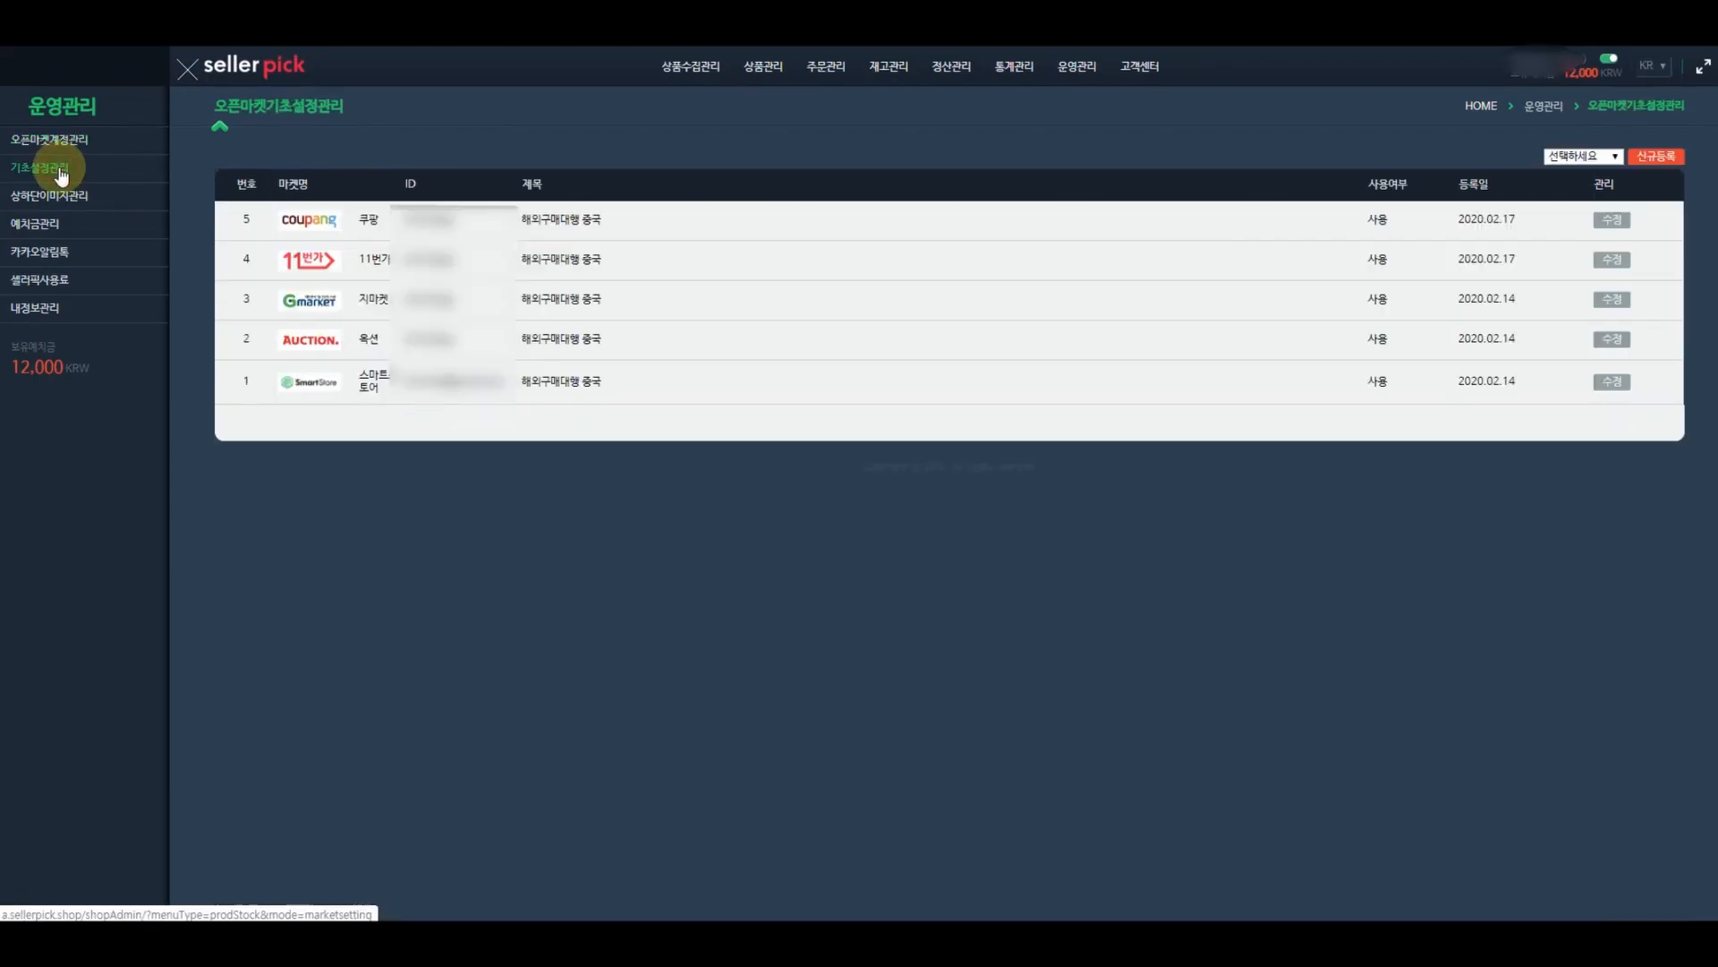
click(1581, 158)
click(1589, 258)
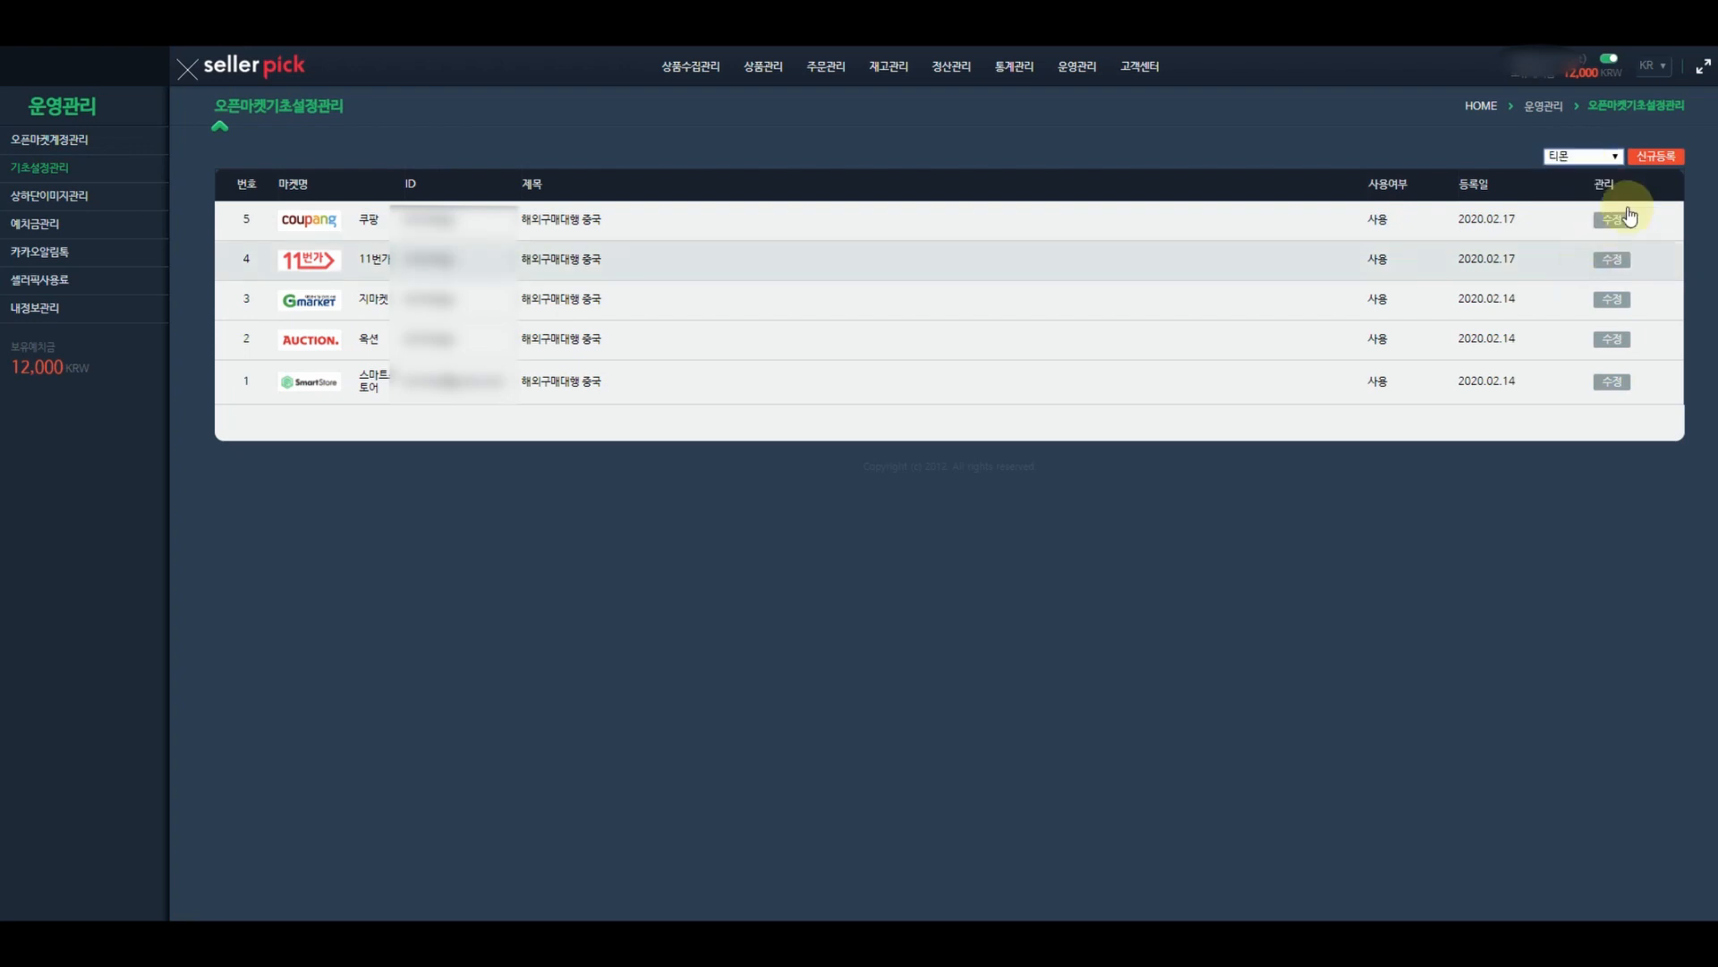
click(1652, 160)
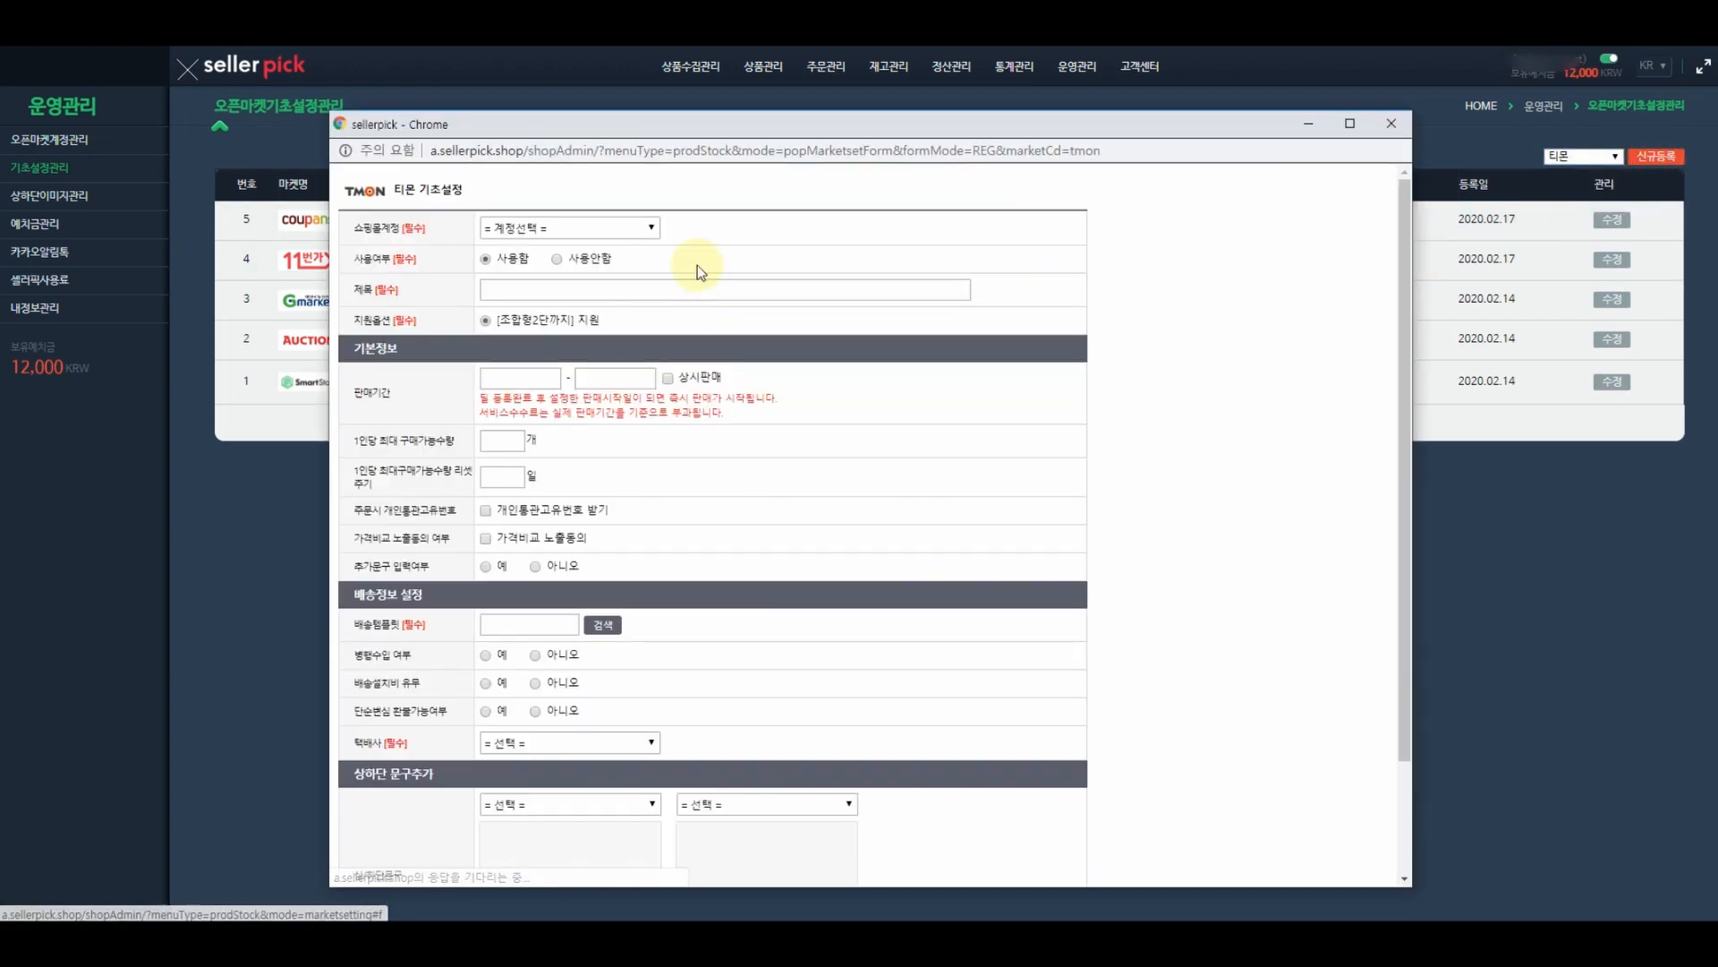
click(595, 228)
click(574, 259)
click(587, 289)
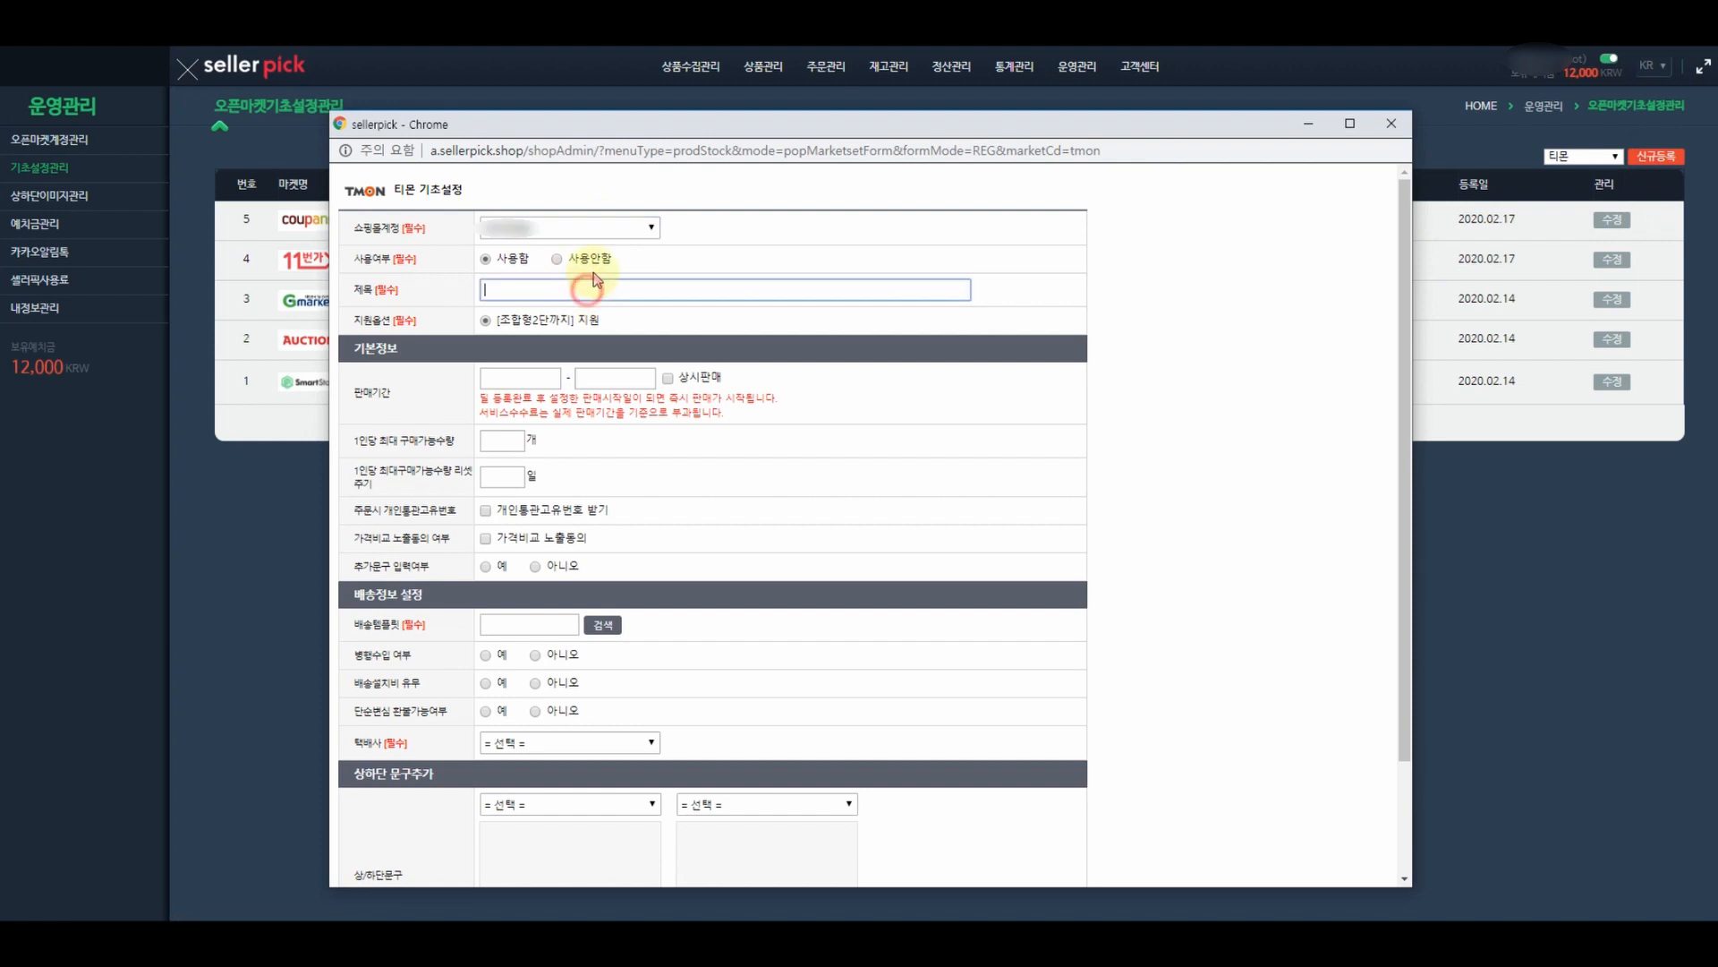
text(해외구매대행 중국)
- Set always-on sale and a 1-day reset period, tick customs ID and price comparison, and choose 아니오 for additional text
click(668, 378)
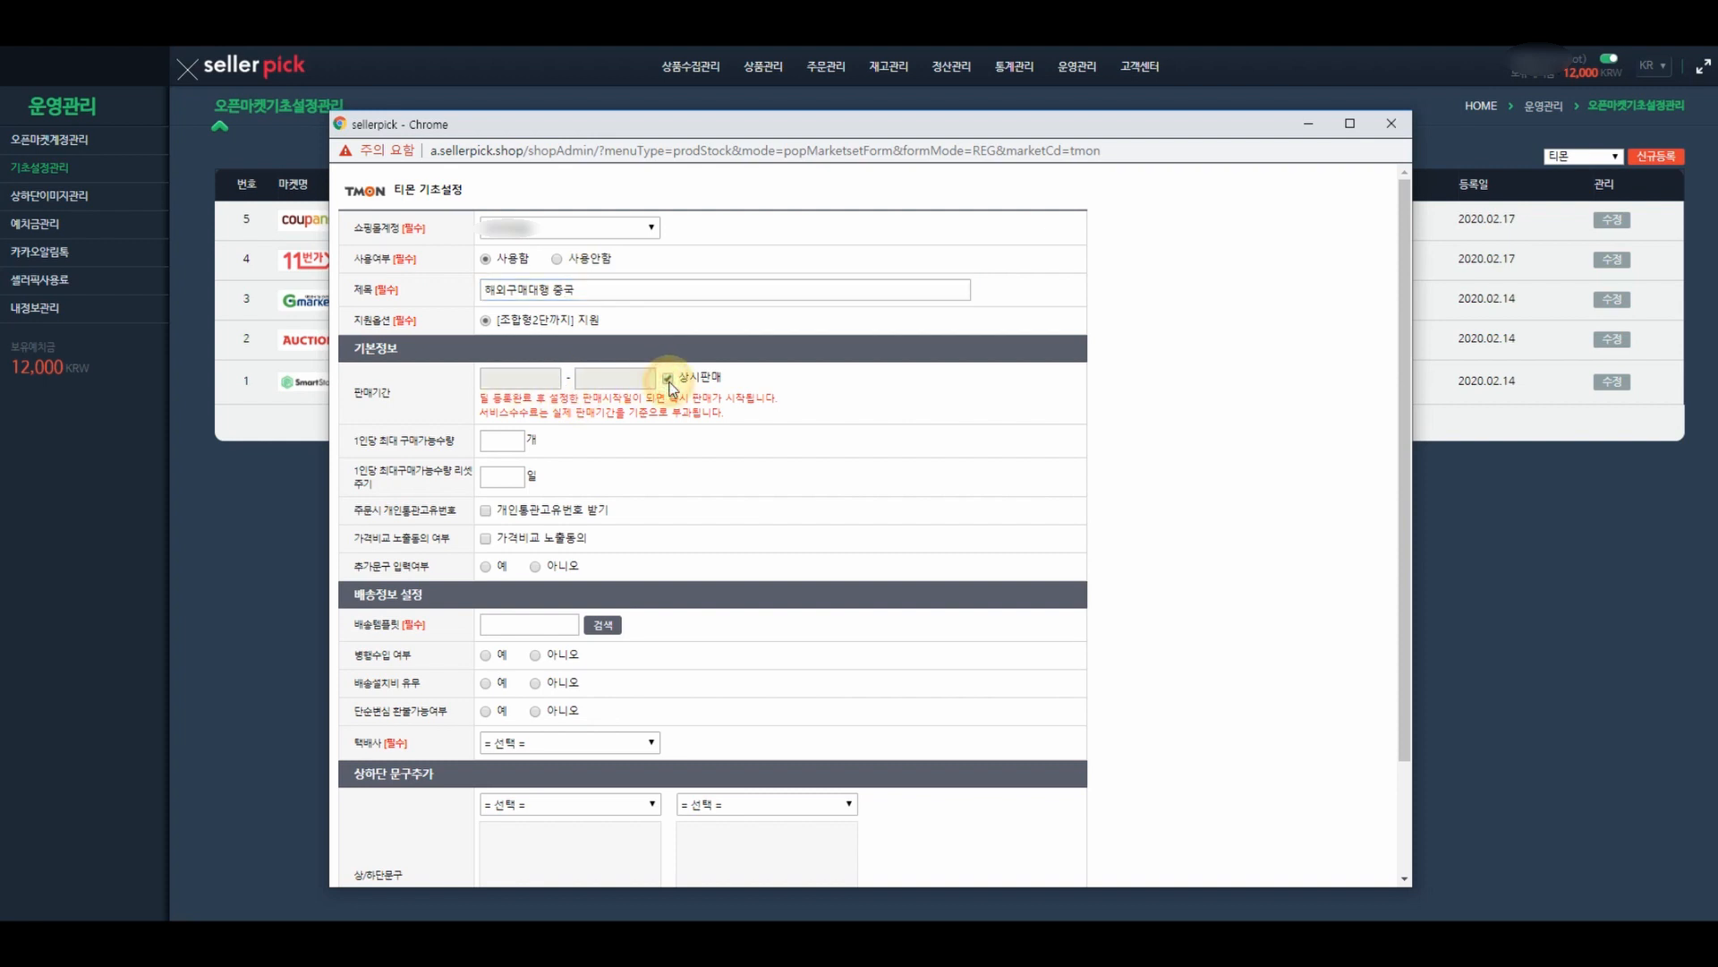
click(512, 440)
click(505, 477)
text(1)
click(709, 490)
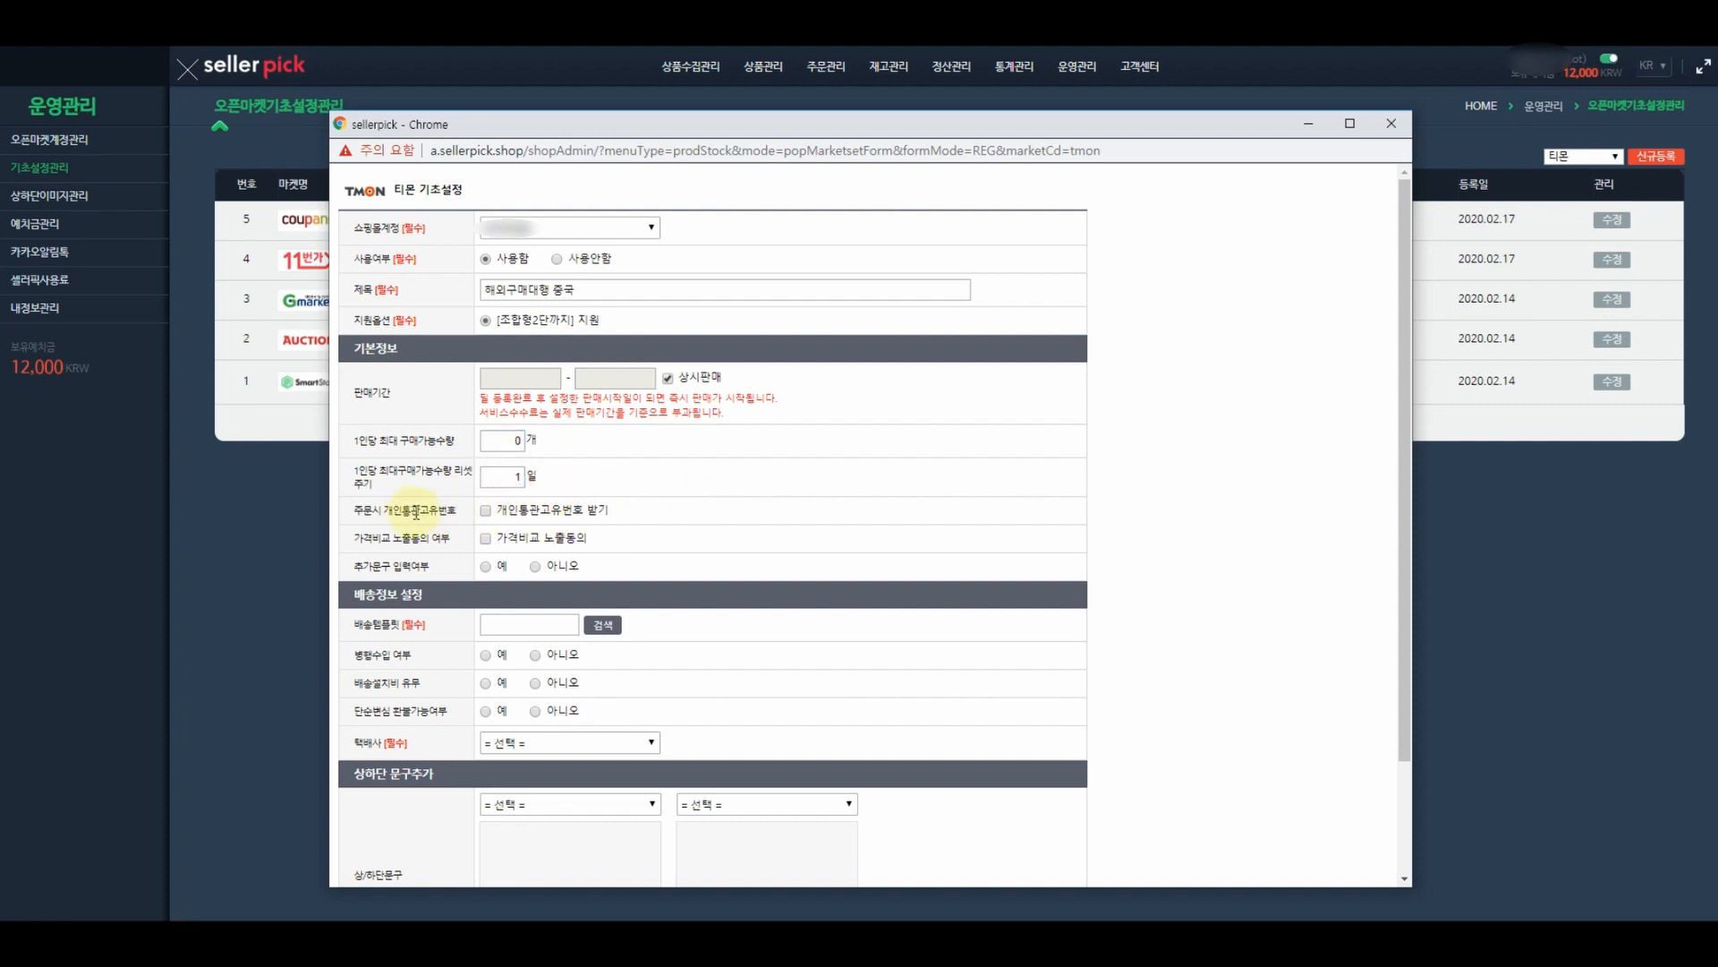
click(486, 512)
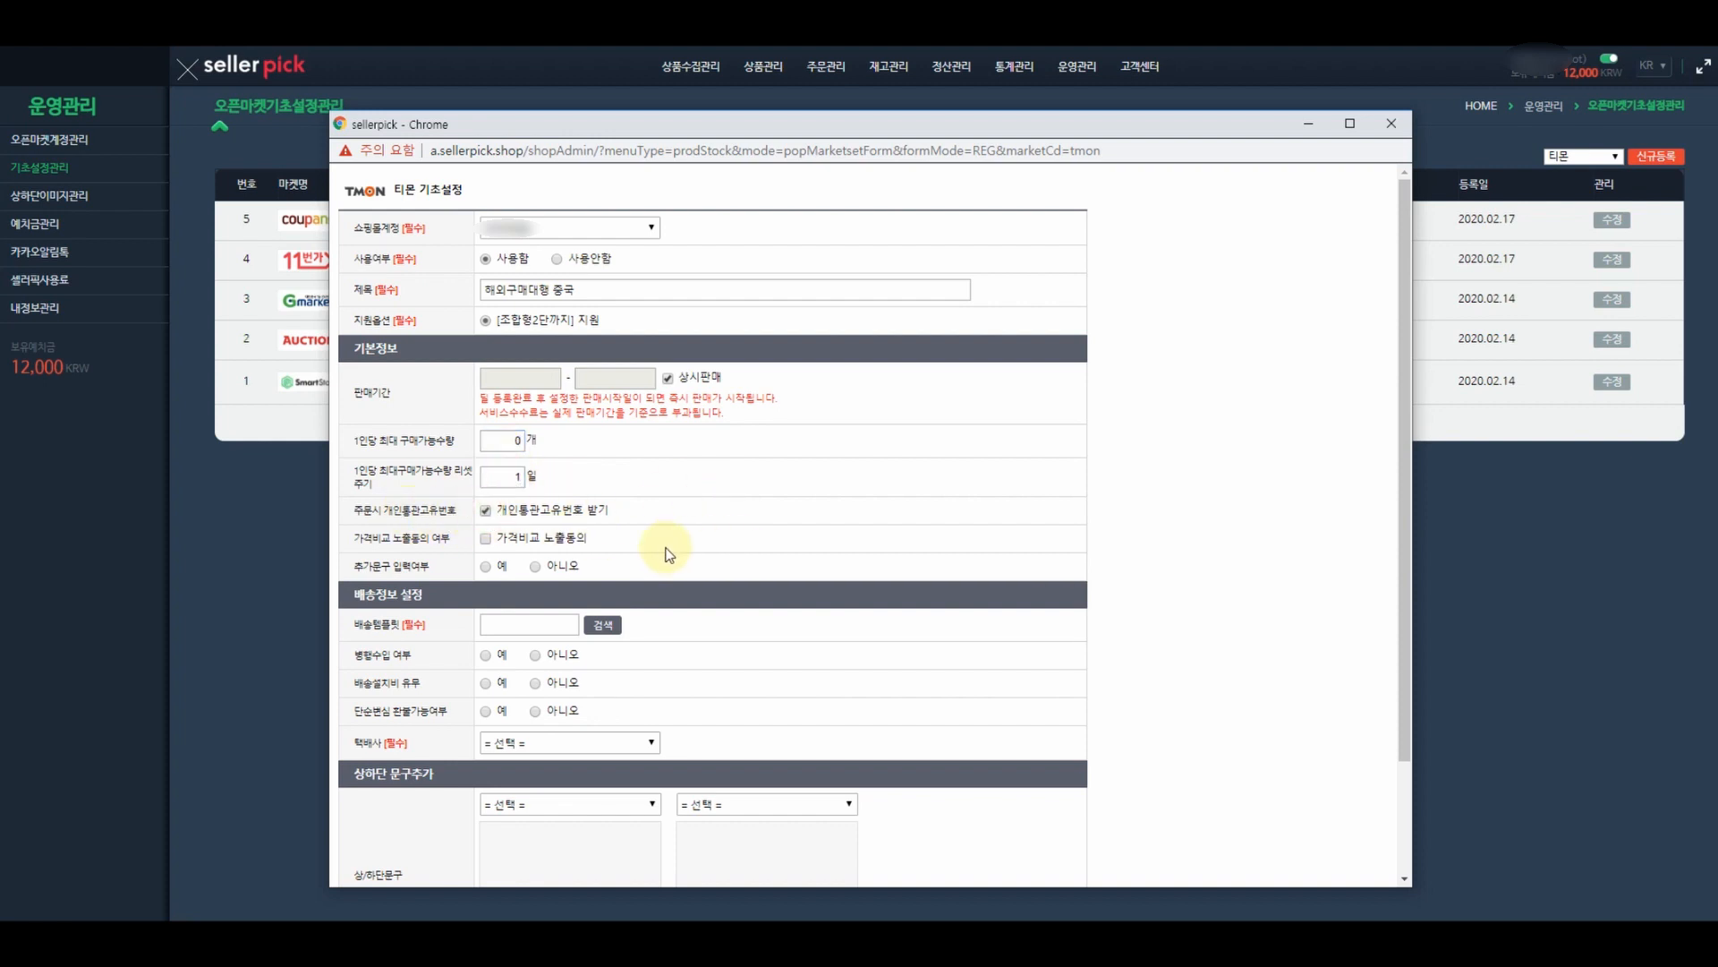
click(486, 539)
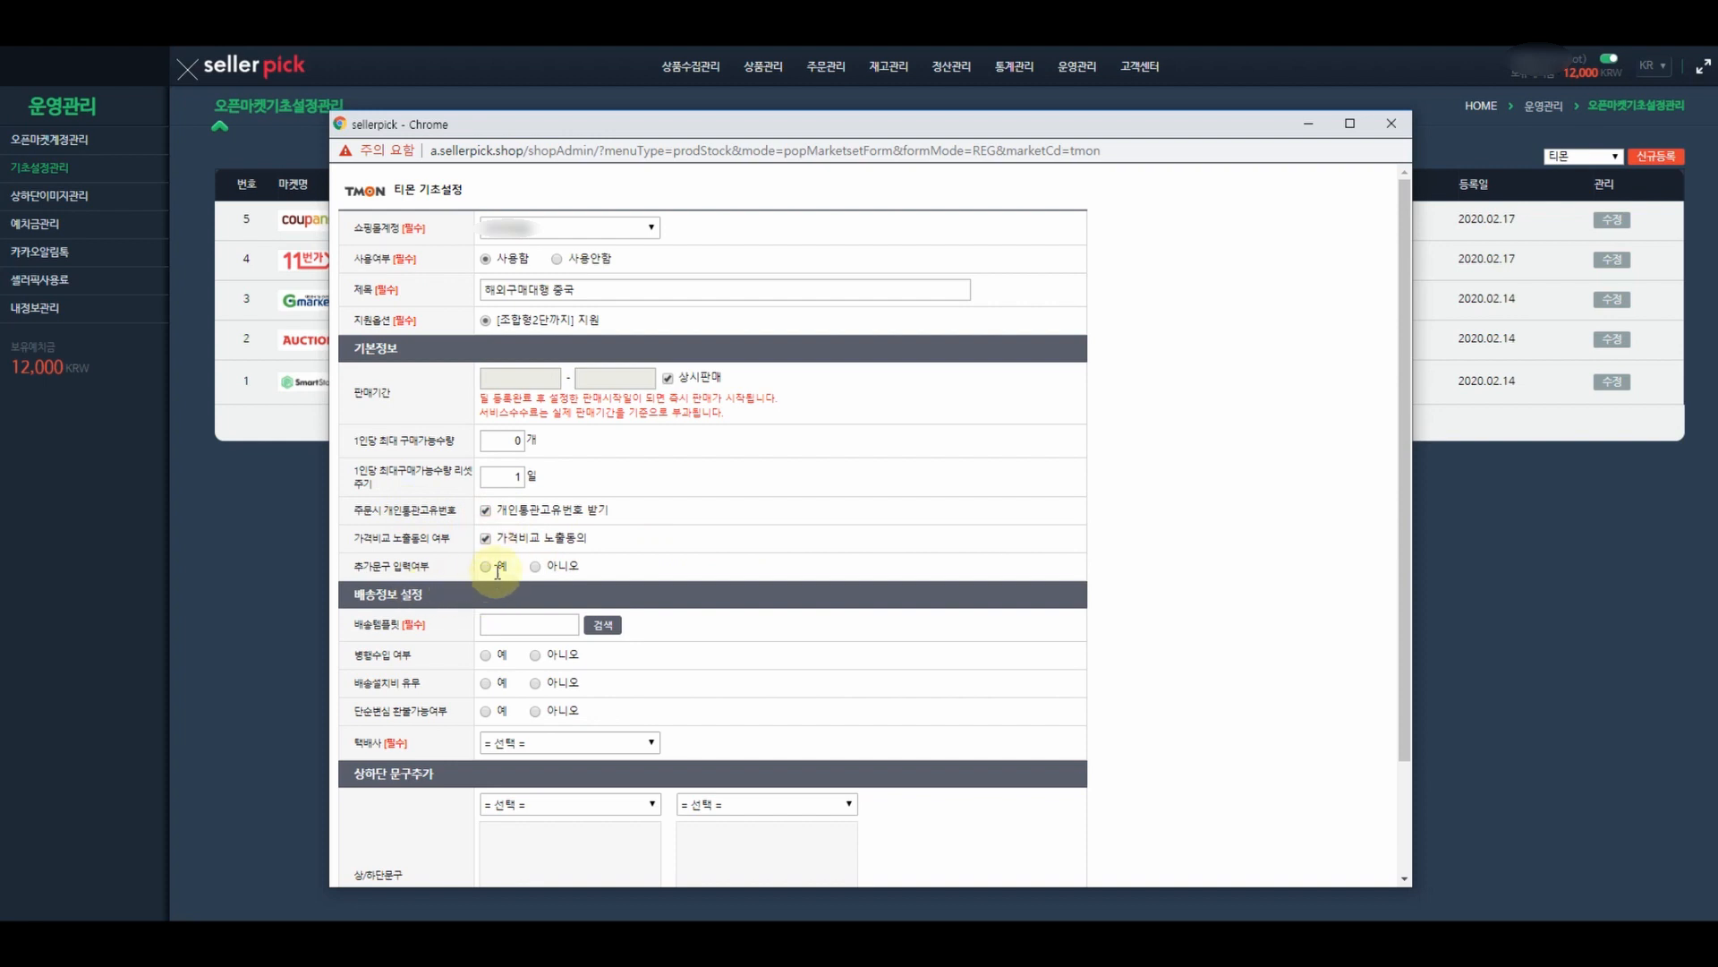
click(535, 565)
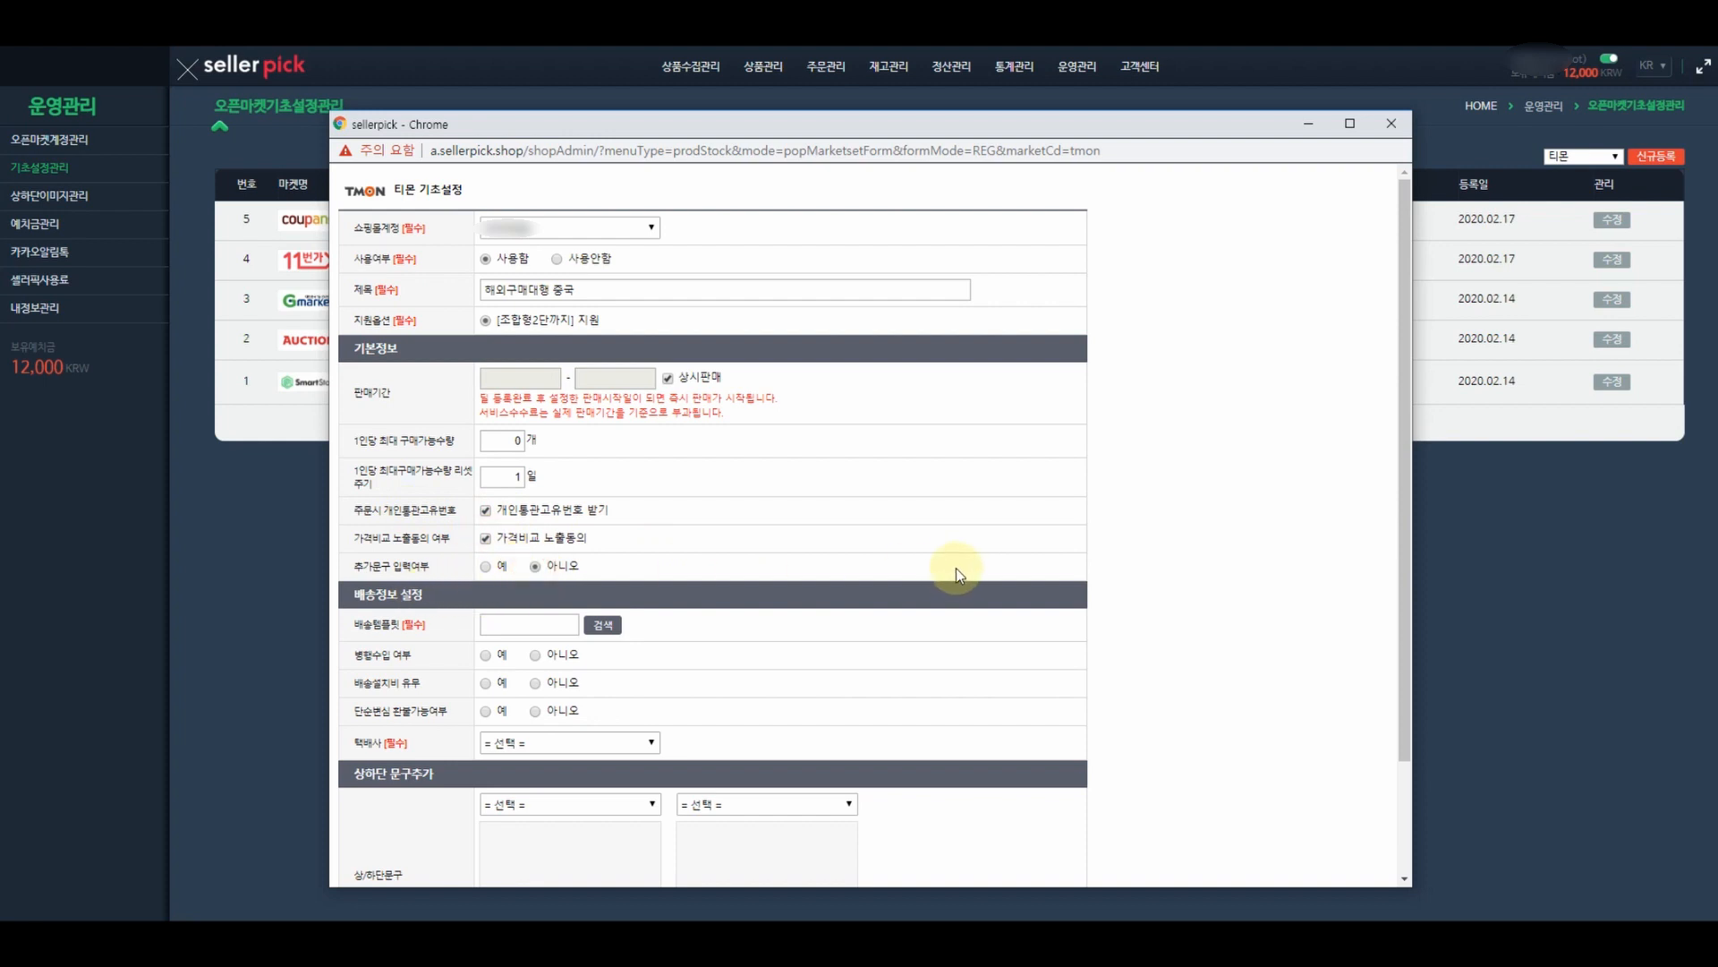
scroll(949, 566, down, 2)
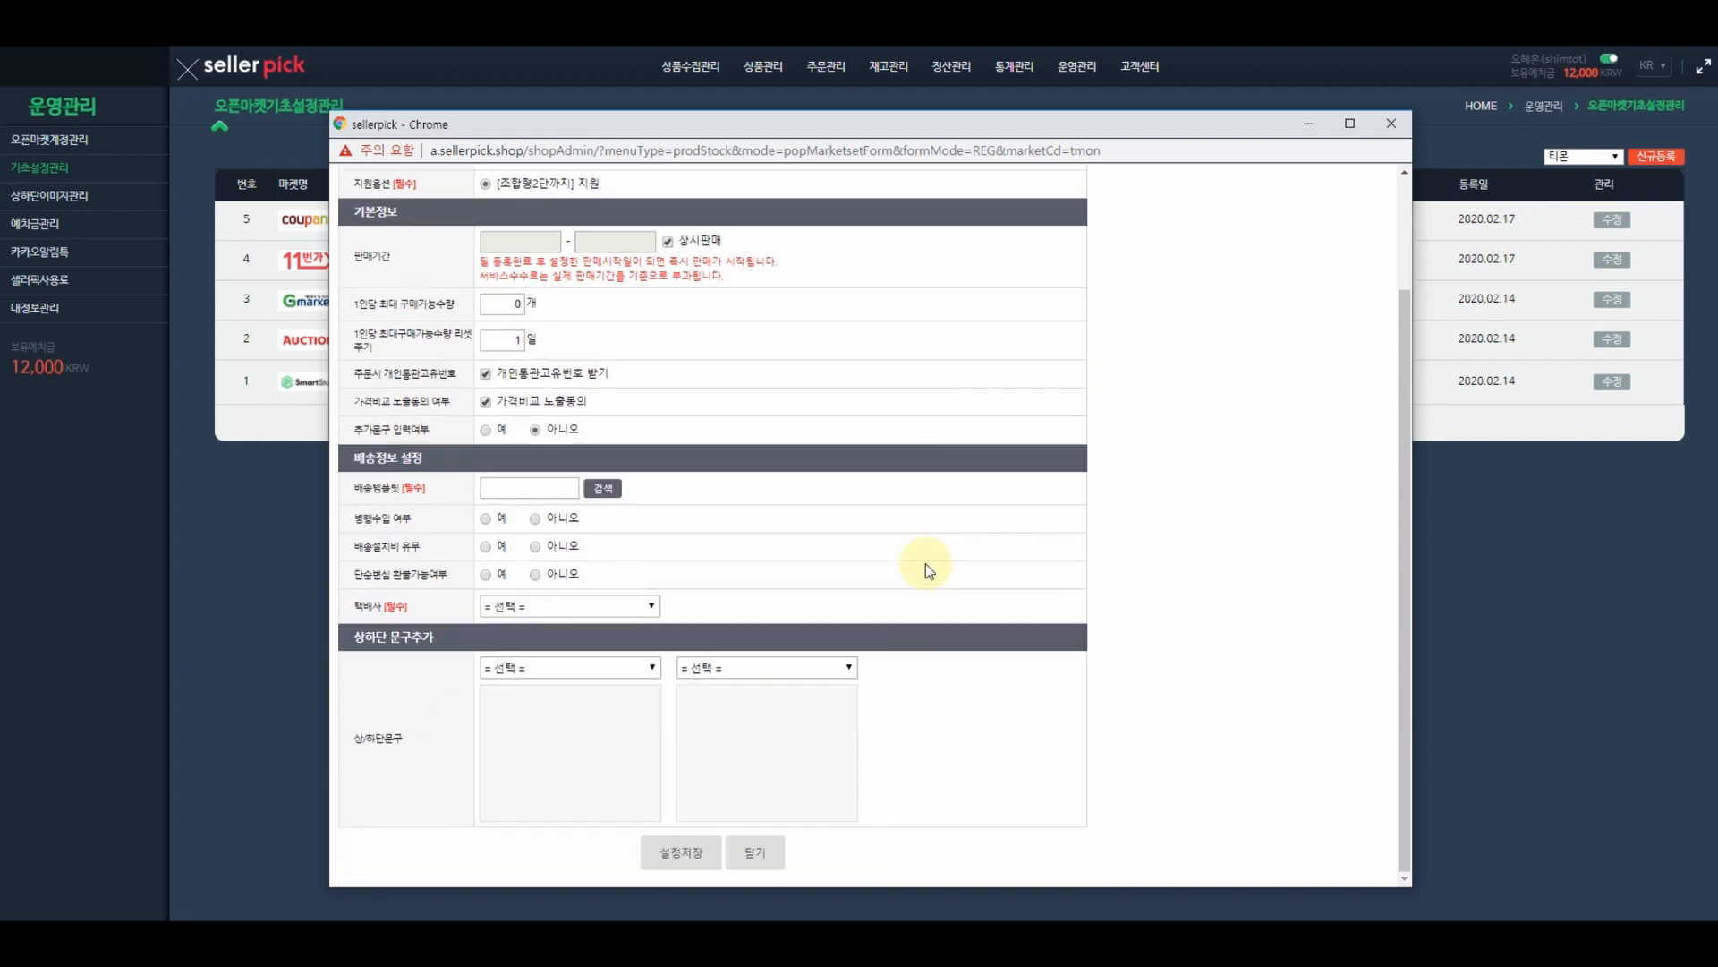
- Link shipping template 331474 and allow refunds for simple change of mind
click(604, 490)
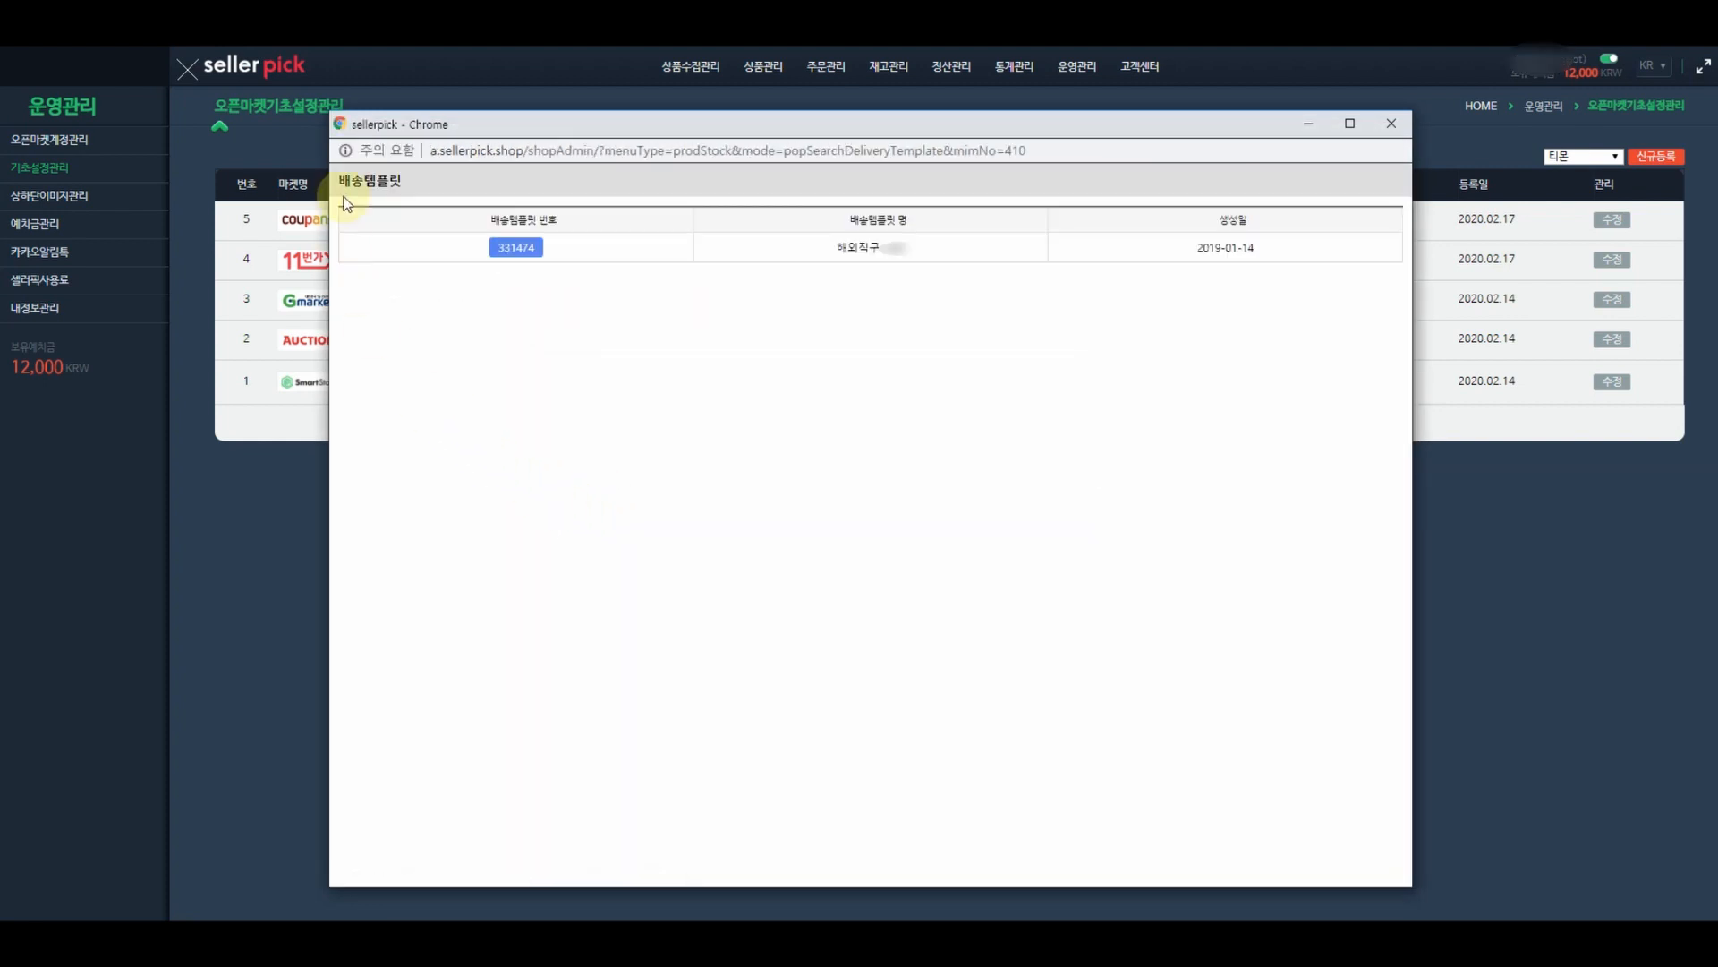
click(522, 248)
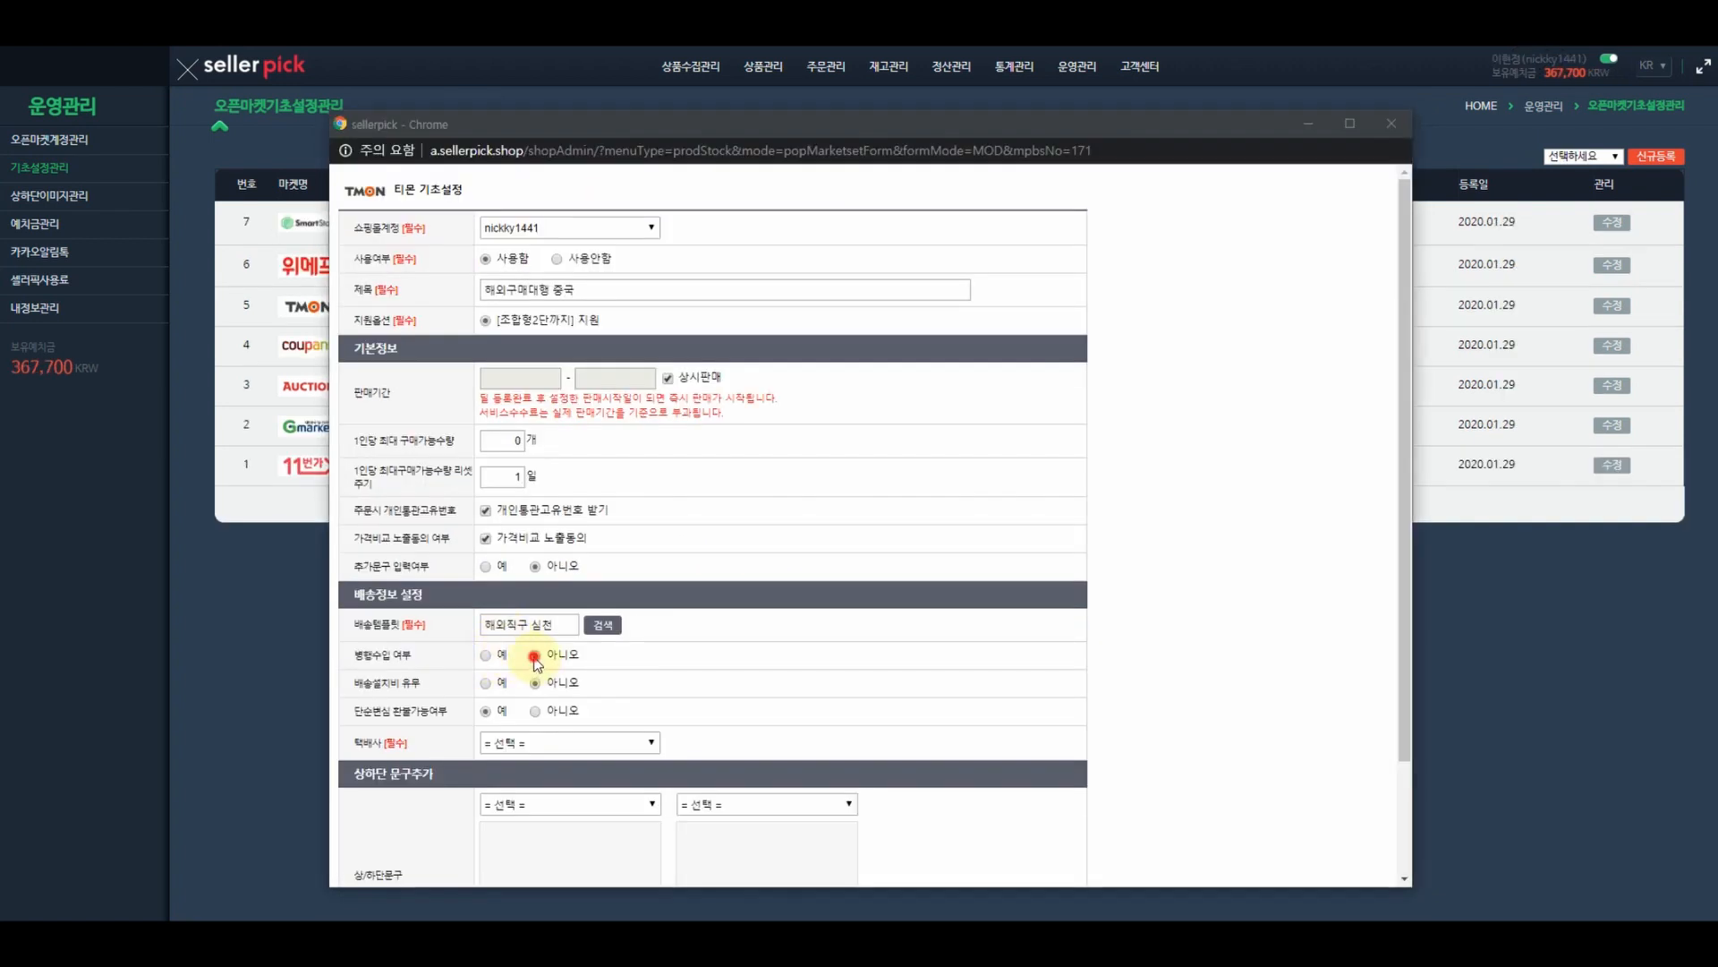
click(535, 656)
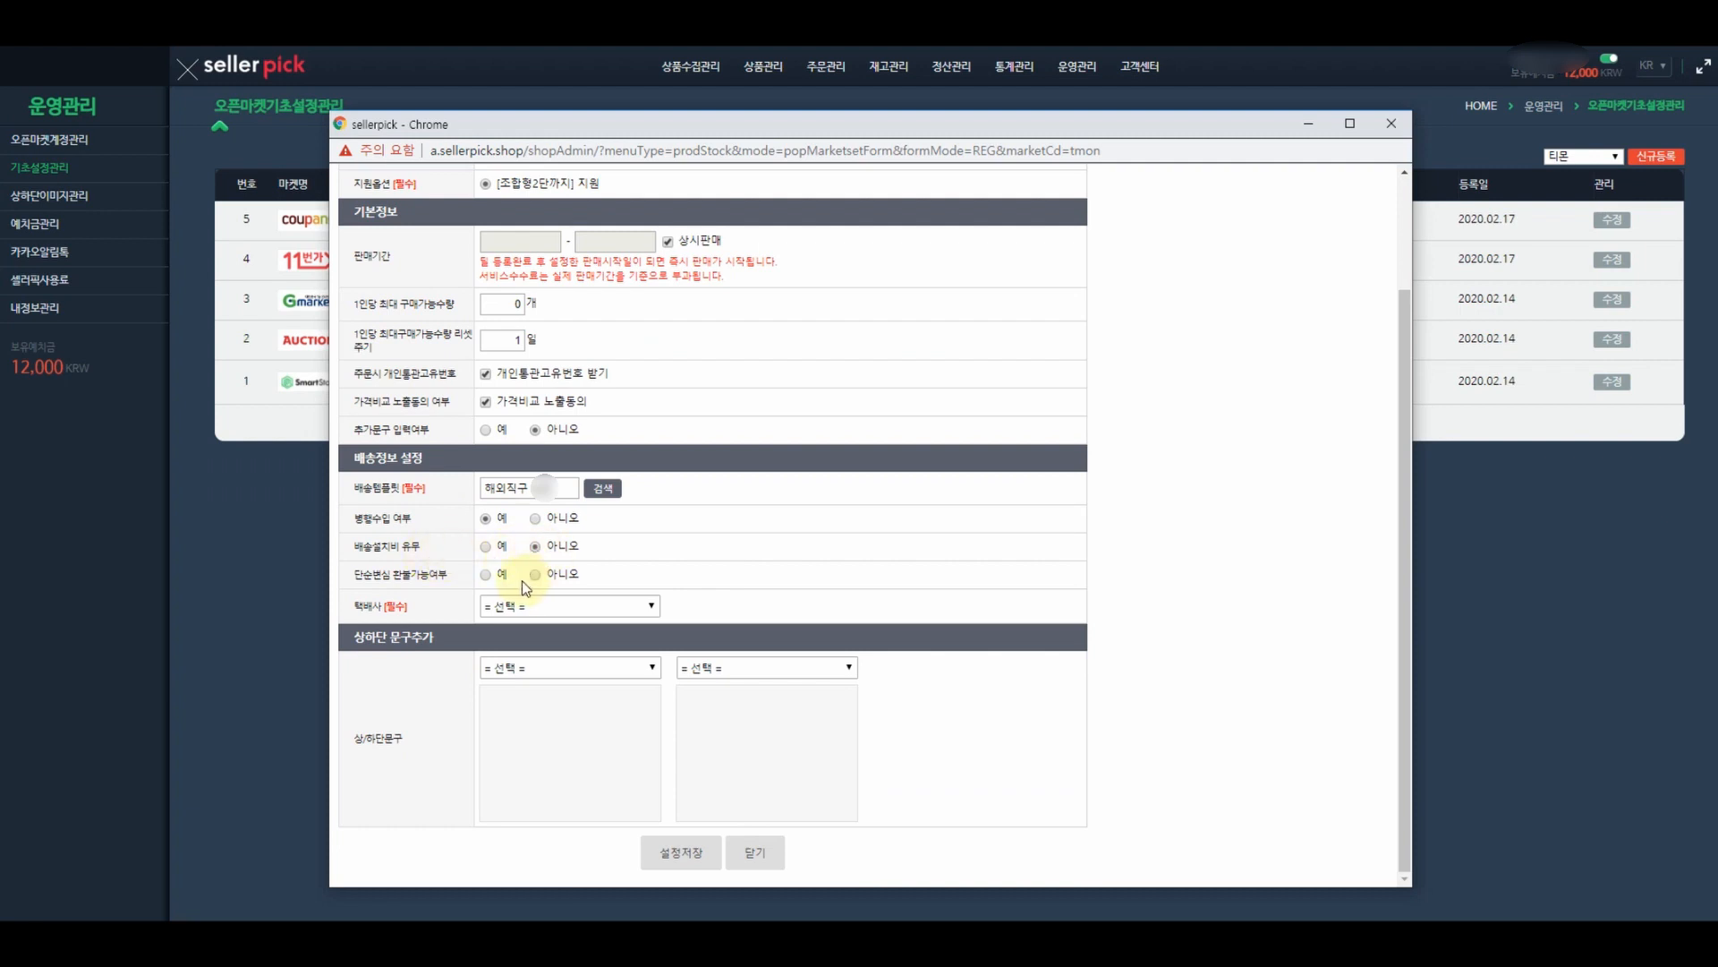
click(484, 575)
- Choose CJ대한통운 as courier, use 상단/하단 공지사항 notices, and save the TMON settings
click(528, 606)
click(524, 641)
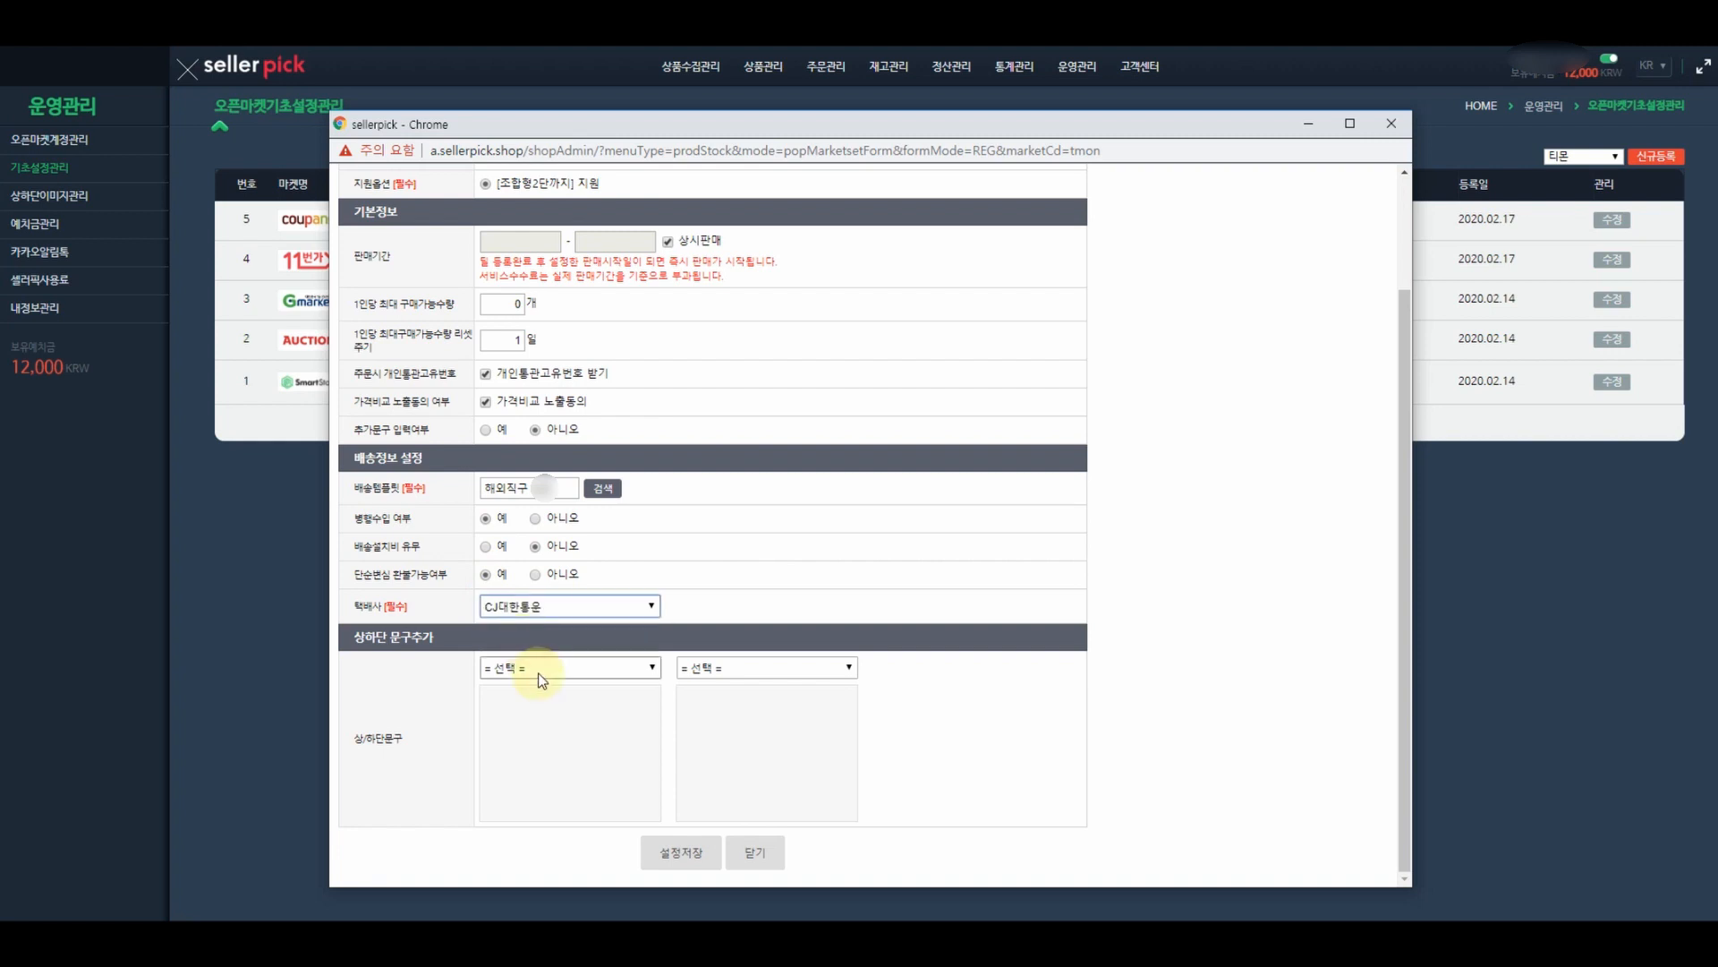
click(538, 668)
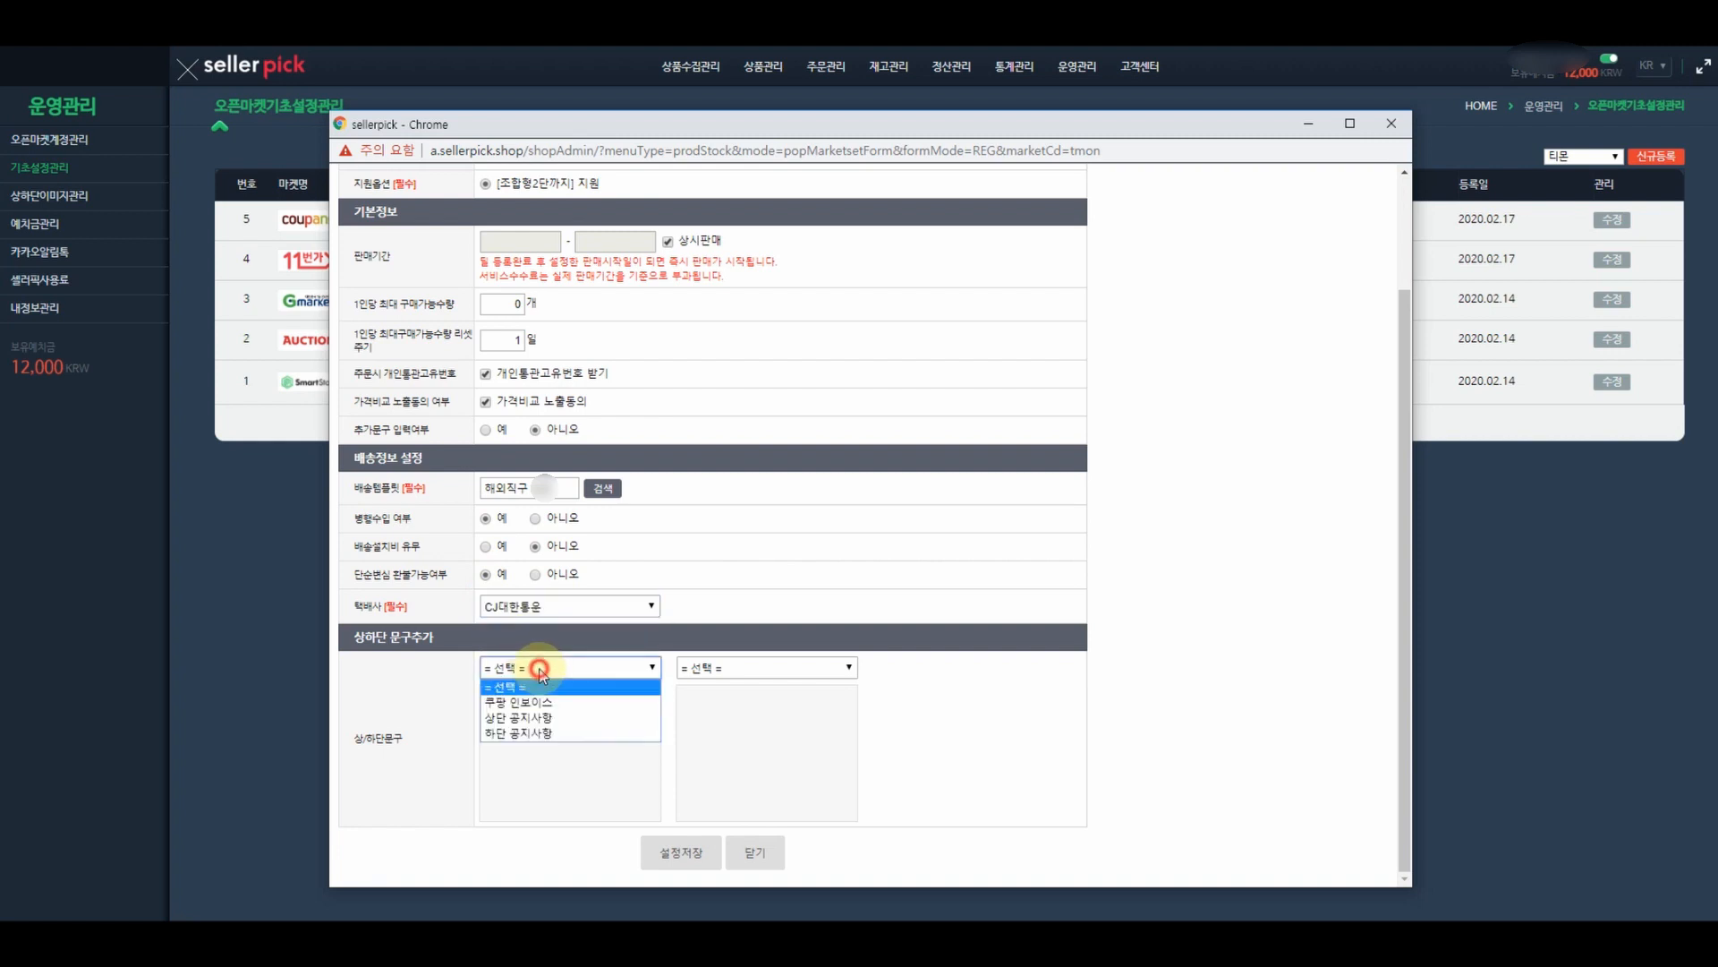
click(526, 717)
click(750, 668)
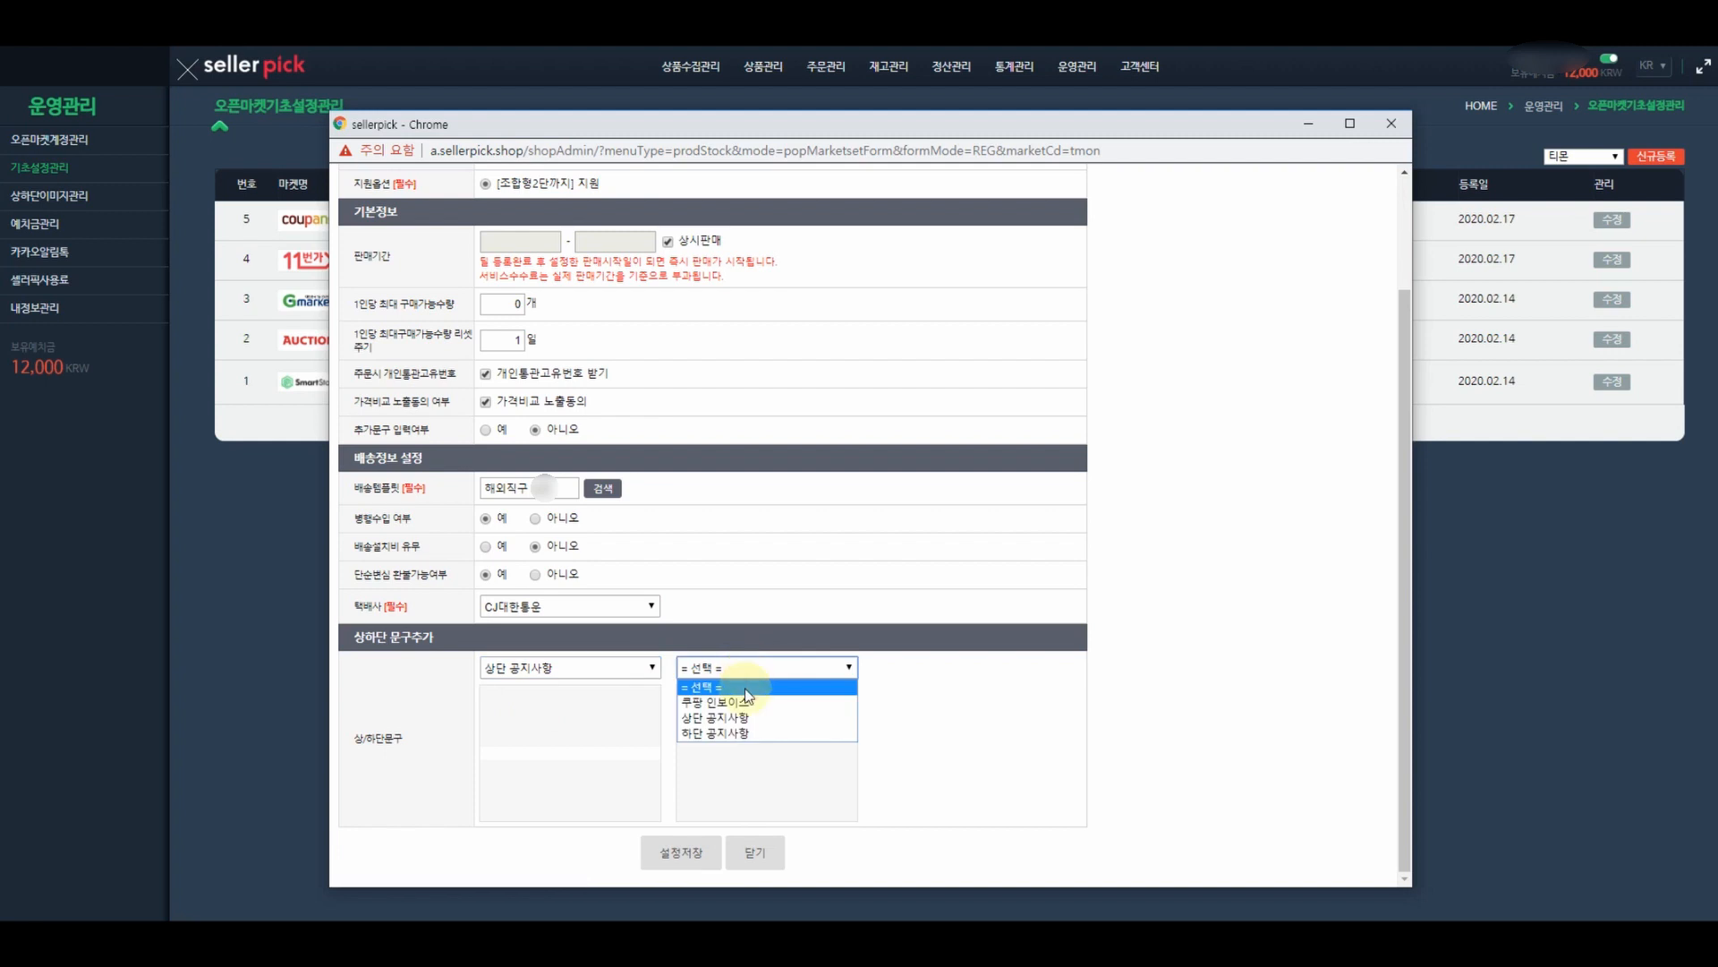
click(729, 733)
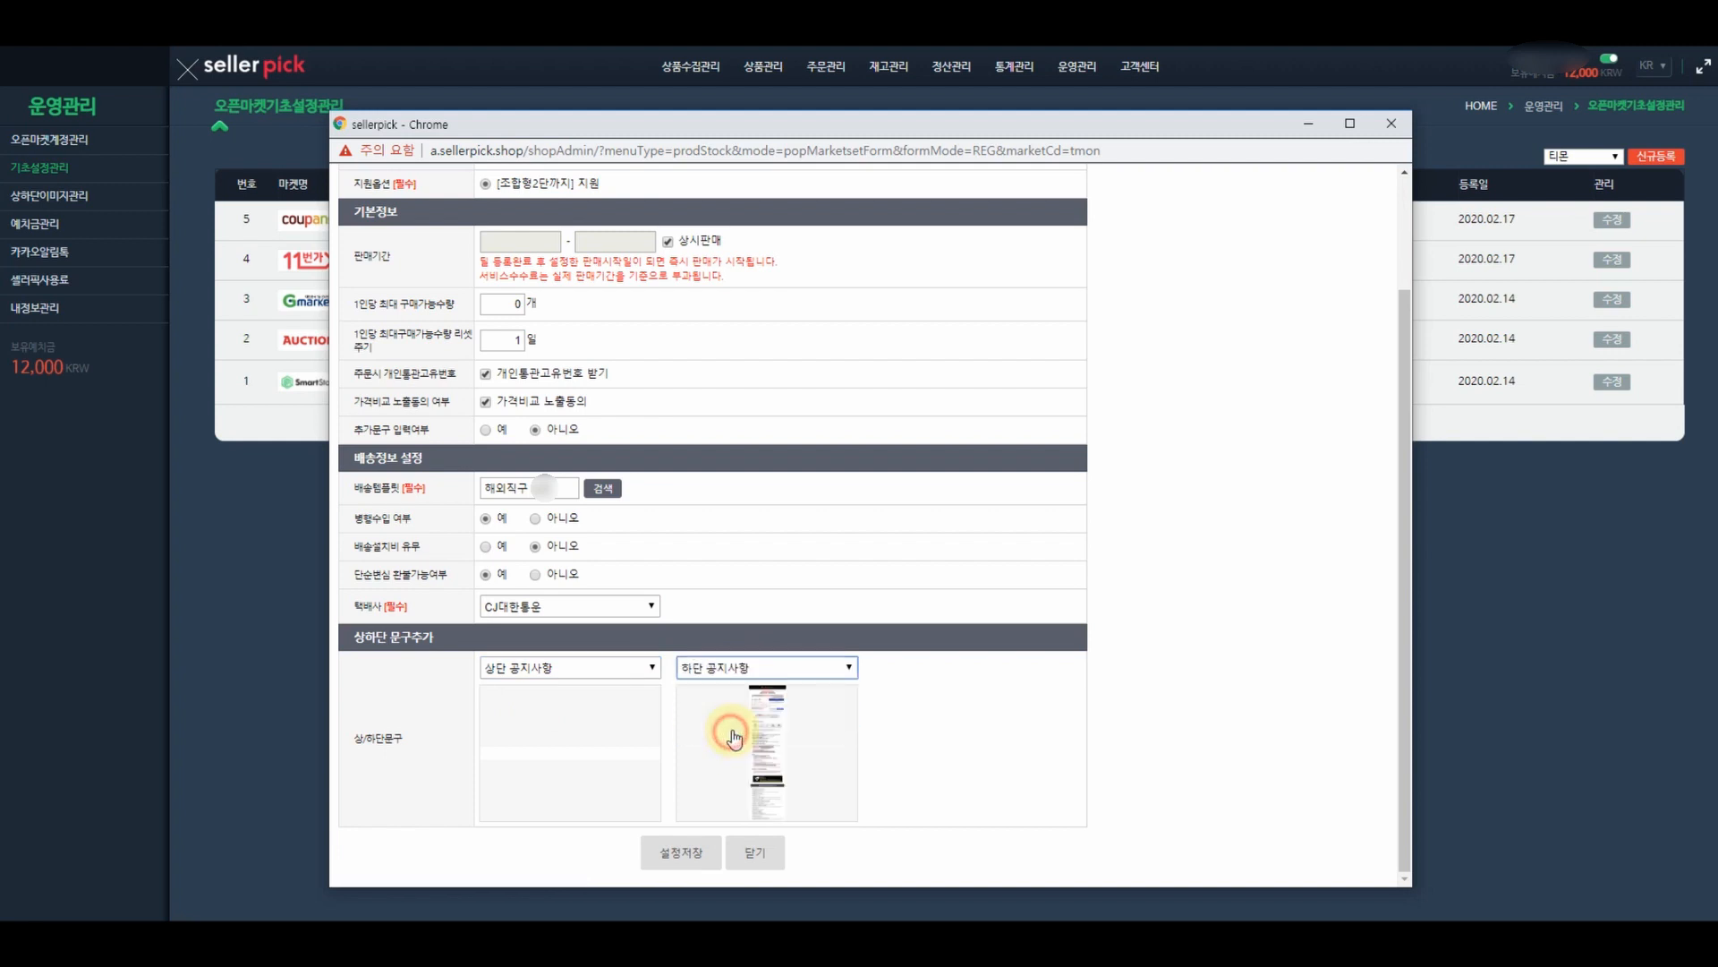
click(681, 852)
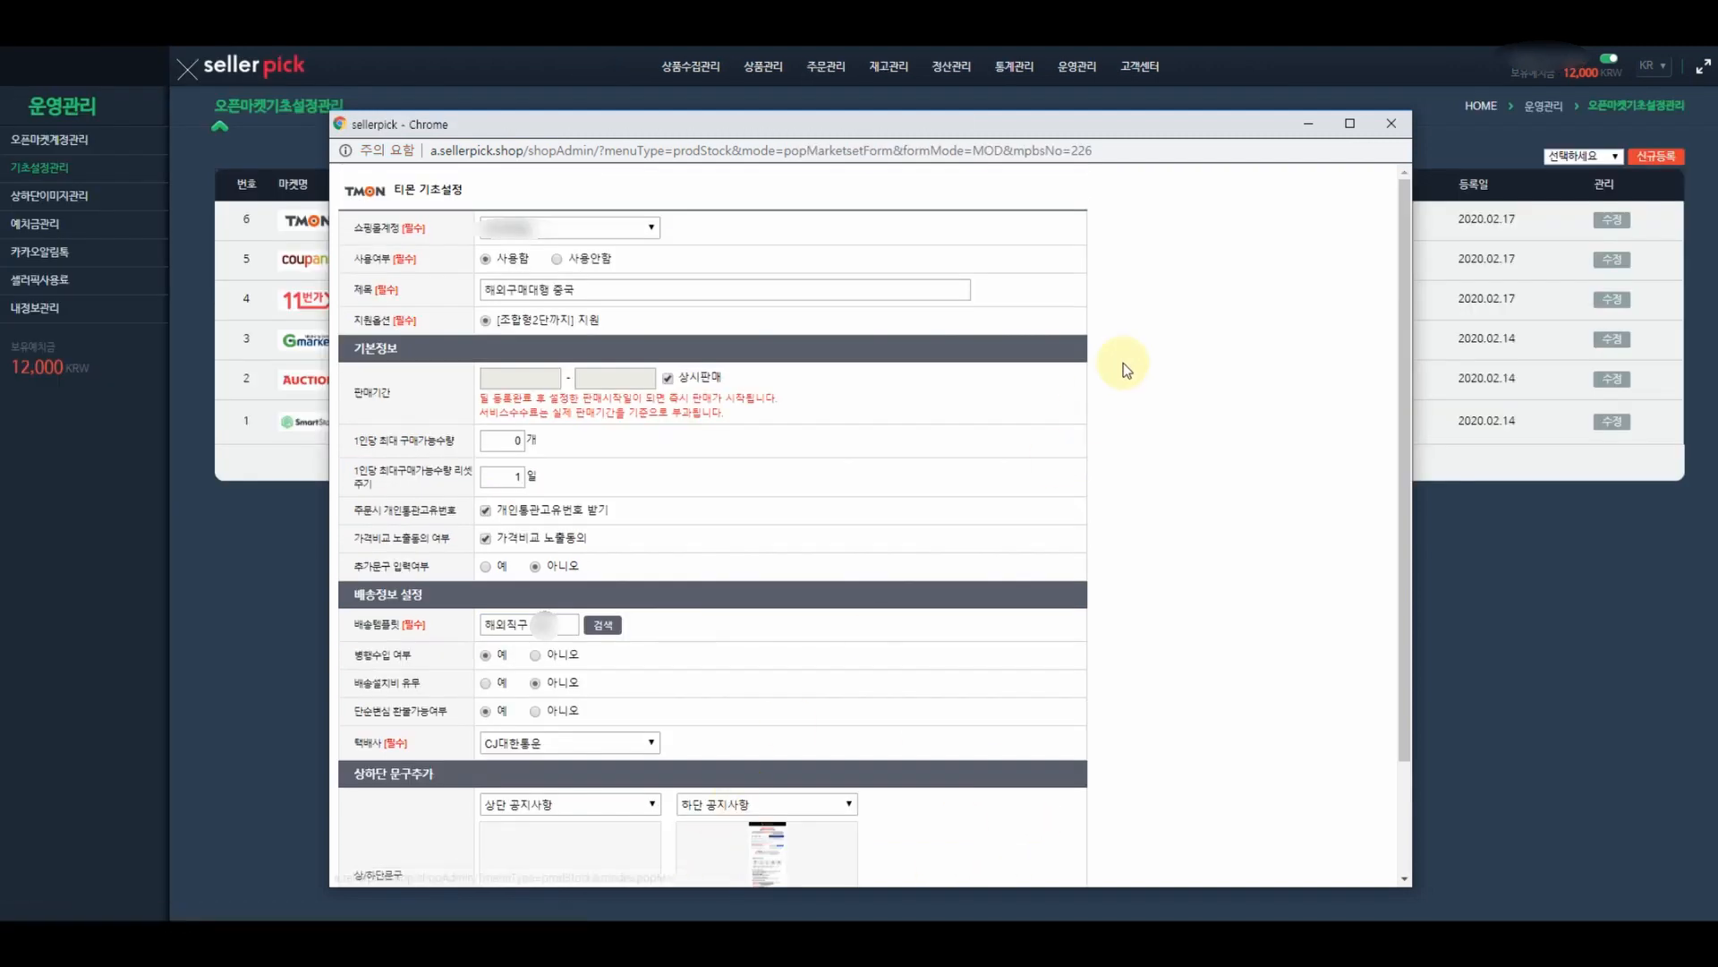
- Close the TMON settings window and go to the open-market account management page listing eight markets
click(1392, 125)
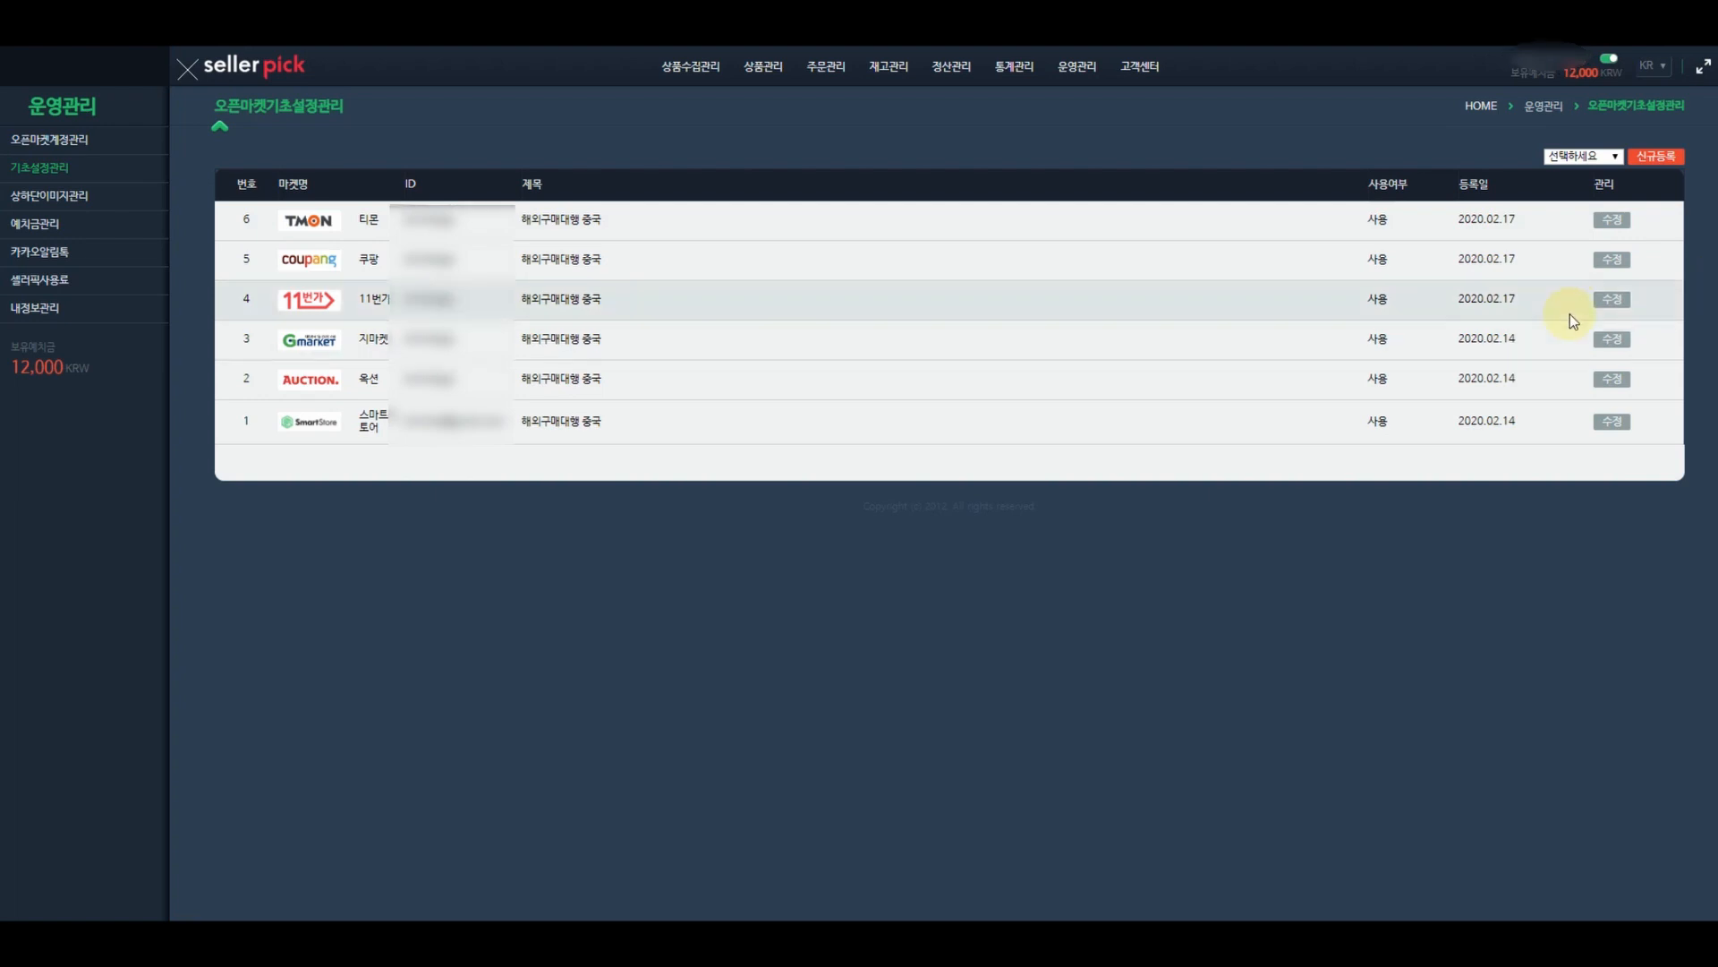
click(1586, 155)
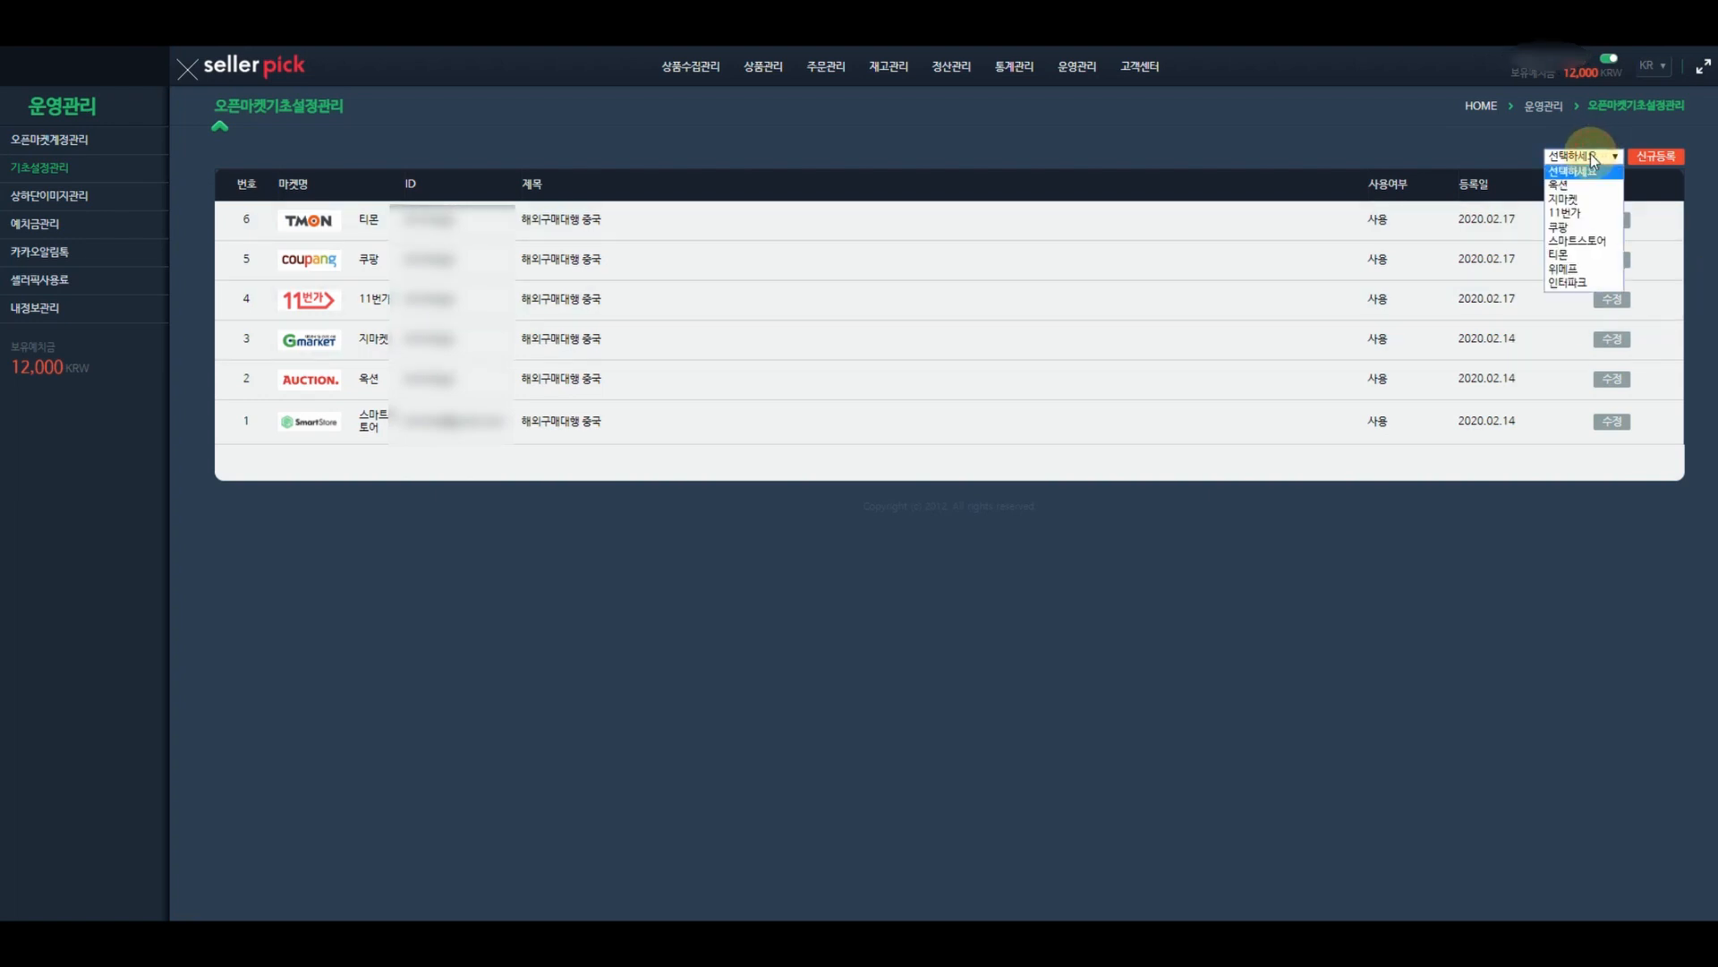
click(1076, 328)
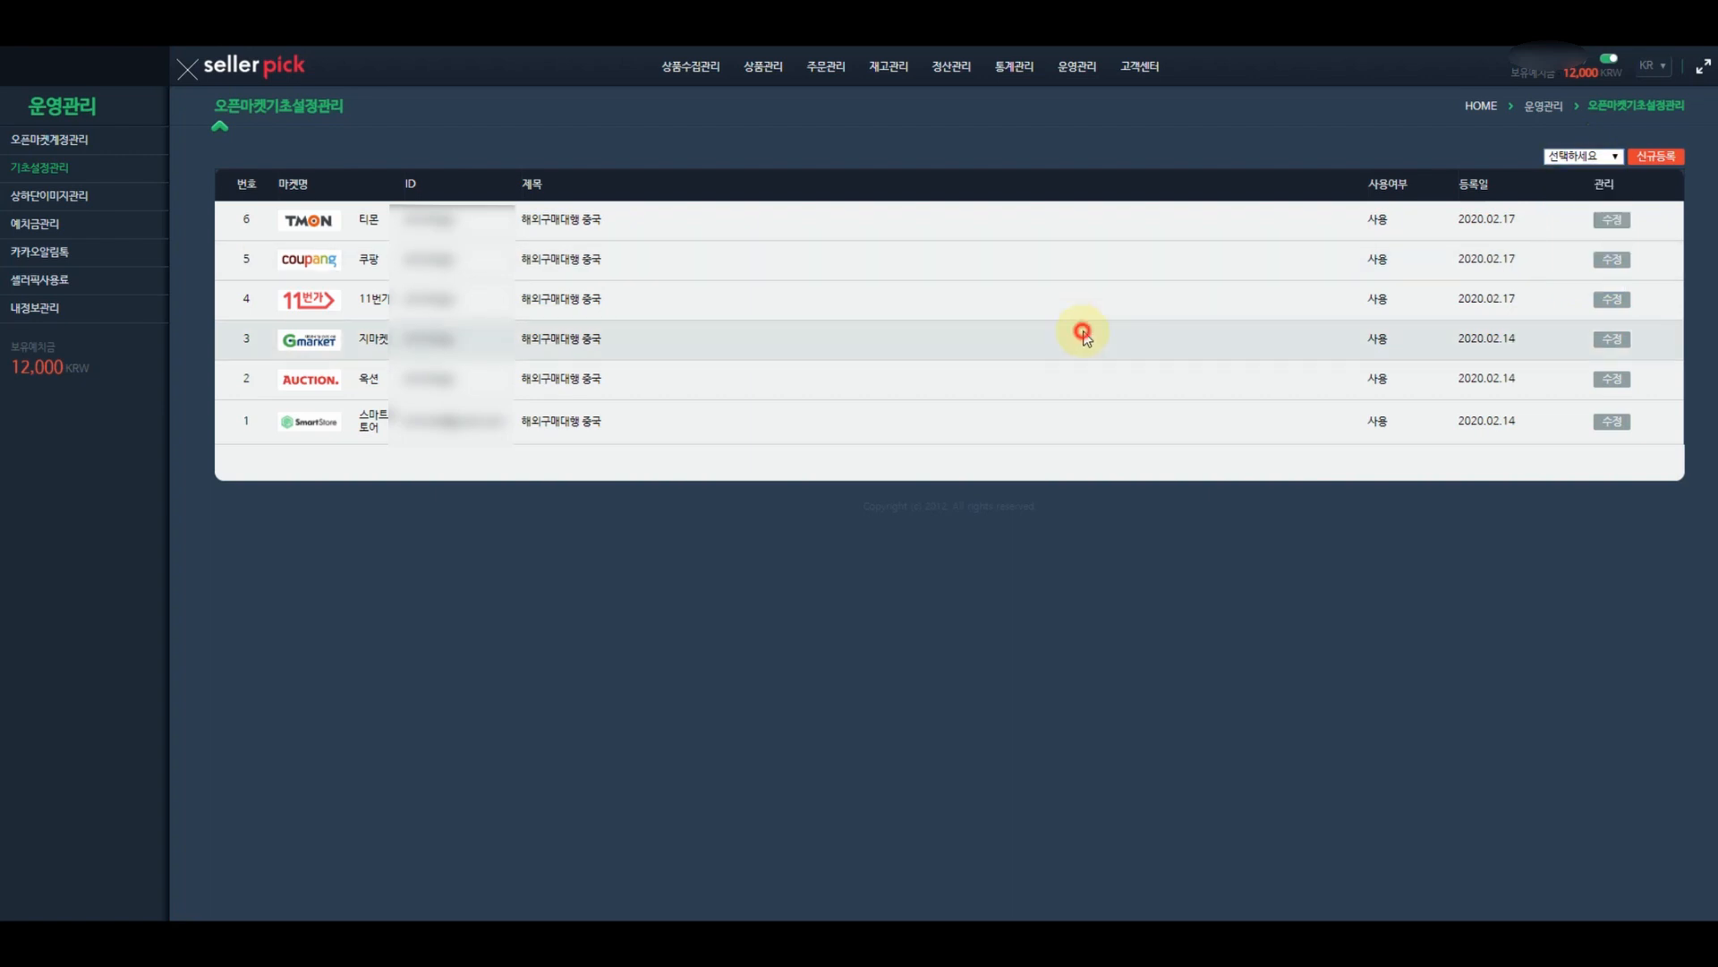
click(75, 145)
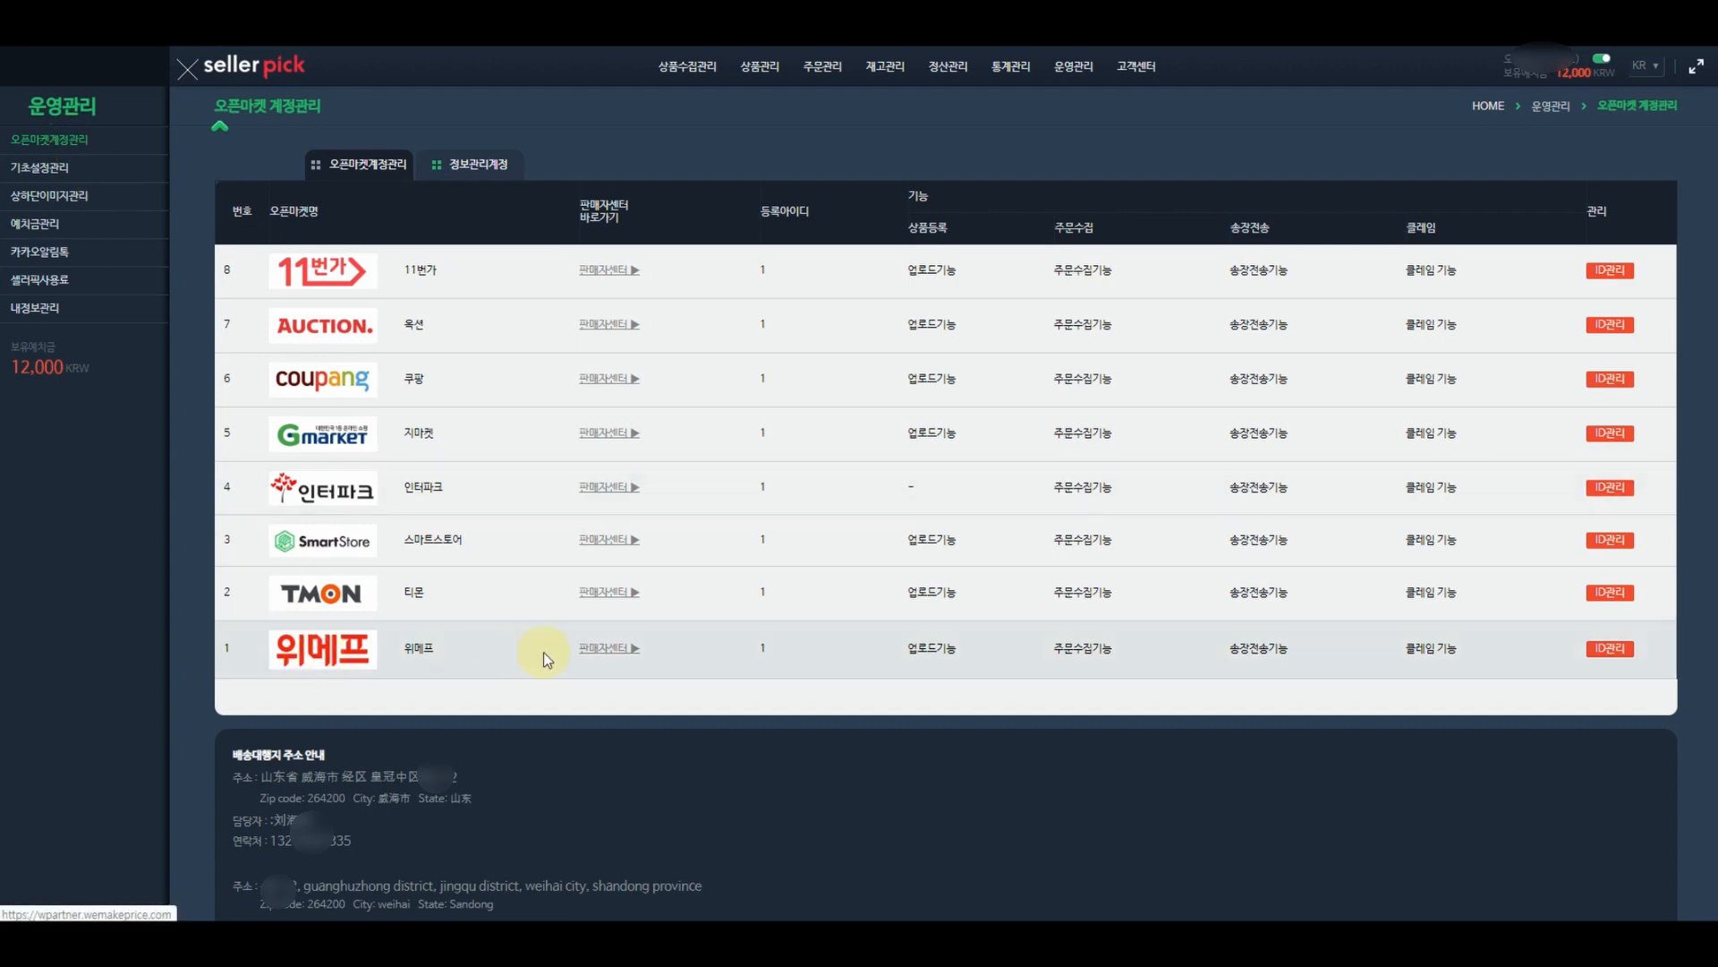
- Log in to the 위메프 seller center and open 상품등록, scrolling down to the blank 배송 정보 section
click(622, 651)
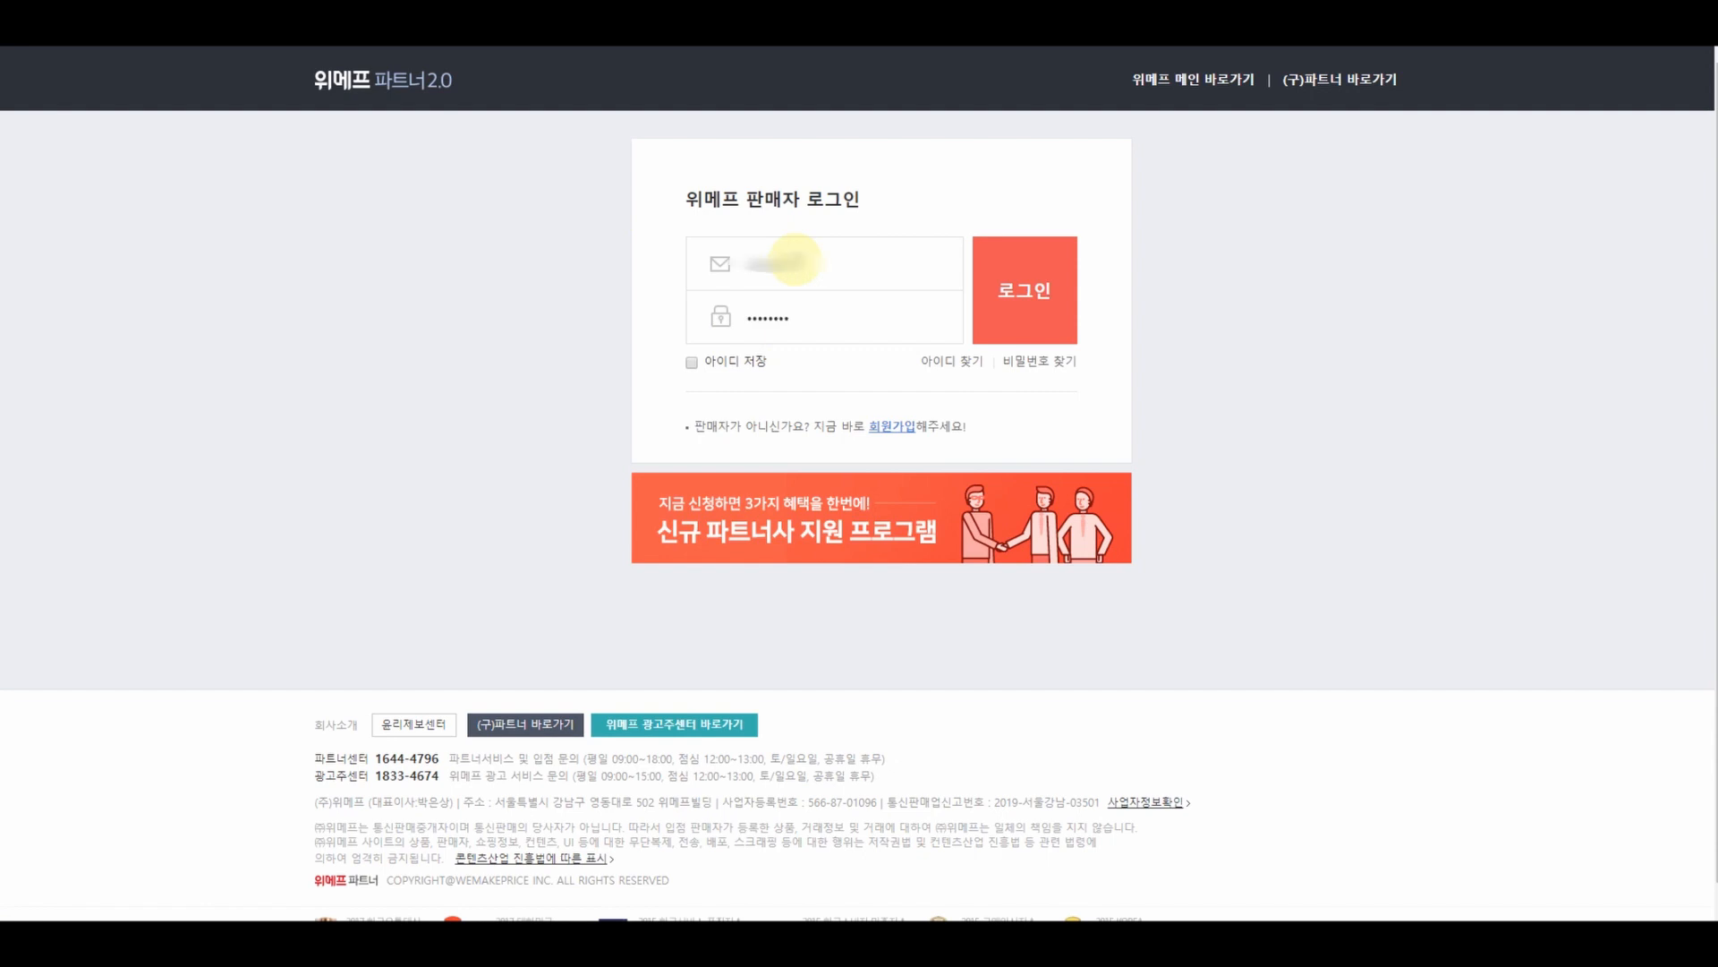
click(1023, 296)
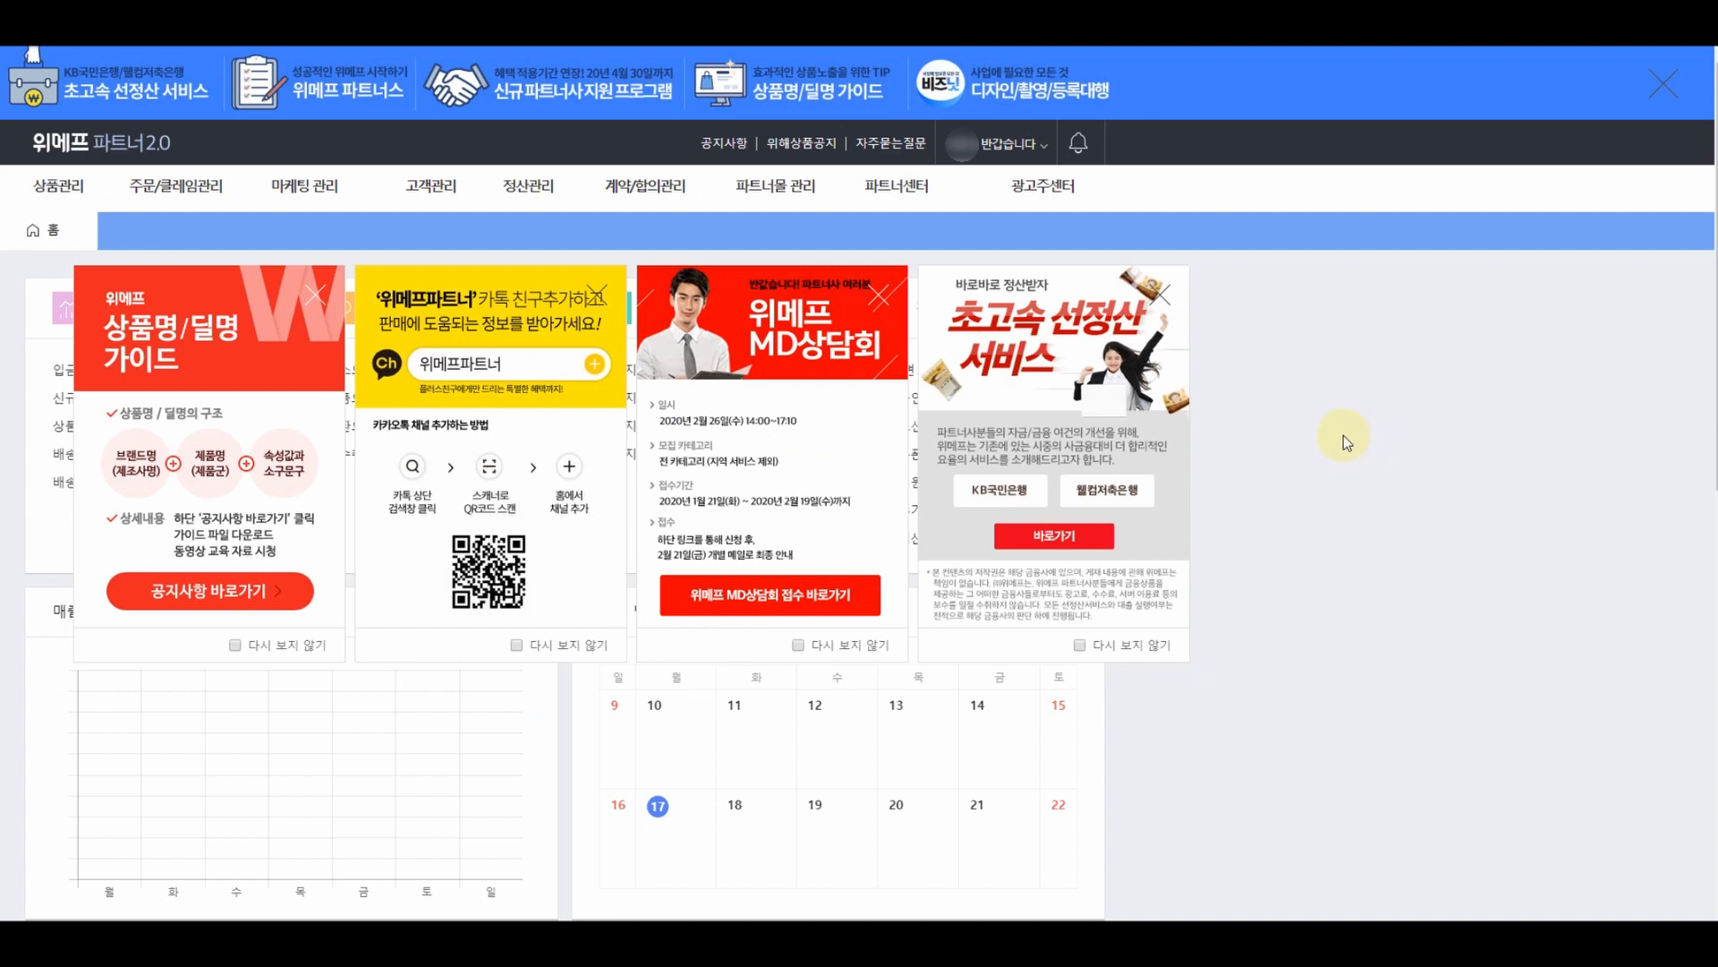
mouse_move(62, 193)
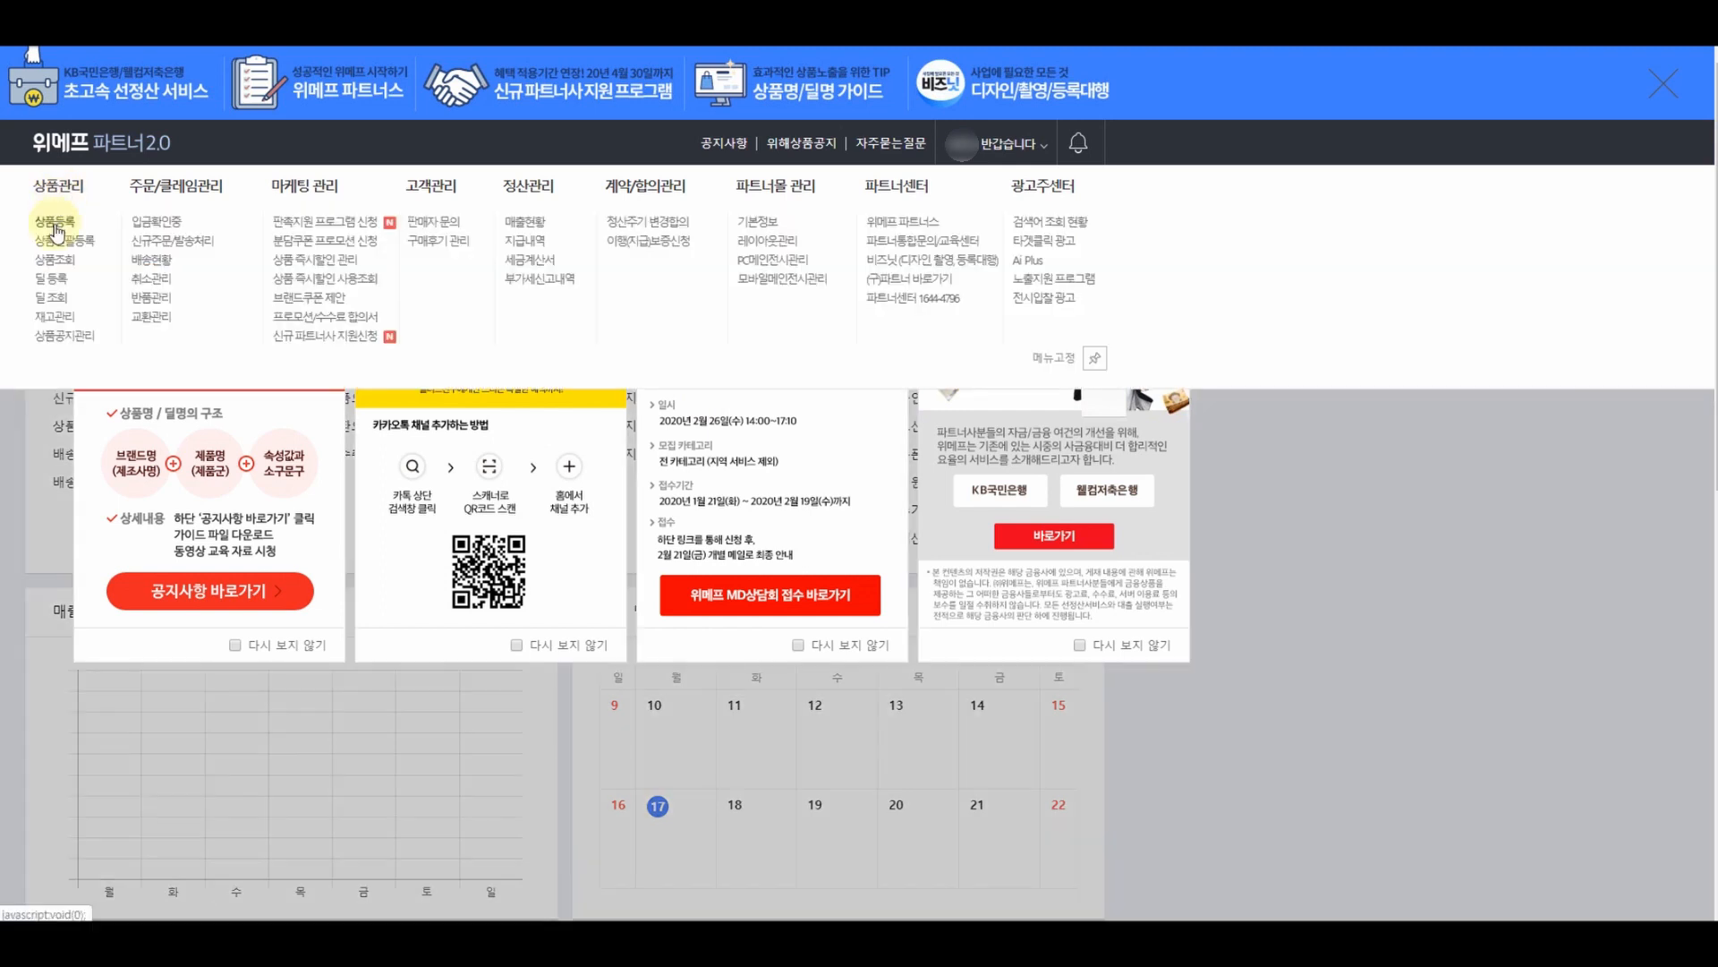
click(56, 224)
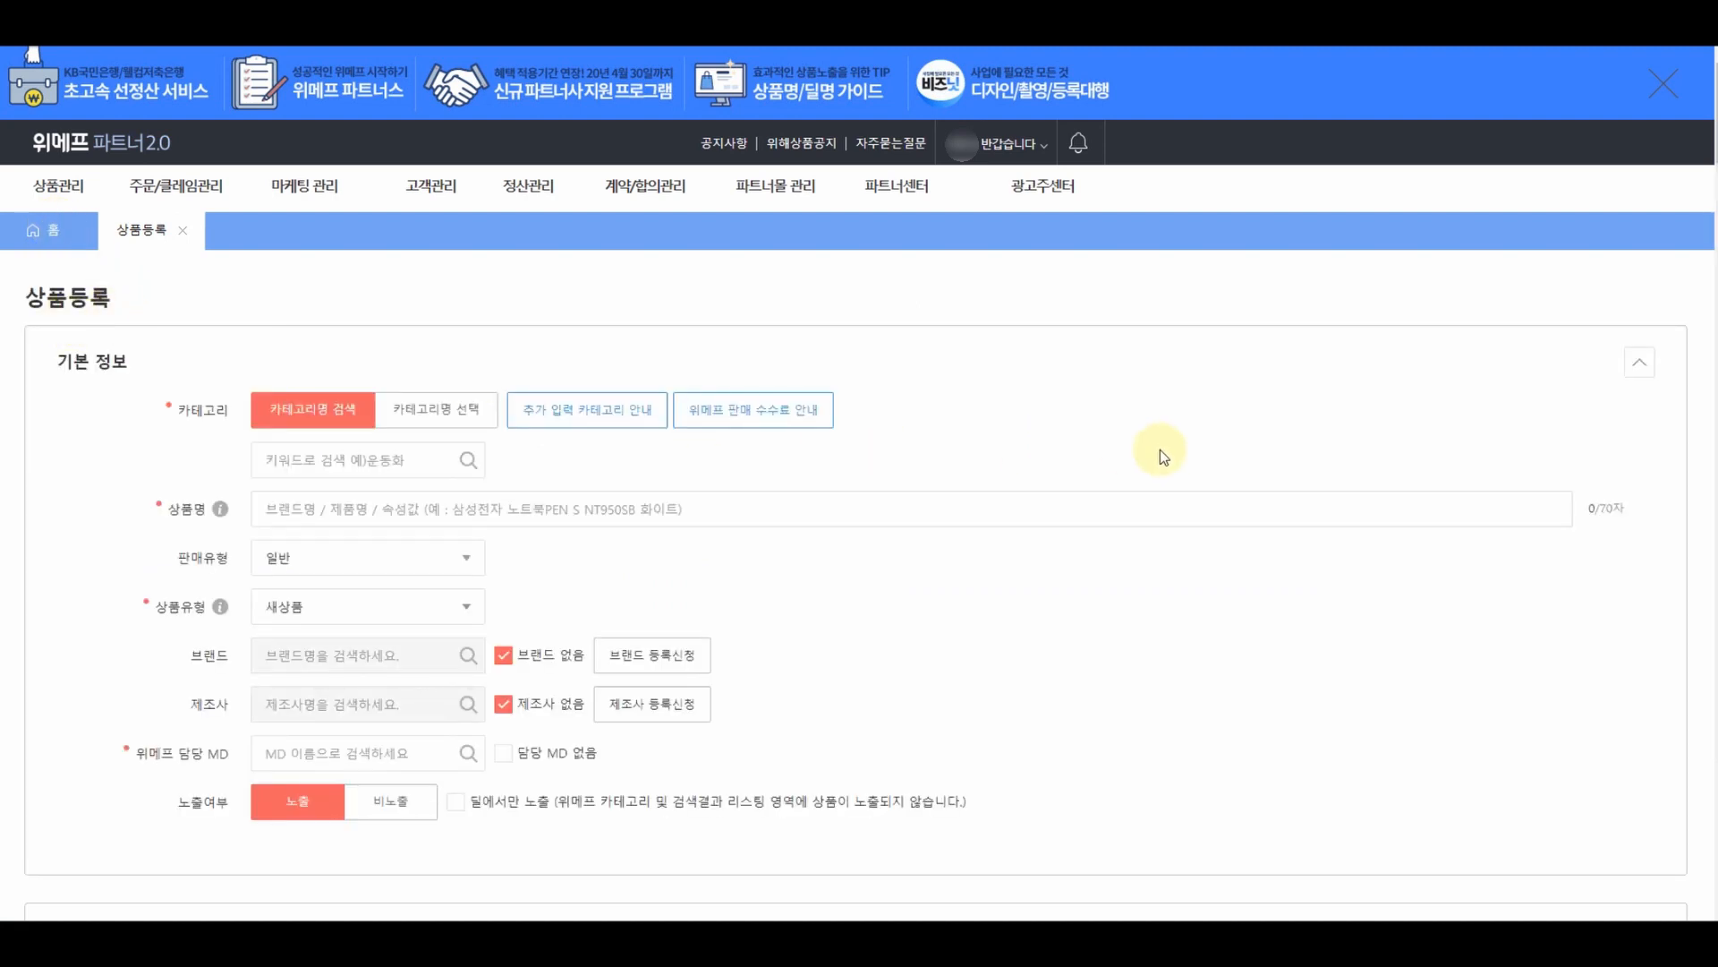
scroll(1162, 447, down, 15)
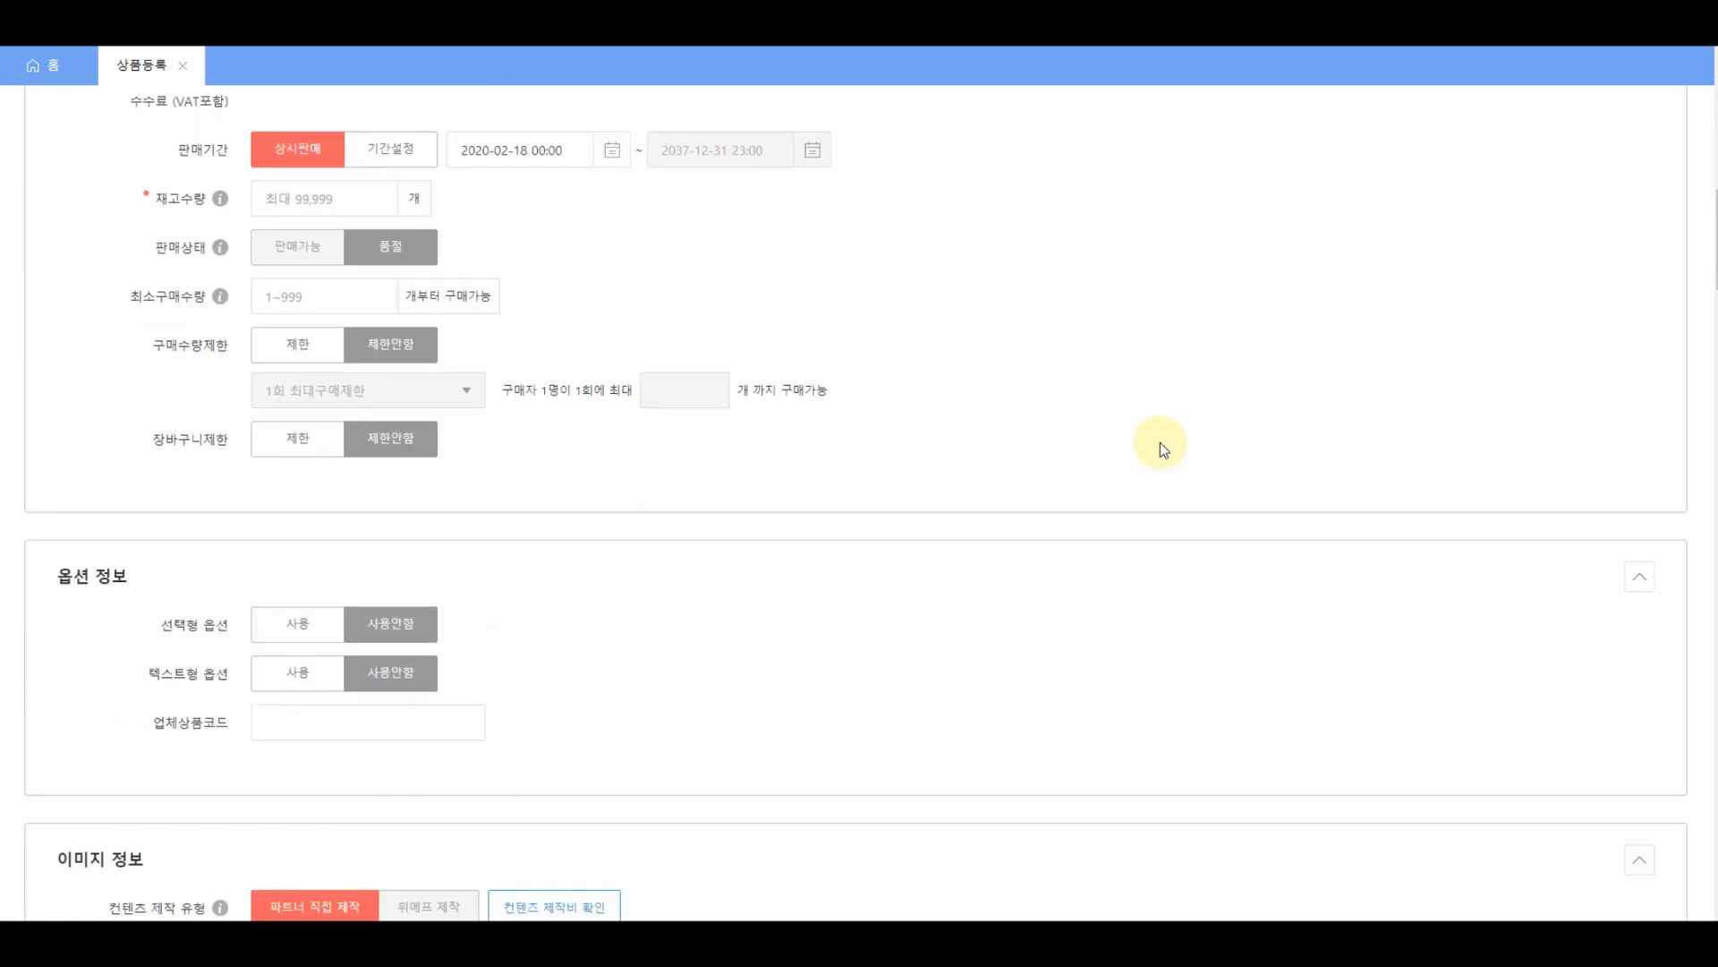
scroll(1162, 438, down, 12)
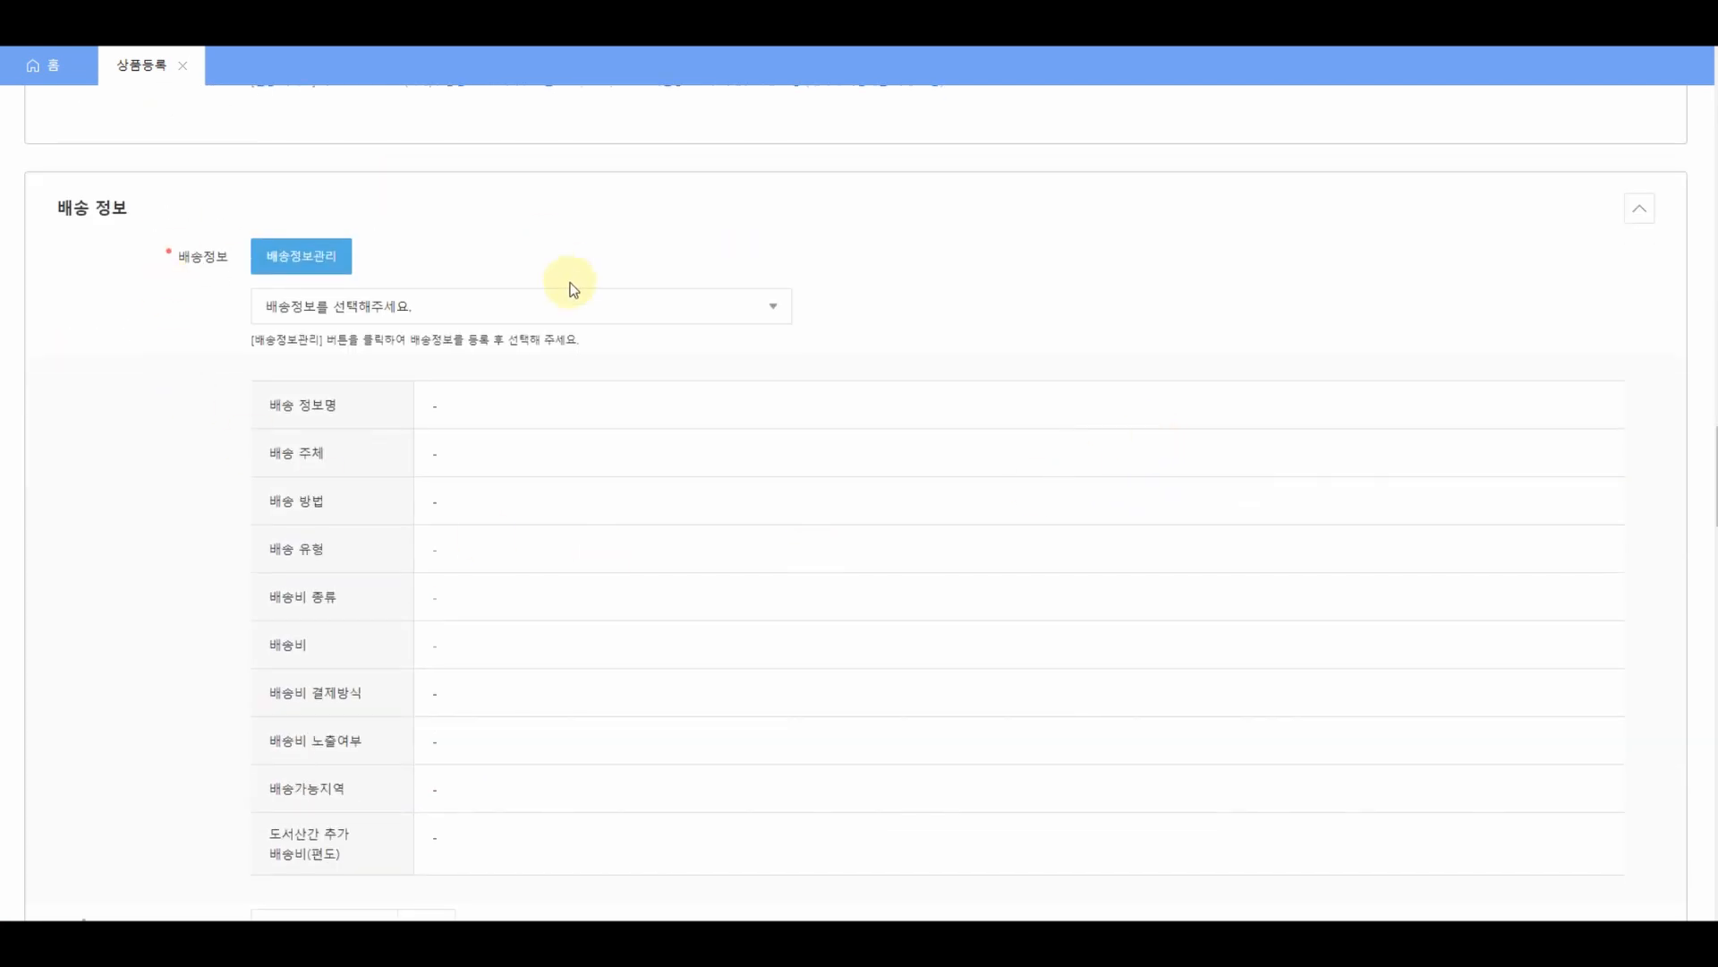
- Name a new shipping profile 해외구매대행 중국 with the 해외구매대행-택배배송 shipping method
click(331, 263)
drag(406, 16, 844, 90)
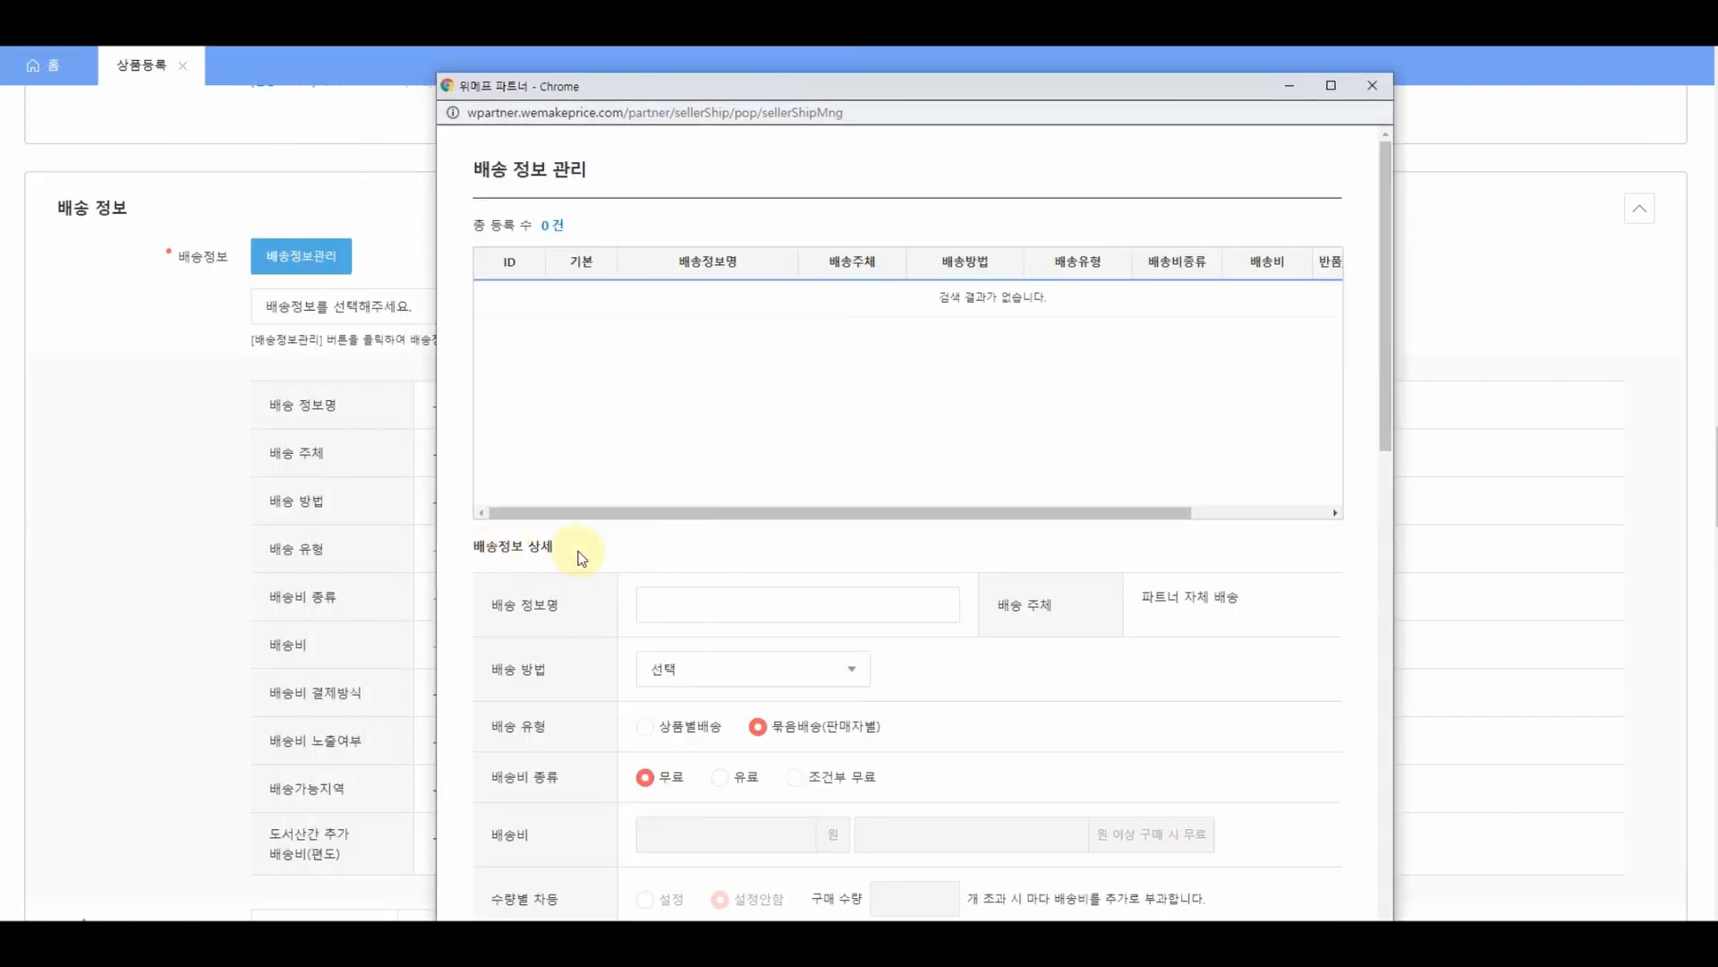
click(698, 600)
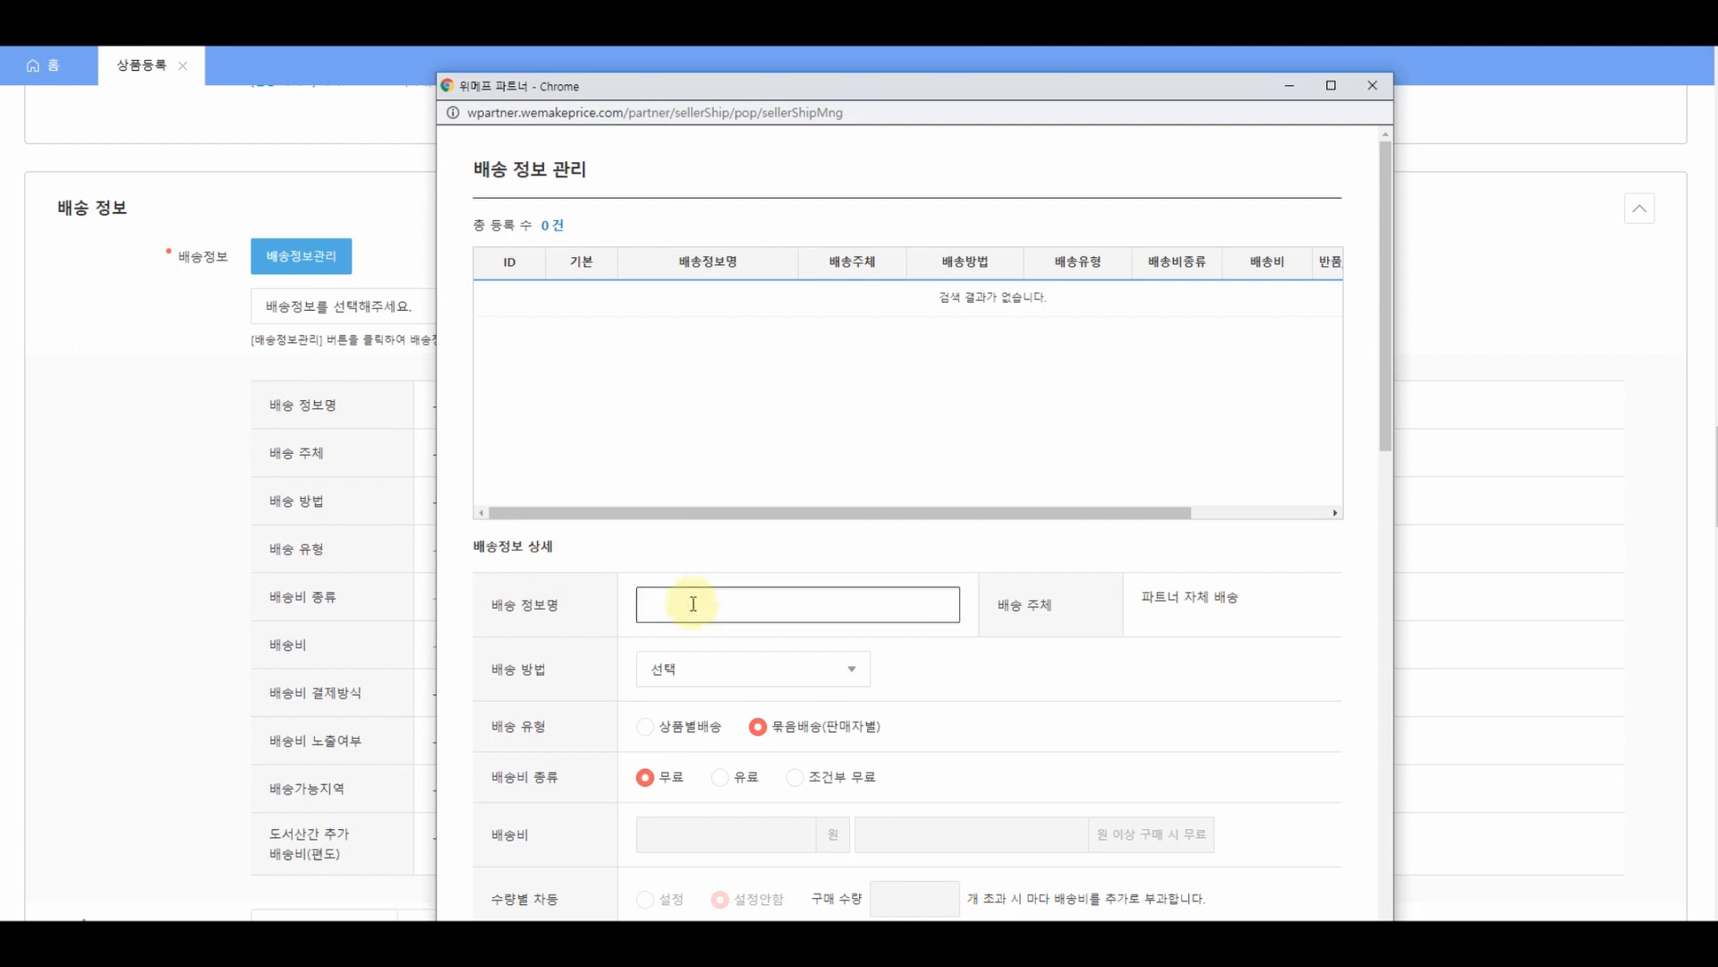
text(해외구매대행 중지)
scroll(927, 625, down, 2)
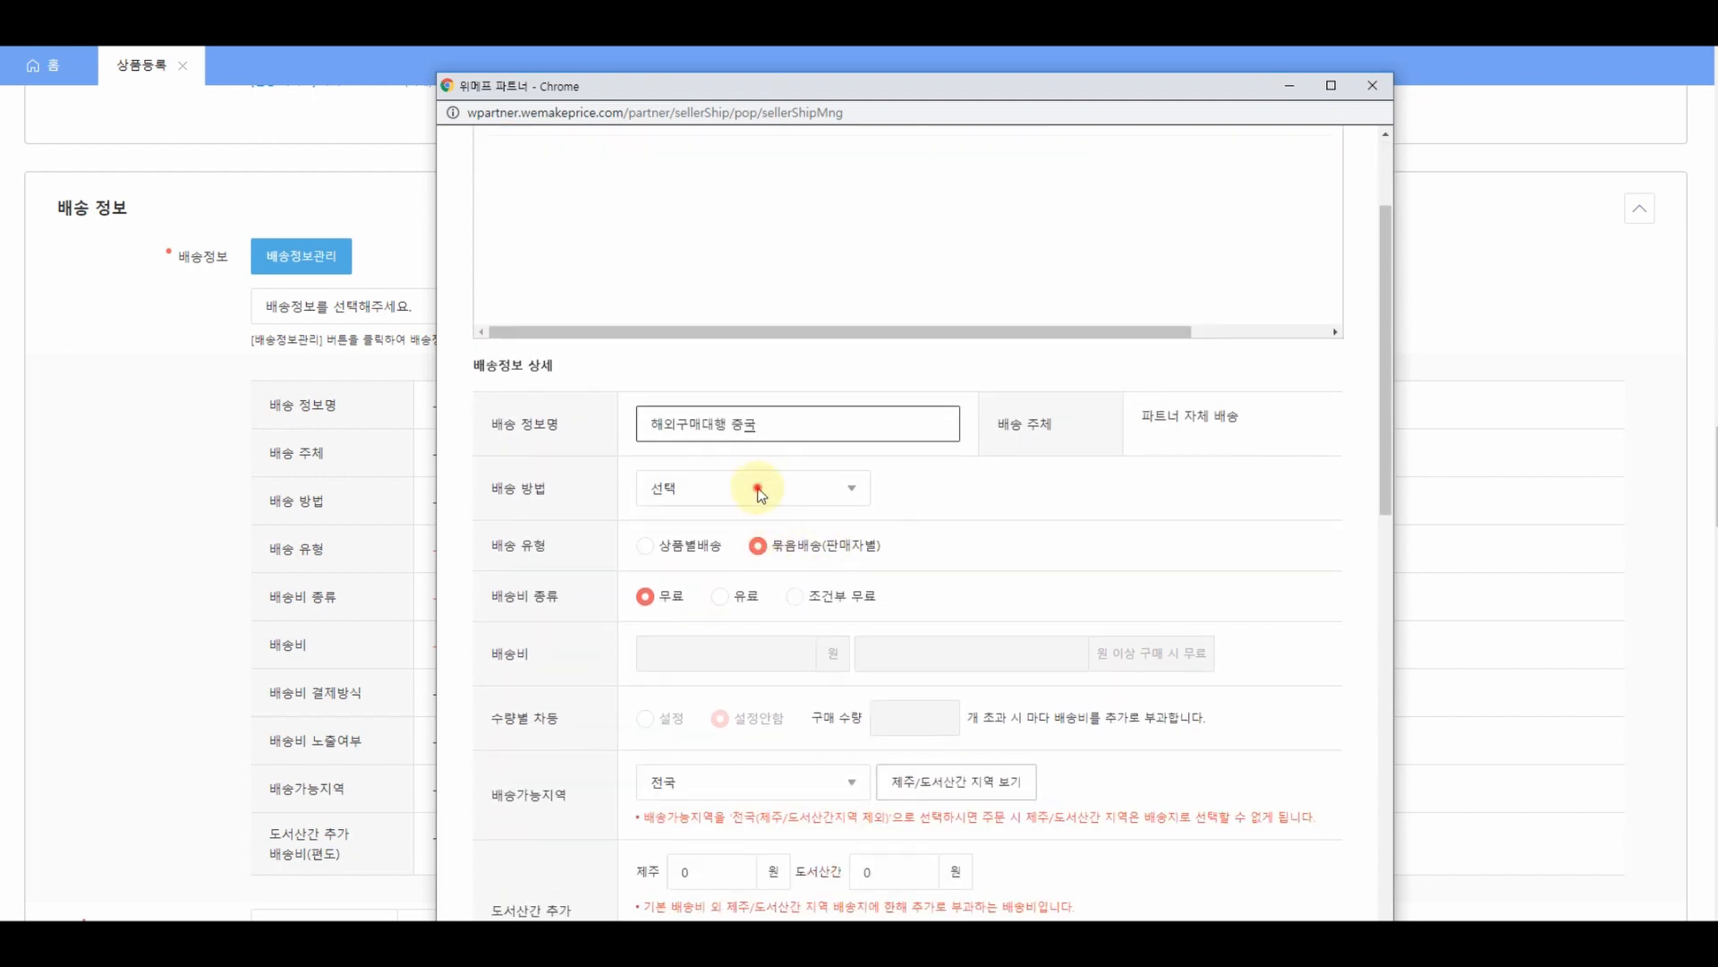
click(757, 489)
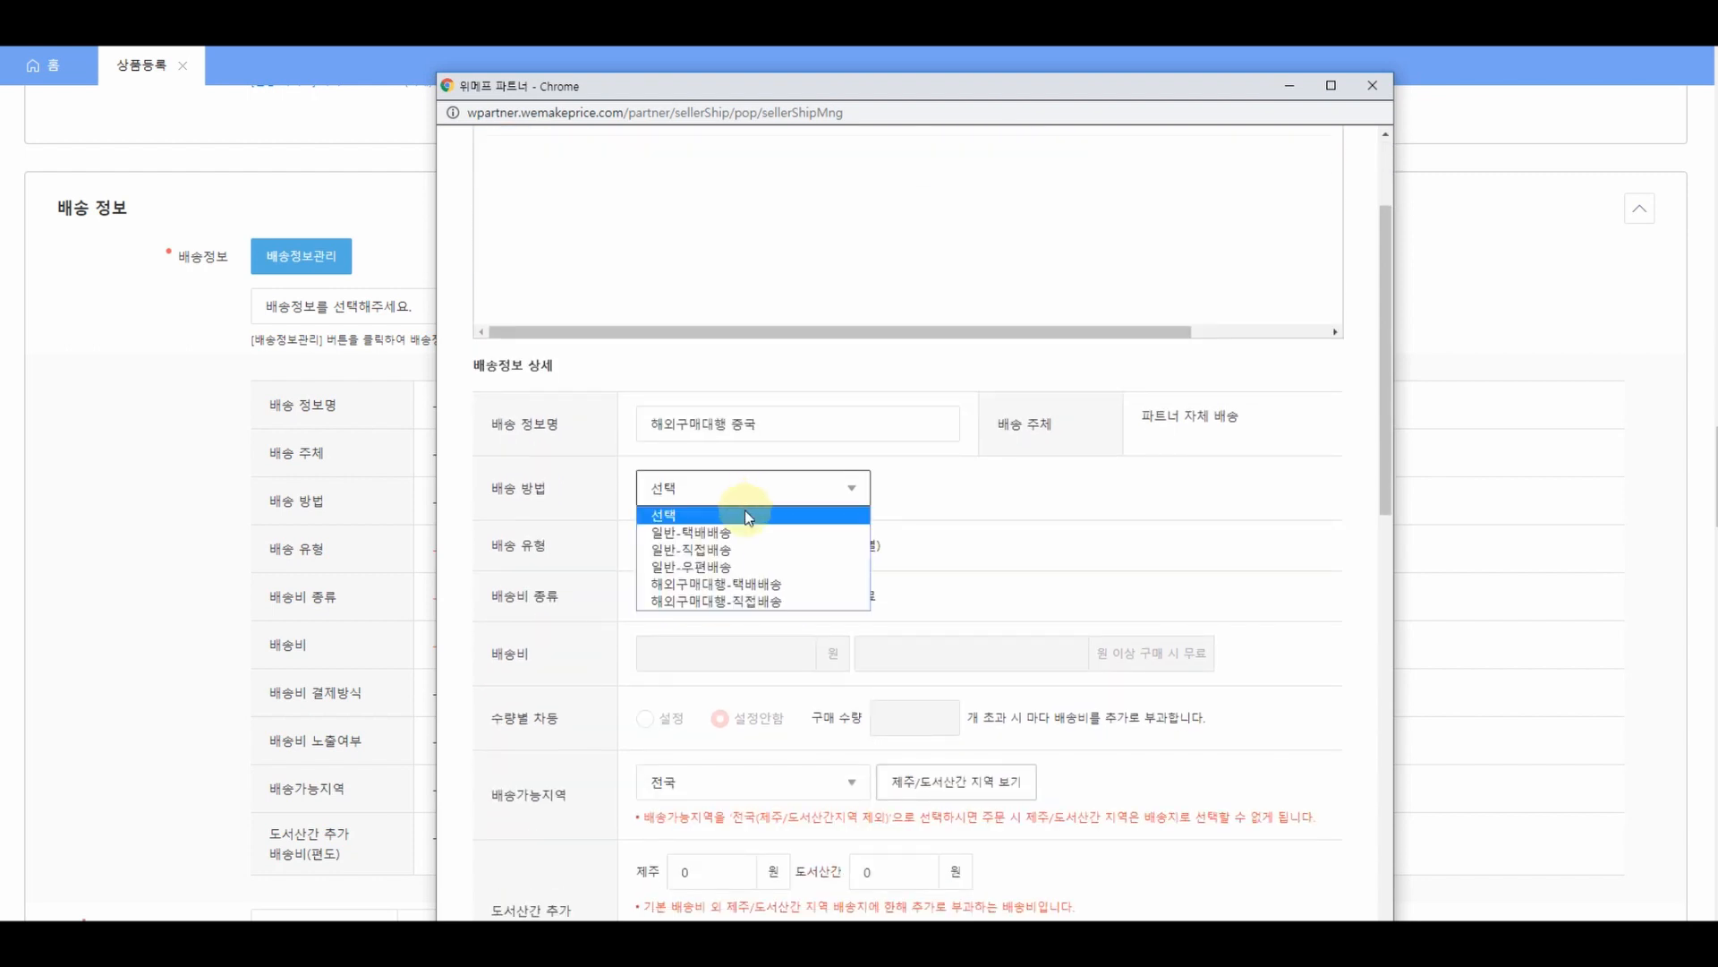
click(702, 581)
- Switch to 상품별배송 and enter a 15000 return/exchange shipping fee
scroll(702, 582, down, 1)
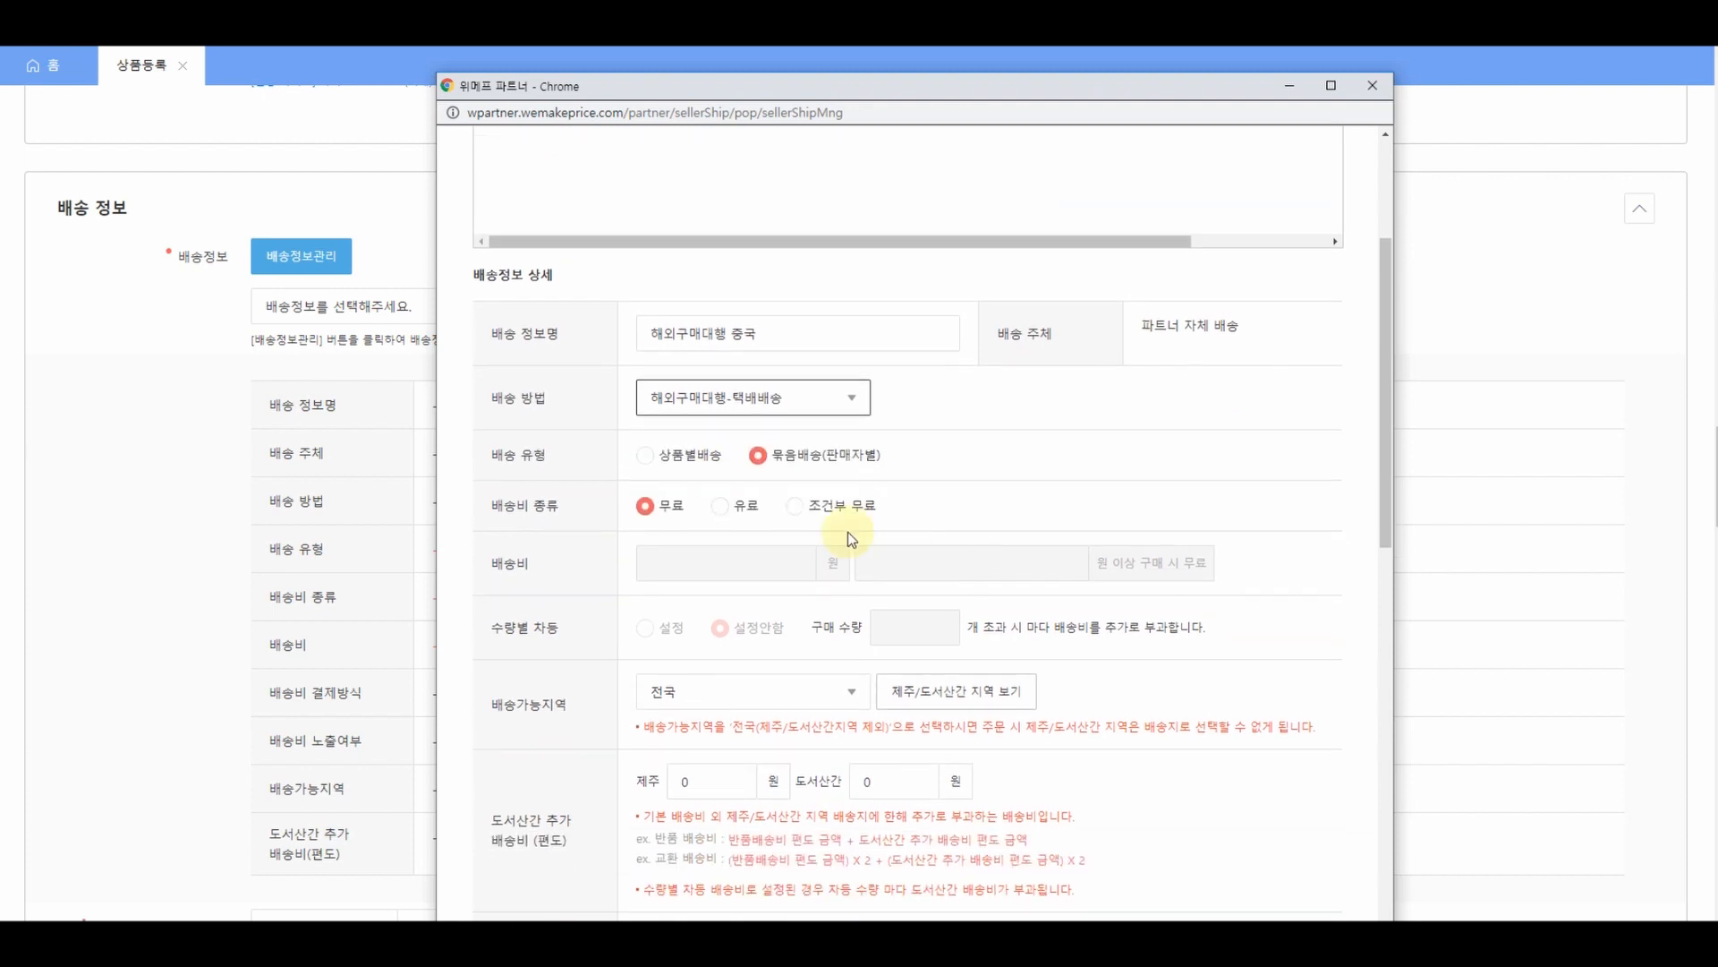
click(645, 457)
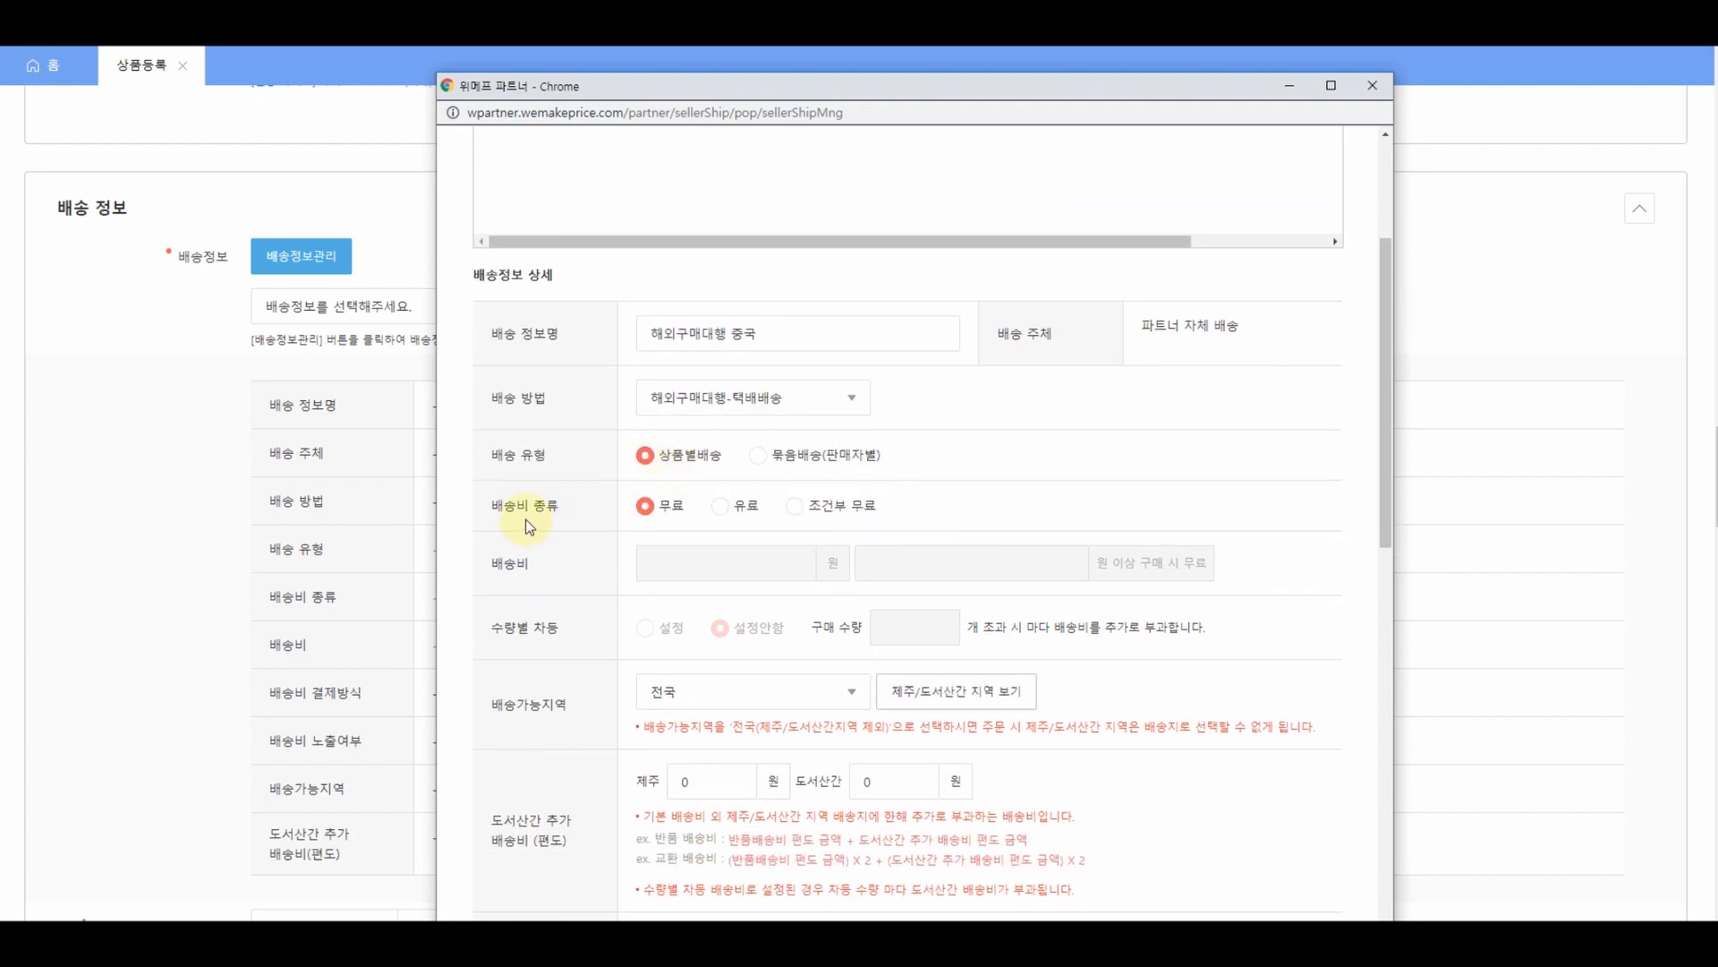
scroll(606, 523, down, 2)
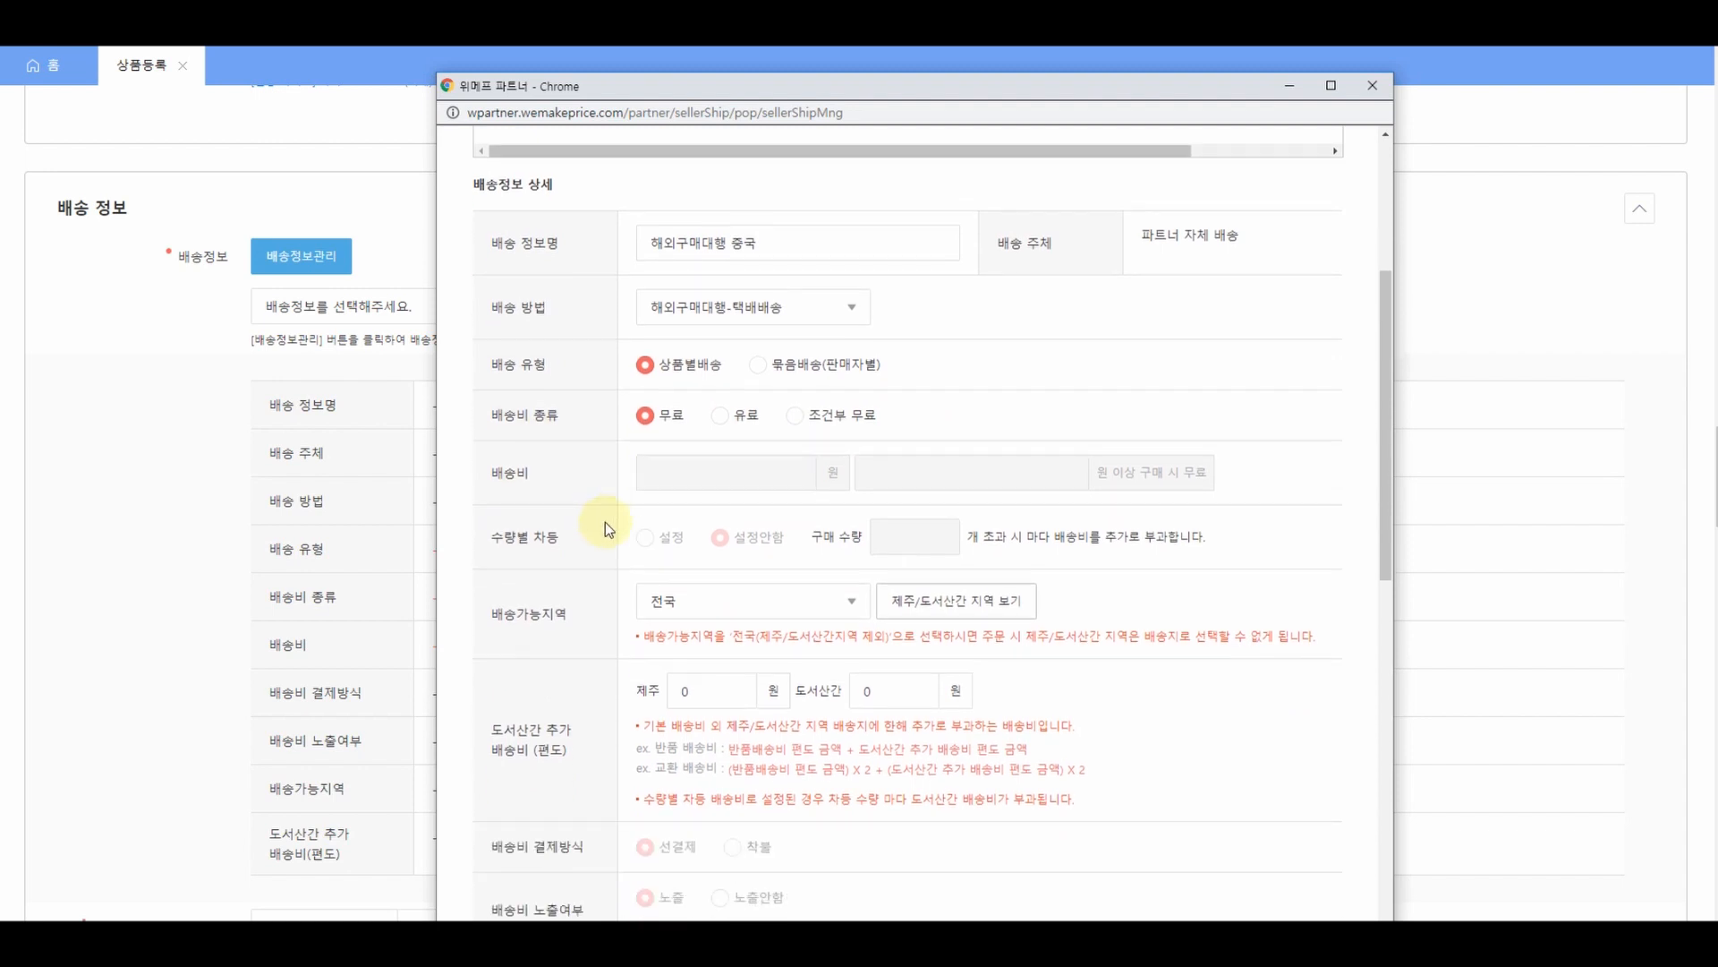
scroll(604, 521, down, 1)
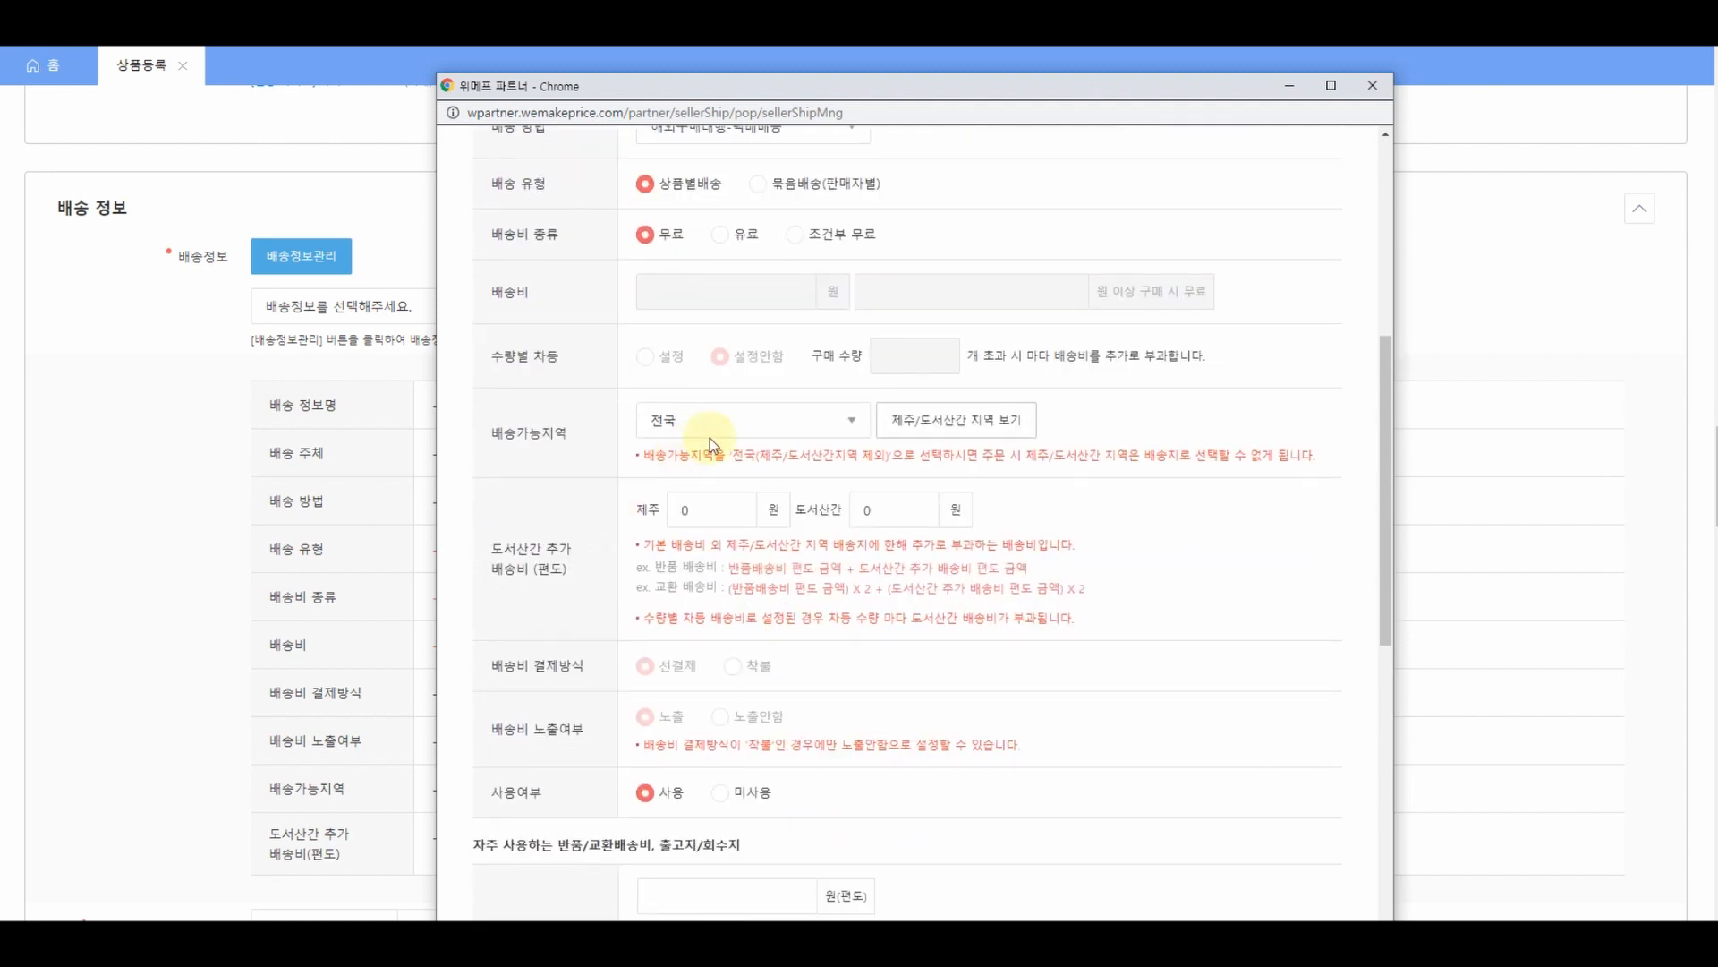
scroll(604, 517, down, 5)
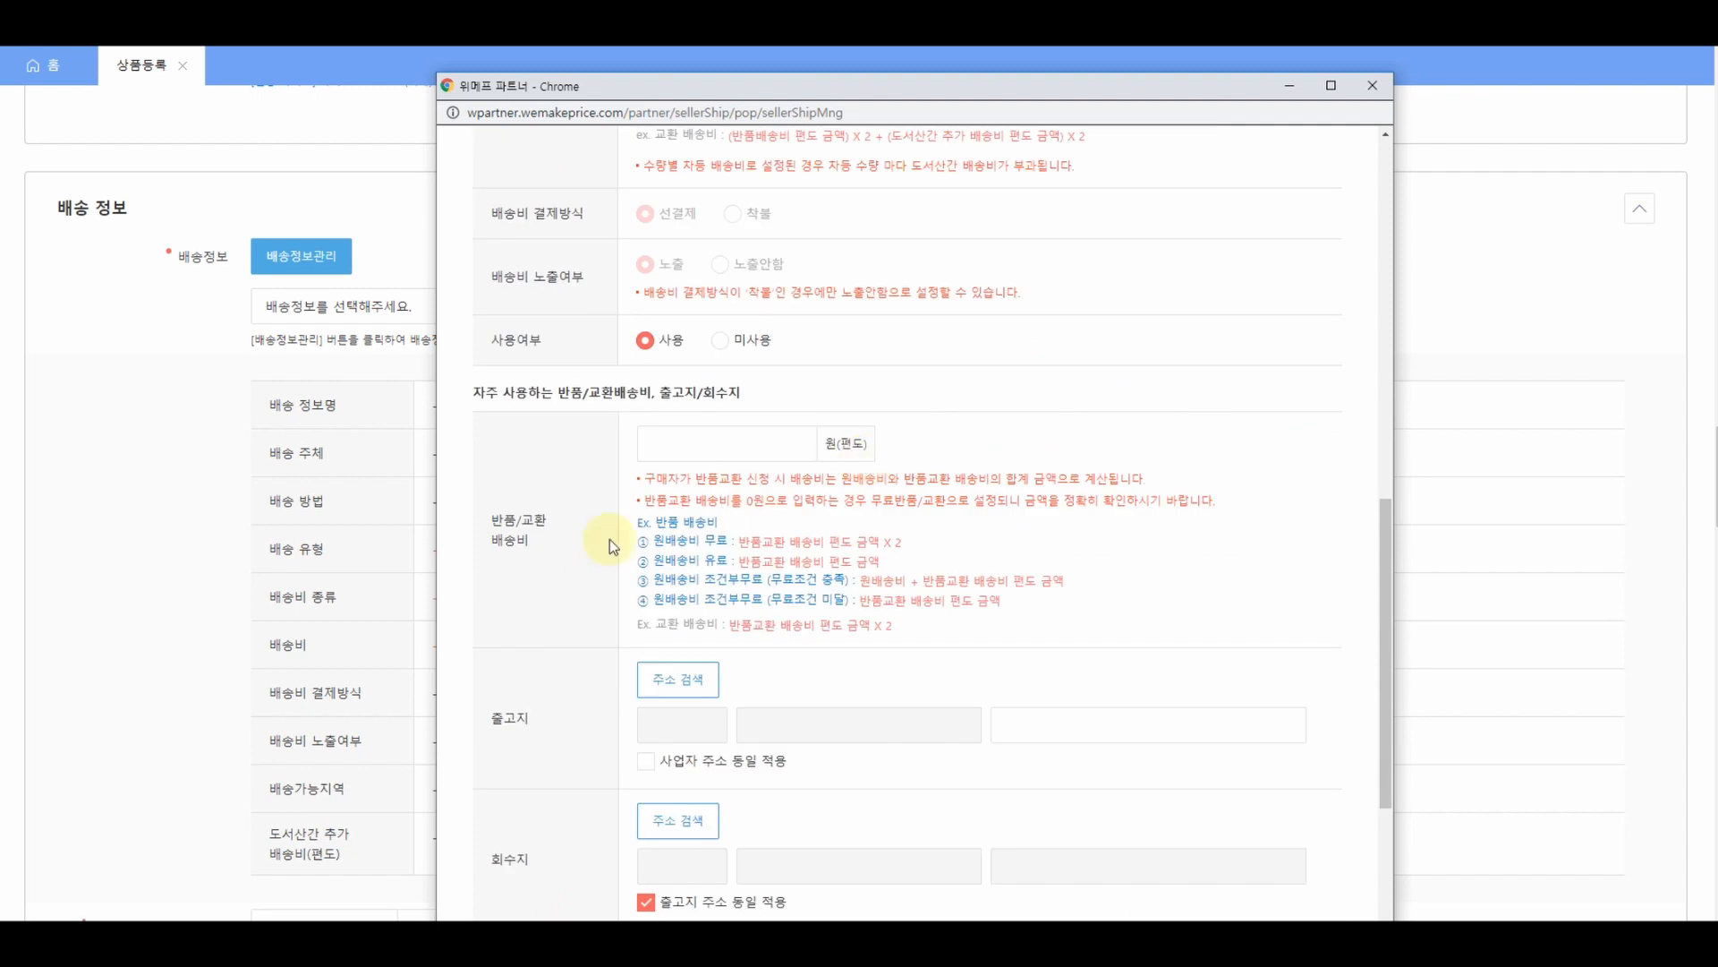
click(664, 440)
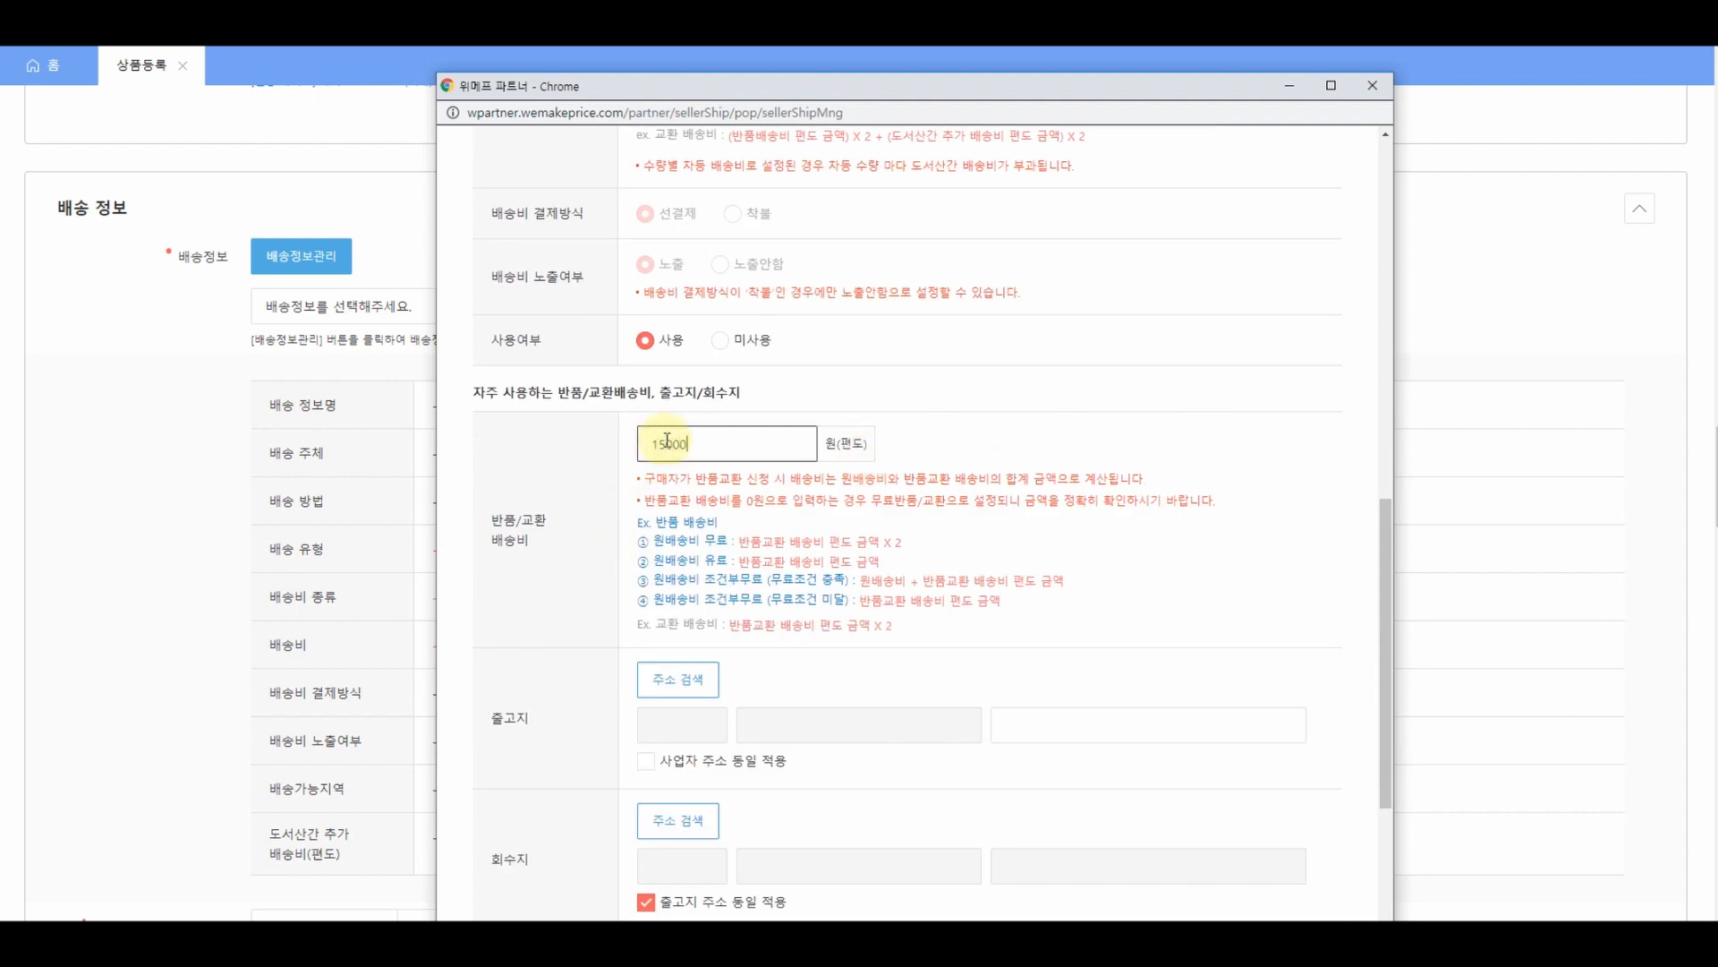
text(15000)
scroll(707, 448, down, 3)
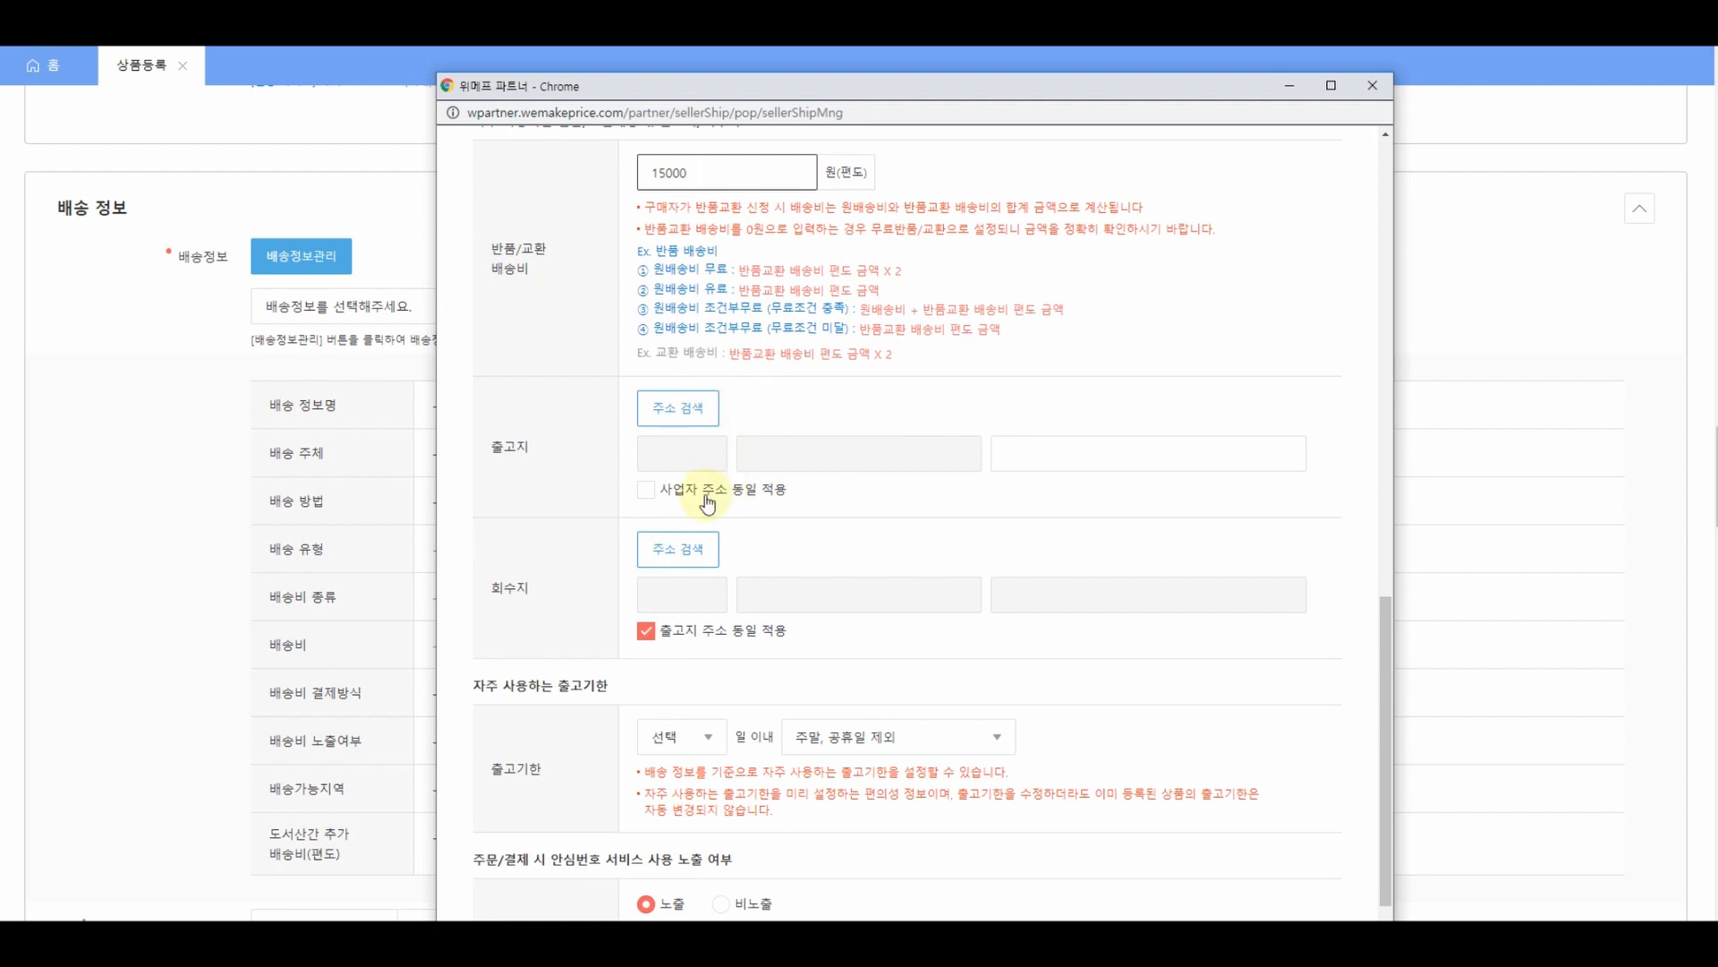
- Dispatch from the business address with a 10-day deadline excluding weekends/holidays, make it default, and register
click(647, 492)
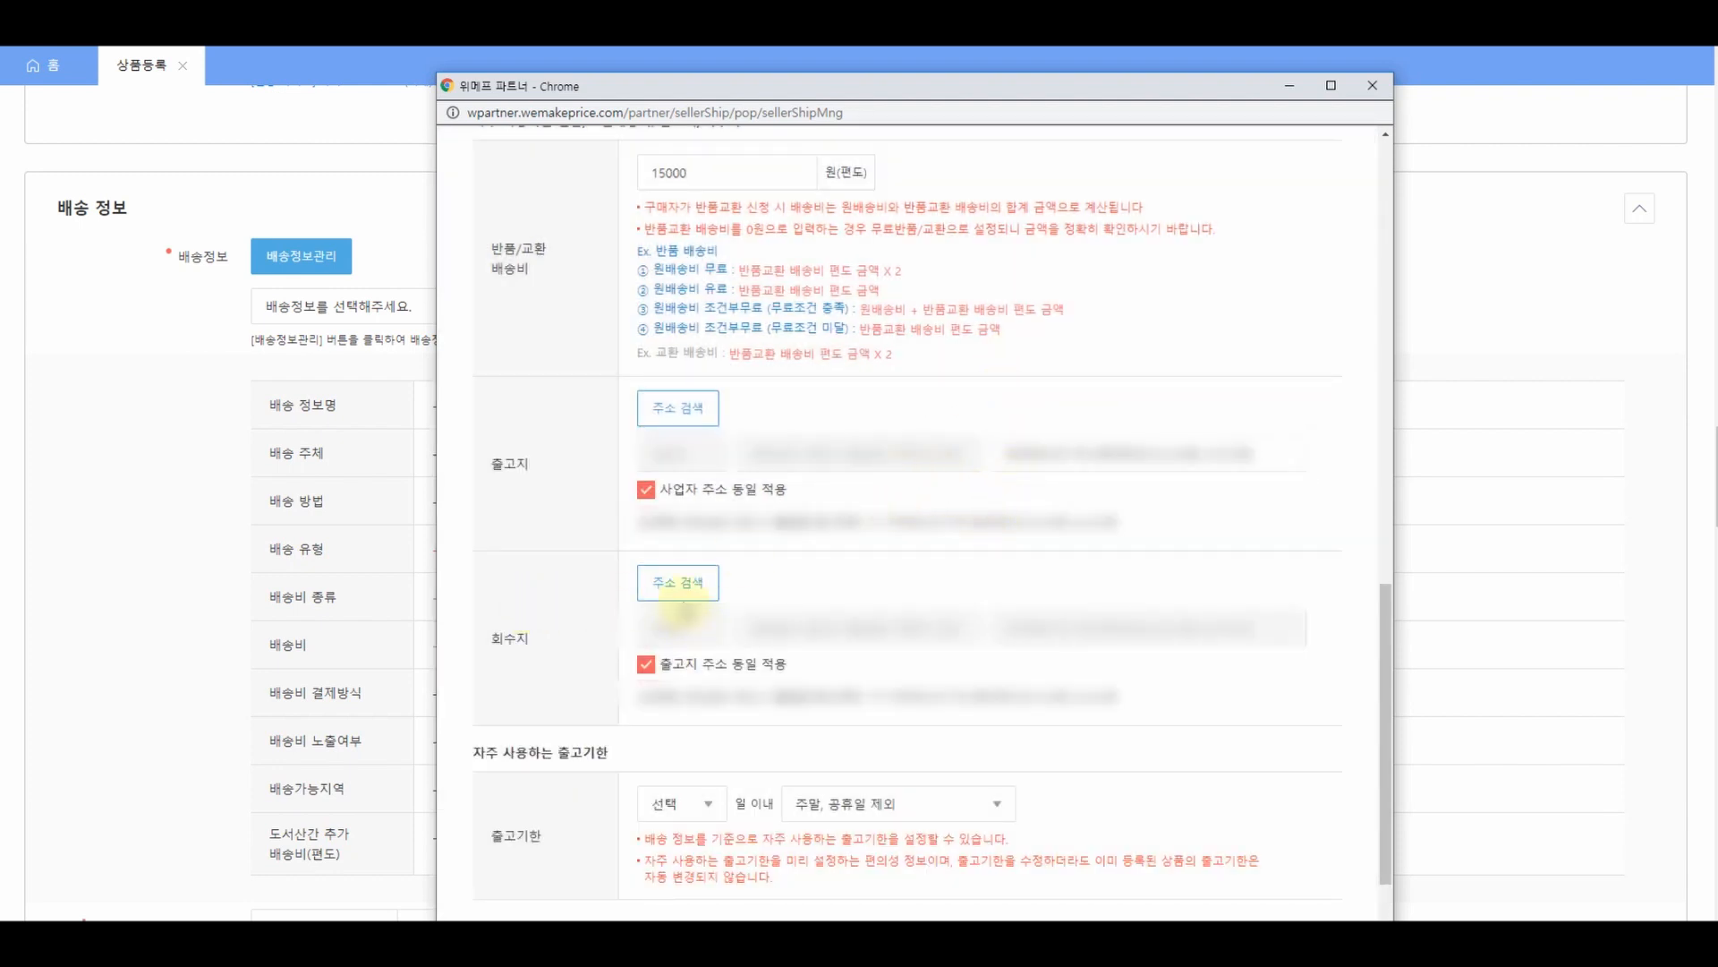
scroll(605, 588, down, 2)
scroll(605, 587, down, 1)
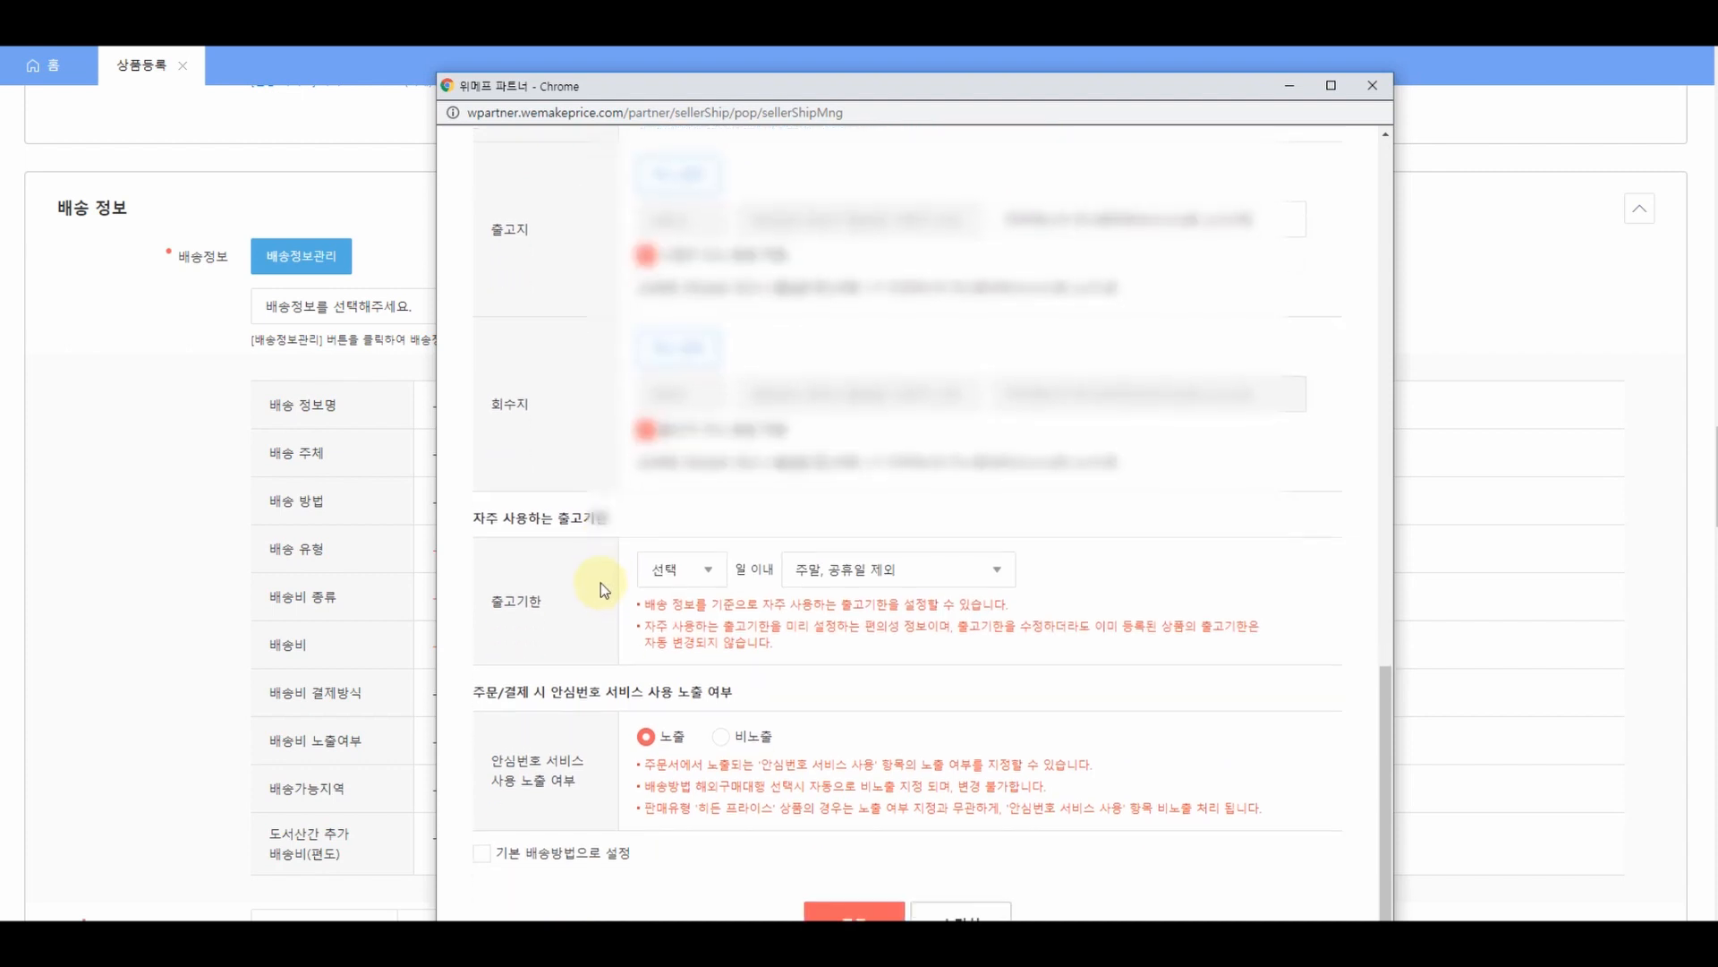
click(673, 562)
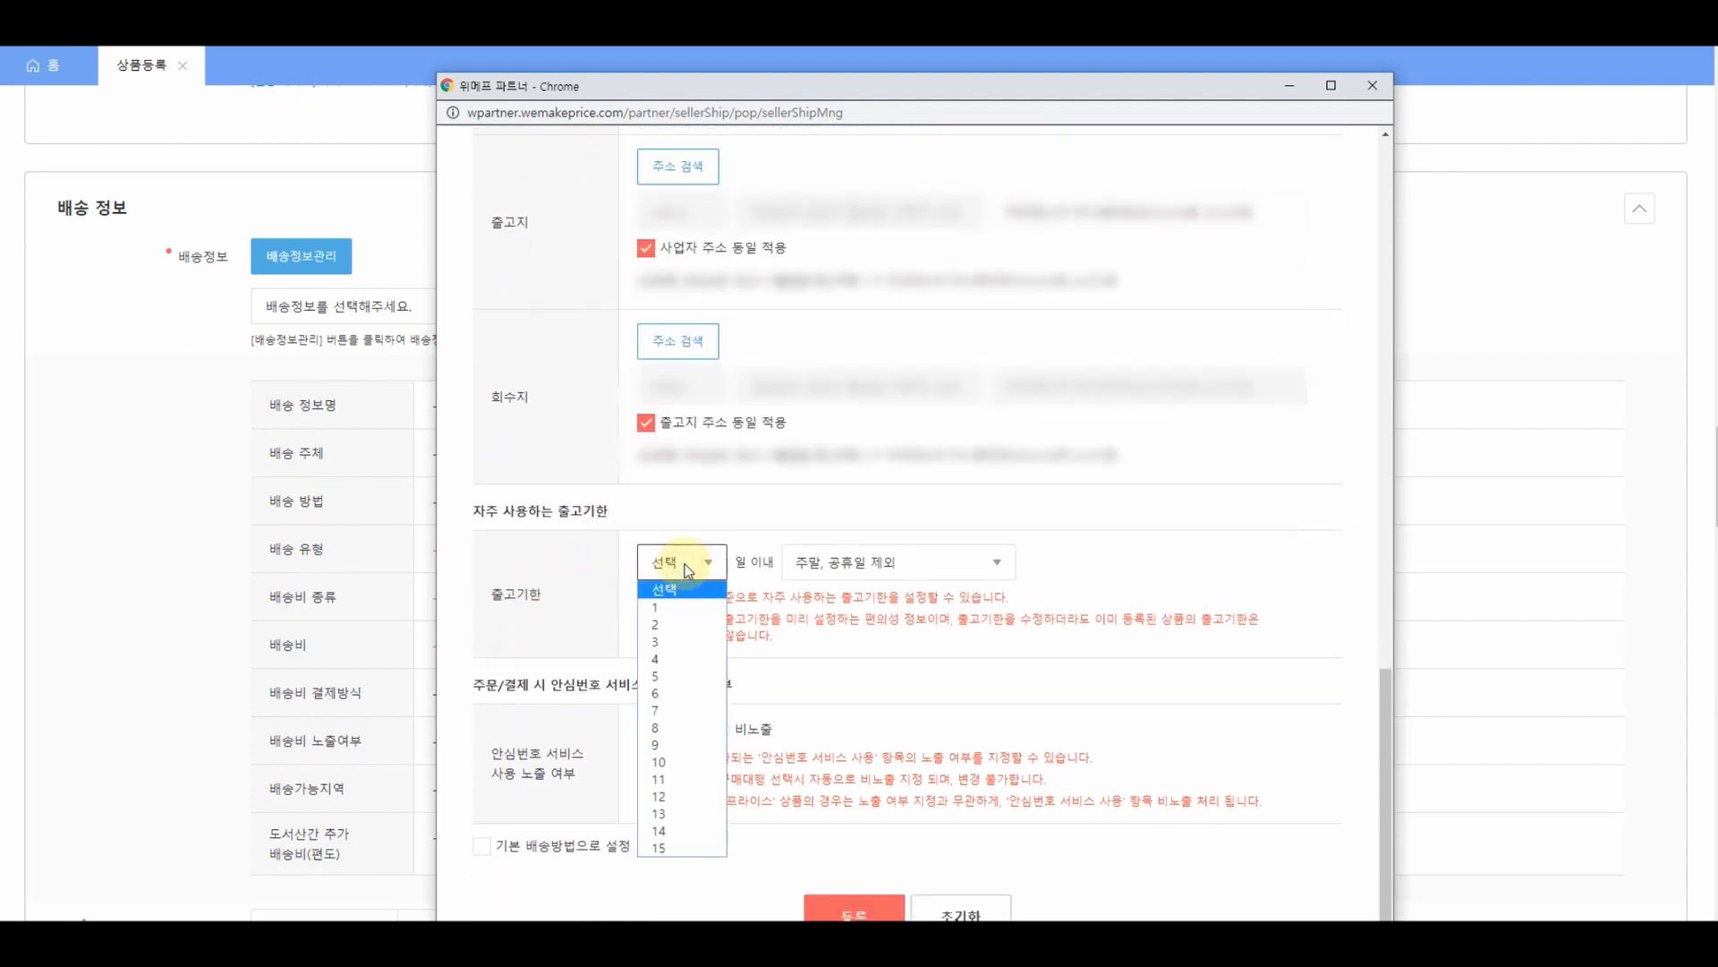
click(662, 761)
click(864, 562)
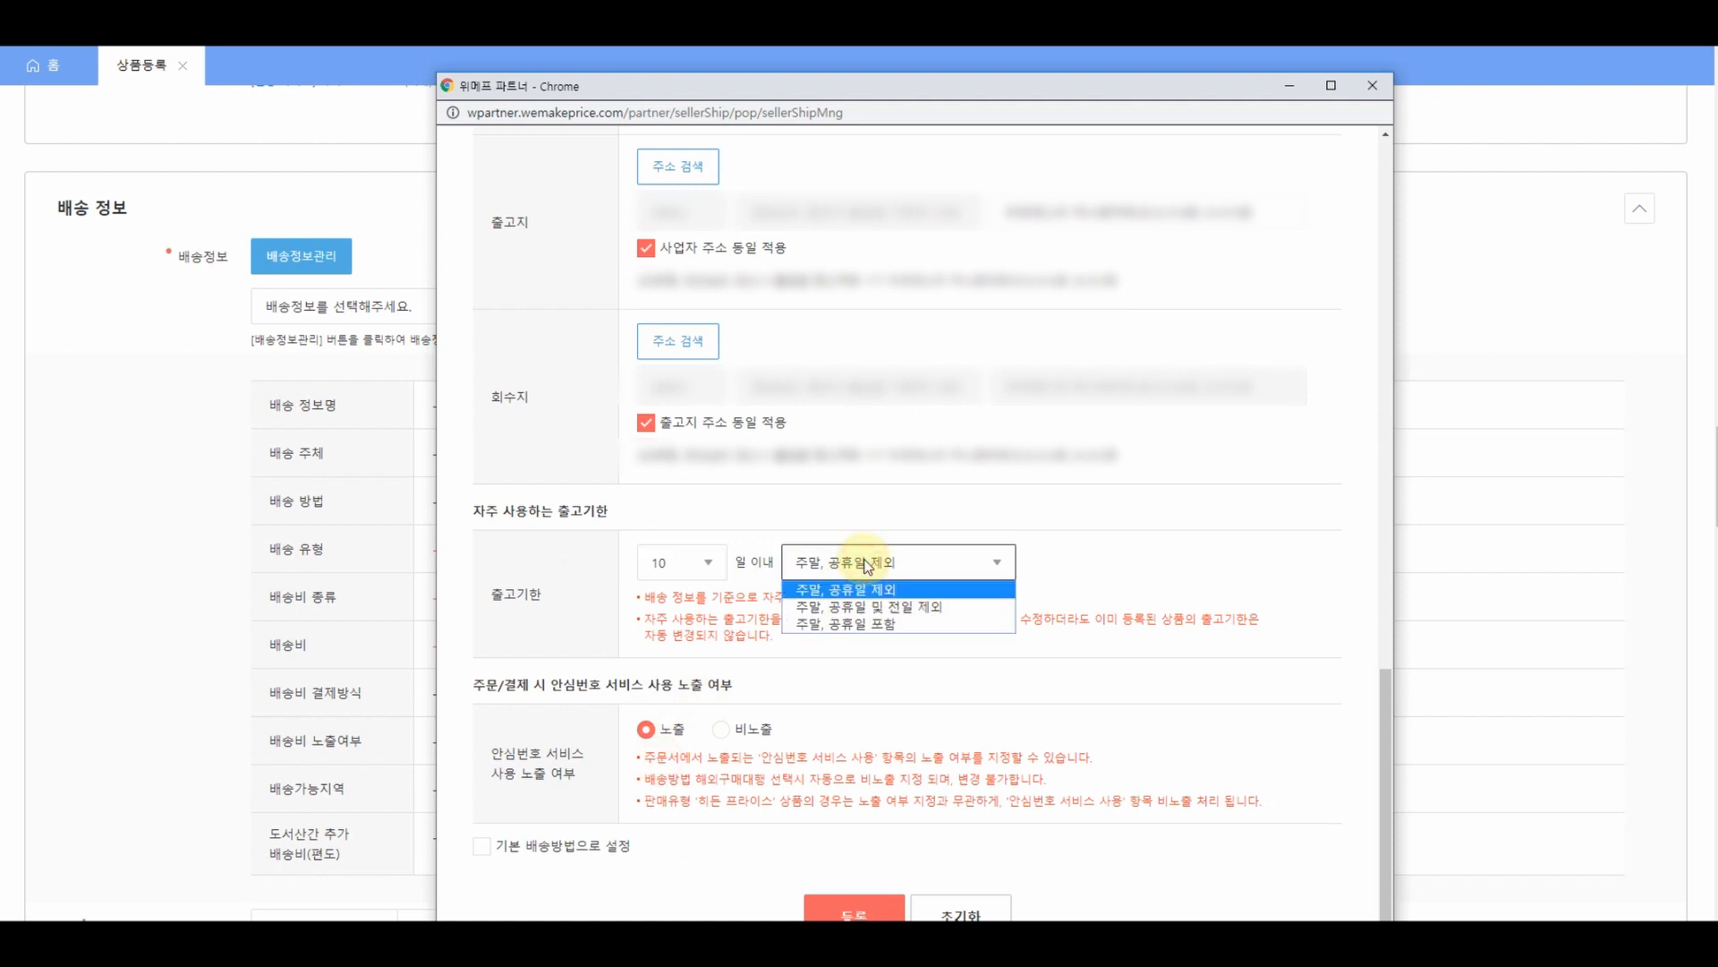
click(866, 563)
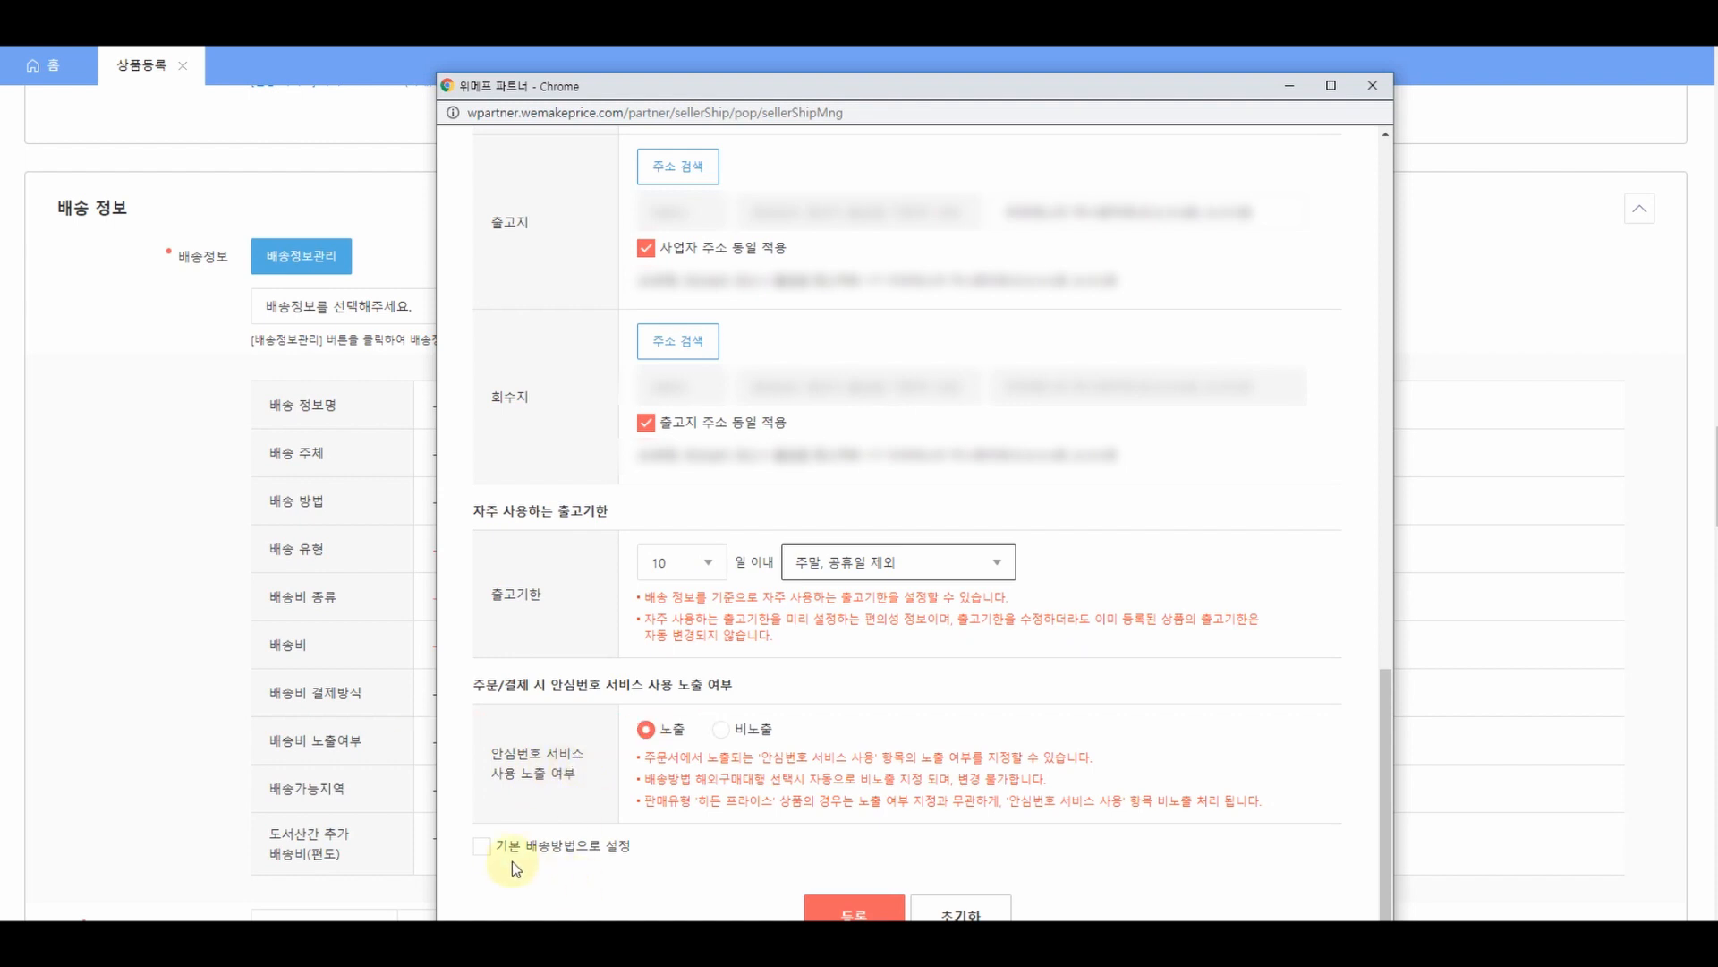
click(483, 848)
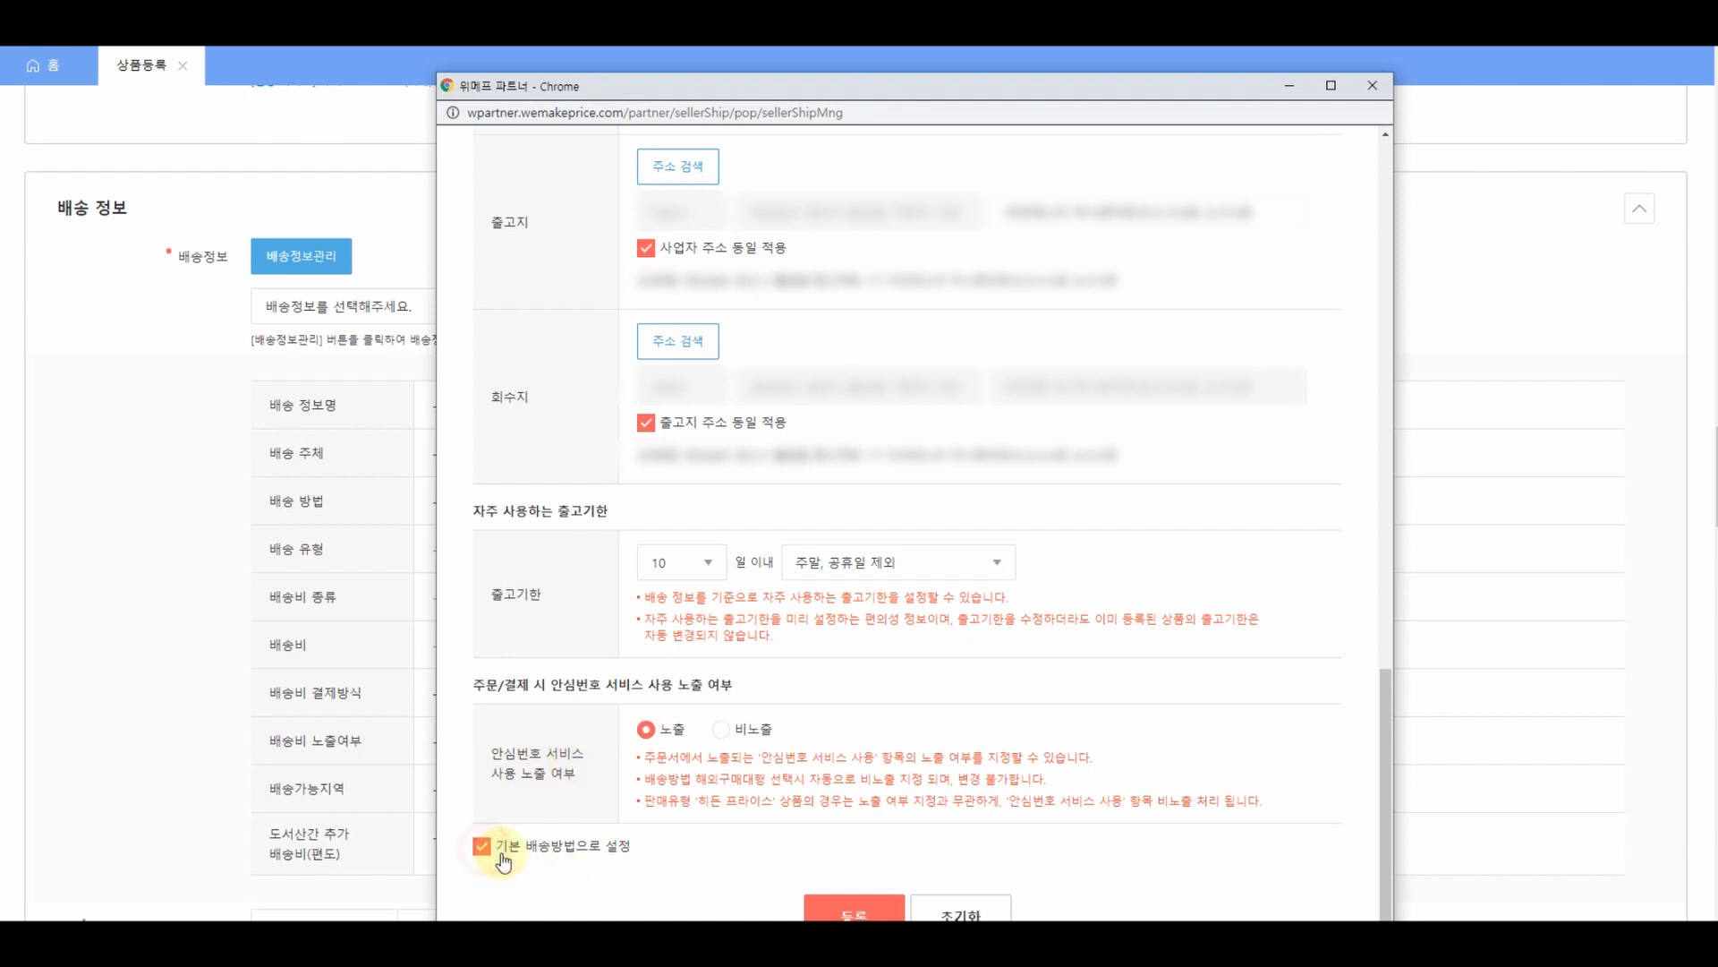
click(855, 908)
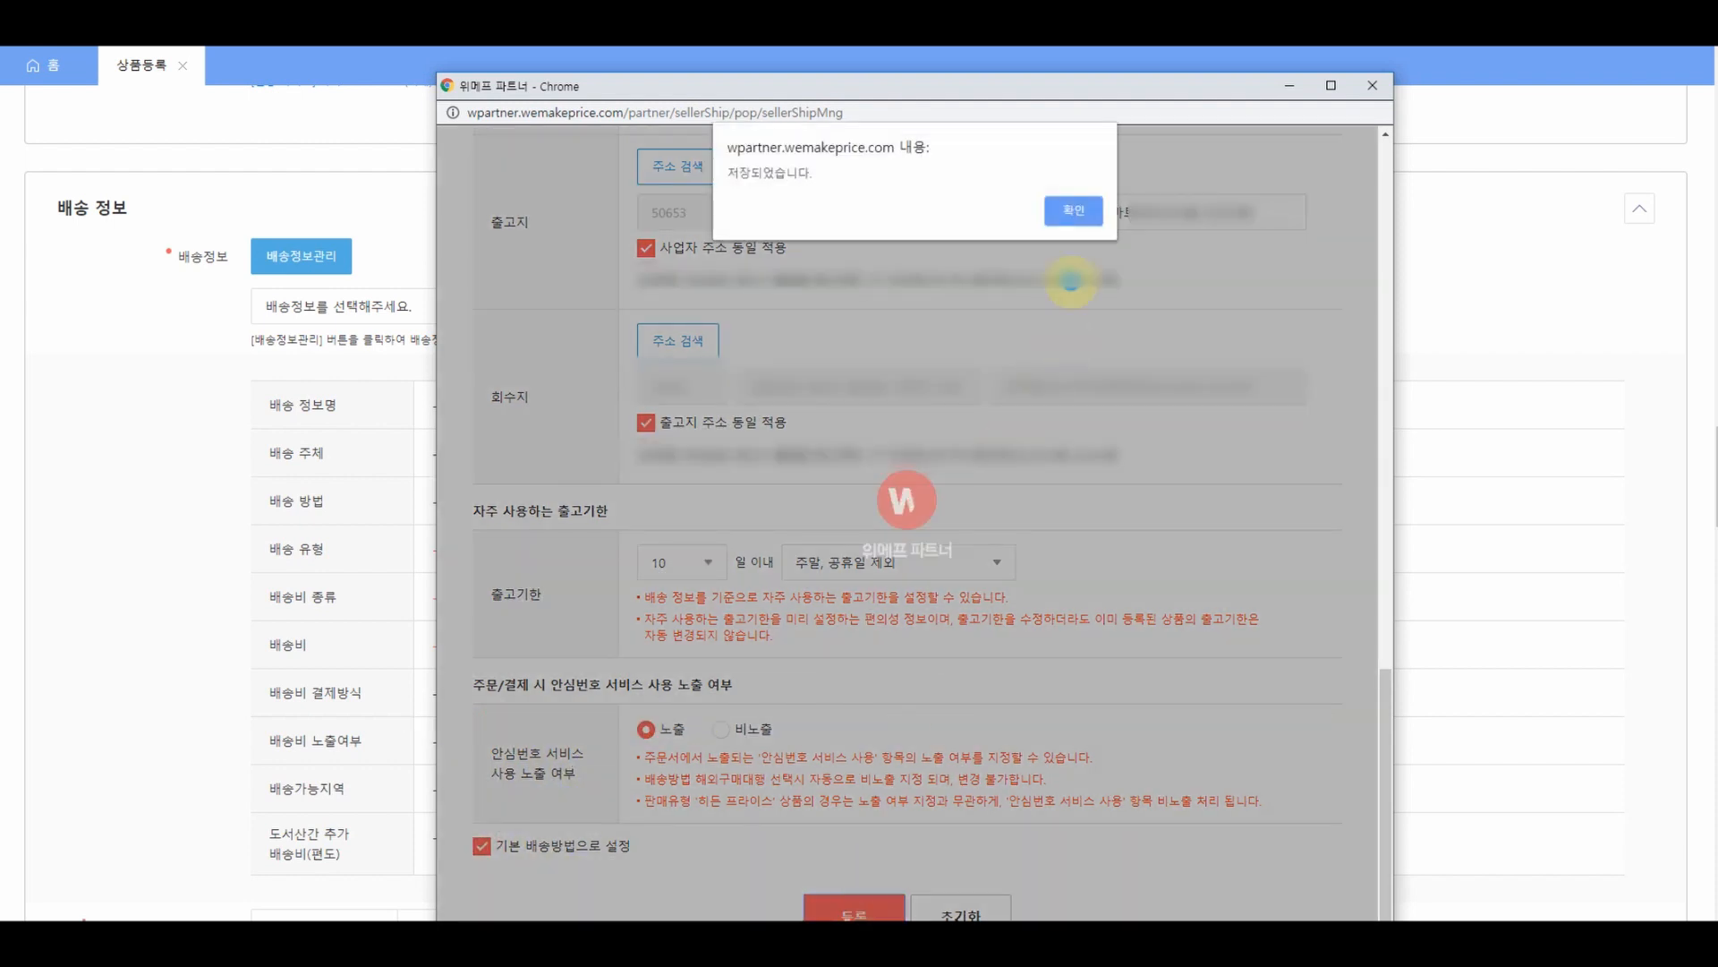
- Dismiss the saved alert, close the shipping window, and start a new 위메프 basic-settings entry in Sellerpick
click(1073, 210)
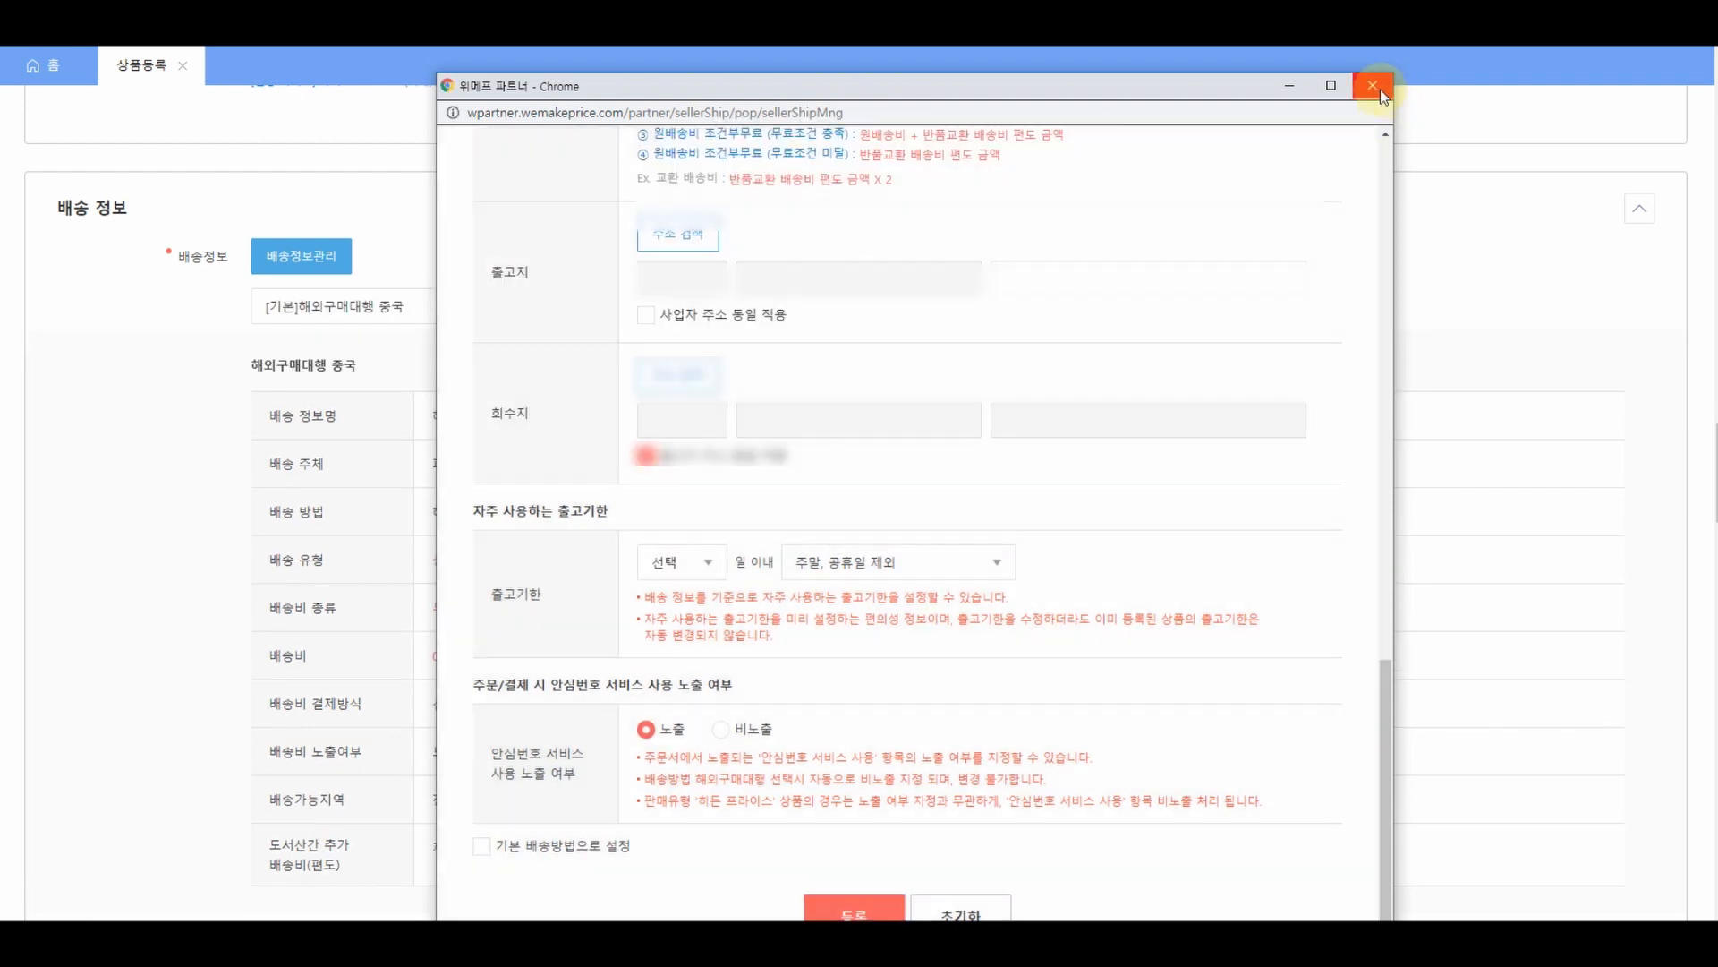
click(1372, 85)
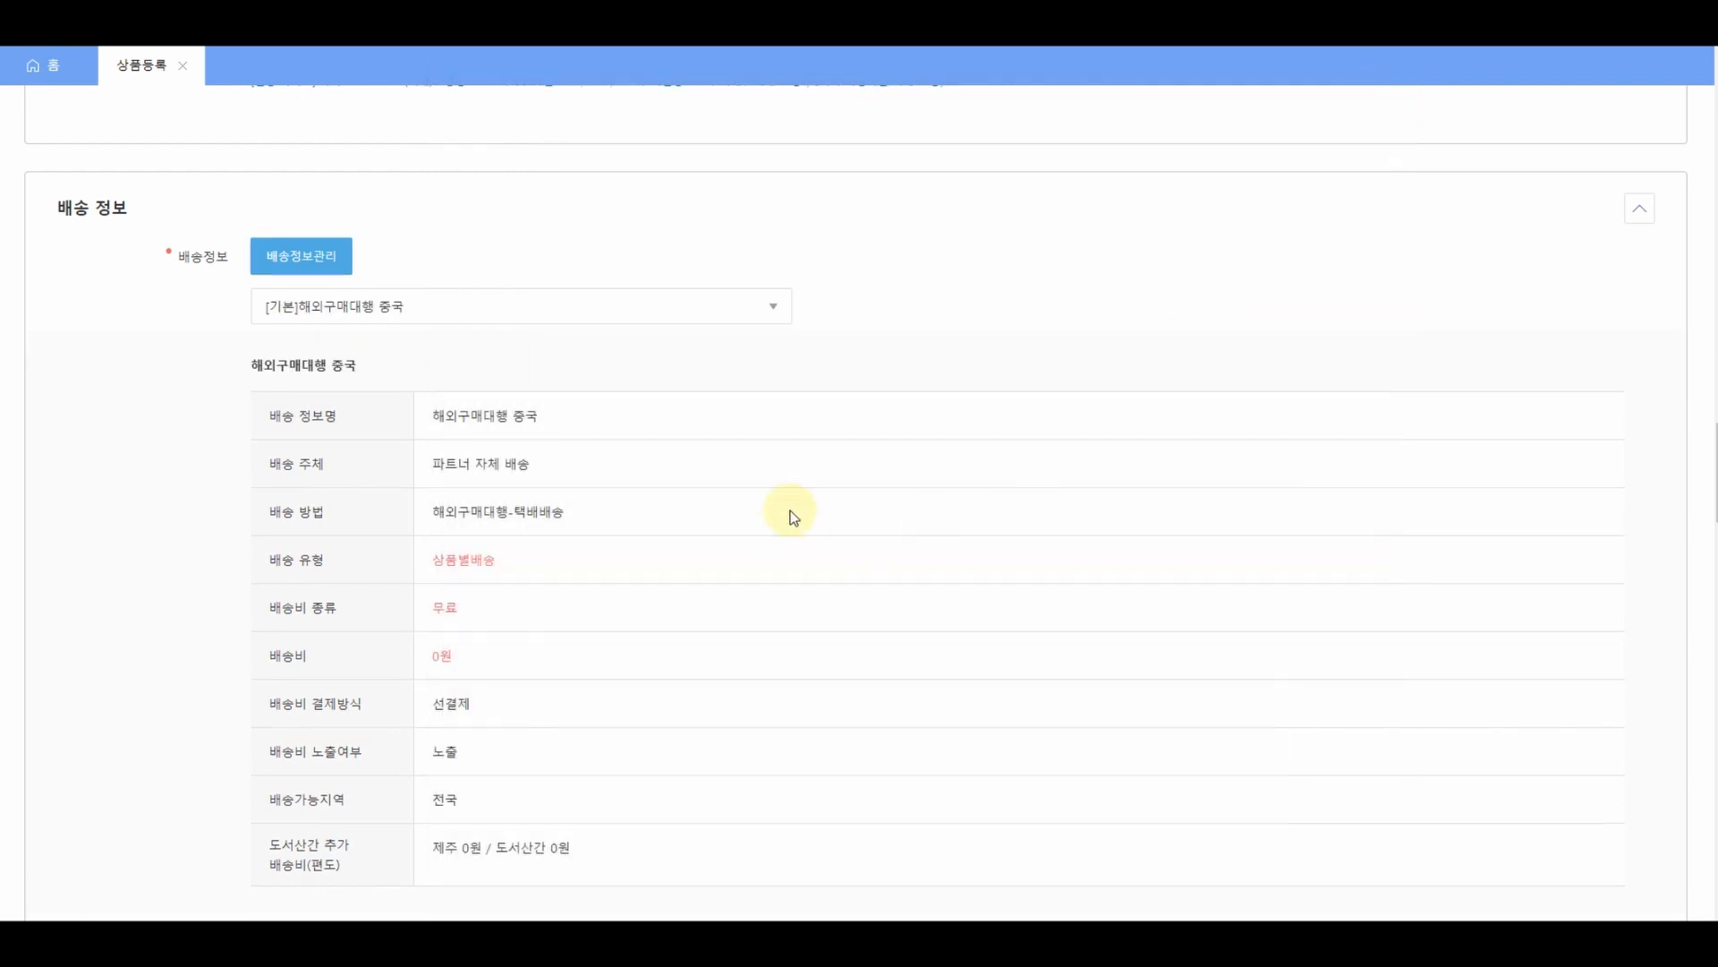
scroll(798, 488, down, 1)
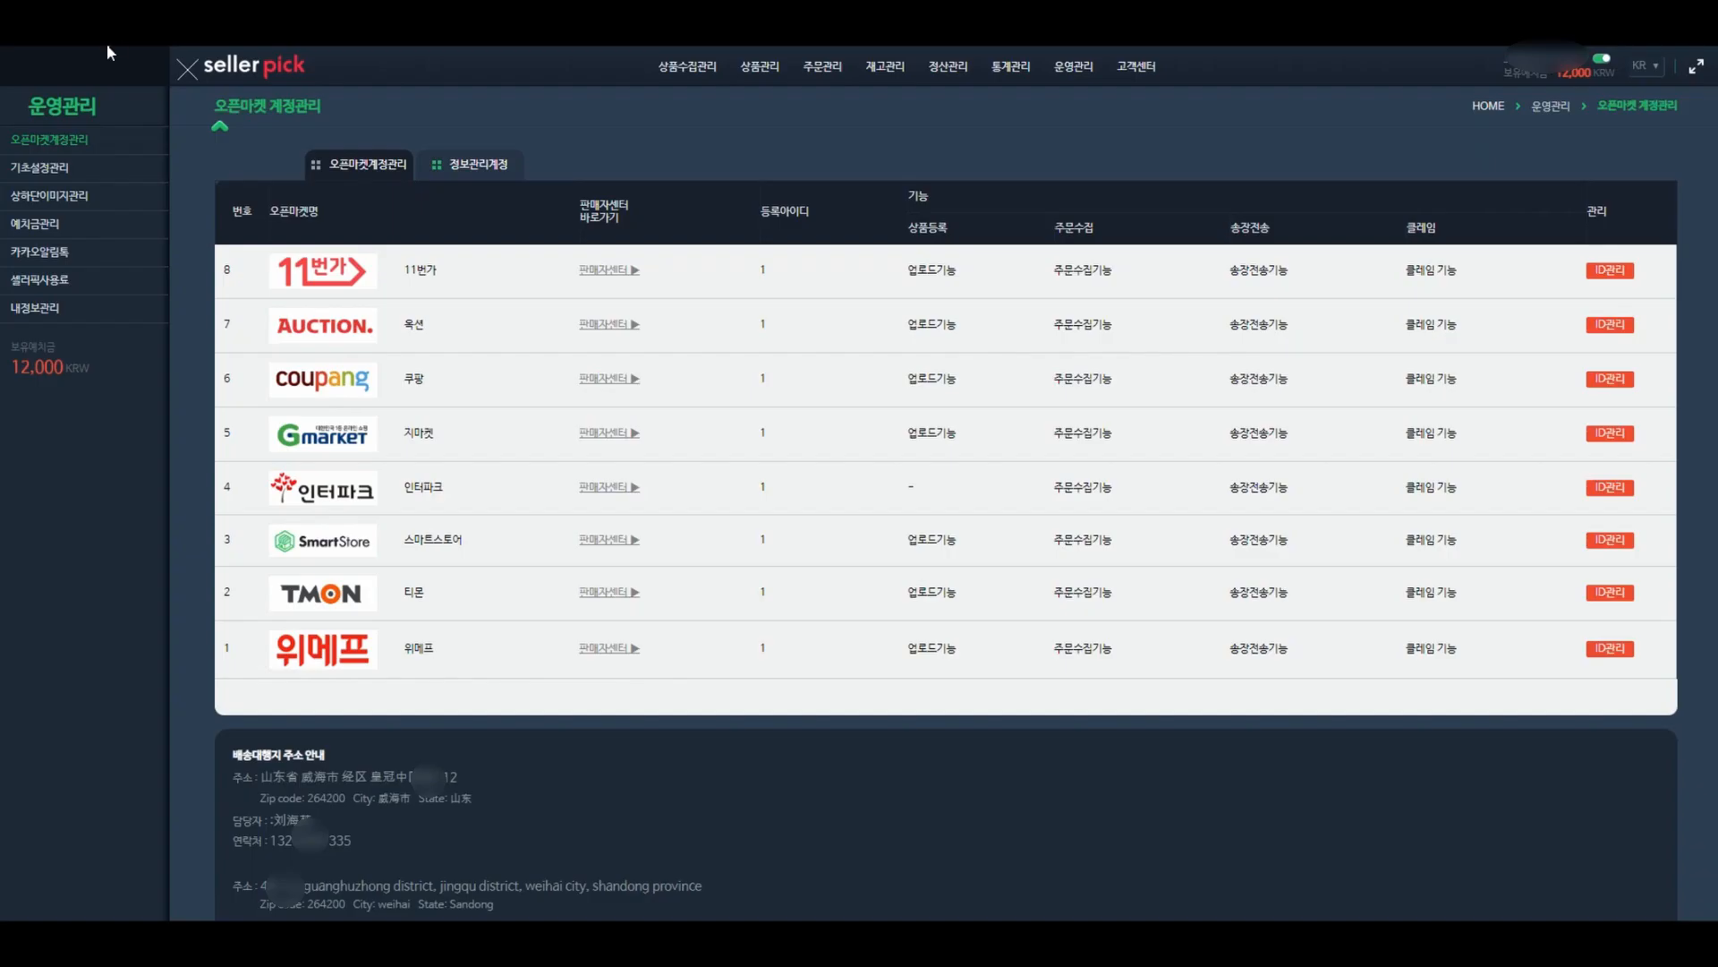
click(60, 170)
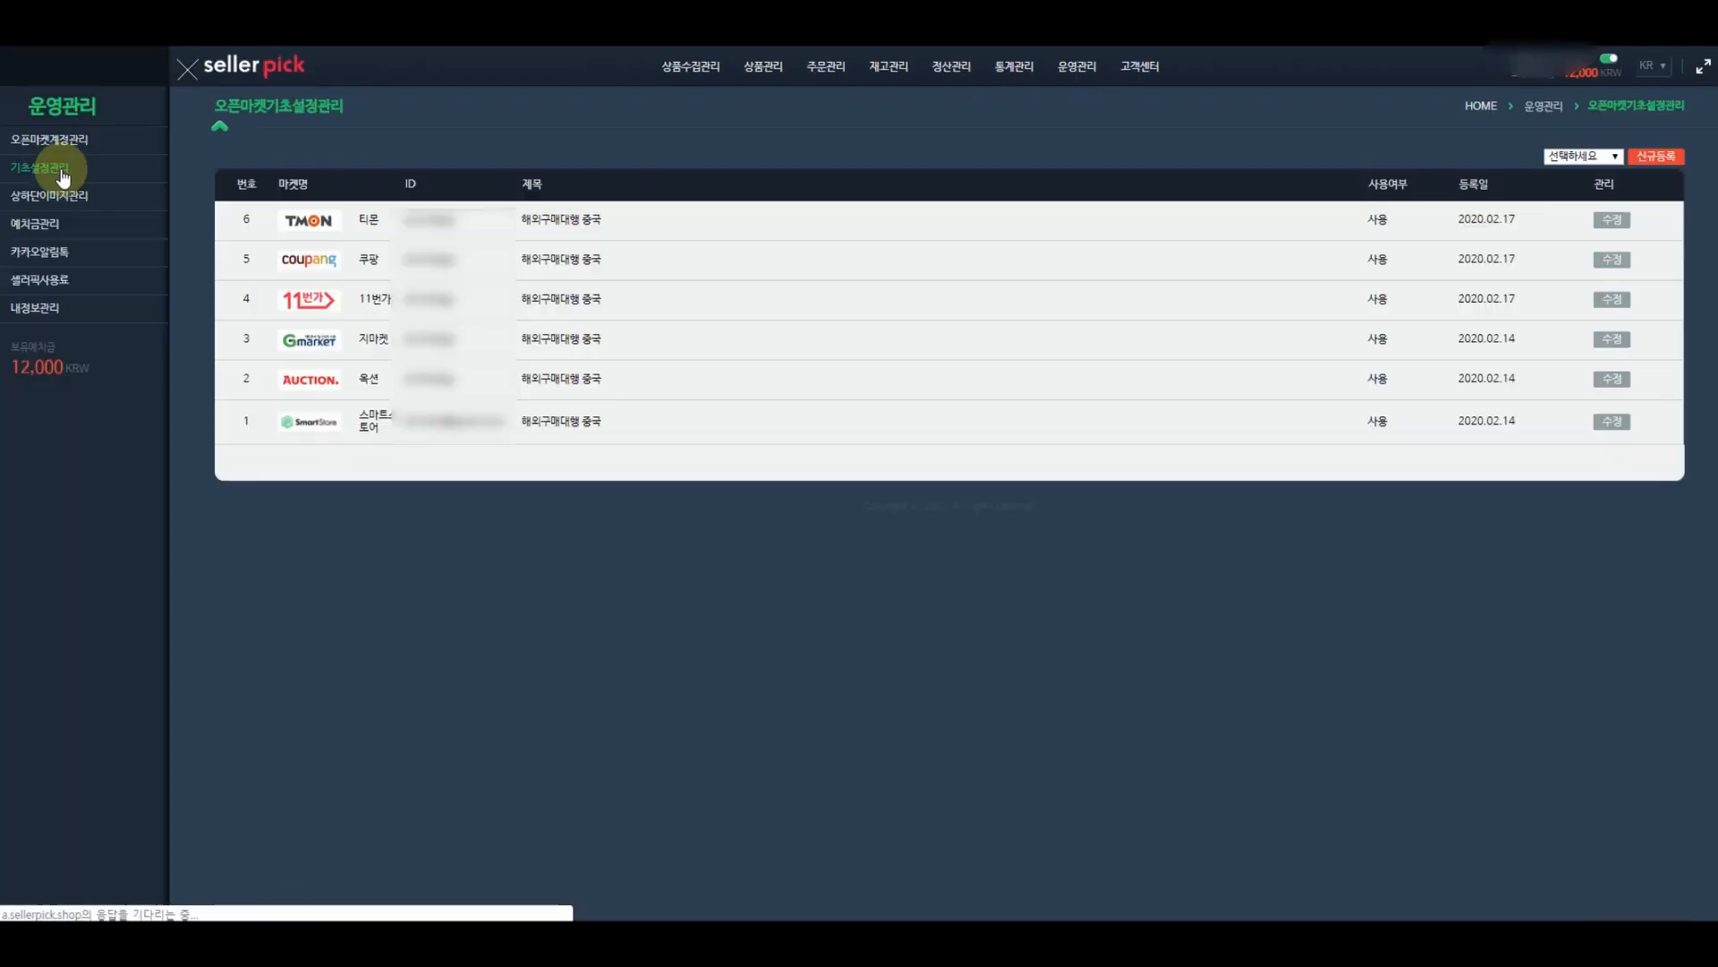
click(1586, 158)
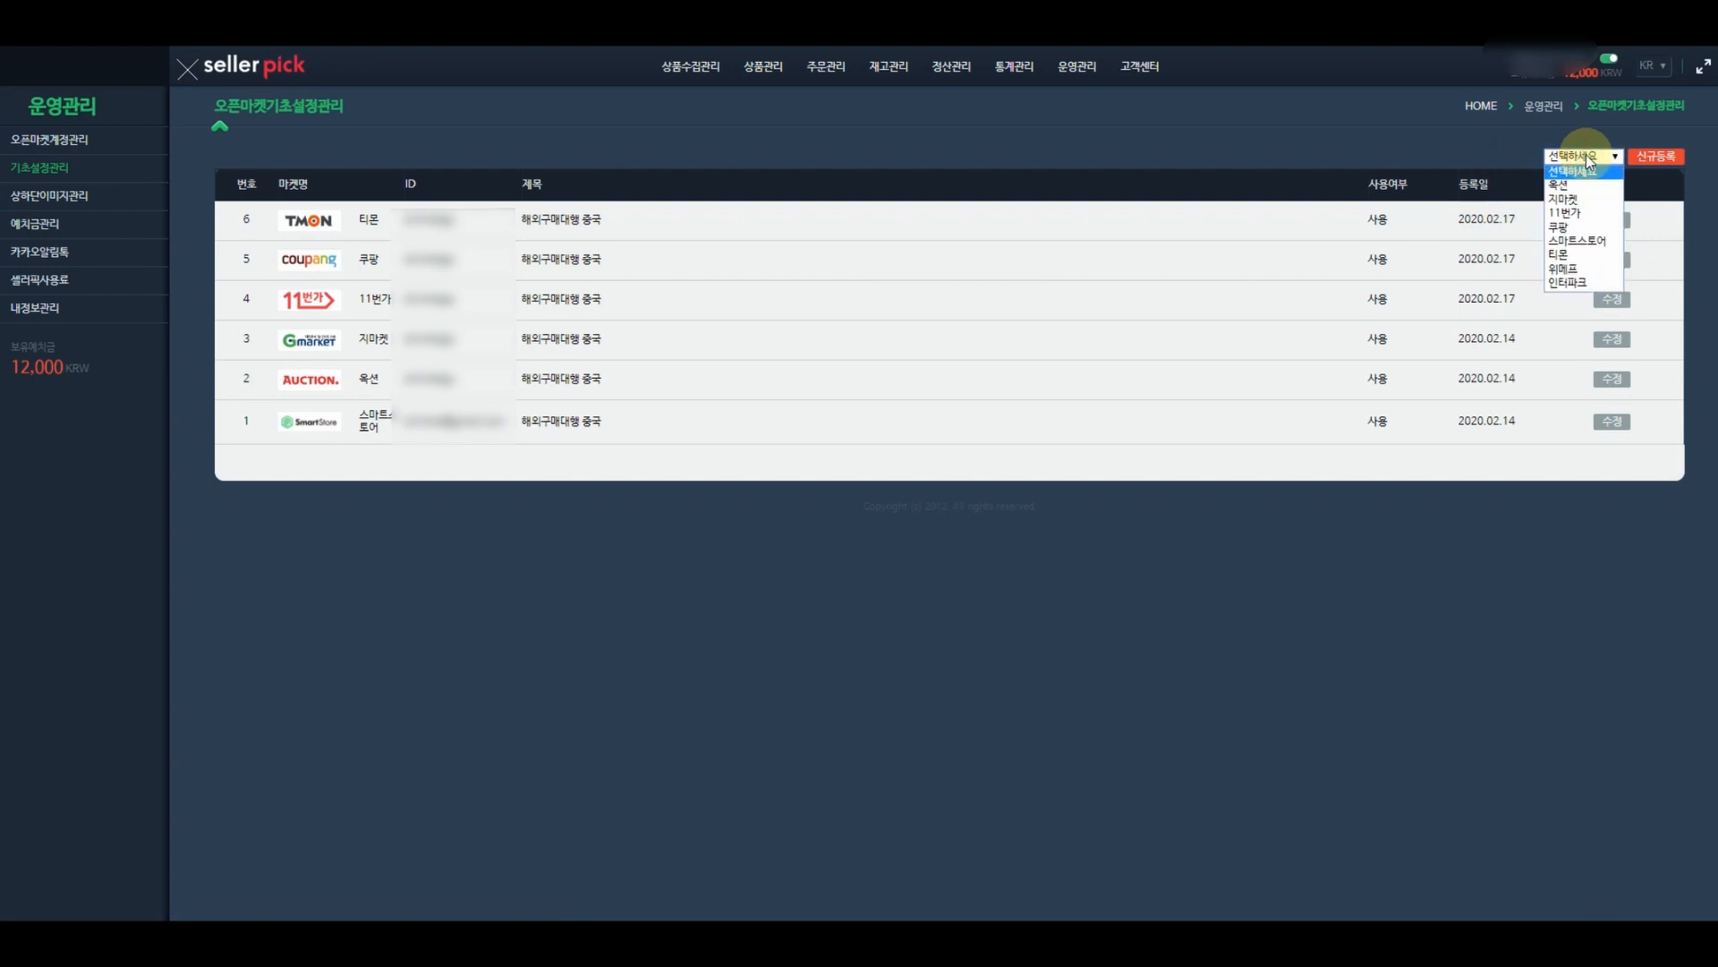
click(1563, 268)
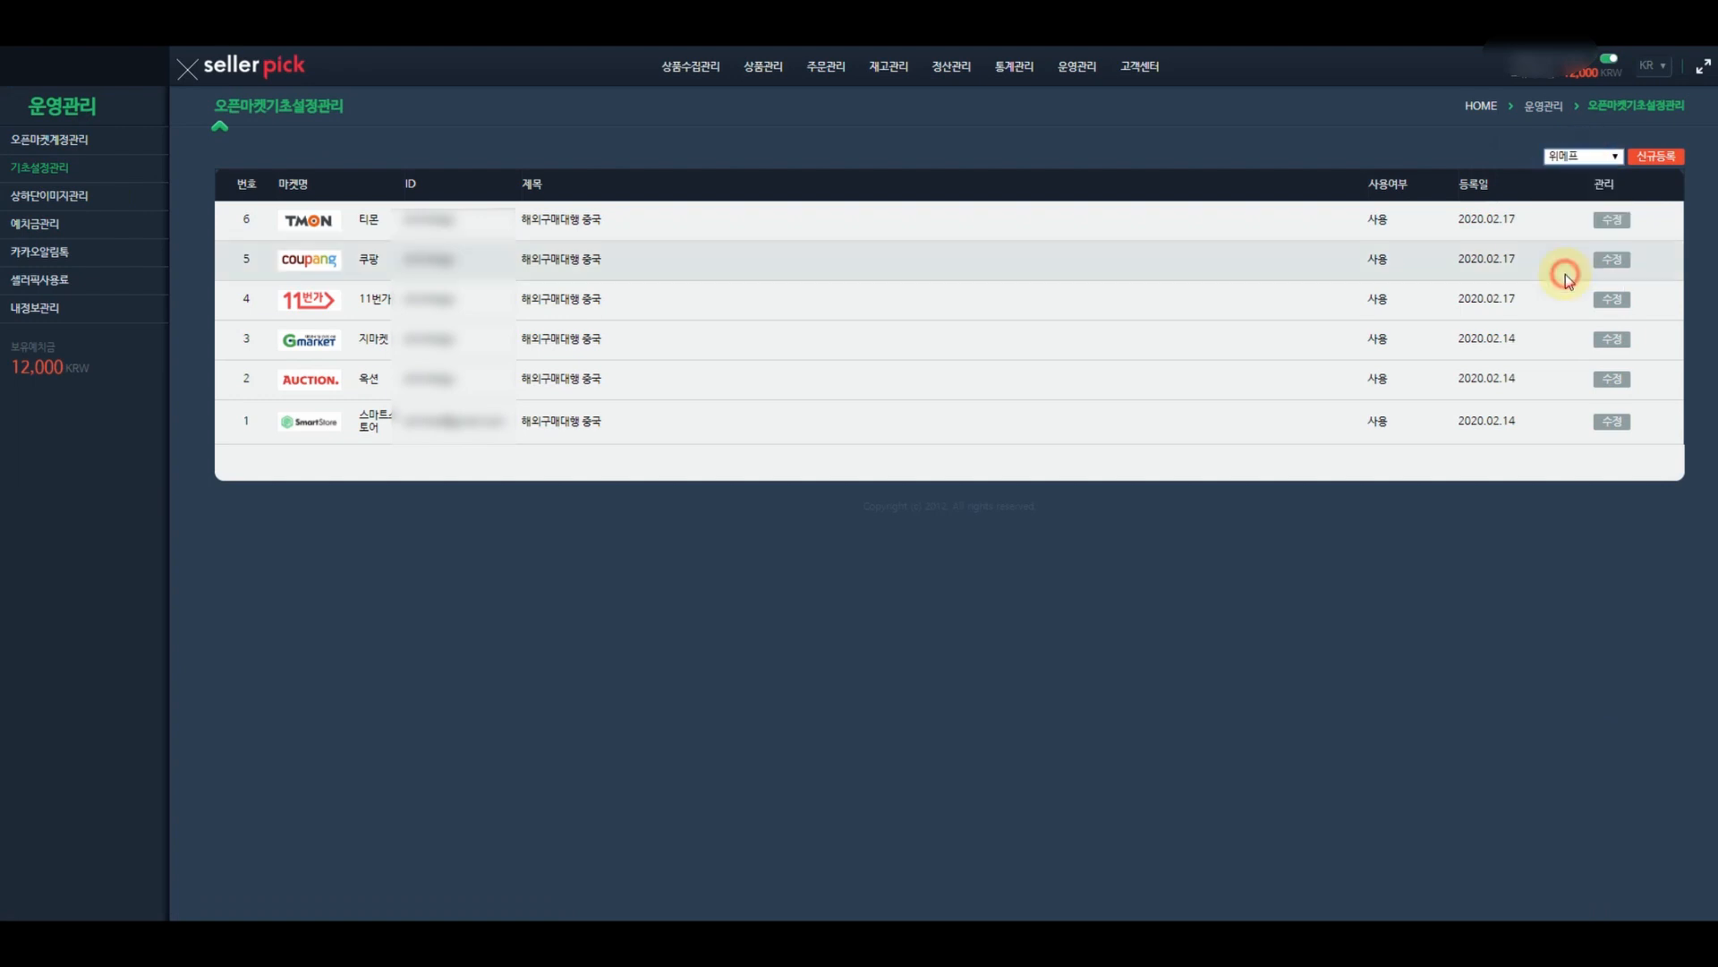
click(1665, 157)
- Pick the 위메프 seller account, title the settings 해외구매대행 중국, and set product condition 새상품
click(606, 227)
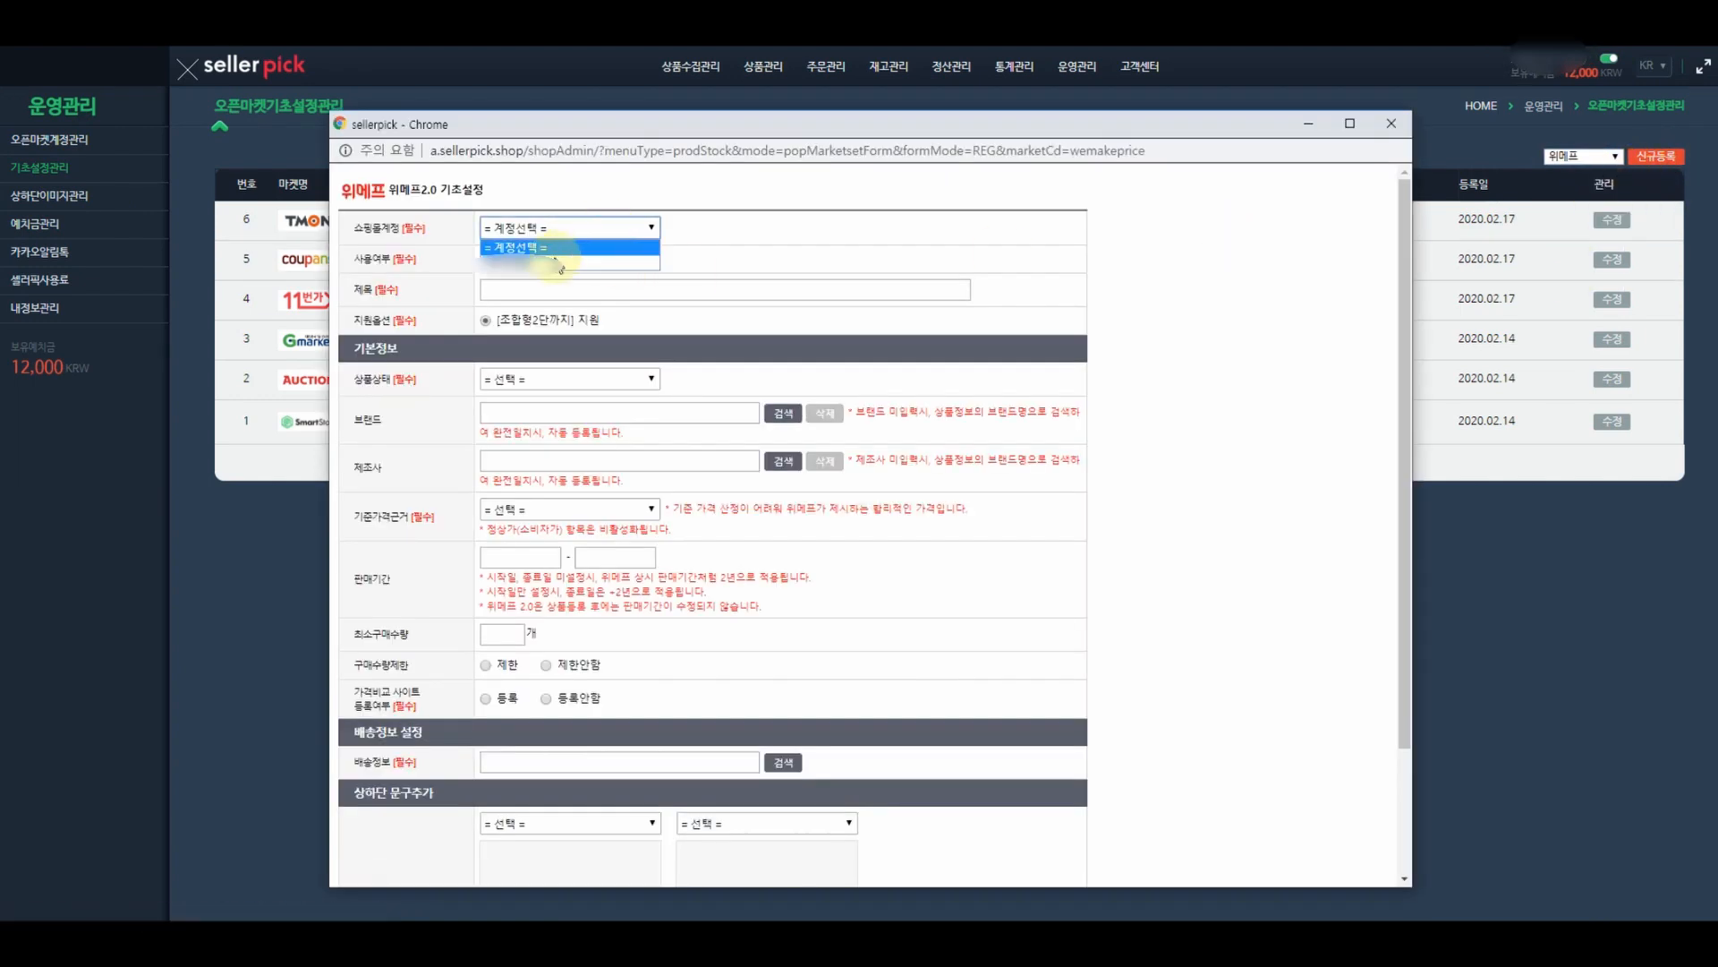
click(548, 261)
click(546, 291)
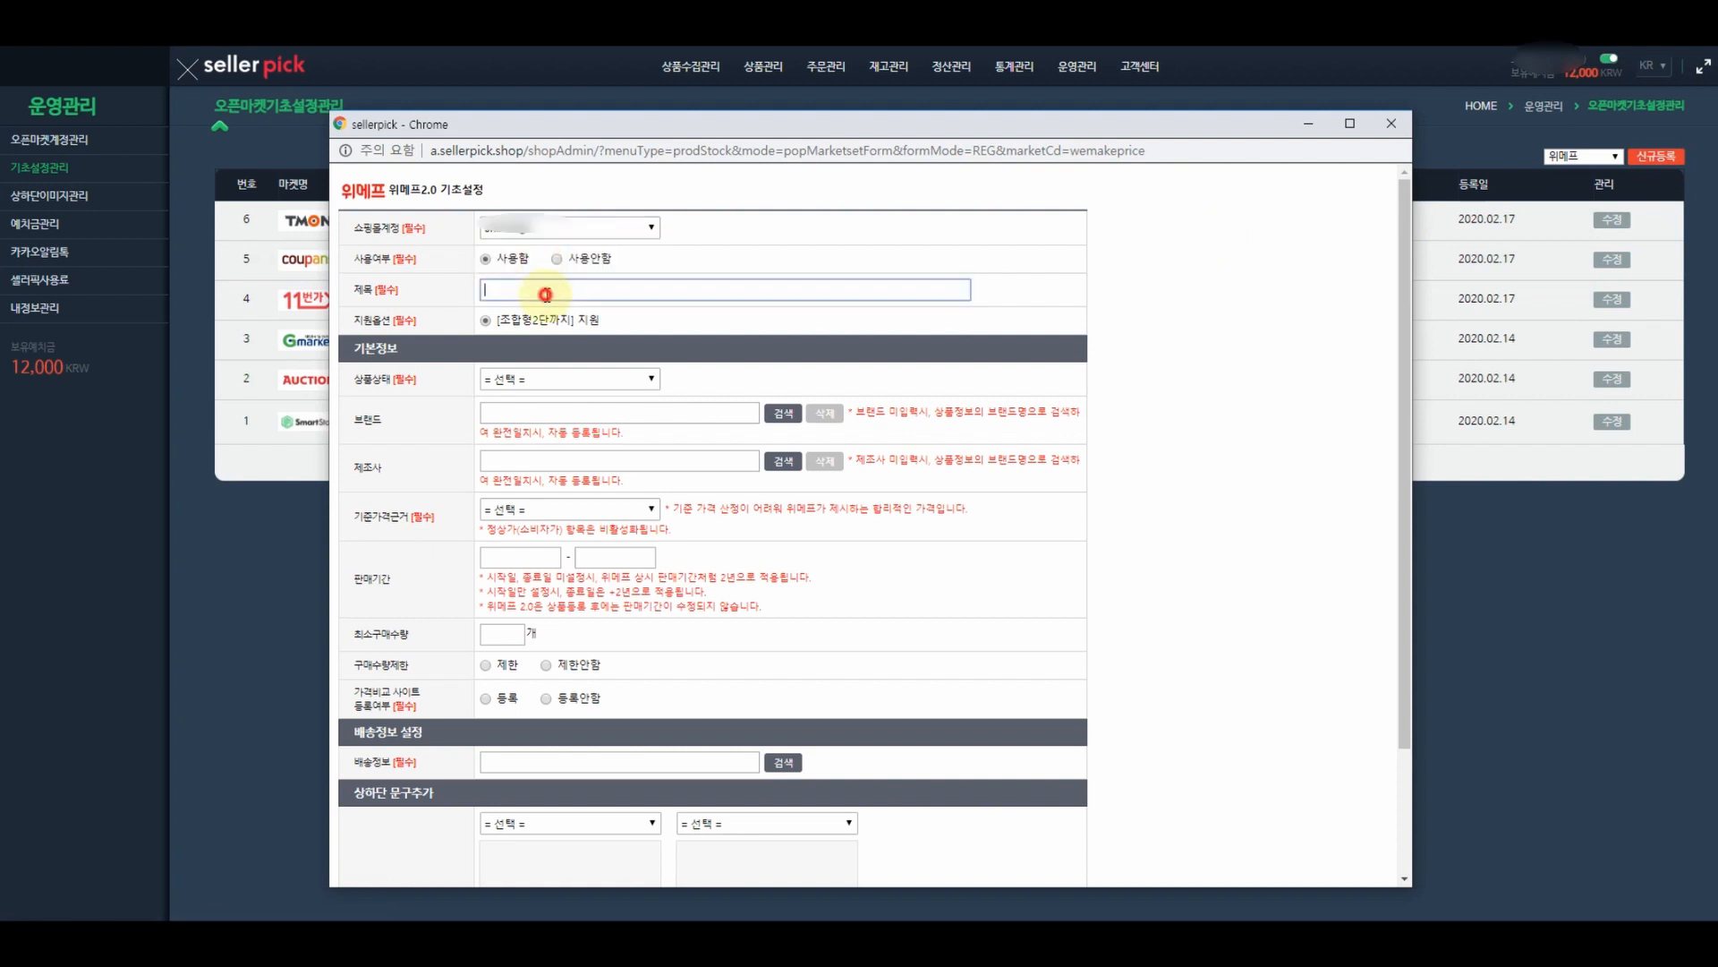
text(해외구매대)
text(행 좋그)
text(ㄱ)
click(545, 379)
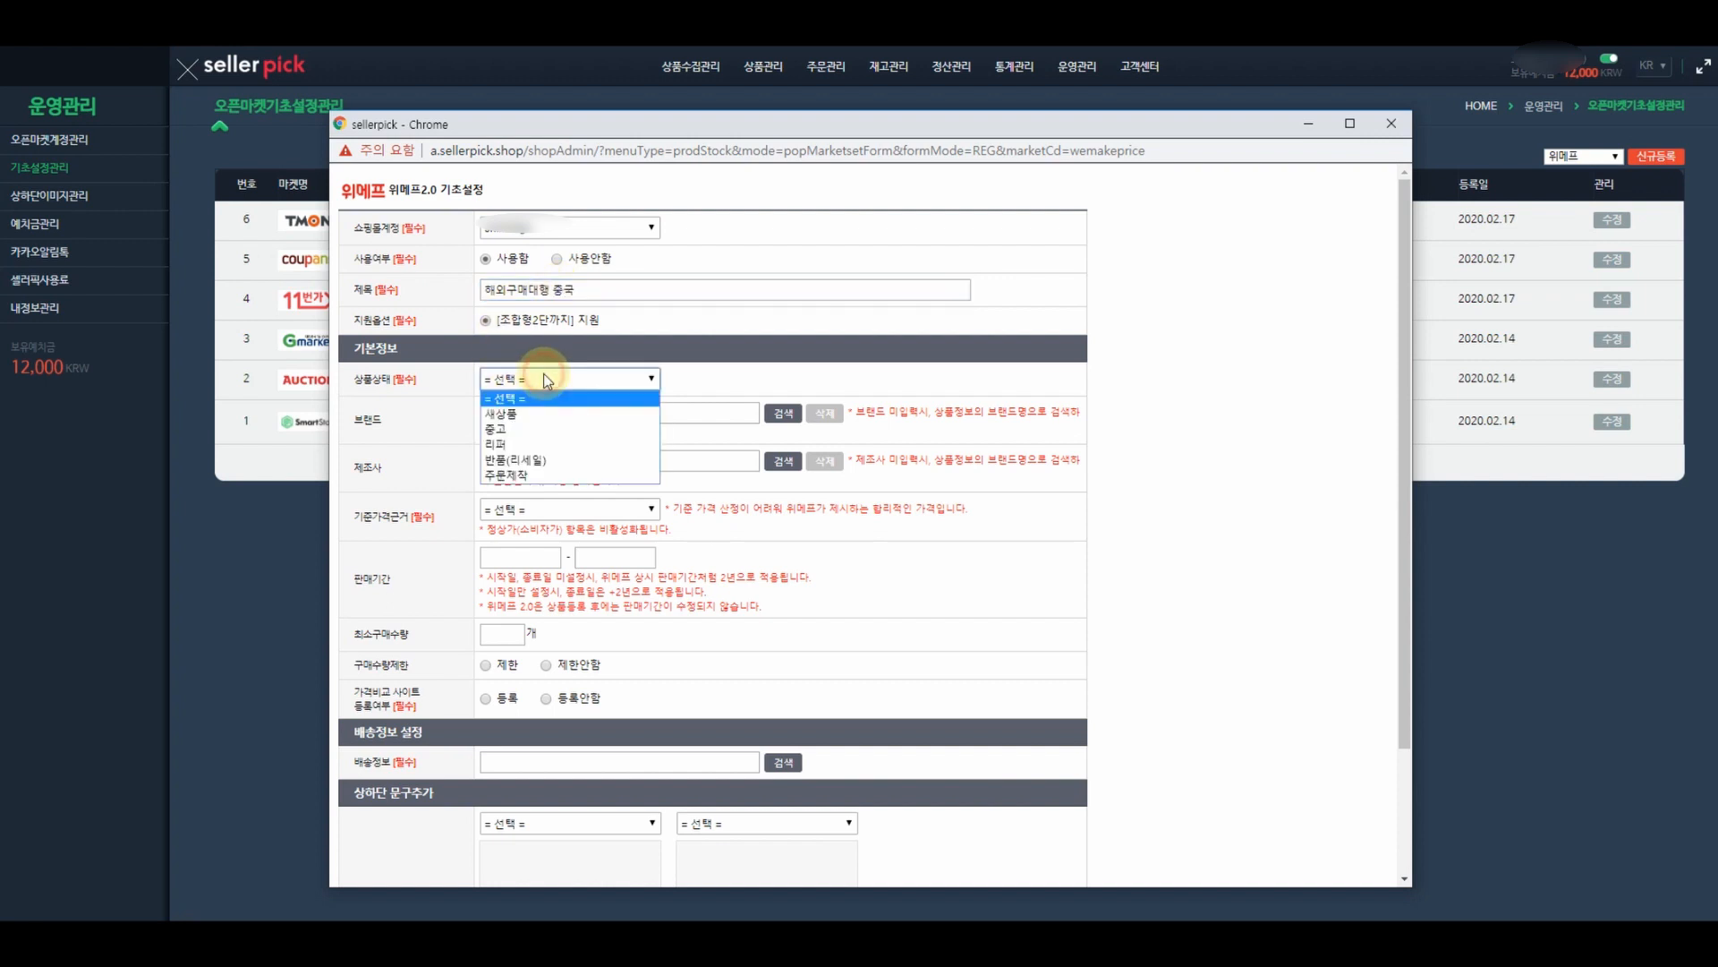
click(530, 412)
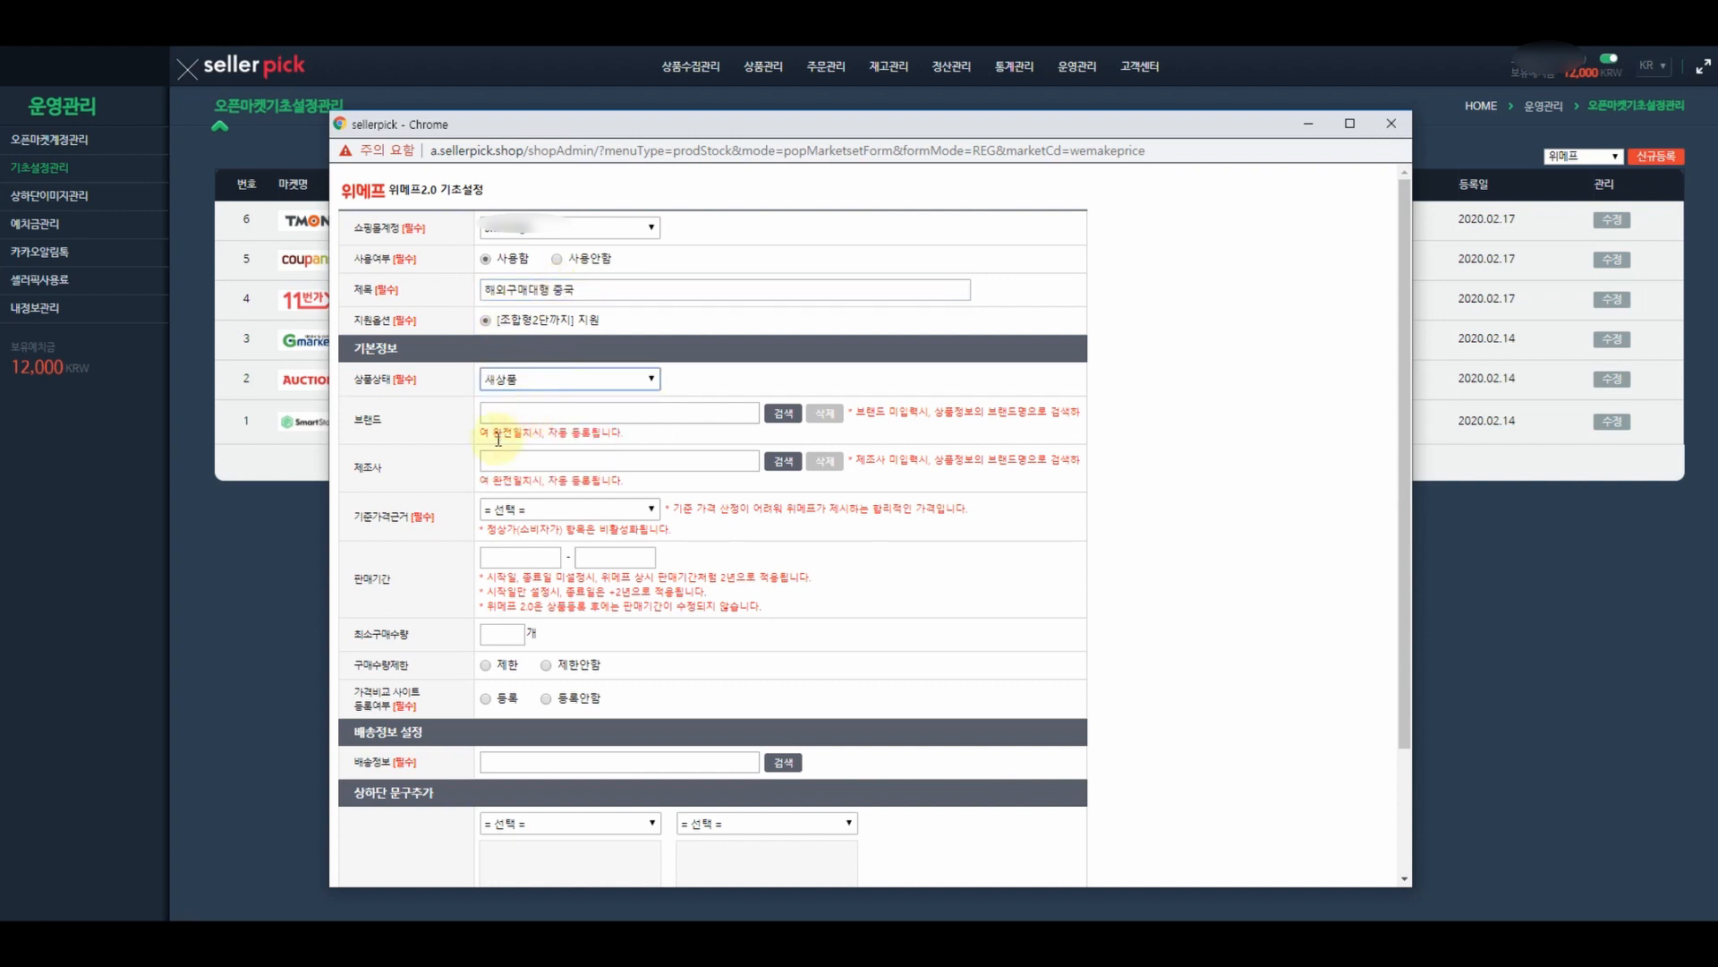
- Set price basis 위메프가, minimum purchase quantity 1, no purchase limit, and price-comparison 등록
scroll(514, 500, down, 2)
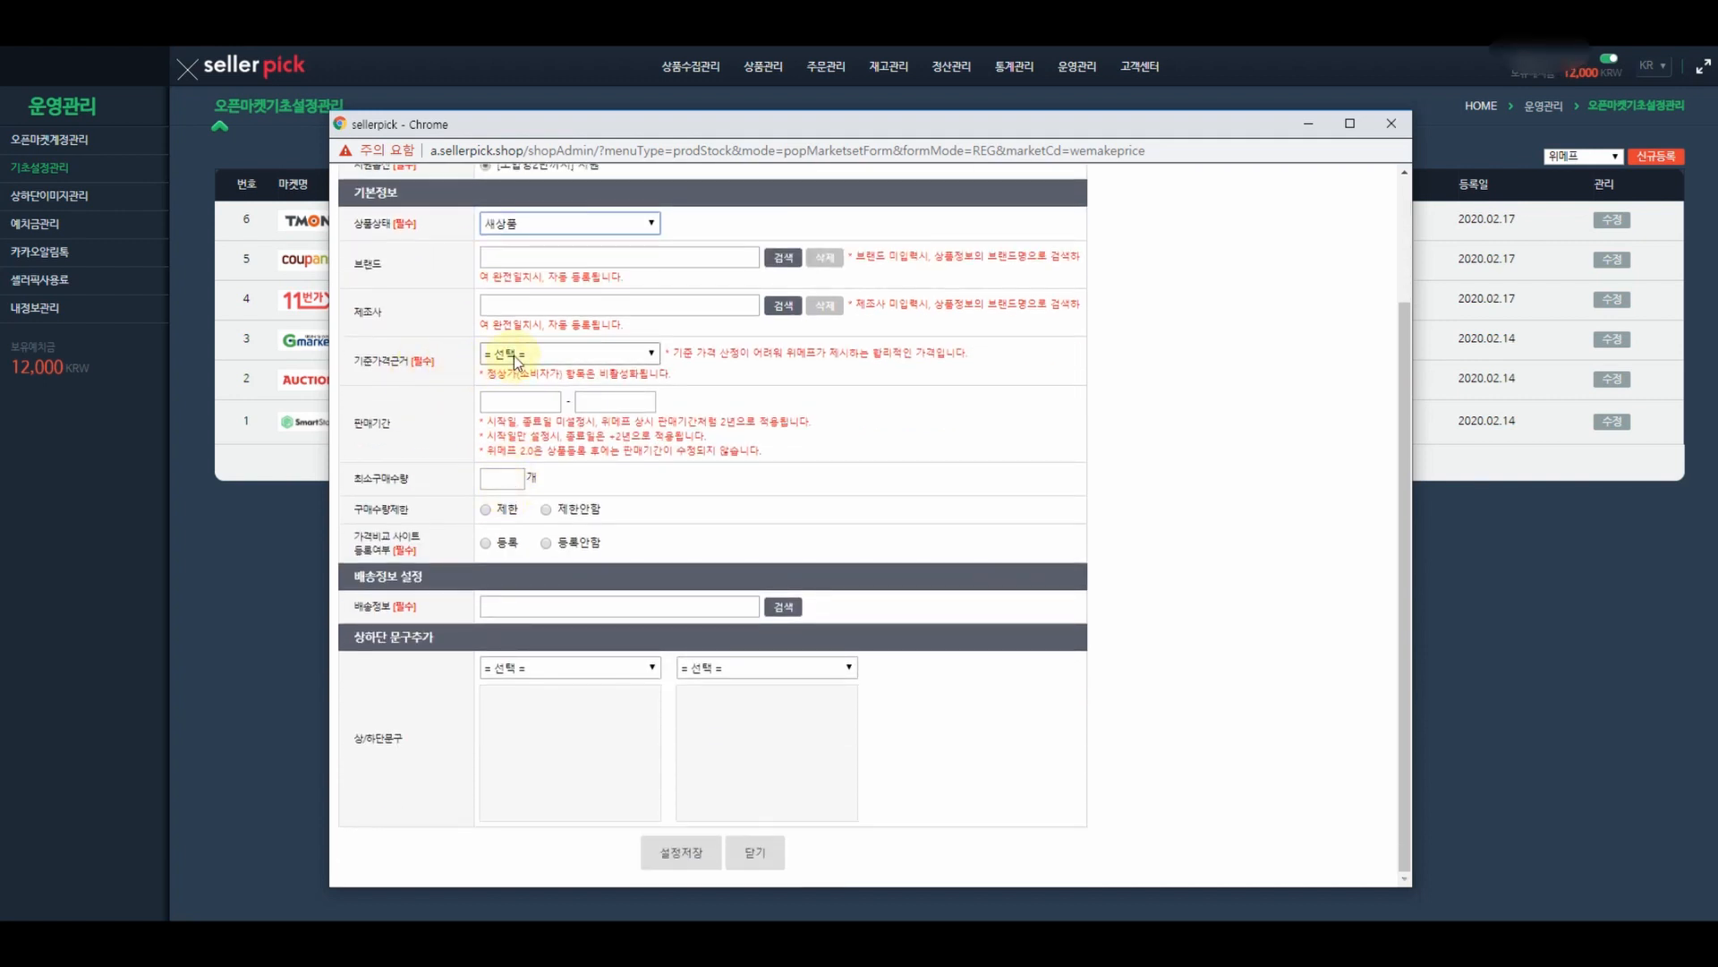
click(513, 356)
click(514, 387)
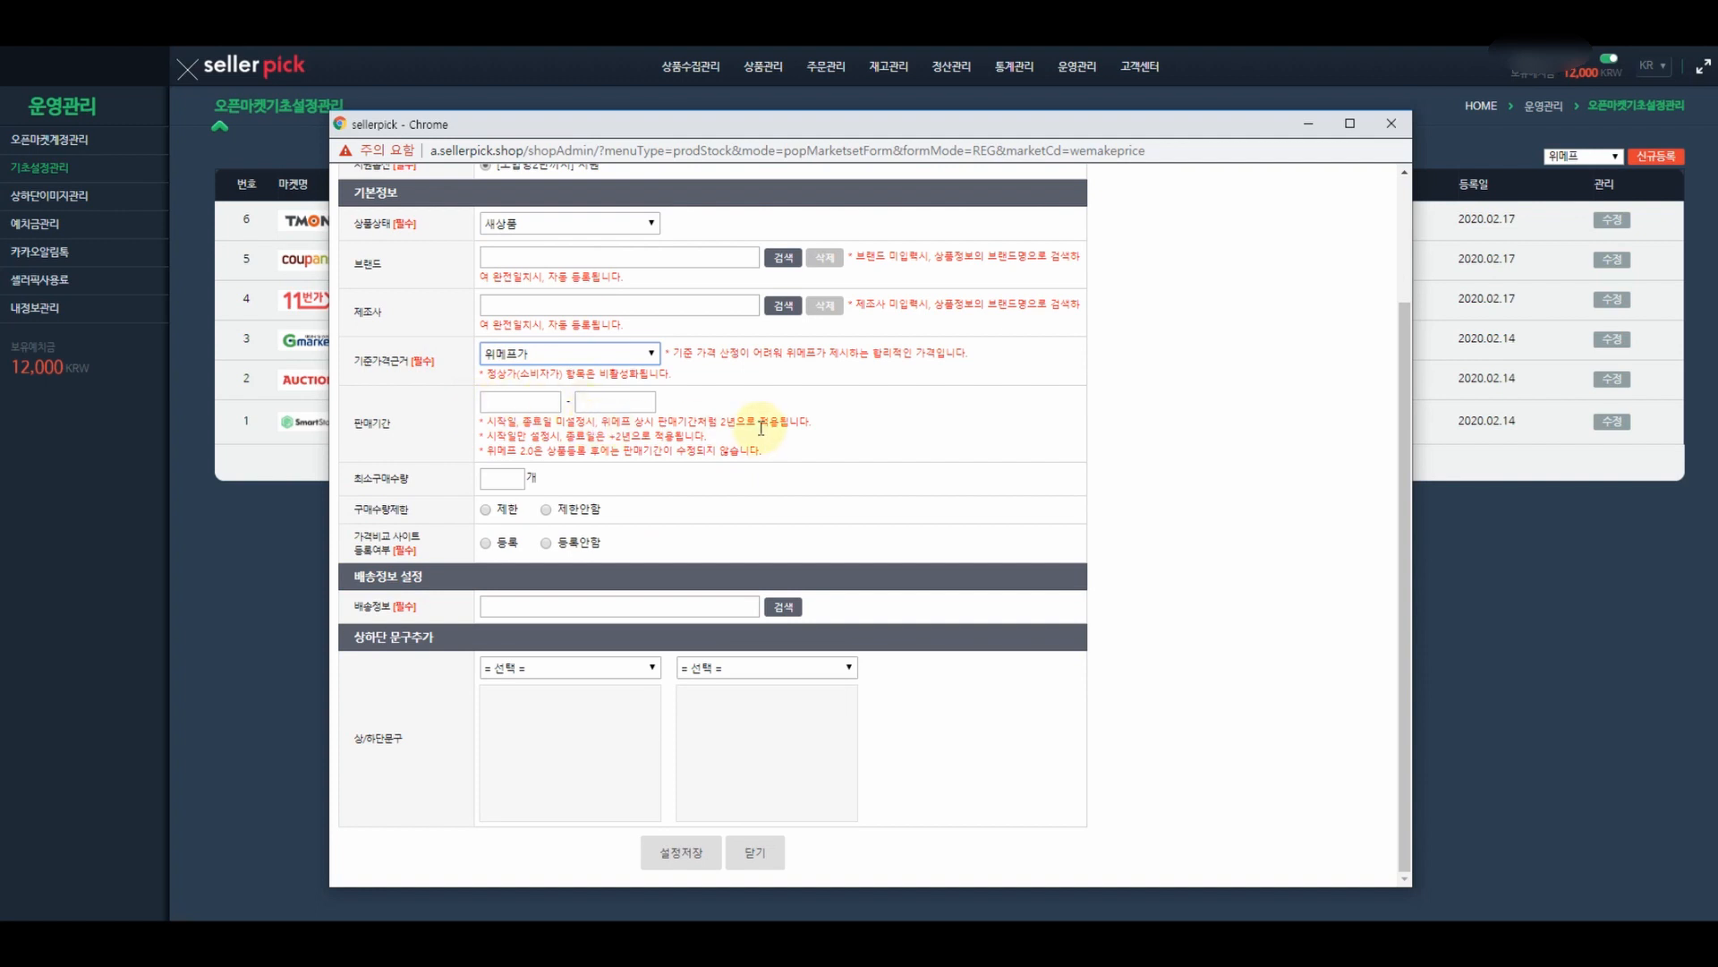
click(513, 477)
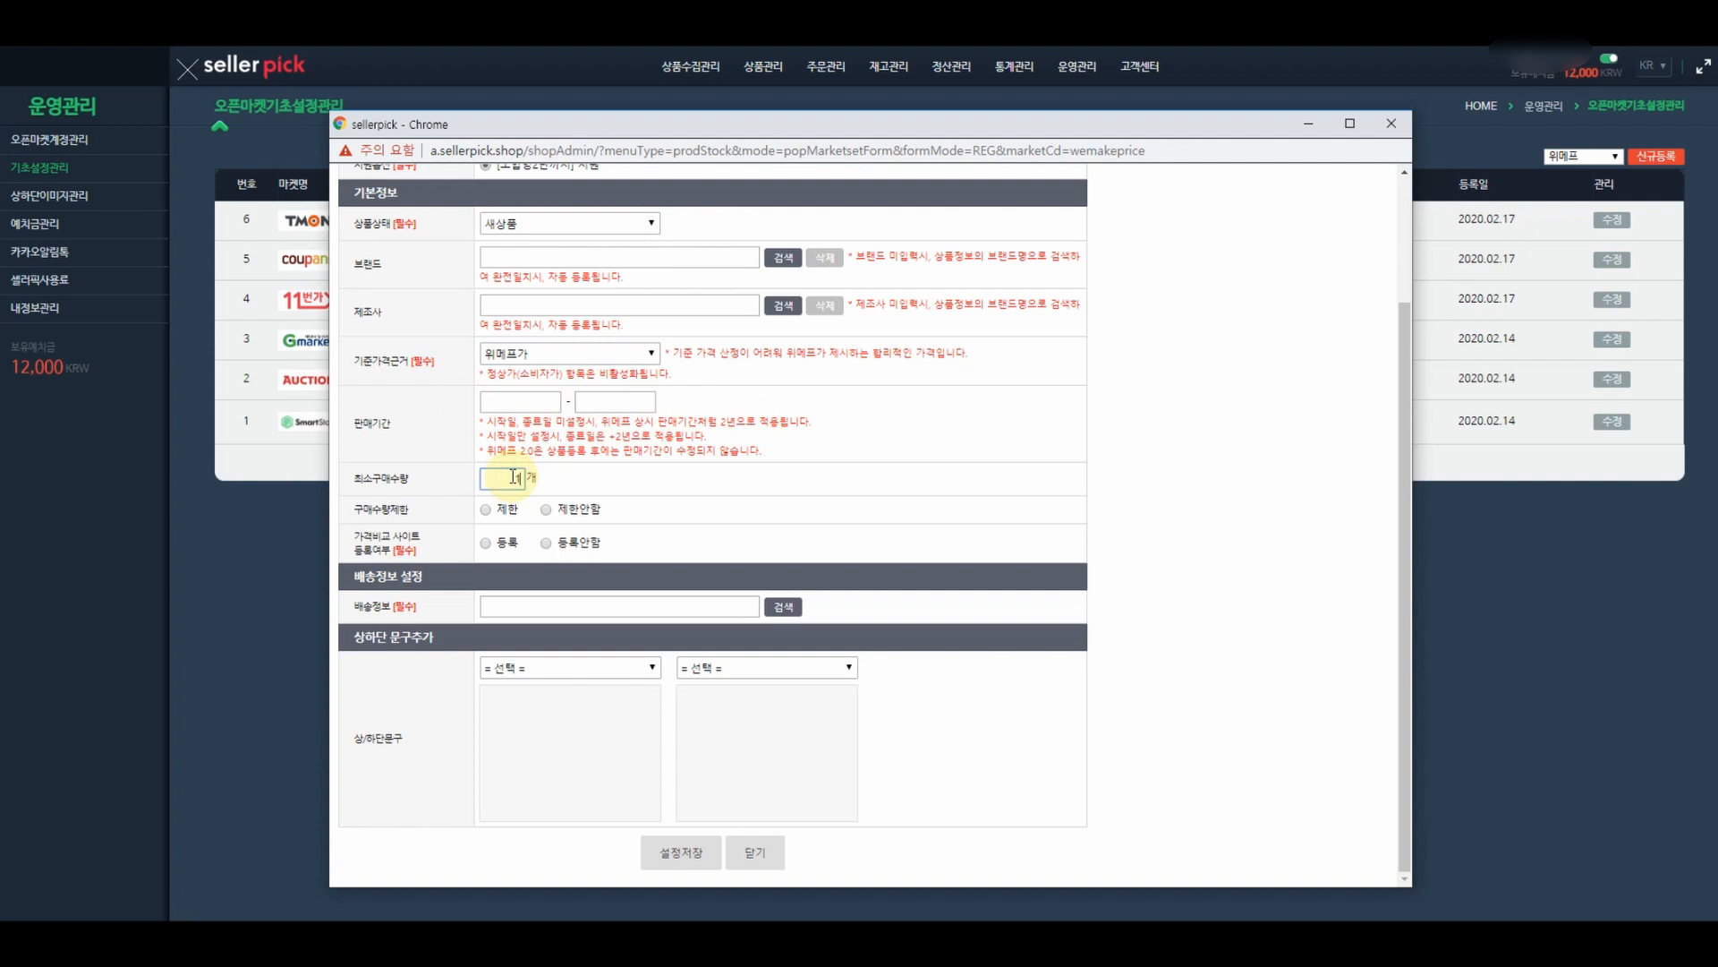
text(1)
click(546, 509)
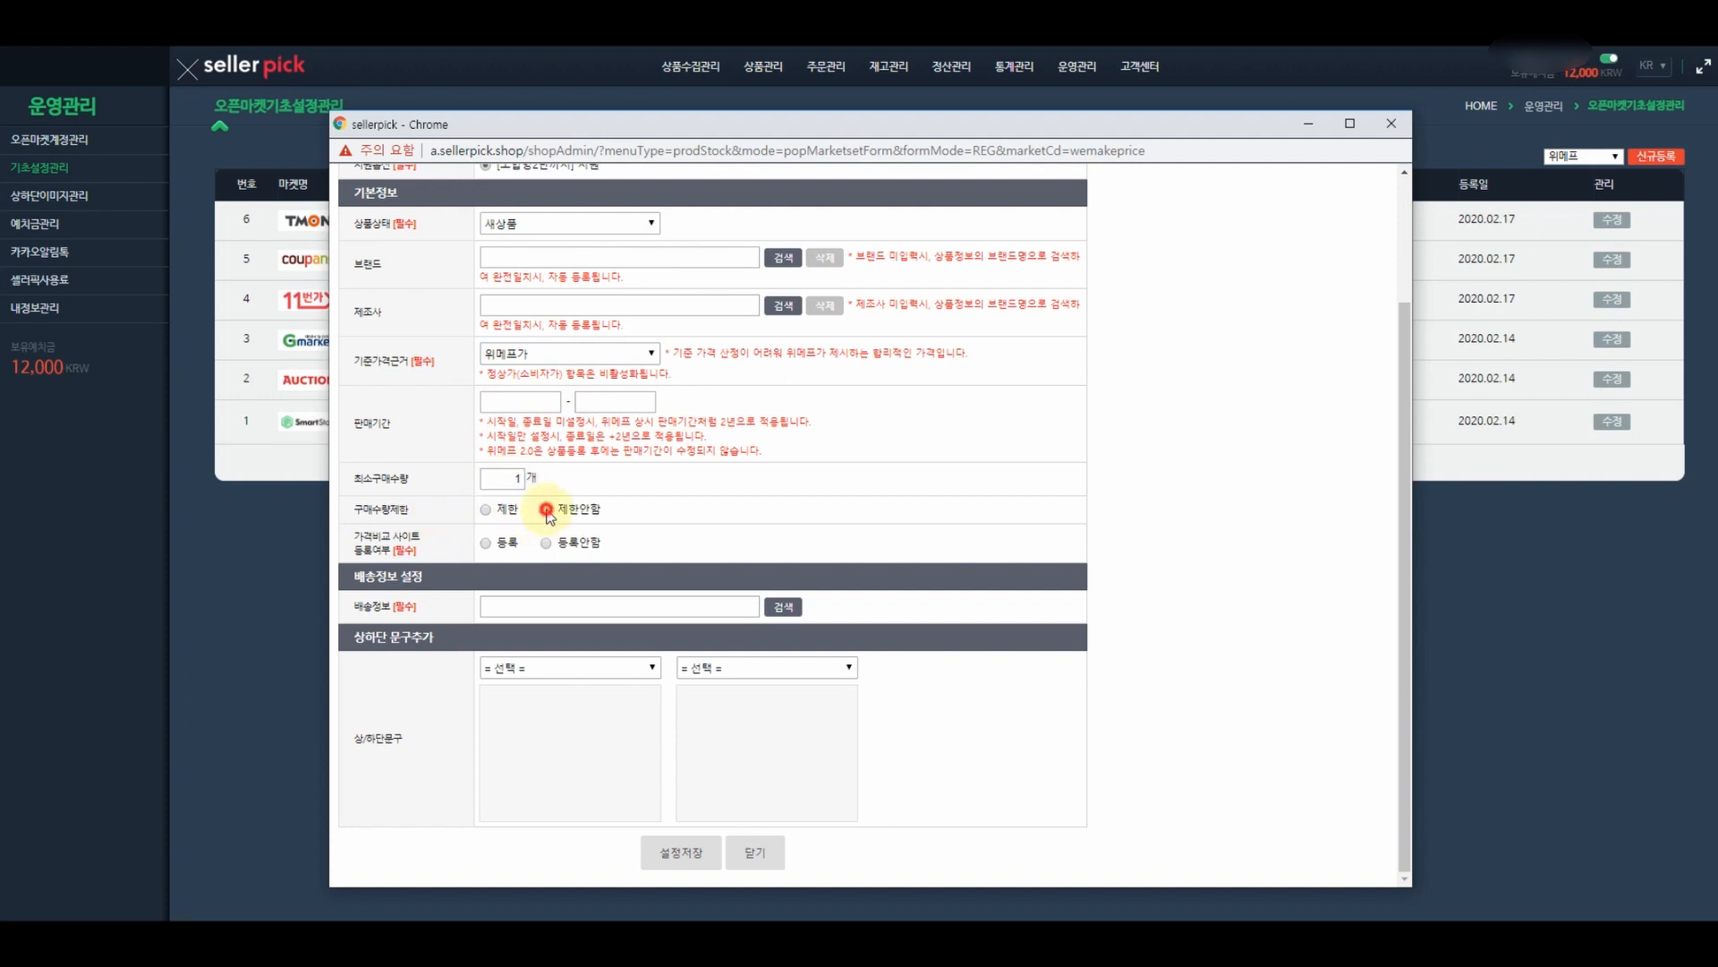
click(486, 544)
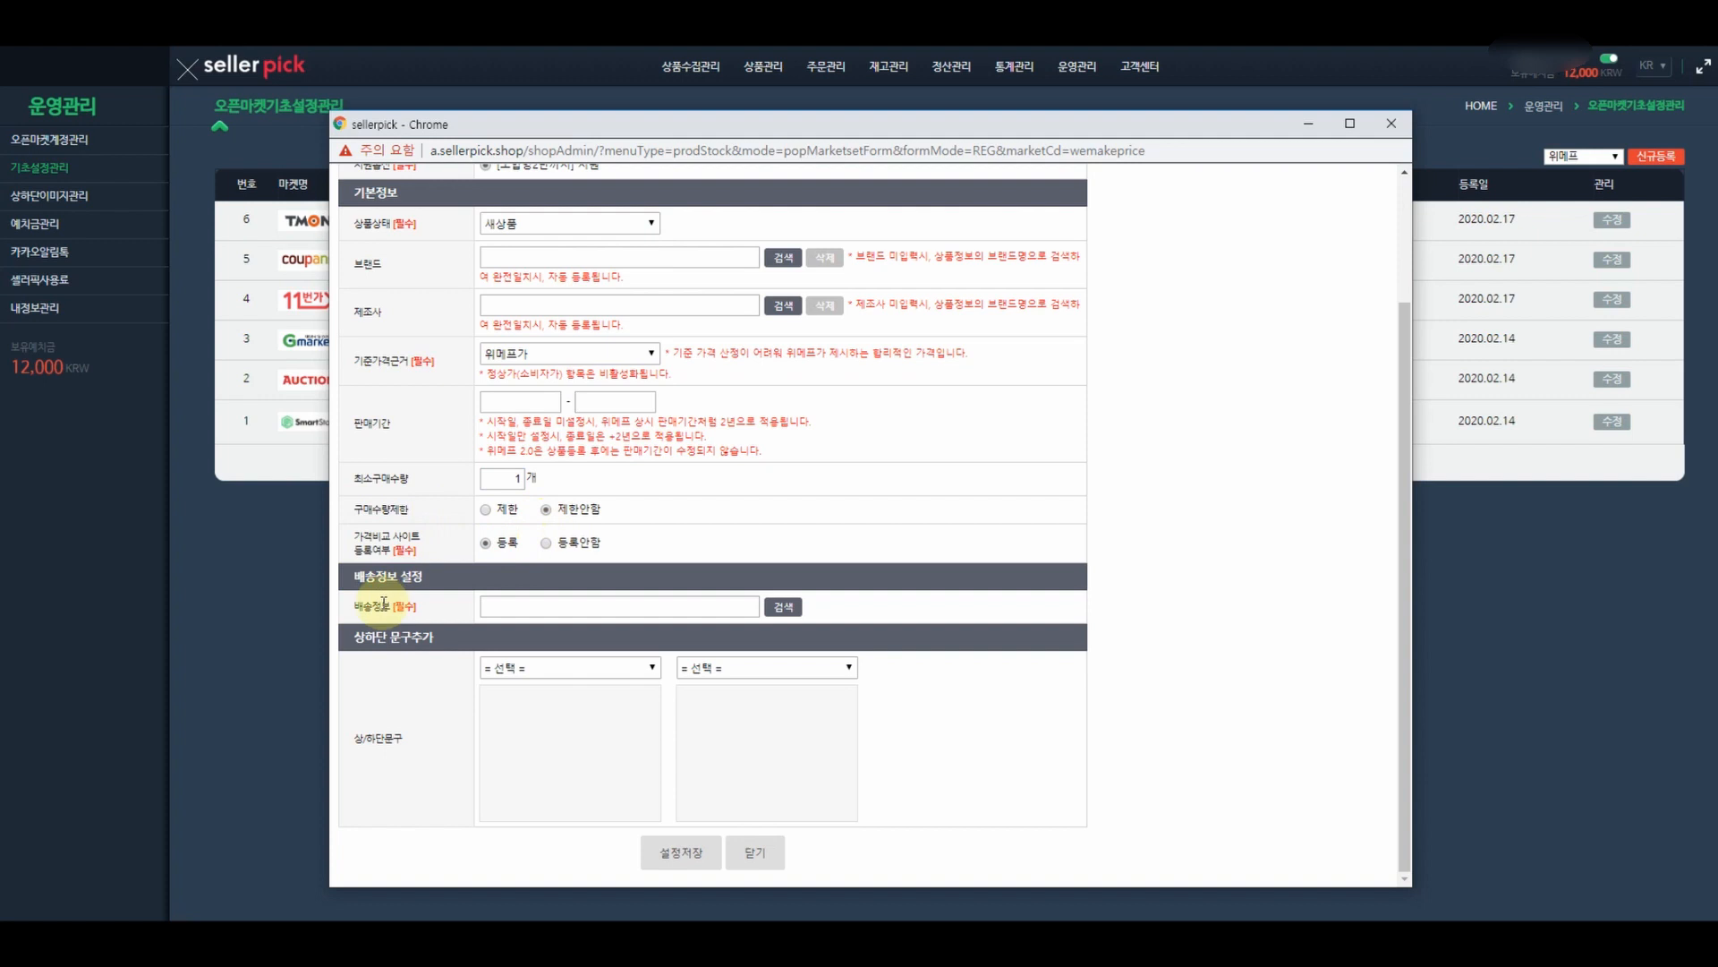
- Link the 해외직구 실천 shipping profile, use 상단/하단 공지사항 notices, save, and close the form
click(783, 609)
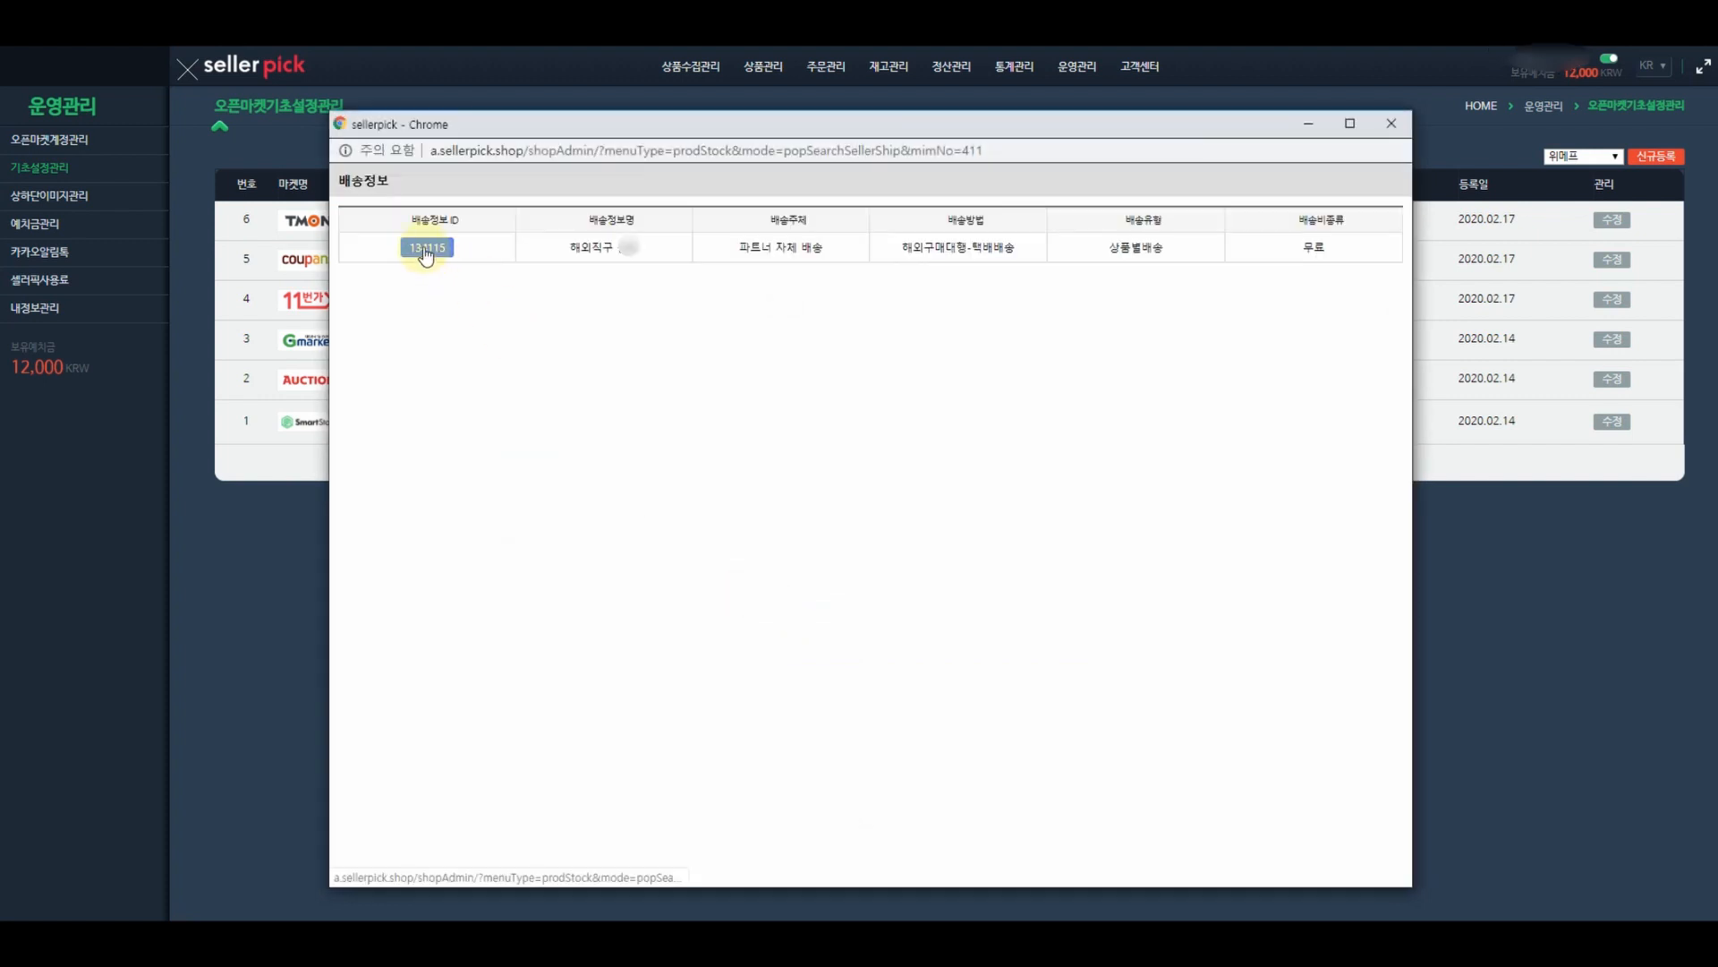
click(426, 251)
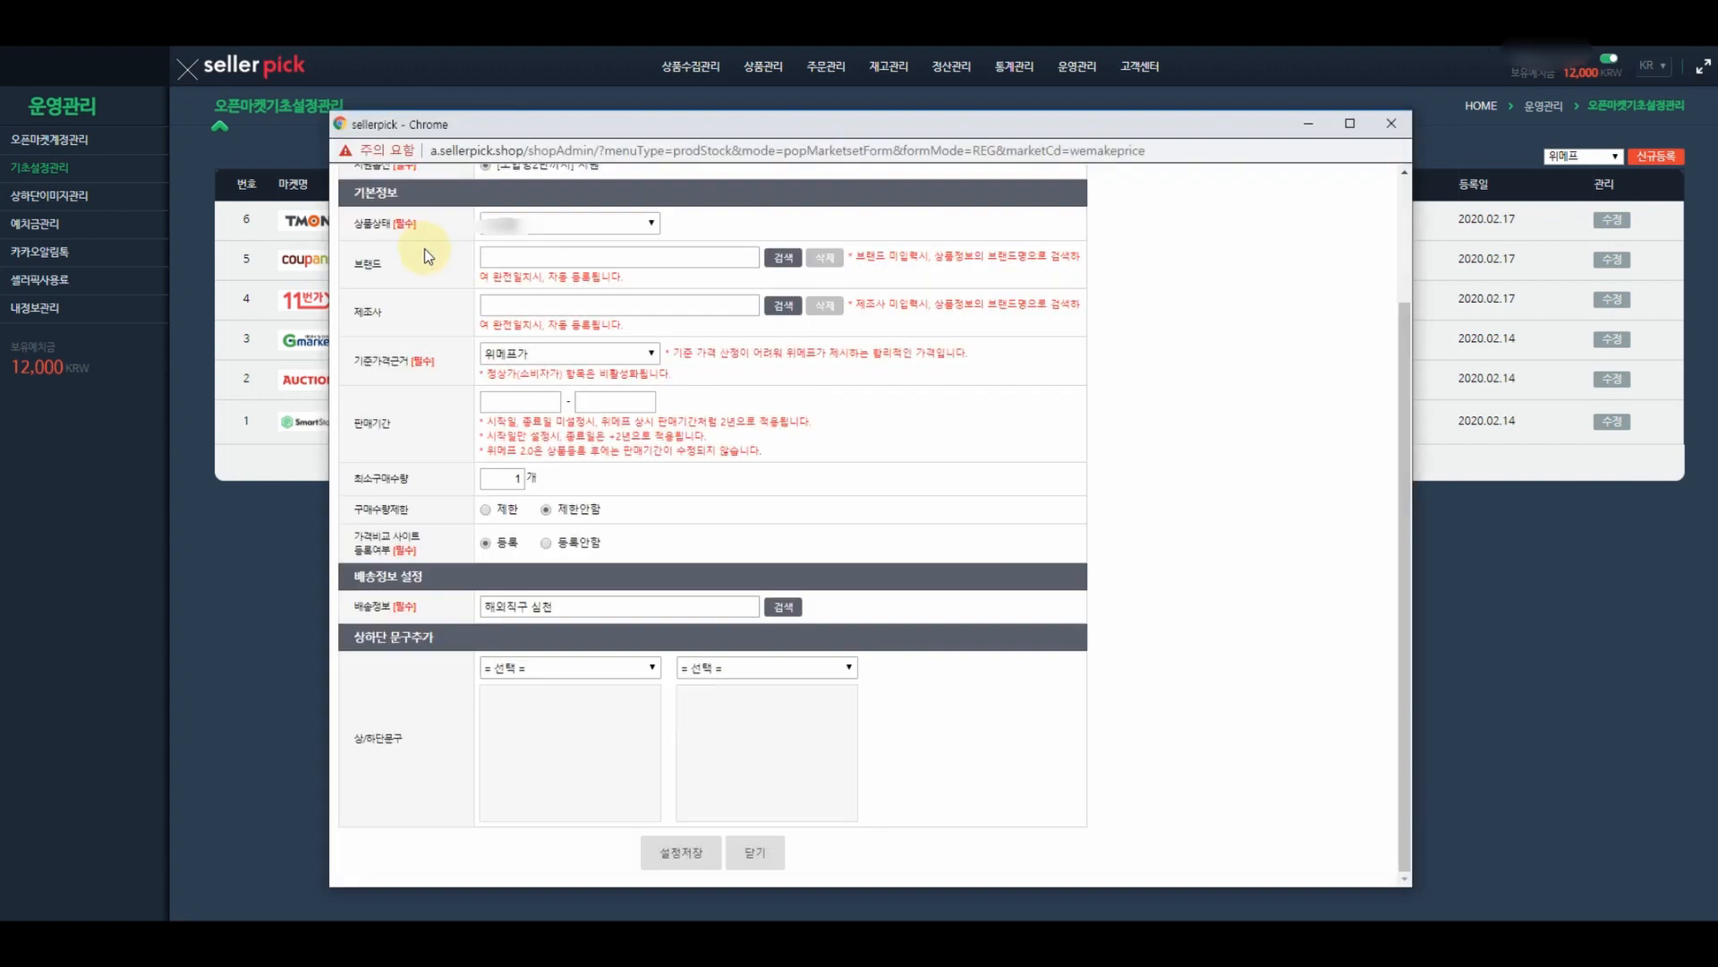
click(583, 668)
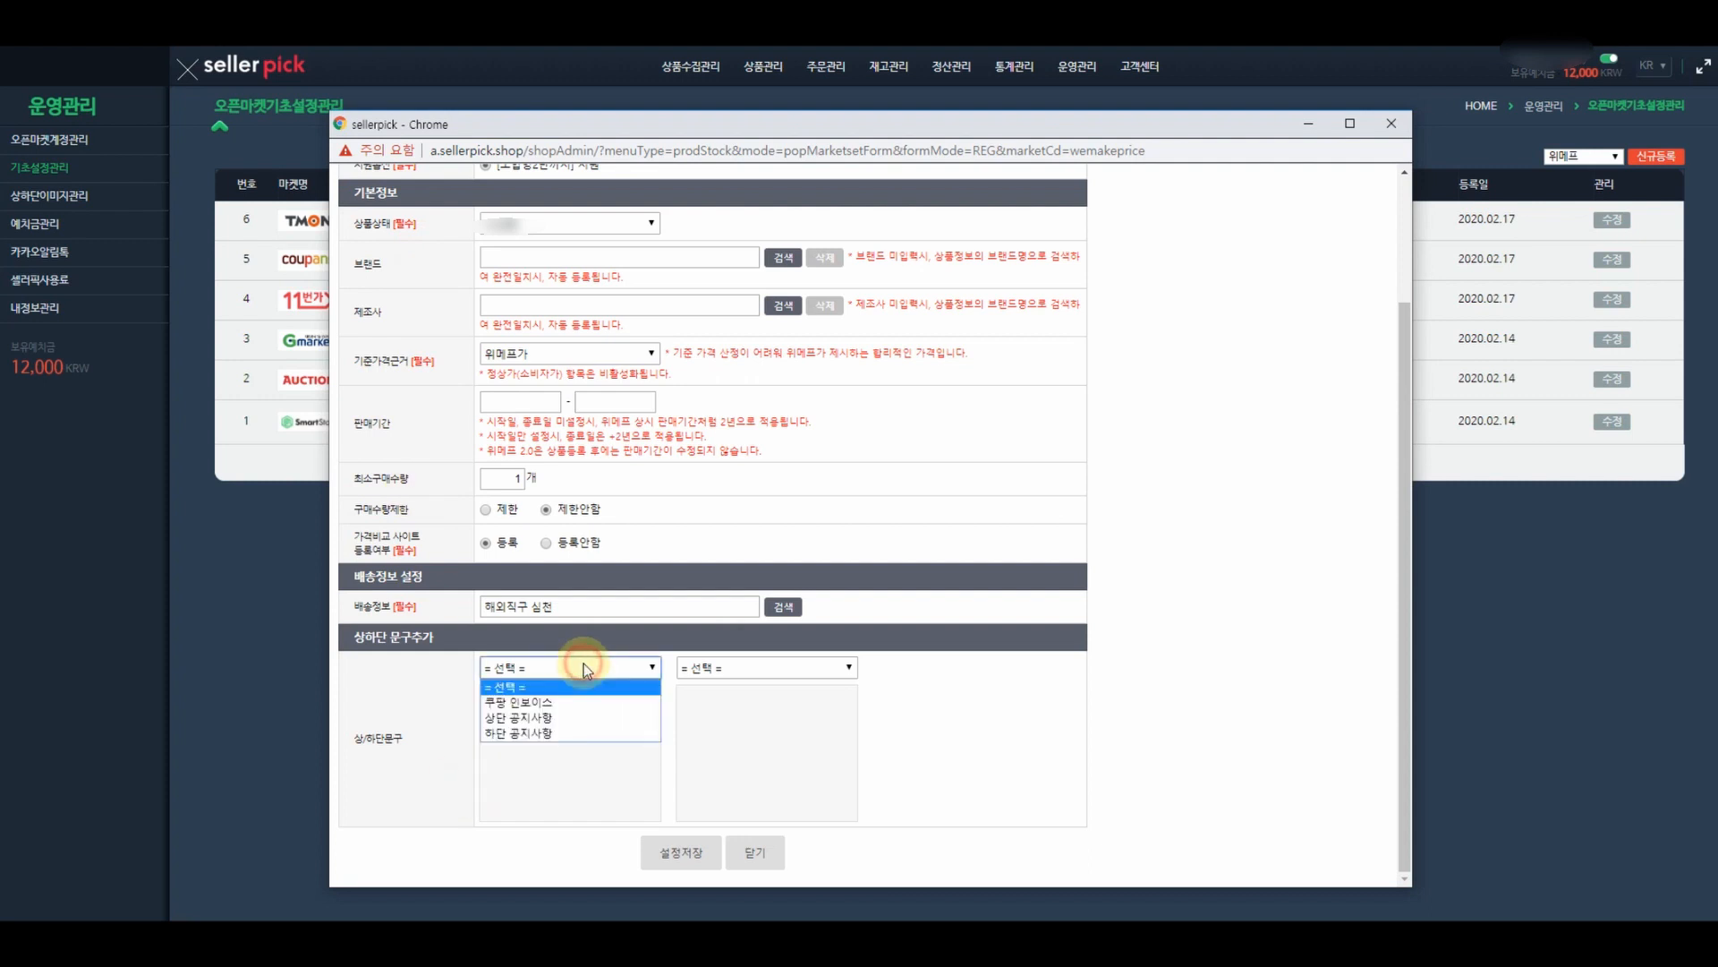
click(555, 717)
click(747, 669)
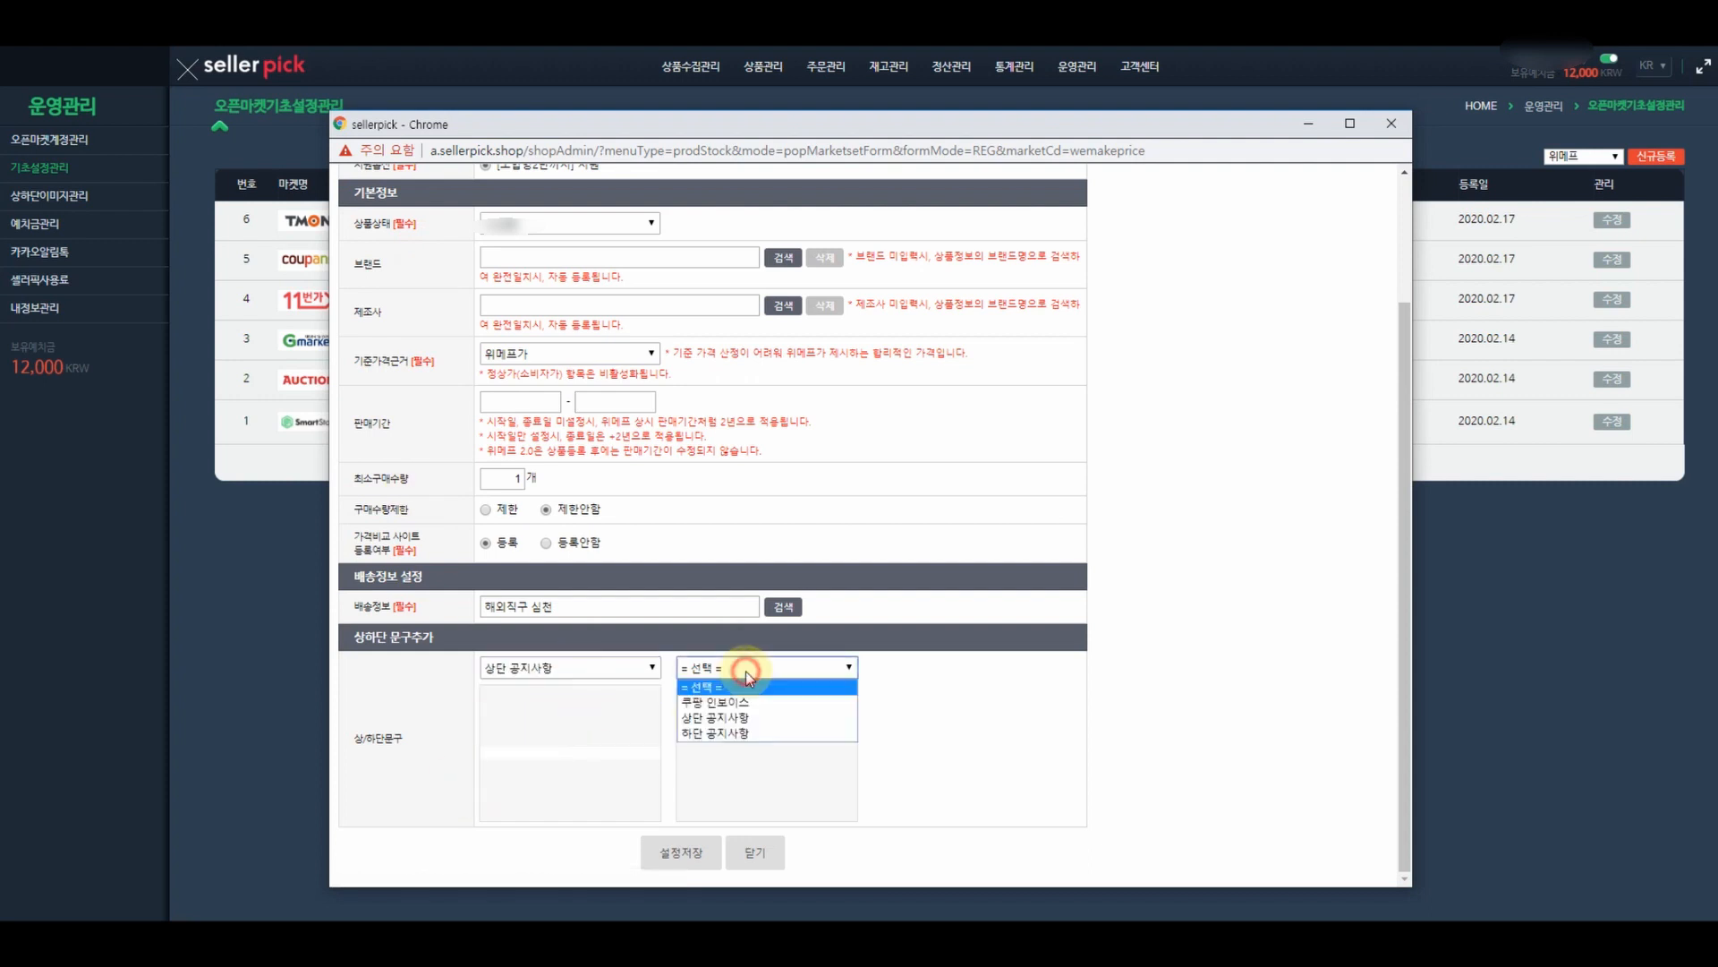
click(742, 732)
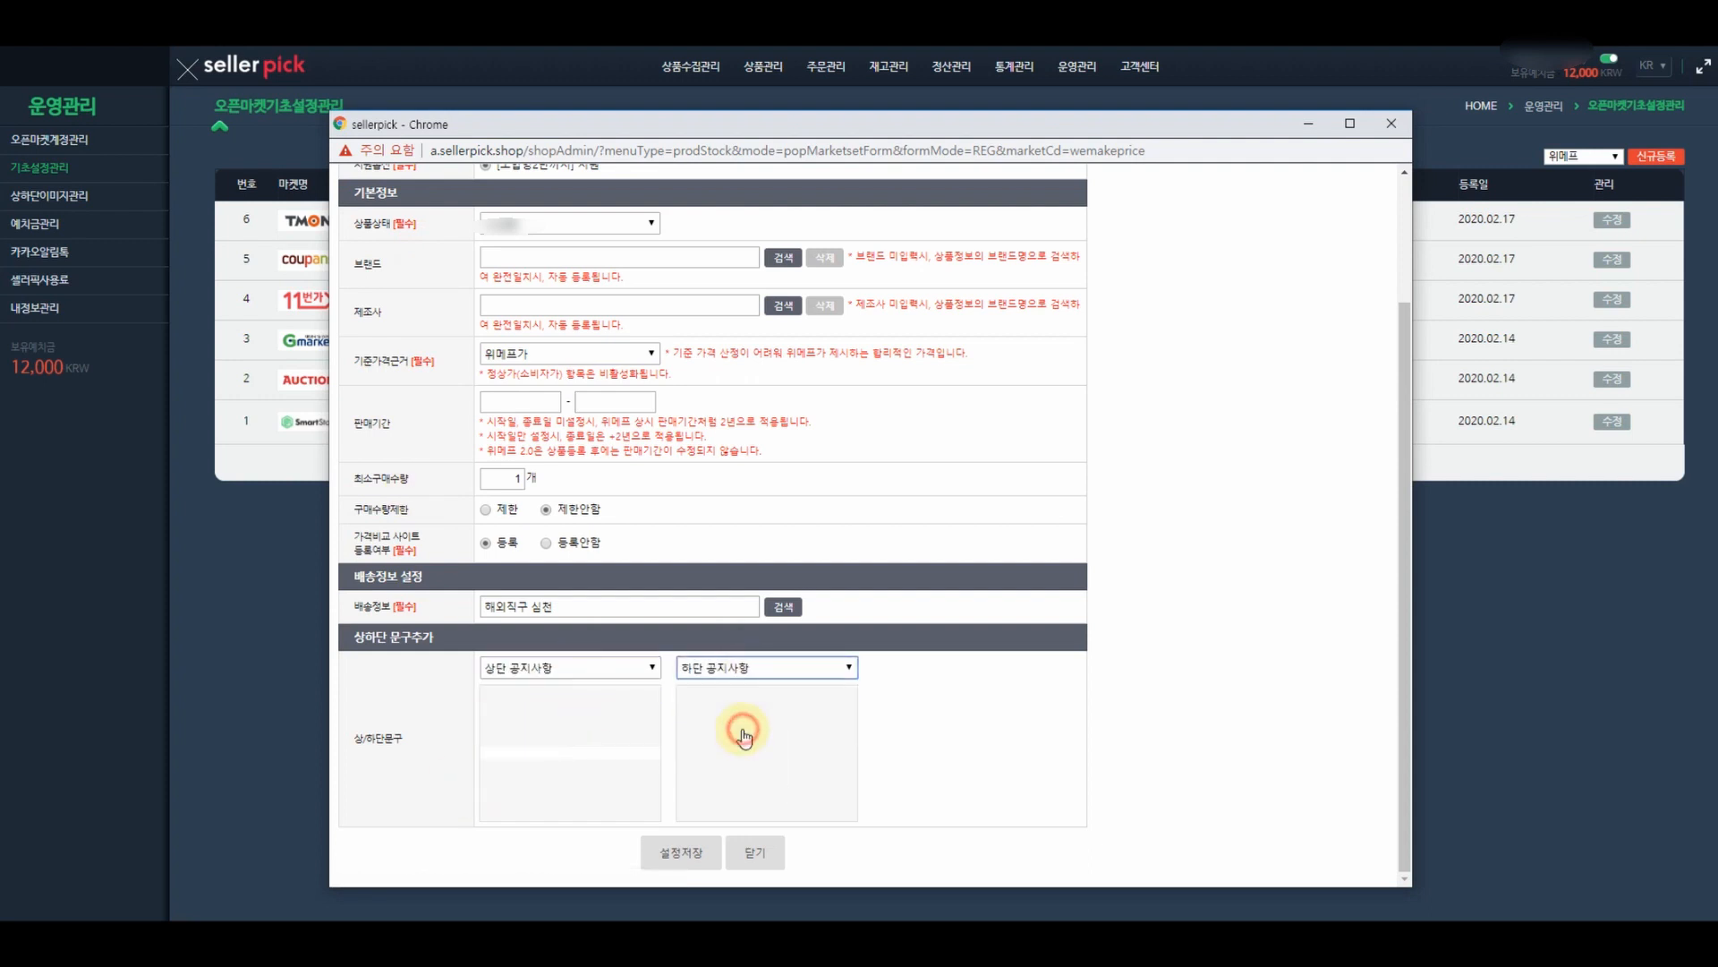
click(690, 855)
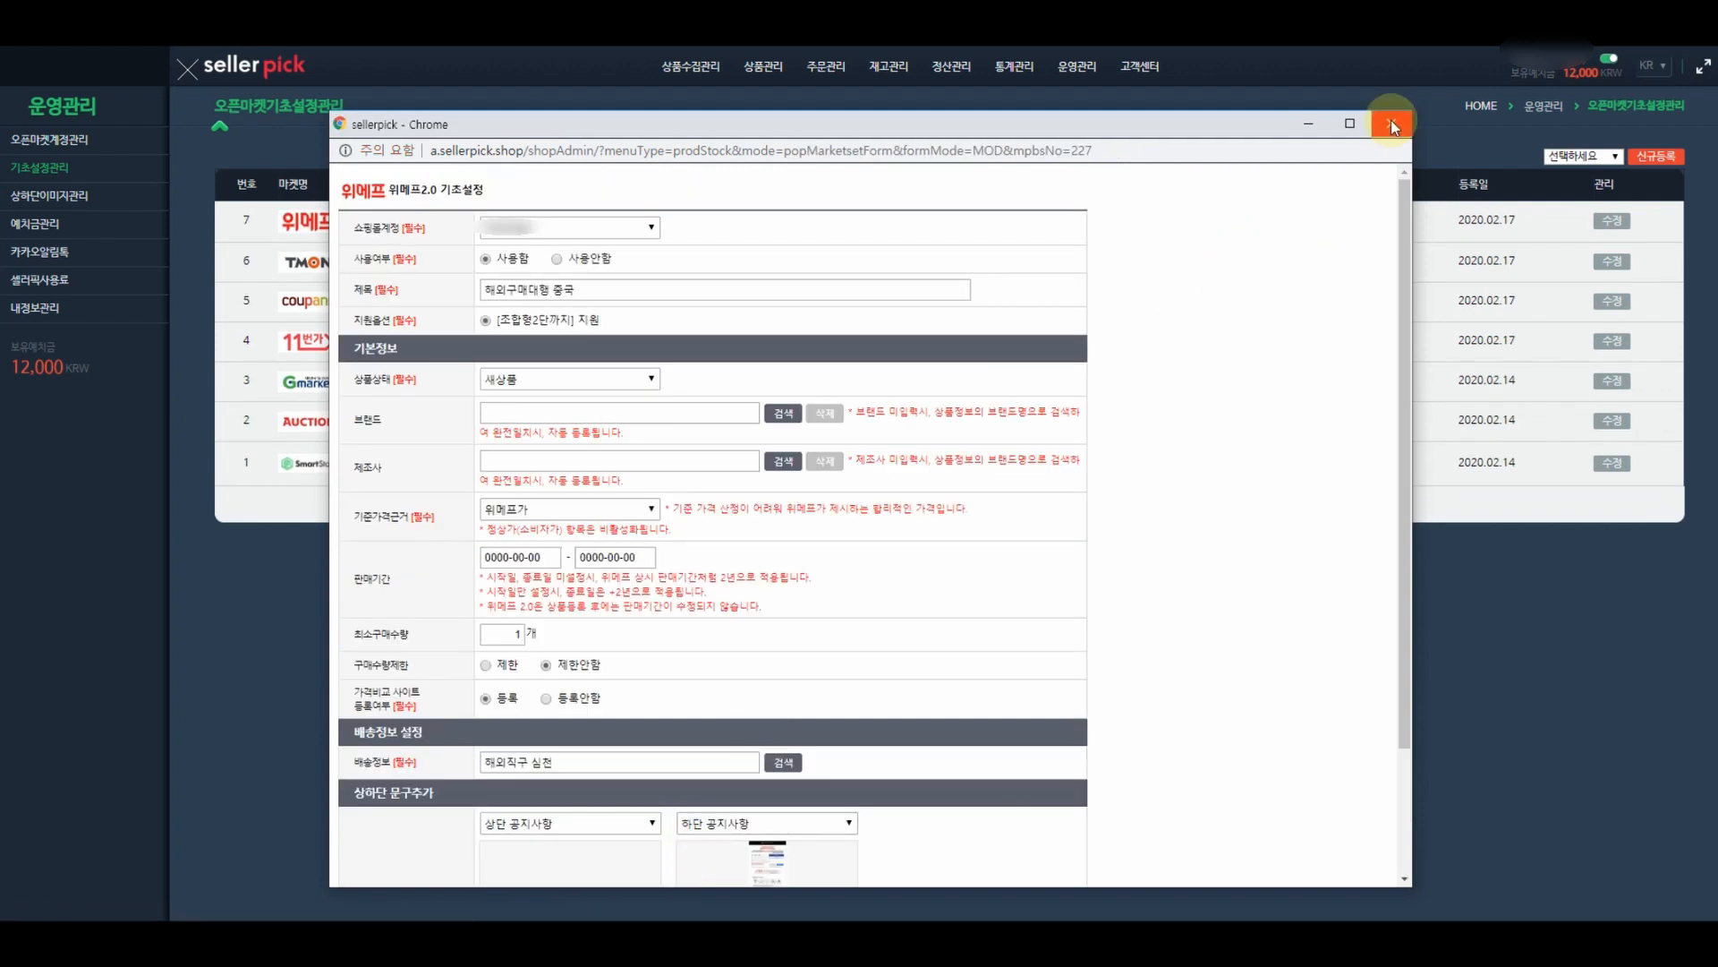
click(1391, 122)
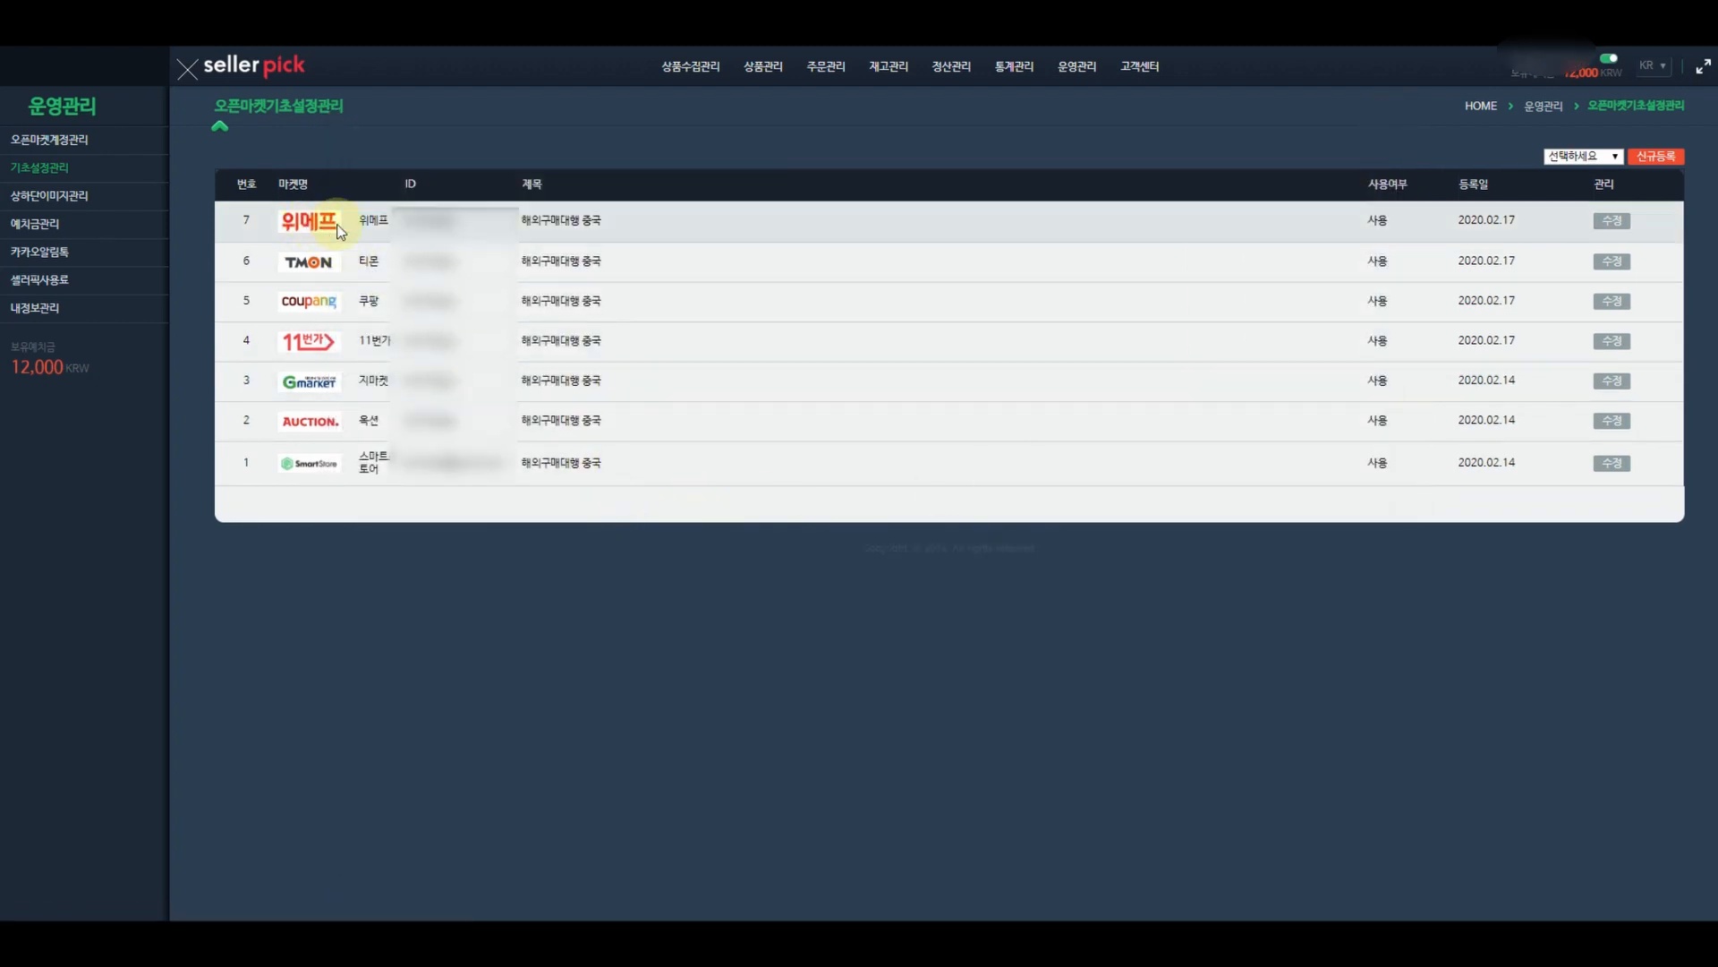